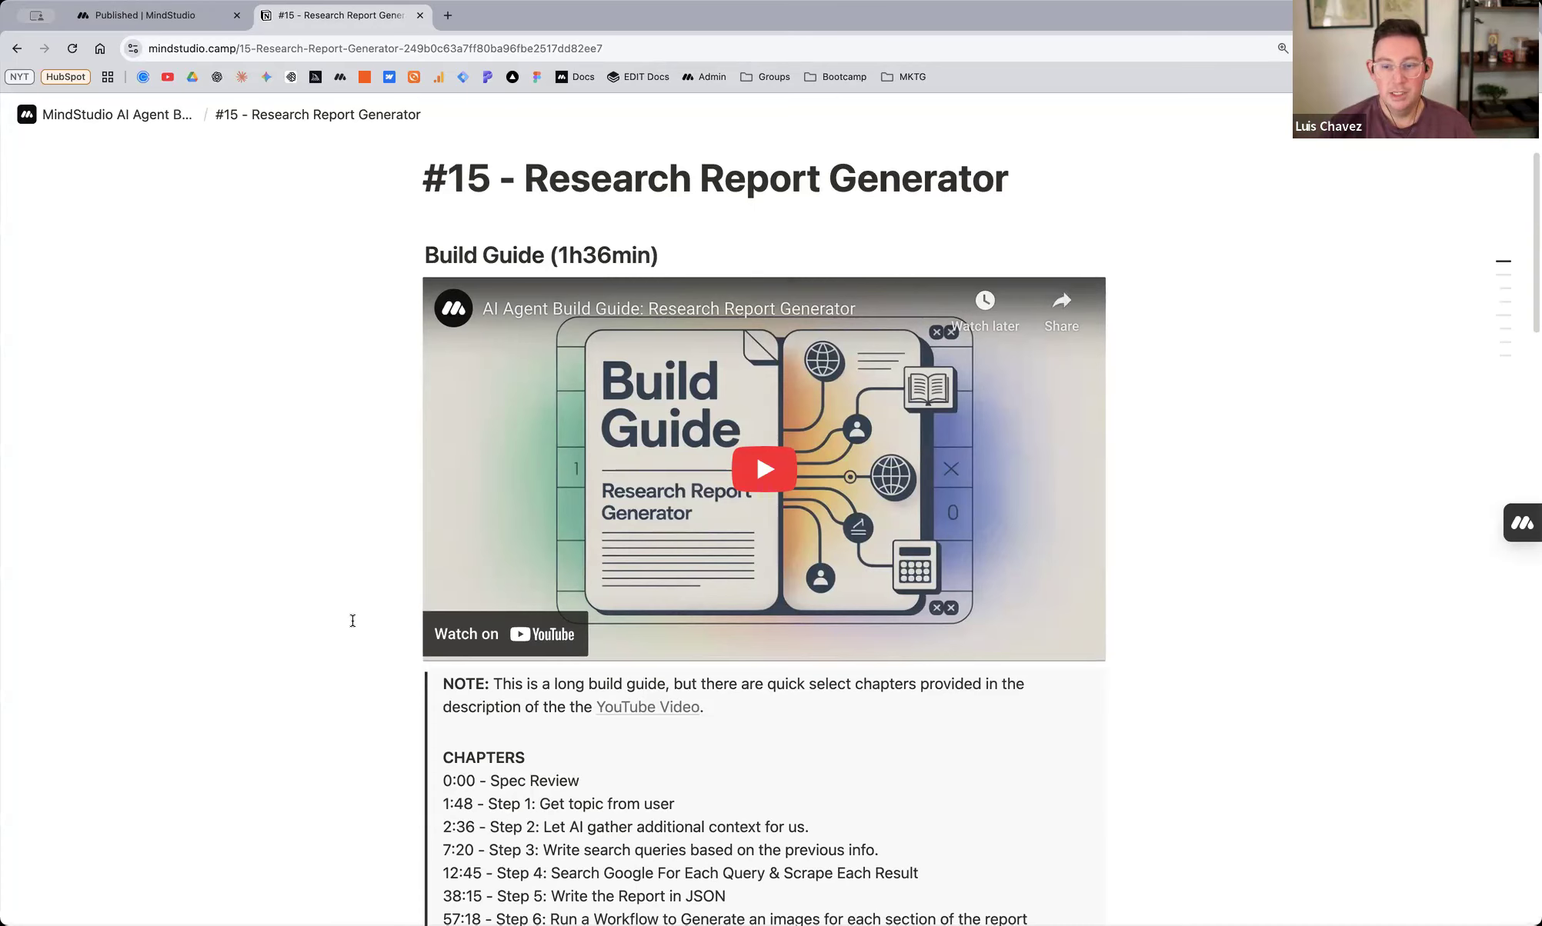
# Read the Research Report Generator spec's requirements for collecting the topic, gathering context, generating search queries and scraping Google results
pyautogui.scroll(-3, 347, 620)
pyautogui.scroll(-6, 314, 567)
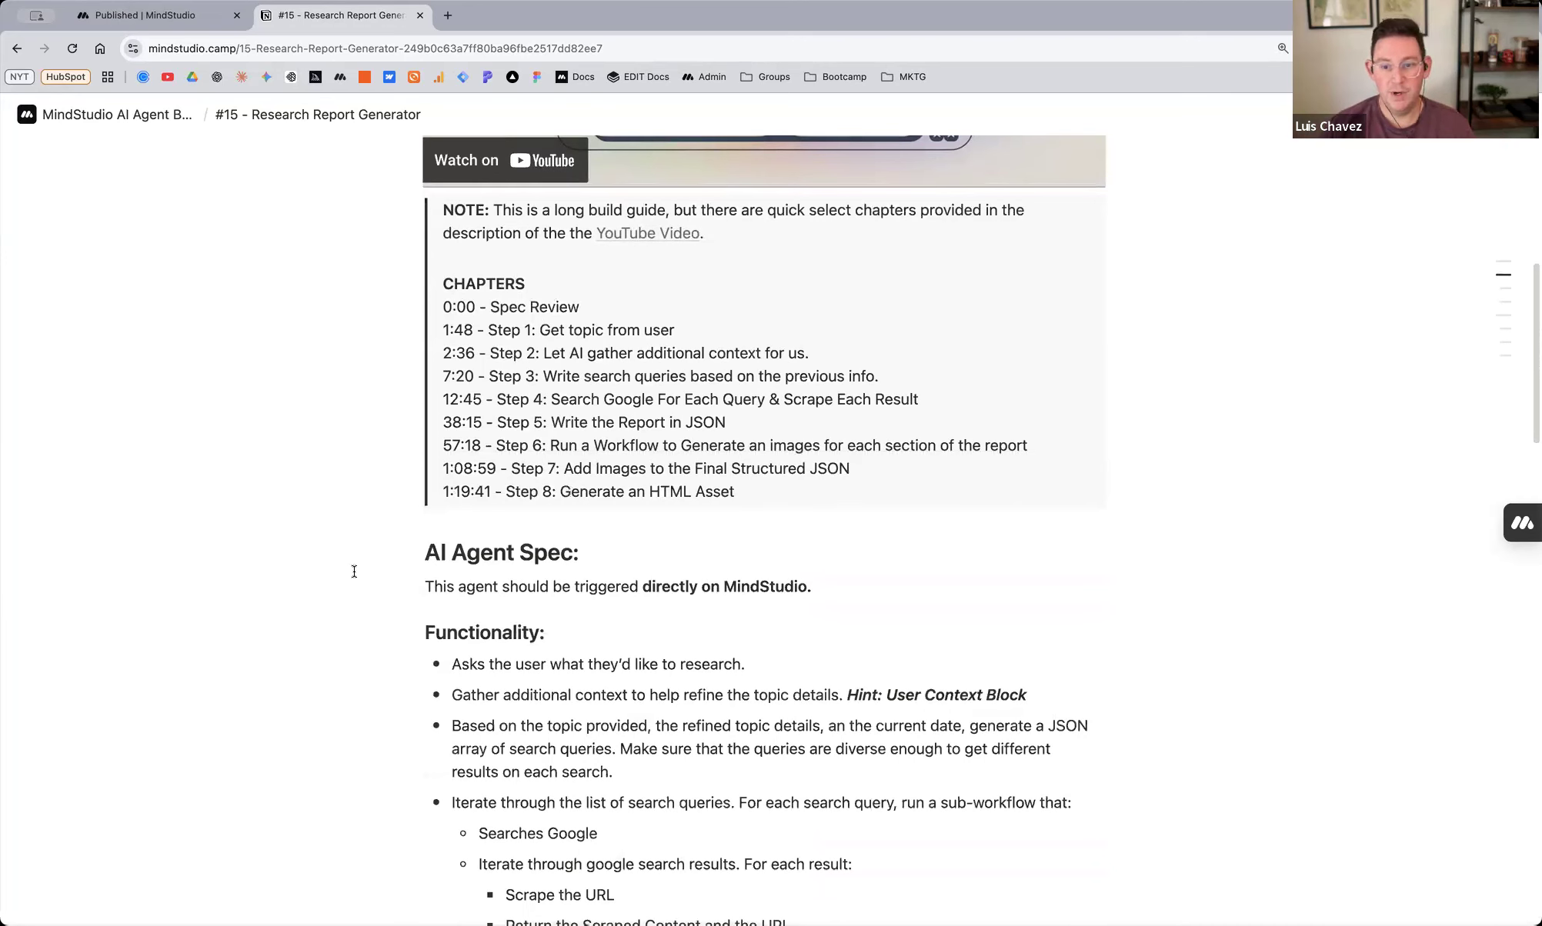
pyautogui.scroll(-5, 354, 571)
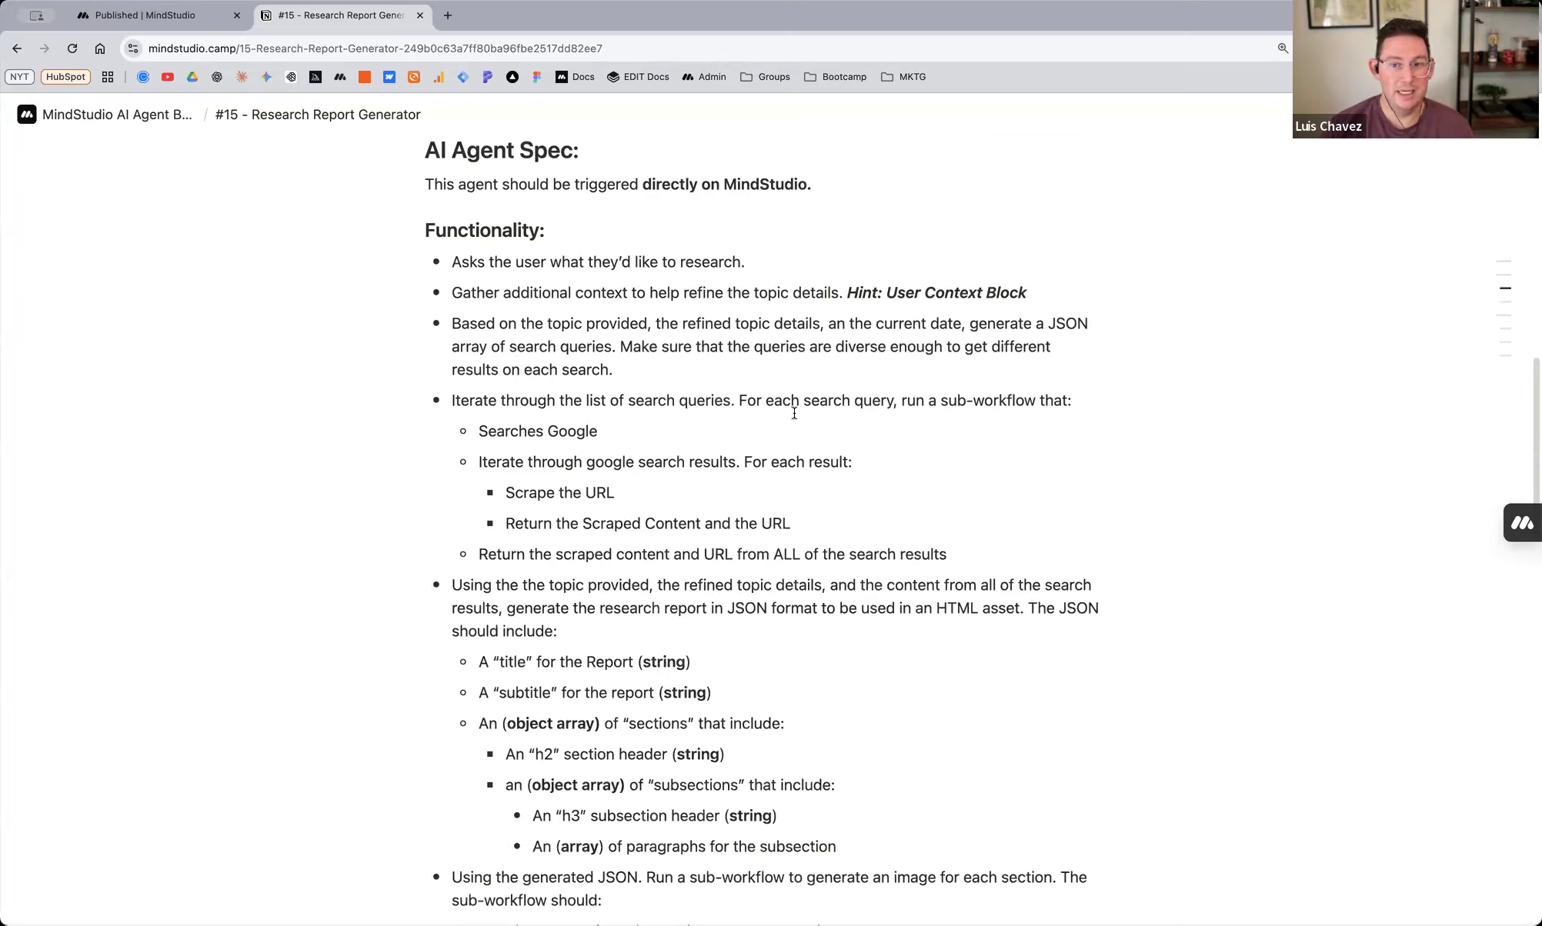
pyautogui.tripleClick(483, 263)
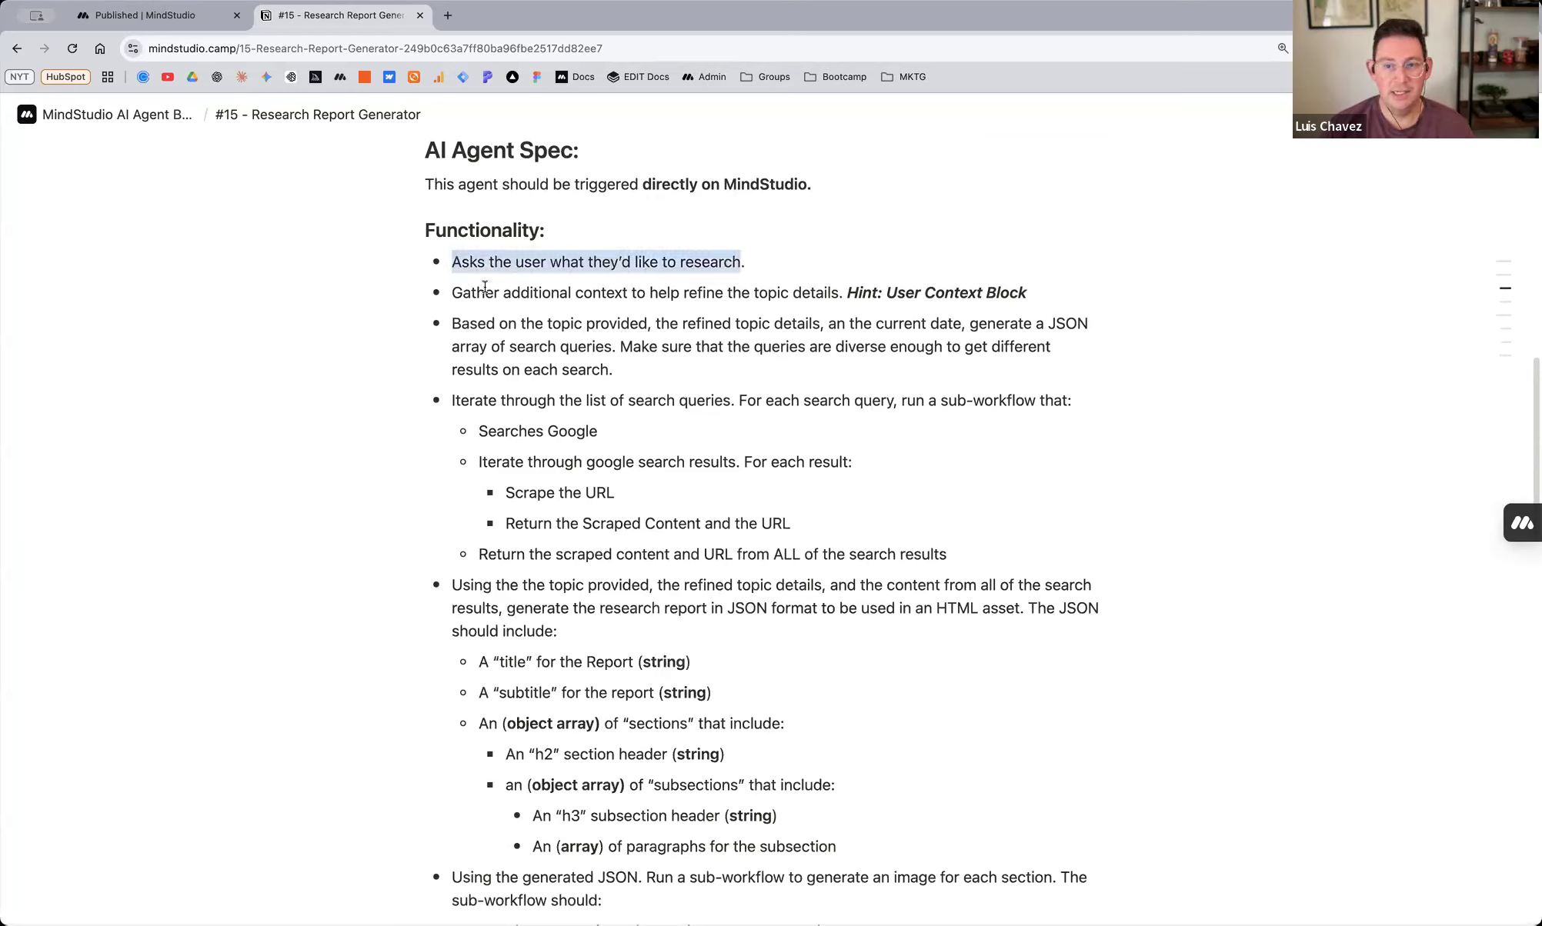
pyautogui.moveTo(466, 294); pyautogui.dragTo(1028, 294)
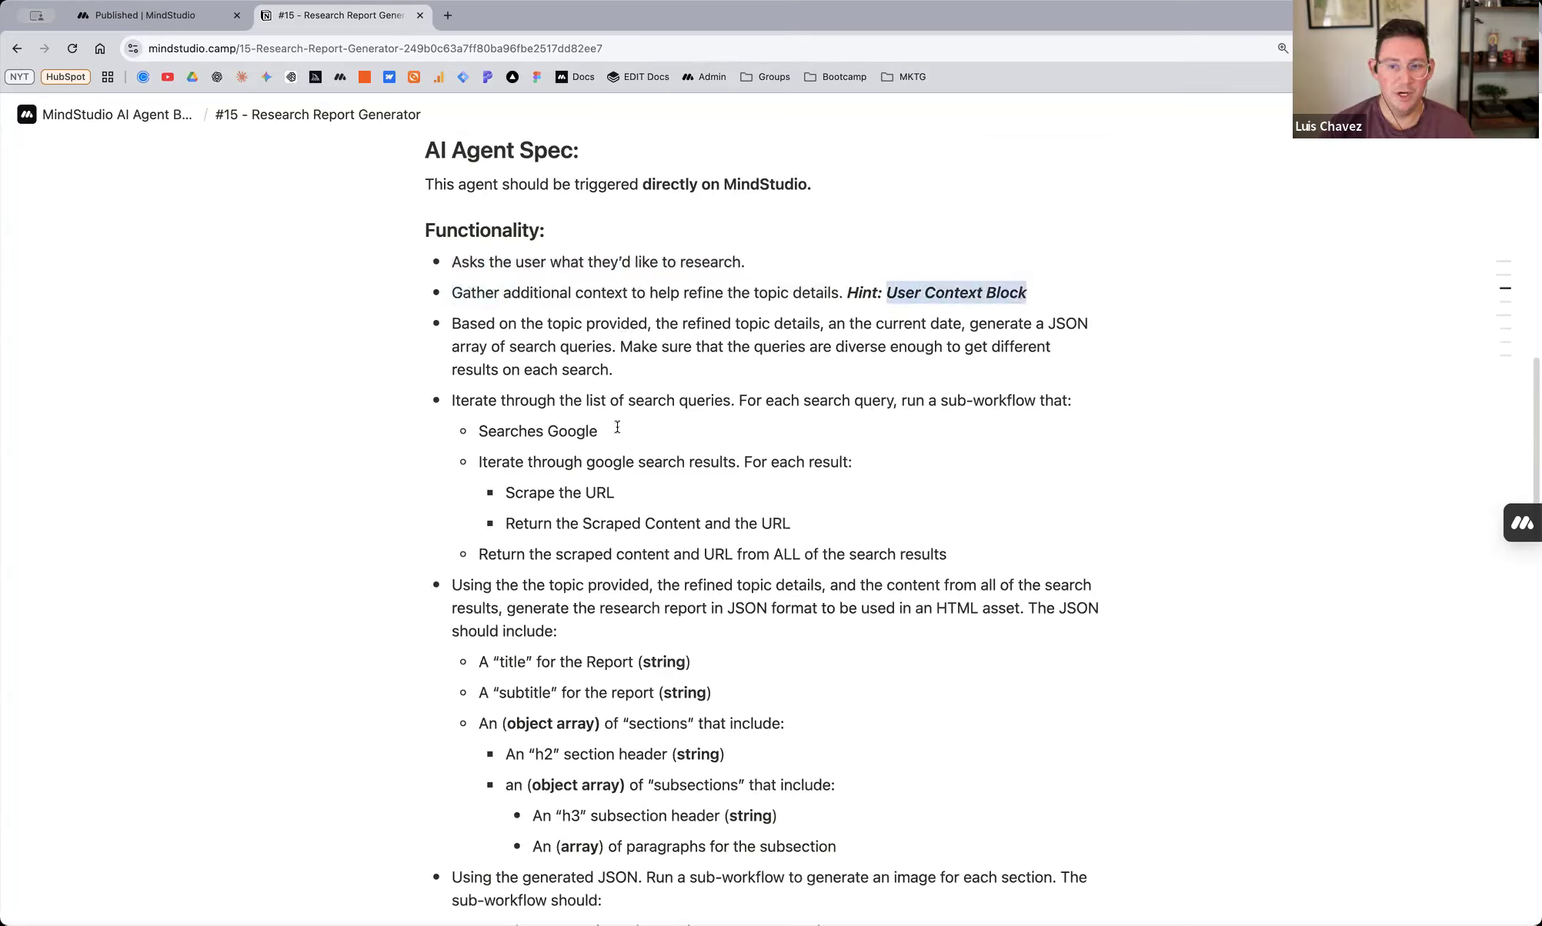
pyautogui.click(495, 346)
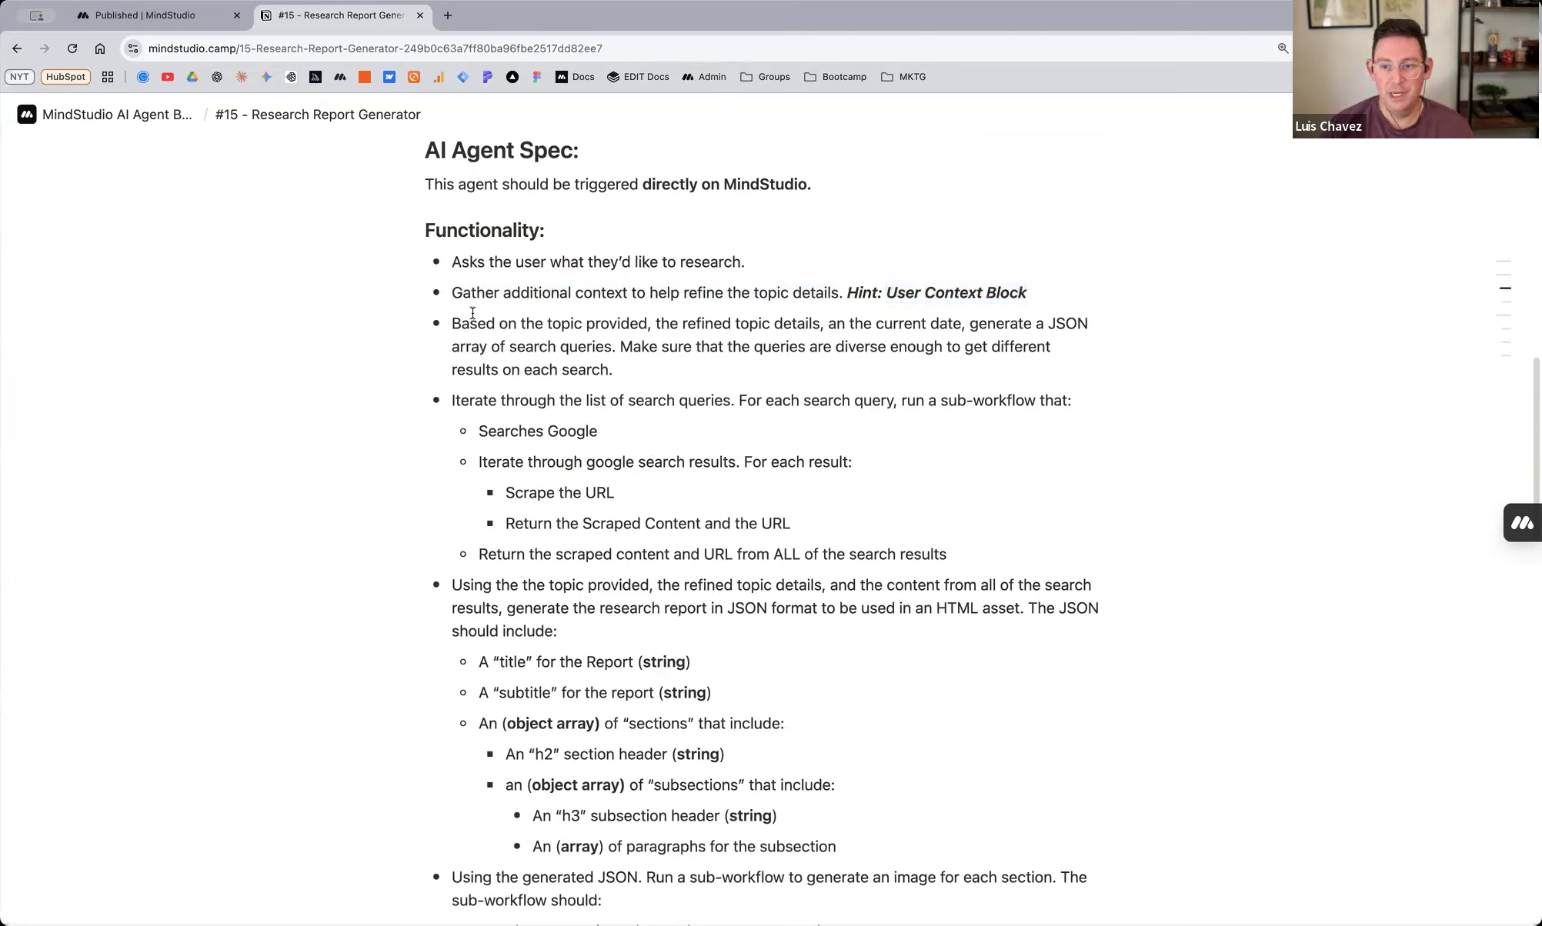
pyautogui.moveTo(471, 322); pyautogui.dragTo(611, 345)
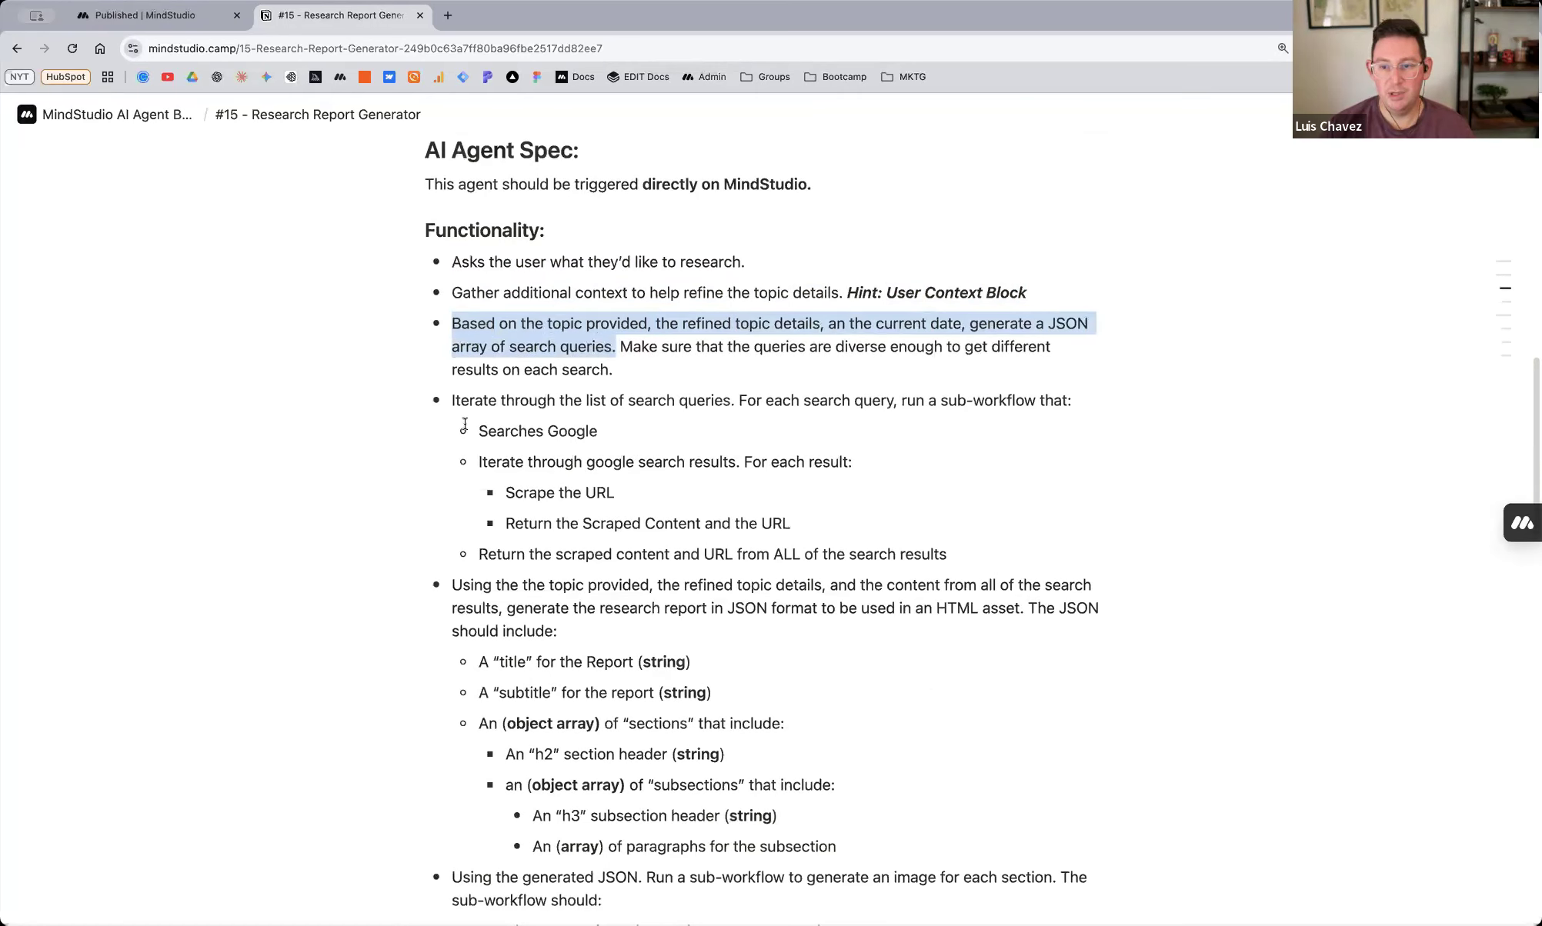
pyautogui.scroll(-3, 470, 314)
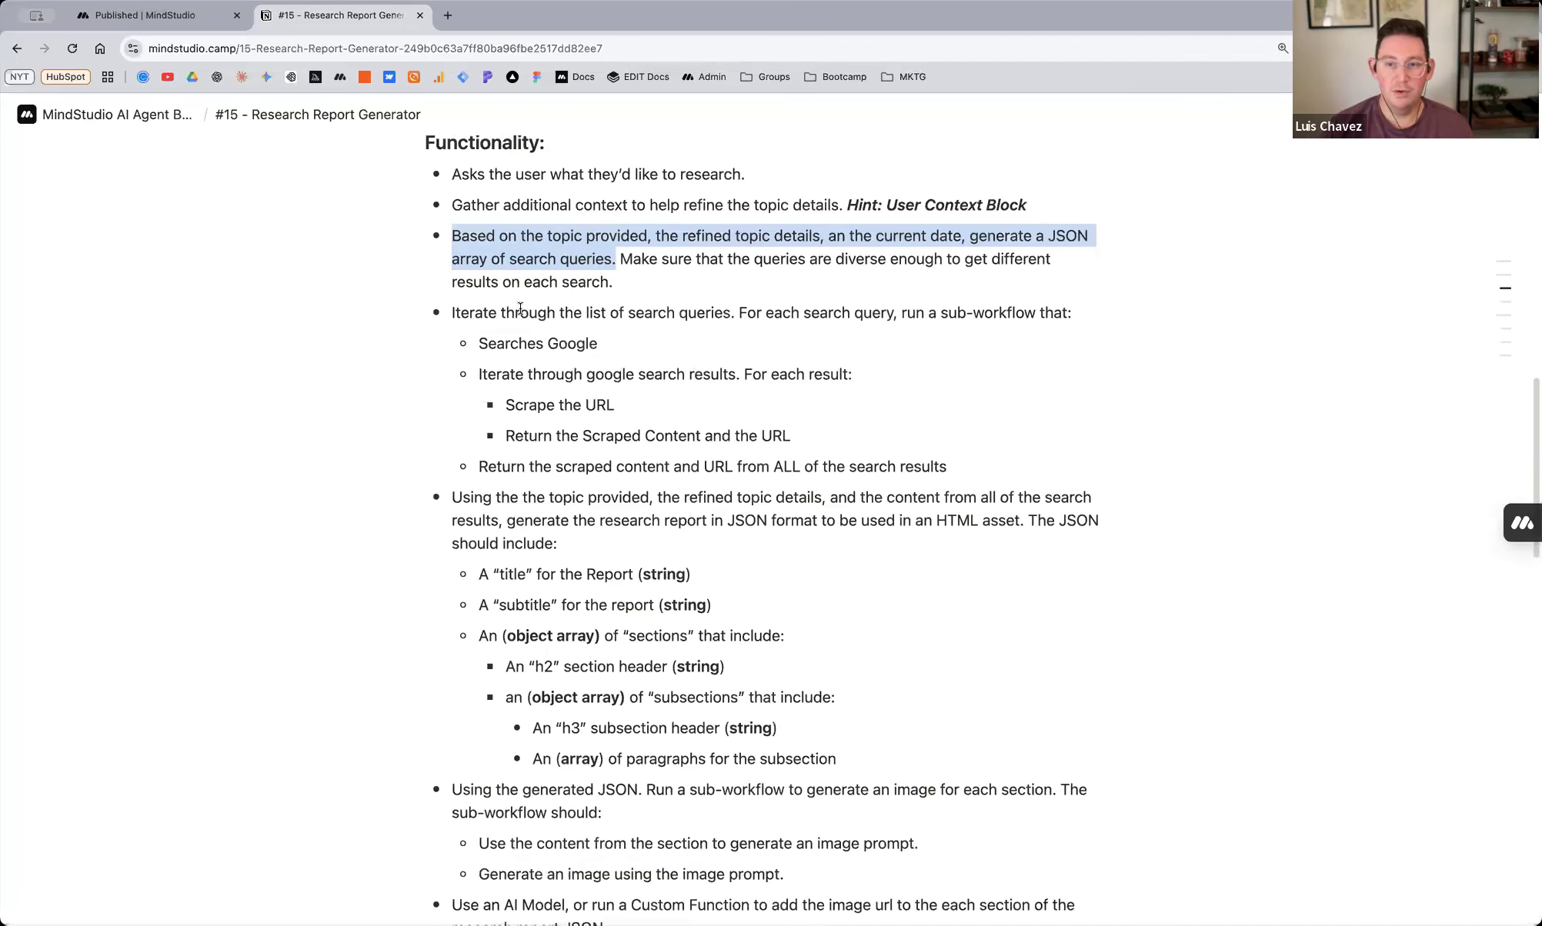
pyautogui.click(470, 313)
pyautogui.scroll(1, 657, 291)
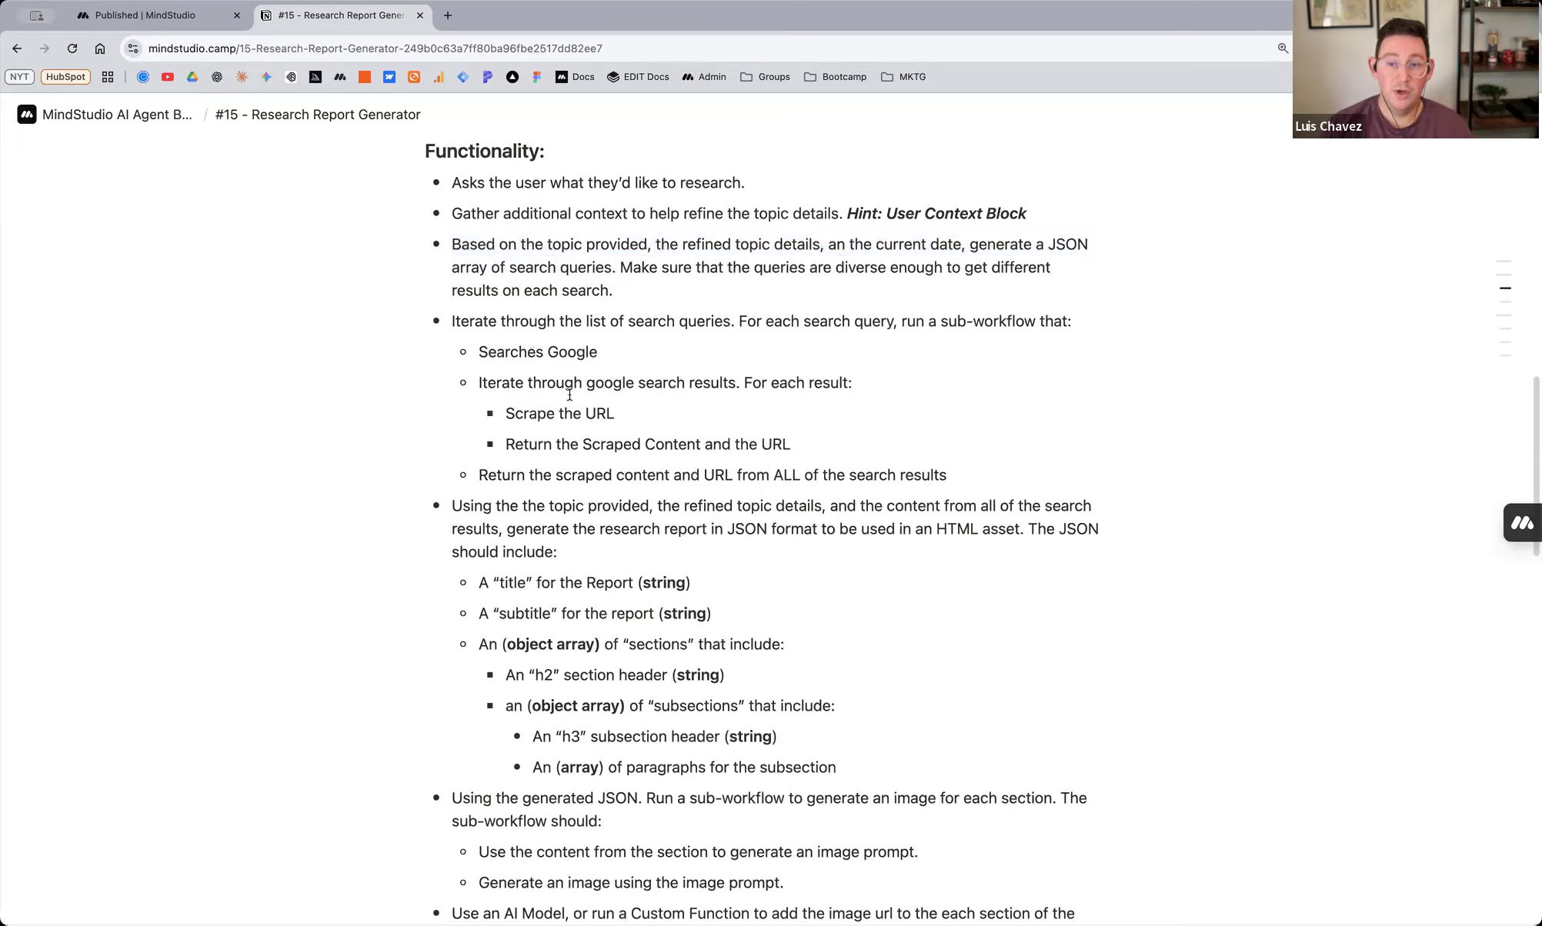
pyautogui.moveTo(519, 419); pyautogui.dragTo(797, 444)
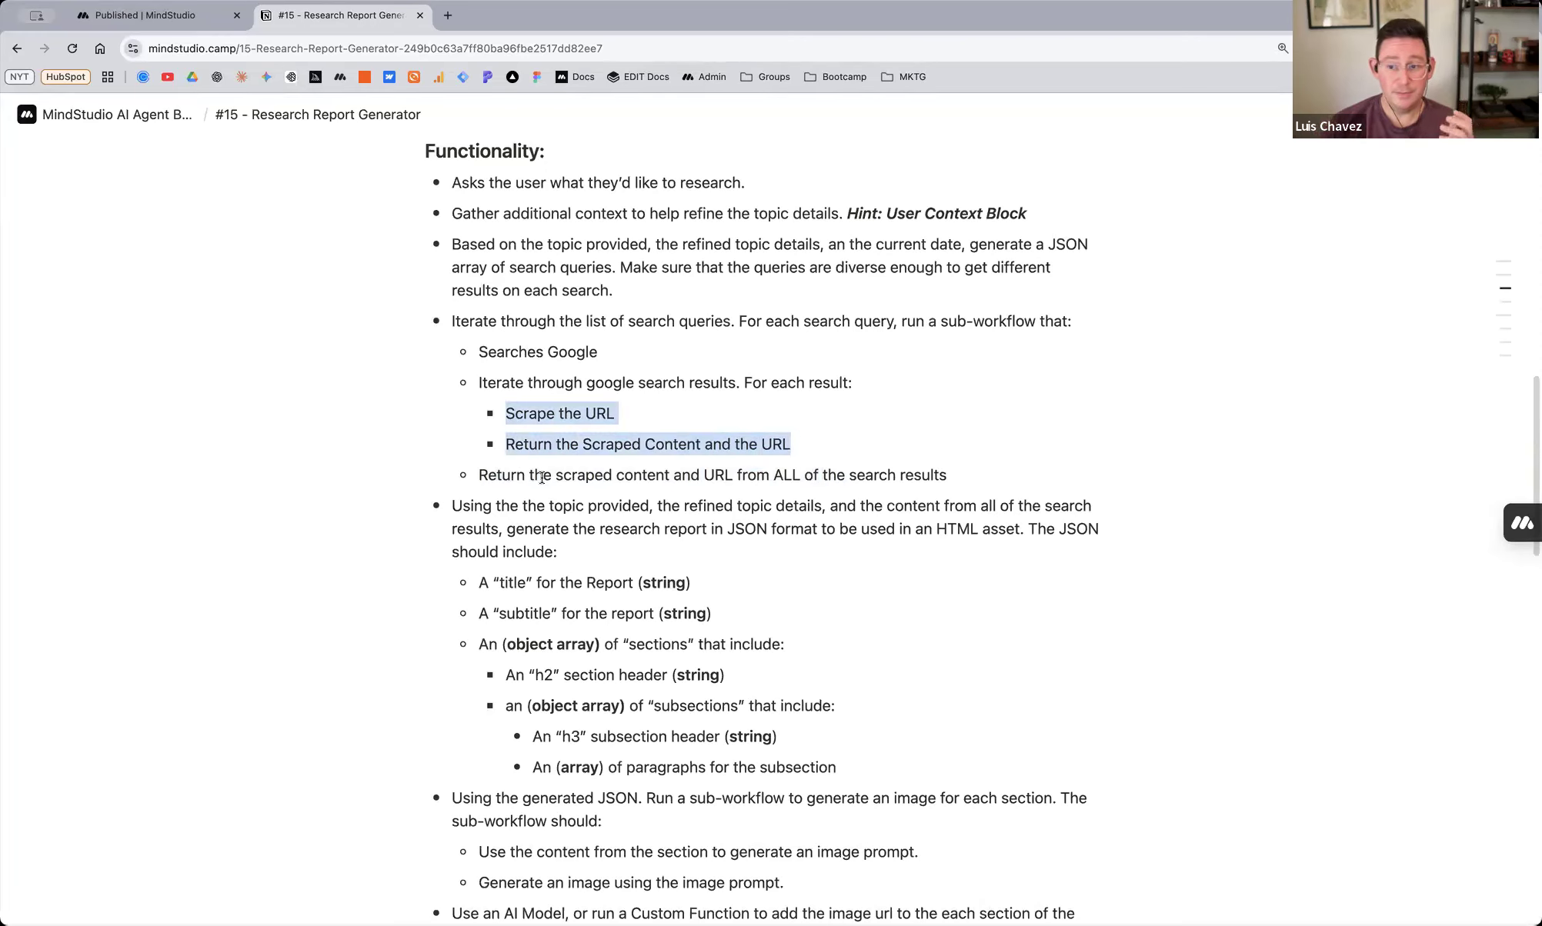
# Examine the spec's requirements for the JSON report, section images, the final HTML asset and the bonus source list
pyautogui.moveTo(454, 506); pyautogui.dragTo(560, 546)
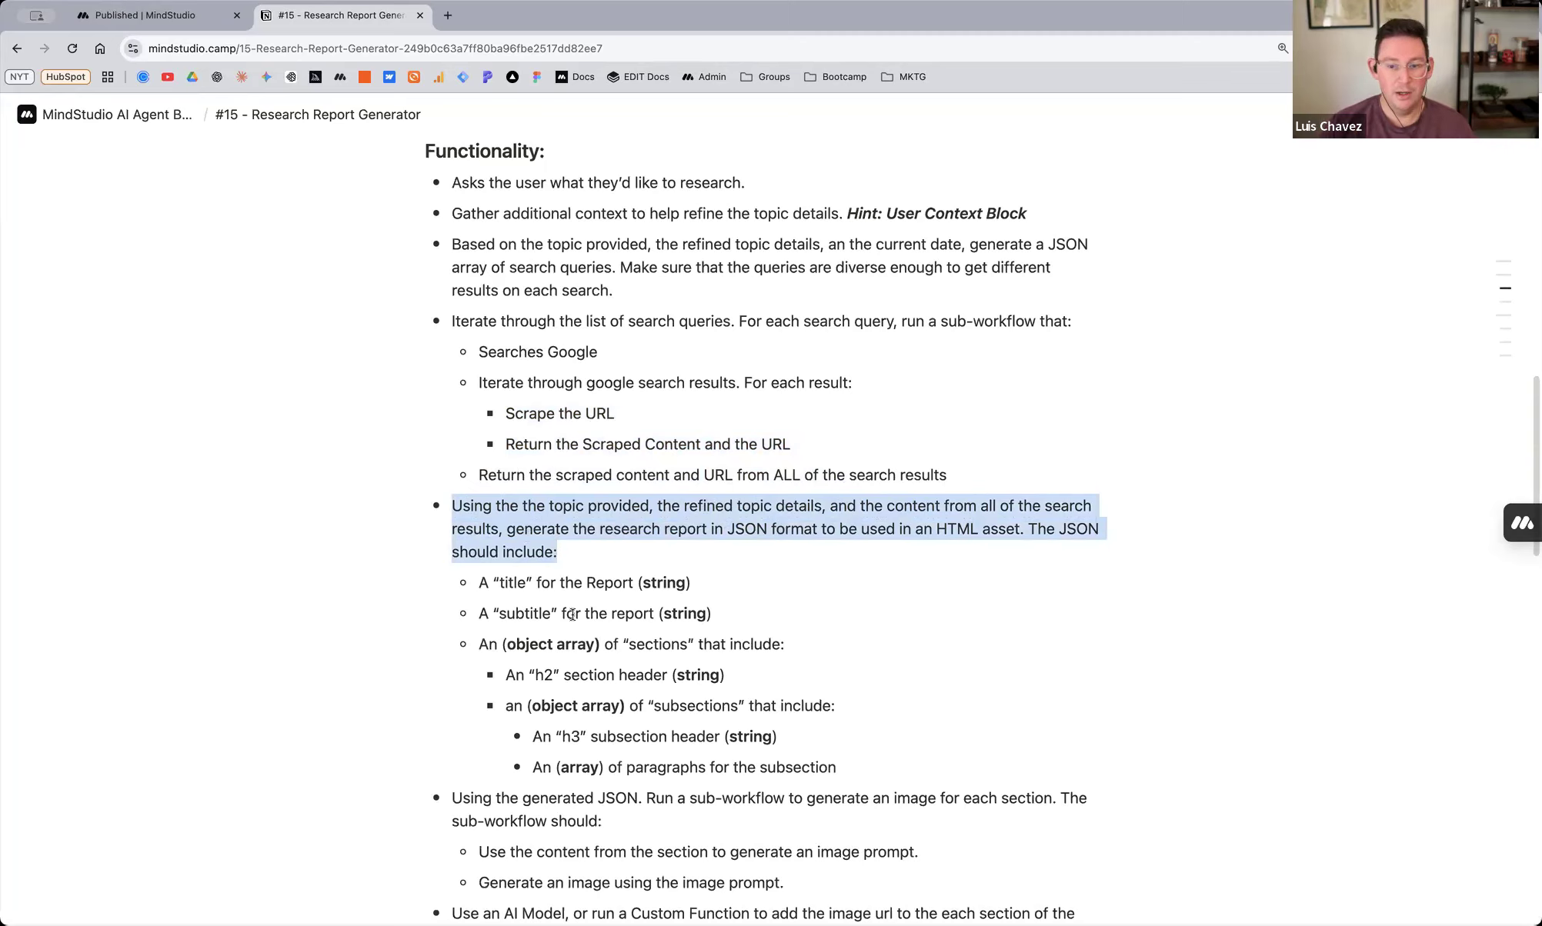
pyautogui.scroll(-5, 759, 465)
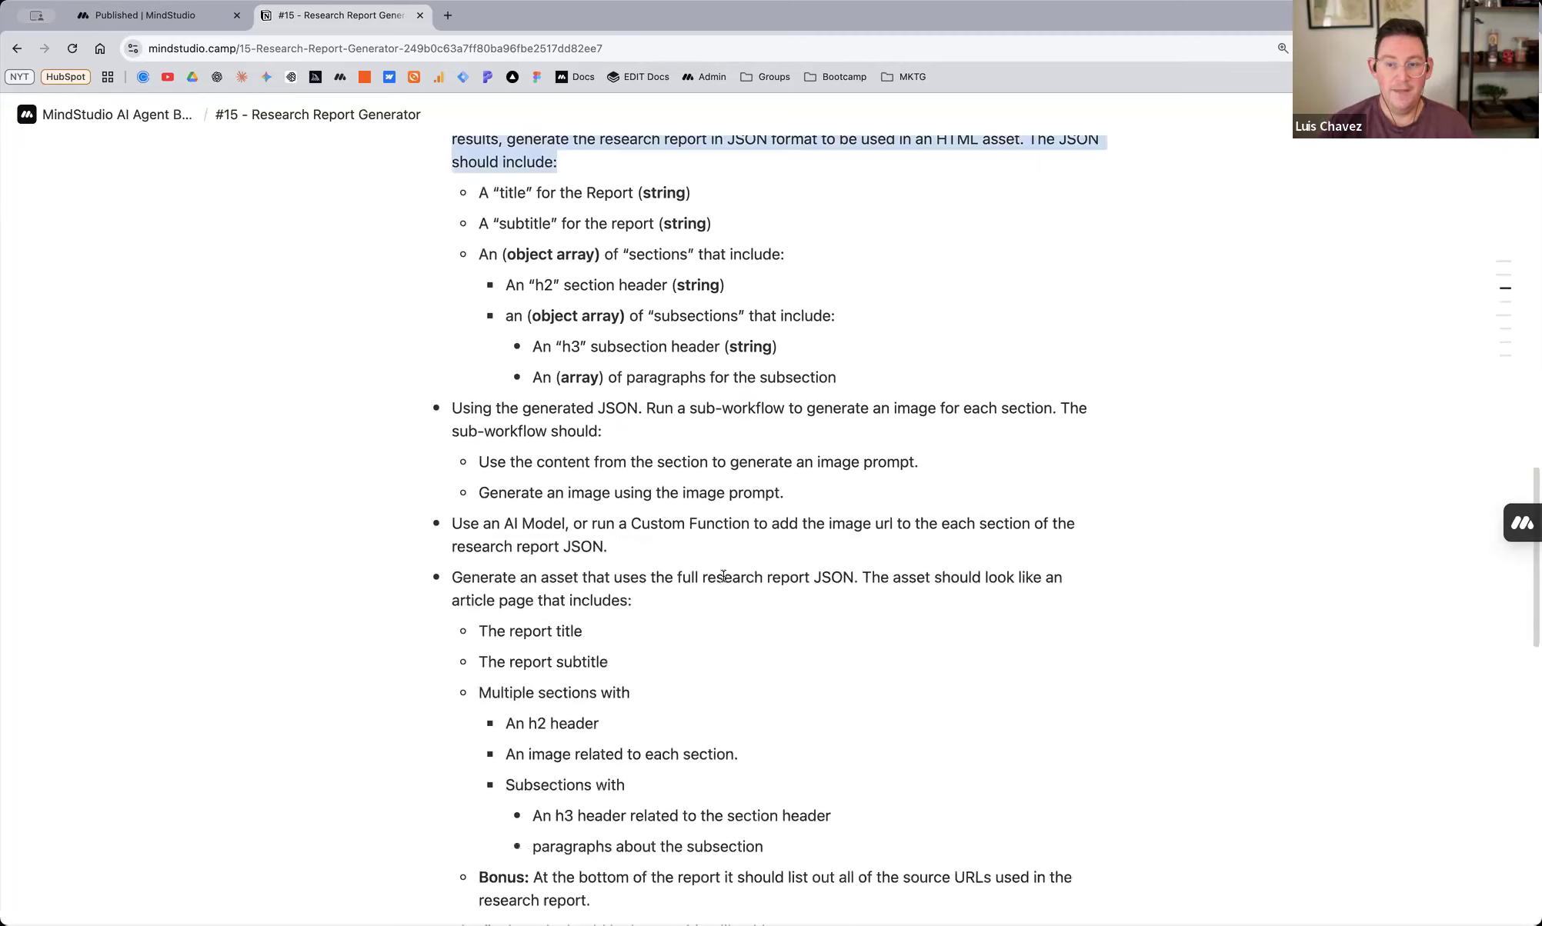
pyautogui.moveTo(453, 408); pyautogui.dragTo(615, 444)
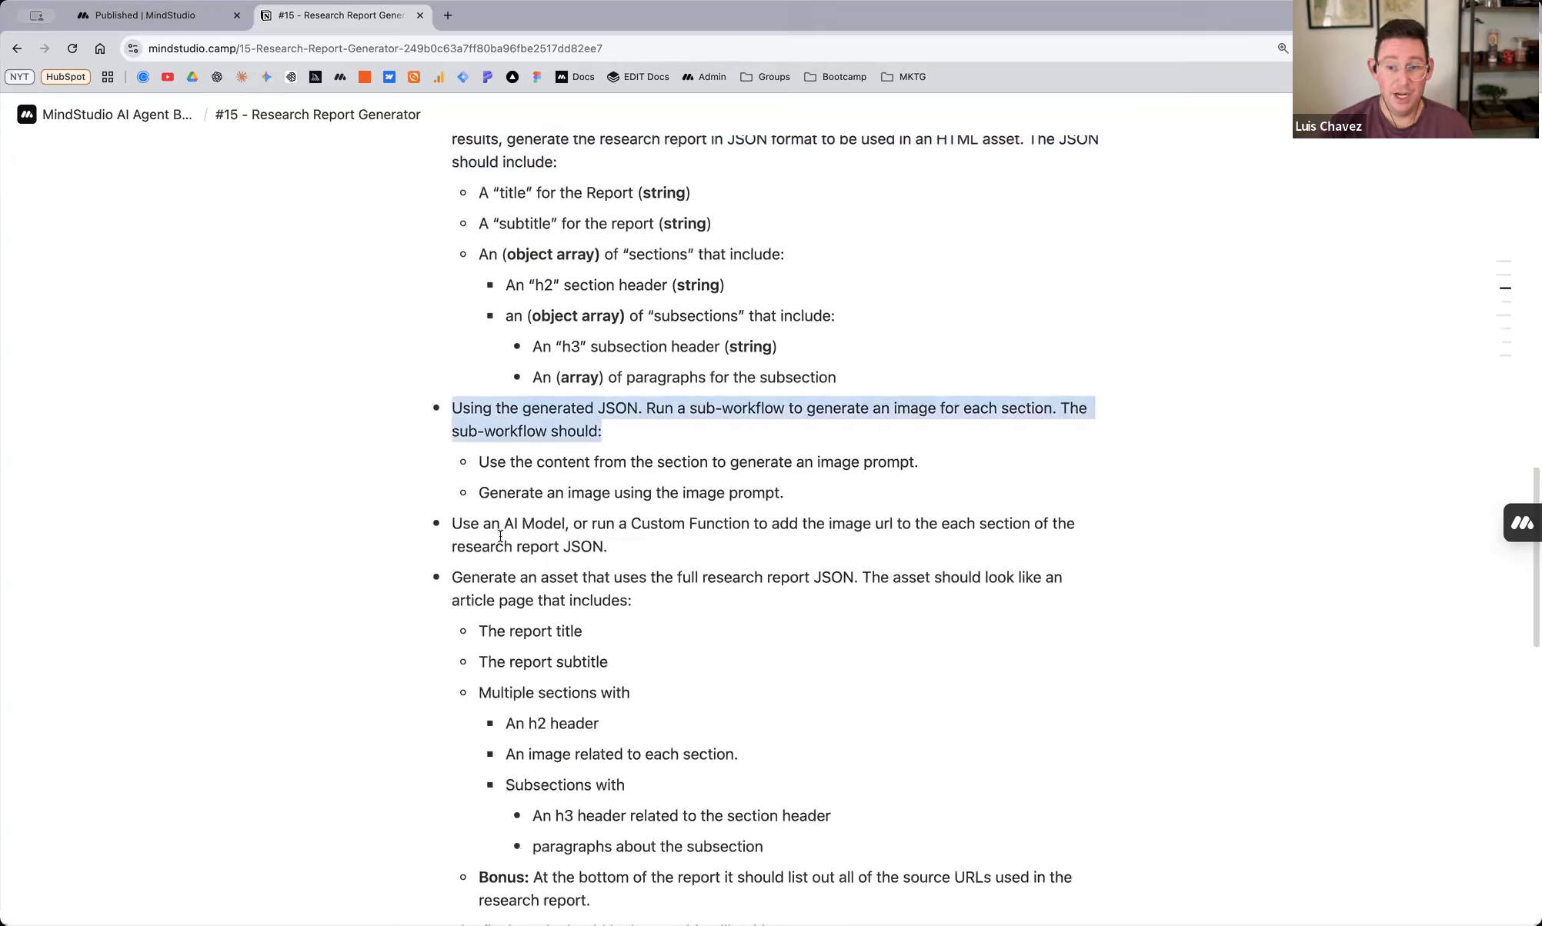
pyautogui.moveTo(453, 524); pyautogui.dragTo(607, 541)
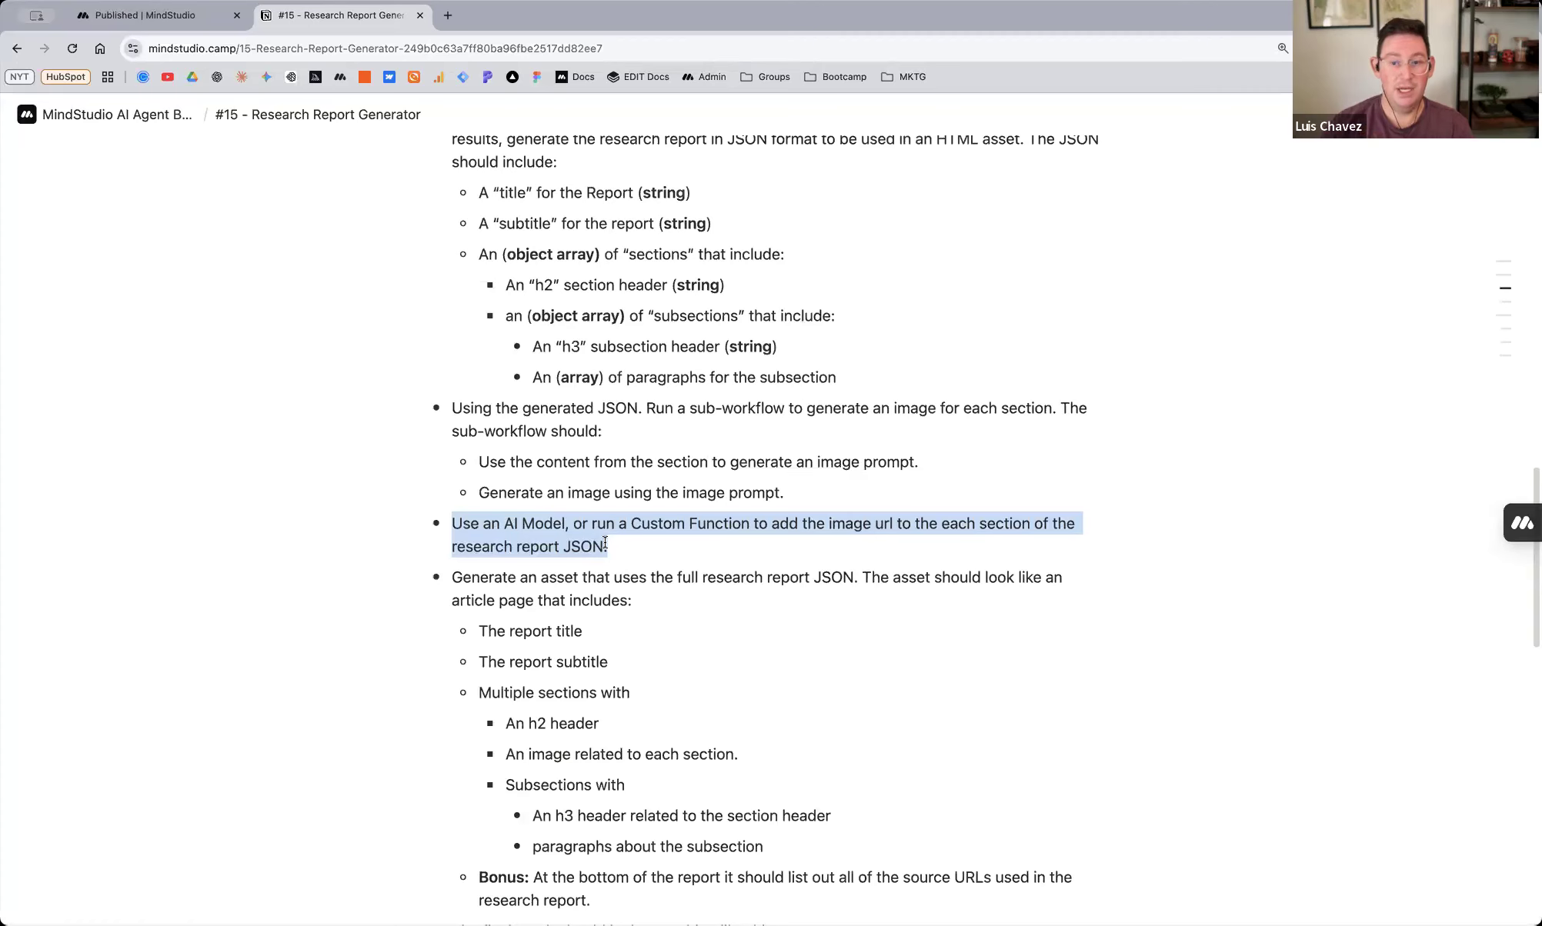
pyautogui.moveTo(454, 578); pyautogui.dragTo(625, 602)
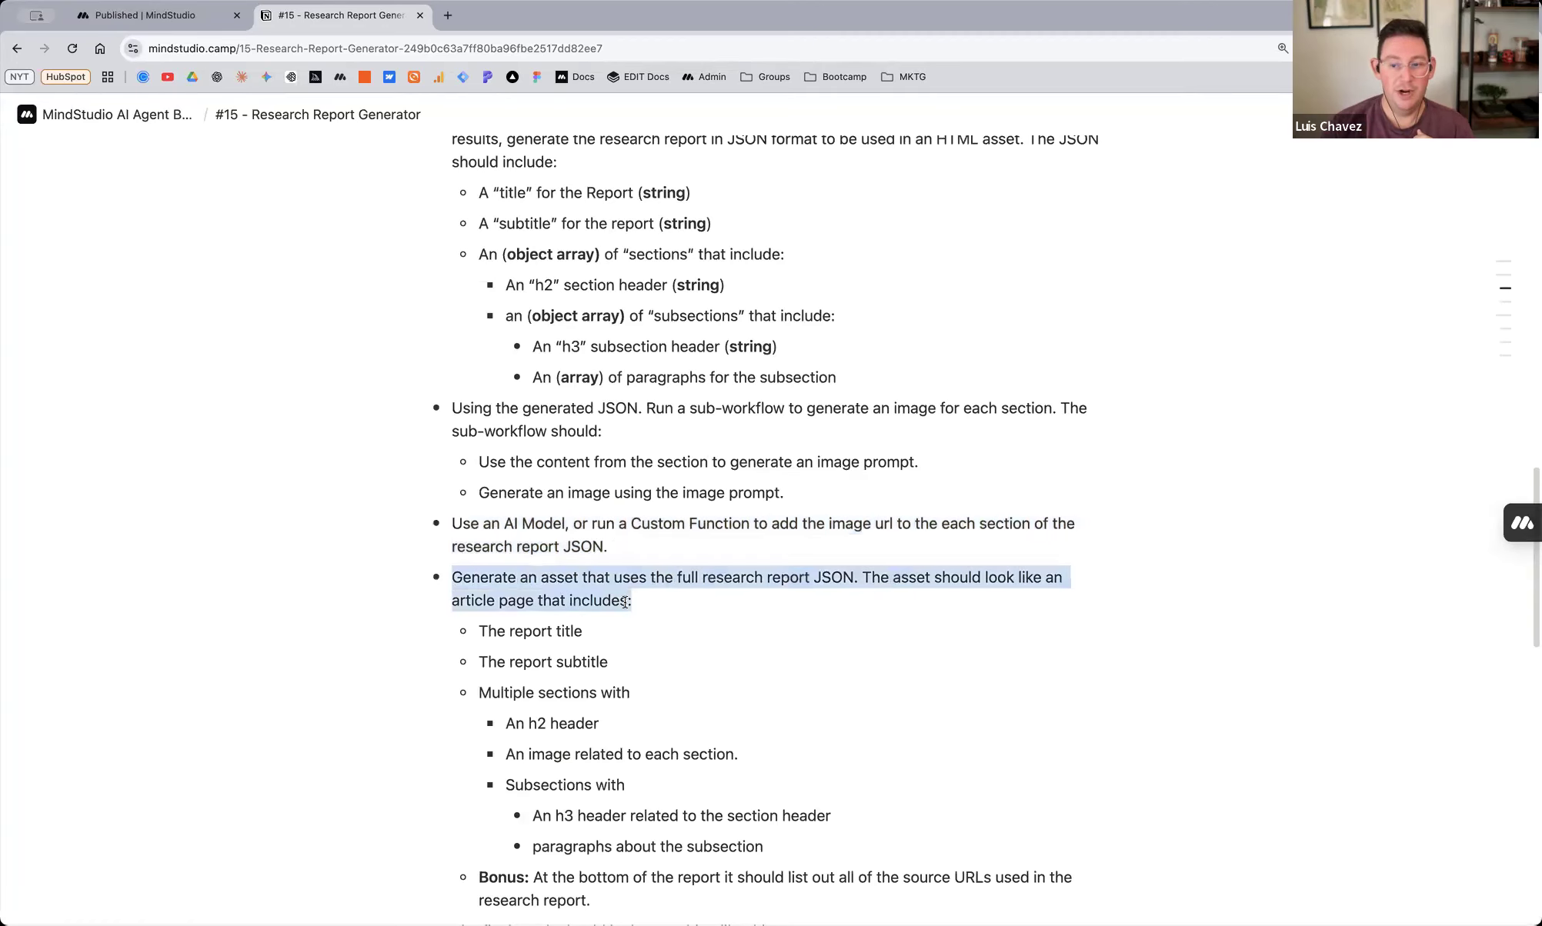
pyautogui.scroll(-5, 666, 646)
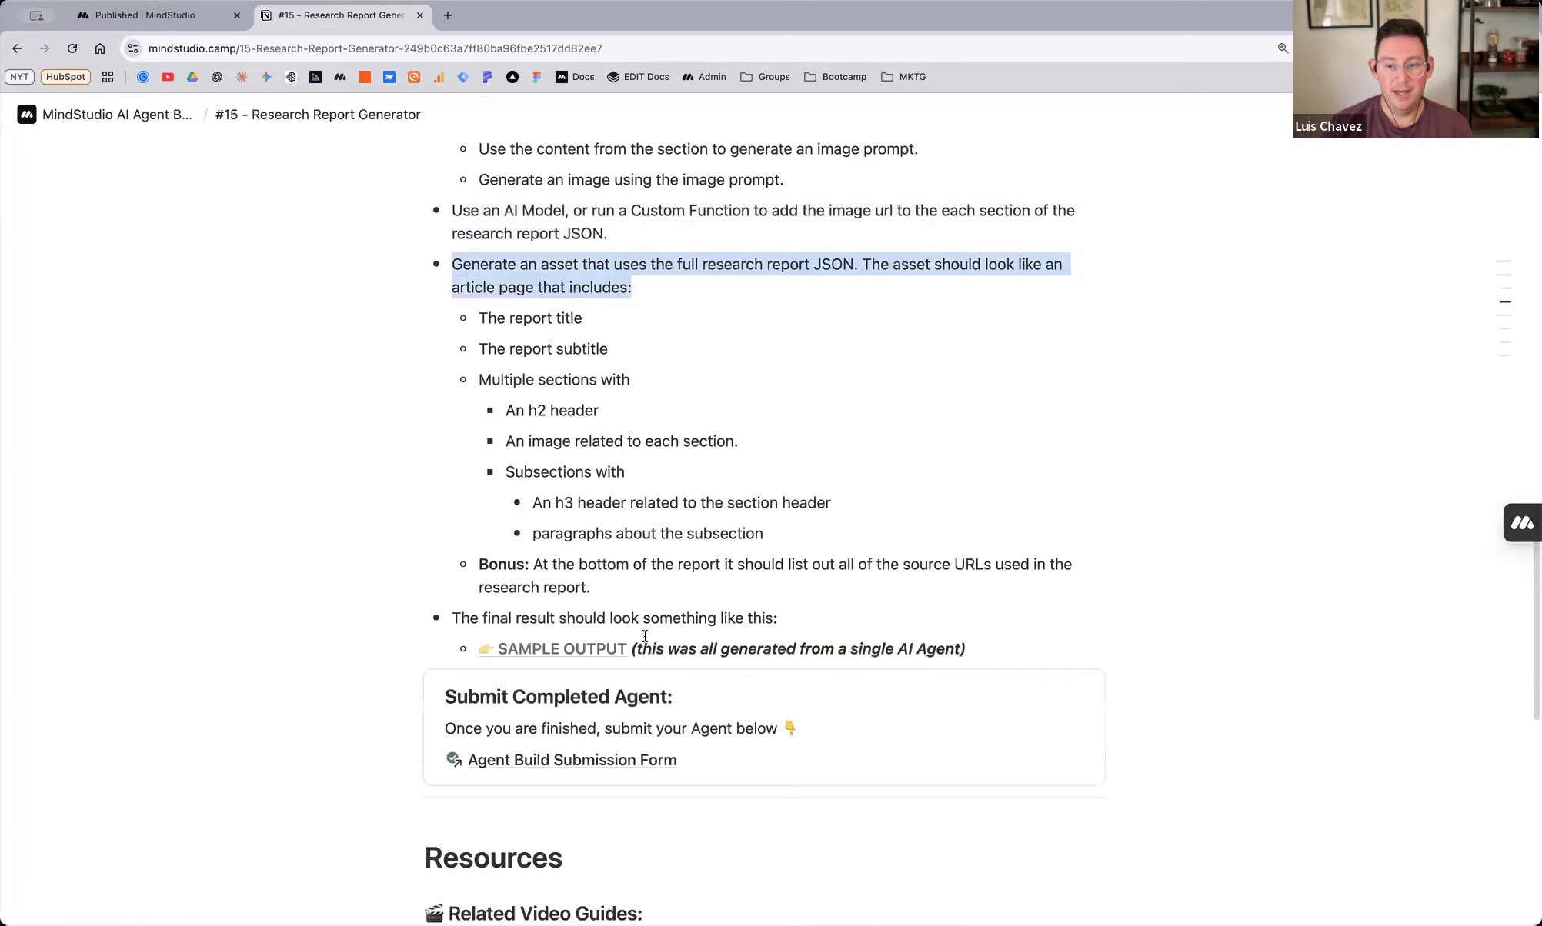
pyautogui.scroll(1, 604, 500)
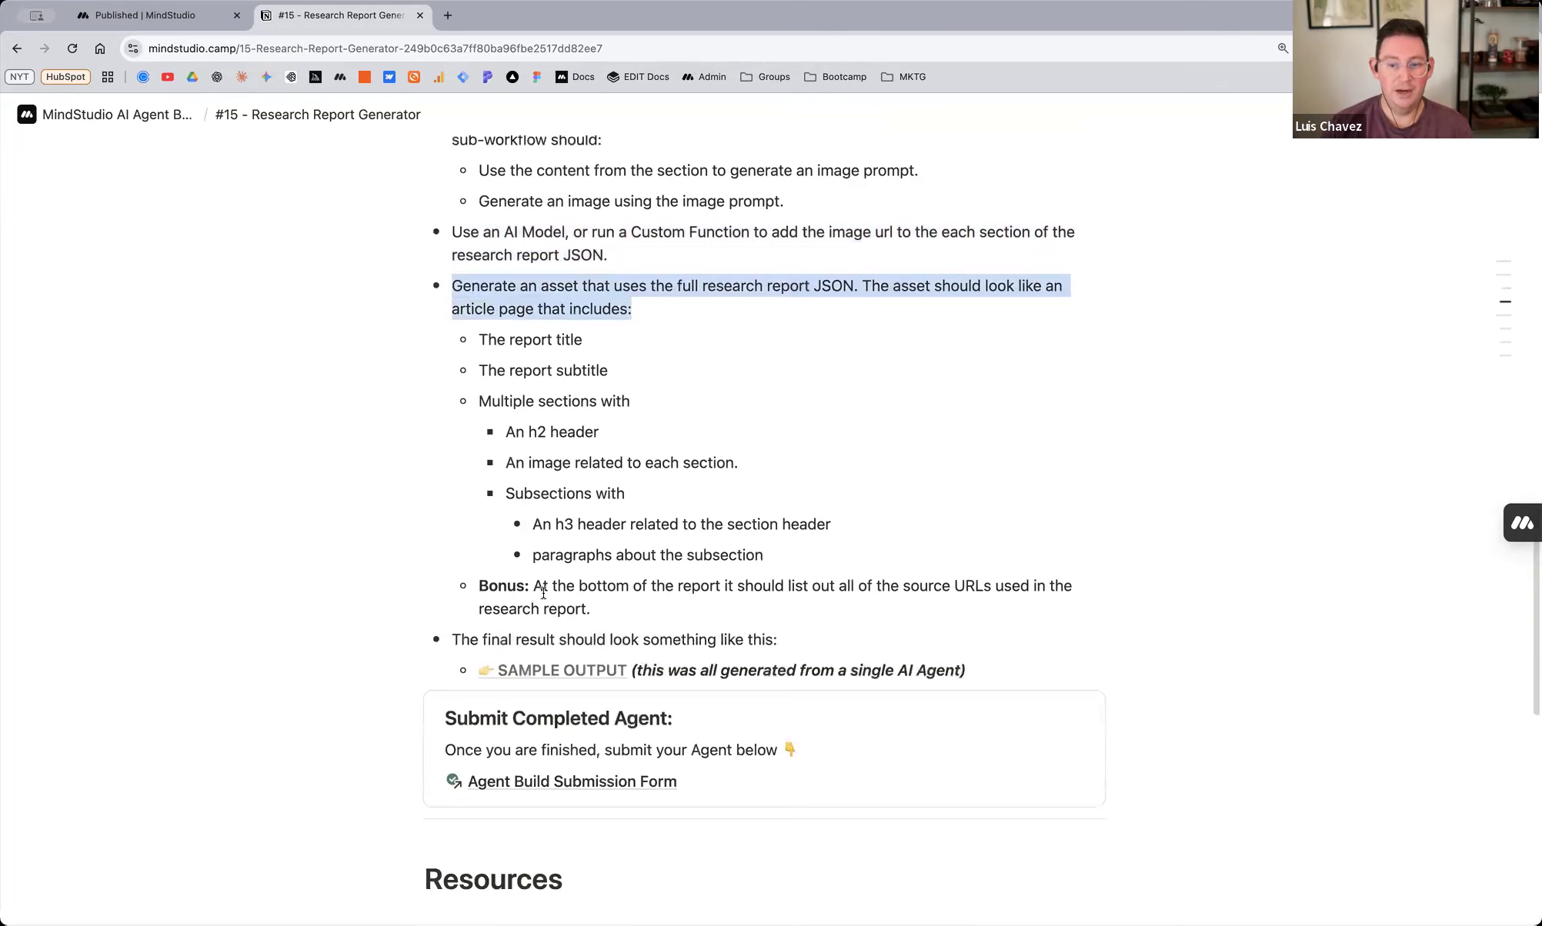
pyautogui.moveTo(478, 585); pyautogui.dragTo(604, 611)
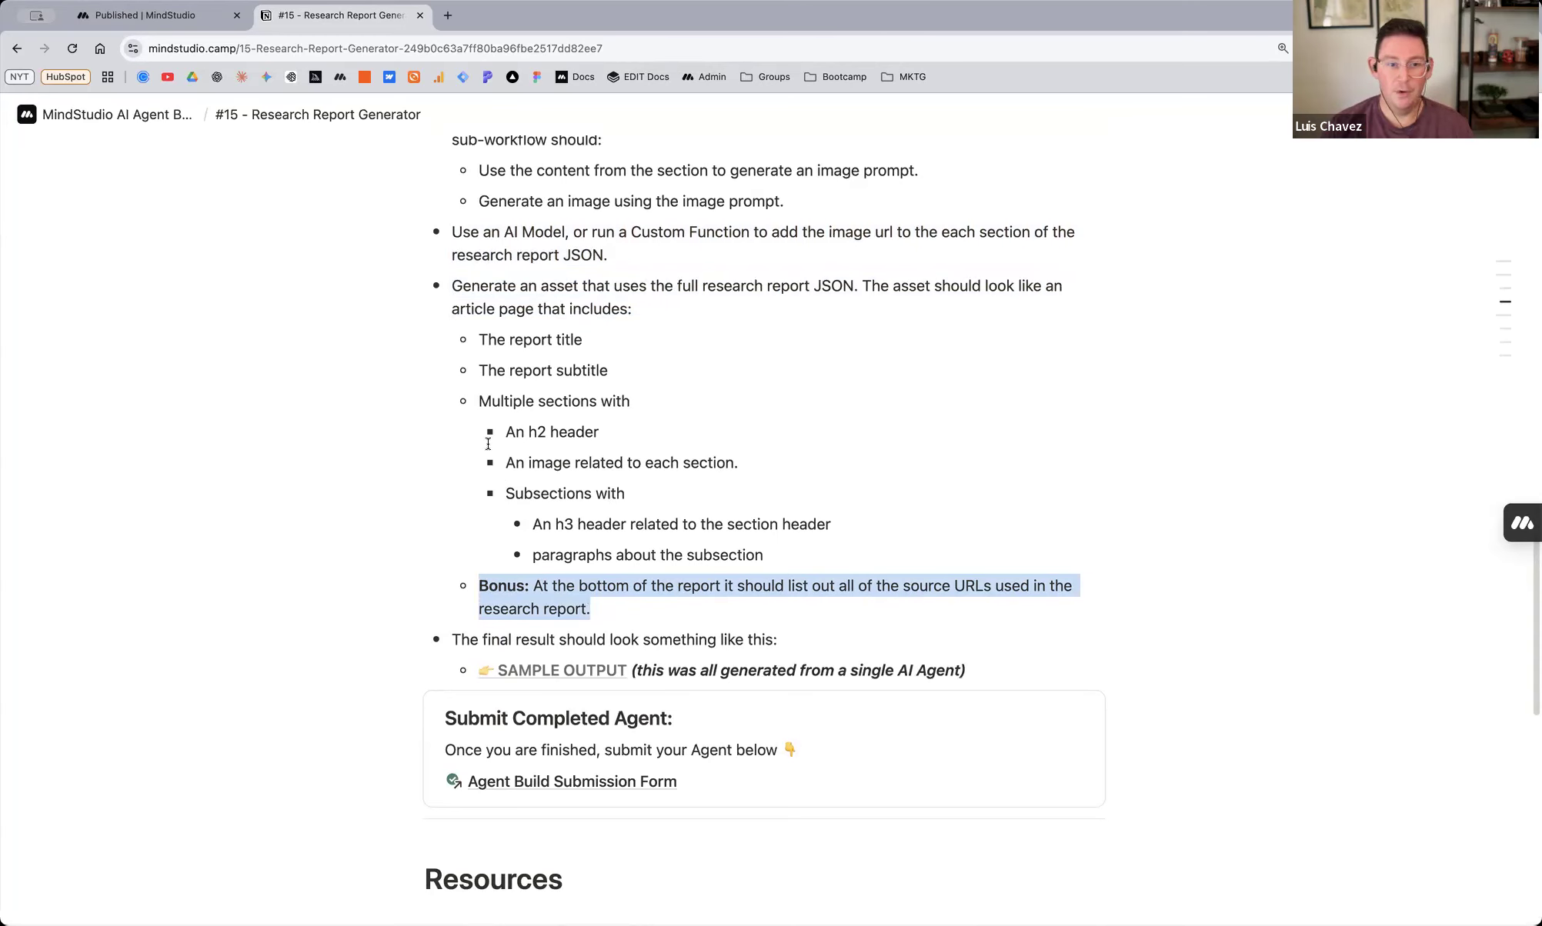
pyautogui.scroll(10, 493, 446)
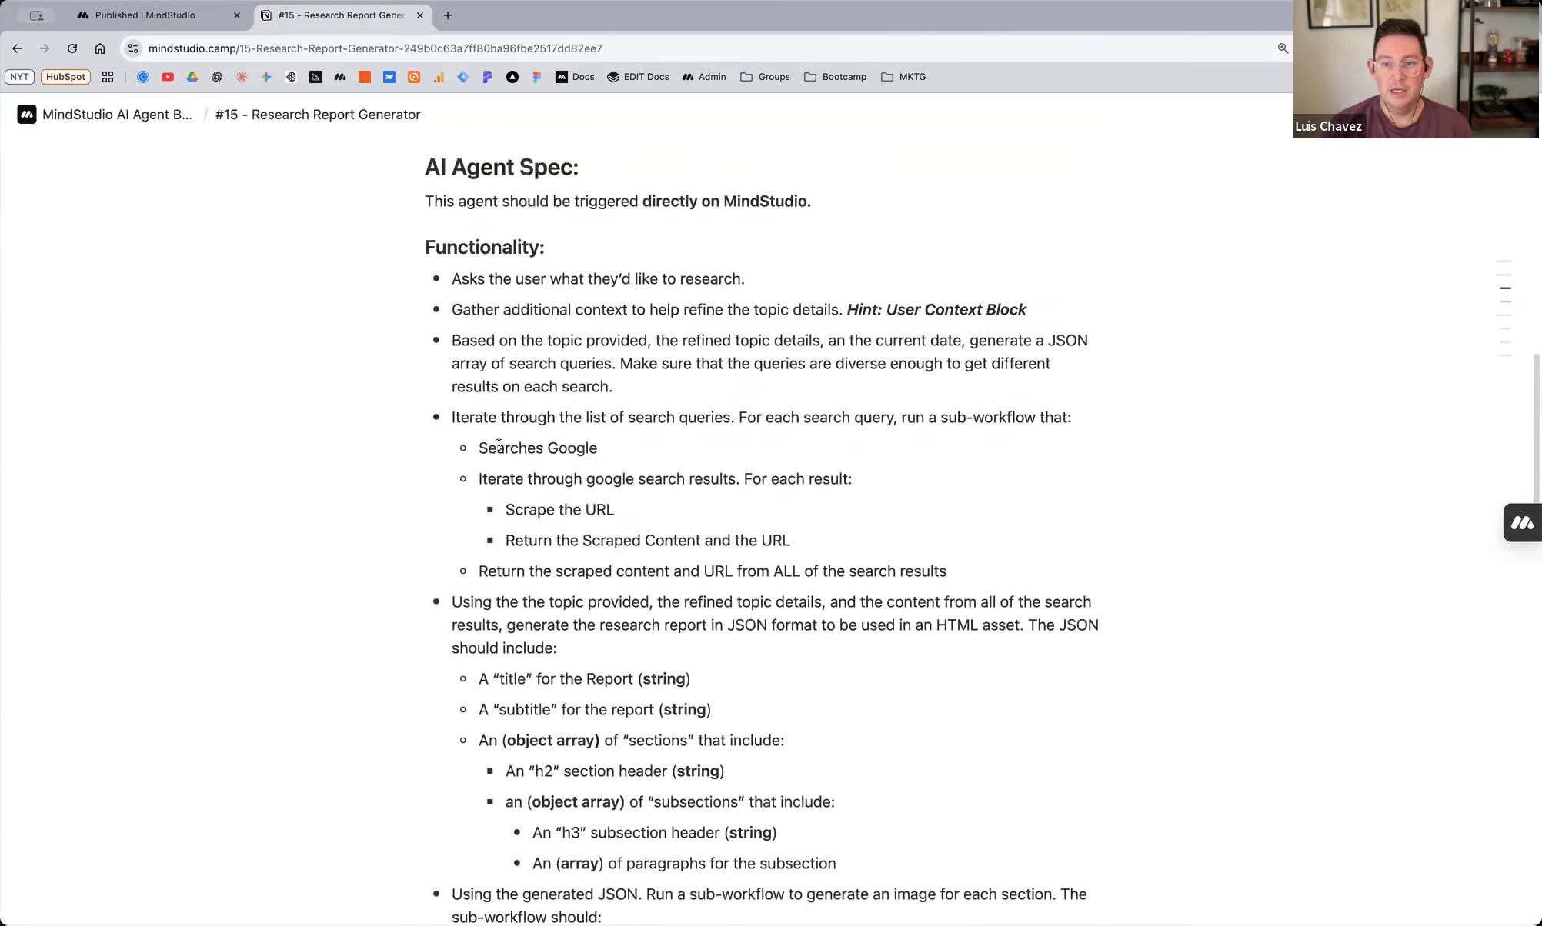
pyautogui.scroll(-6, 507, 347)
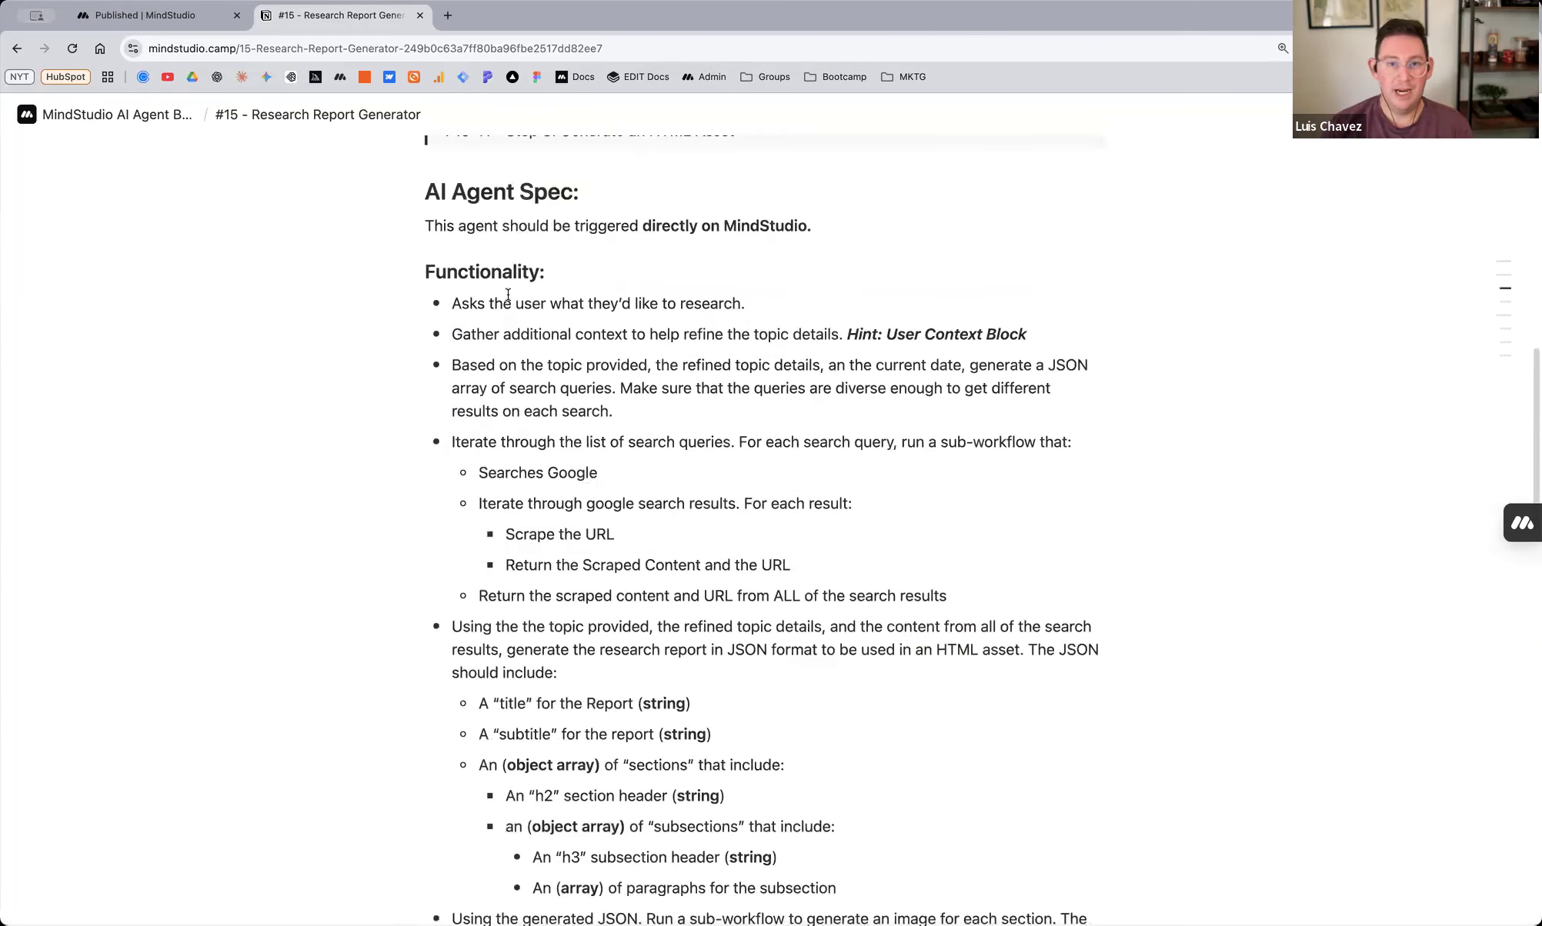
# Create a new blank AI agent in MindStudio, and review the spec's first two requirements and its User Context Block hint
pyautogui.click(174, 19)
pyautogui.click(1338, 186)
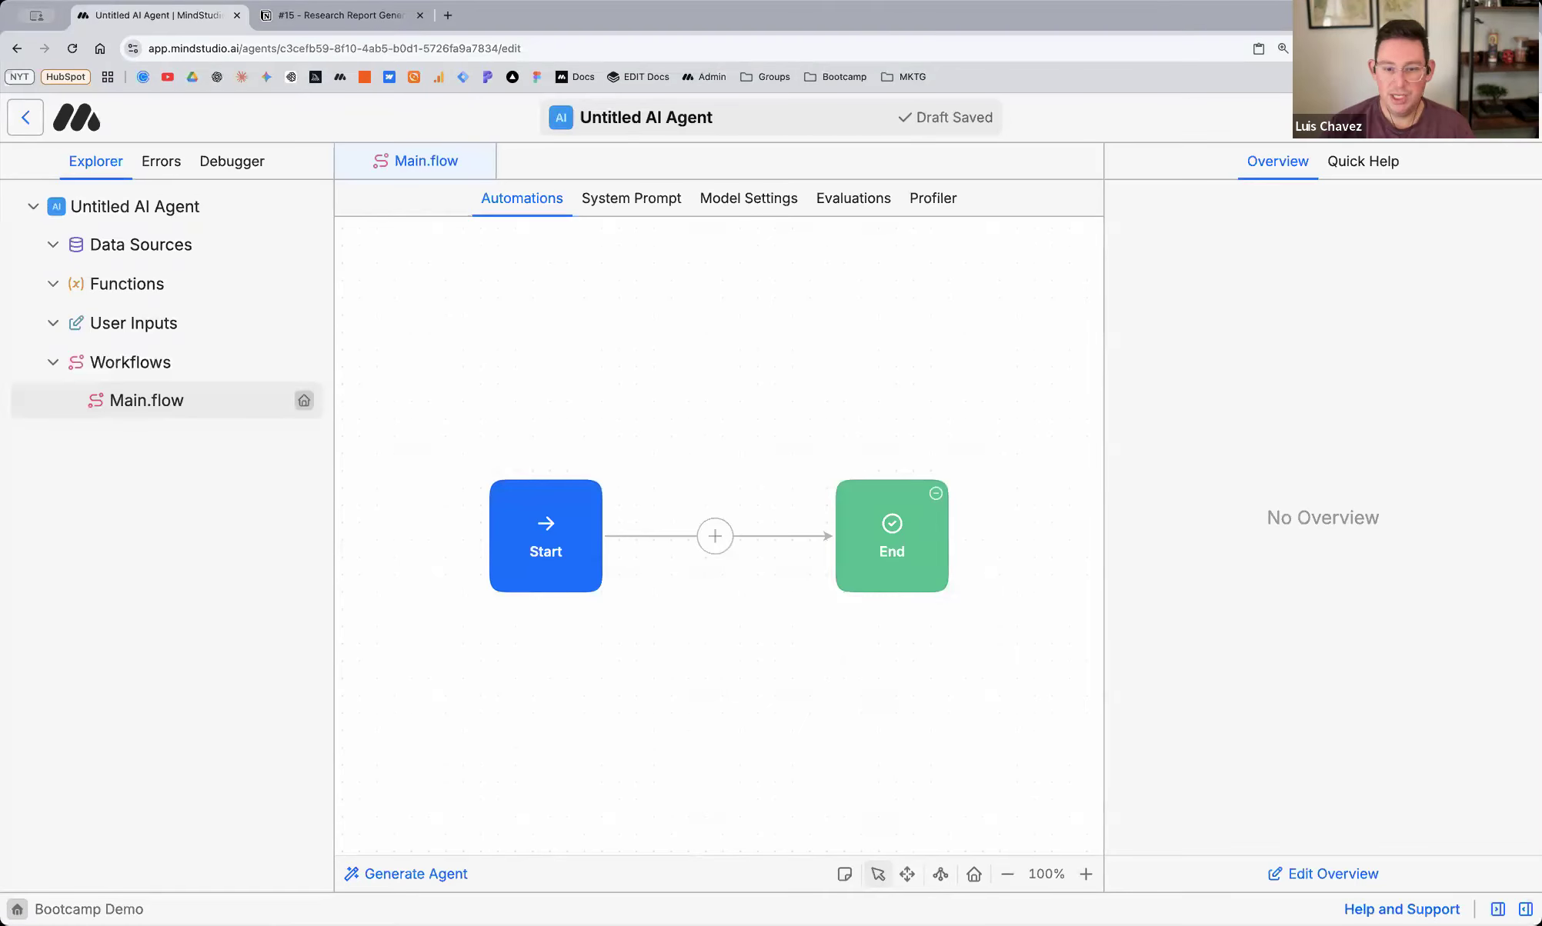
pyautogui.click(341, 25)
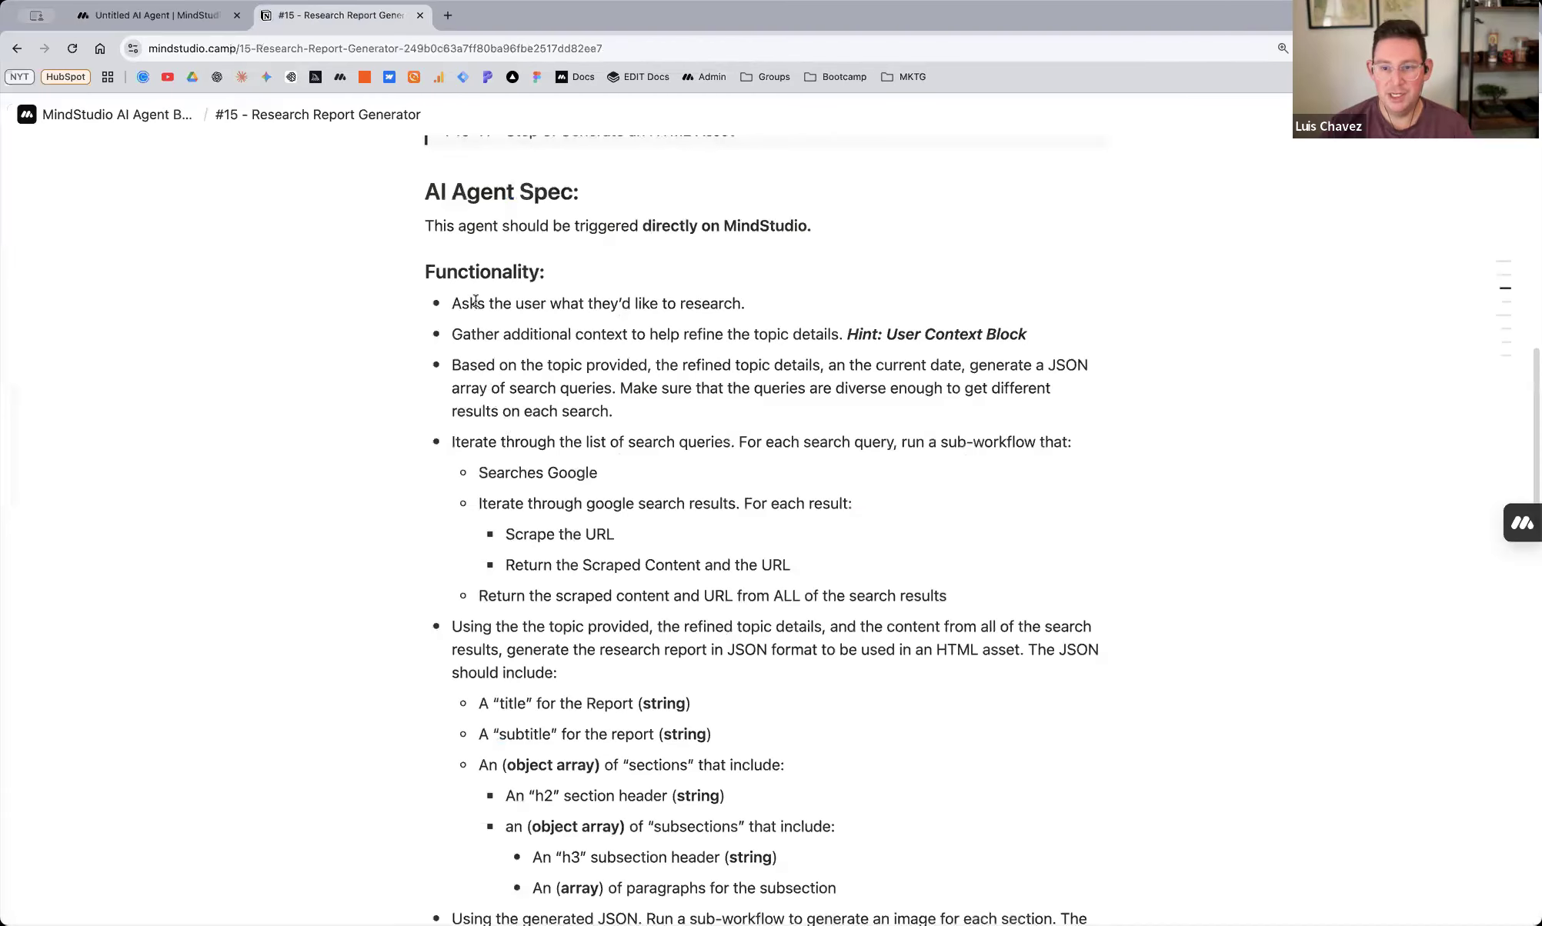
pyautogui.moveTo(473, 304); pyautogui.dragTo(1036, 333)
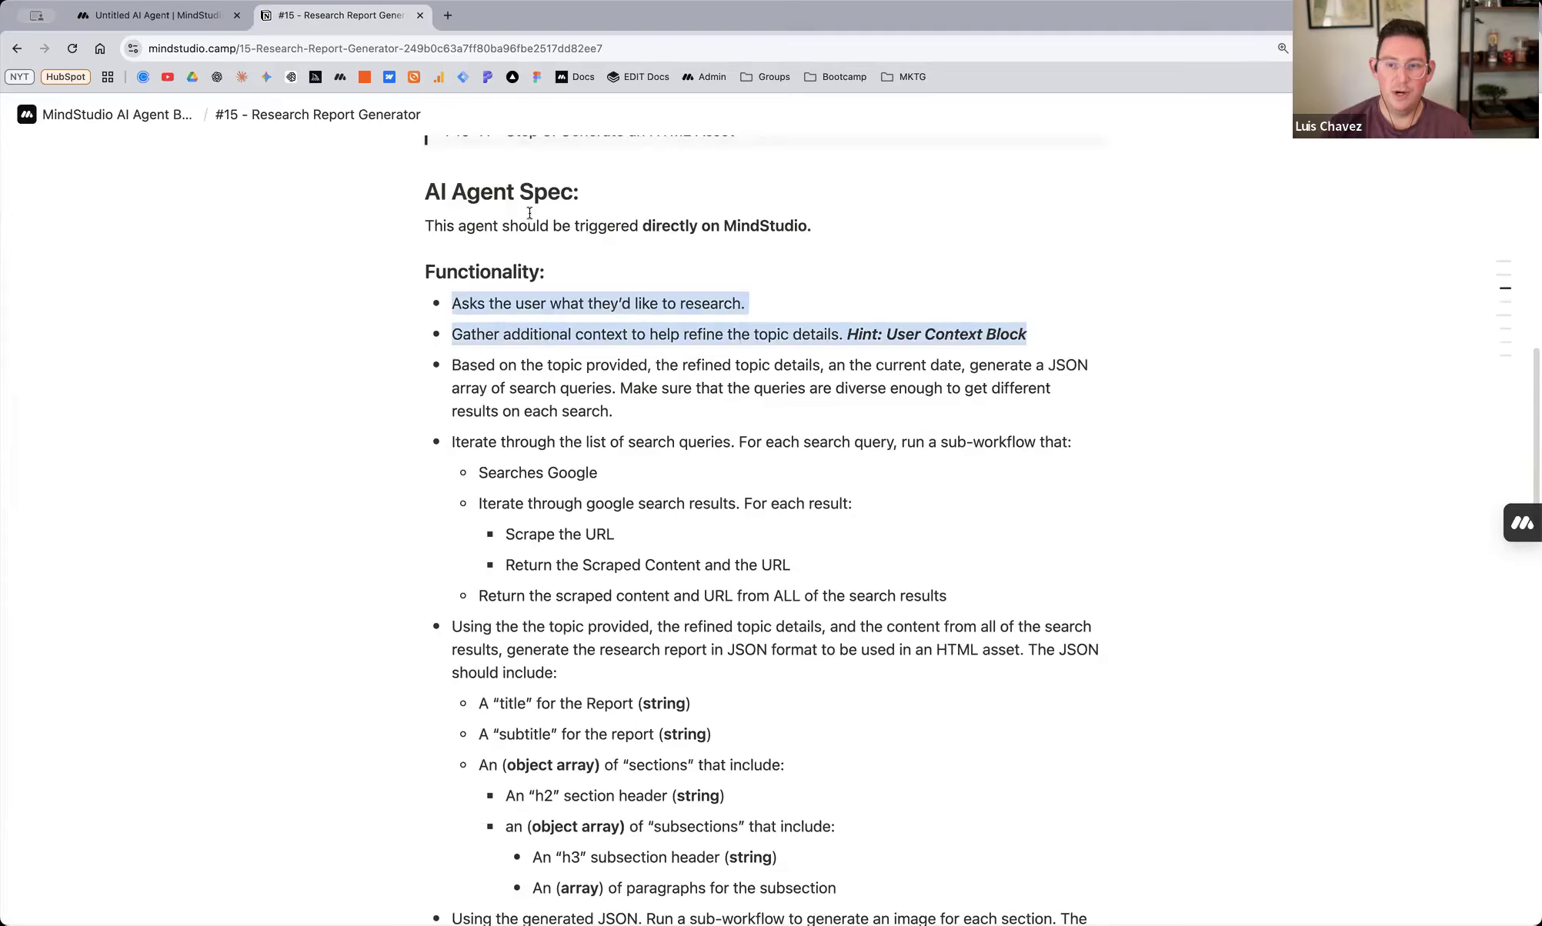
pyautogui.doubleClick(902, 335)
pyautogui.keyDown('shift'); pyautogui.click(1014, 332); pyautogui.keyUp('shift')
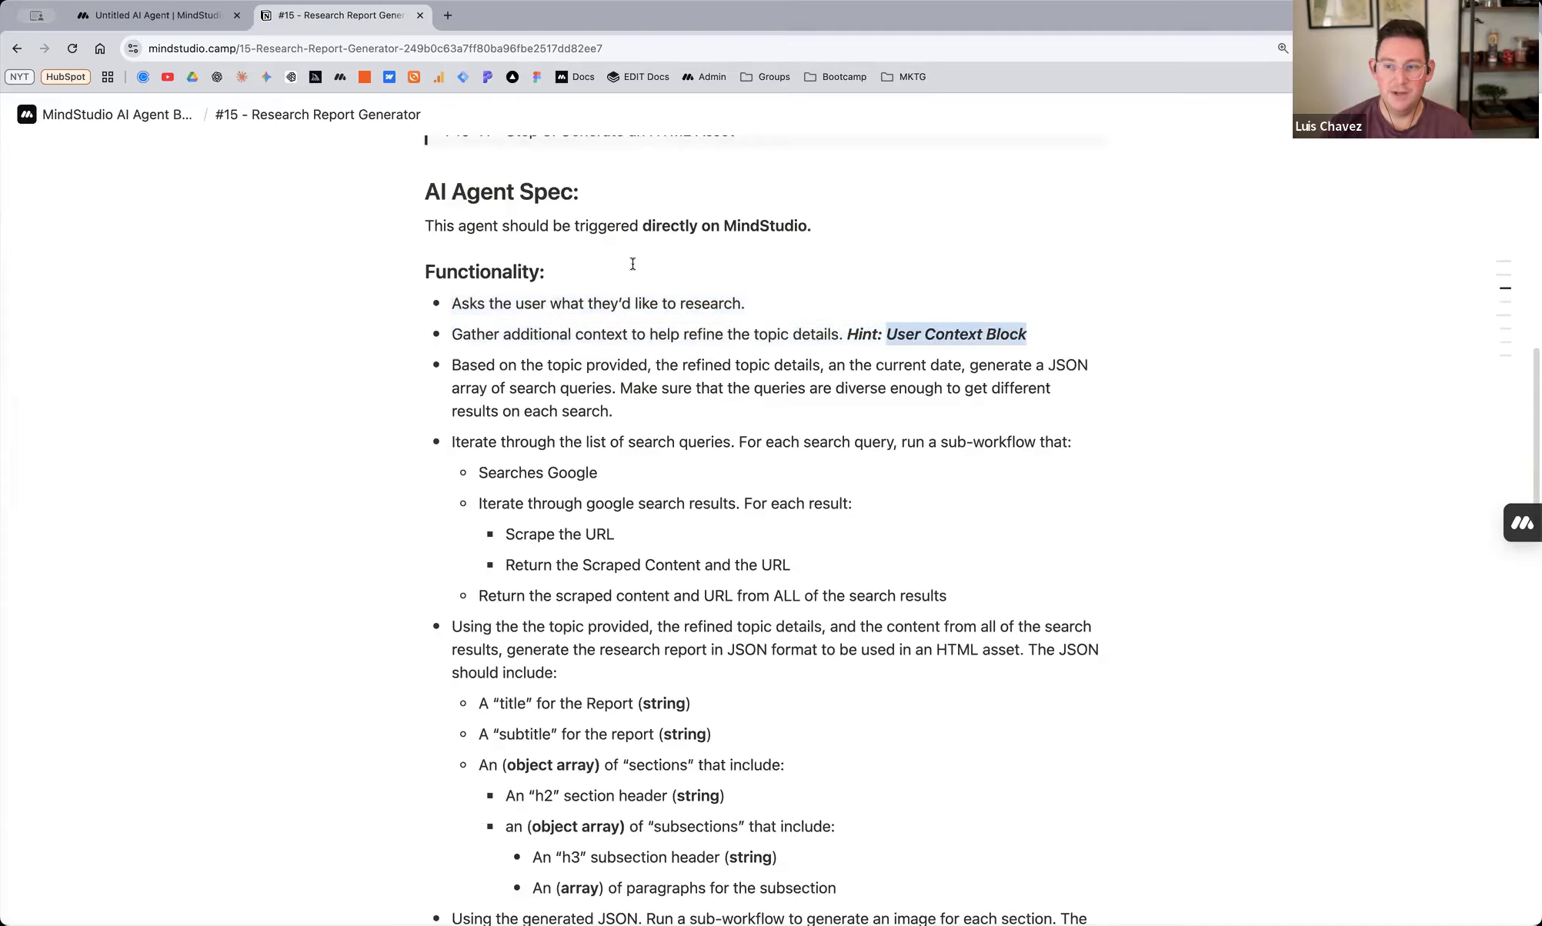
# In the new agent's Main.flow, move the Start block away from End and insert a User Input block between them
pyautogui.click(104, 23)
pyautogui.moveTo(564, 557); pyautogui.dragTo(438, 552)
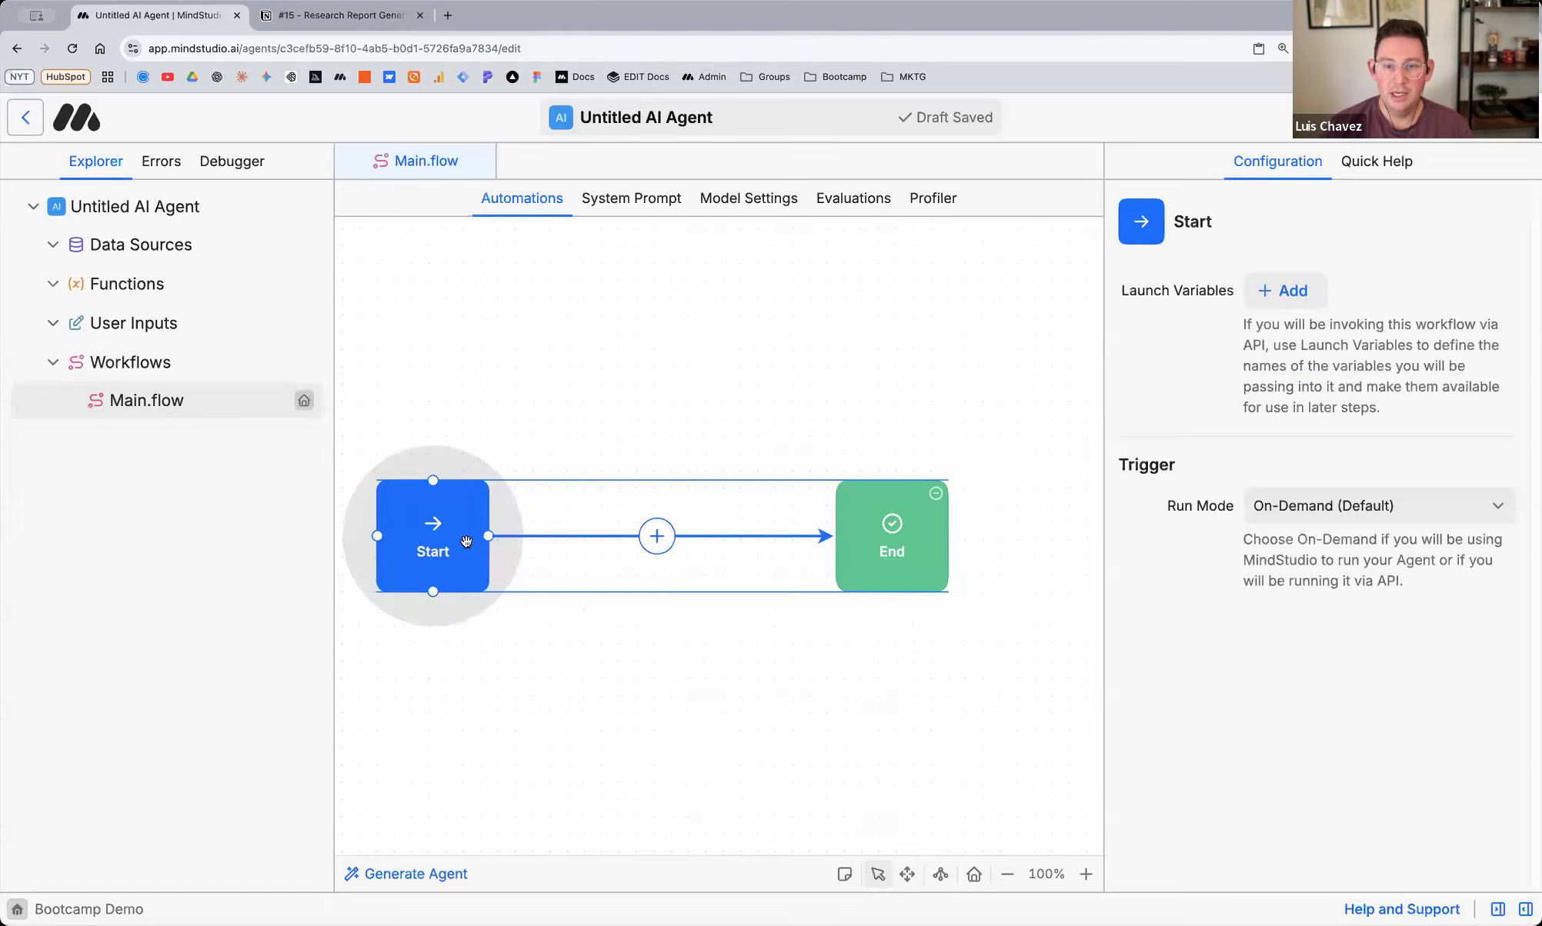
pyautogui.click(656, 537)
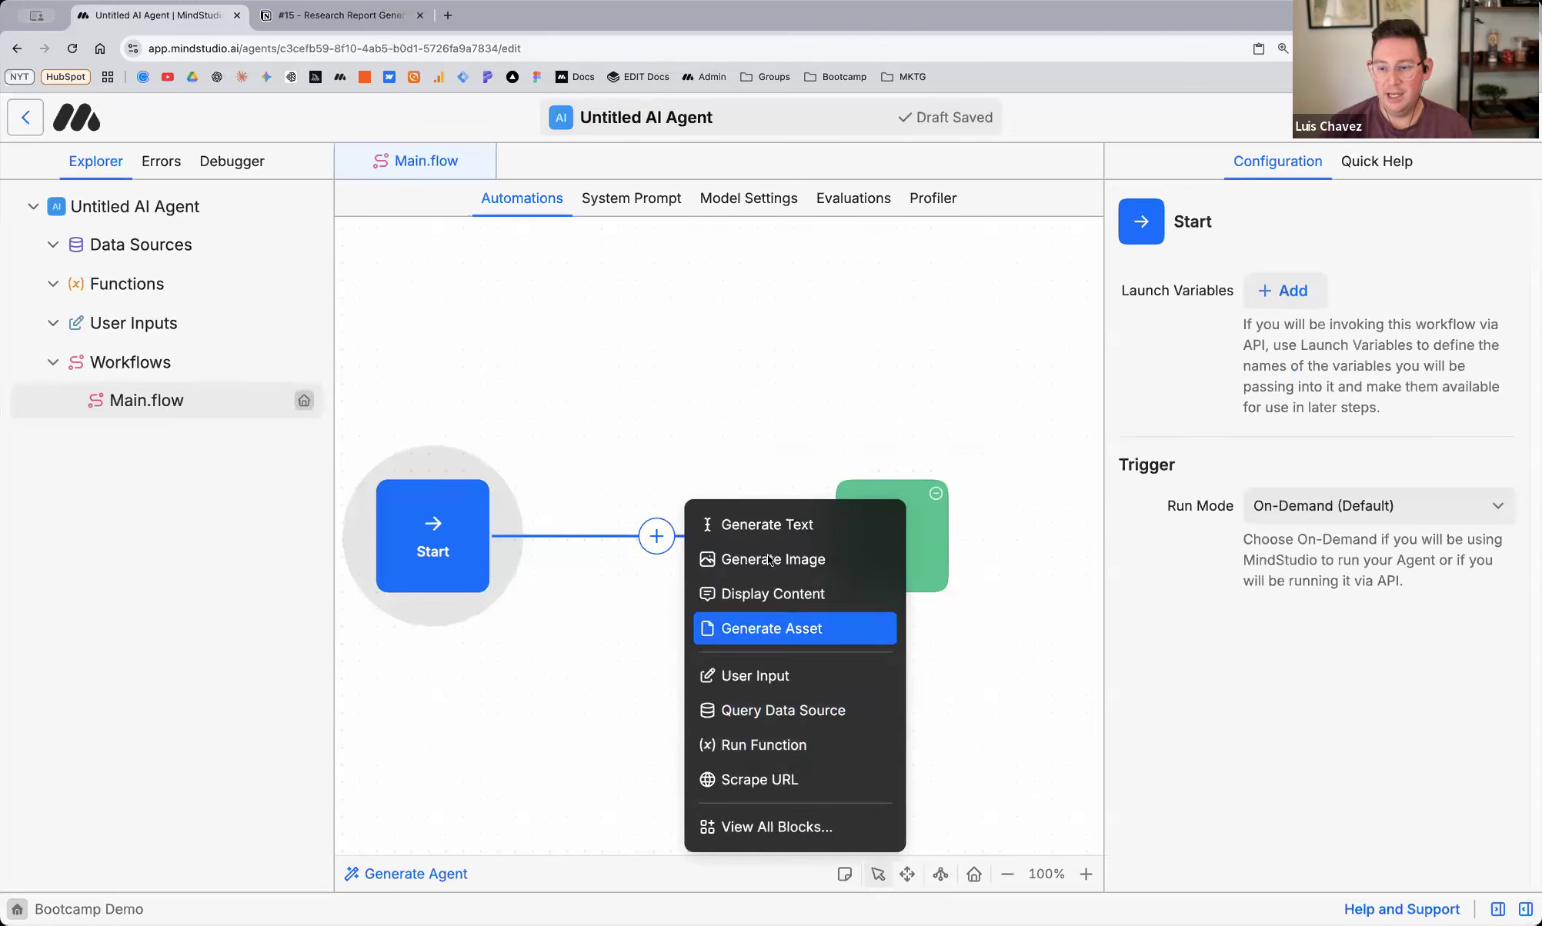
pyautogui.click(762, 674)
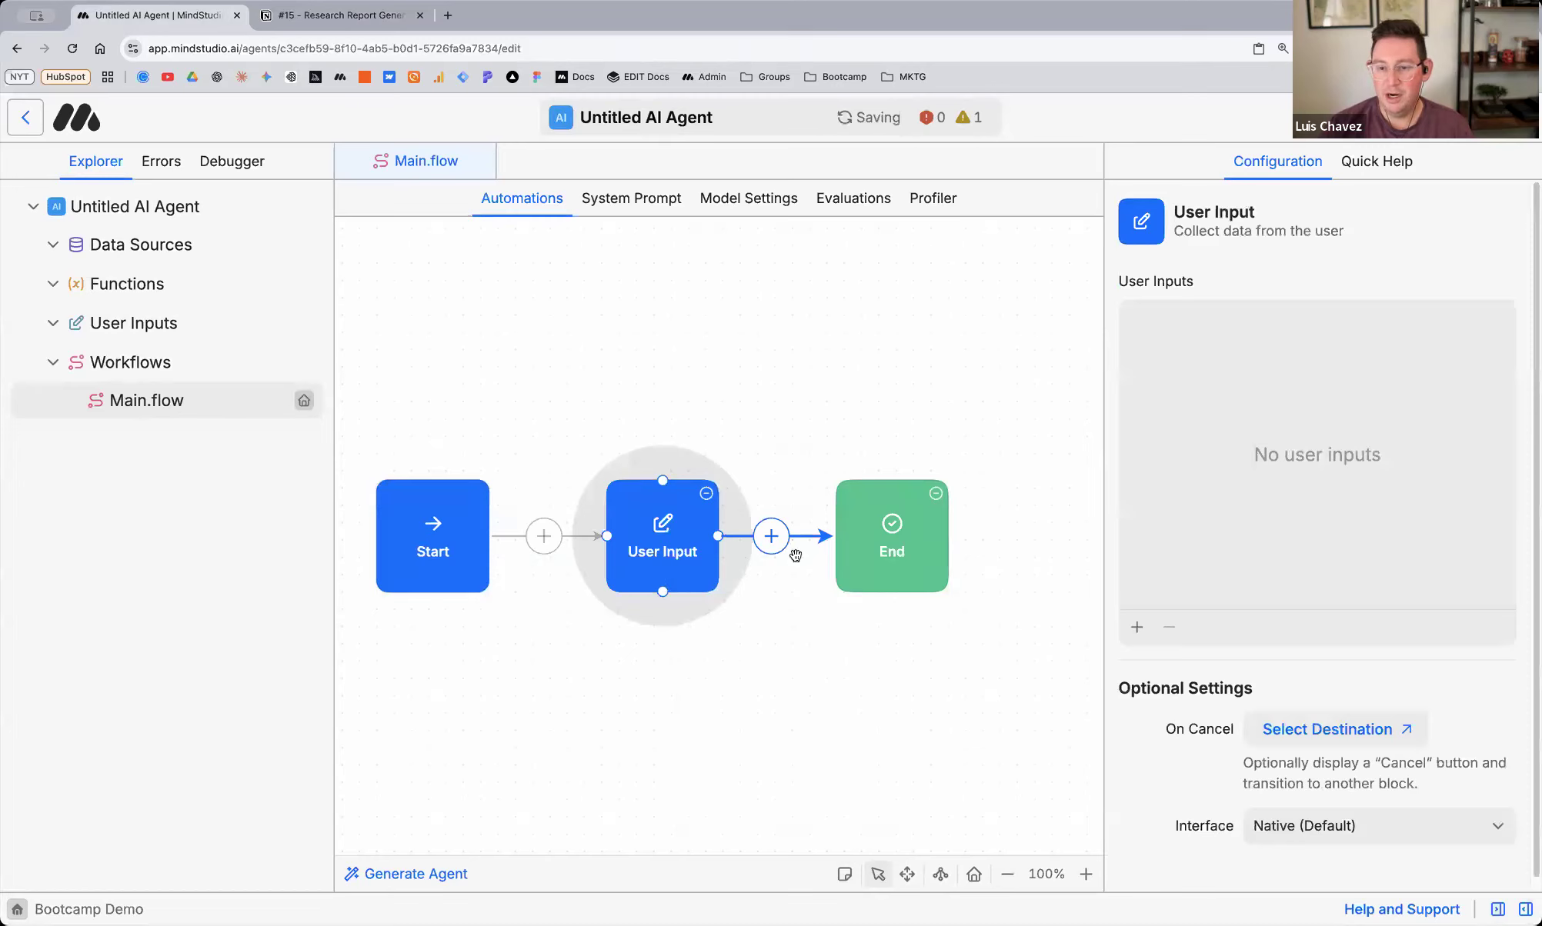
# Create a new Short Text user input for the User Input block with the variable name topic
pyautogui.click(1138, 629)
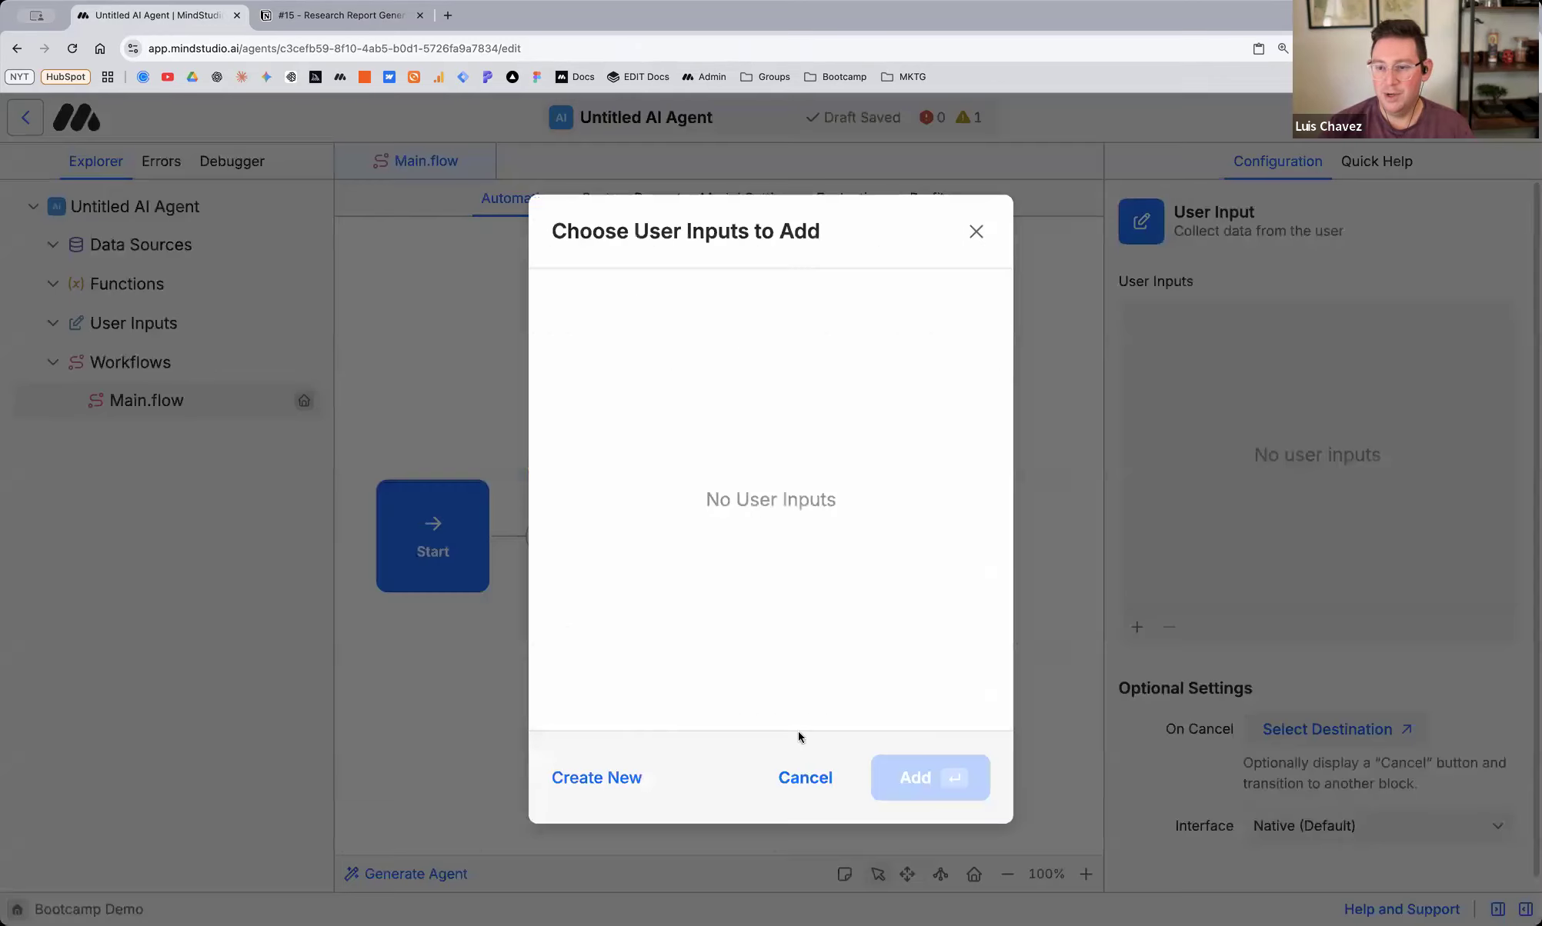
pyautogui.click(608, 775)
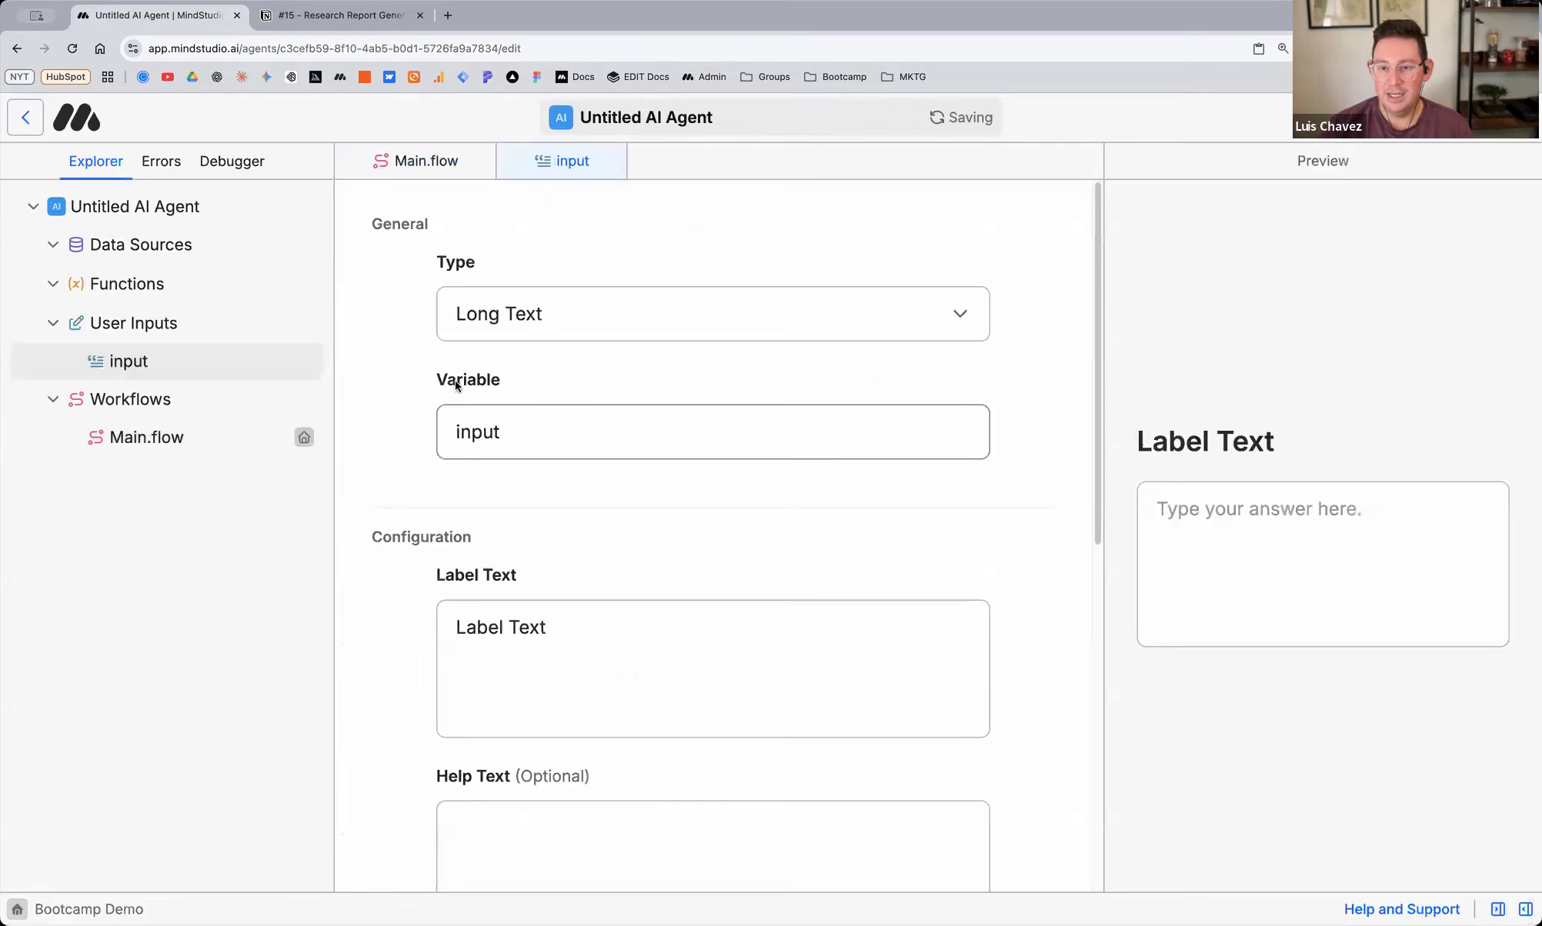
pyautogui.click(501, 325)
pyautogui.click(508, 347)
pyautogui.doubleClick(488, 433)
pyautogui.write('topic')
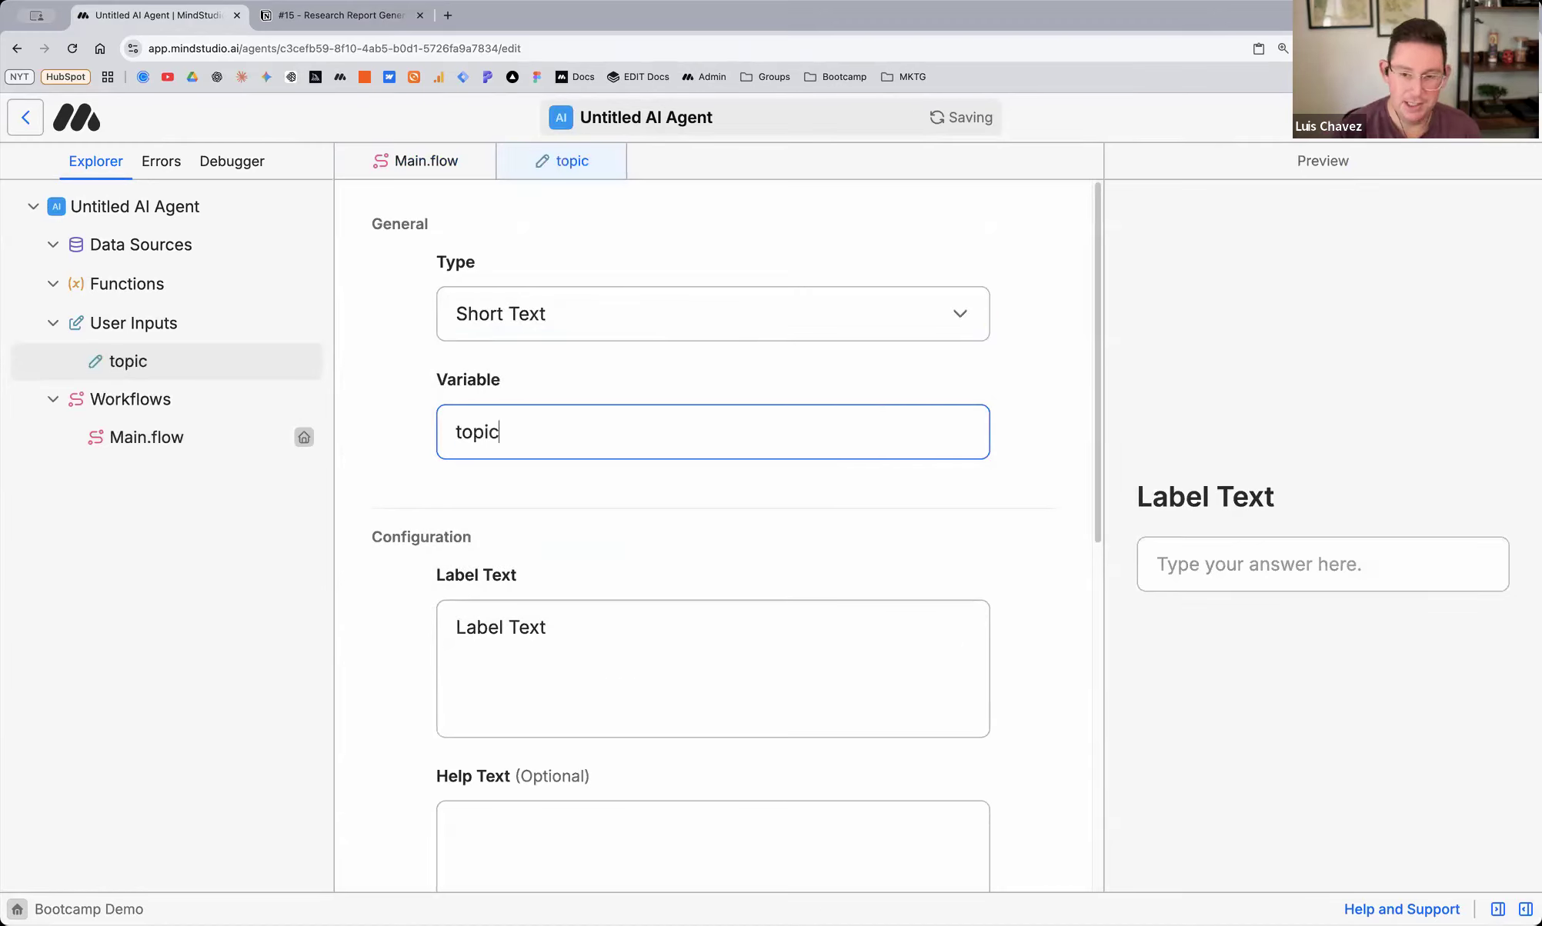
# Set the topic input's label text to "What do you want to research?" and return to Main.flow
pyautogui.tripleClick(485, 627)
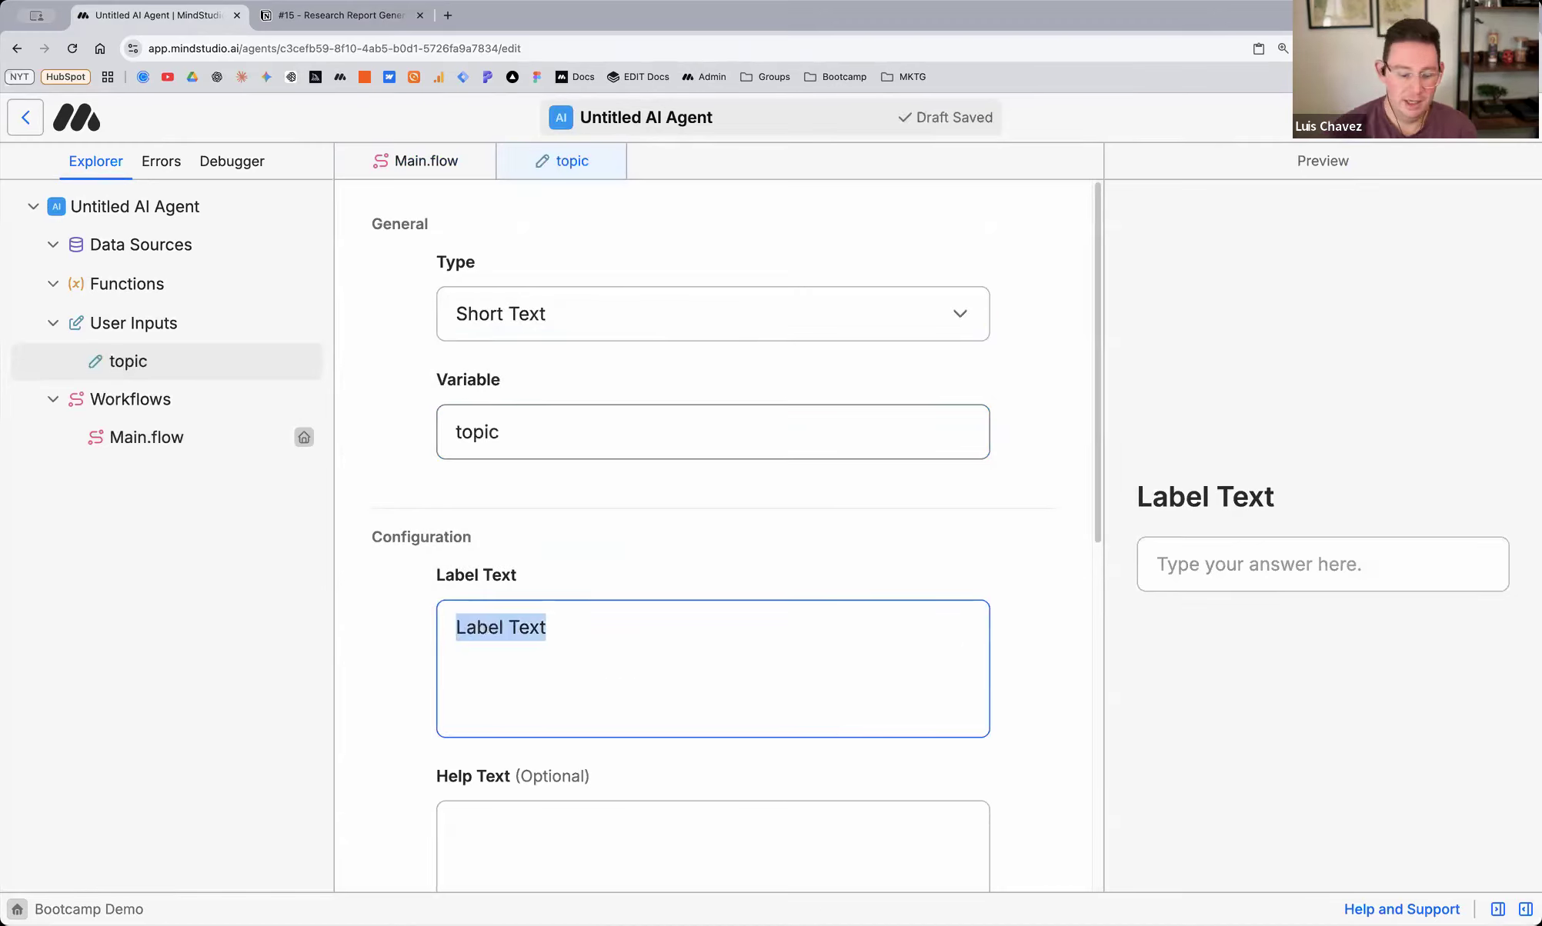
pyautogui.write('What do your')
pyautogui.press('BackSpace')
pyautogui.write('want to research')
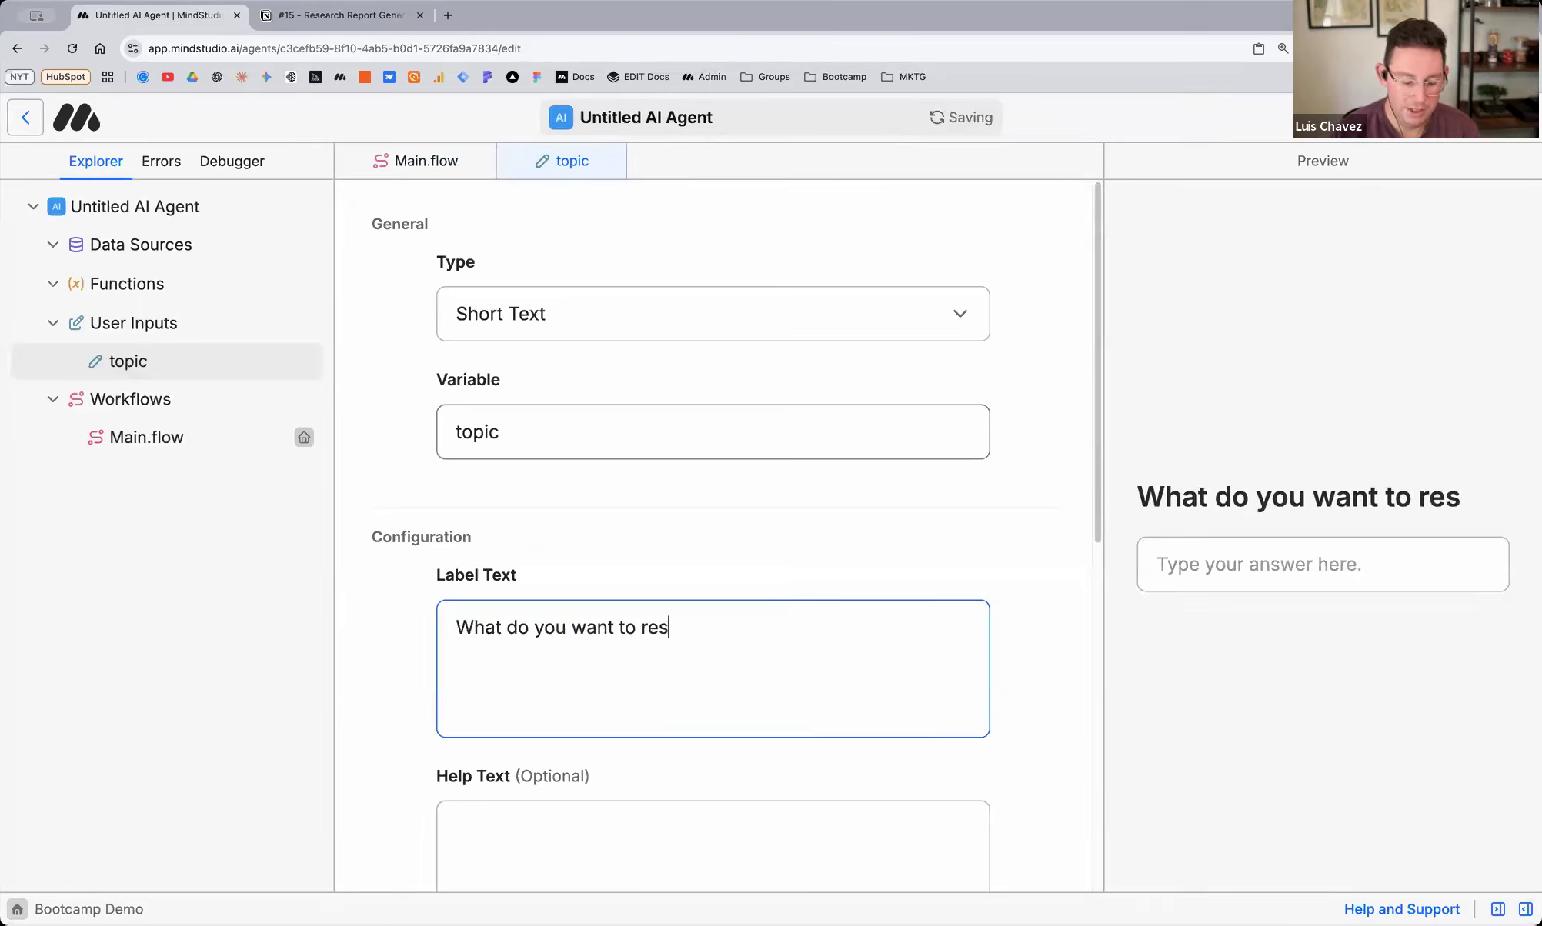
pyautogui.write('?')
pyautogui.click(435, 160)
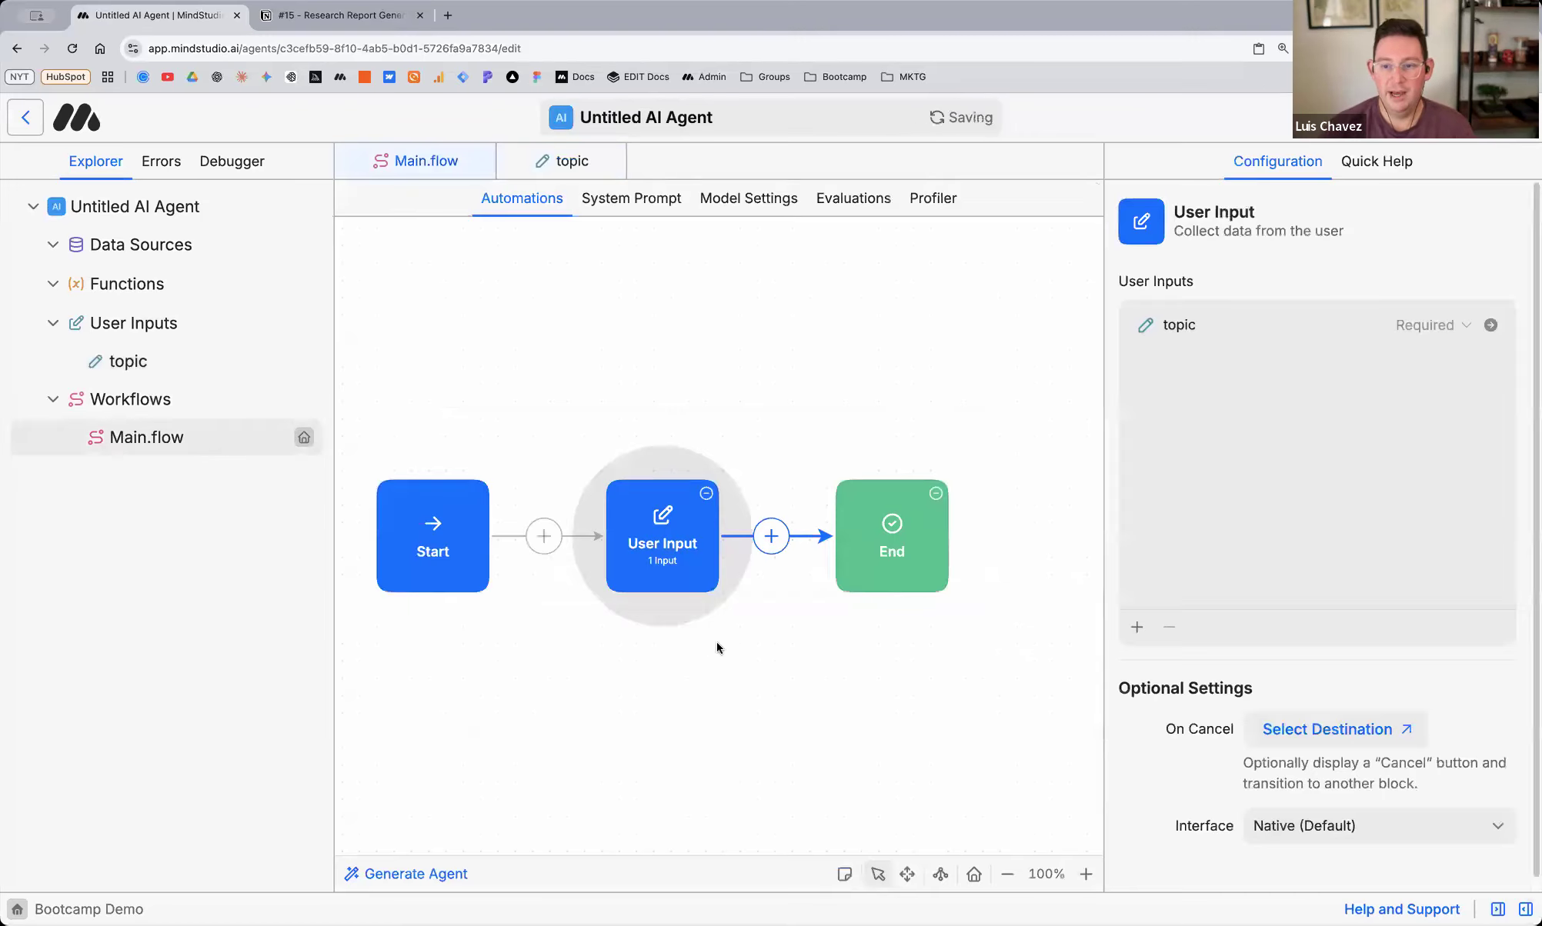
# Following the spec's User Context Block hint, move the End block away from User Input and insert a User Context block between them
pyautogui.click(351, 15)
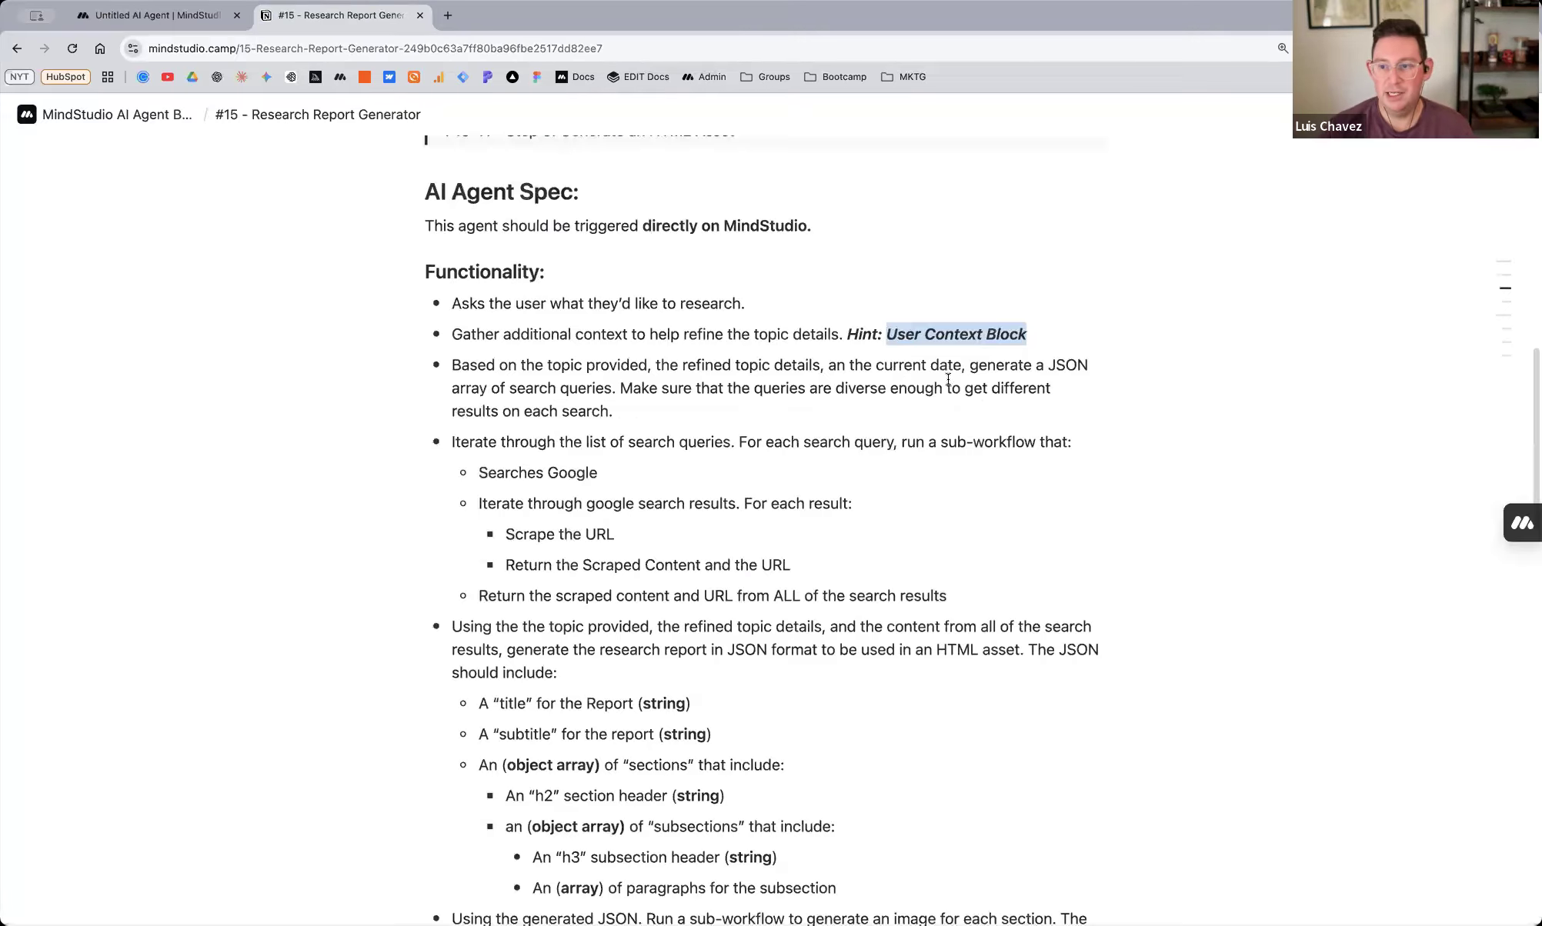
pyautogui.moveTo(887, 334); pyautogui.dragTo(1027, 334)
pyautogui.click(212, 13)
pyautogui.hscroll(5, 768, 607)
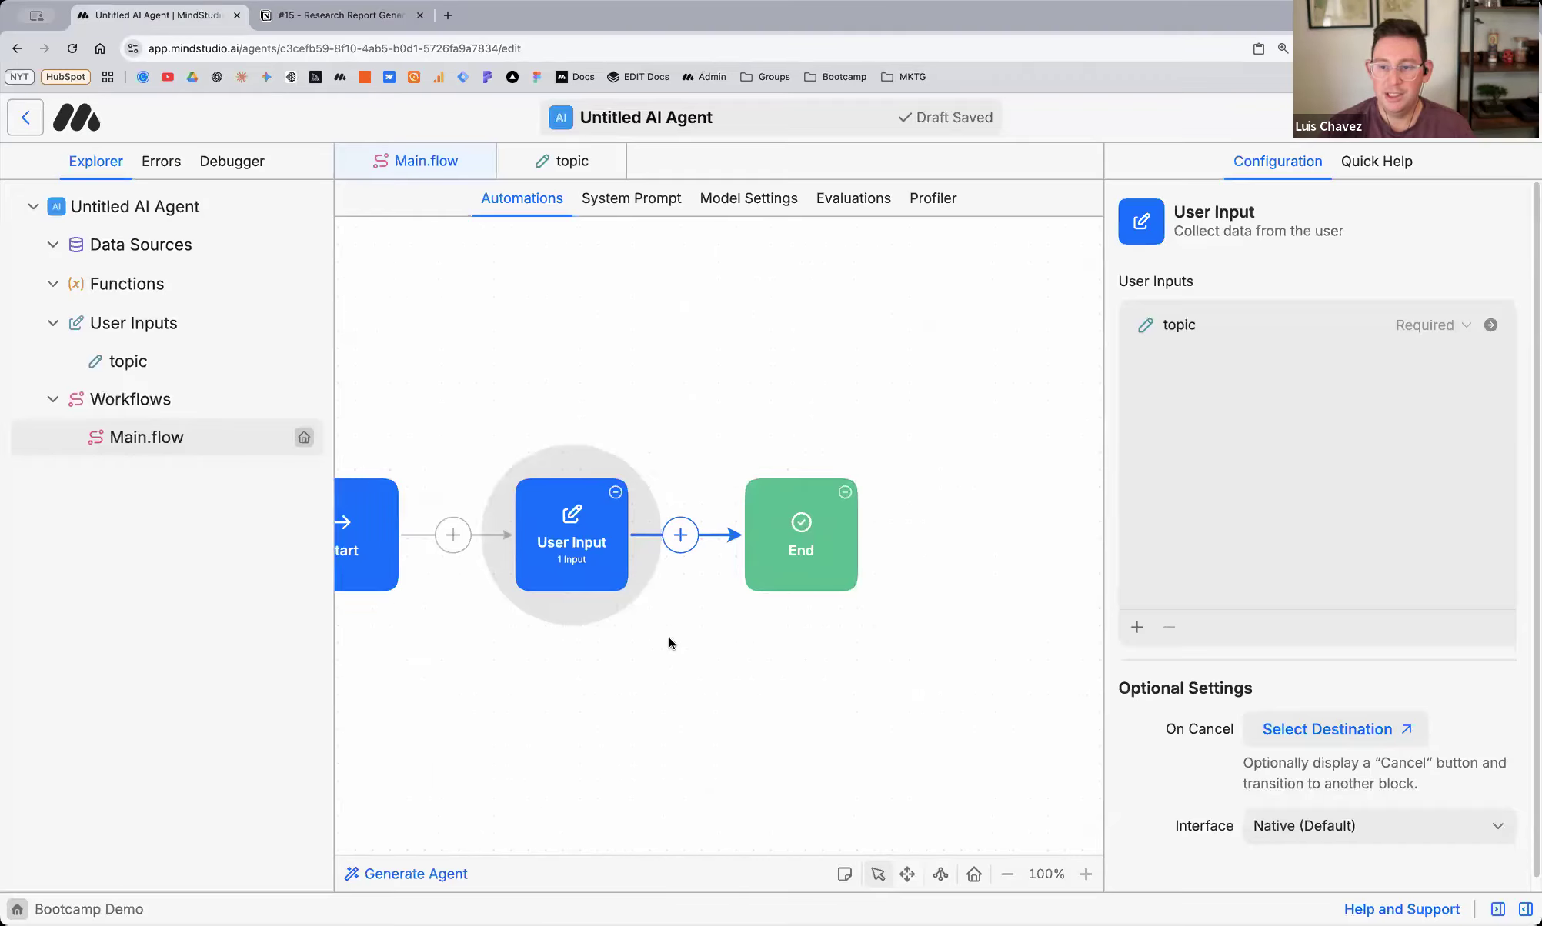
pyautogui.moveTo(673, 532); pyautogui.dragTo(939, 533)
pyautogui.click(654, 533)
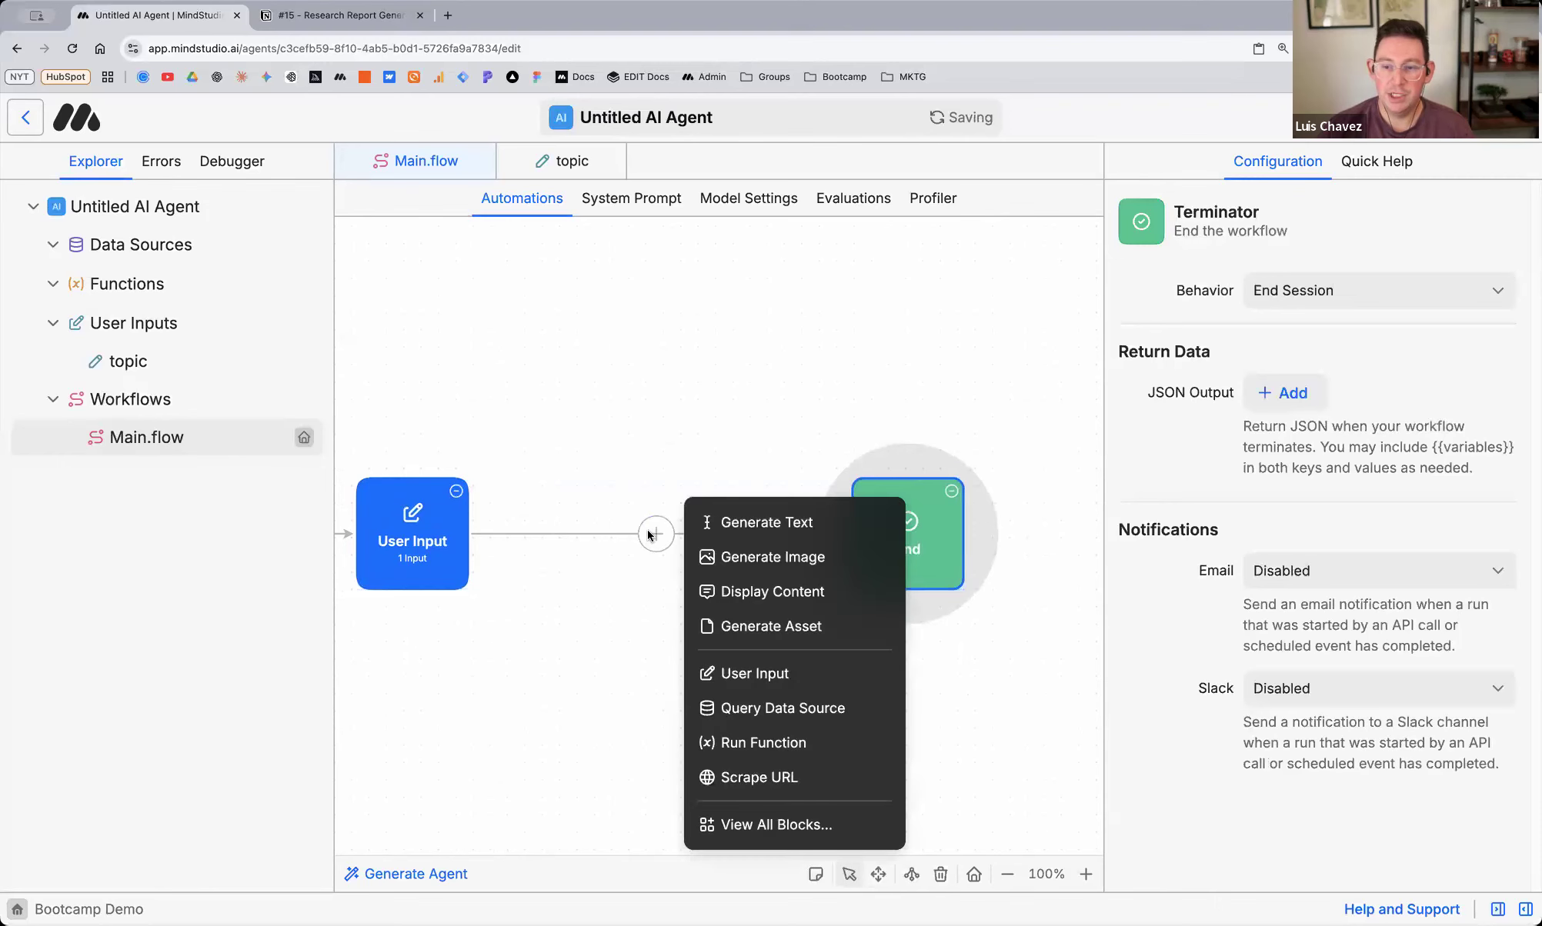
pyautogui.click(776, 824)
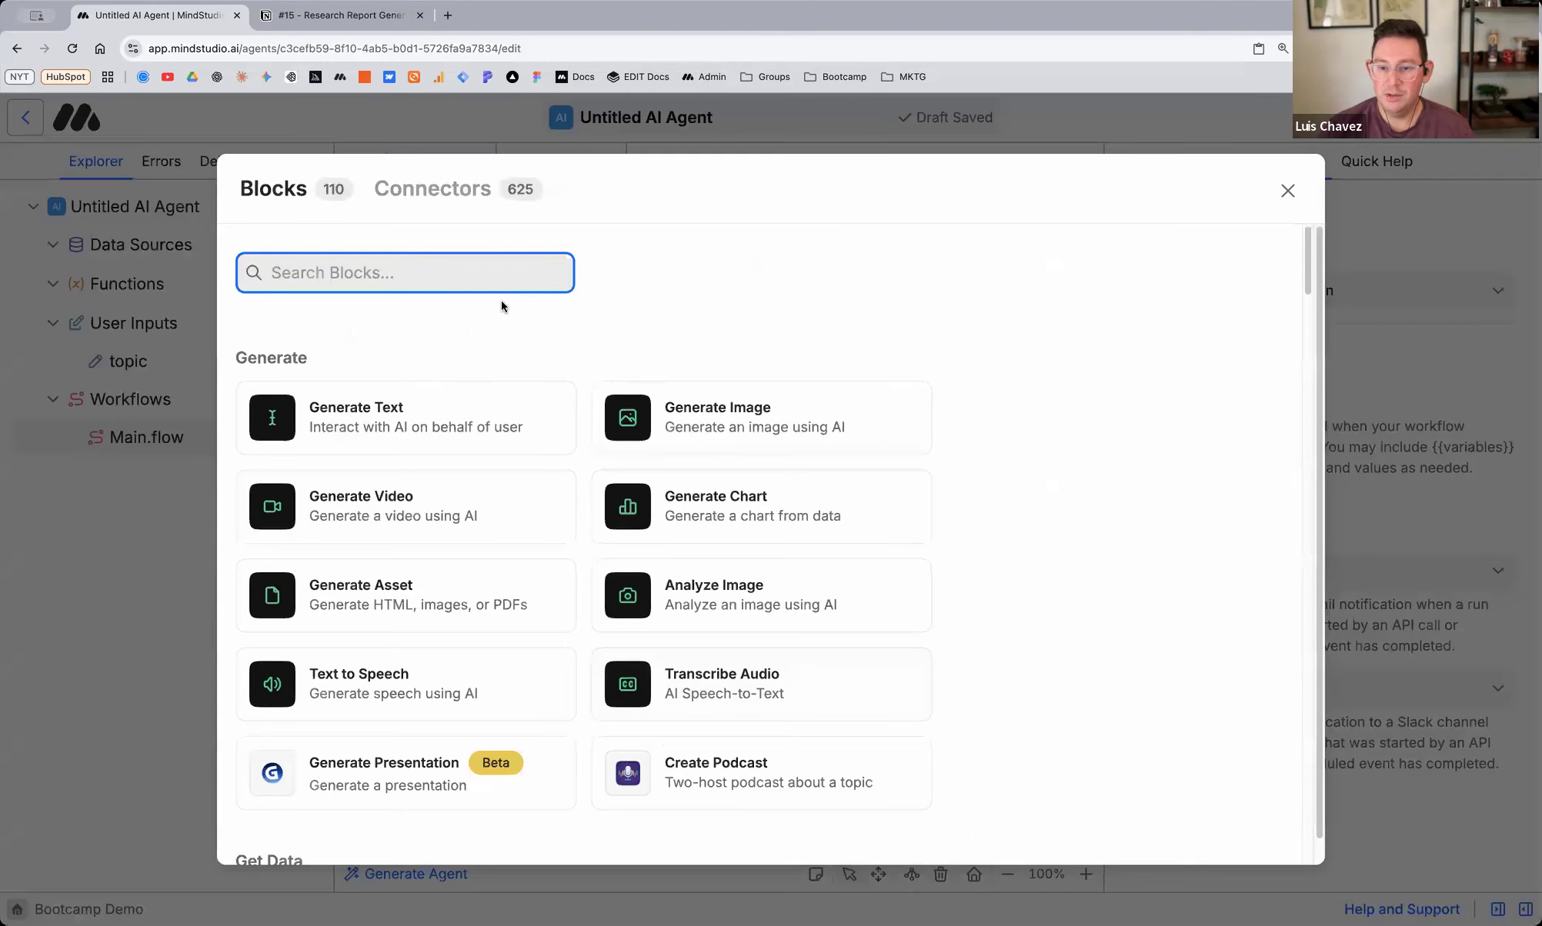
pyautogui.write('user')
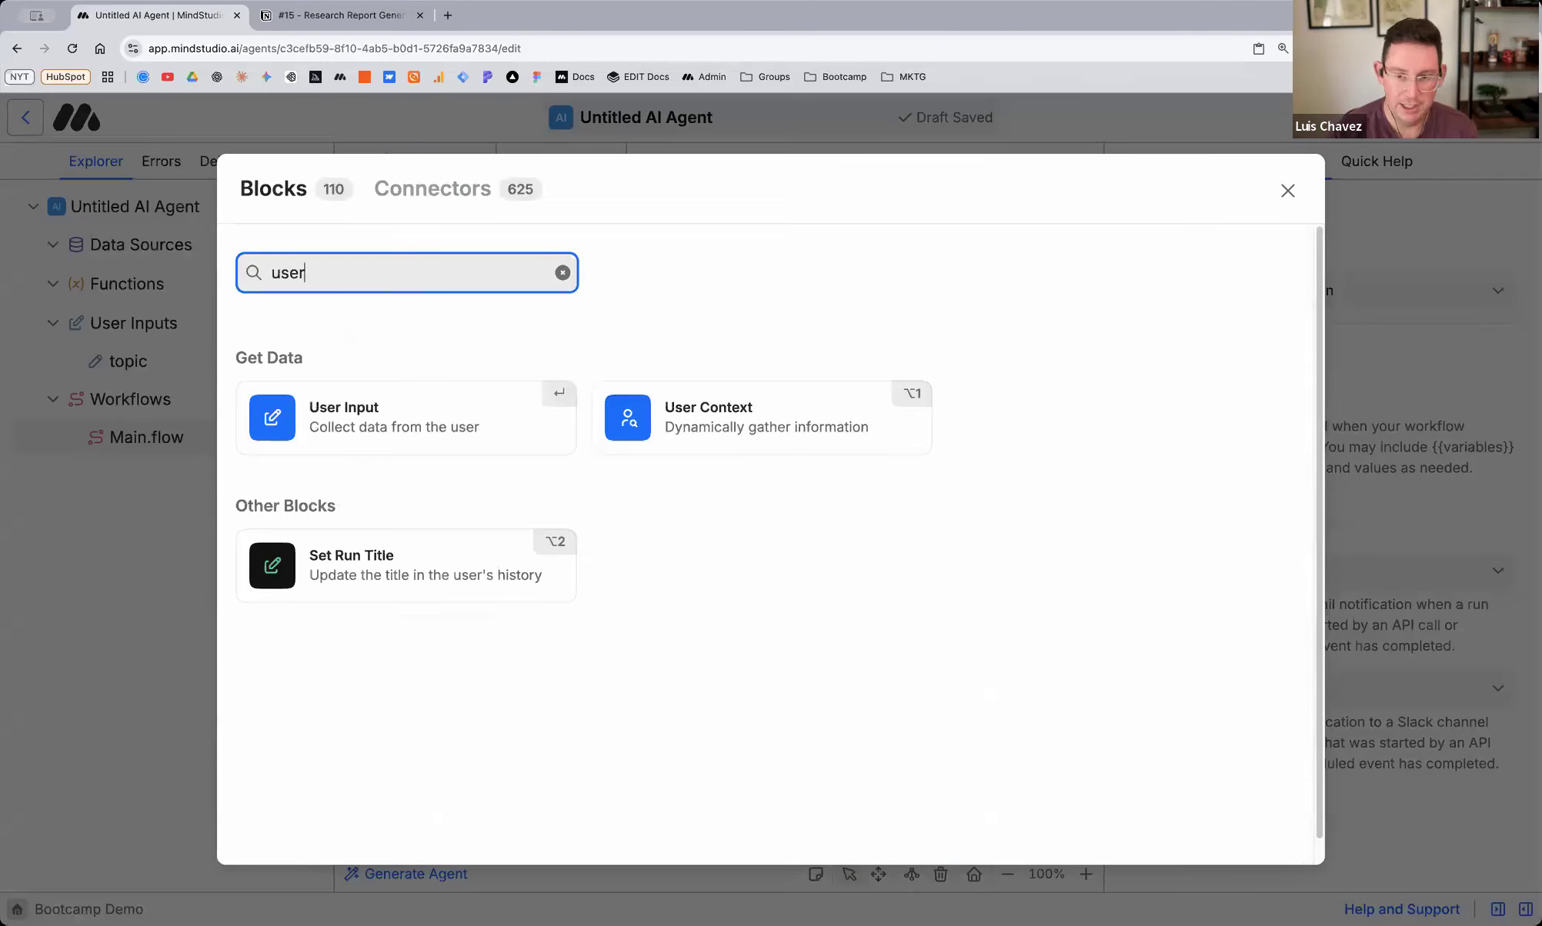
pyautogui.click(668, 414)
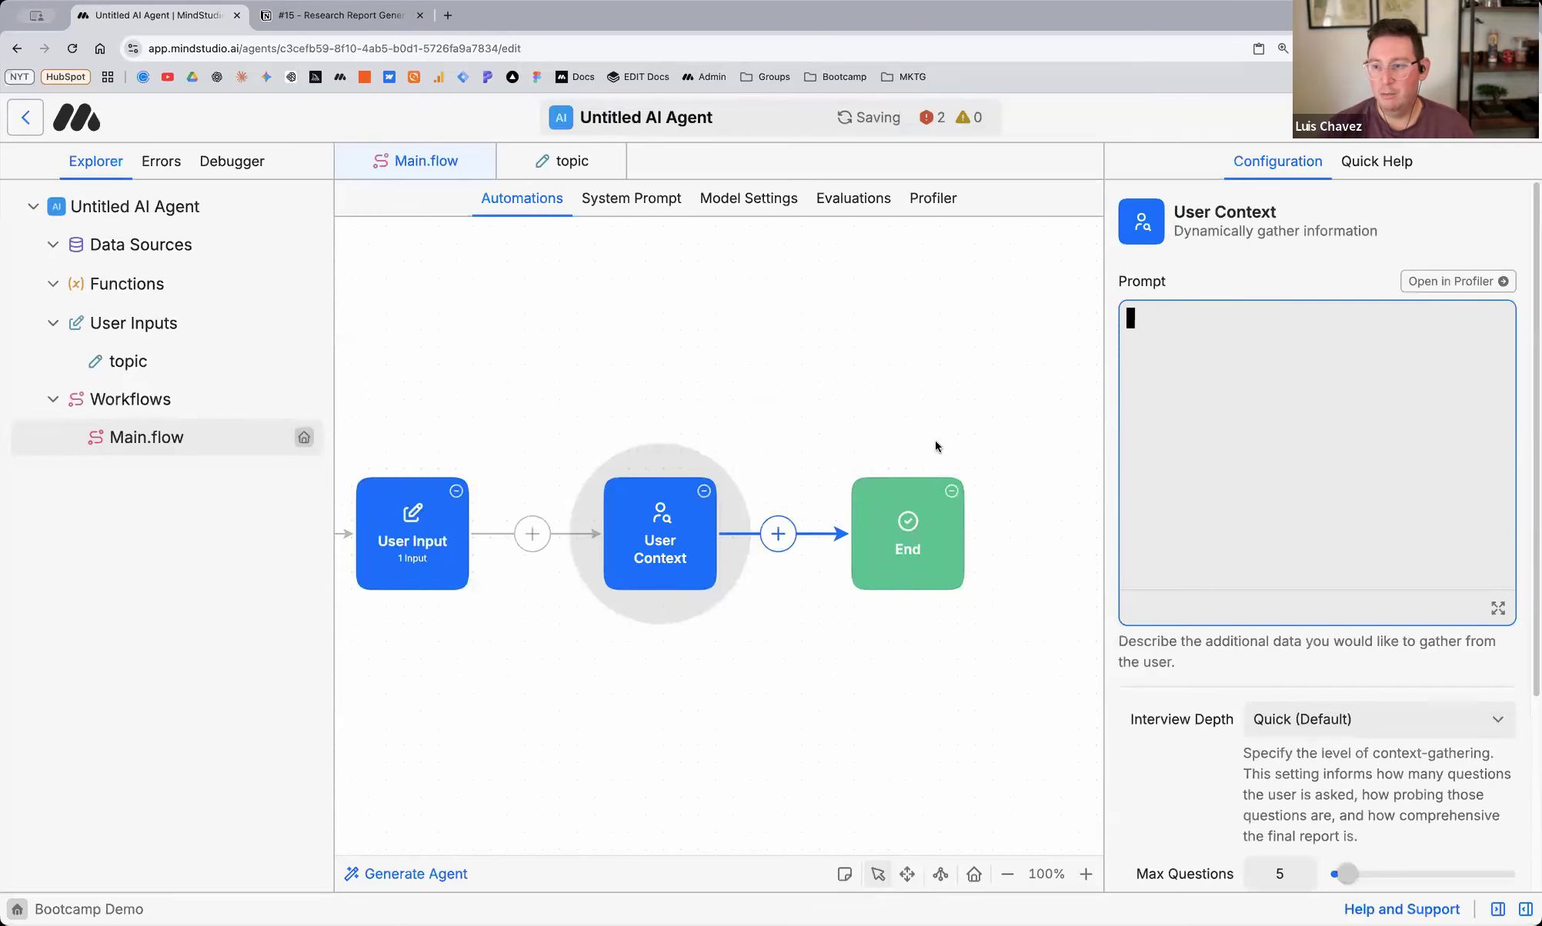
pyautogui.hscroll(2, 719, 455)
pyautogui.hscroll(-3, 720, 455)
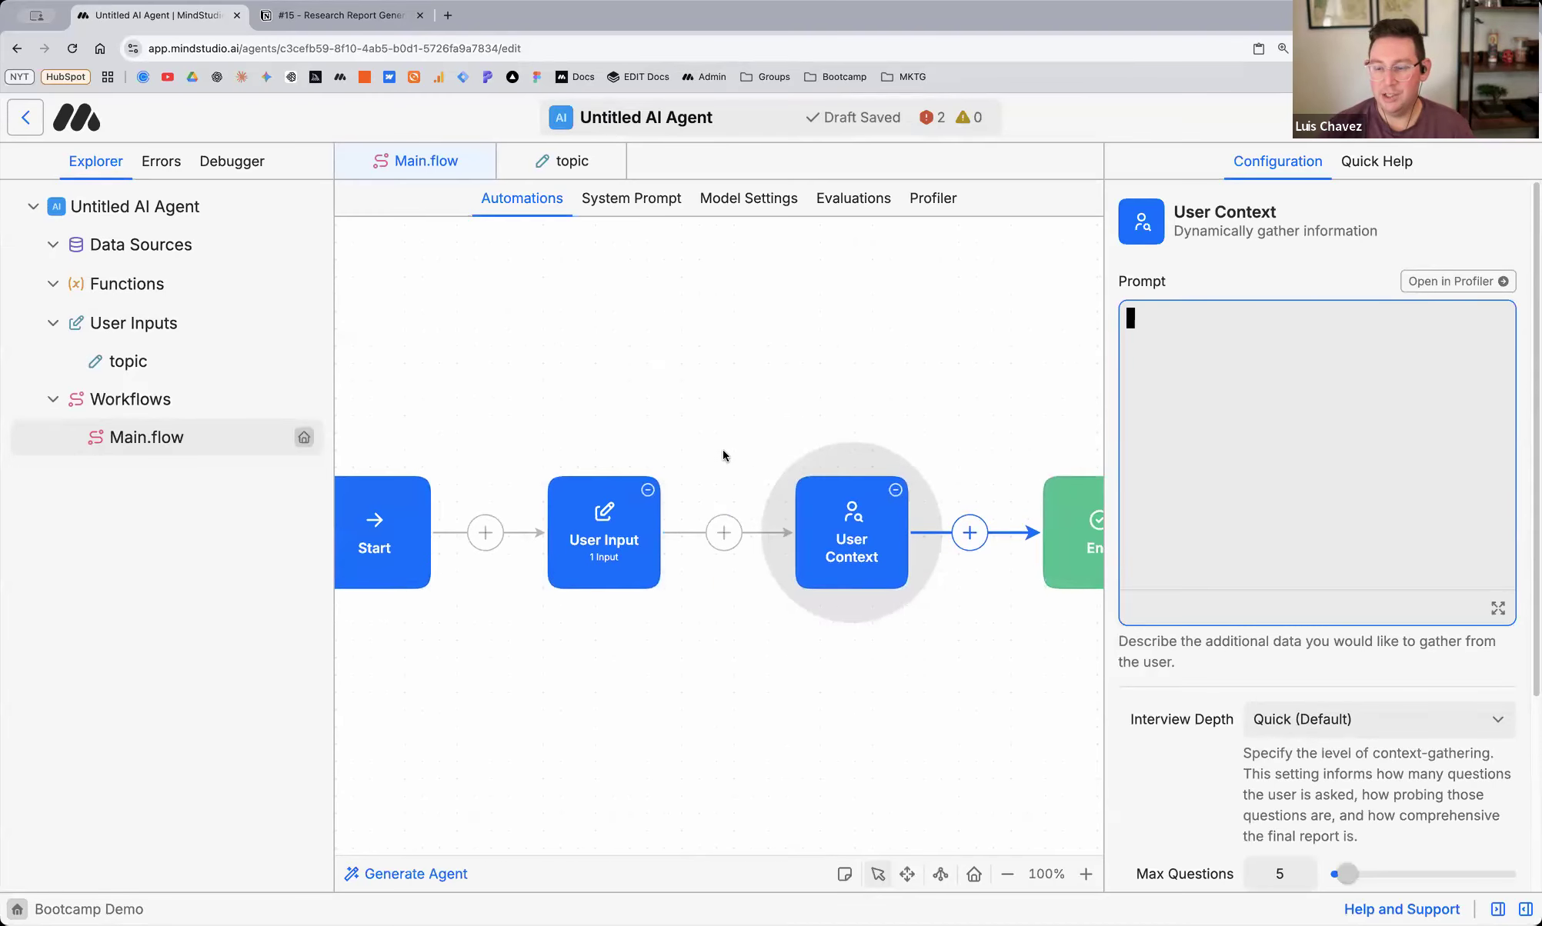
pyautogui.hscroll(-1, 724, 455)
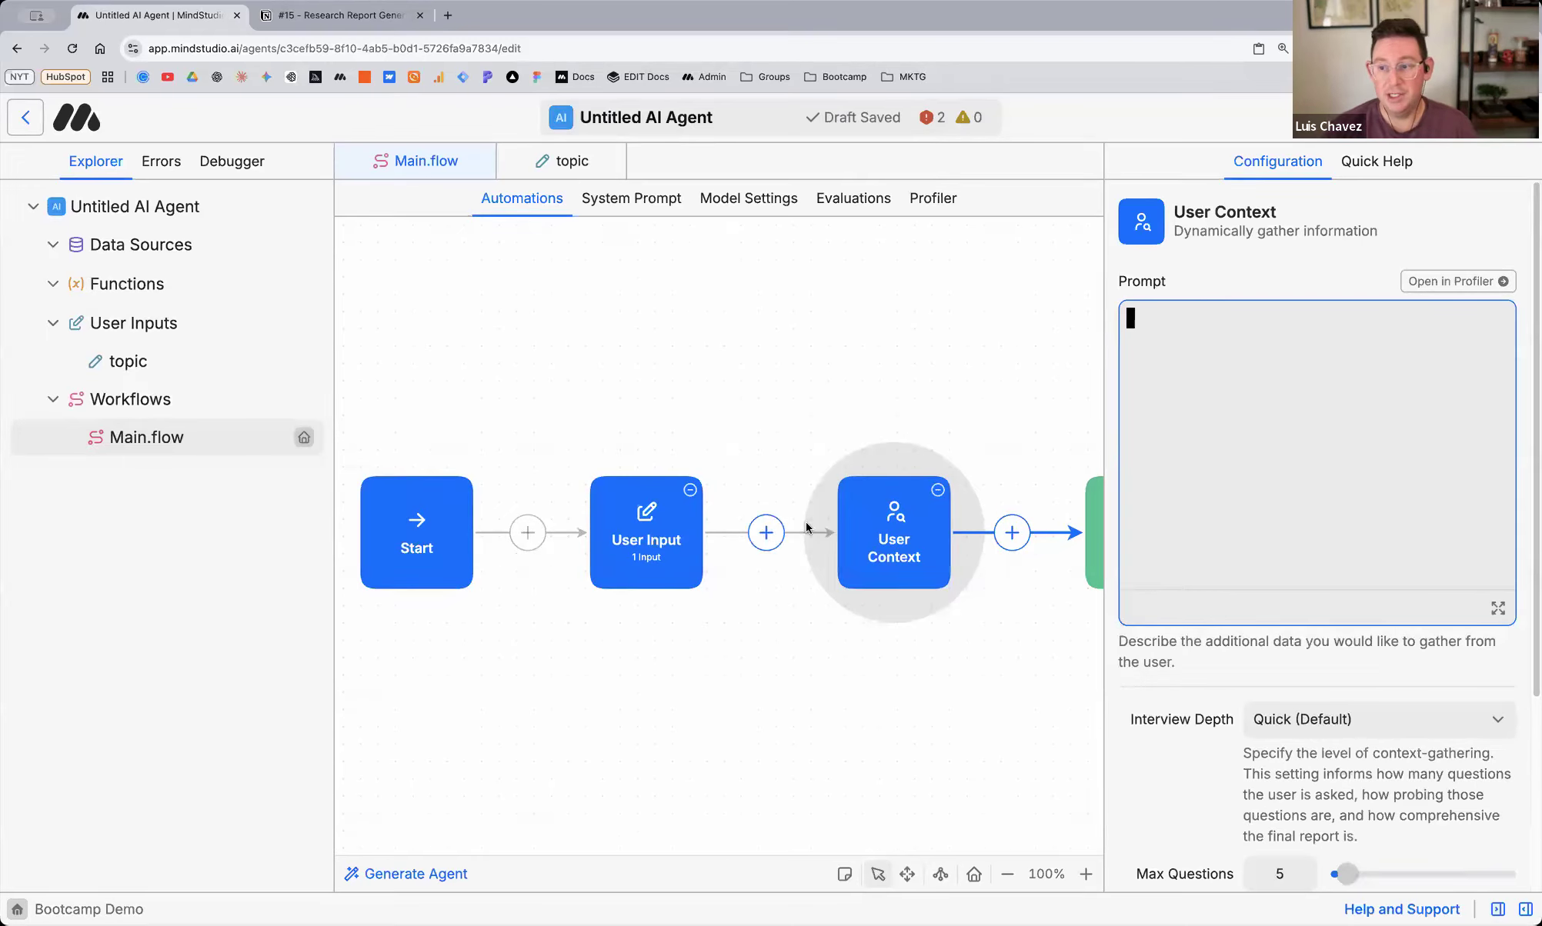
# Start the User Context prompt with the {{topic}} variable on an indented line between <topic> and </topic> tags
pyautogui.click(1138, 279)
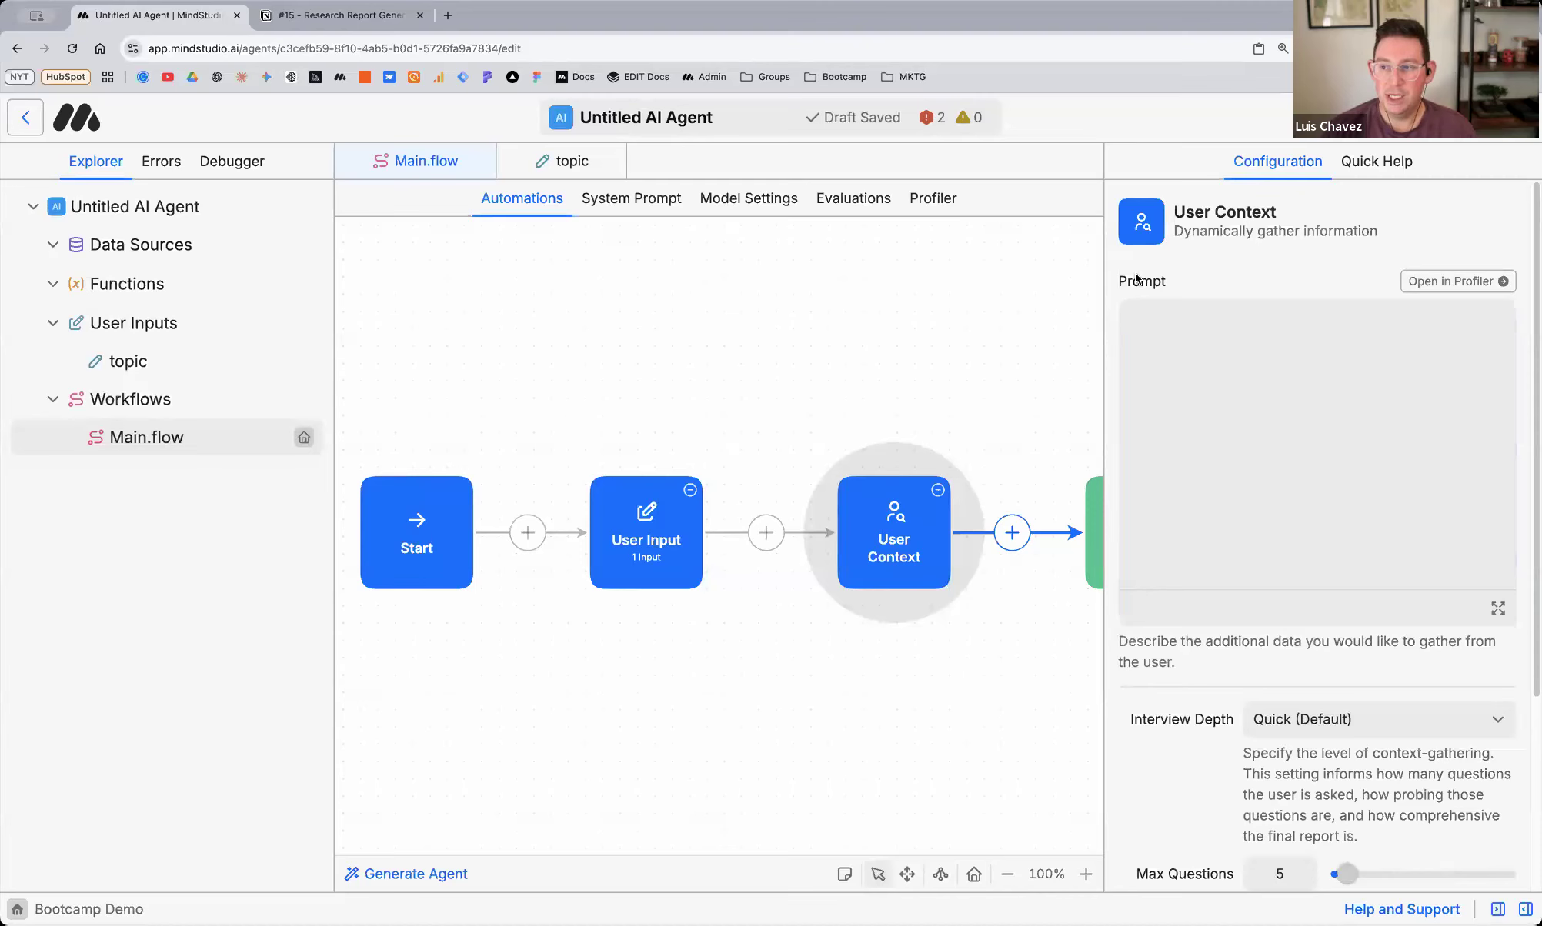
pyautogui.click(1229, 513)
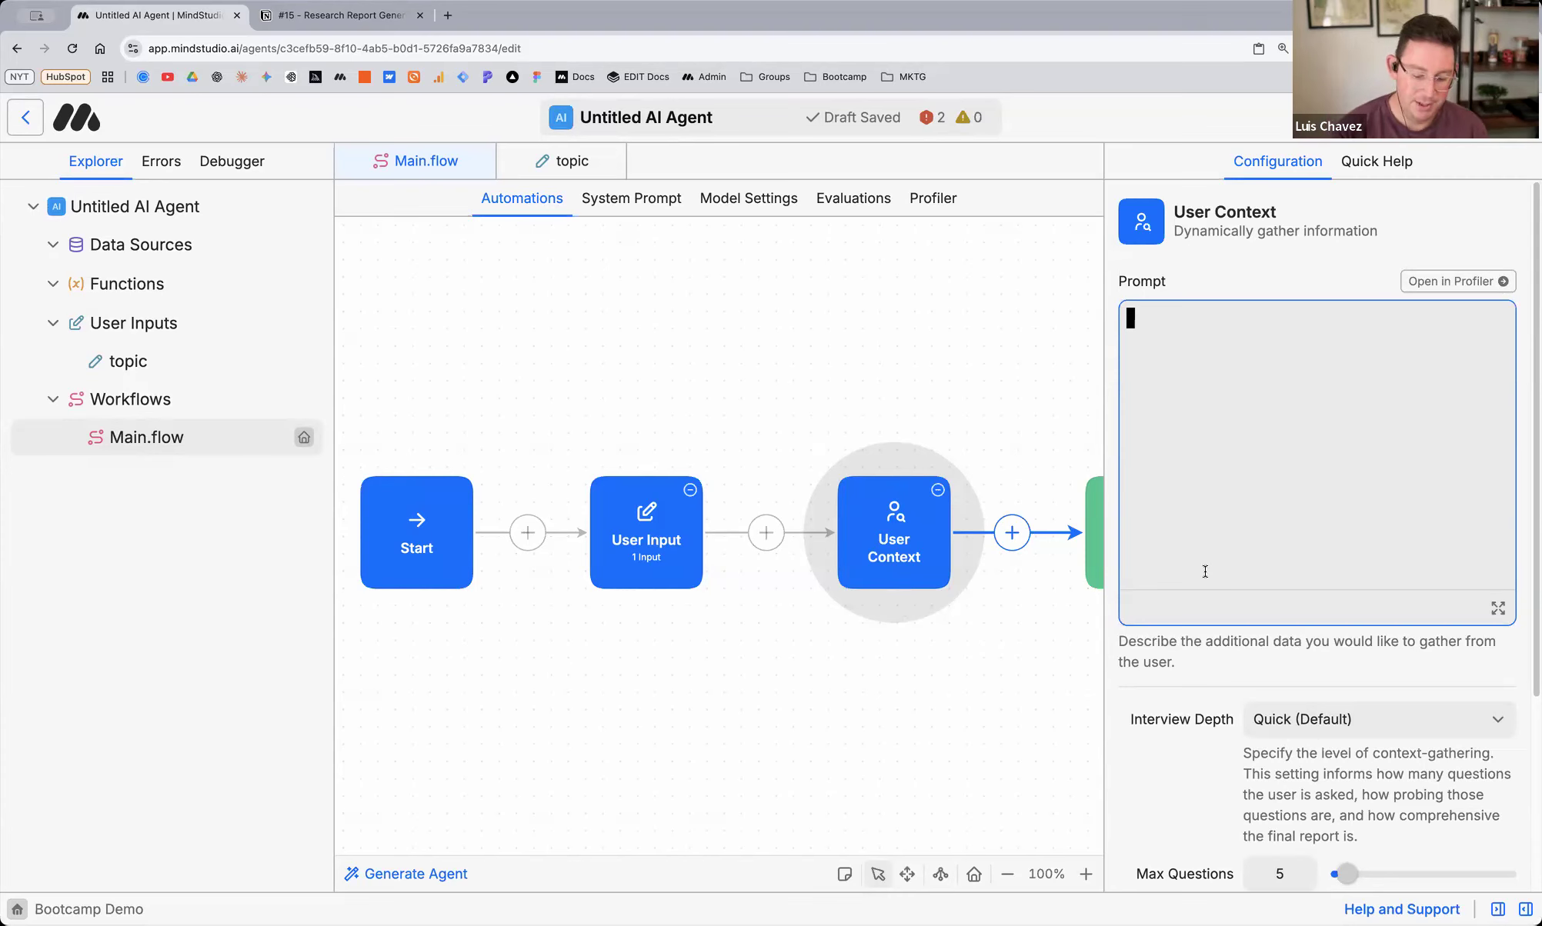
pyautogui.press('super+equal')
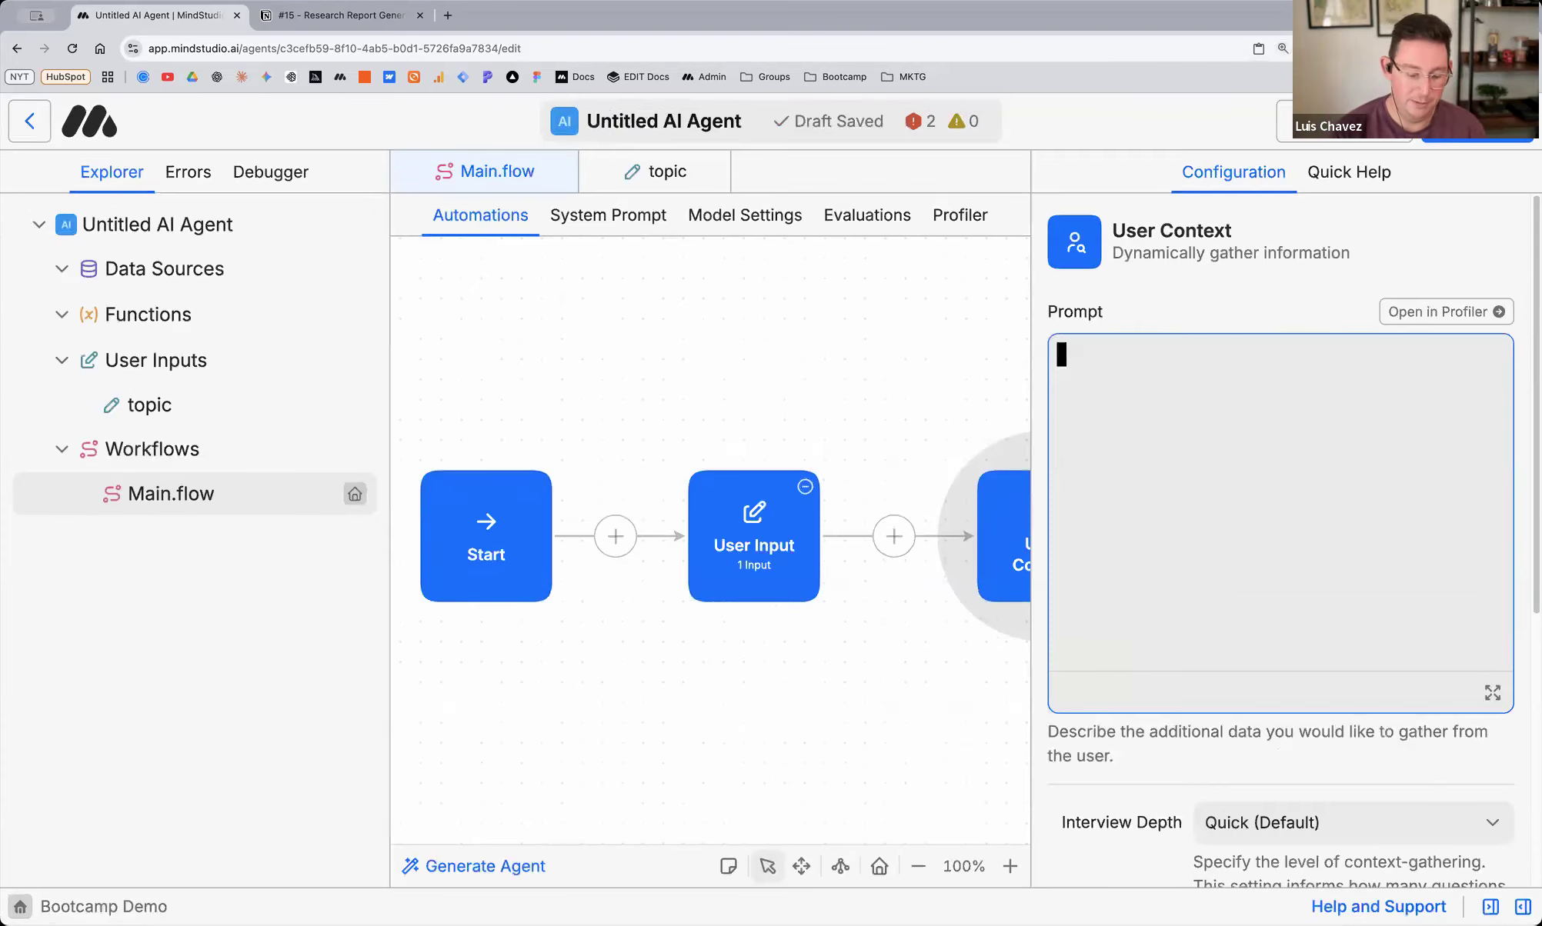
pyautogui.write('<topic>')
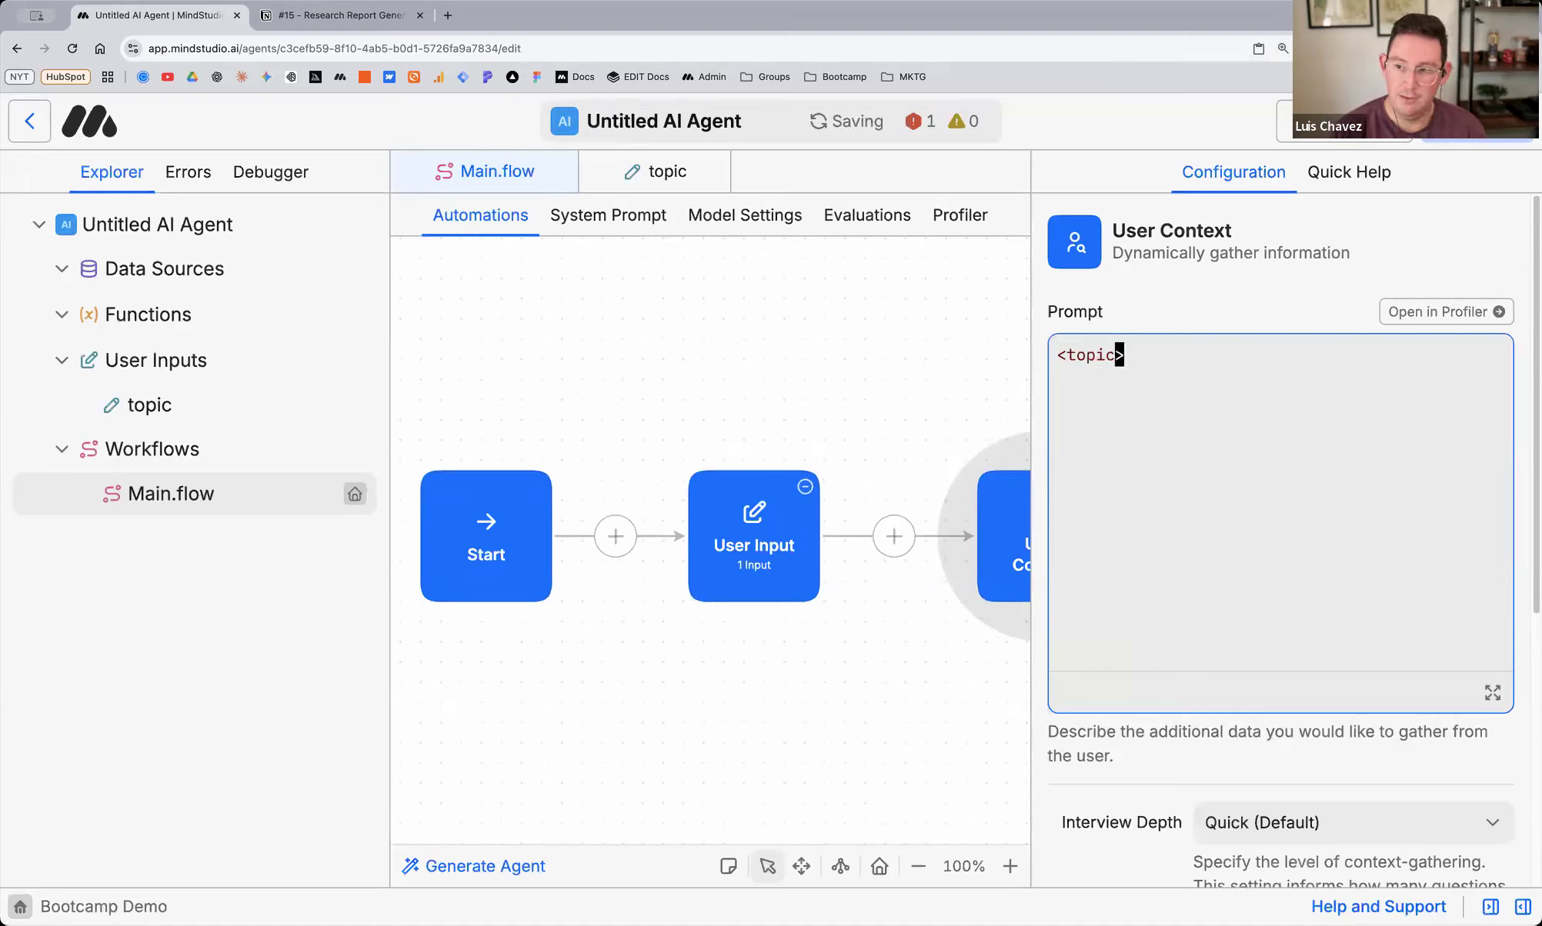
pyautogui.press('Return')
pyautogui.write('</topic>')
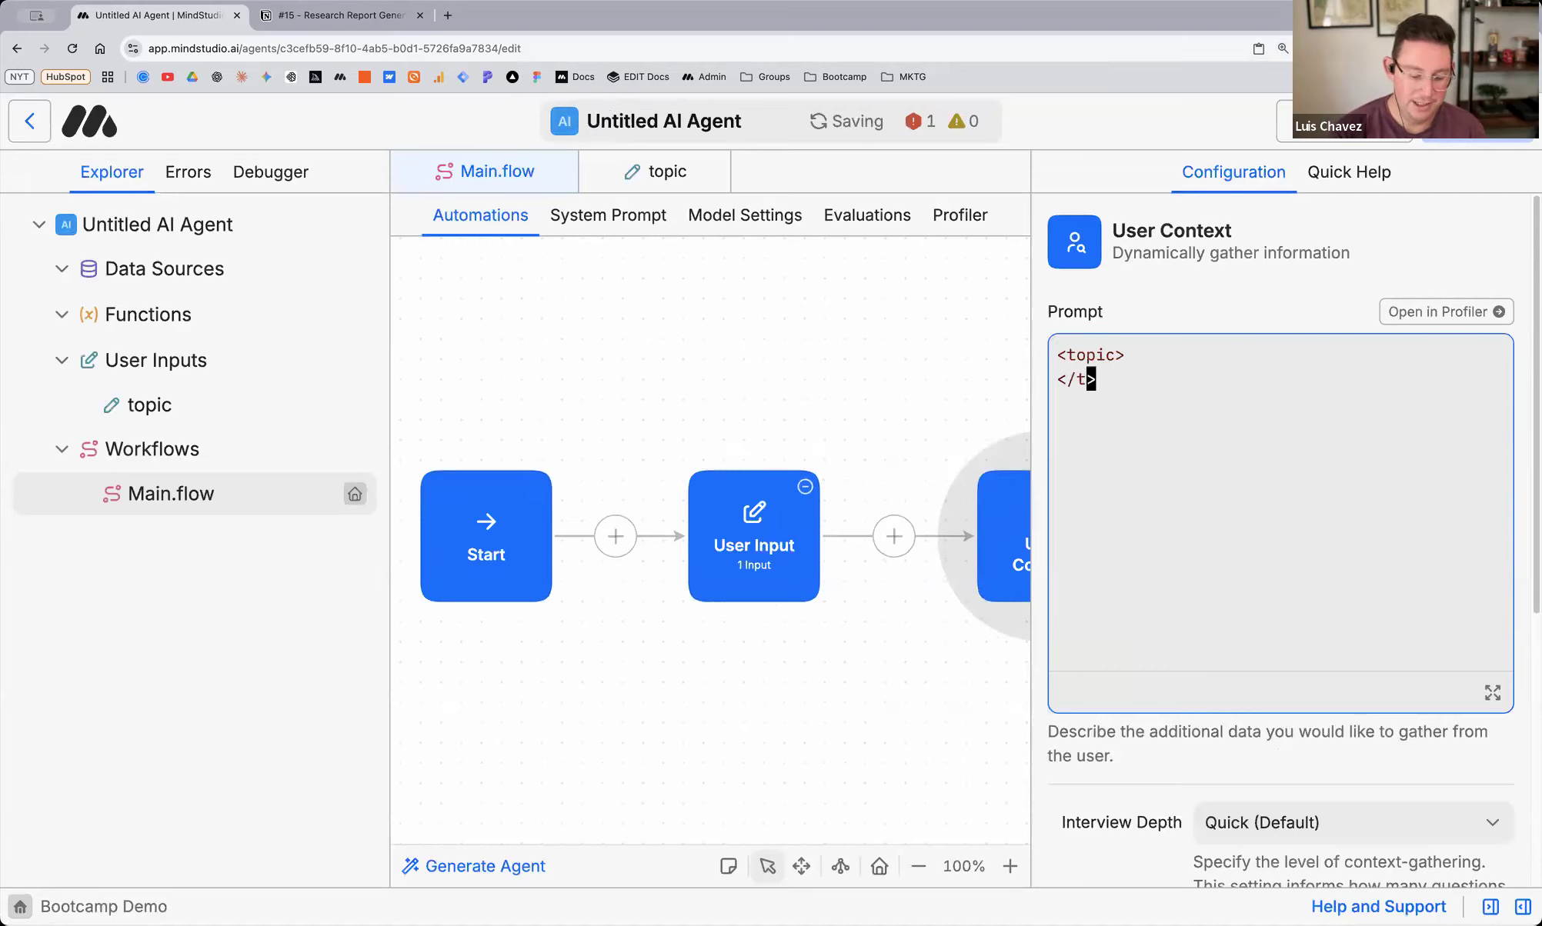
pyautogui.press('super+Left')
pyautogui.press('Return')
pyautogui.press('Up')
pyautogui.press('Tab')
pyautogui.write('{{topic')
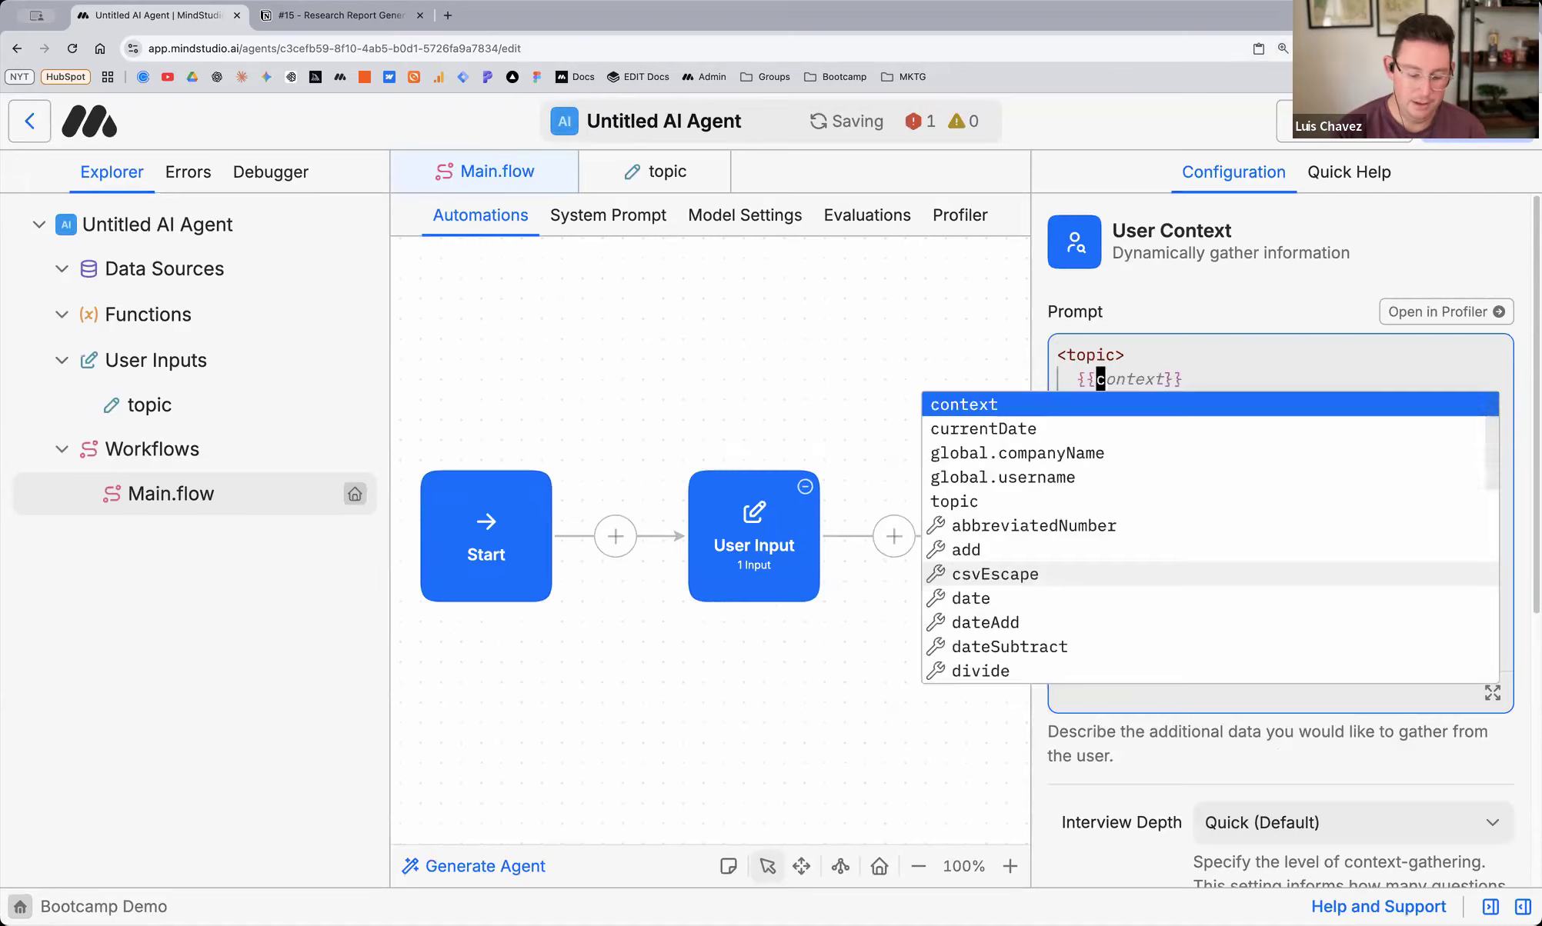
pyautogui.click(1129, 355)
pyautogui.press('super+Down')
# Below the topic tags, after a blank line, add "Help the the user refine the topic that they'd like to research."
pyautogui.press('Return')
pyautogui.press('Return')
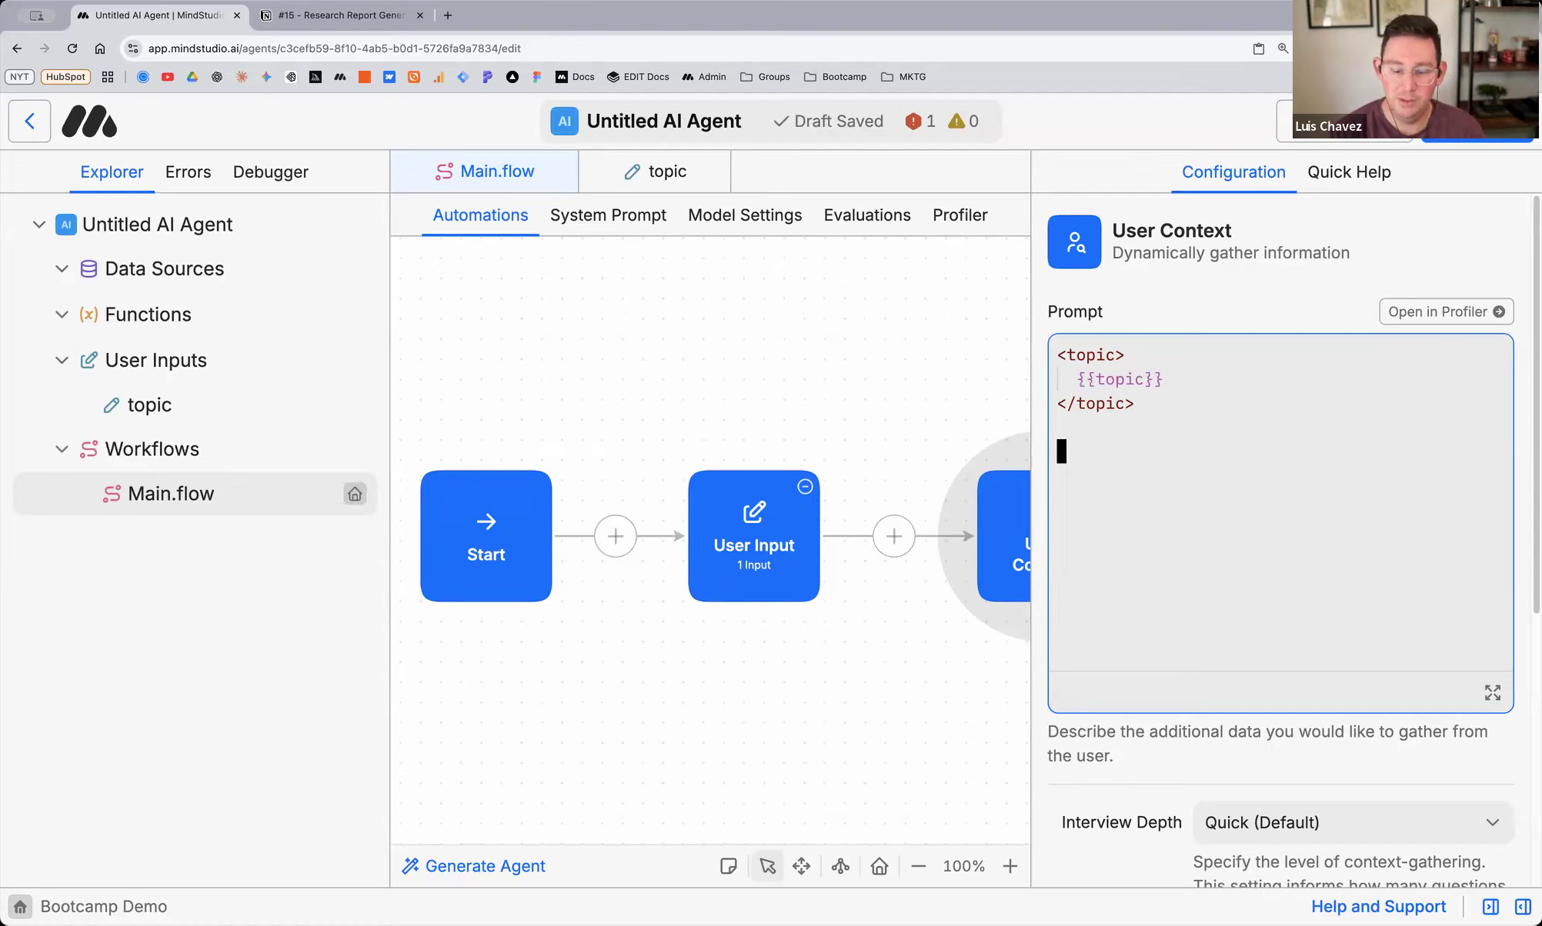
pyautogui.write('Help ')
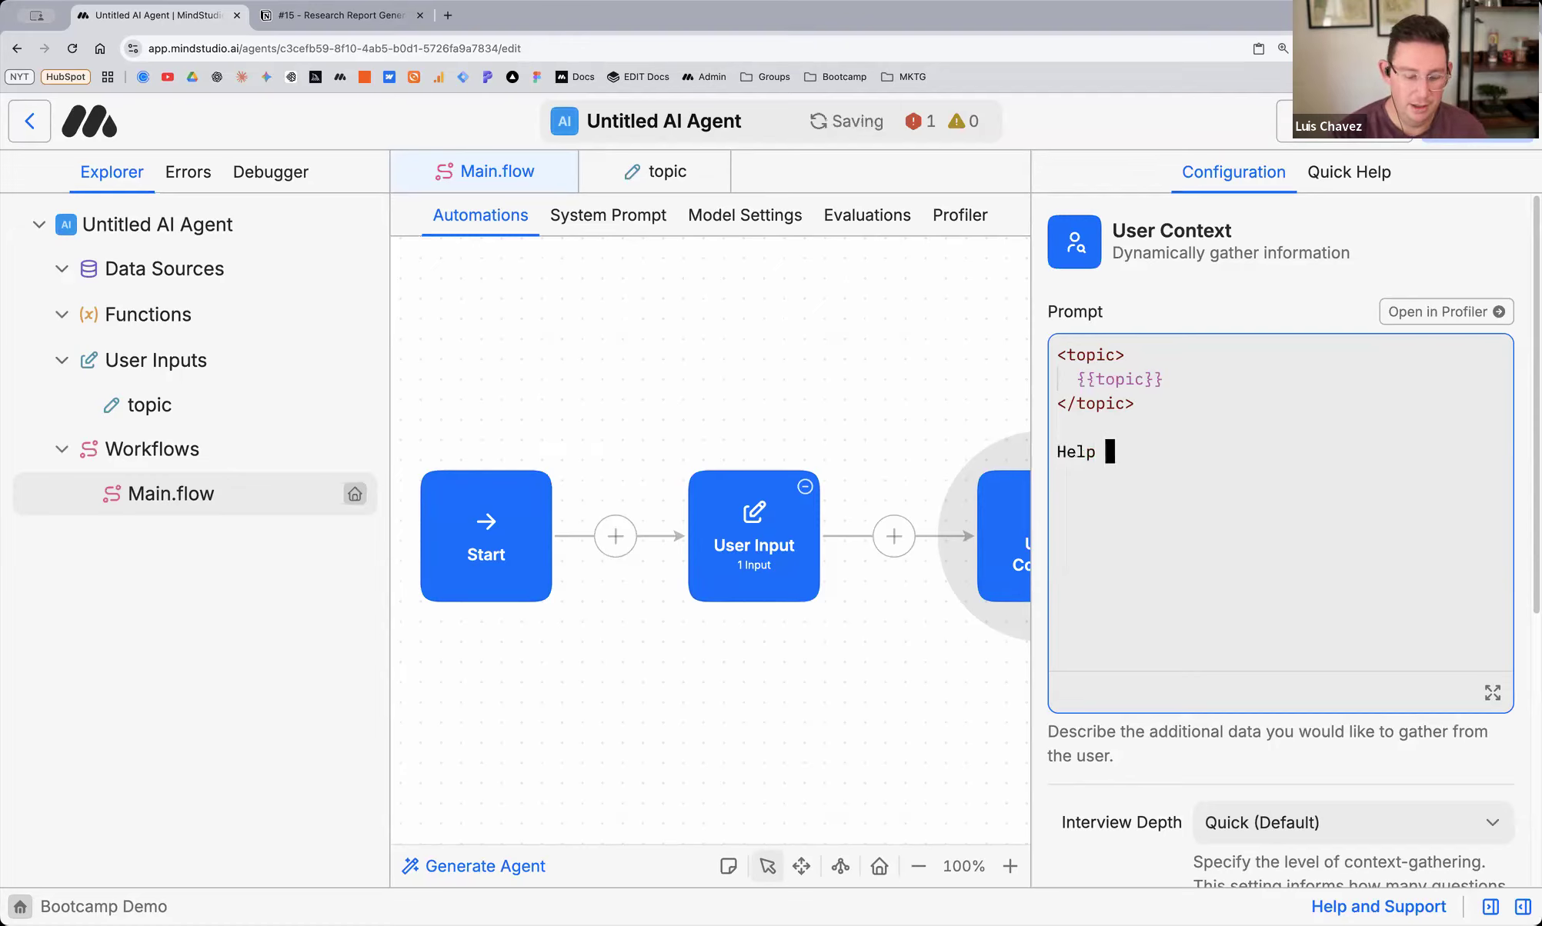
pyautogui.write('the the user')
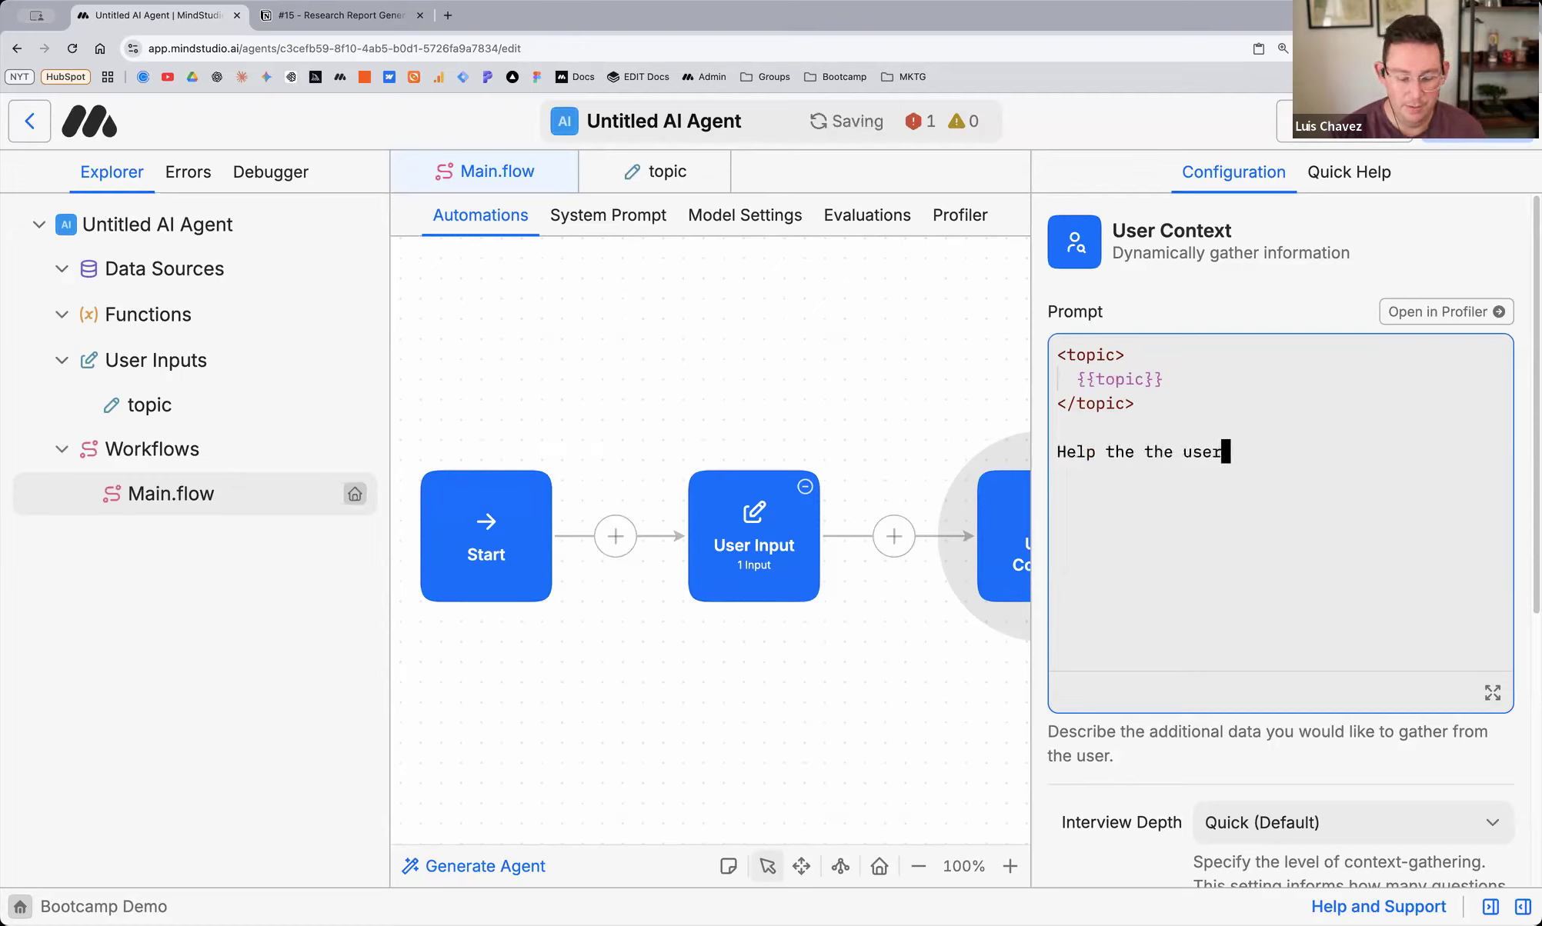
pyautogui.write(" refine the topic that they'd like to research")
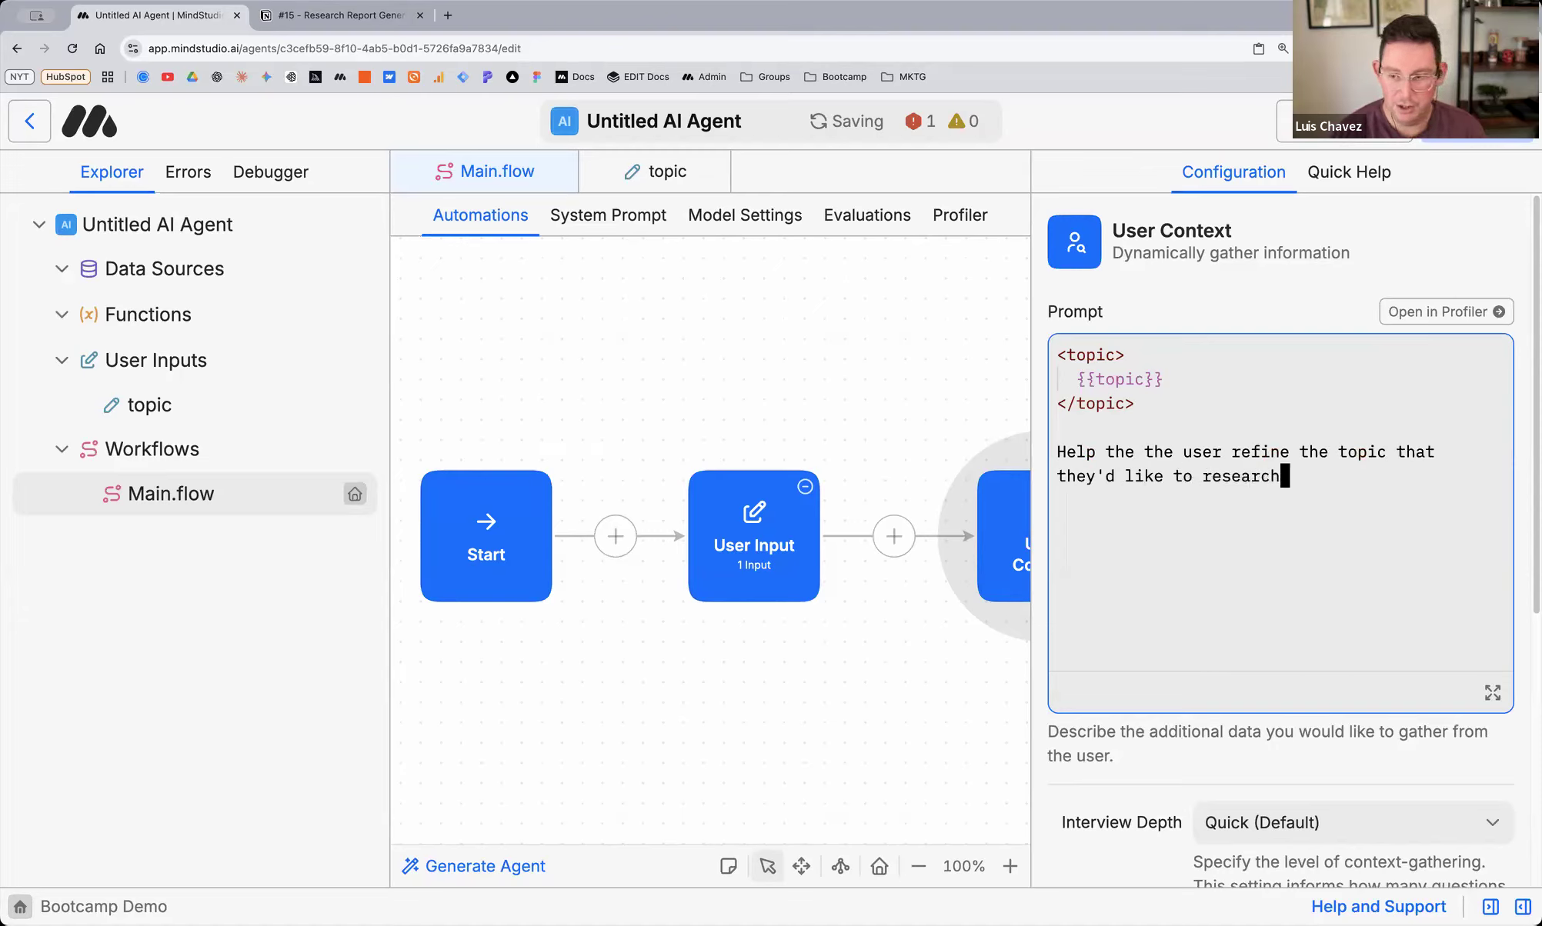
pyautogui.write('.')
# Add a second prompt paragraph: "Gather more contextual info in order to perform a full research report on the topic provided."
pyautogui.press('Return')
pyautogui.press('Return')
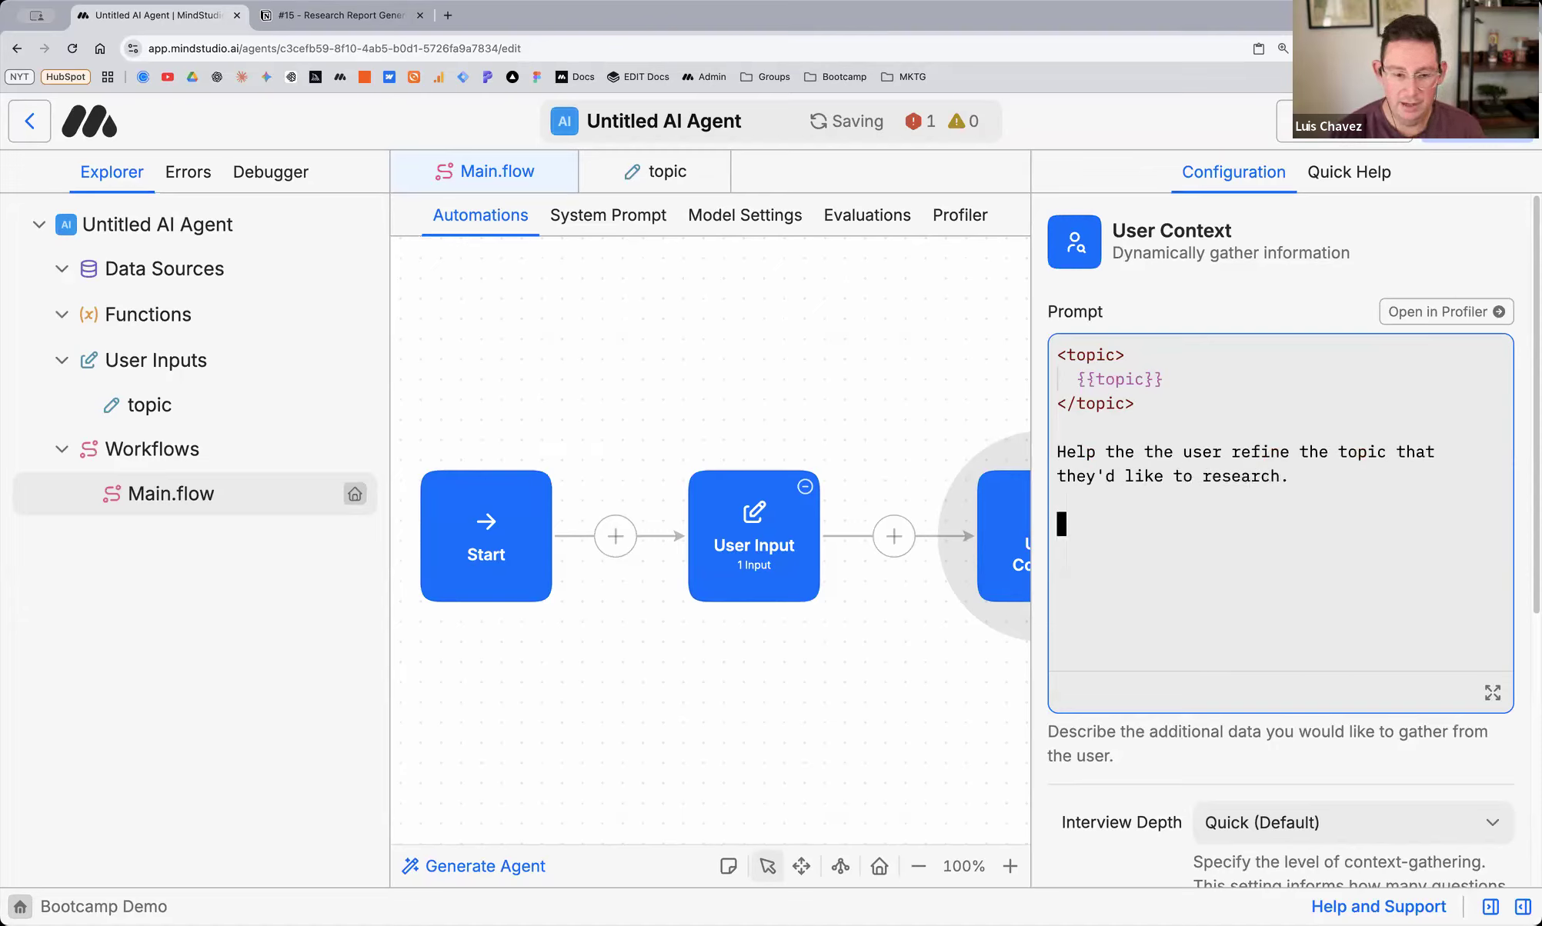
pyautogui.write('Gath')
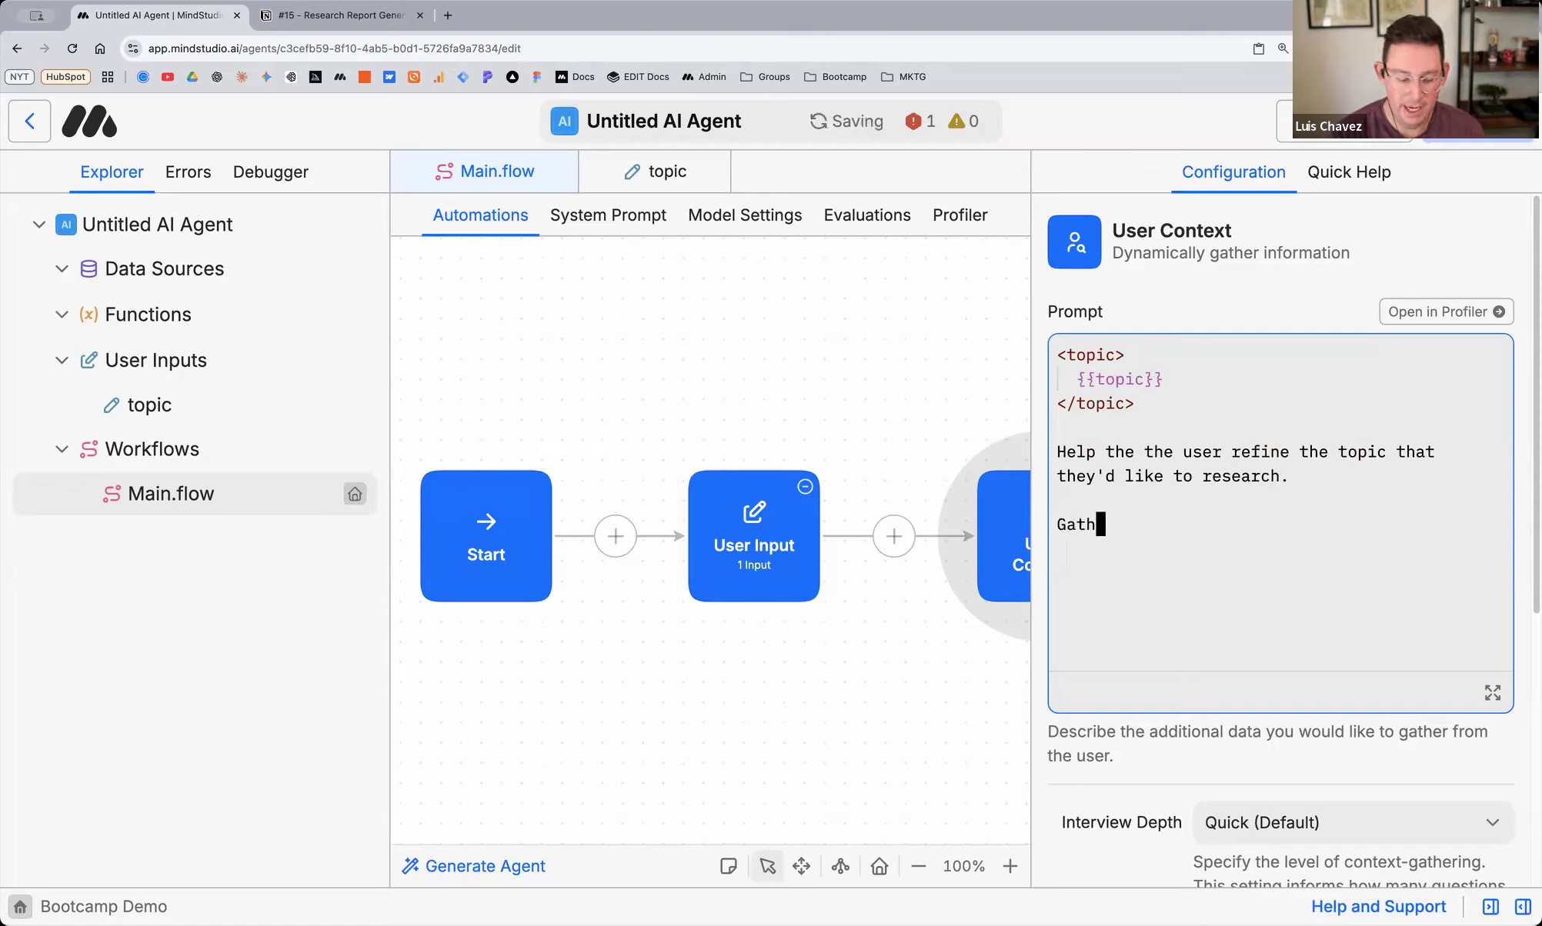
pyautogui.write('er more context')
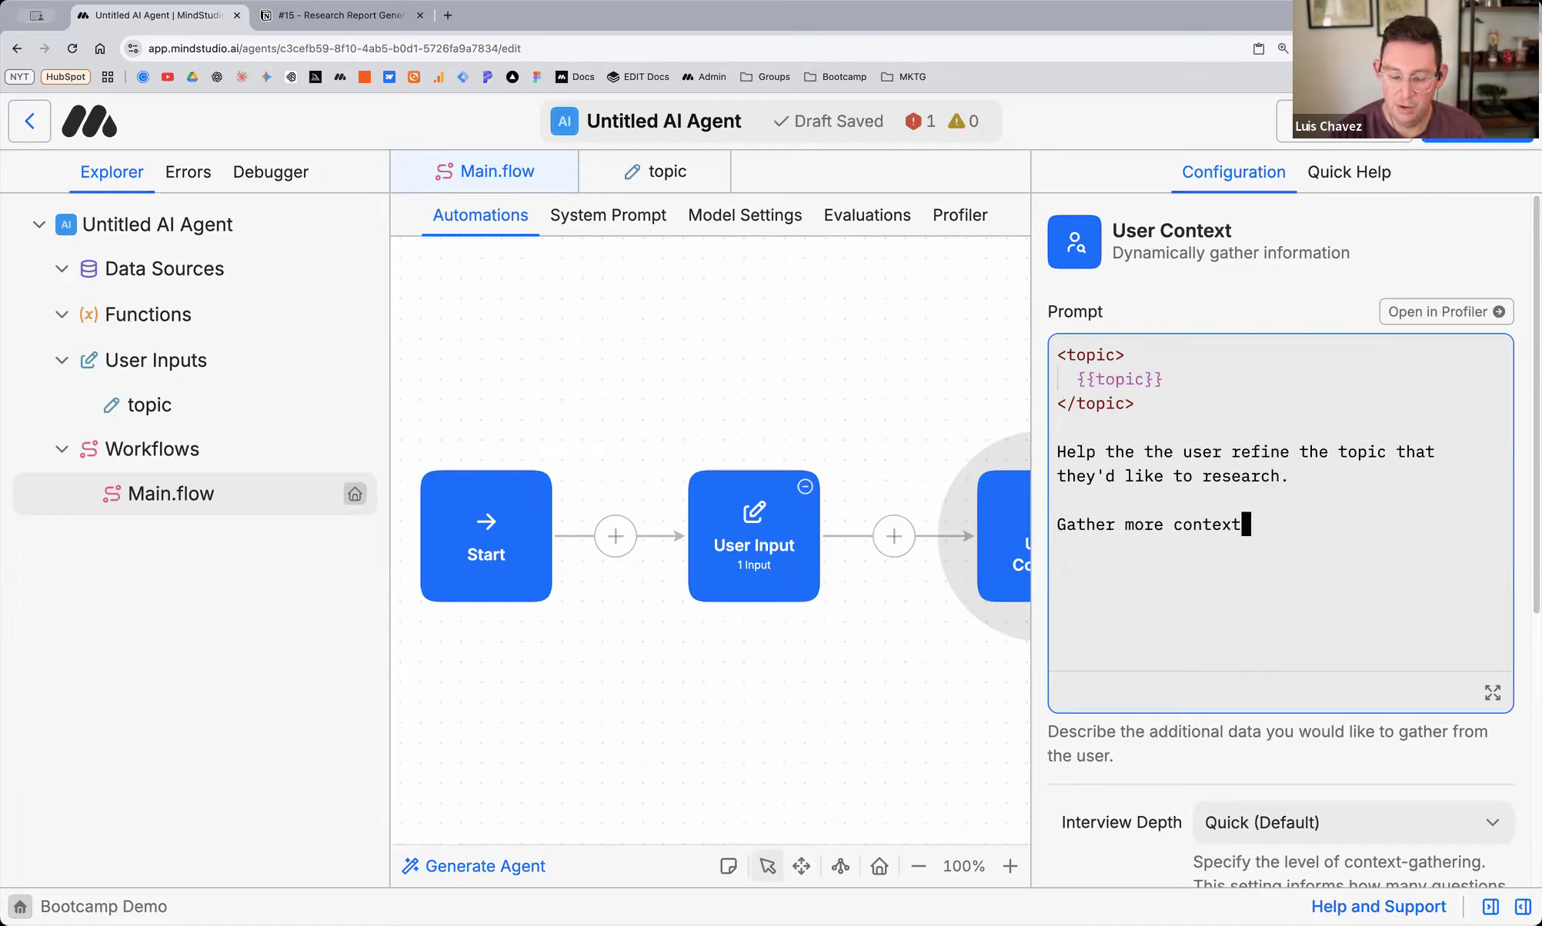
pyautogui.write('ual info')
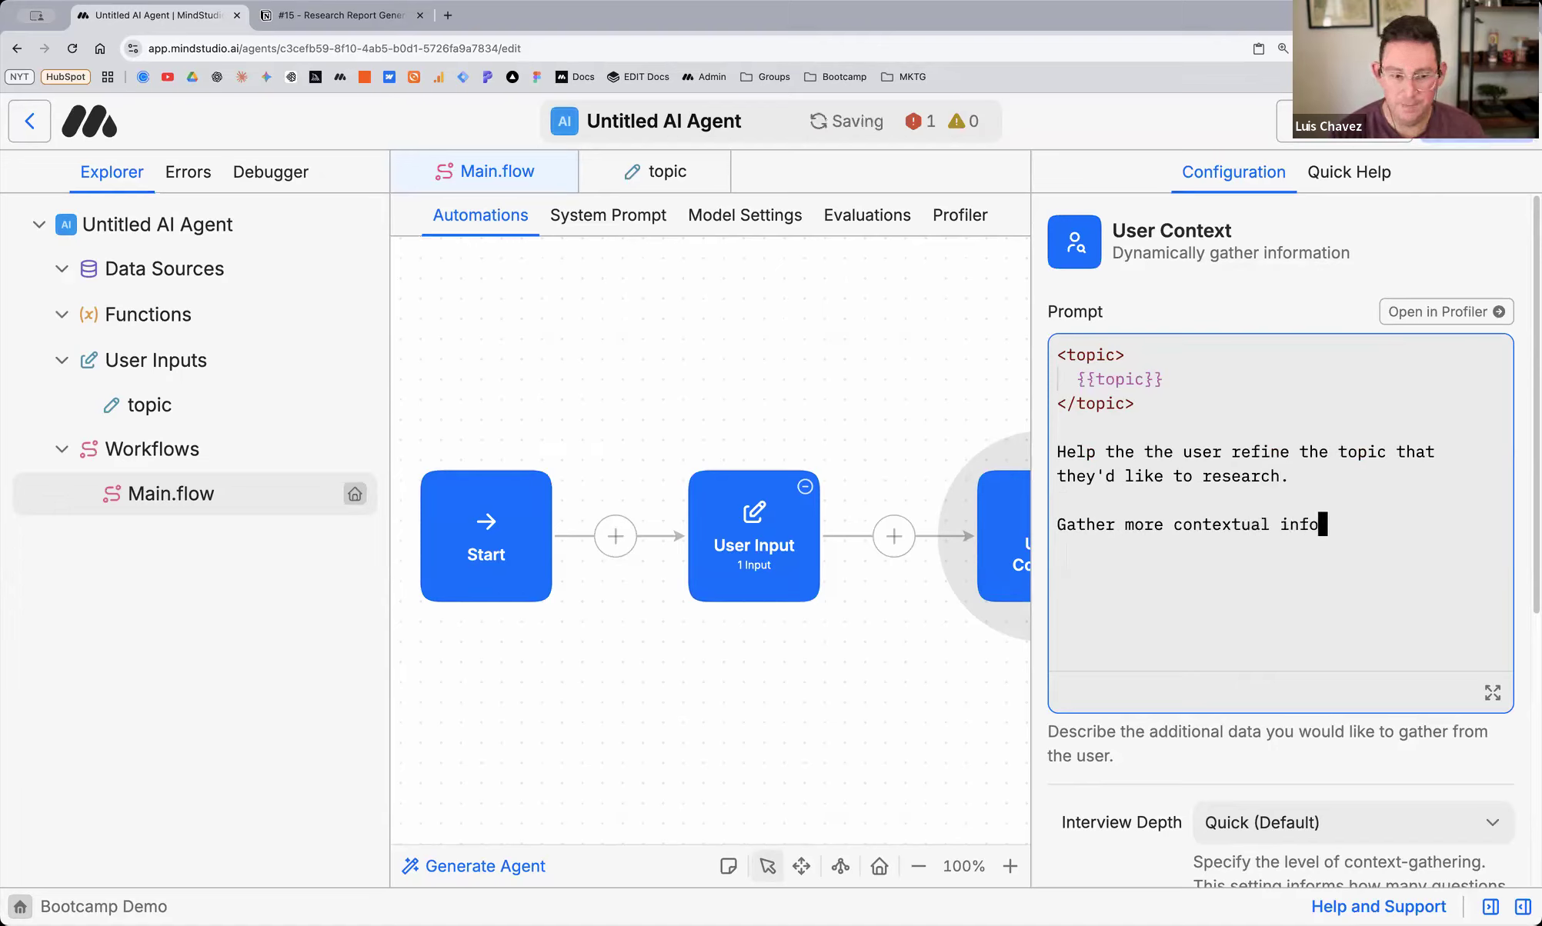
pyautogui.write(' in order ')
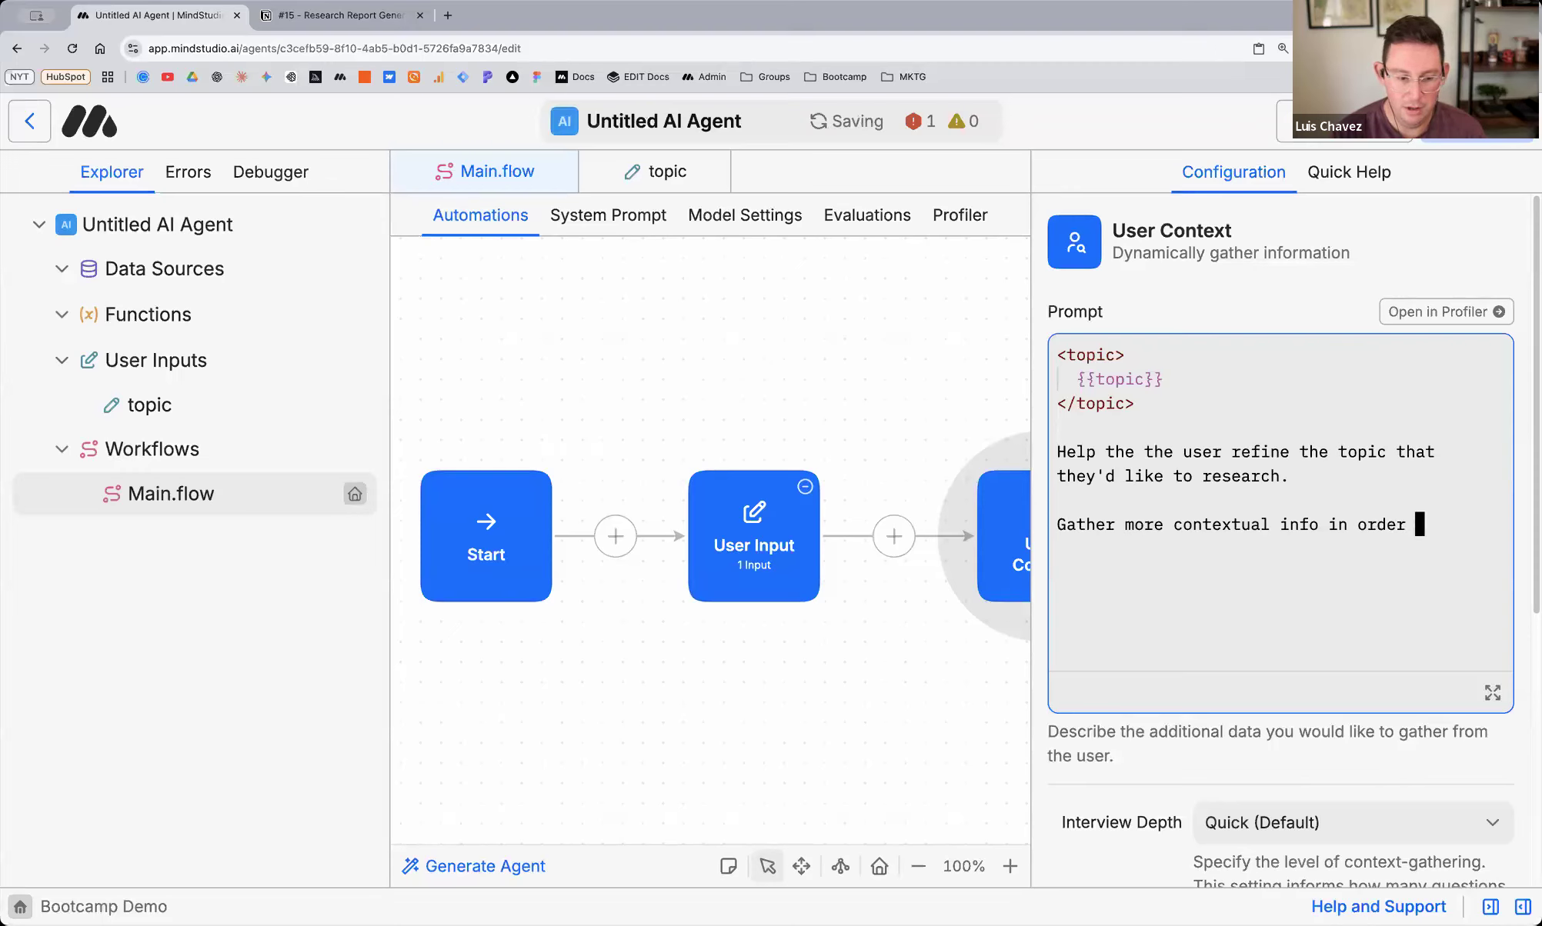
pyautogui.write('to perform a full research report on the topi')
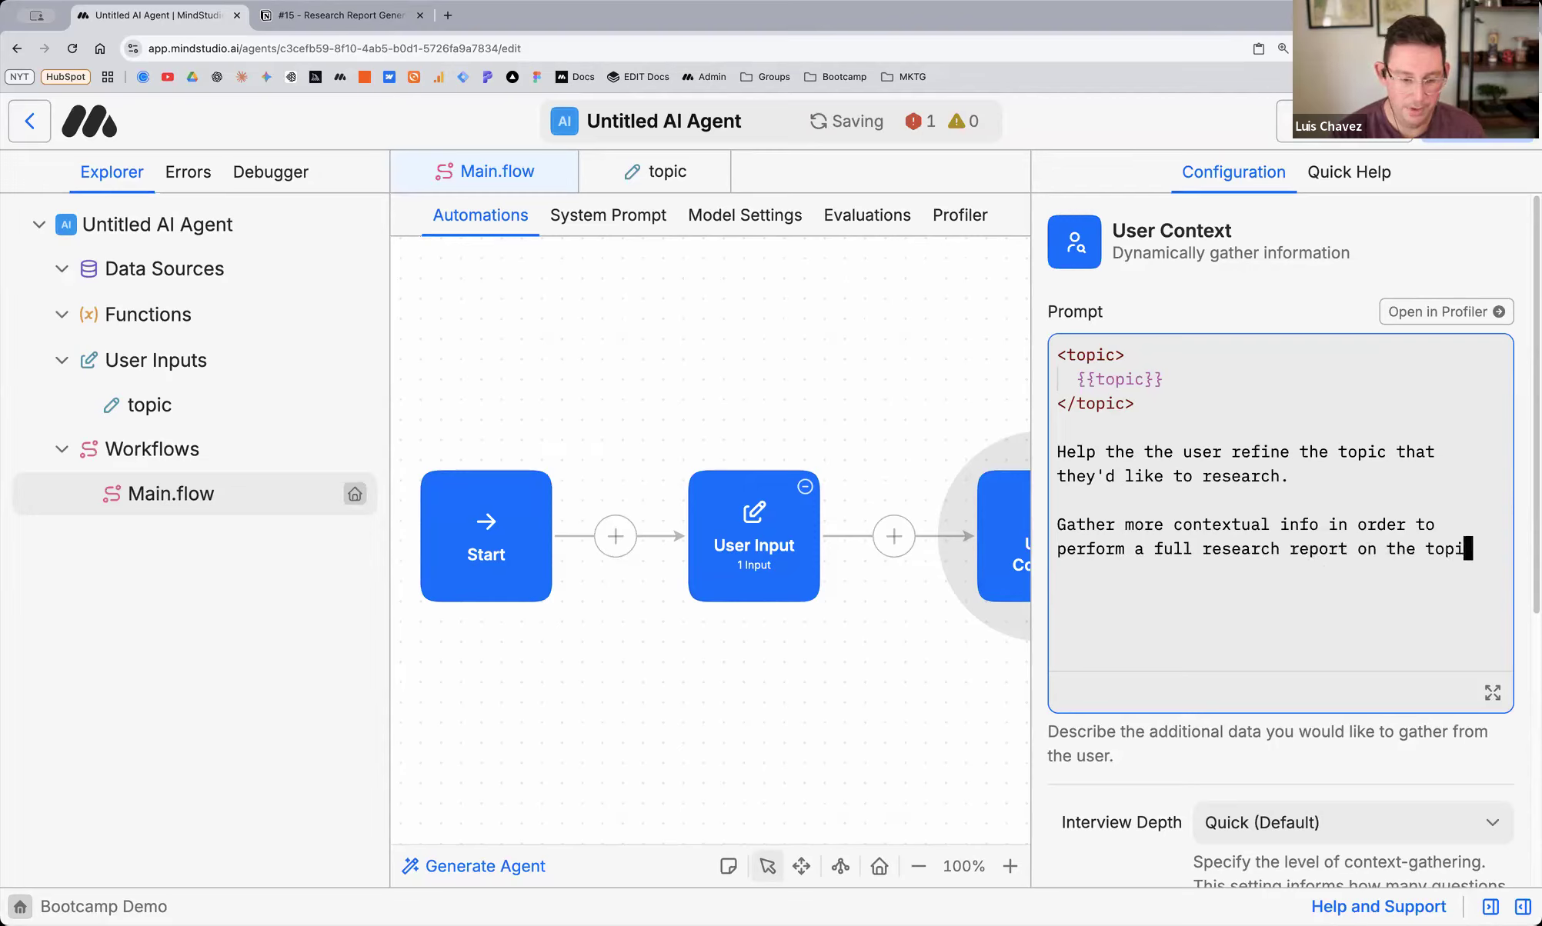
pyautogui.write('c provided.')
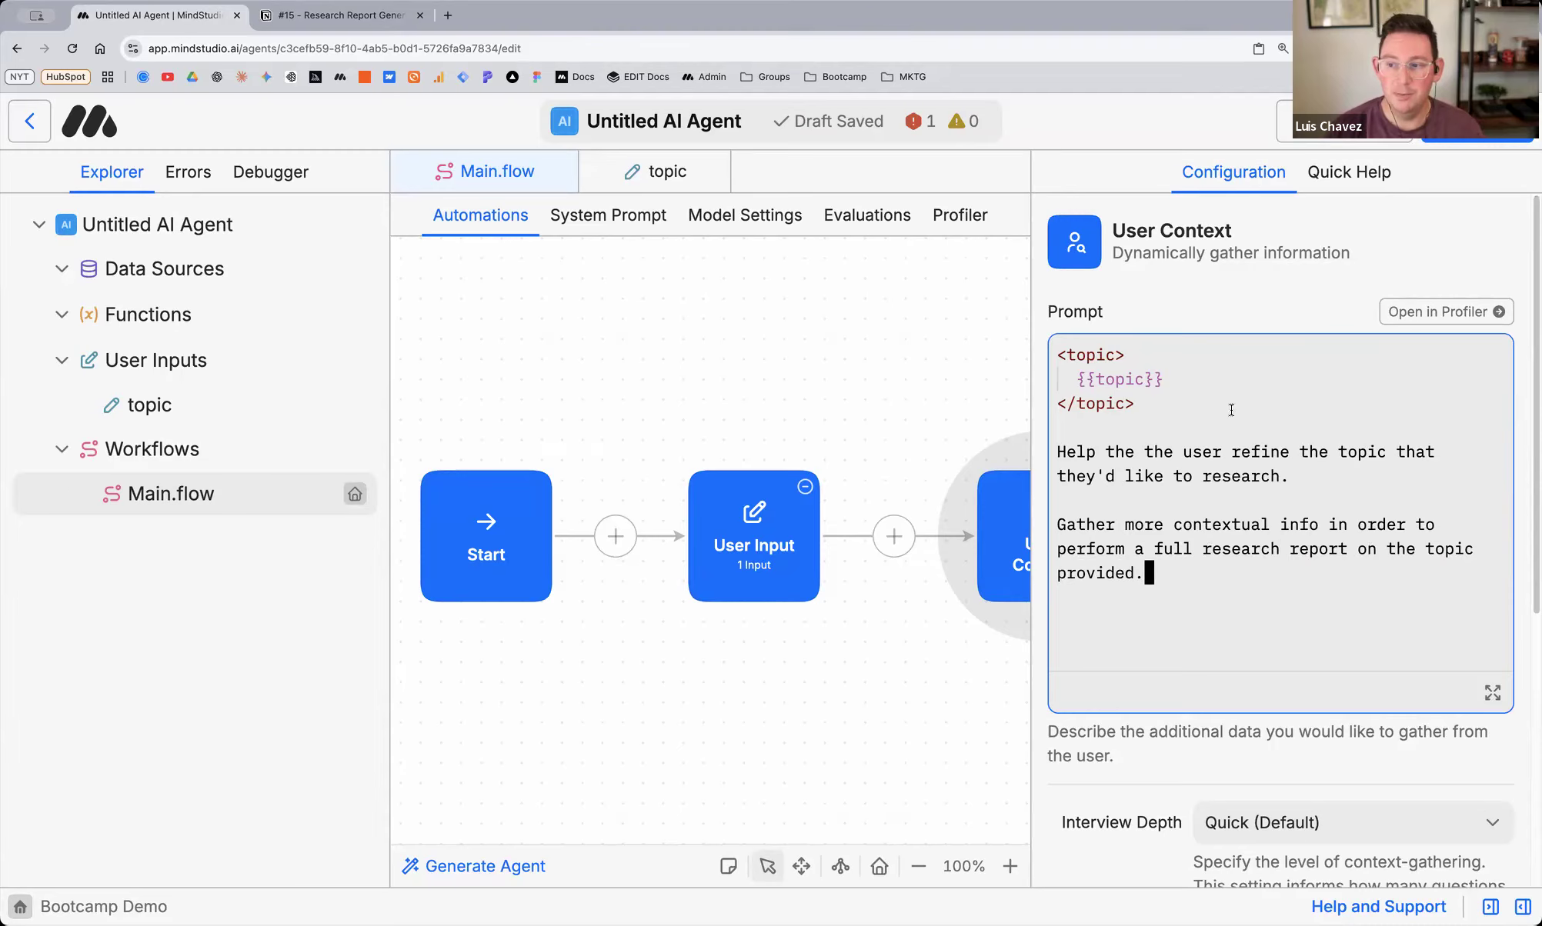
# Copy the opening <topic> tag and replace the word "topic" in the prompt's "Help the the user" sentence with it
pyautogui.click(1125, 355)
pyautogui.moveTo(1101, 355); pyautogui.dragTo(1057, 360)
pyautogui.hotkey('ctrl', 'c')
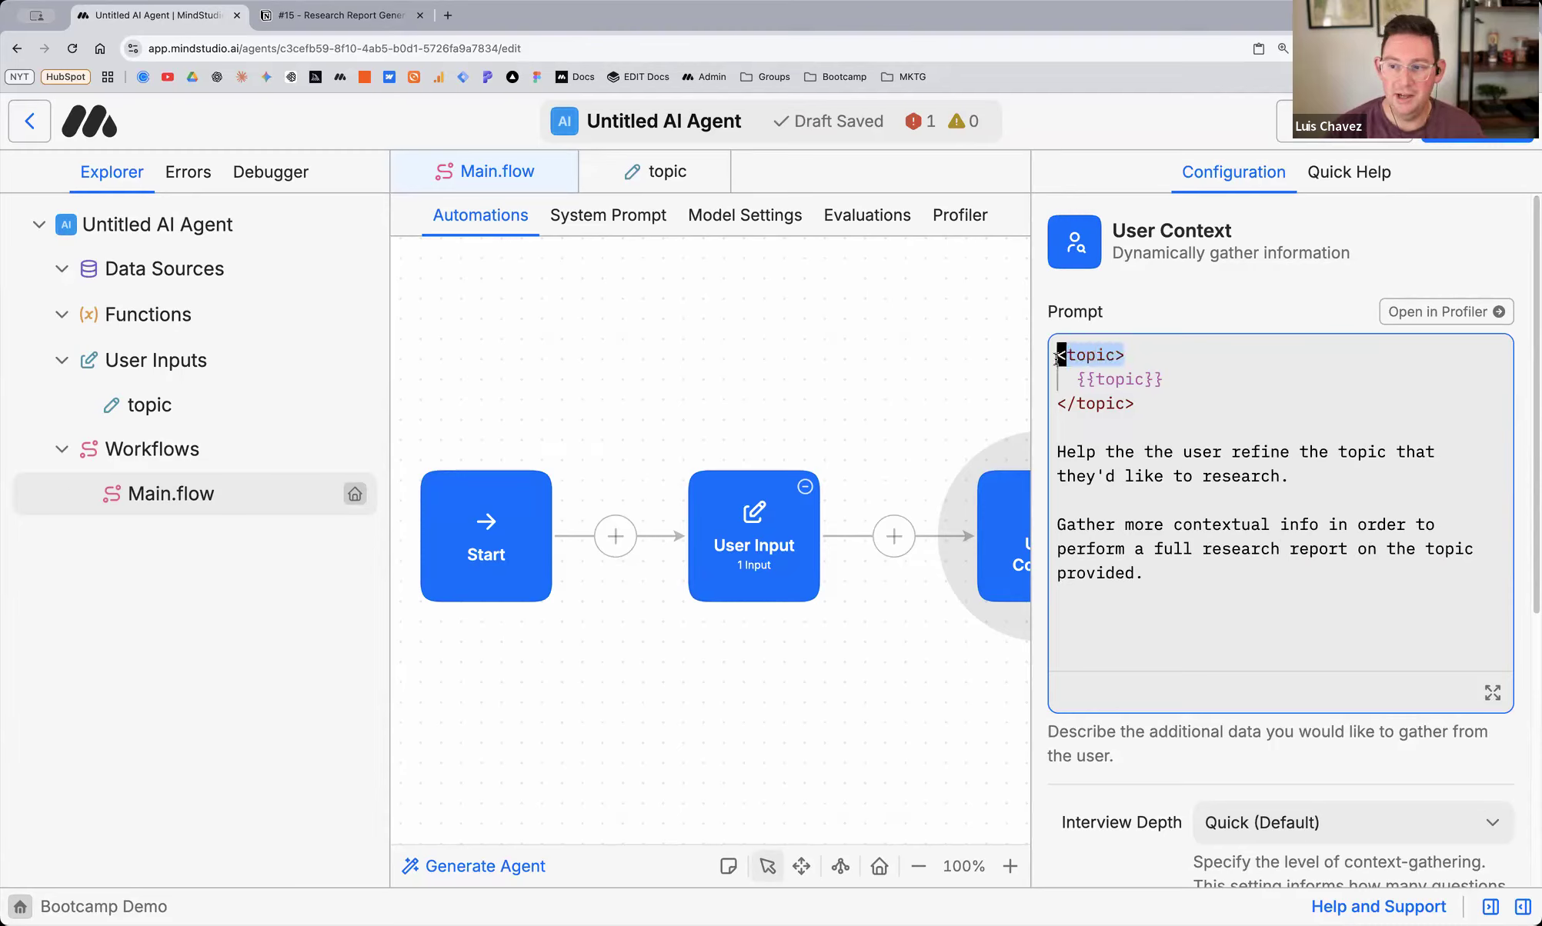
pyautogui.doubleClick(1354, 452)
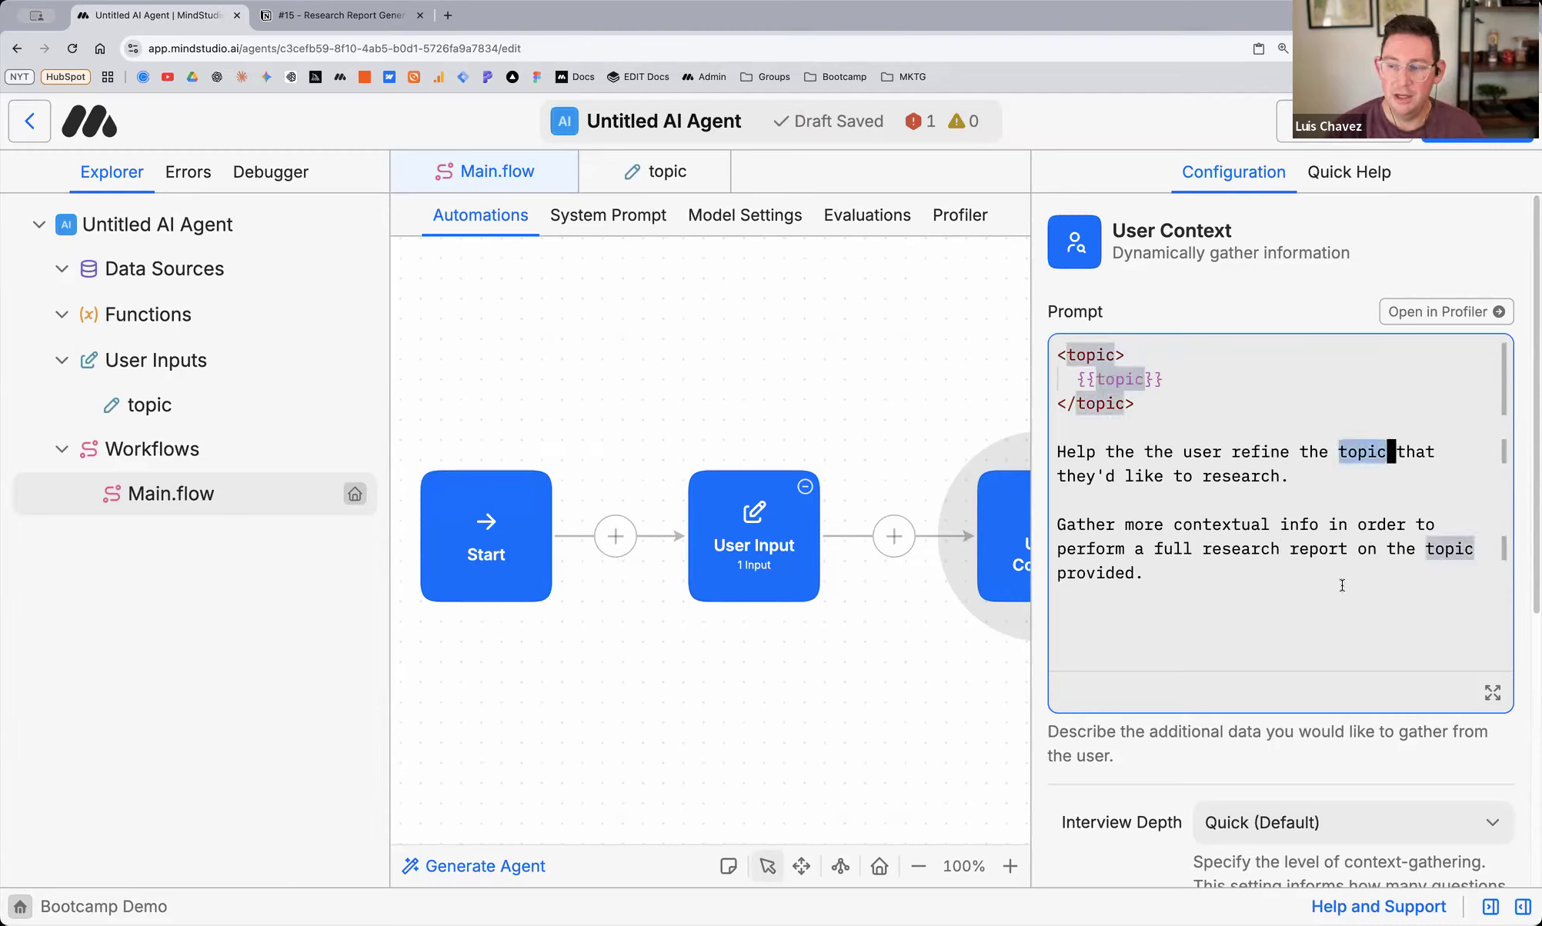
pyautogui.hotkey('ctrl', 'v')
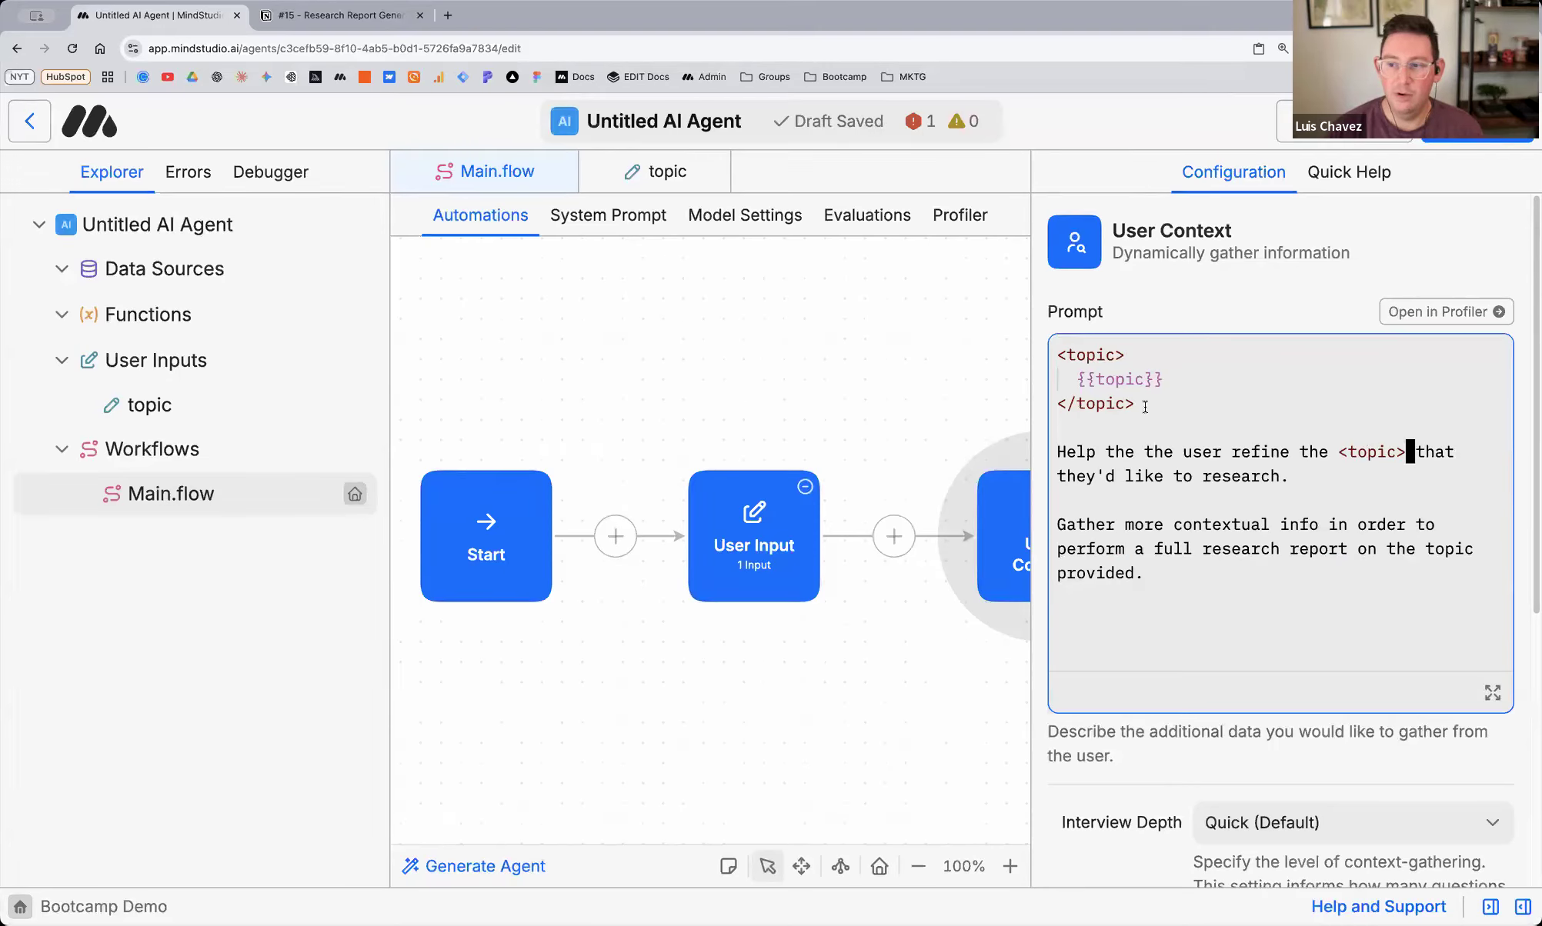
pyautogui.moveTo(1145, 406); pyautogui.dragTo(1053, 339)
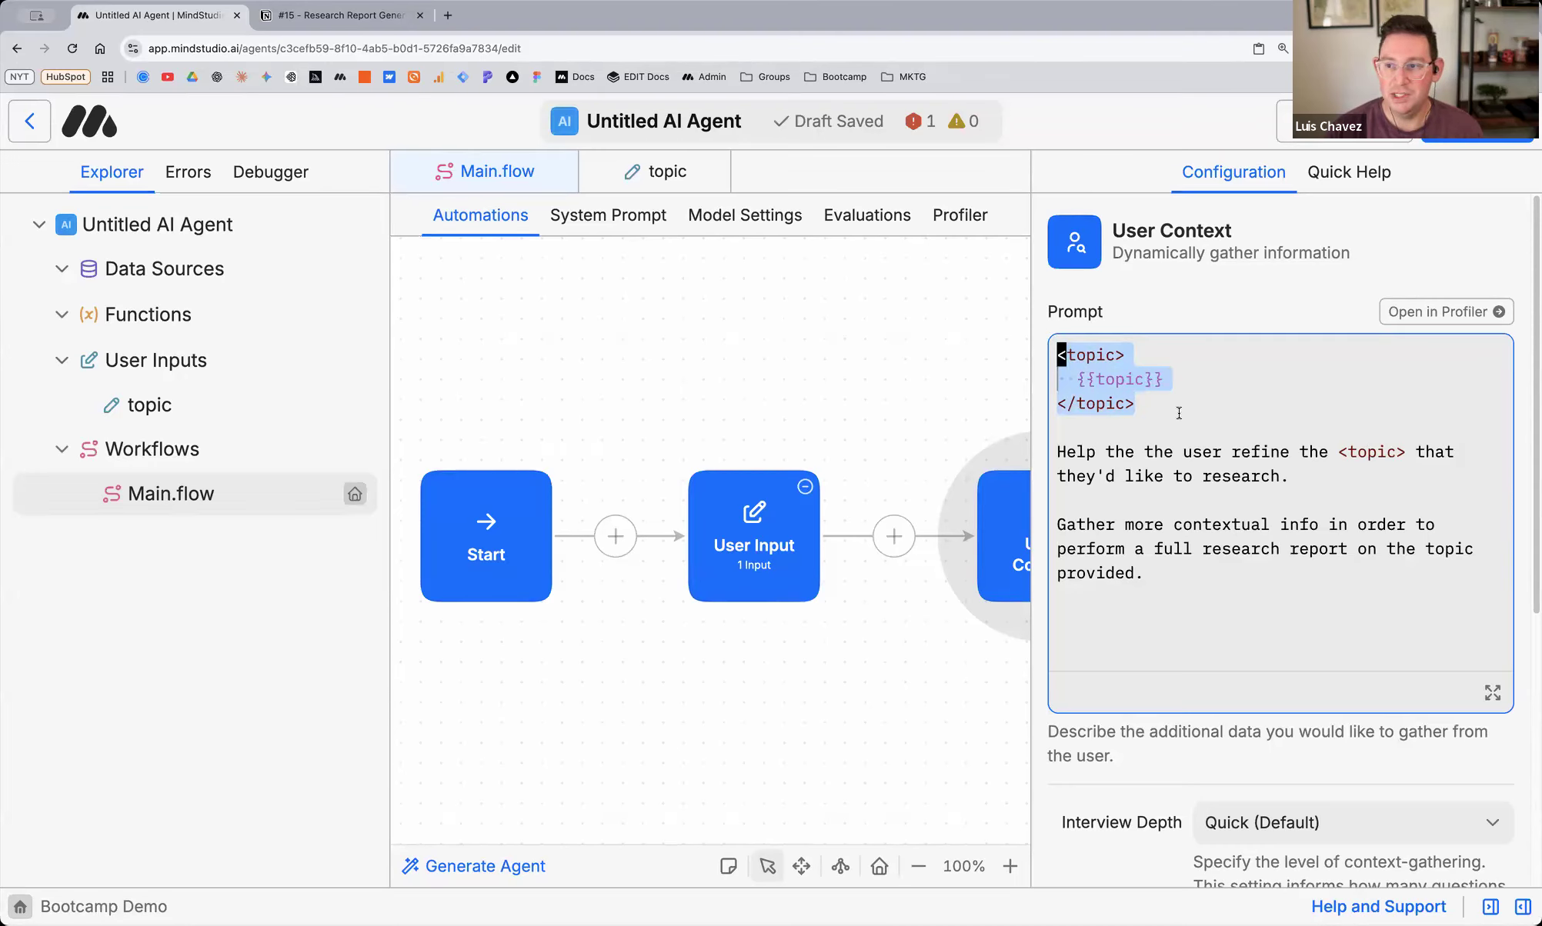
pyautogui.click(1264, 592)
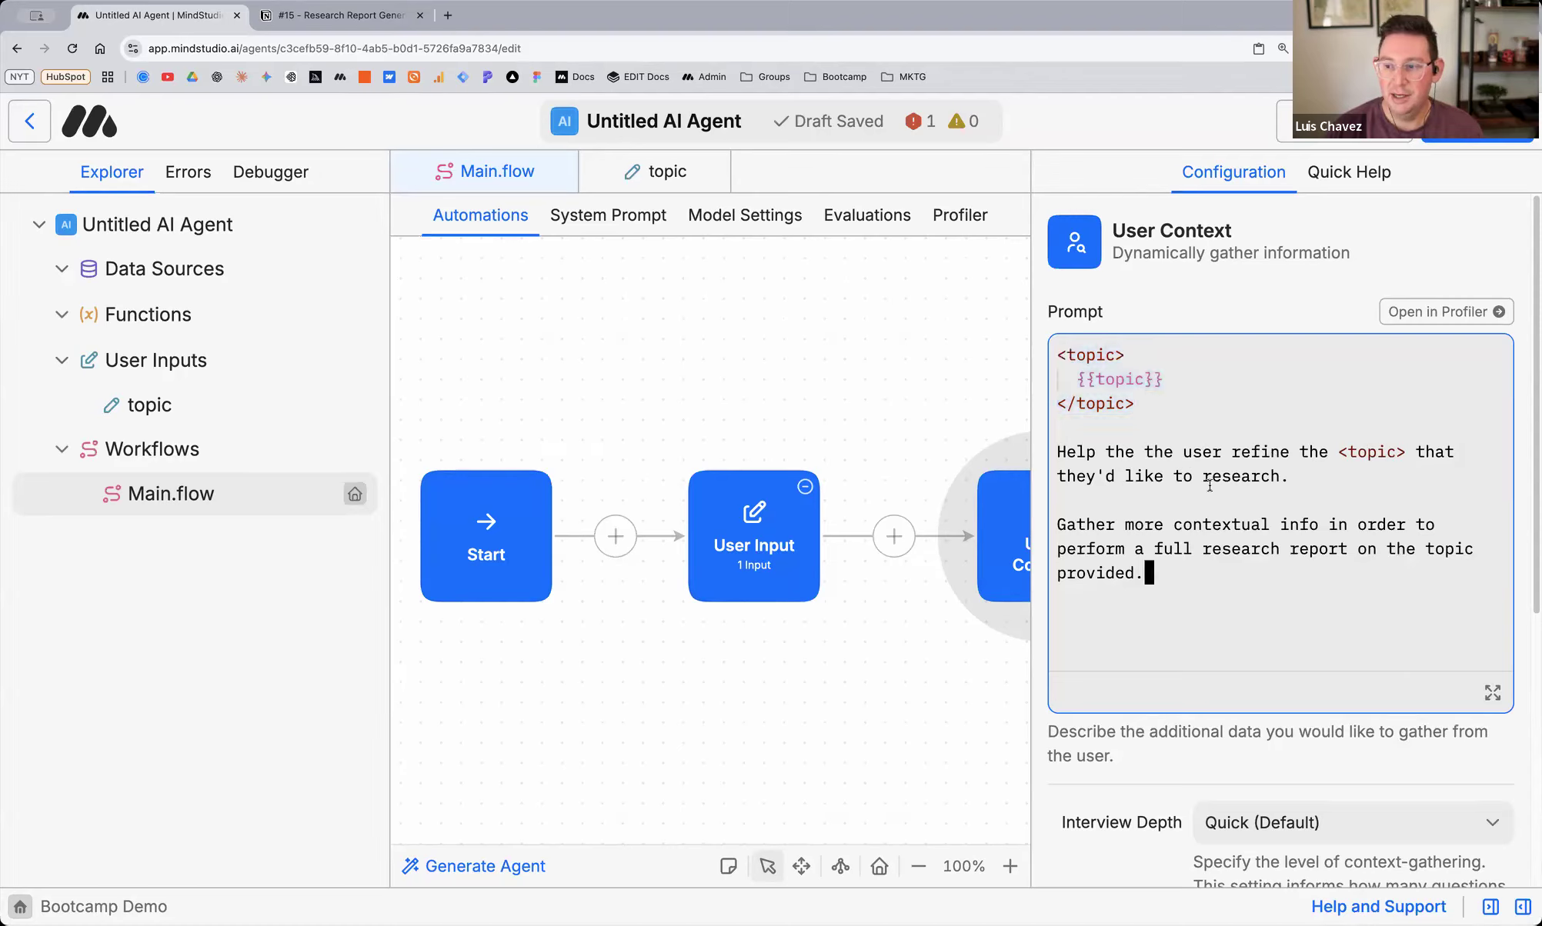
# Try replacing the word "topic" in the prompt's final sentence with <topic>, and undo the replacement
pyautogui.doubleClick(1449, 548)
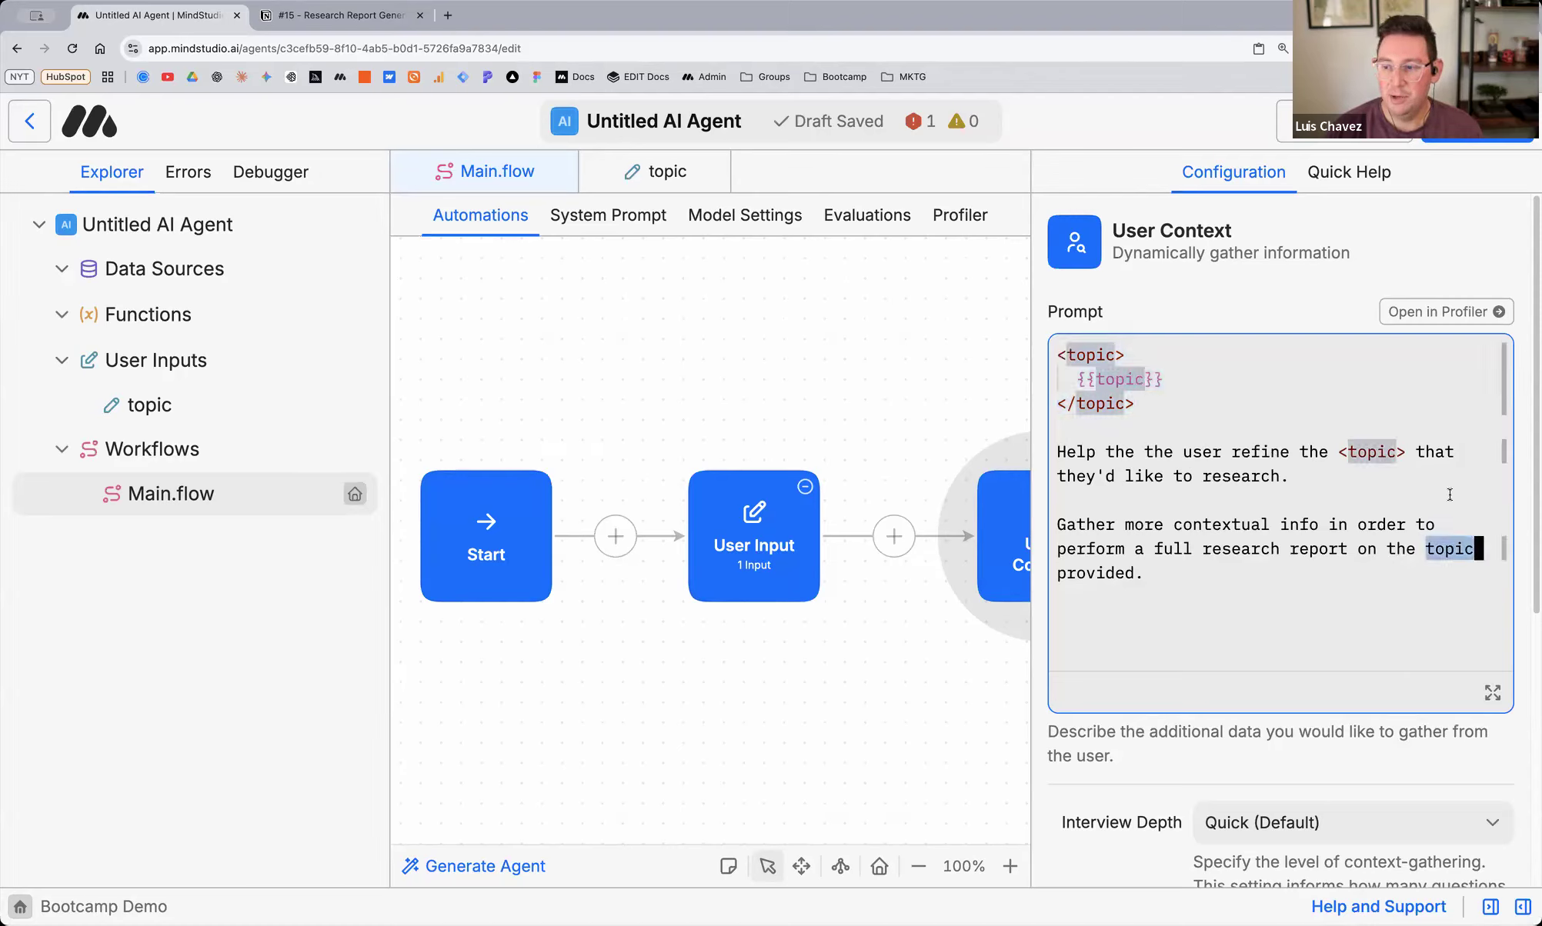
pyautogui.write('<topic>')
pyautogui.press('super+z')
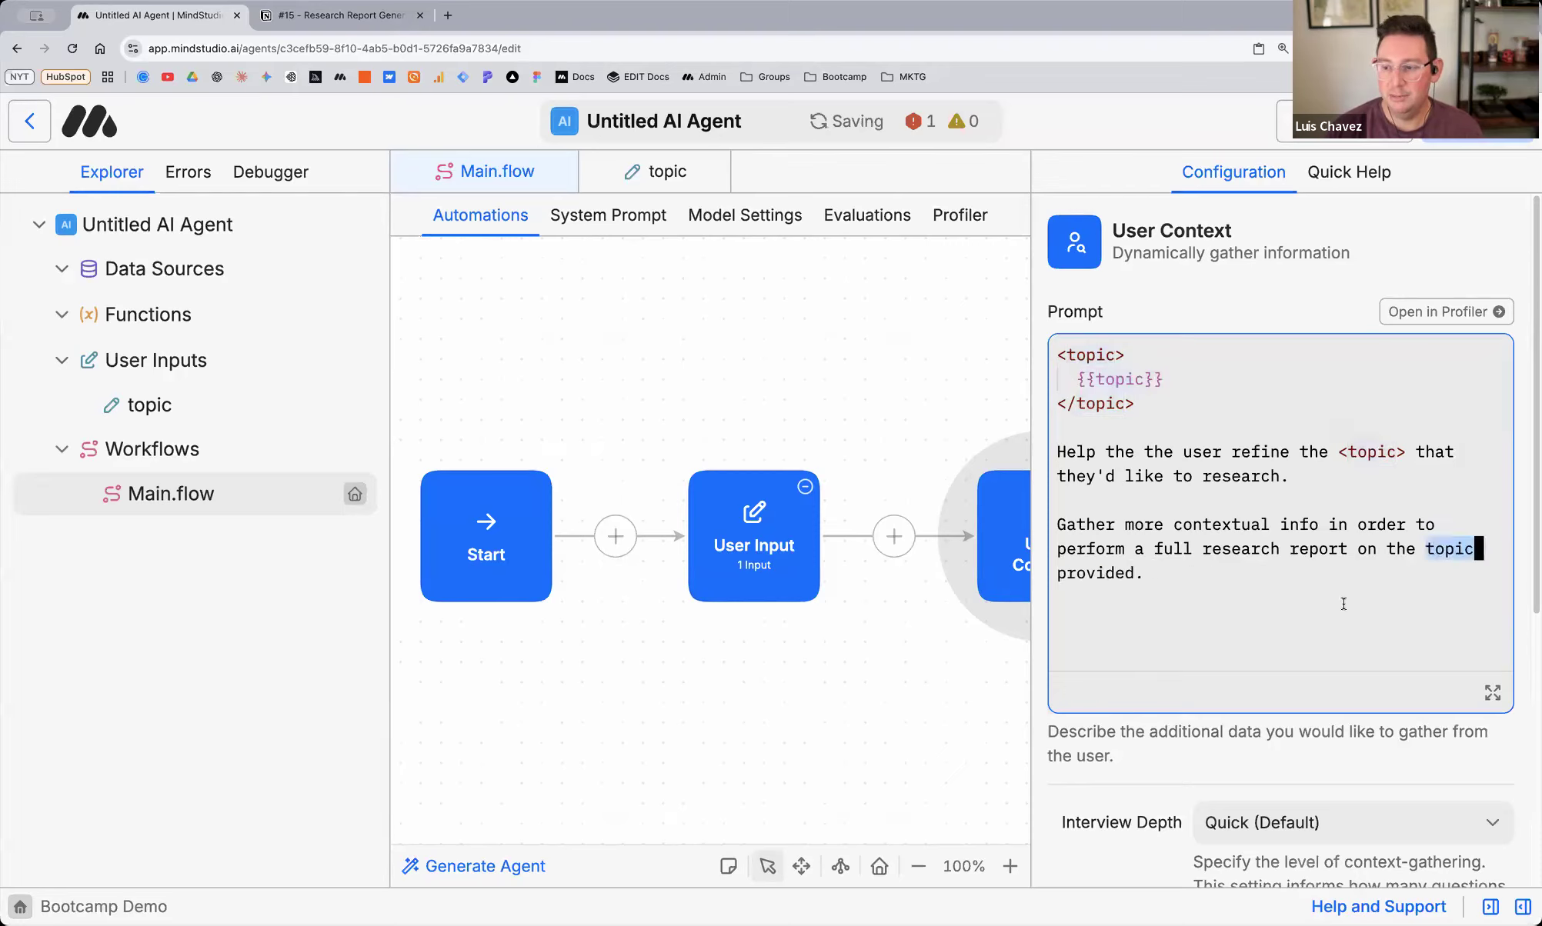
pyautogui.click(1275, 592)
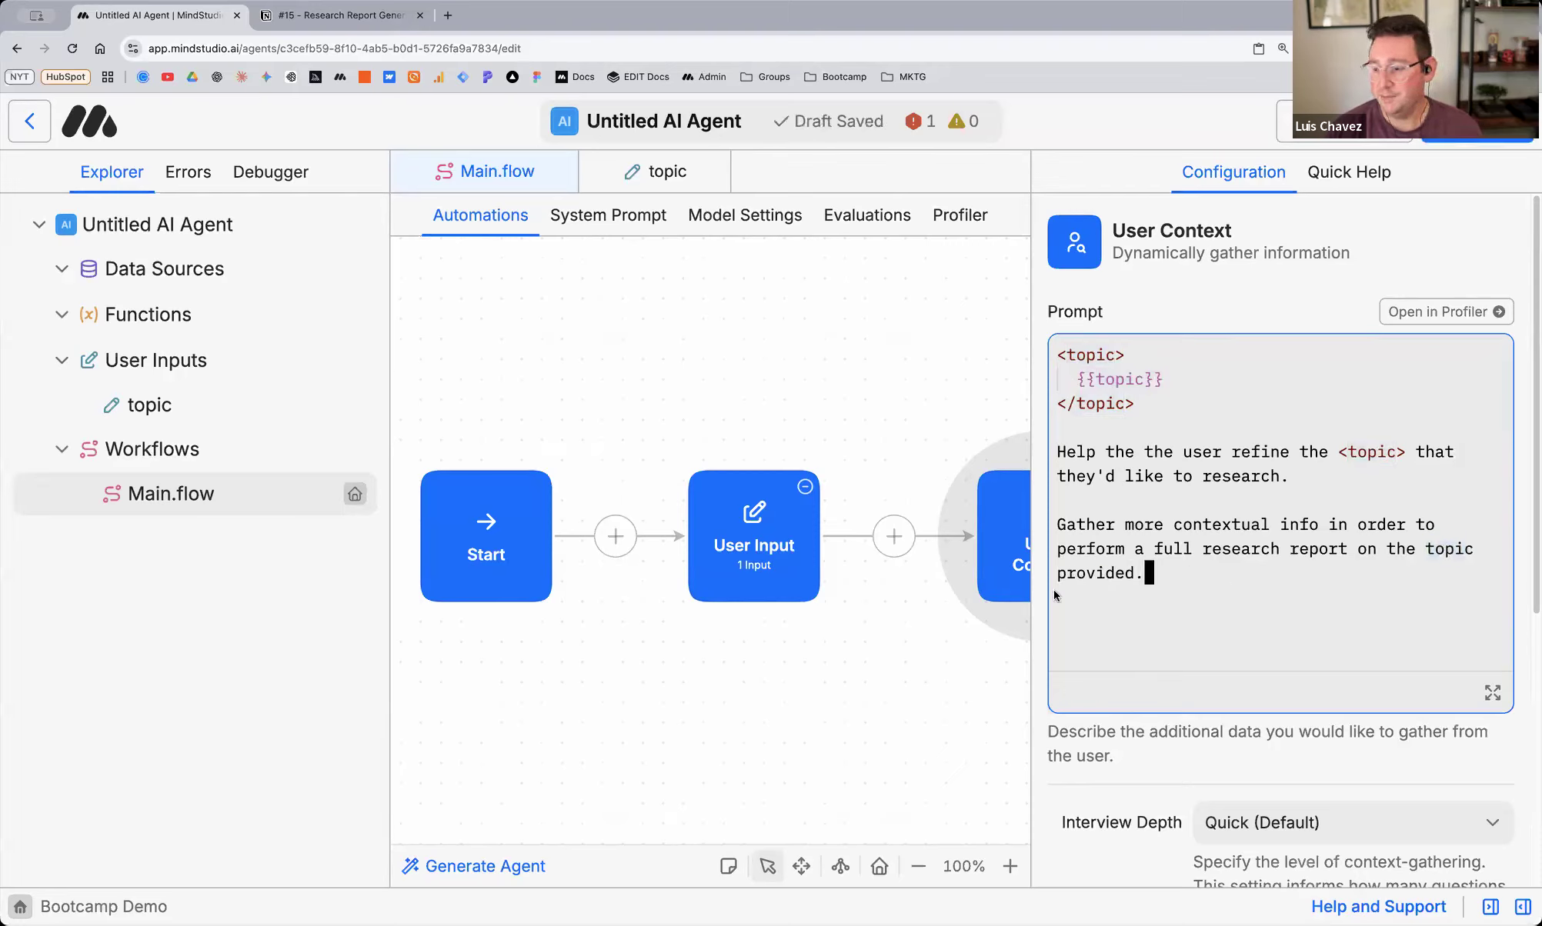
# Check the Interview Depth options available for the User Context block
pyautogui.scroll(-5, 1133, 639)
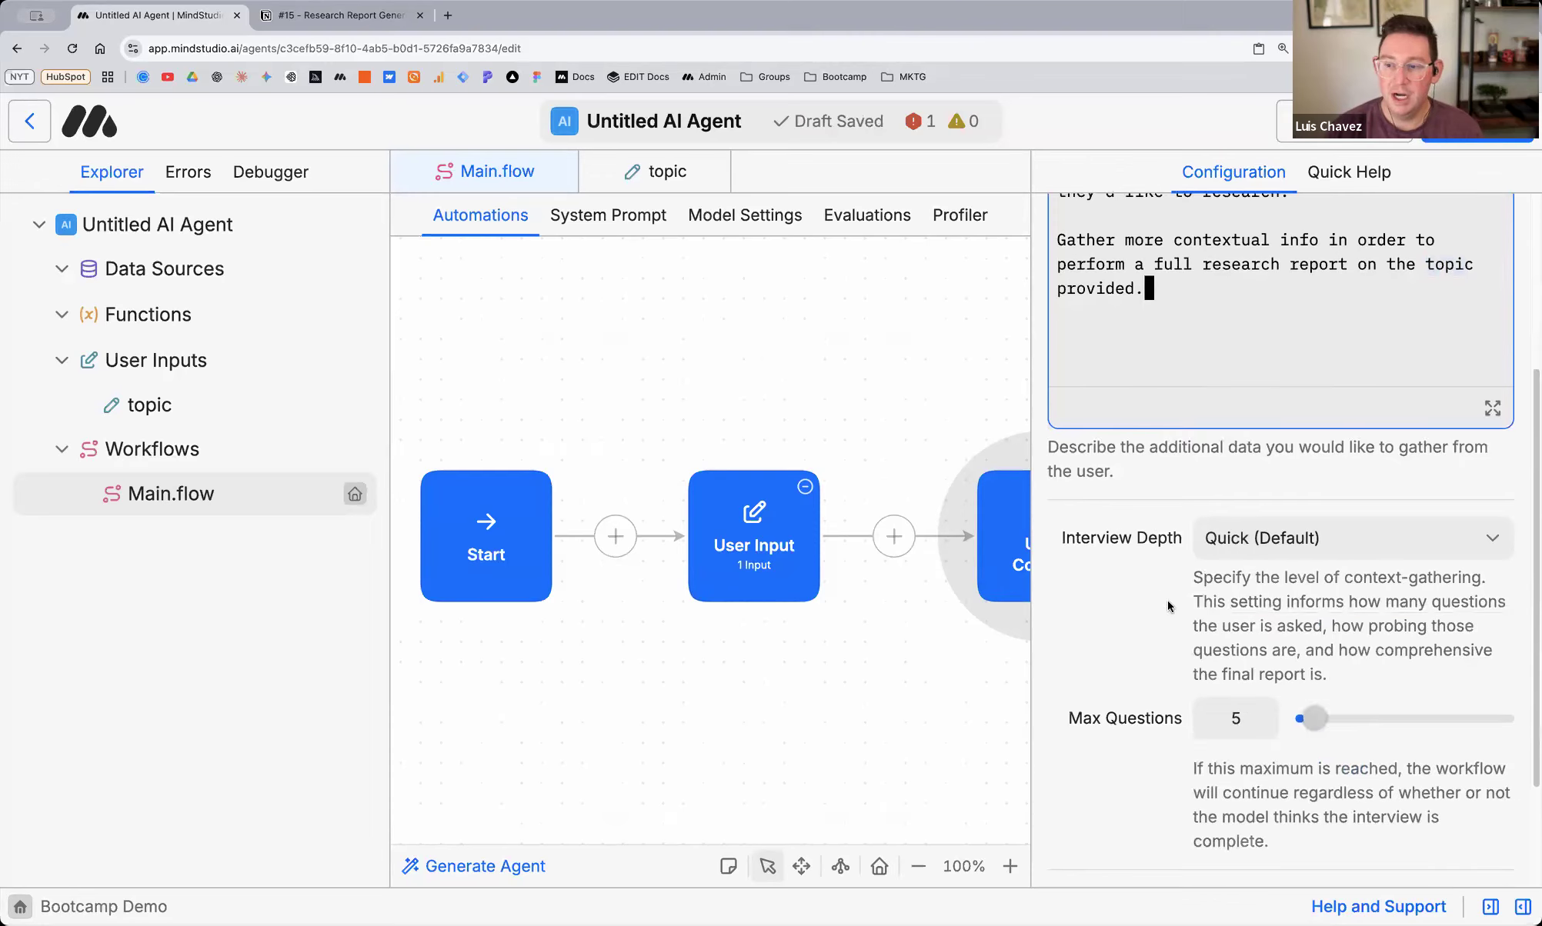
pyautogui.scroll(-3, 1168, 605)
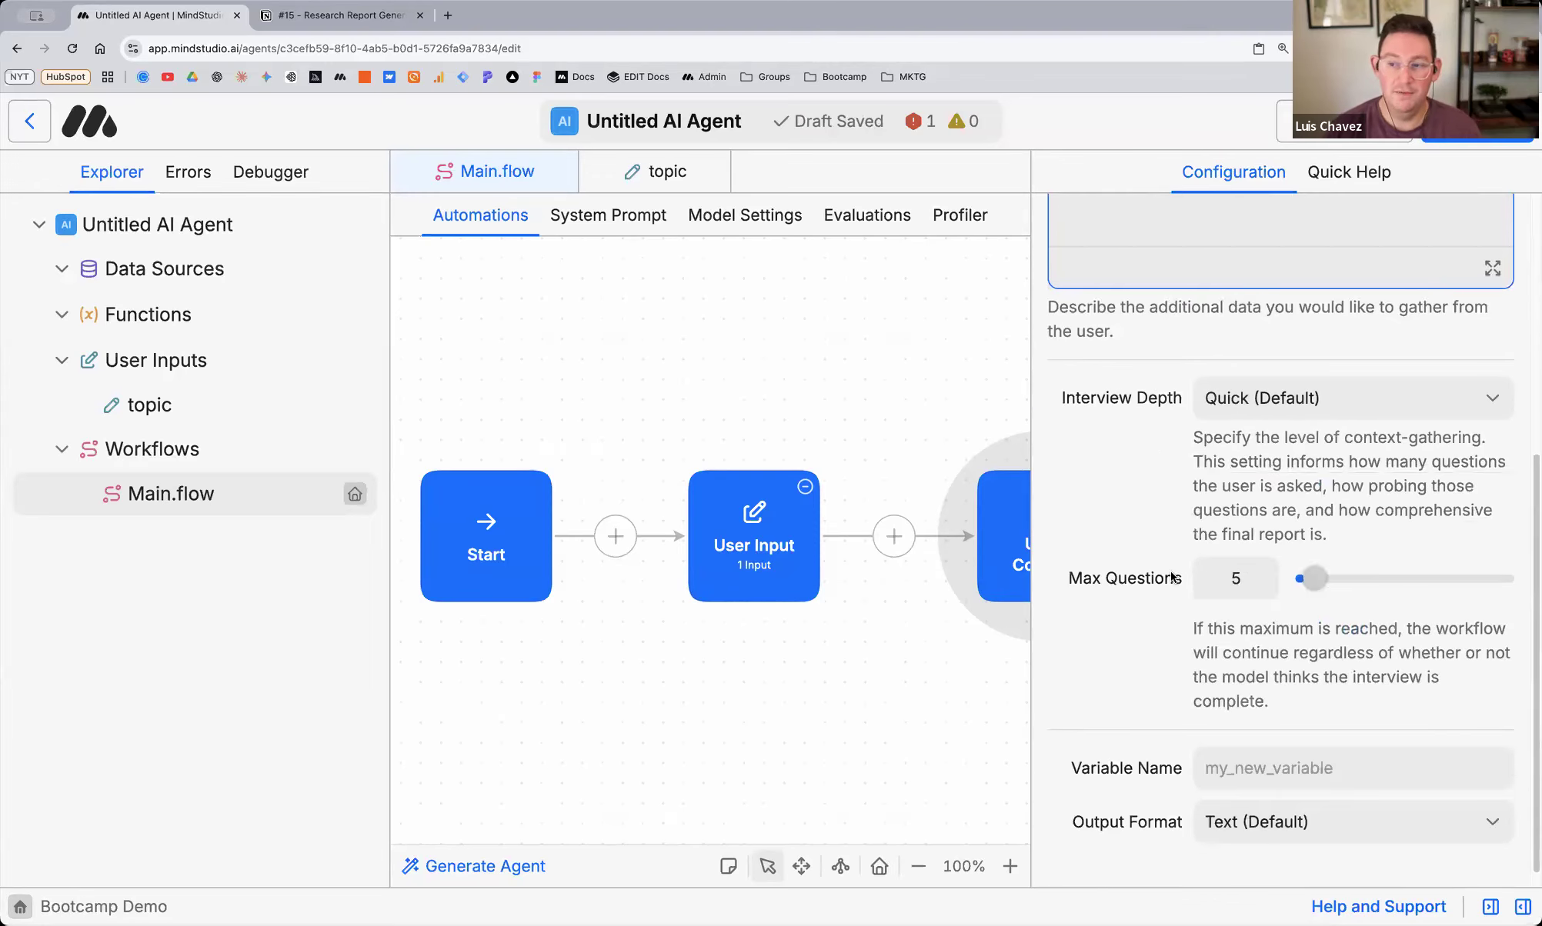
pyautogui.click(1313, 399)
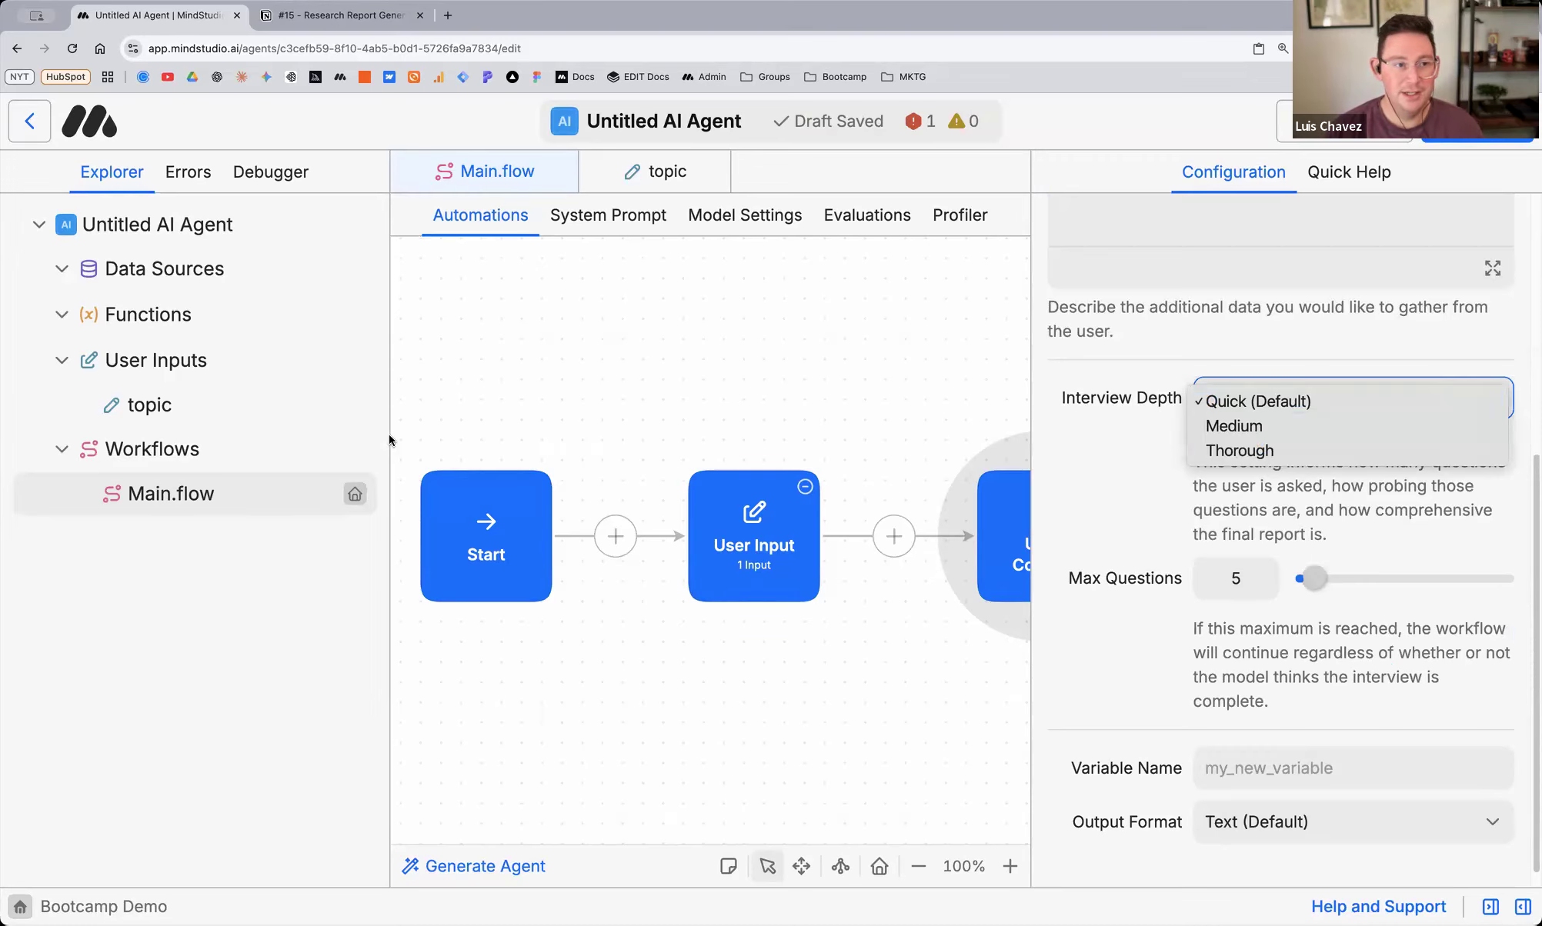
pyautogui.click(1127, 484)
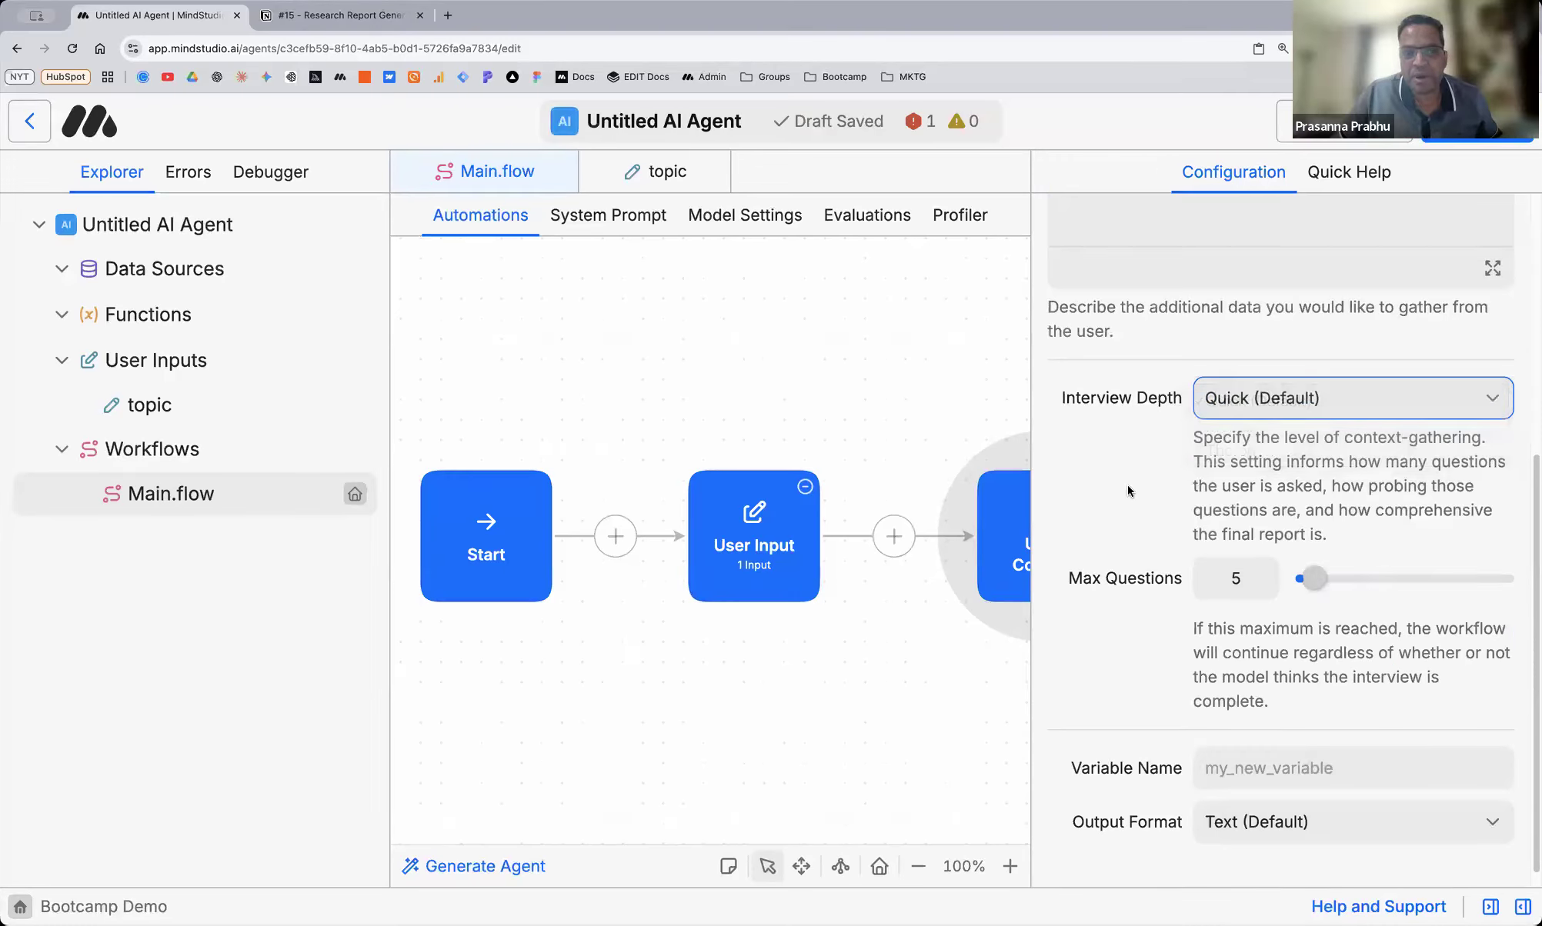
# Replace the word "topic" in the prompt's final sentence with the {{topic}} variable
pyautogui.scroll(4, 1130, 492)
pyautogui.scroll(2, 1130, 491)
pyautogui.scroll(-2, 1130, 497)
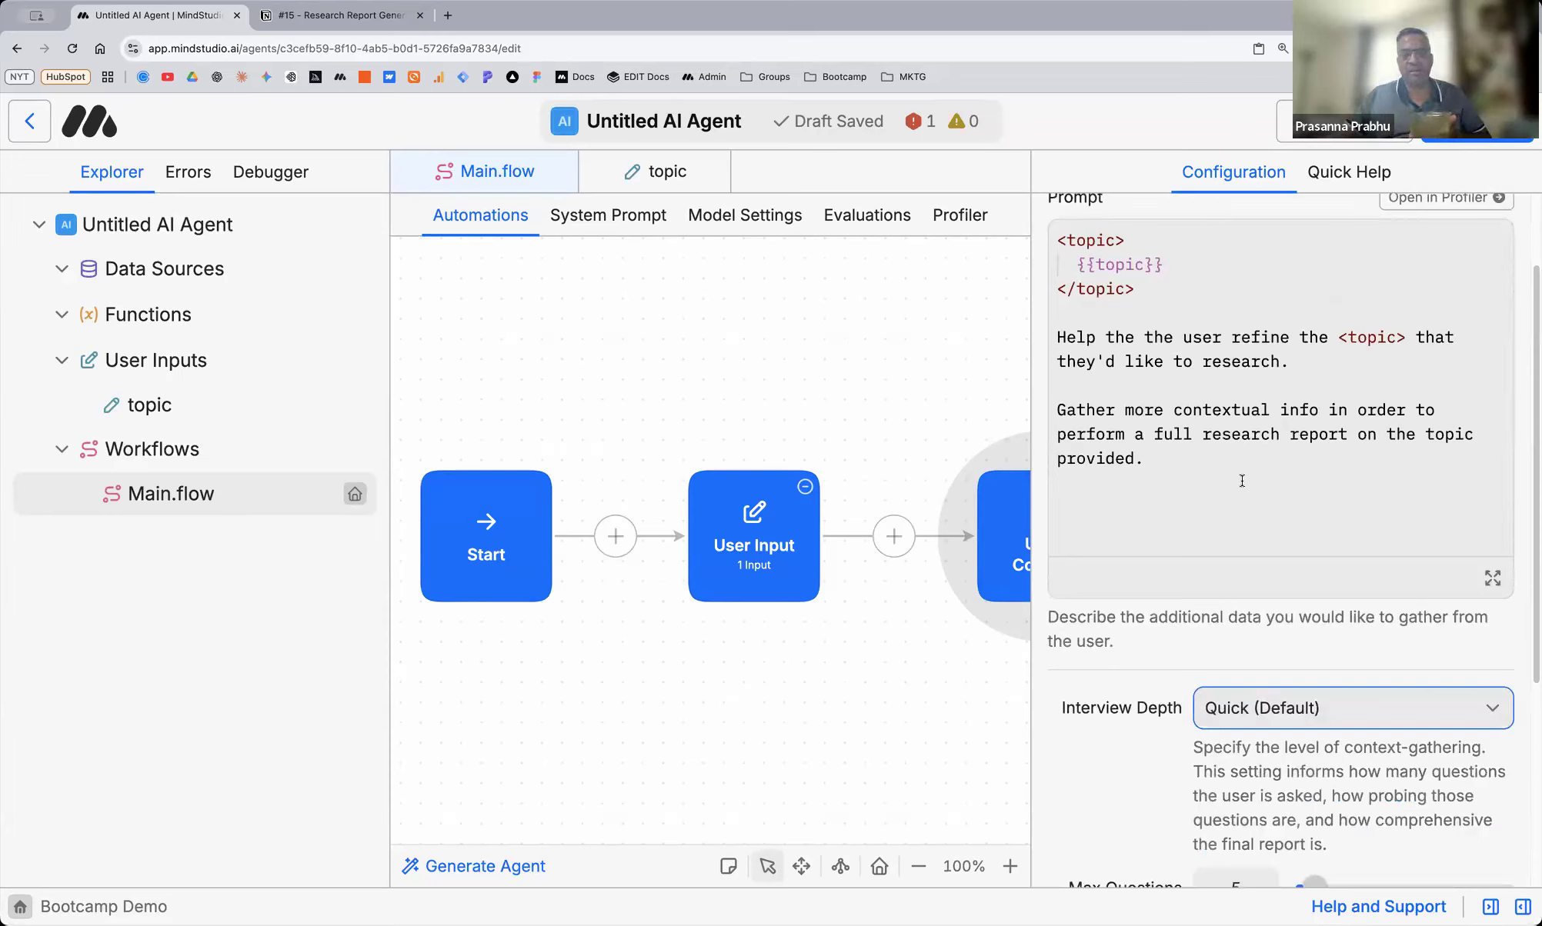
pyautogui.moveTo(1404, 337); pyautogui.dragTo(1341, 341)
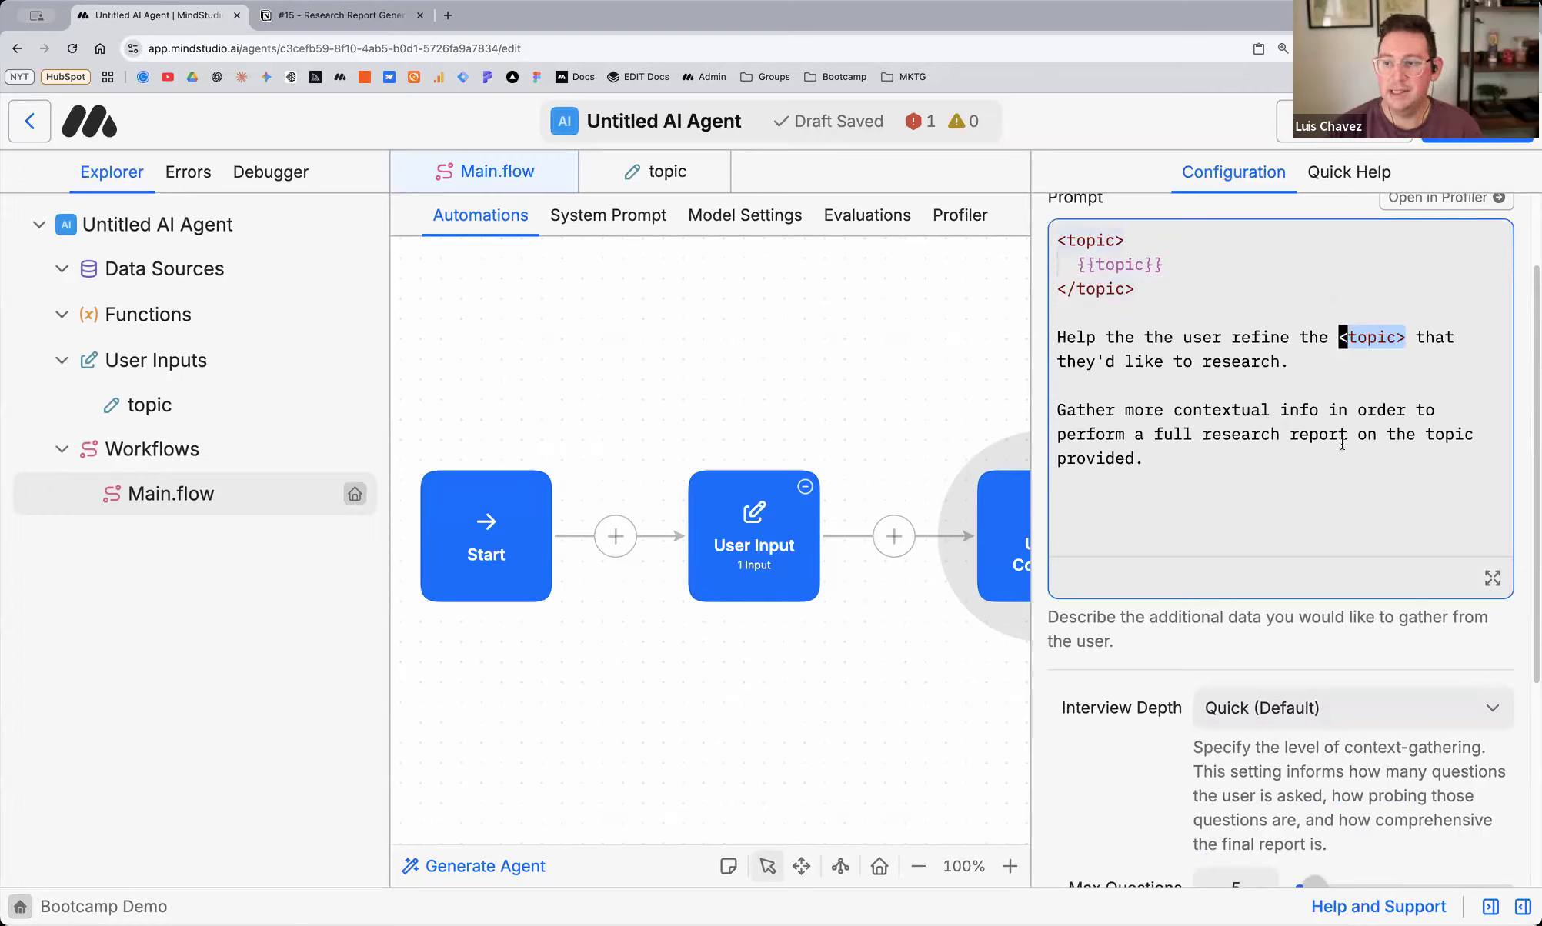
pyautogui.doubleClick(1440, 434)
pyautogui.write('{{g')
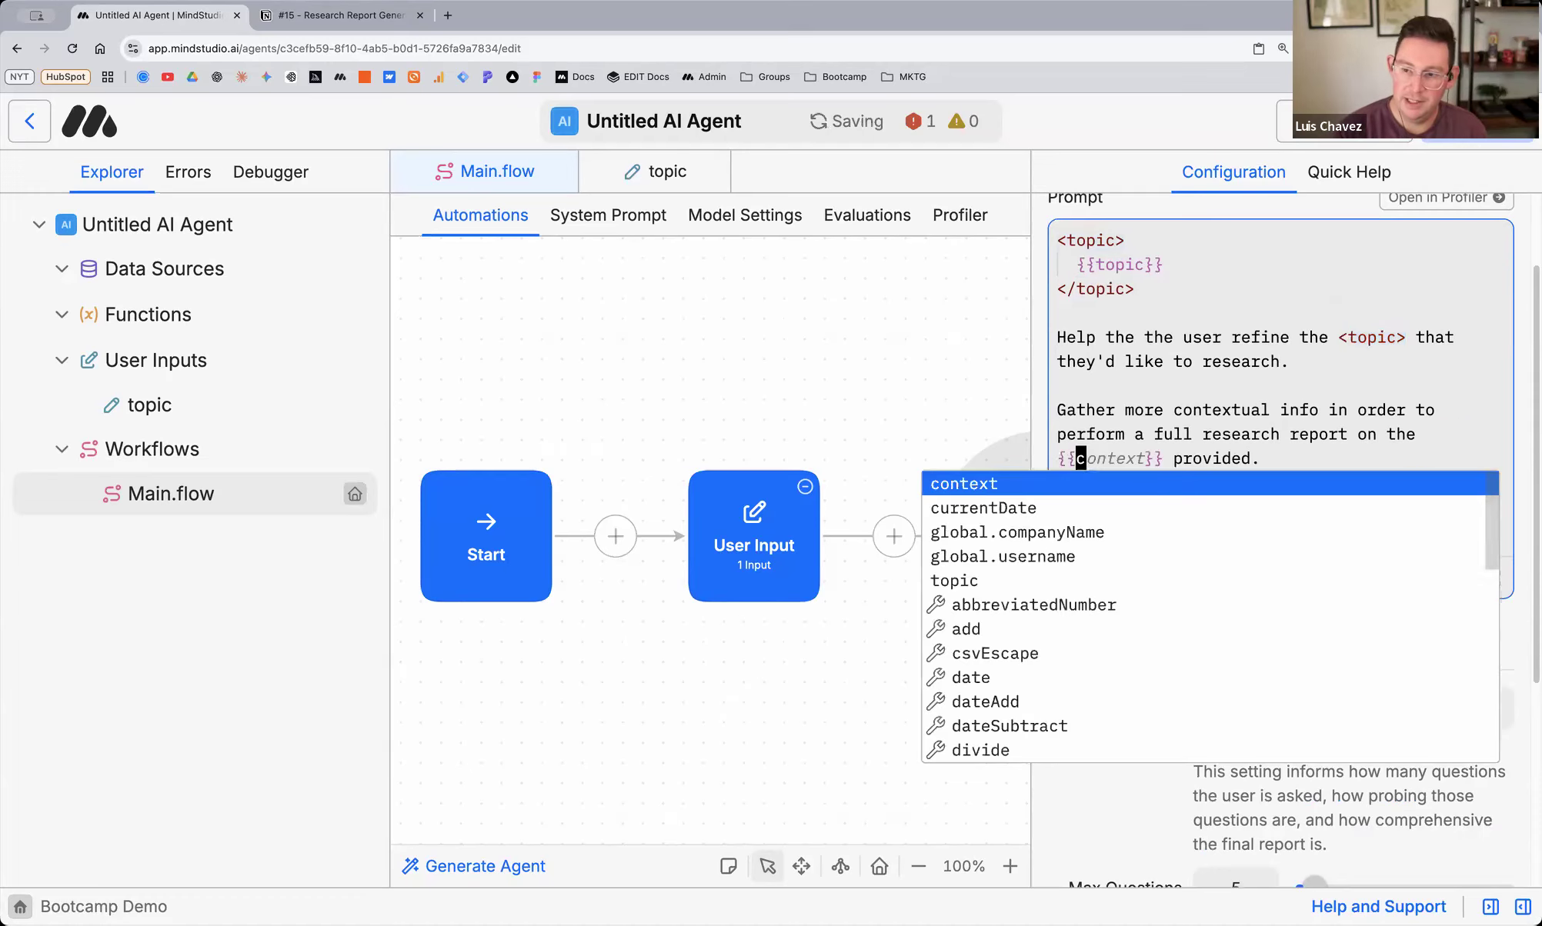
pyautogui.press('Down')
pyautogui.press('Down')
pyautogui.press('Return')
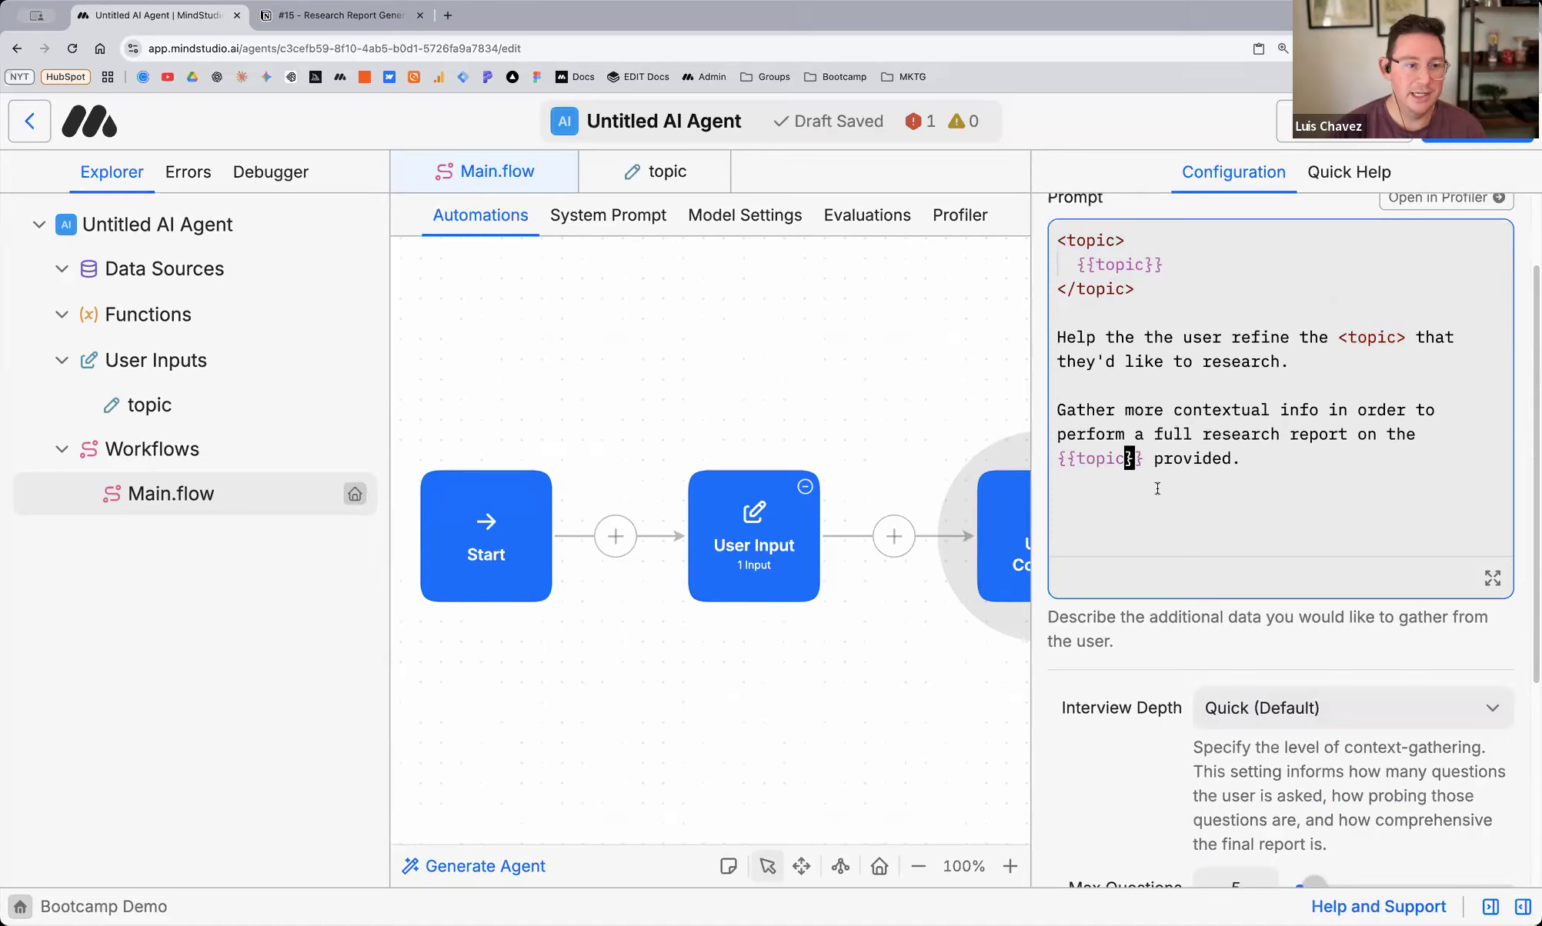
# Copy <topic> from the "Help the the user" sentence and replace {{topic}} in the prompt's final sentence with it
pyautogui.moveTo(1337, 337); pyautogui.dragTo(1411, 338)
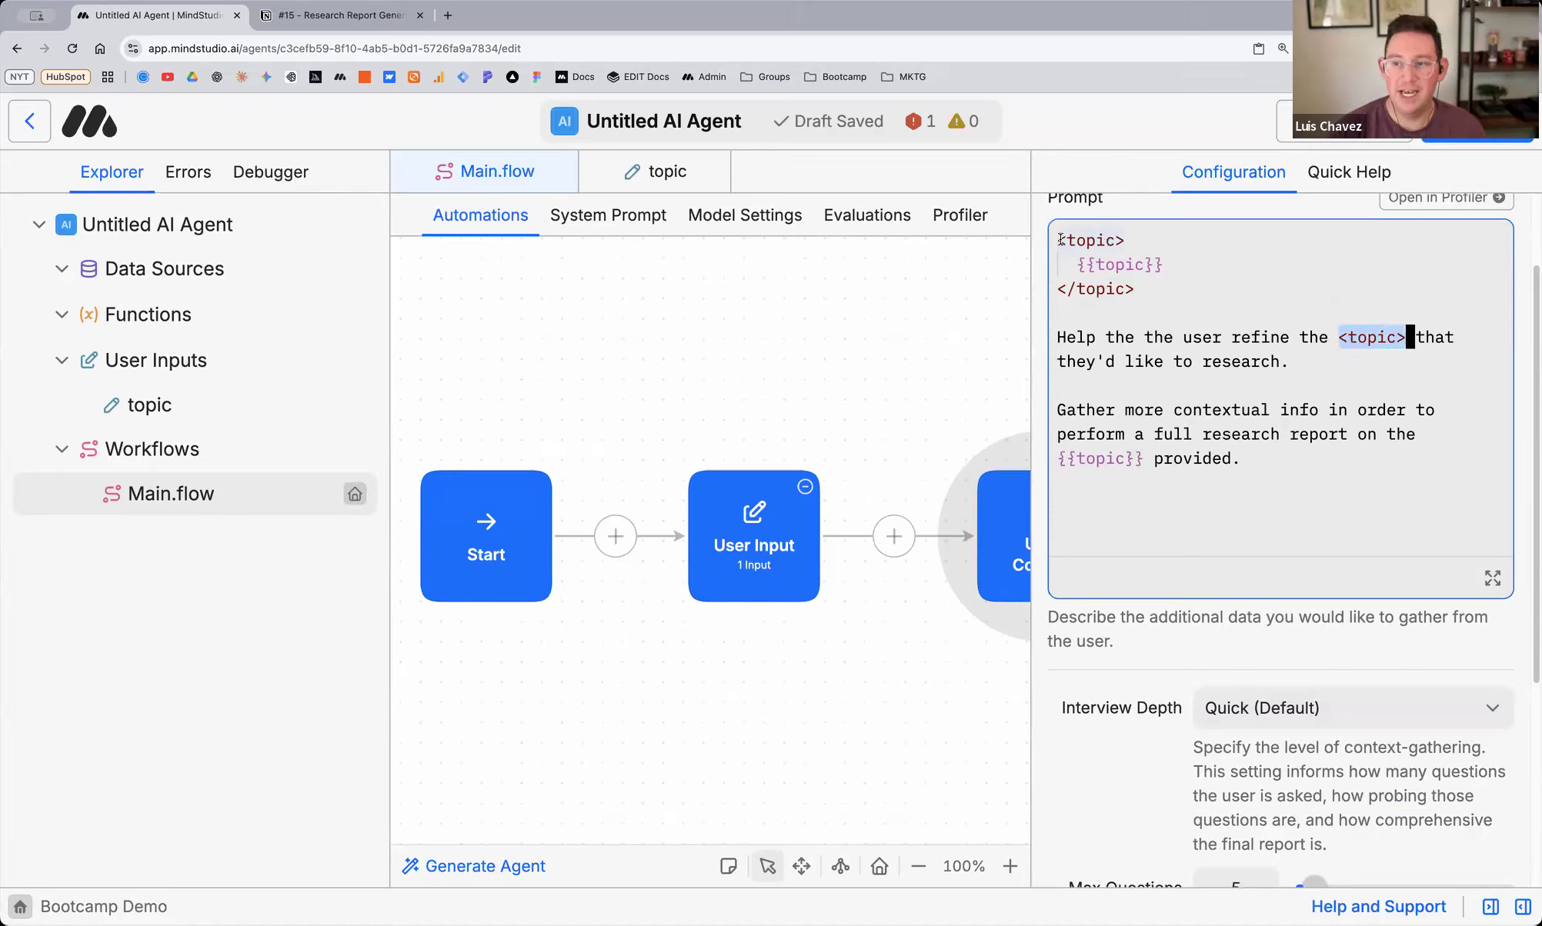
pyautogui.click(1415, 342)
pyautogui.moveTo(1408, 340); pyautogui.dragTo(1336, 338)
pyautogui.press('super+c')
pyautogui.moveTo(1145, 461); pyautogui.dragTo(1042, 460)
pyautogui.press('super+v')
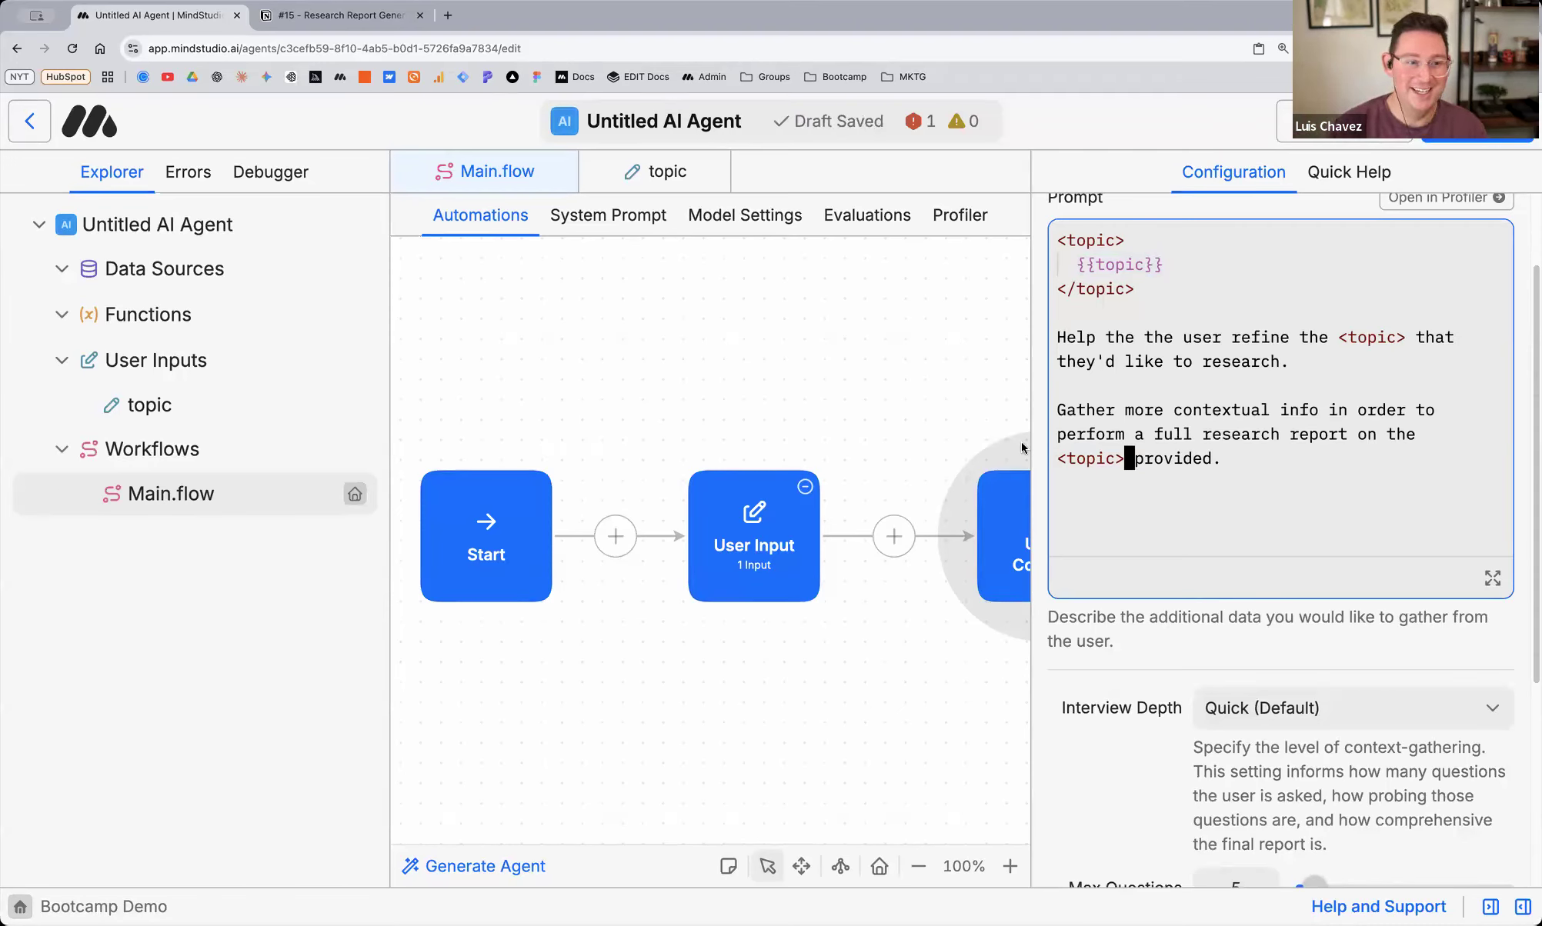
pyautogui.moveTo(1163, 265); pyautogui.dragTo(1057, 241)
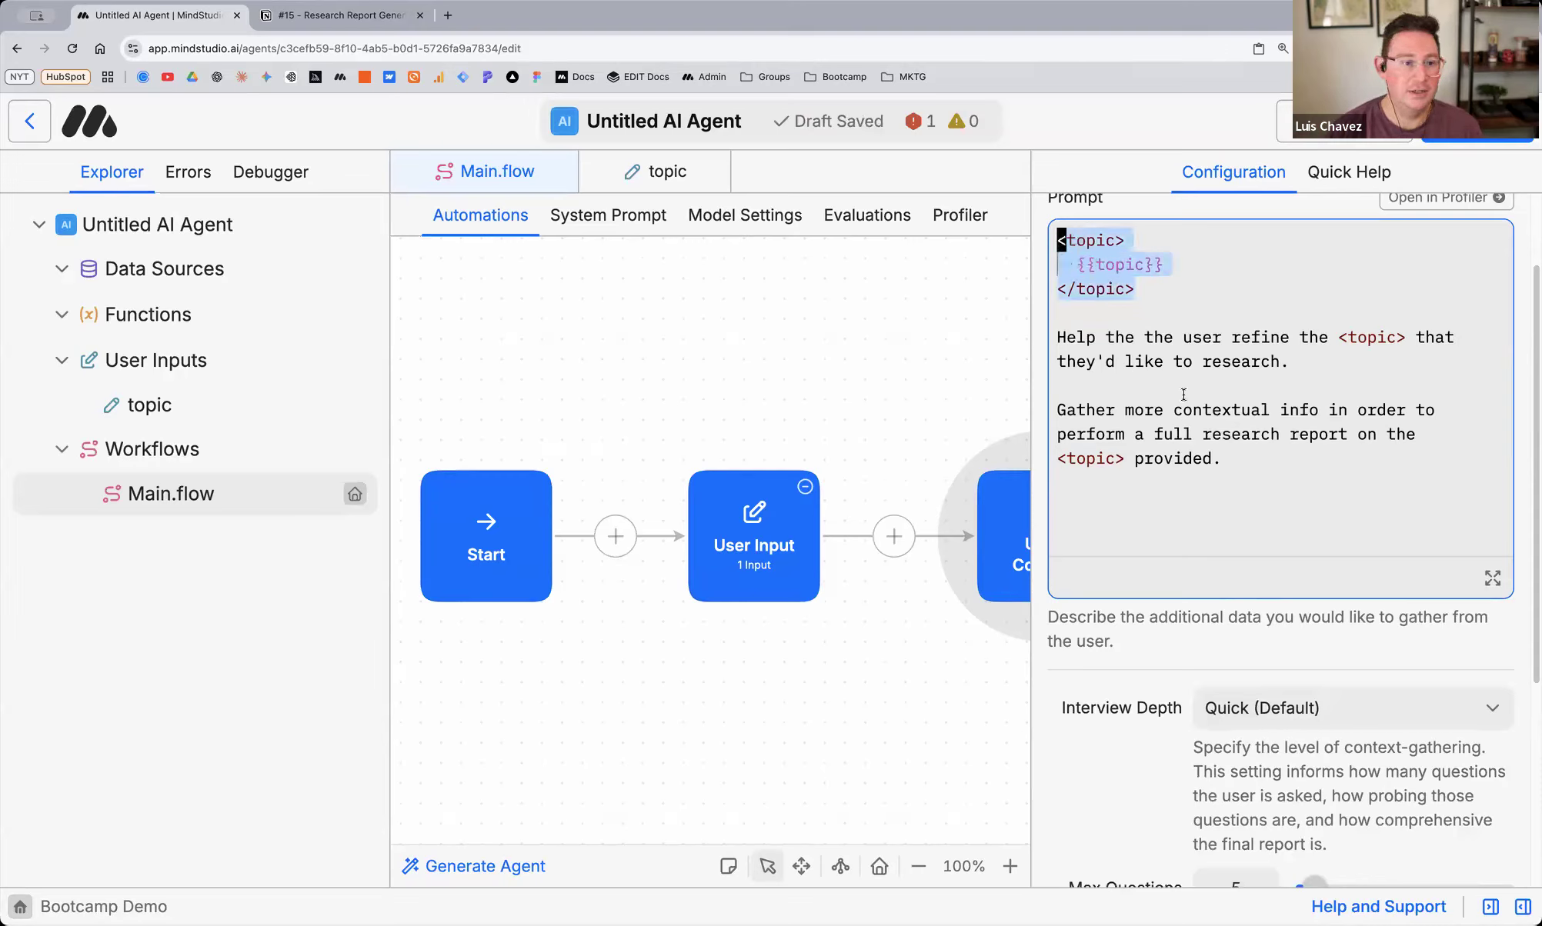
pyautogui.click(1288, 469)
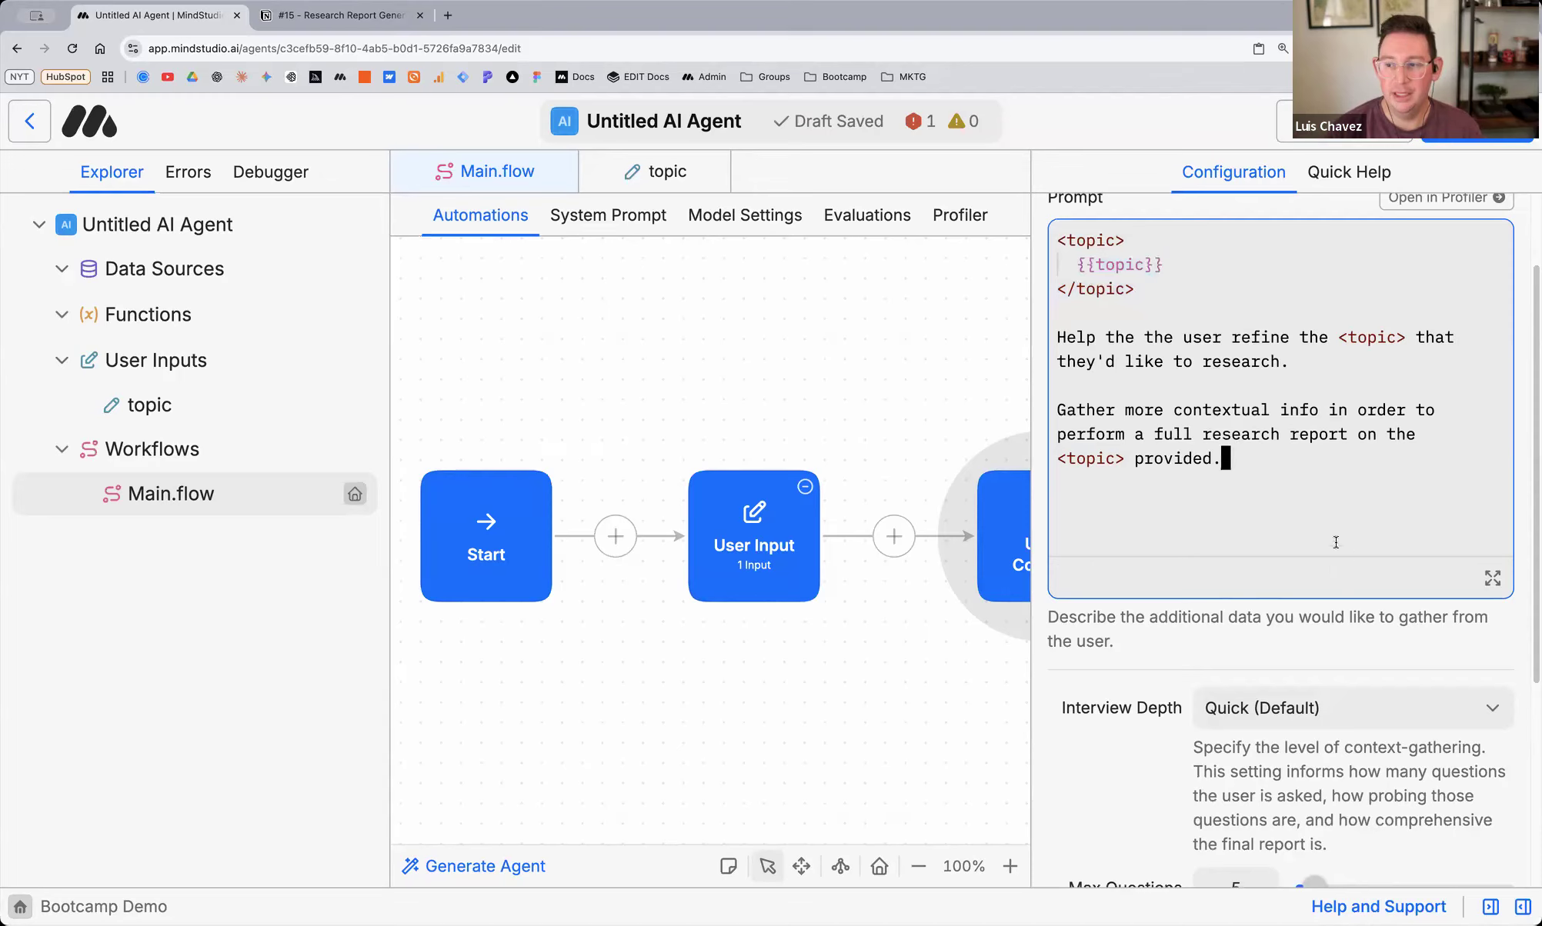
# Choose Quick (Default) as the User Context block's interview depth and set Max Questions to 7
pyautogui.scroll(-5, 1222, 676)
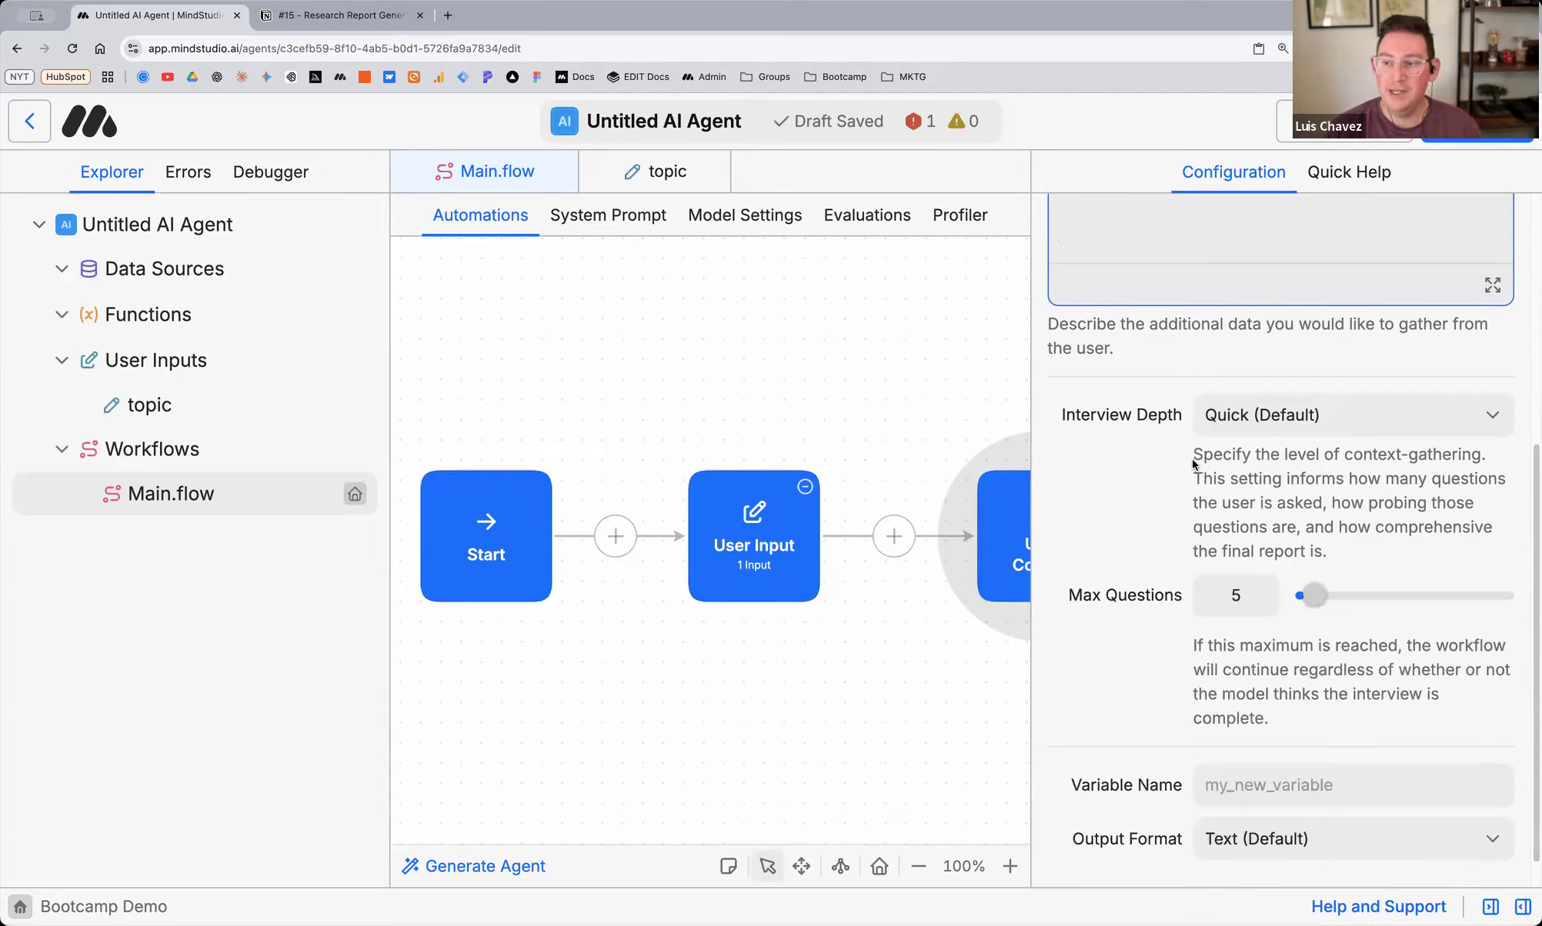
pyautogui.click(1205, 454)
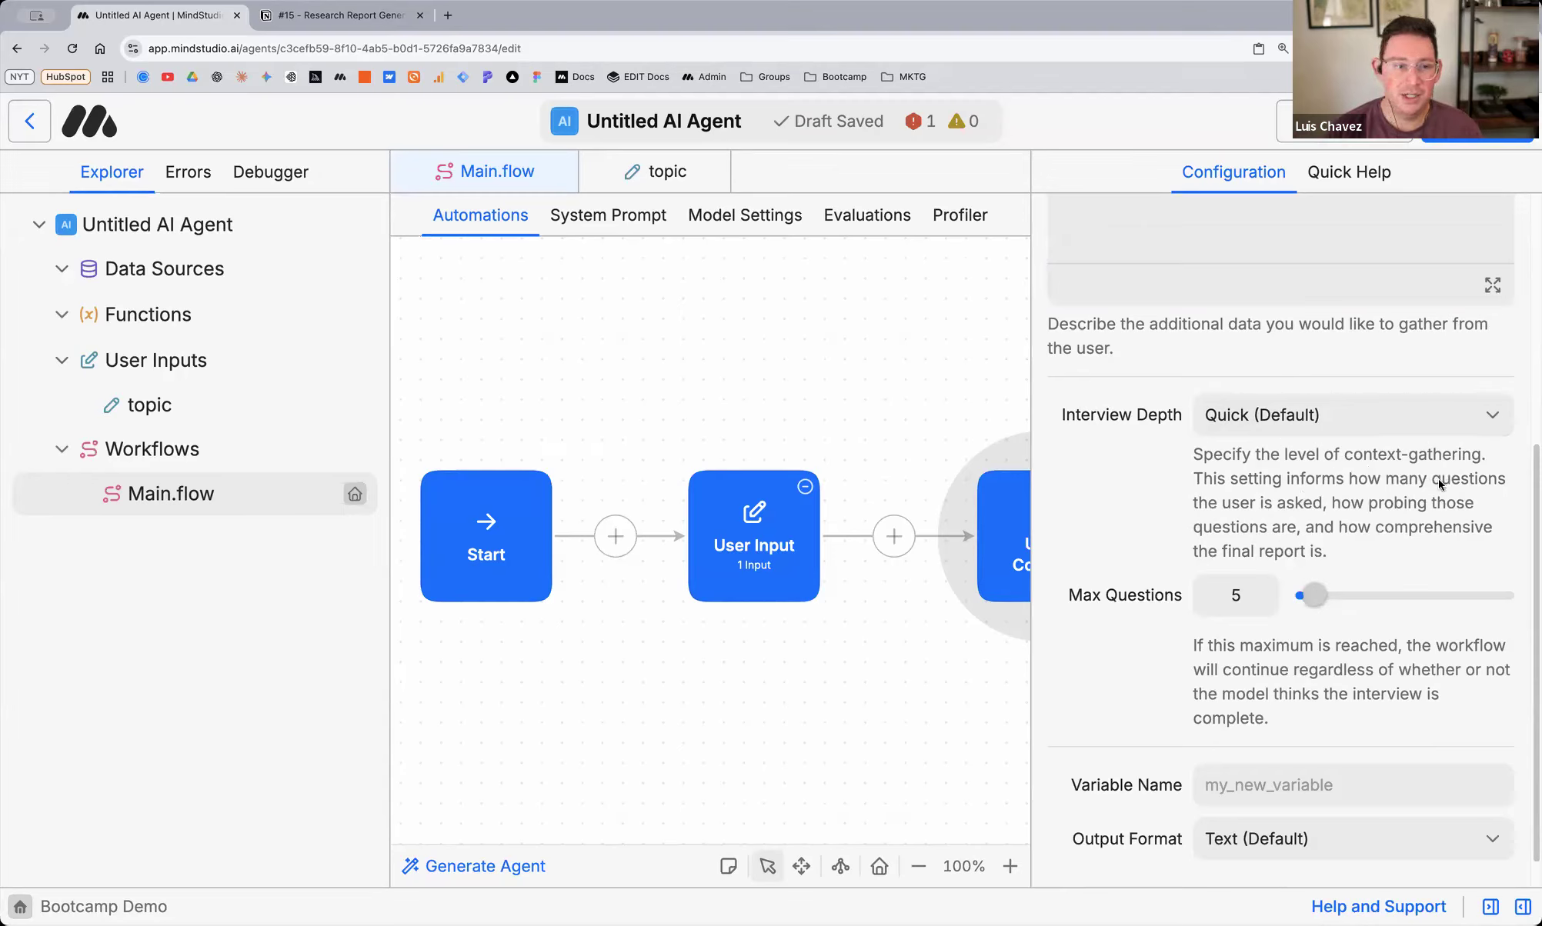
pyautogui.click(1435, 421)
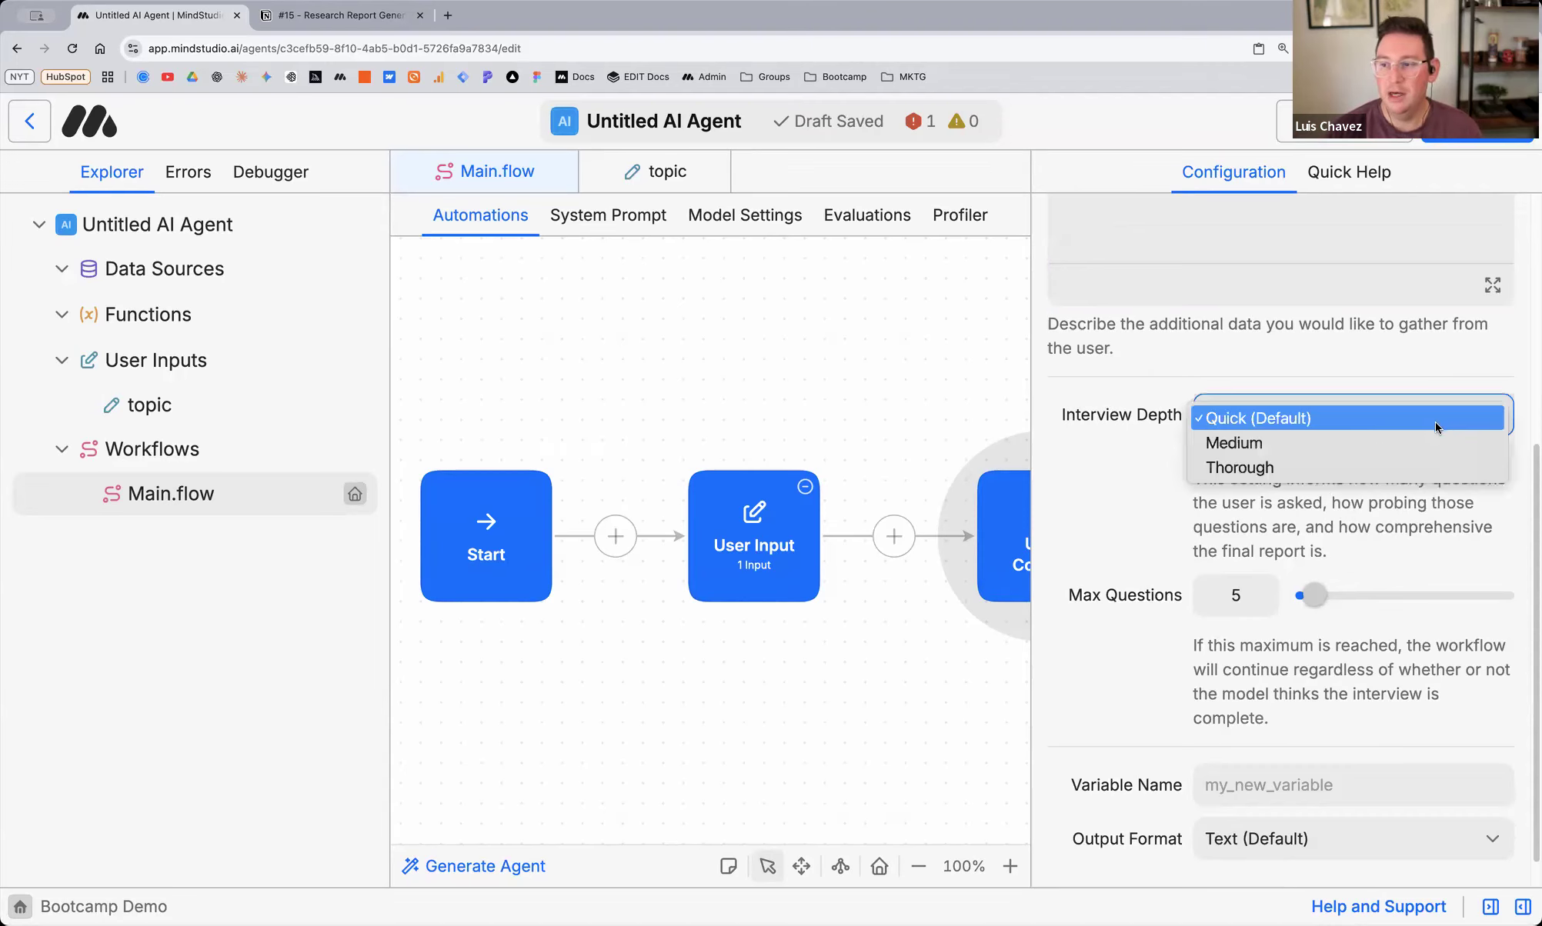
pyautogui.click(1356, 424)
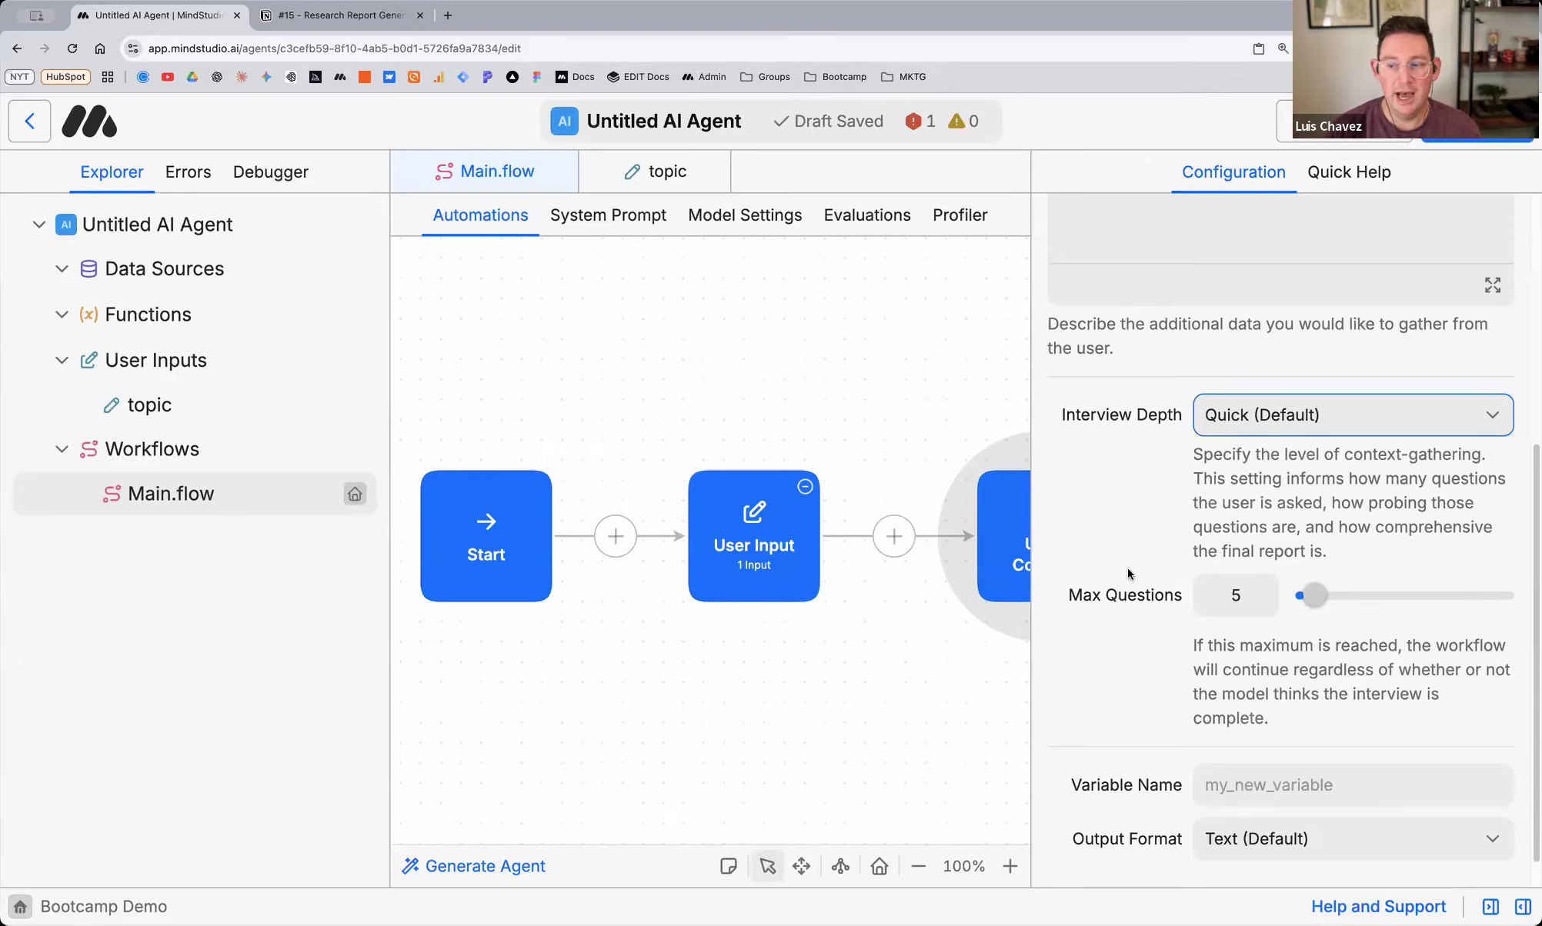
pyautogui.doubleClick(1236, 594)
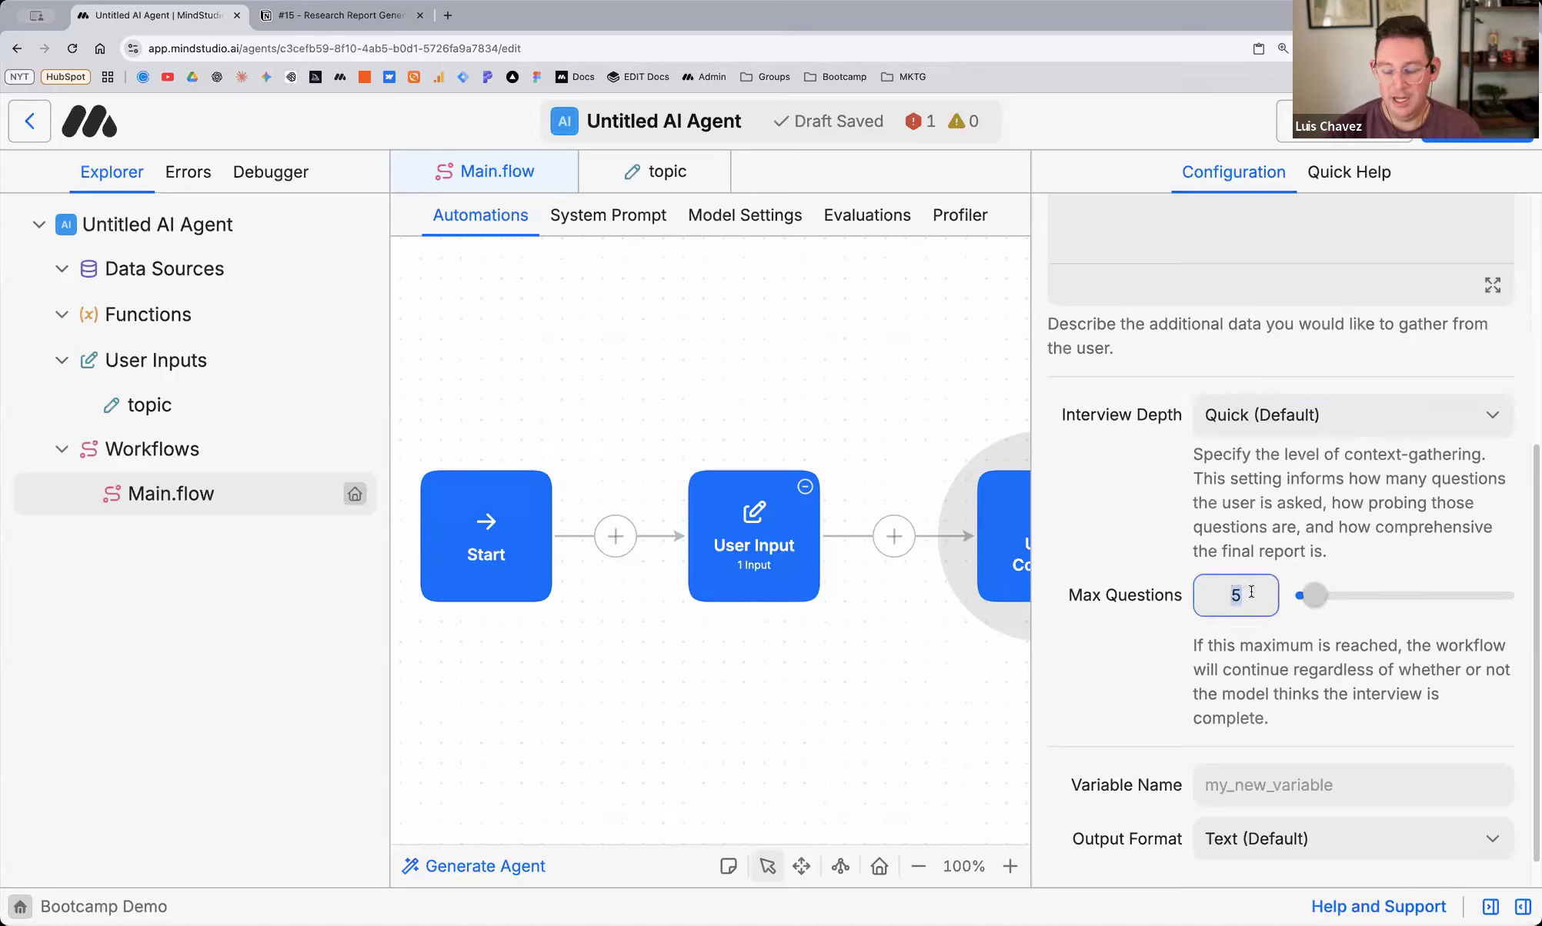
pyautogui.write('8')
pyautogui.moveTo(1320, 595); pyautogui.dragTo(1505, 599)
pyautogui.moveTo(1410, 601); pyautogui.dragTo(1308, 607)
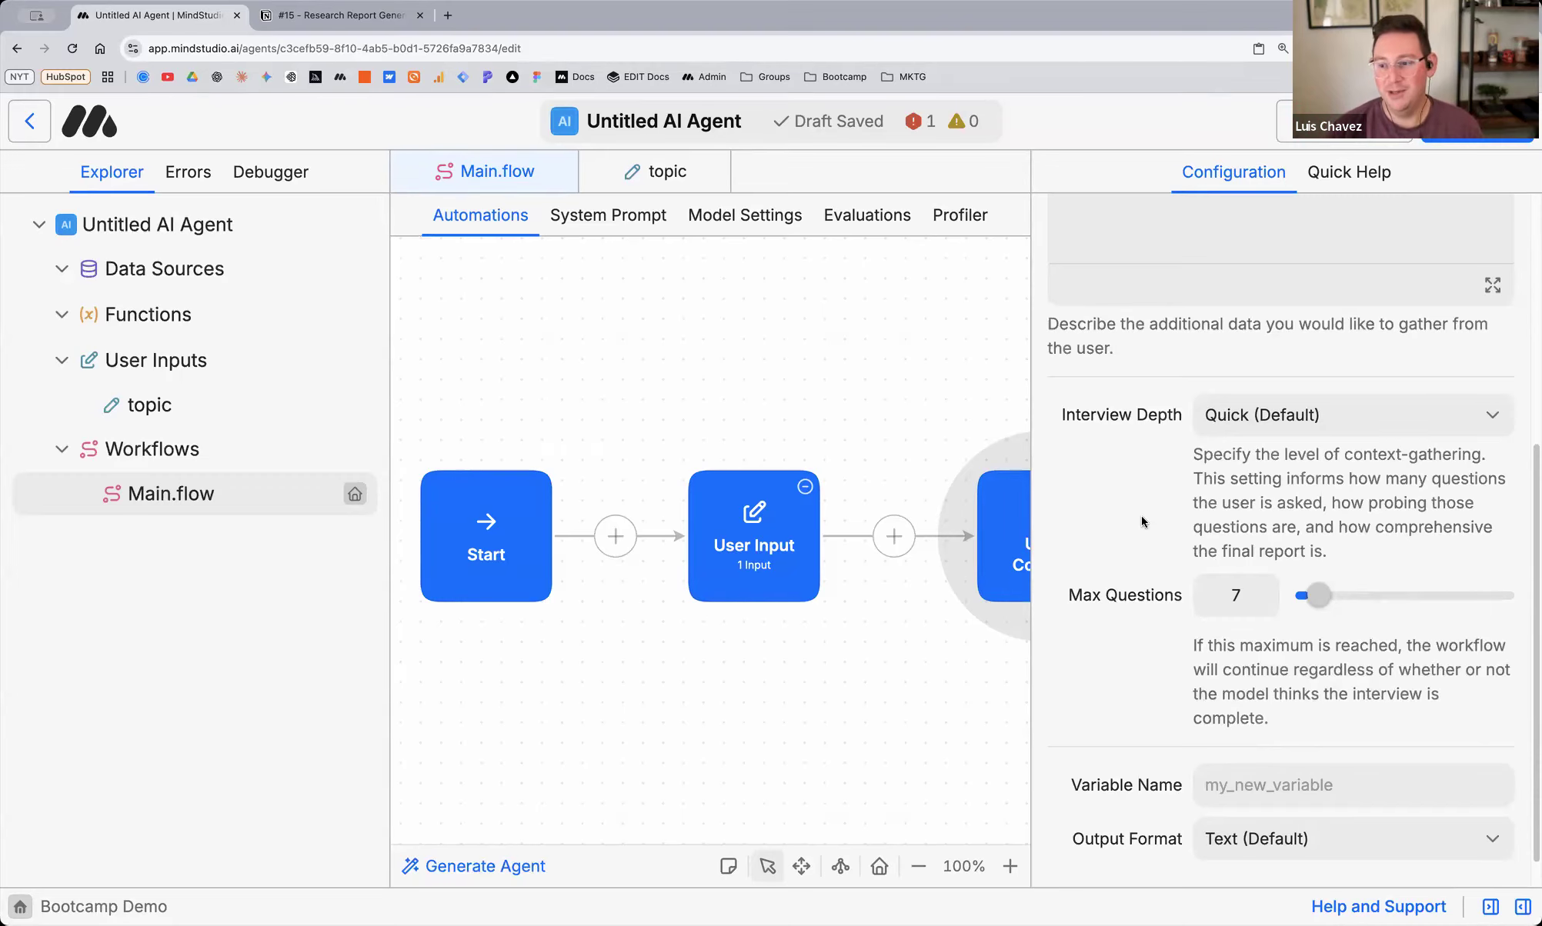
# Name the User Context block's output variable topicDetails
pyautogui.scroll(-1, 1143, 520)
pyautogui.scroll(1, 1141, 527)
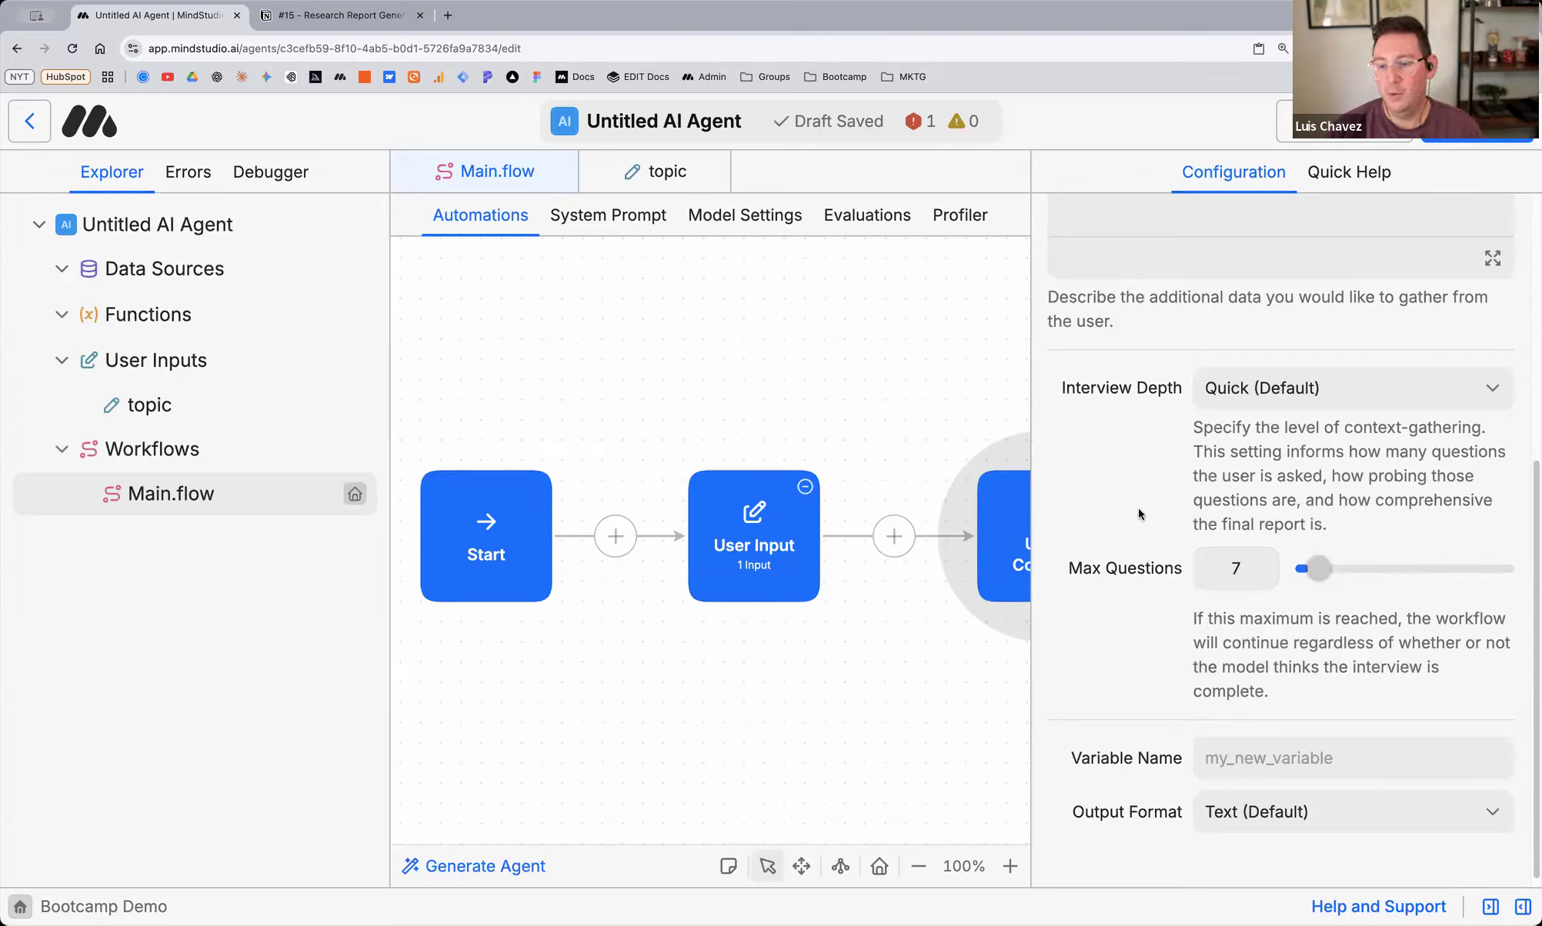
pyautogui.click(1286, 757)
pyautogui.write('topicDetails')
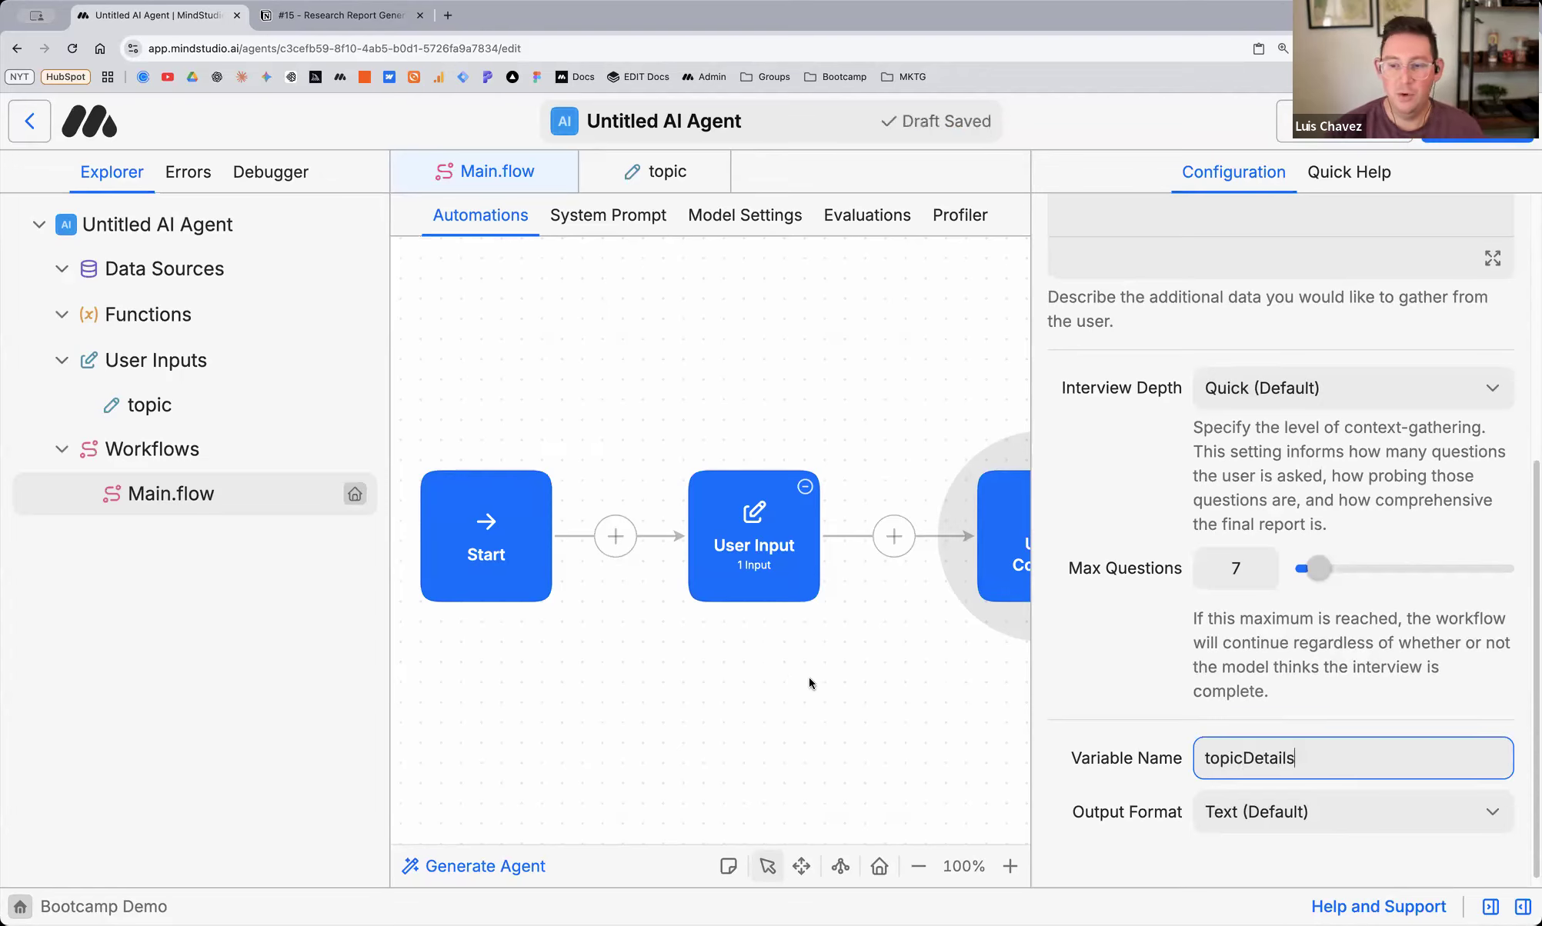
pyautogui.hscroll(5, 809, 677)
pyautogui.hscroll(-3, 651, 433)
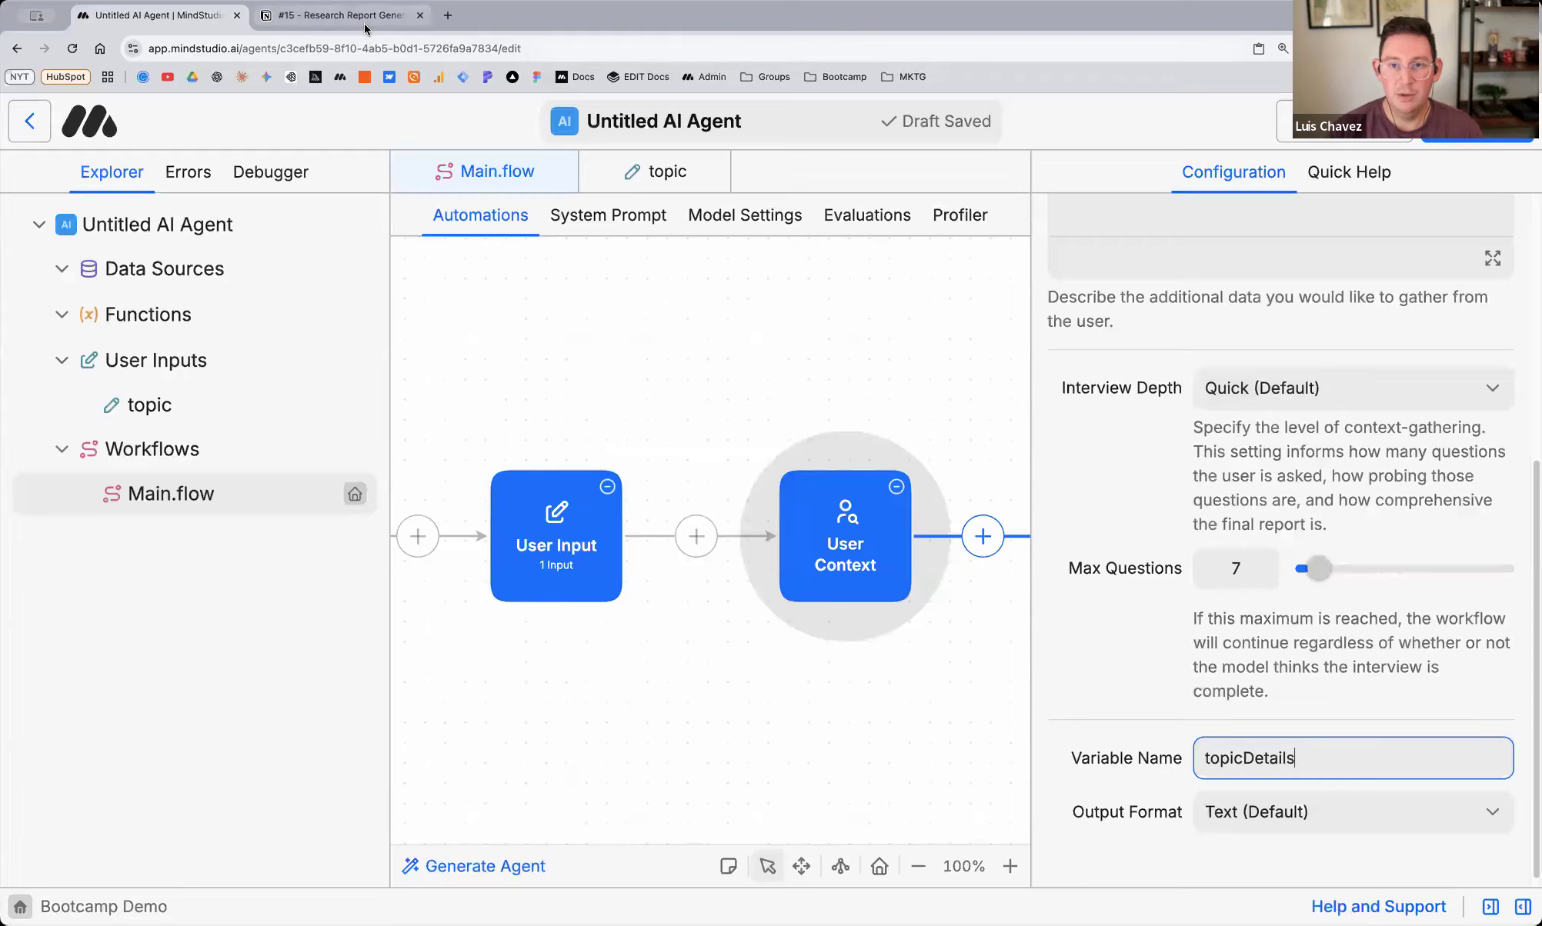
# Switch to the #15 - Research Report Generator page and read the Functionality requirements through the one on generating search queries
pyautogui.click(366, 29)
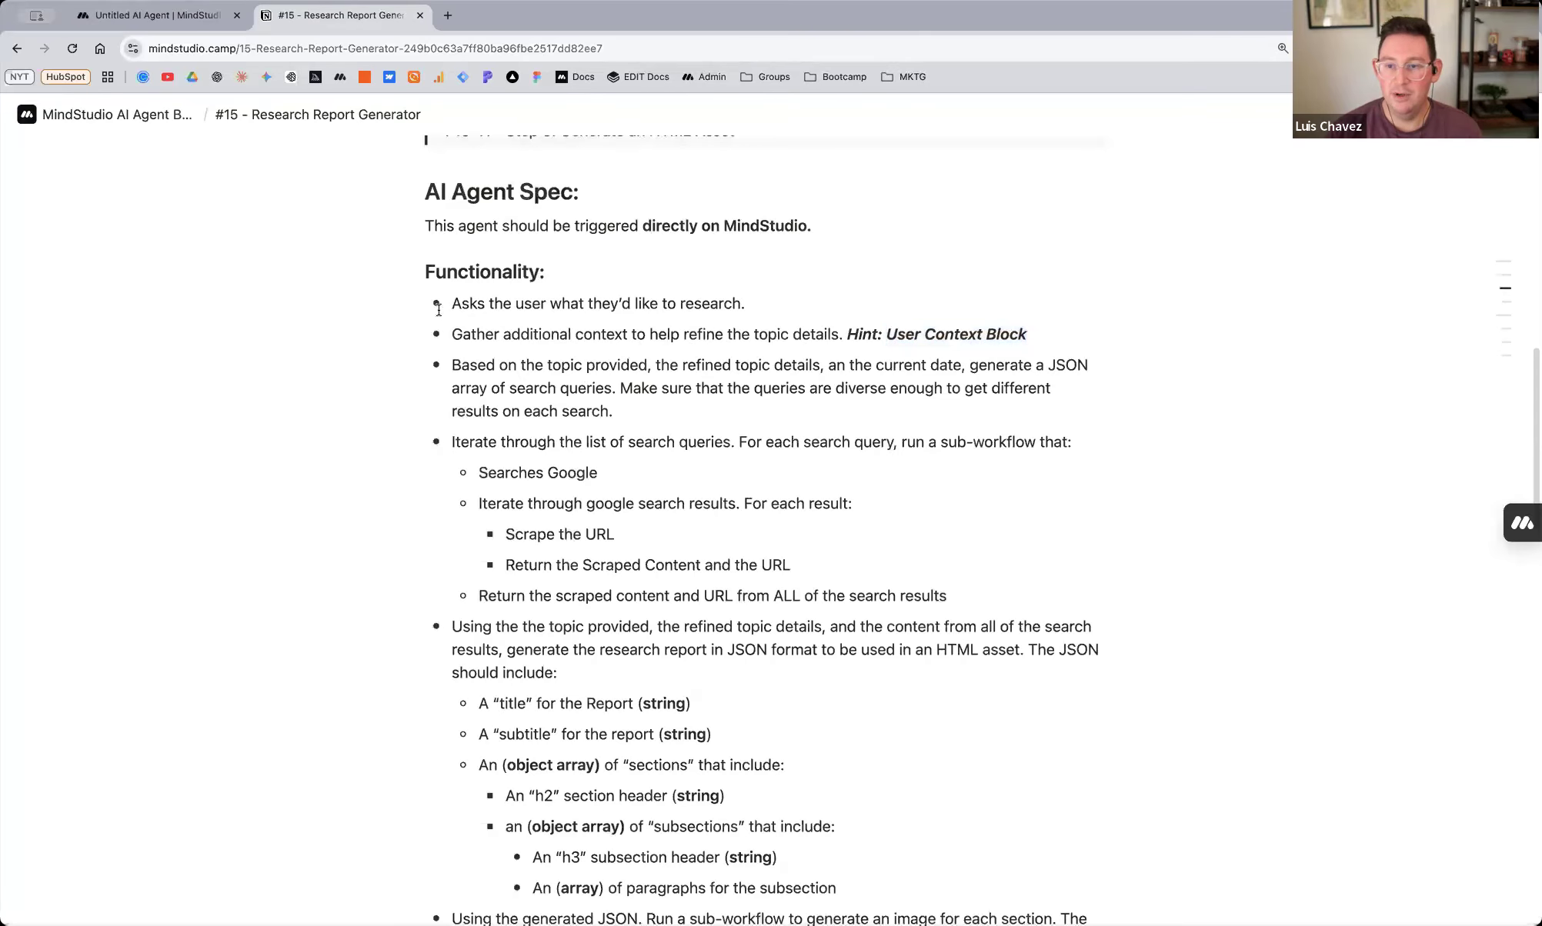
pyautogui.tripleClick(468, 304)
pyautogui.tripleClick(522, 346)
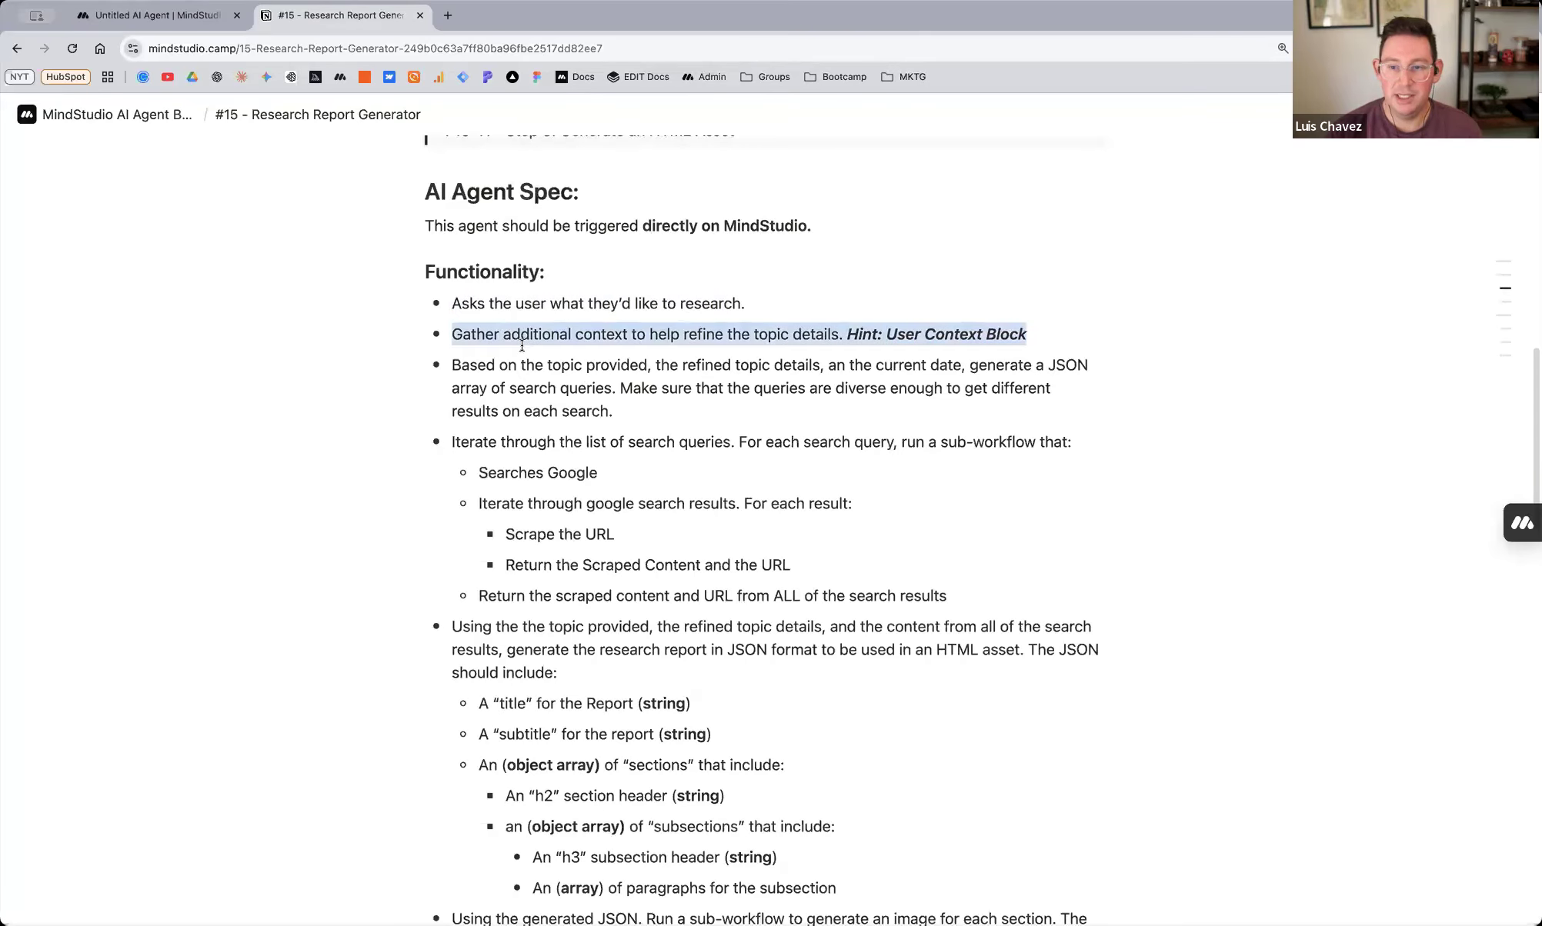
pyautogui.click(462, 373)
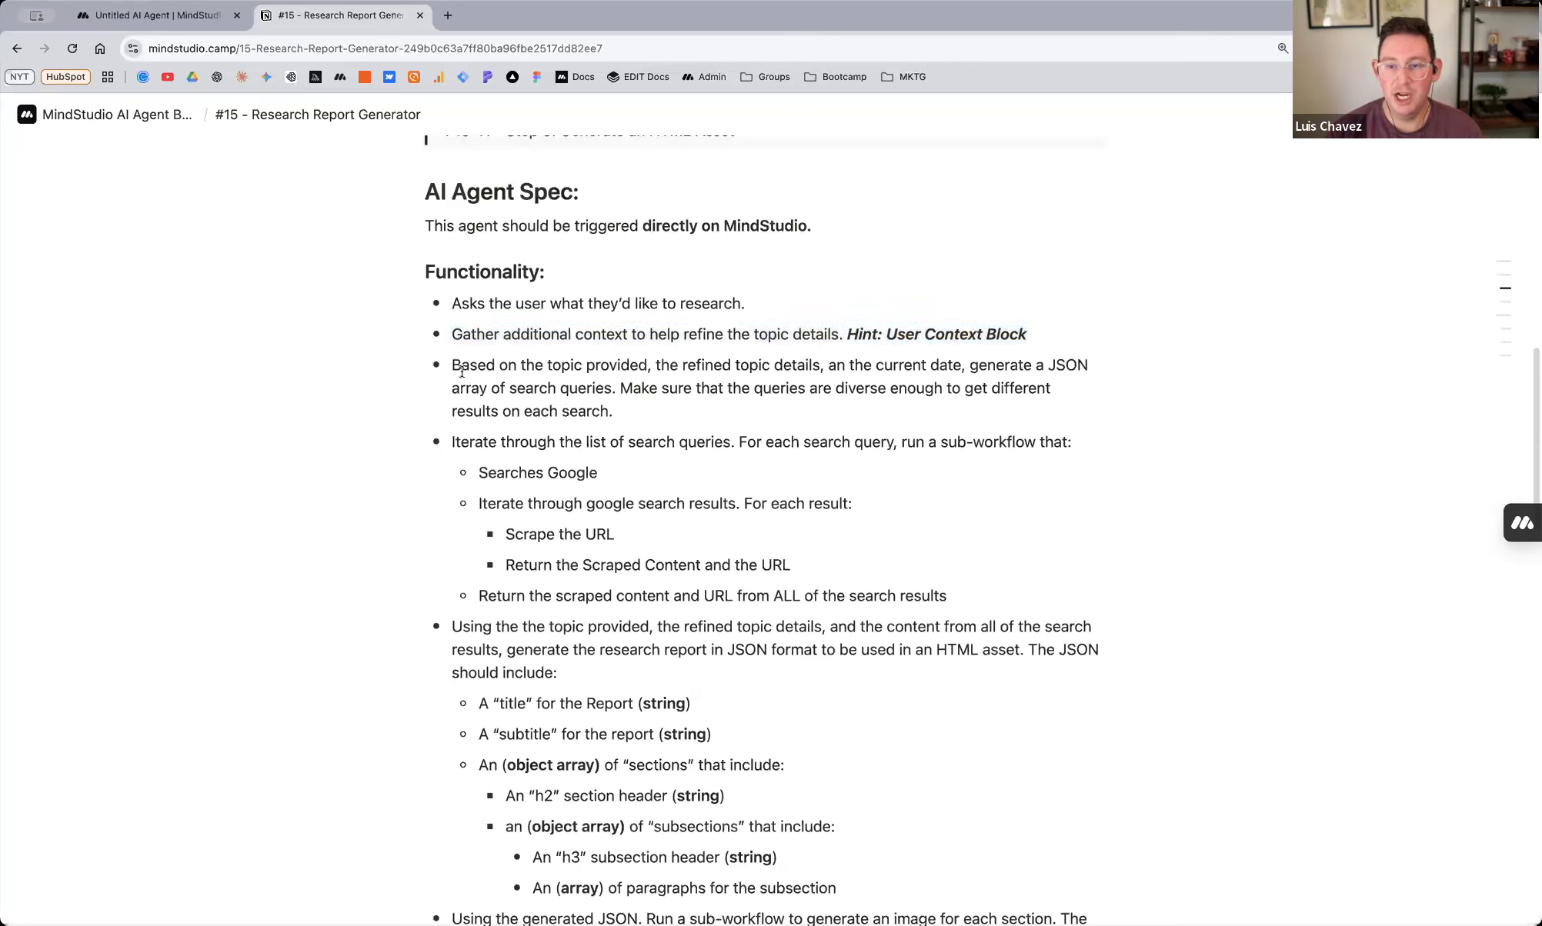
pyautogui.tripleClick(576, 402)
pyautogui.moveTo(453, 366); pyautogui.dragTo(820, 366)
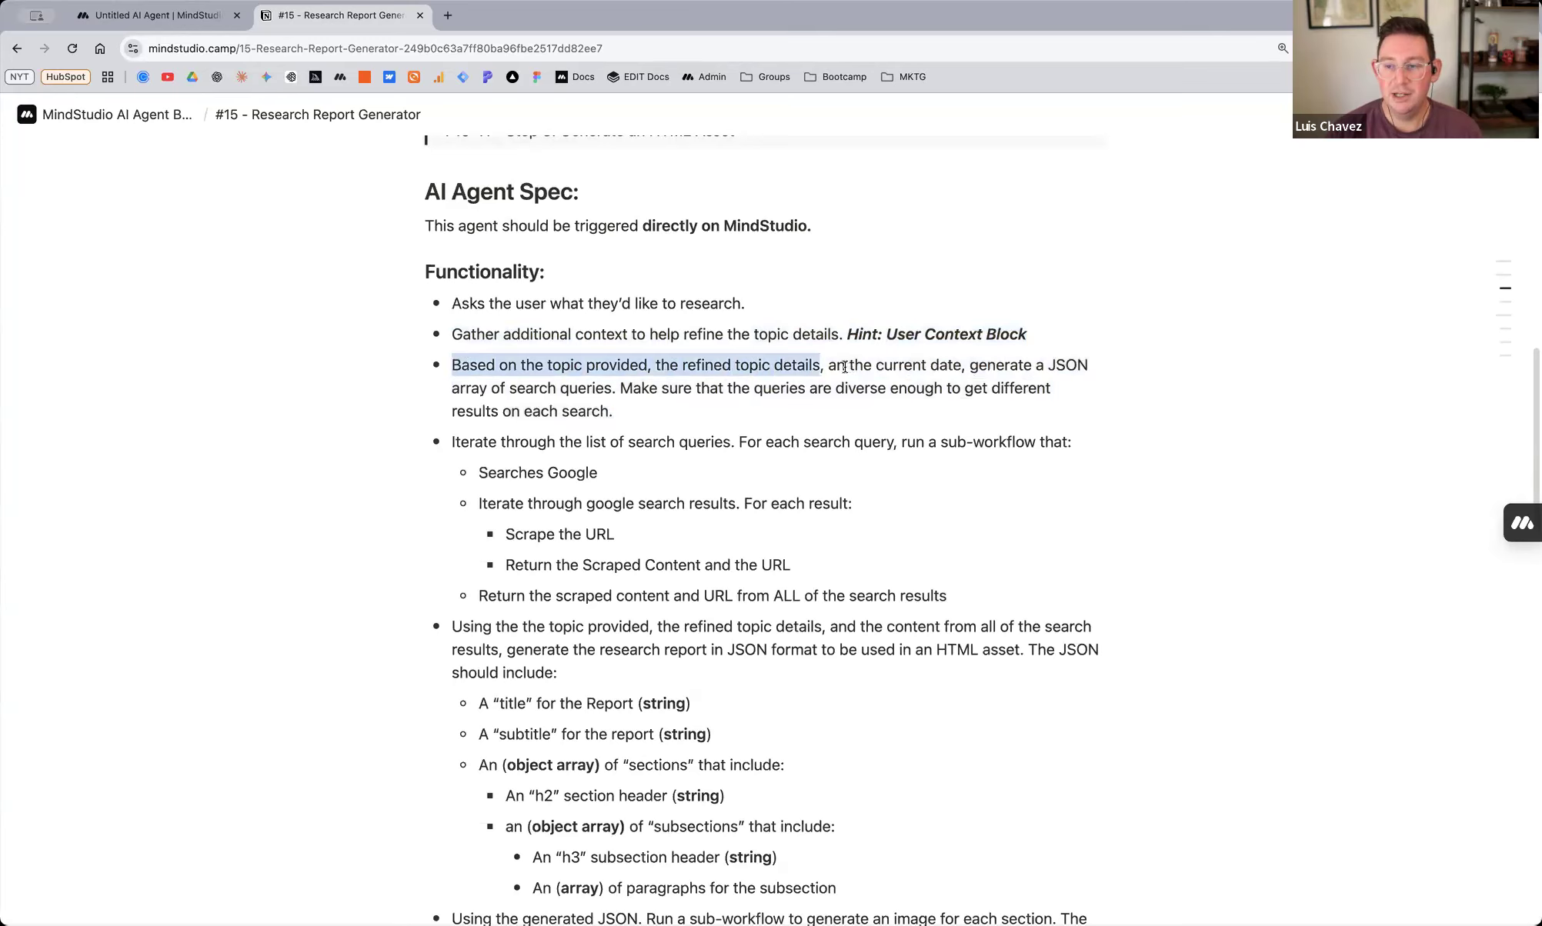
pyautogui.moveTo(960, 365); pyautogui.dragTo(836, 364)
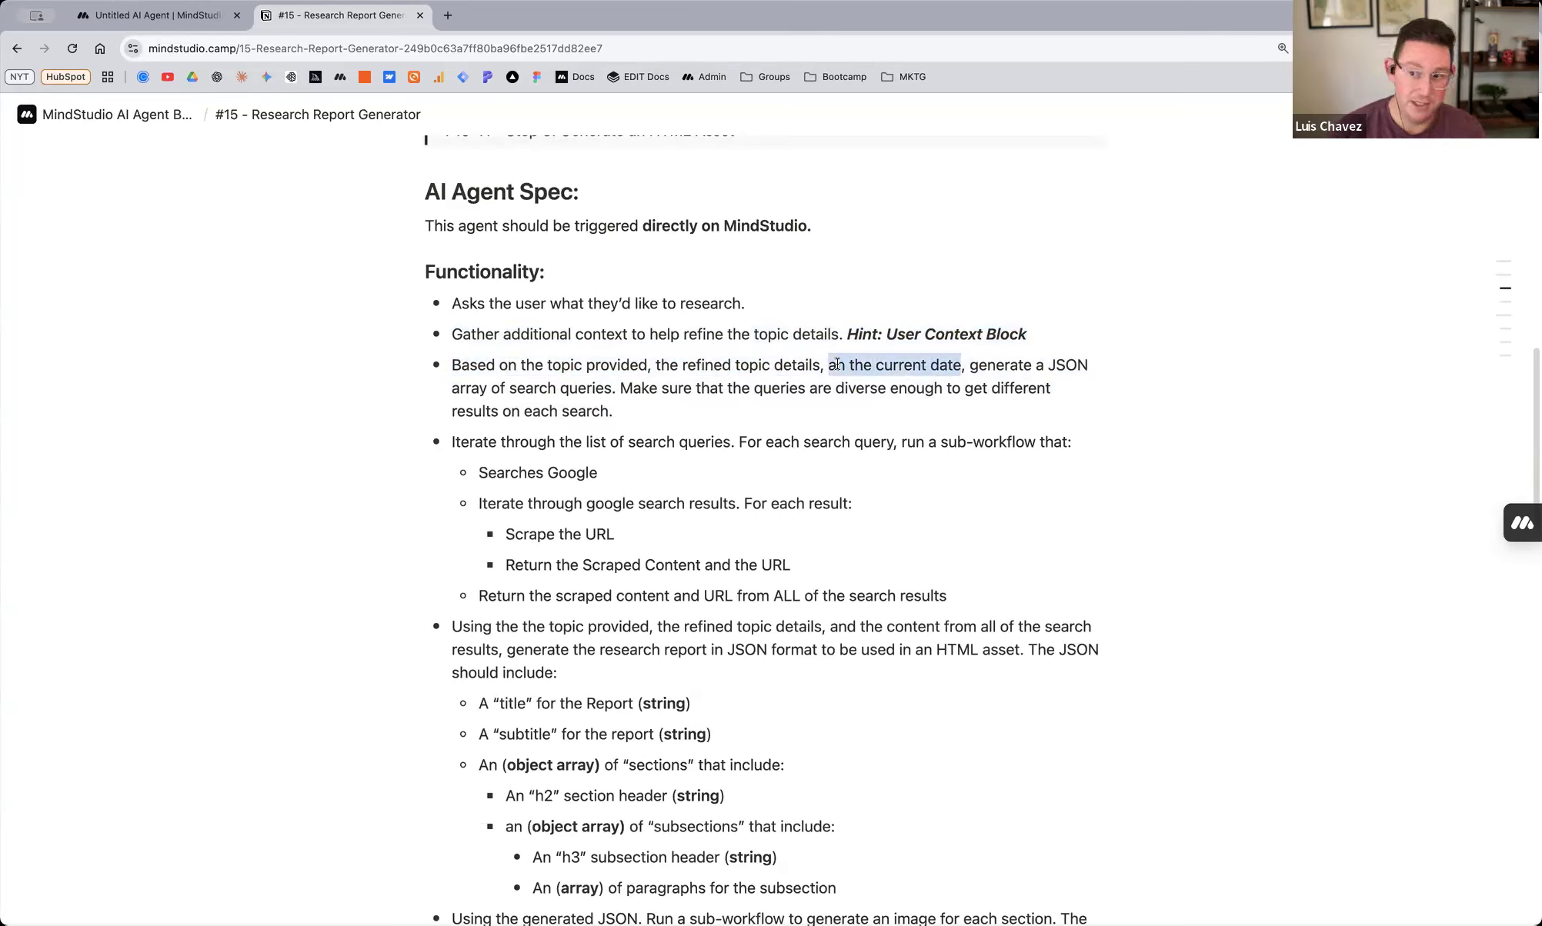
pyautogui.doubleClick(1007, 367)
pyautogui.moveTo(1008, 368); pyautogui.dragTo(647, 406)
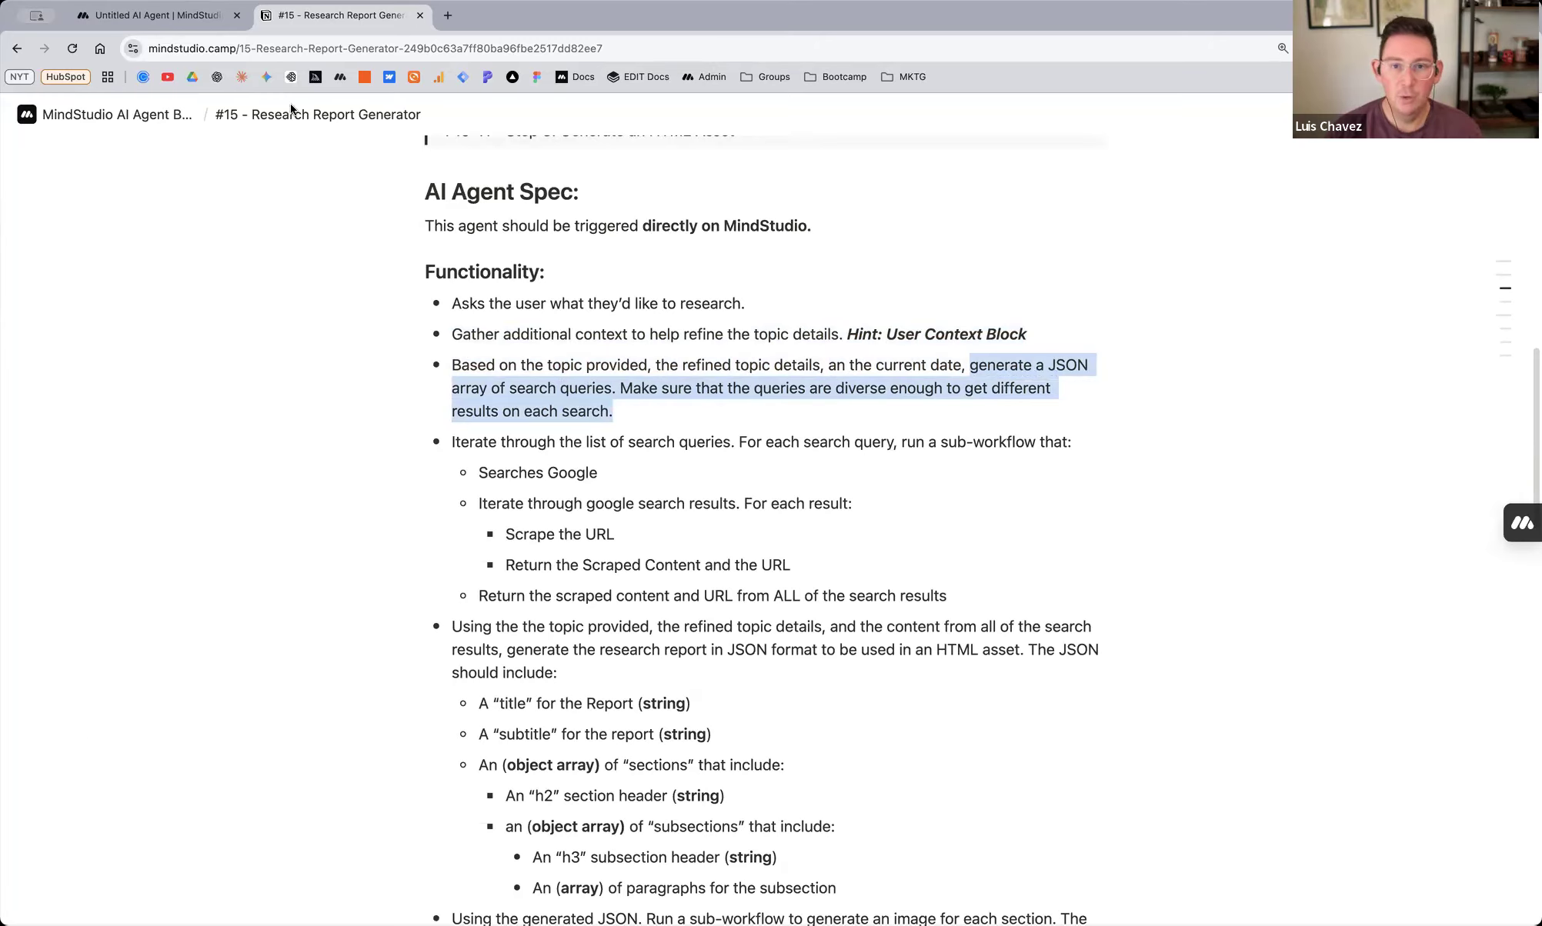
# Return to the agent in MindStudio and add a Generate Text block between User Context and End
pyautogui.click(194, 14)
pyautogui.hscroll(6, 746, 612)
pyautogui.moveTo(677, 534); pyautogui.dragTo(915, 522)
pyautogui.click(613, 533)
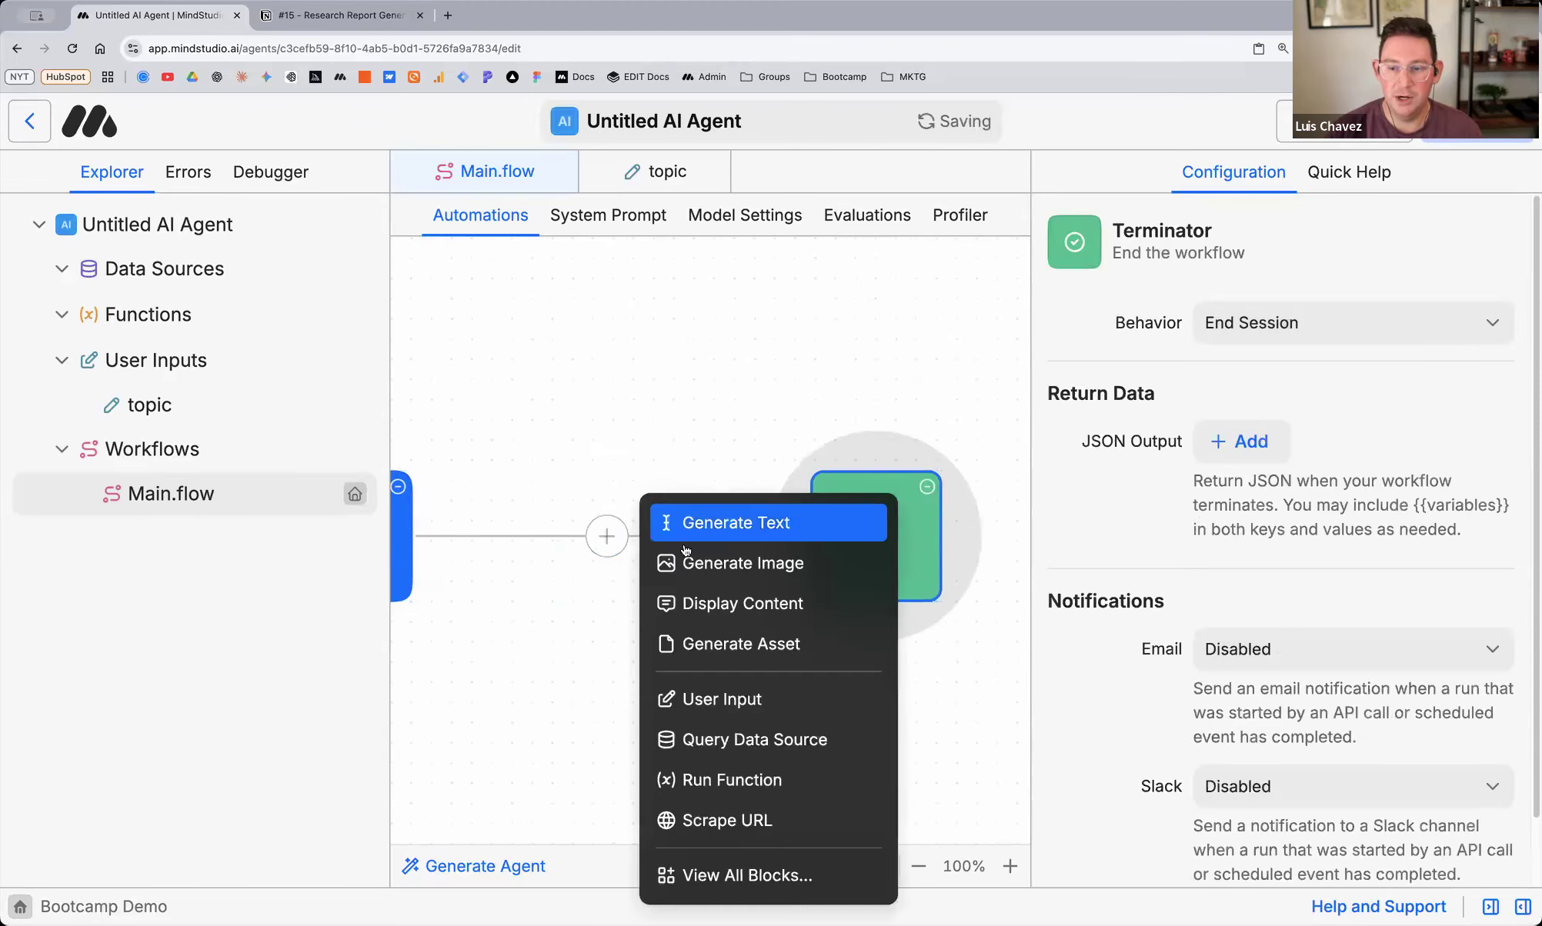
pyautogui.click(686, 520)
pyautogui.hscroll(2, 581, 438)
pyautogui.hscroll(-4, 588, 439)
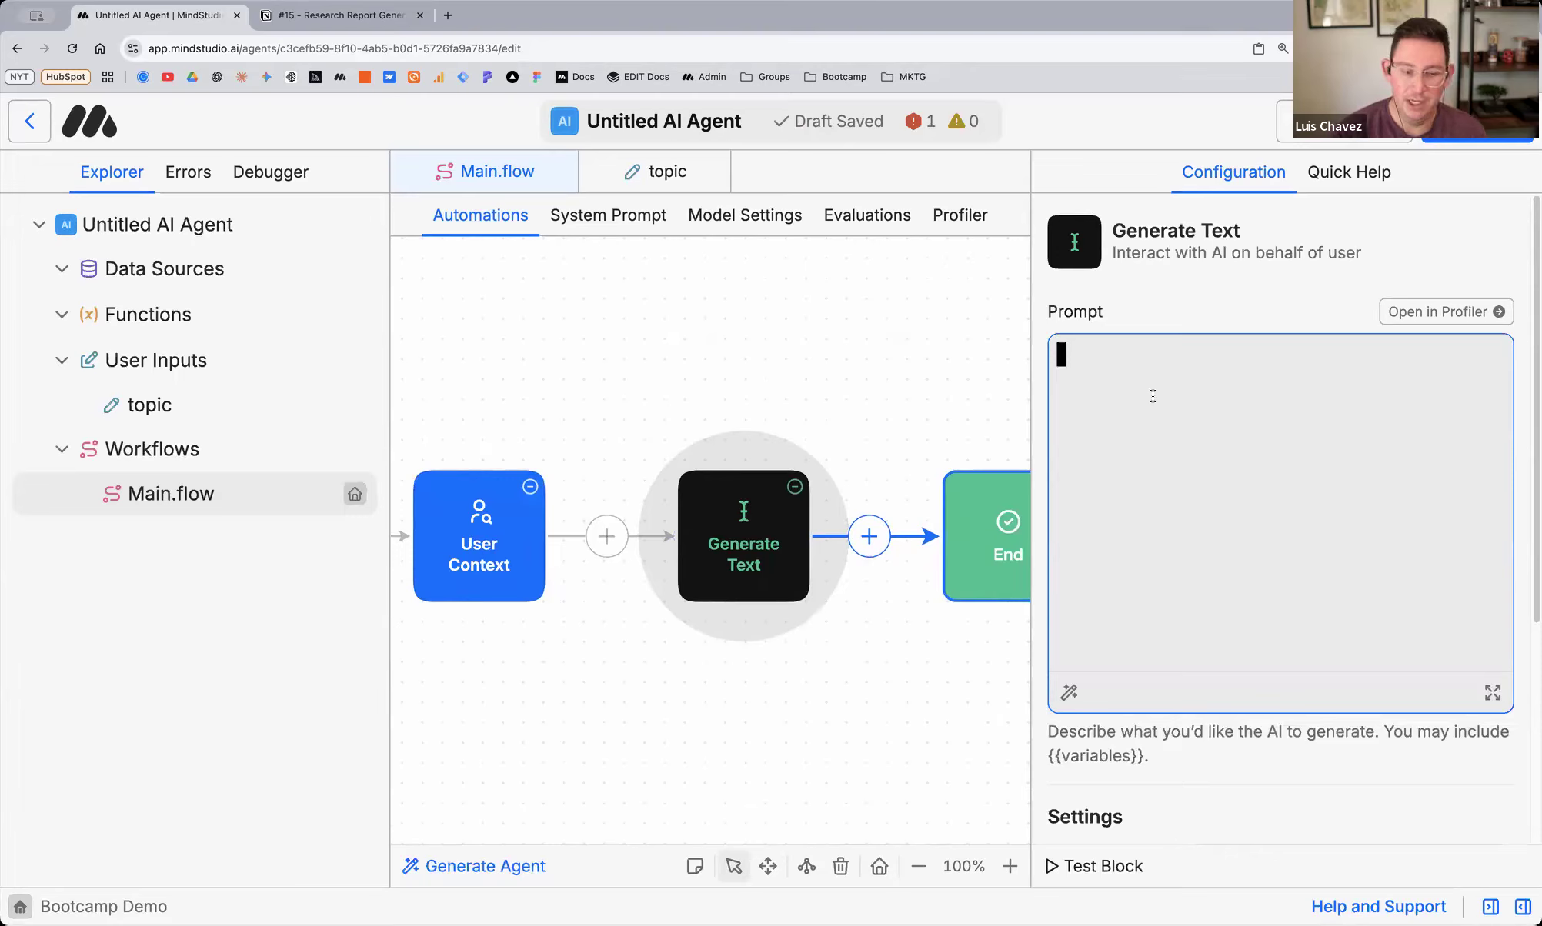
# Begin the Generate Text prompt with an opening <userResearchRequirements> tag on its own line
pyautogui.write('<')
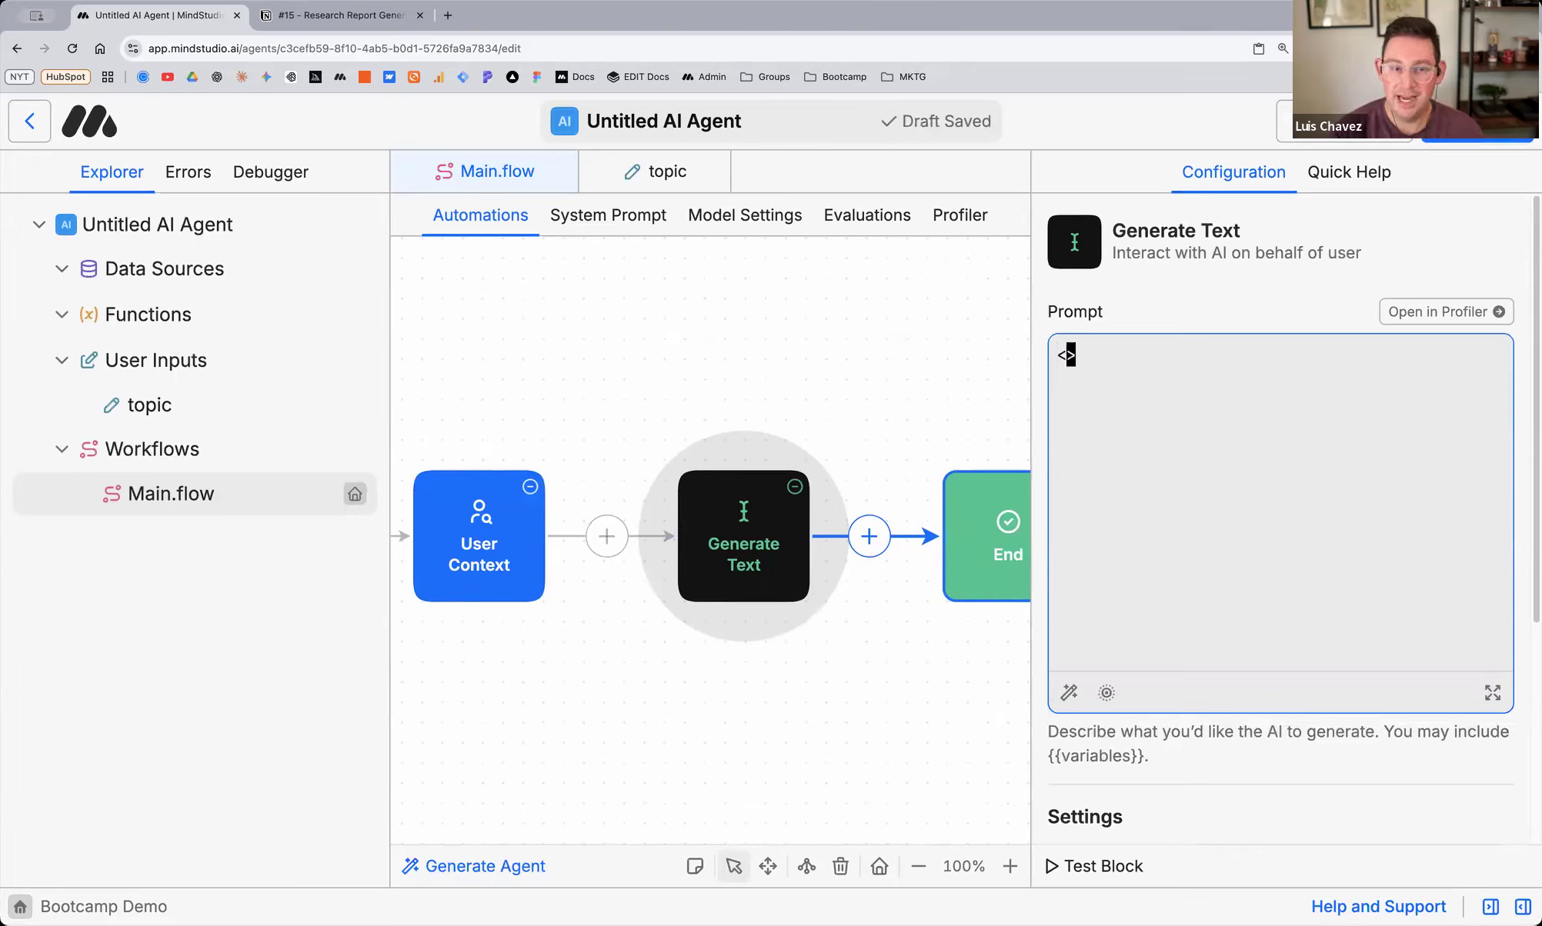
pyautogui.write('u')
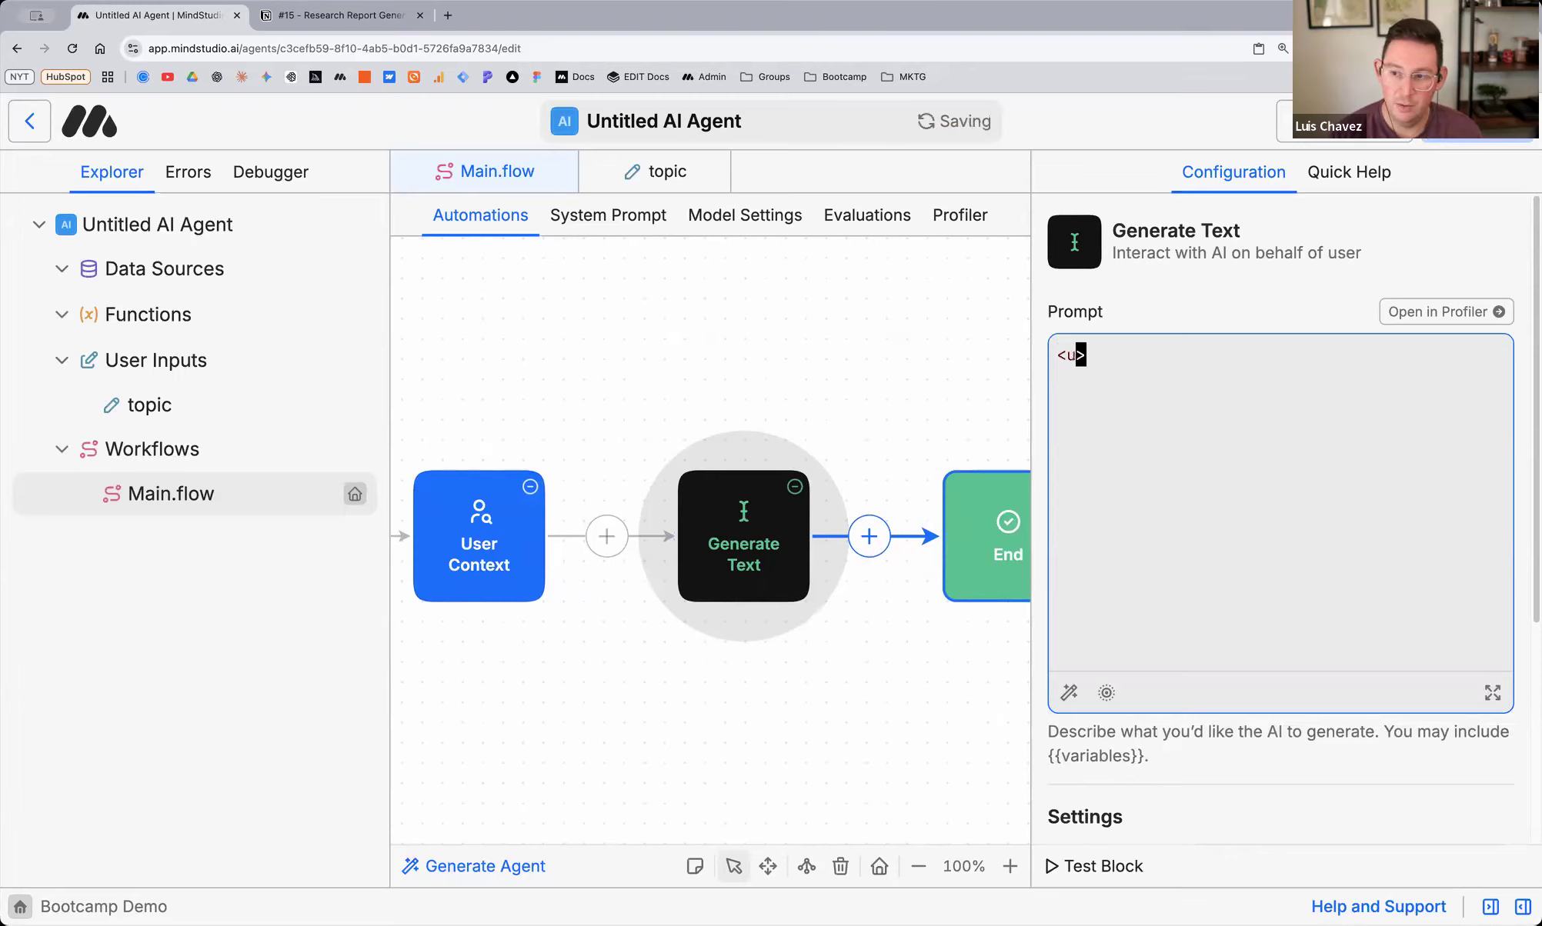
pyautogui.write('ser')
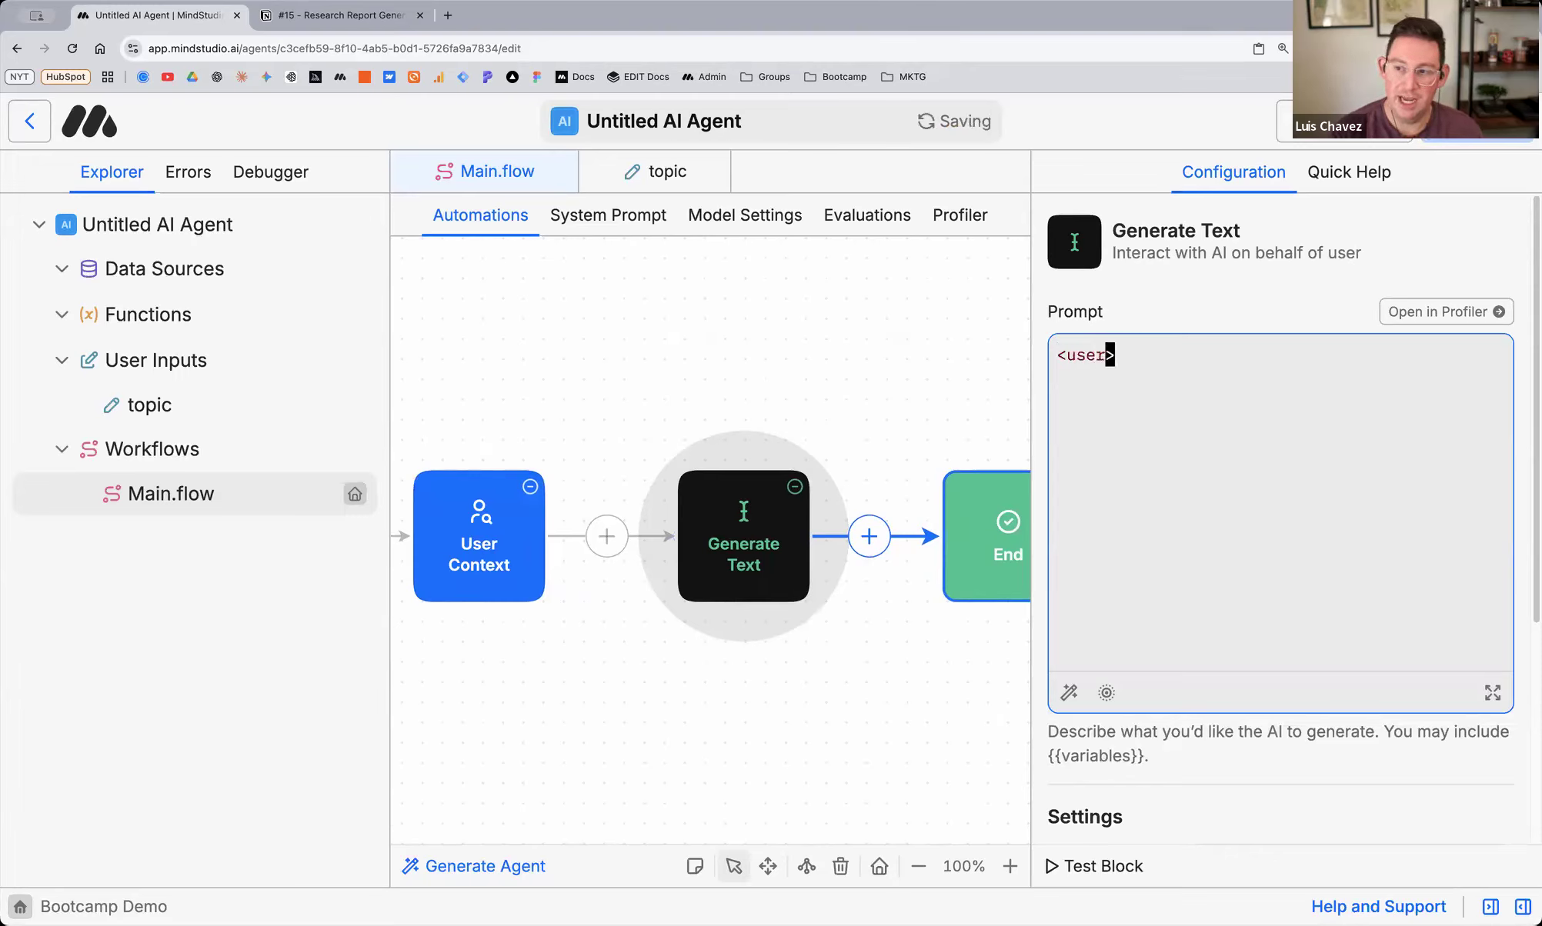
pyautogui.press('BackSpace')
pyautogui.press('BackSpace')
pyautogui.press('BackSpace')
pyautogui.press('BackSpace')
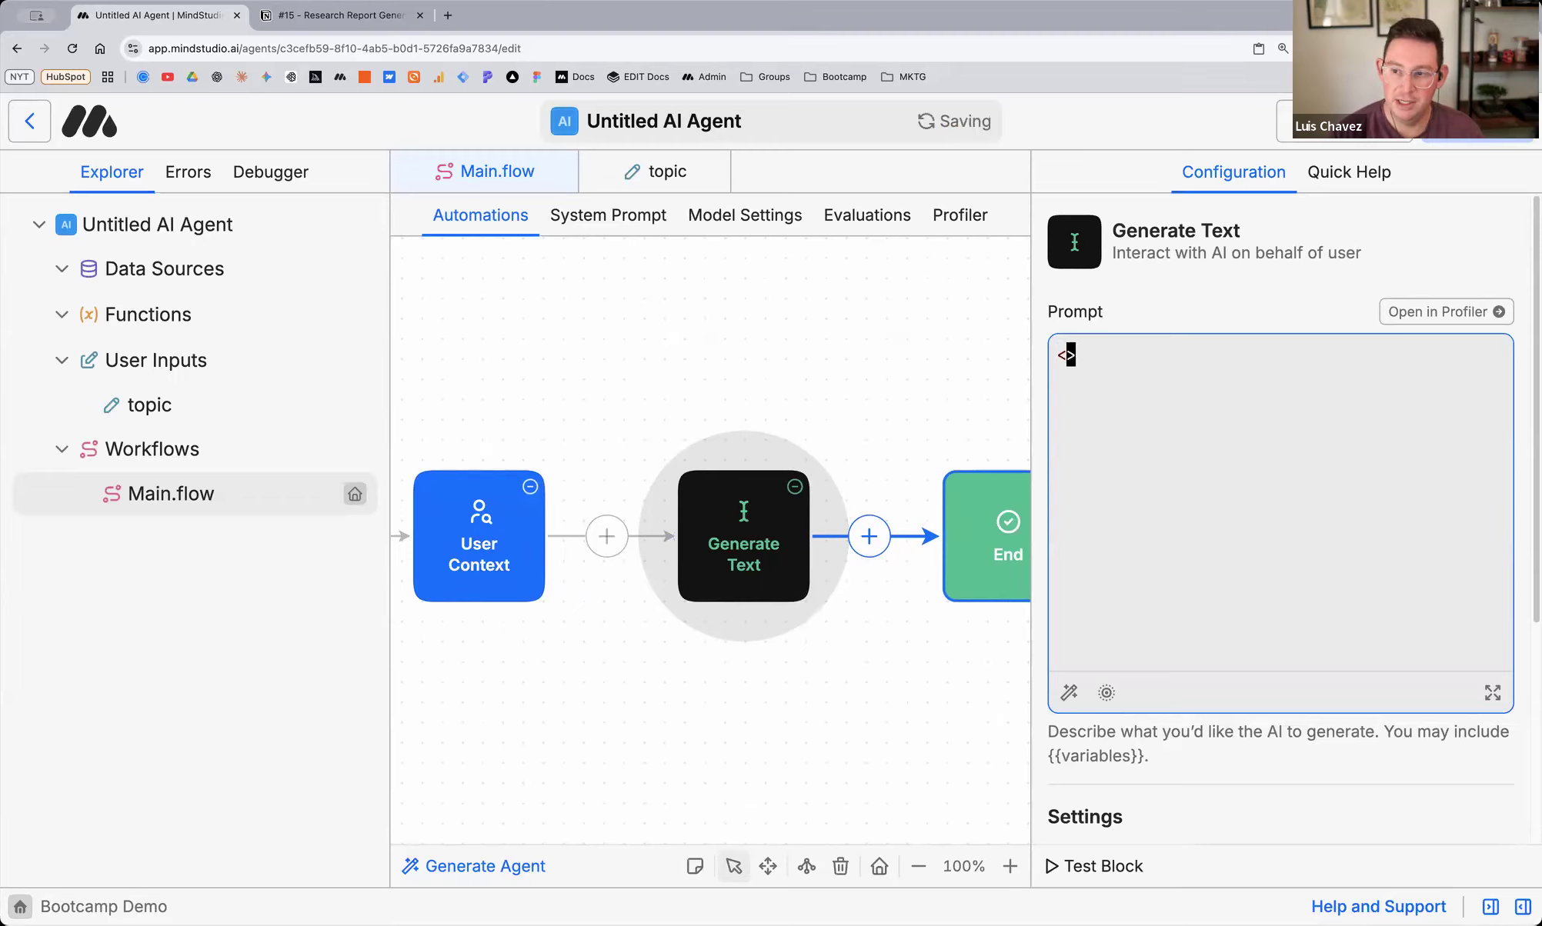
pyautogui.write('user')
pyautogui.write('Research')
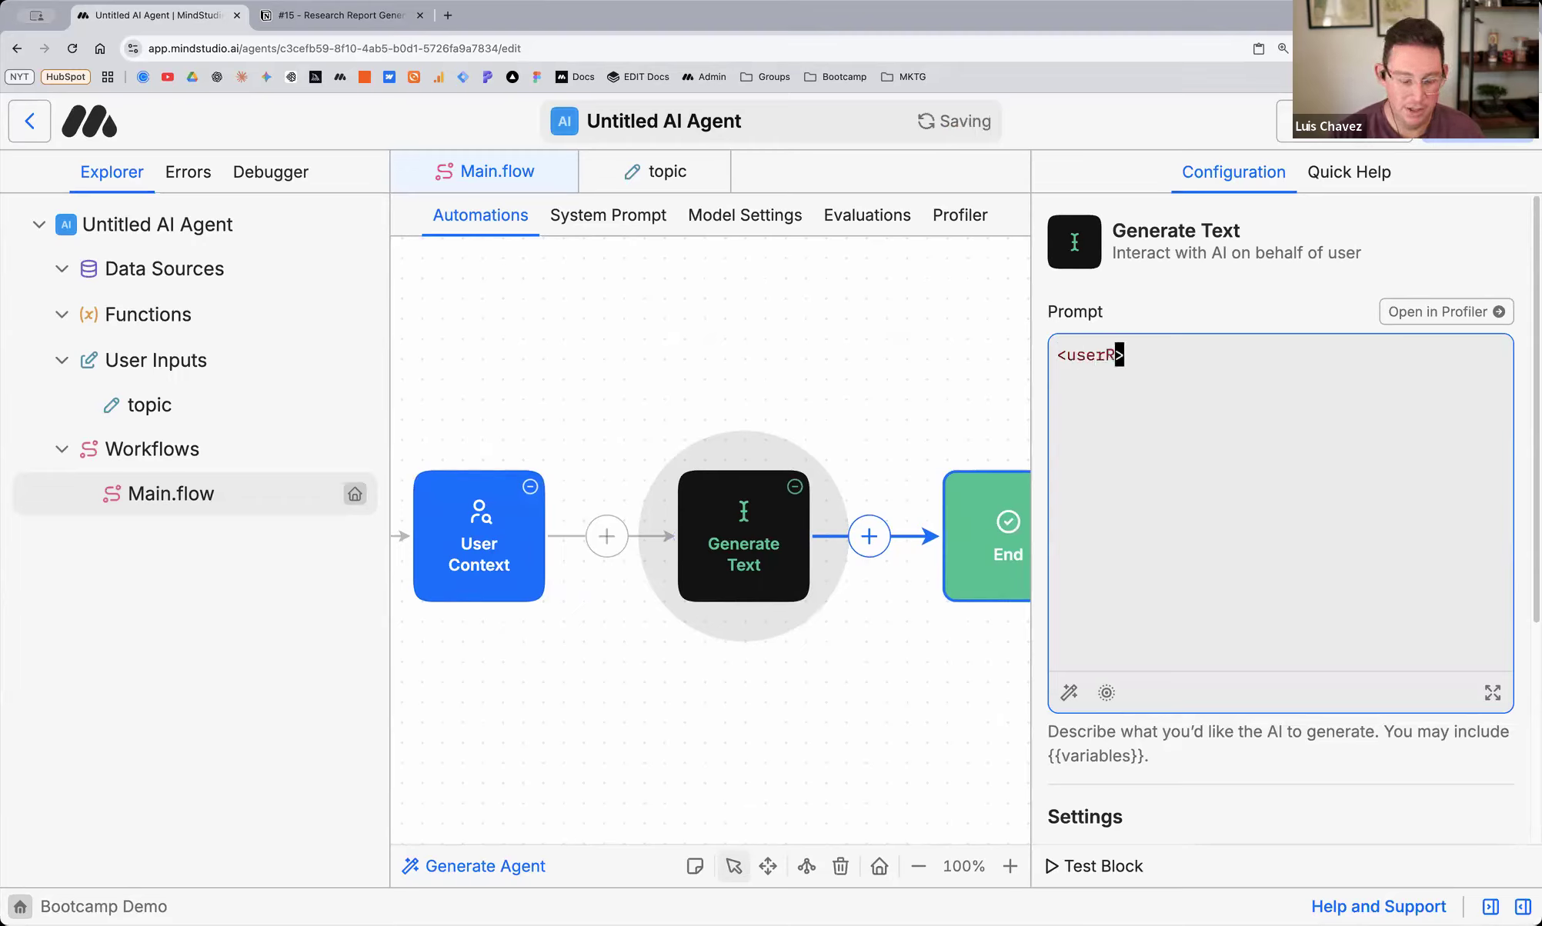
pyautogui.write('Requirem')
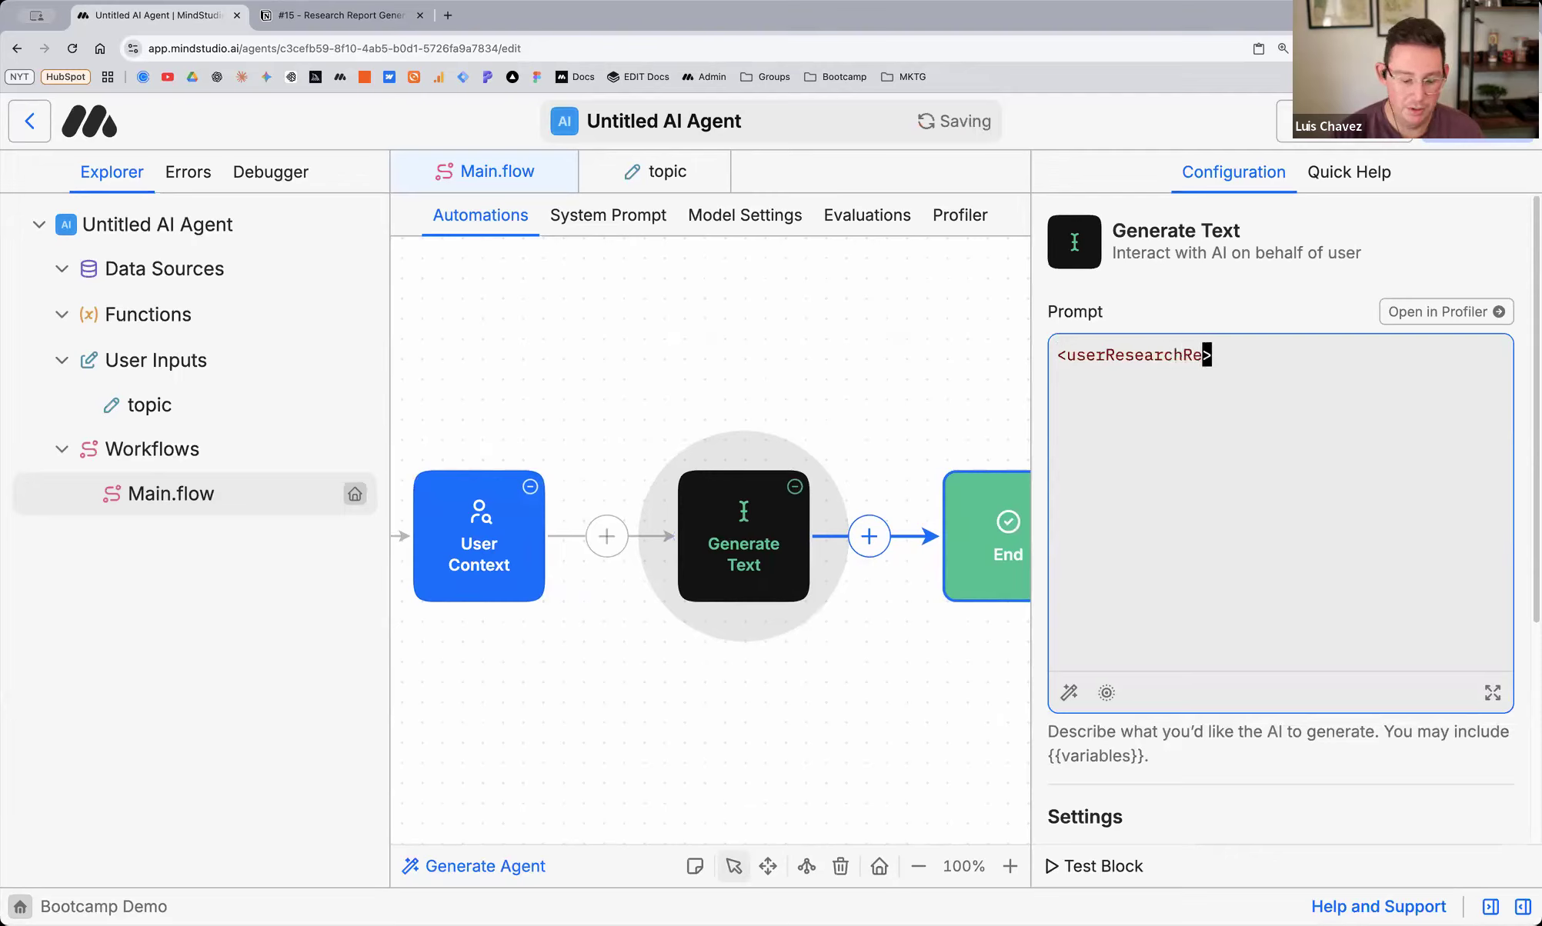
pyautogui.write('ents')
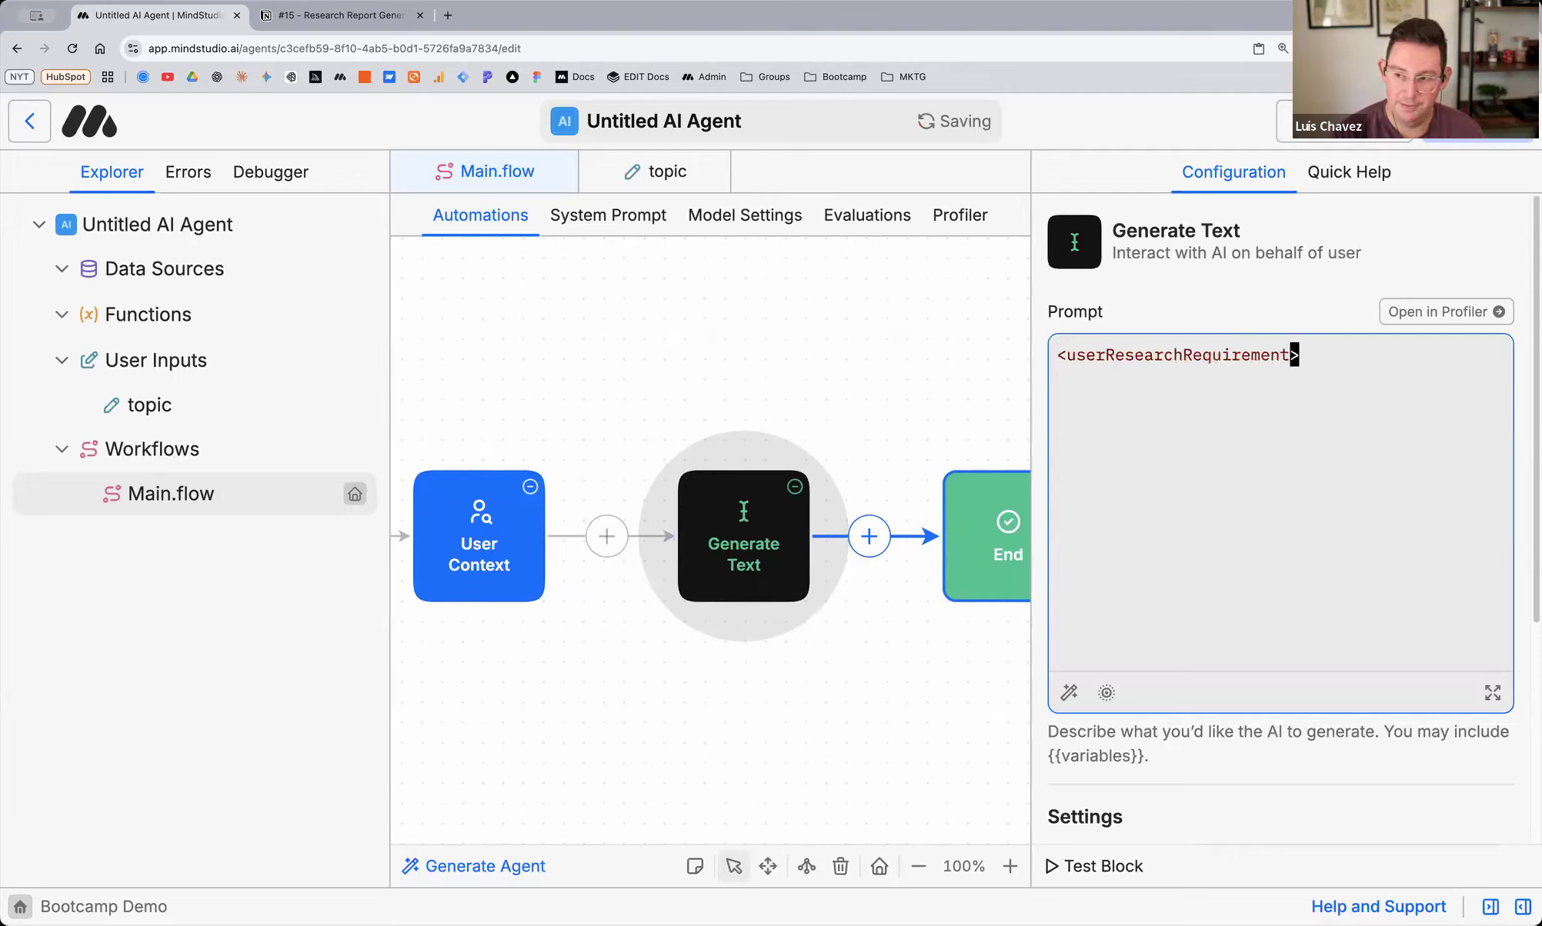
pyautogui.press('Right')
pyautogui.press('Return')
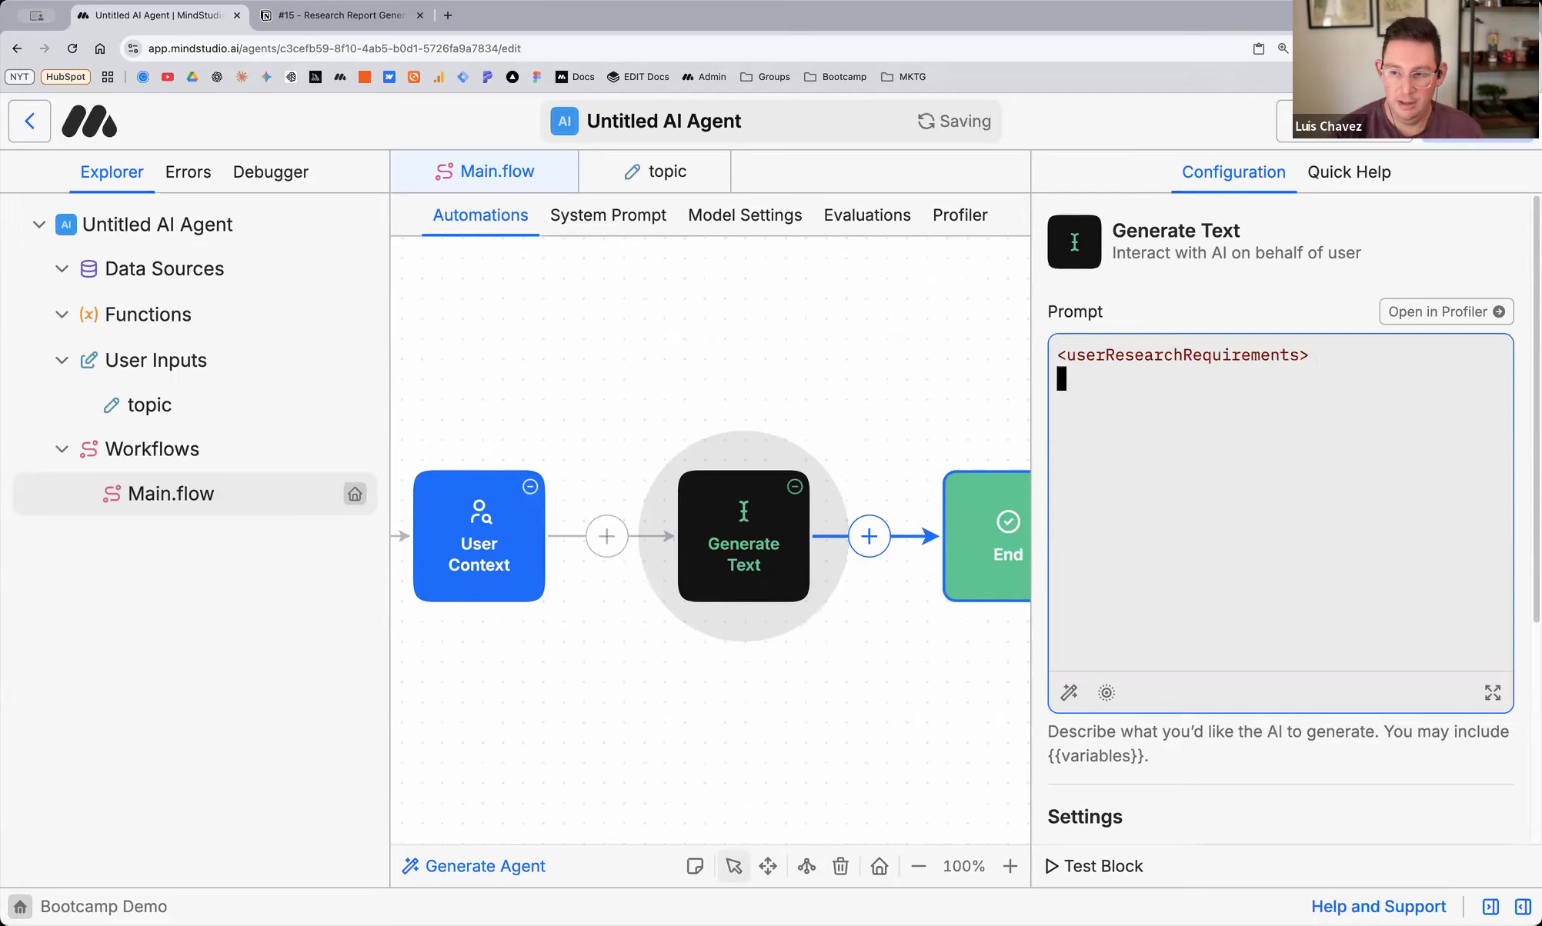
# Duplicate the <userResearchRequirements> tag onto the line below and turn the copy into the closing tag </userResearchRequirements>
pyautogui.tripleClick(1159, 354)
pyautogui.press('super+c')
pyautogui.click(1109, 385)
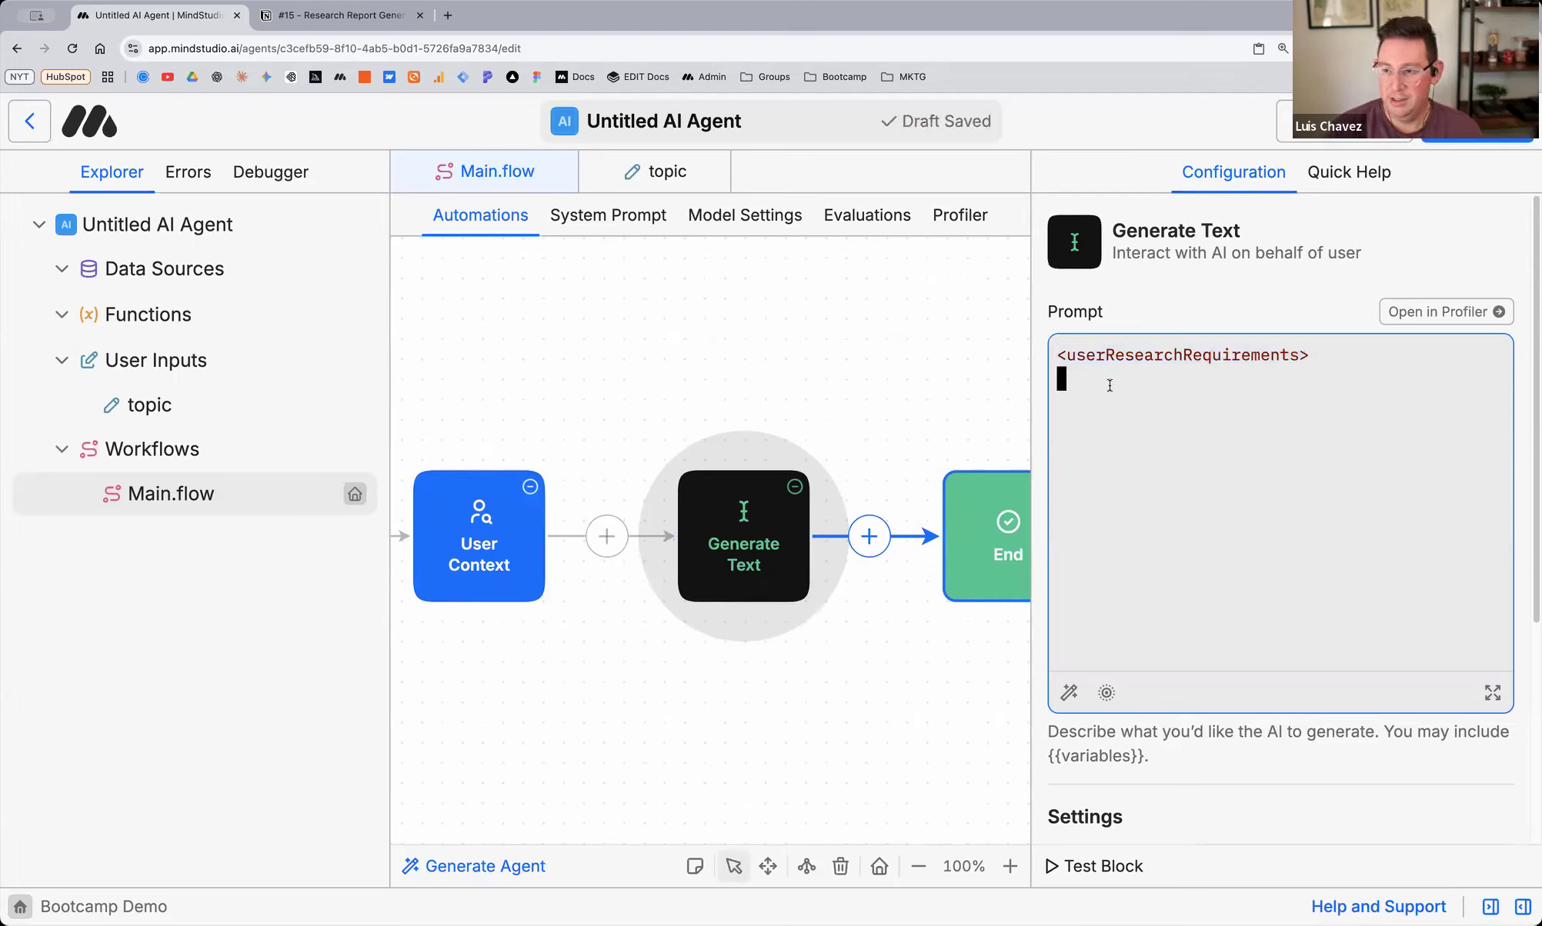
pyautogui.press('super+v')
pyautogui.click(1067, 379)
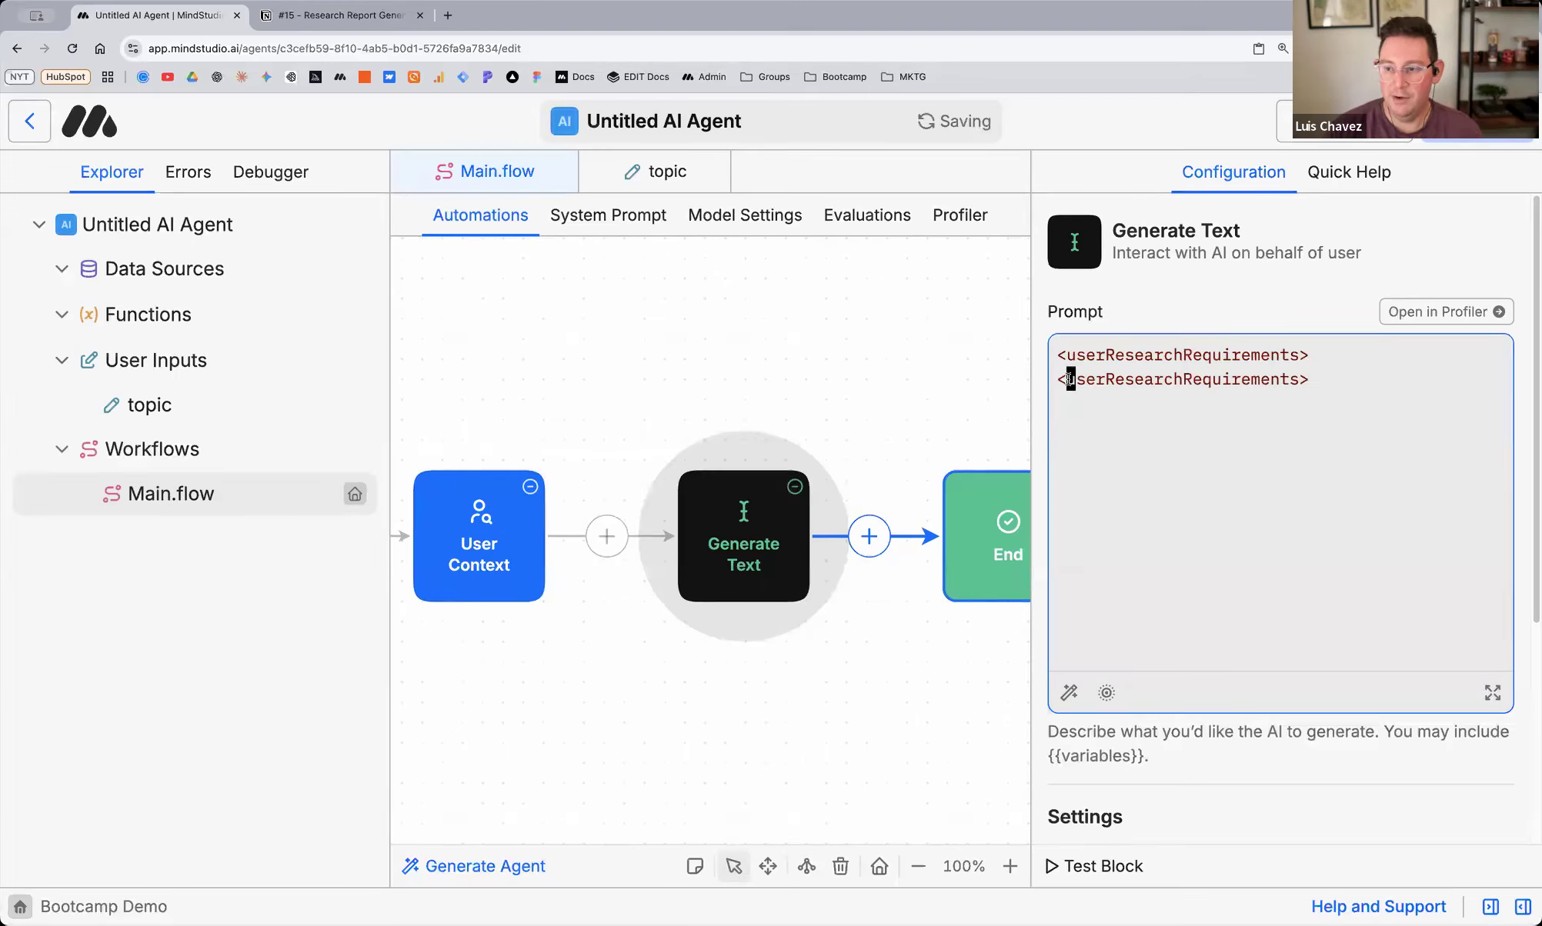
pyautogui.write('/')
# Nest an indented pair of <topic> and </topic> tags inside the userResearchRequirements section
pyautogui.click(1313, 356)
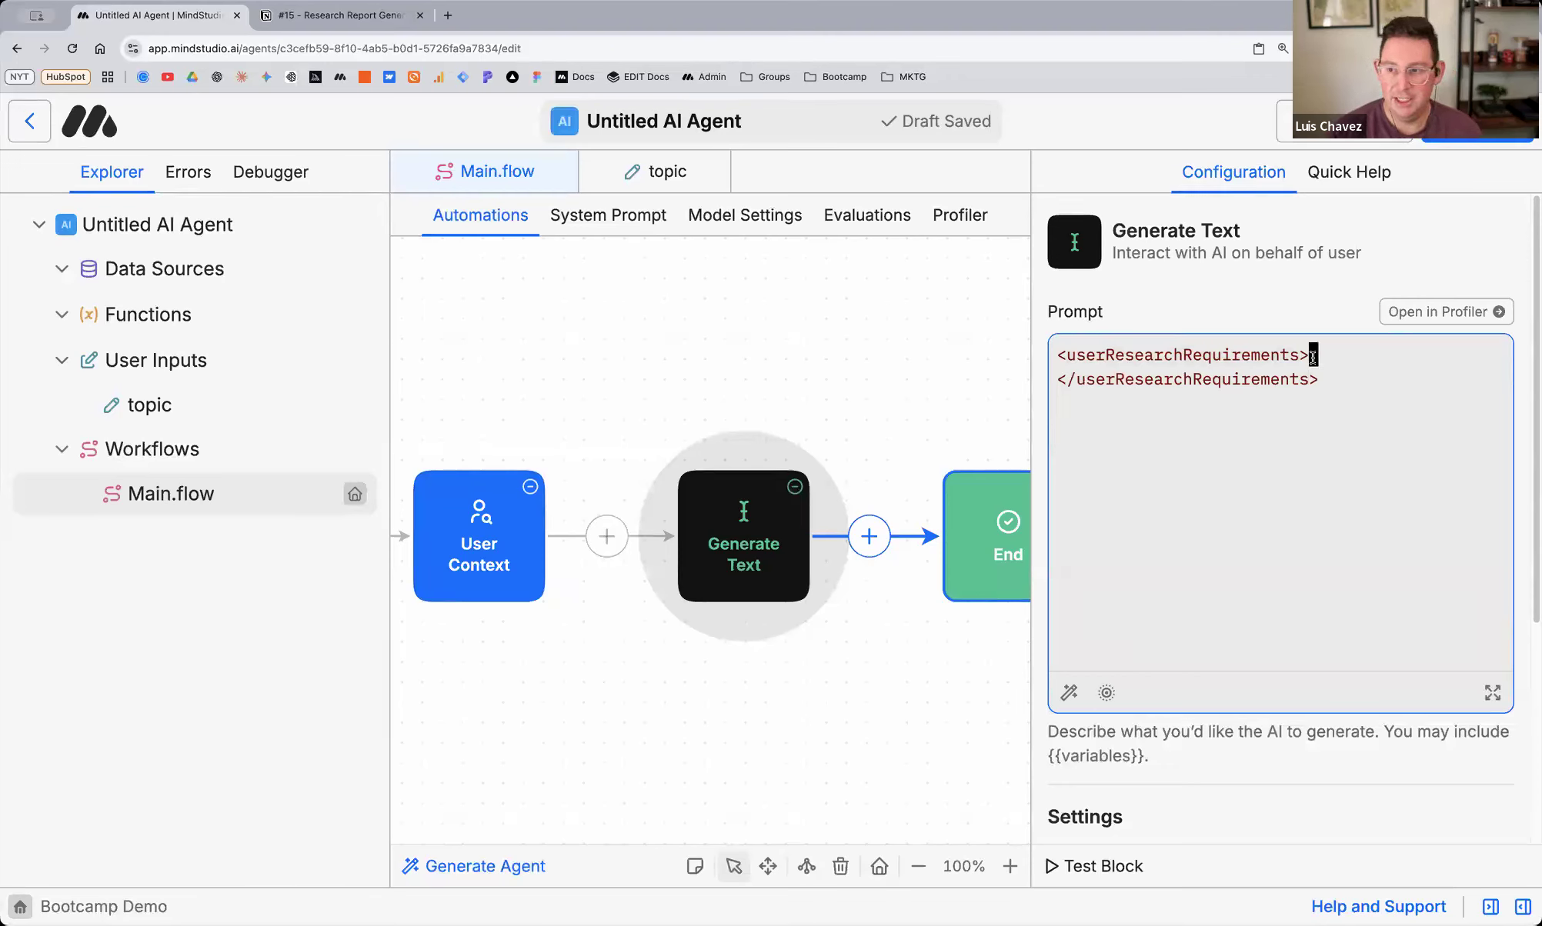
pyautogui.press('Return')
pyautogui.press('Tab')
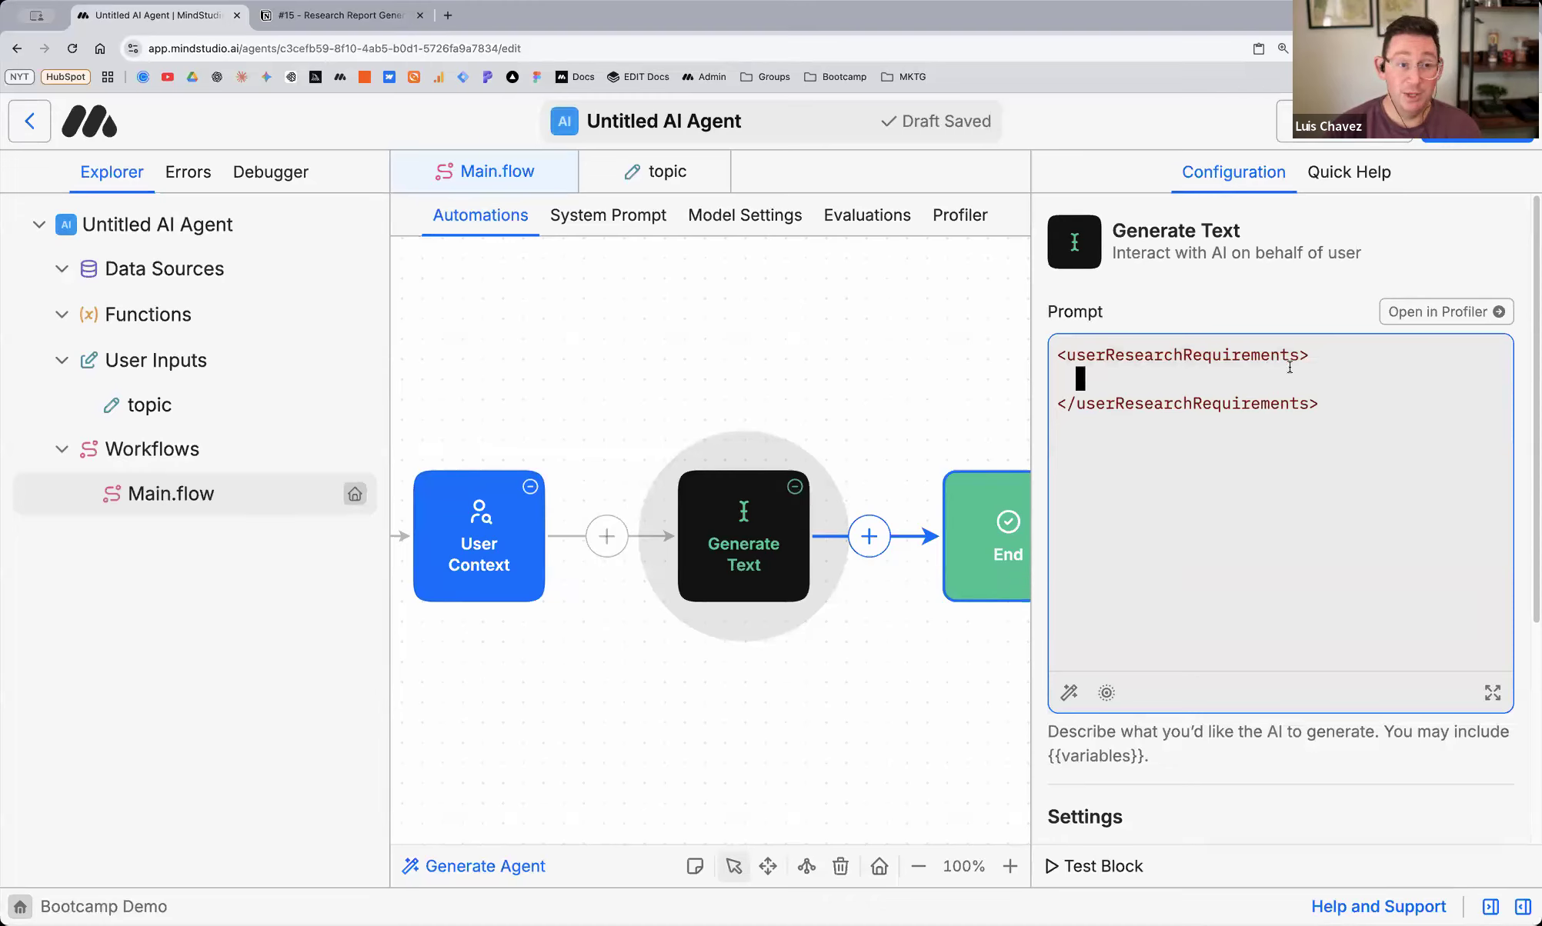
pyautogui.doubleClick(1141, 358)
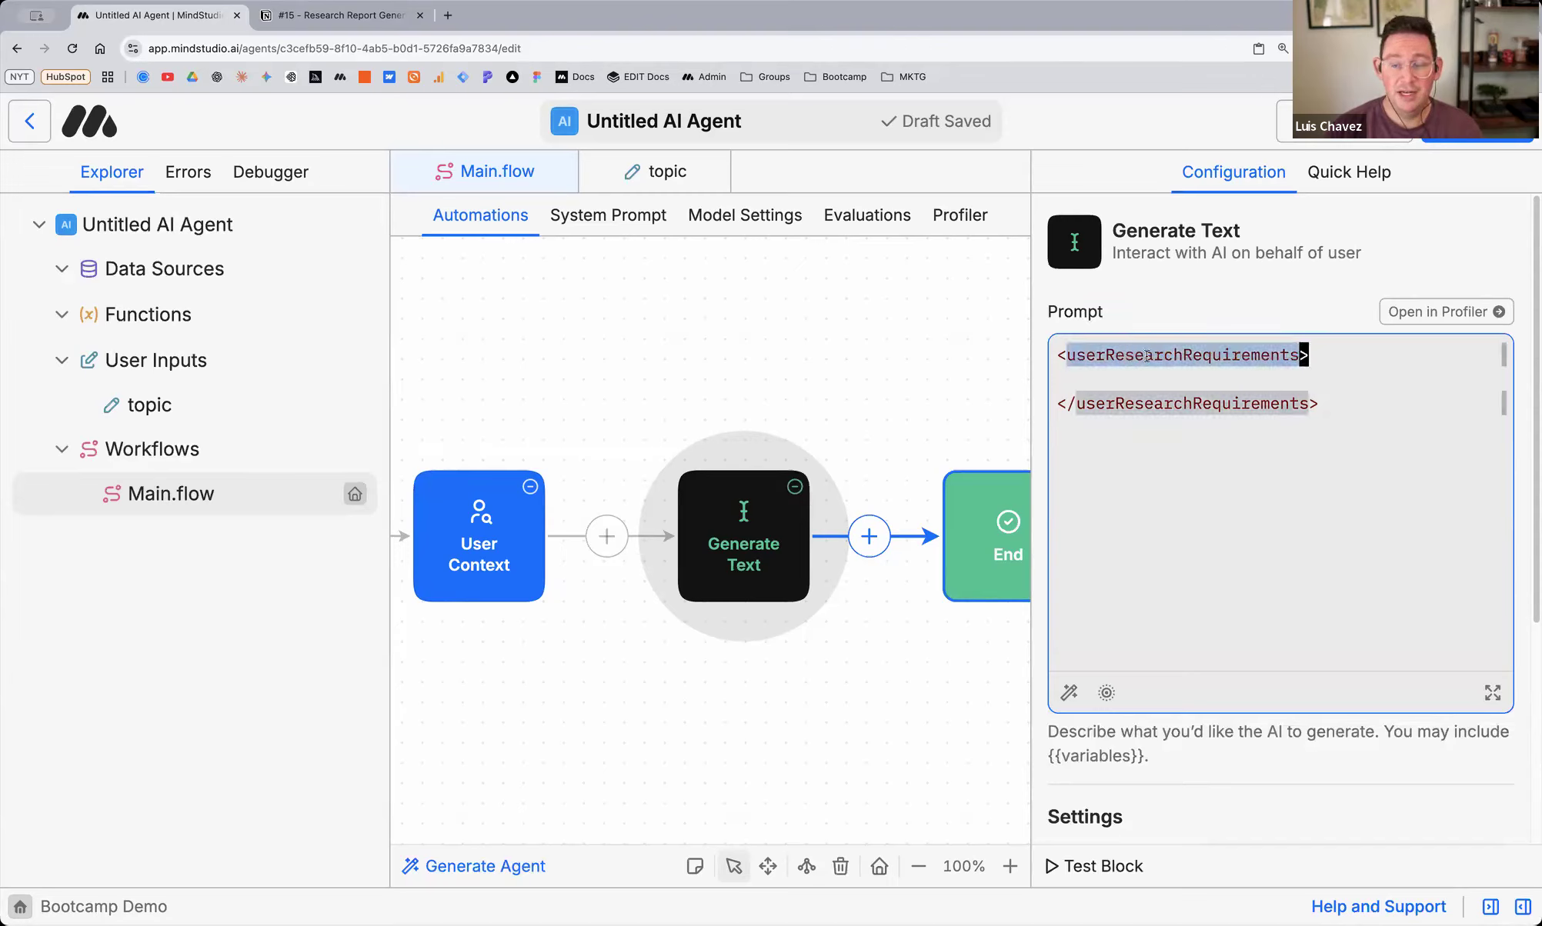
pyautogui.click(1116, 382)
pyautogui.write('<>')
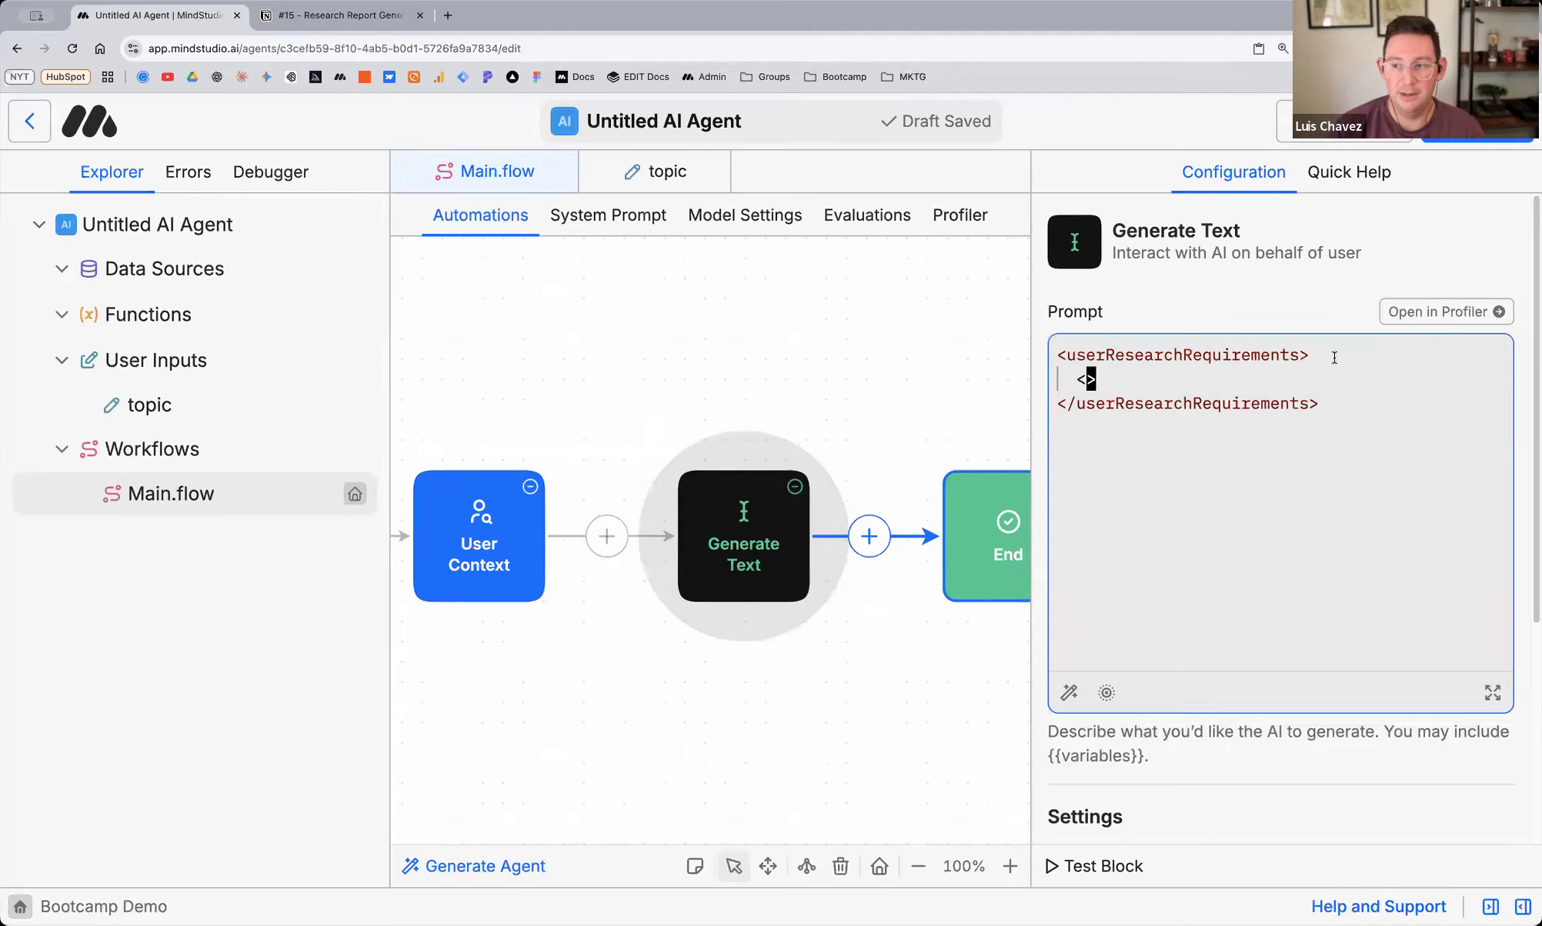
pyautogui.moveTo(1324, 355); pyautogui.dragTo(1032, 346)
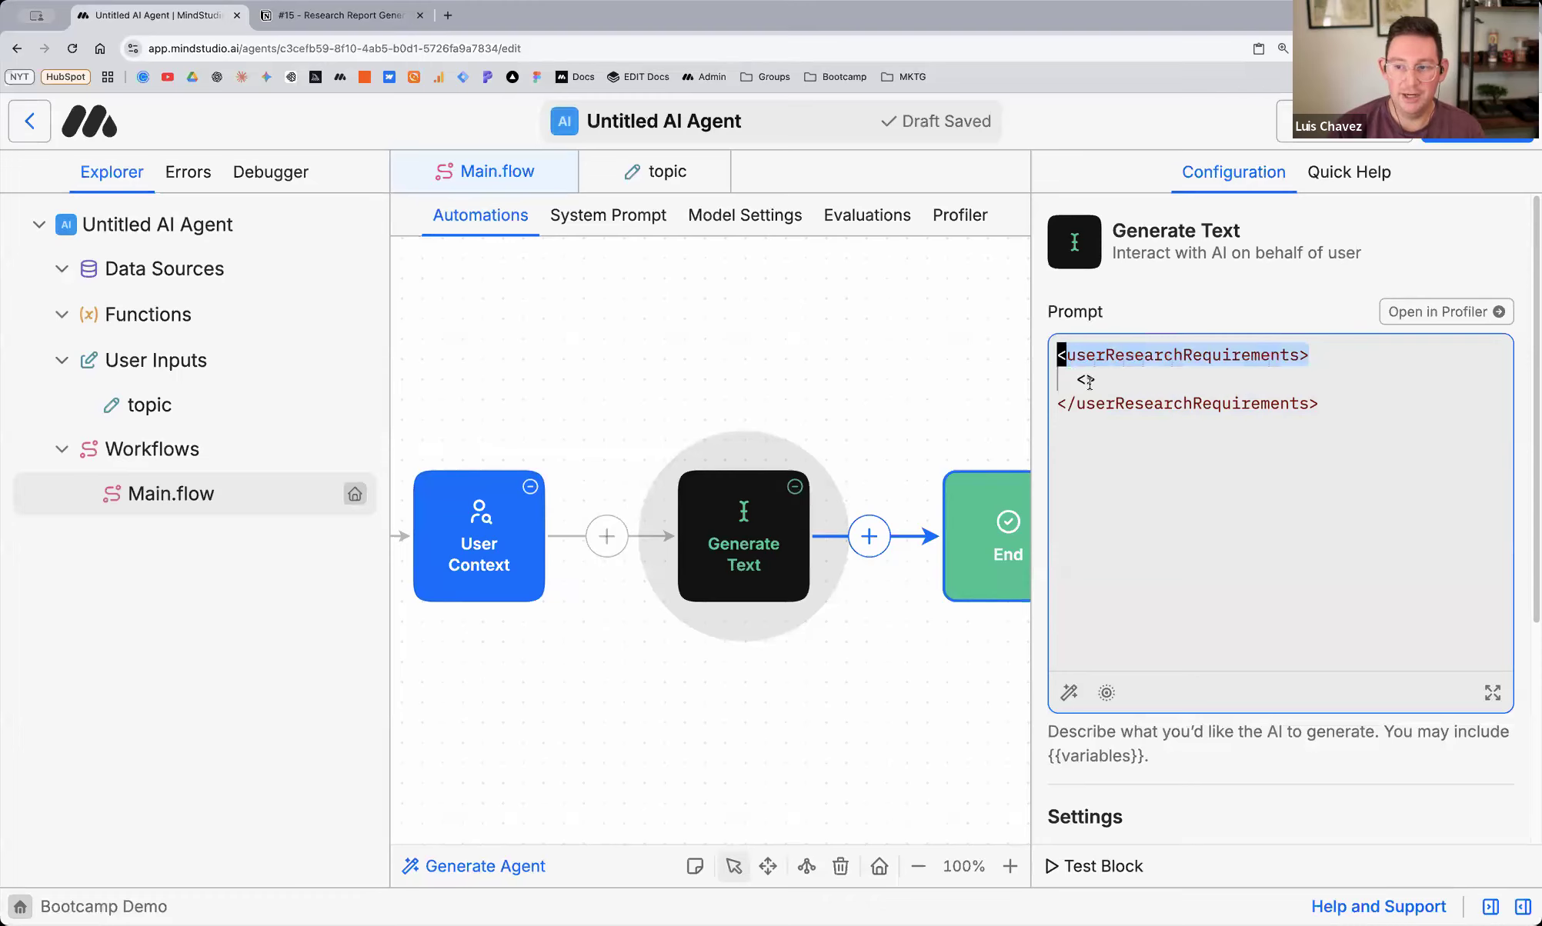
pyautogui.click(1120, 373)
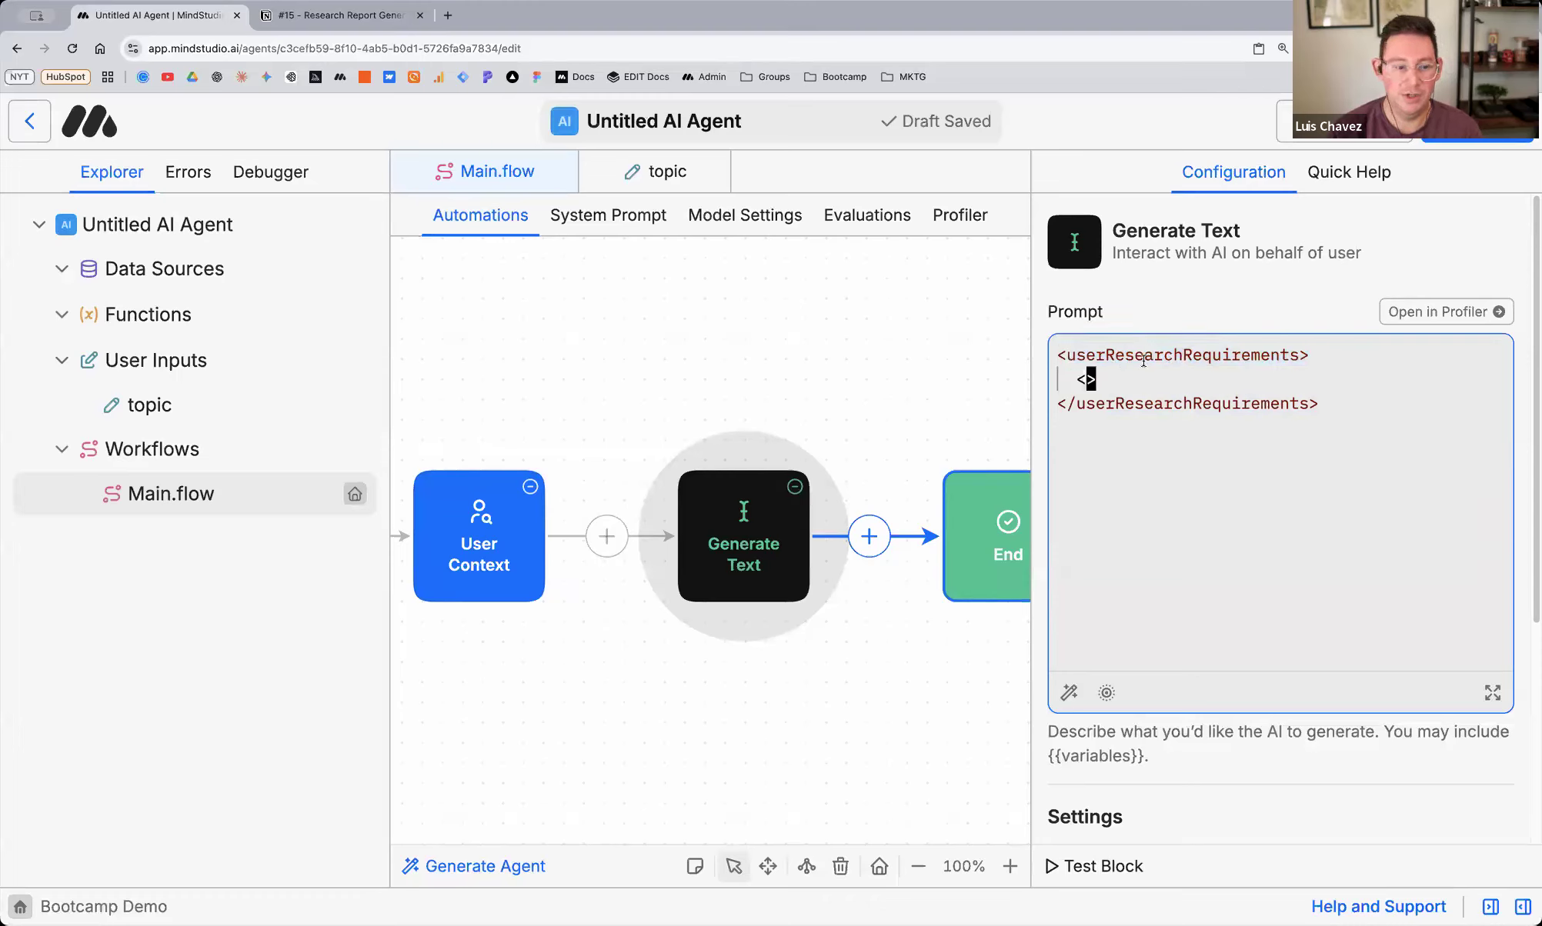
pyautogui.write('<topic')
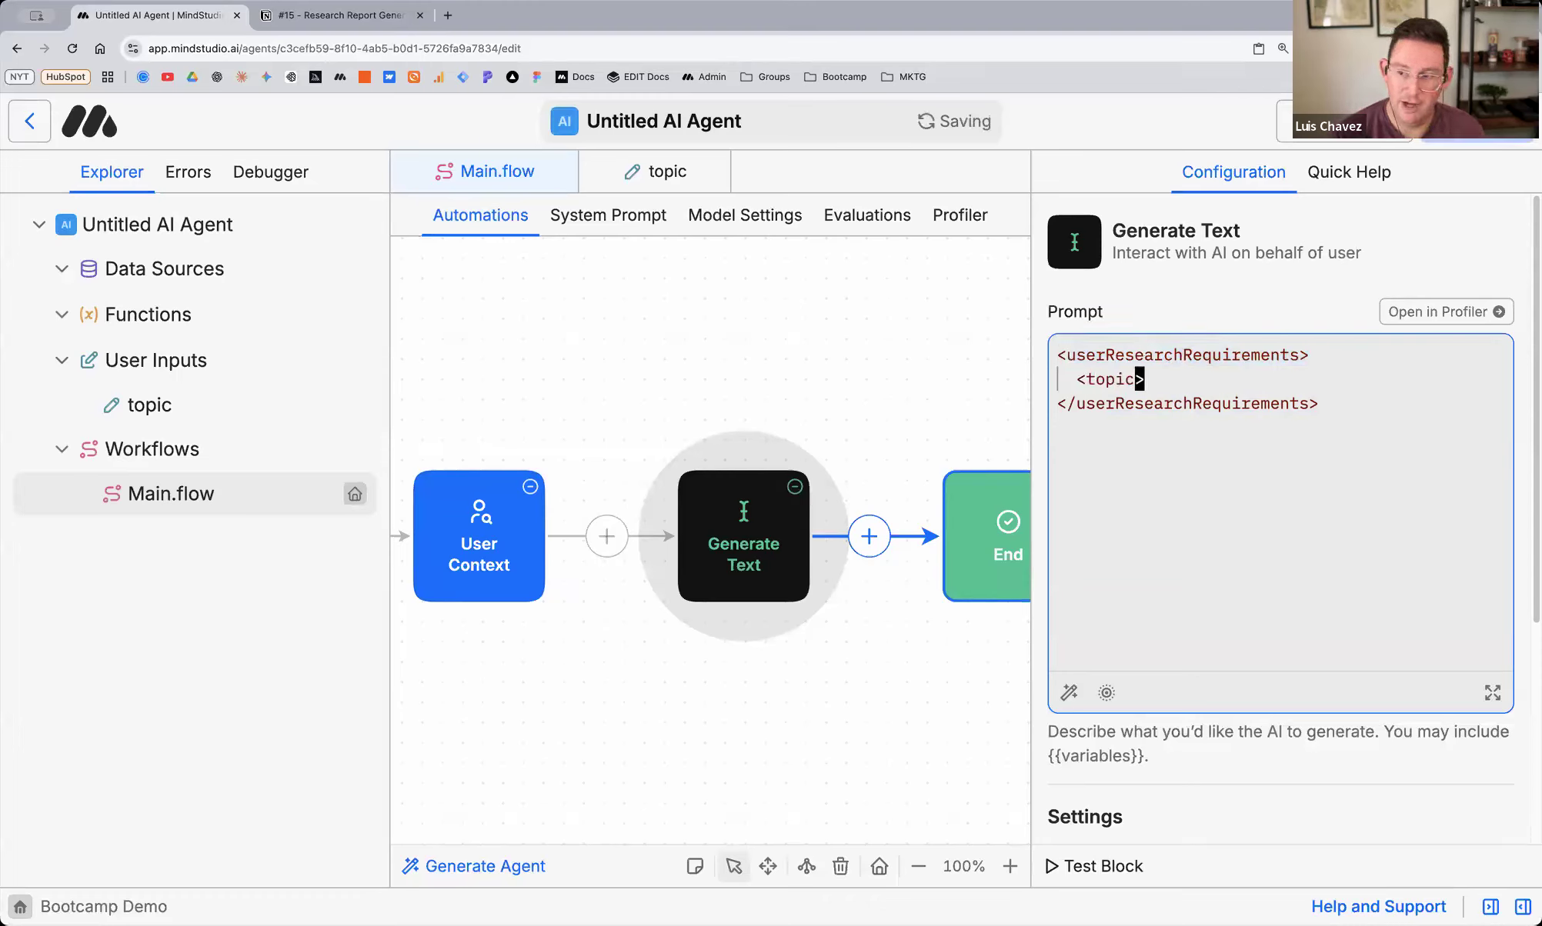
pyautogui.press('Right')
pyautogui.press('Return')
pyautogui.write('</')
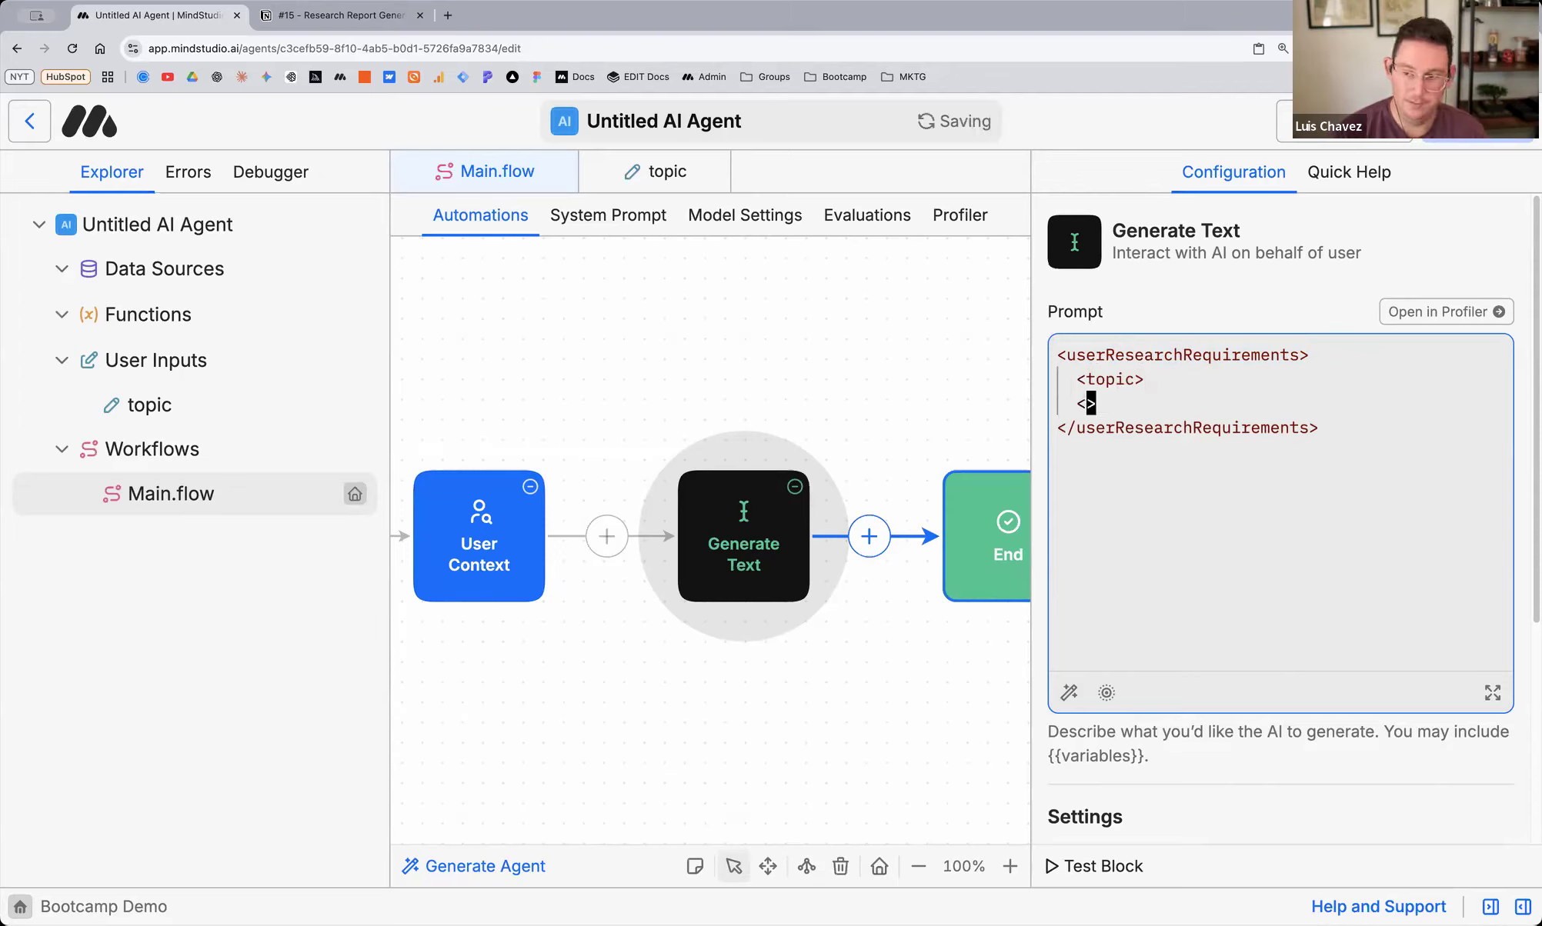
pyautogui.write('topic')
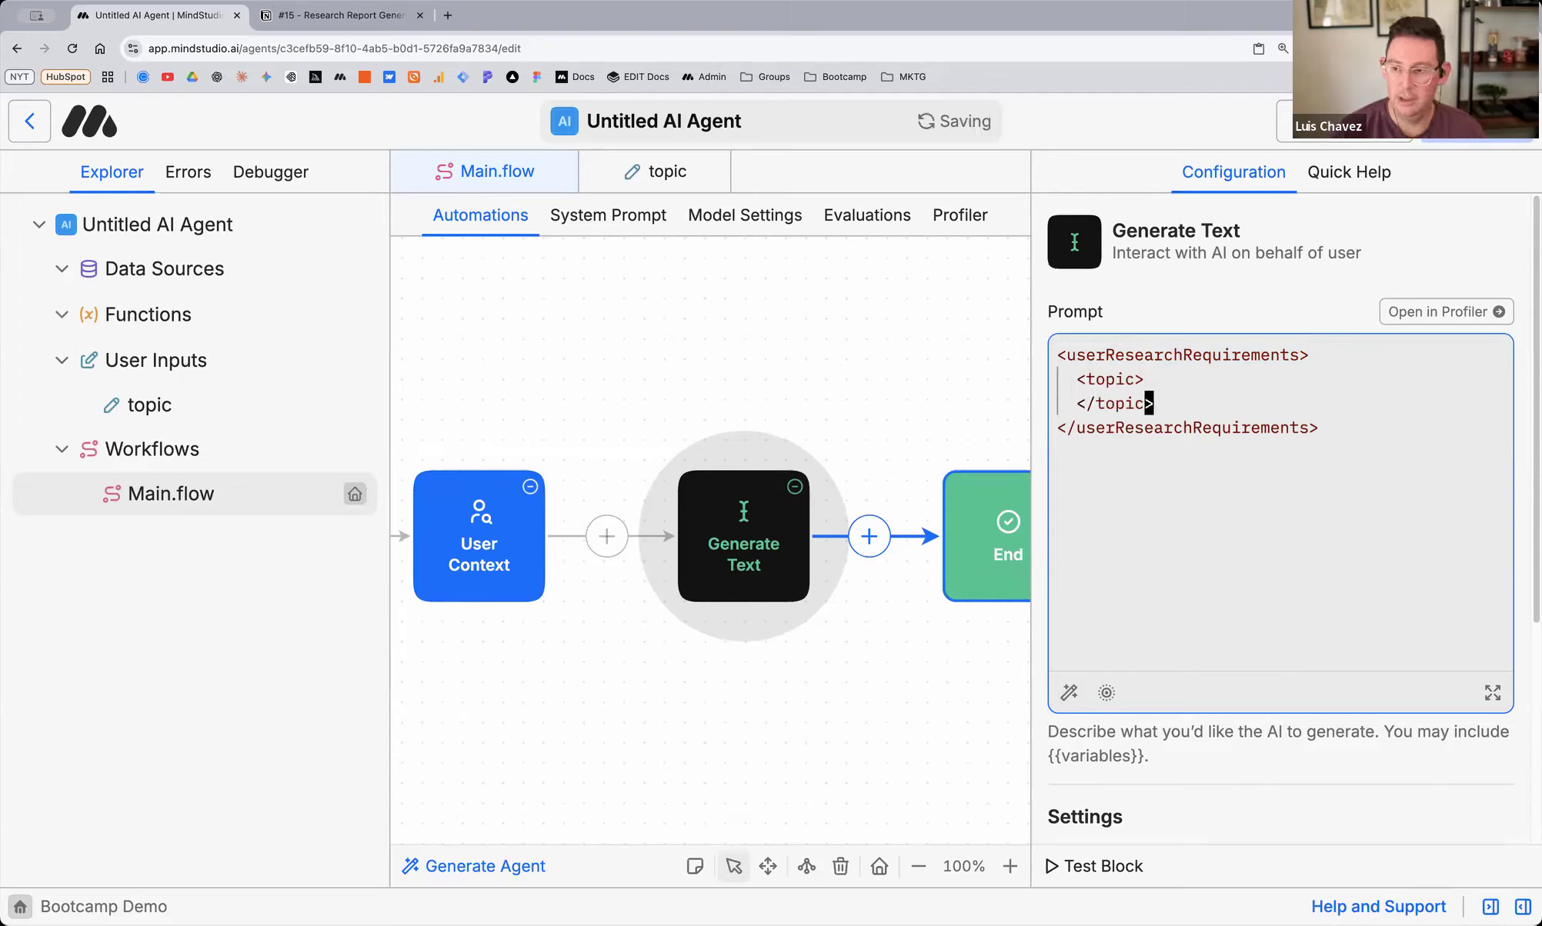
# Insert the {{topic}} variable on an indented line between the topic tags
pyautogui.press('Up')
pyautogui.press('Return')
pyautogui.write('{{')
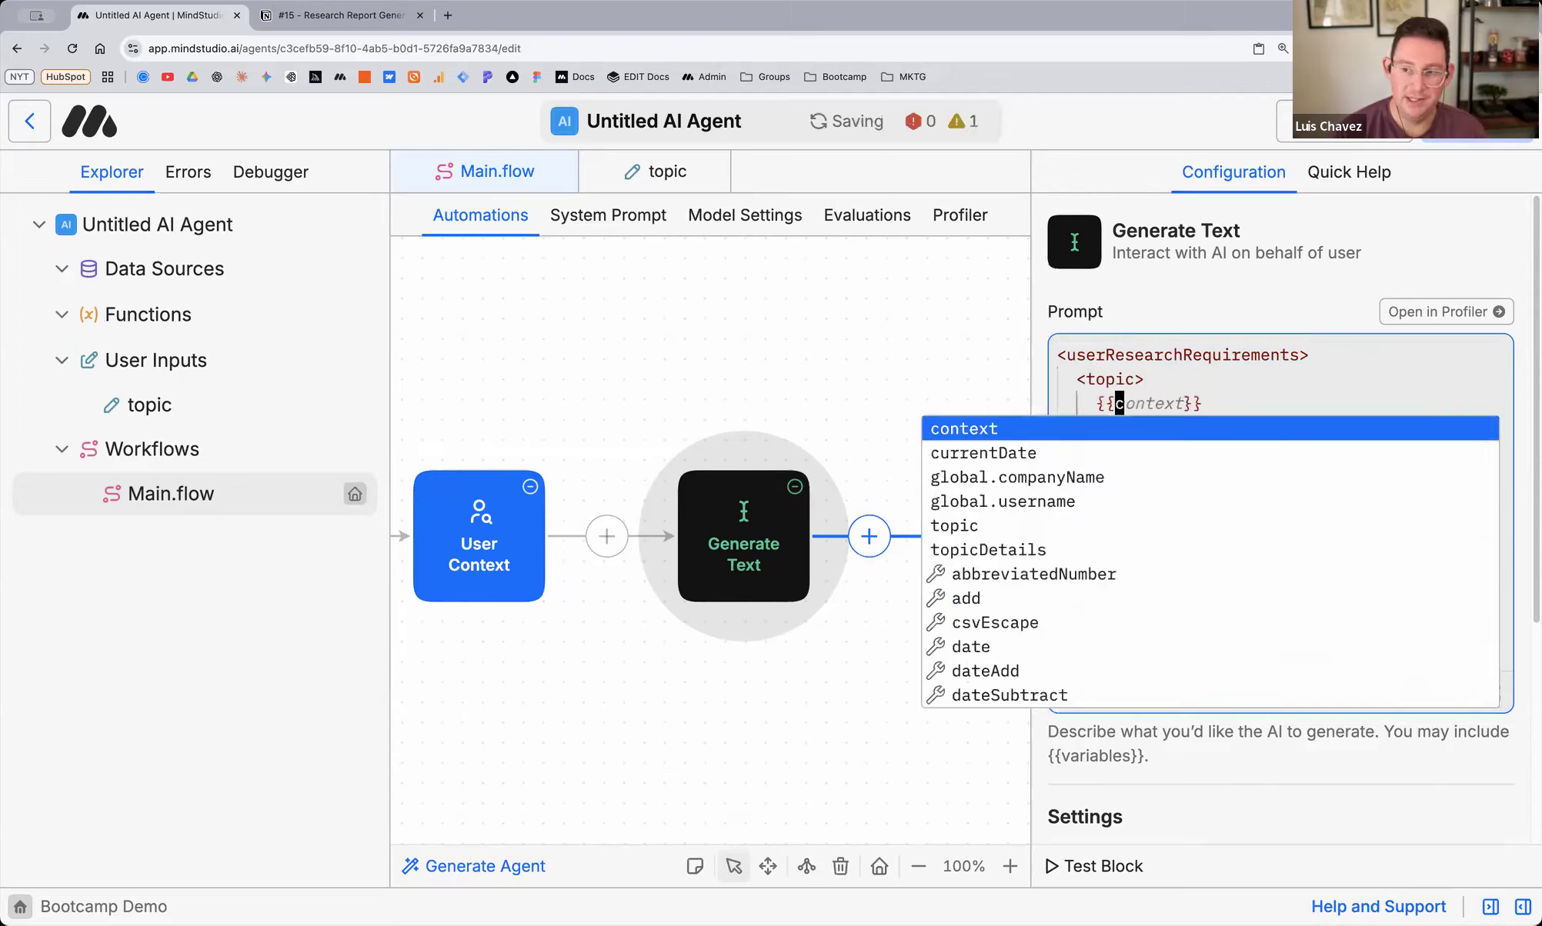
pyautogui.click(989, 531)
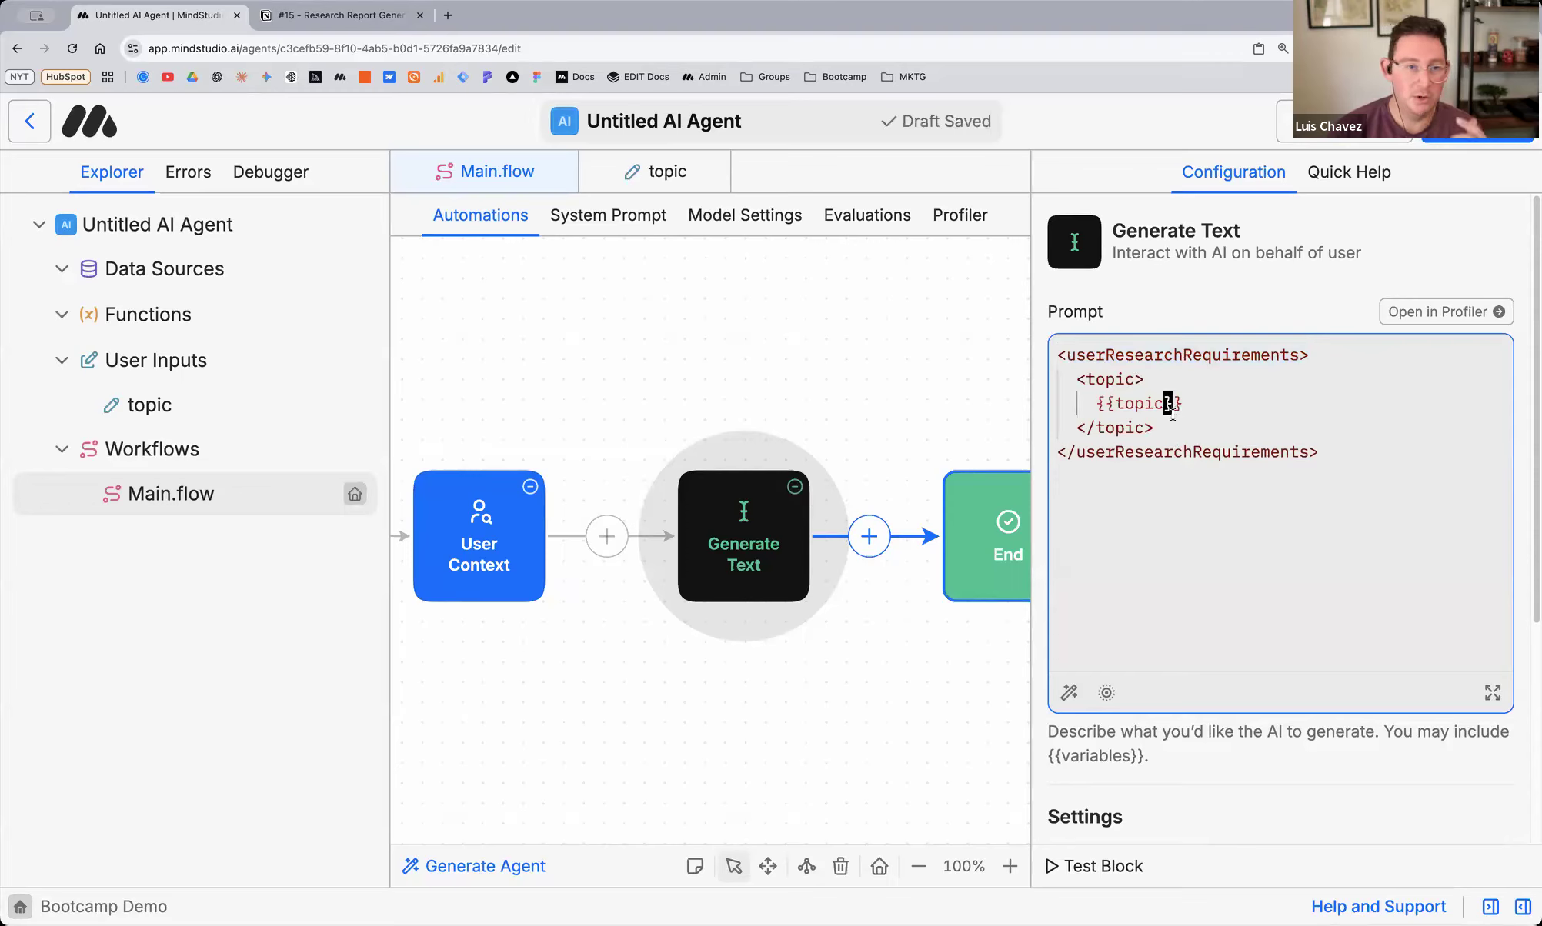
# Add a pair of <topicDetails> and </topicDetails> tags beneath the topic section, inside userResearchRequirements
pyautogui.click(1180, 432)
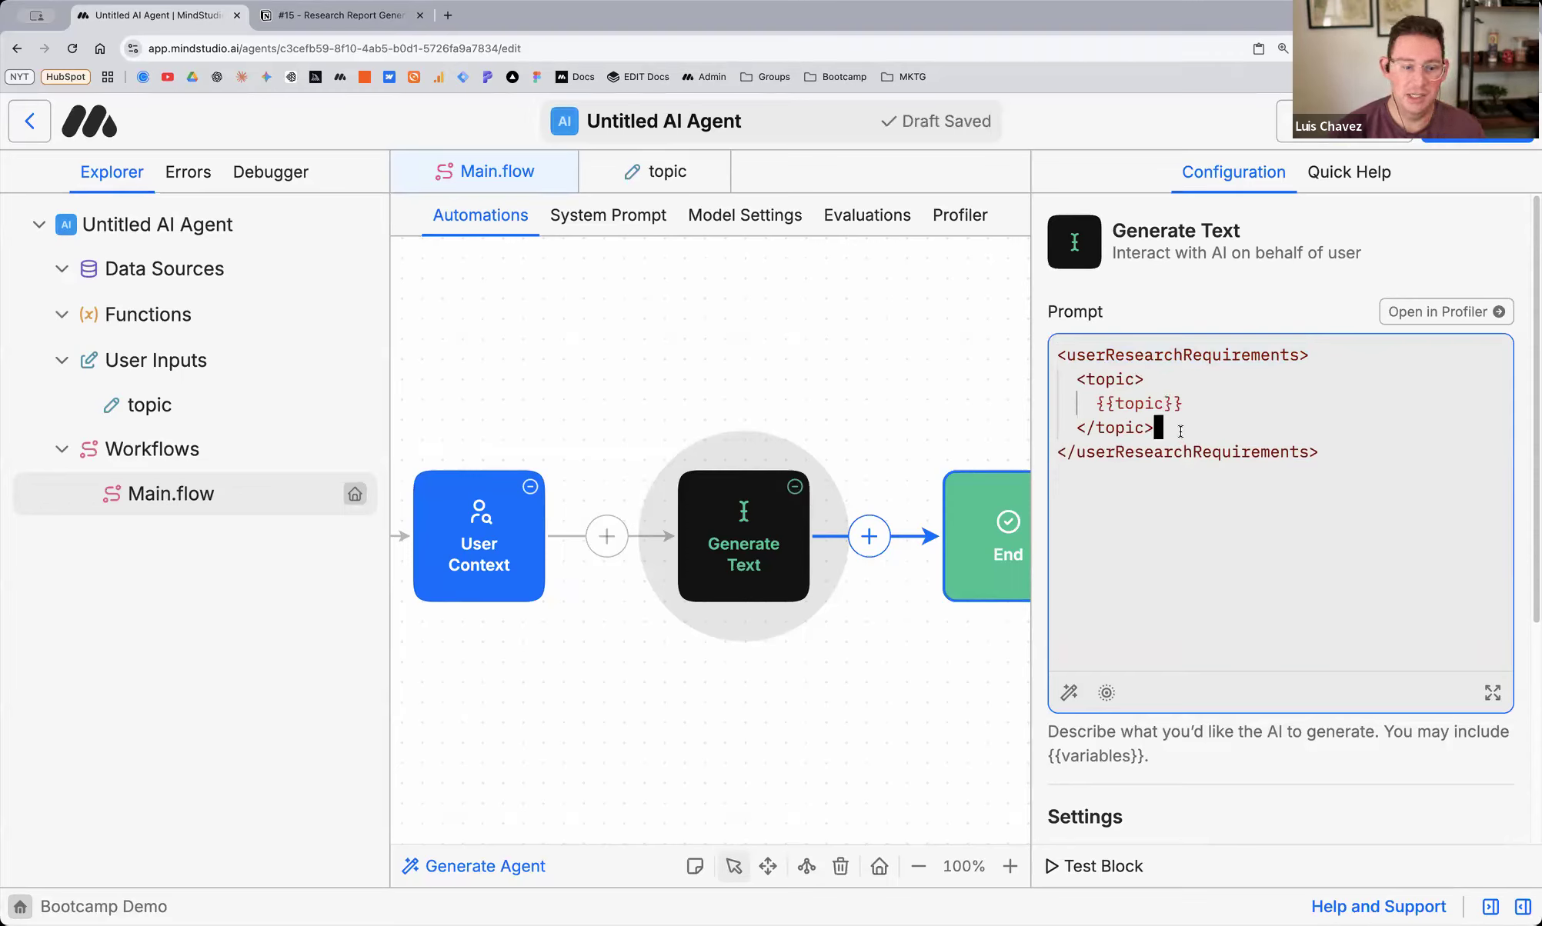
pyautogui.press('Return')
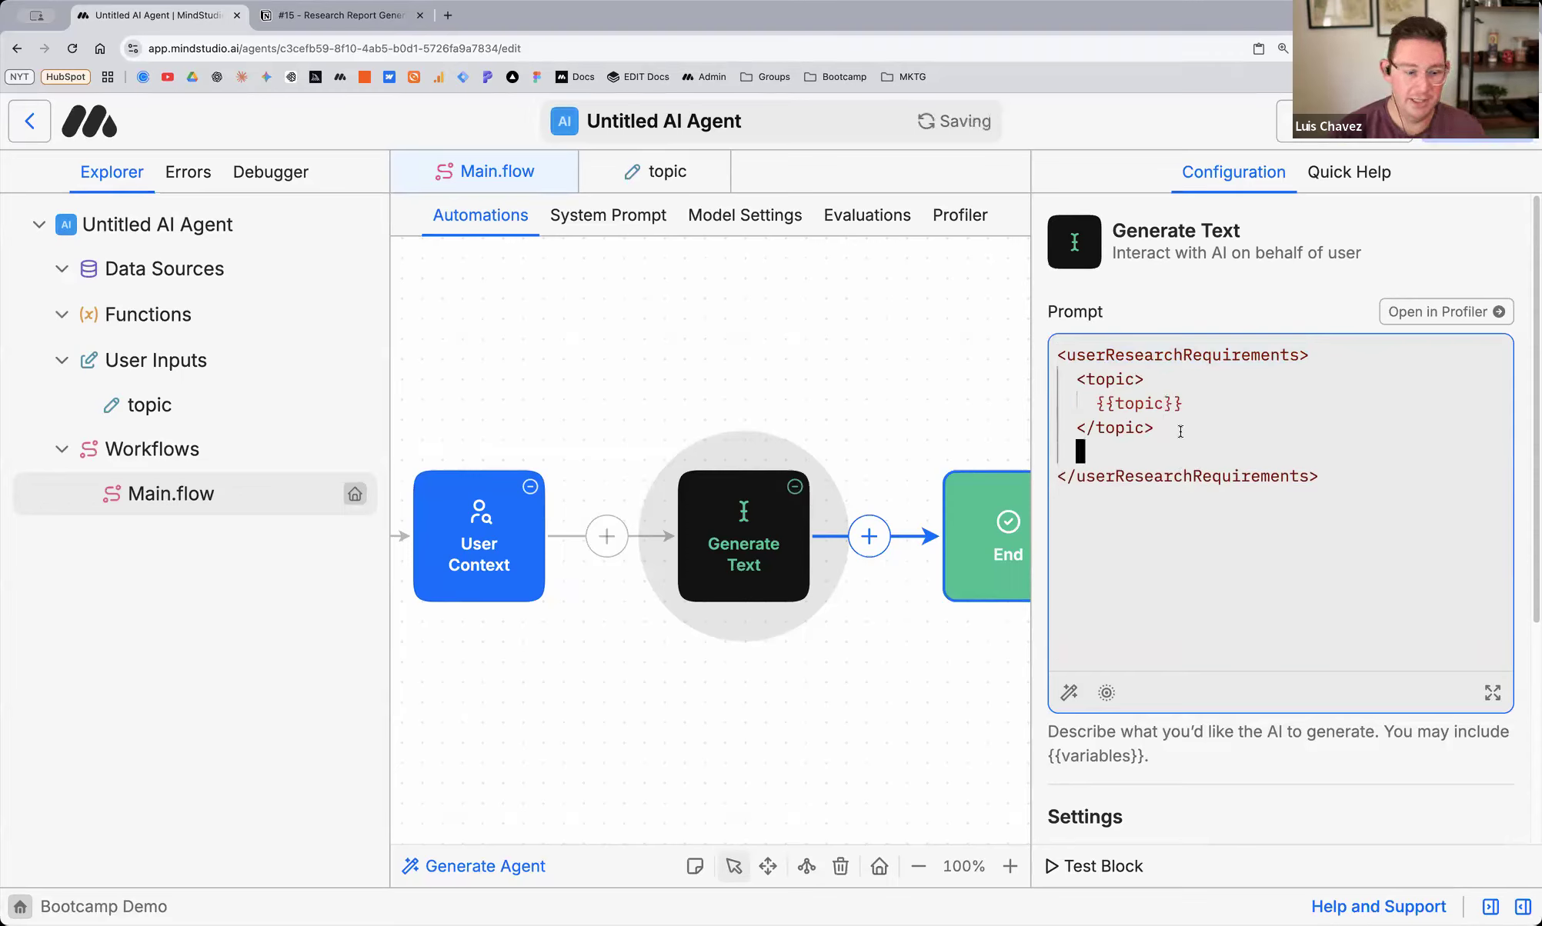
pyautogui.write('<topic')
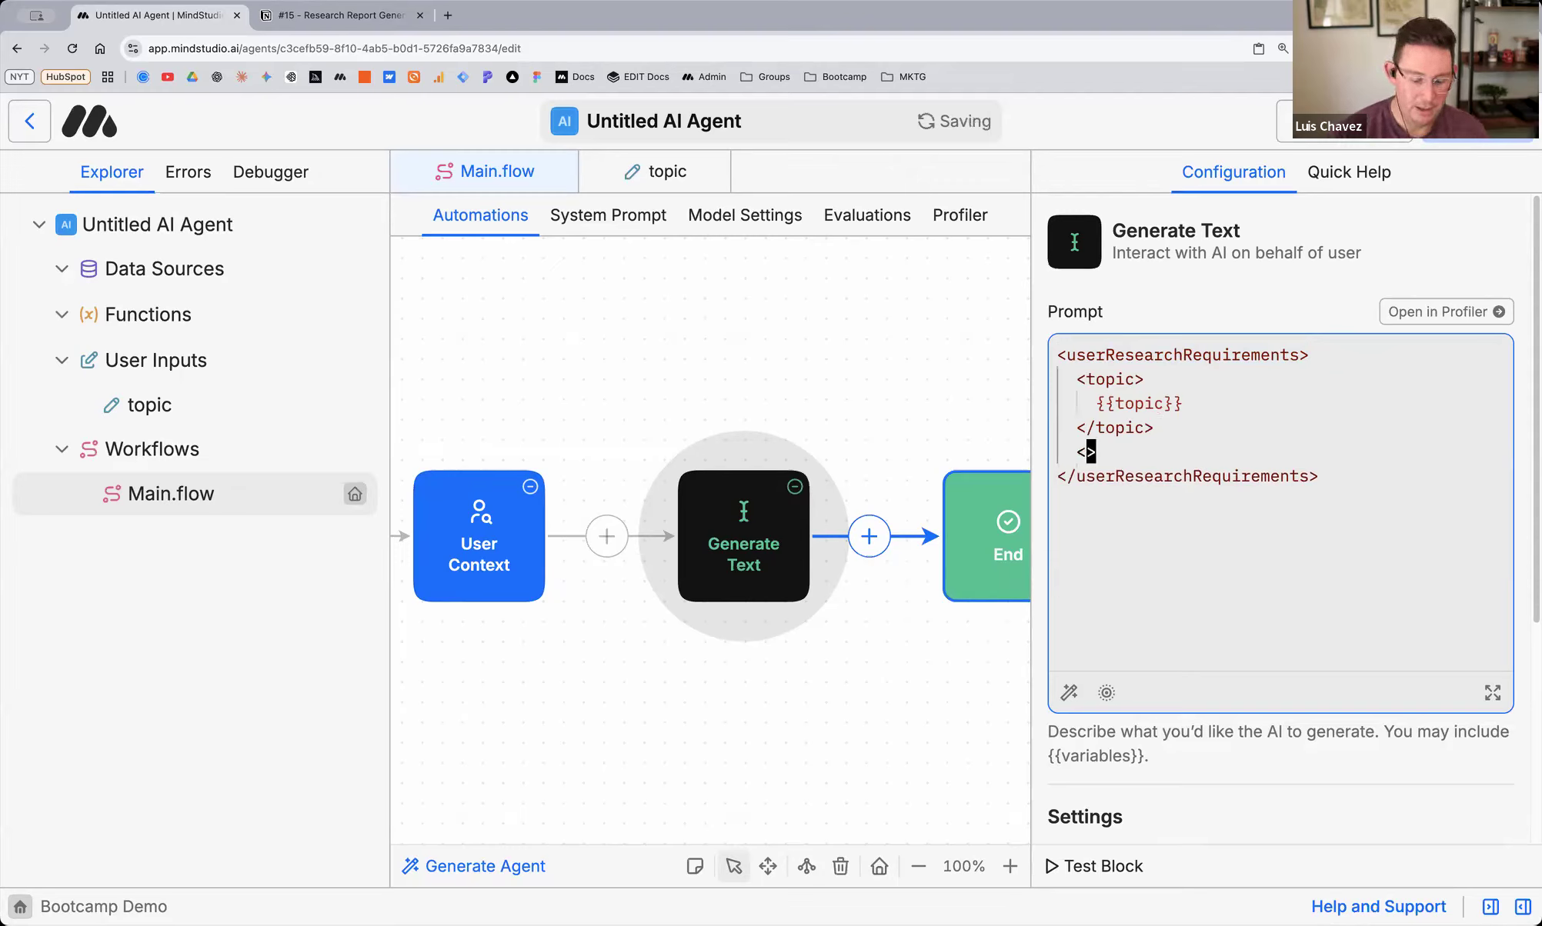
pyautogui.write('Desc')
pyautogui.press('BackSpace')
pyautogui.press('BackSpace')
pyautogui.press('BackSpace')
pyautogui.write('etails')
pyautogui.press('Right')
pyautogui.press('Right')
pyautogui.press('Left')
pyautogui.press('Return')
pyautogui.write('<topicDetails')
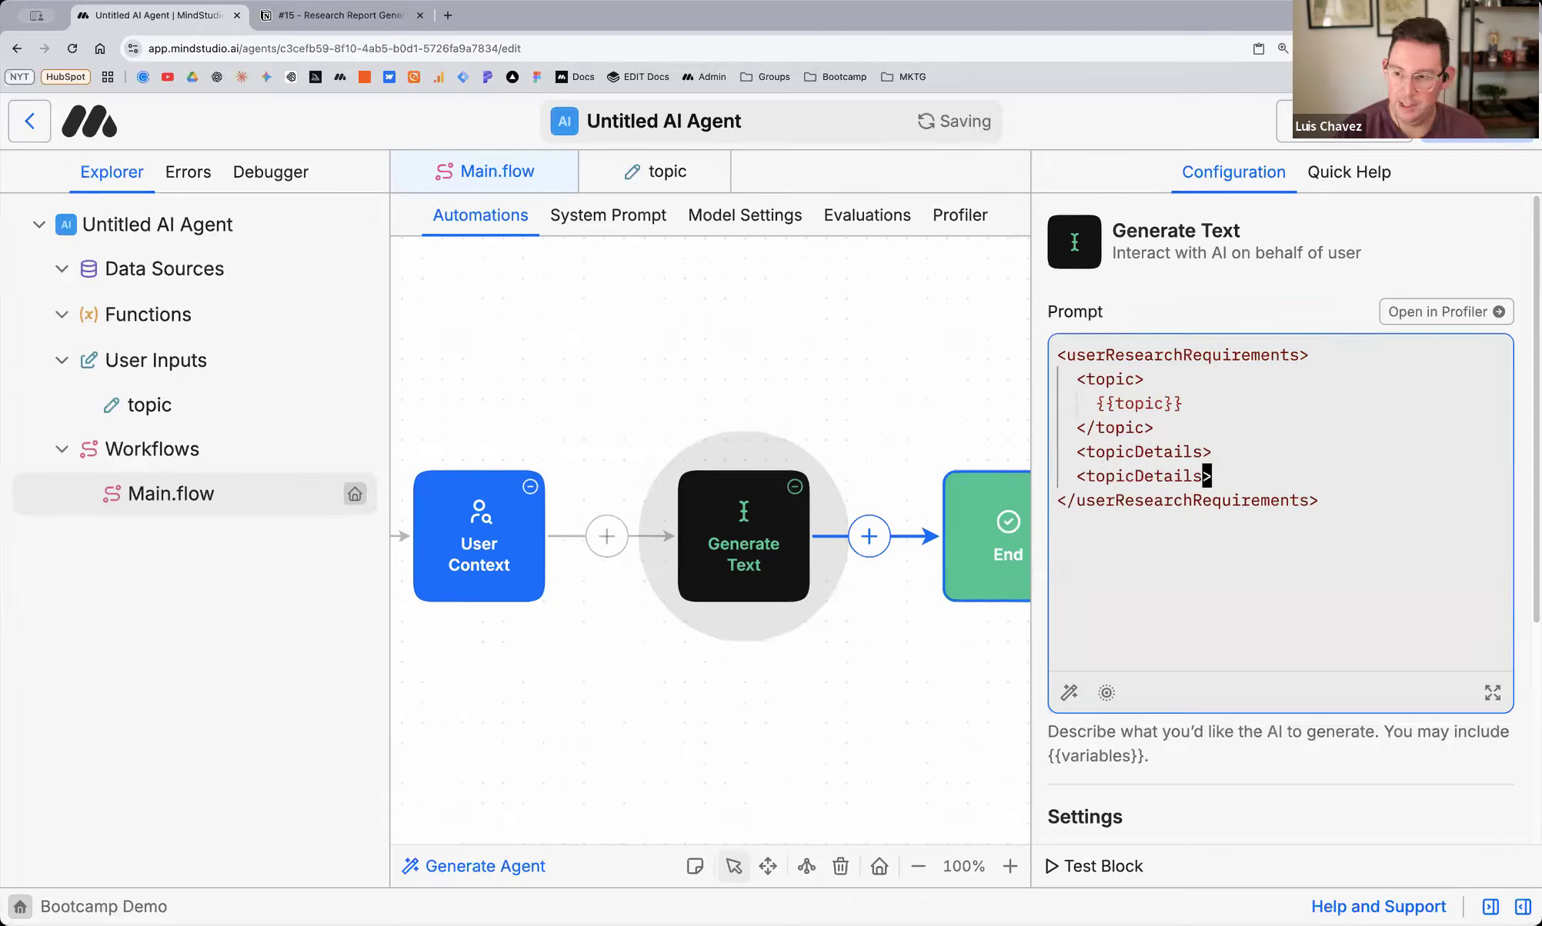
pyautogui.press('super+Left')
pyautogui.write('/')
# Insert the {{topicDetails}} variable on an indented line between the topicDetails tags
pyautogui.click(1234, 460)
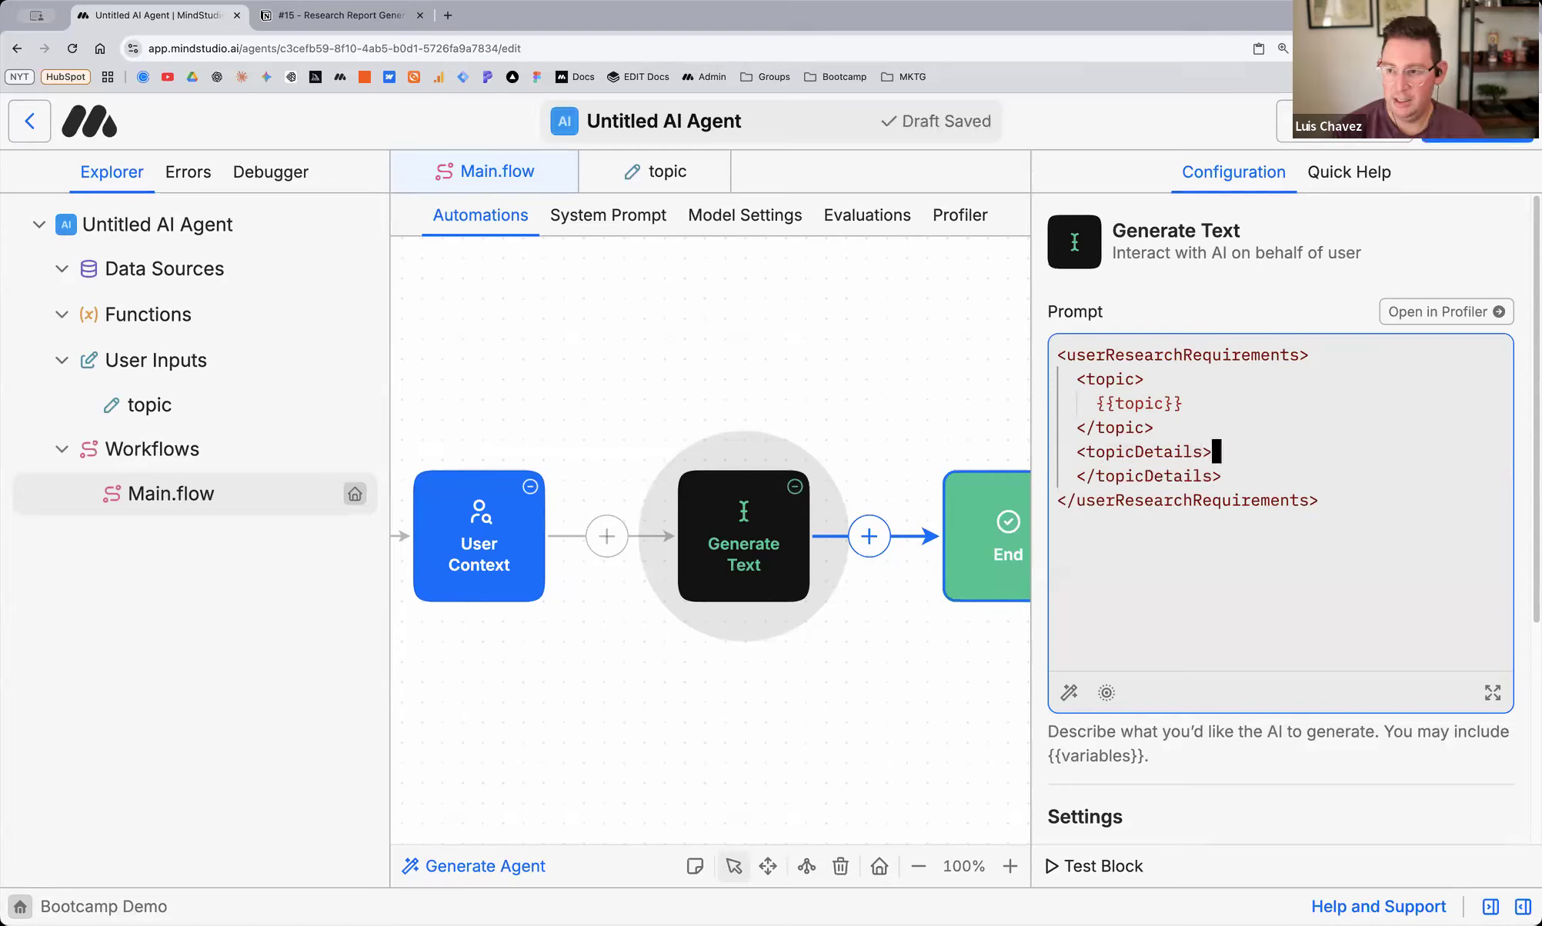
pyautogui.press('Return')
pyautogui.press('Tab')
pyautogui.write('{{')
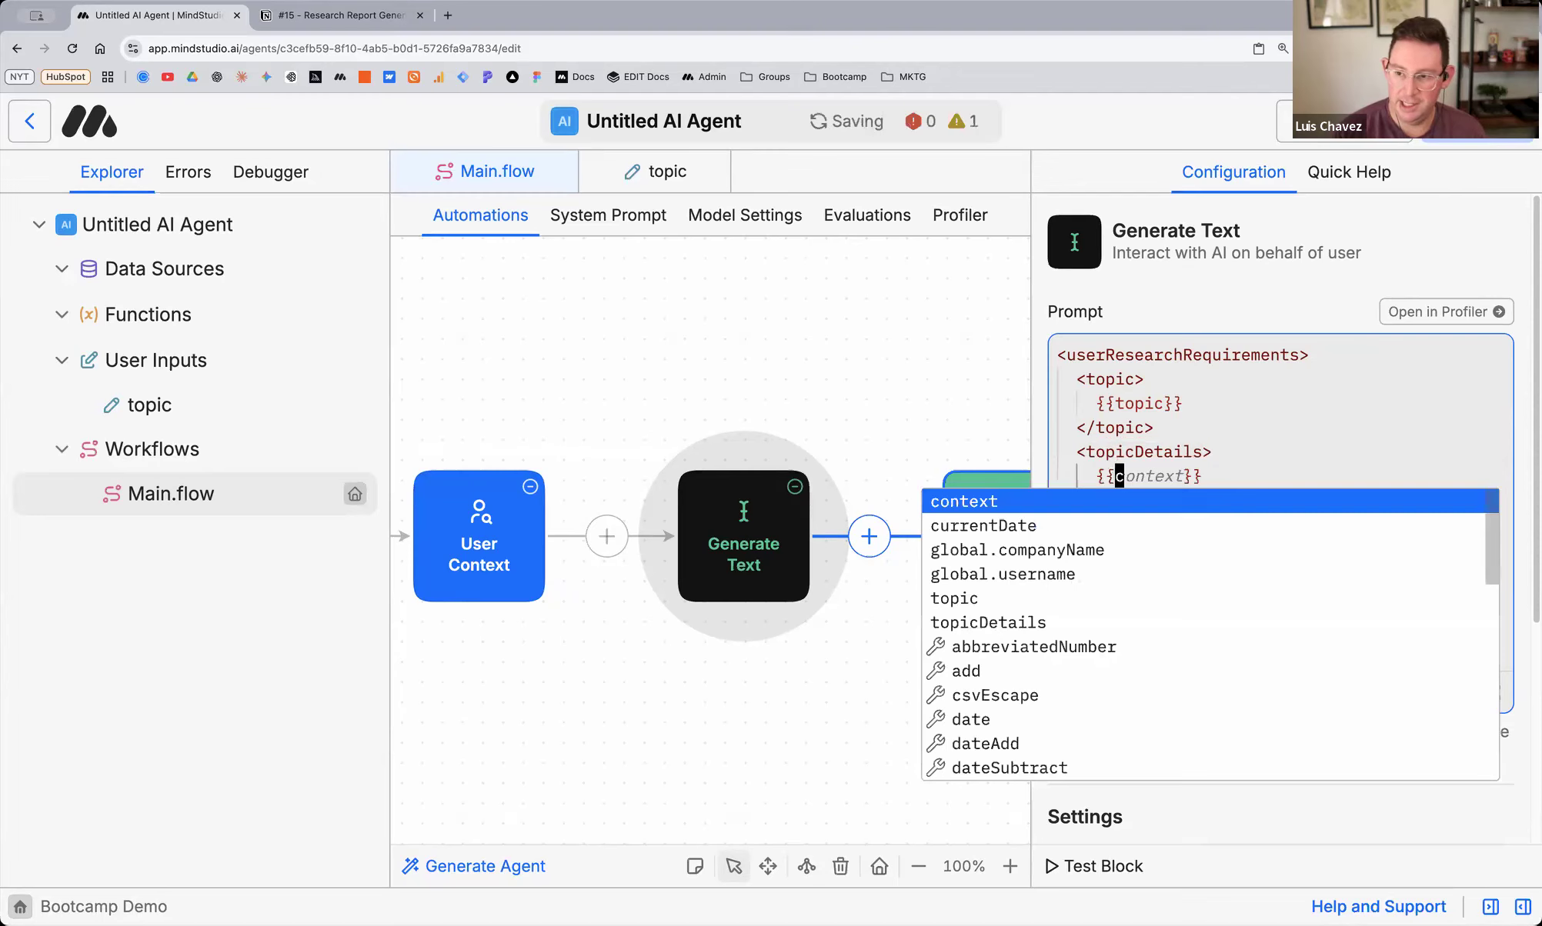
pyautogui.write('top')
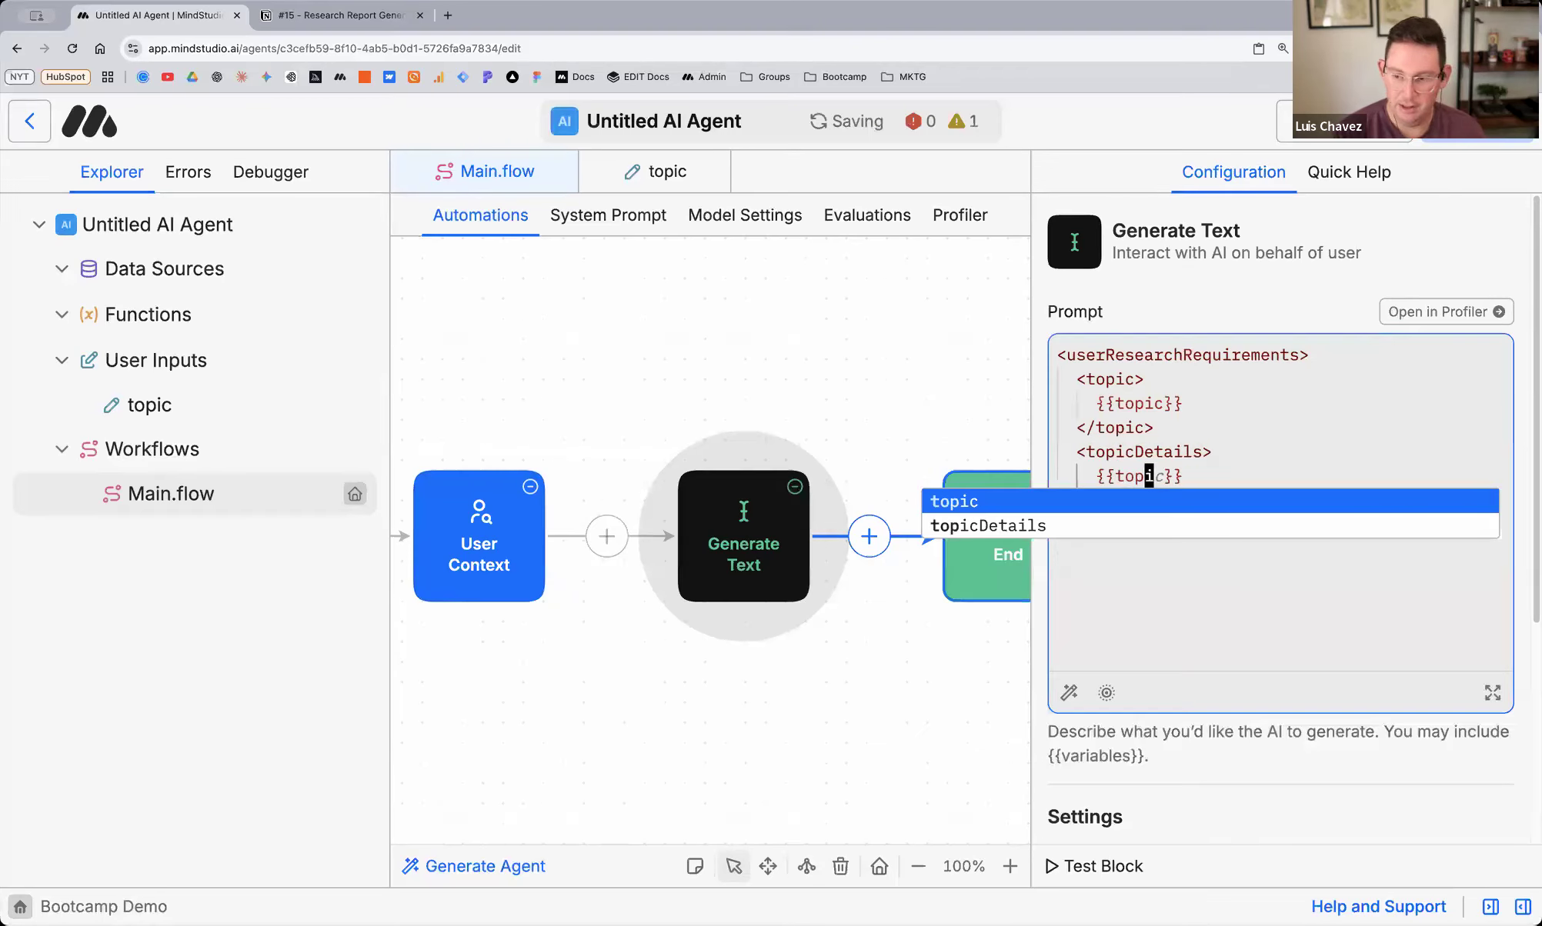
pyautogui.press('Down')
pyautogui.press('Return')
# Add two <currentDate> tag lines beneath the topicDetails section, inside userResearchRequirements
pyautogui.click(1262, 509)
pyautogui.press('Return')
pyautogui.write('<')
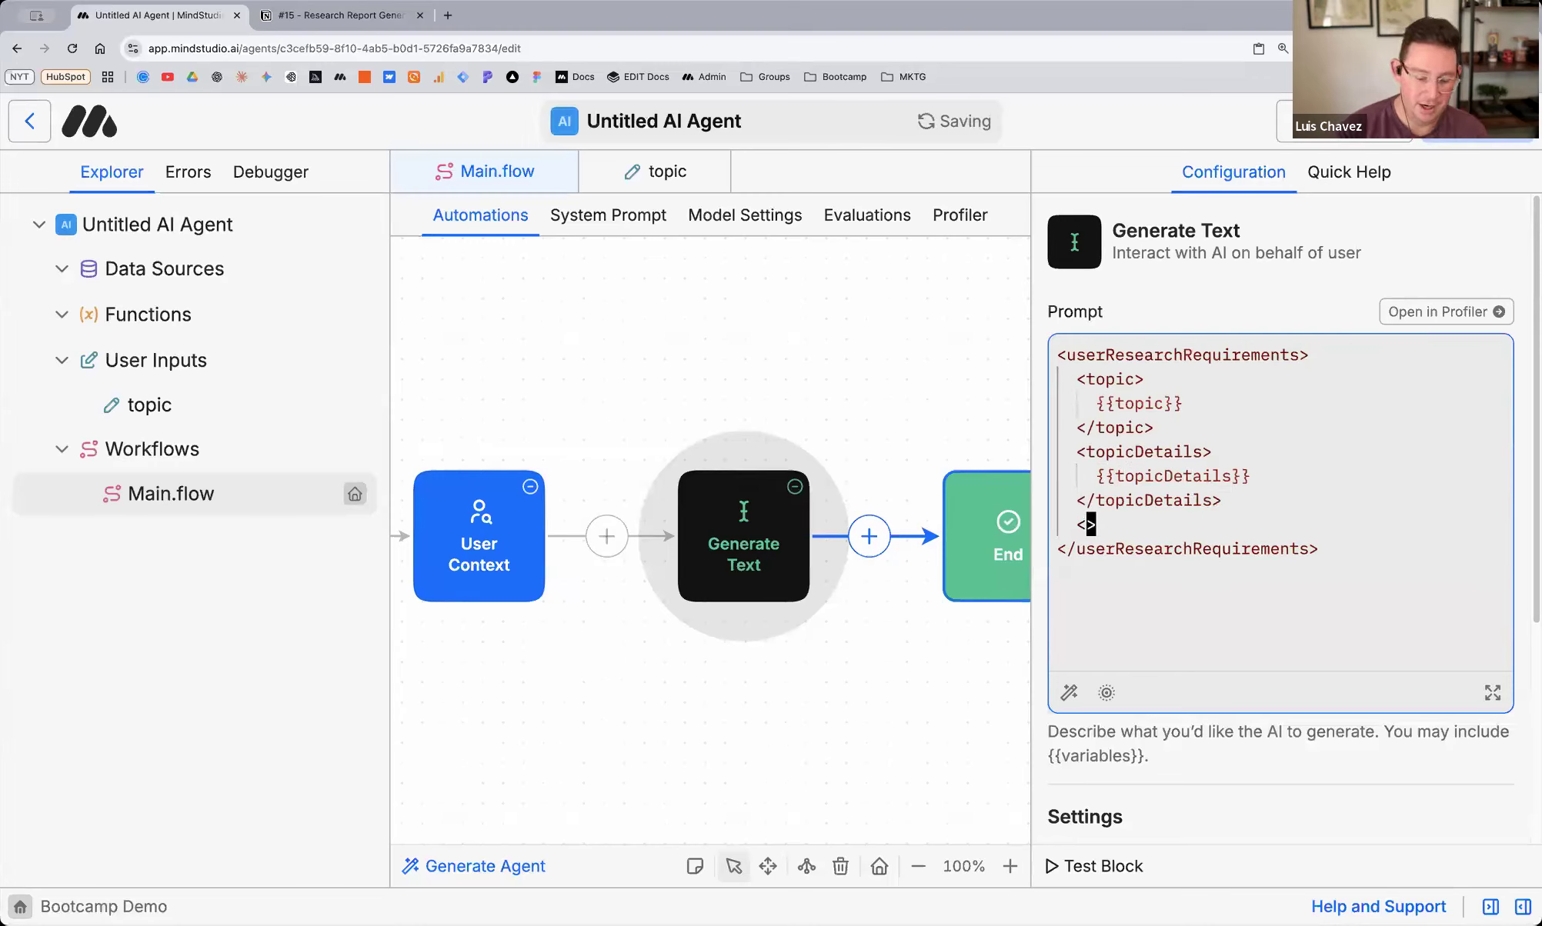
pyautogui.write('currentDate')
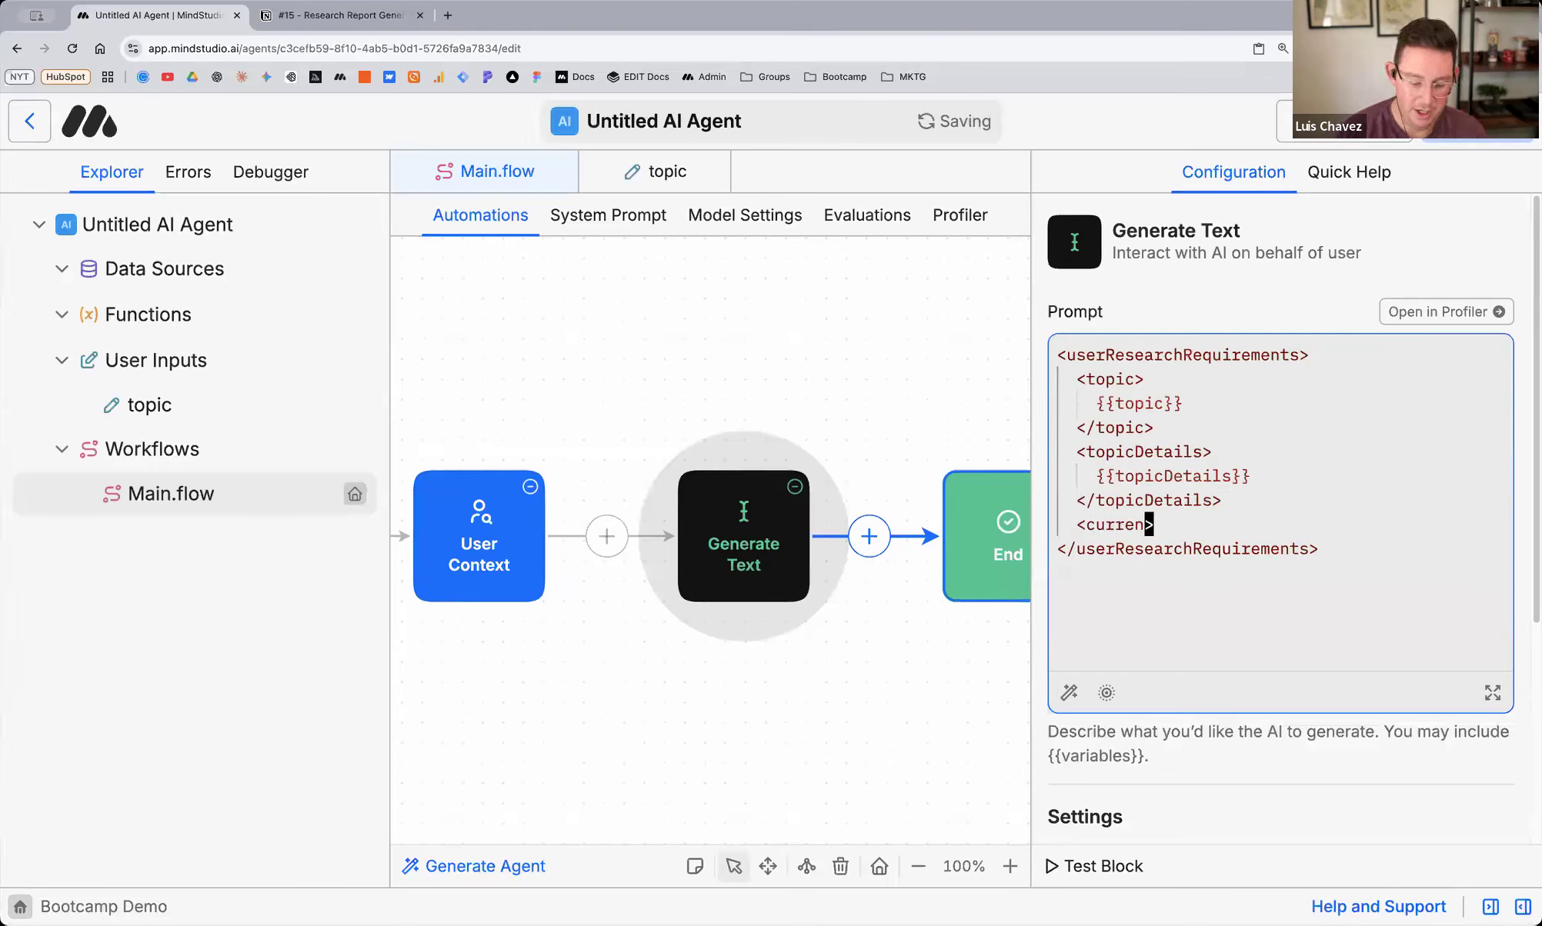
pyautogui.press('Right')
pyautogui.press('Return')
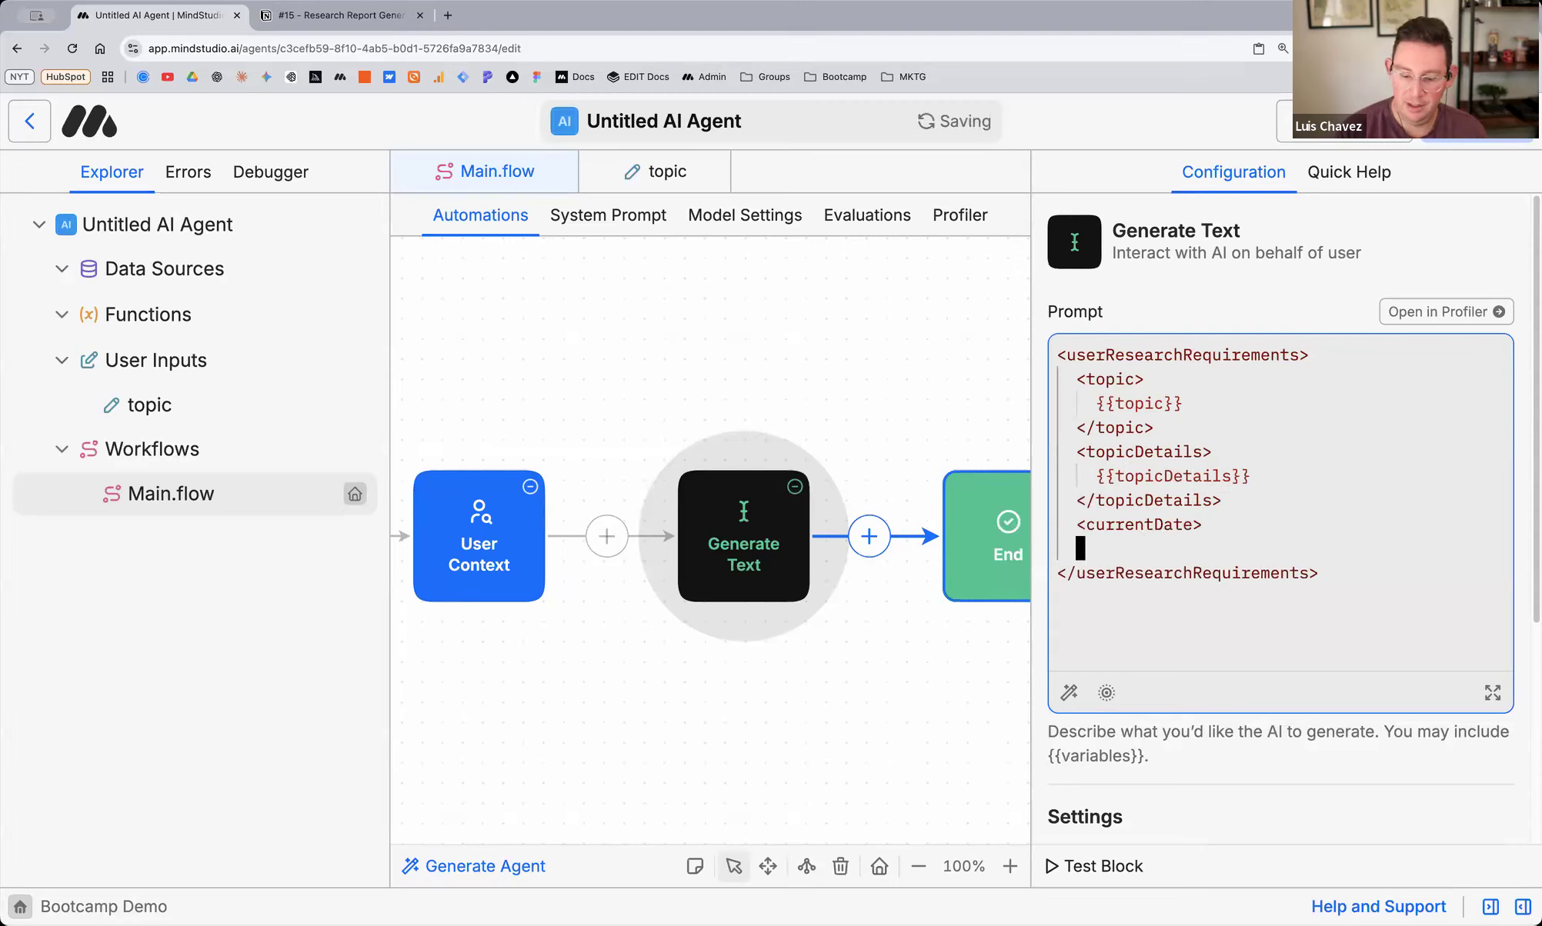
pyautogui.write('<currentDate')
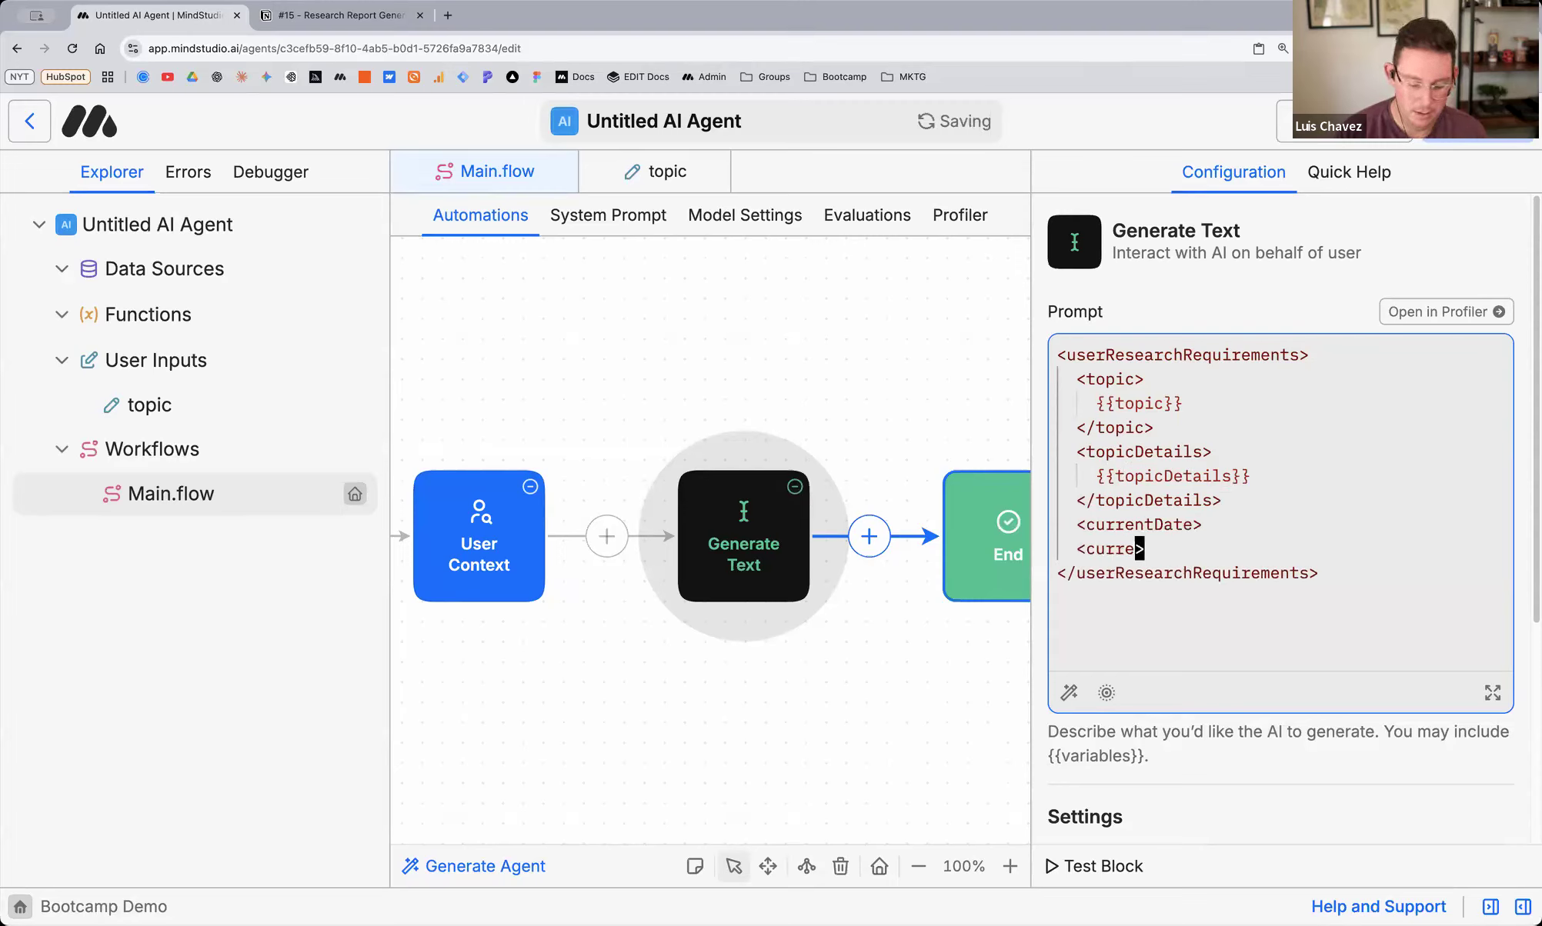
# Insert the {{currentDate}} variable on an indented line between the two currentDate tags
pyautogui.press('Up')
pyautogui.press('Right')
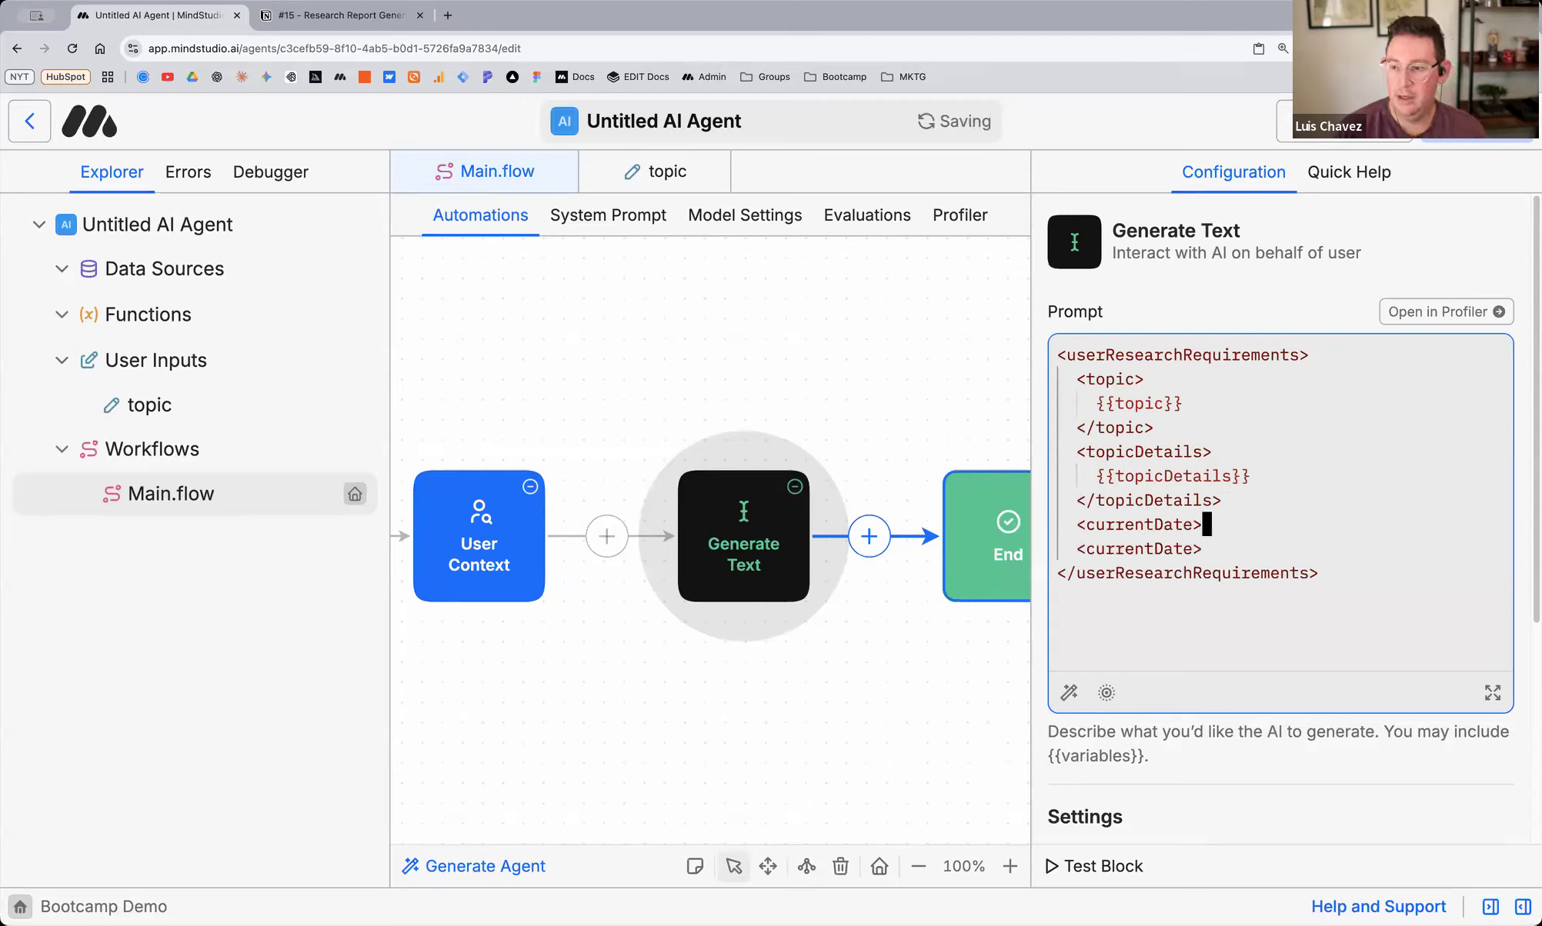
pyautogui.press('Return')
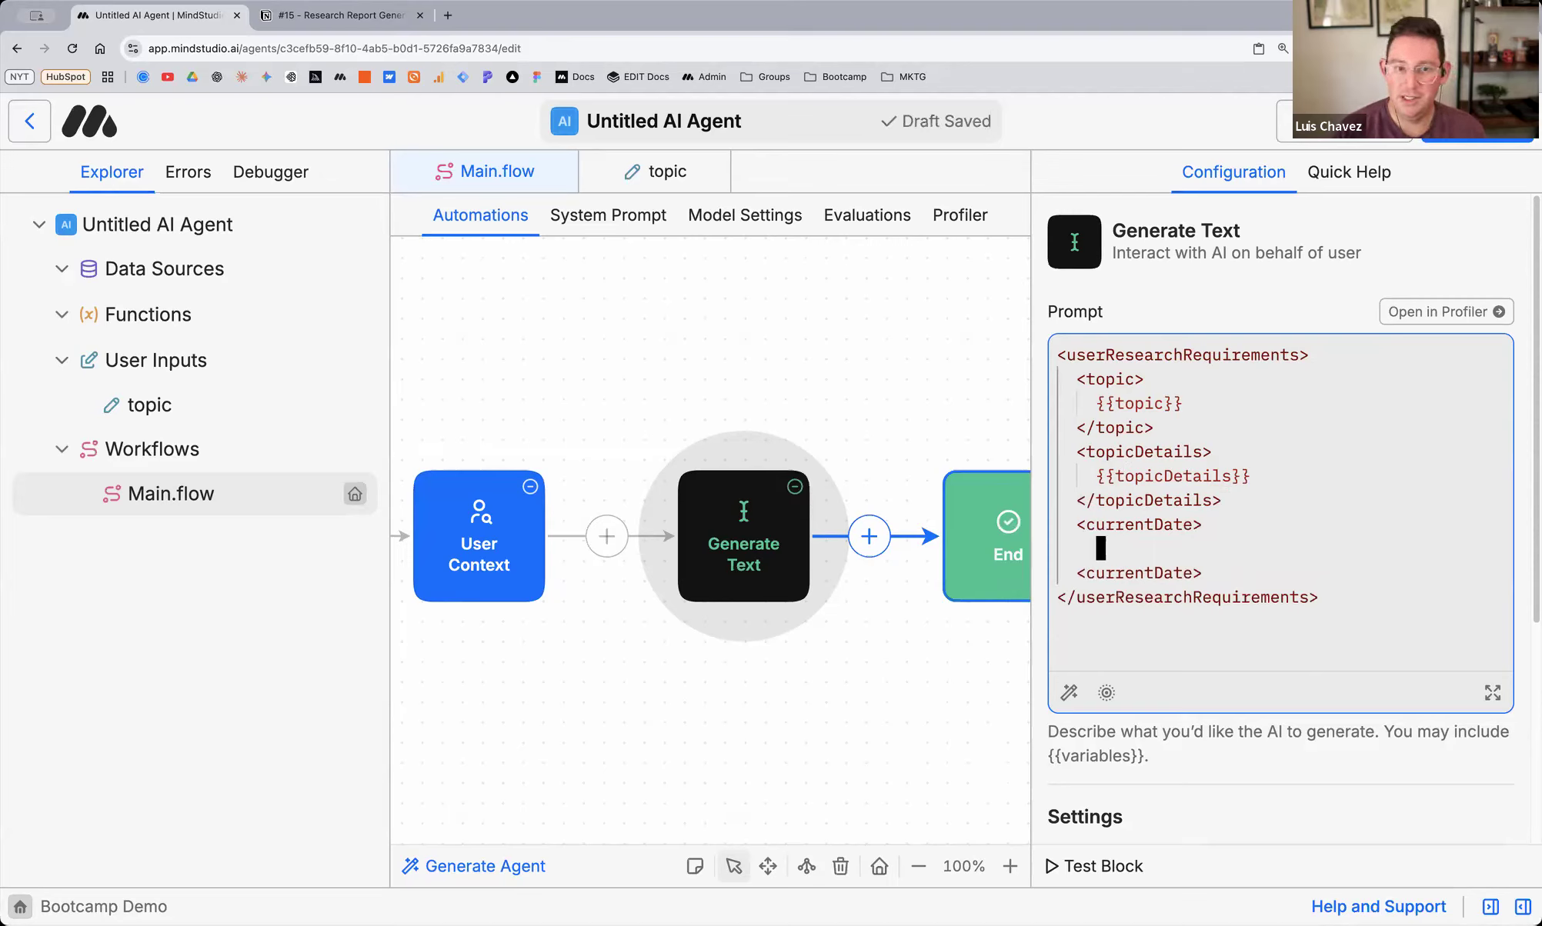
pyautogui.write('{{')
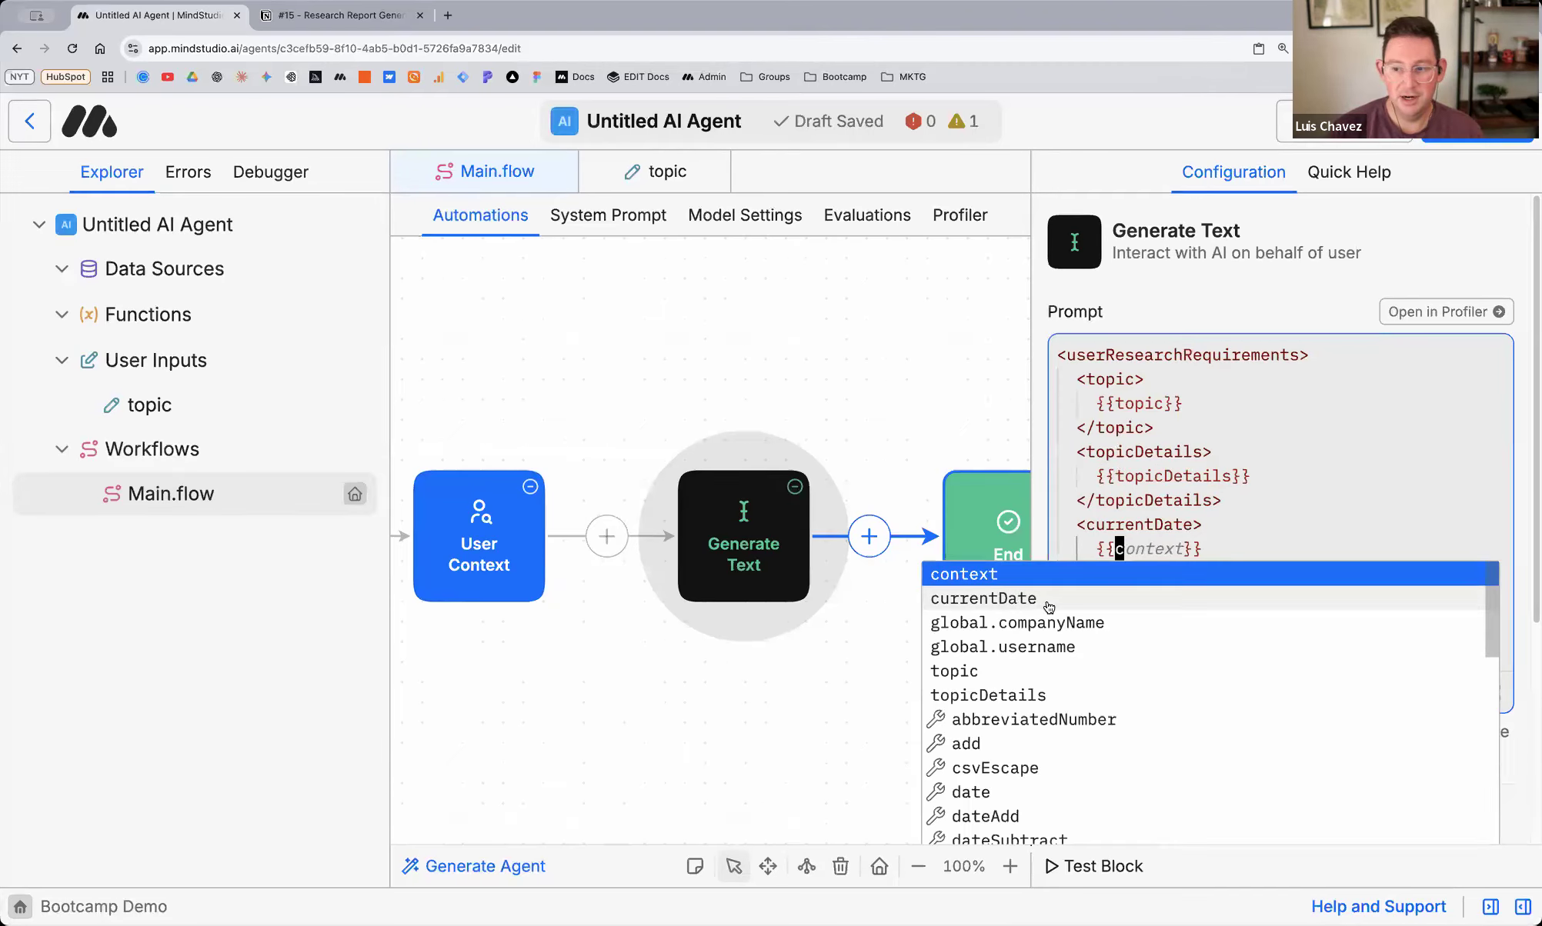
pyautogui.click(1048, 607)
pyautogui.moveTo(1202, 574); pyautogui.dragTo(1078, 529)
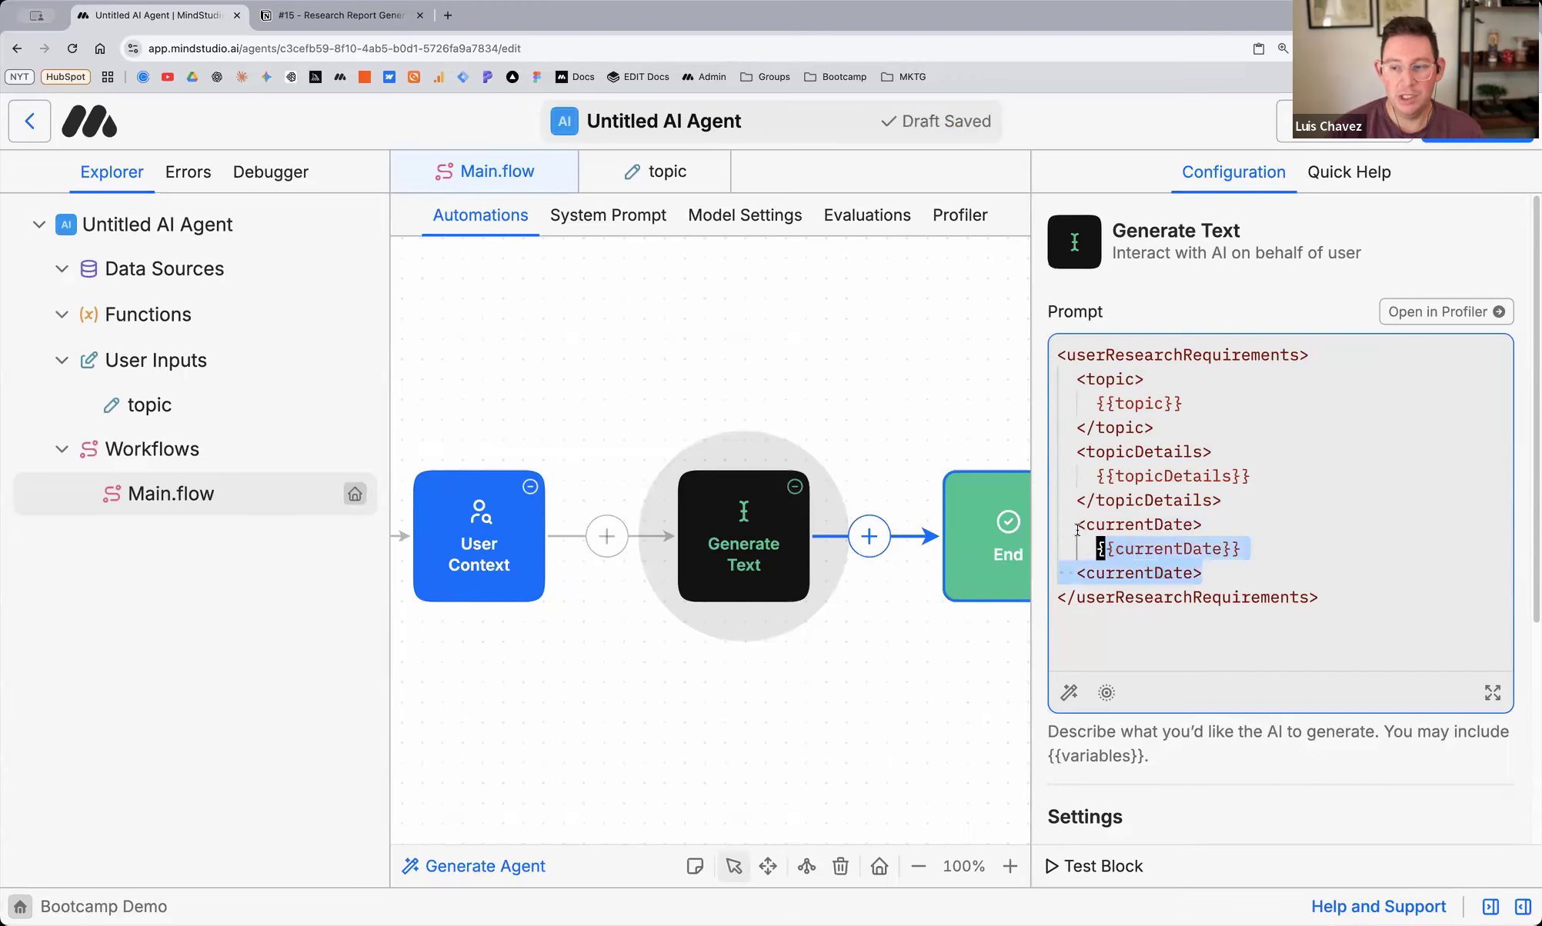
pyautogui.click(1230, 582)
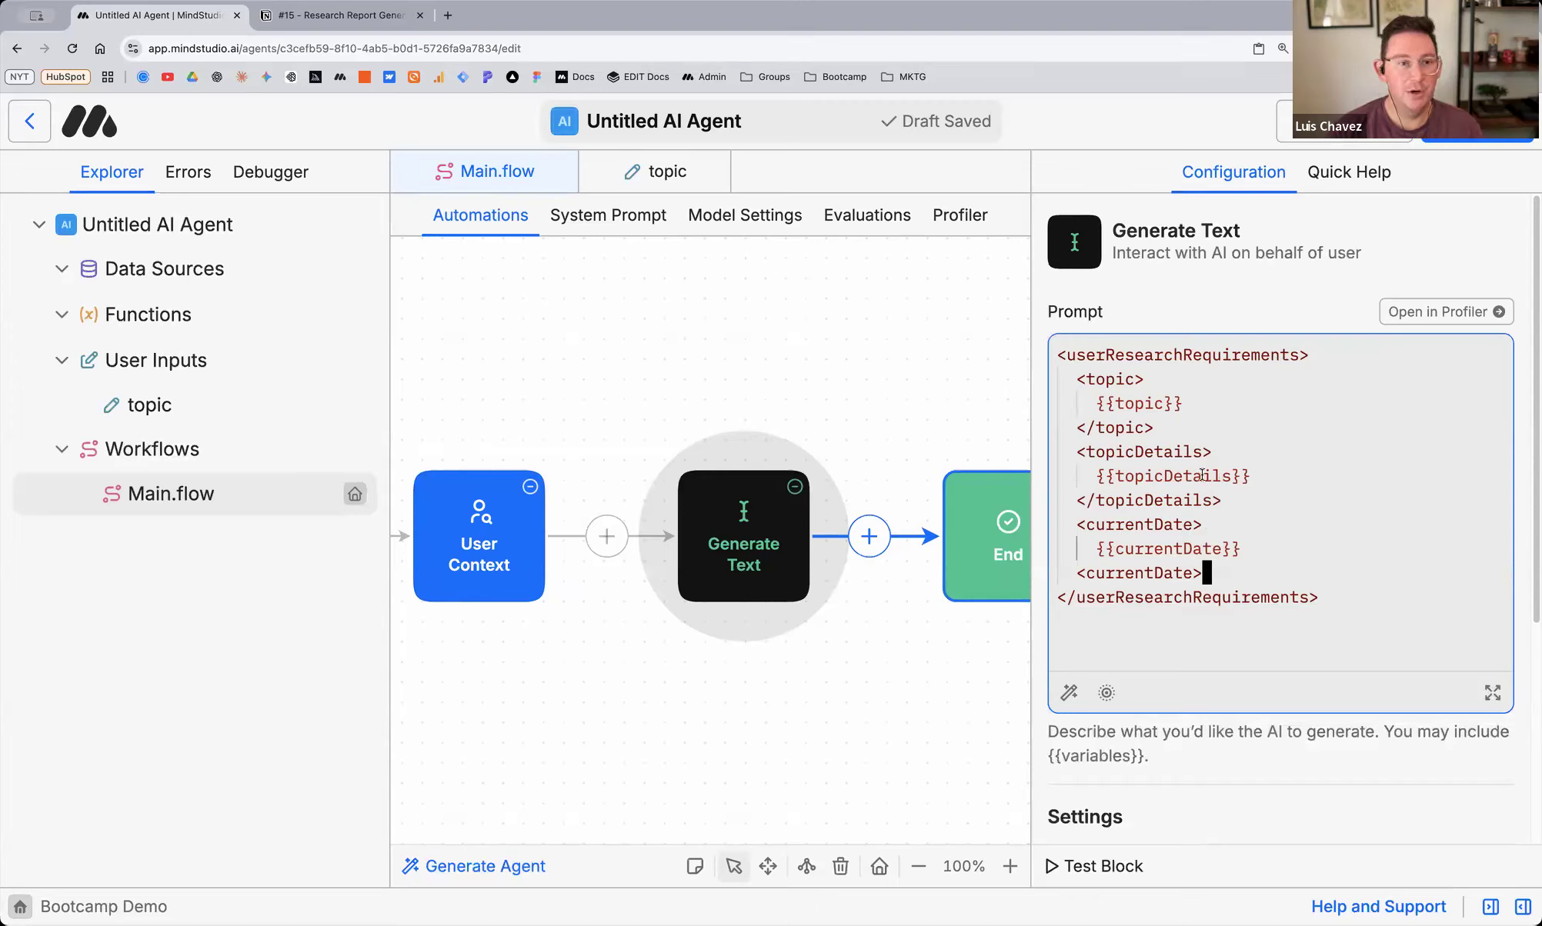
pyautogui.moveTo(1324, 598); pyautogui.dragTo(1061, 350)
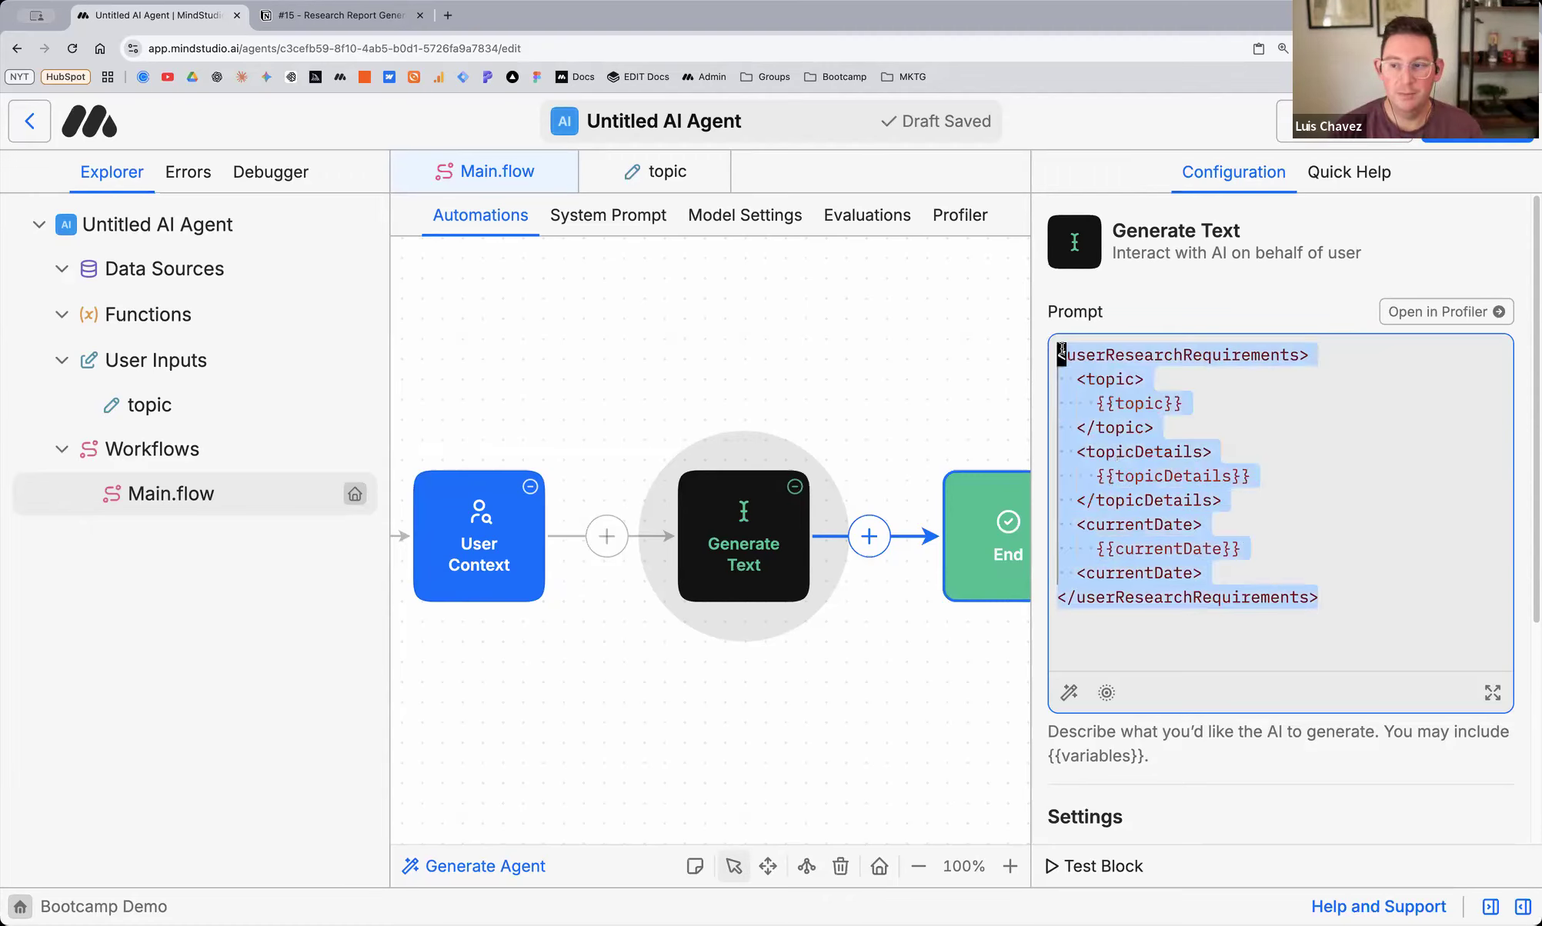
pyautogui.click(1256, 405)
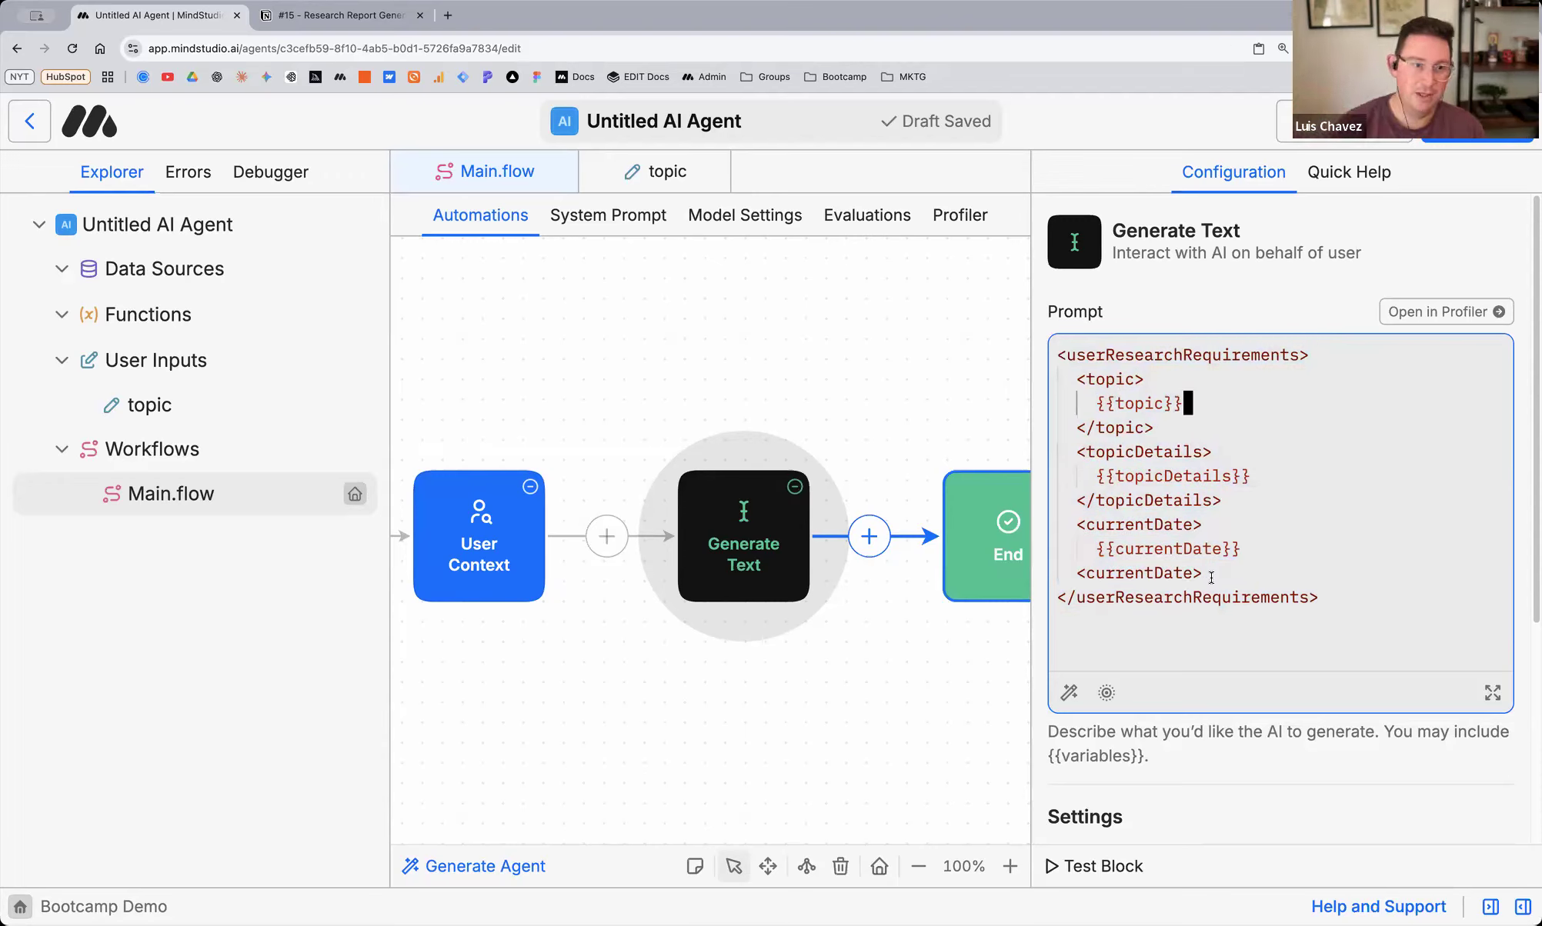
pyautogui.moveTo(1329, 599); pyautogui.dragTo(1044, 337)
pyautogui.click(1283, 629)
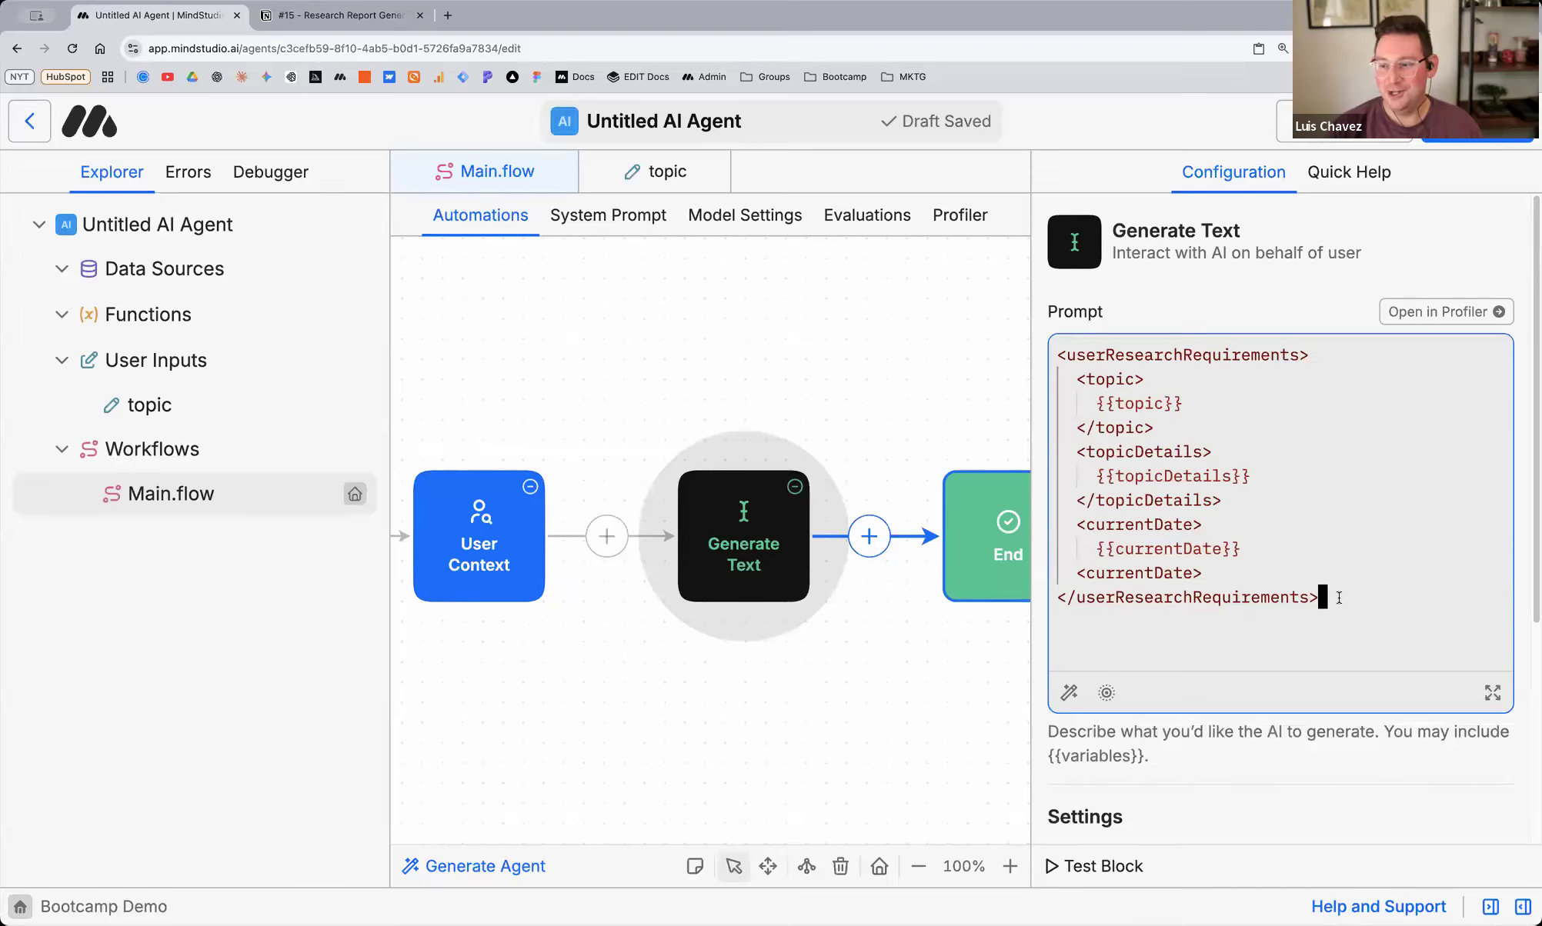
# Turn the second currentDate tag into the closing tag </currentDate> by adding the missing slash
pyautogui.click(1088, 574)
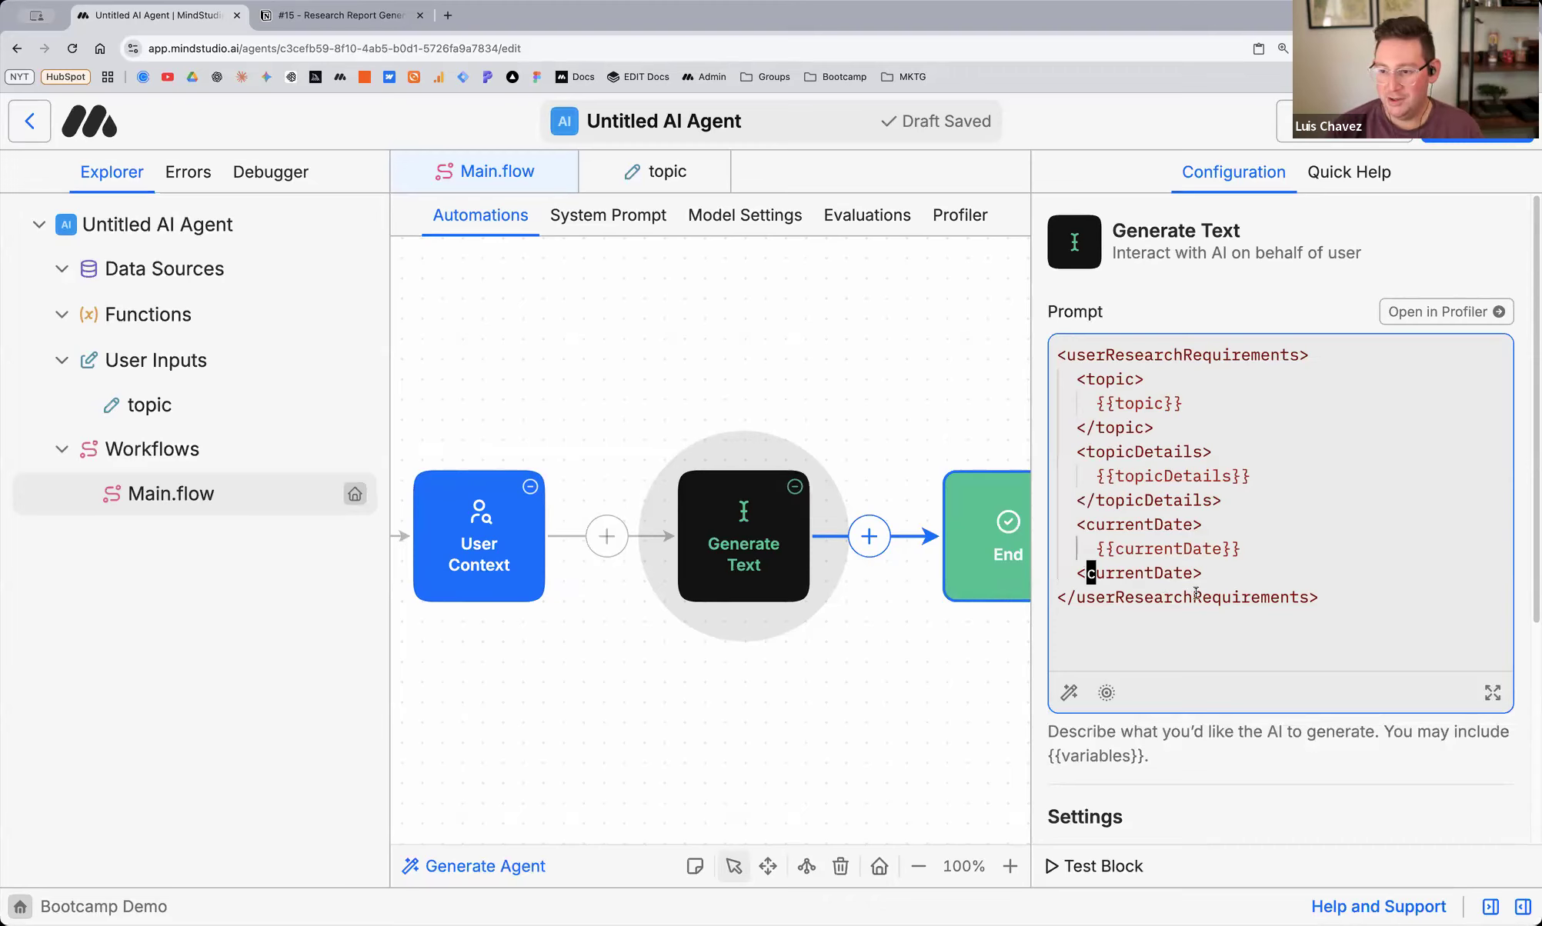
pyautogui.write('/')
pyautogui.moveTo(1211, 568); pyautogui.dragTo(1079, 521)
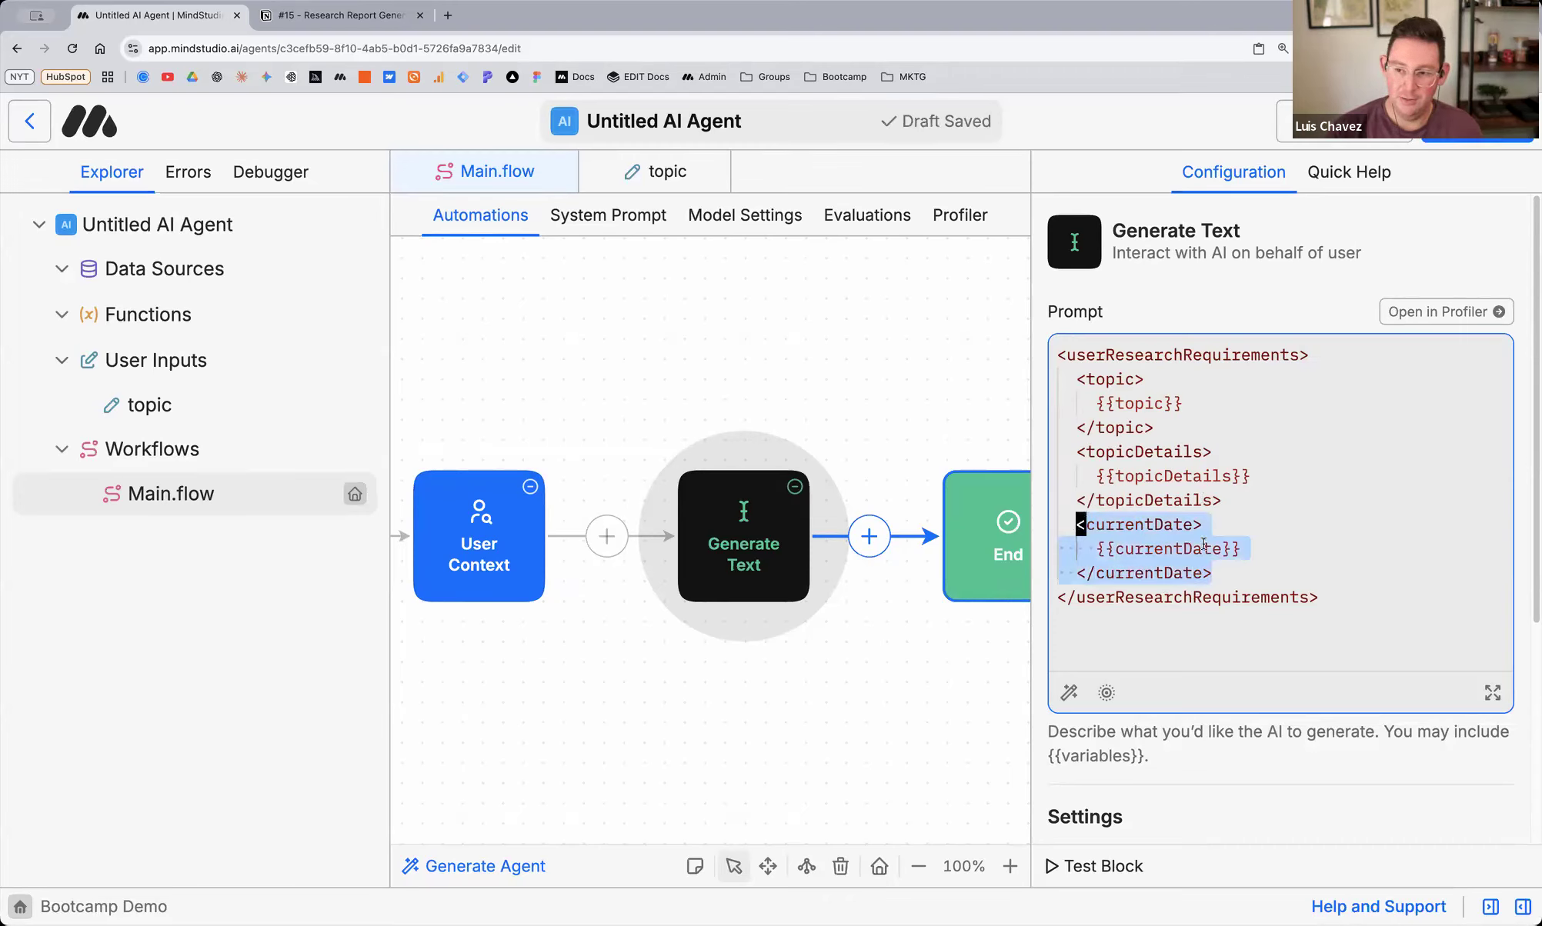
pyautogui.click(1211, 571)
# Leave a blank line beneath the closing userResearchRequirements tag and open the prompt in the full-size editor
pyautogui.scroll(-2, 1256, 593)
pyautogui.click(1255, 593)
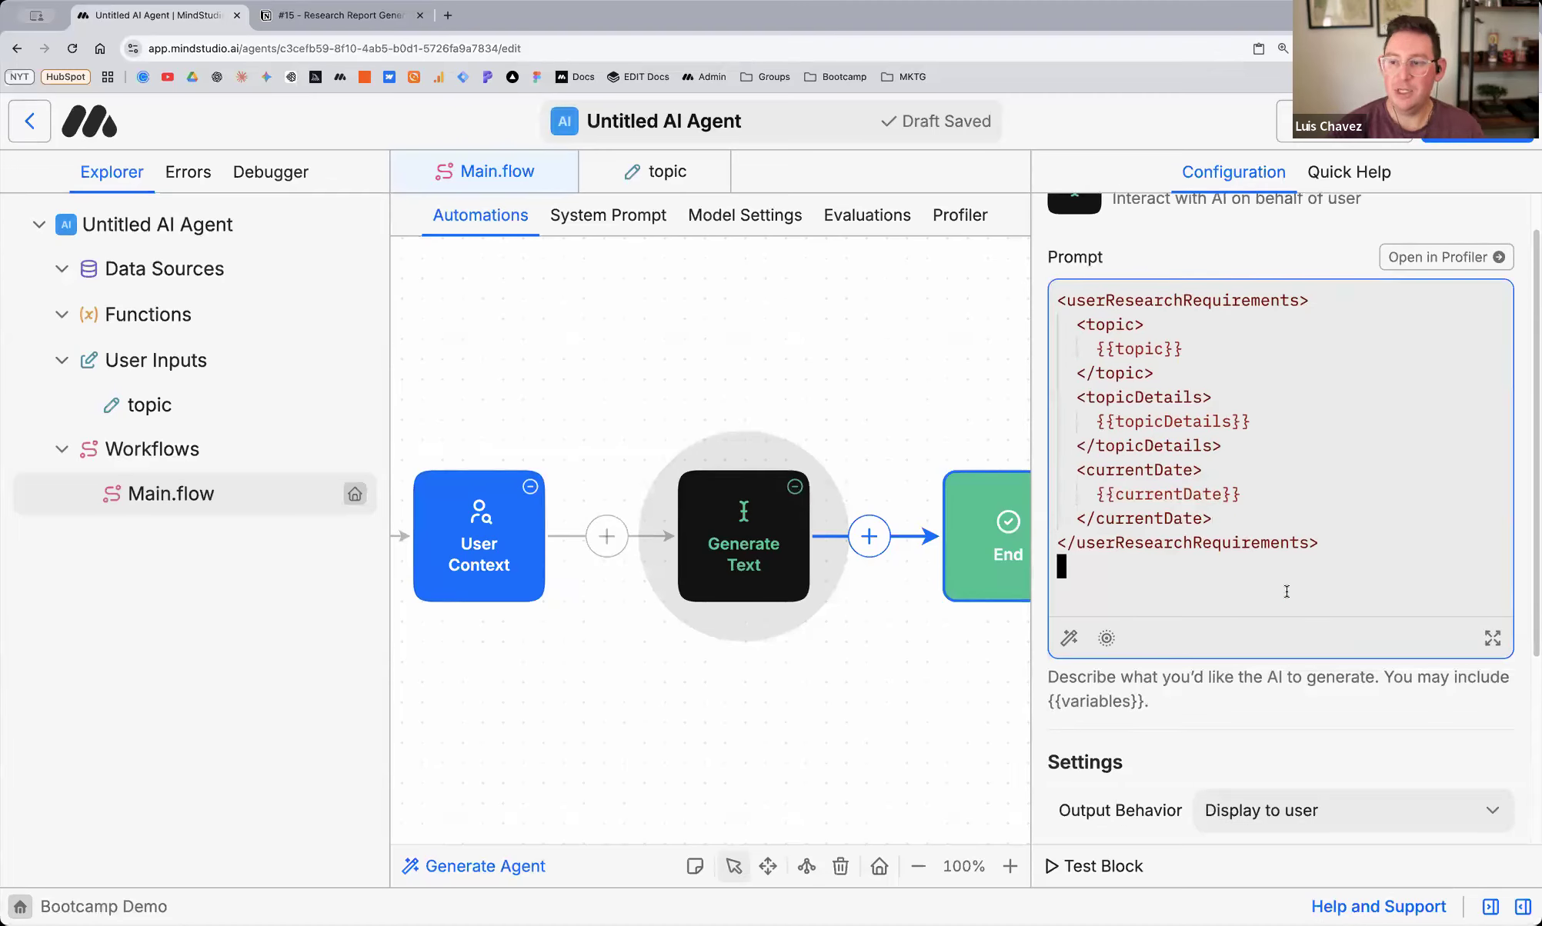
pyautogui.press('Return')
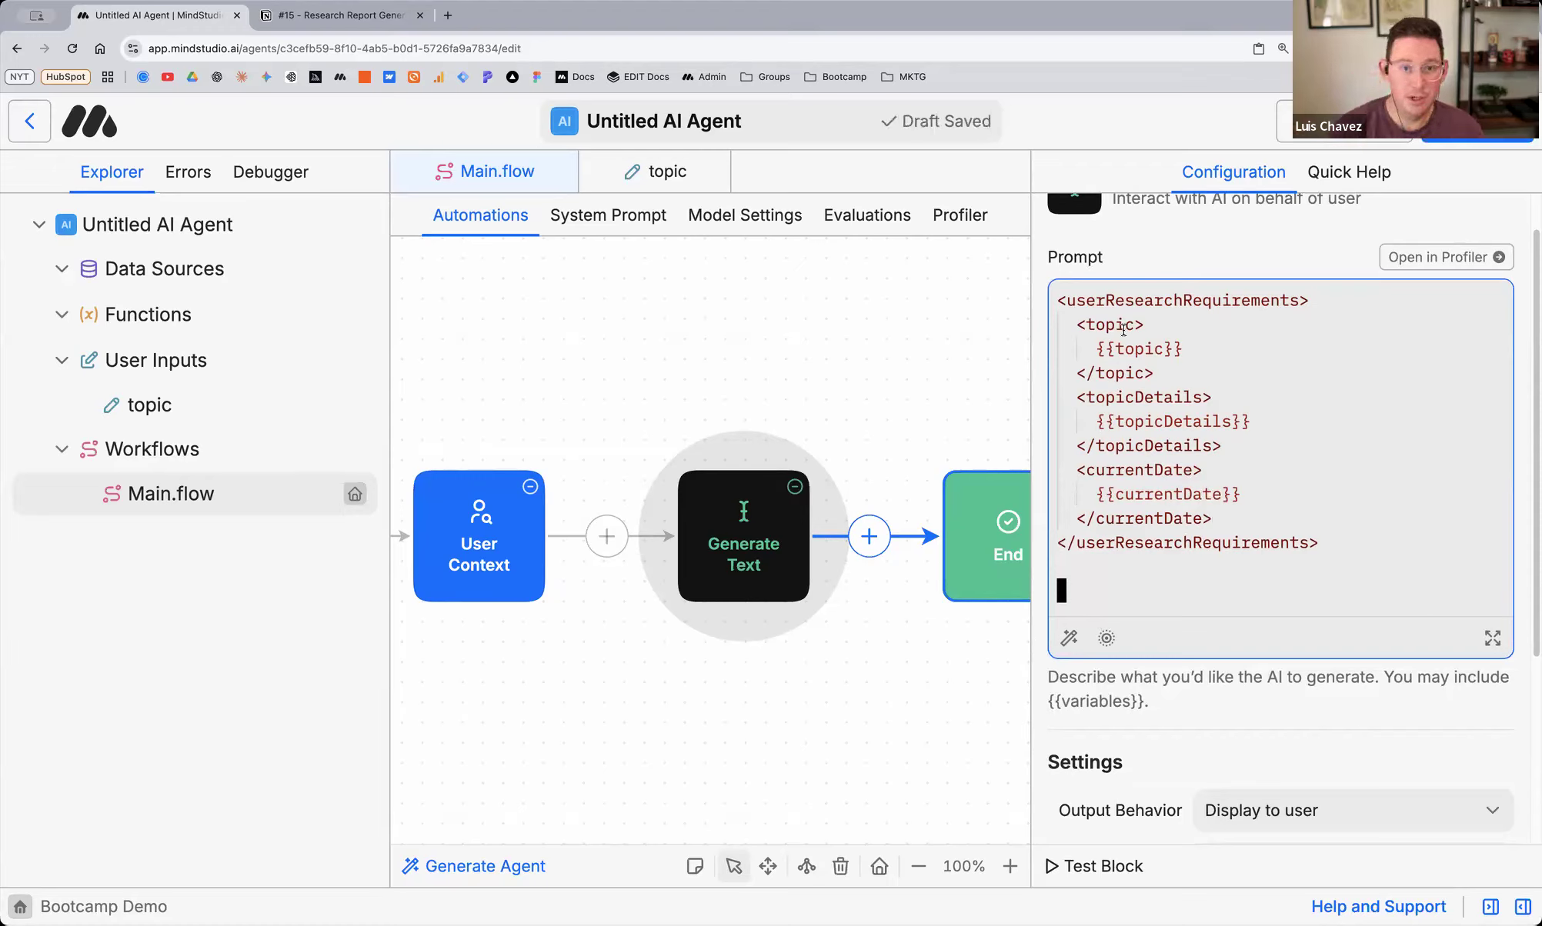
pyautogui.click(1493, 639)
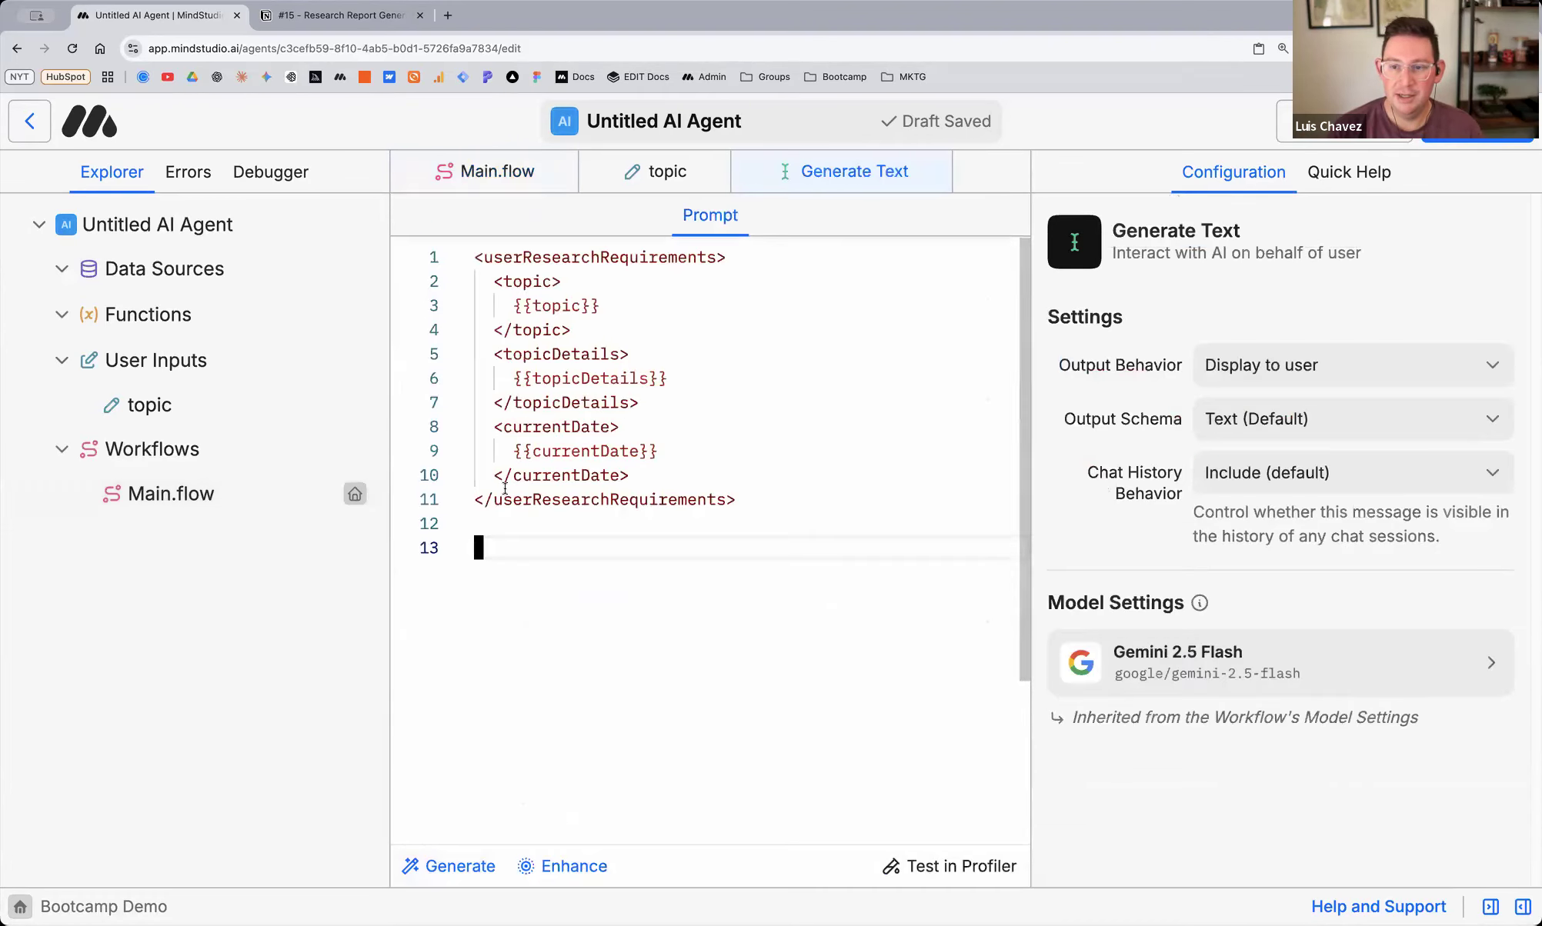
pyautogui.scroll(-3, 567, 543)
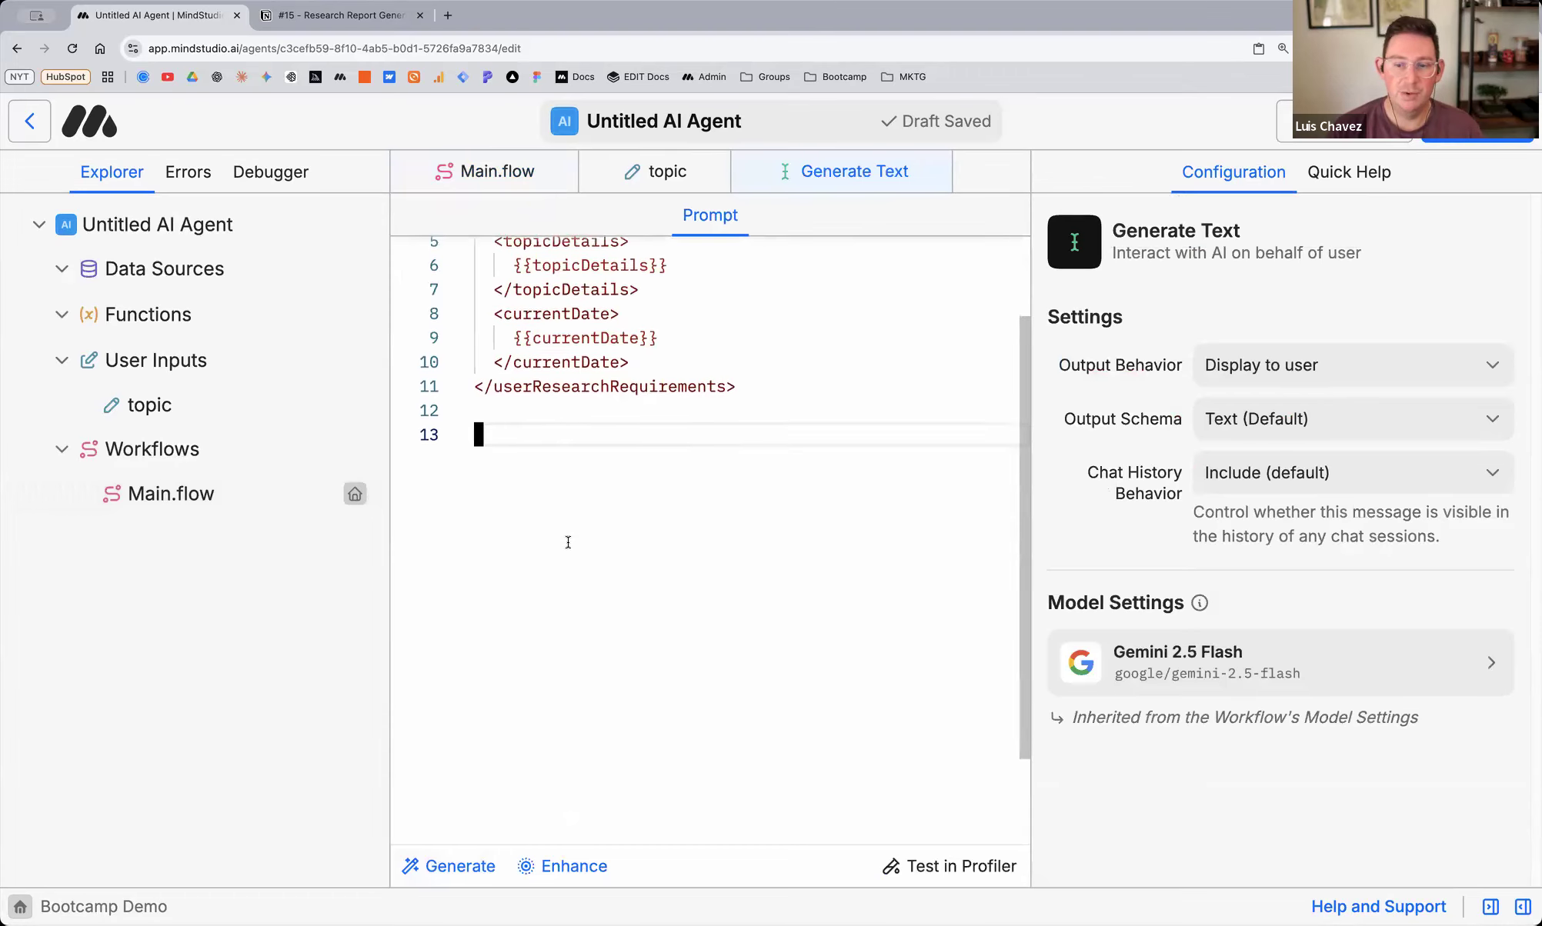
pyautogui.scroll(3, 567, 543)
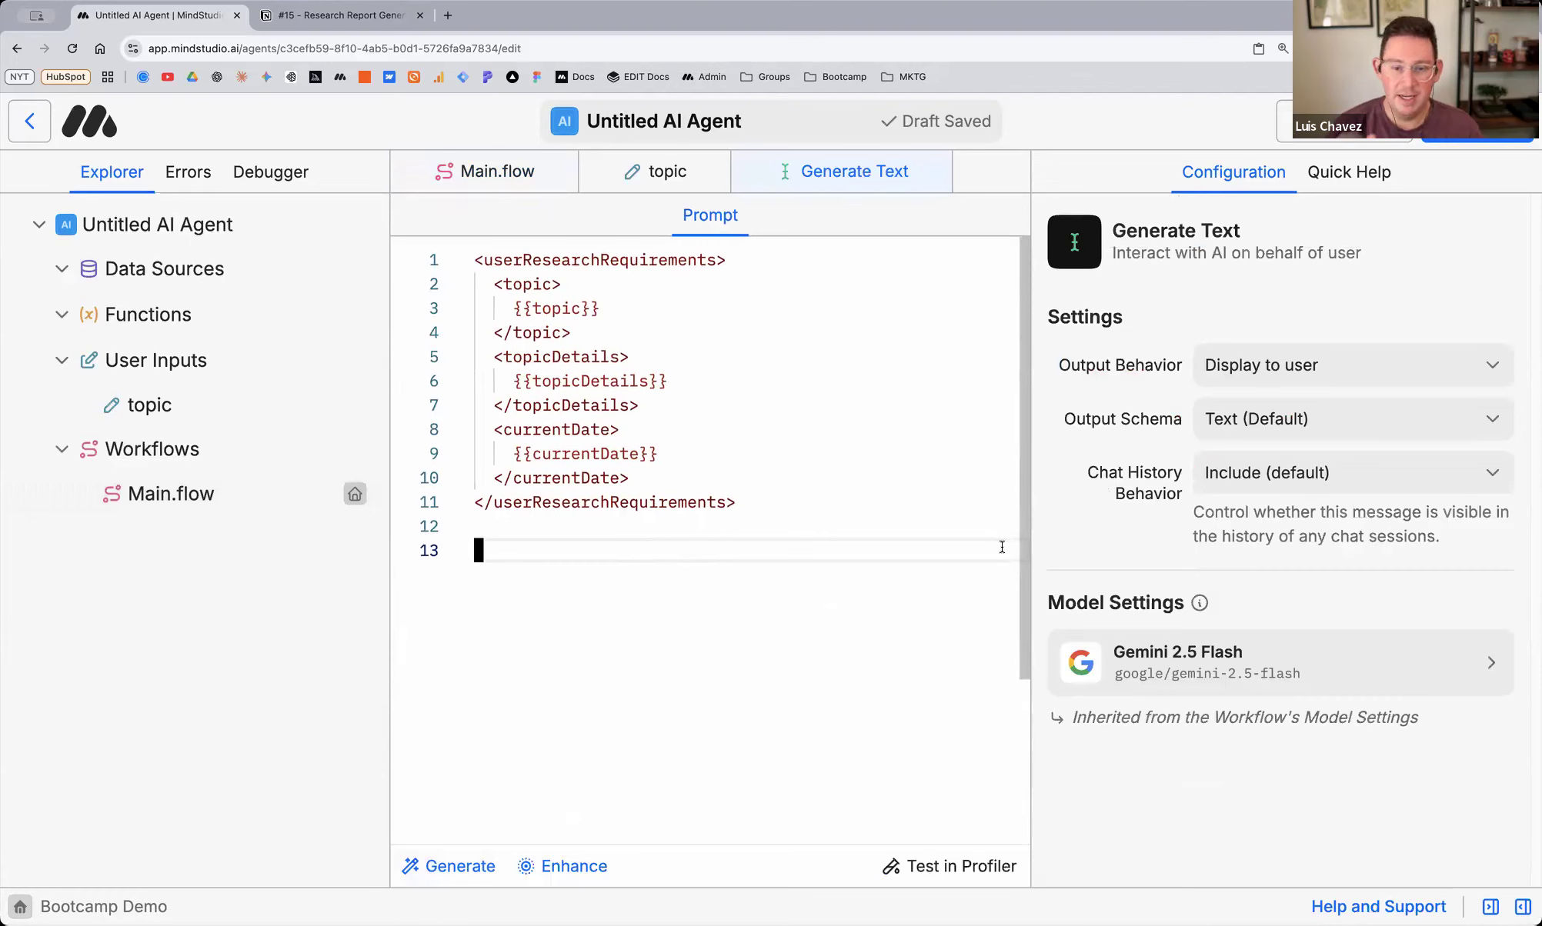
# Check the JSON array requirement in the Research Report Generator spec and set the Generate Text block's output schema to JSON
pyautogui.click(339, 22)
pyautogui.moveTo(1062, 363); pyautogui.dragTo(488, 389)
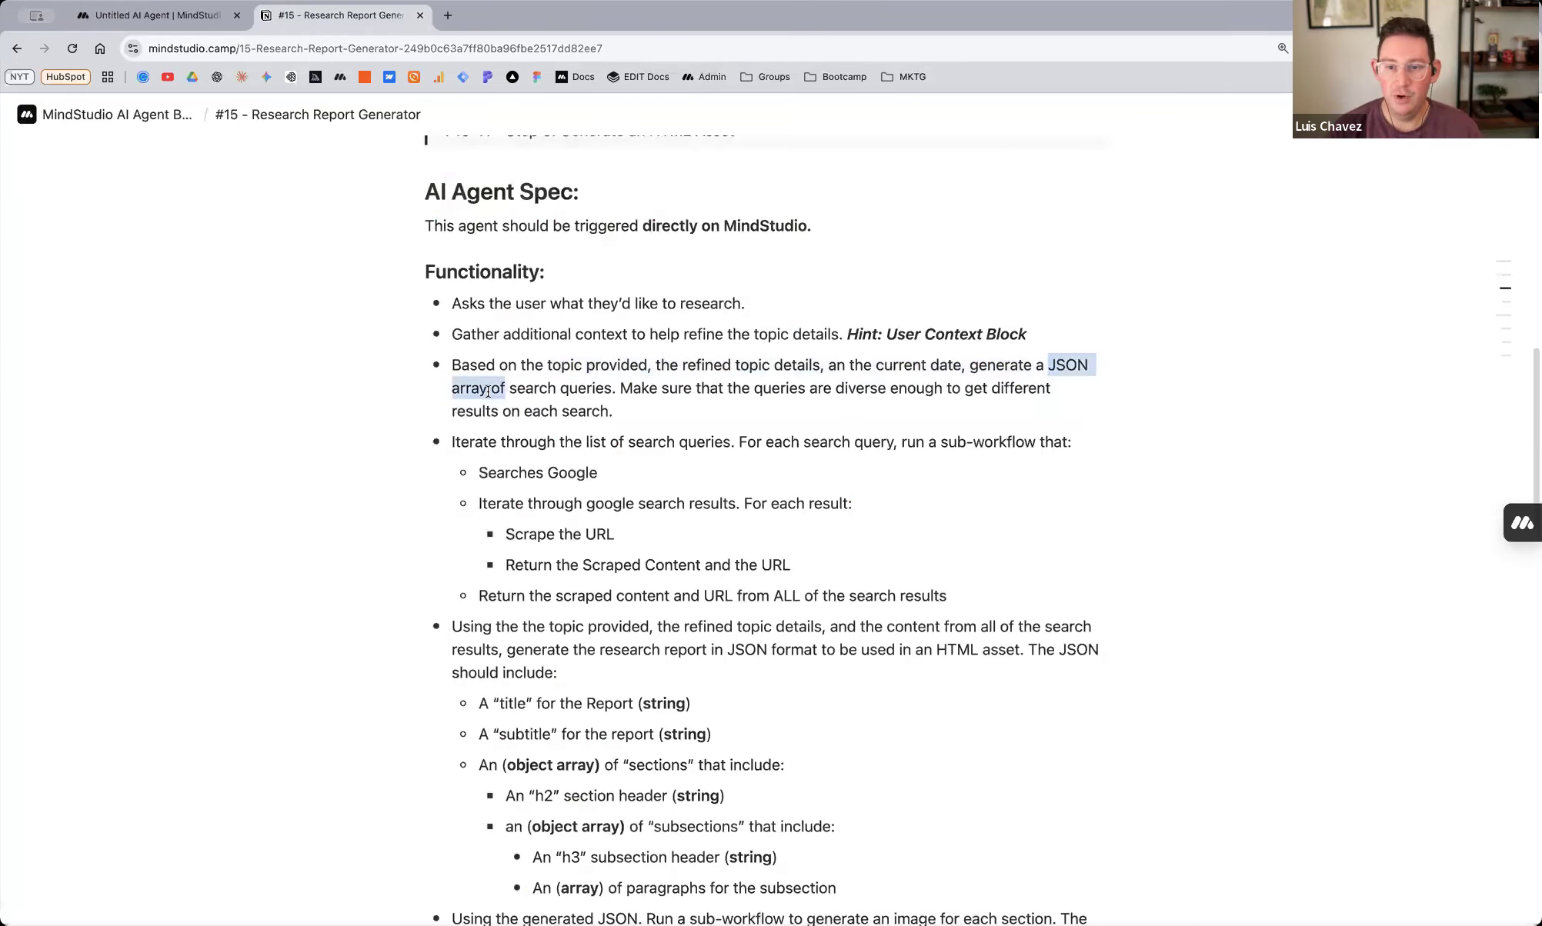
pyautogui.click(162, 23)
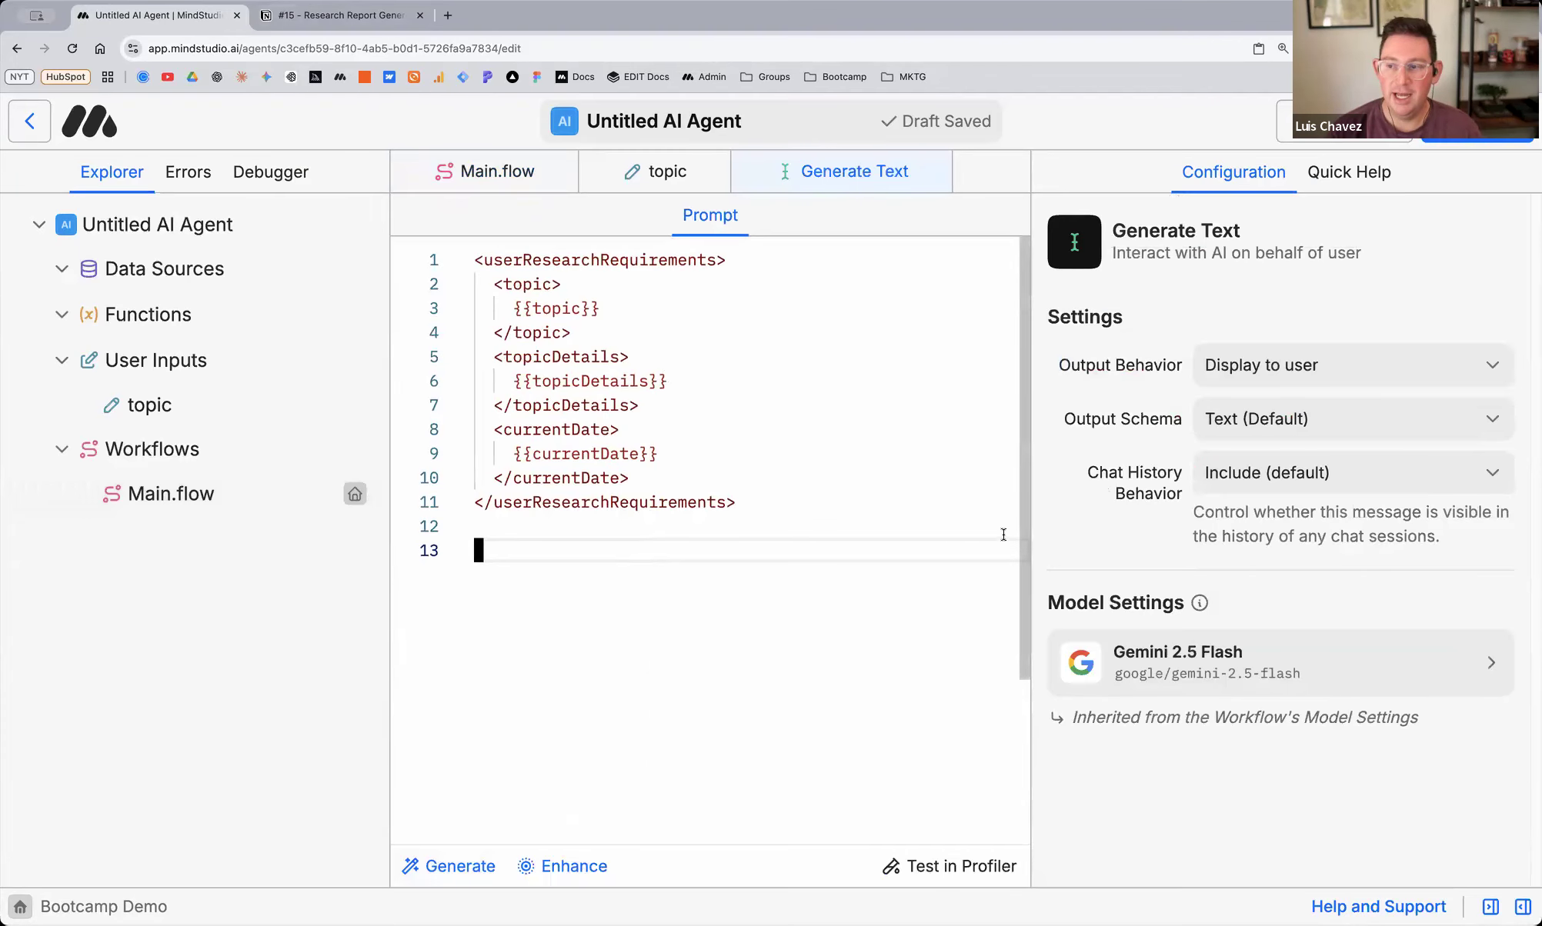
pyautogui.click(1324, 411)
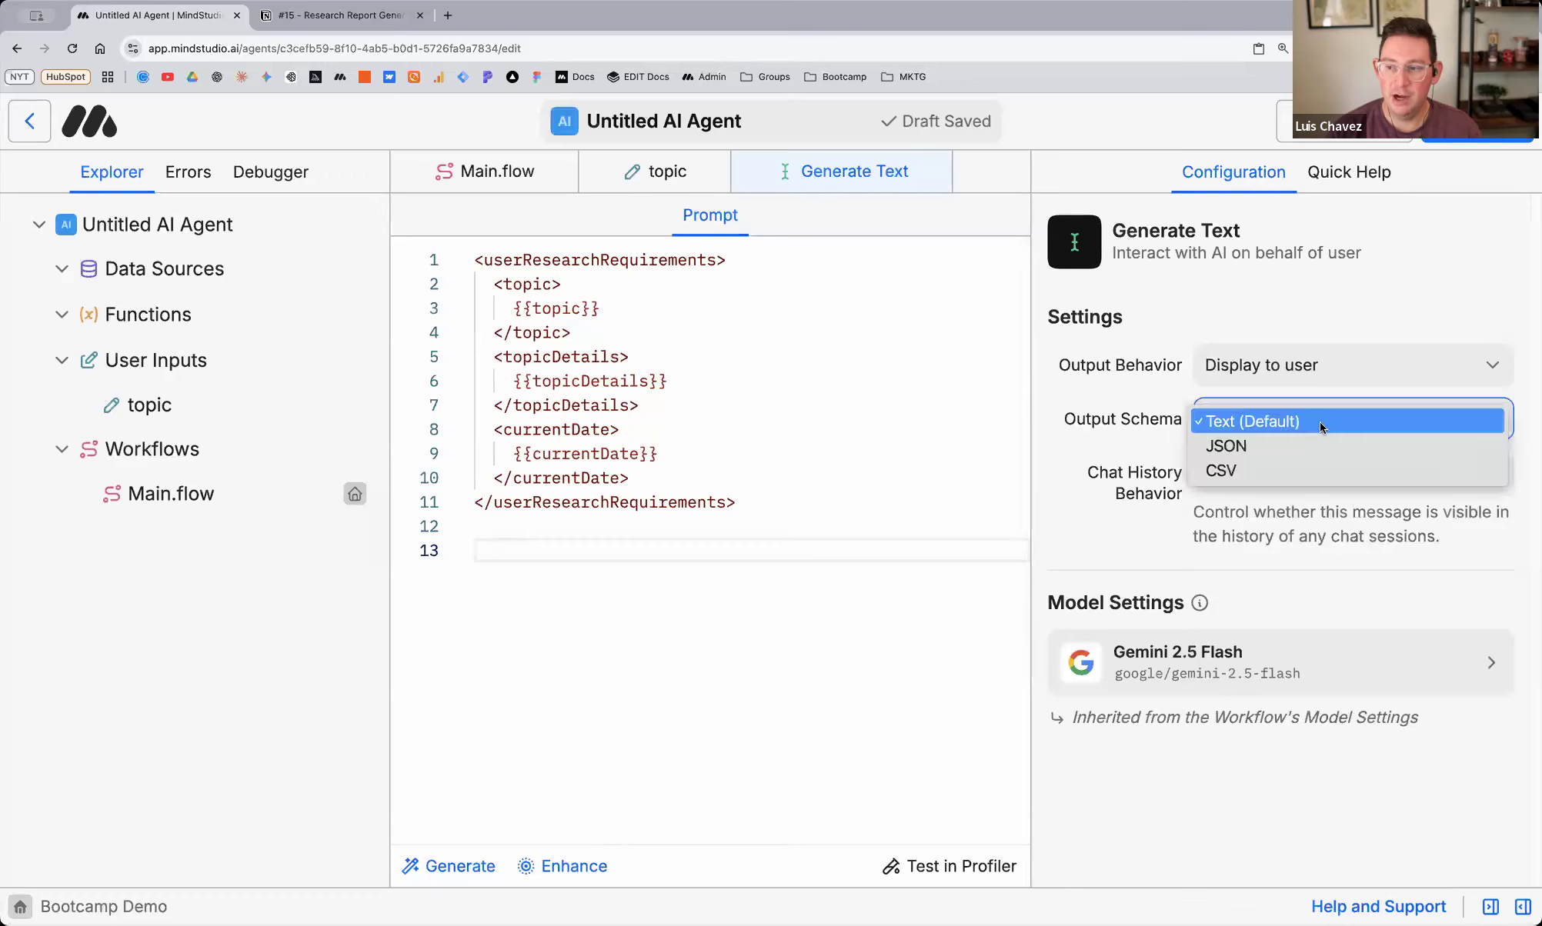
pyautogui.click(1308, 437)
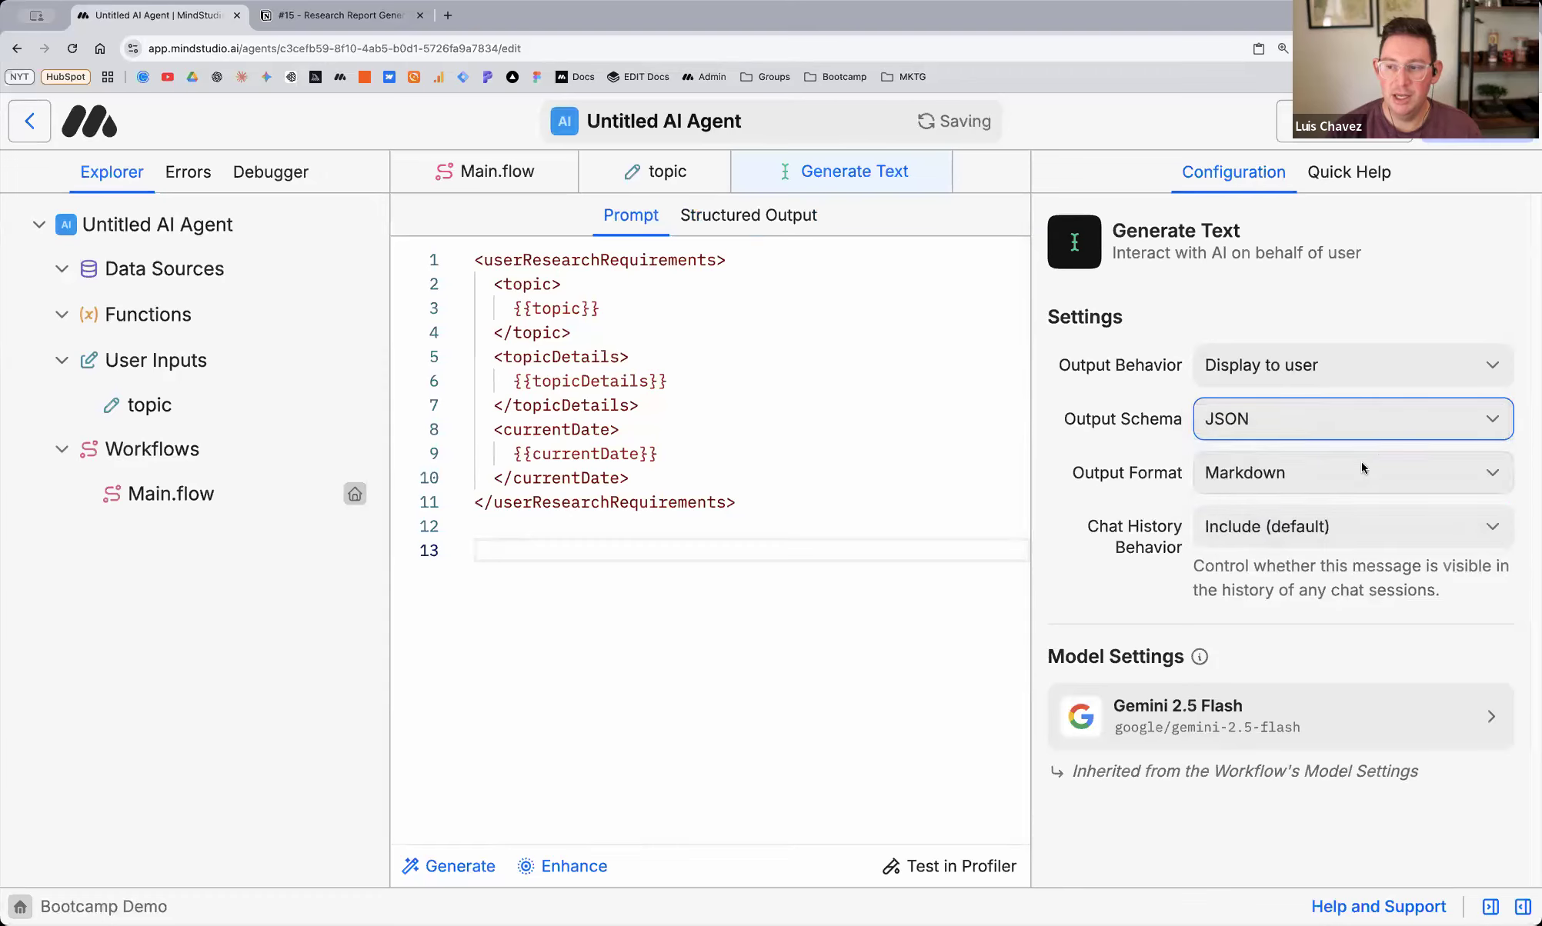
# Set the Generate Text block's output behavior to Save to variable
pyautogui.click(1317, 471)
pyautogui.click(1102, 473)
pyautogui.click(1283, 367)
pyautogui.click(1277, 392)
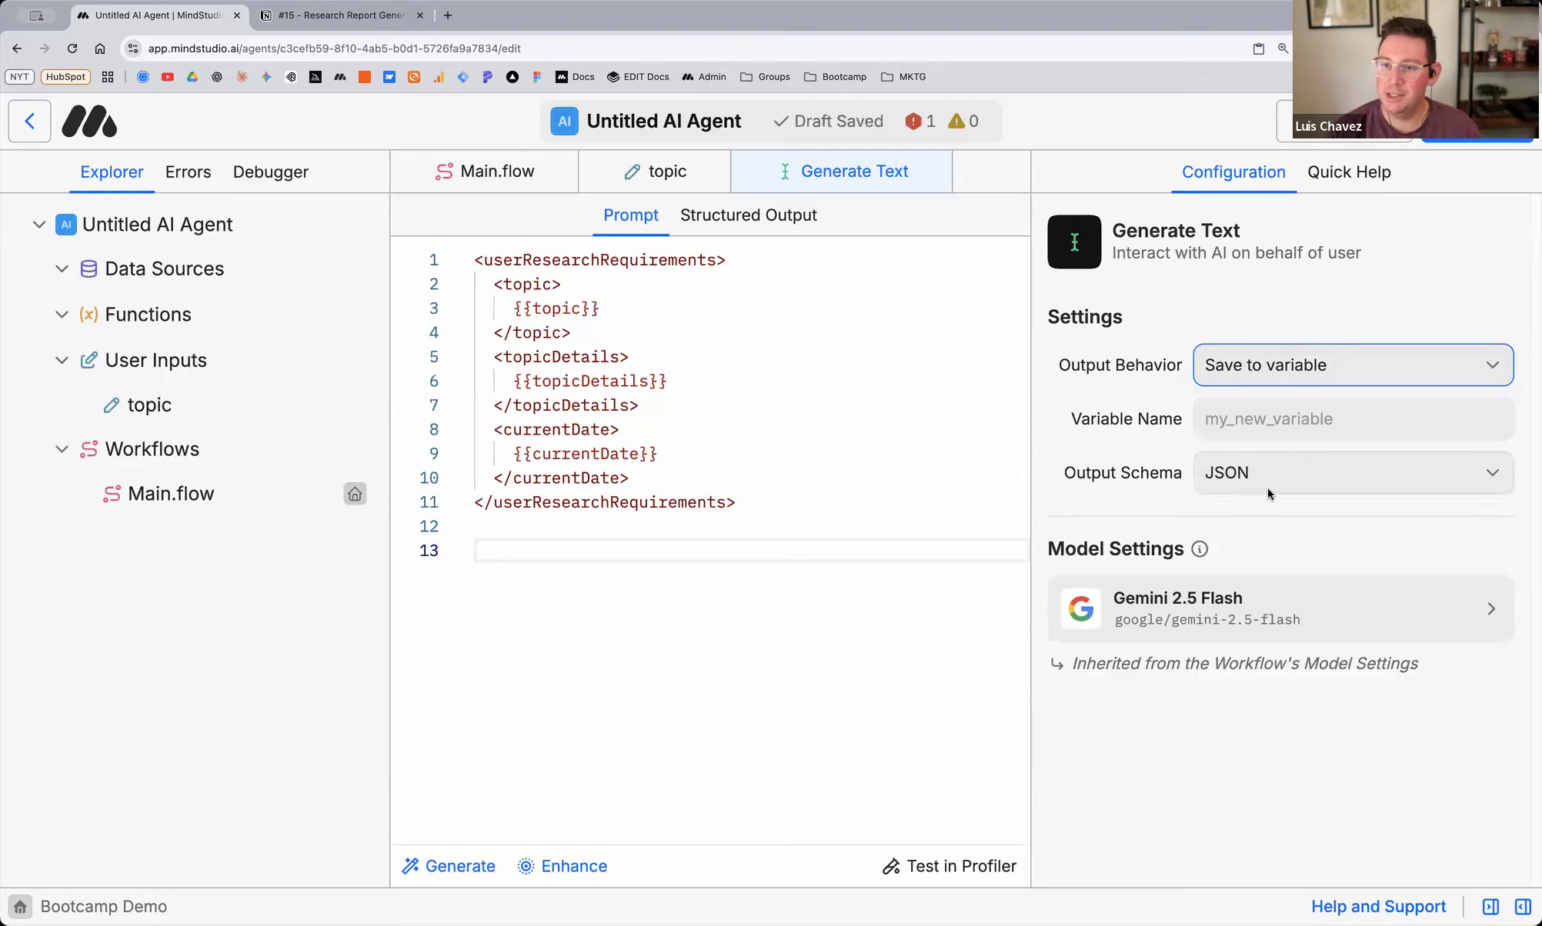
# Start the Generate Text block's structured output with an empty JSON array, []
pyautogui.click(754, 218)
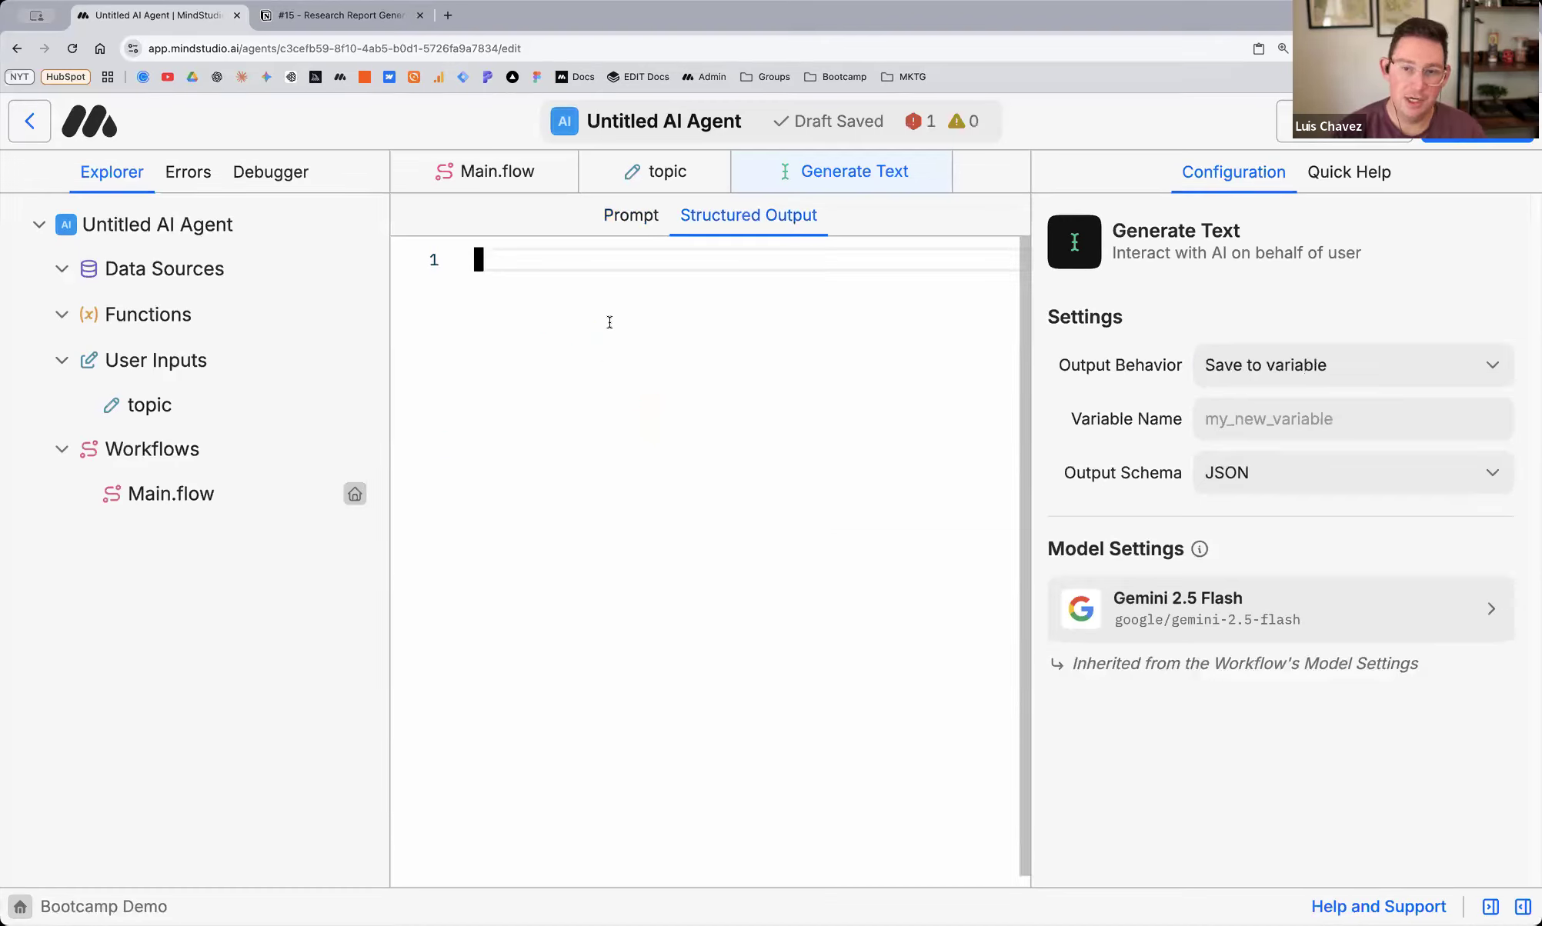
pyautogui.write('[]')
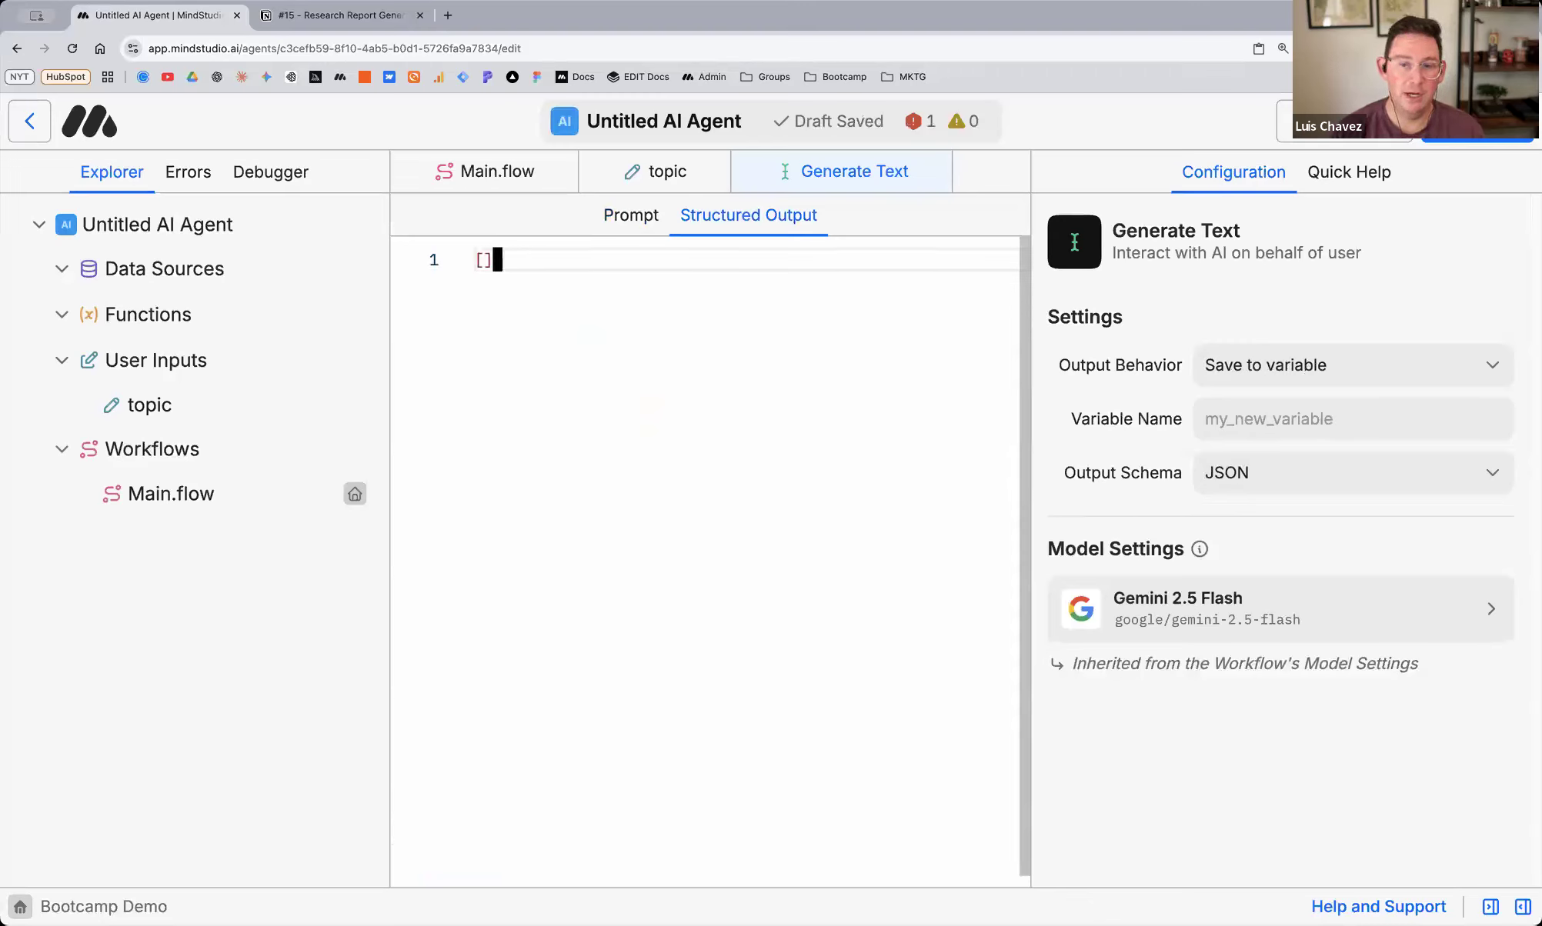
pyautogui.press('super+equal')
pyautogui.press('super+equal')
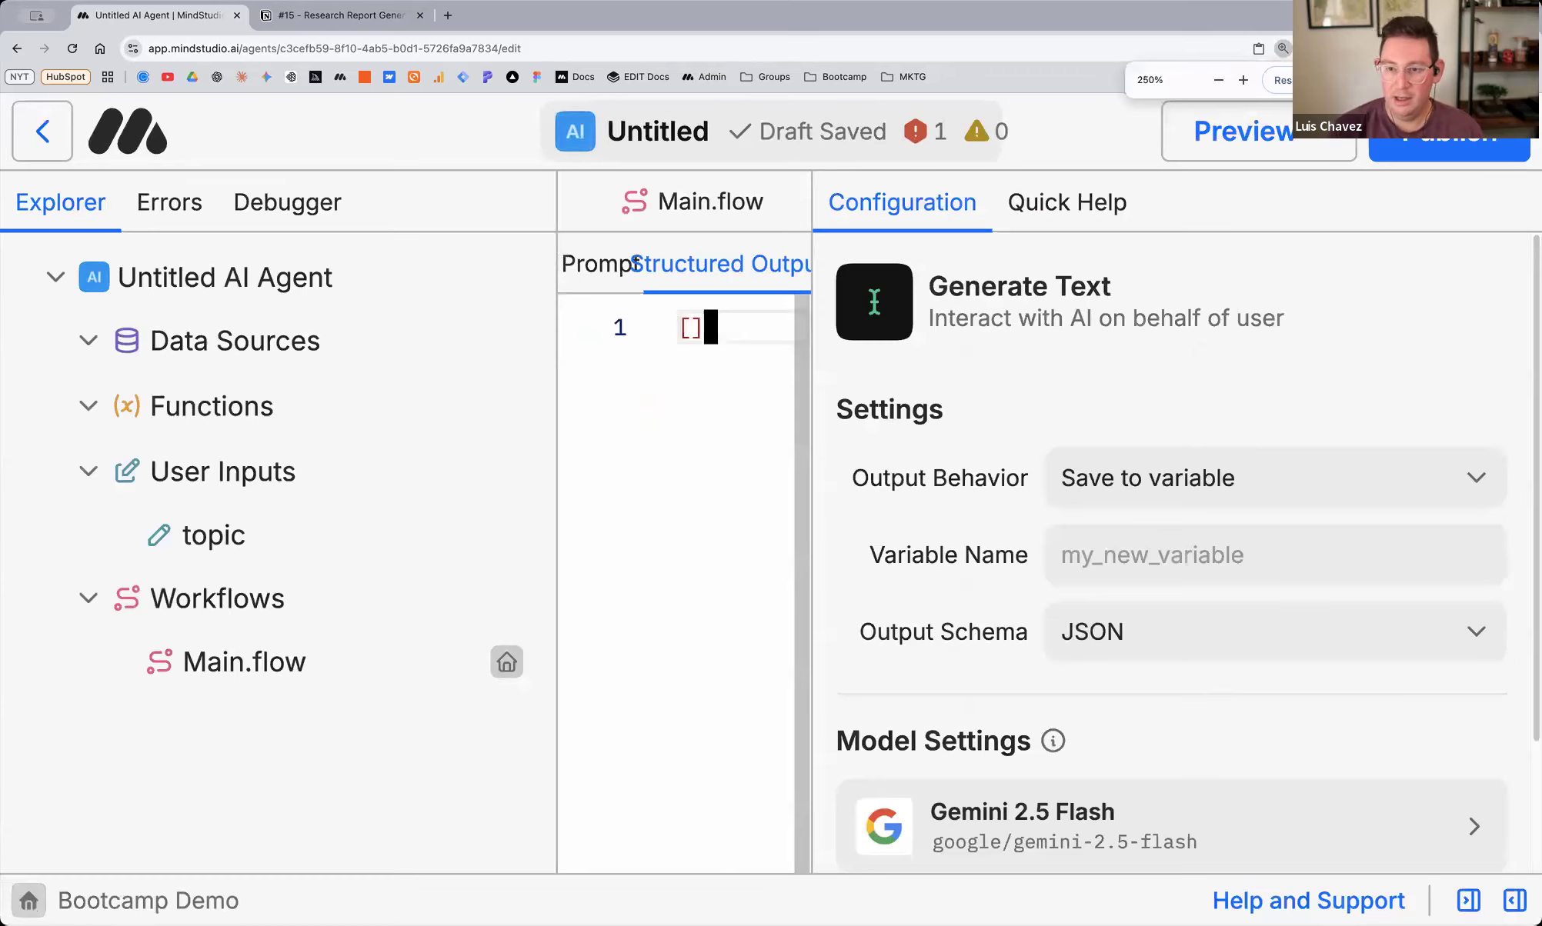
pyautogui.press('super+minus')
pyautogui.press('super+minus')
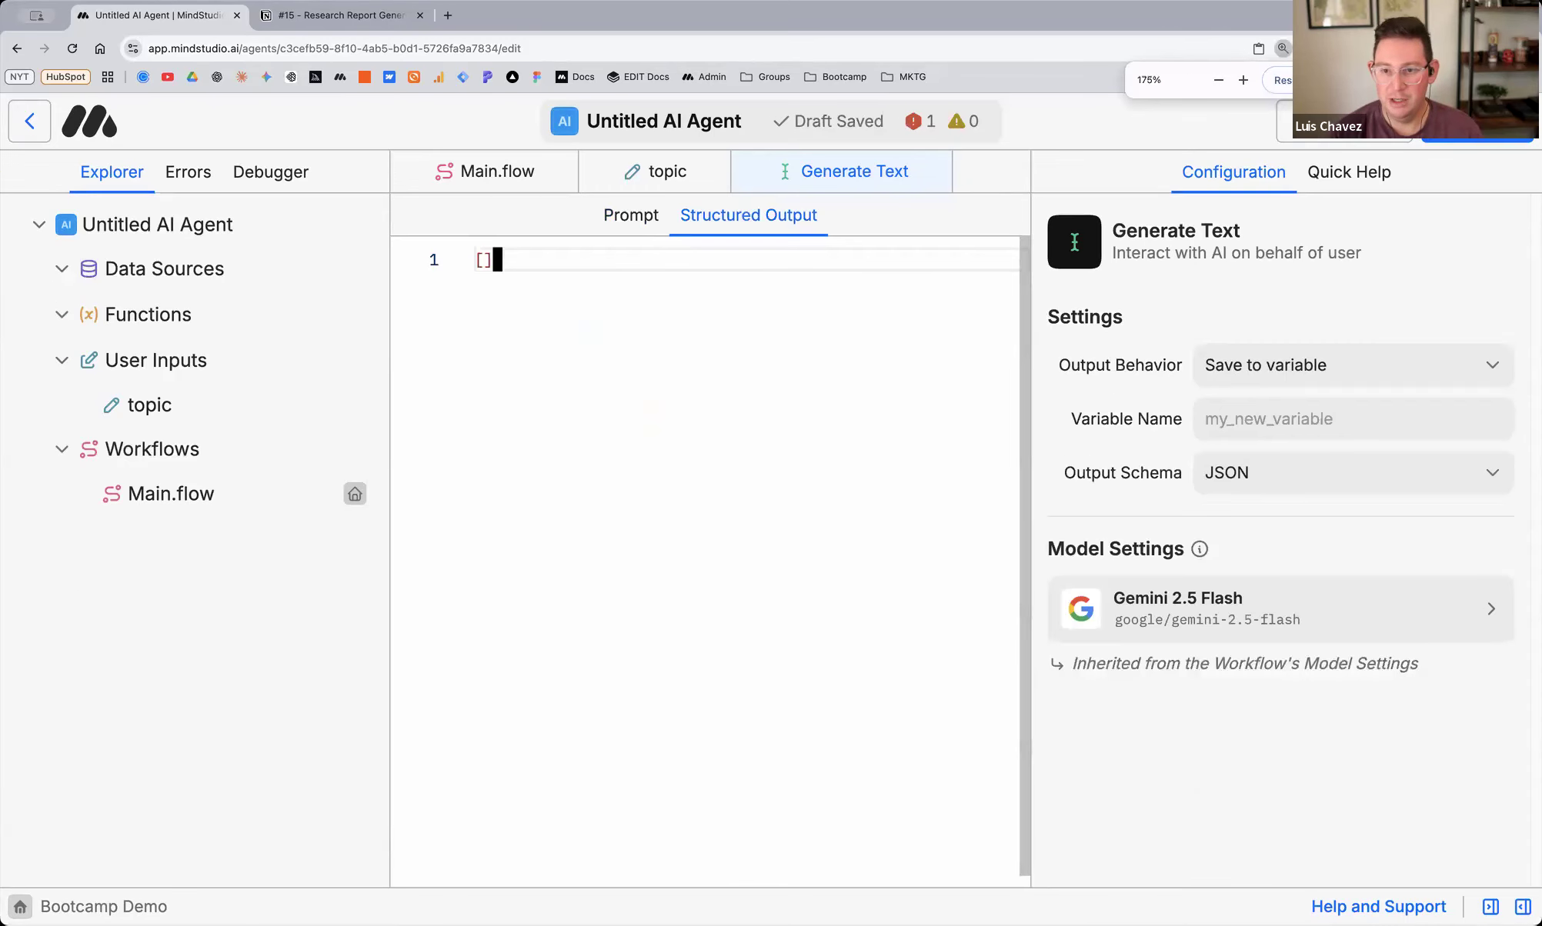
pyautogui.moveTo(492, 255); pyautogui.dragTo(463, 253)
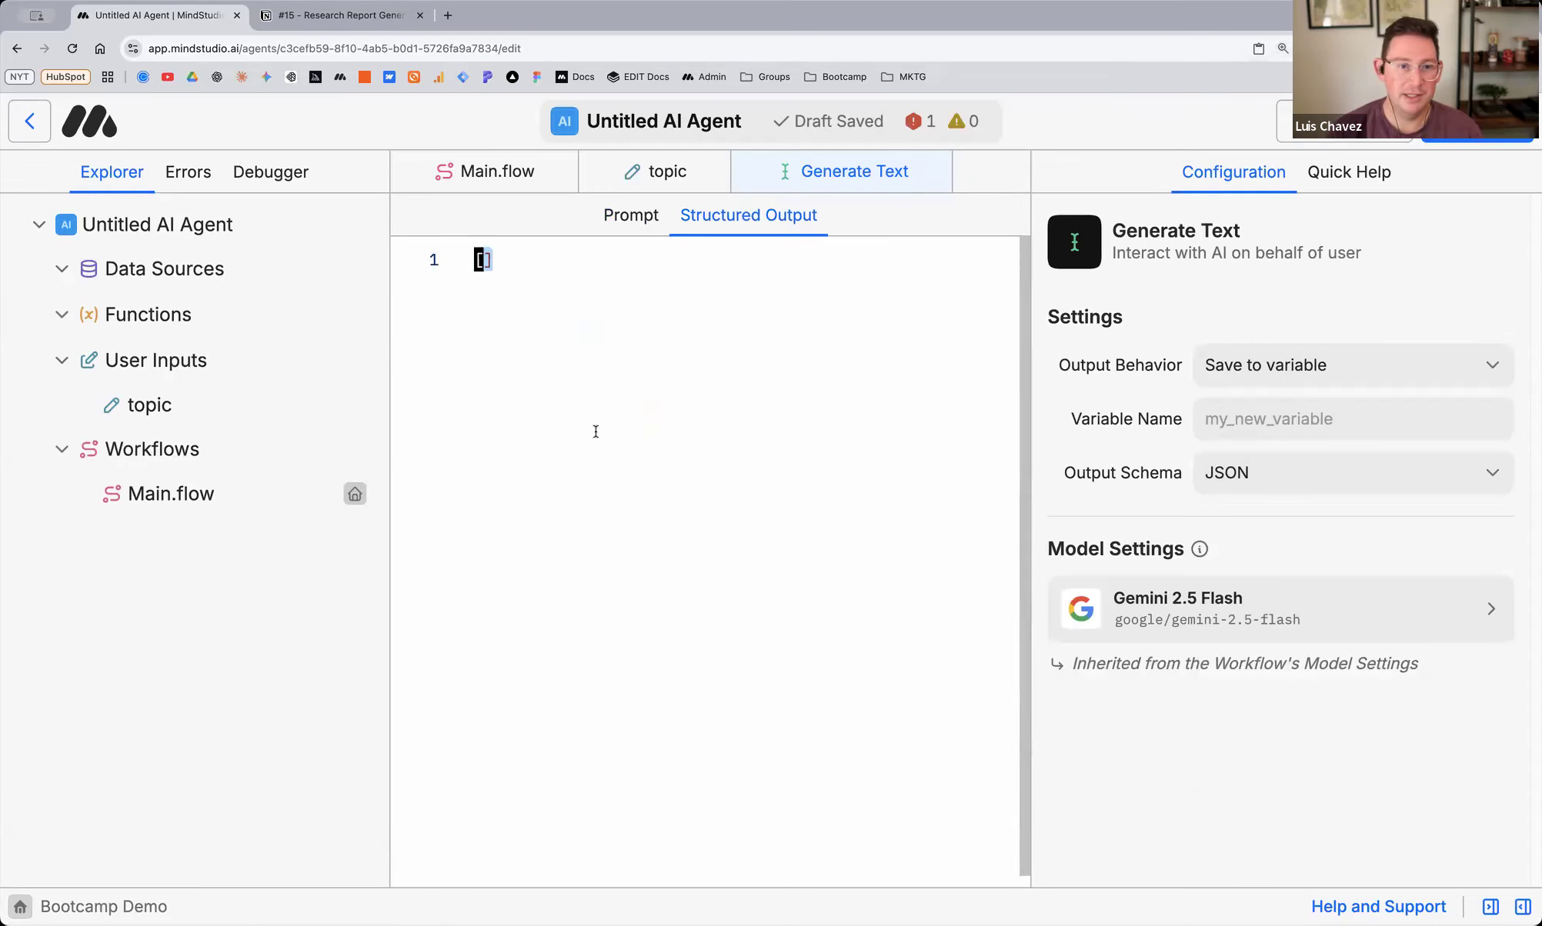
pyautogui.click(482, 260)
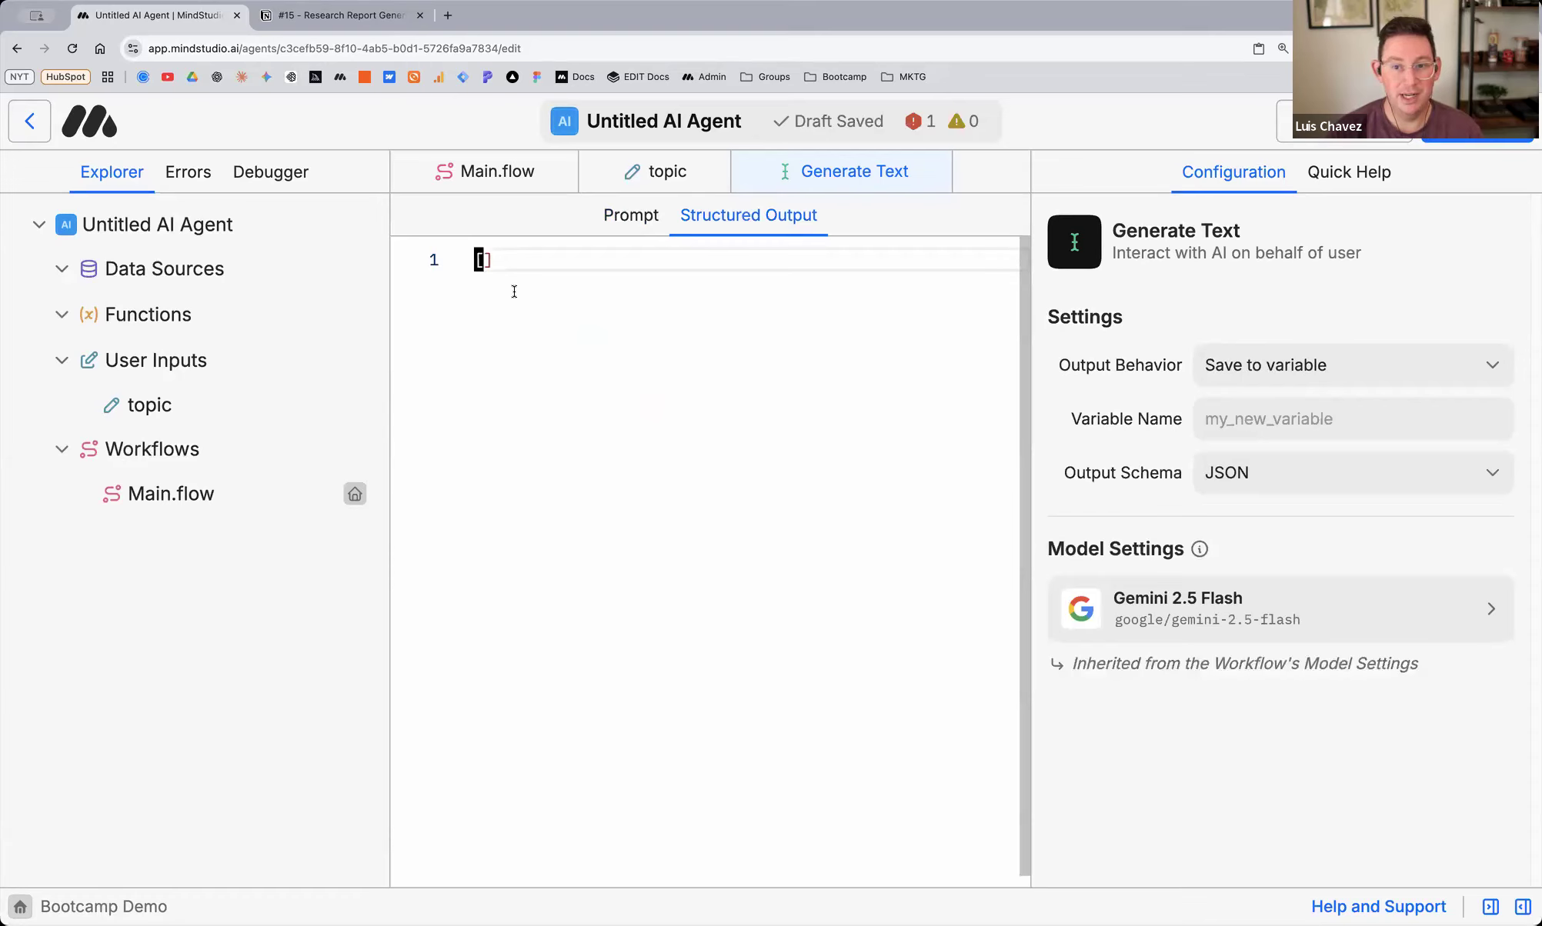
# Add the quoted sample entries "query1" and "query2", separated by a comma, inside the array brackets
pyautogui.press('Right')
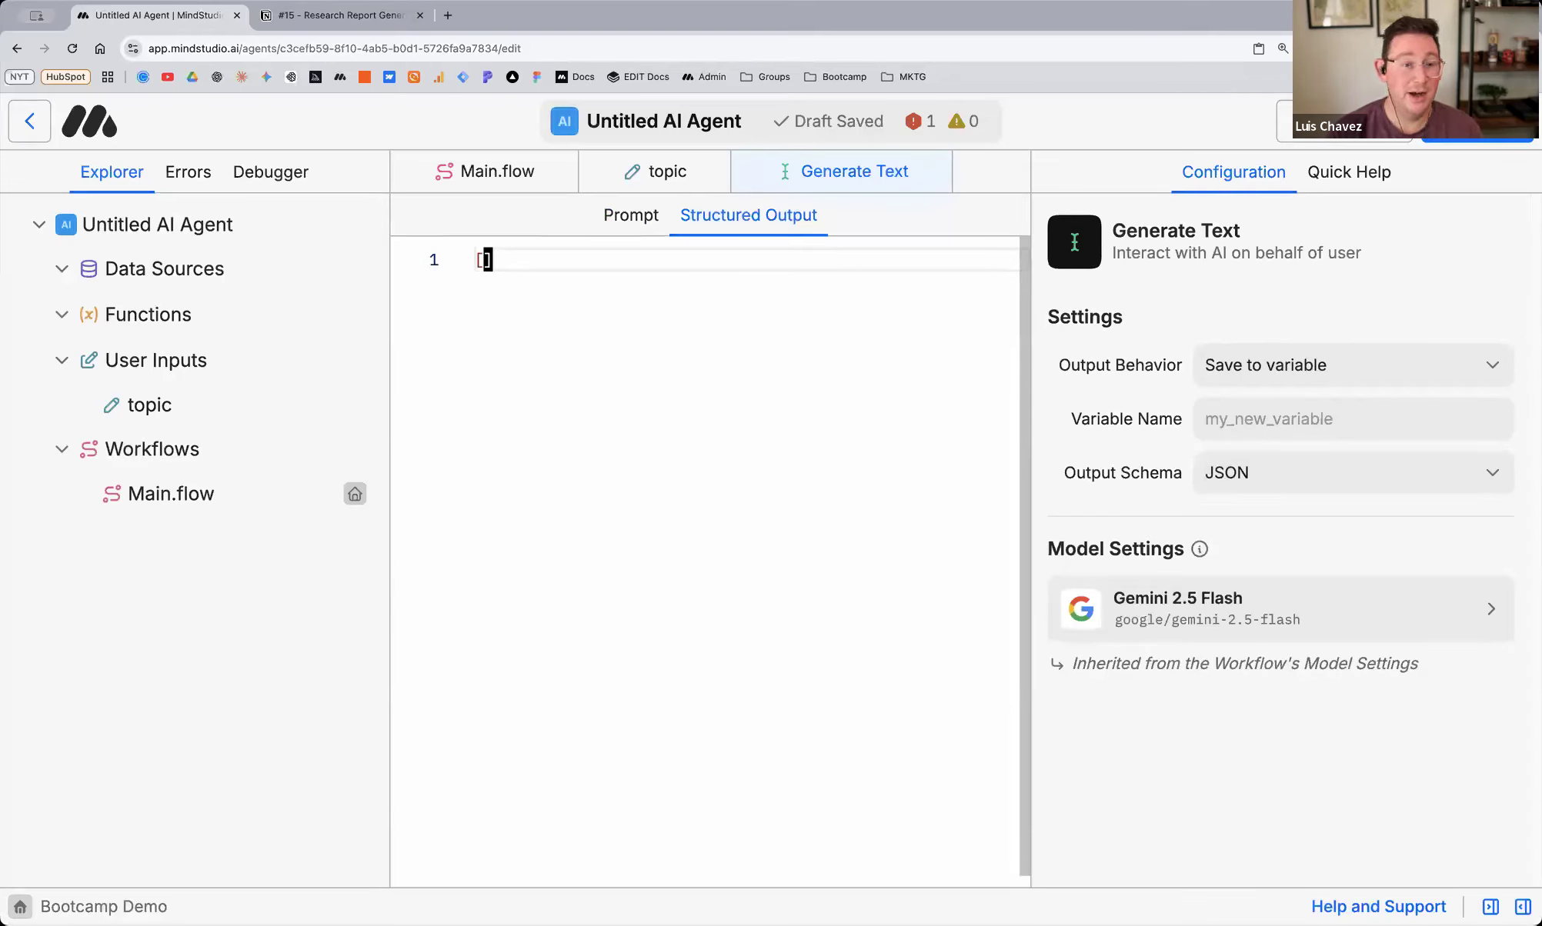
pyautogui.write('"",')
pyautogui.press('Left')
pyautogui.press('Left')
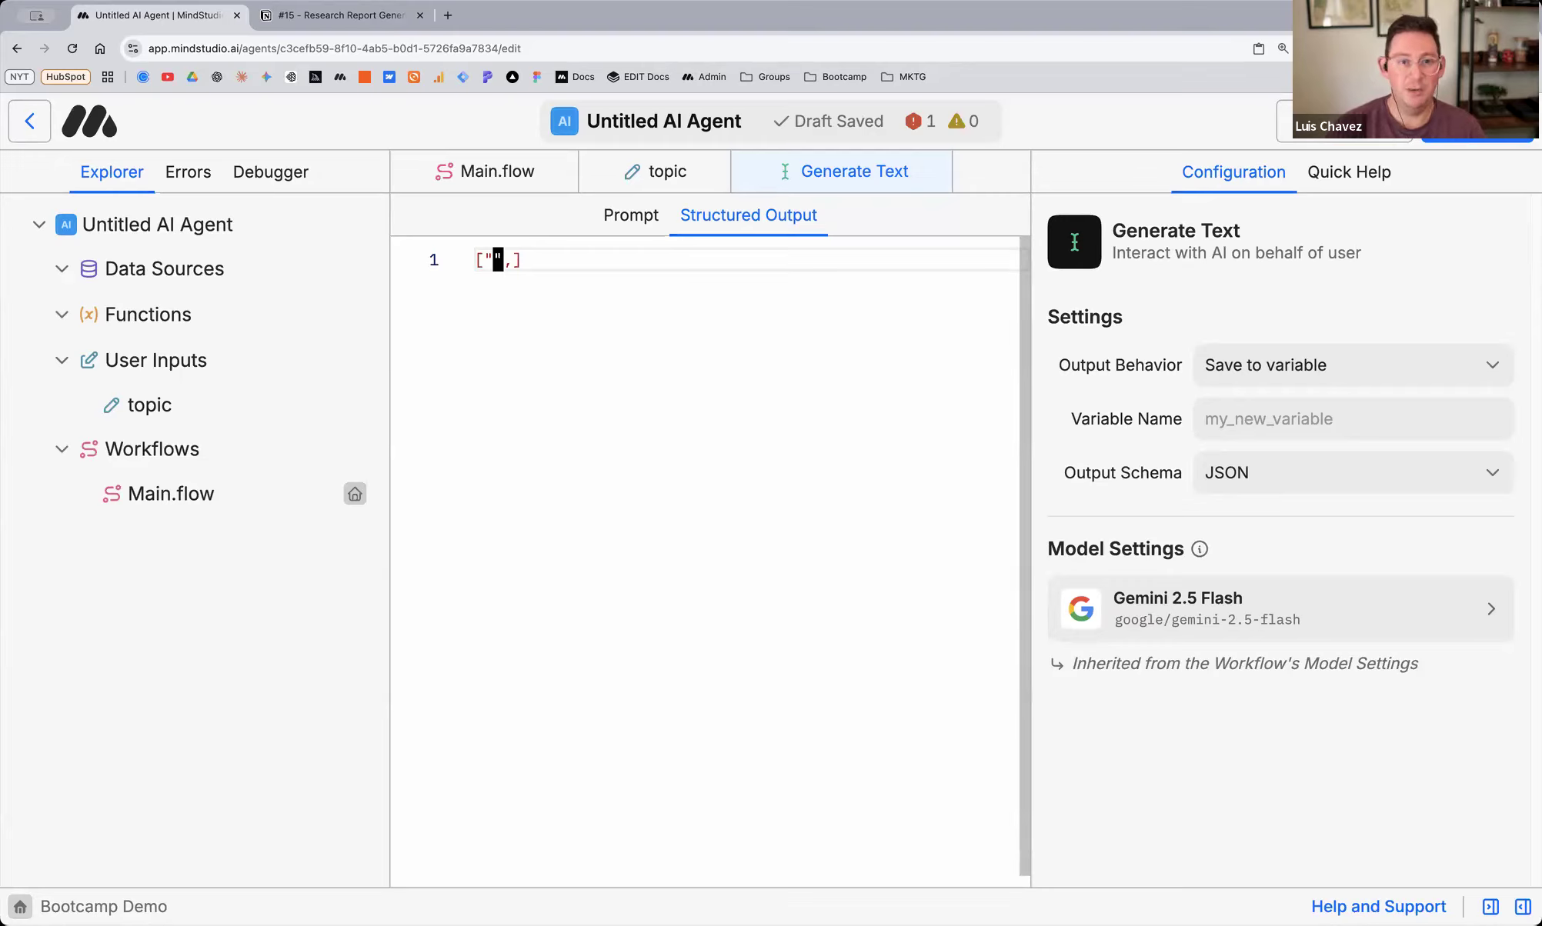
pyautogui.write('query1')
pyautogui.press('Right')
pyautogui.press('Right')
pyautogui.write('"query')
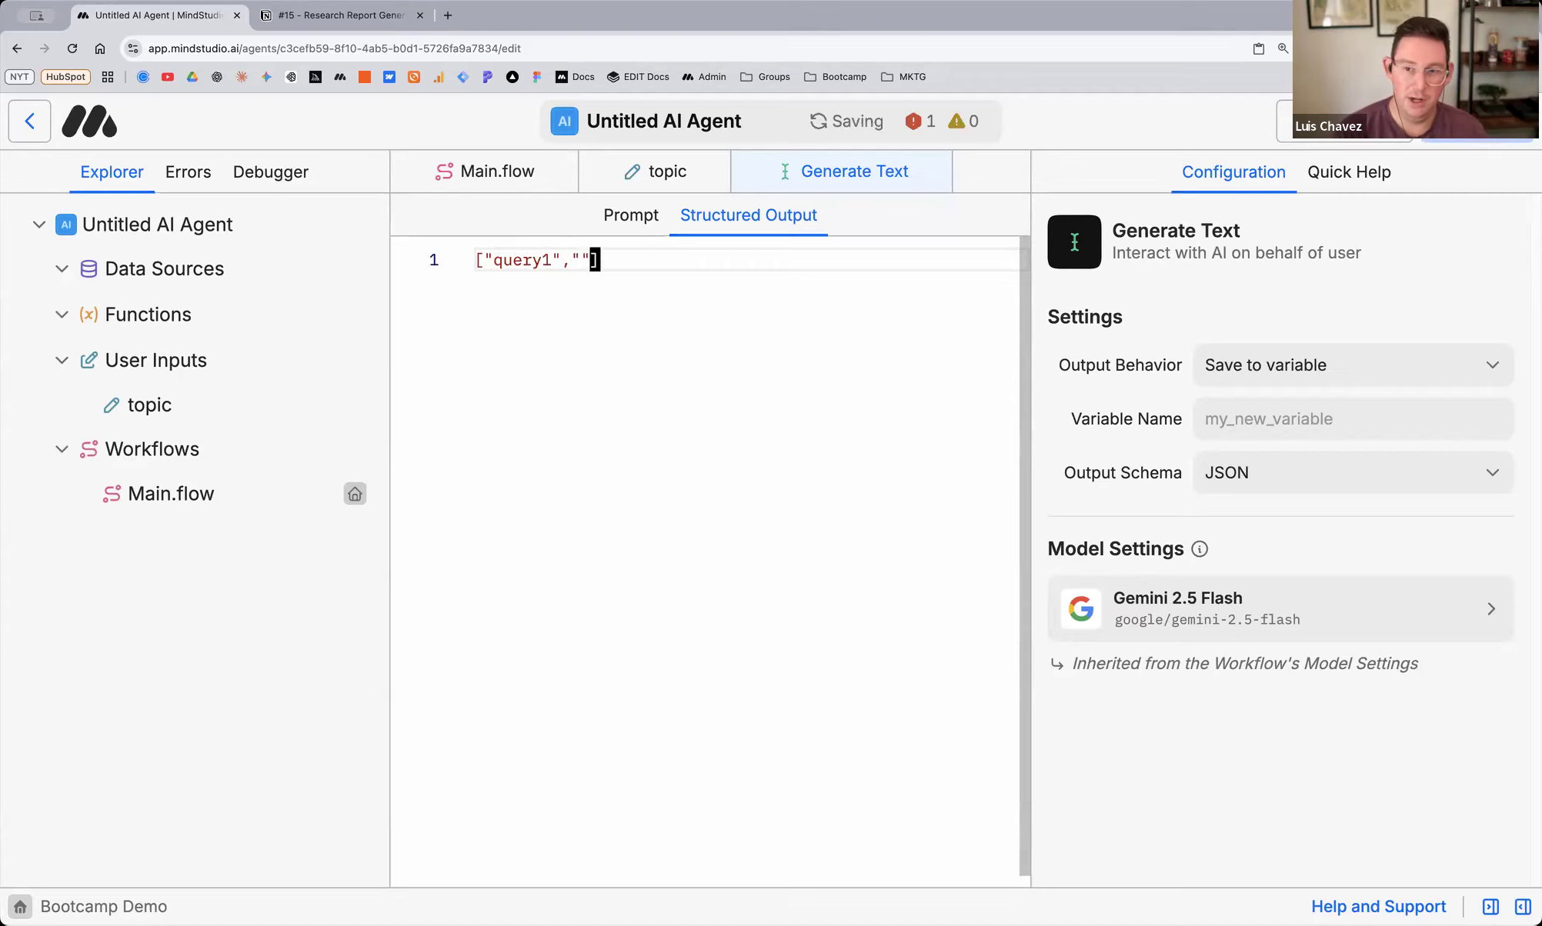
pyautogui.write('2')
pyautogui.press('Right')
# Add a comma and a third quoted entry, "query3", to the array
pyautogui.write(',query3')
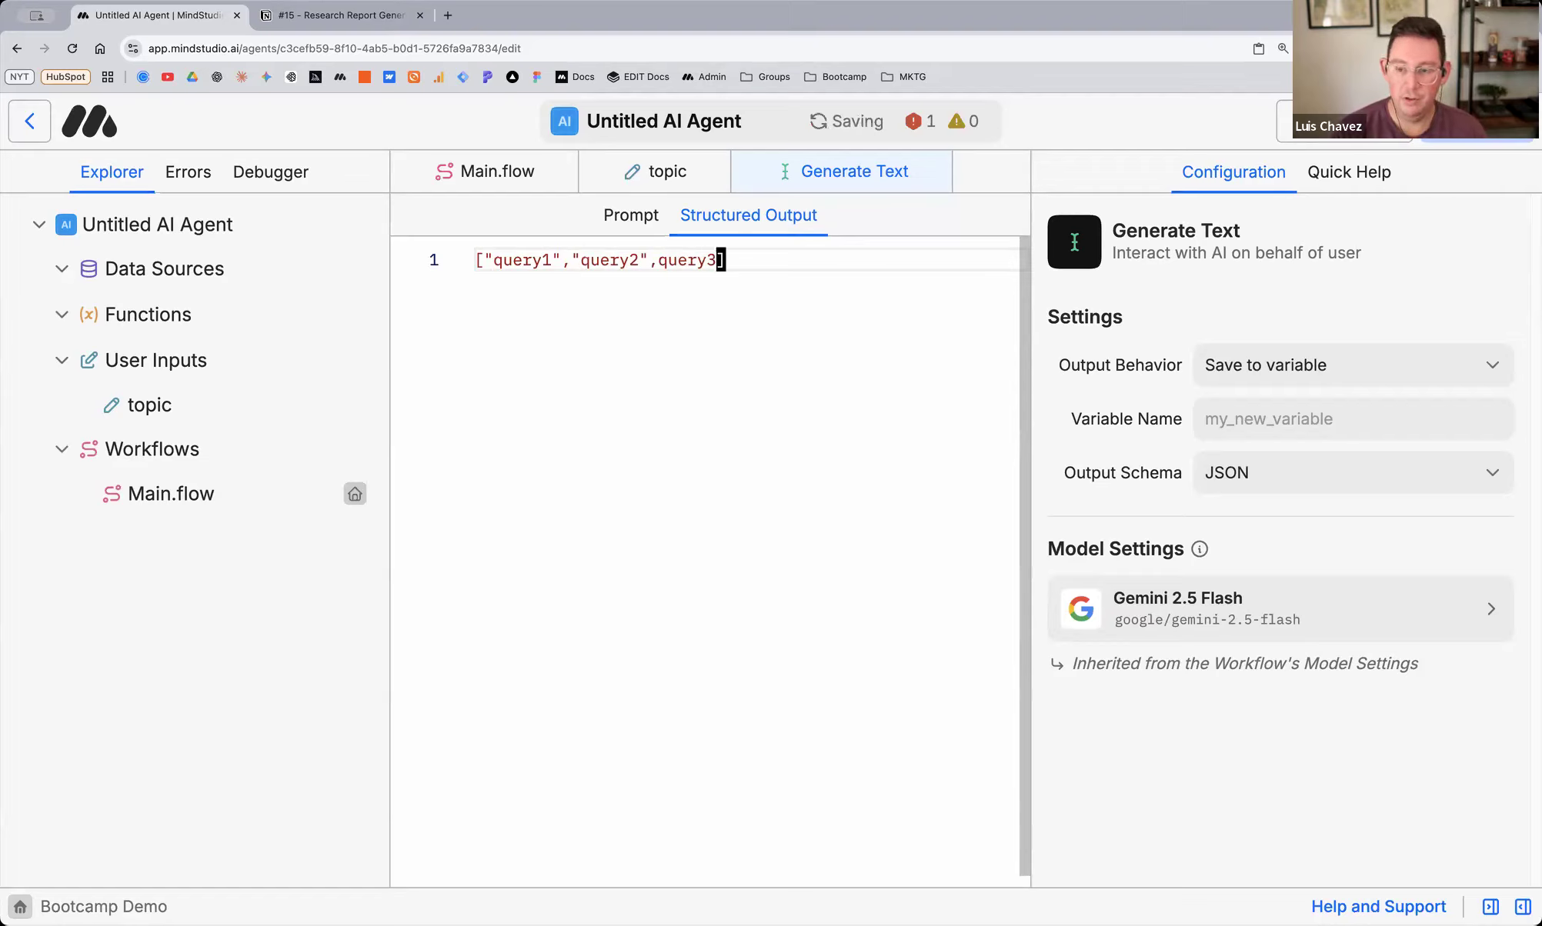
pyautogui.write('"')
pyautogui.press('Left')
pyautogui.press('Left')
pyautogui.press('Left')
pyautogui.press('Left')
pyautogui.press('Left')
pyautogui.press('Left')
pyautogui.press('Left')
pyautogui.write('"')
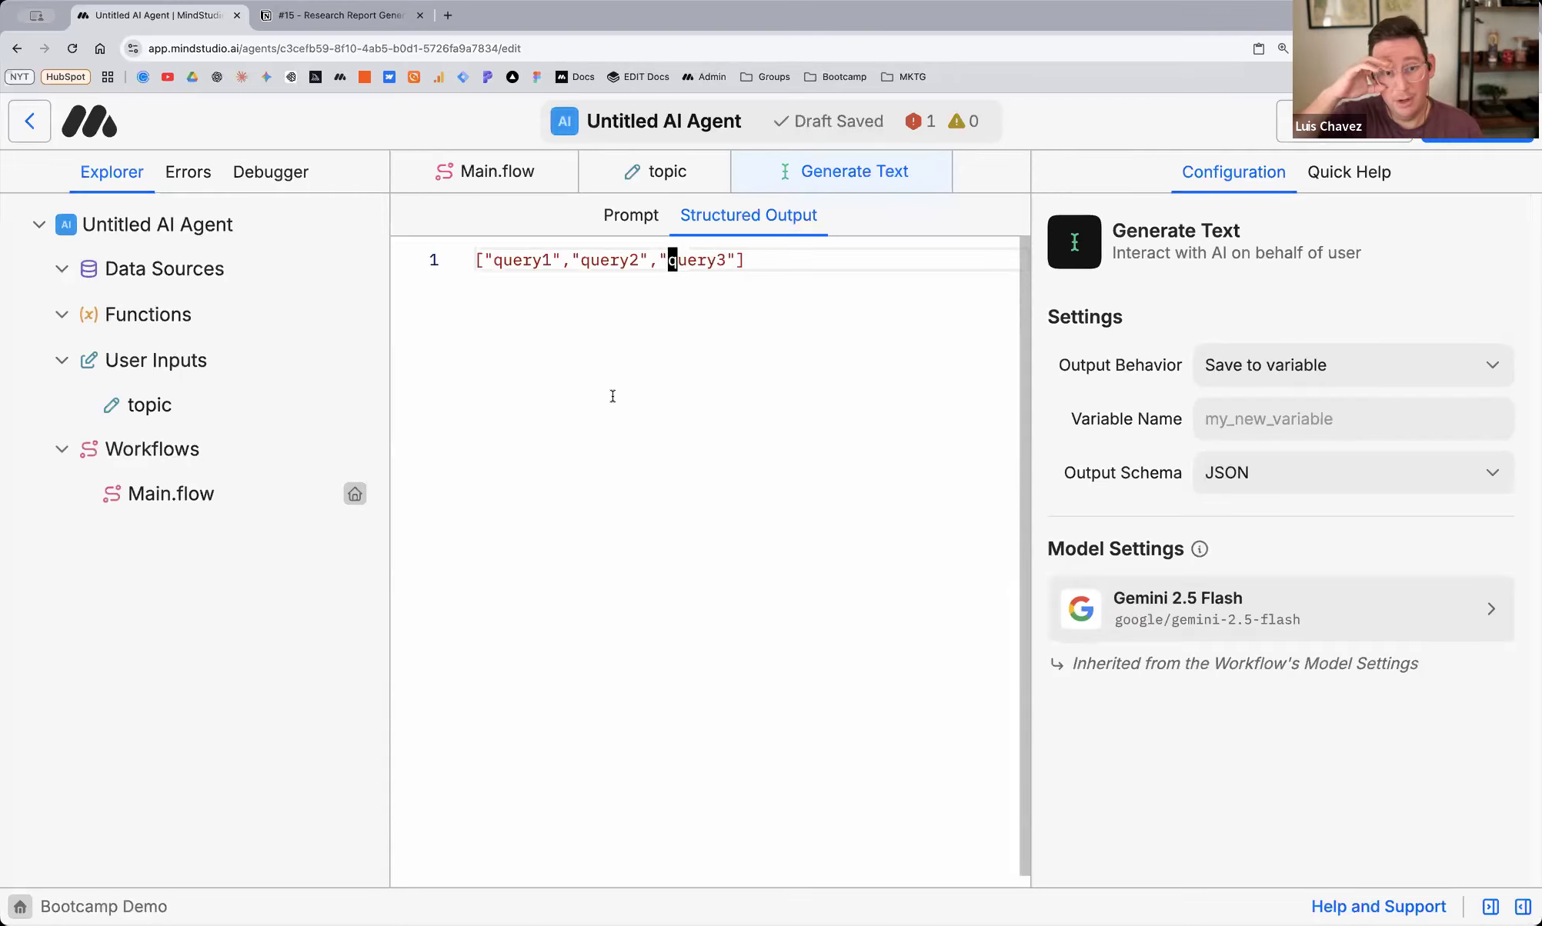
# Add a comma and an ellipsis (...) after "query3" inside the array to indicate further queries
pyautogui.click(740, 261)
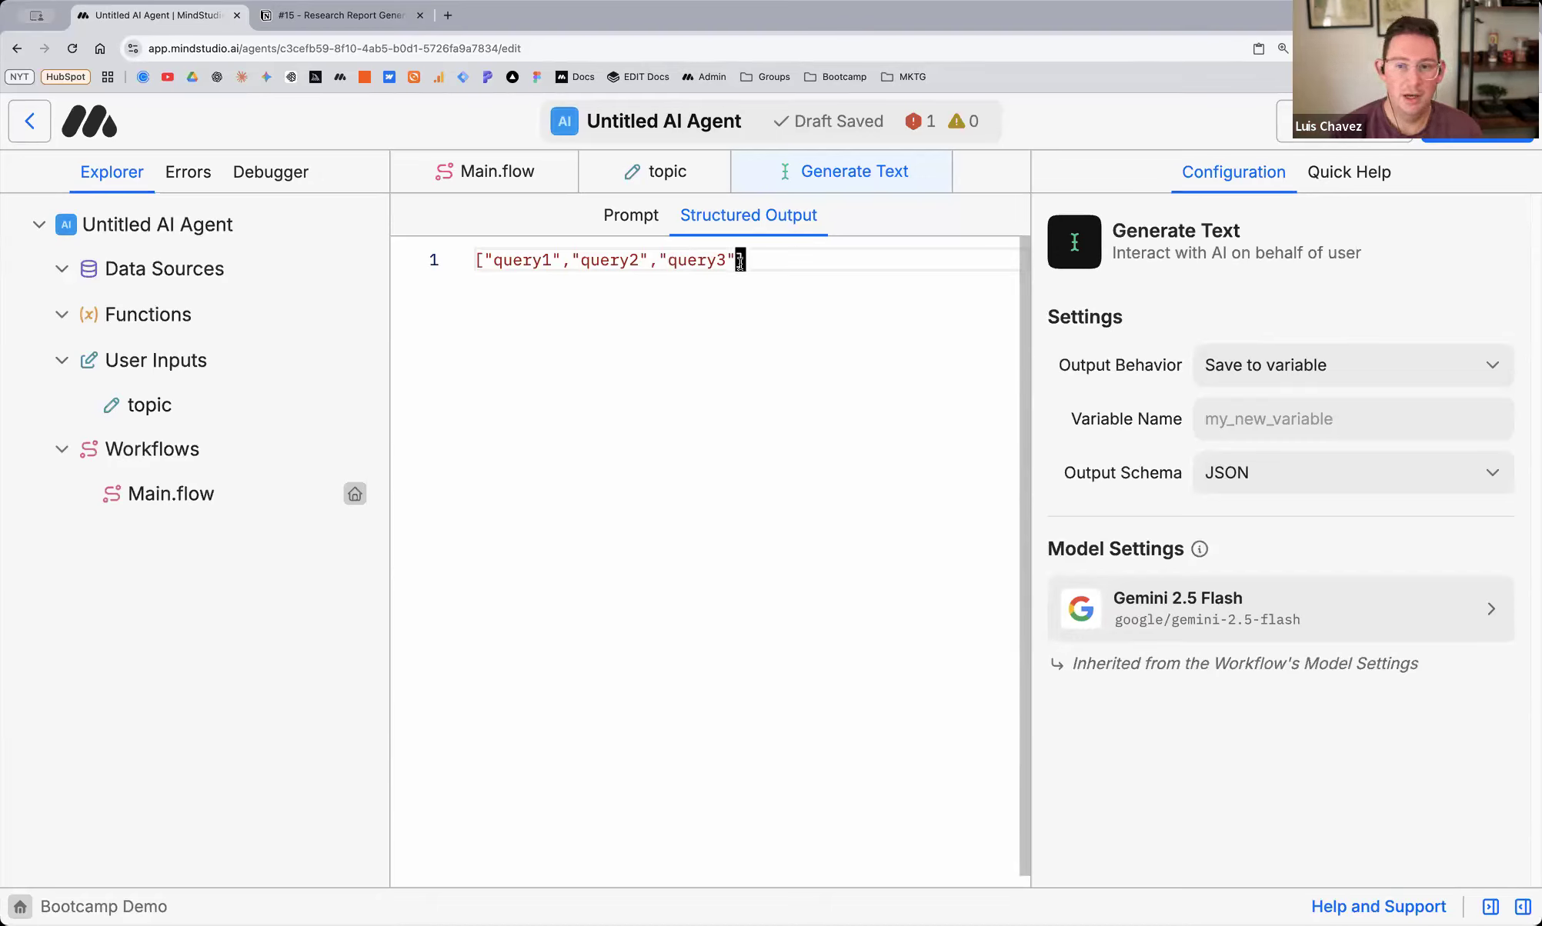
pyautogui.write(',')
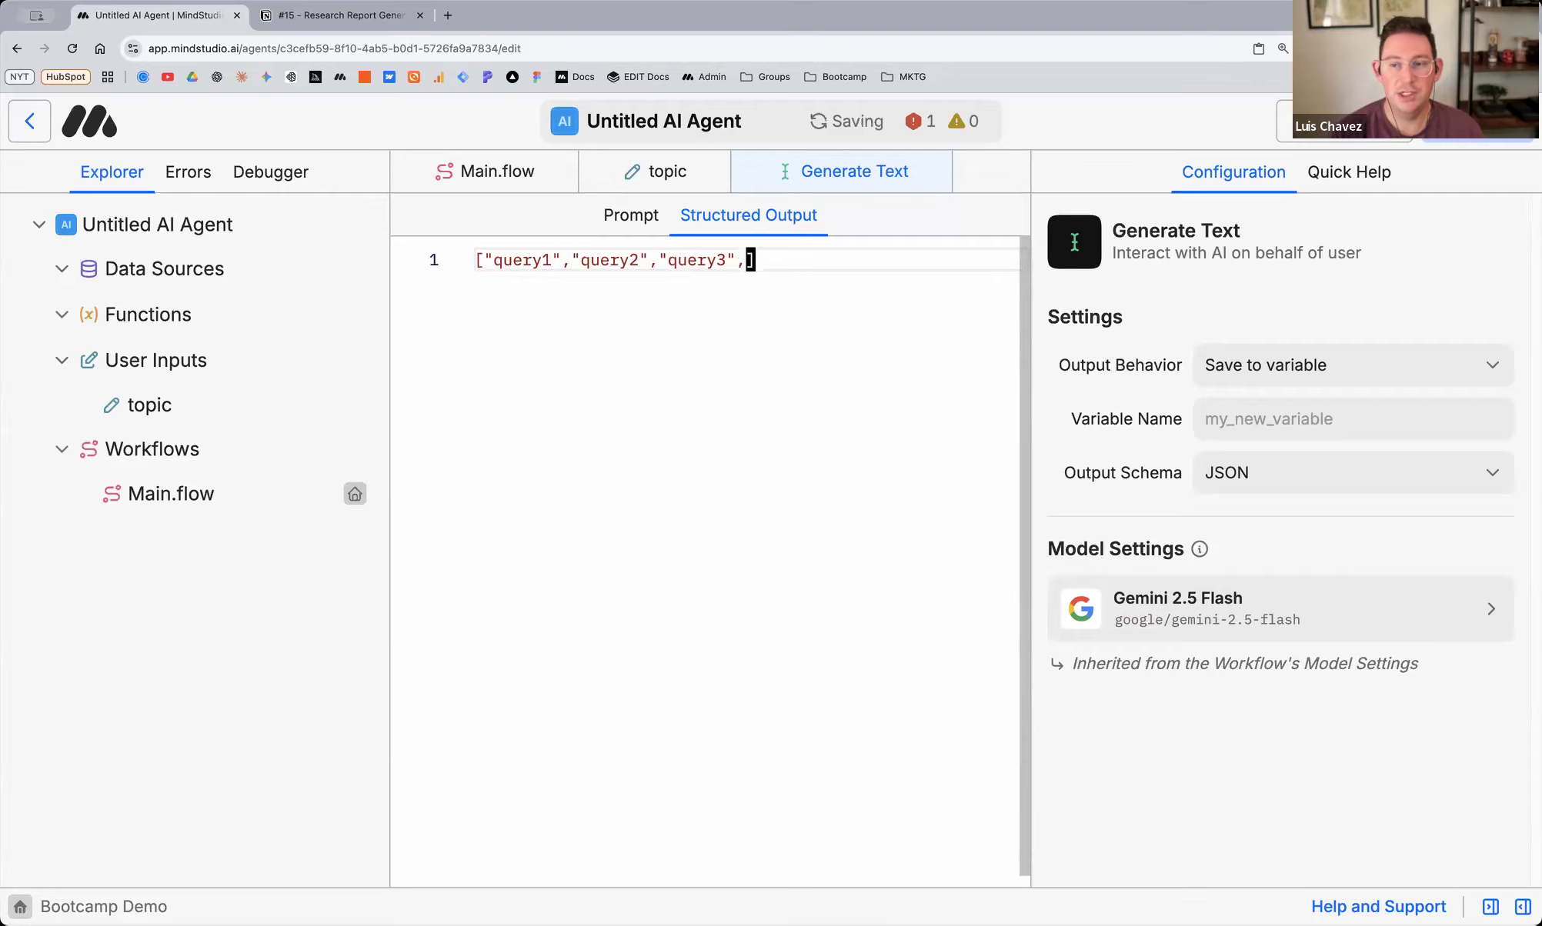
pyautogui.press('BackSpace')
pyautogui.write(',')
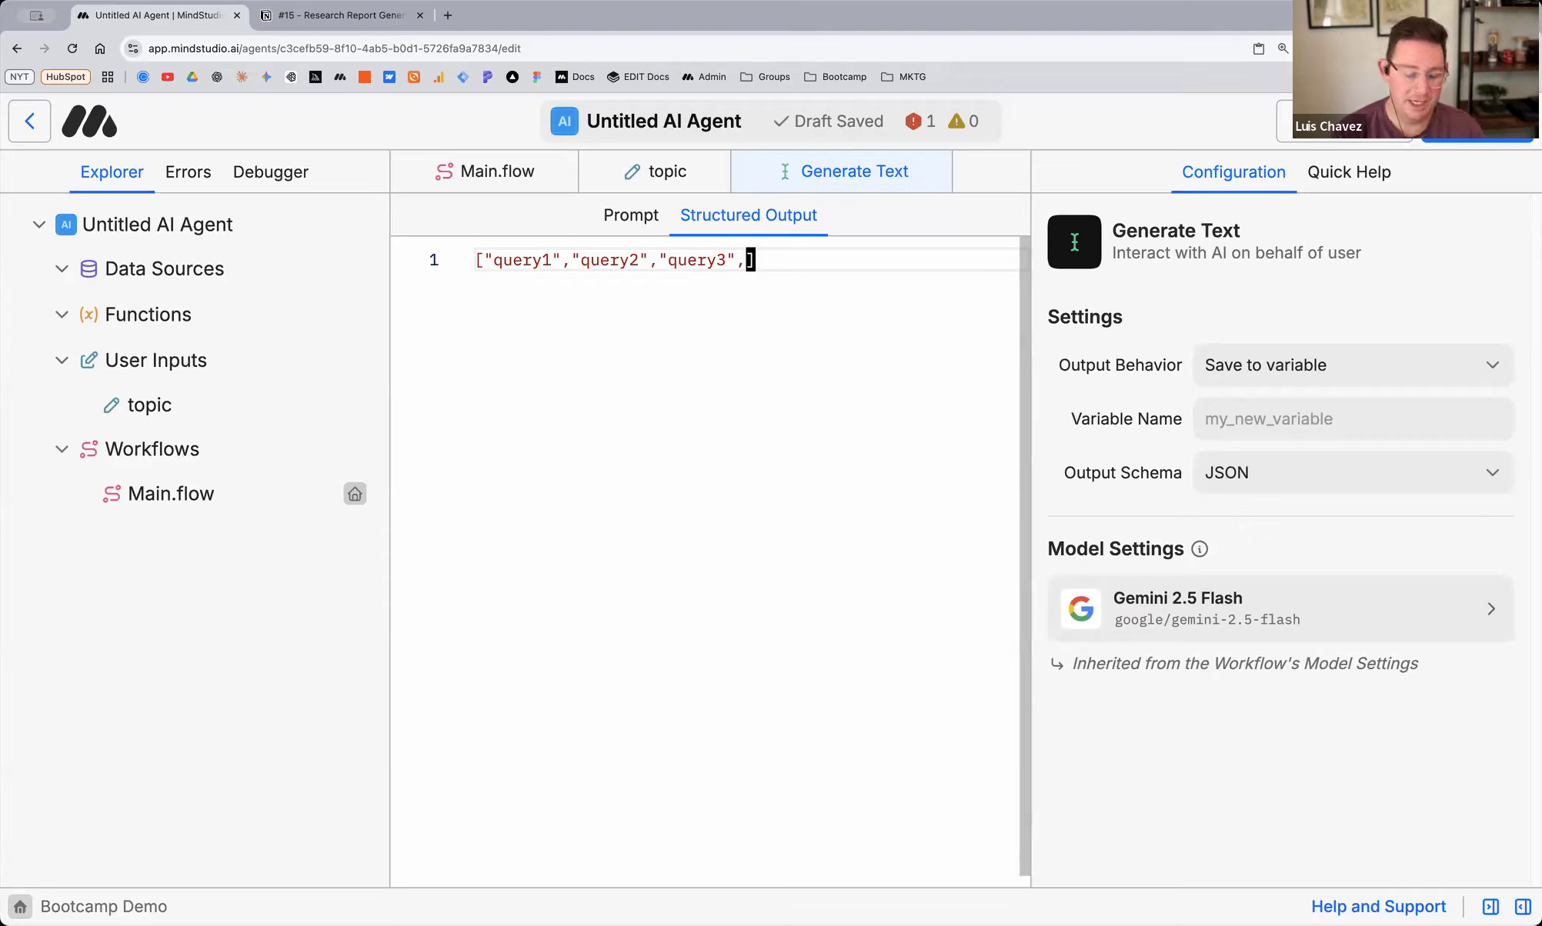
pyautogui.write('...')
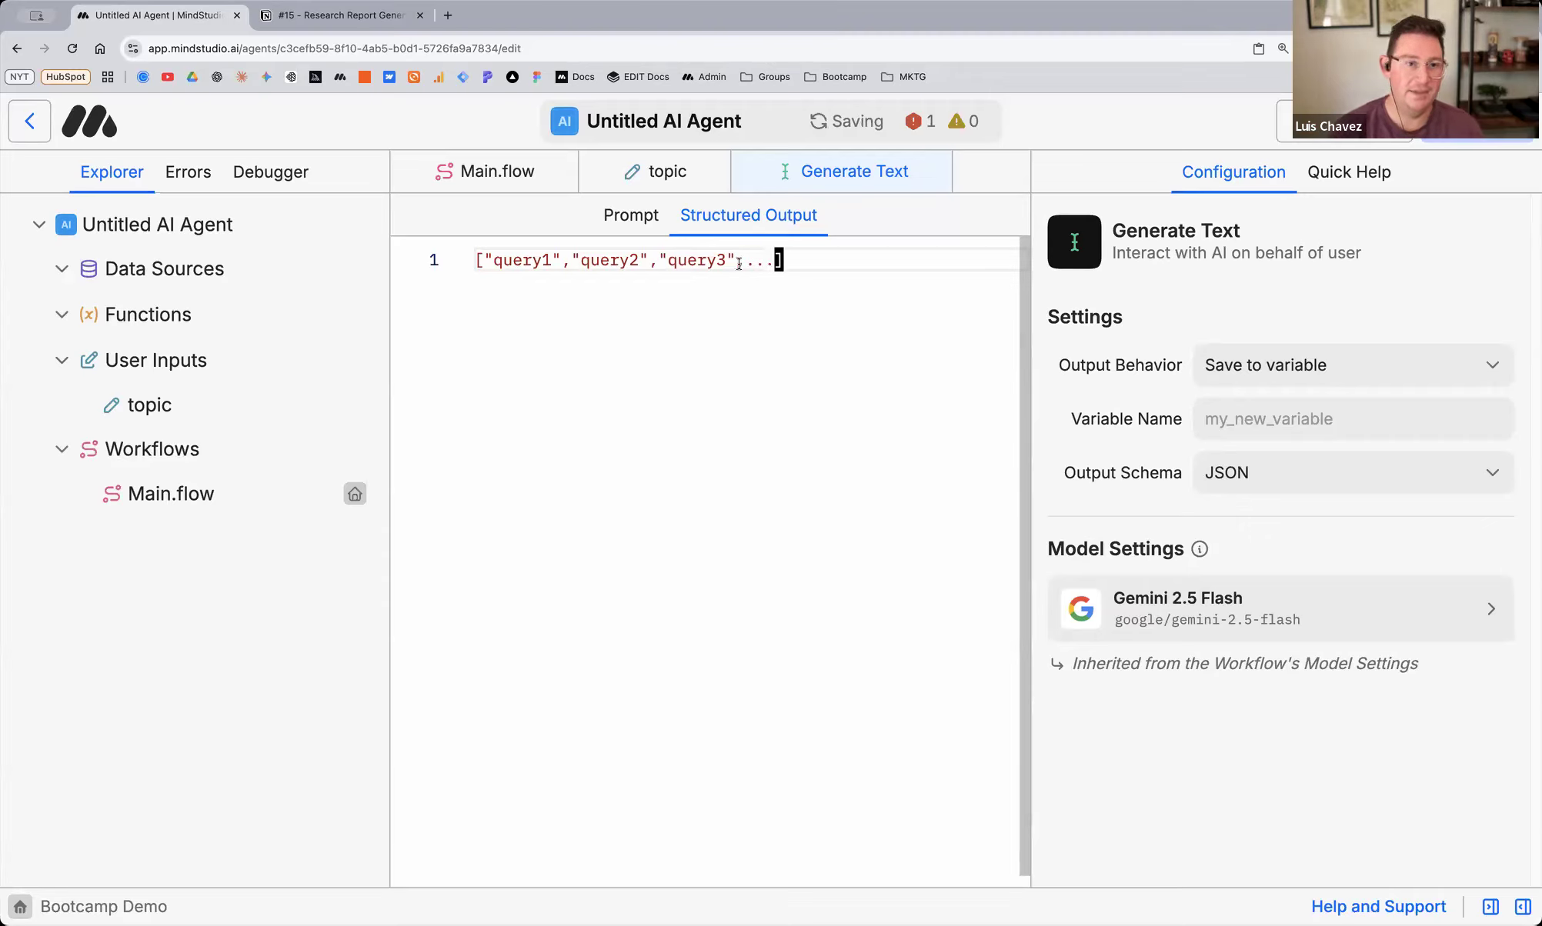
# Remove the ellipsis and the comma after "query3" from the structured output's sample array
pyautogui.hotkey('shift', 'Left')
pyautogui.hotkey('shift', 'Left')
pyautogui.hotkey('shift', 'Left')
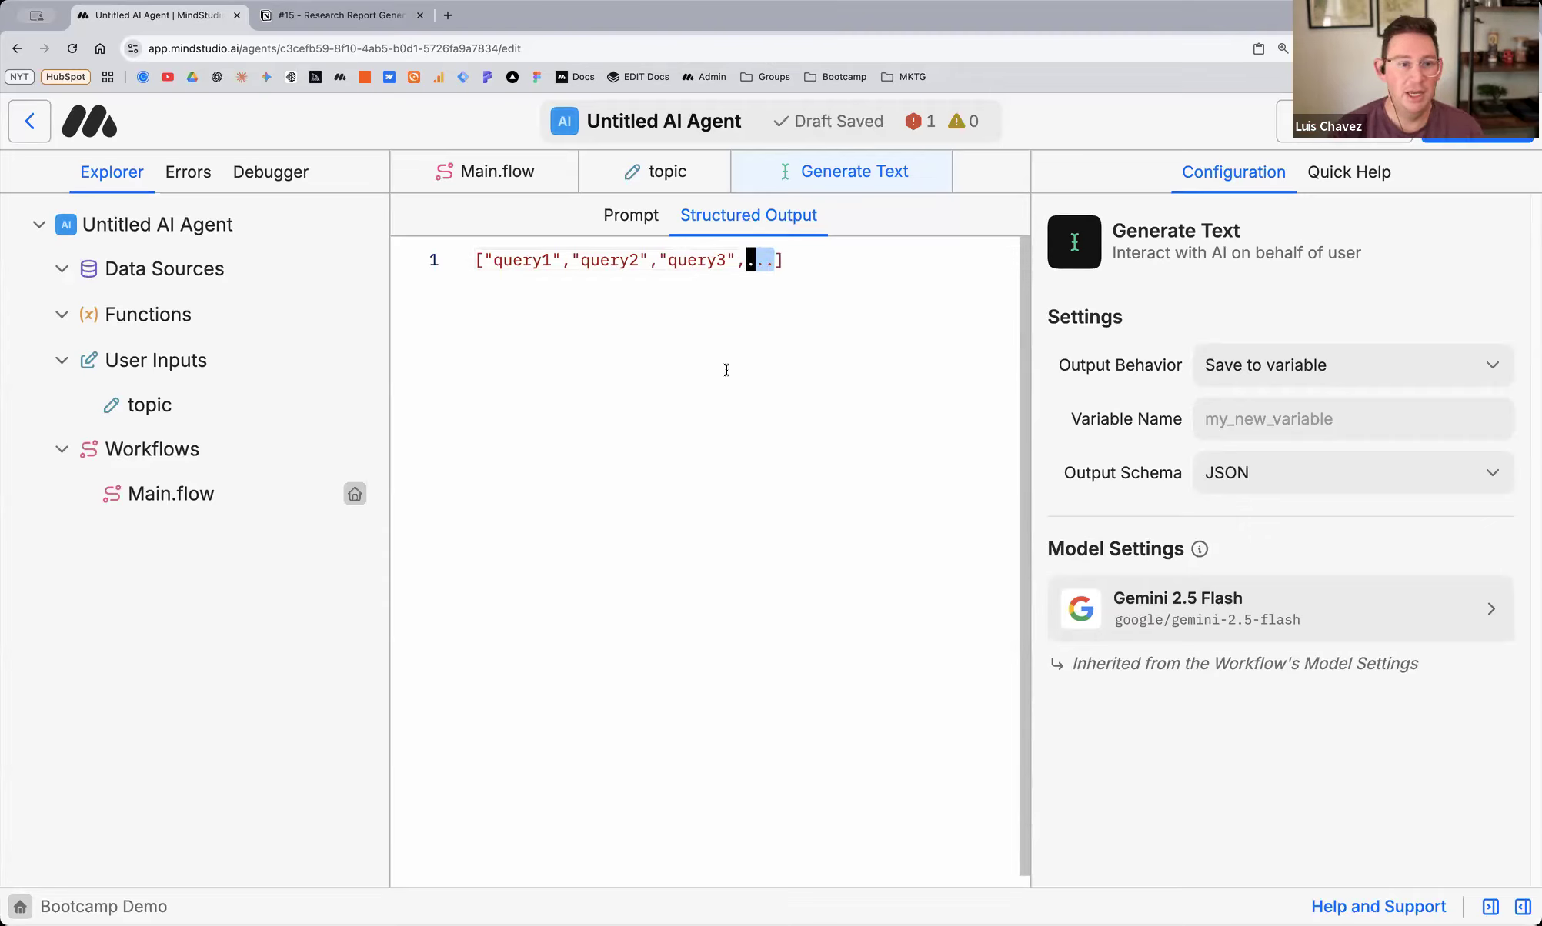
pyautogui.click(768, 293)
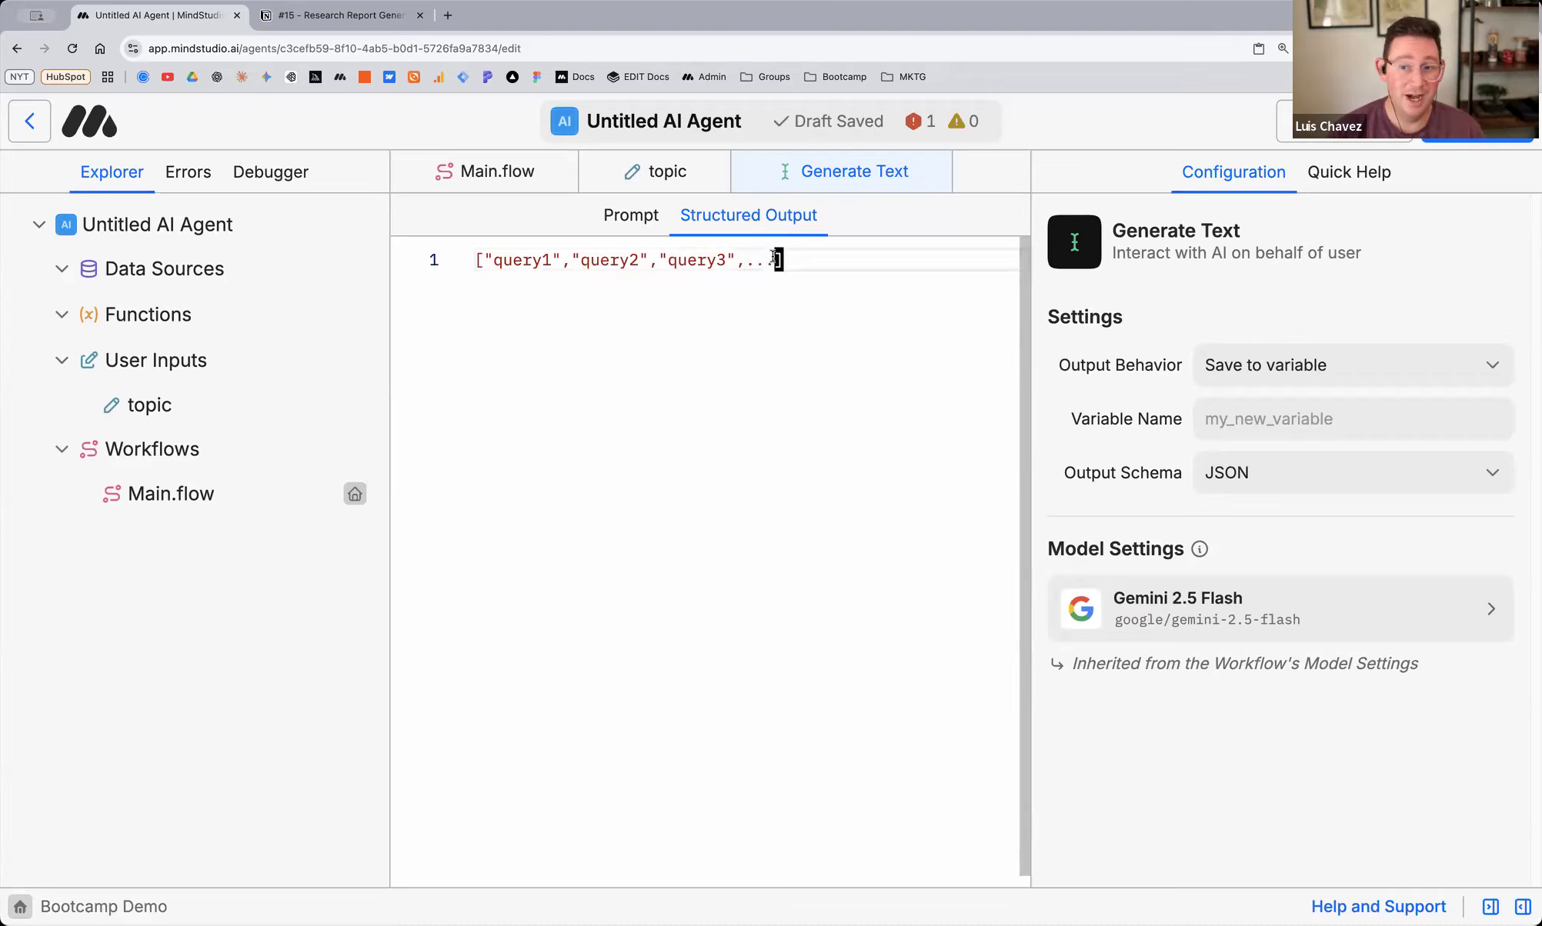
pyautogui.moveTo(761, 259)
pyautogui.mouseDown()
pyautogui.moveTo(733, 263)
pyautogui.moveTo(757, 261)
pyautogui.mouseUp()
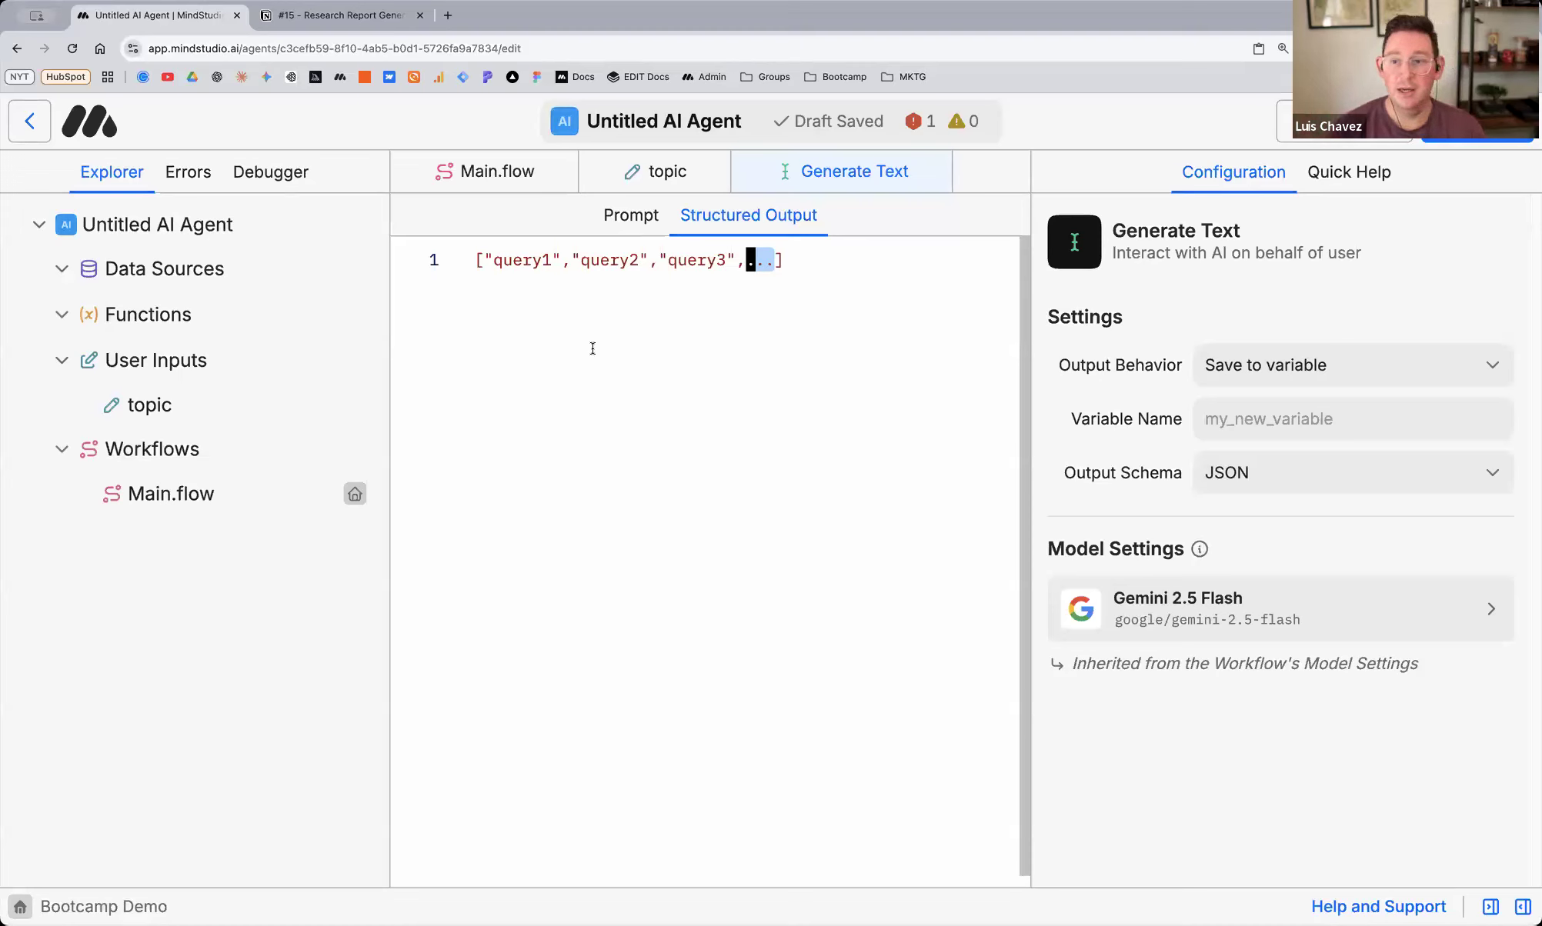
pyautogui.press('BackSpace')
pyautogui.press('BackSpace')
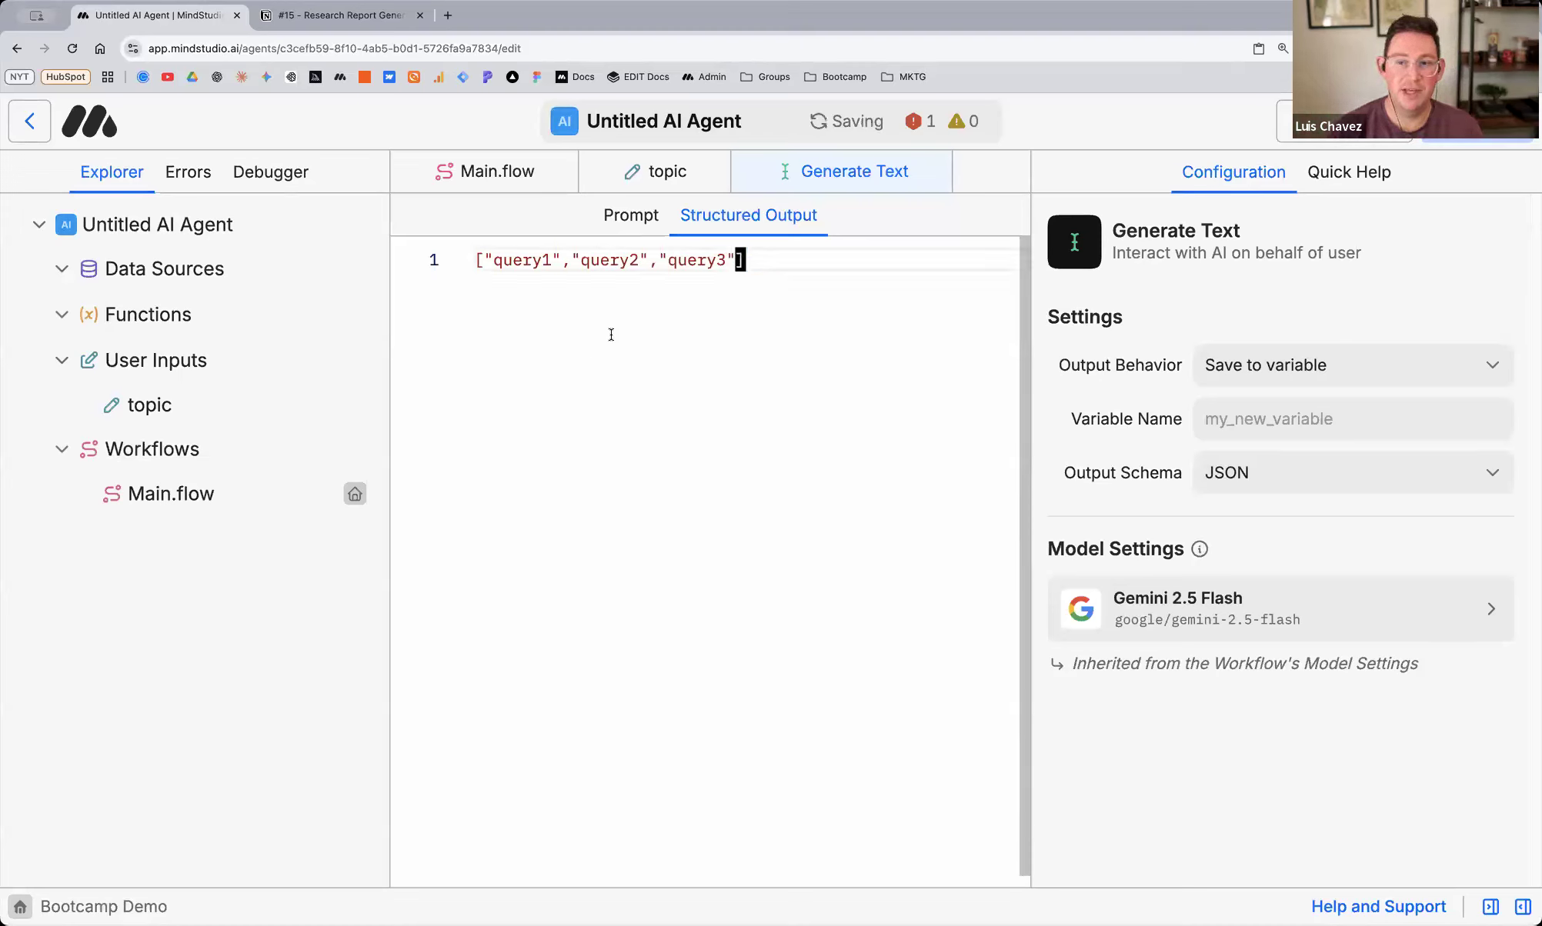
# Try a trailing comma and ellipsis after "query3" in the array again, and remove both
pyautogui.click(674, 307)
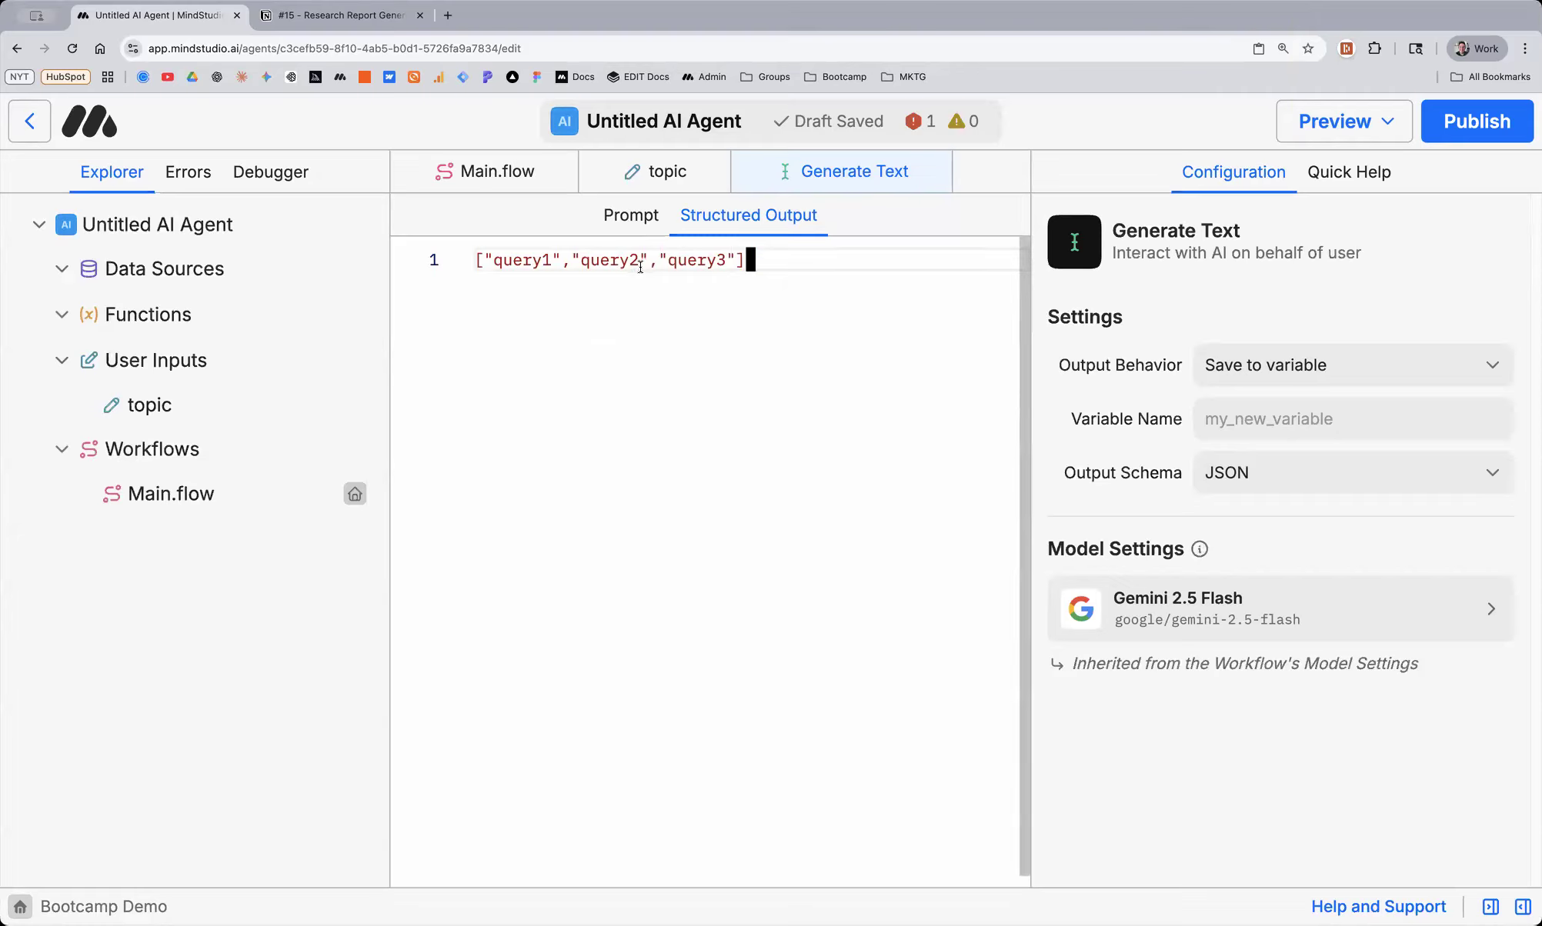
pyautogui.click(734, 264)
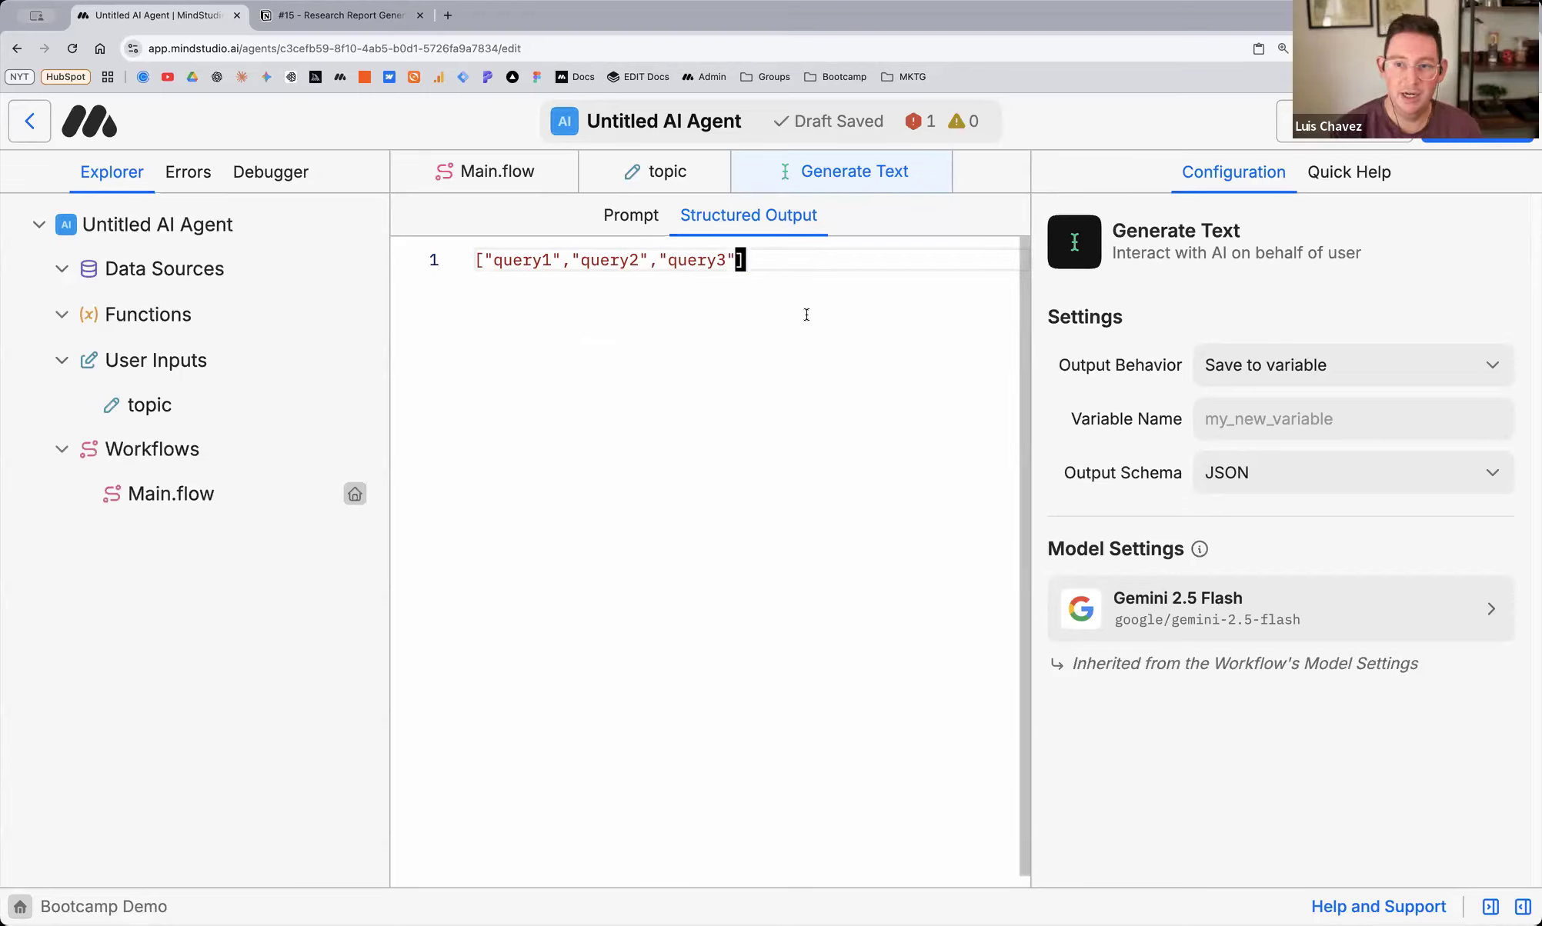
pyautogui.write(',..')
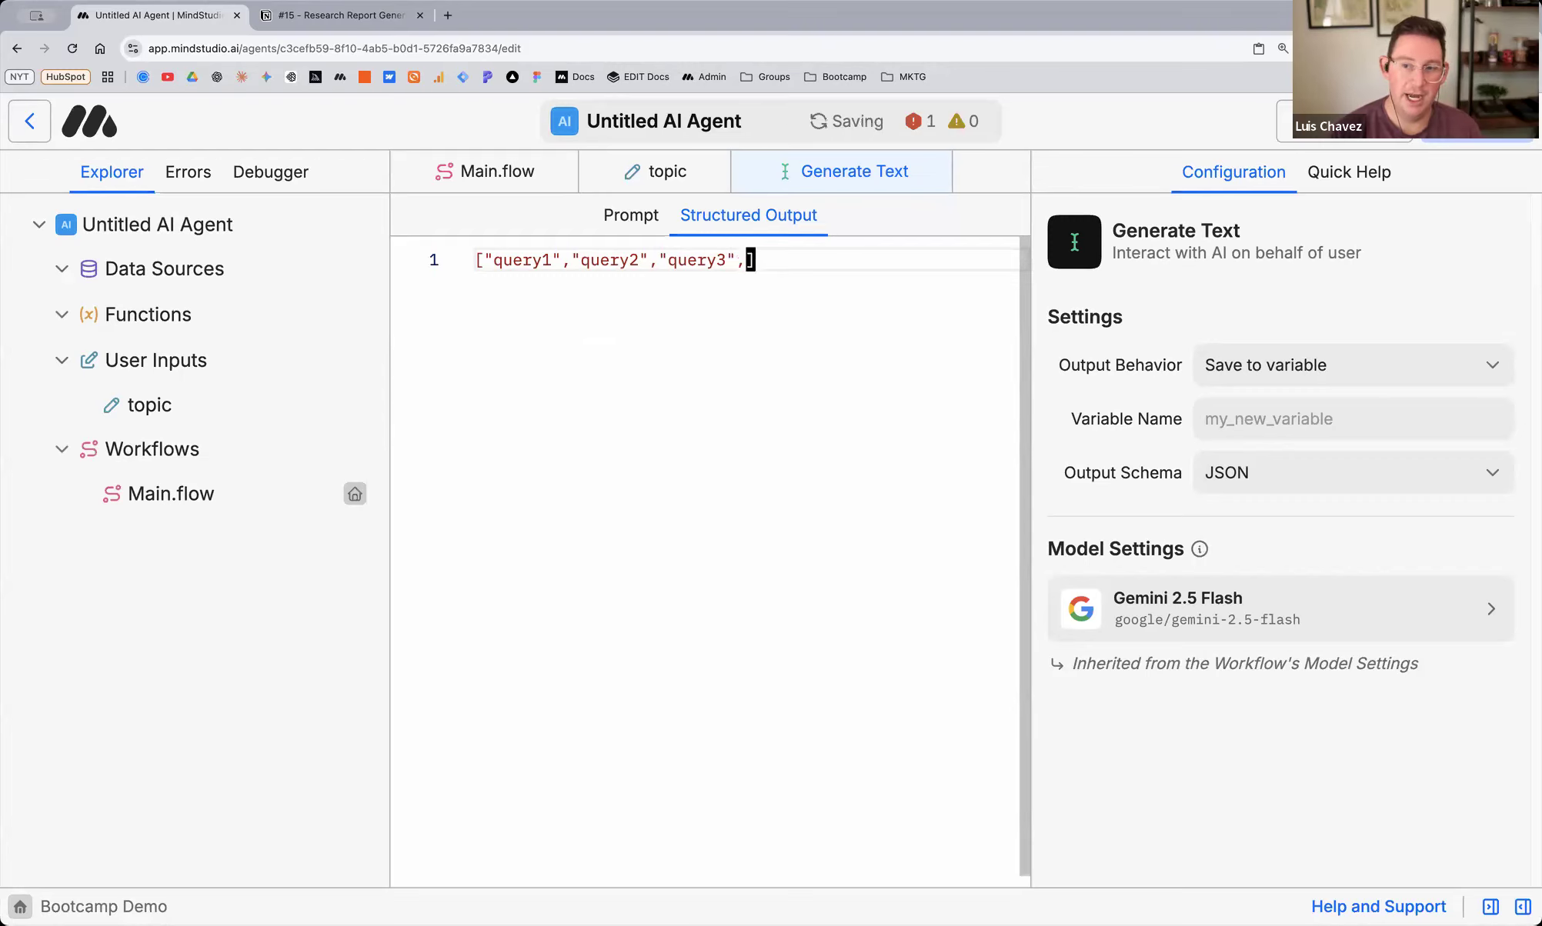
pyautogui.write('.')
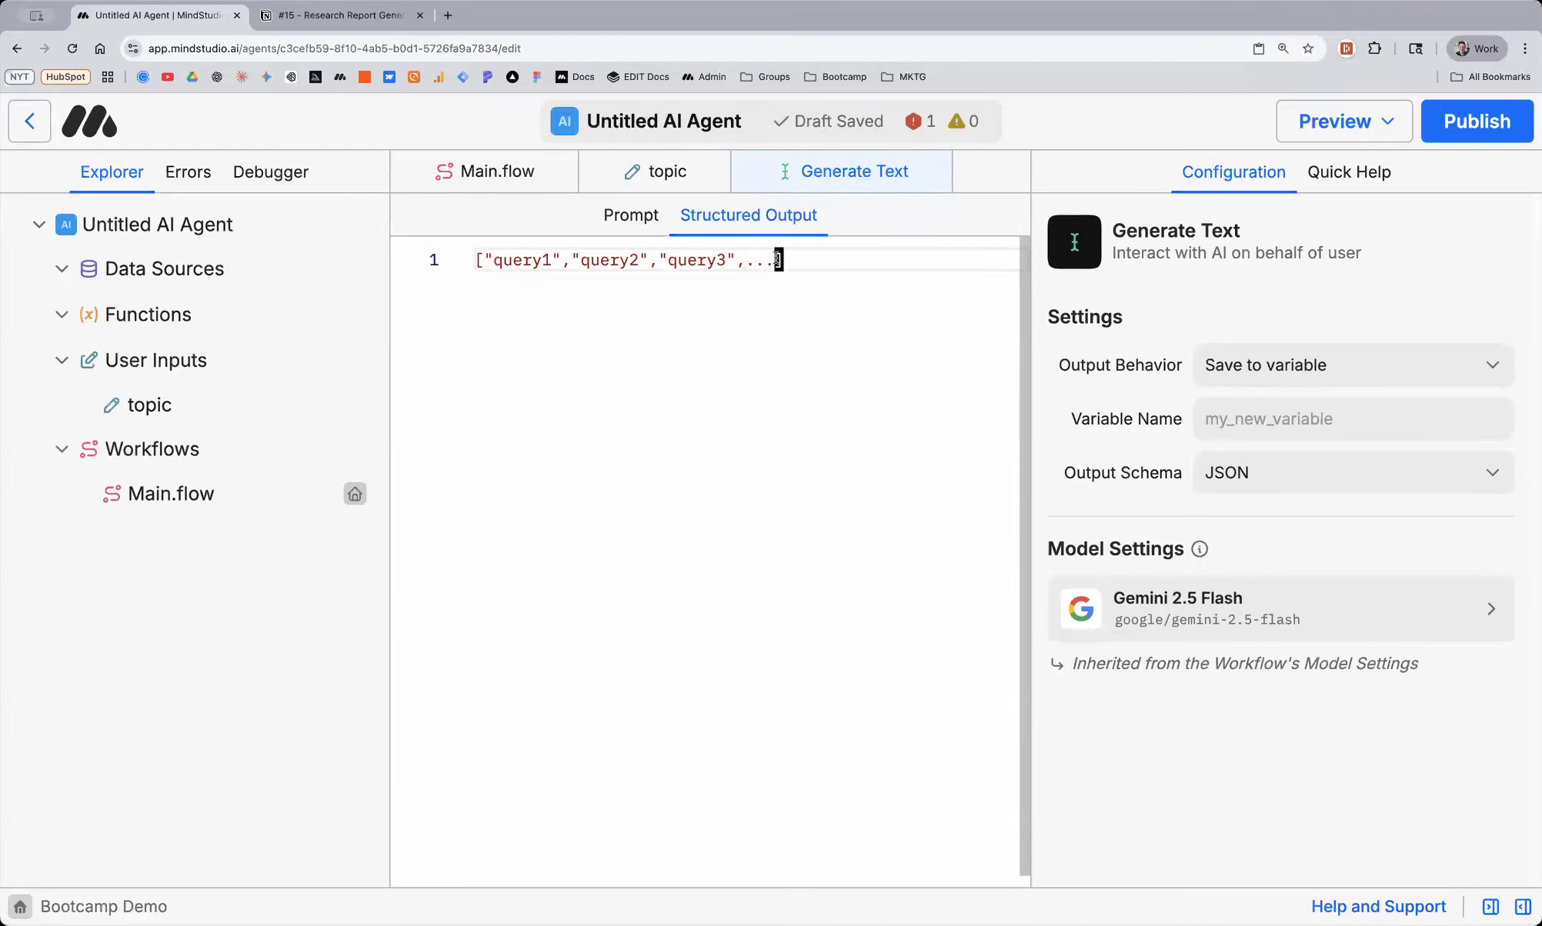
pyautogui.hotkey('shift', 'Left')
pyautogui.hotkey('shift', 'Left')
pyautogui.hotkey('shift', 'Left')
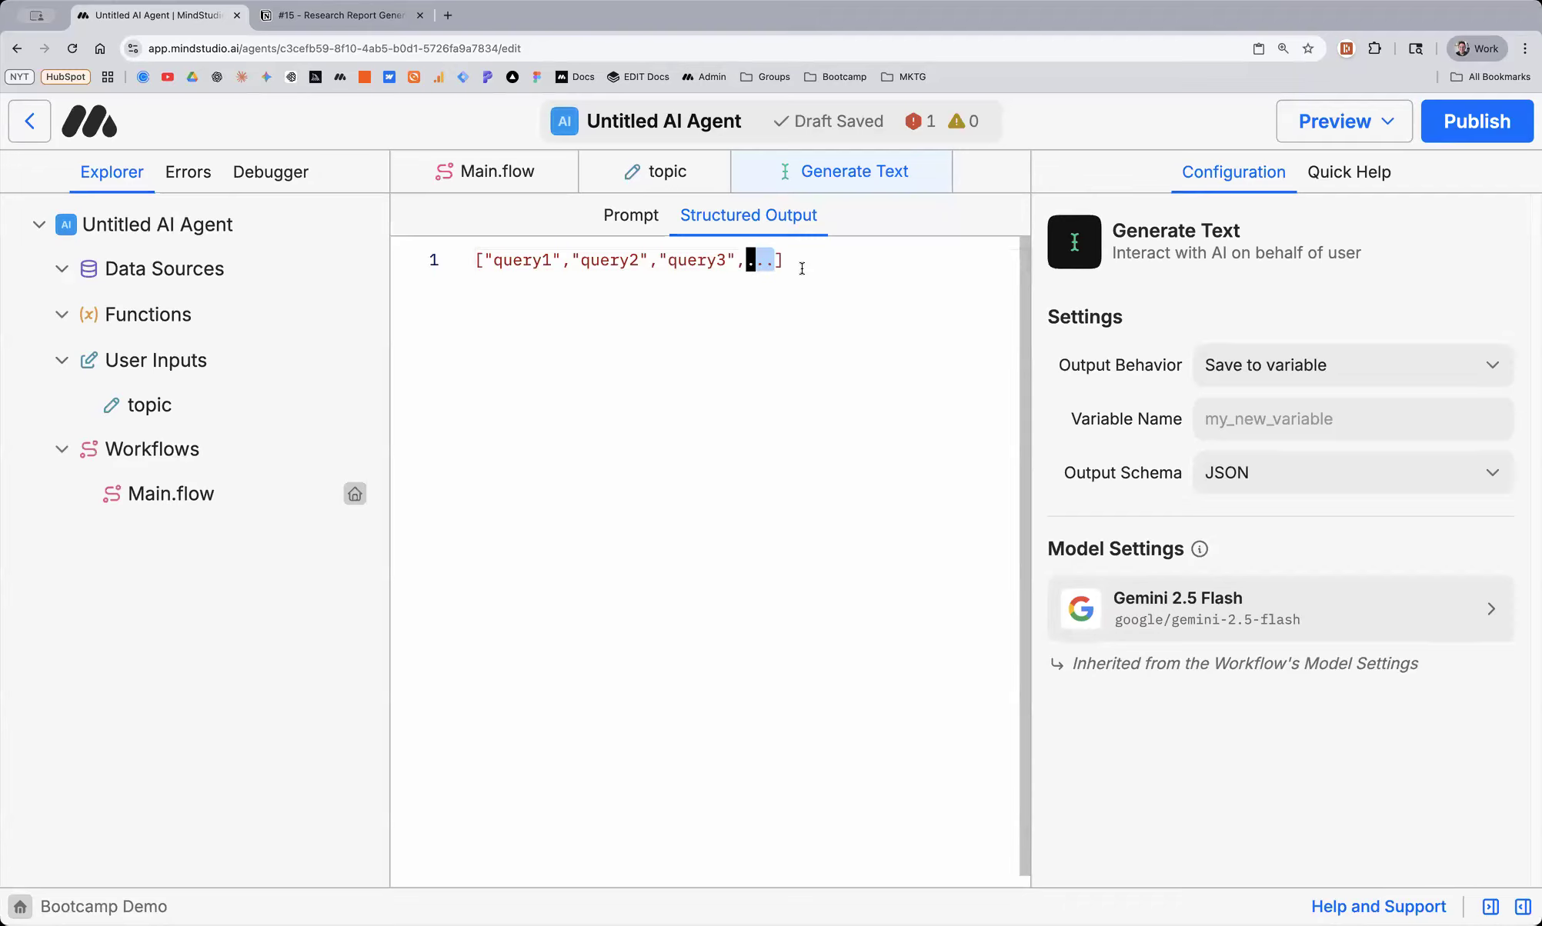
pyautogui.click(776, 260)
pyautogui.moveTo(776, 260); pyautogui.dragTo(747, 261)
pyautogui.press('BackSpace')
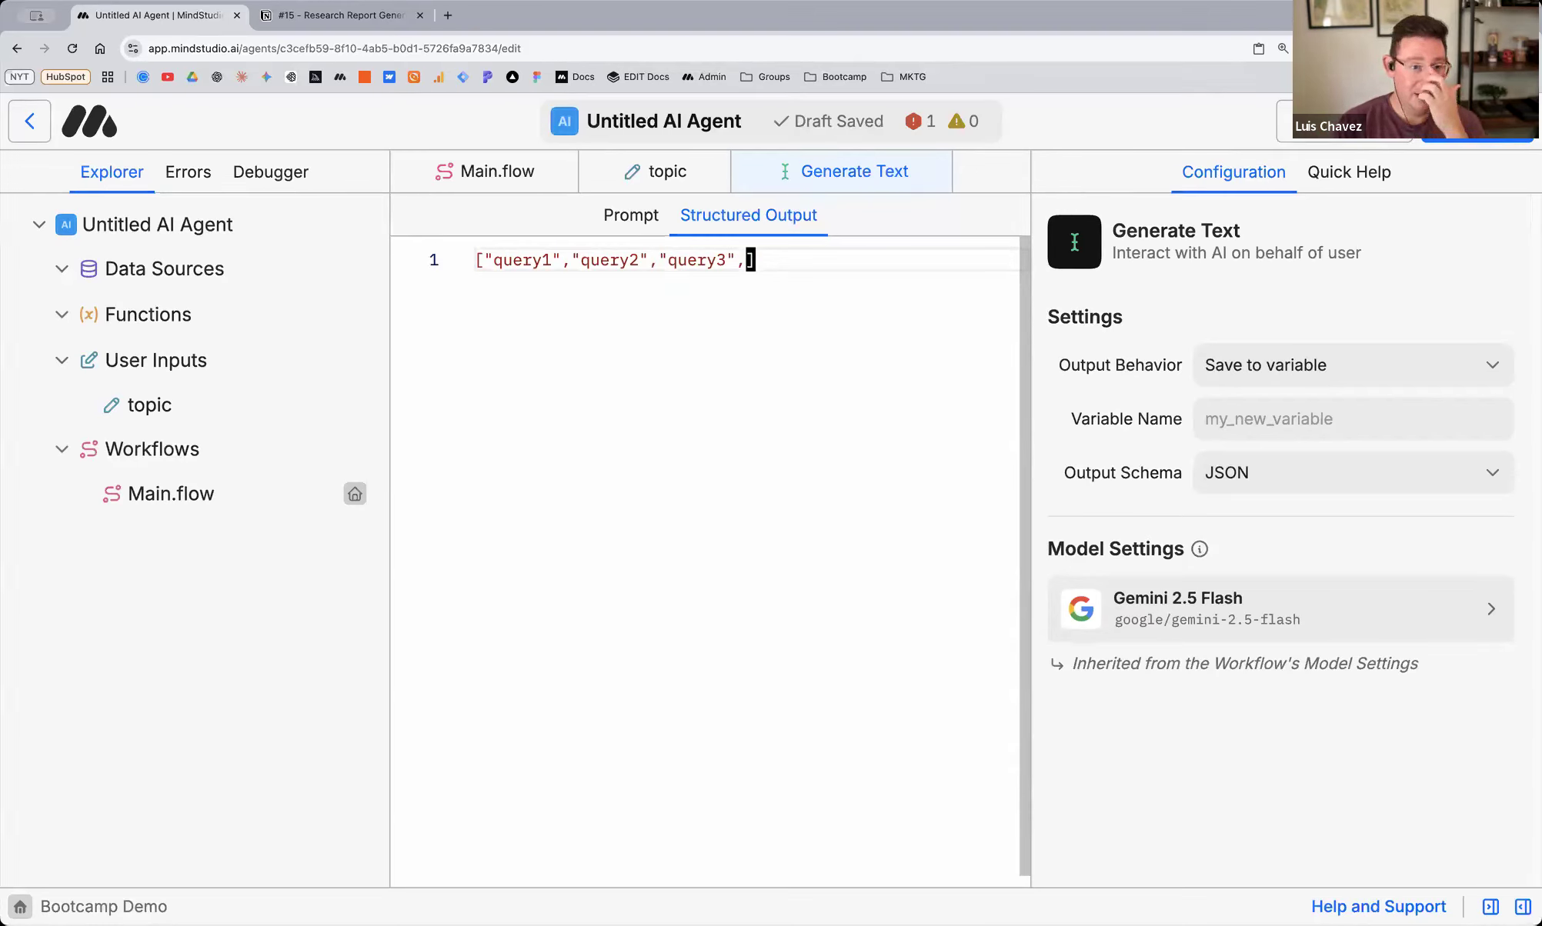
pyautogui.press('BackSpace')
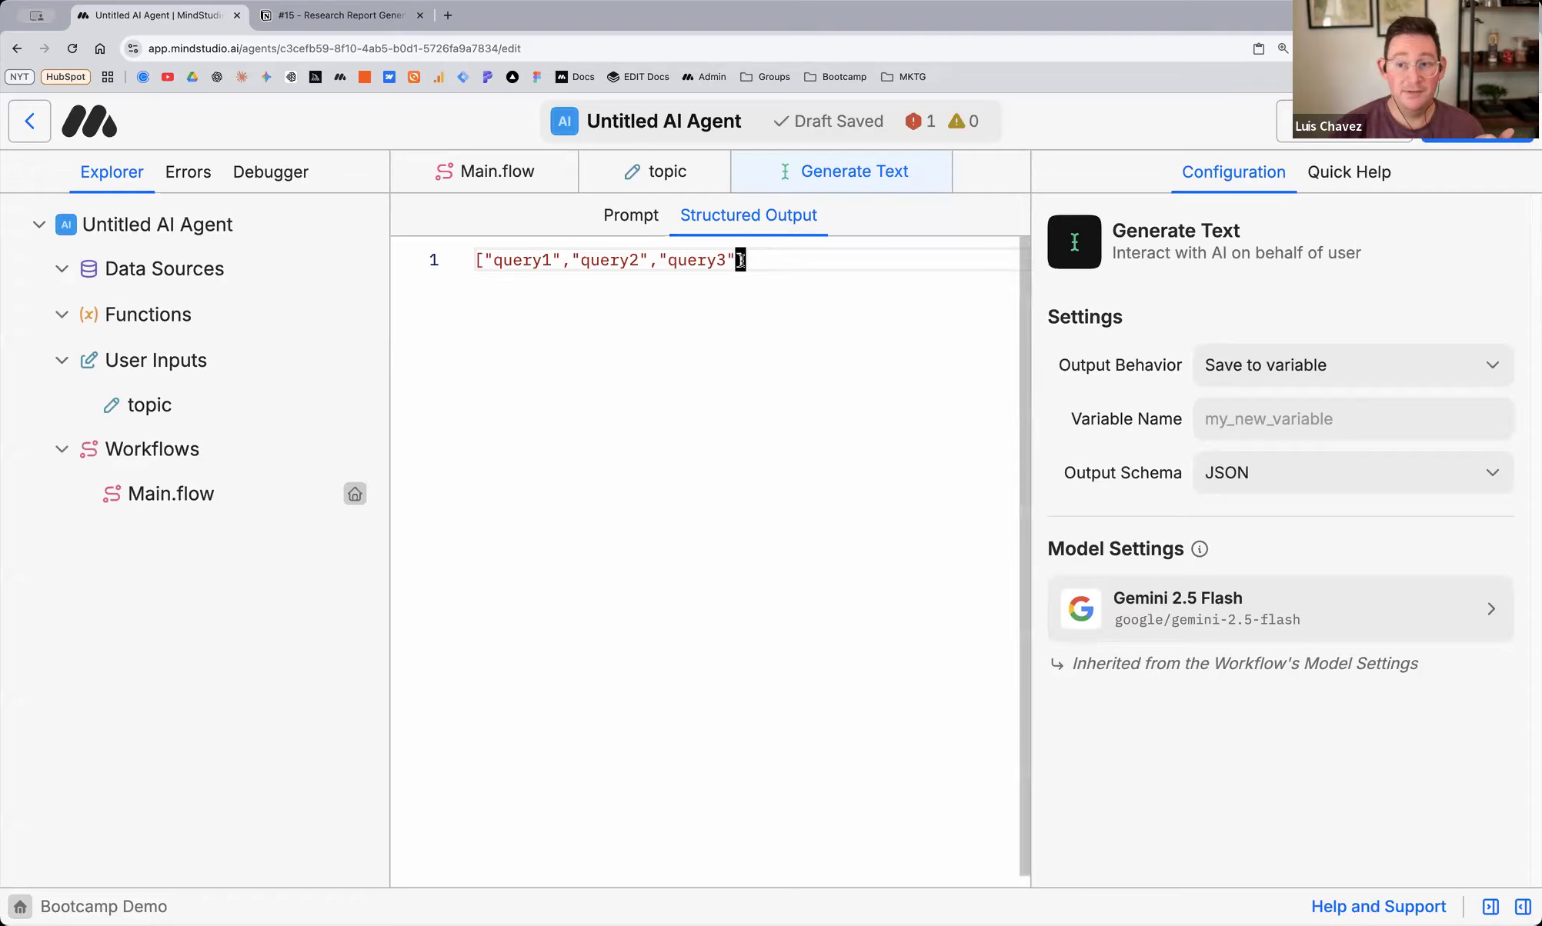
pyautogui.write(',')
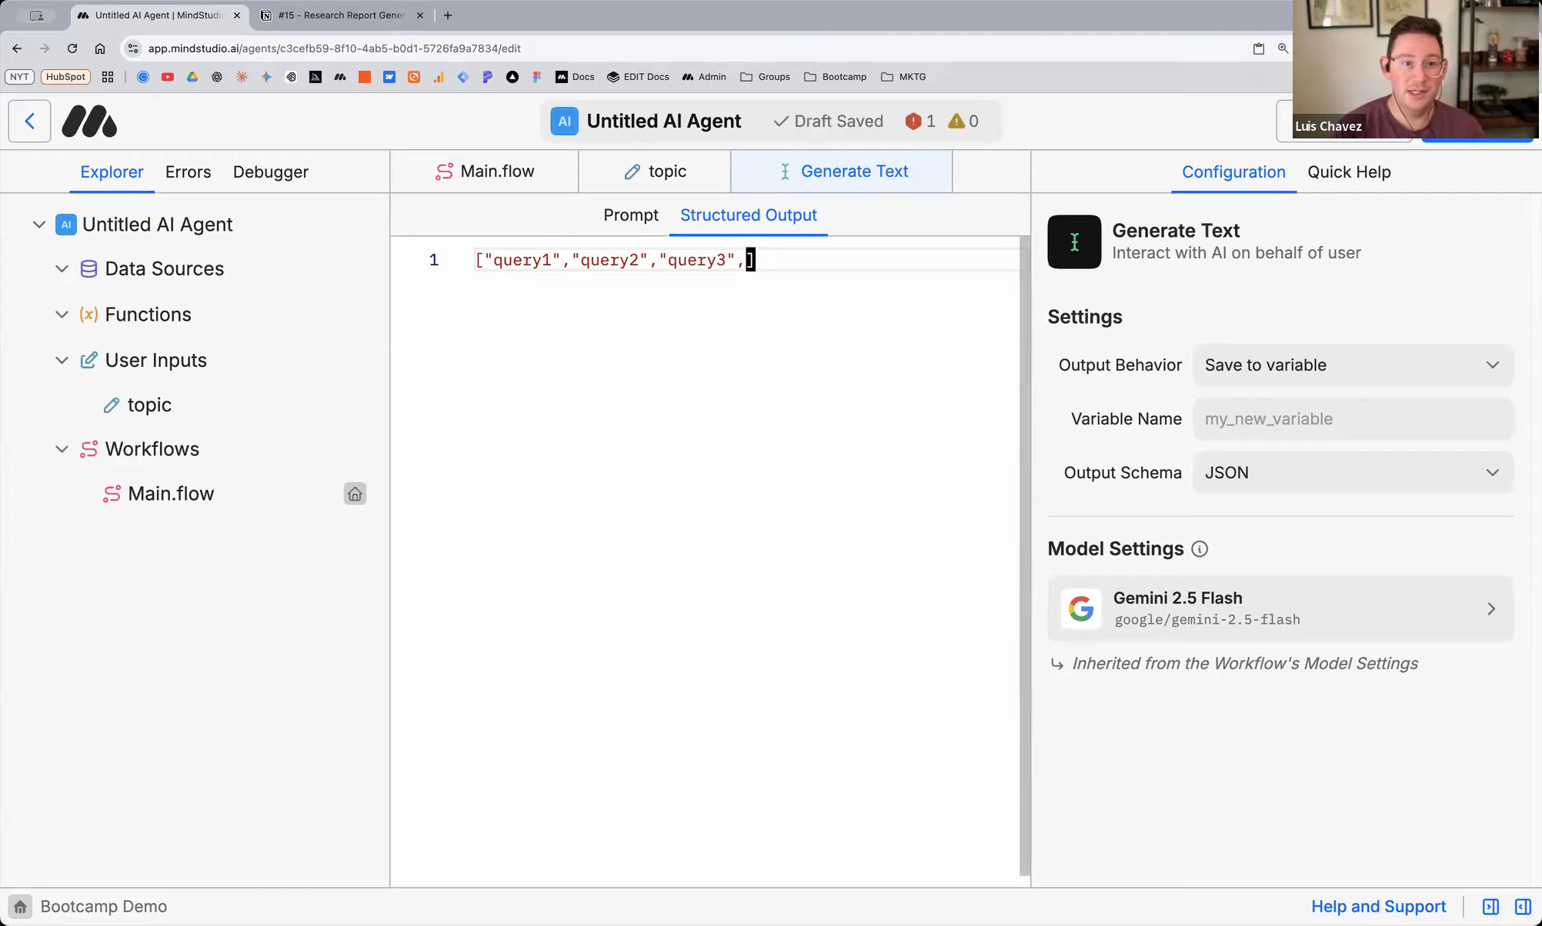
pyautogui.press('BackSpace')
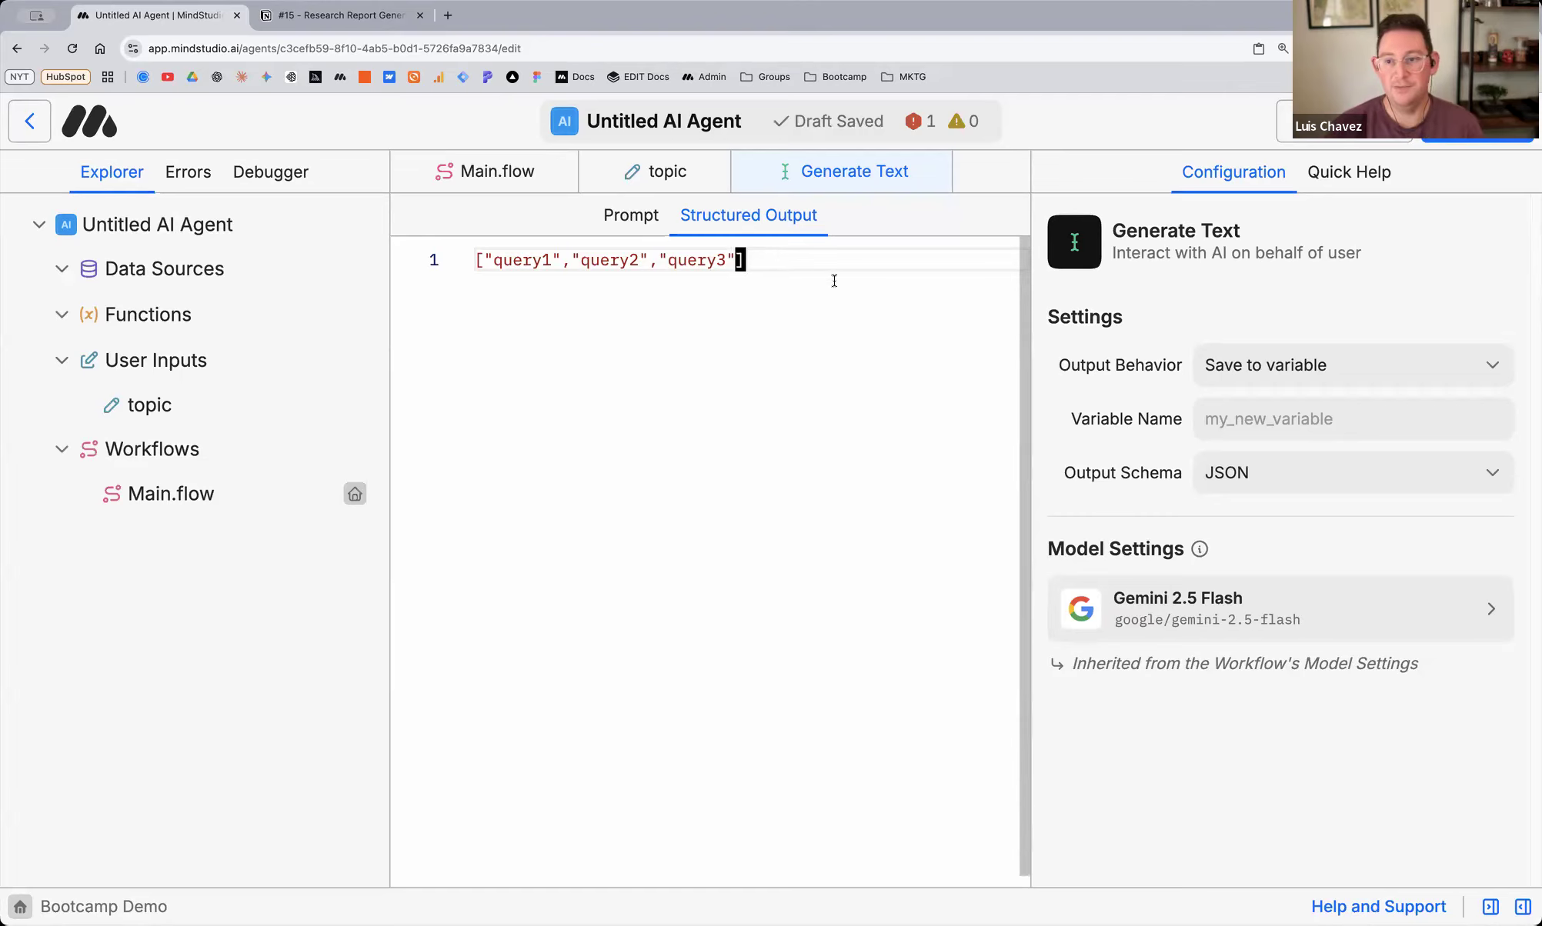
# Review the Generate Text block's prompt alongside the sample array in its structured output
pyautogui.click(641, 215)
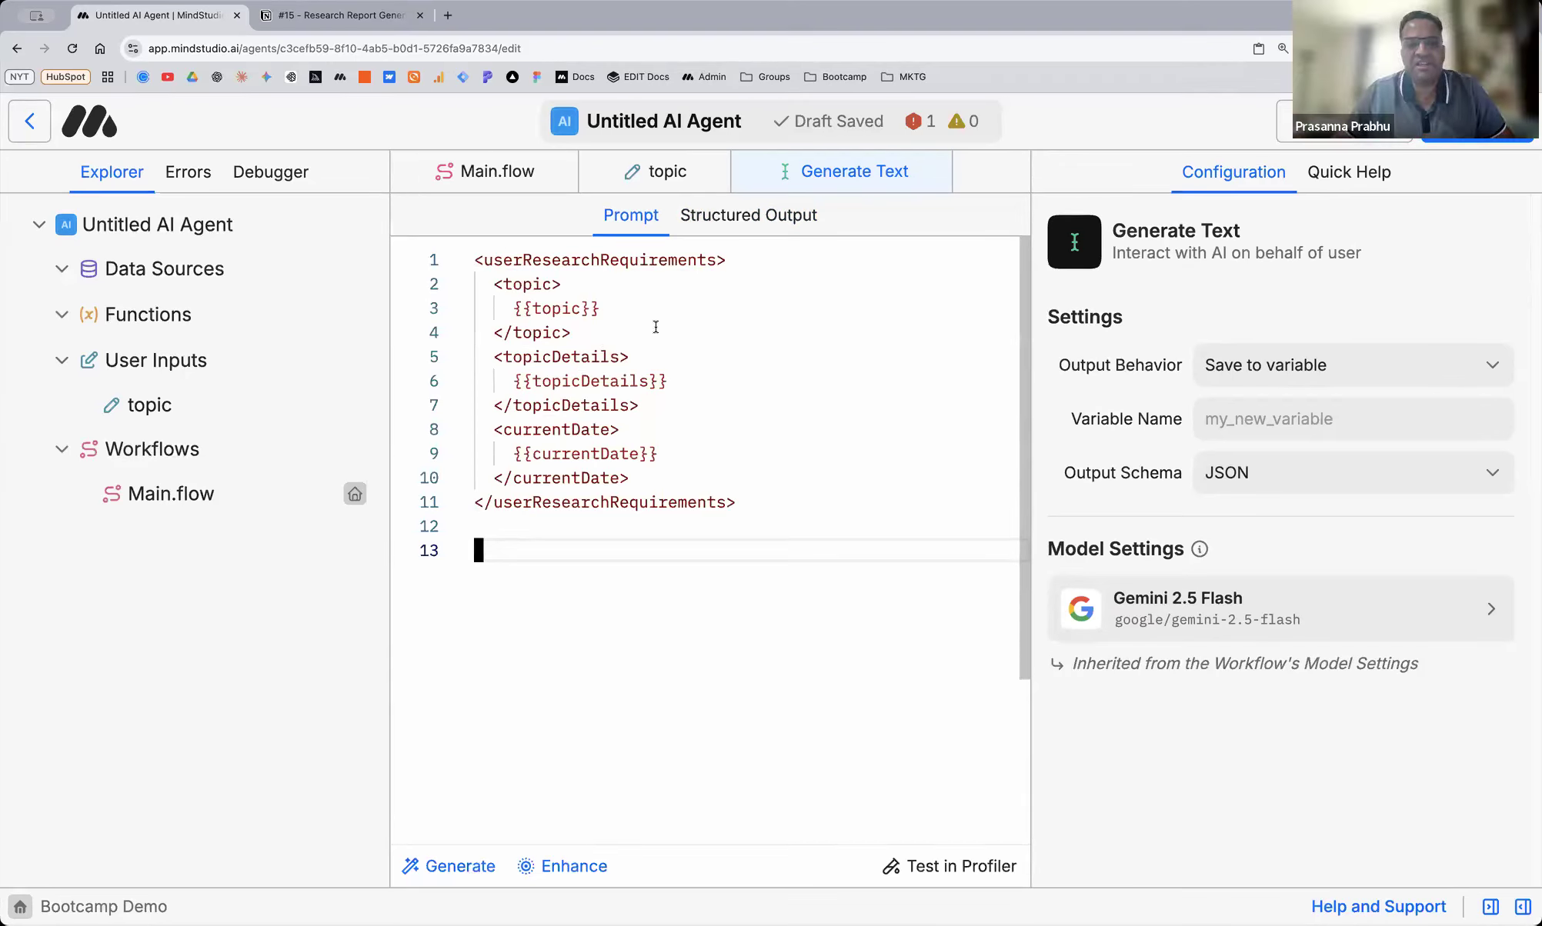
pyautogui.click(740, 220)
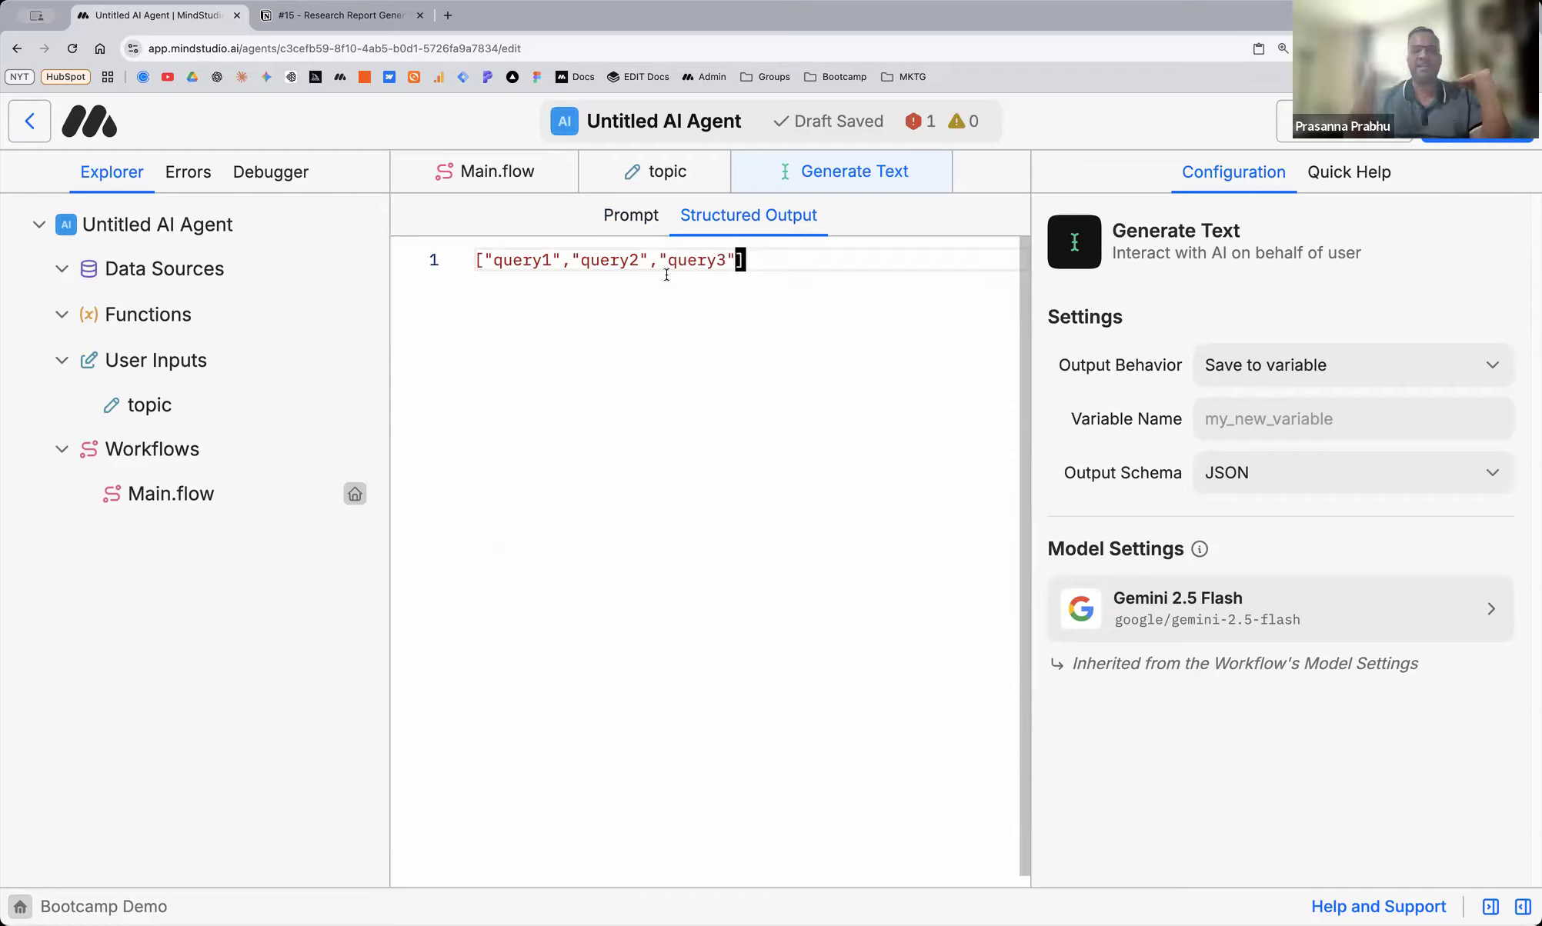
pyautogui.click(757, 262)
pyautogui.moveTo(750, 260); pyautogui.dragTo(467, 253)
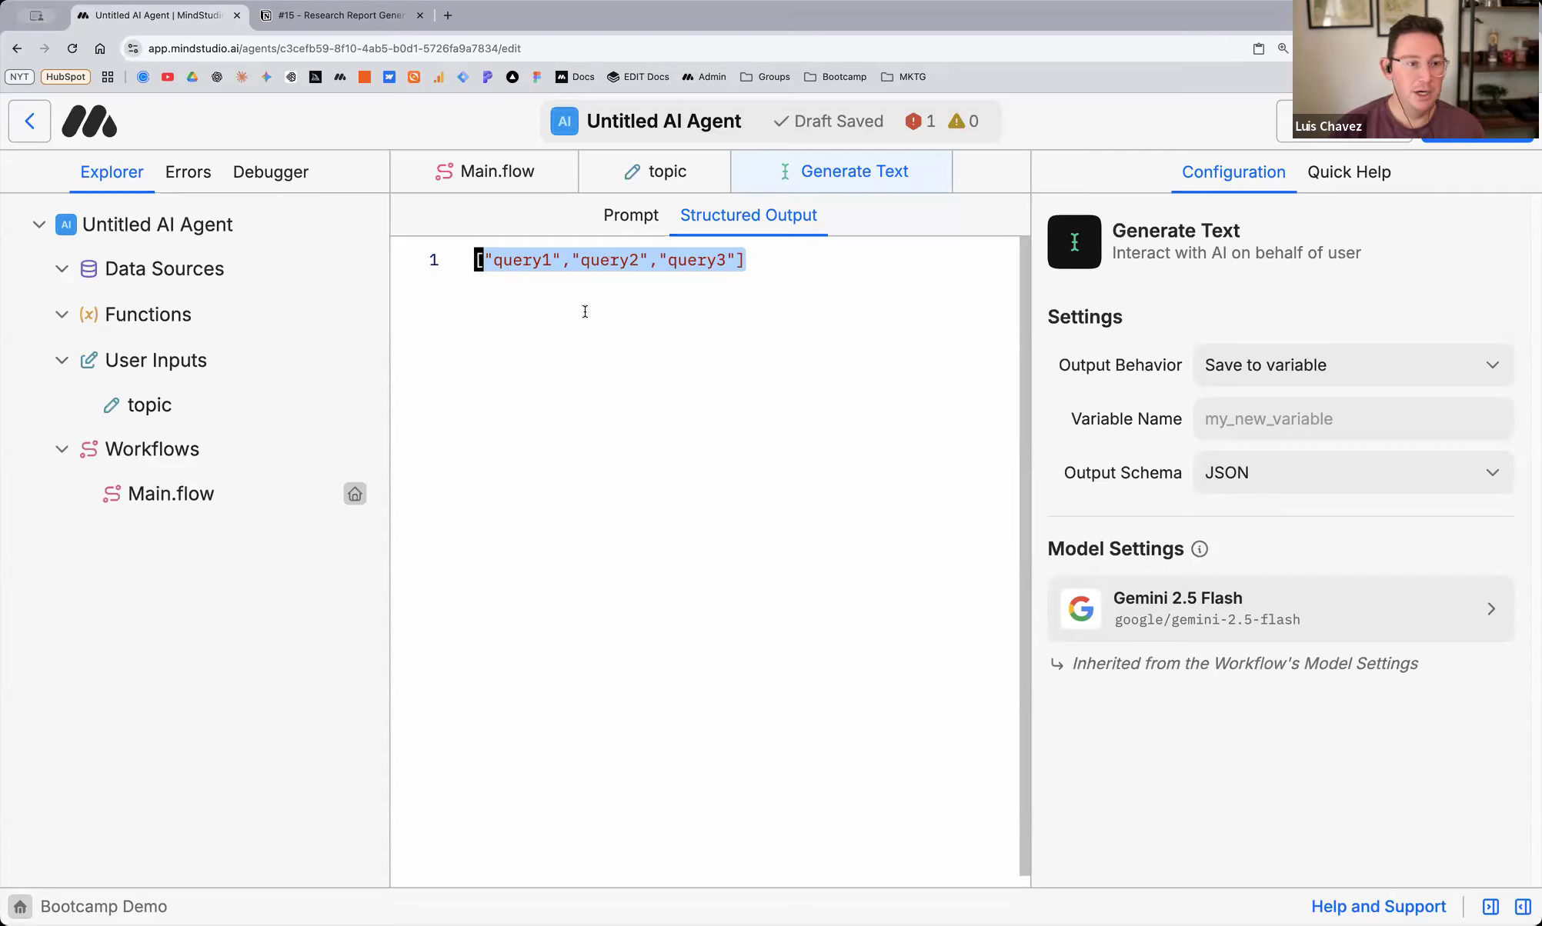
pyautogui.click(628, 218)
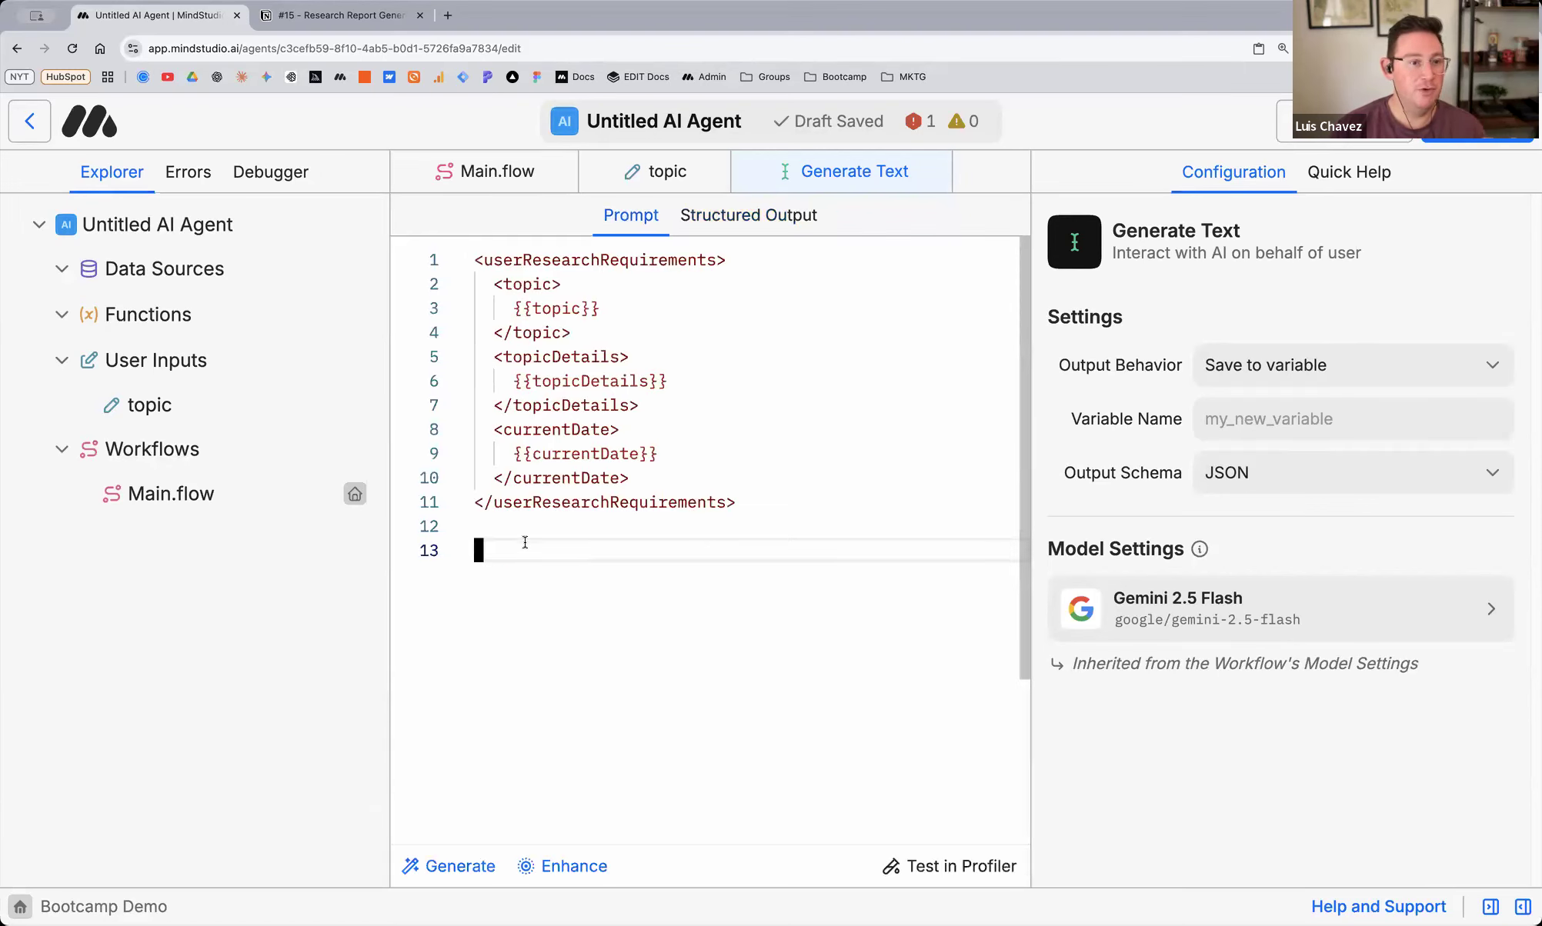
pyautogui.click(747, 216)
pyautogui.click(545, 261)
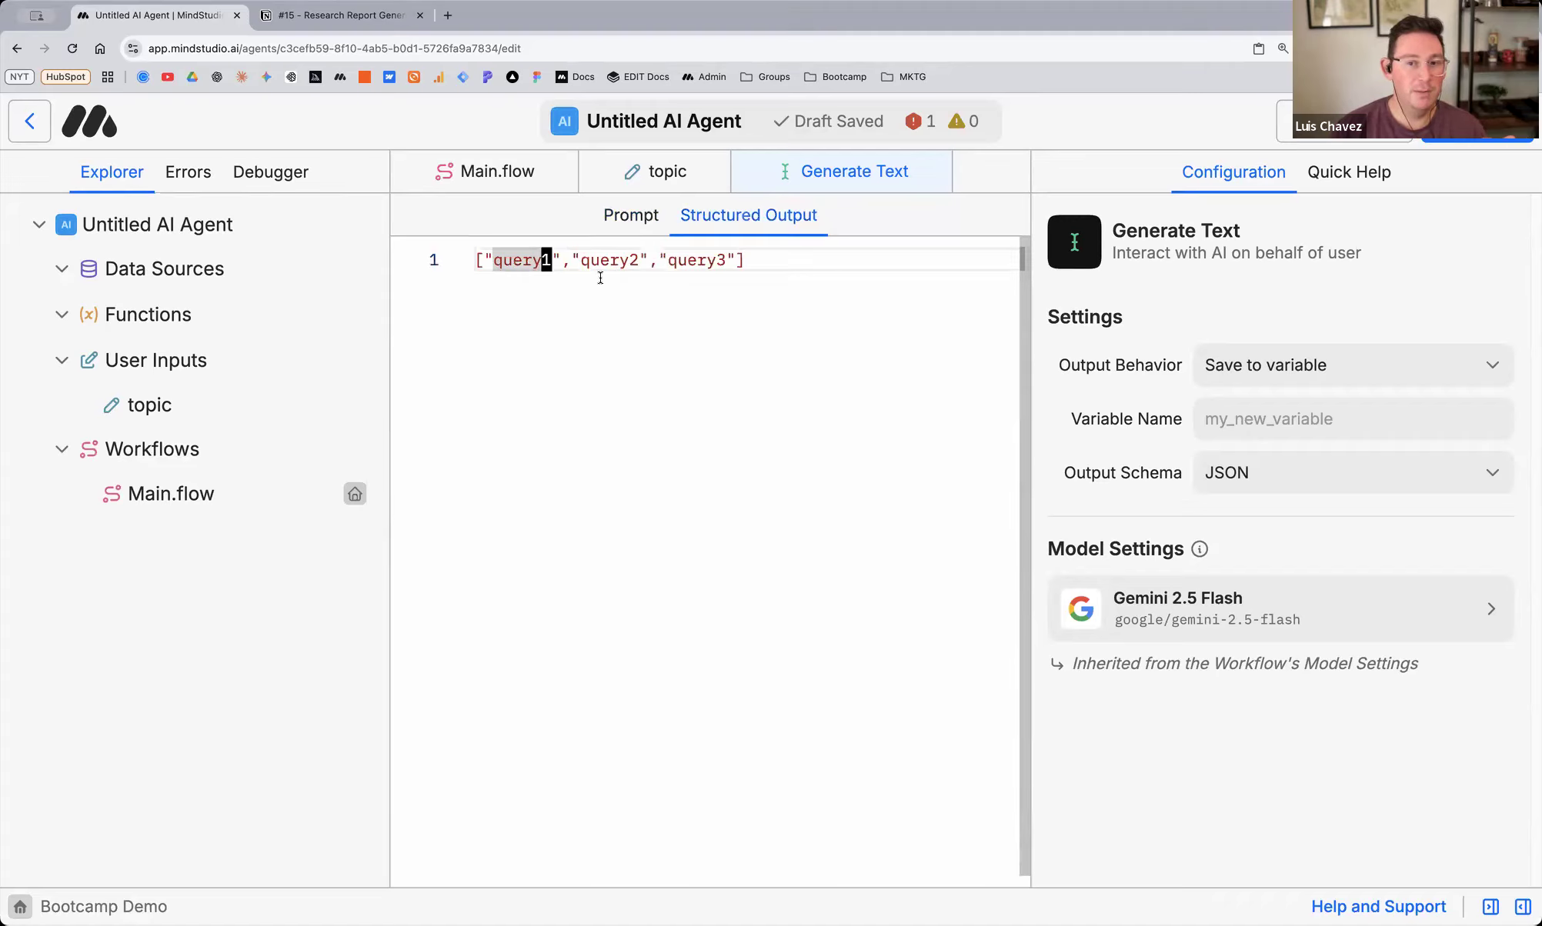
# Delete the third entry with its comma from the sample array and re-enter it as "query3"
pyautogui.click(736, 261)
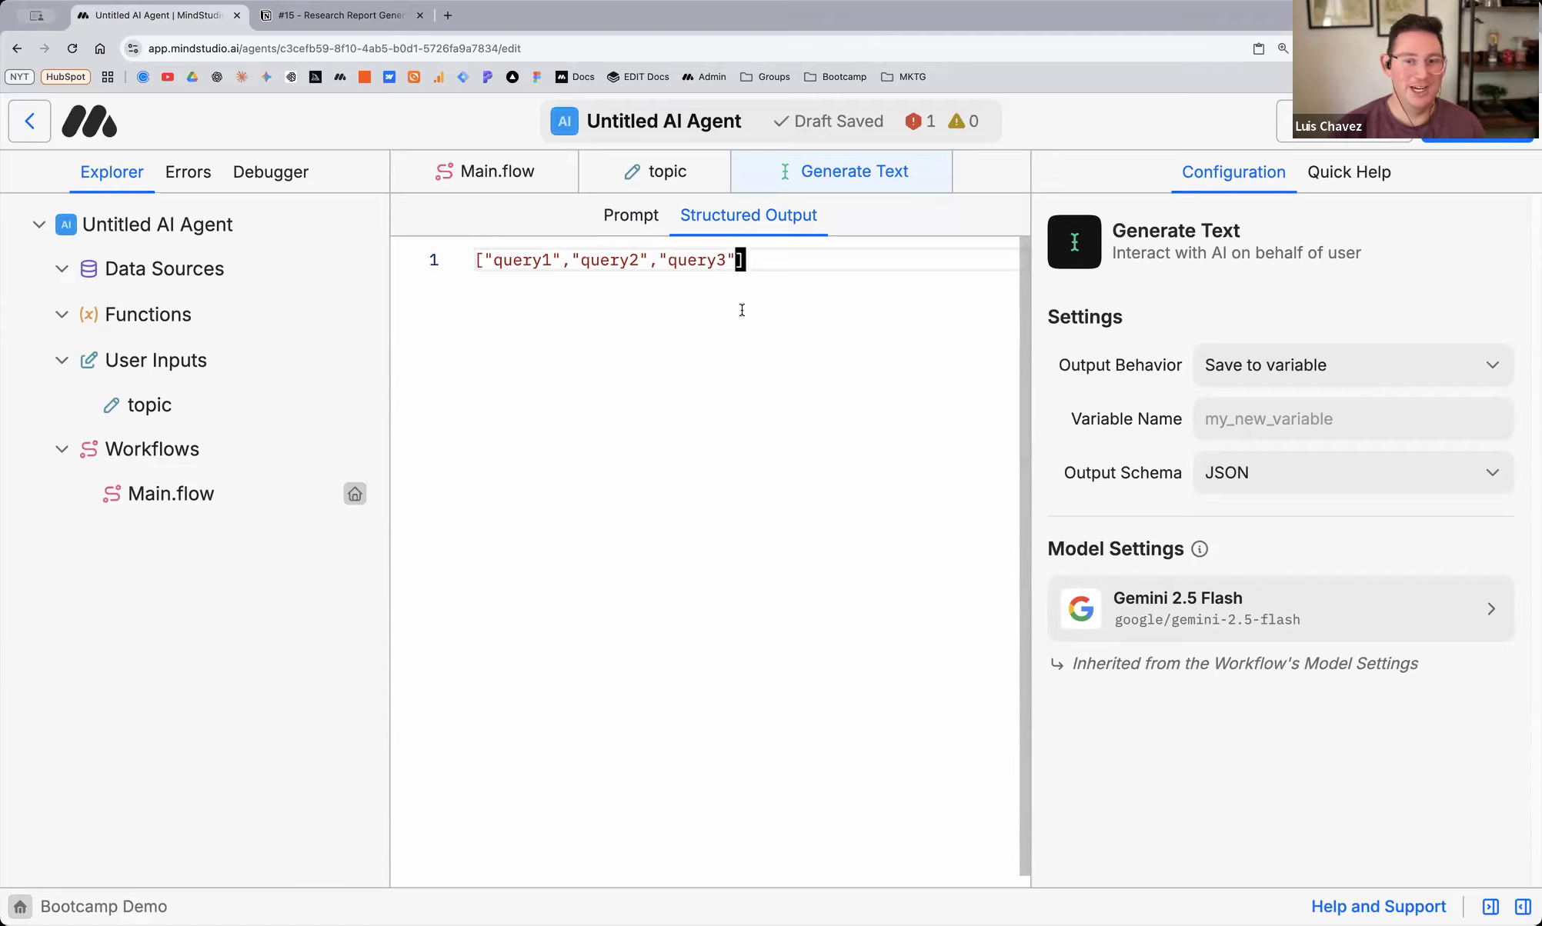
pyautogui.moveTo(735, 262); pyautogui.dragTo(652, 262)
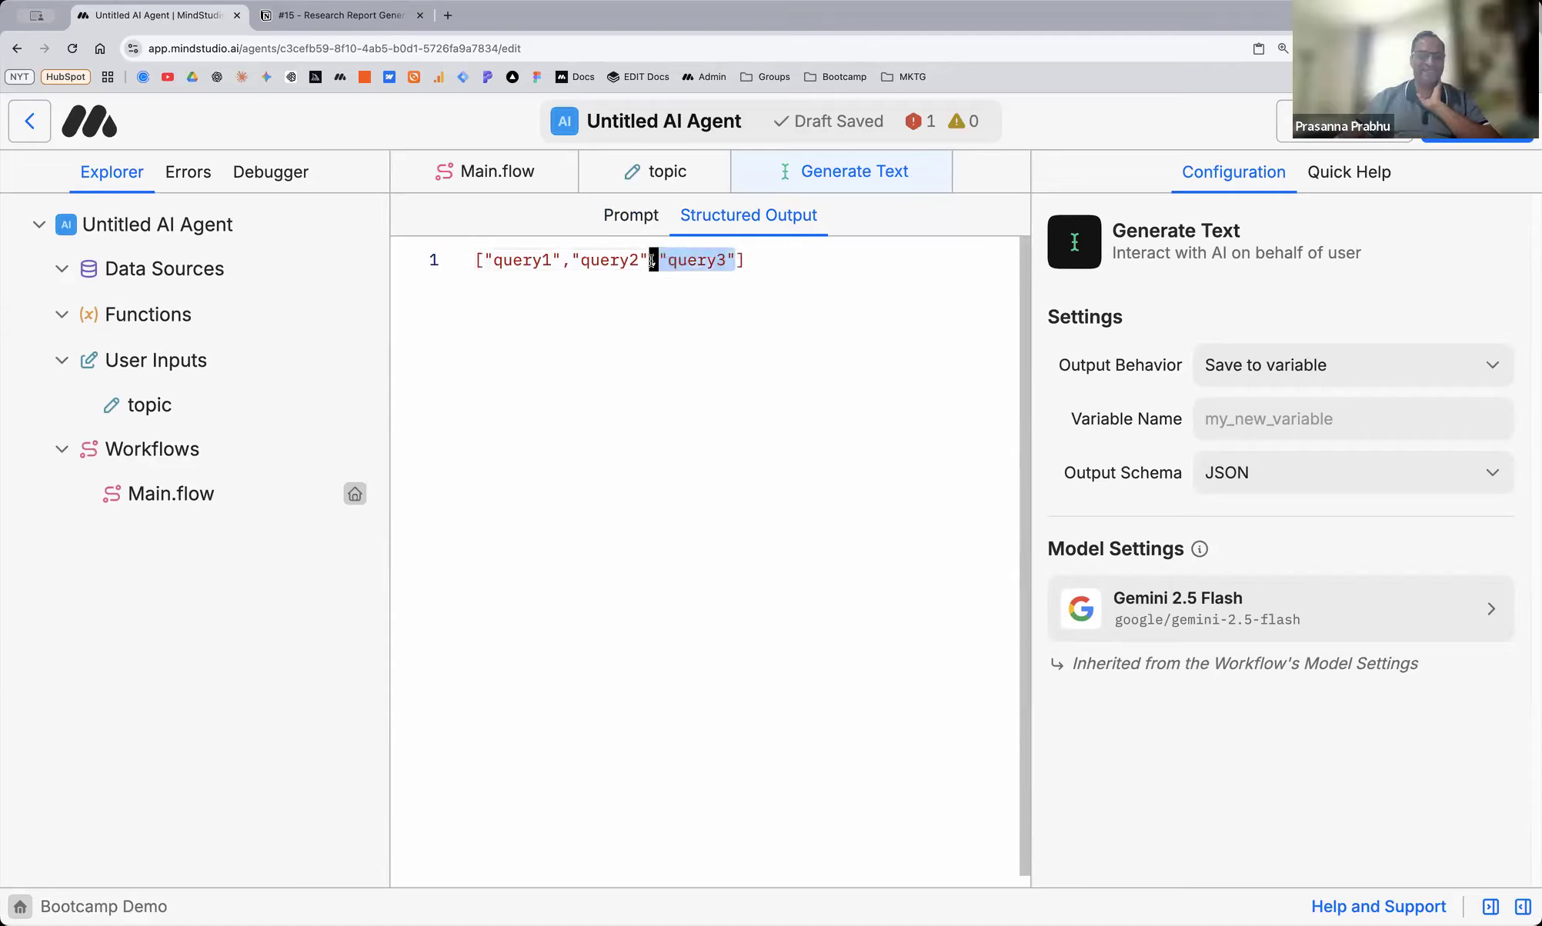
pyautogui.press('BackSpace')
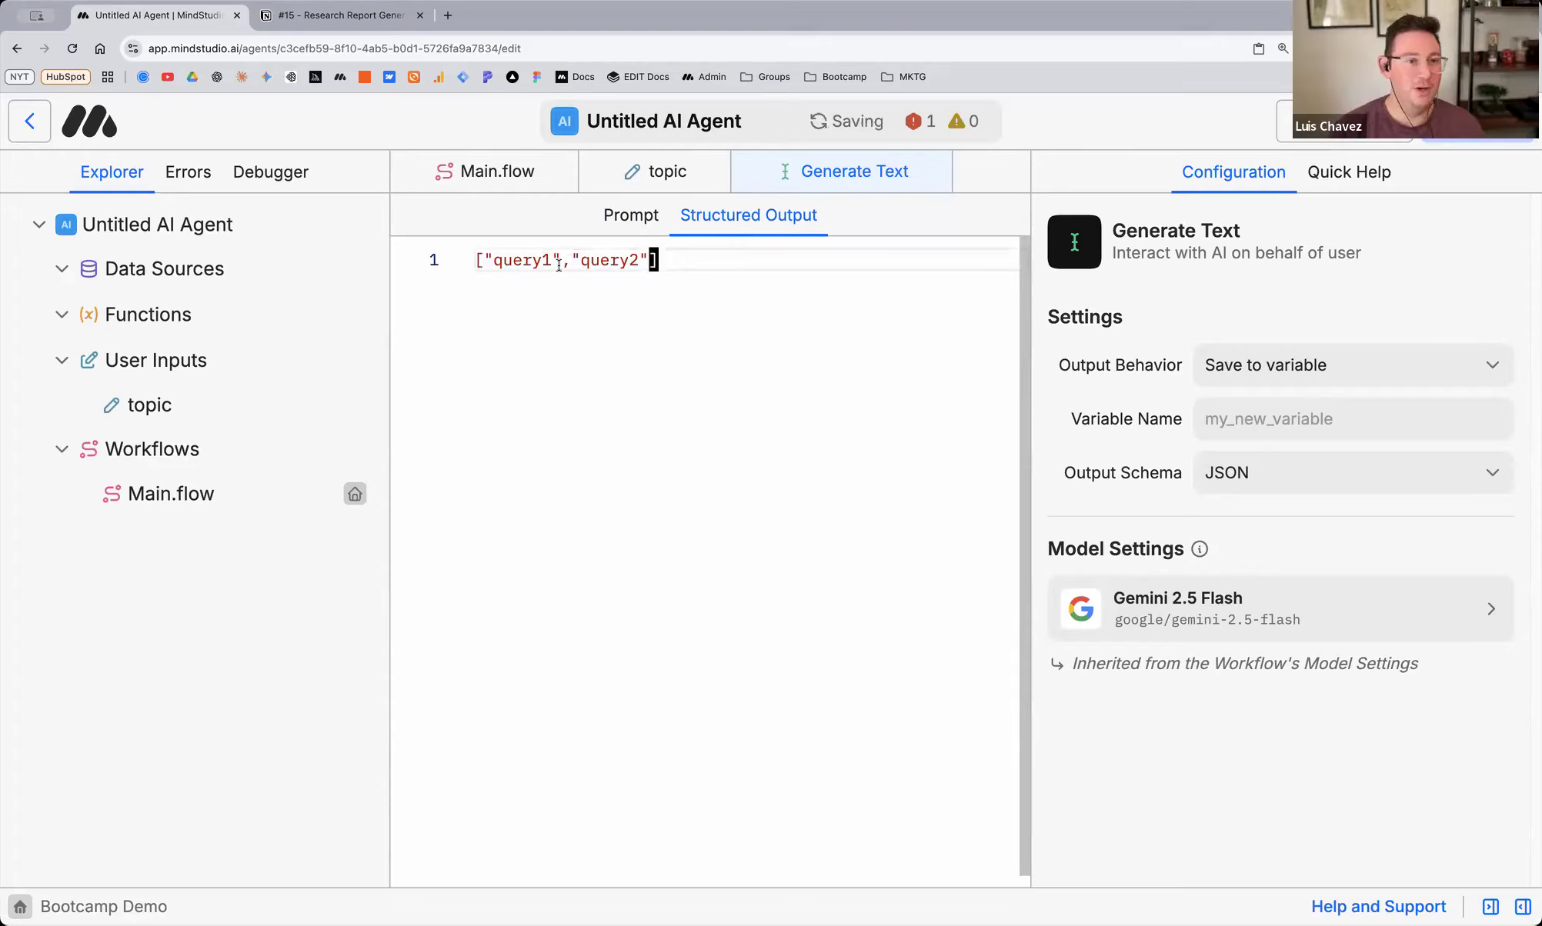
pyautogui.write(',::')
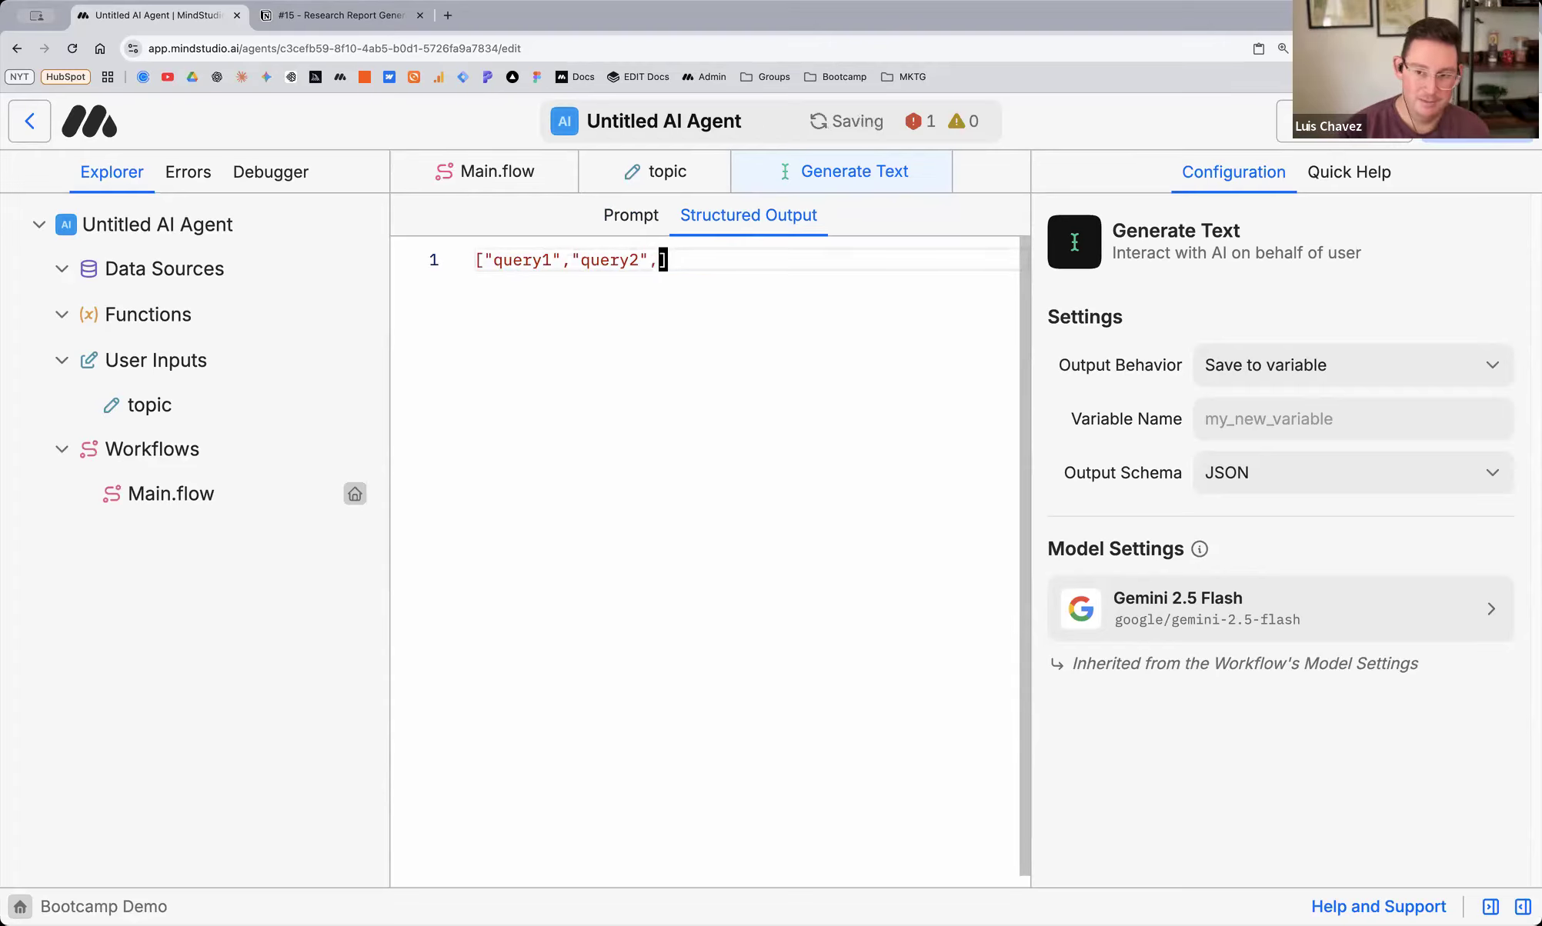
pyautogui.press('BackSpace')
pyautogui.press('BackSpace')
pyautogui.write('"query')
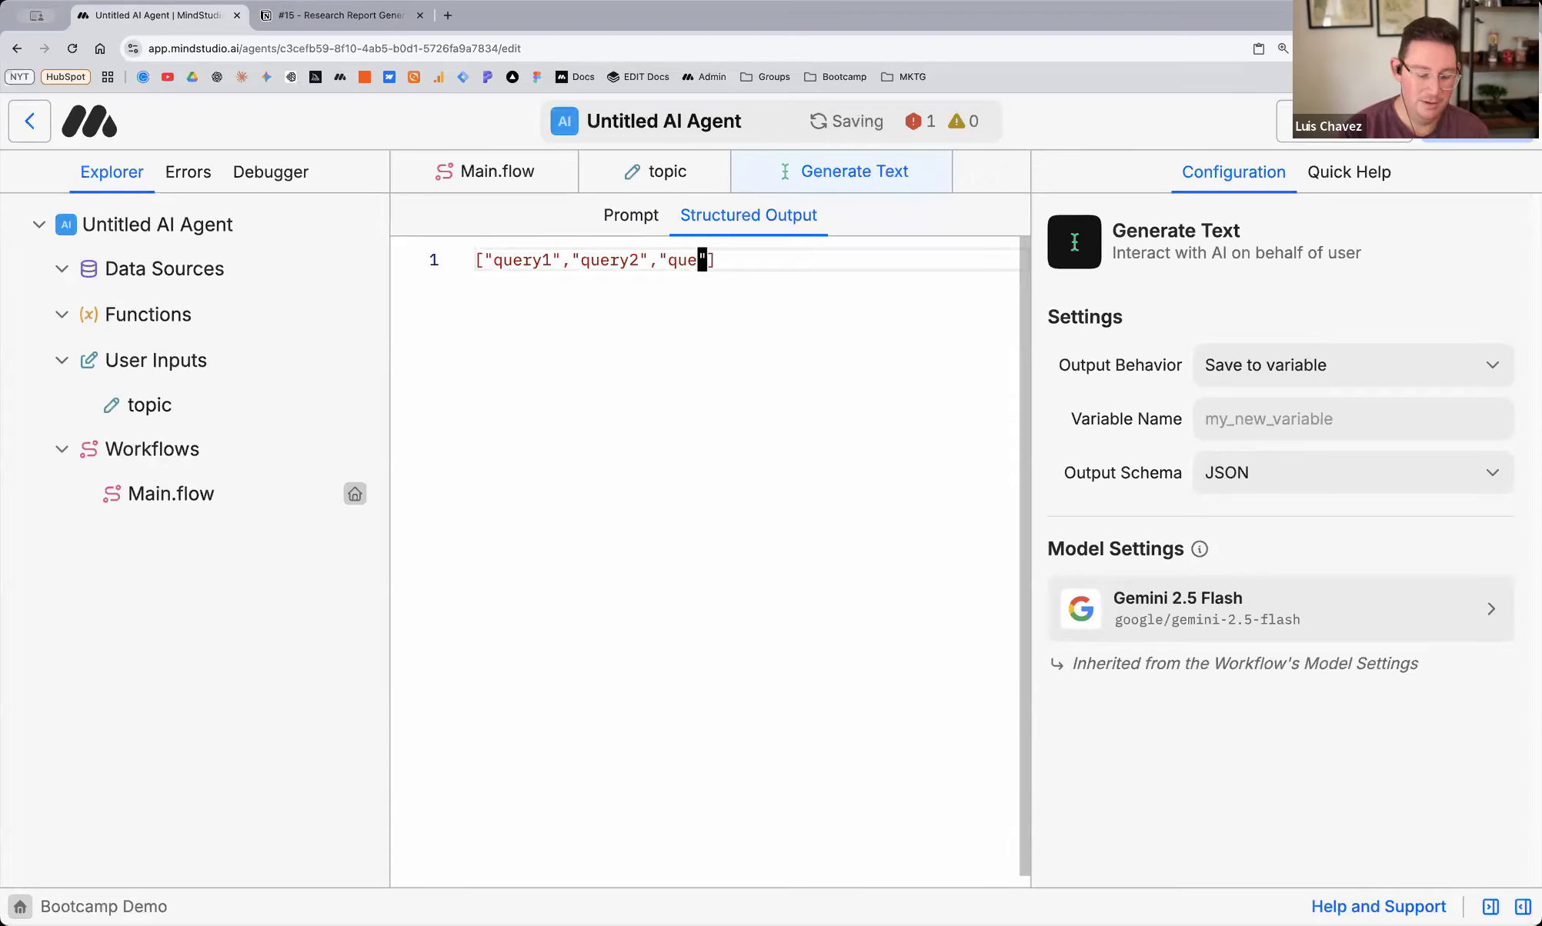
pyautogui.write('3')
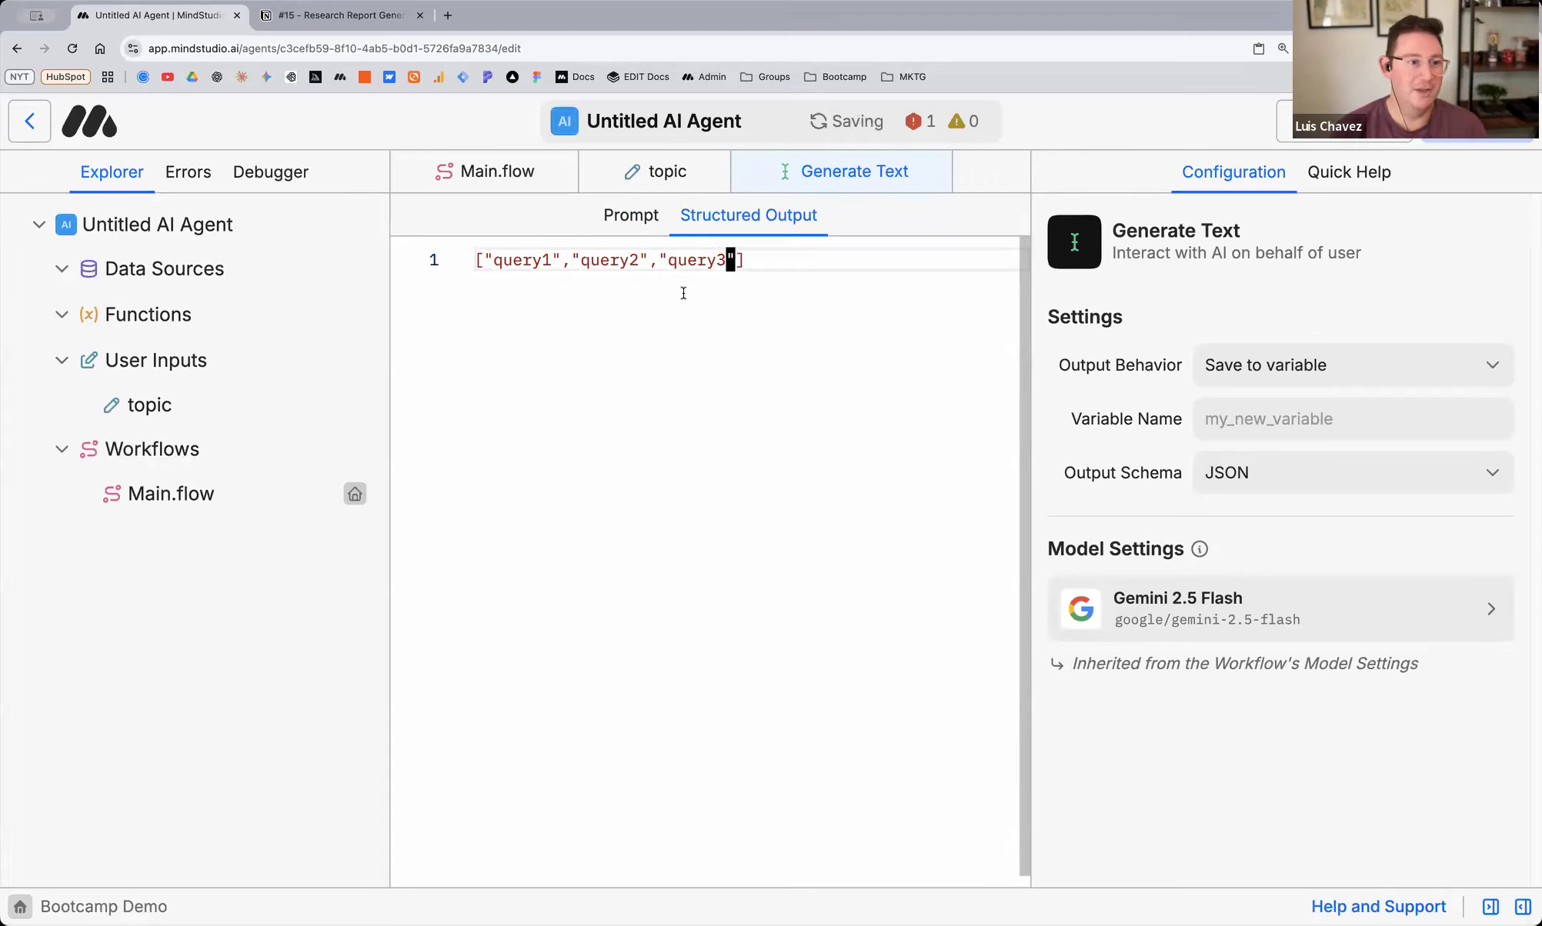
# Add to the prompt's end: "Based on the info above, generate an array of 3 search queries for google that would help us research the topic."
pyautogui.click(620, 215)
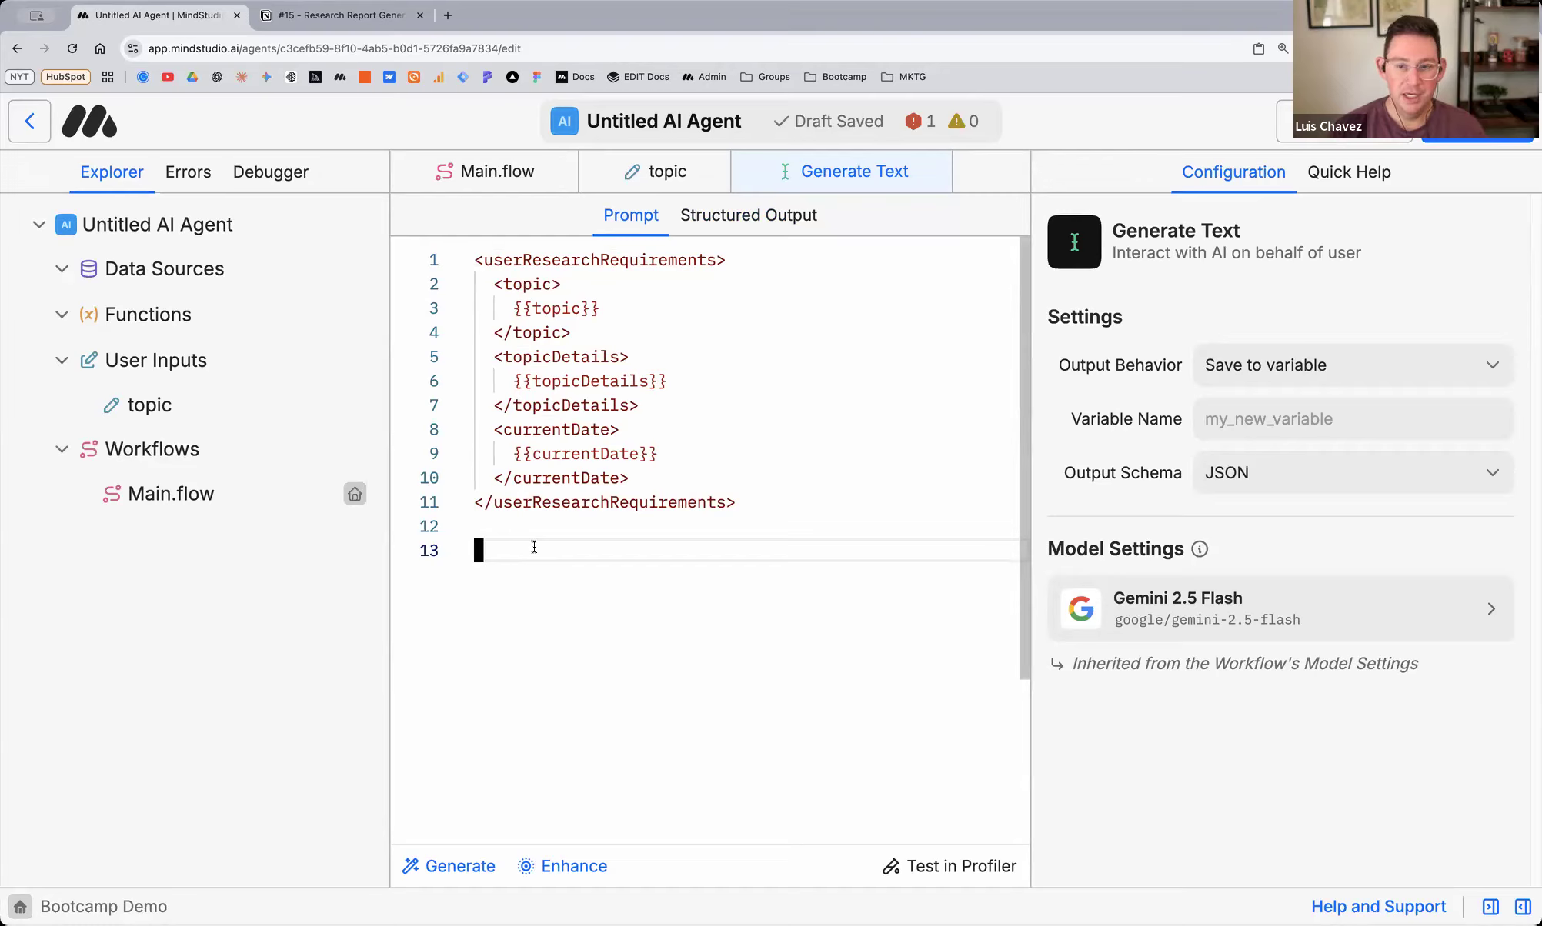
pyautogui.write('Based')
pyautogui.write('on ')
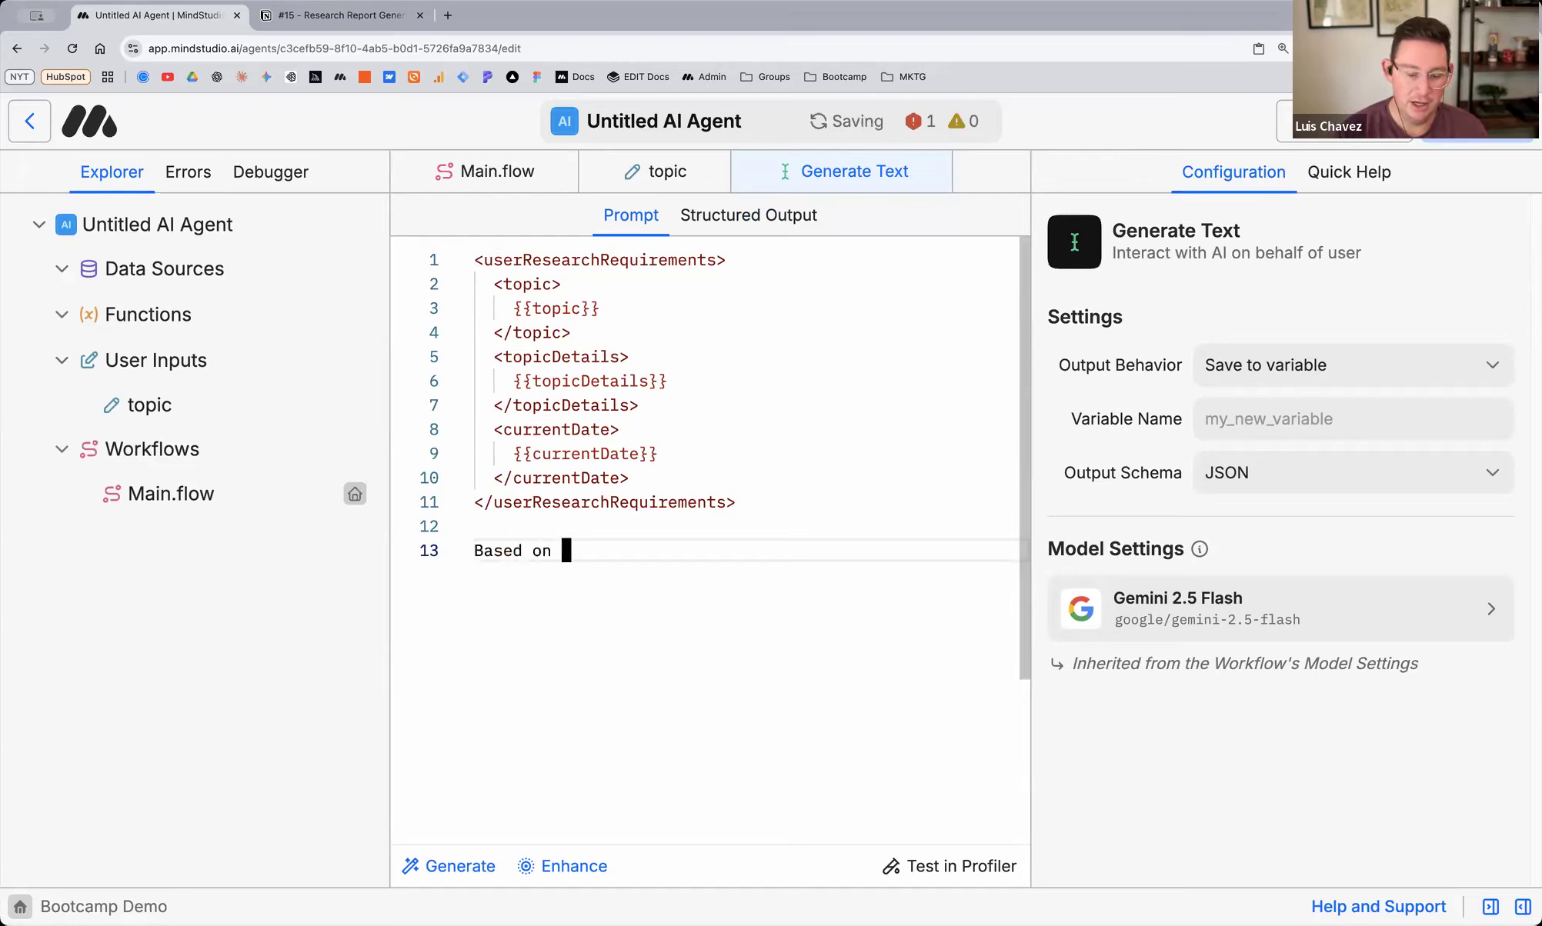
pyautogui.write('the info ab')
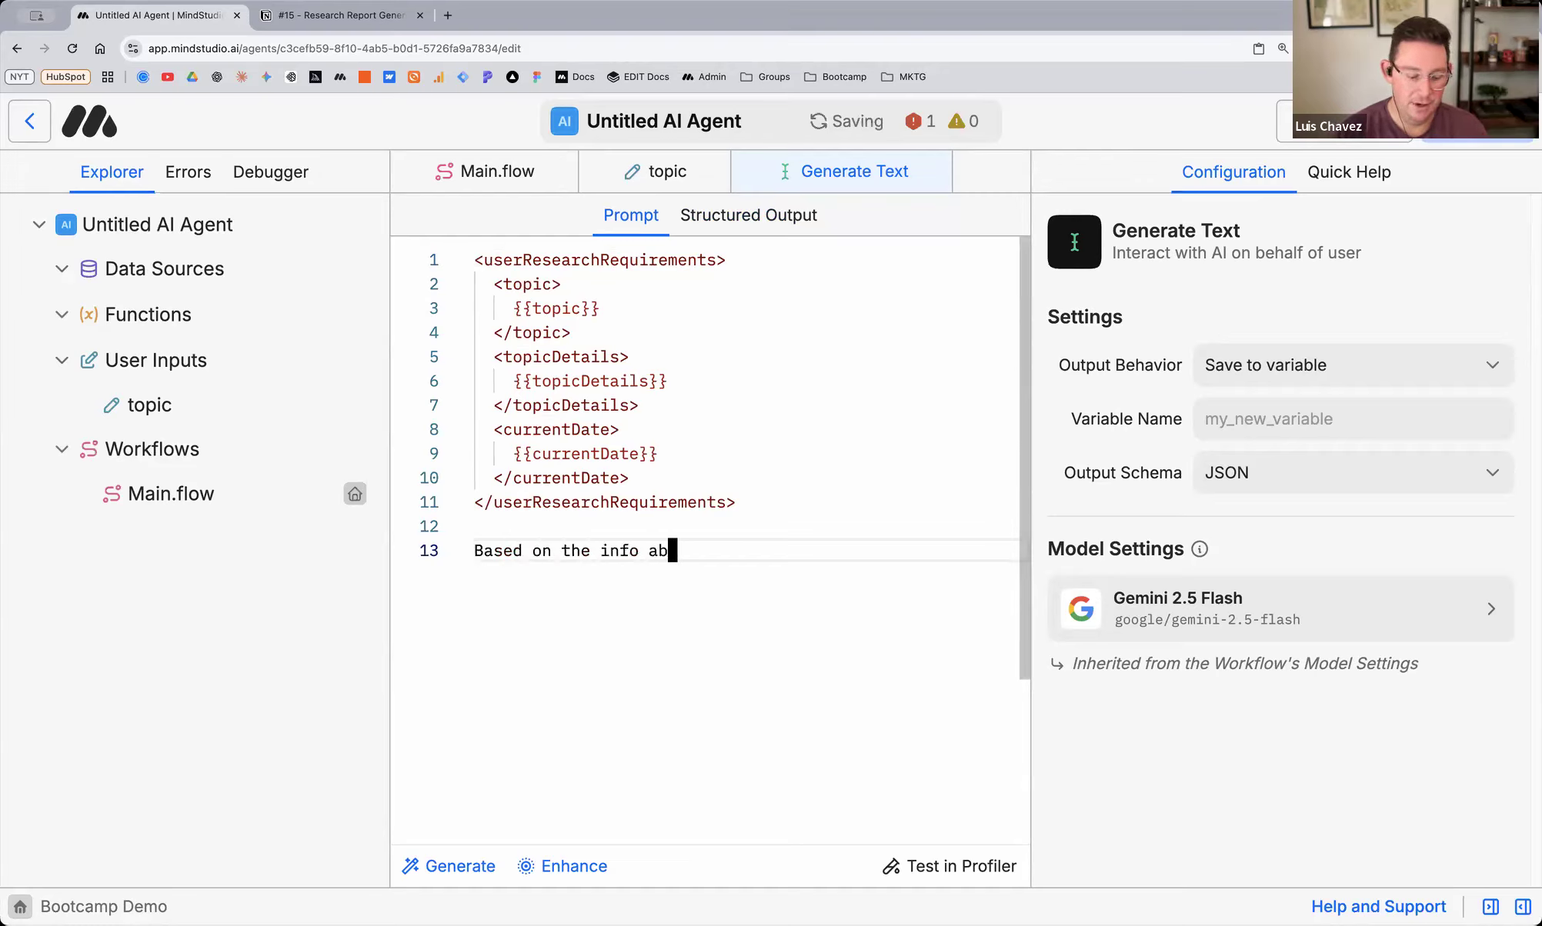
pyautogui.write('ove, generate an array of 3 search queri')
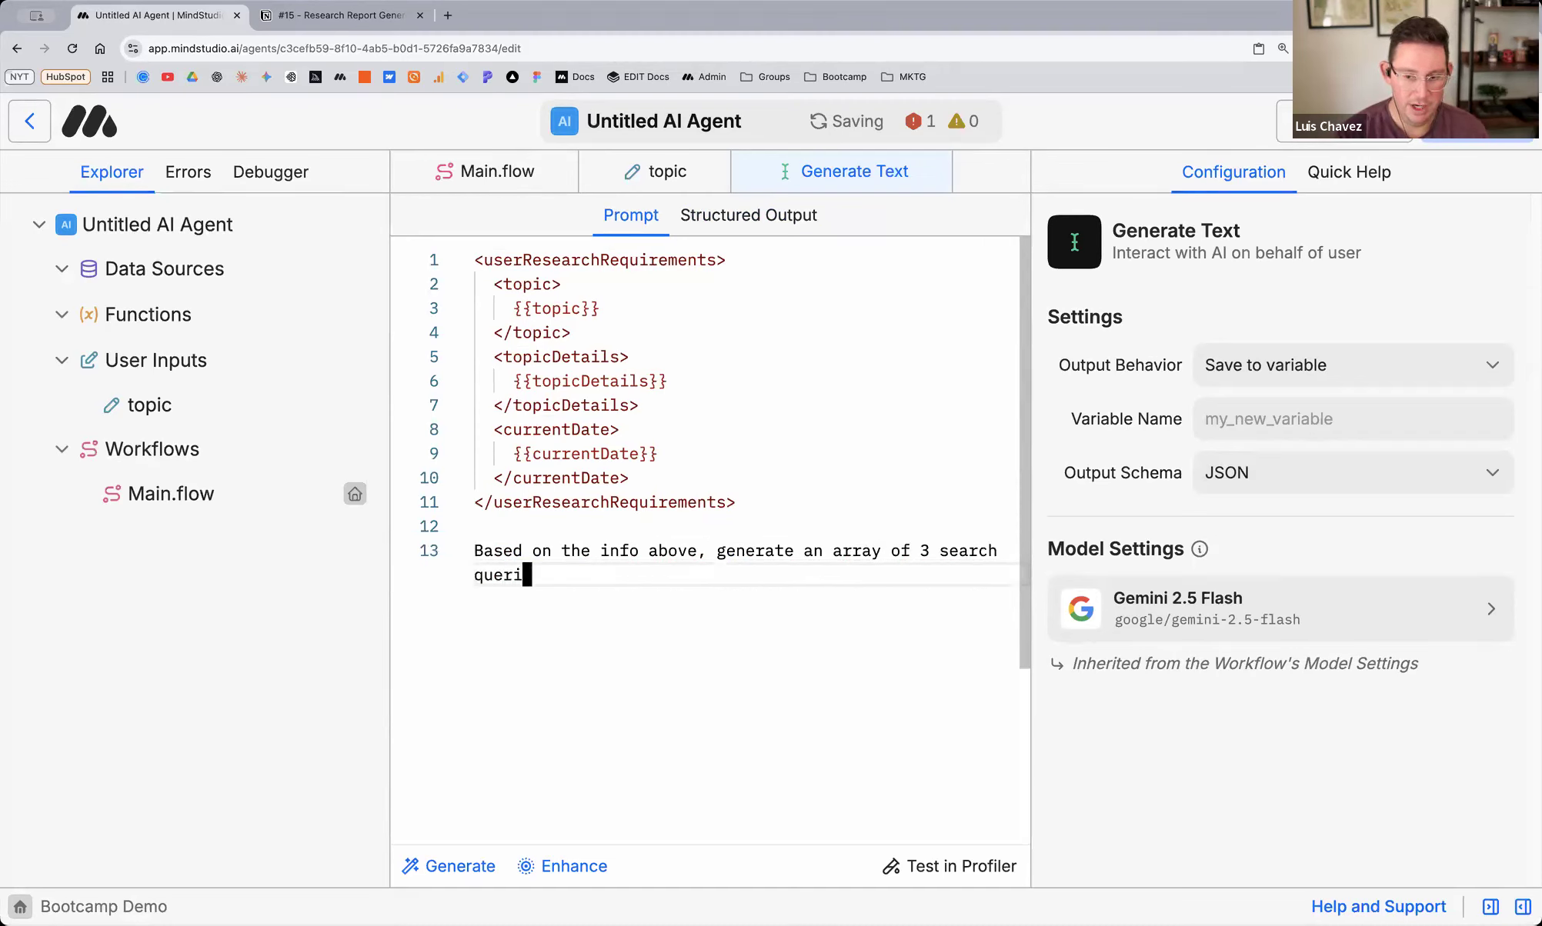
pyautogui.write('es for google that would help us research the top')
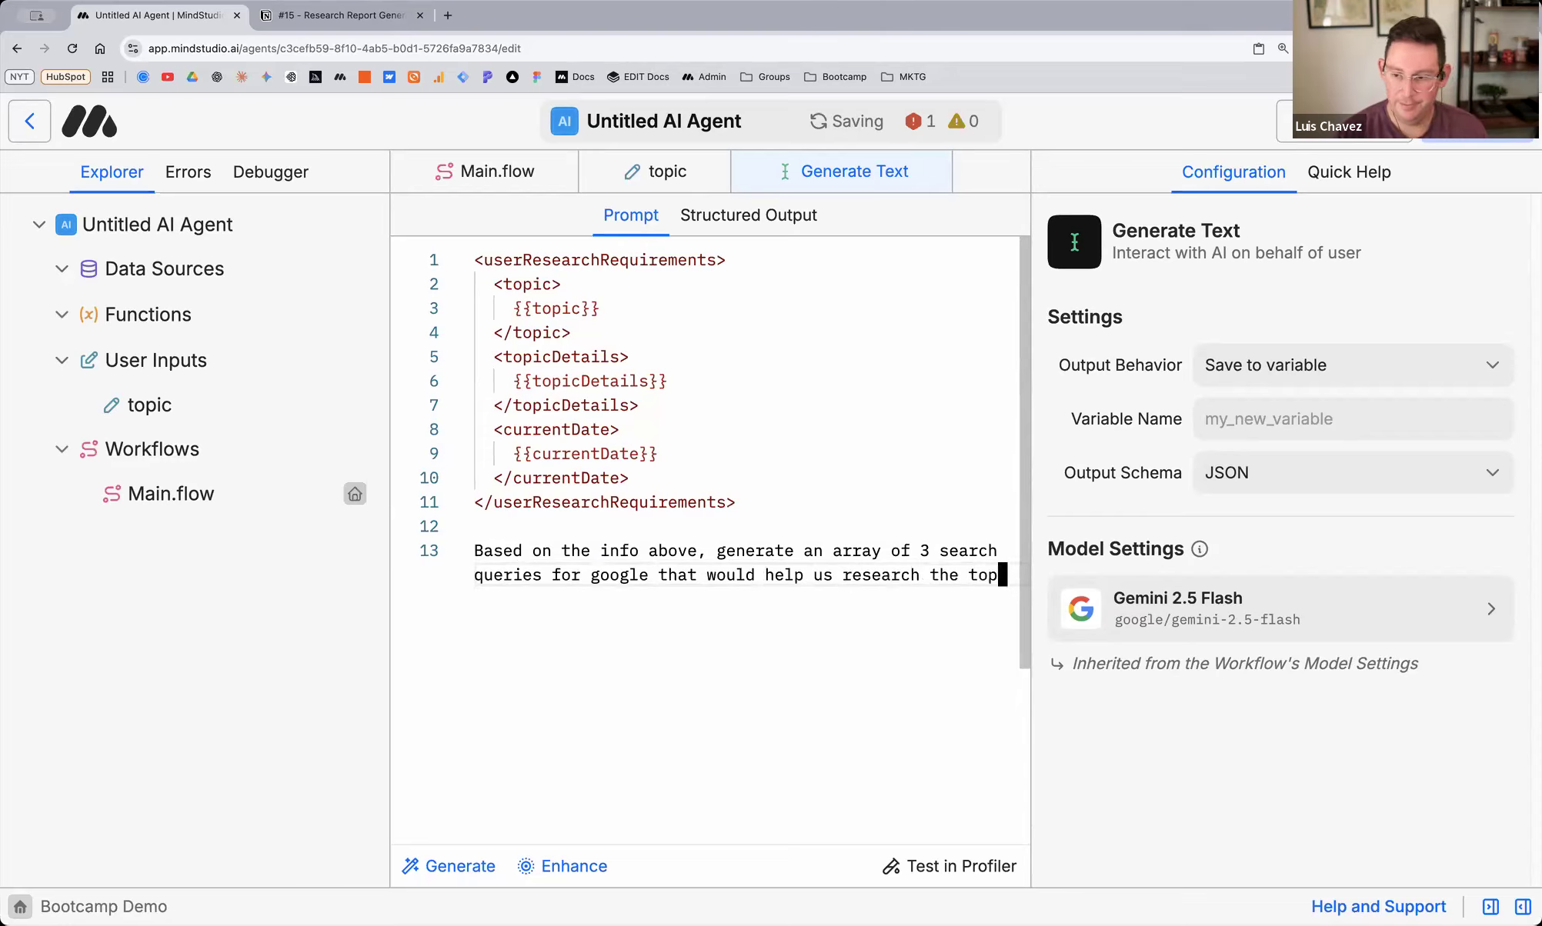
pyautogui.write('ic.')
# Add a new paragraph to the prompt's end: "Make sure the queries are diverse enough so that we get different search results."
pyautogui.press('Return')
pyautogui.press('Return')
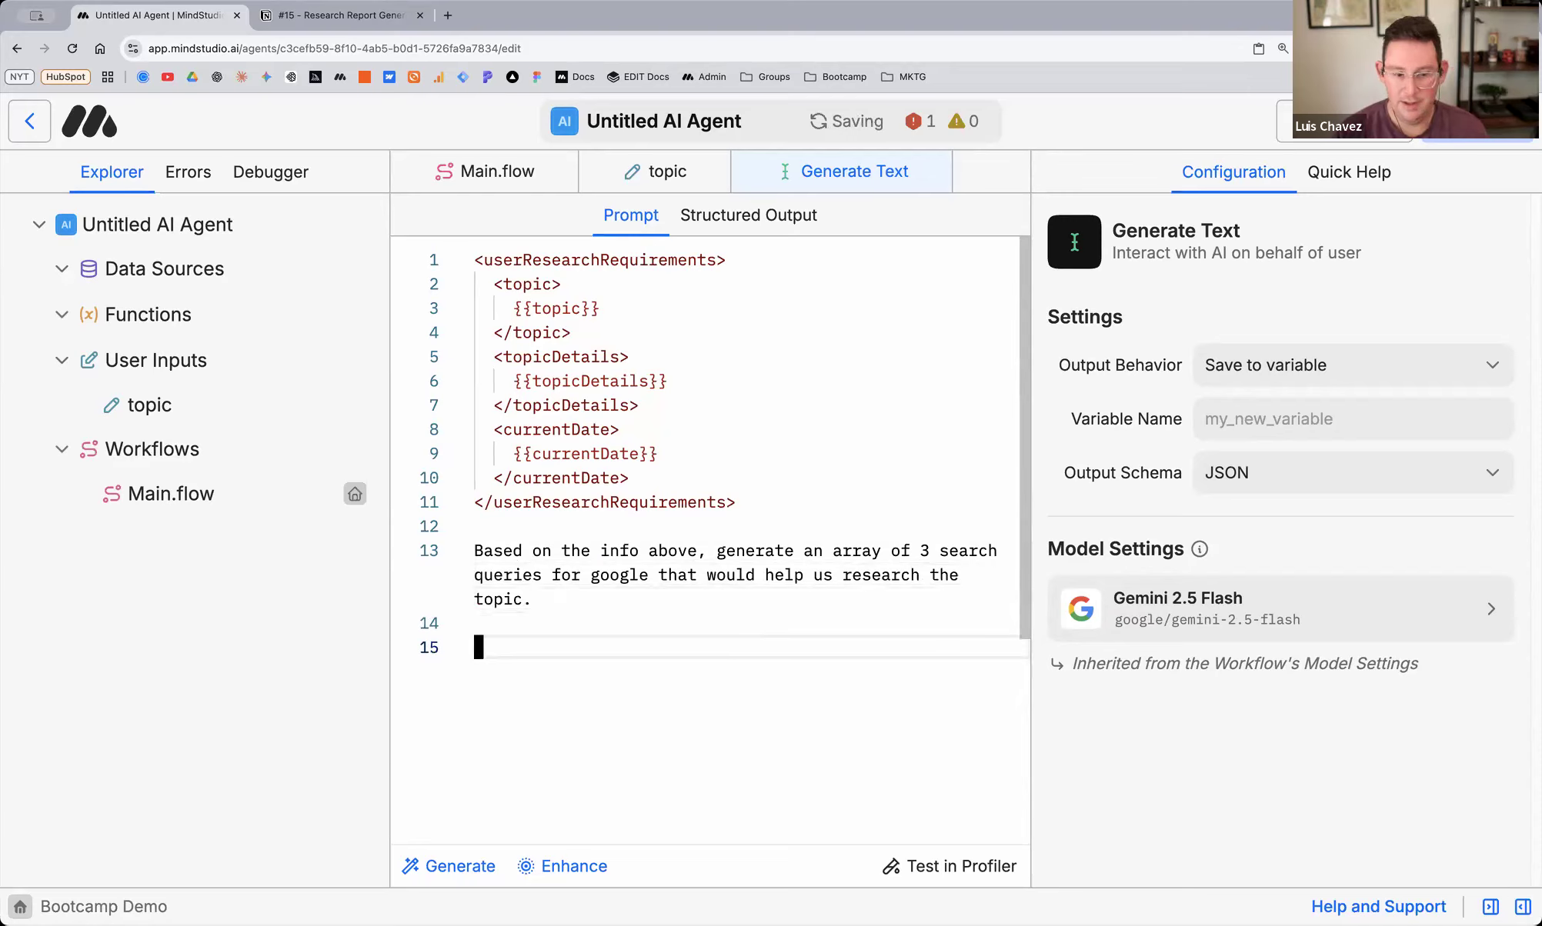
pyautogui.write('Make ')
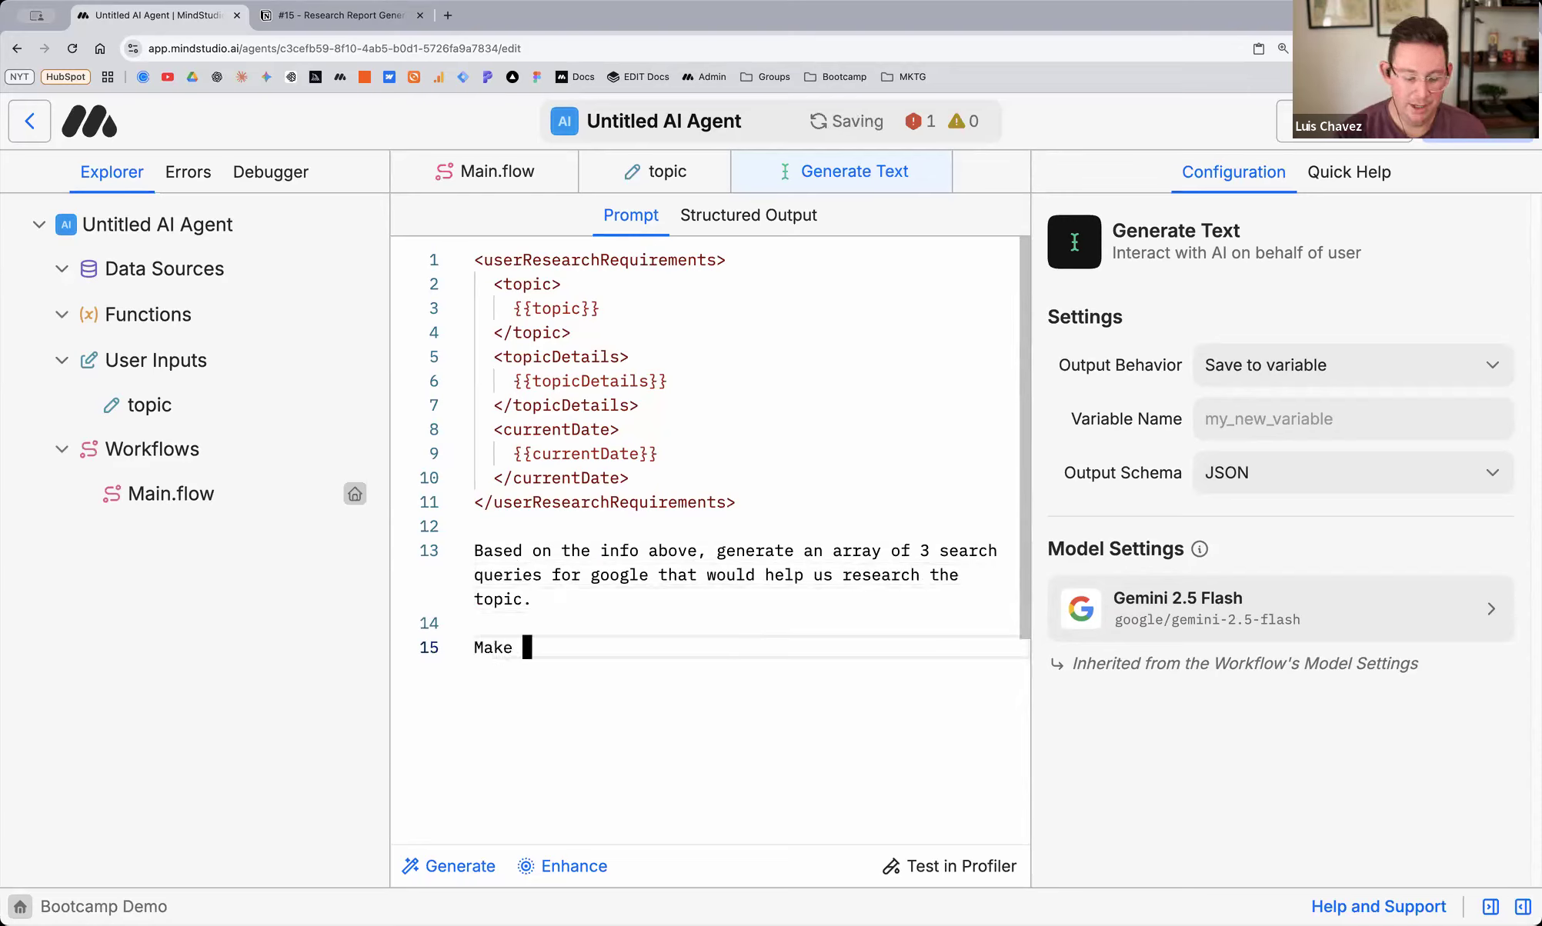
pyautogui.write('sure the queries ')
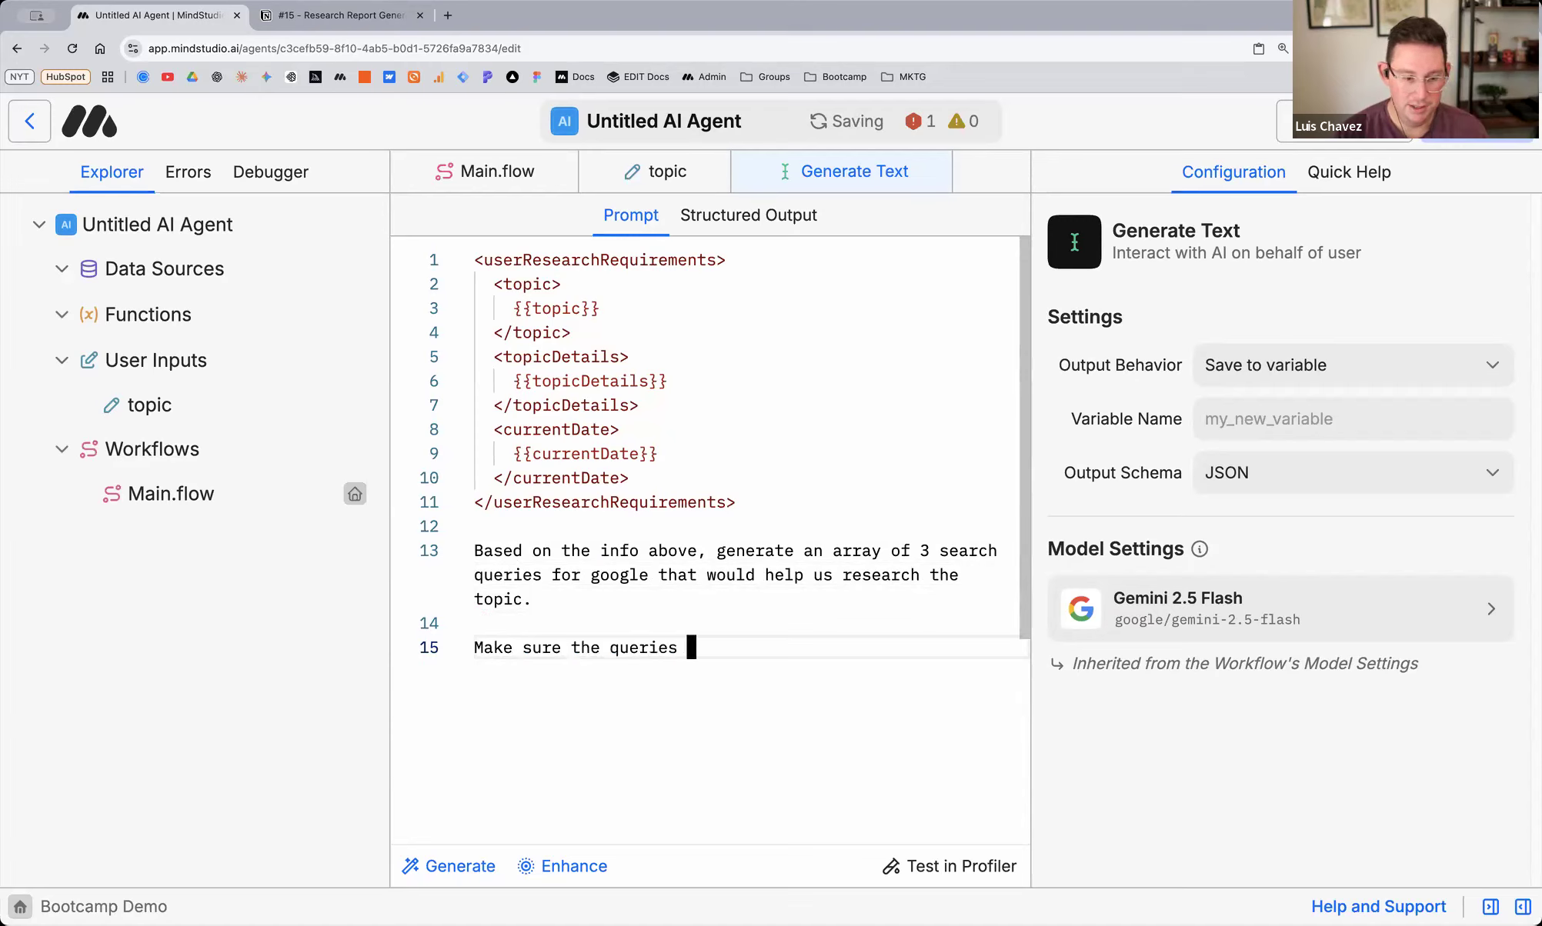
pyautogui.write('are dive')
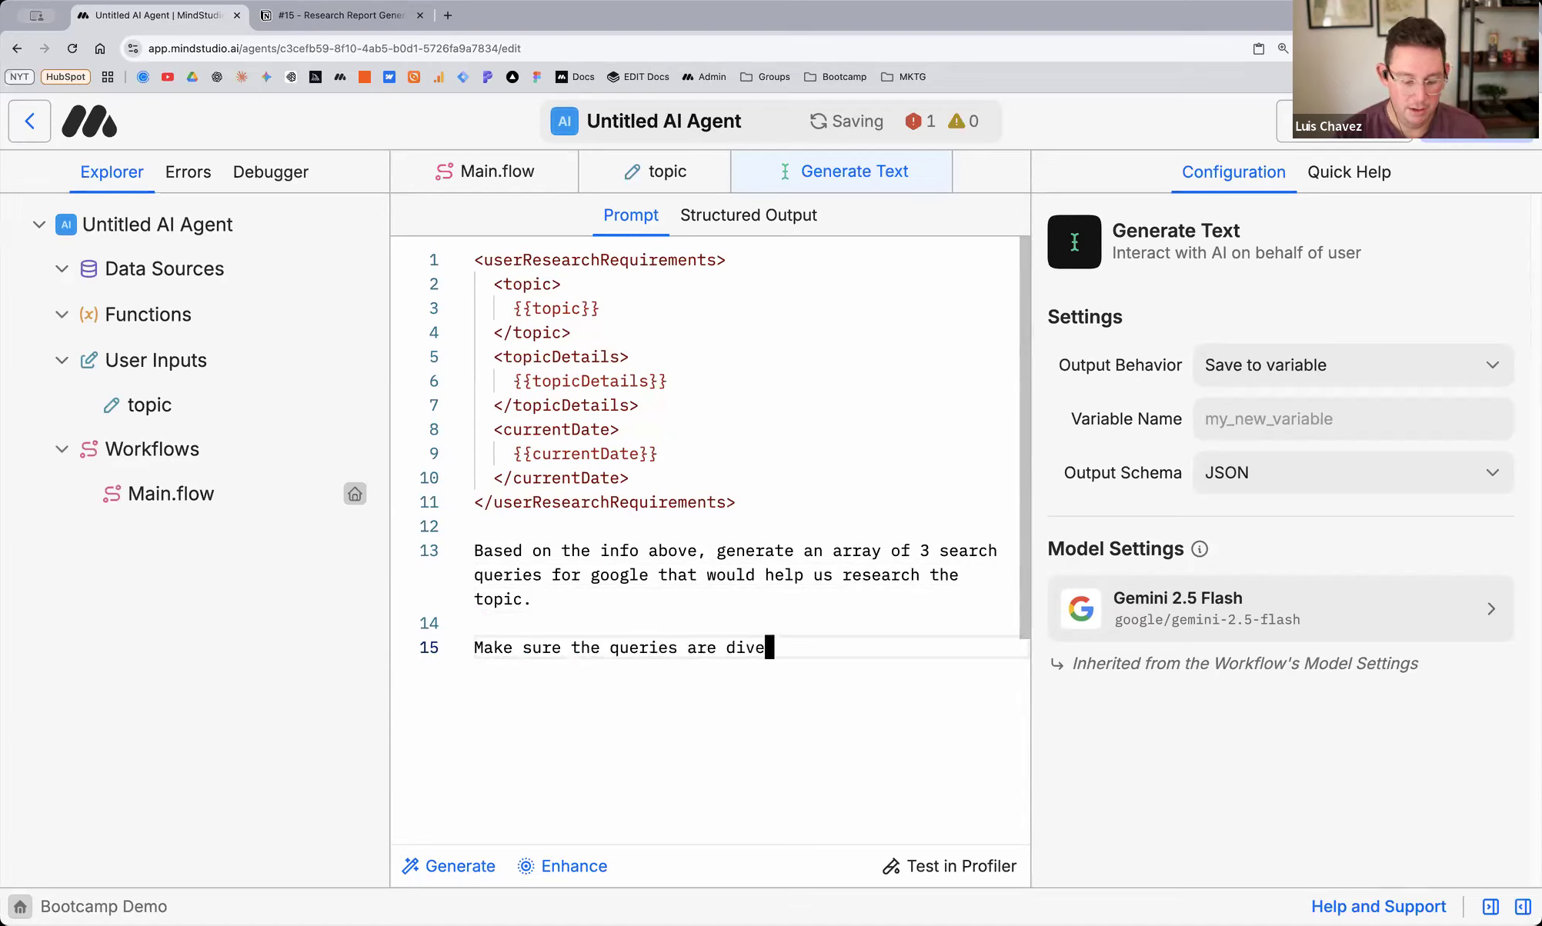
pyautogui.write('rse enough')
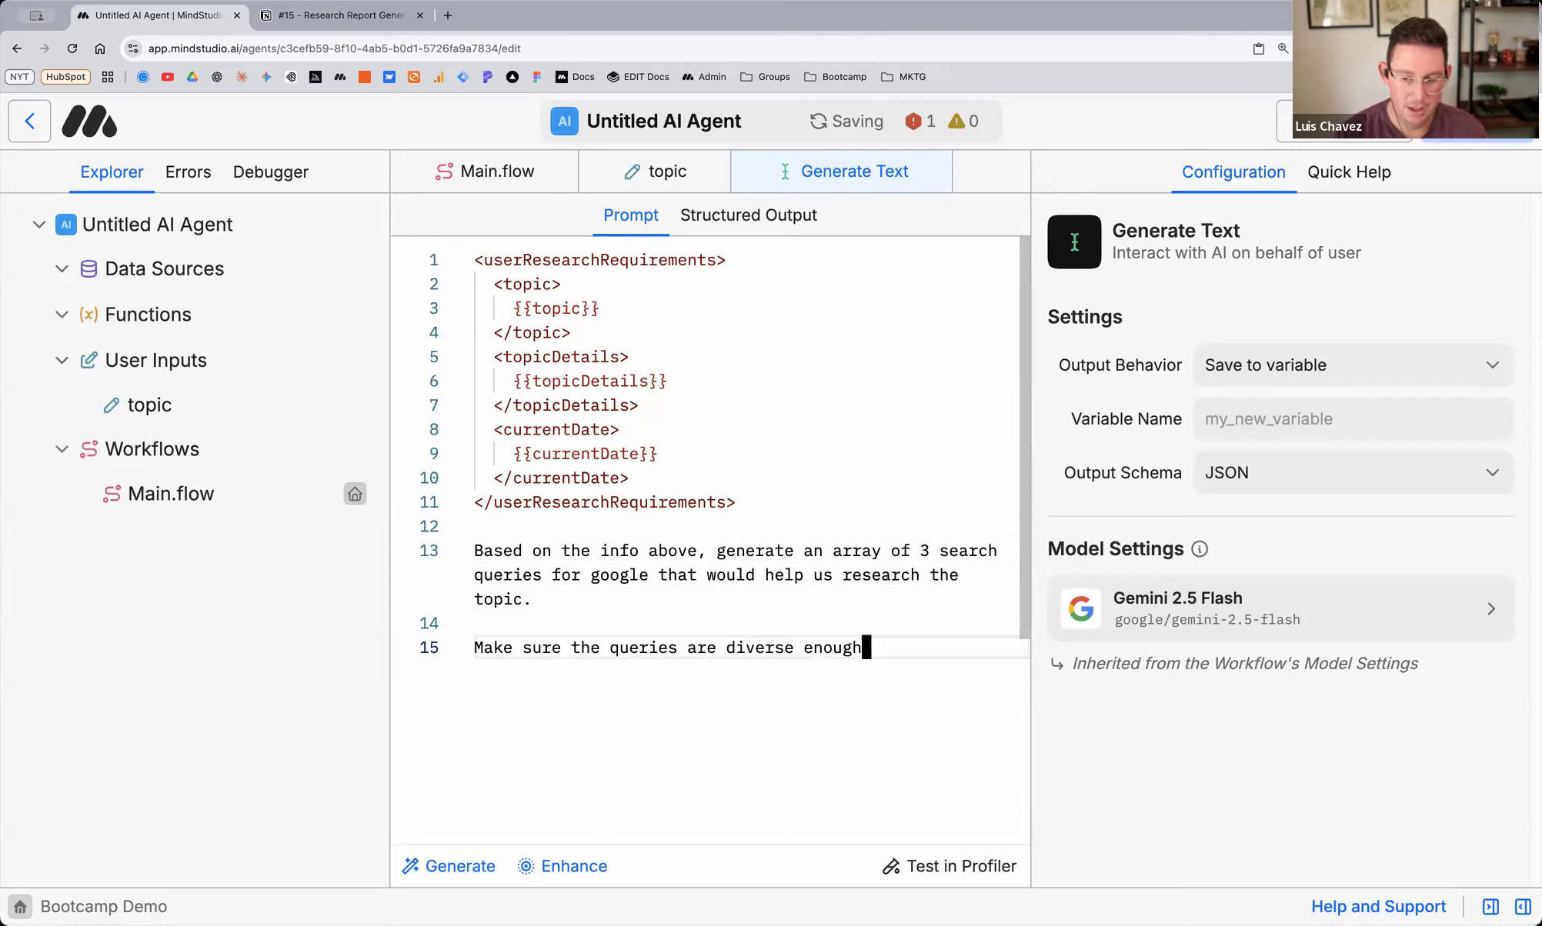
pyautogui.write(' so th')
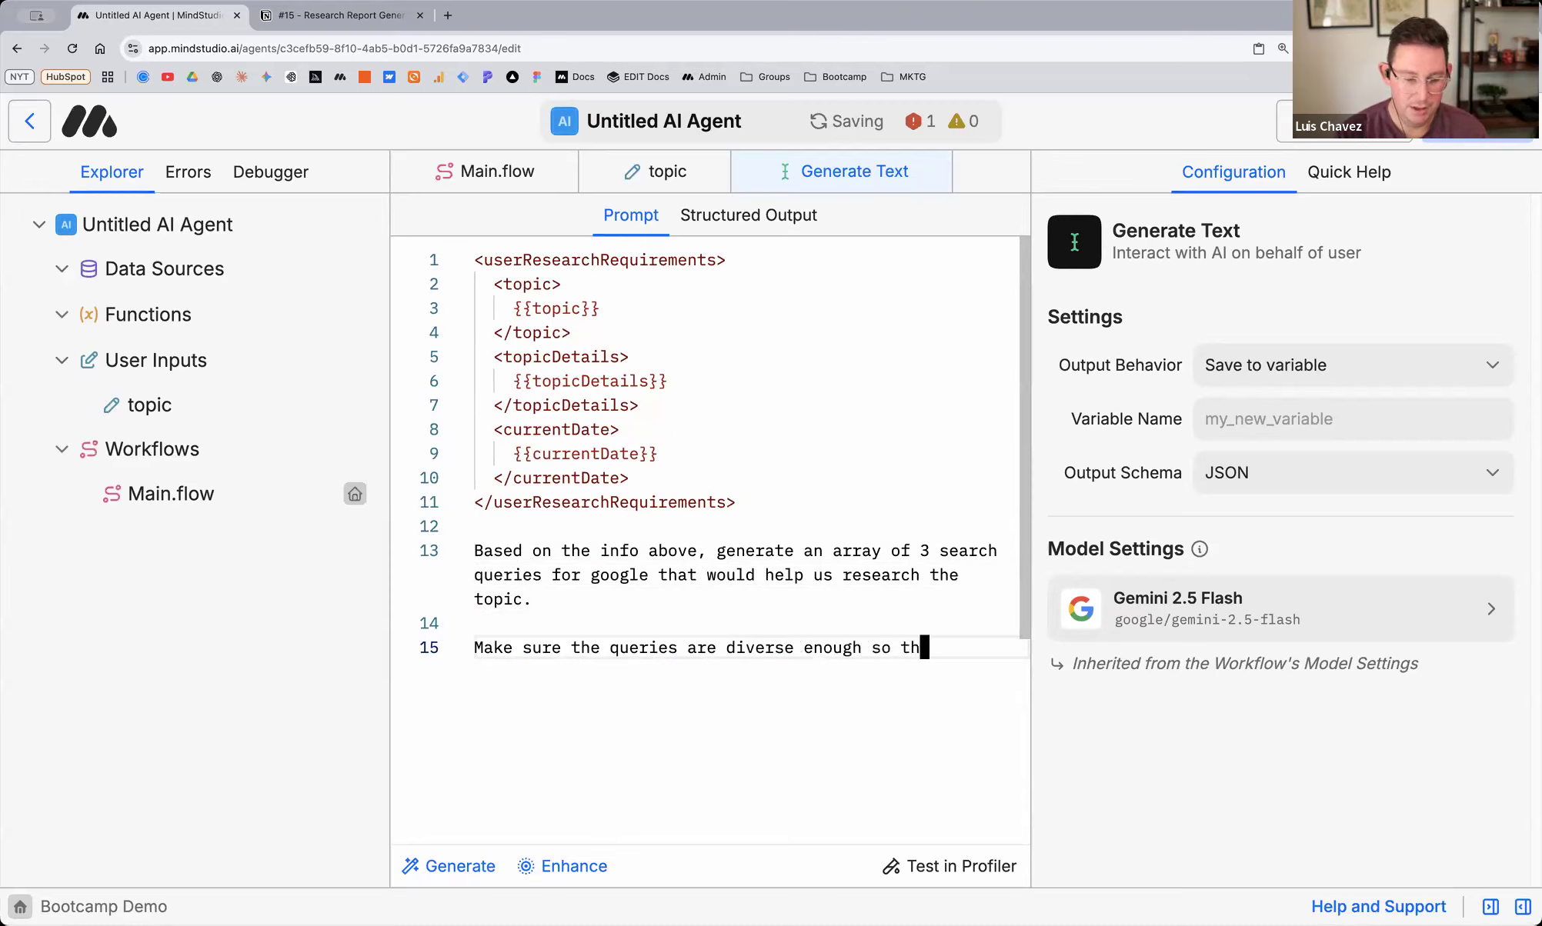
pyautogui.write('at we get ')
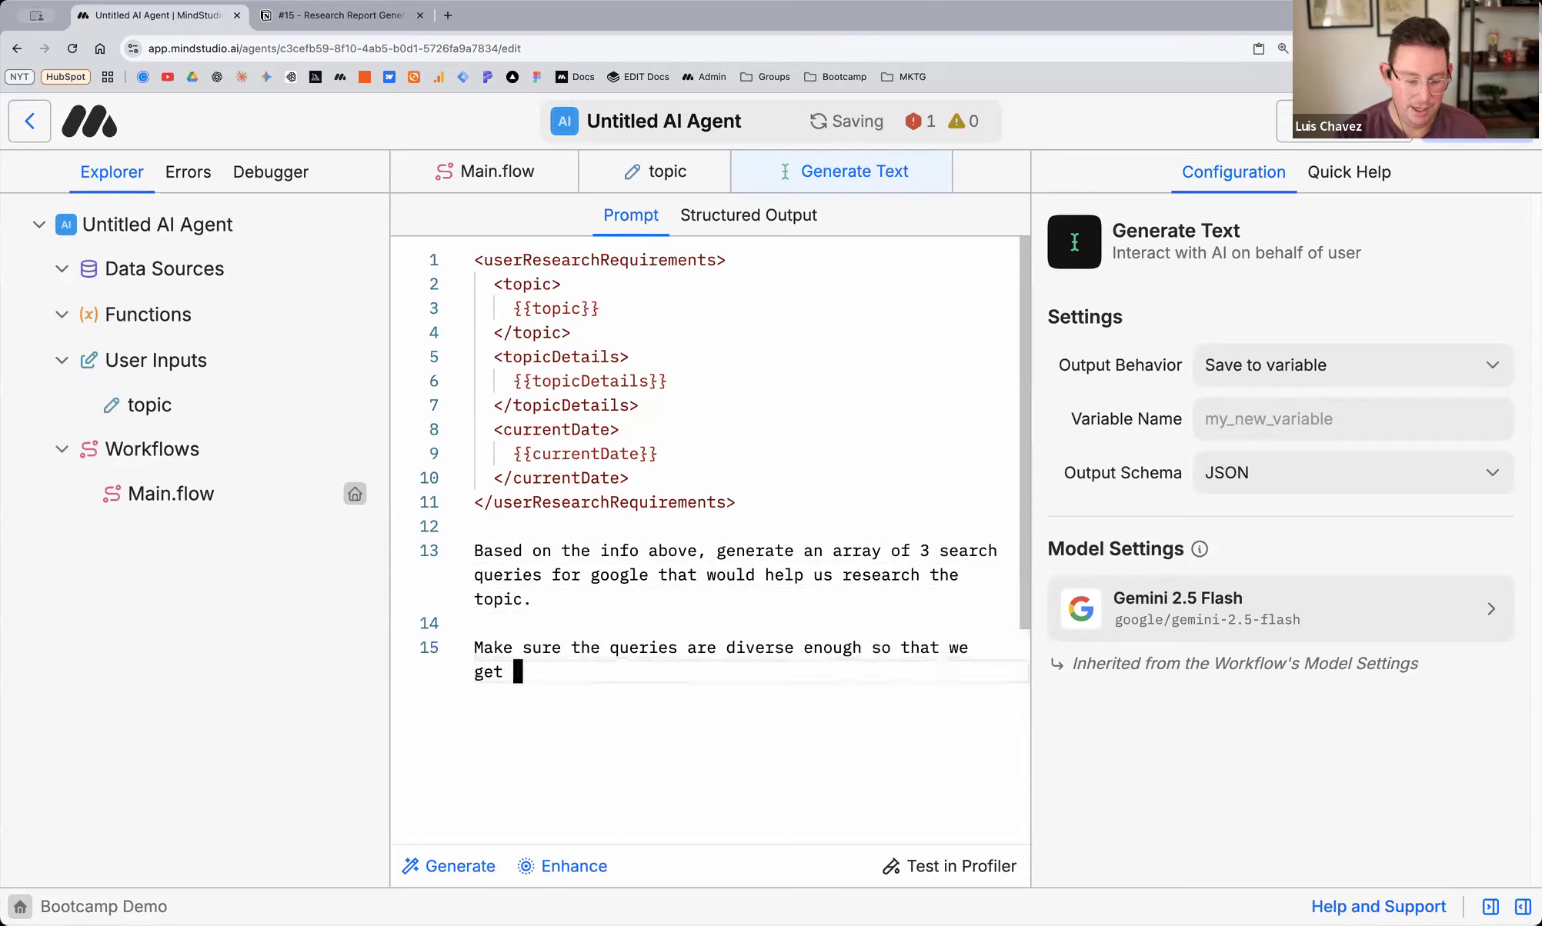
pyautogui.write('dif')
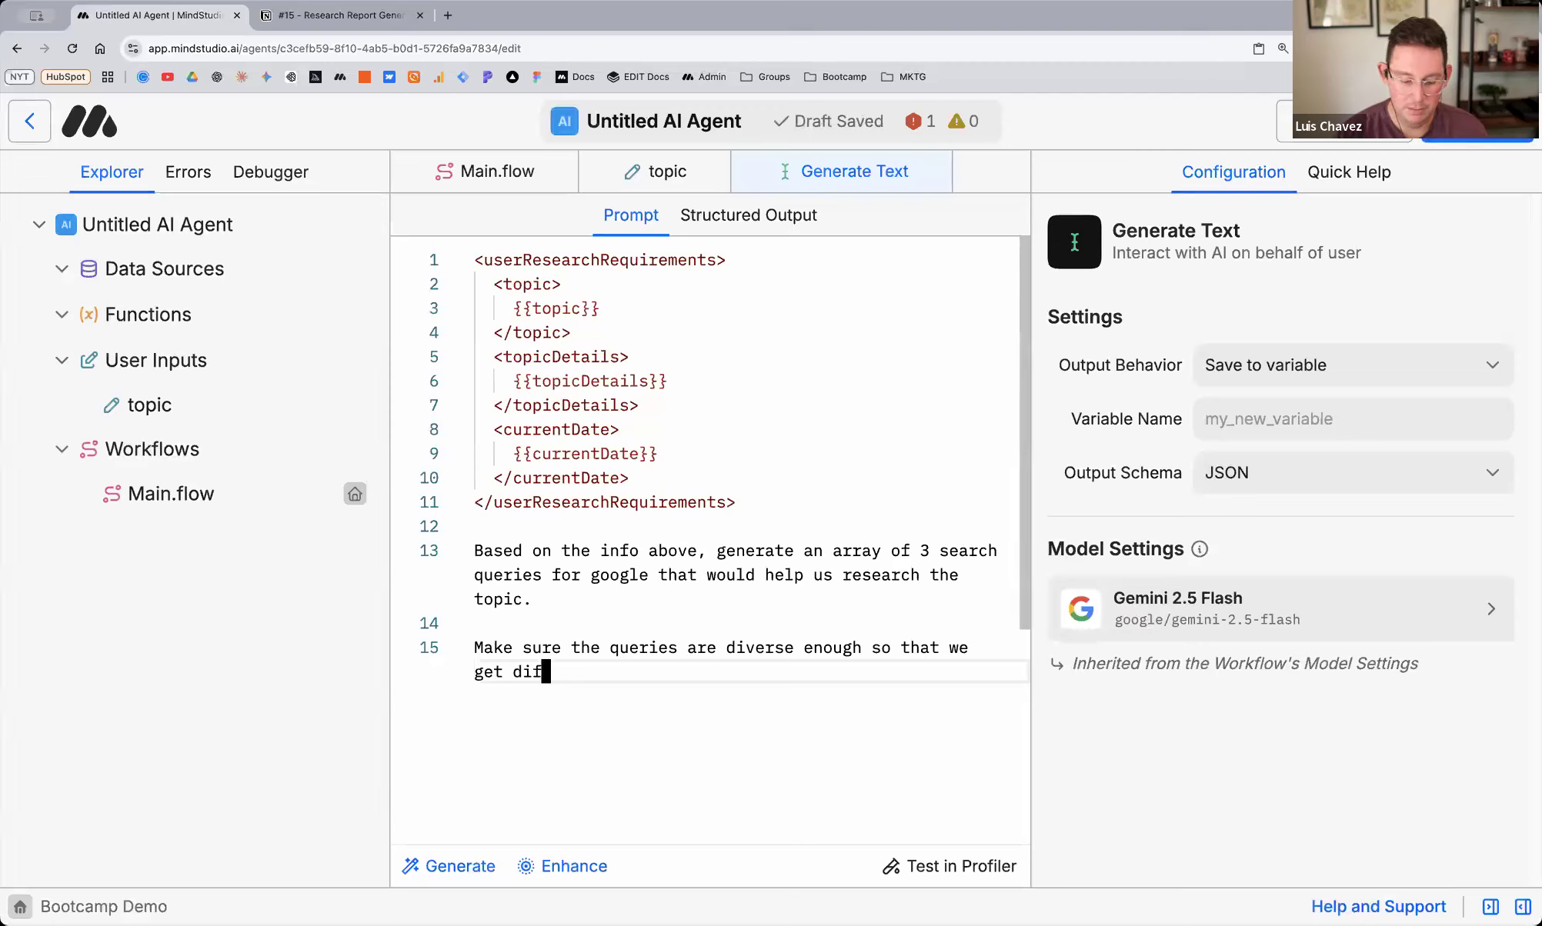
pyautogui.write('ferent ')
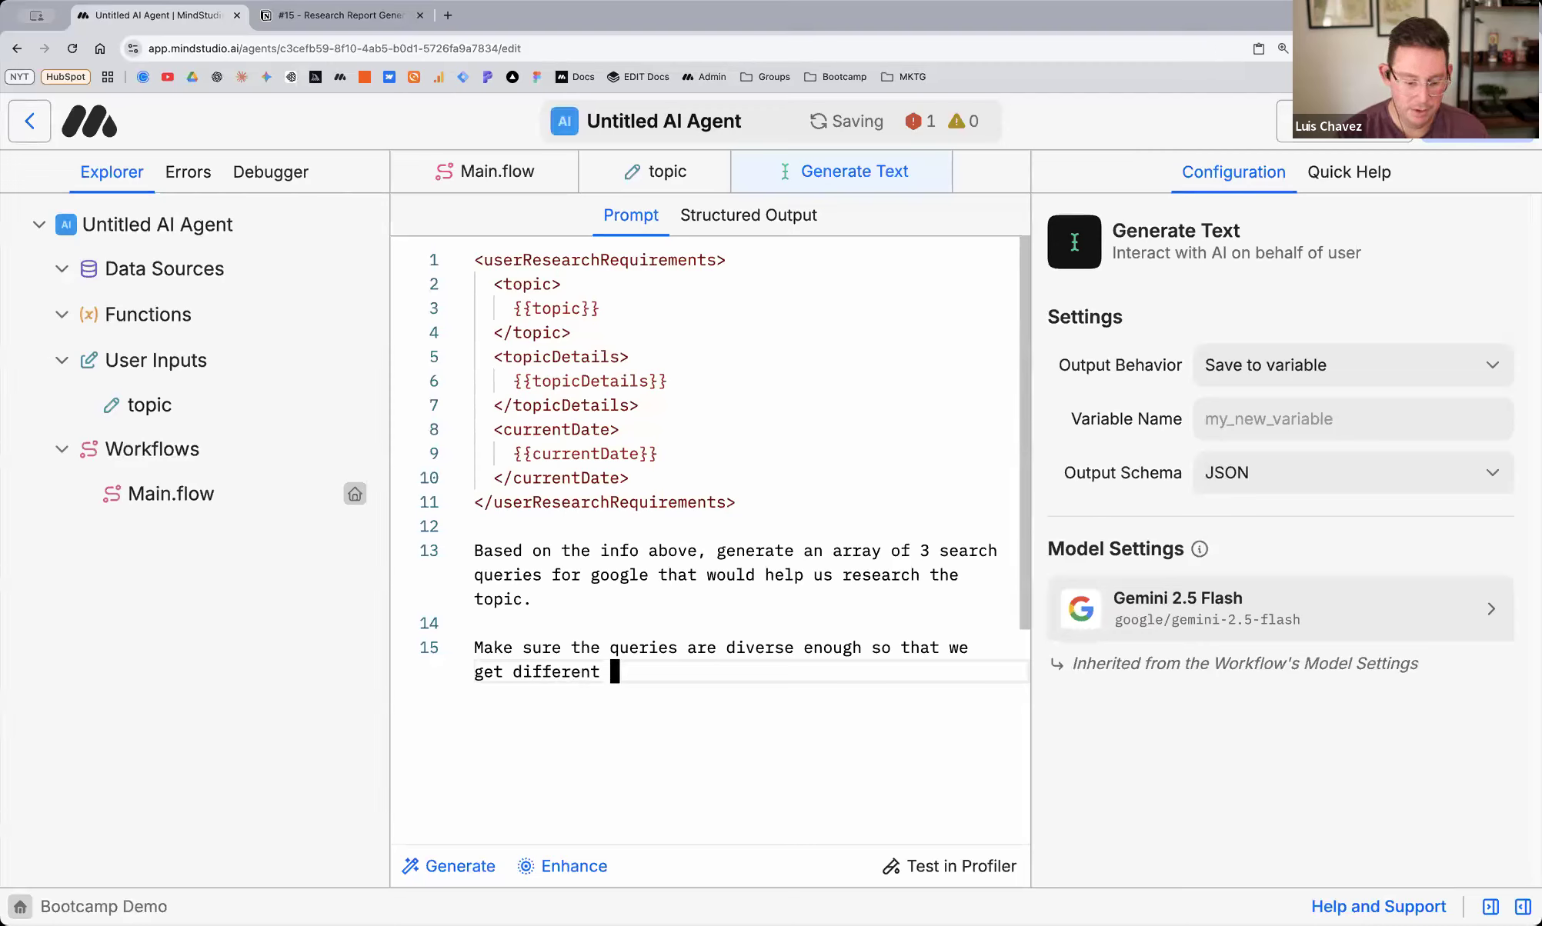
pyautogui.write('search results')
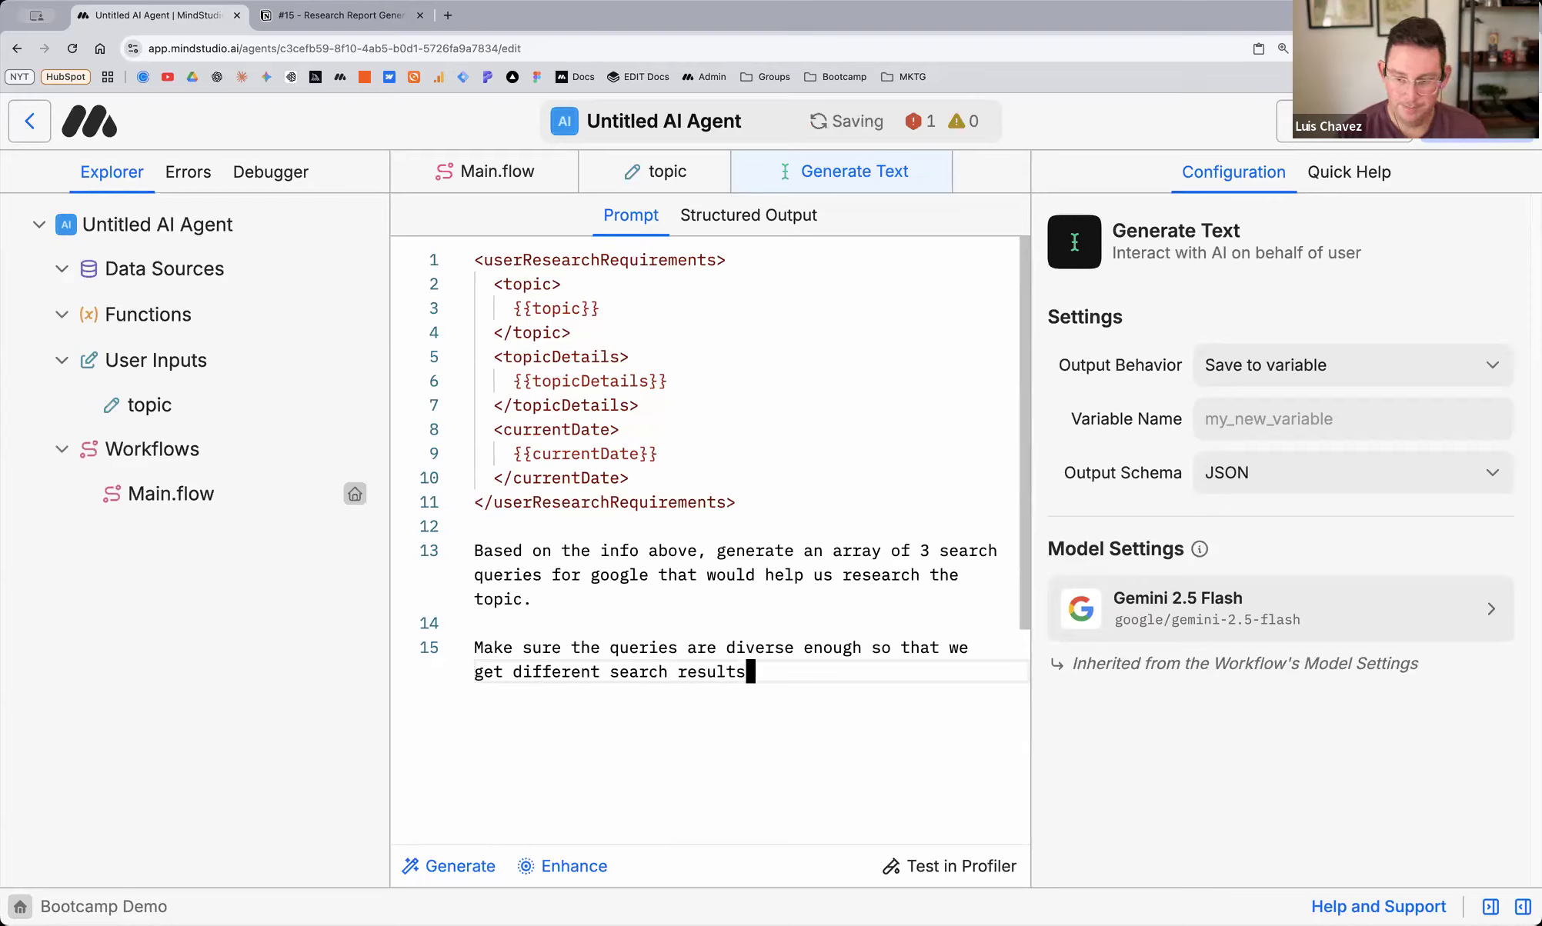
pyautogui.write('.')
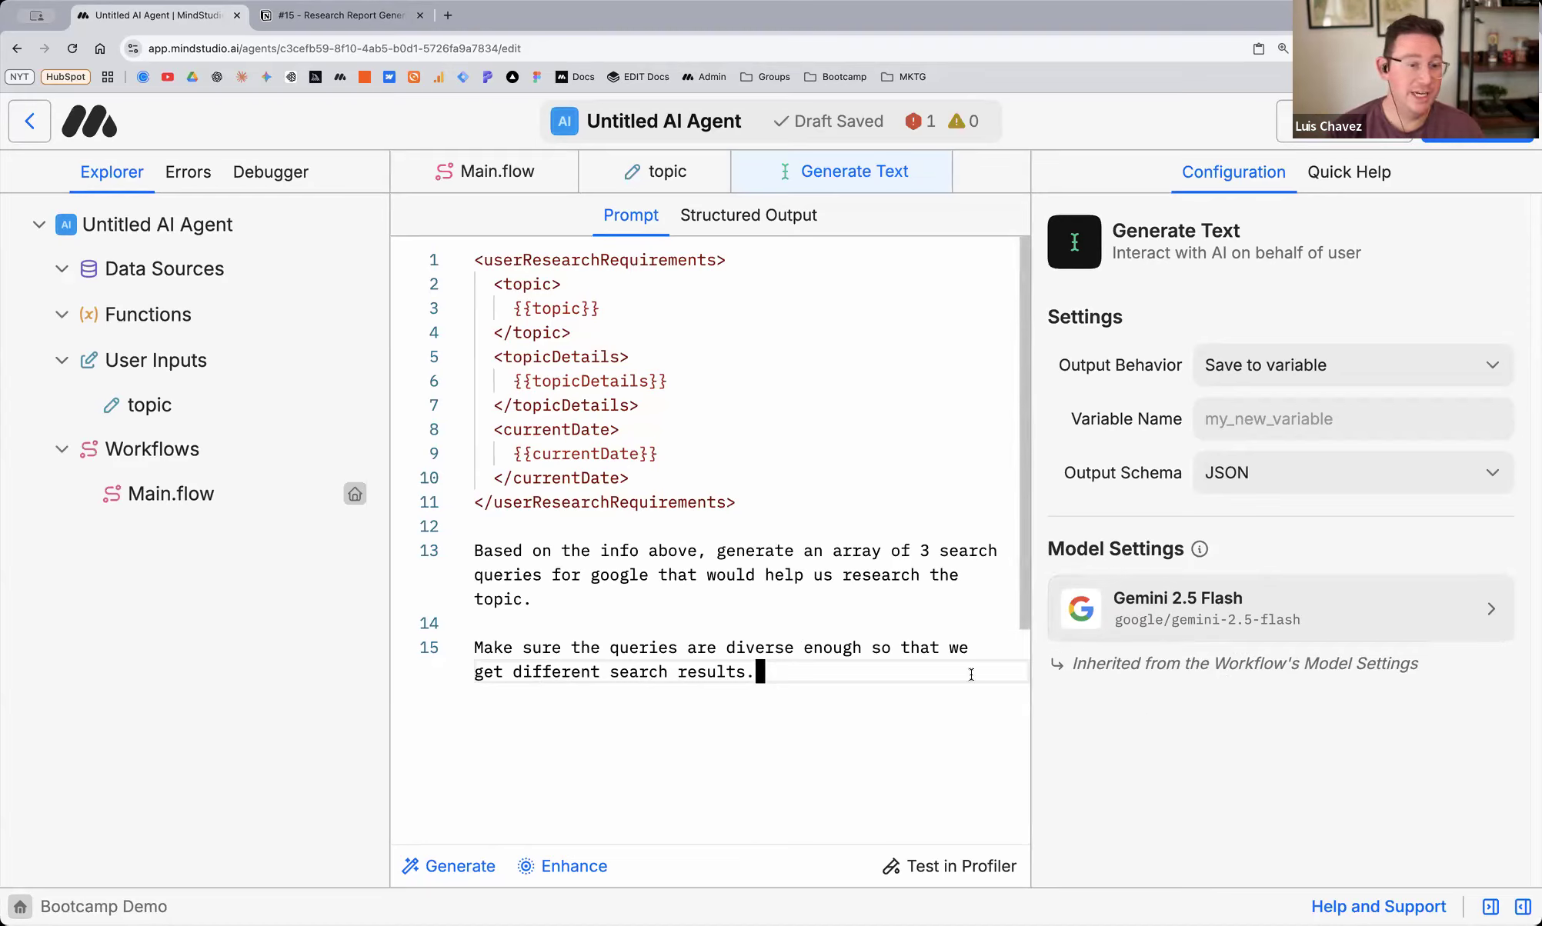
# Look up the Default Model Settings in MindStudio's workspace settings in a new browser tab, and return to the agent's prompt
pyautogui.click(1116, 627)
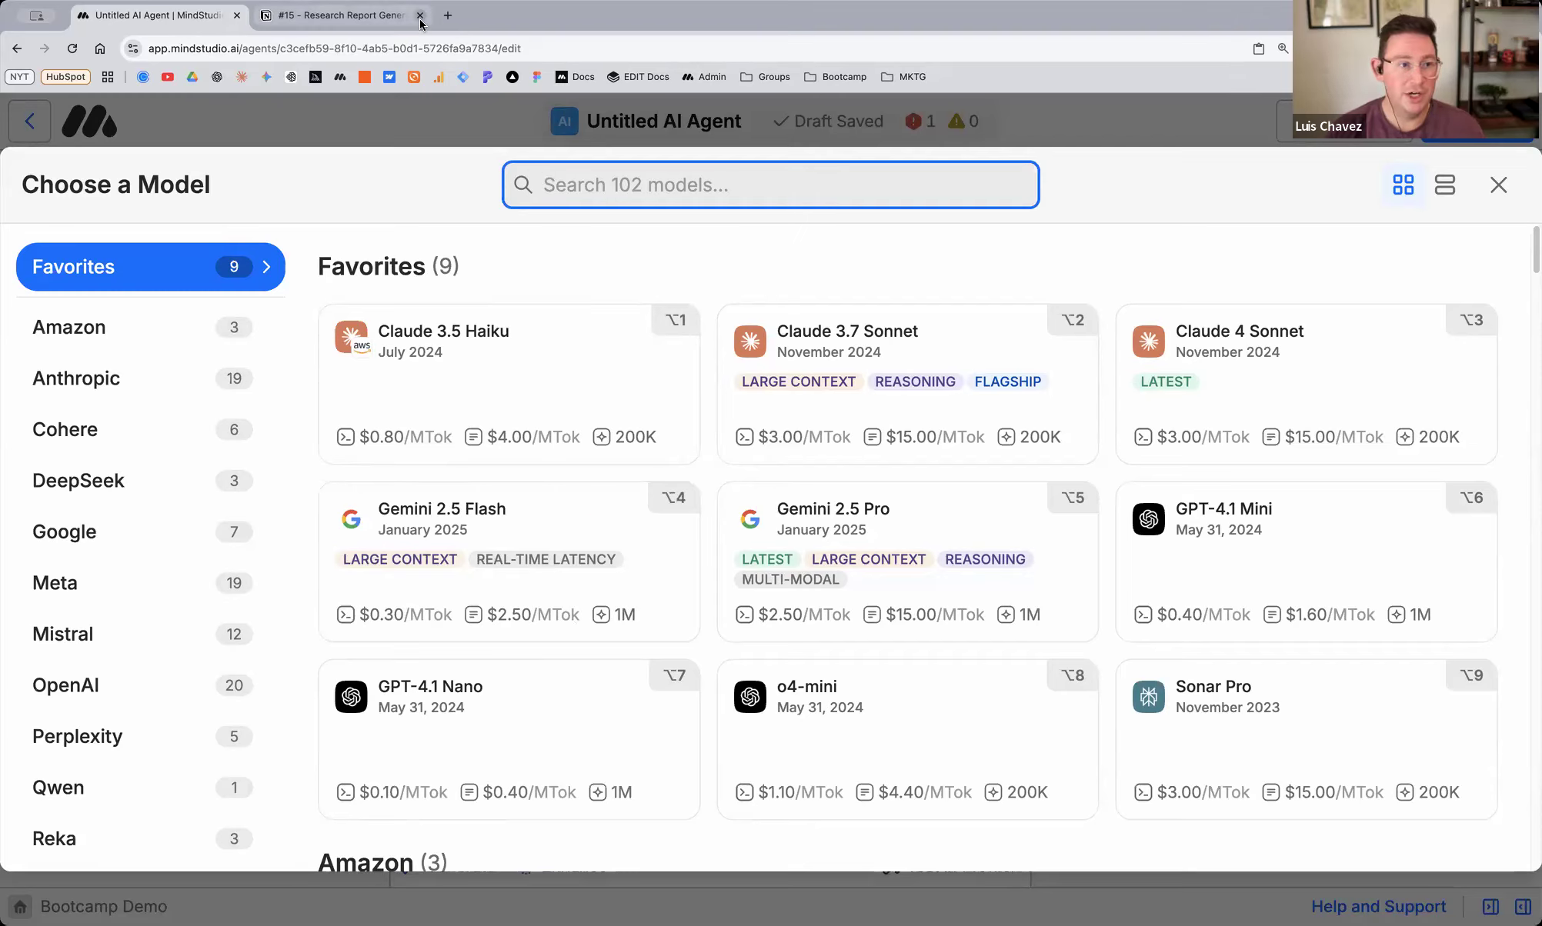
pyautogui.click(447, 15)
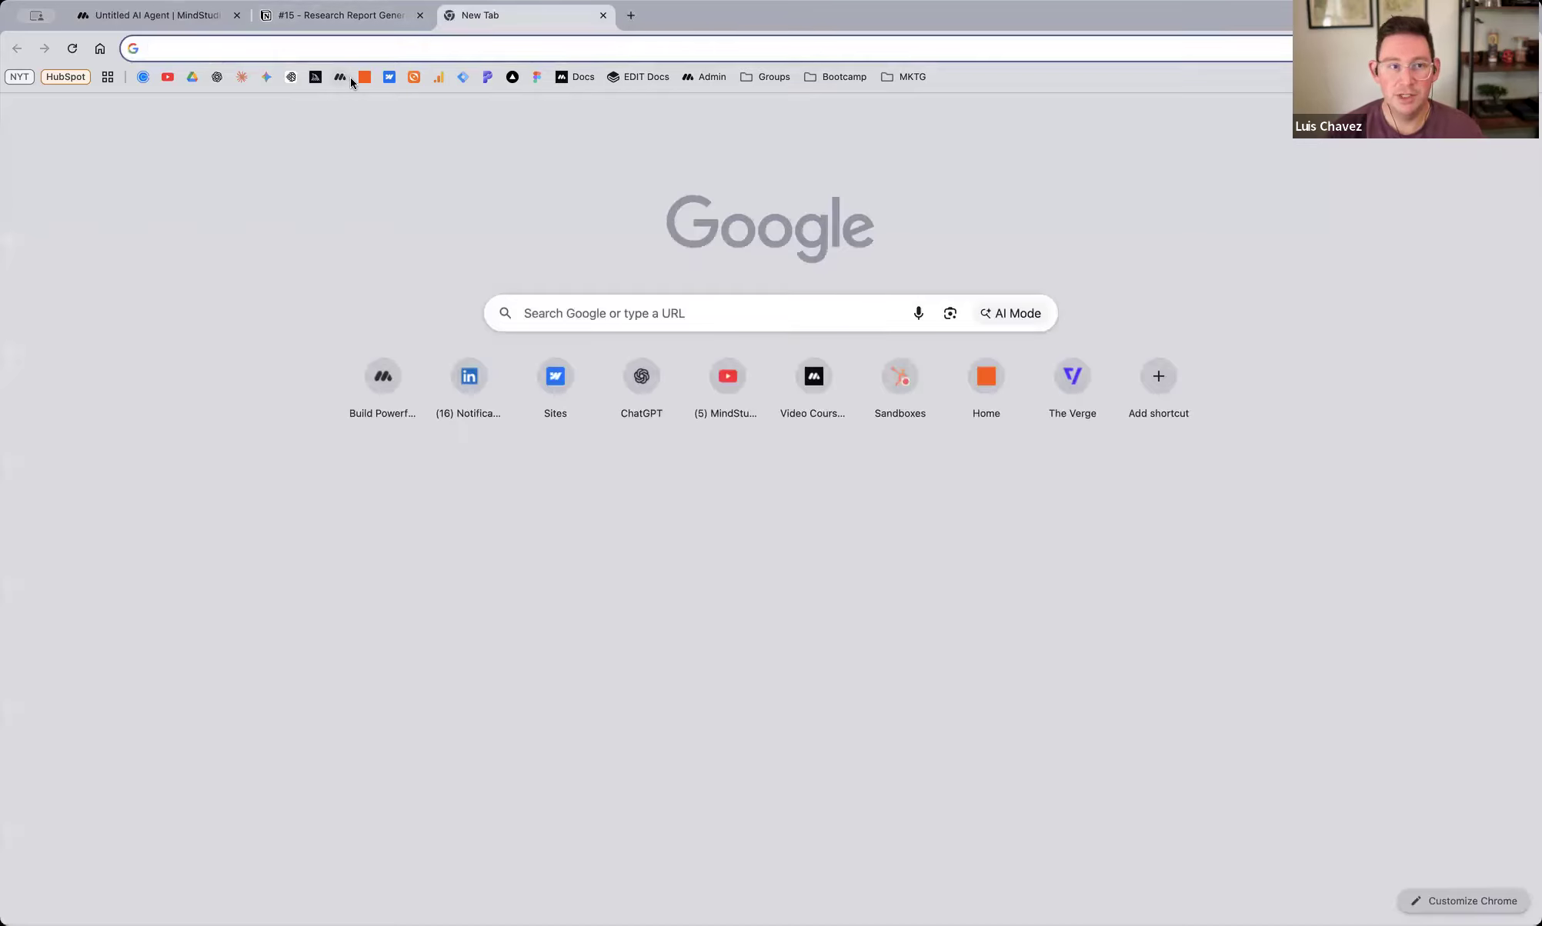
pyautogui.write('mindstudio.ai')
pyautogui.press('Return')
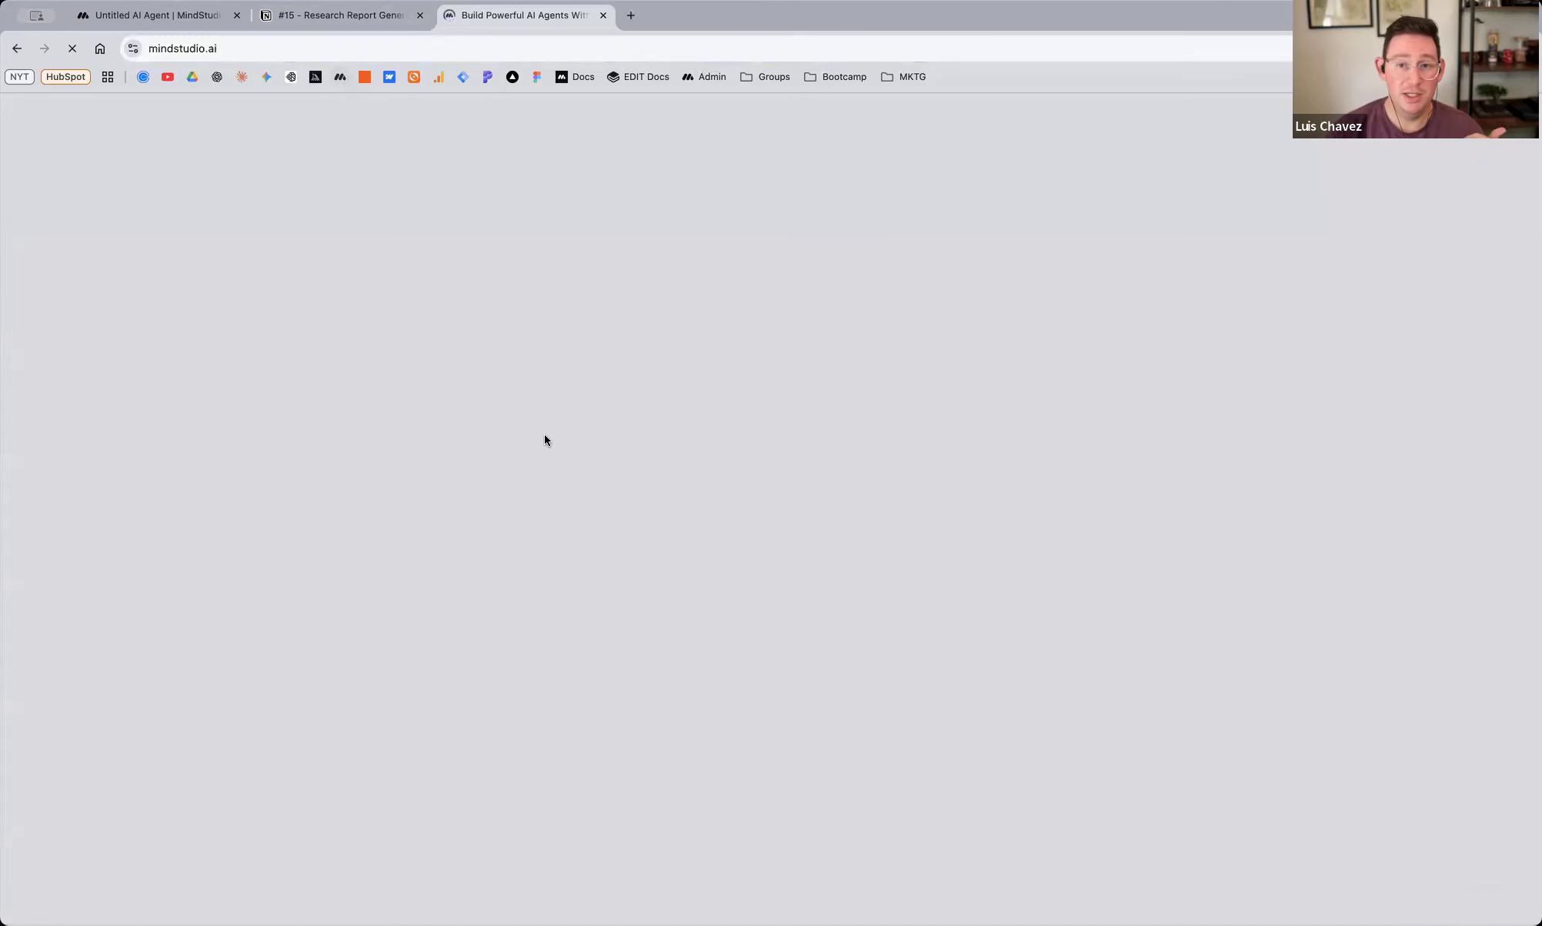
pyautogui.click(1159, 121)
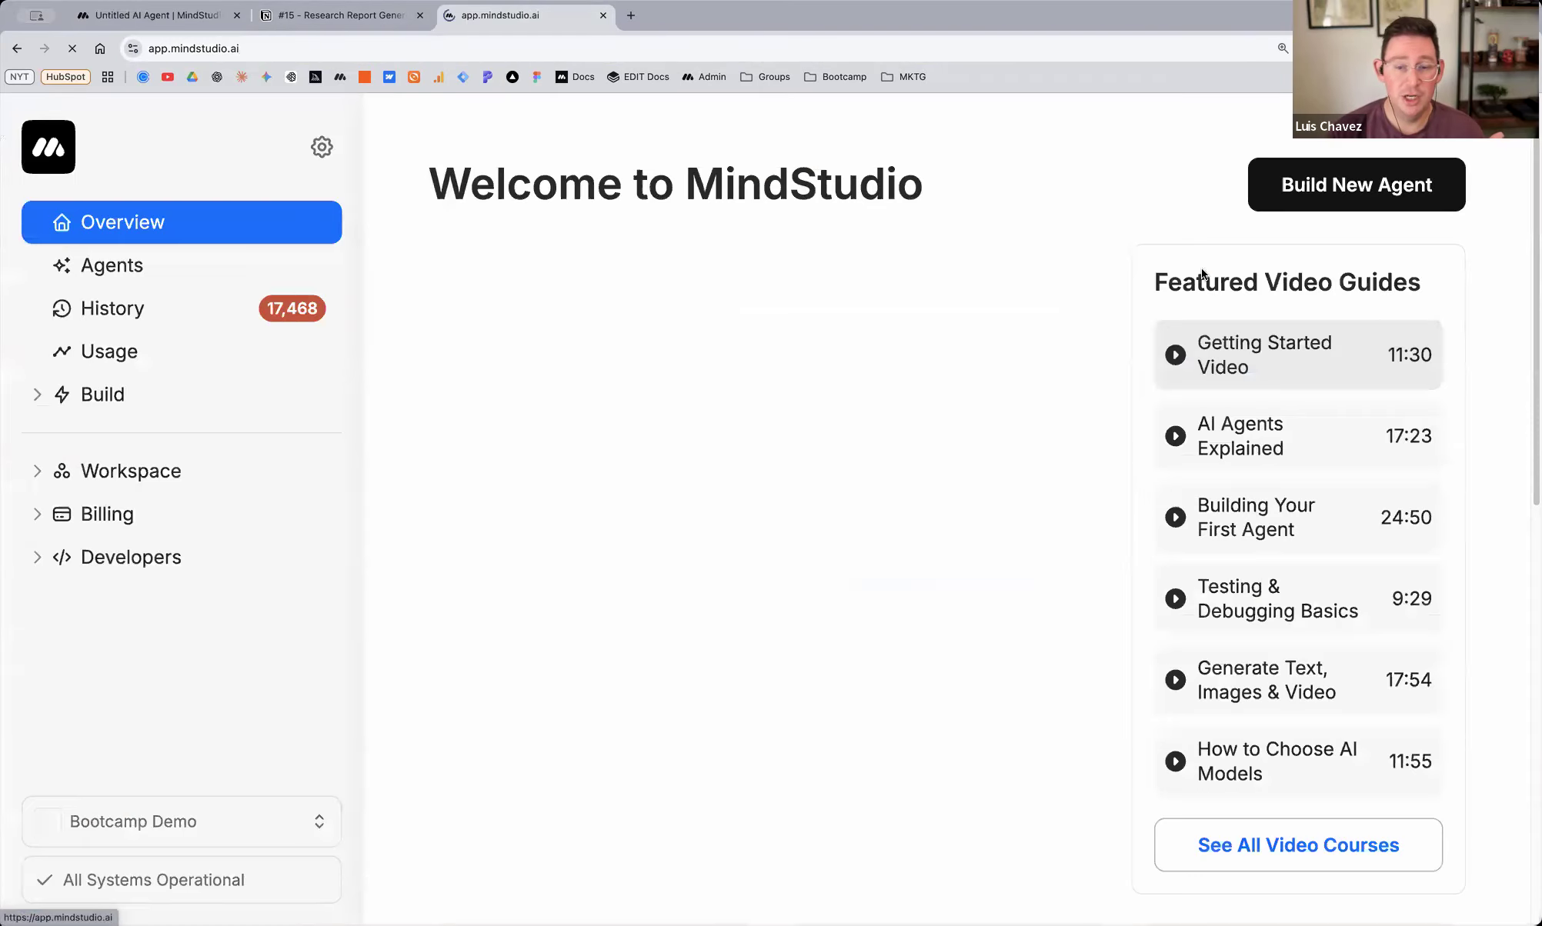
pyautogui.click(112, 471)
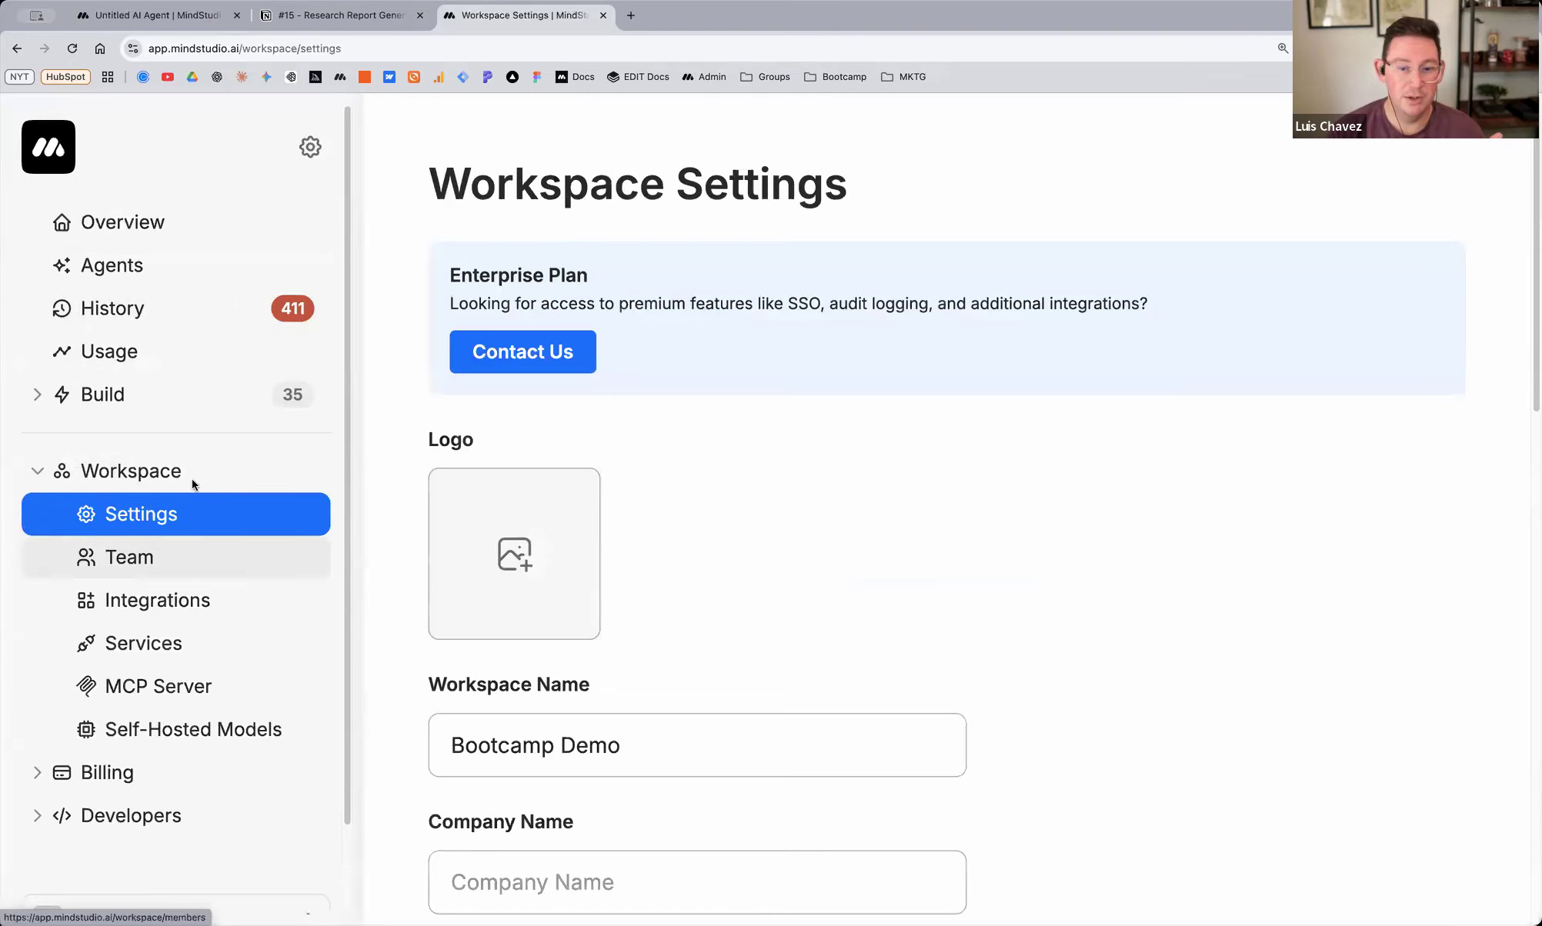
pyautogui.scroll(-15, 850, 460)
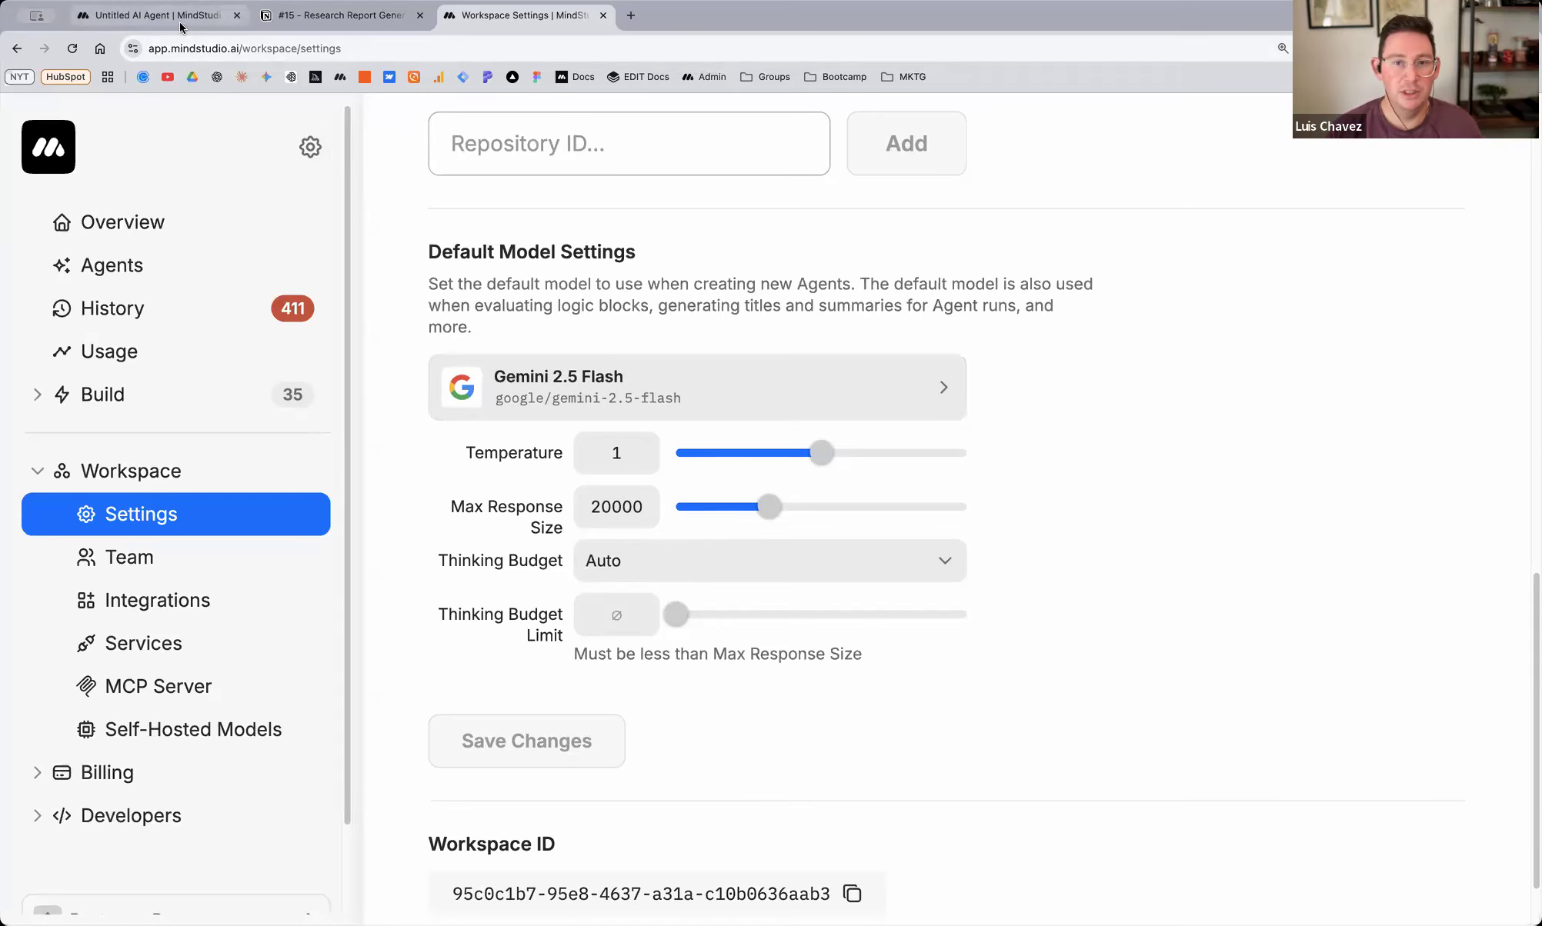
pyautogui.click(148, 20)
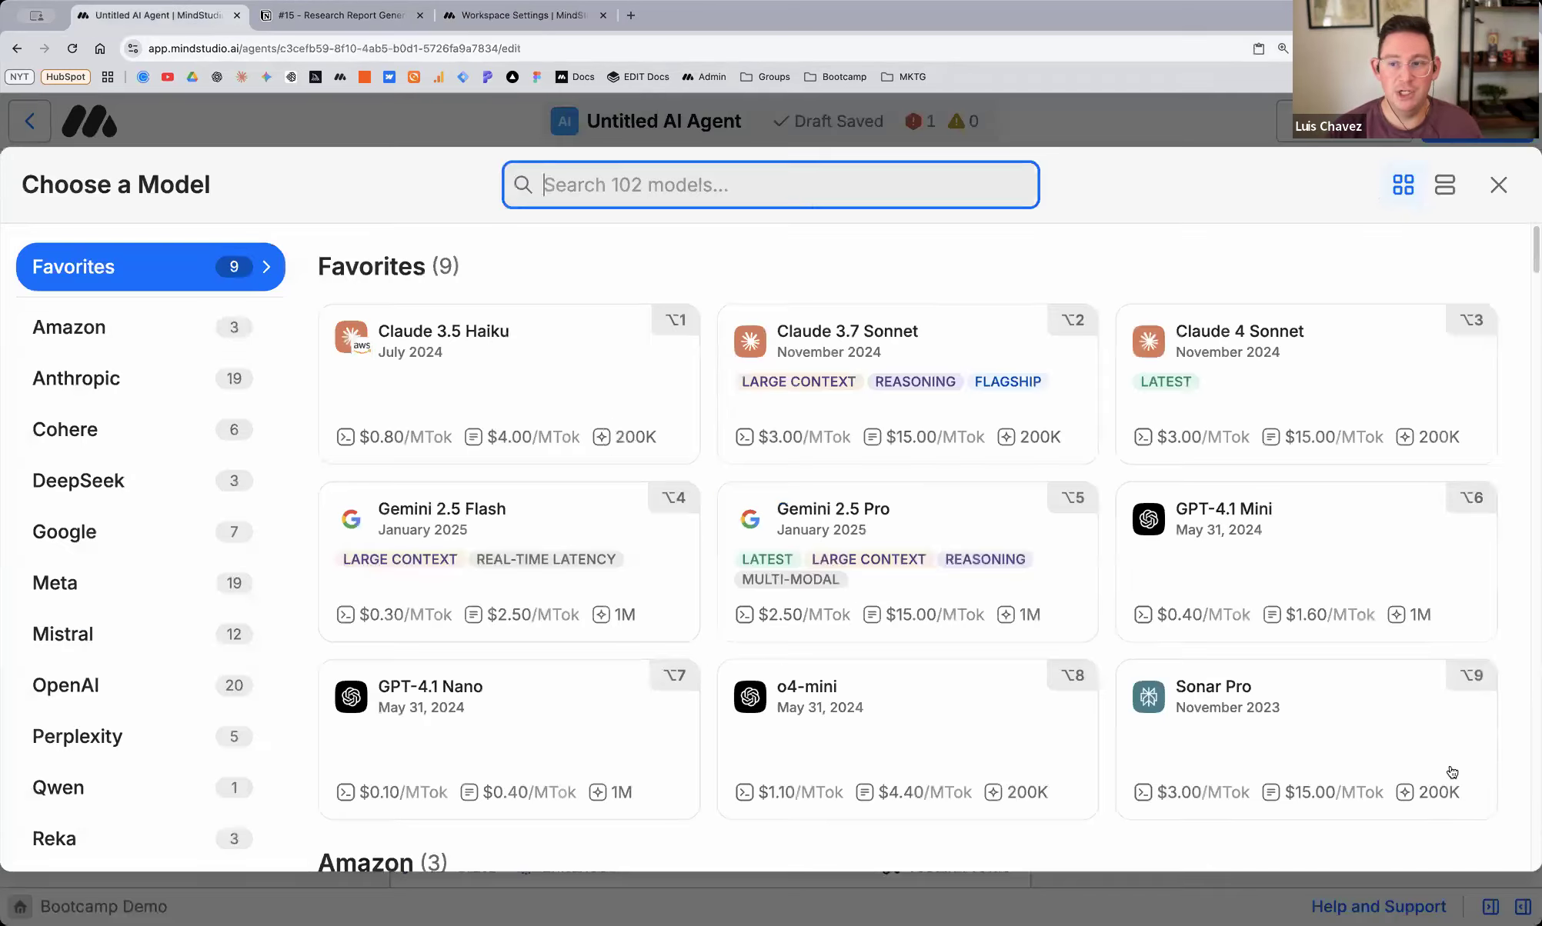
pyautogui.press('Escape')
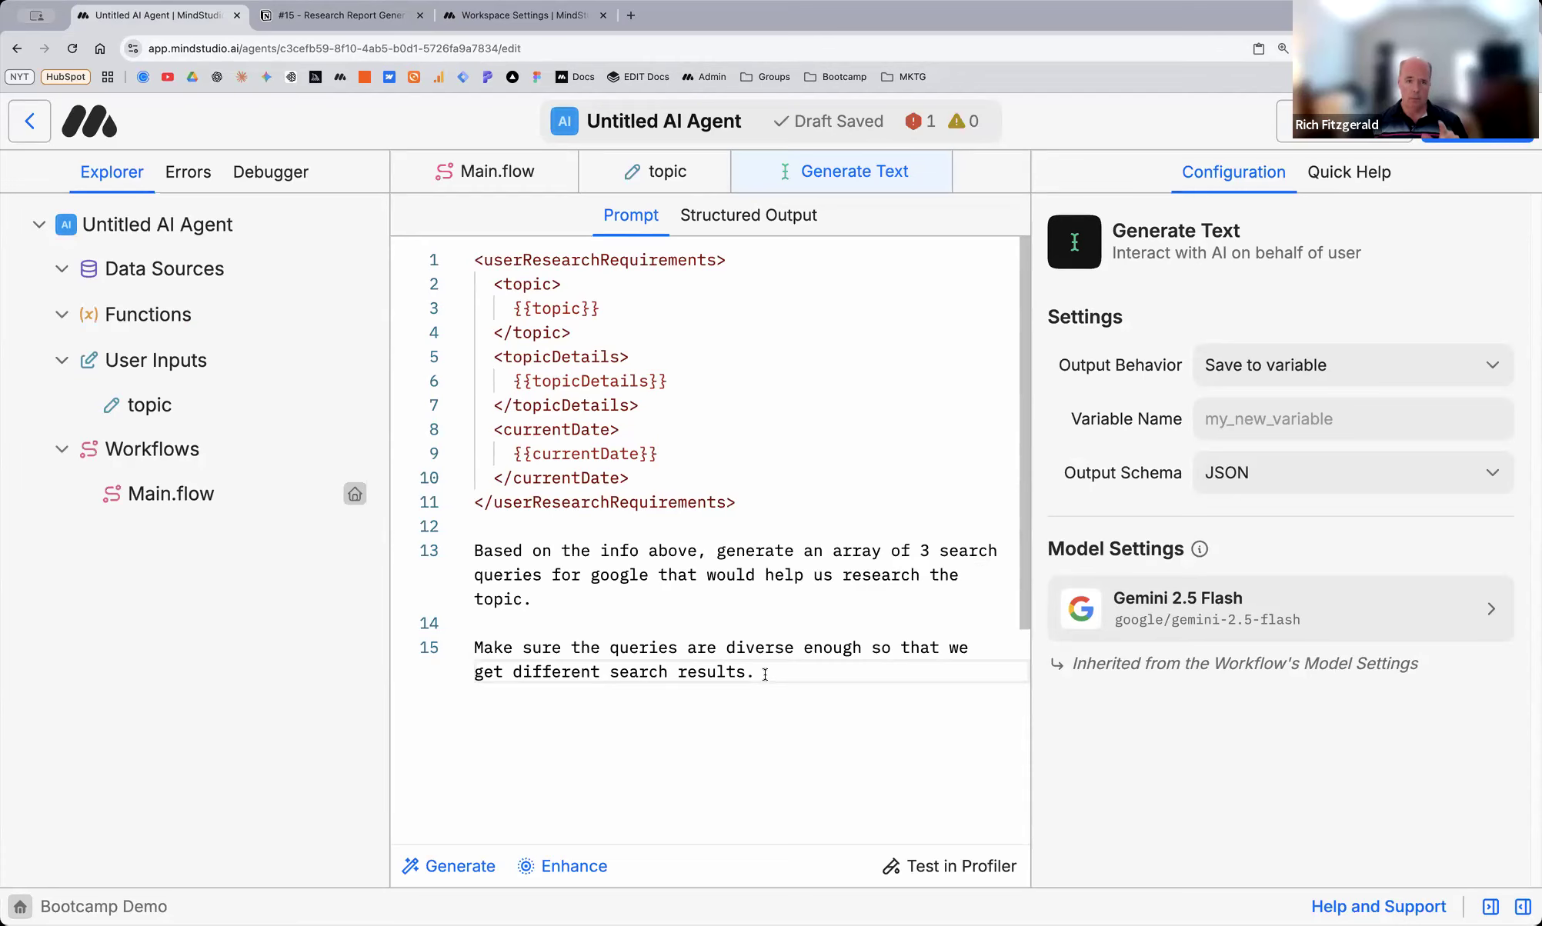
# Add a second, unconnected Generate Text block on the Main.flow canvas above the existing workflow chain
pyautogui.click(496, 173)
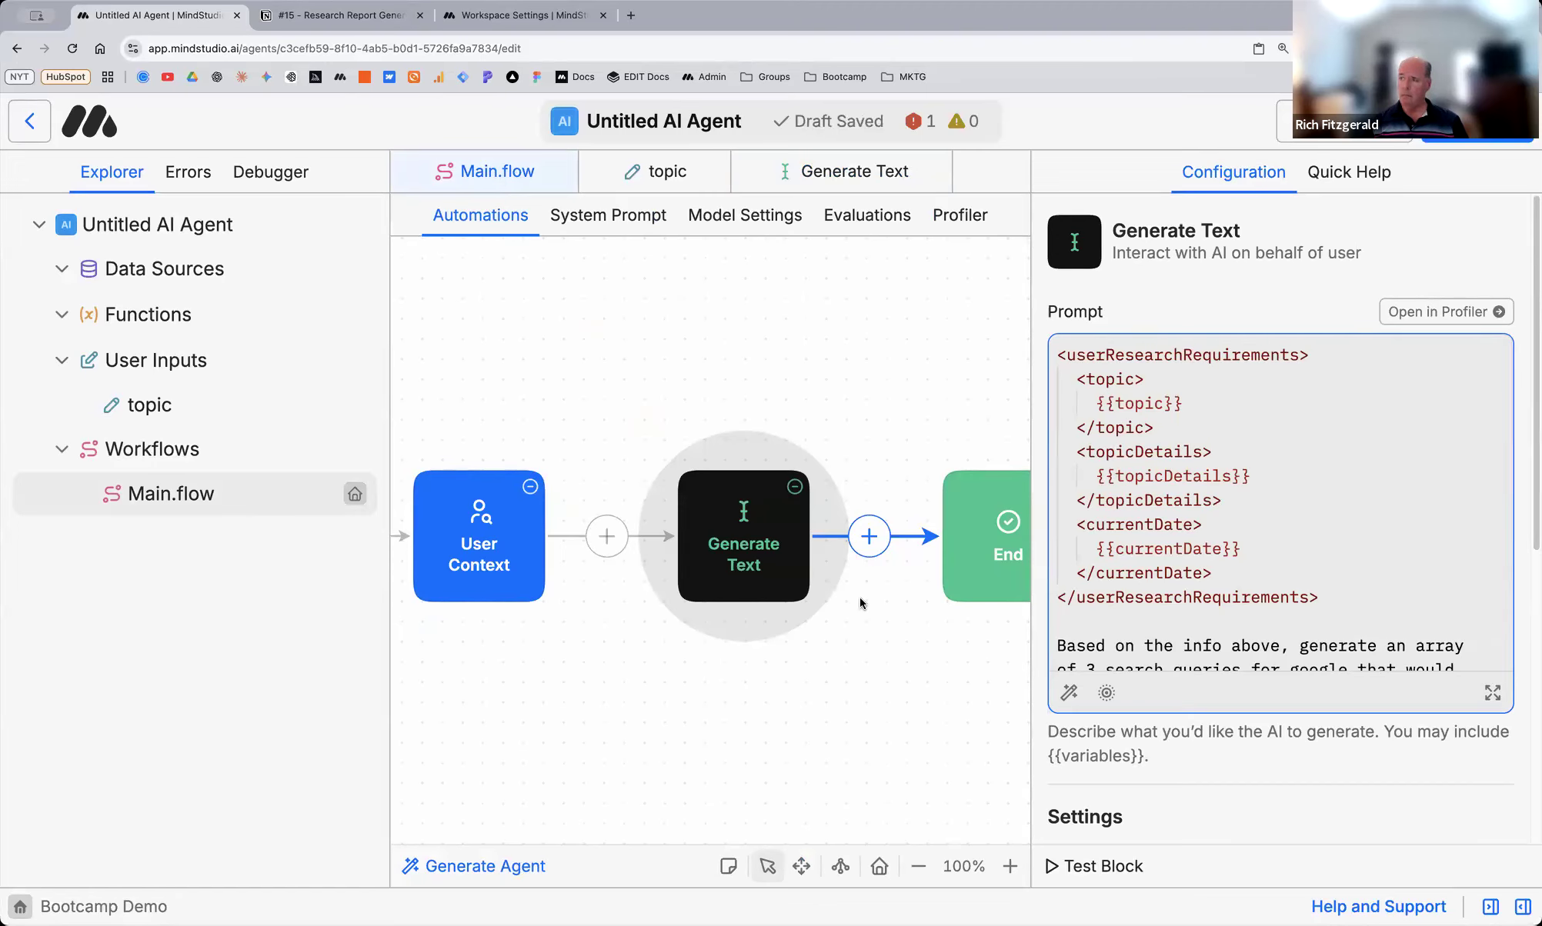
pyautogui.click(1493, 693)
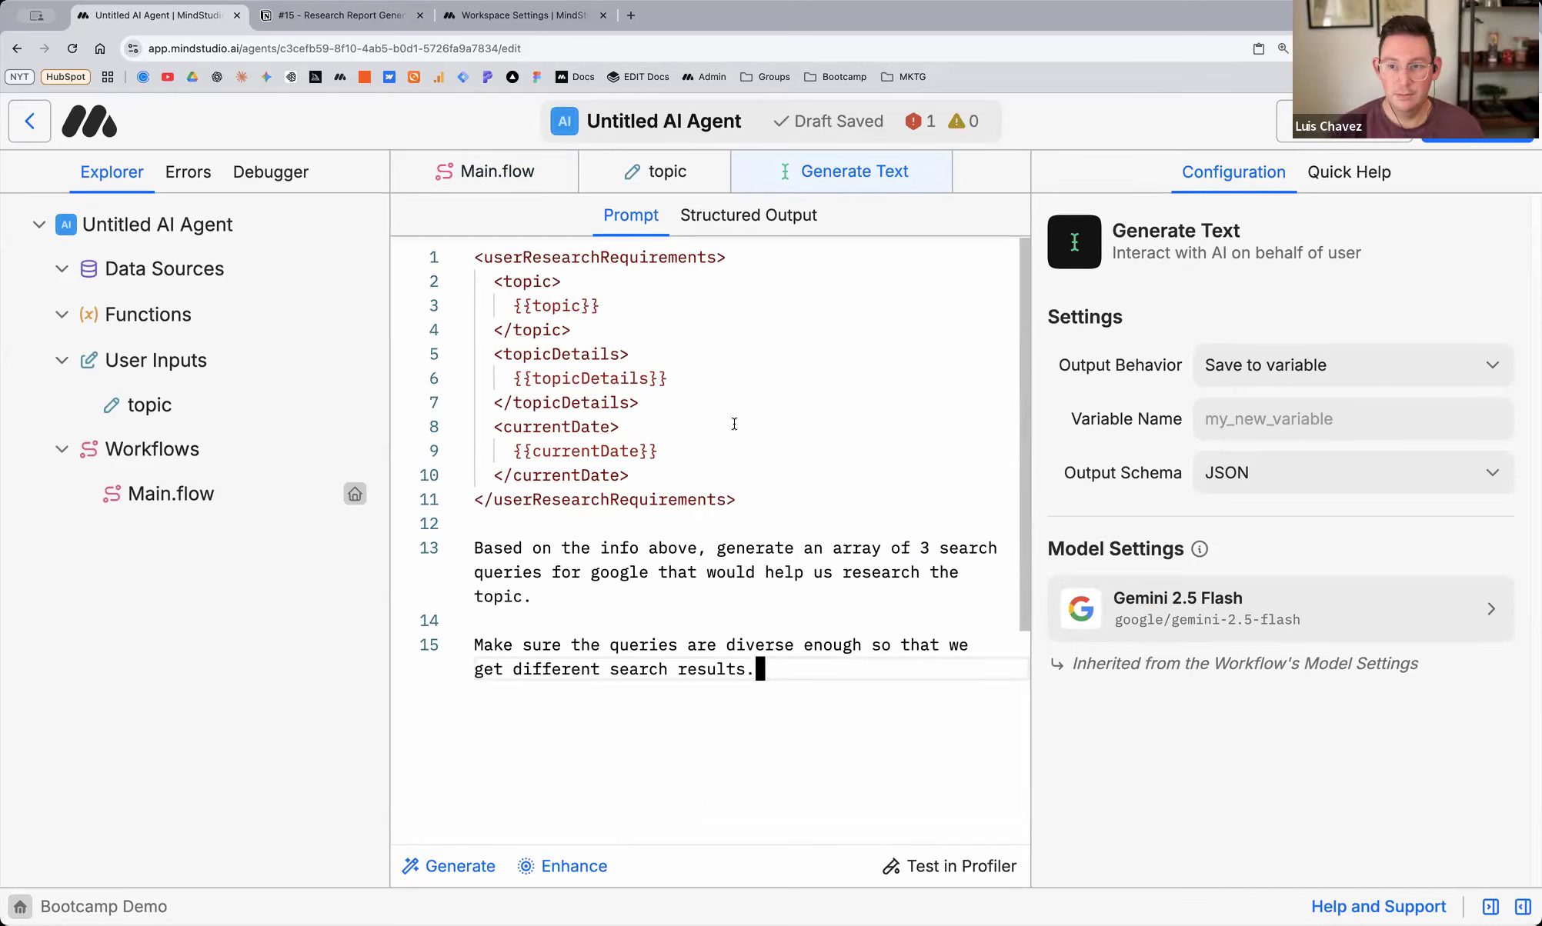
pyautogui.click(469, 173)
pyautogui.rightClick(574, 328)
pyautogui.moveTo(636, 356)
pyautogui.click(923, 354)
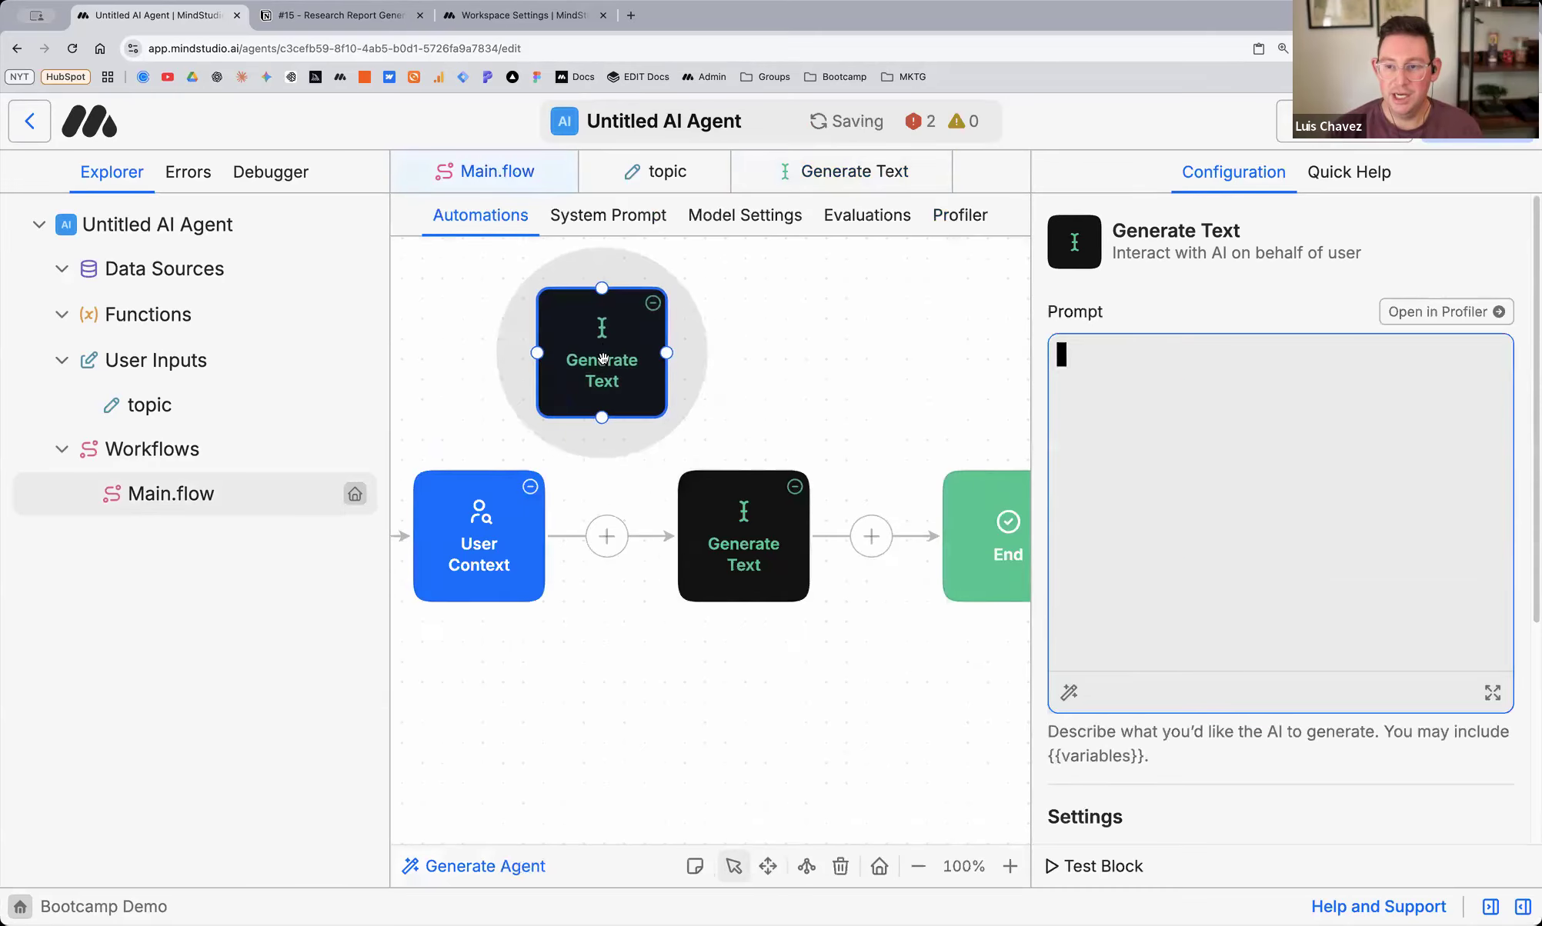
pyautogui.scroll(3, 604, 359)
pyautogui.moveTo(640, 528); pyautogui.dragTo(629, 458)
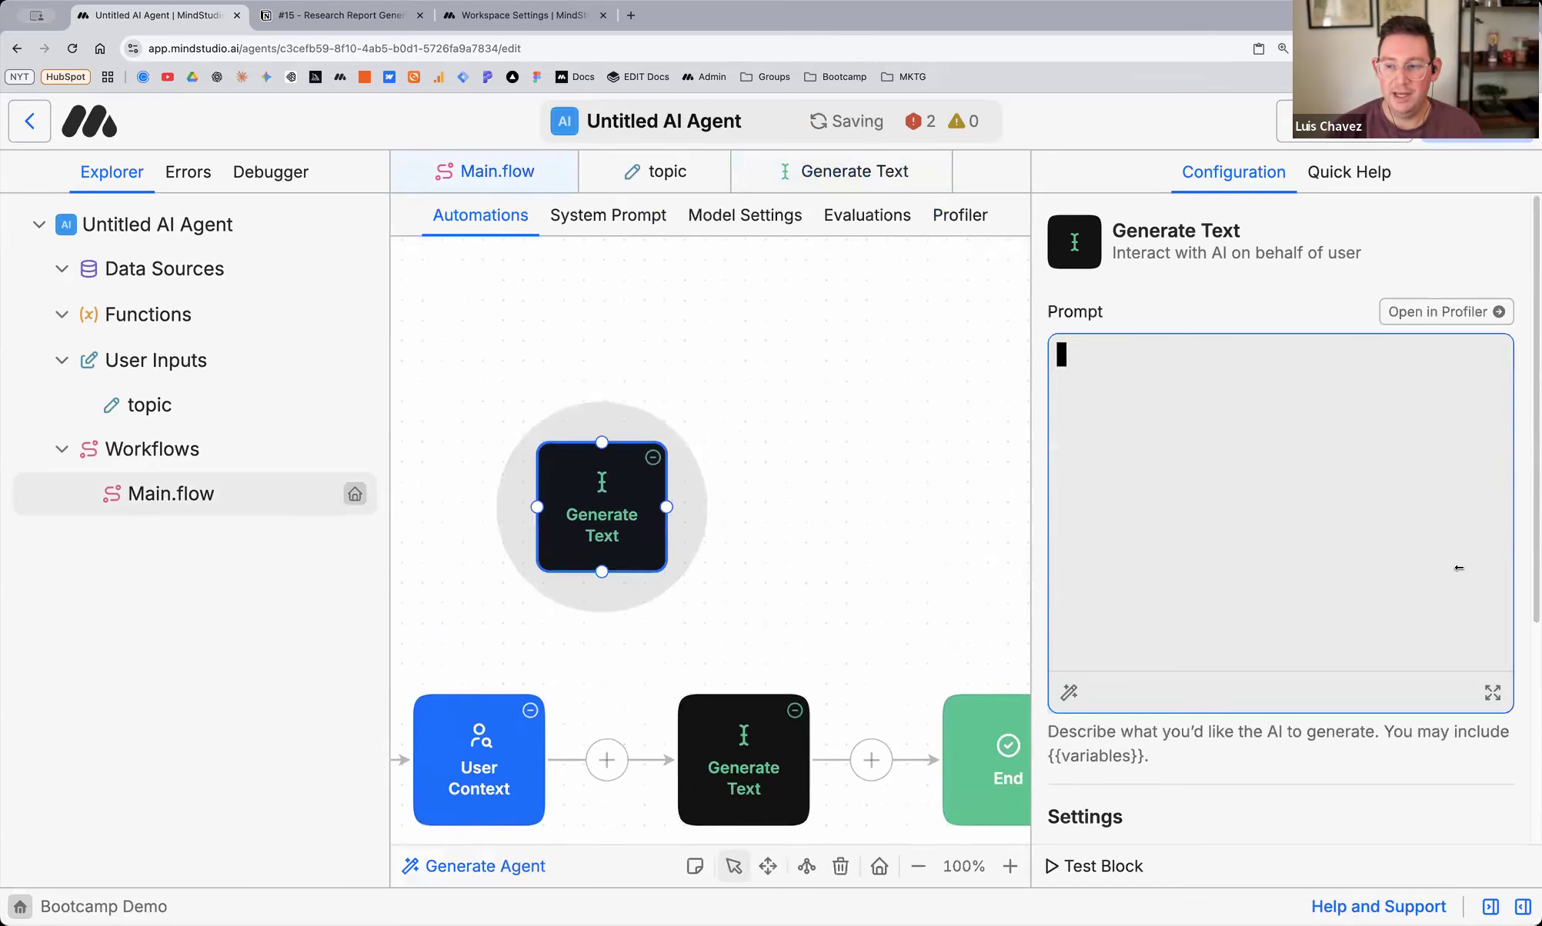
# Open the new Generate Text block's full prompt editor and set its output behavior to Save to variable
pyautogui.click(1492, 693)
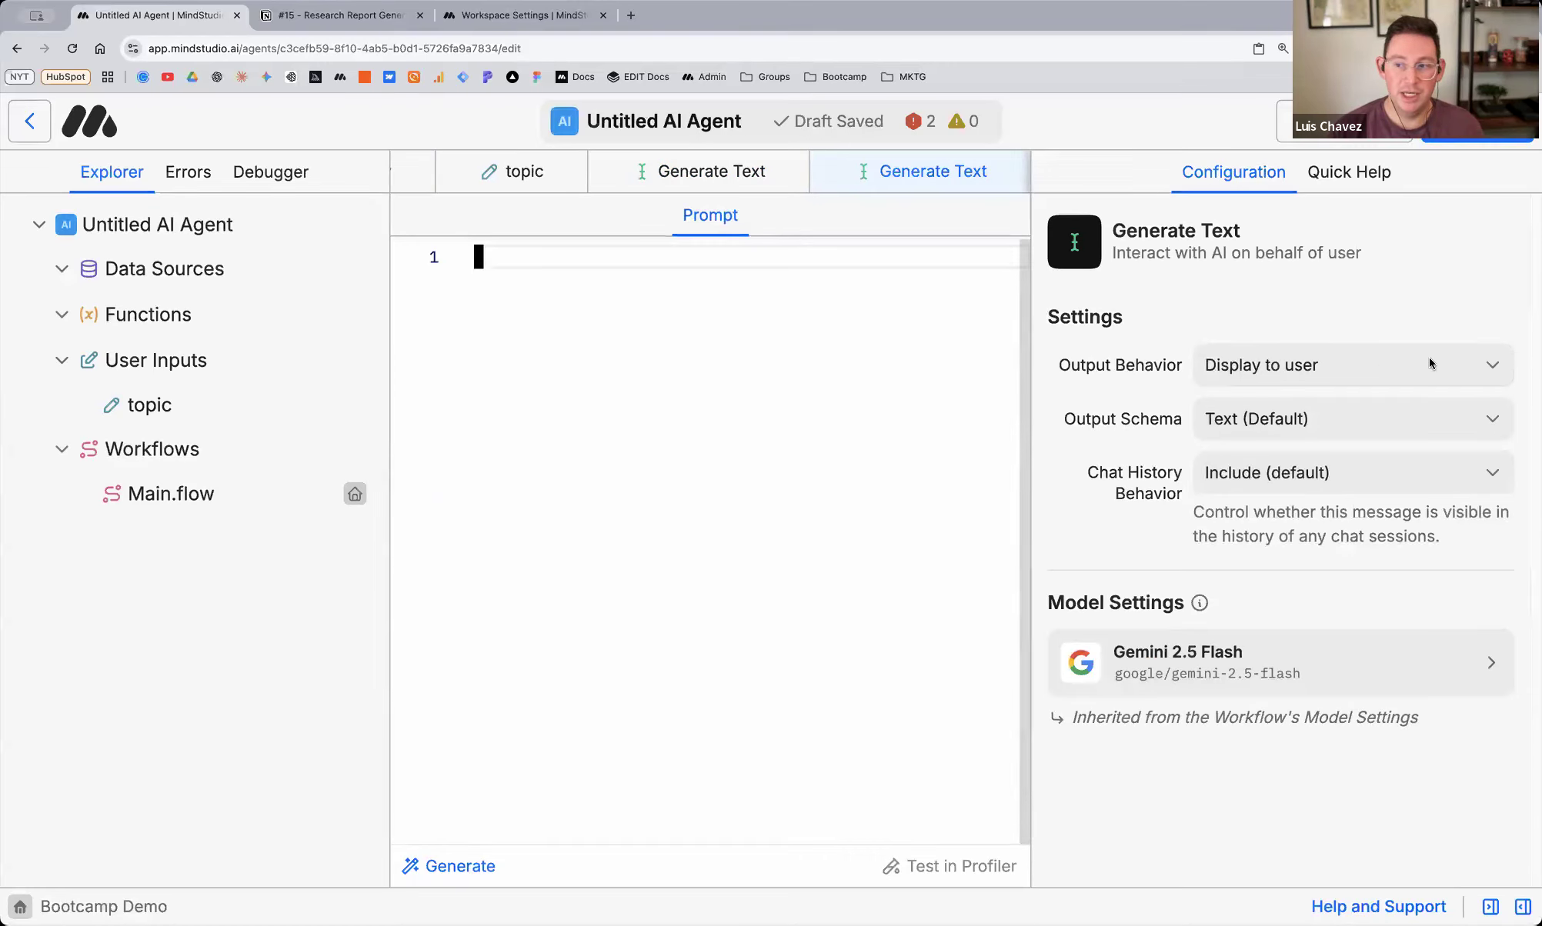
pyautogui.click(1389, 357)
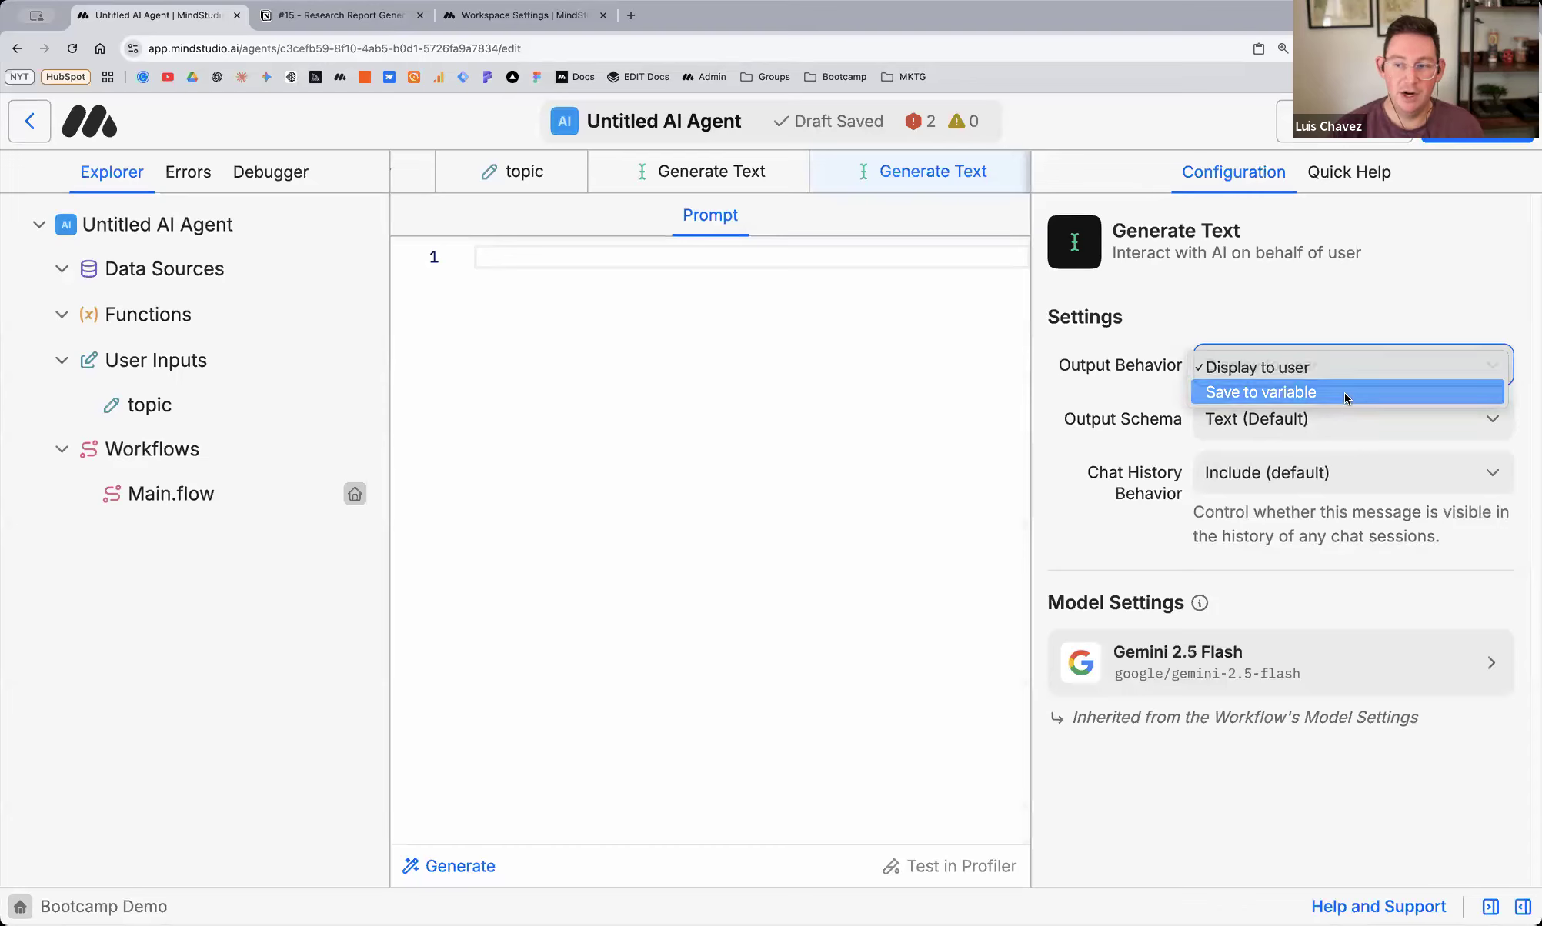
pyautogui.click(1344, 393)
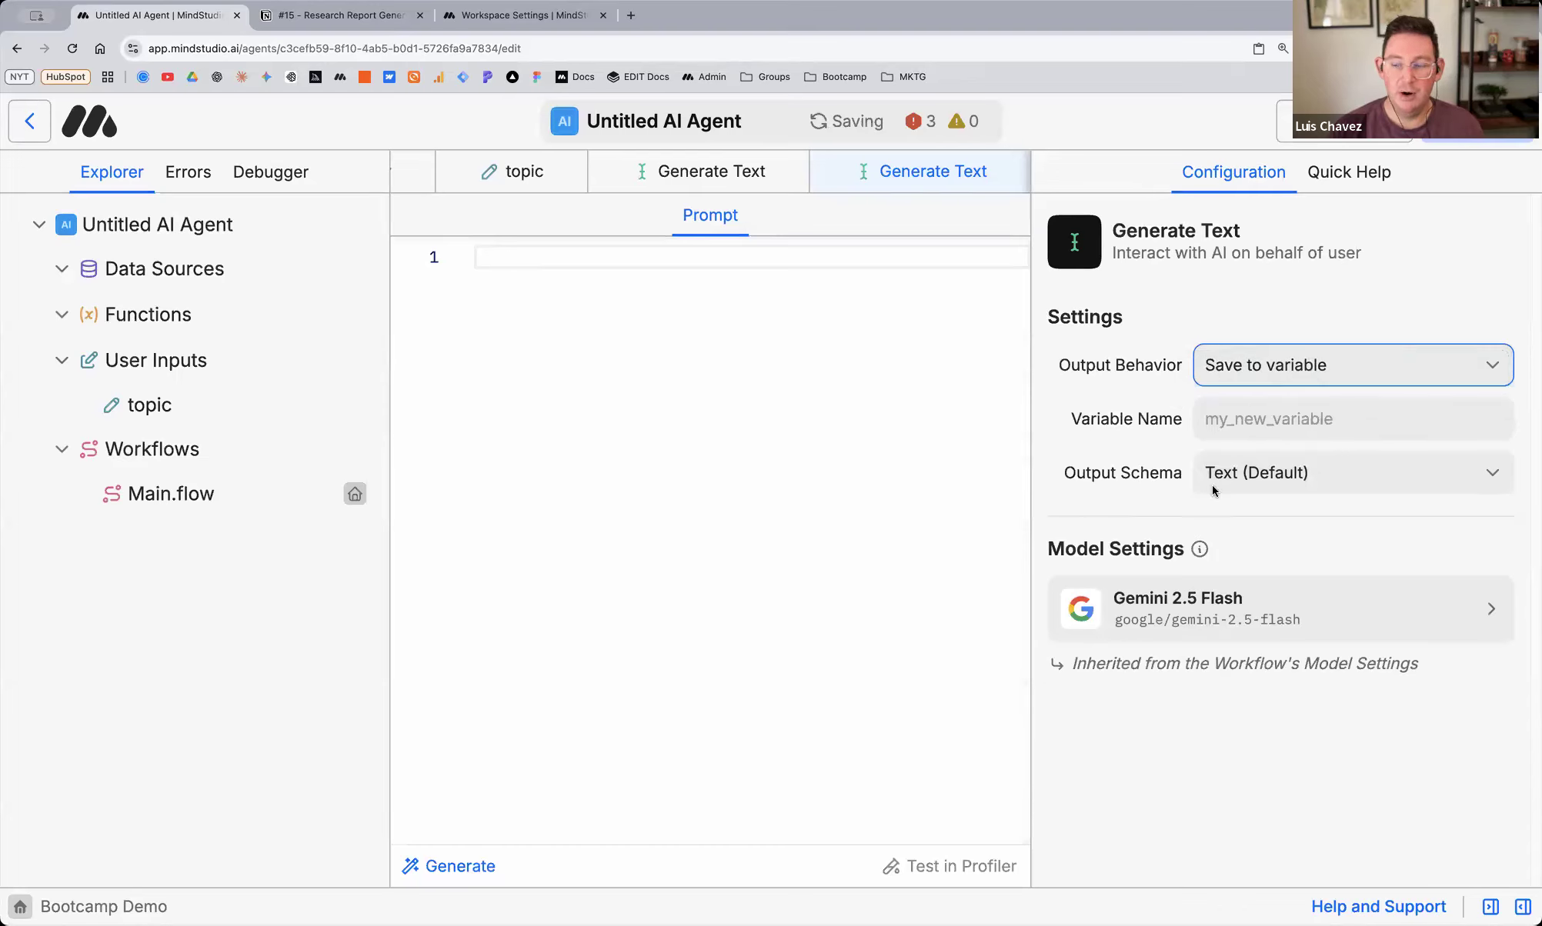
# Try the JSON output schema on the new block, view its structured output editor, and restore the schema to Text (Default)
pyautogui.click(1335, 478)
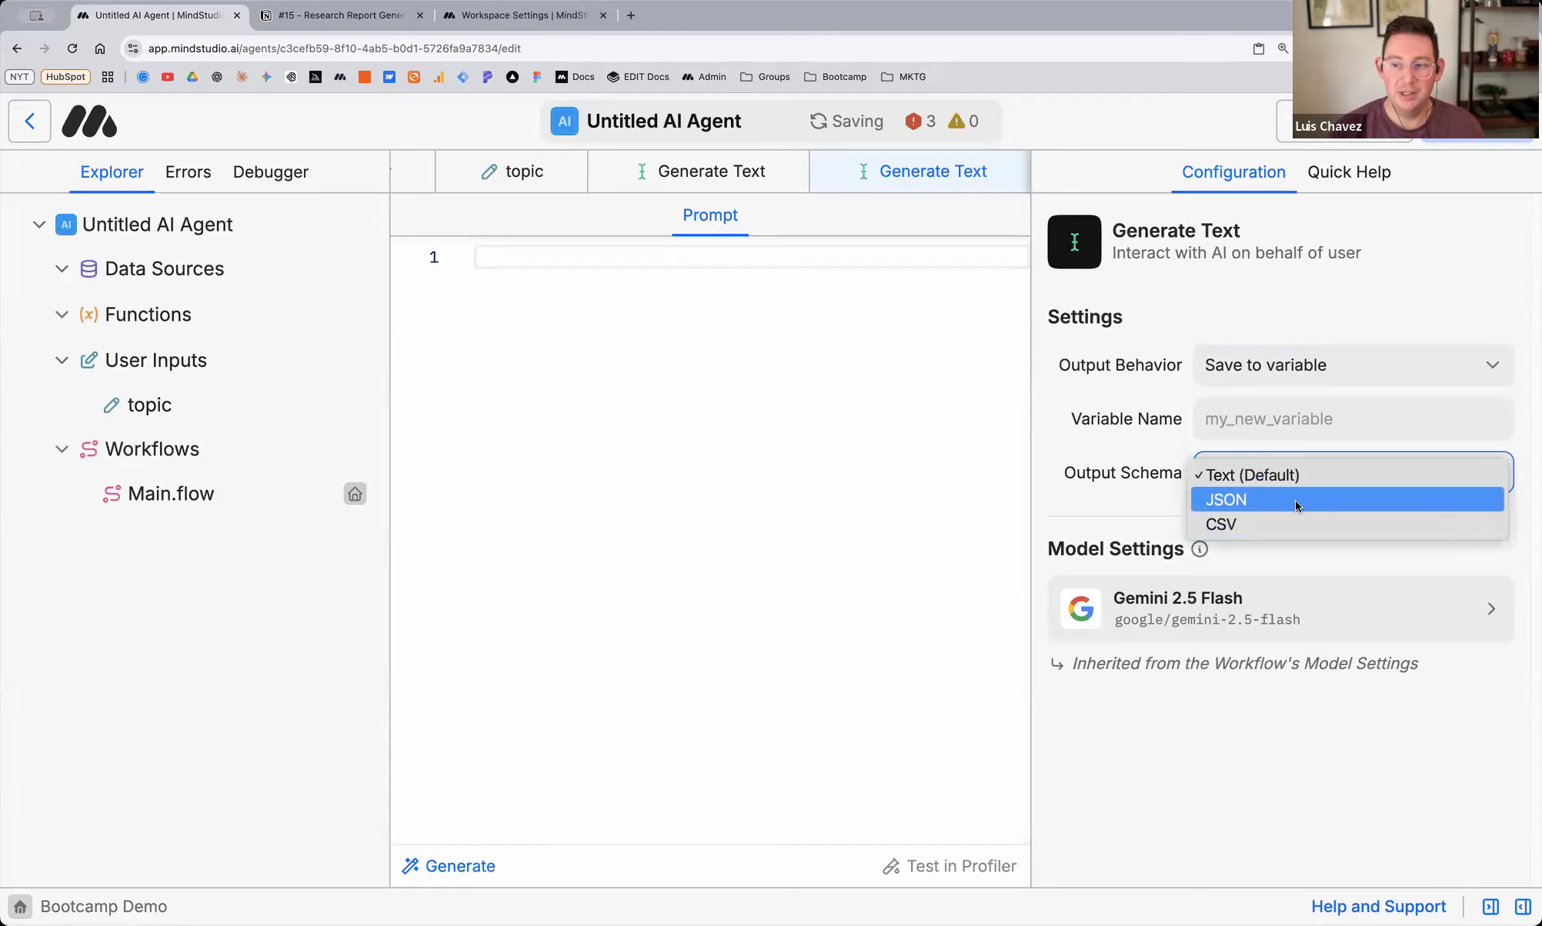
pyautogui.click(1296, 502)
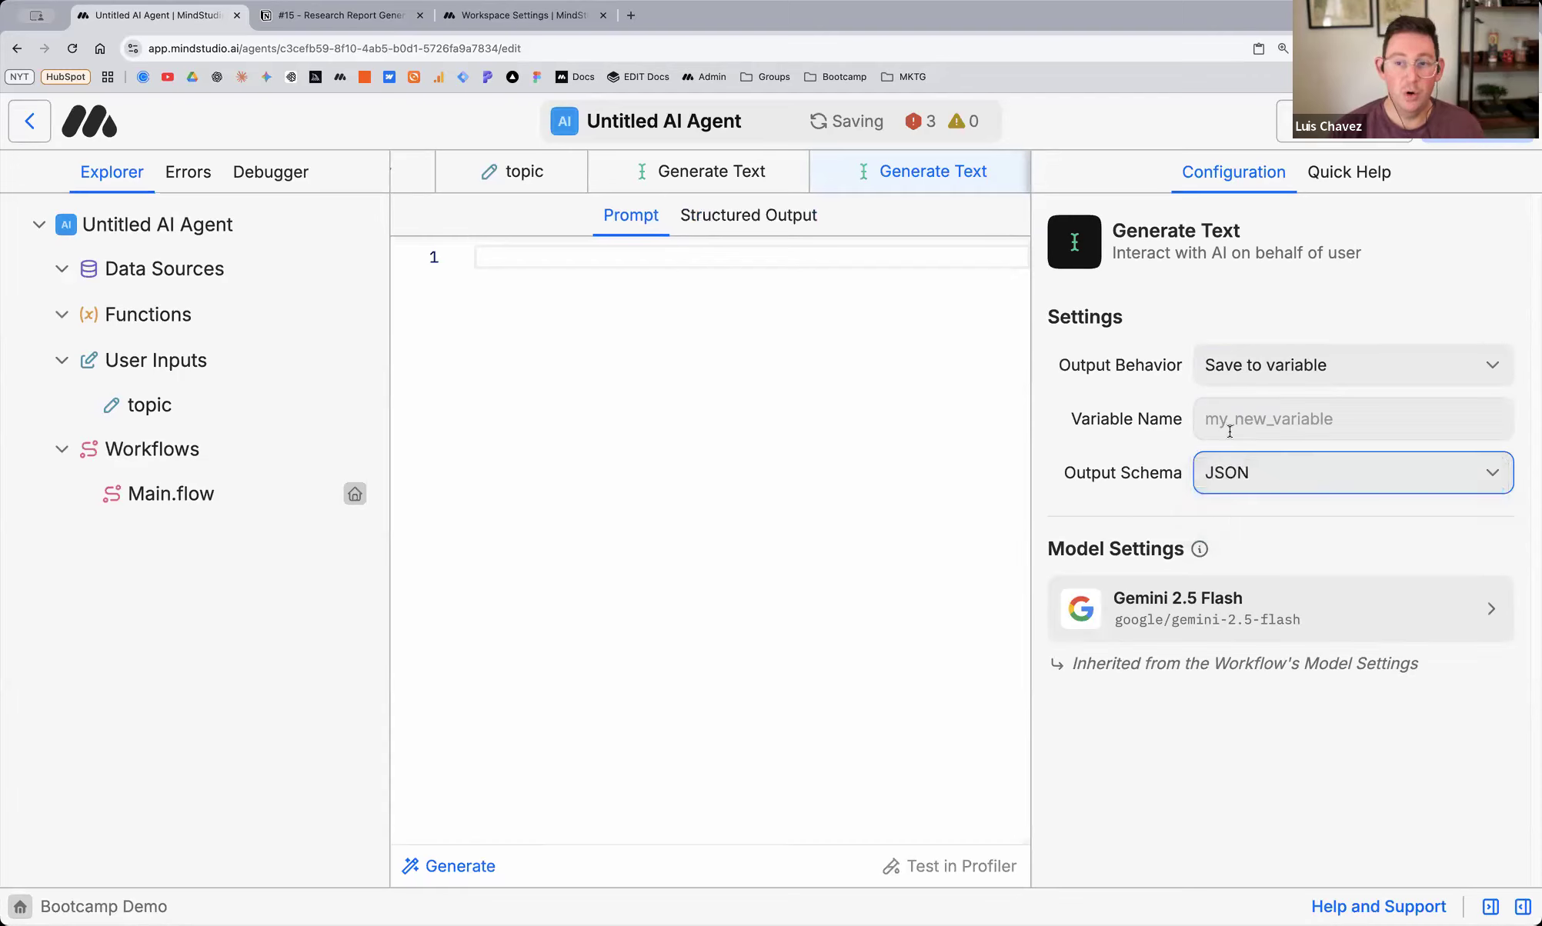
pyautogui.click(760, 225)
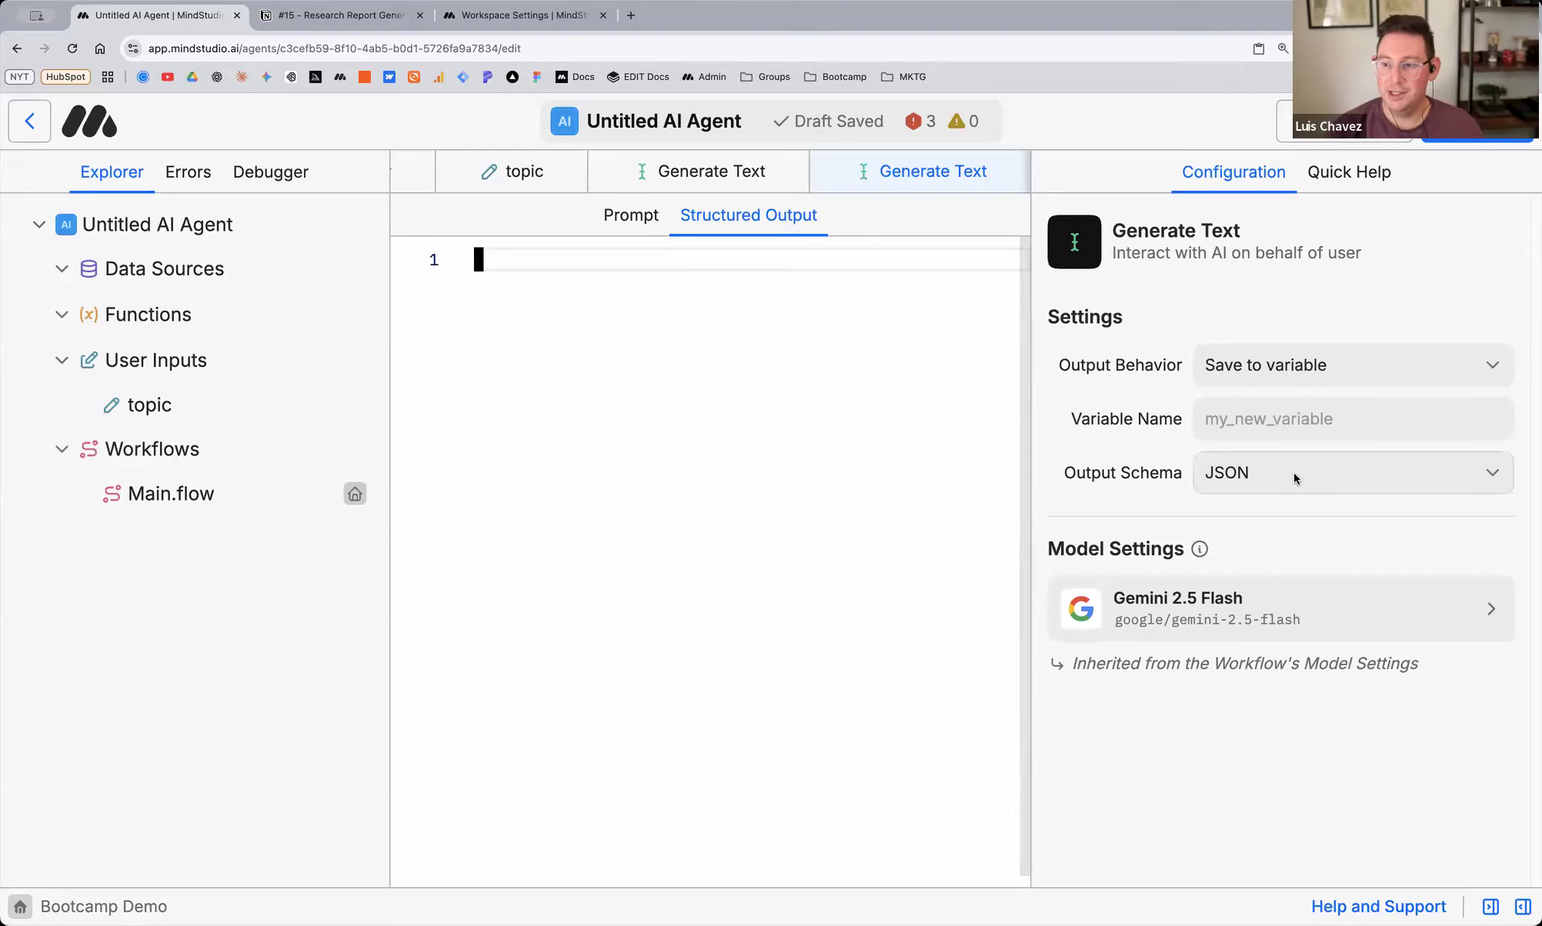
pyautogui.click(1334, 487)
pyautogui.click(1262, 448)
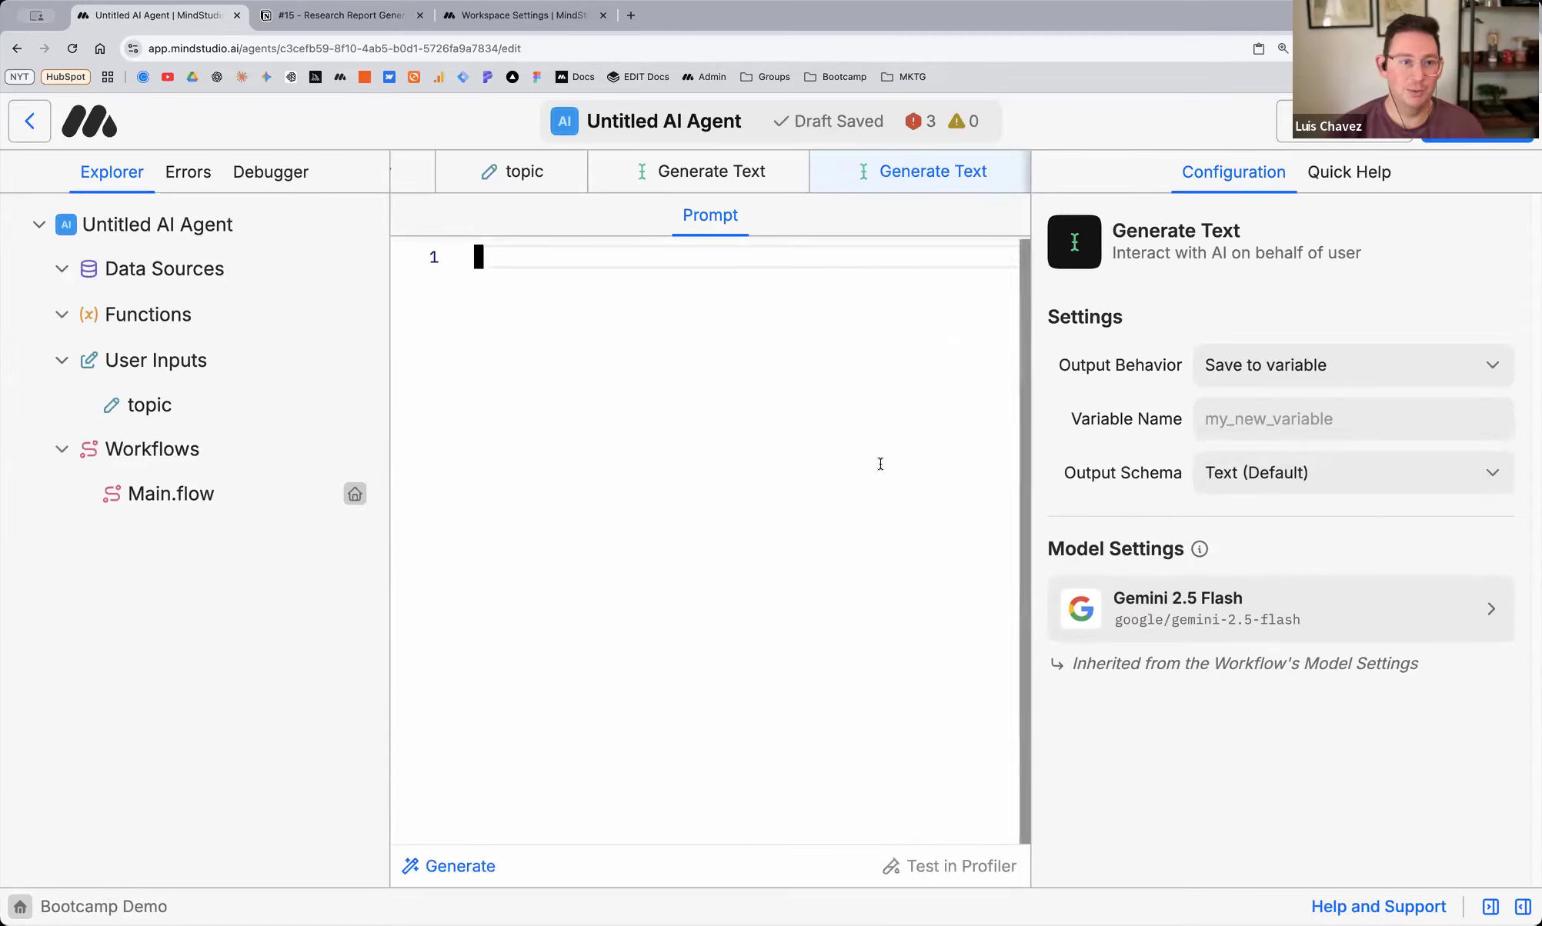
pyautogui.click(1315, 467)
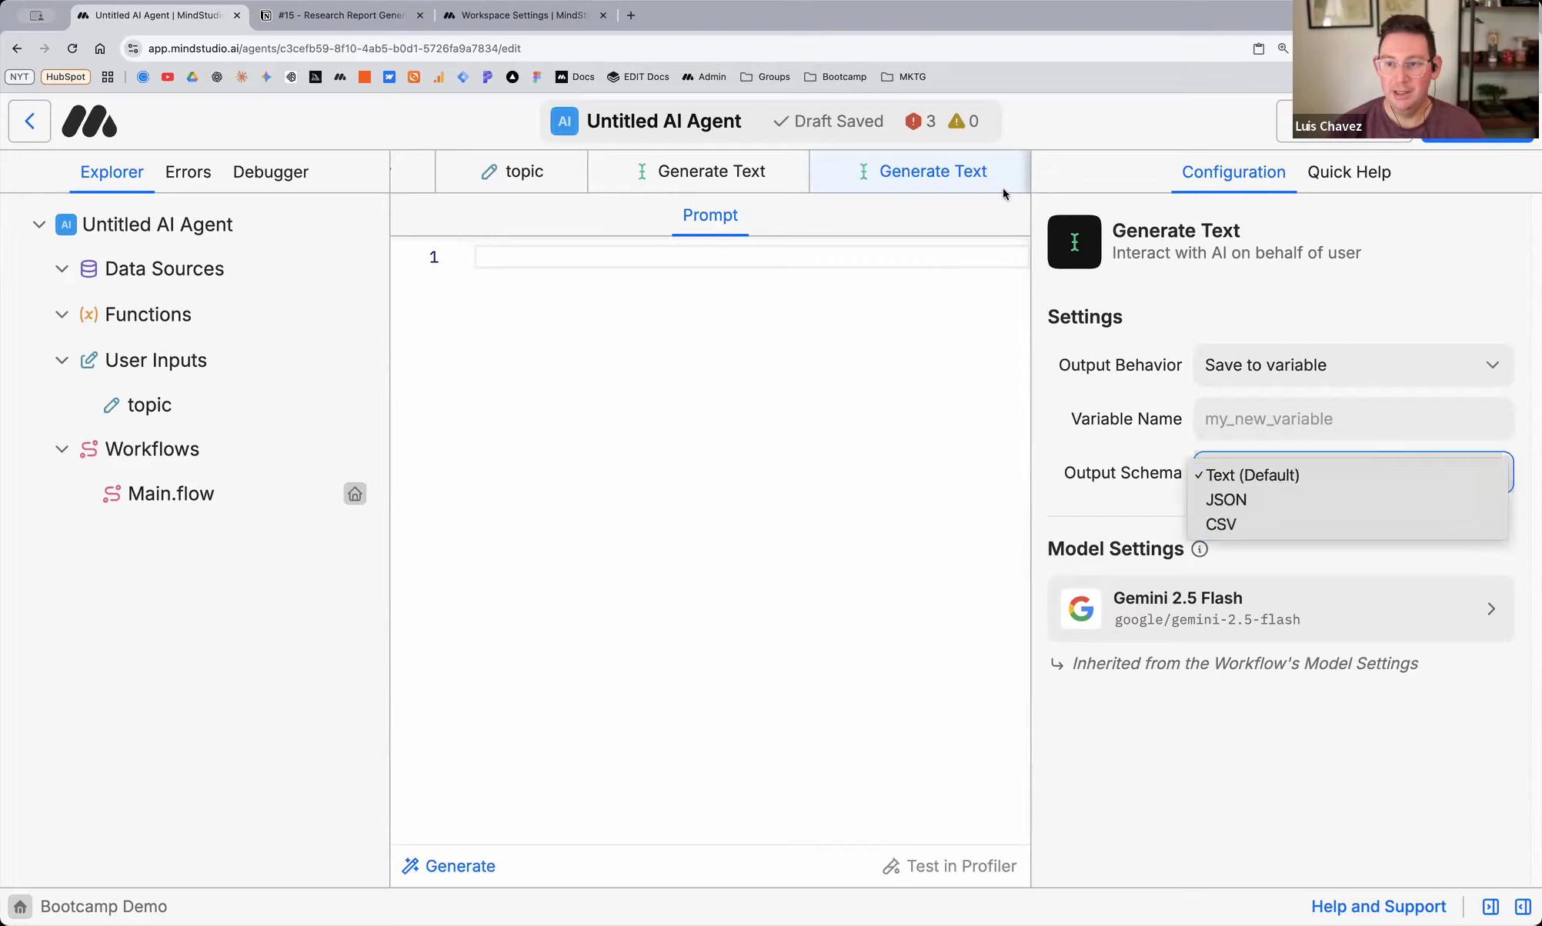
pyautogui.click(830, 172)
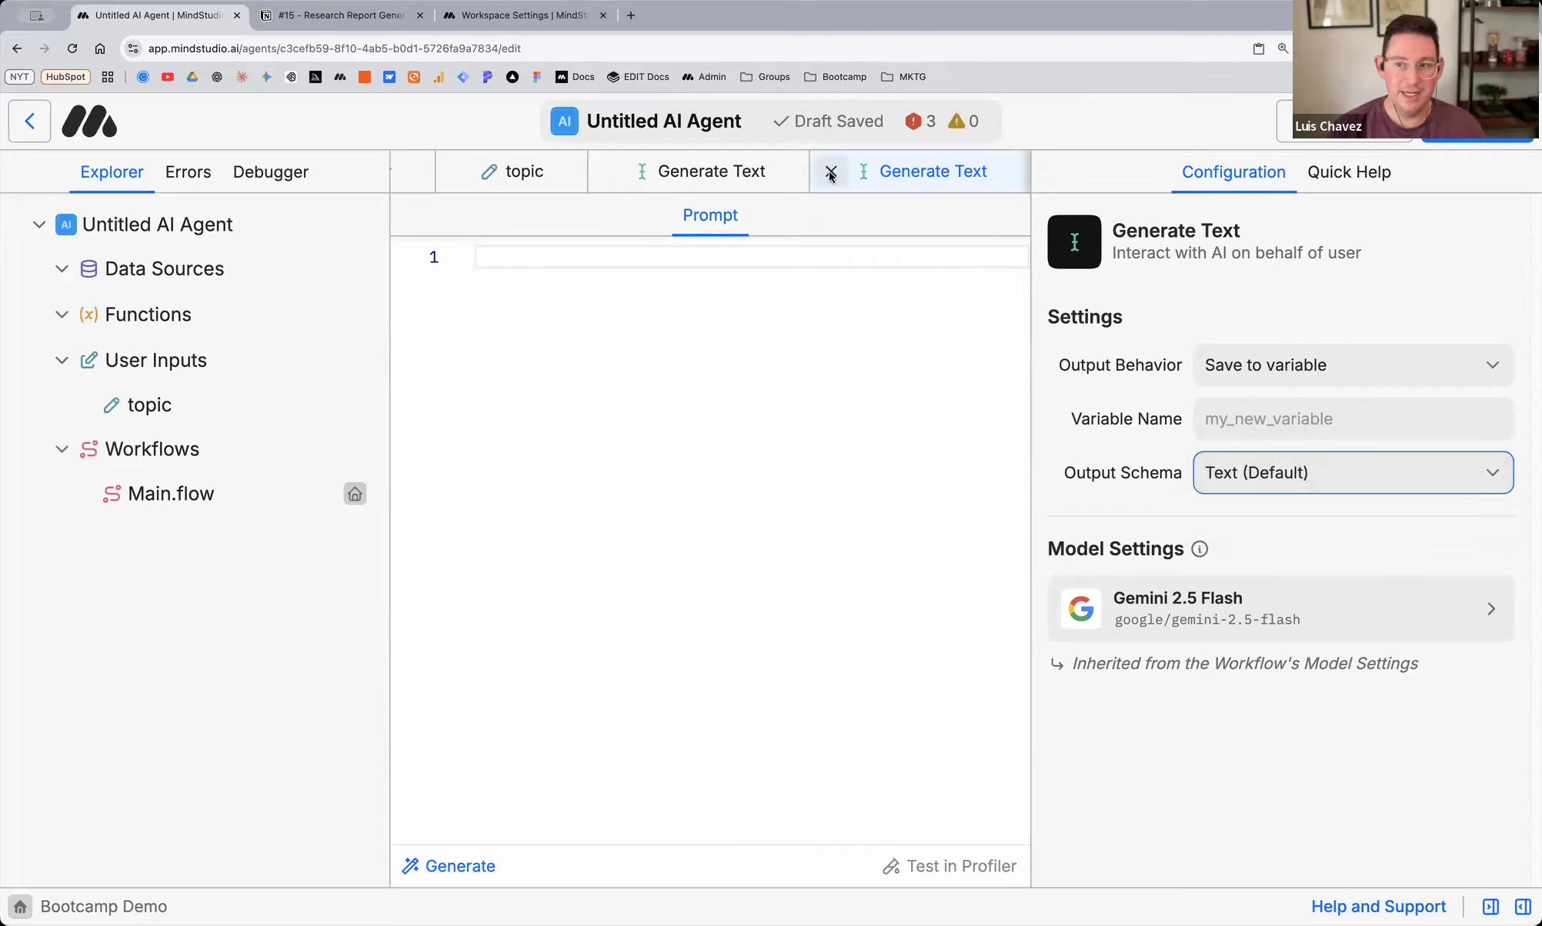
# Return to the original Generate Text block's prompt and browse the models available for it, including the Favorites and their token prices
pyautogui.click(831, 172)
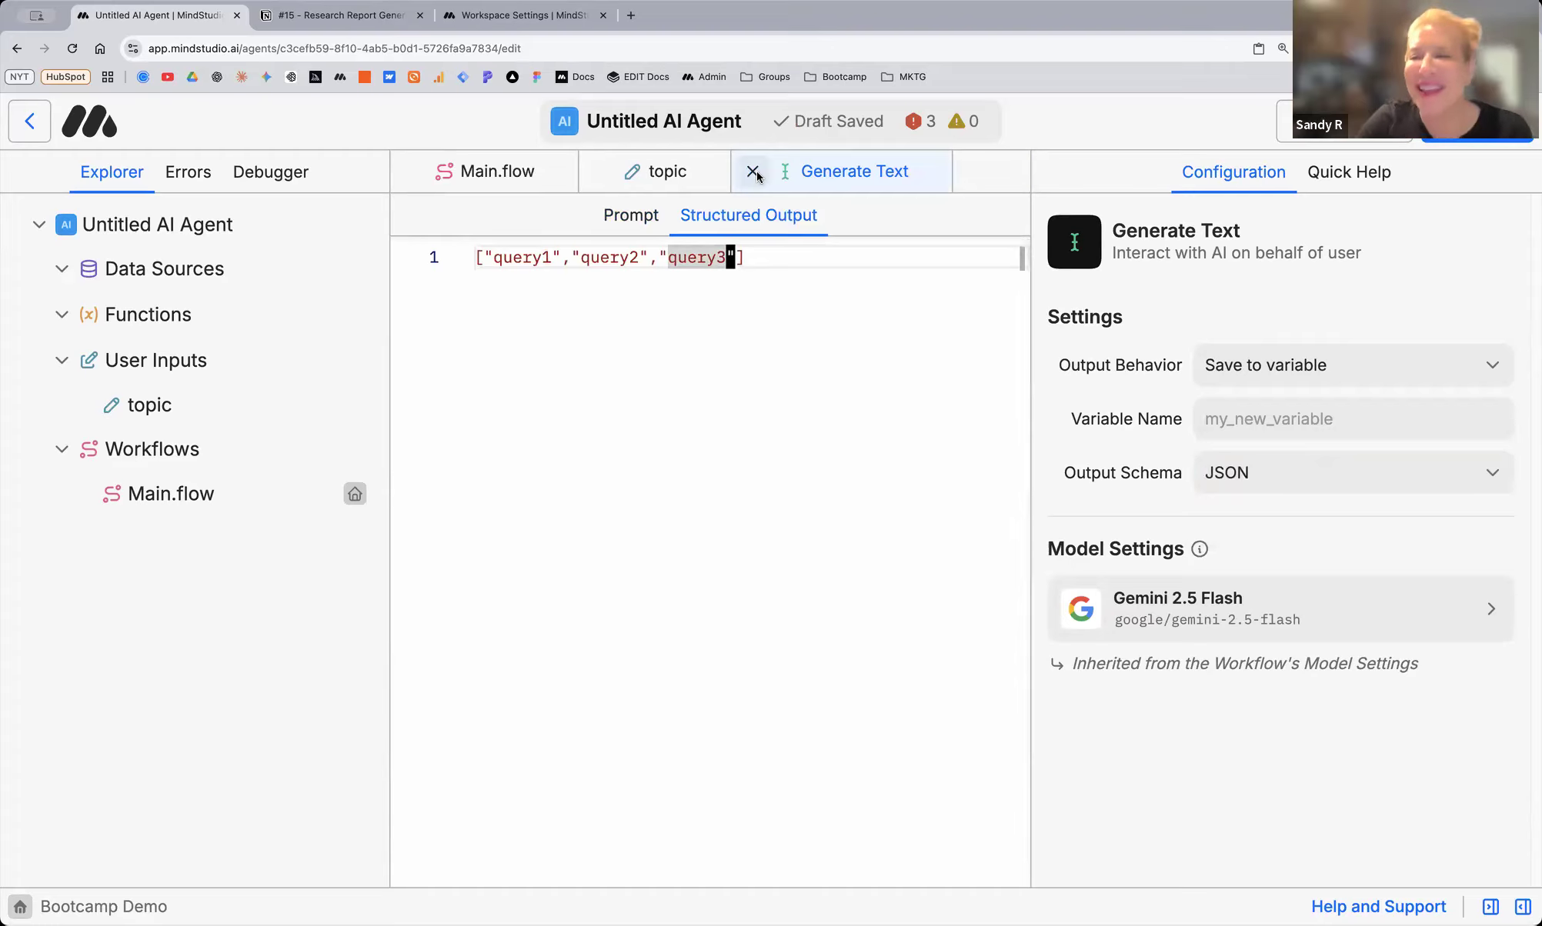
pyautogui.click(644, 223)
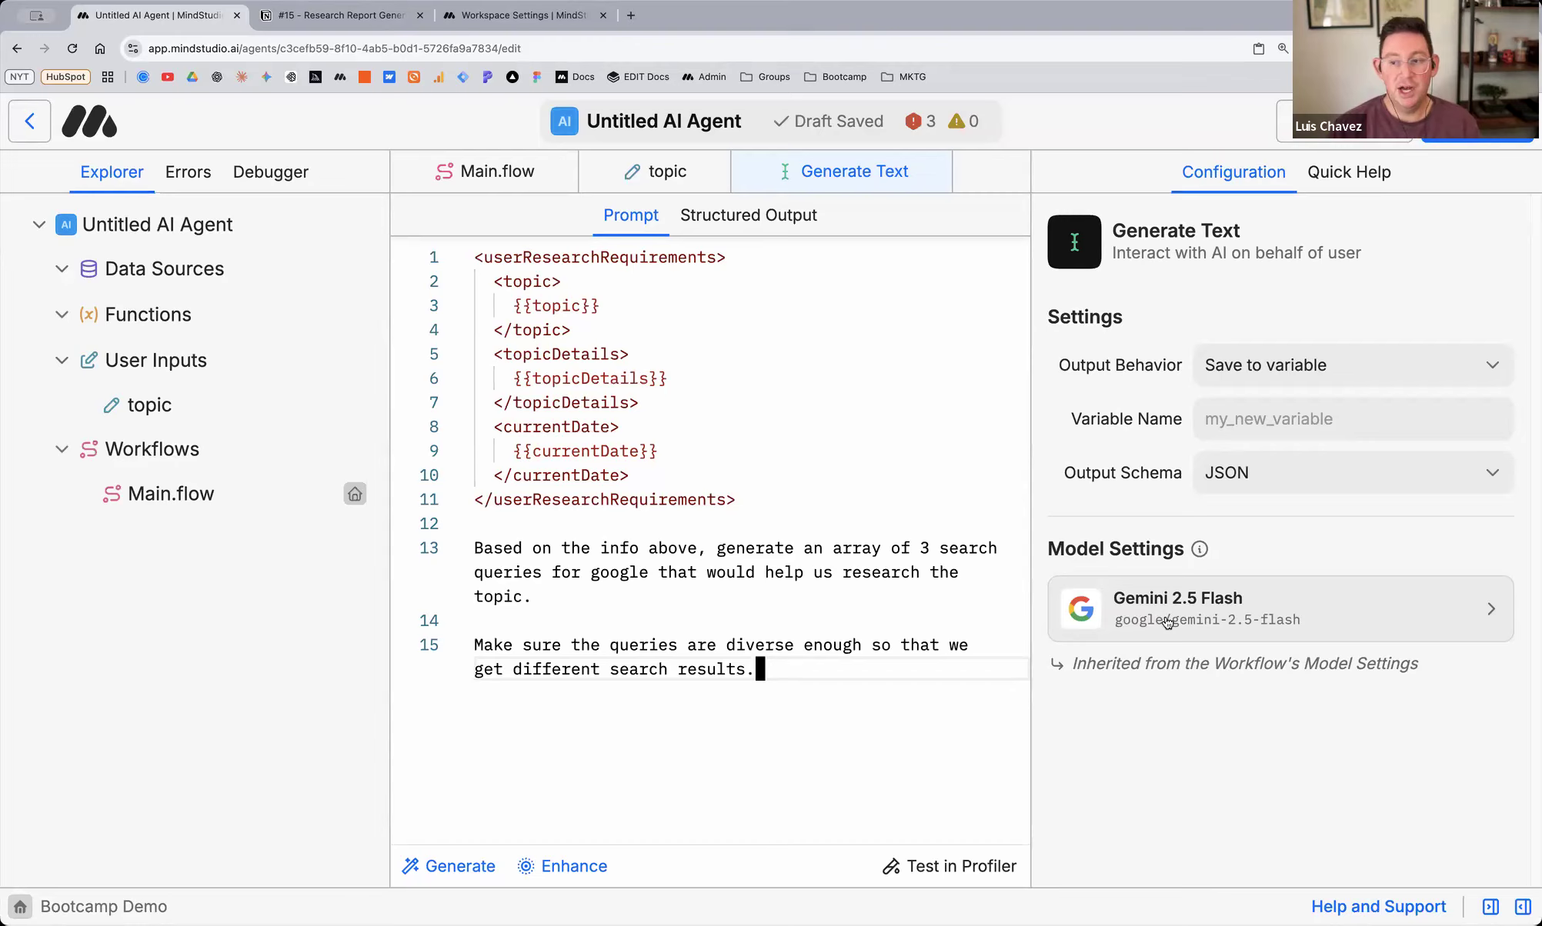
pyautogui.click(1122, 625)
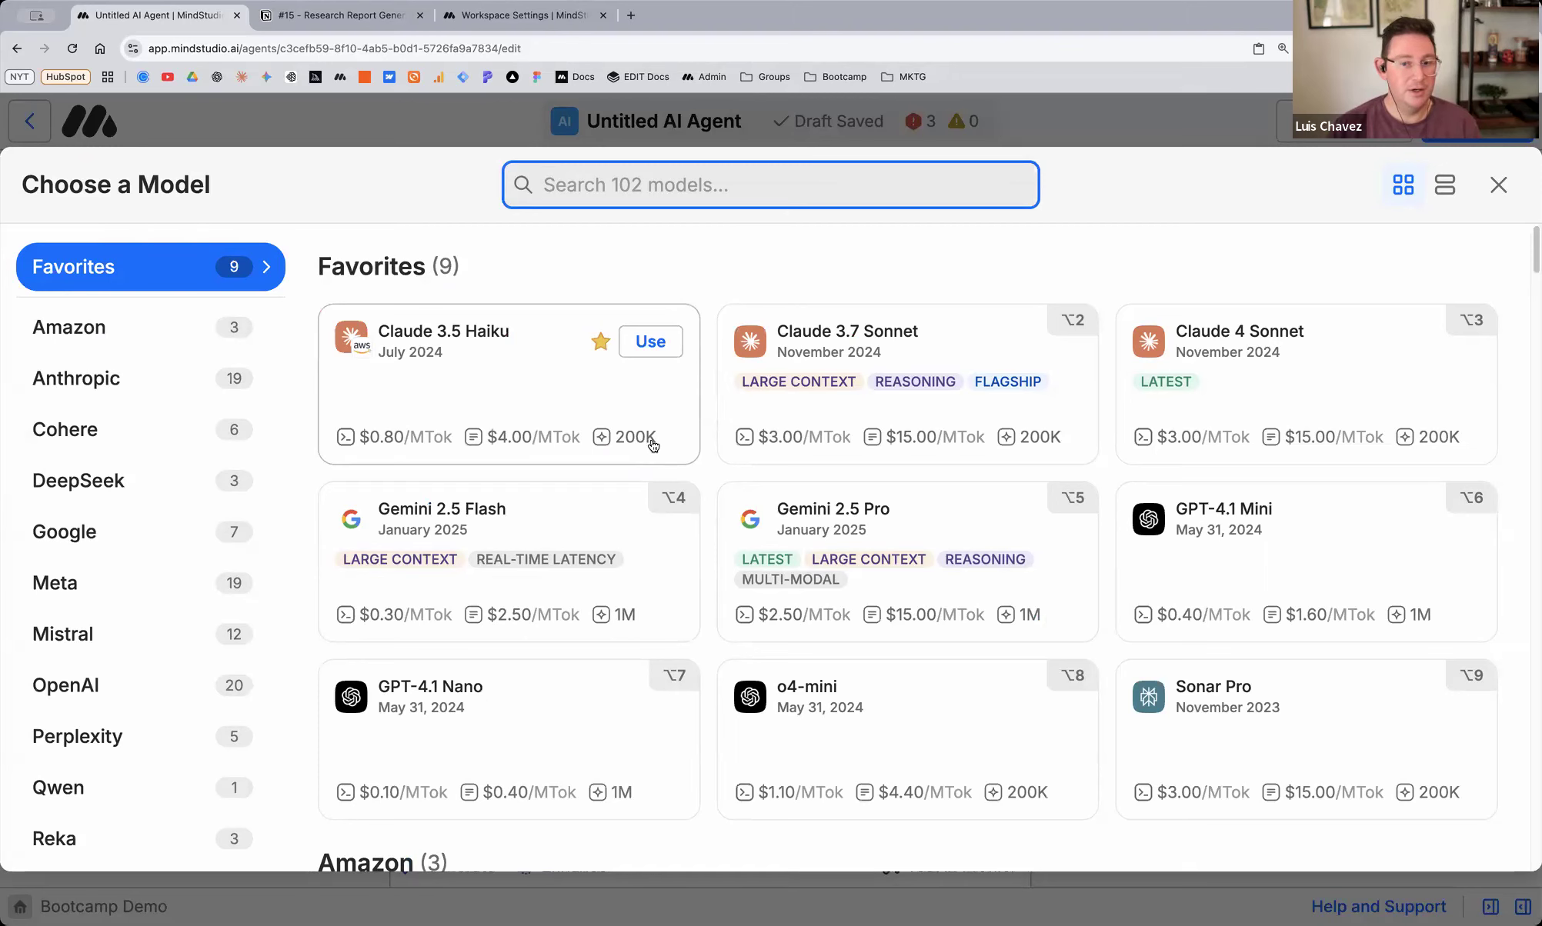
pyautogui.moveTo(652, 443)
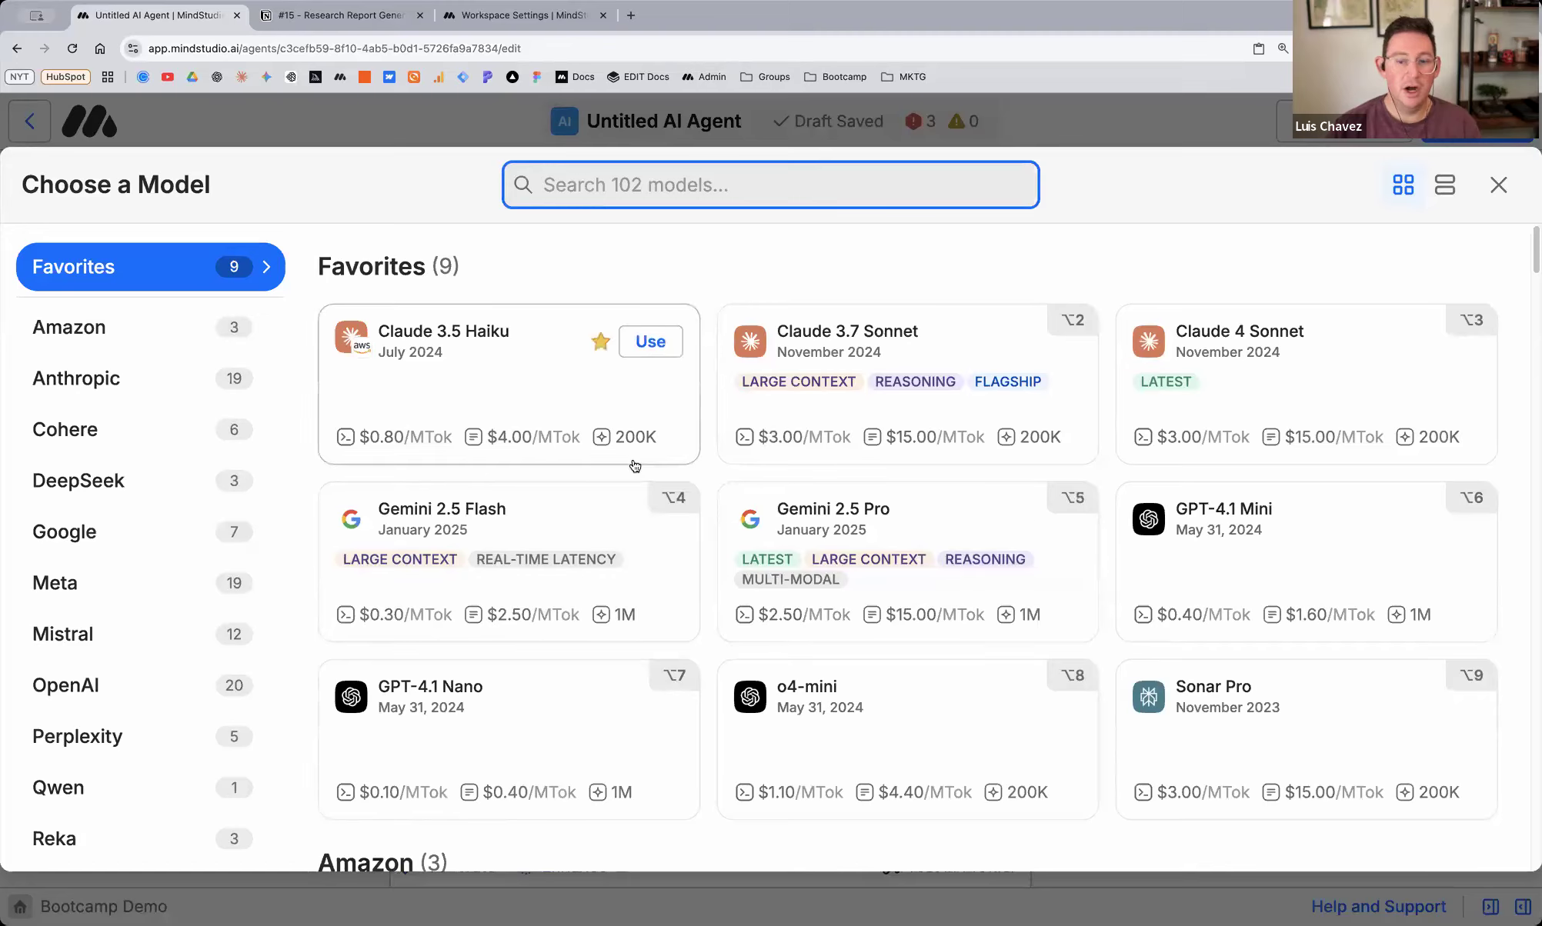
pyautogui.scroll(-3, 635, 466)
pyautogui.scroll(3, 635, 467)
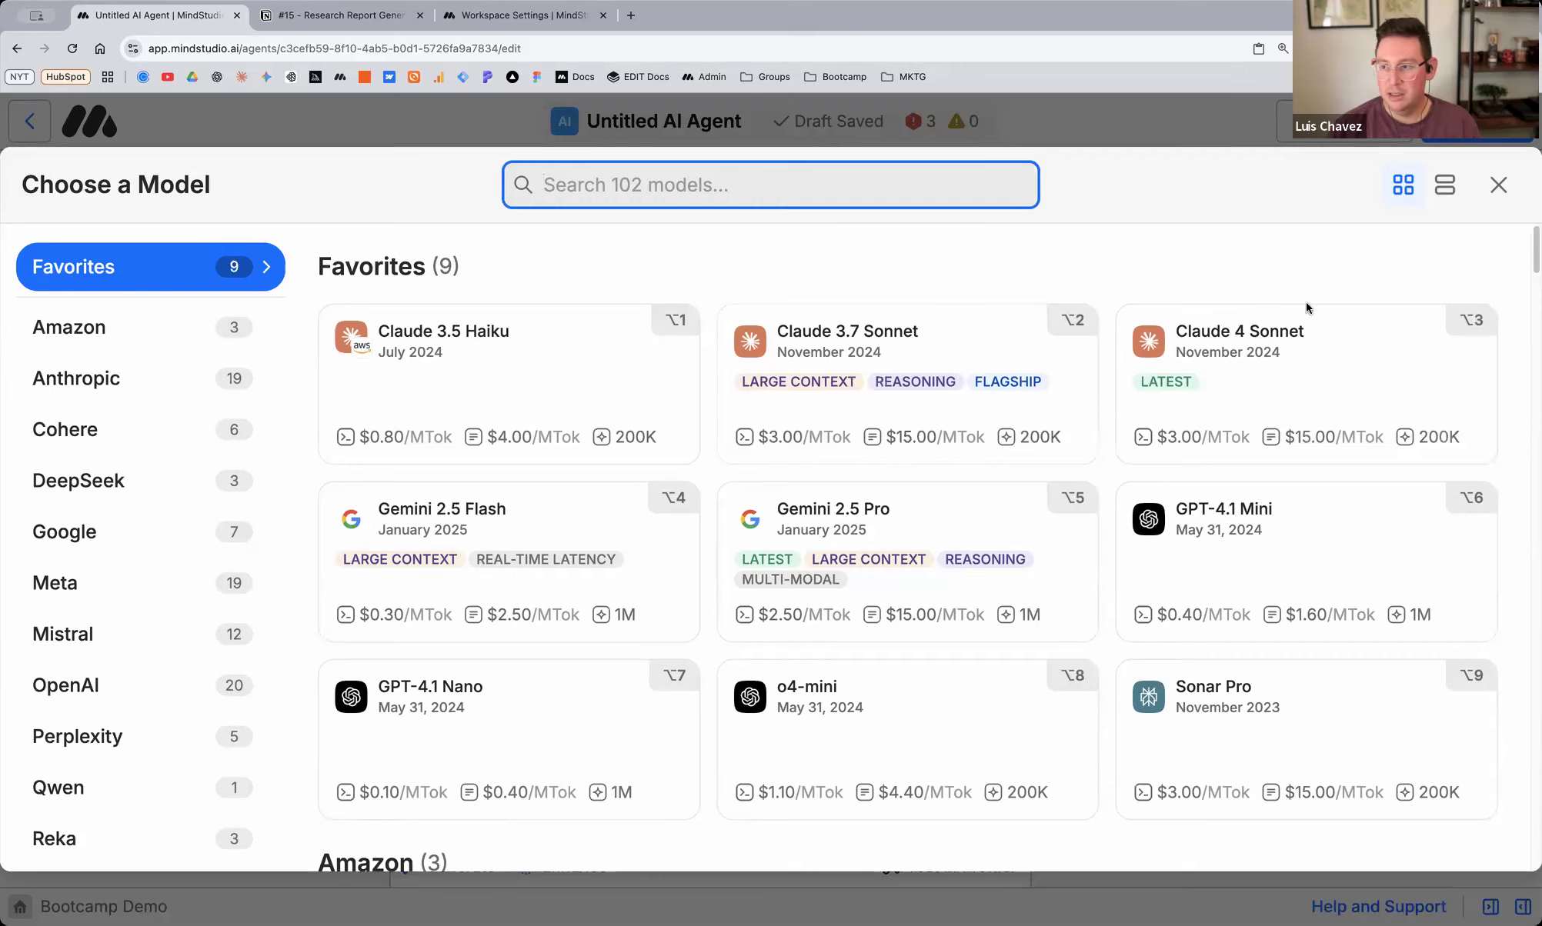
pyautogui.scroll(-6, 685, 383)
pyautogui.scroll(6, 715, 454)
pyautogui.click(1445, 185)
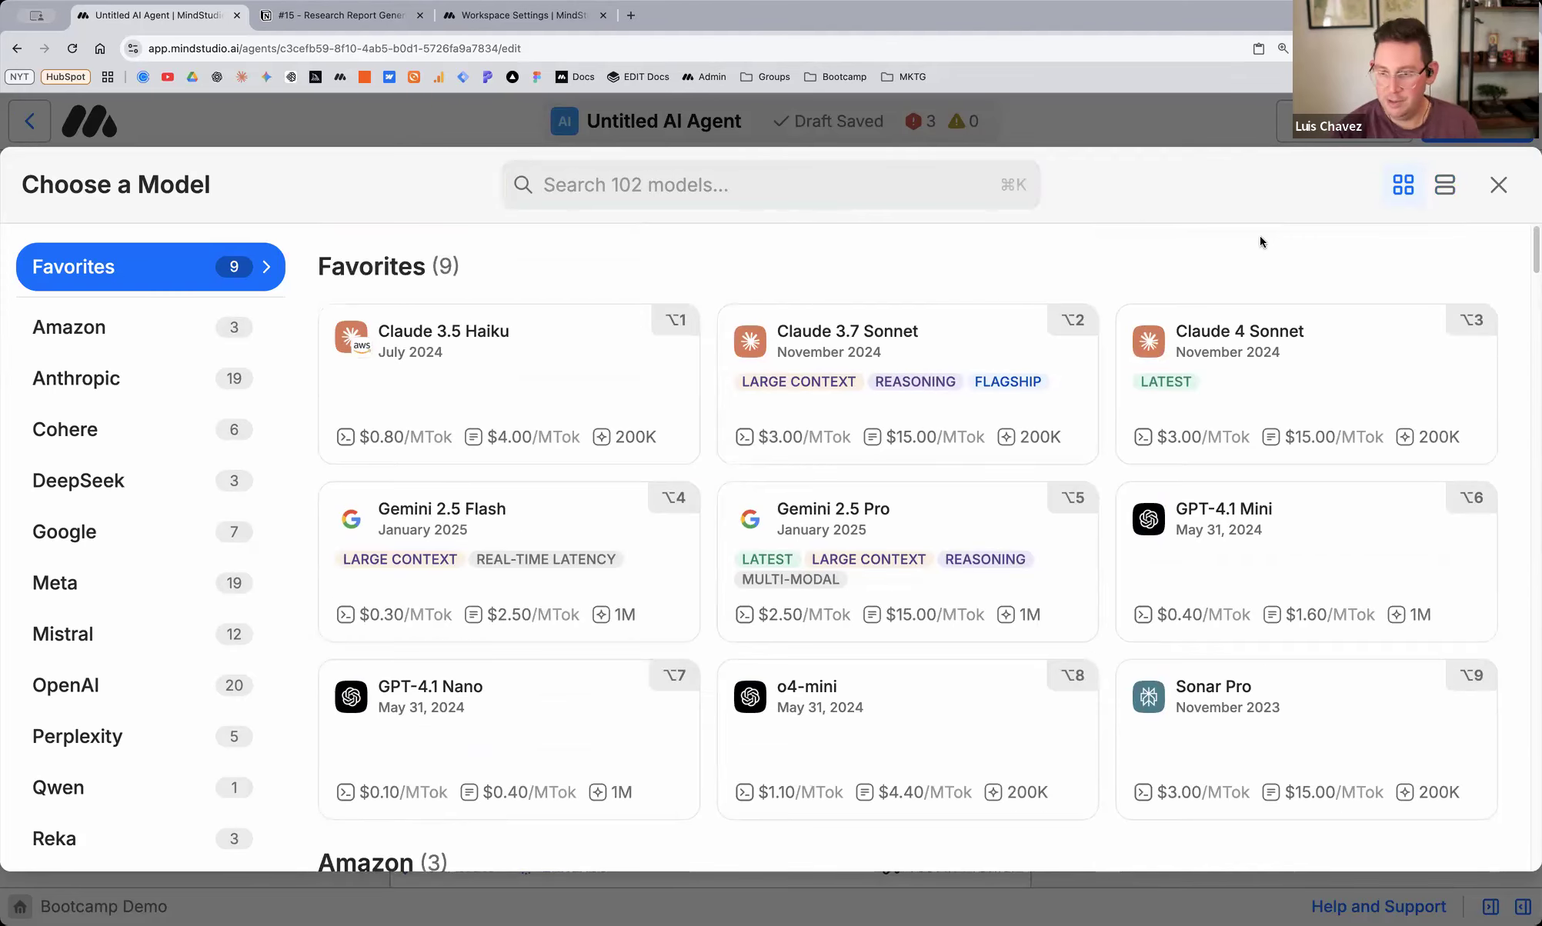
pyautogui.press('super+minus')
pyautogui.press('super+minus')
pyautogui.press('super+plus')
pyautogui.press('super+plus')
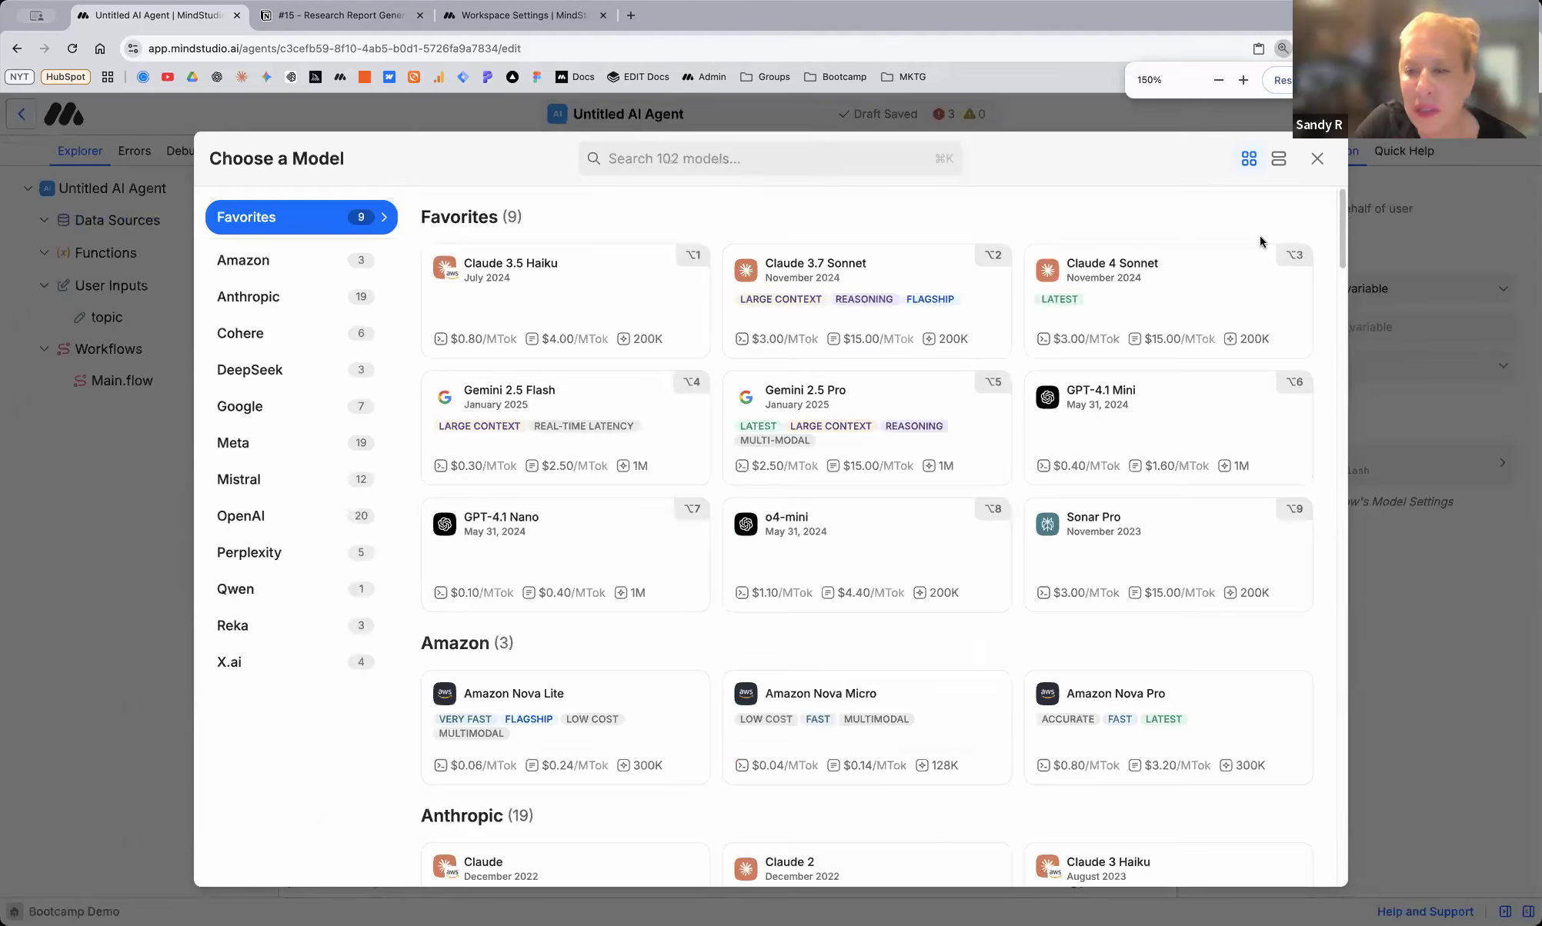
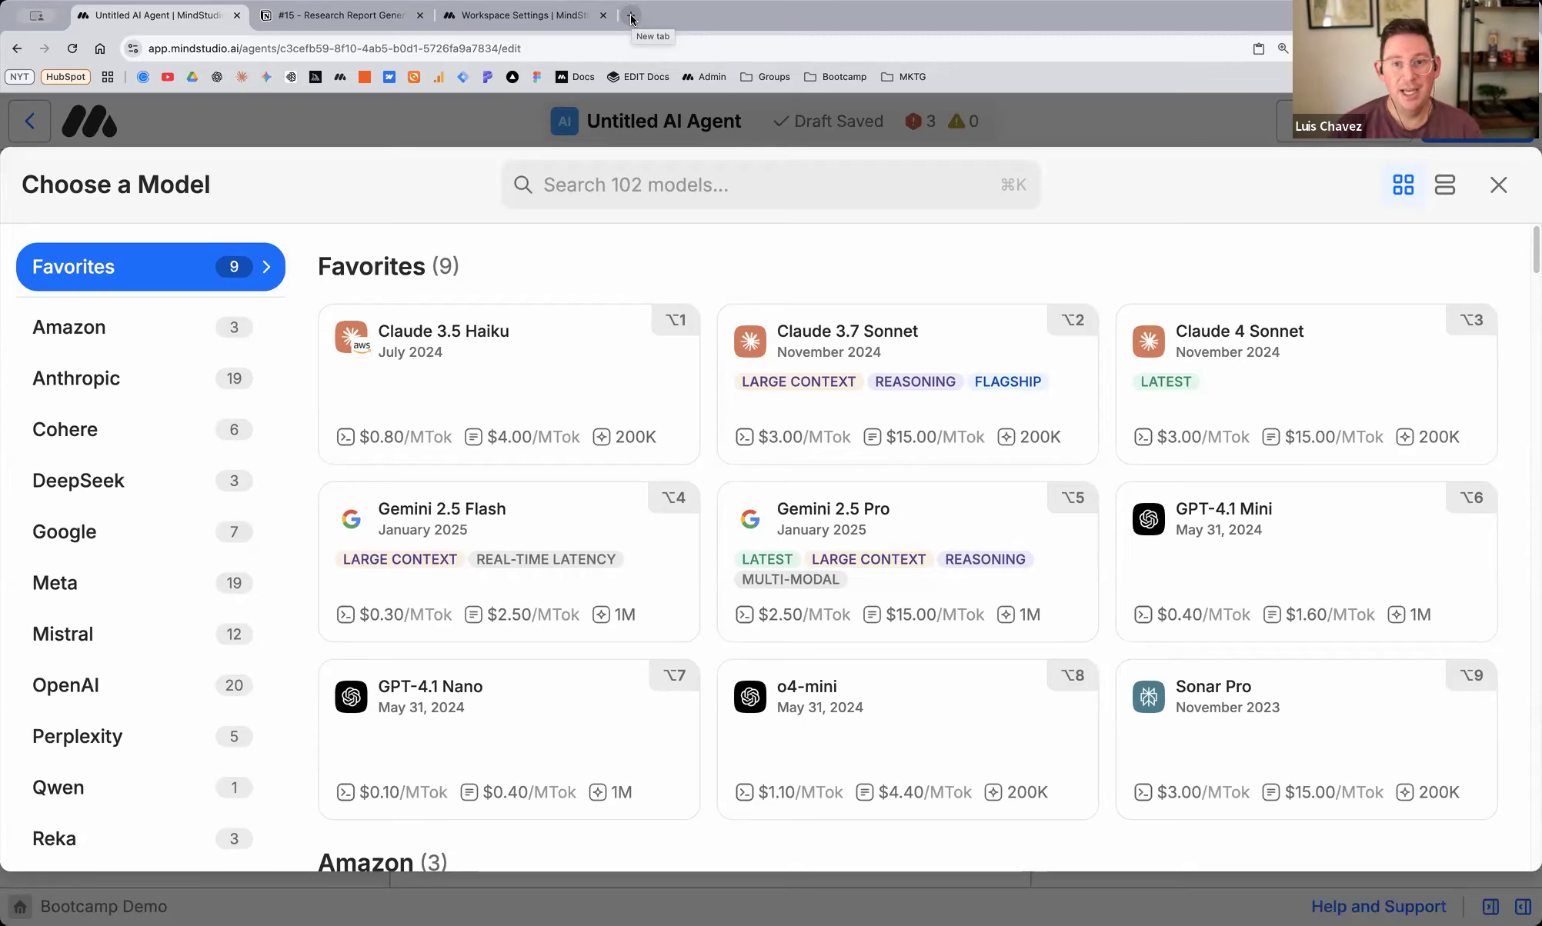
# Check the api.anthropic.com uptime history on the Anthropic Status page in a new browser tab, and return to the agent's prompt without changing the model
pyautogui.click(631, 16)
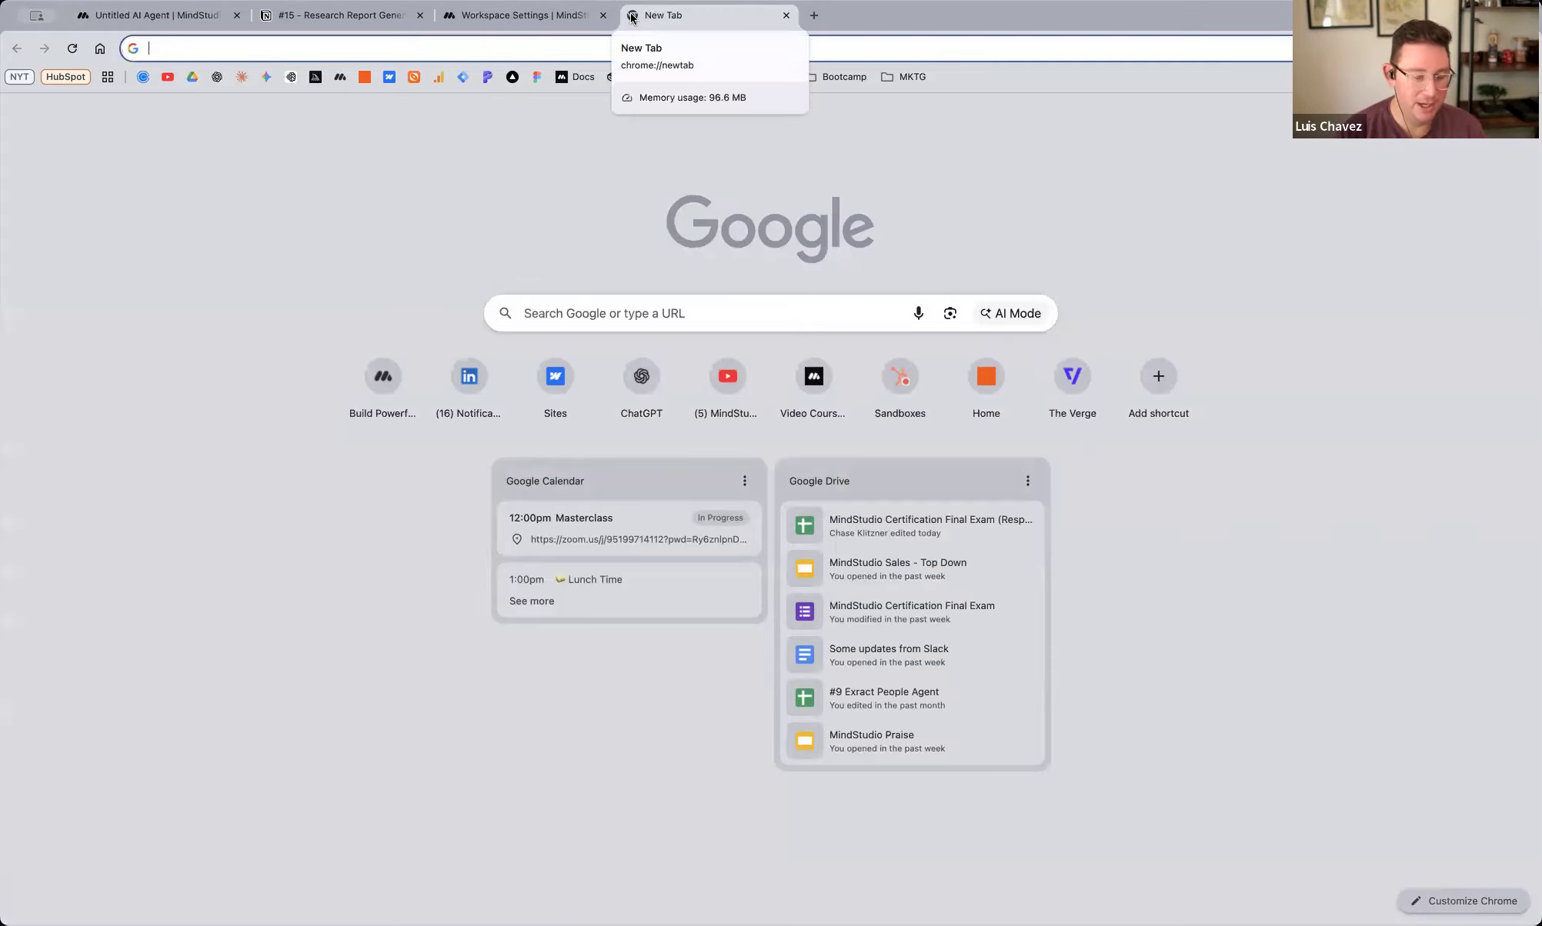
pyautogui.write('antro')
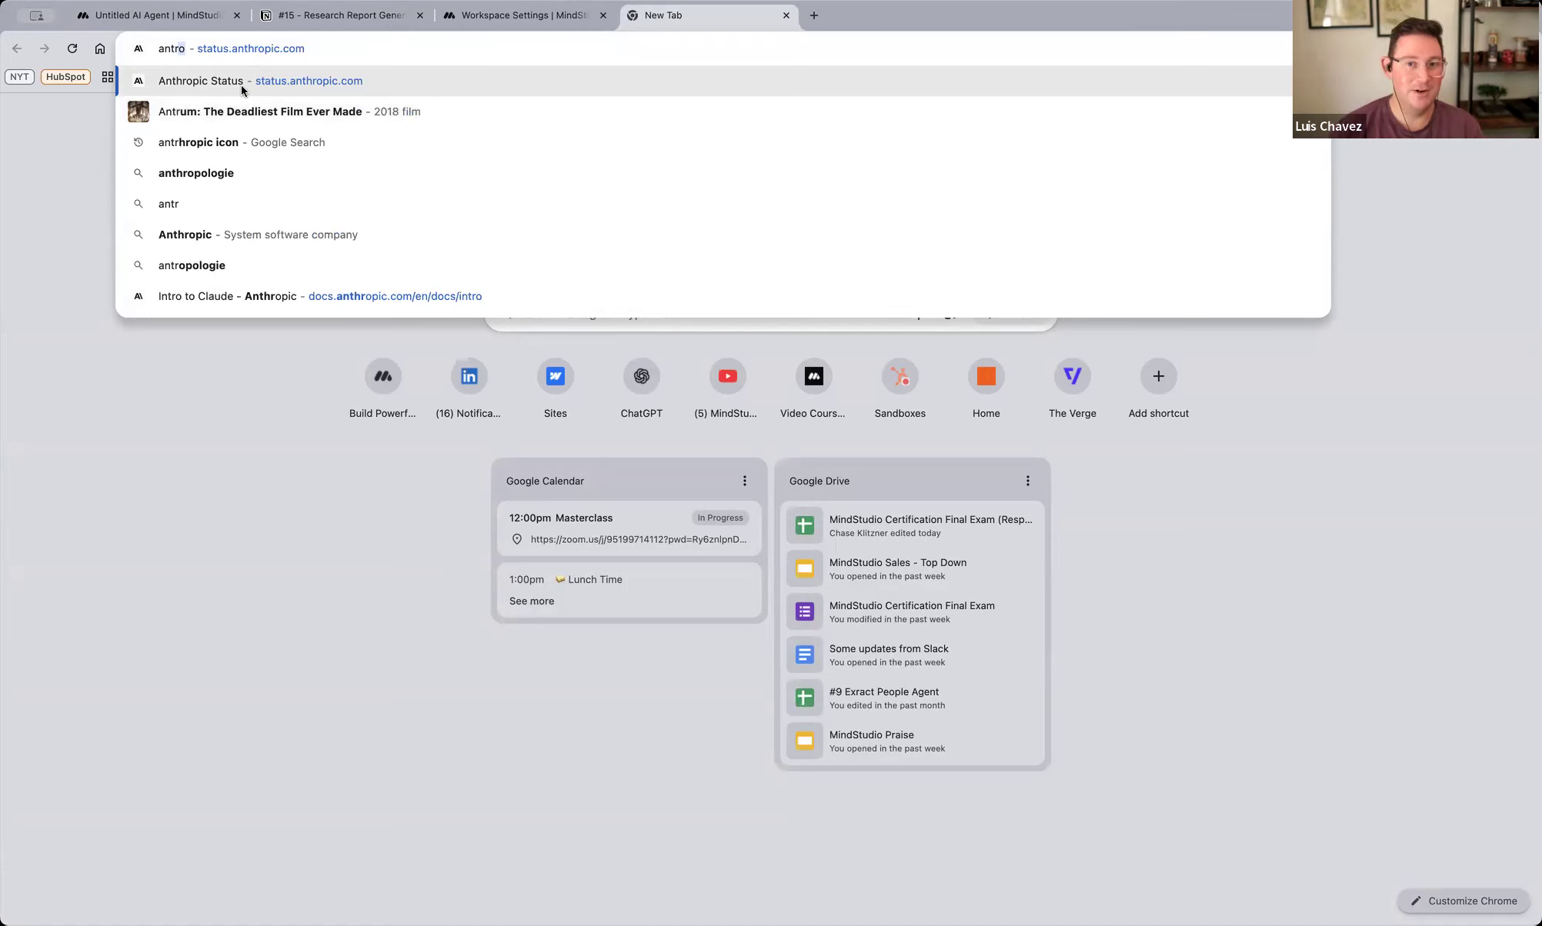
pyautogui.click(309, 83)
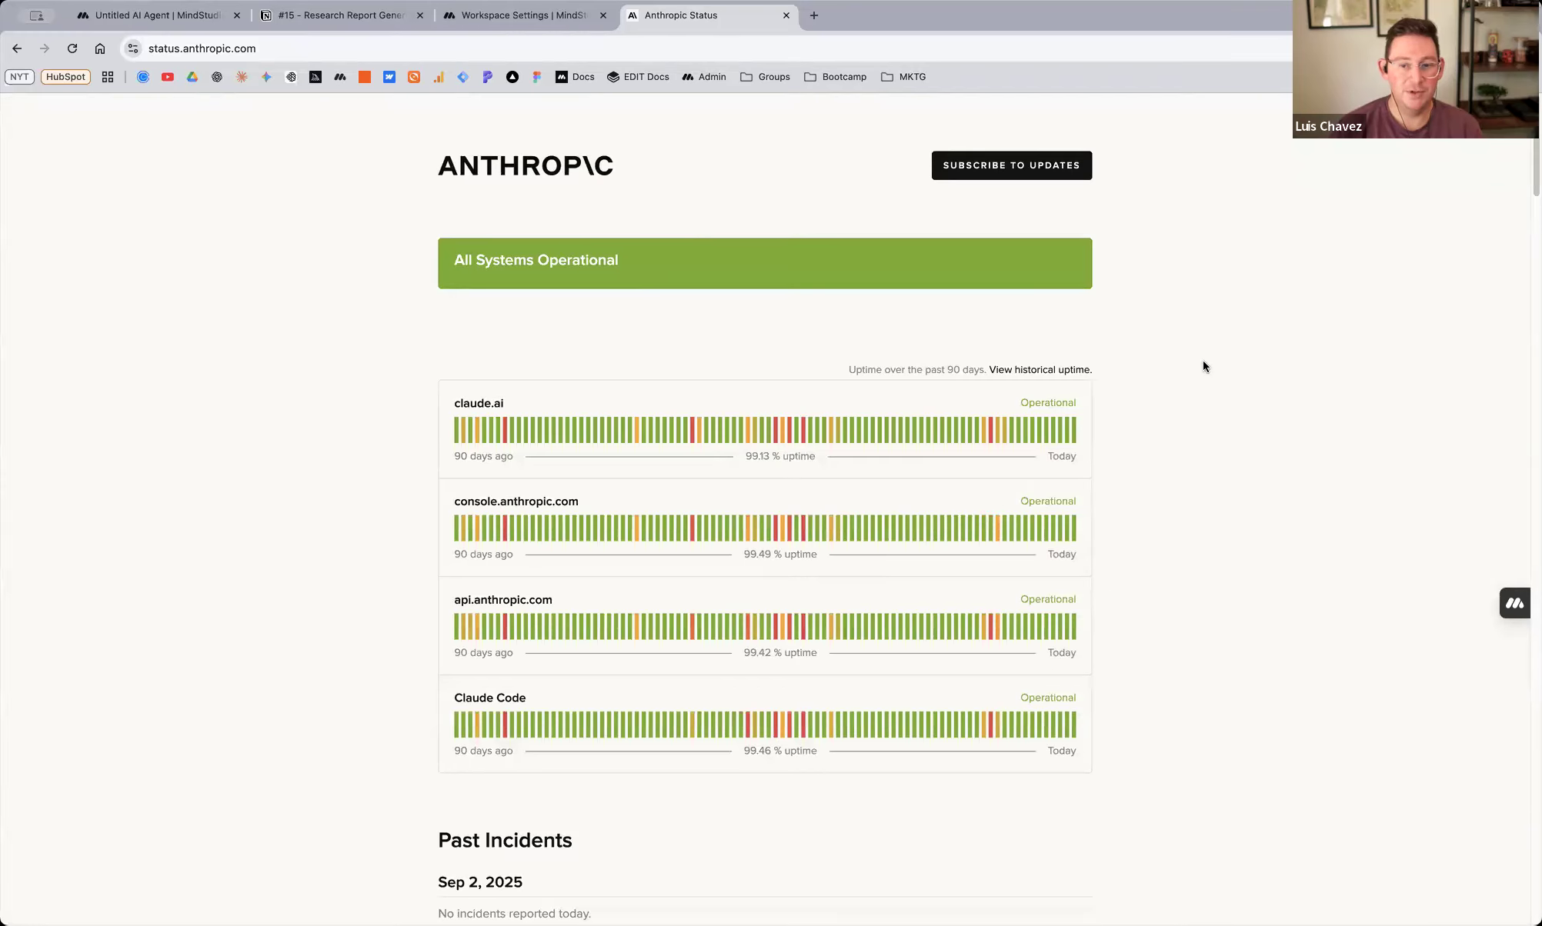
pyautogui.scroll(-3, 1202, 360)
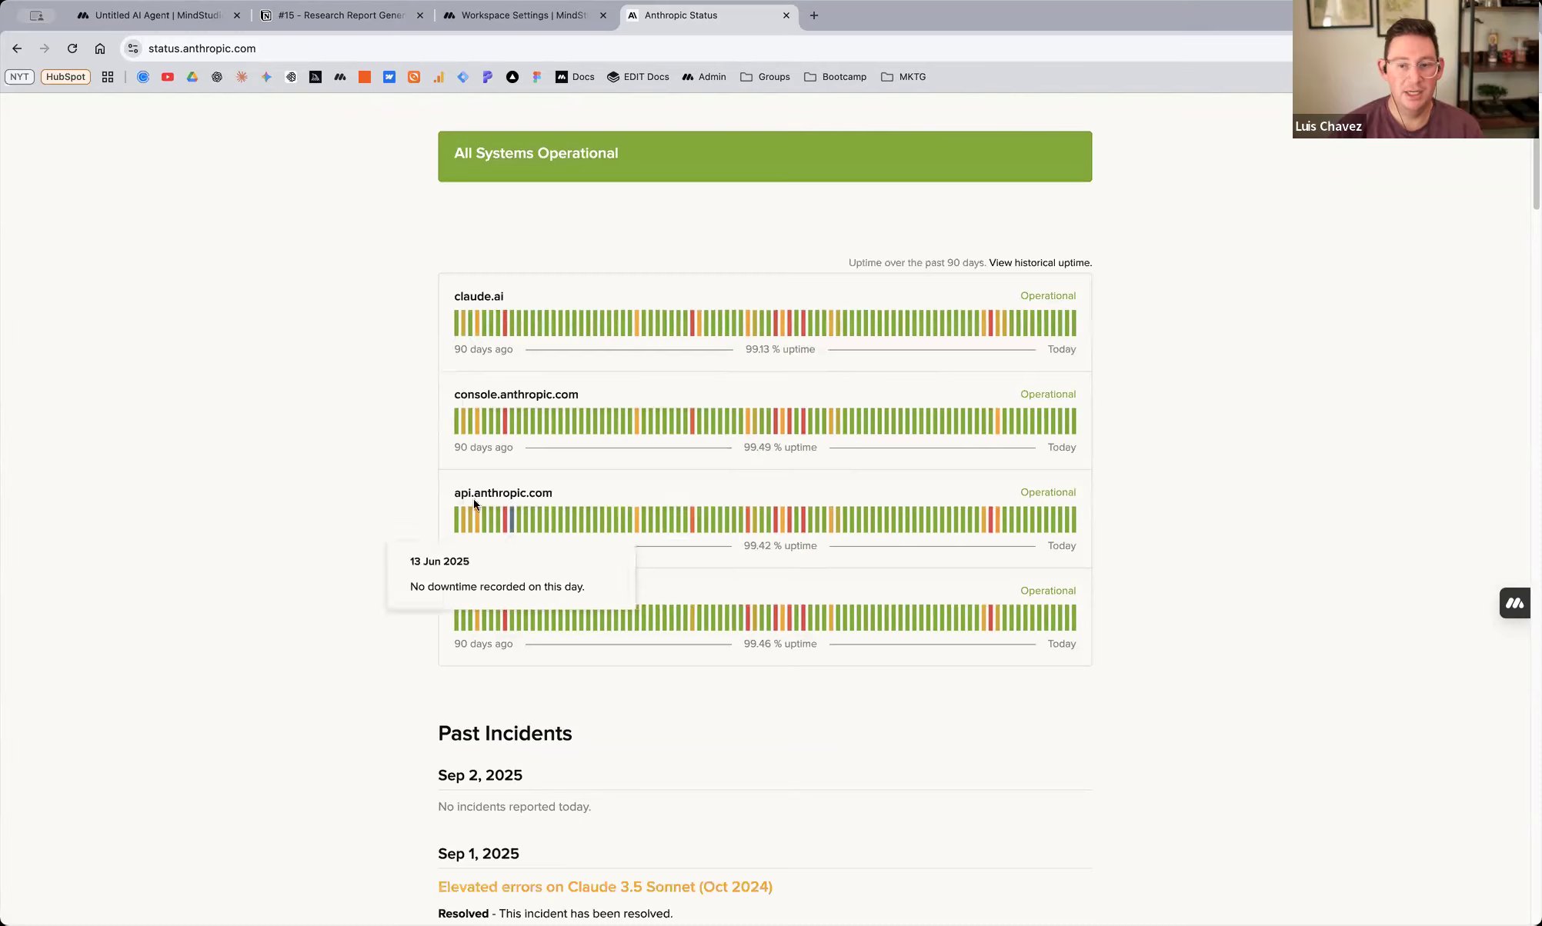
pyautogui.moveTo(461, 492); pyautogui.dragTo(595, 495)
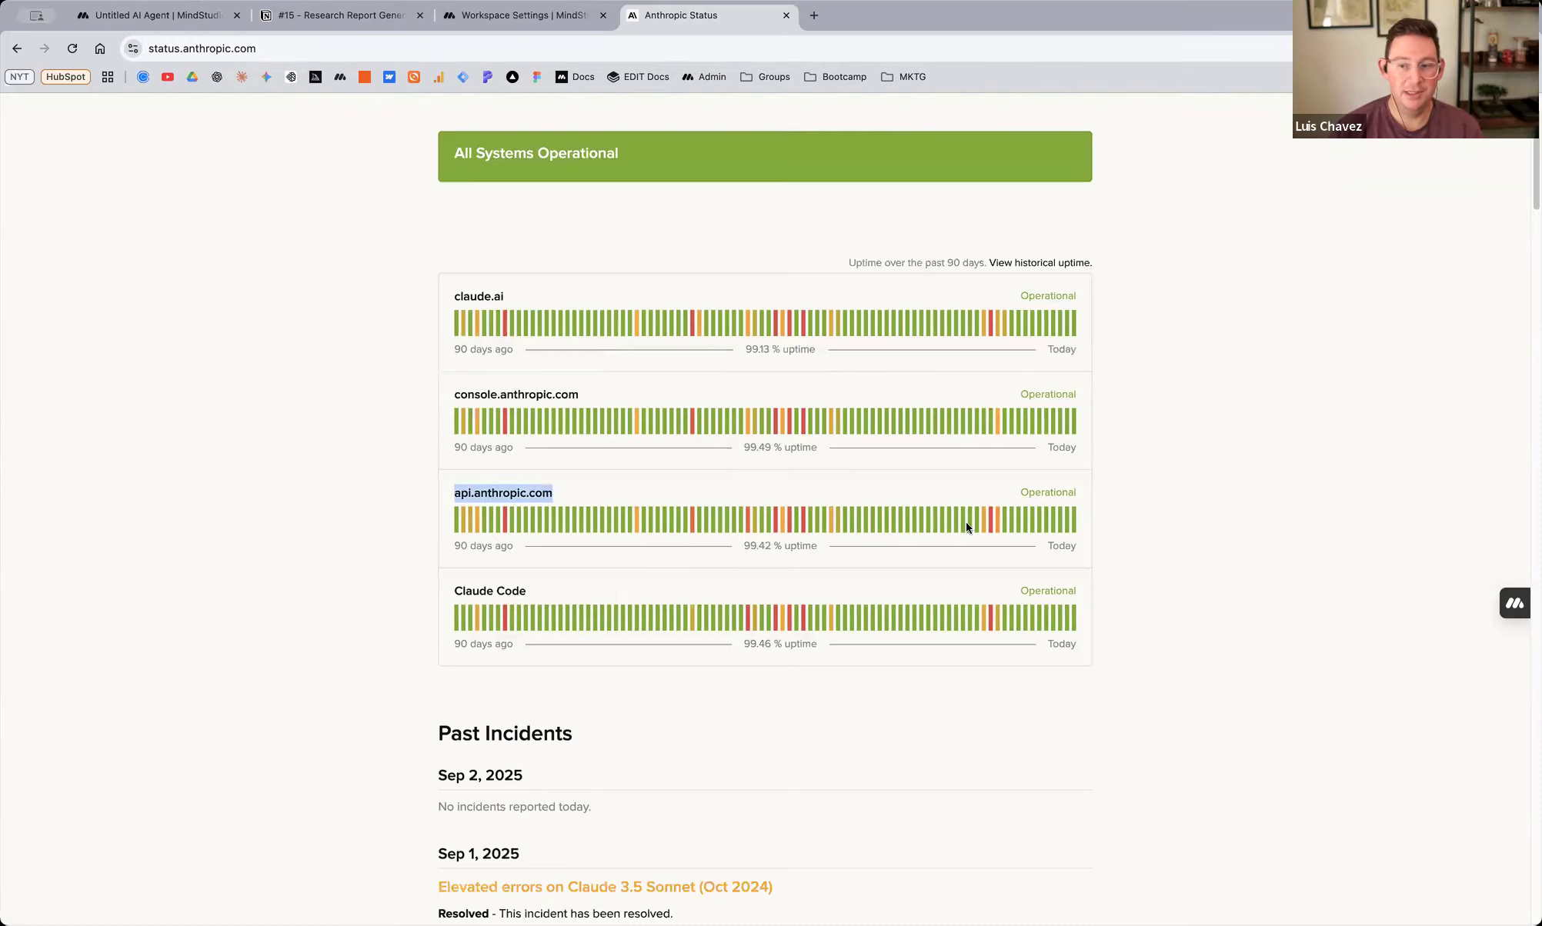
pyautogui.moveTo(1075, 525)
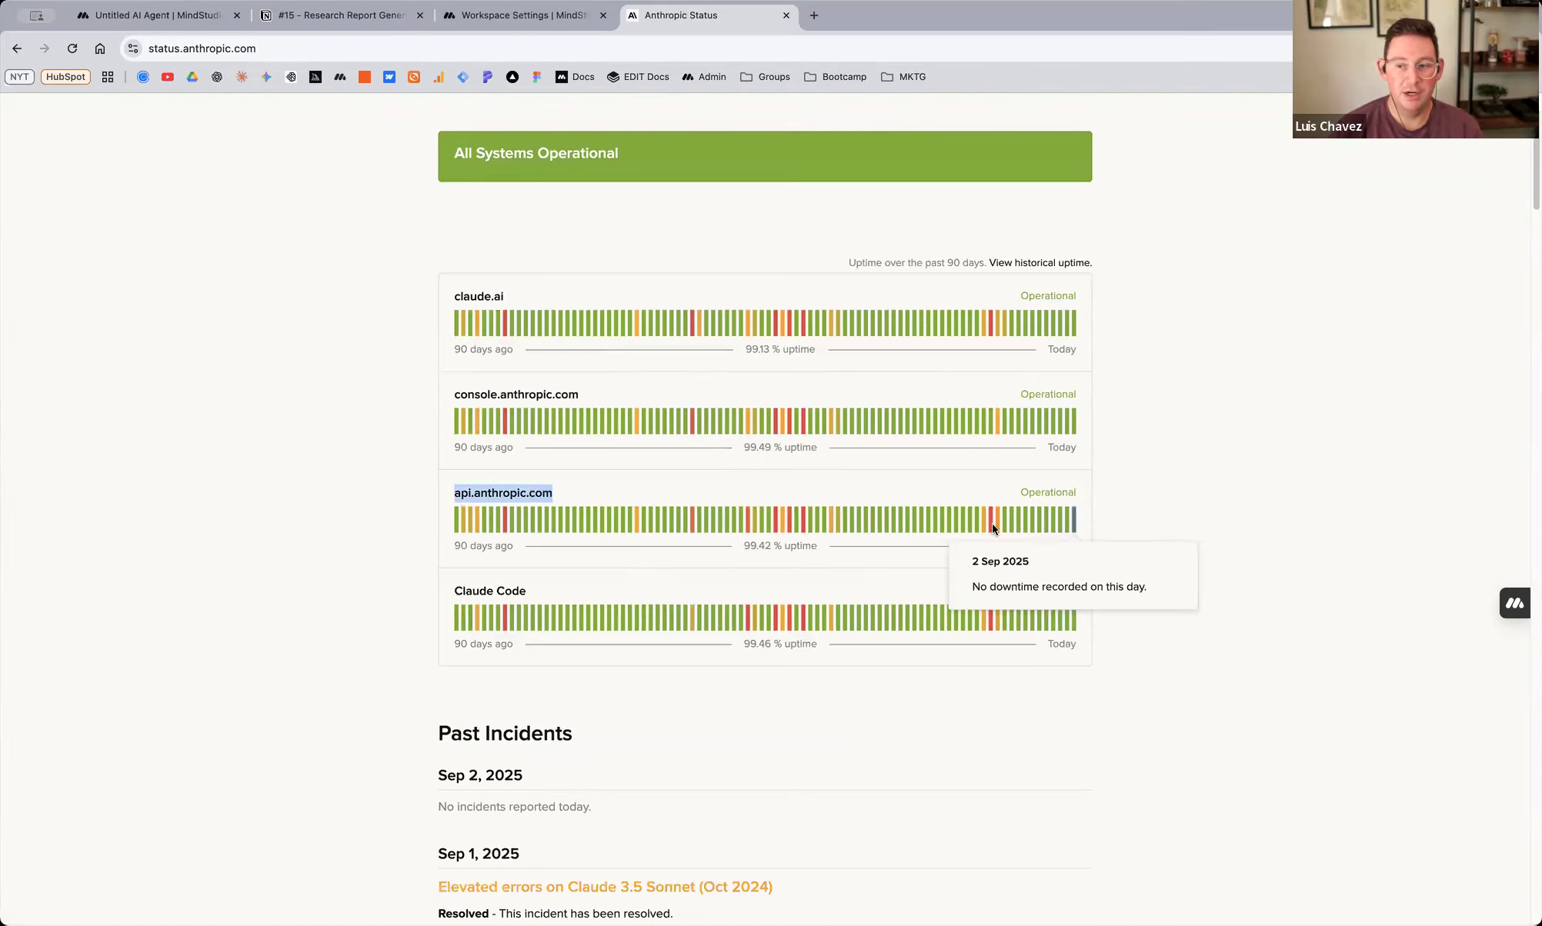
pyautogui.moveTo(993, 527)
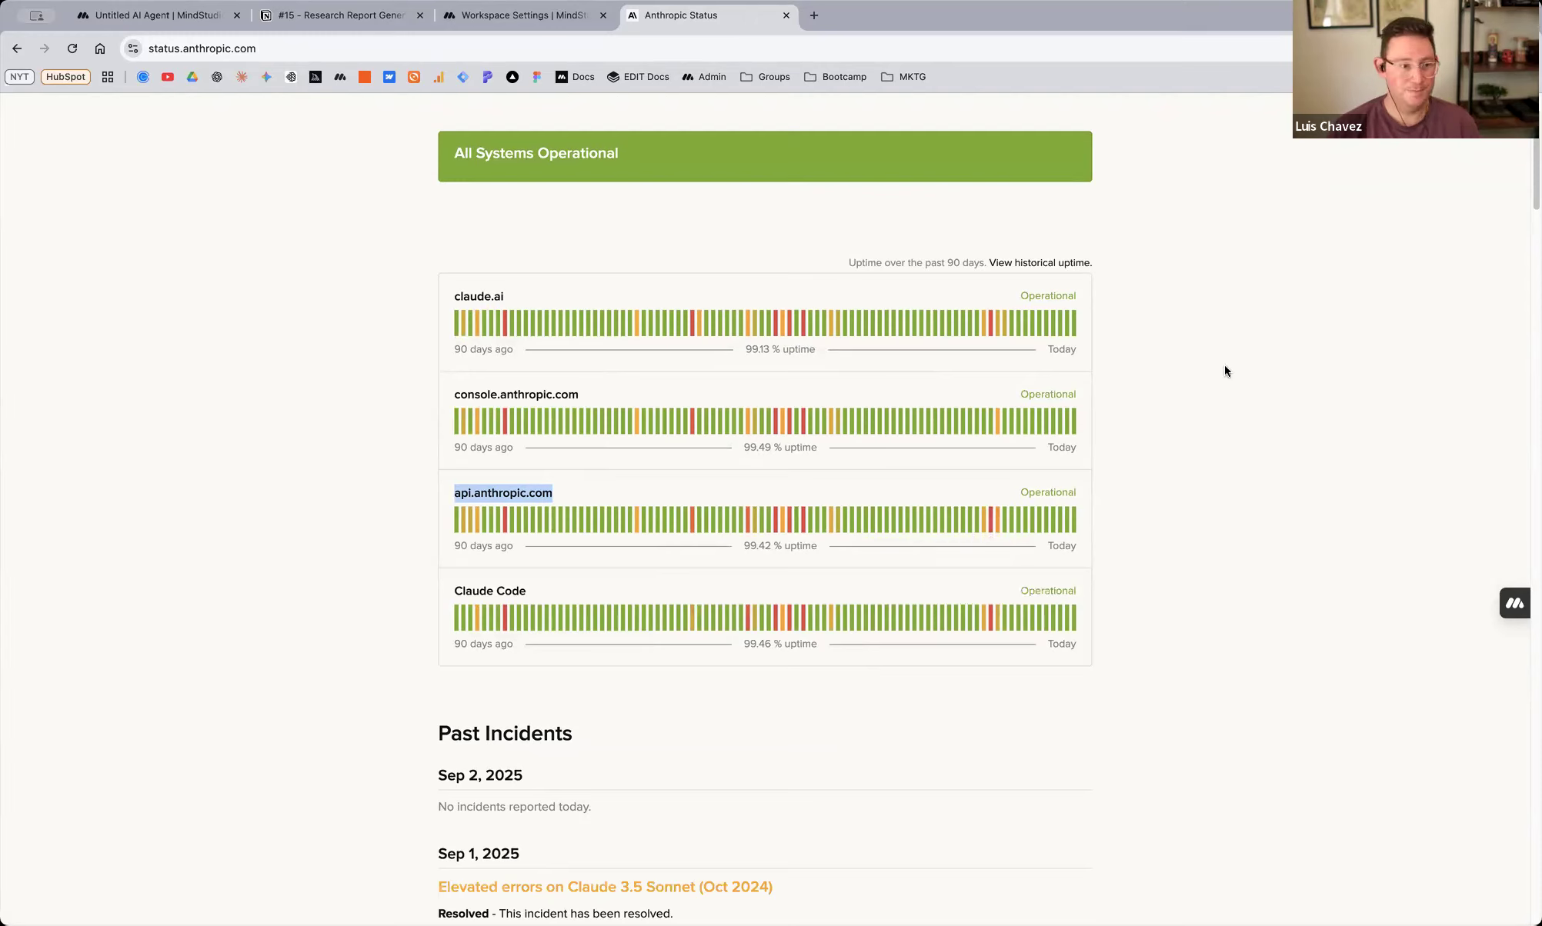
pyautogui.click(785, 16)
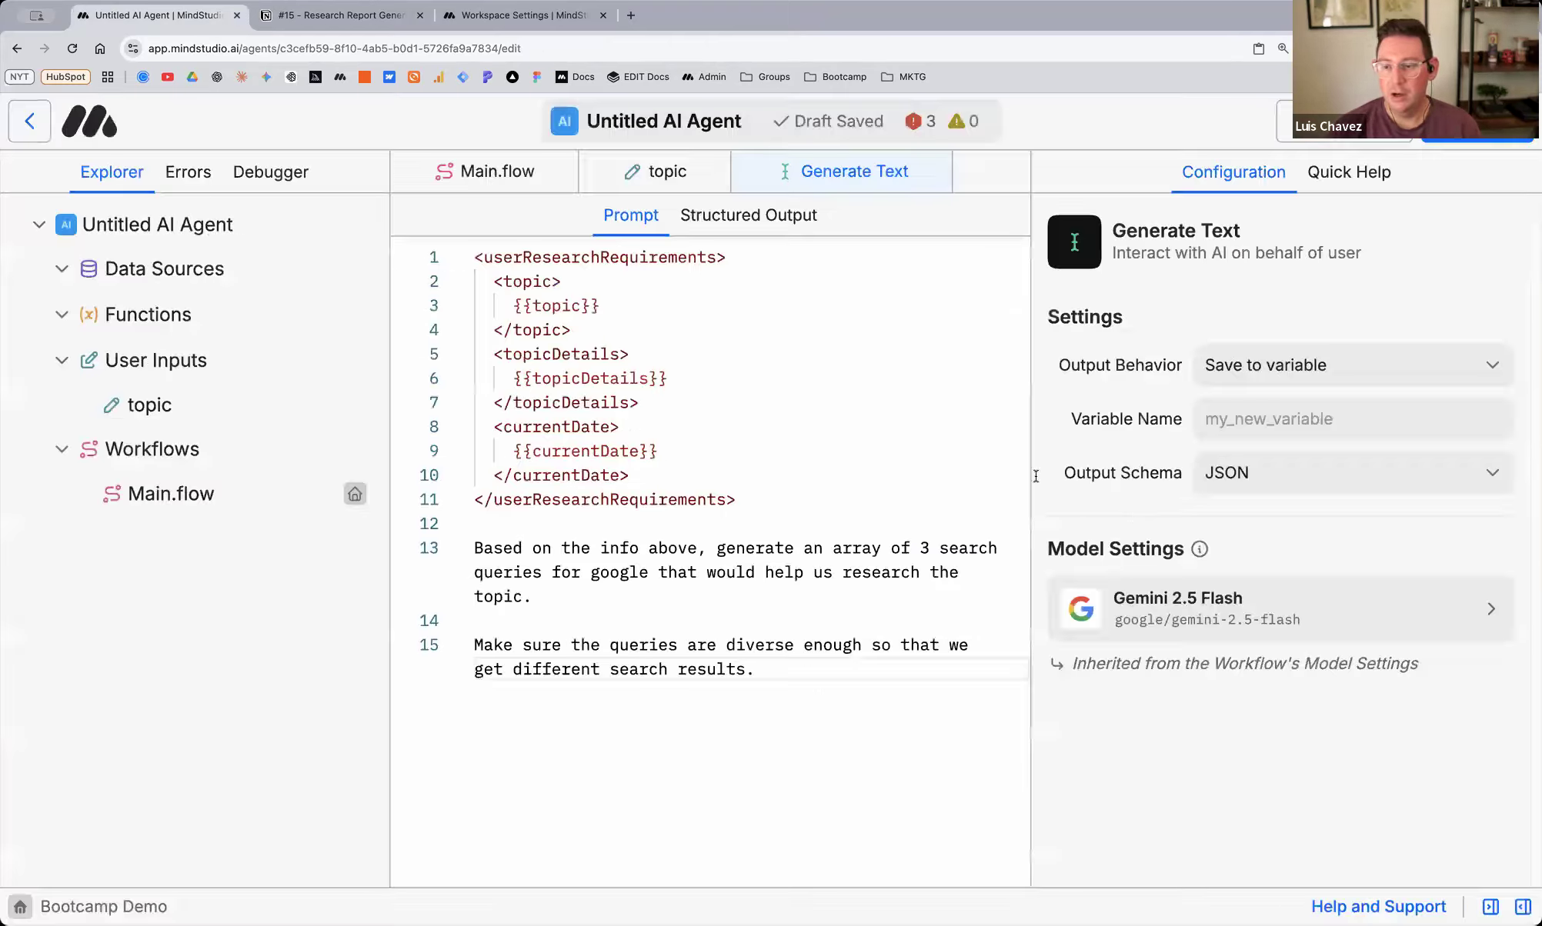
pyautogui.click(1500, 187)
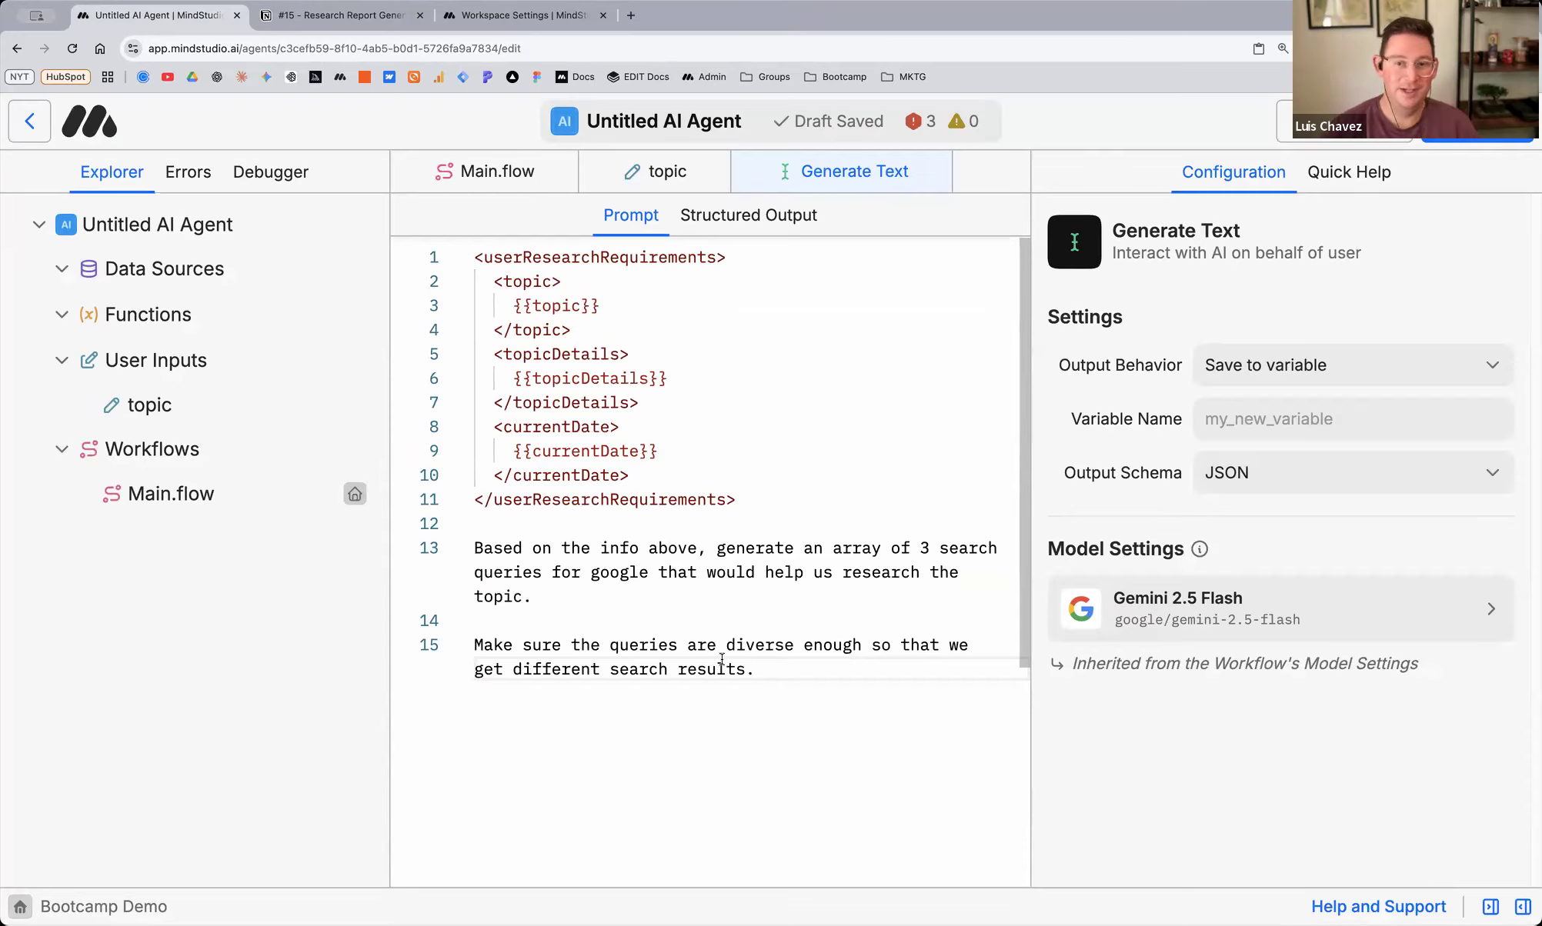
# Delete the unconnected Generate Text block above the workflow chain on the Main.flow canvas
pyautogui.click(484, 180)
pyautogui.scroll(-3, 777, 605)
pyautogui.scroll(3, 723, 396)
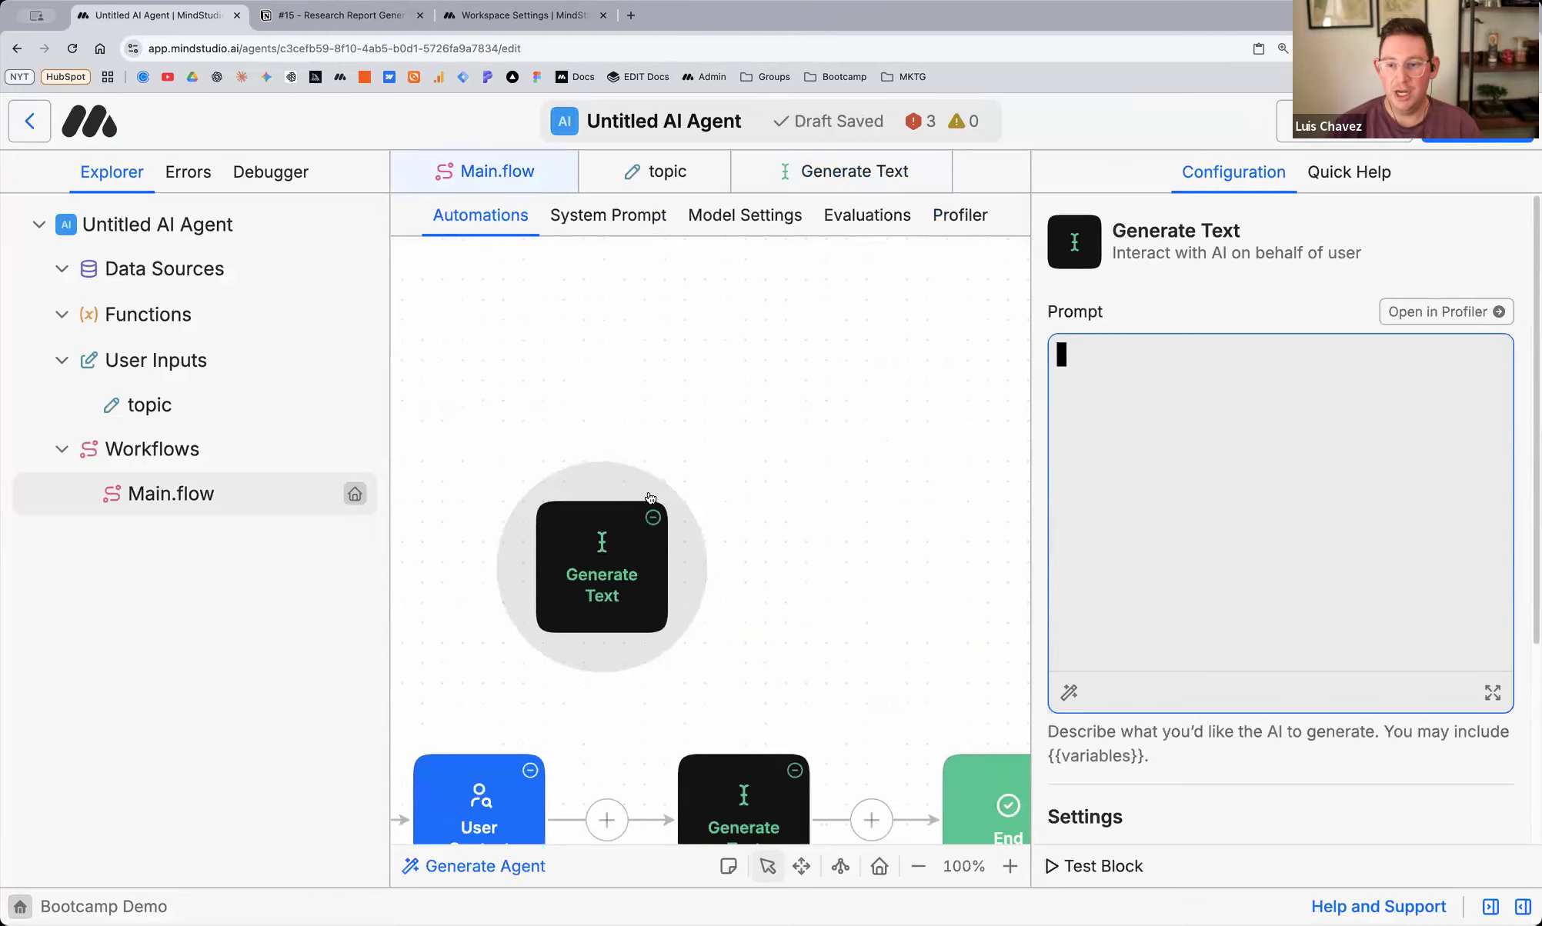
pyautogui.click(653, 517)
pyautogui.click(993, 625)
# Rename the Generate Text block between User Context and End as Generate Queries
pyautogui.scroll(-5, 768, 601)
pyautogui.click(747, 441)
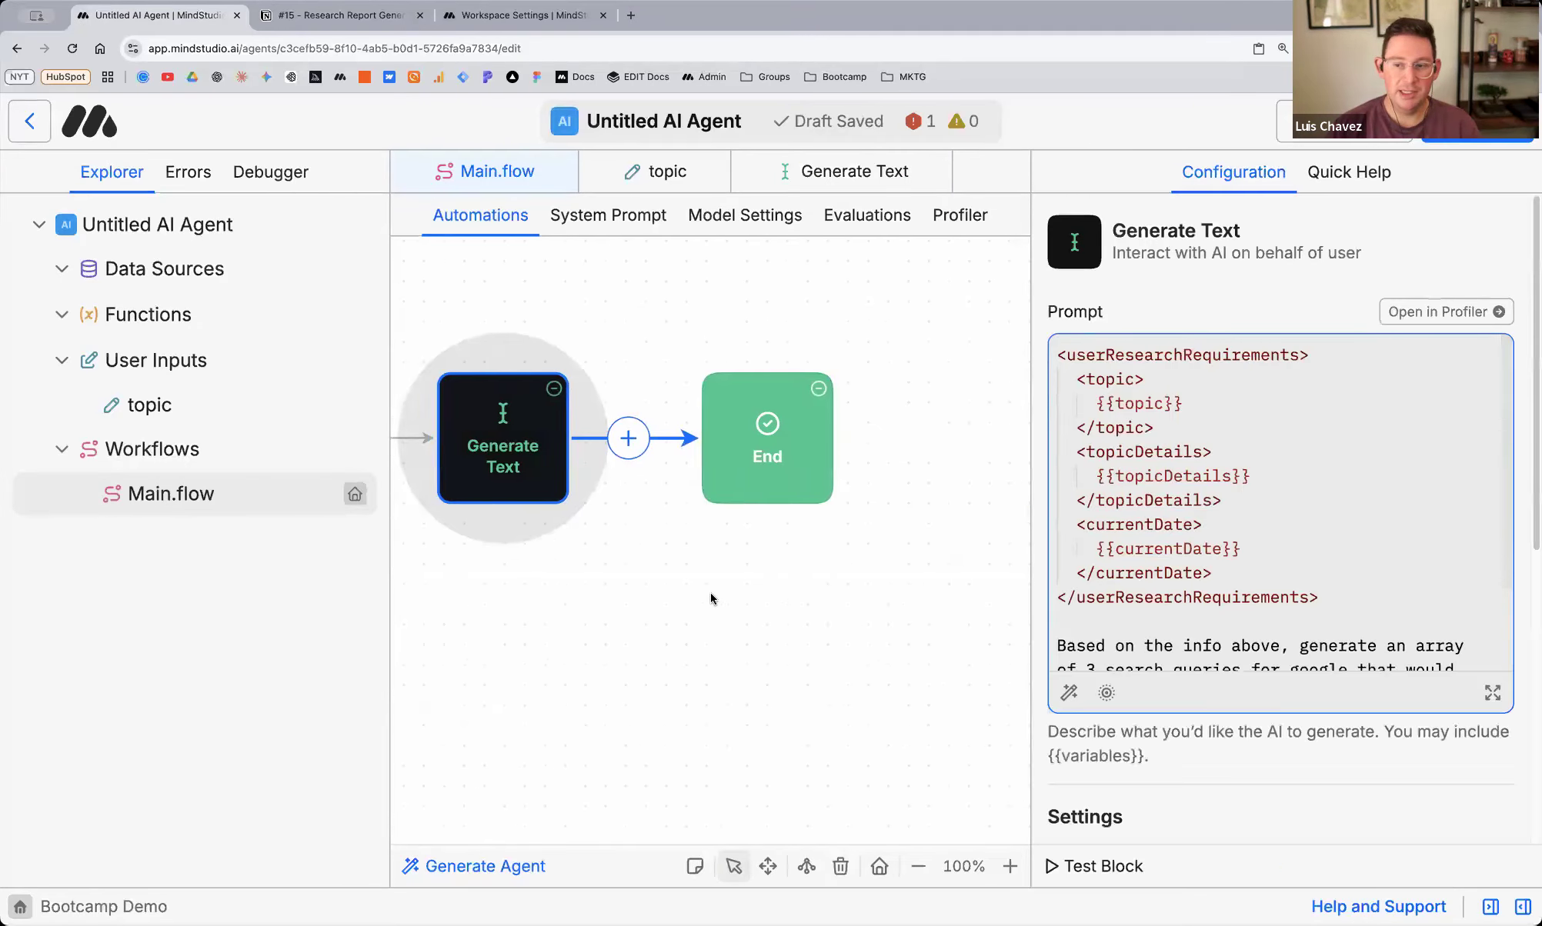
pyautogui.hscroll(-2, 710, 600)
pyautogui.scroll(-4, 663, 556)
pyautogui.scroll(1, 663, 556)
pyautogui.scroll(3, 663, 550)
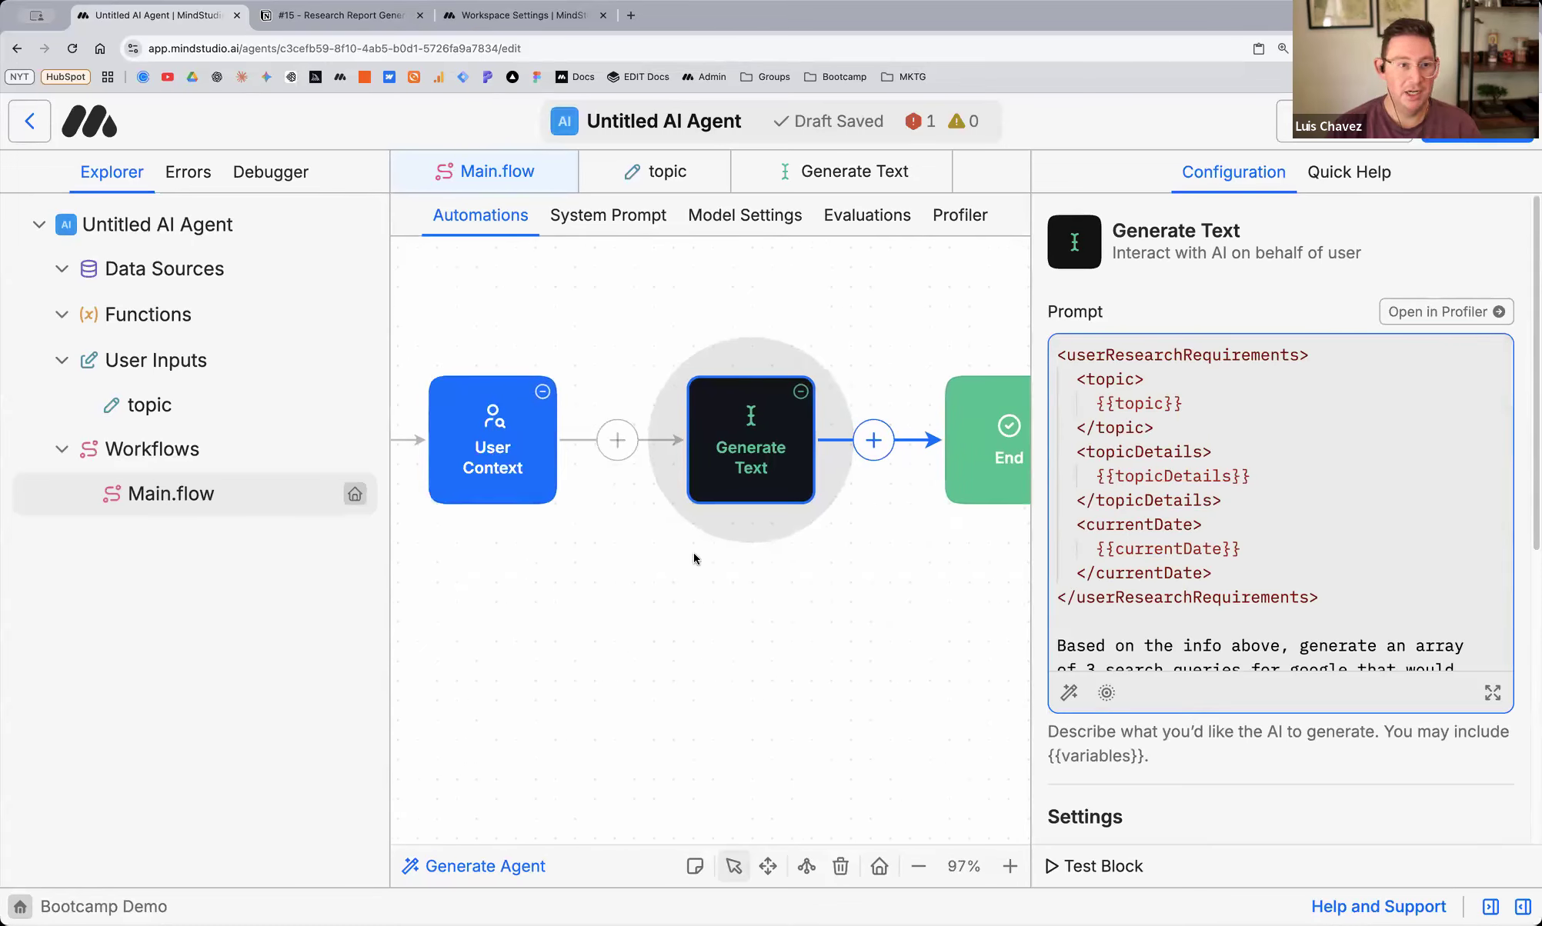
pyautogui.rightClick(737, 465)
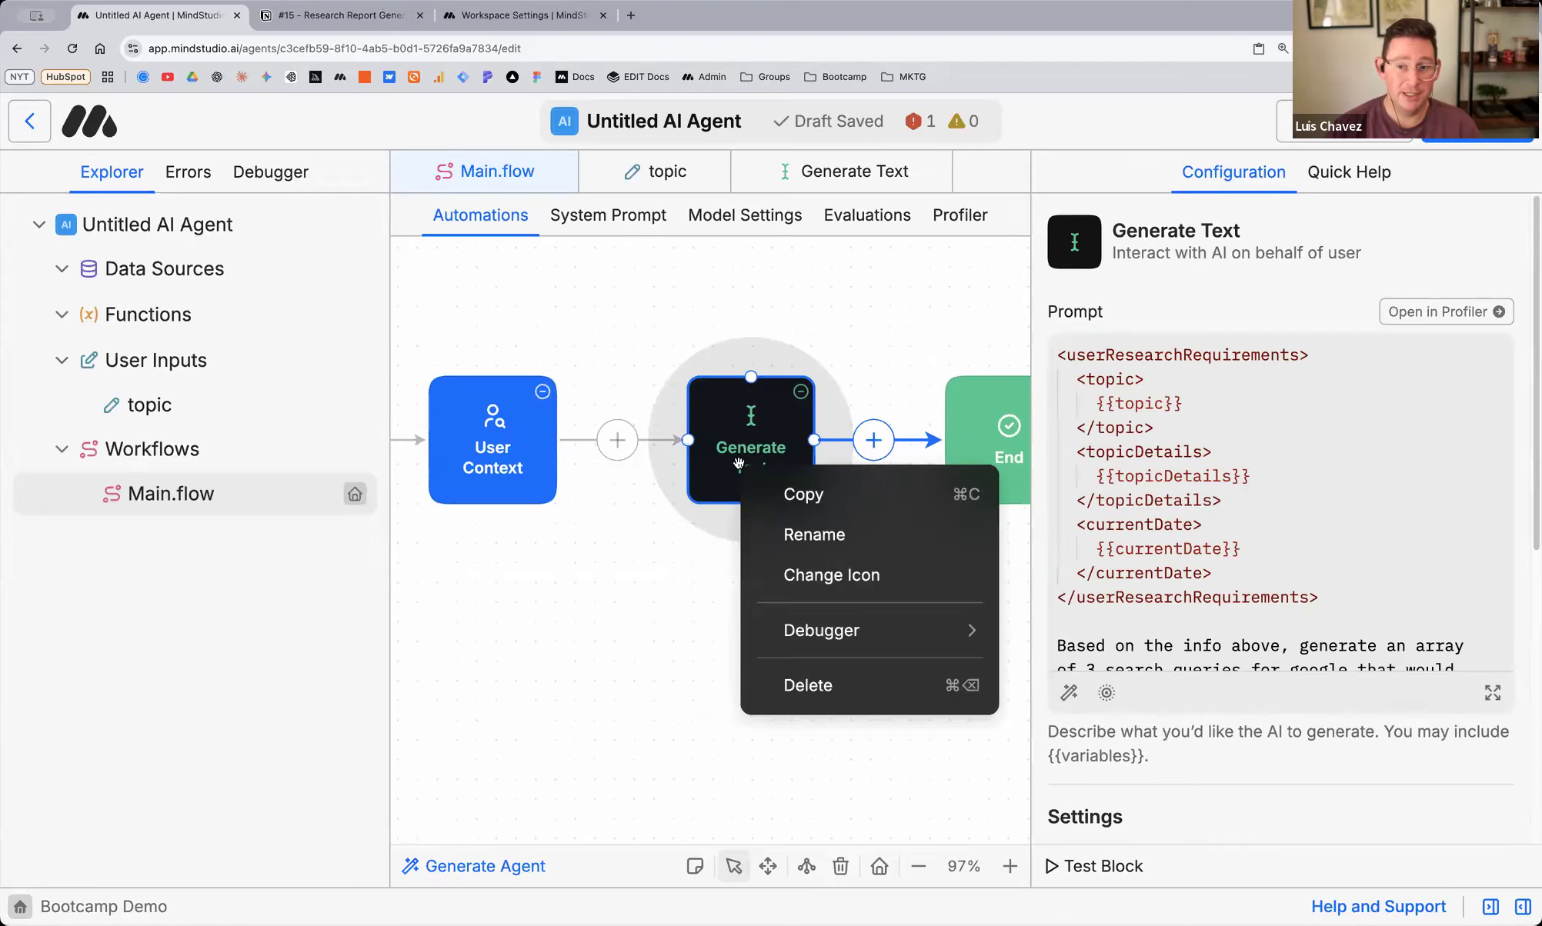
pyautogui.click(851, 536)
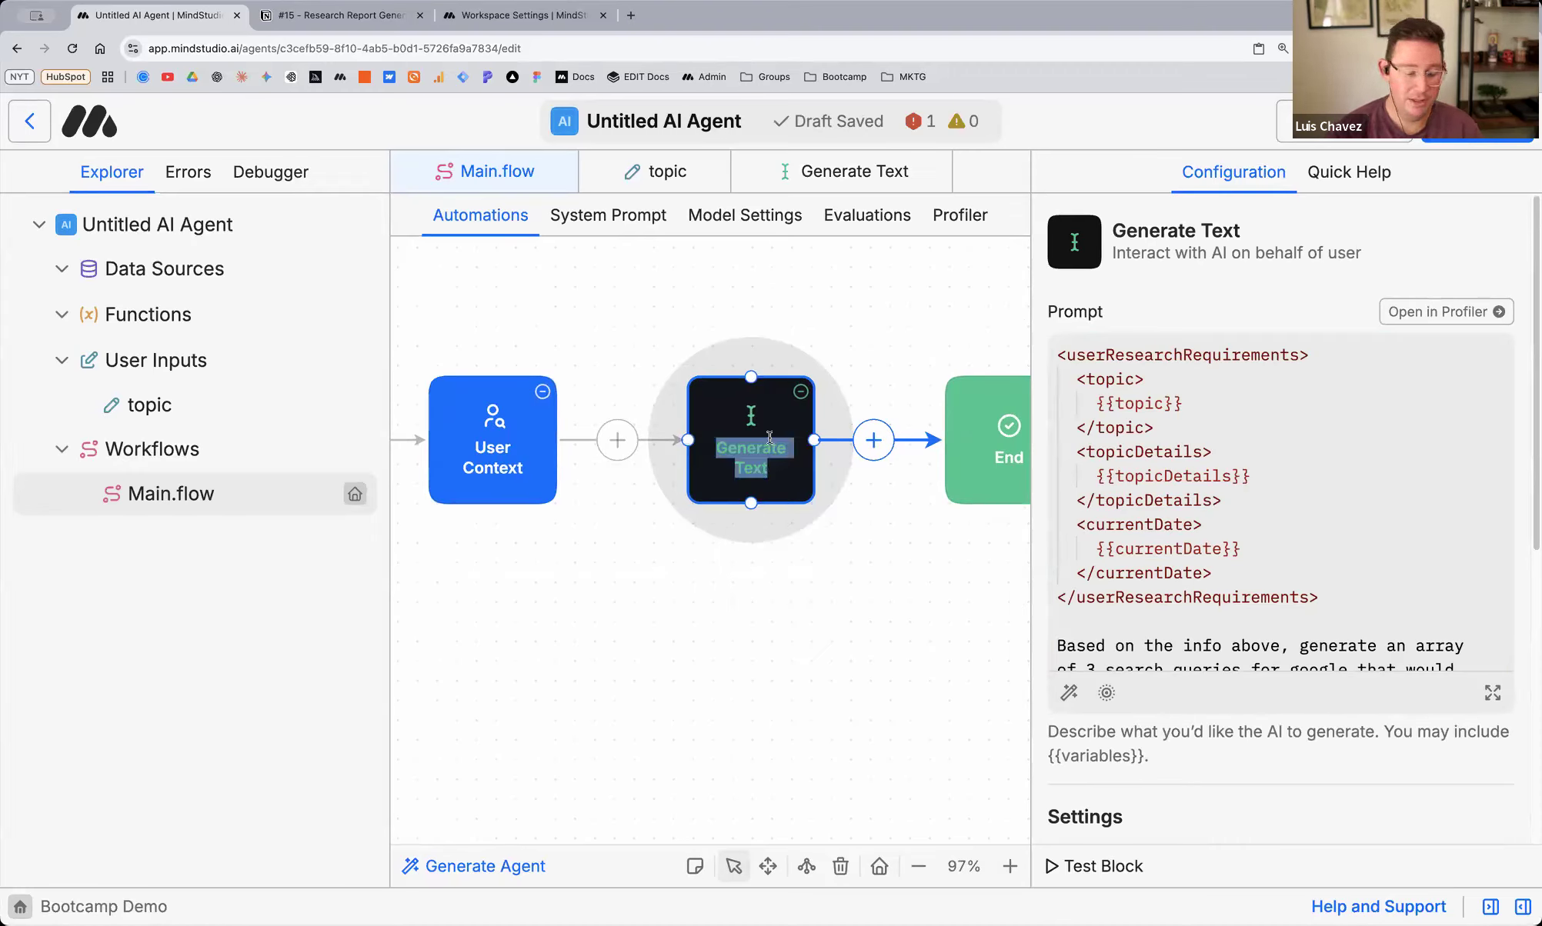
pyautogui.write('Gen')
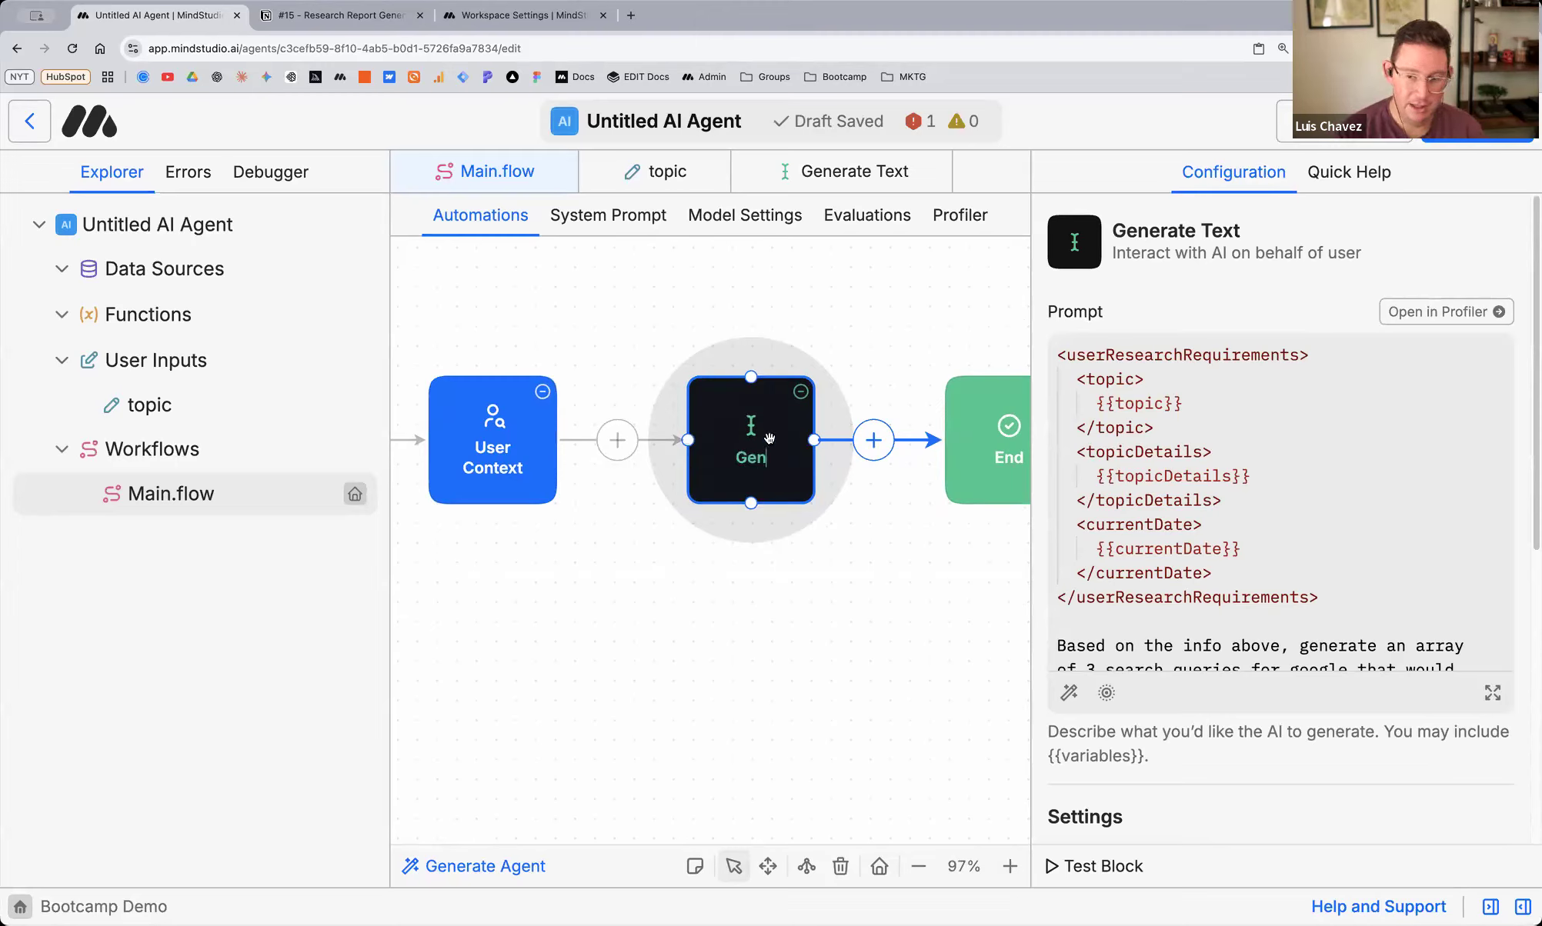
pyautogui.write('erate ')
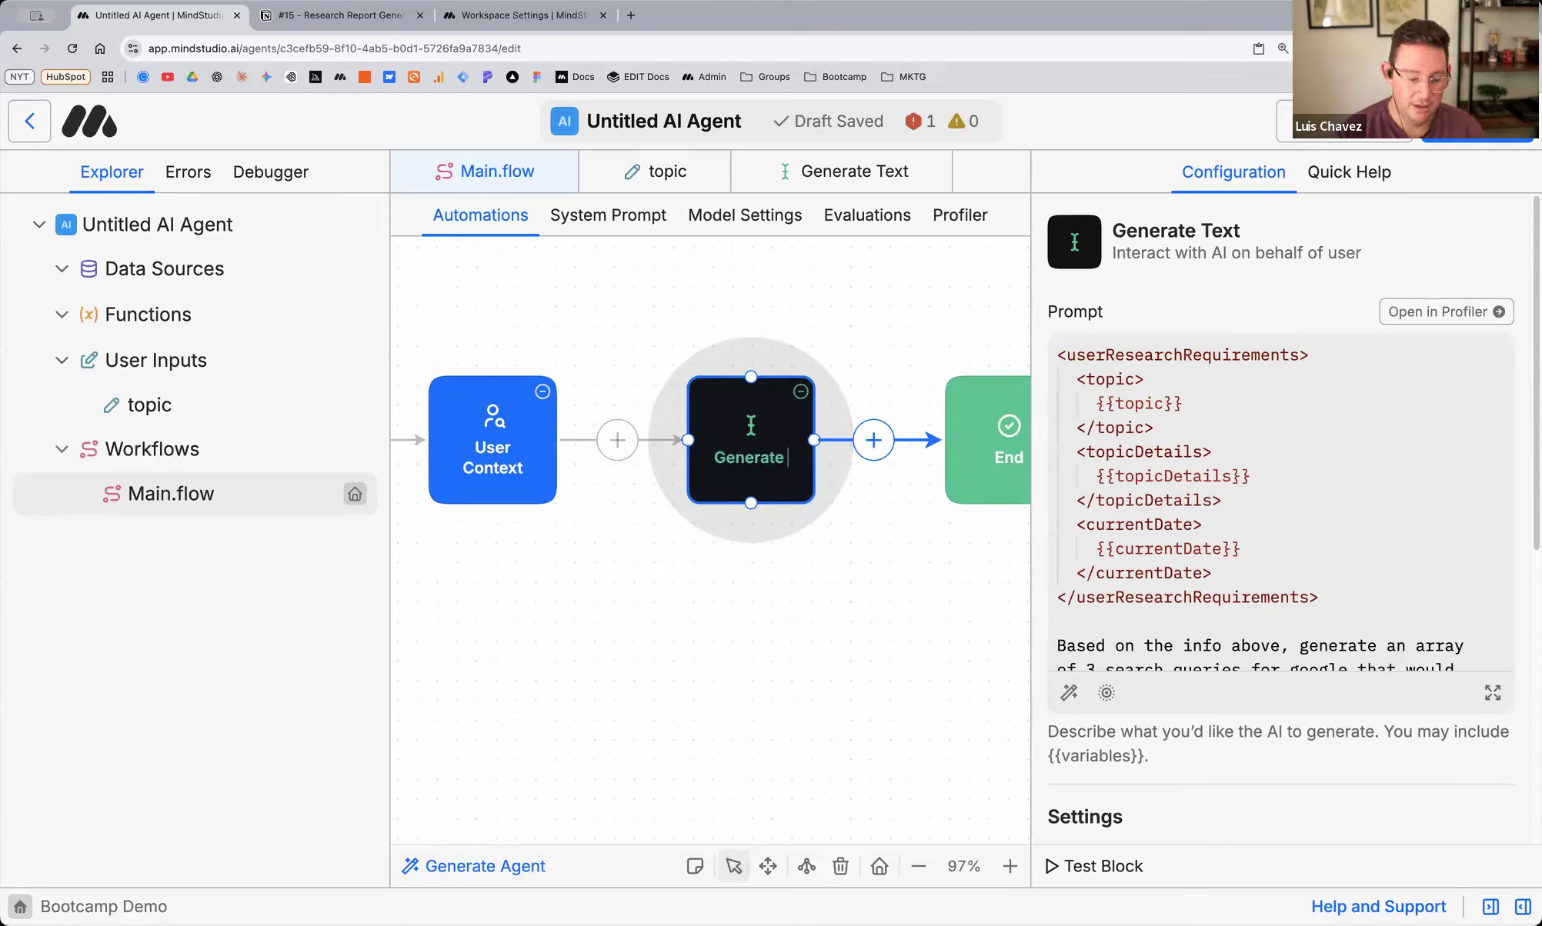
pyautogui.write('Queries')
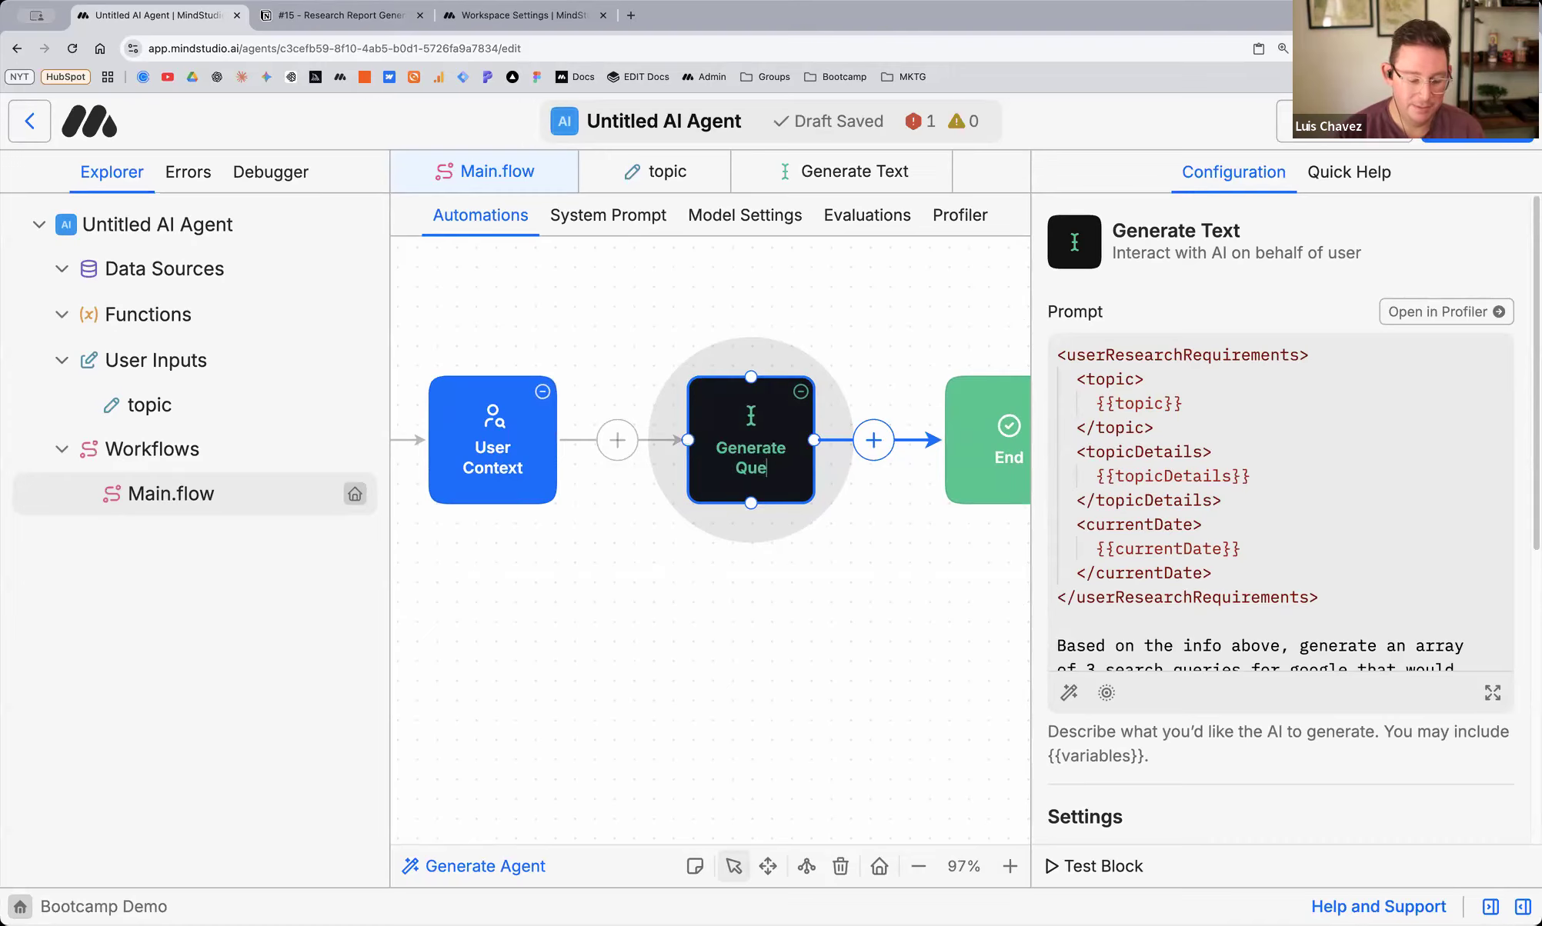
pyautogui.press('Return')
pyautogui.click(735, 585)
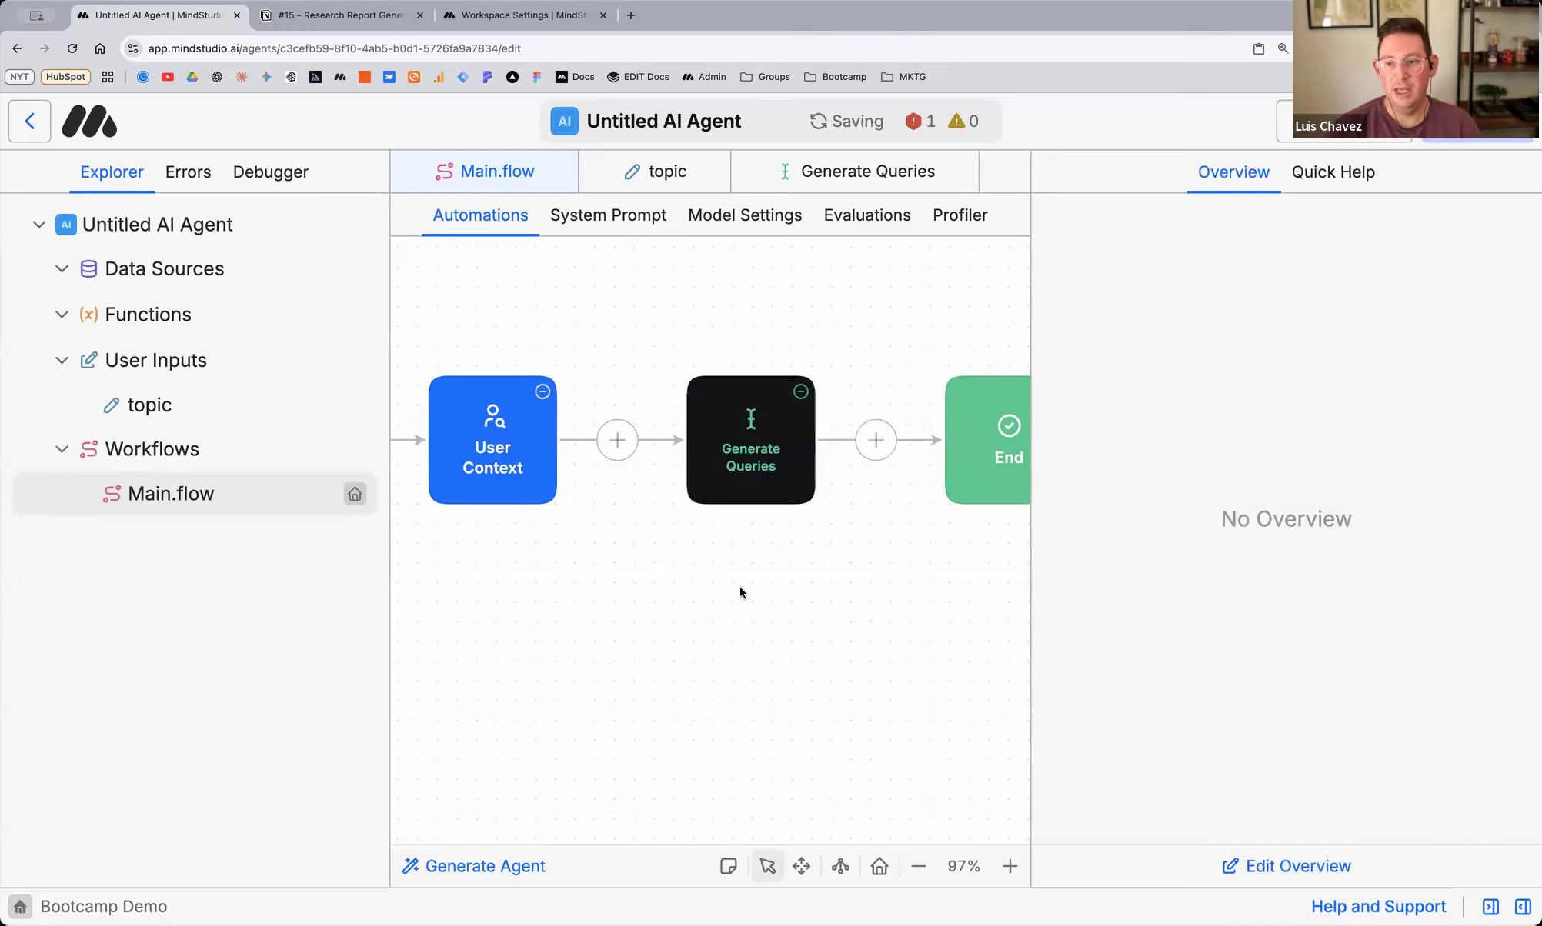
# Set the Generate Queries block's output variable name to queries
pyautogui.click(723, 462)
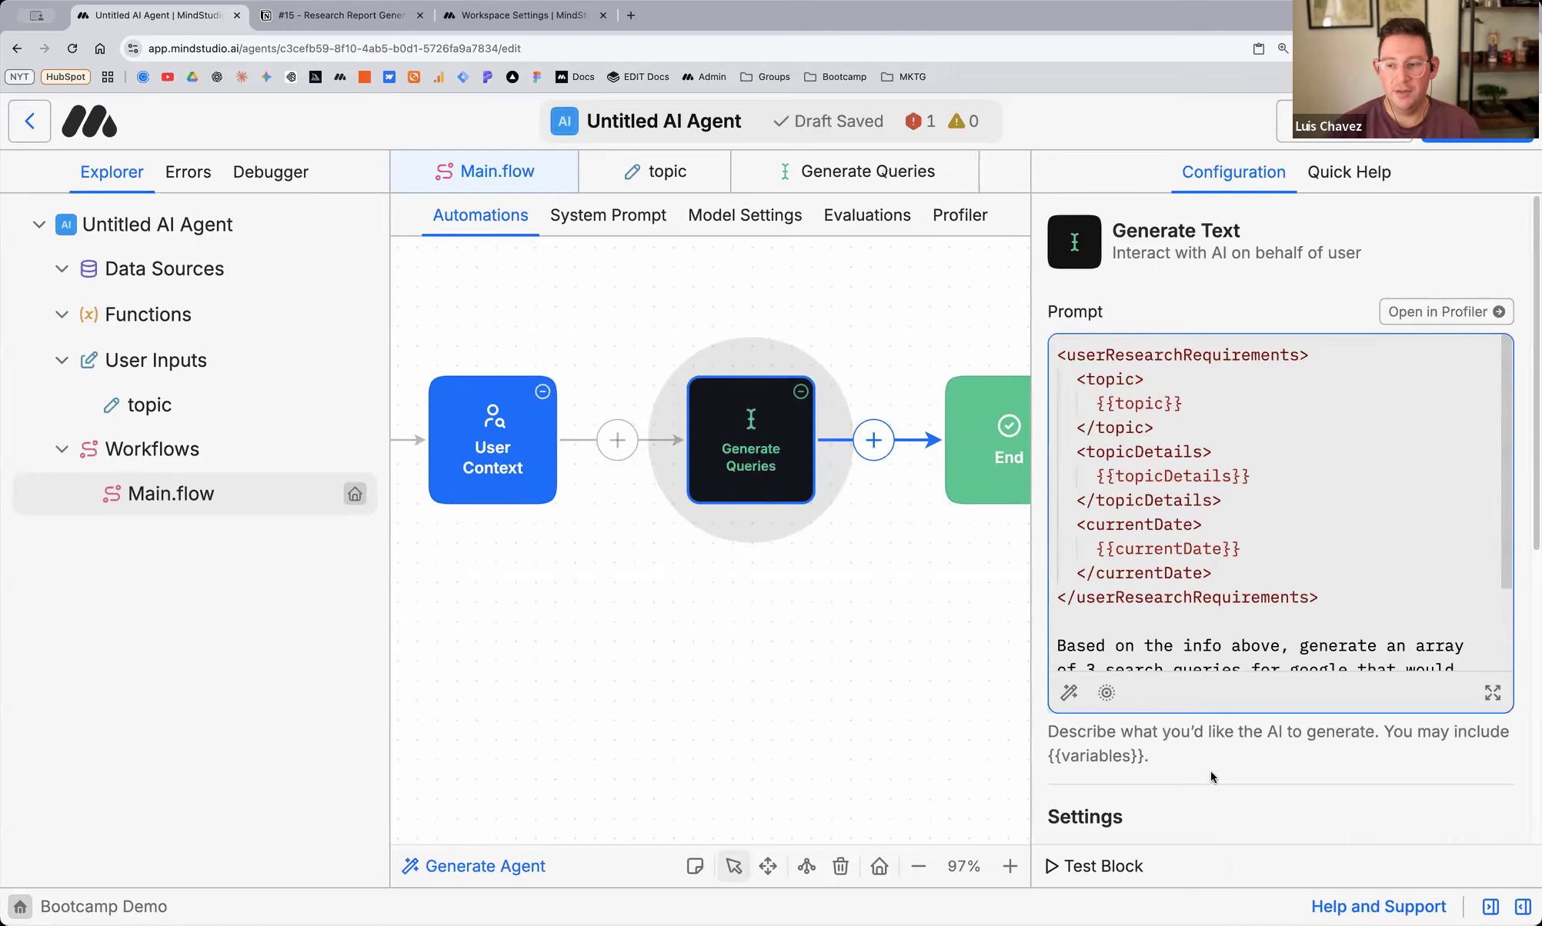
pyautogui.scroll(-6, 1210, 771)
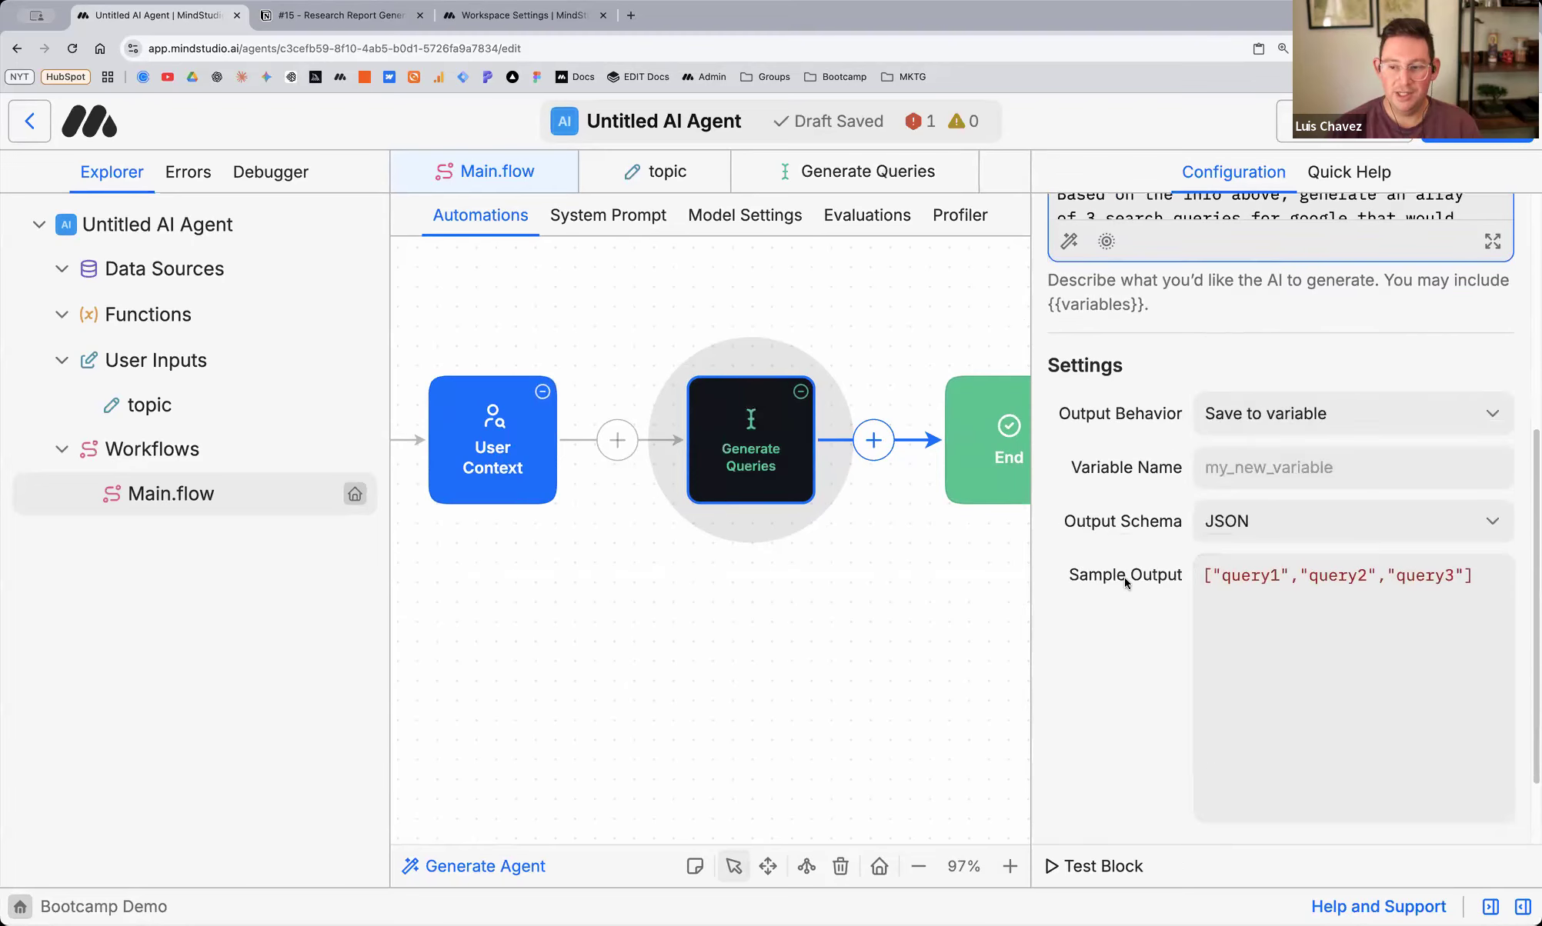
pyautogui.click(1245, 465)
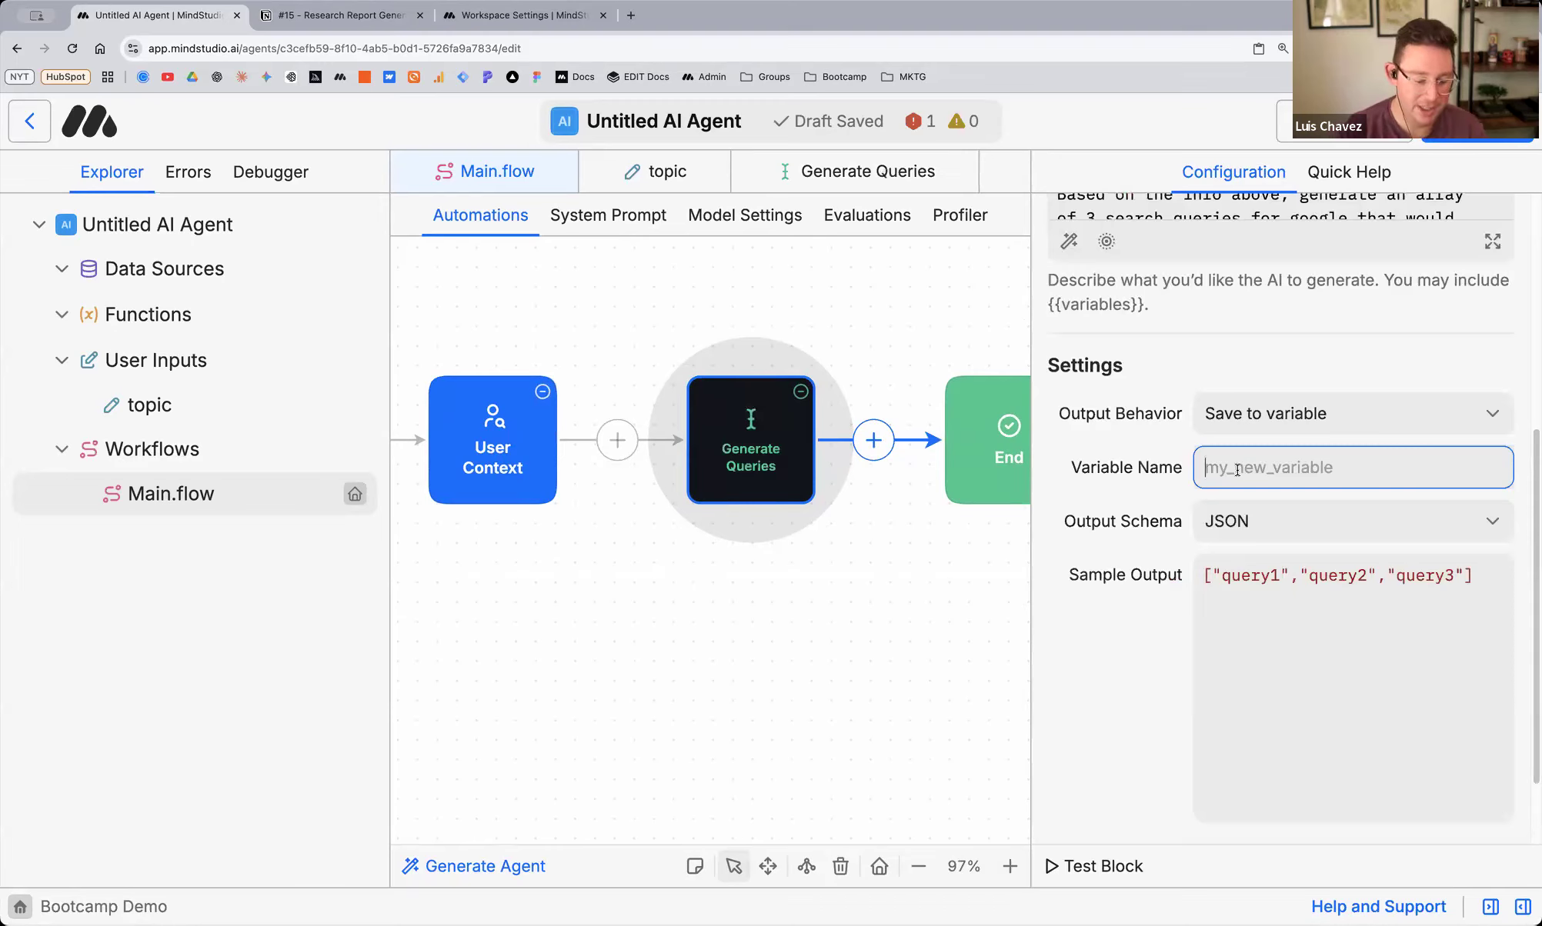
pyautogui.write('queries')
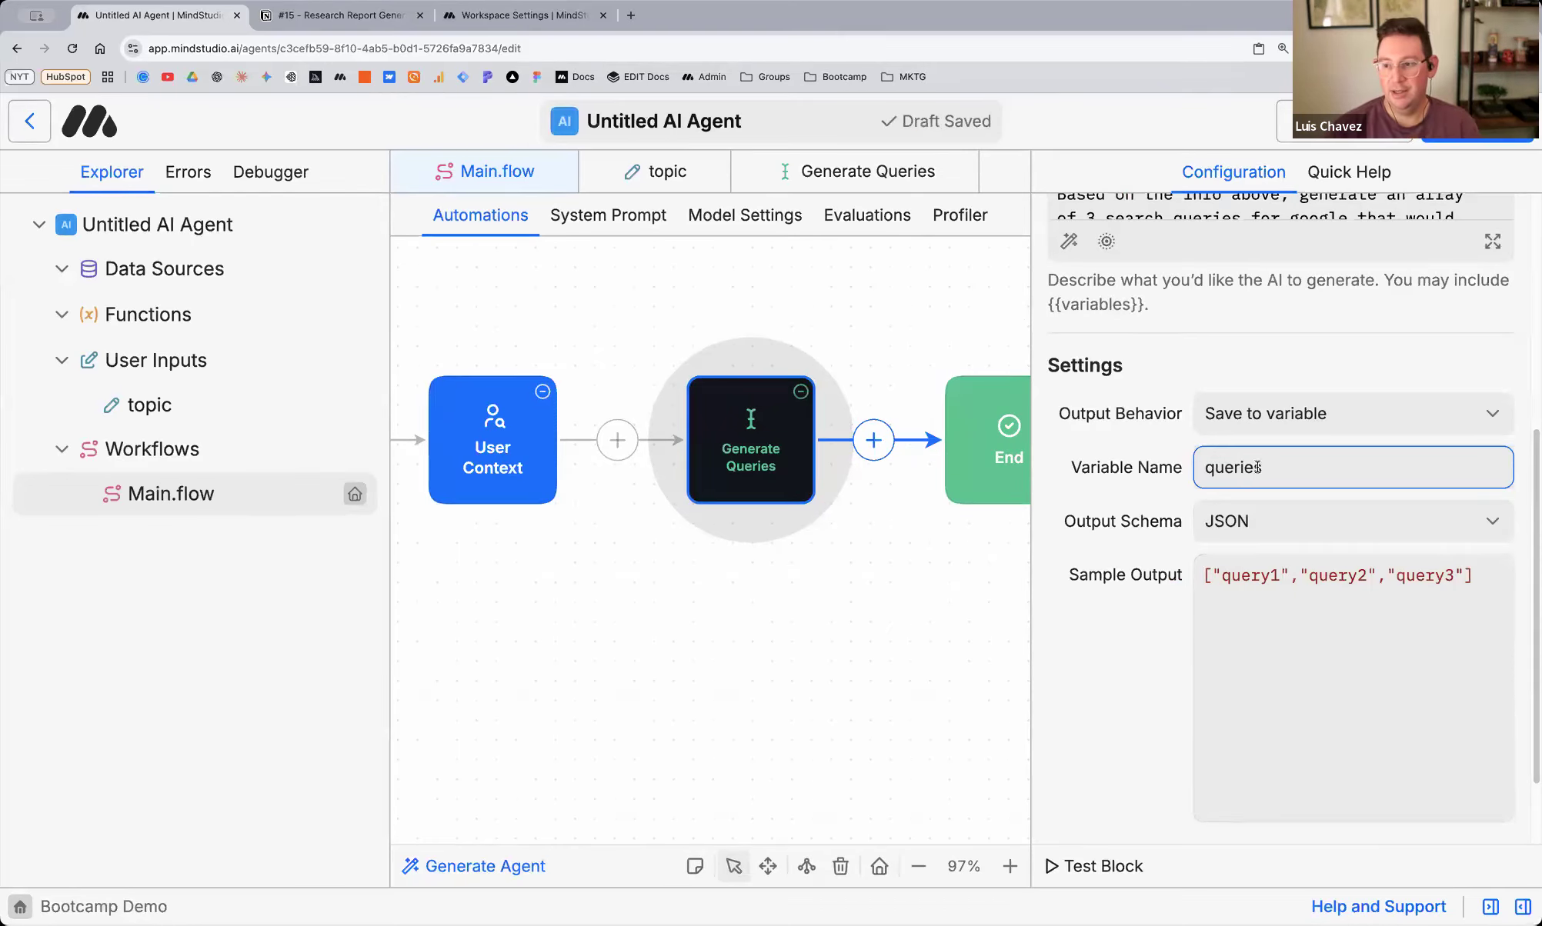
pyautogui.hscroll(5, 819, 615)
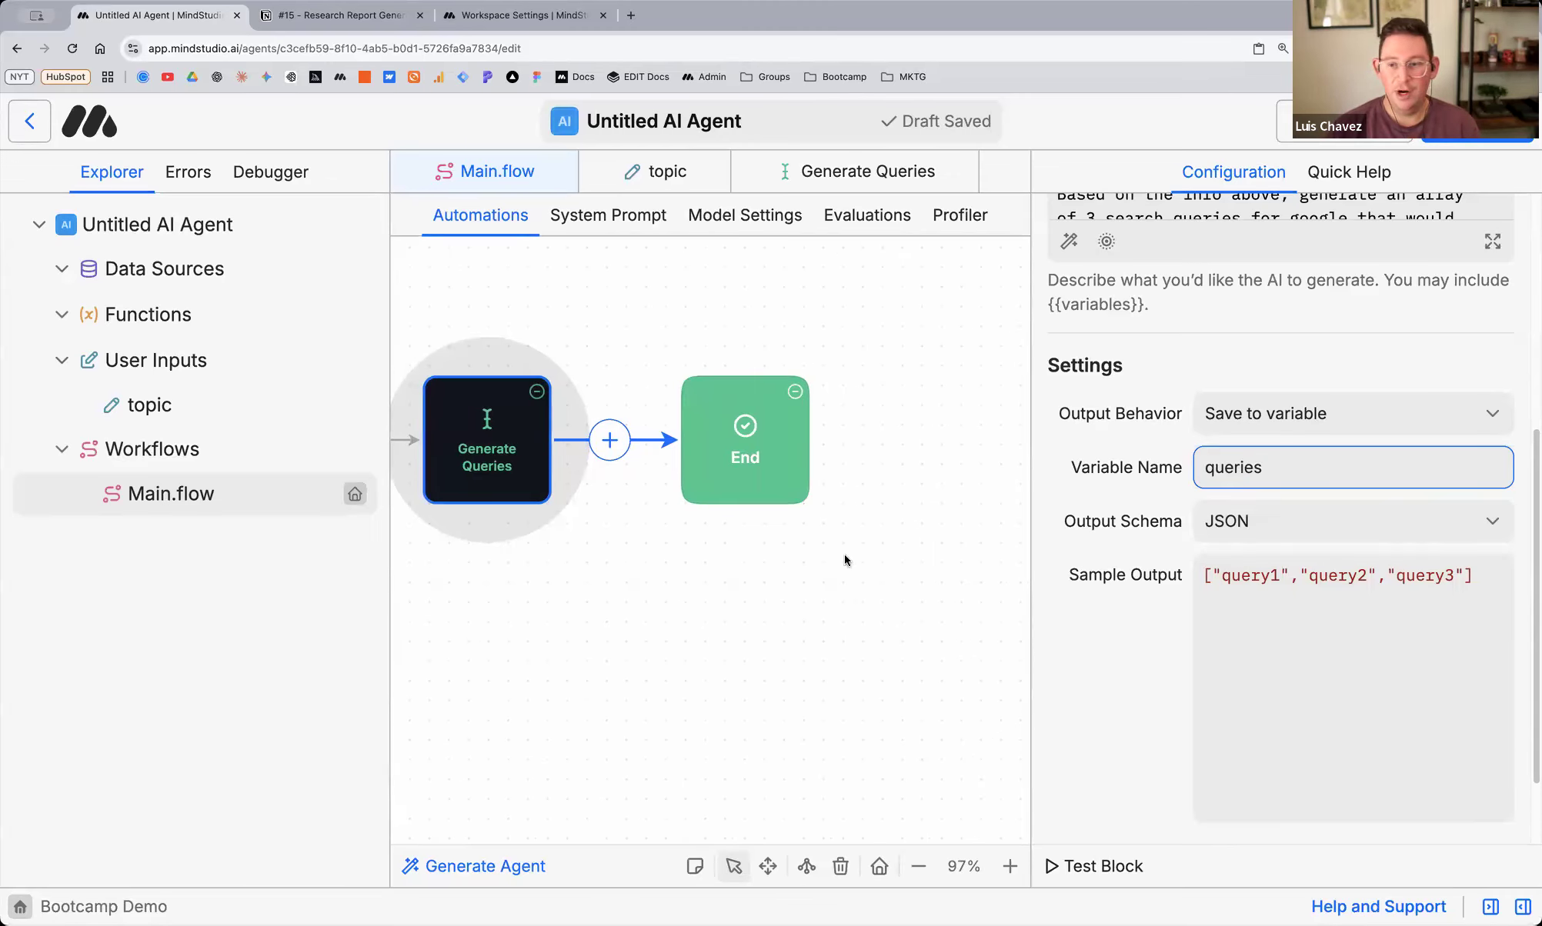
# Review the brief's requirements for iterating through search queries with a sub-workflow that searches Google and scrapes each result, in the #15 - Research Report Generator page
pyautogui.click(385, 16)
pyautogui.scroll(-2, 619, 582)
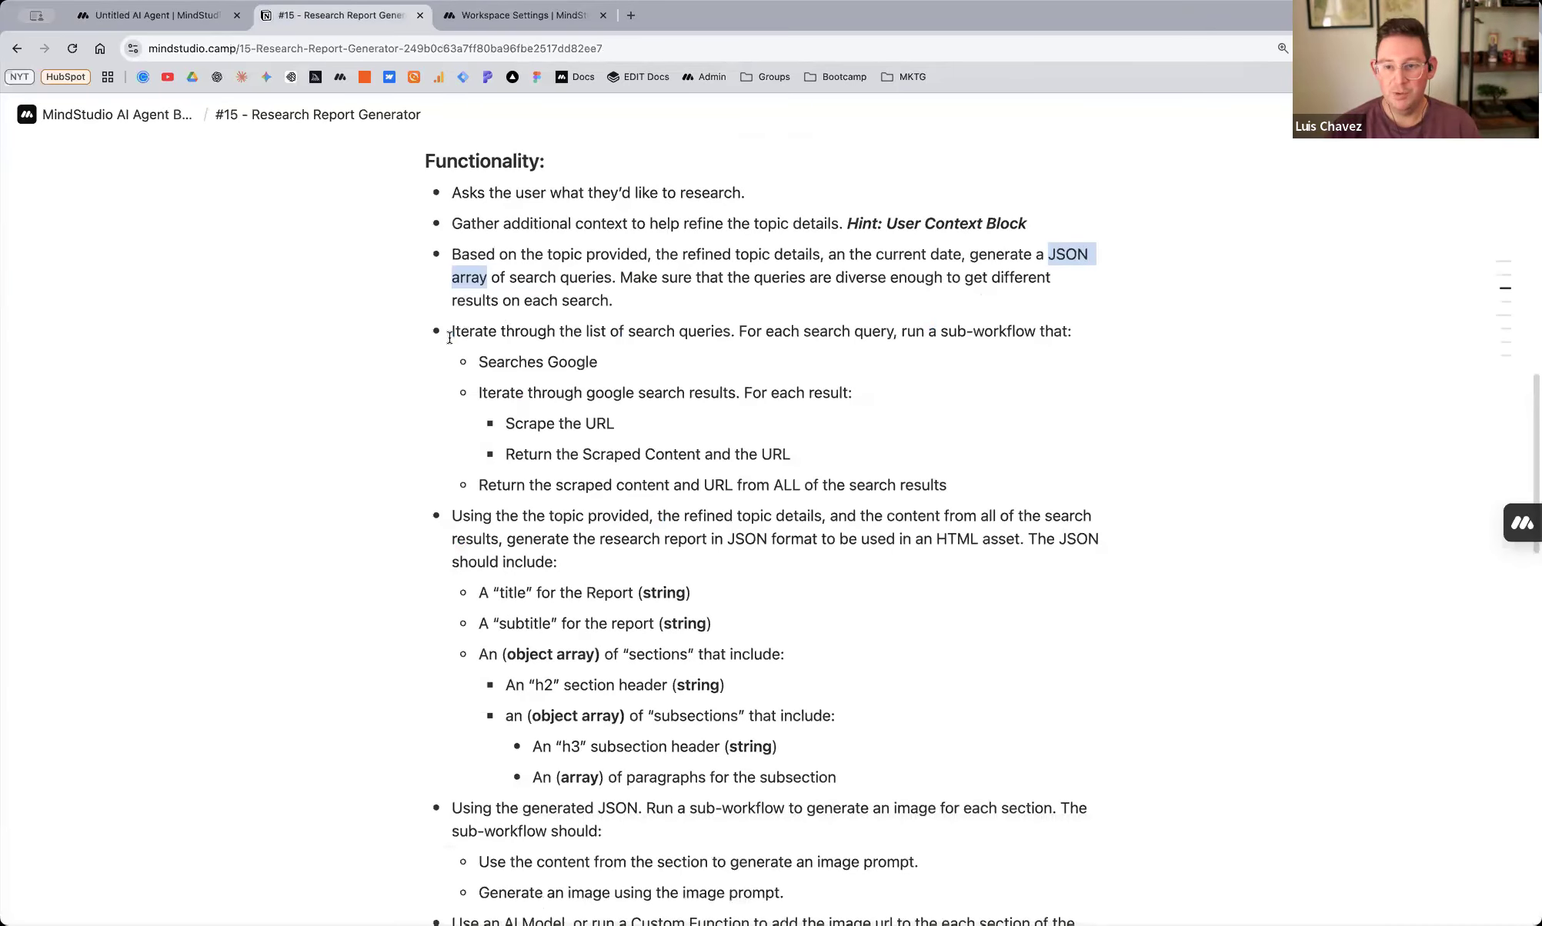
pyautogui.moveTo(449, 338); pyautogui.dragTo(1099, 336)
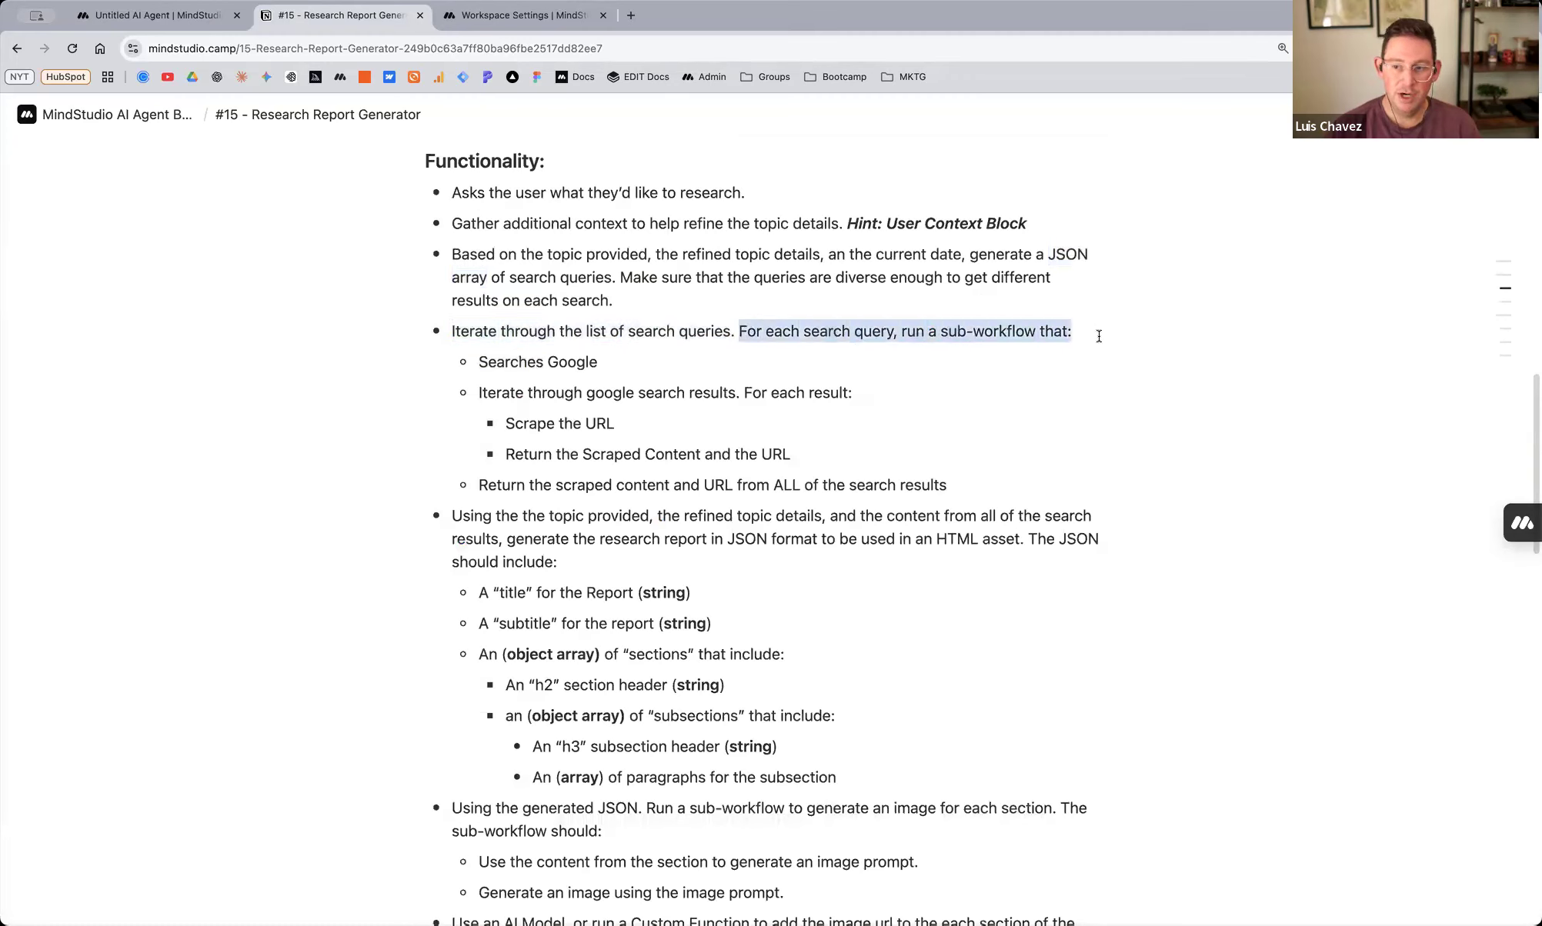
pyautogui.tripleClick(558, 364)
pyautogui.moveTo(503, 398); pyautogui.dragTo(840, 450)
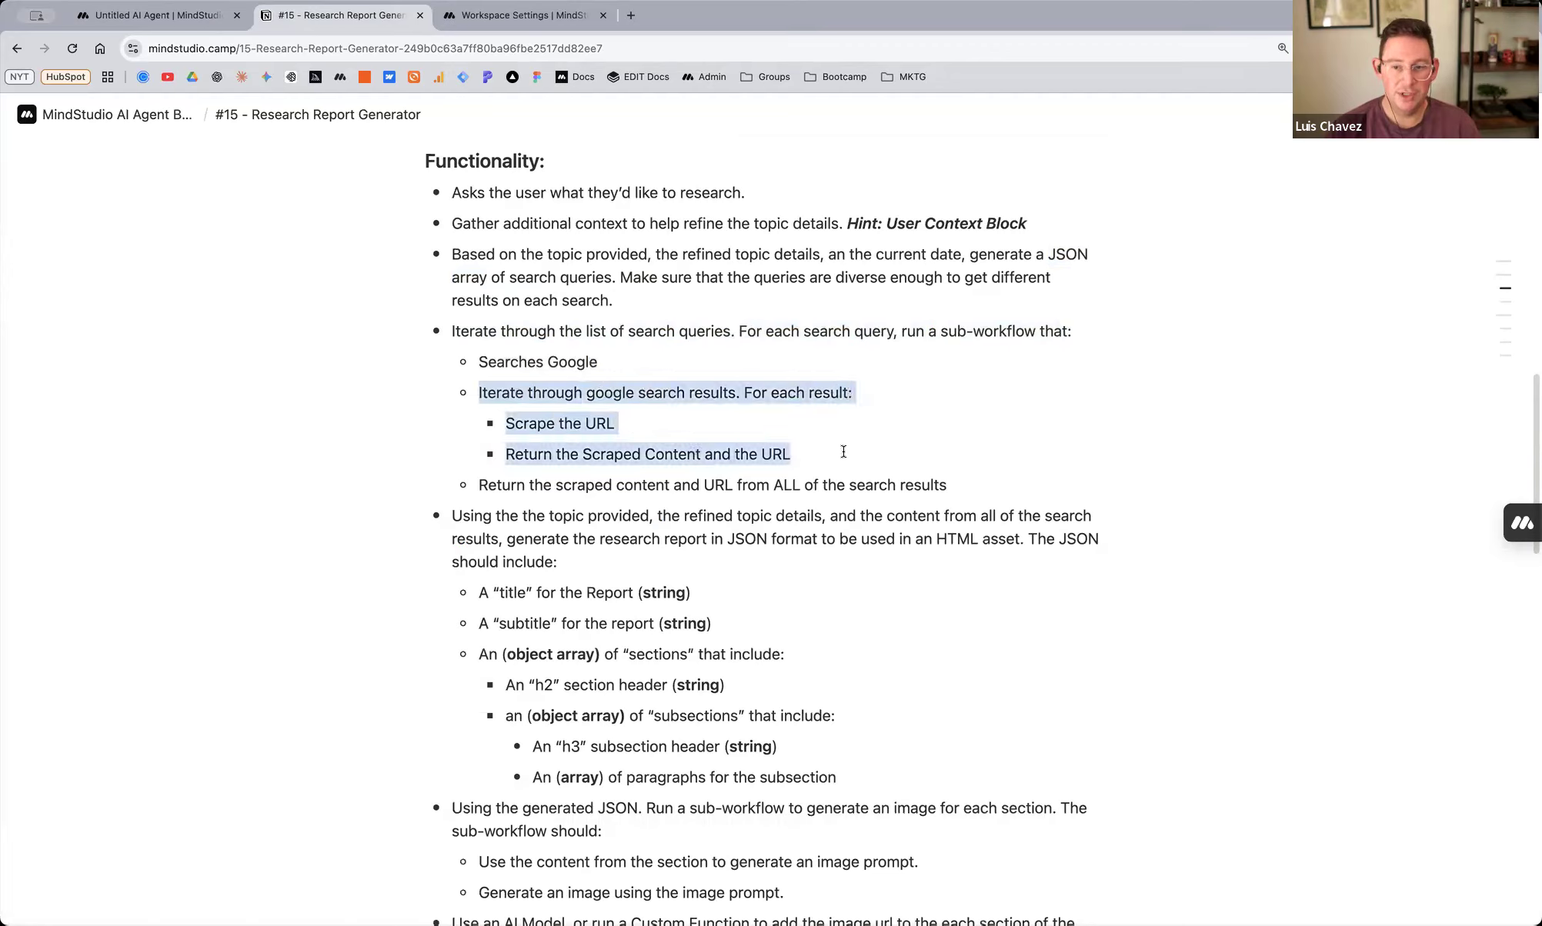
pyautogui.click(748, 387)
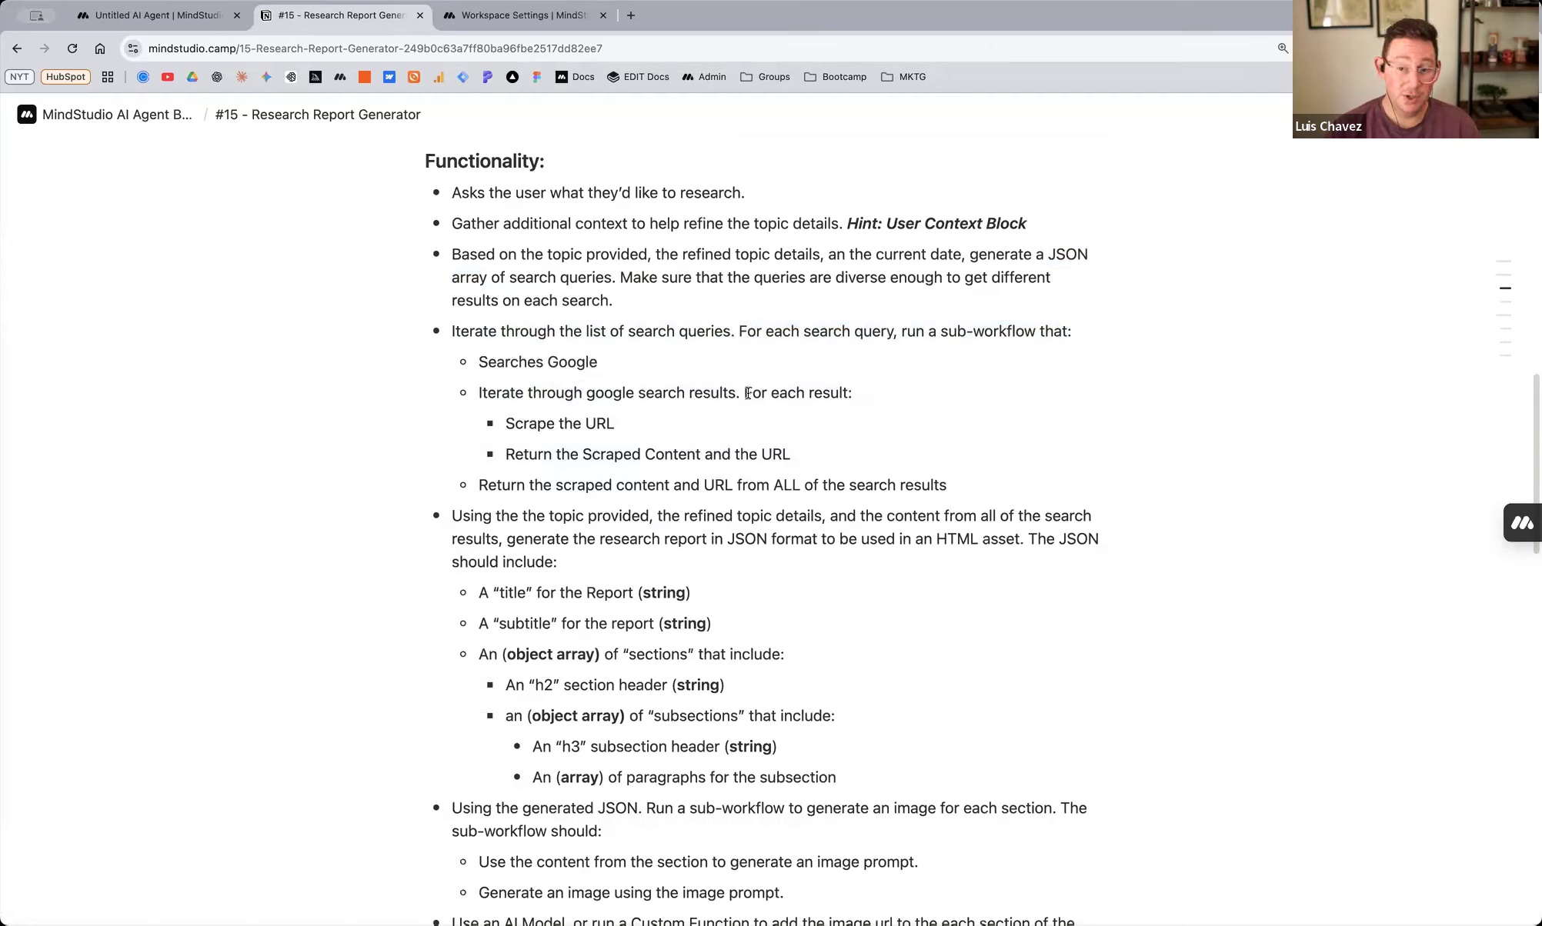
# Examine the brief's instructions for scraping each search result's URL and iterating through the list of search queries
pyautogui.moveTo(748, 393); pyautogui.dragTo(479, 394)
pyautogui.tripleClick(527, 424)
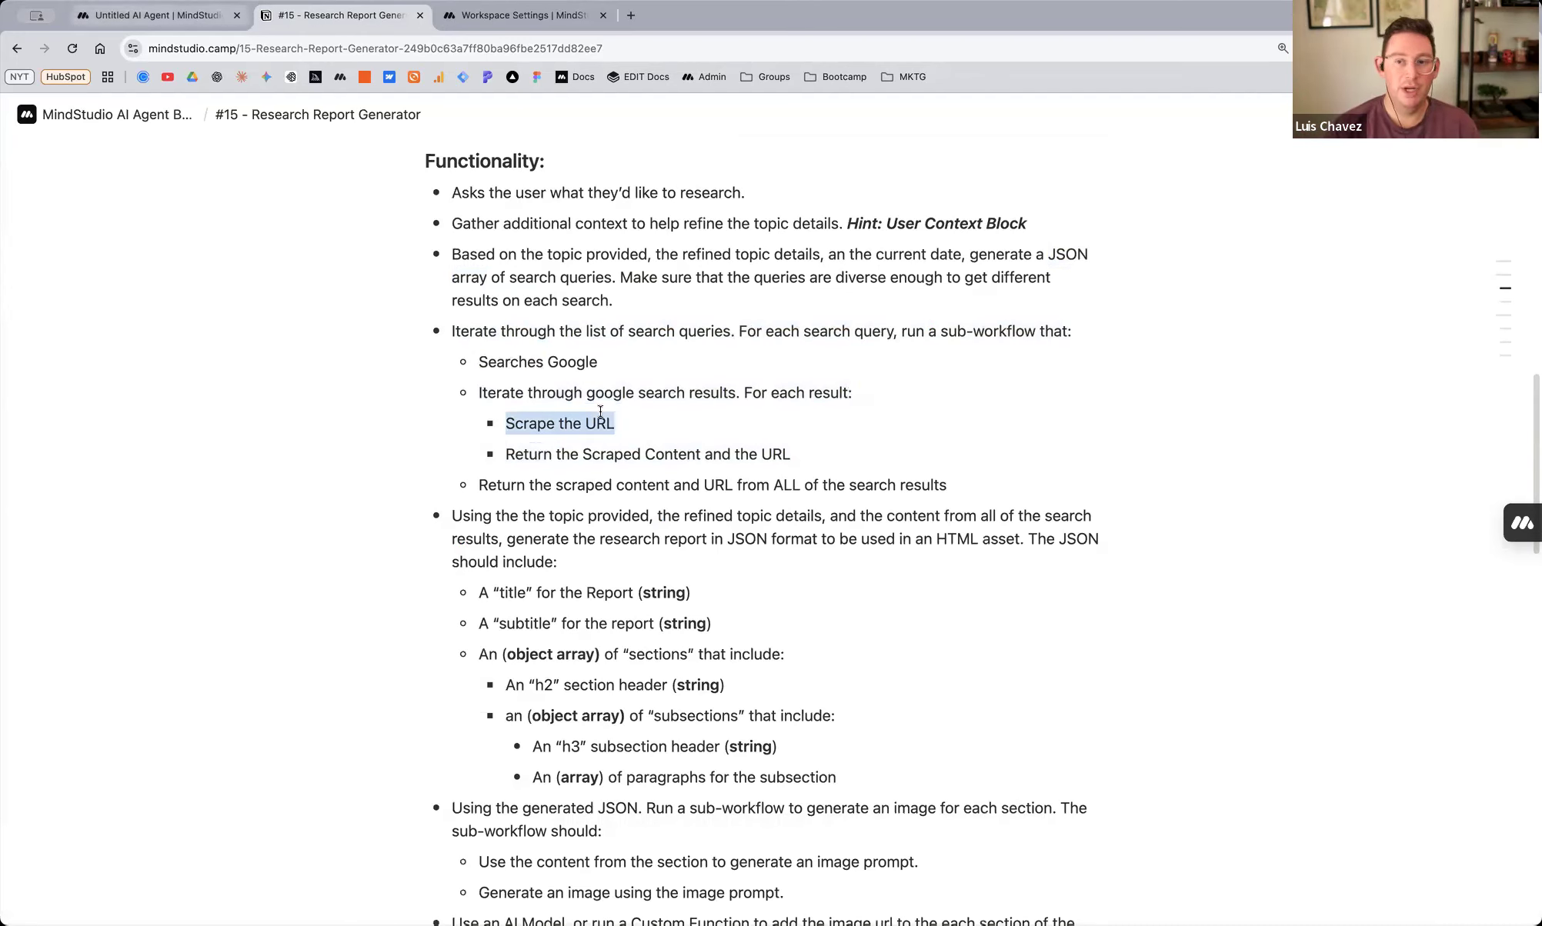
pyautogui.doubleClick(483, 332)
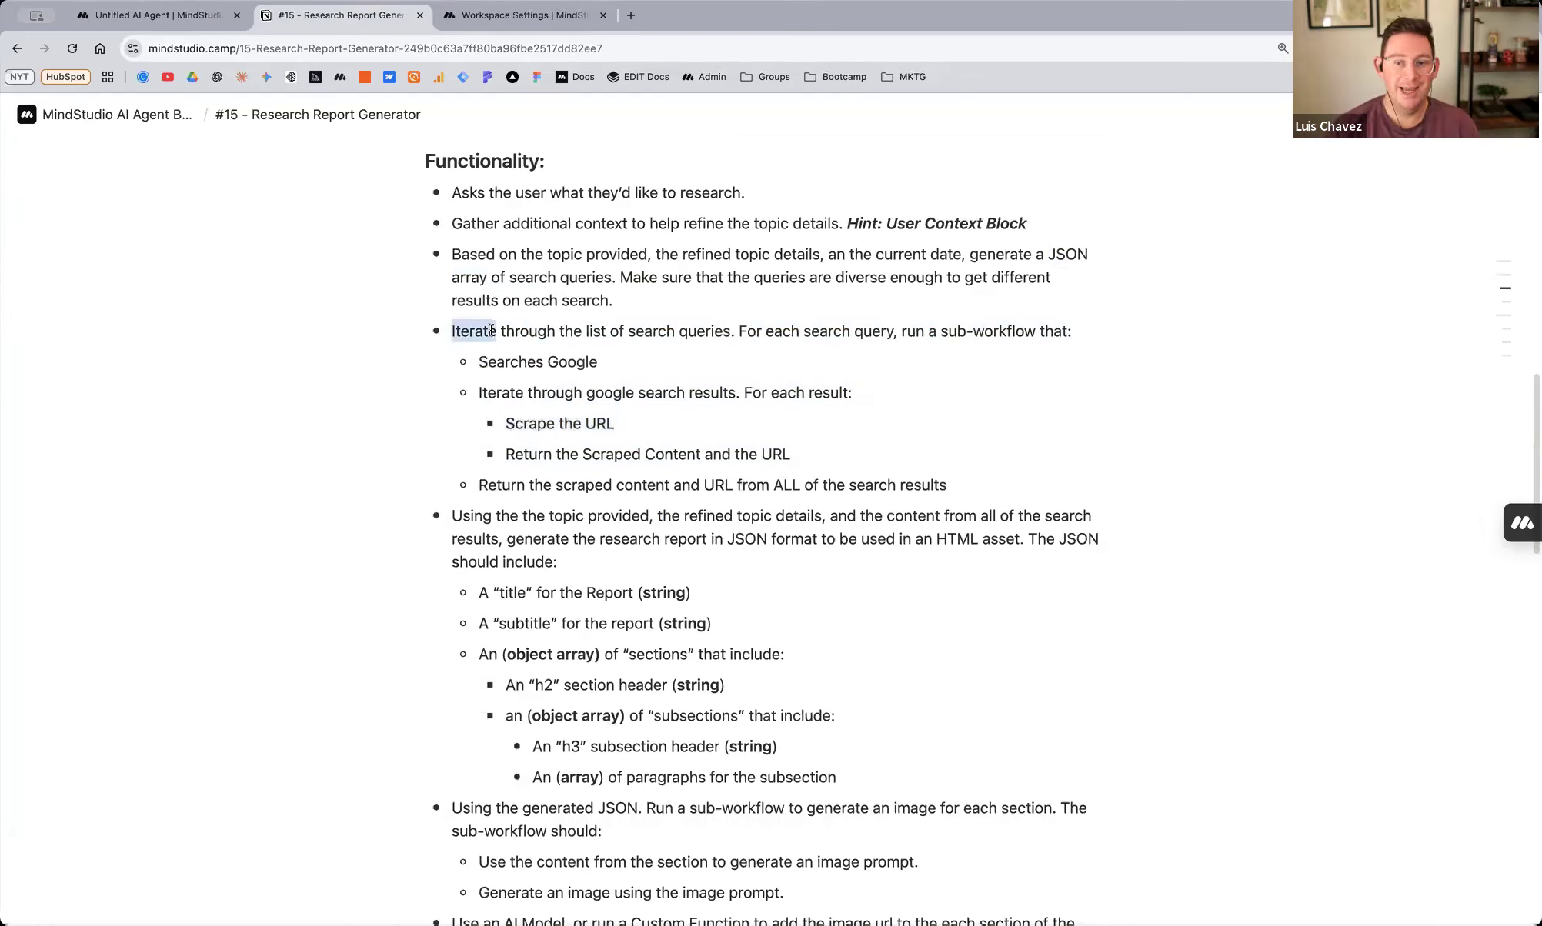
pyautogui.doubleClick(596, 332)
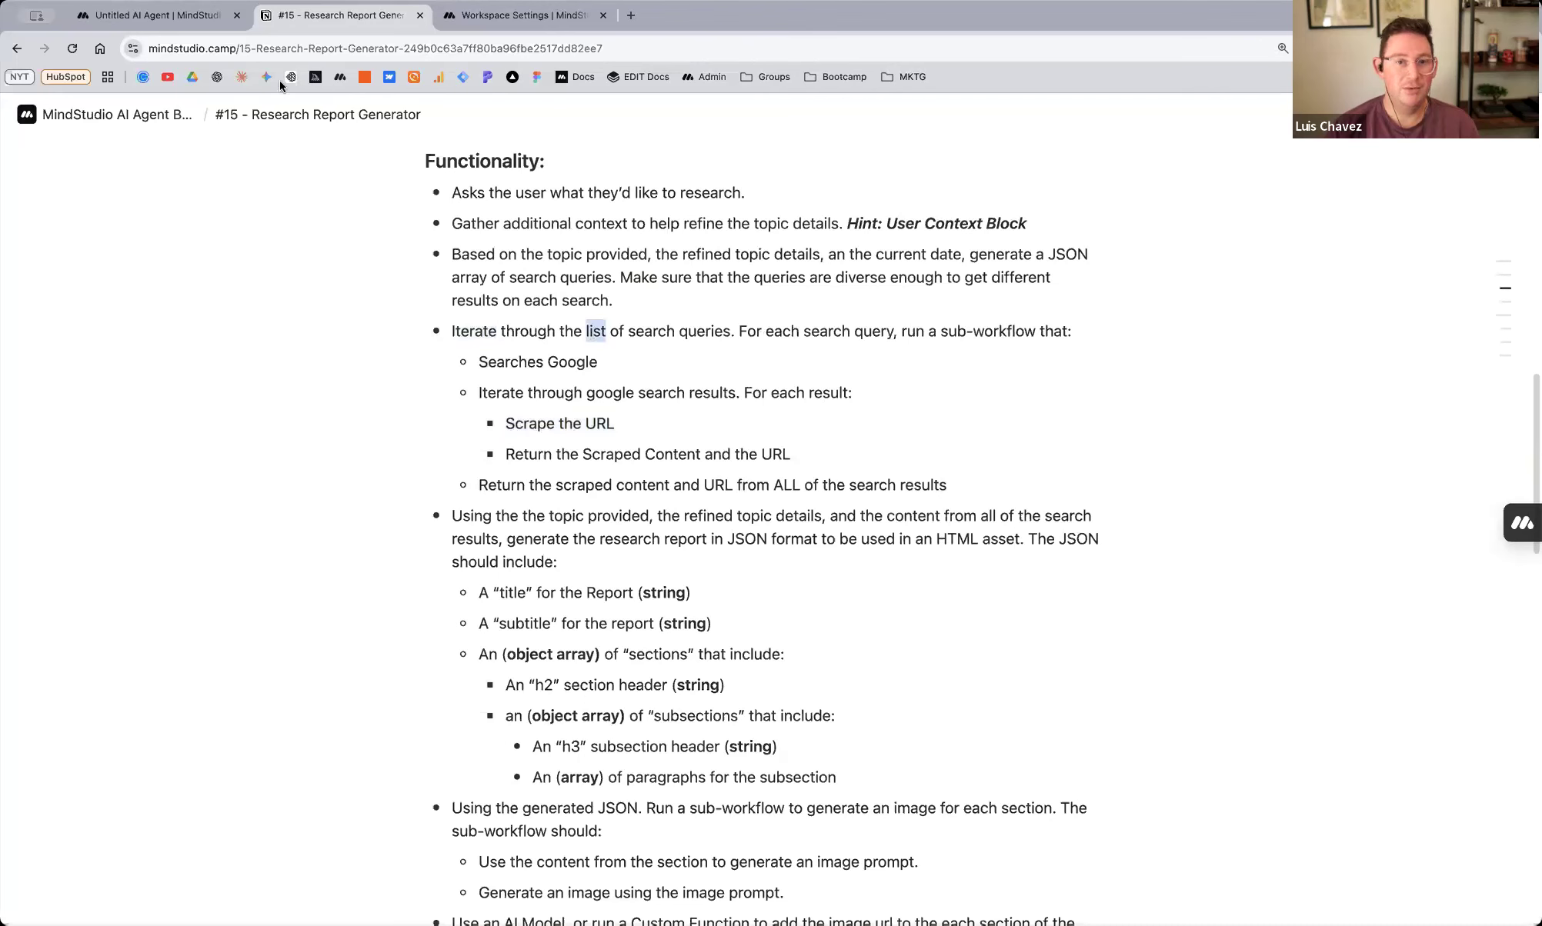
# Make room before the End block in Main.flow and add a Run Workflow block between Generate Queries and End
pyautogui.click(189, 18)
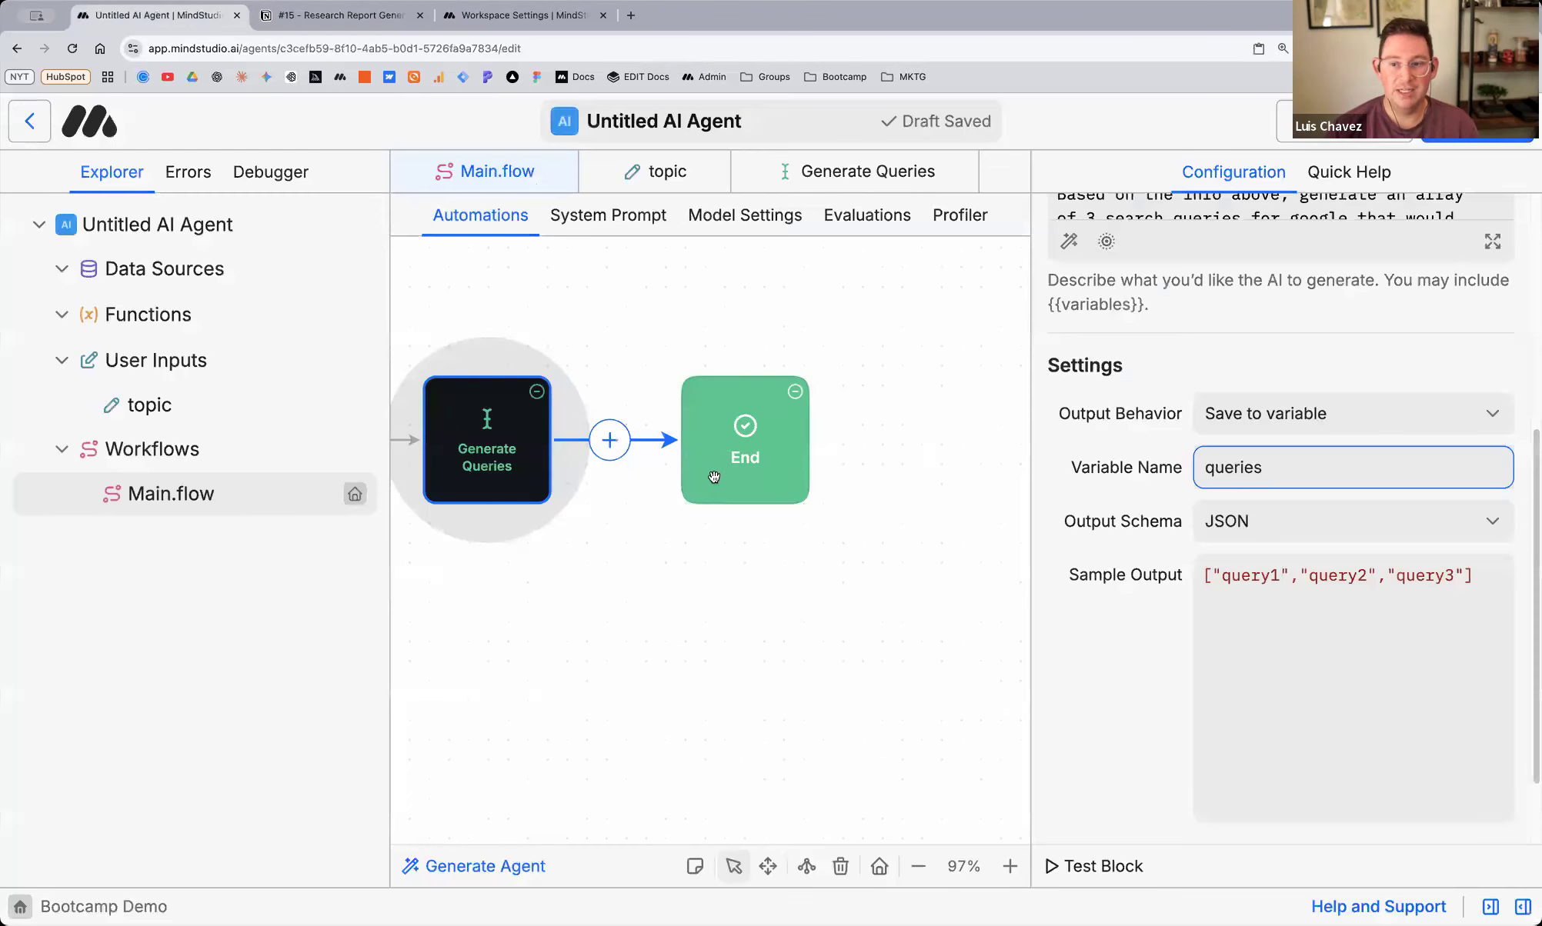
pyautogui.moveTo(714, 477); pyautogui.dragTo(923, 477)
pyautogui.click(717, 440)
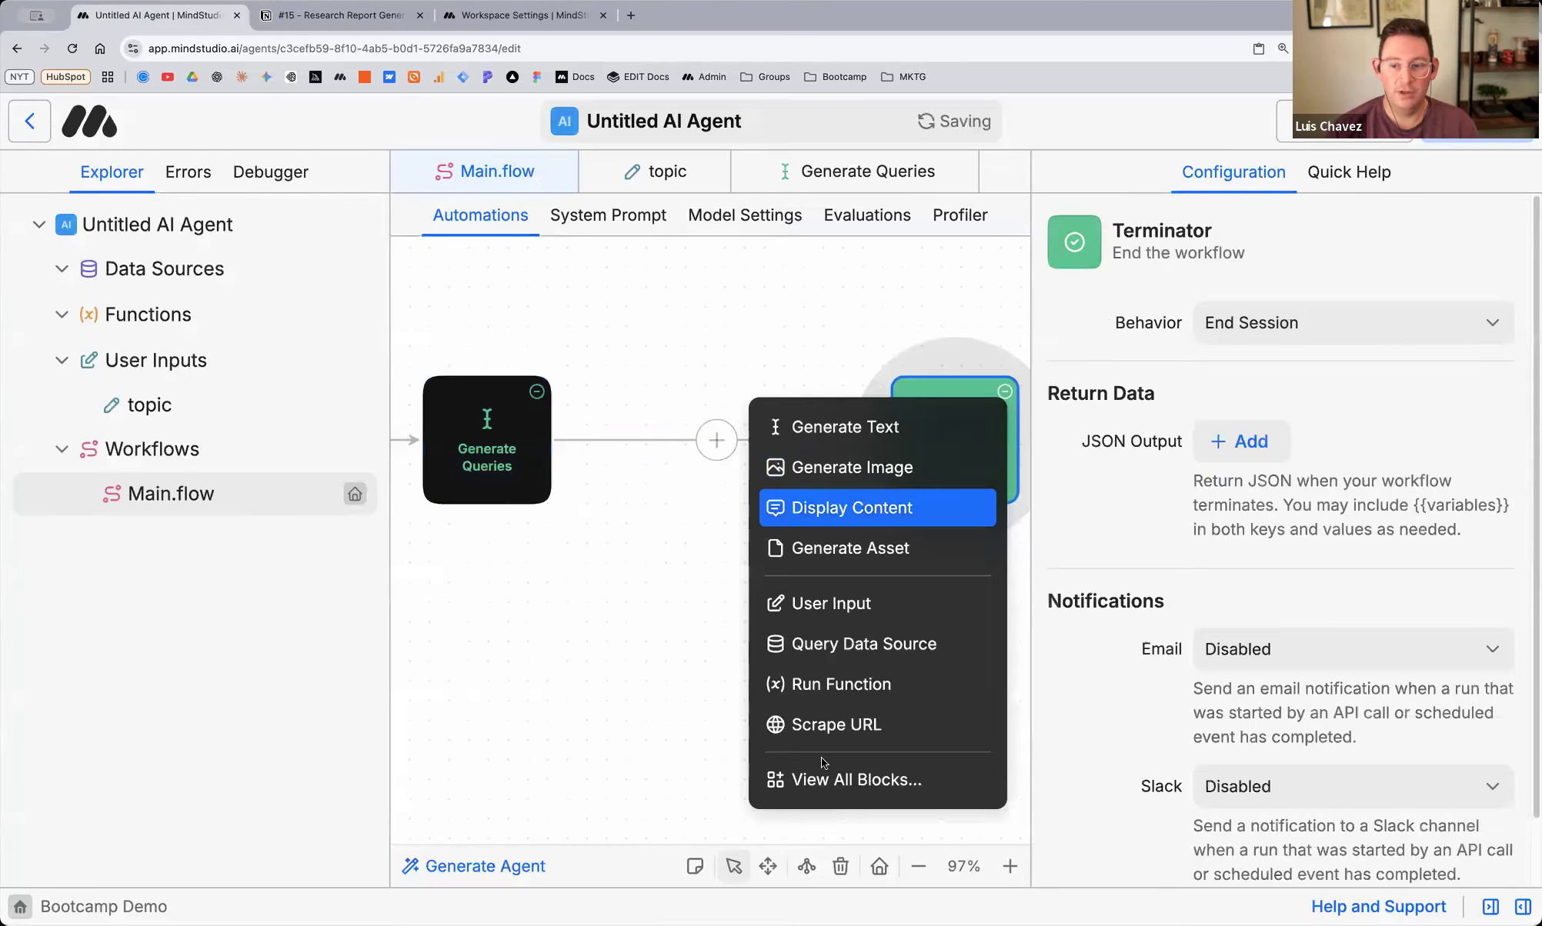
pyautogui.click(787, 779)
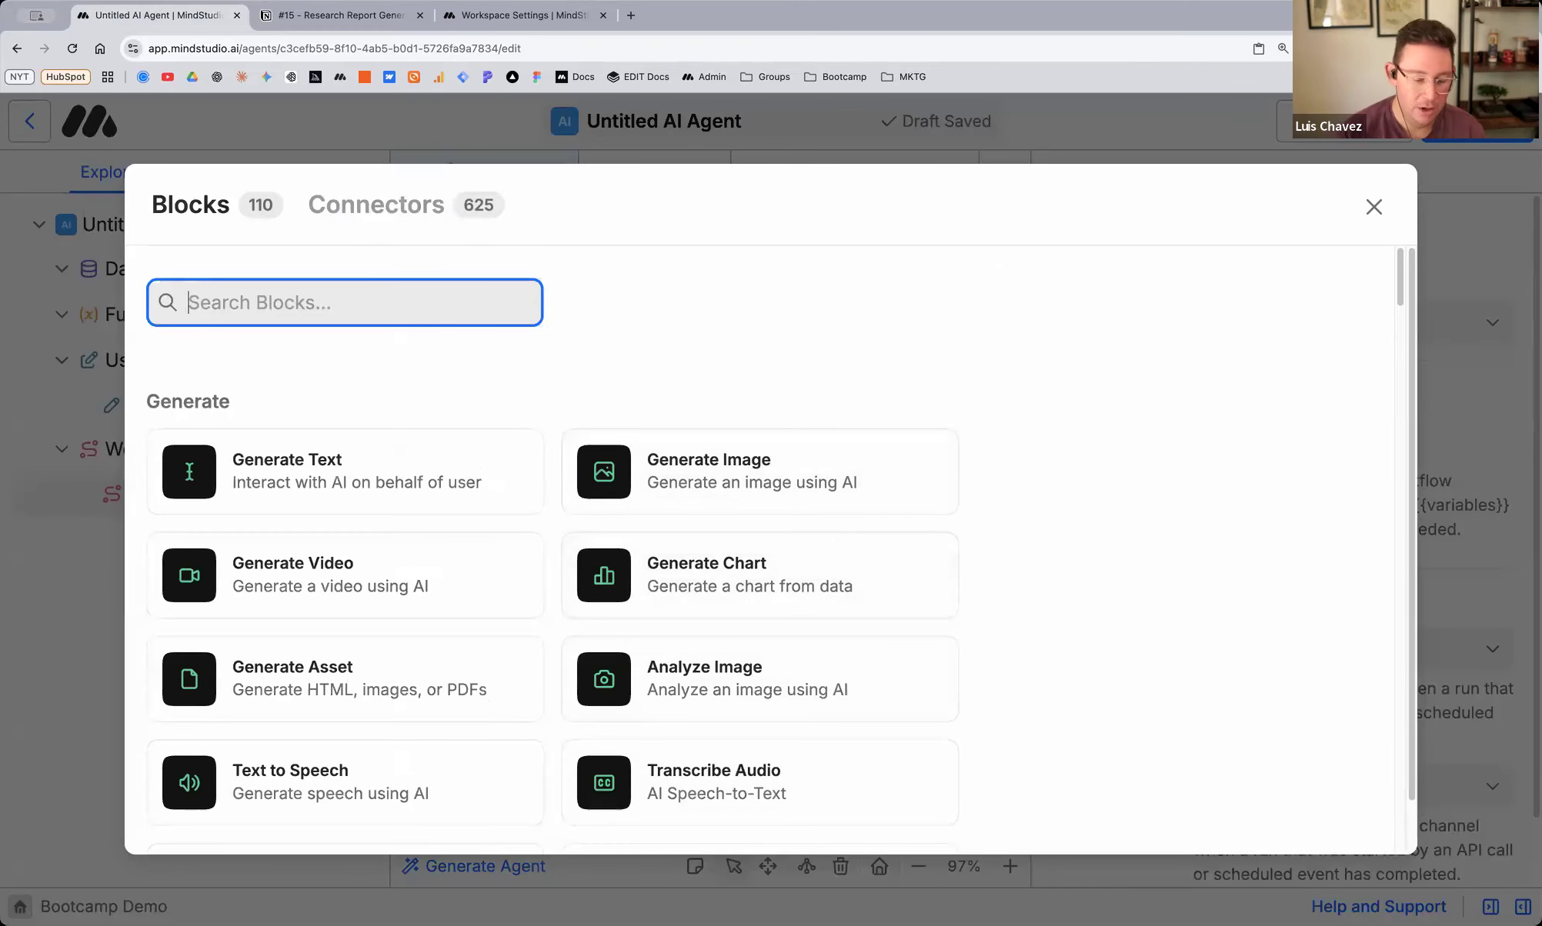
pyautogui.write('run')
pyautogui.click(356, 459)
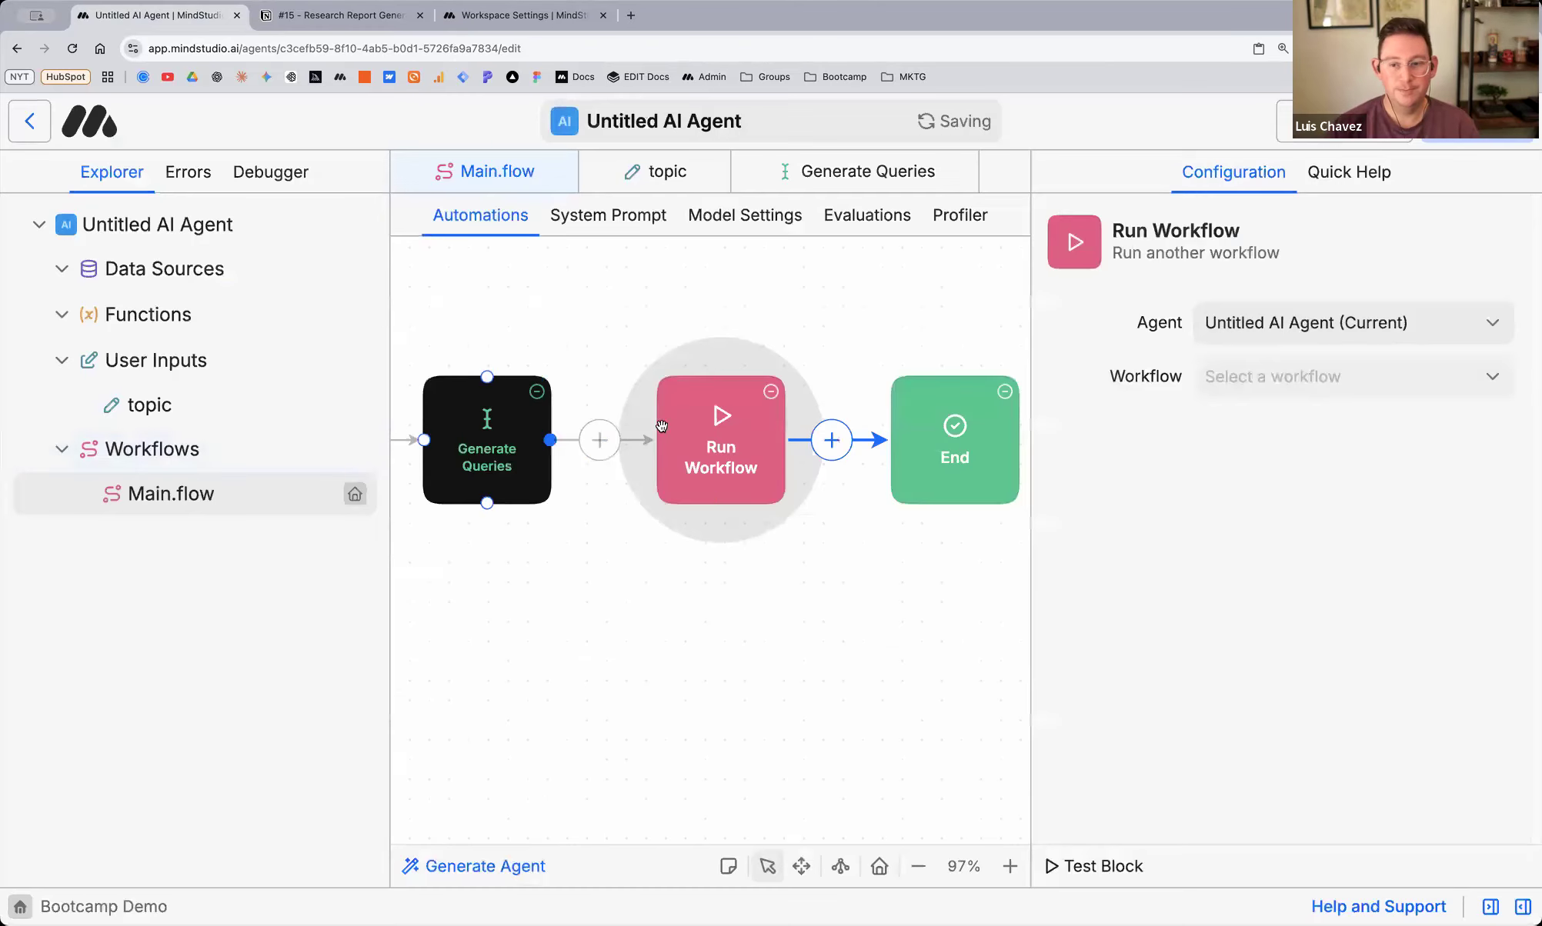
# Space out the Run Workflow and End blocks along the Main.flow chain
pyautogui.hscroll(5, 715, 492)
pyautogui.click(793, 456)
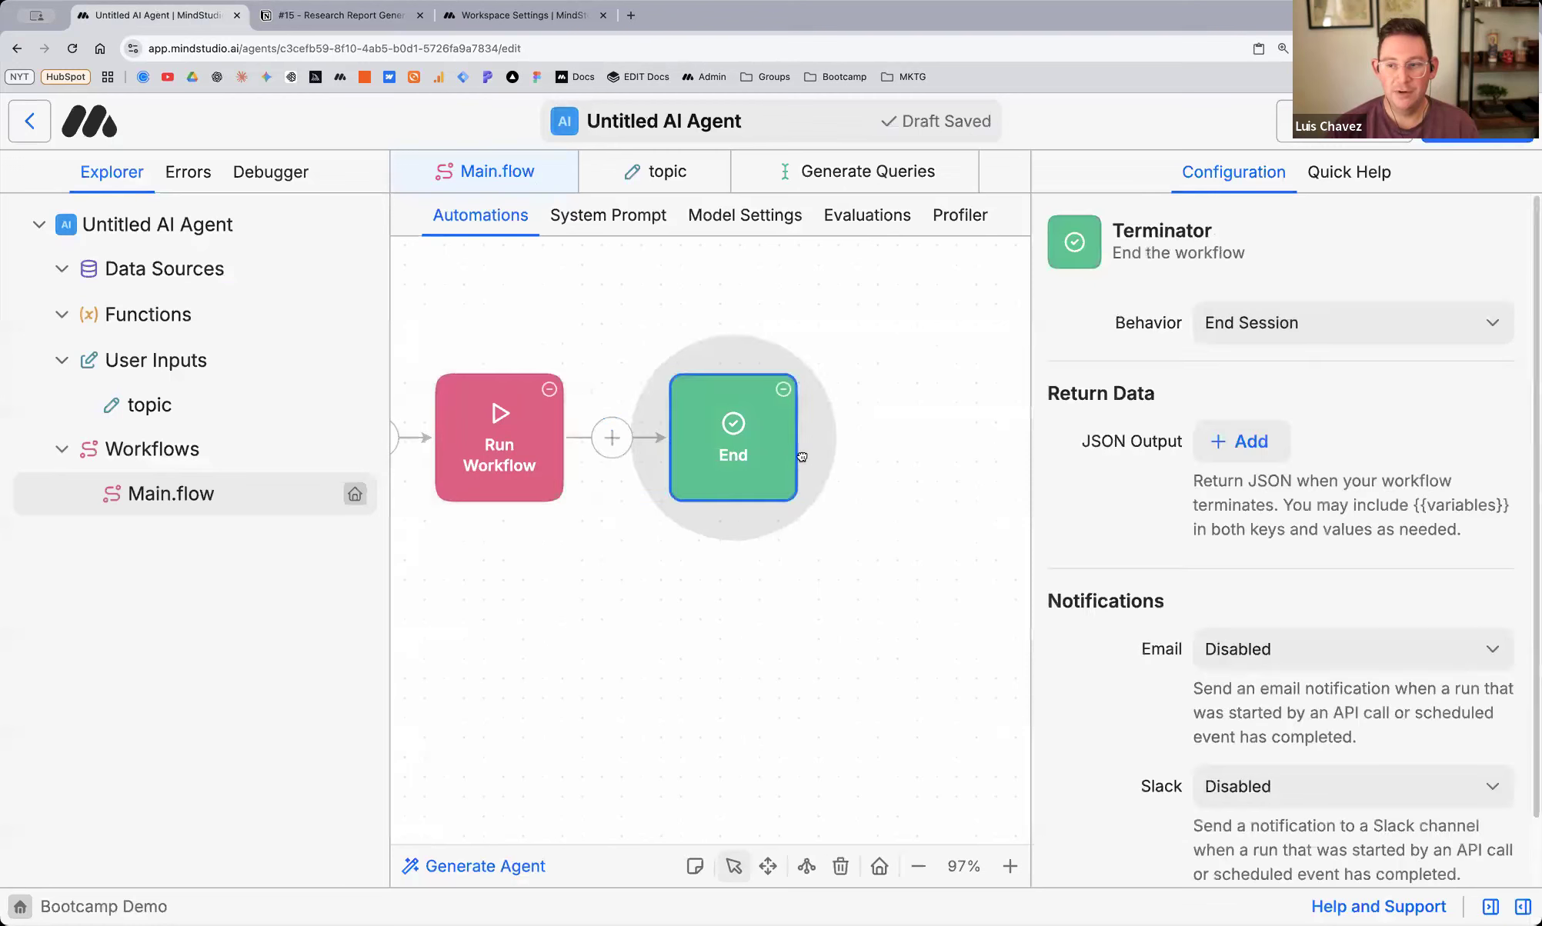
pyautogui.moveTo(803, 457); pyautogui.dragTo(899, 458)
pyautogui.moveTo(479, 443); pyautogui.dragTo(523, 444)
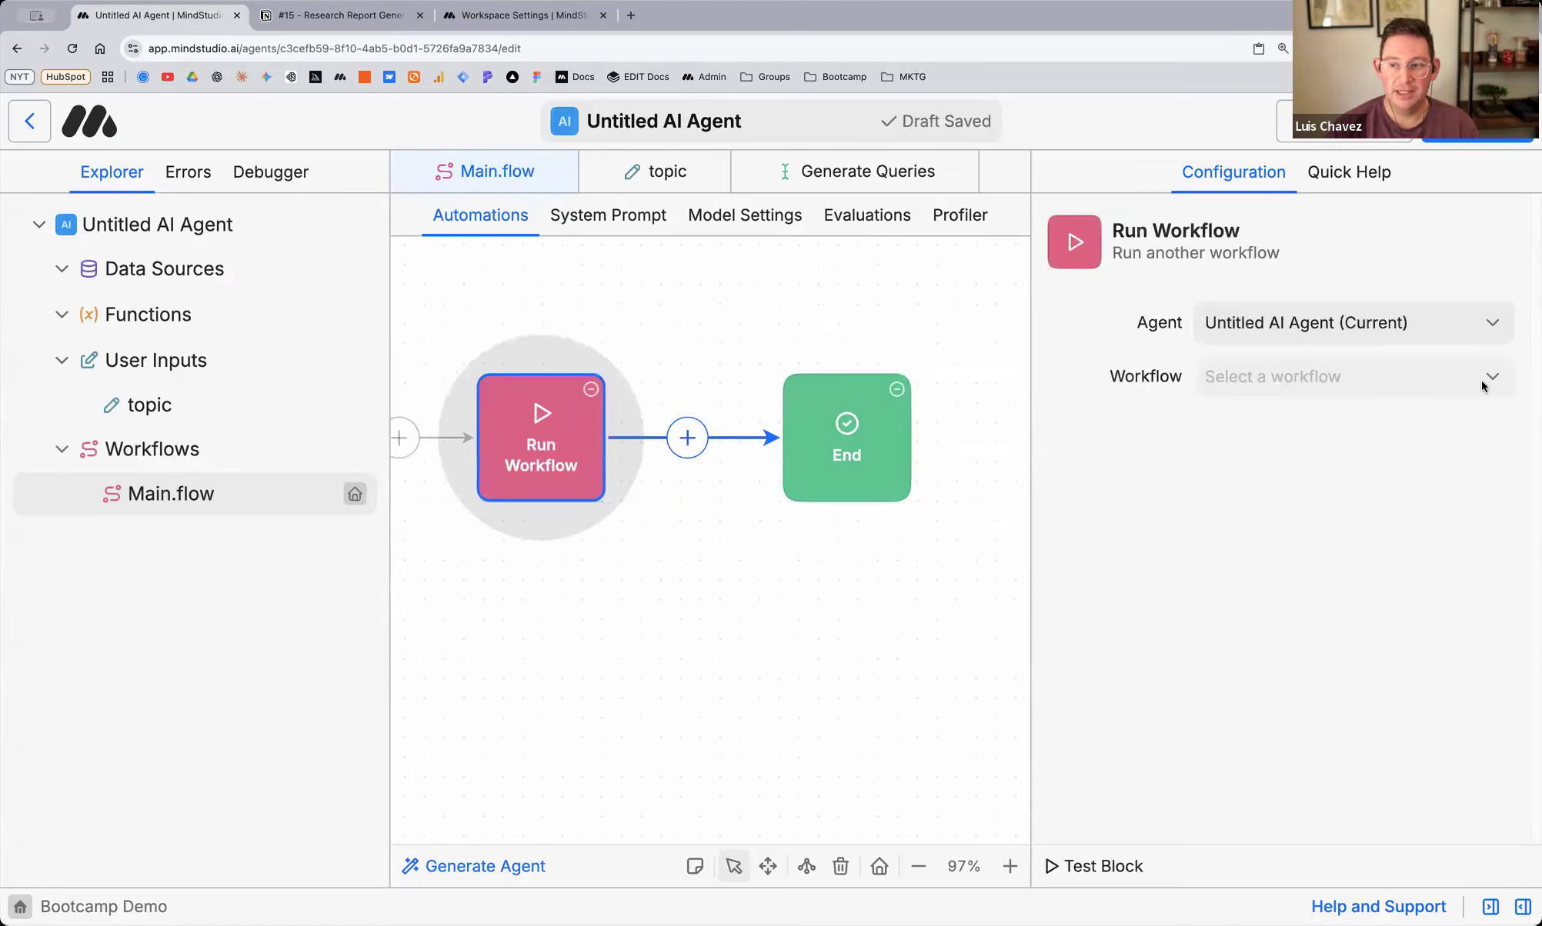
# Create a second workflow, check the brief's sub-workflow requirements, and move the new flow's End block farther from Start
pyautogui.click(249, 491)
pyautogui.click(356, 450)
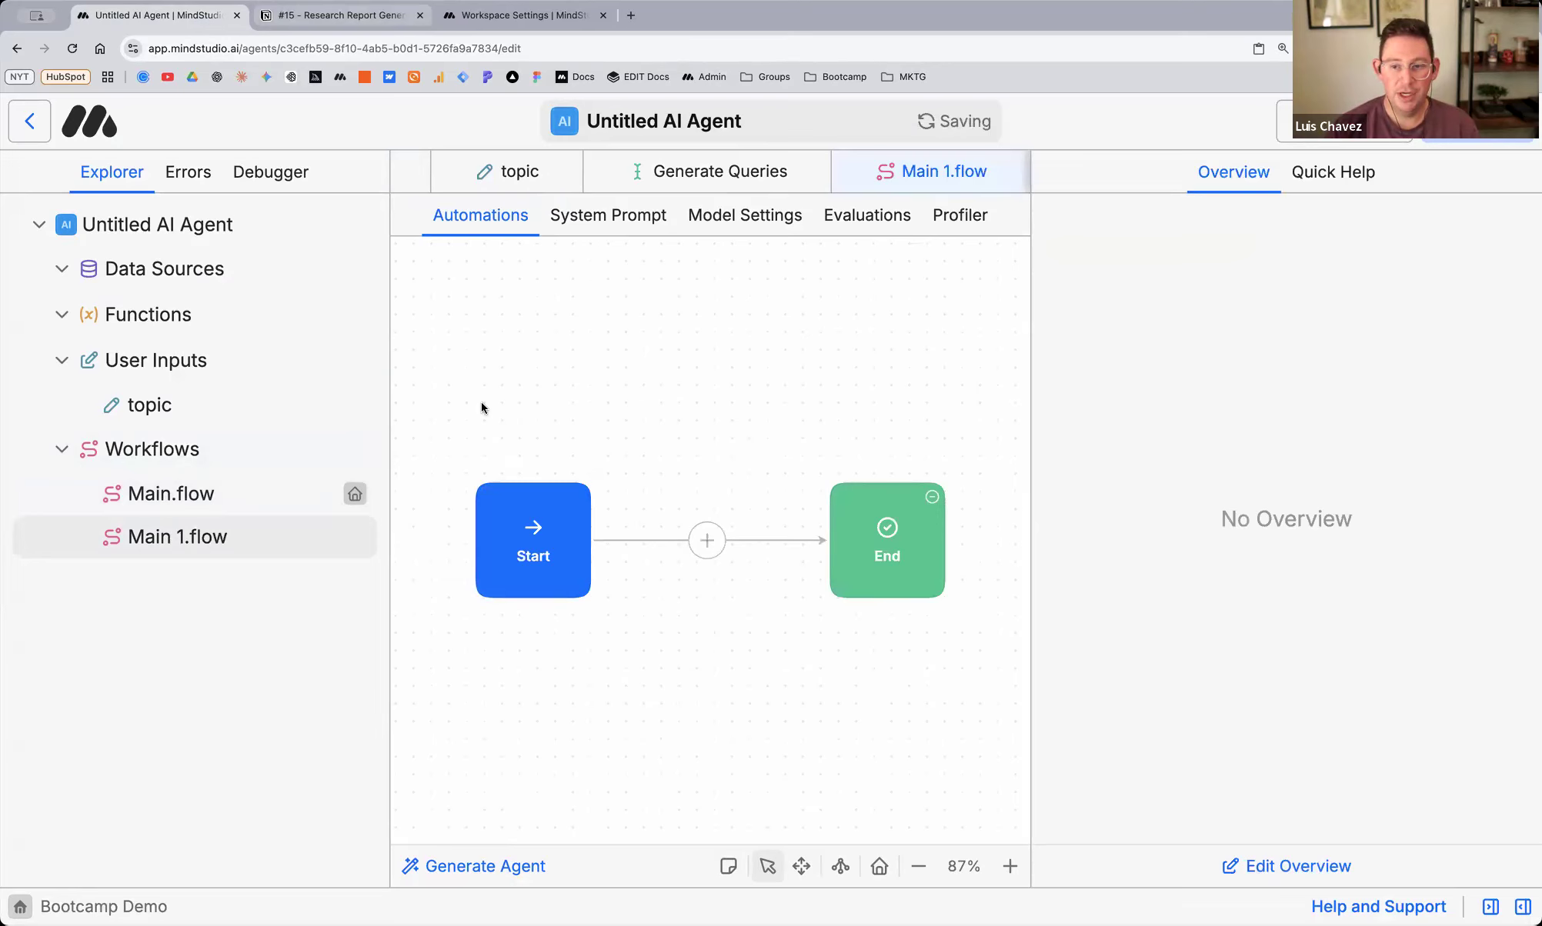
pyautogui.hotkey('ctrl', 'Tab')
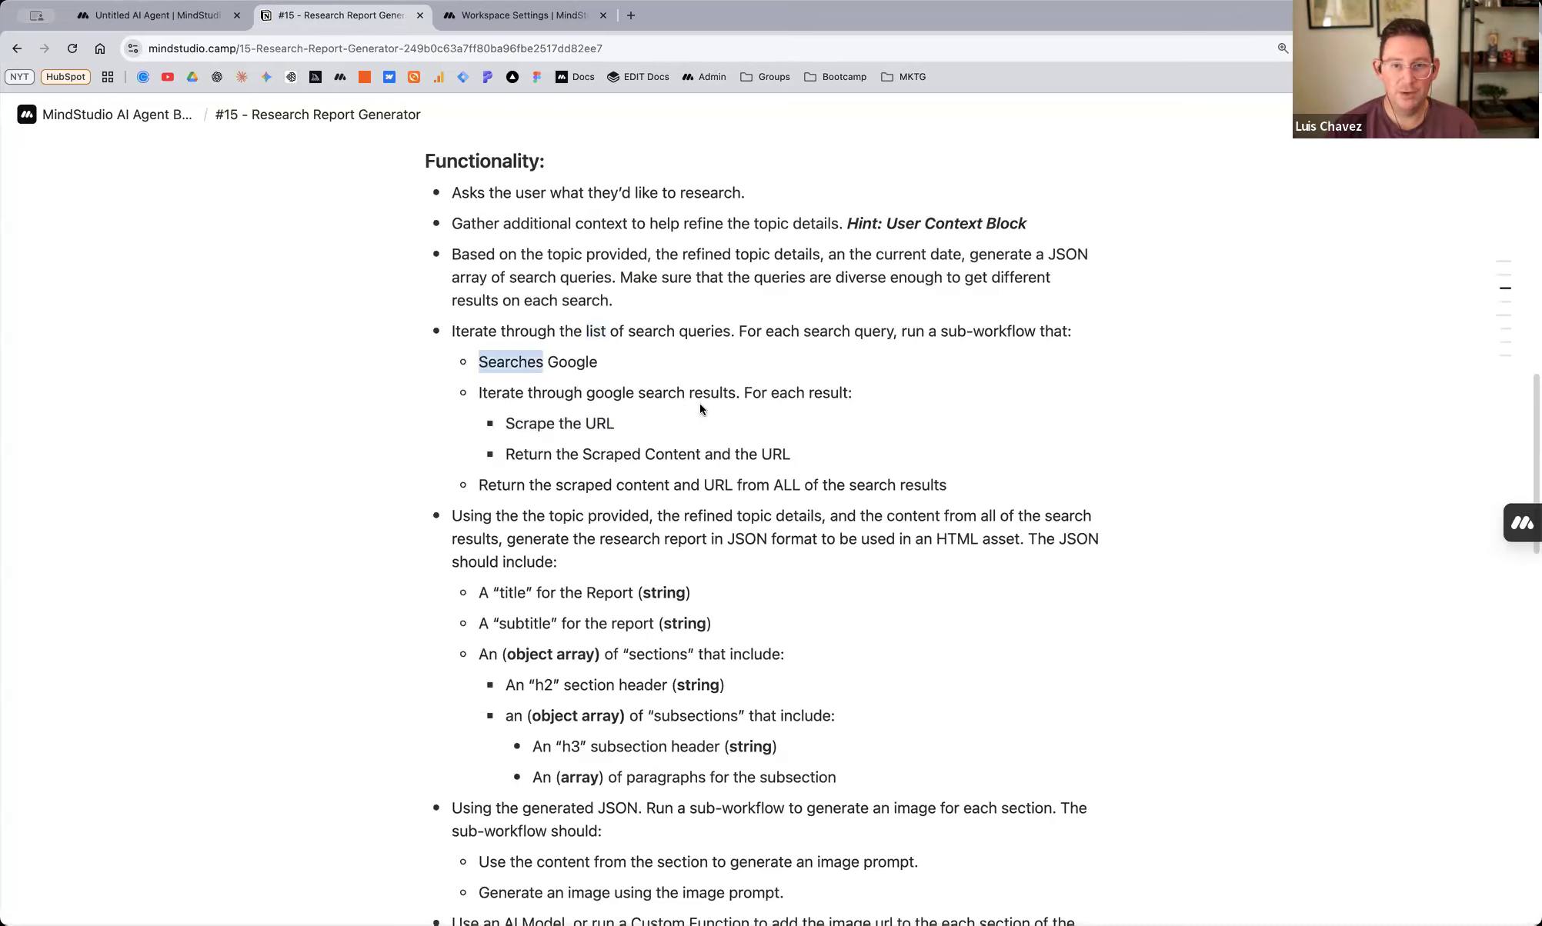
pyautogui.moveTo(478, 393); pyautogui.dragTo(735, 393)
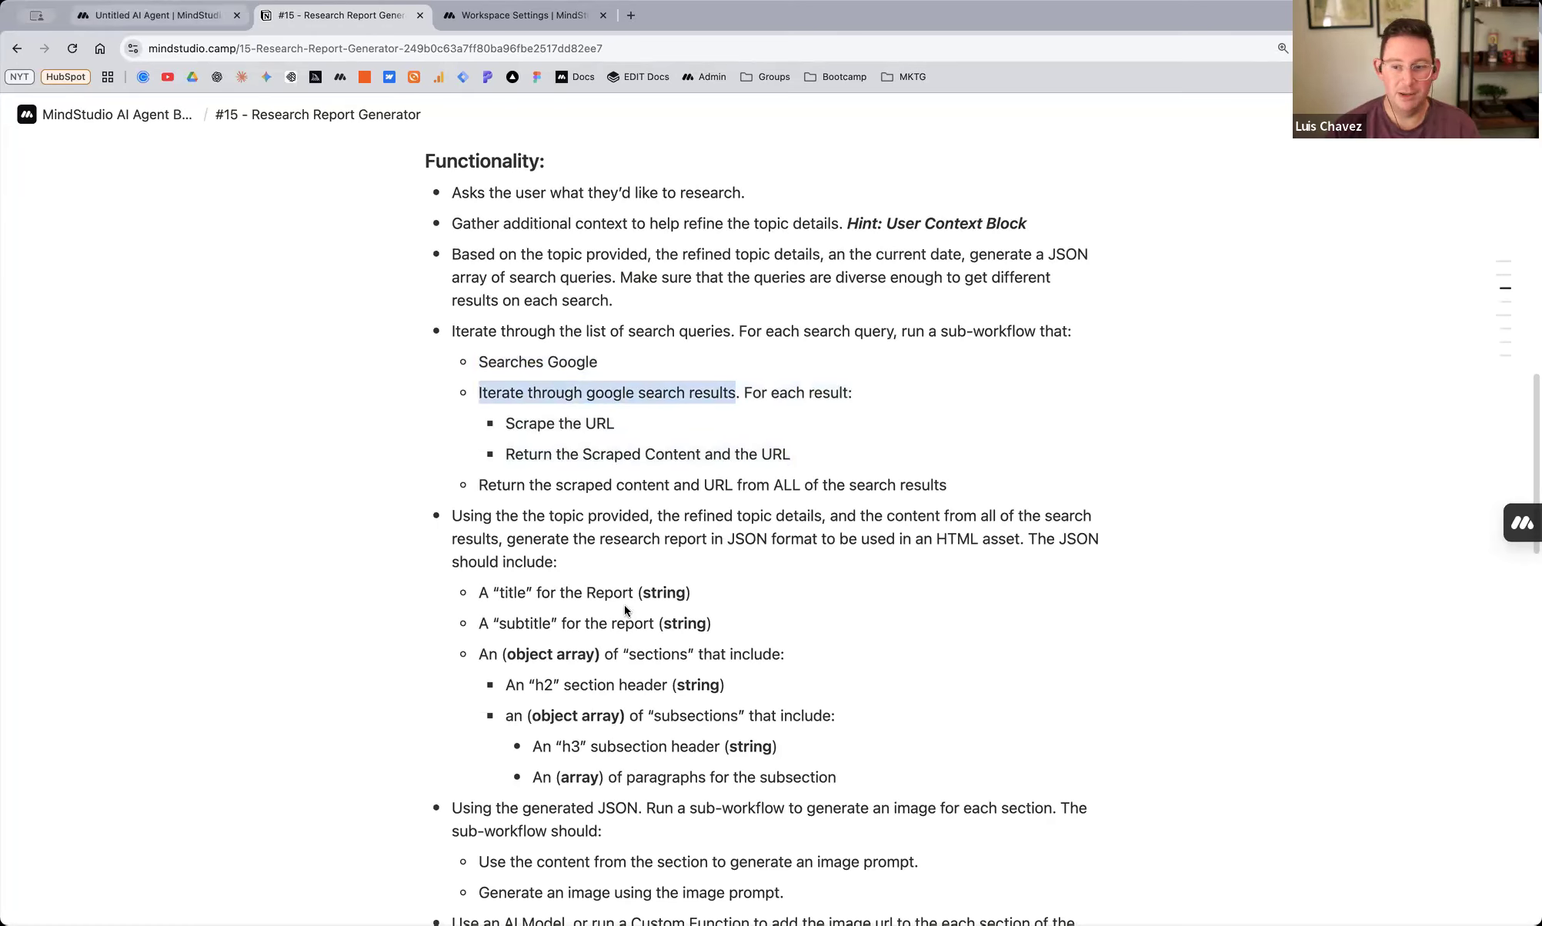
pyautogui.hotkey('ctrl', 'shift', 'Tab')
pyautogui.hscroll(2, 836, 771)
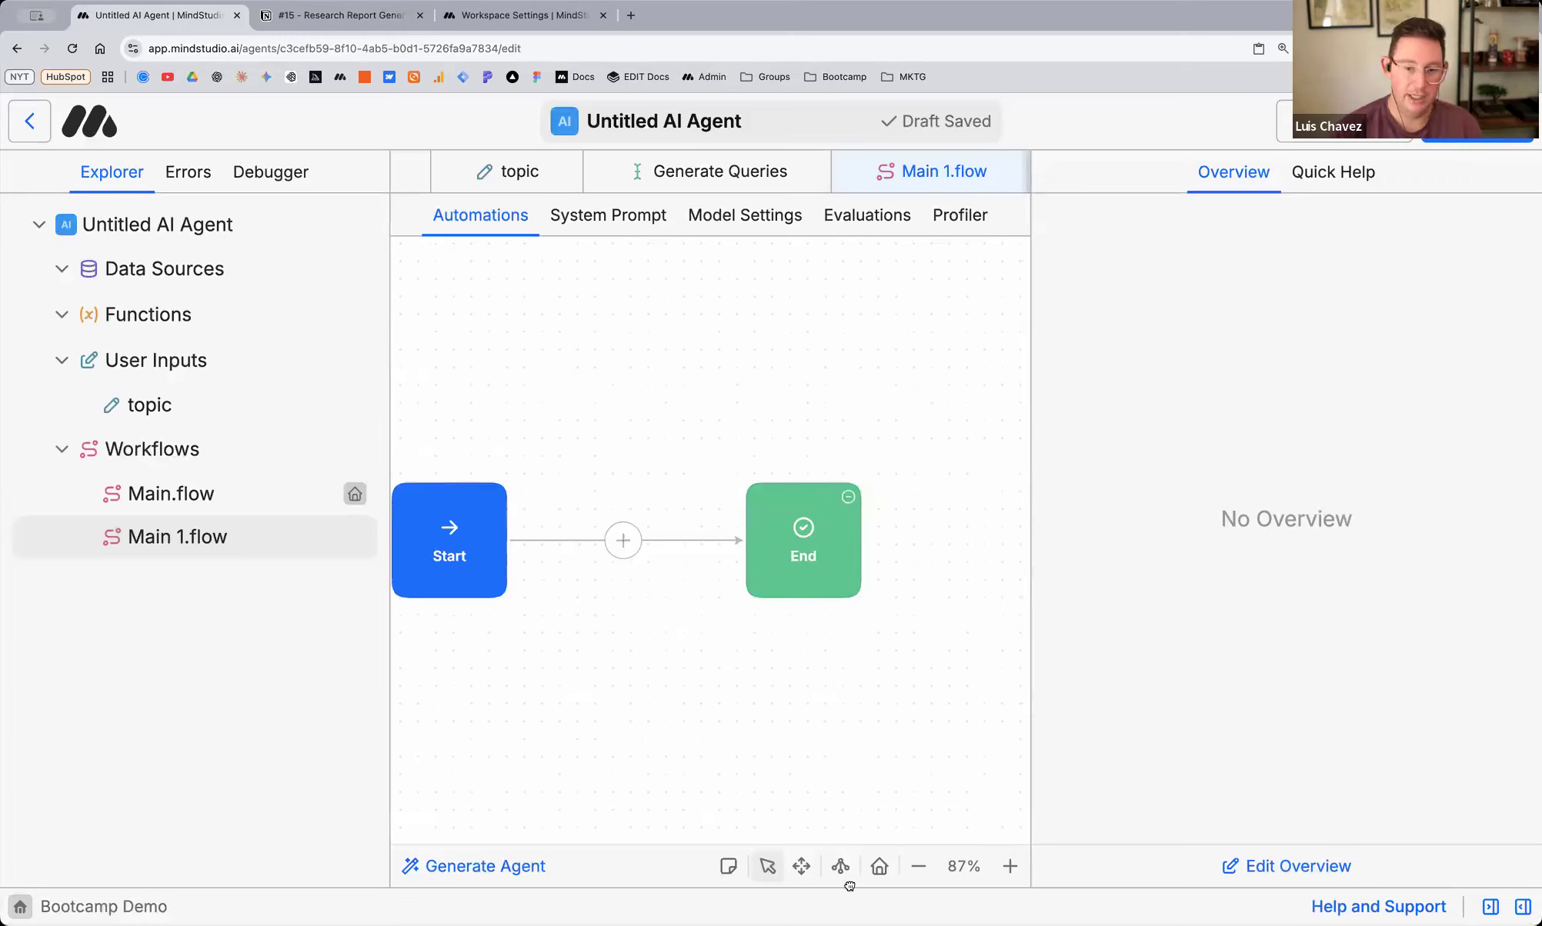
pyautogui.click(840, 868)
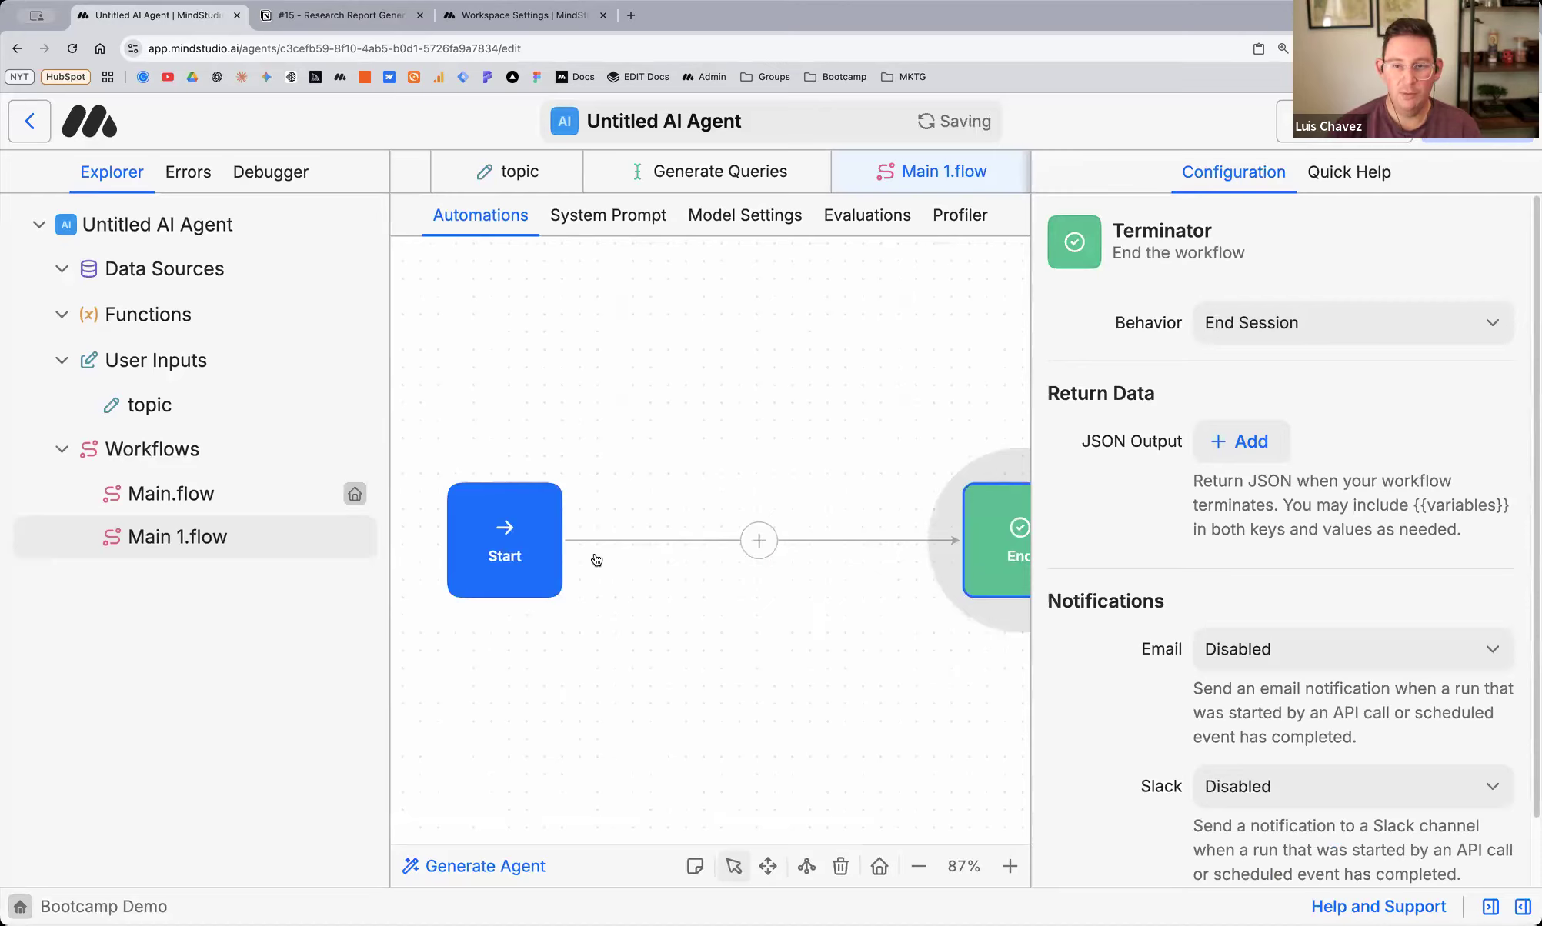
pyautogui.click(536, 544)
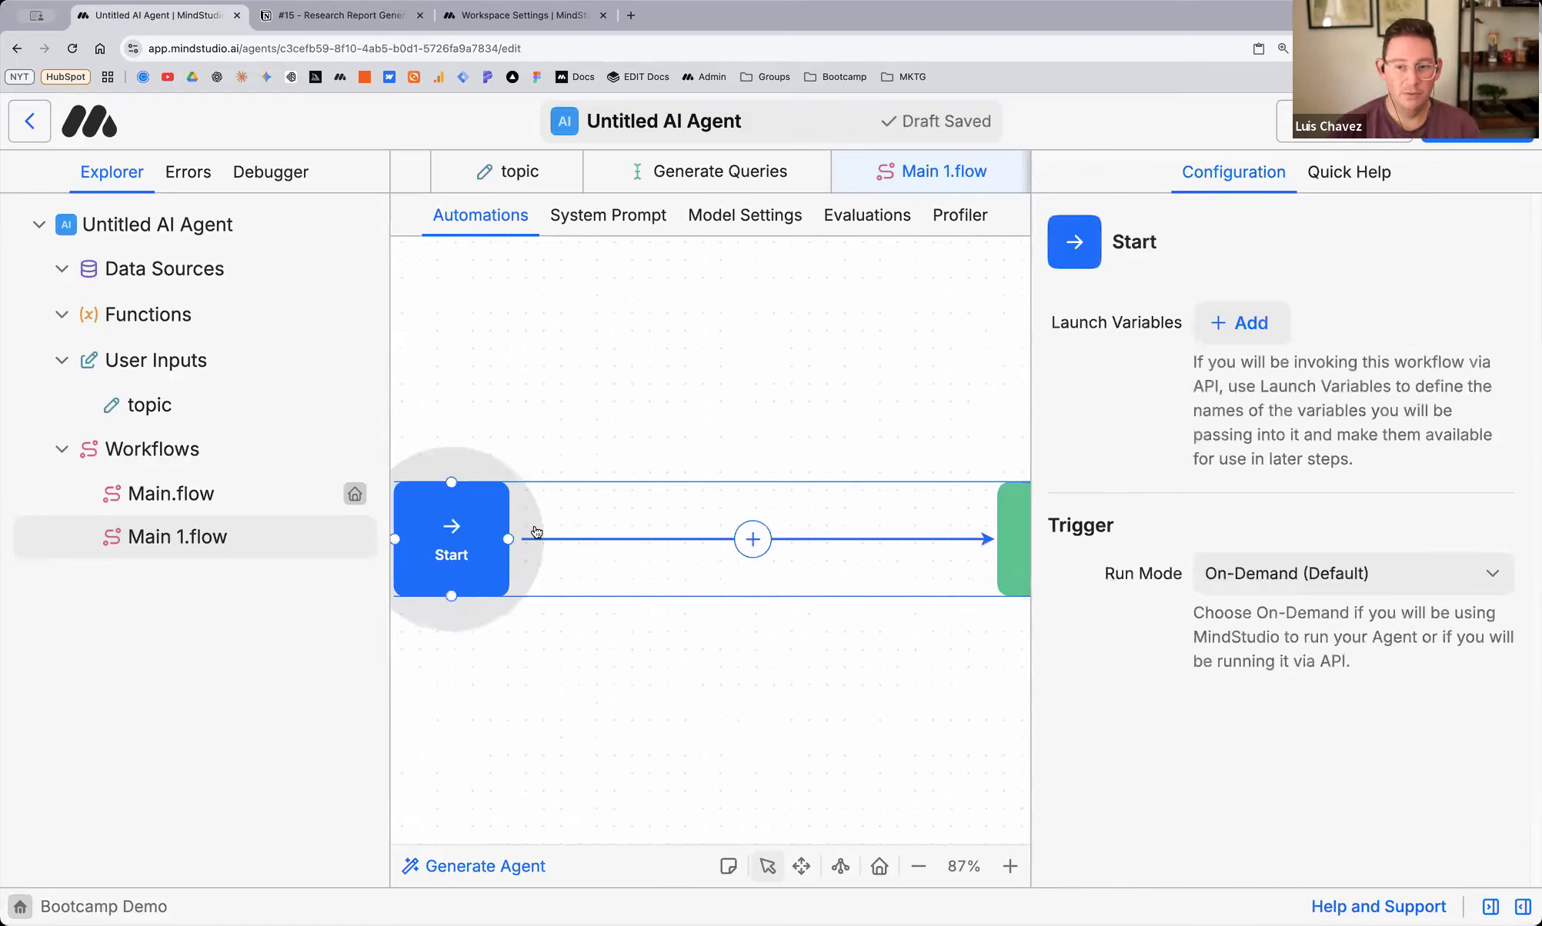
# Add a Search Google block between Start and End in Main 1.flow
pyautogui.click(752, 539)
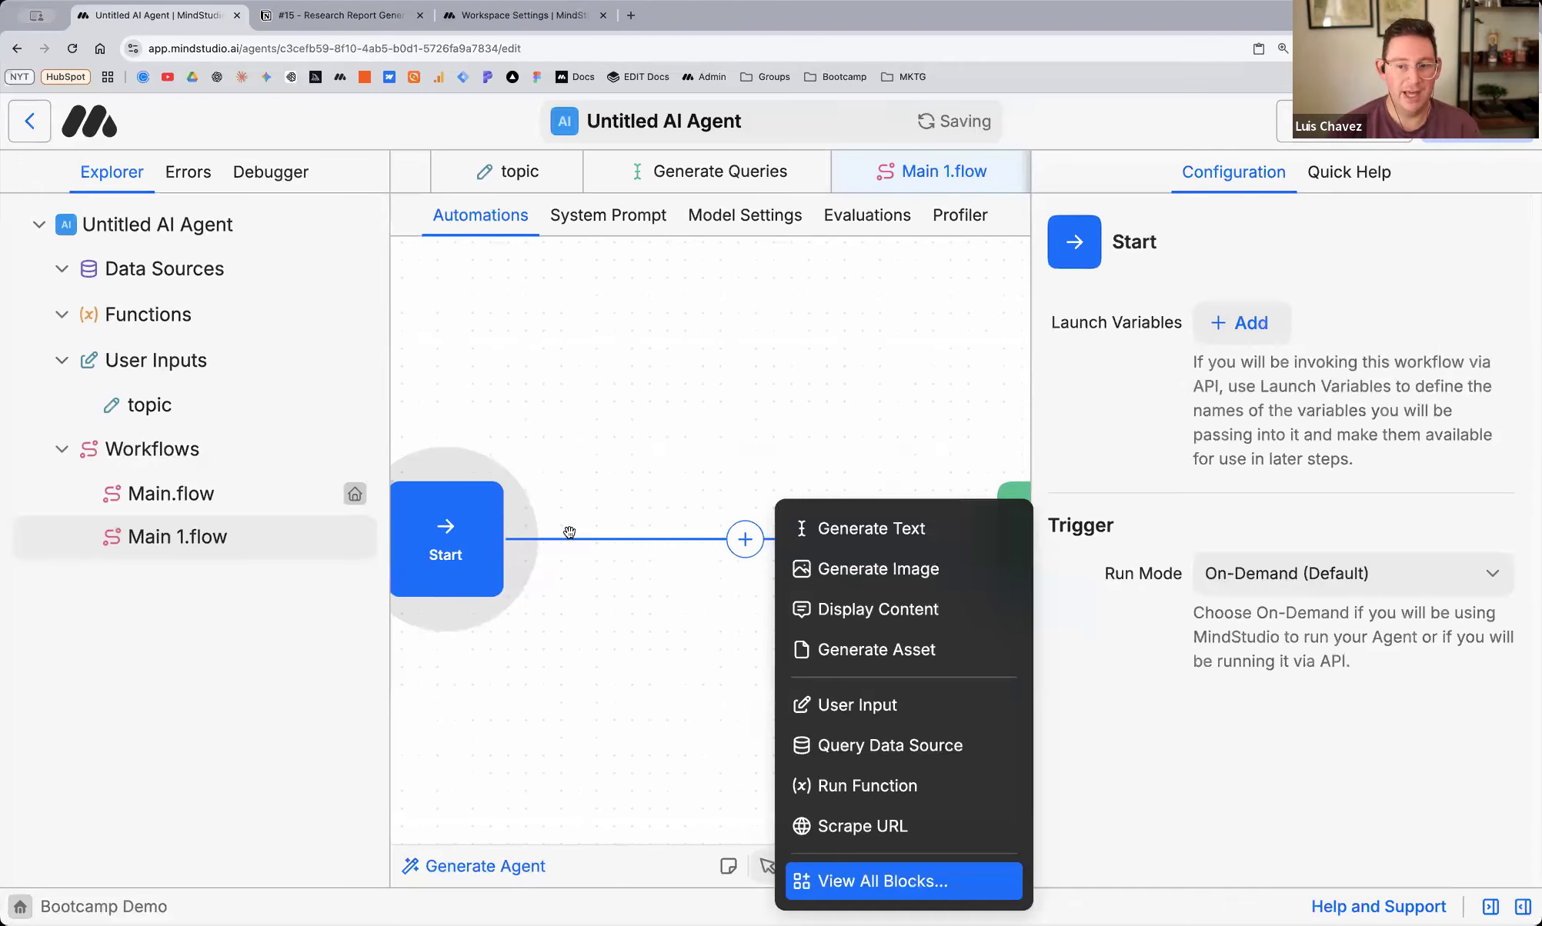
pyautogui.click(883, 882)
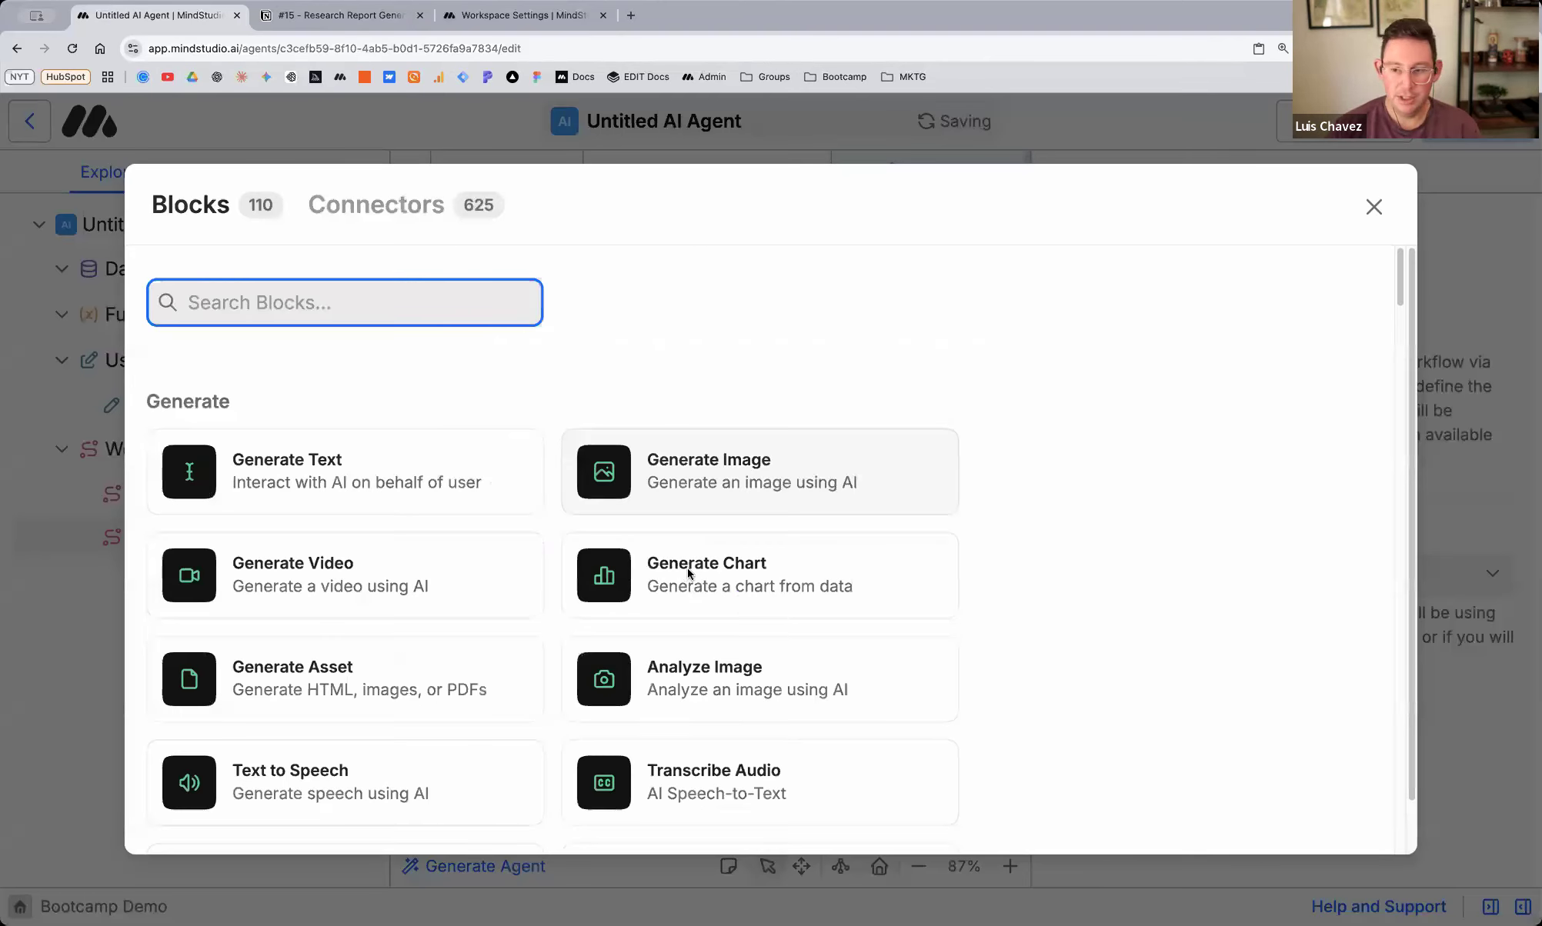
pyautogui.write('sear')
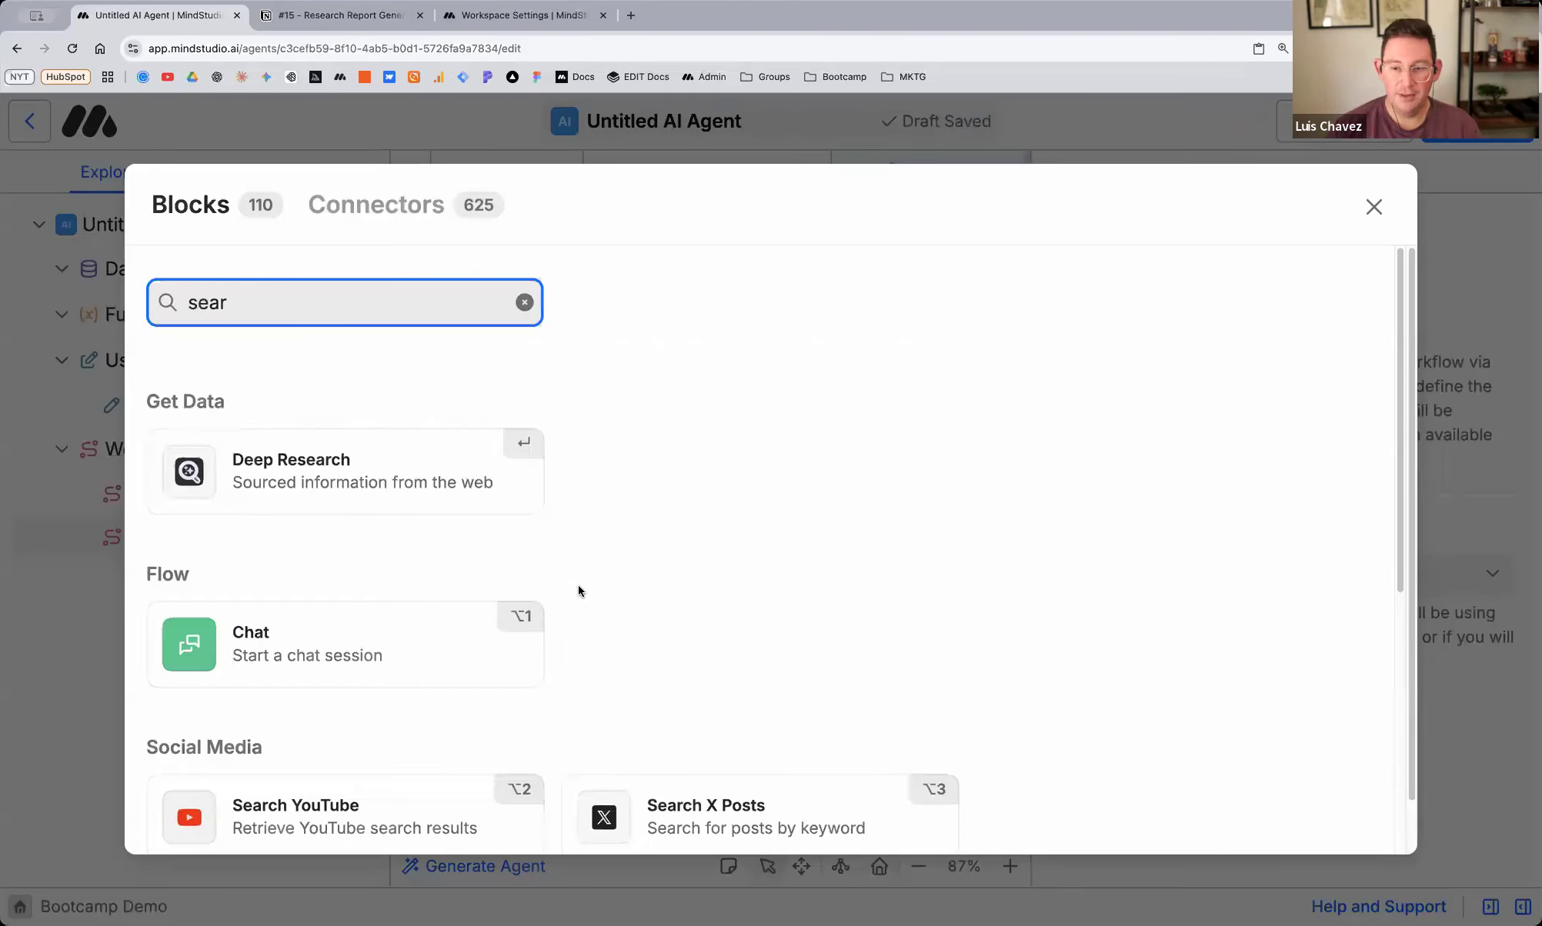
pyautogui.scroll(-5, 188, 539)
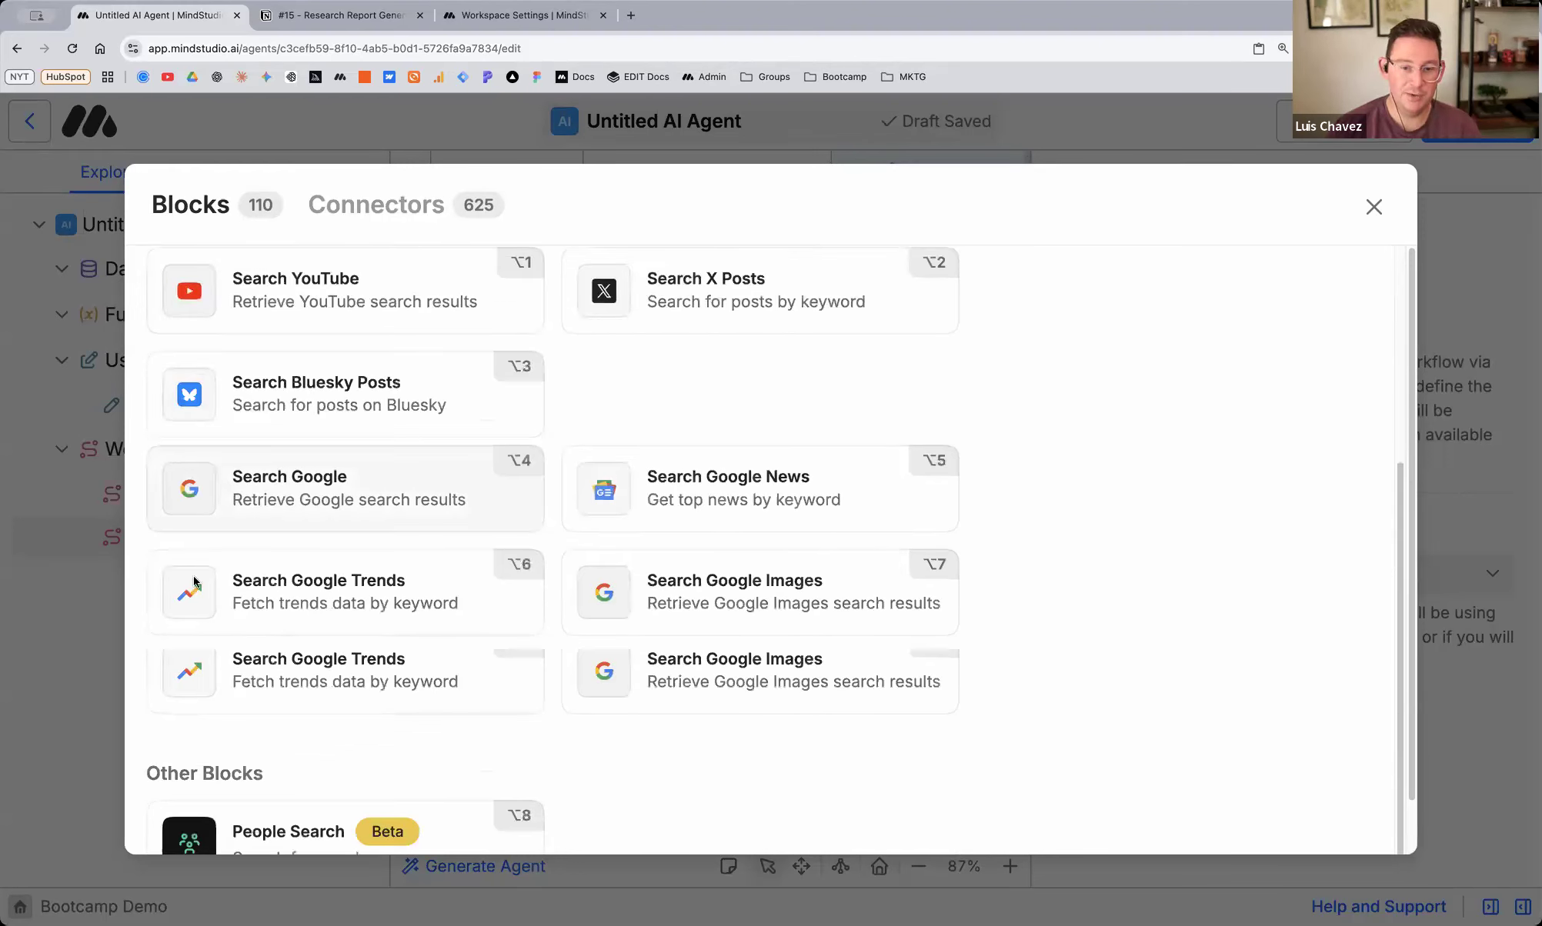
pyautogui.press('Return')
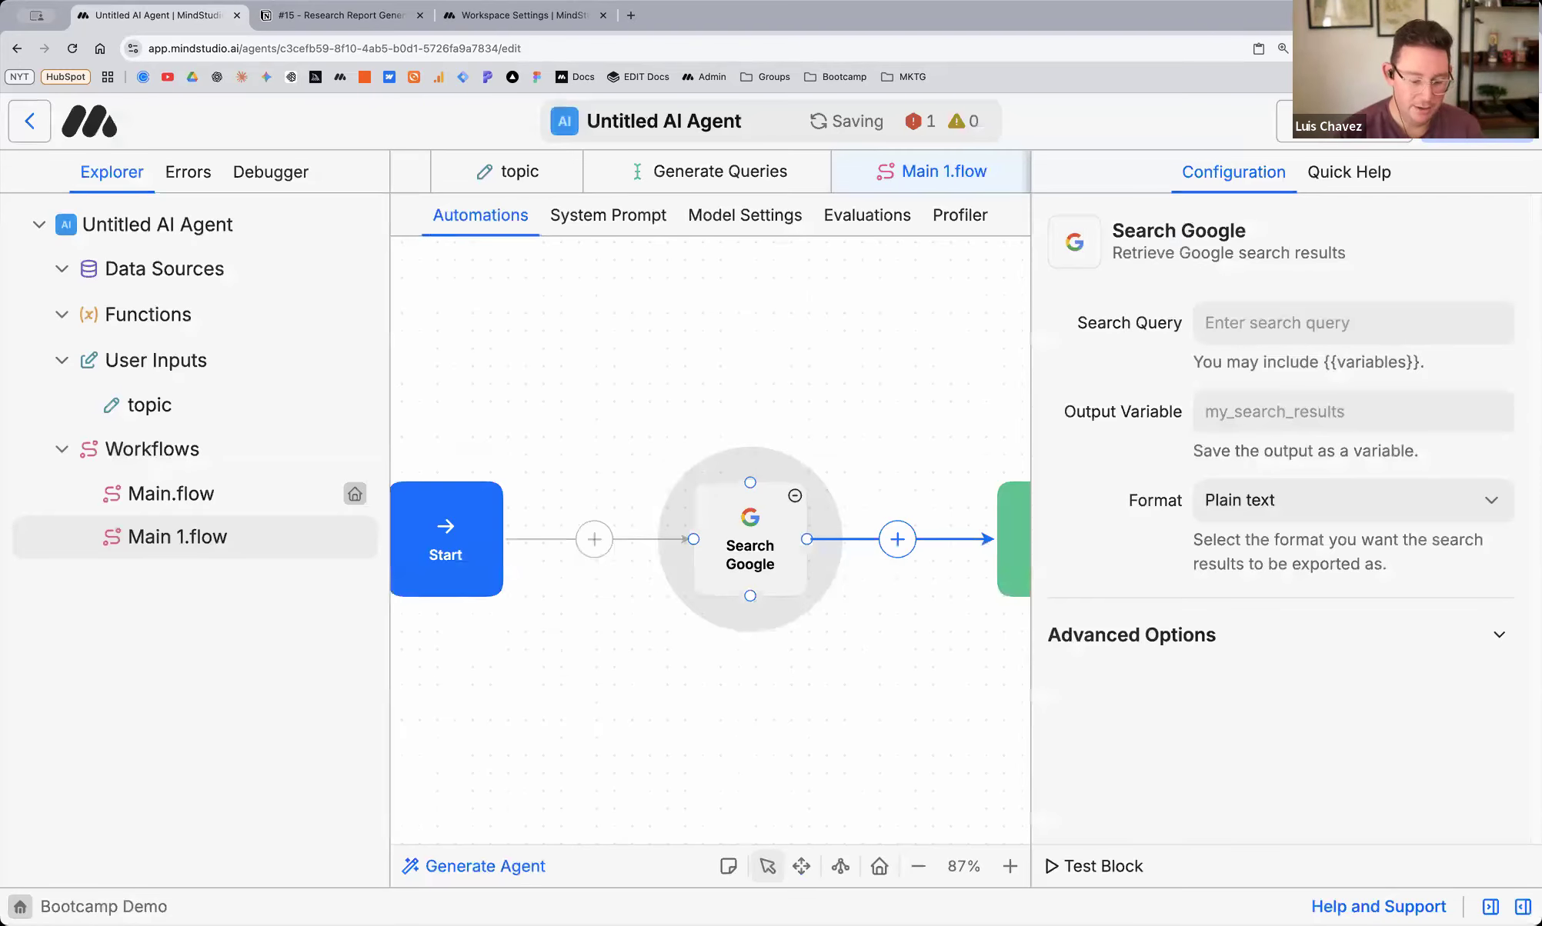
# Move Main 1.flow's End block farther along and add a Run Workflow block between Search Google and End
pyautogui.hscroll(5, 750, 539)
pyautogui.moveTo(605, 538); pyautogui.dragTo(788, 537)
pyautogui.click(541, 537)
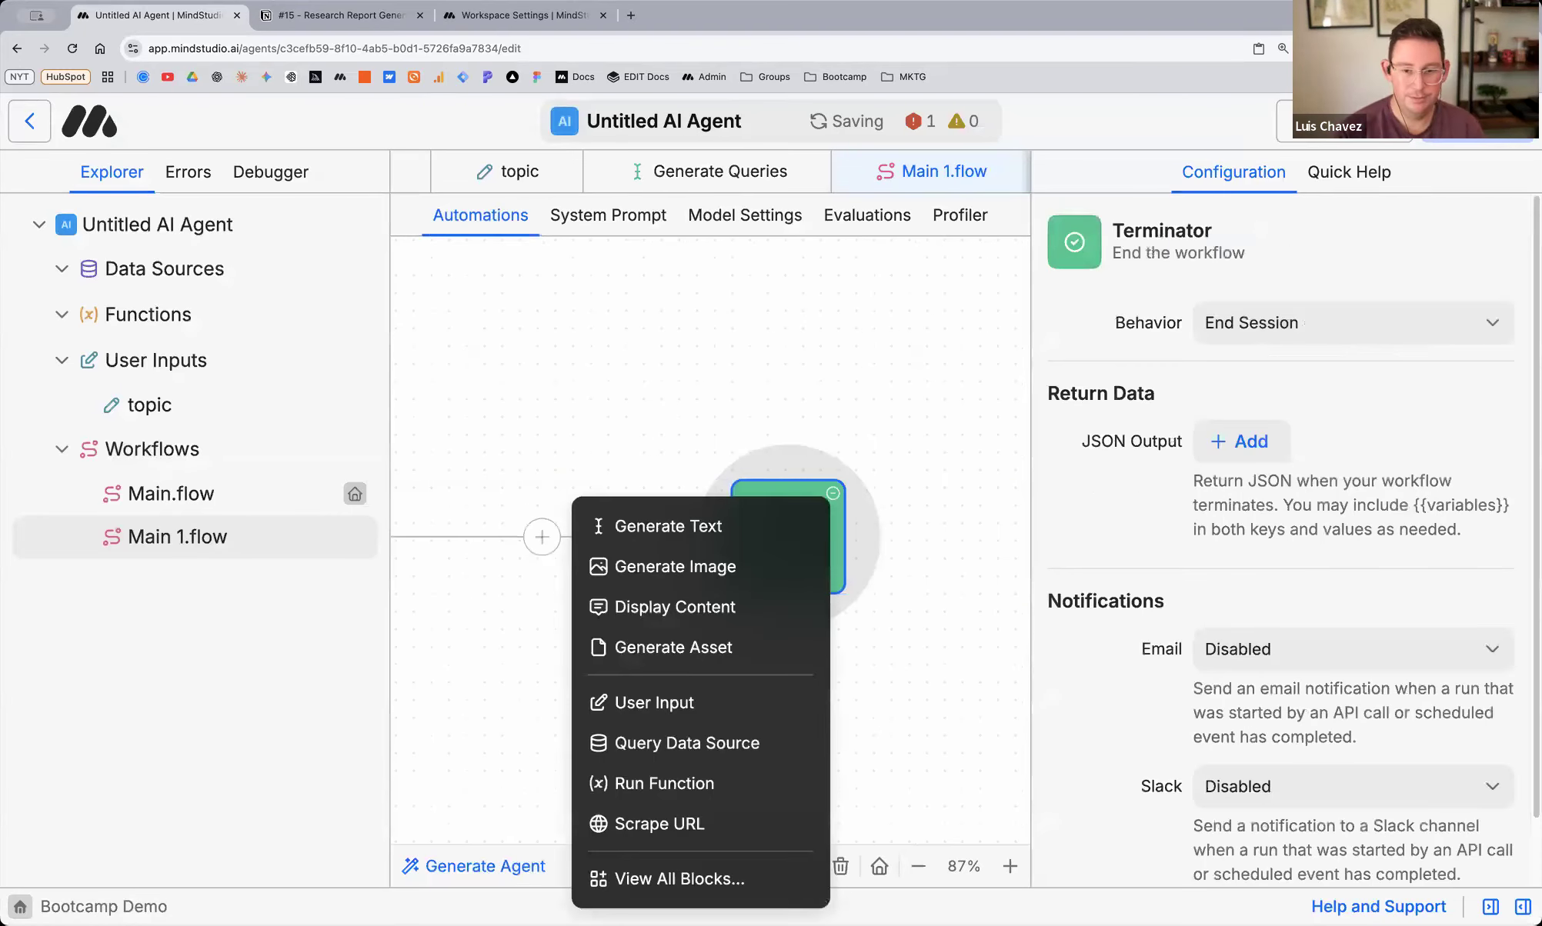
pyautogui.click(680, 879)
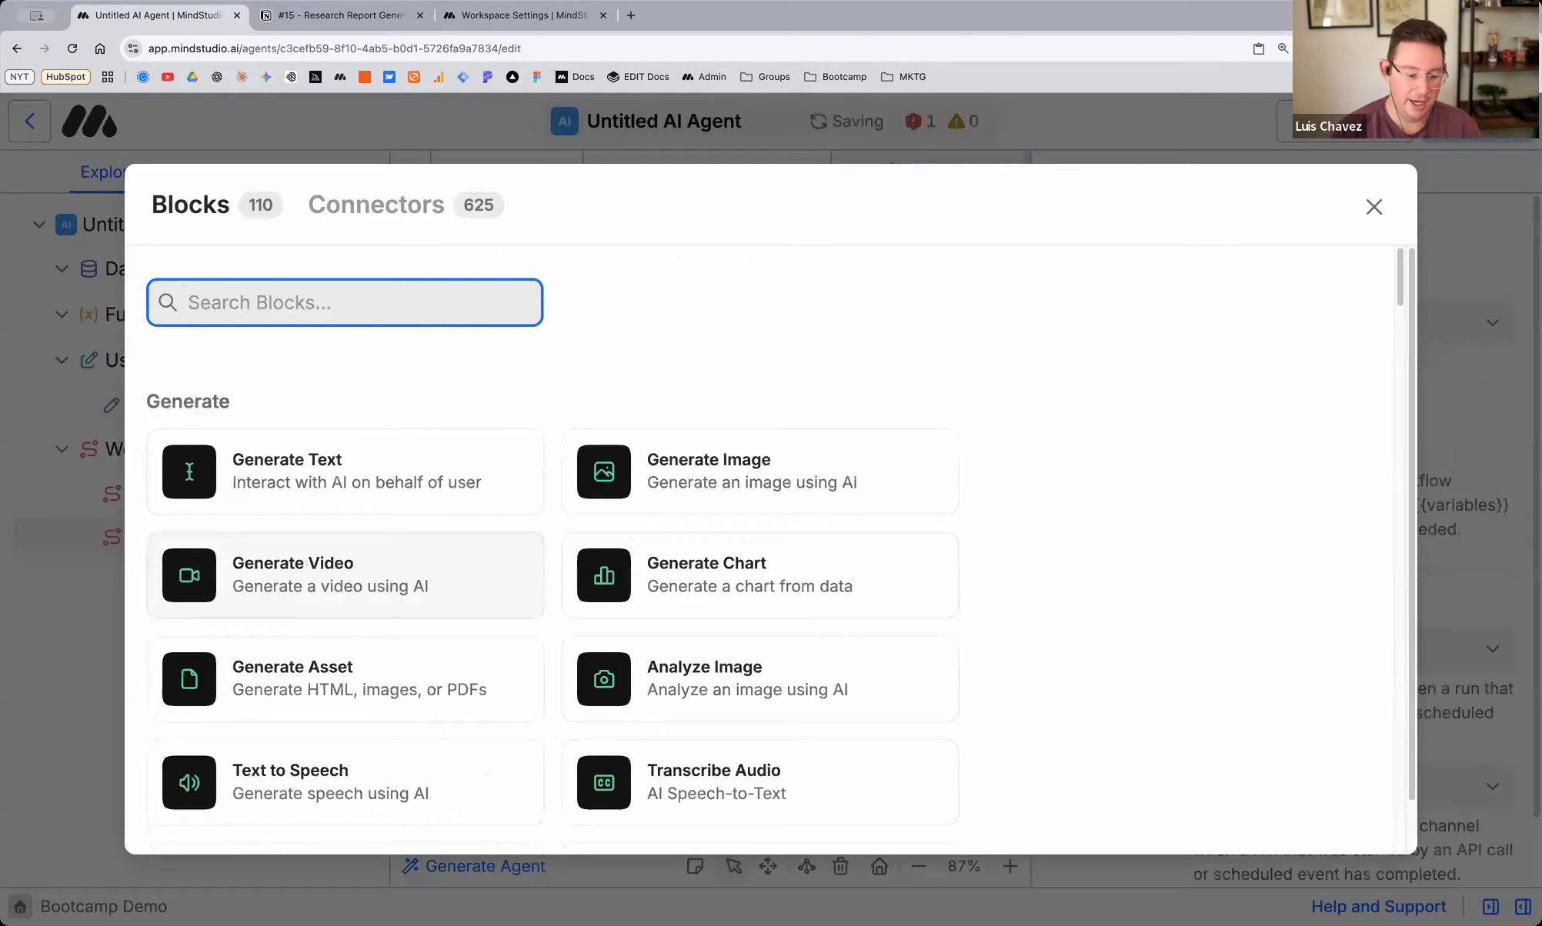
pyautogui.write('run')
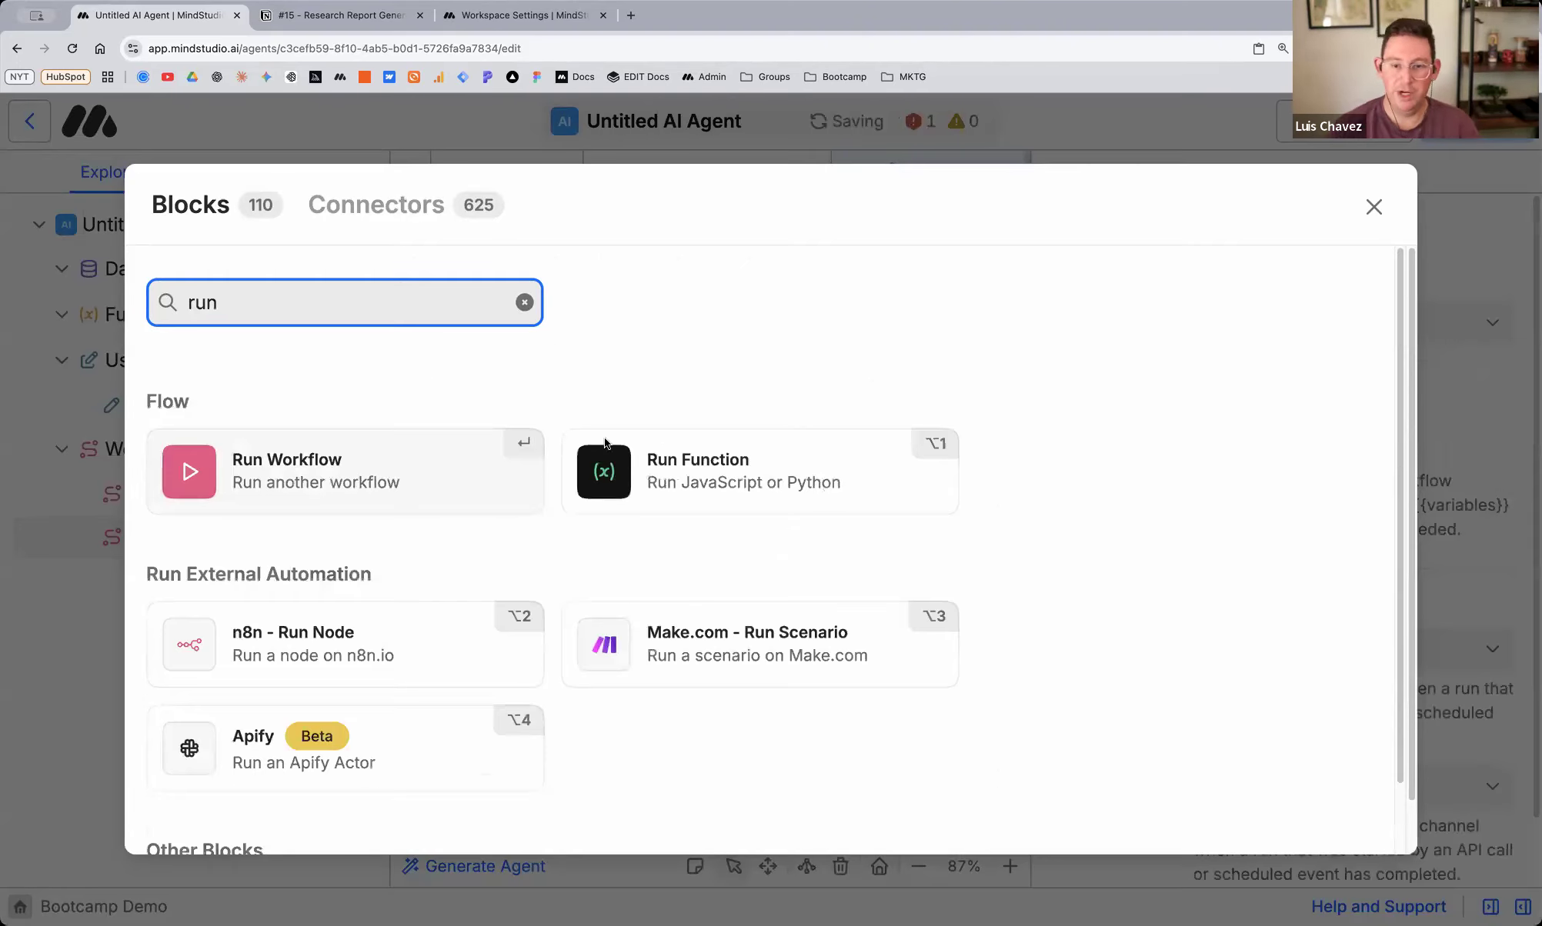
pyautogui.press('Return')
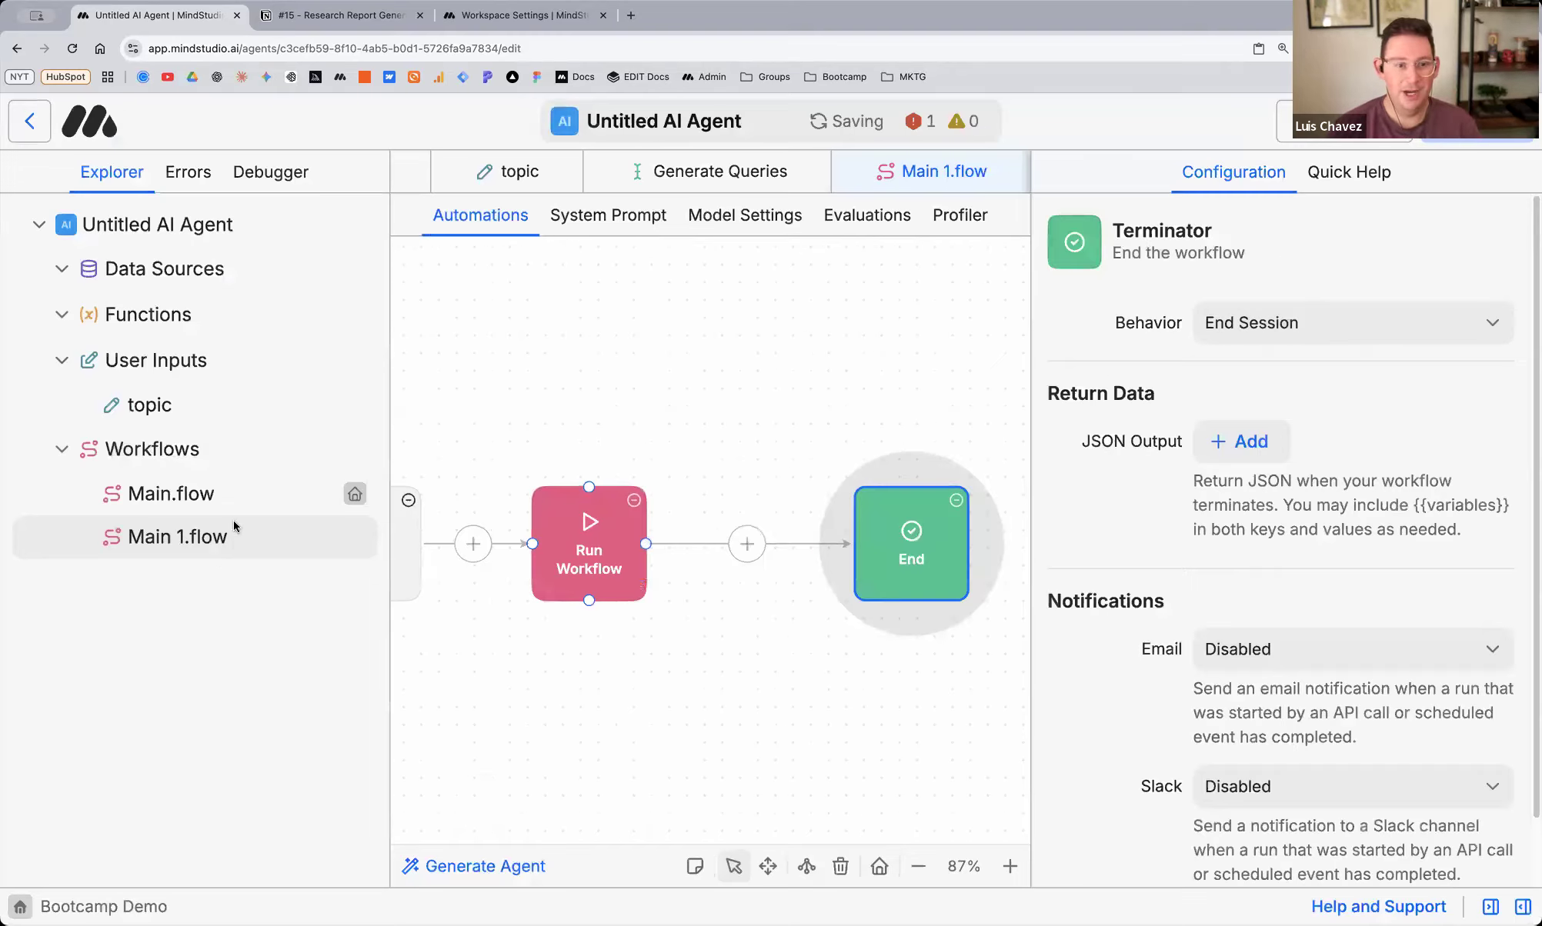
# Rename the Main 1.flow workflow as Sub1-Research
pyautogui.click(228, 543)
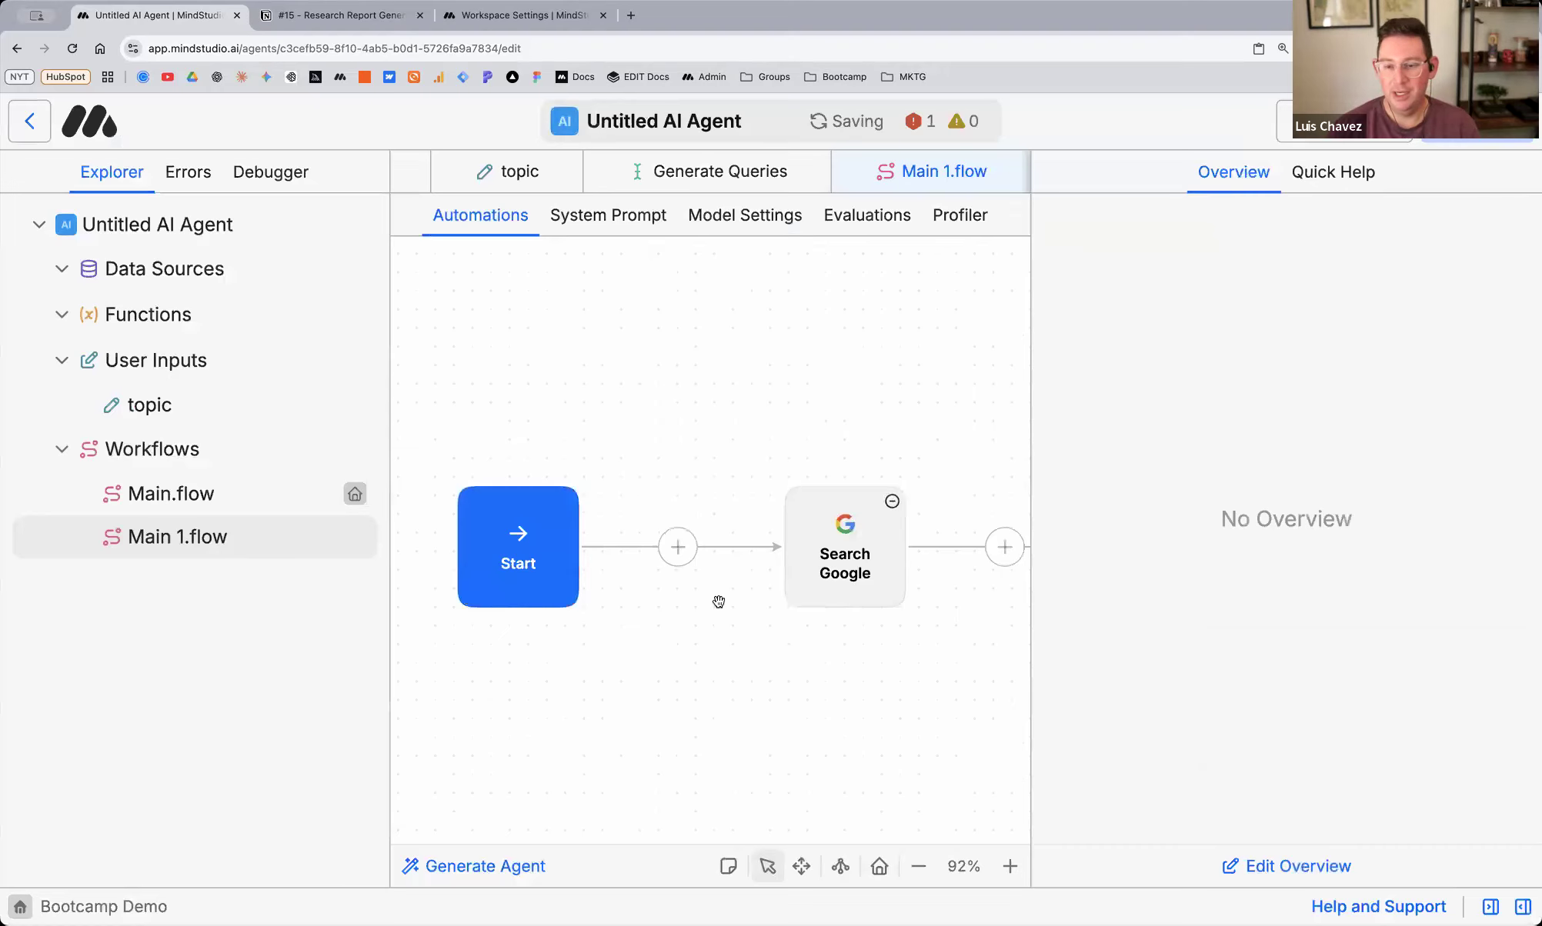
pyautogui.doubleClick(227, 534)
pyautogui.write('Sub1-Research')
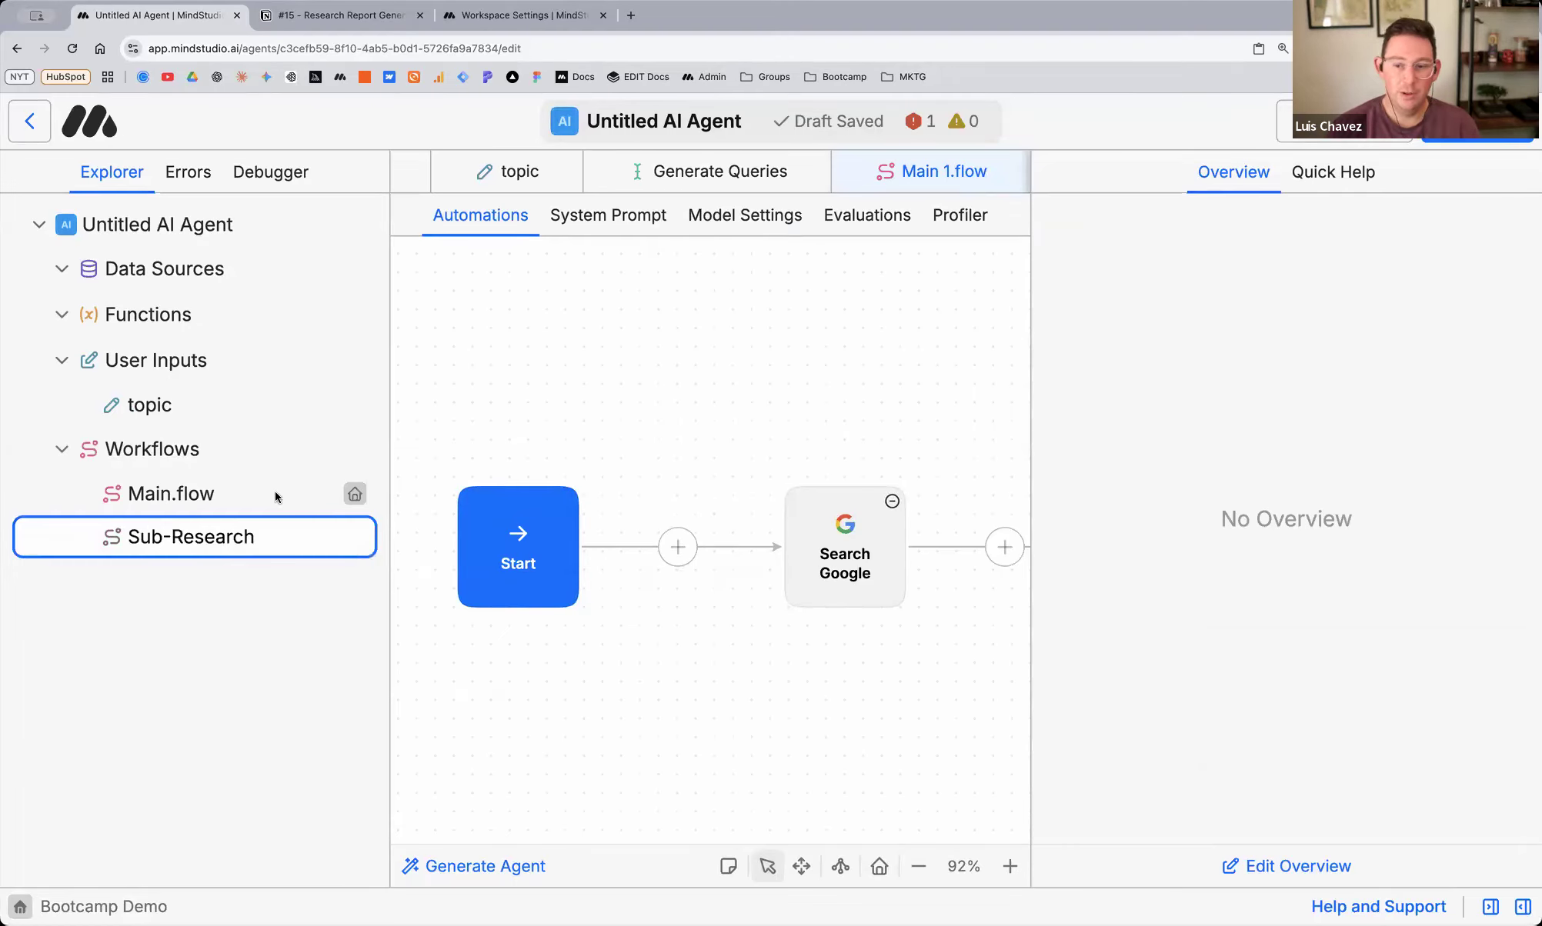
pyautogui.press('Return')
# Examine how Main.flow's Run Workflow block relates to the Sub1-Research workflow's blocks from Start to End
pyautogui.hscroll(-2, 531, 468)
pyautogui.click(171, 494)
pyautogui.click(539, 439)
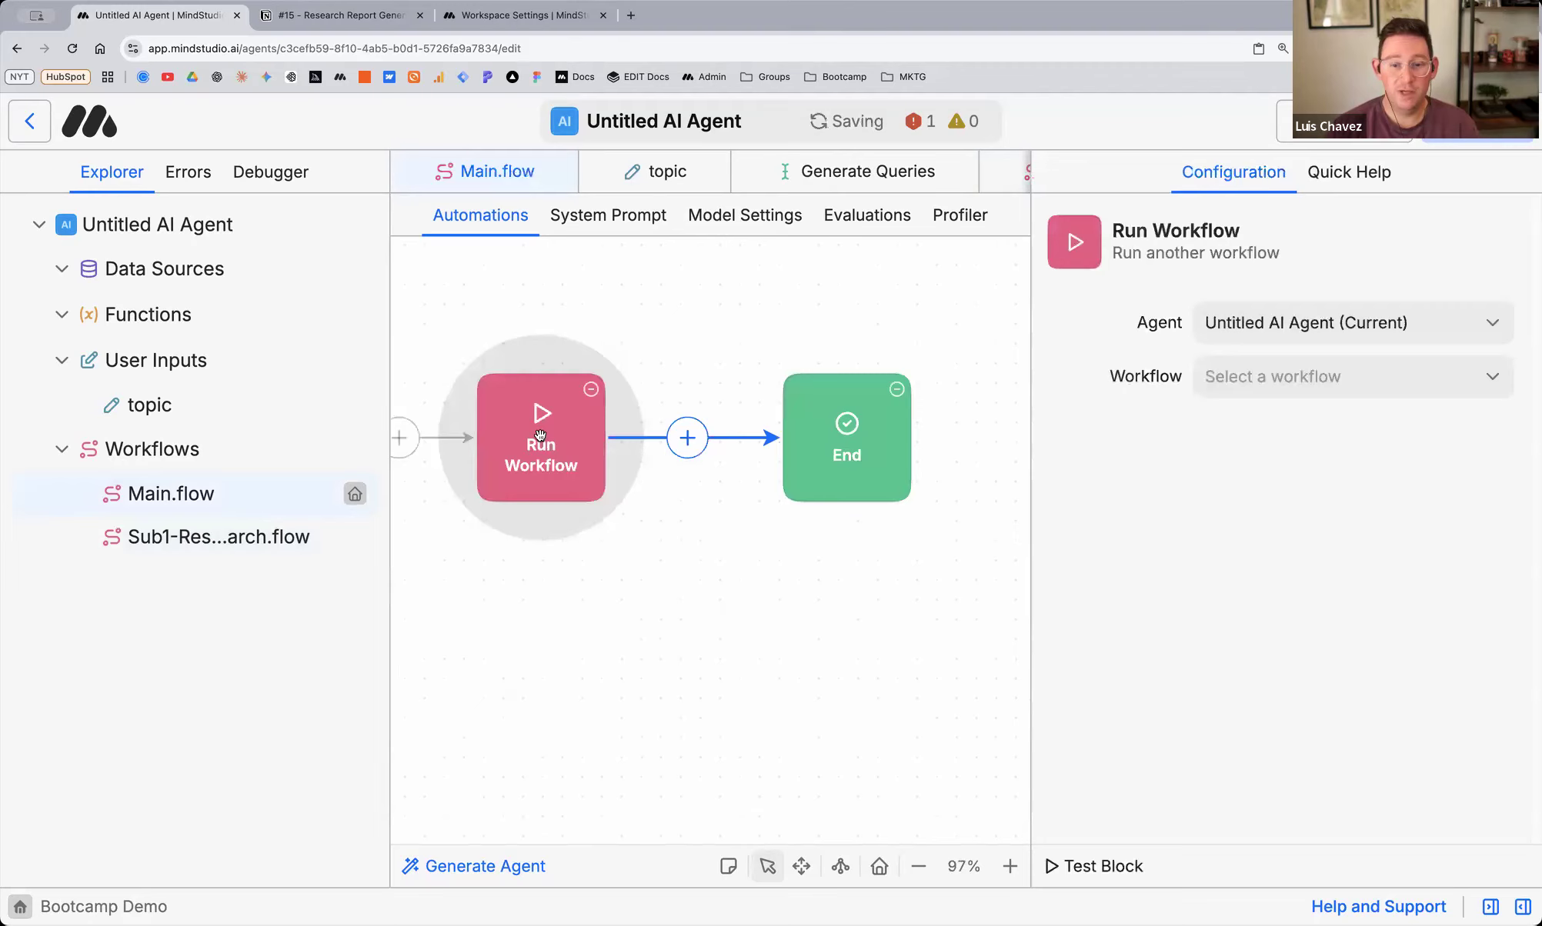
pyautogui.click(254, 537)
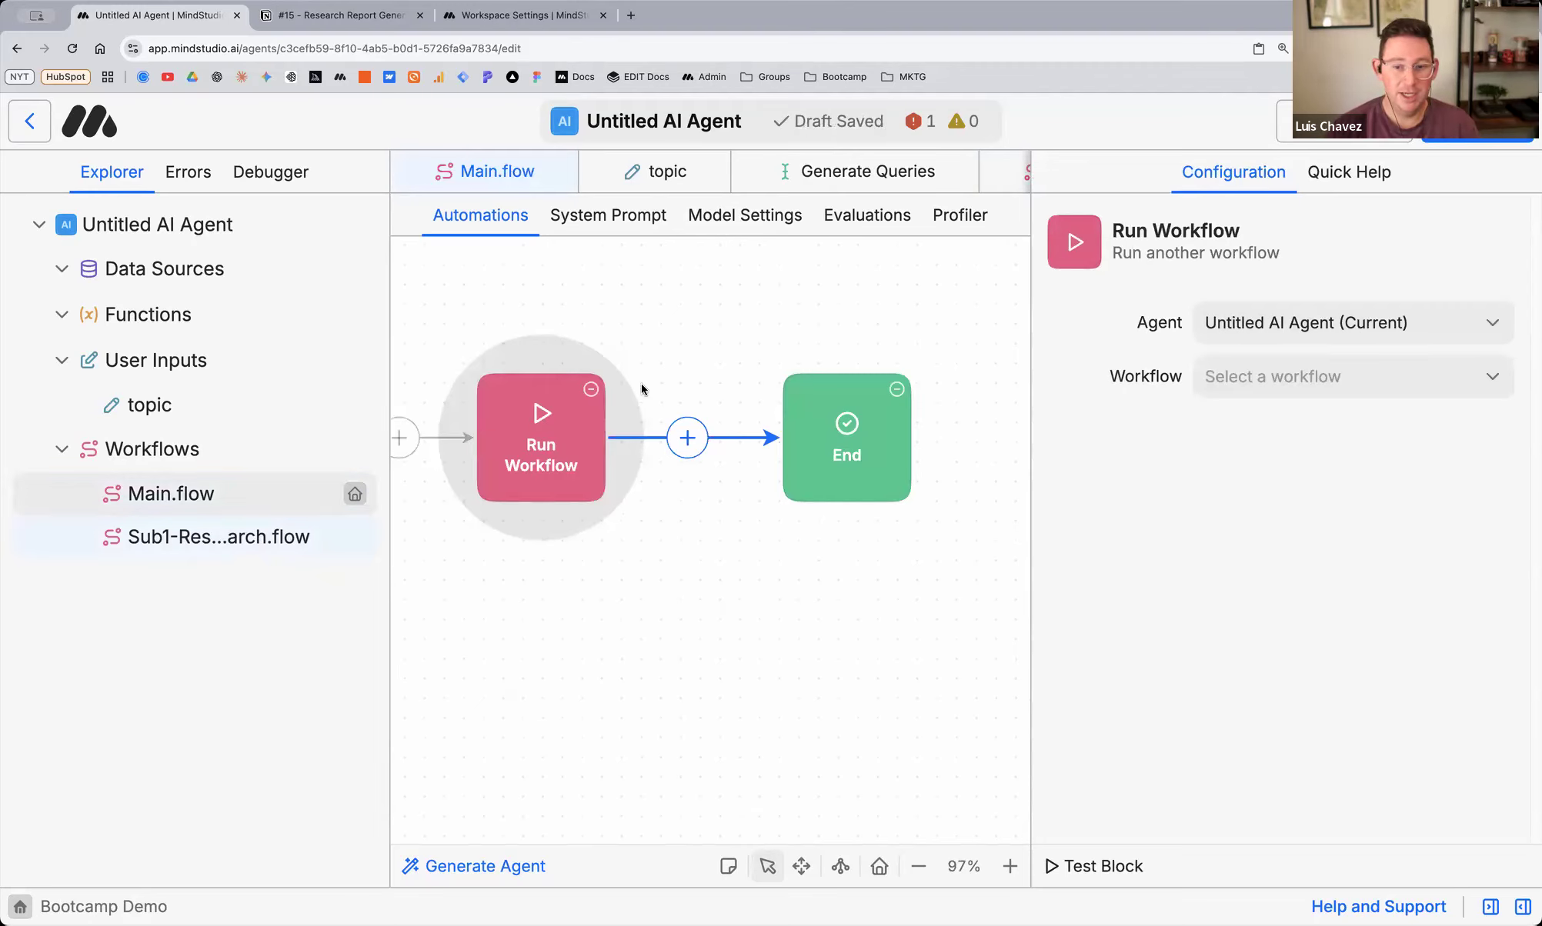
pyautogui.hscroll(-1, 607, 459)
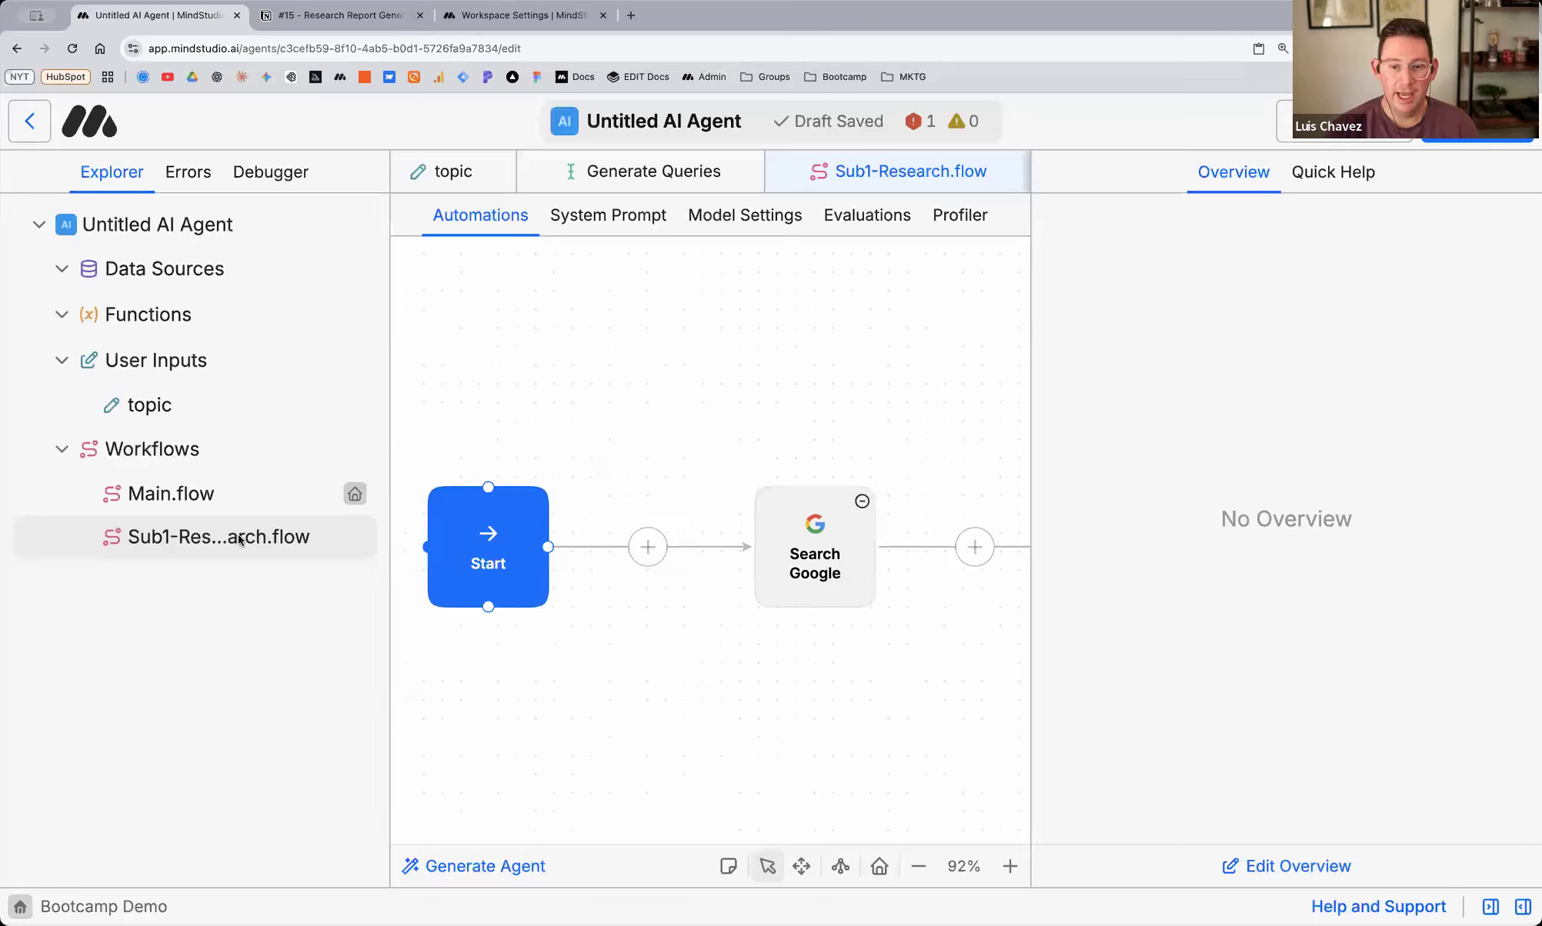
pyautogui.click(501, 560)
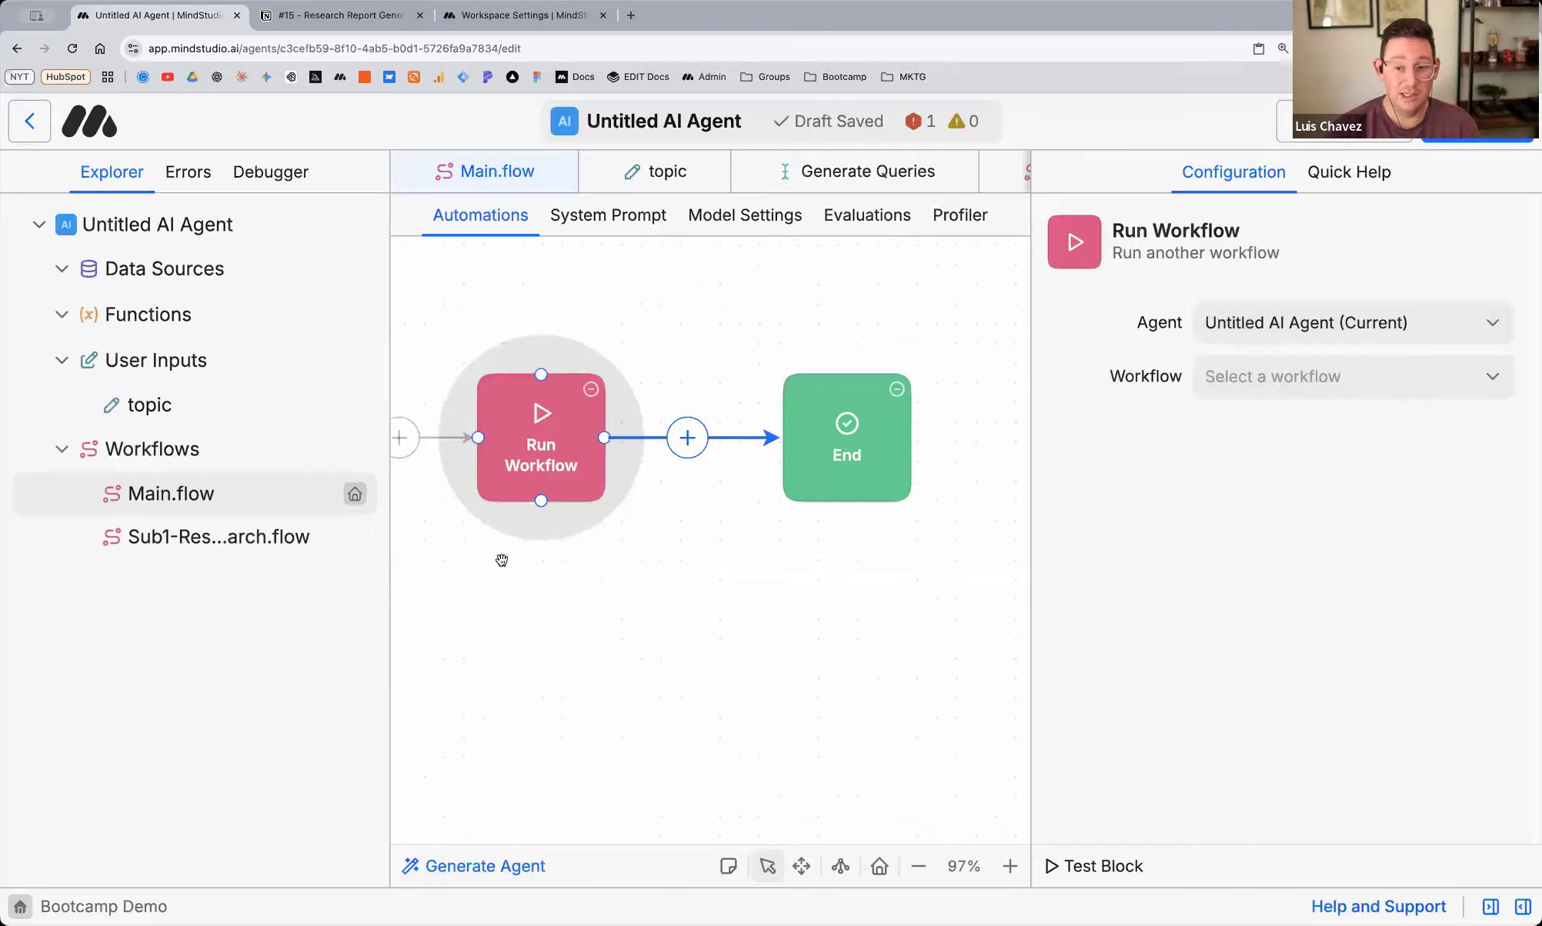
pyautogui.hotkey('ctrl', 'Tab')
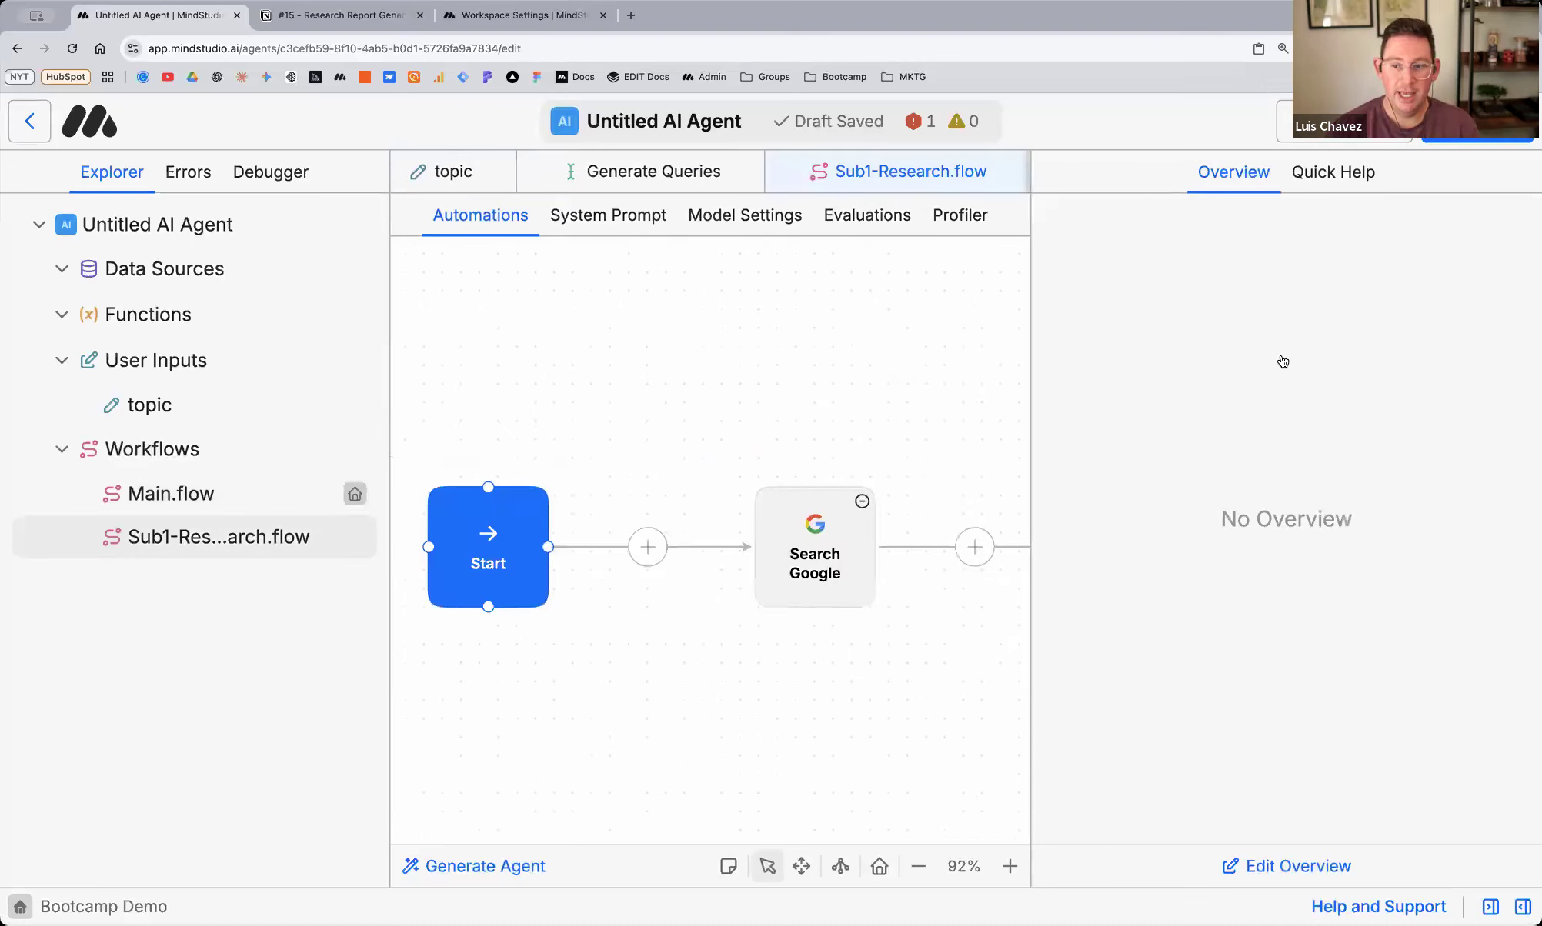
pyautogui.click(492, 555)
pyautogui.hscroll(6, 778, 563)
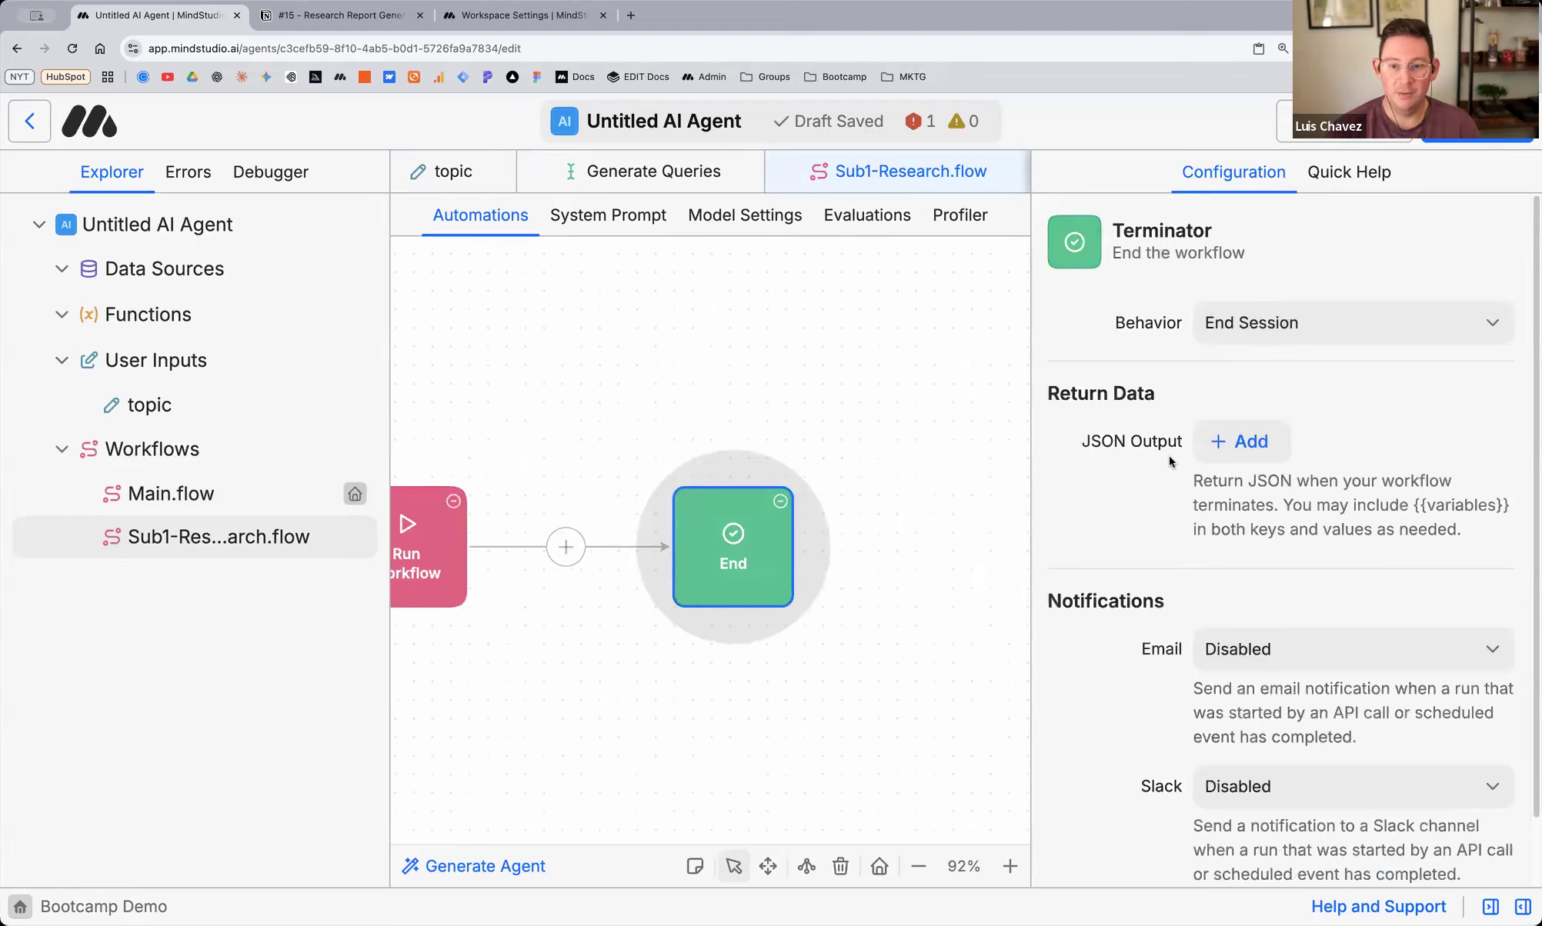
pyautogui.hscroll(-10, 776, 672)
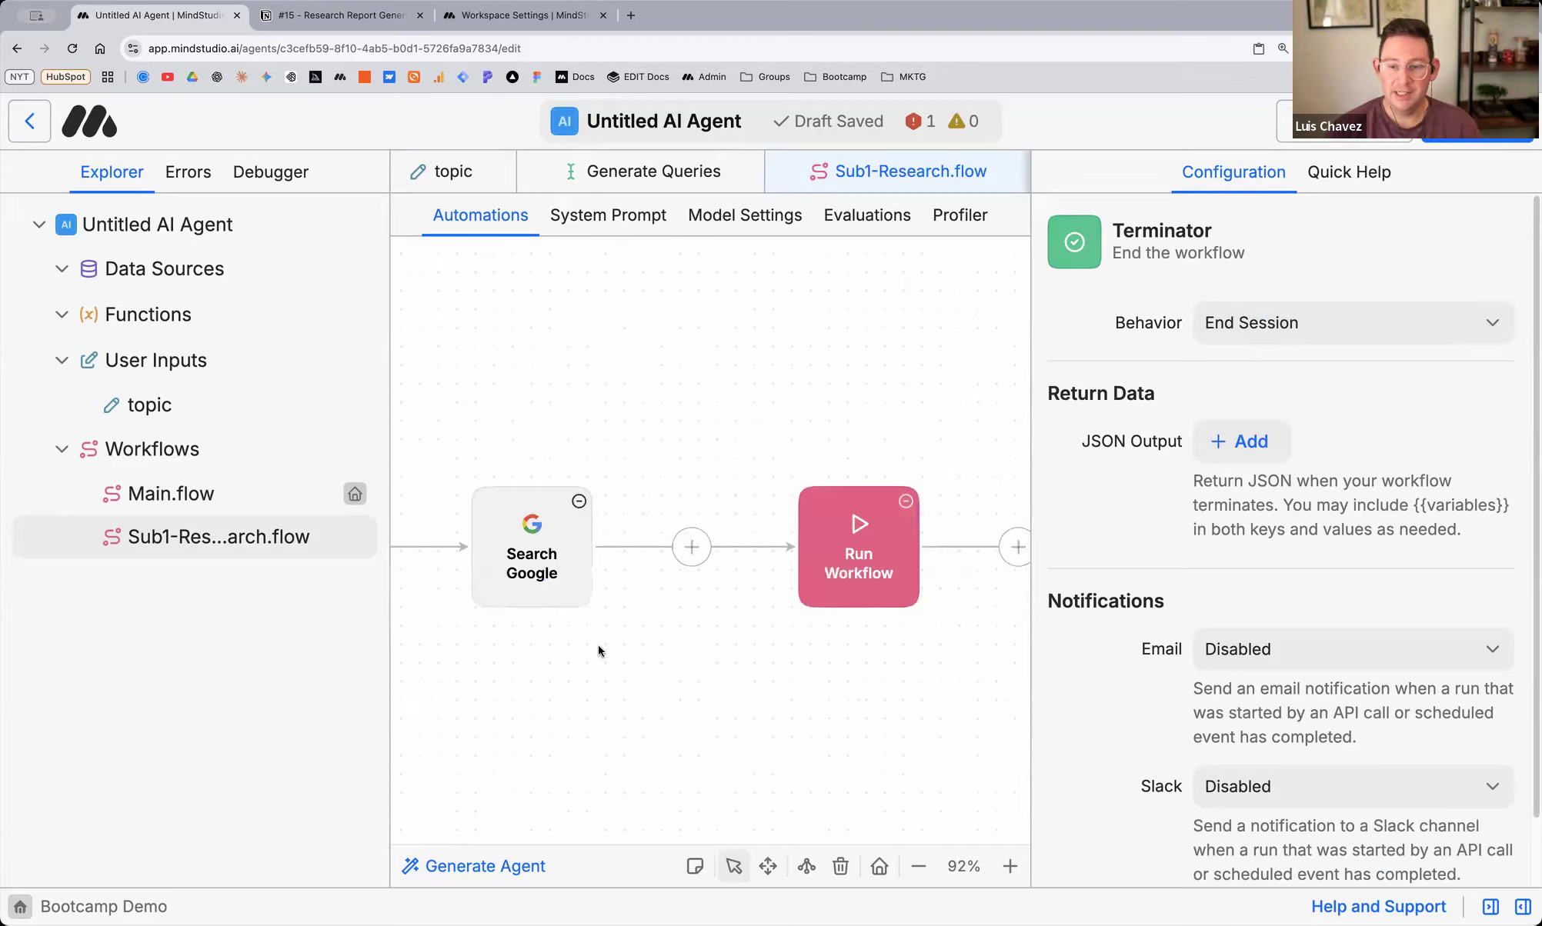
# Examine the Generate Queries block's output settings in Main.flow and select its entire sample output array
pyautogui.hscroll(-8, 598, 644)
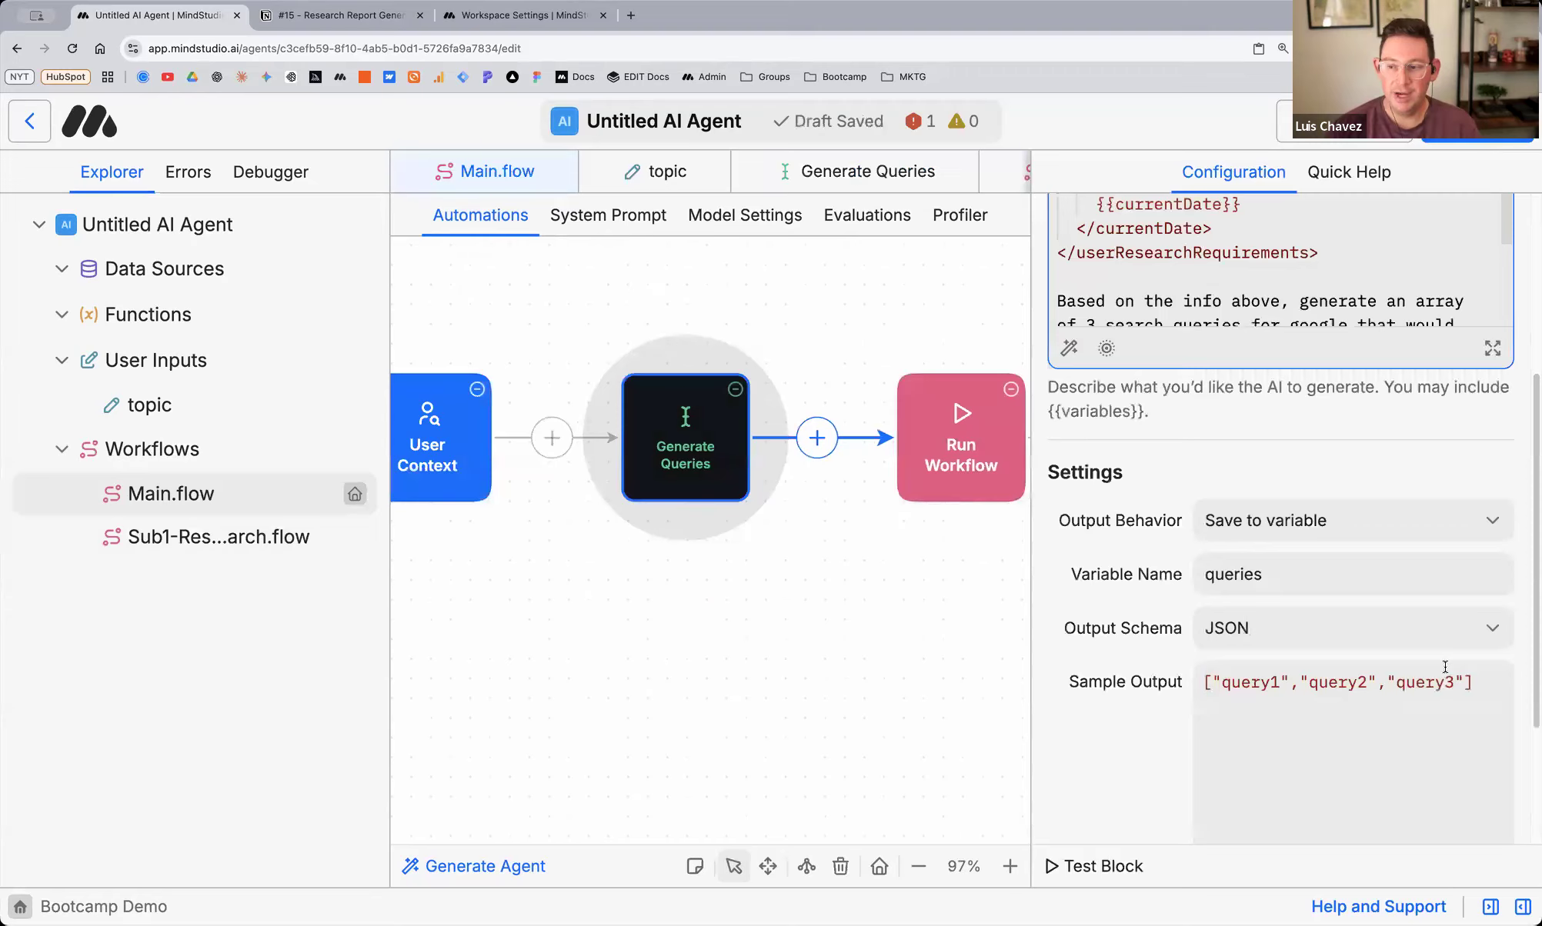
pyautogui.scroll(-1, 1445, 667)
pyautogui.moveTo(1303, 664); pyautogui.dragTo(793, 593)
pyautogui.press('super+a')
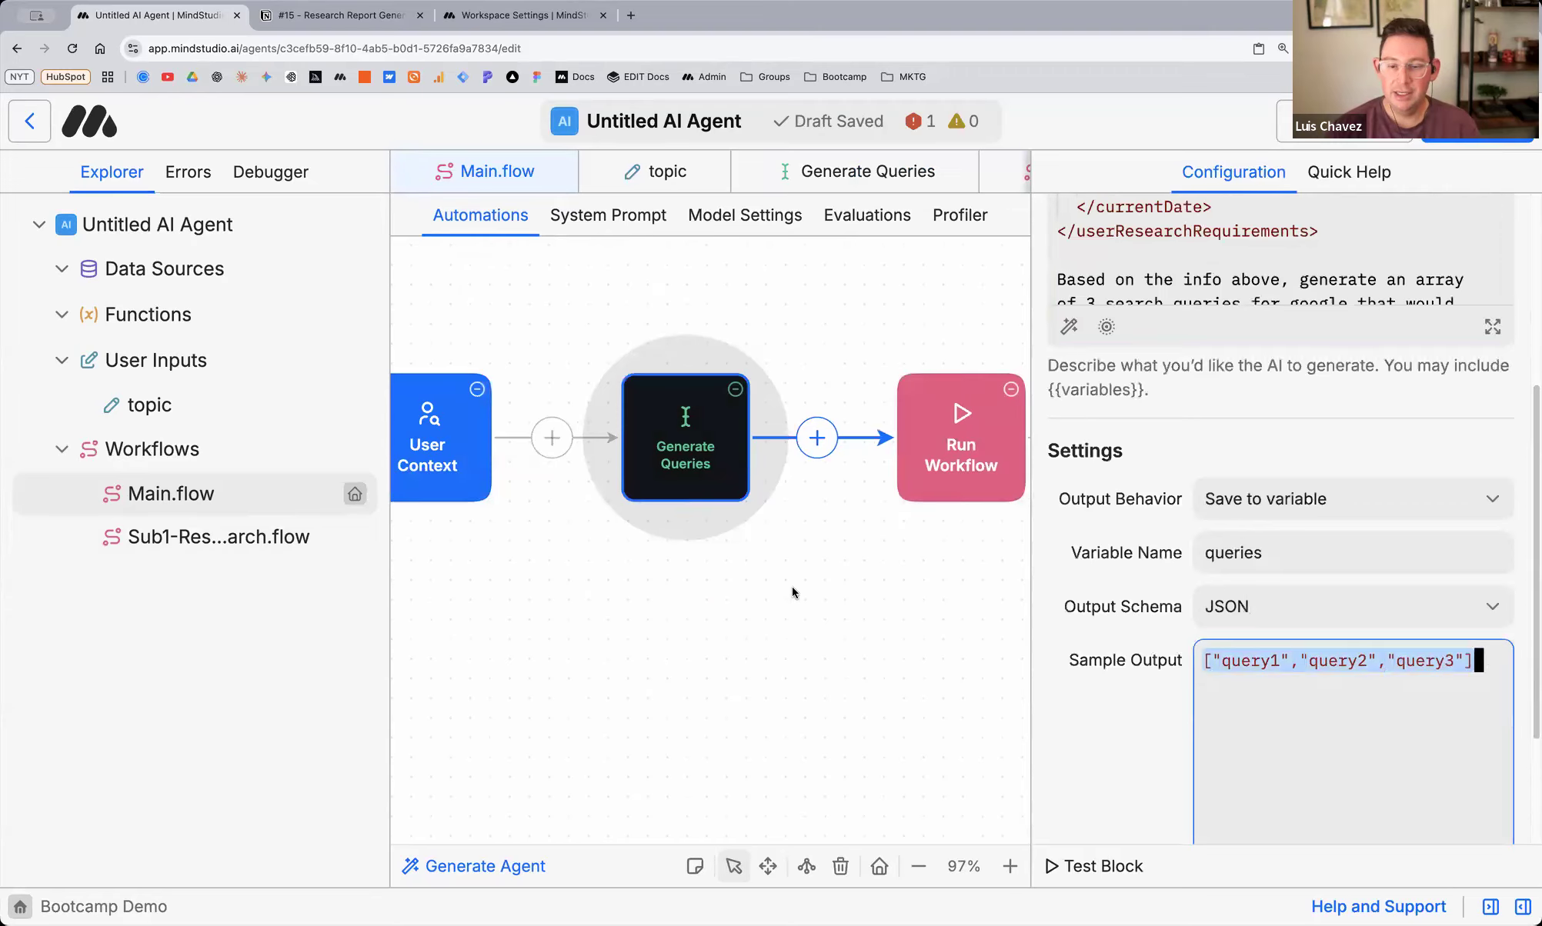
# Set Main.flow's Run Workflow block to run Sub1-Research.flow in Run Multiple Times mode
pyautogui.hscroll(5, 701, 590)
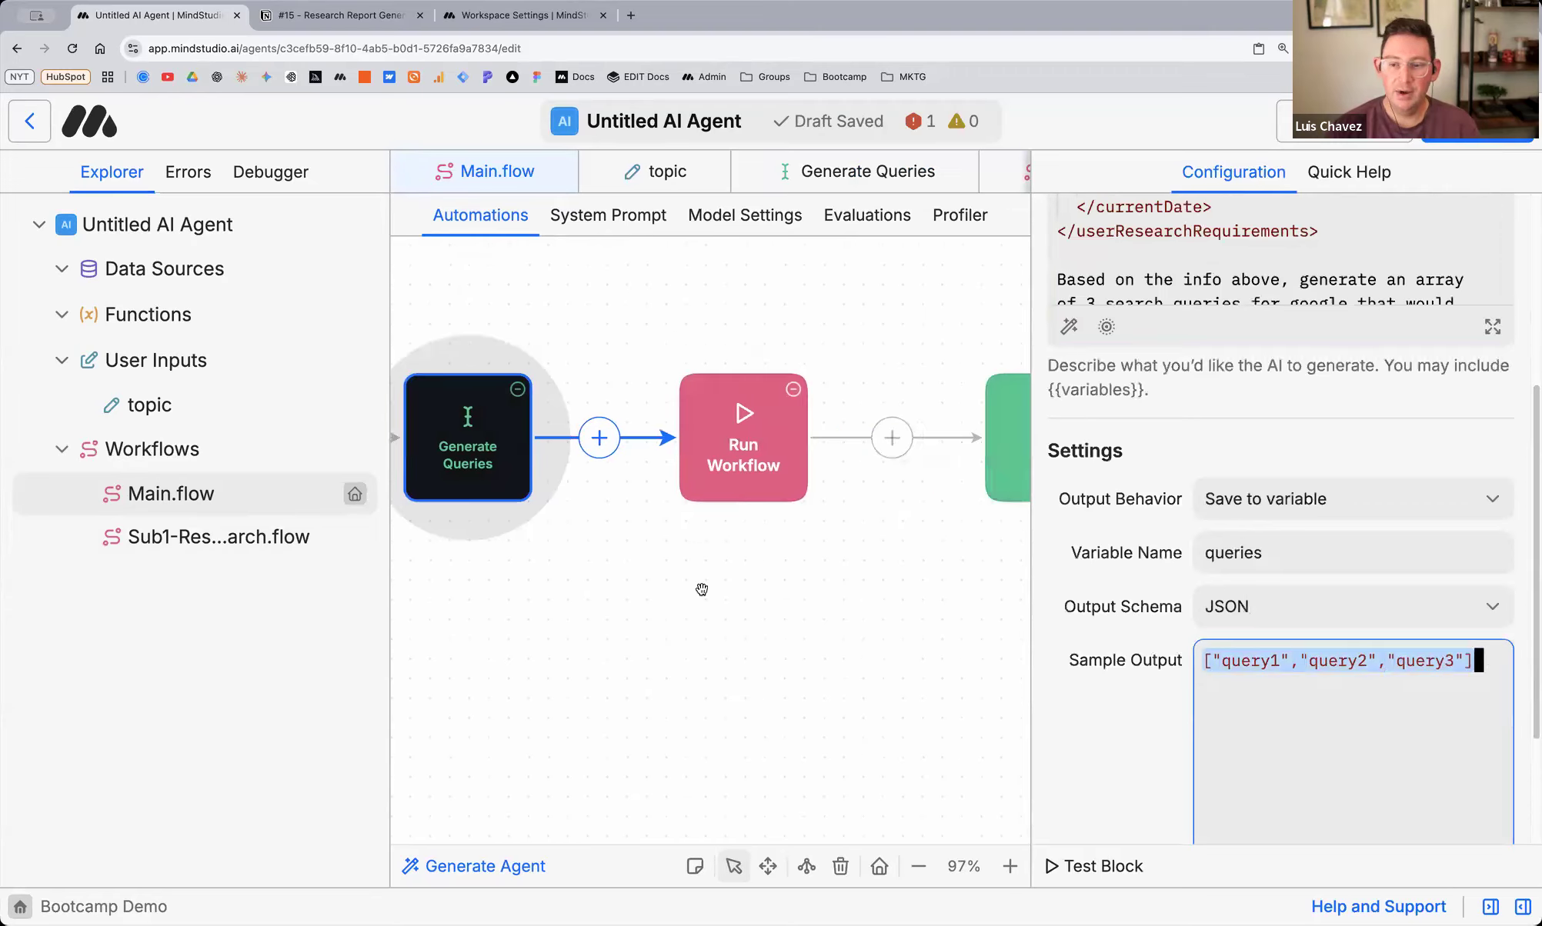
pyautogui.click(738, 469)
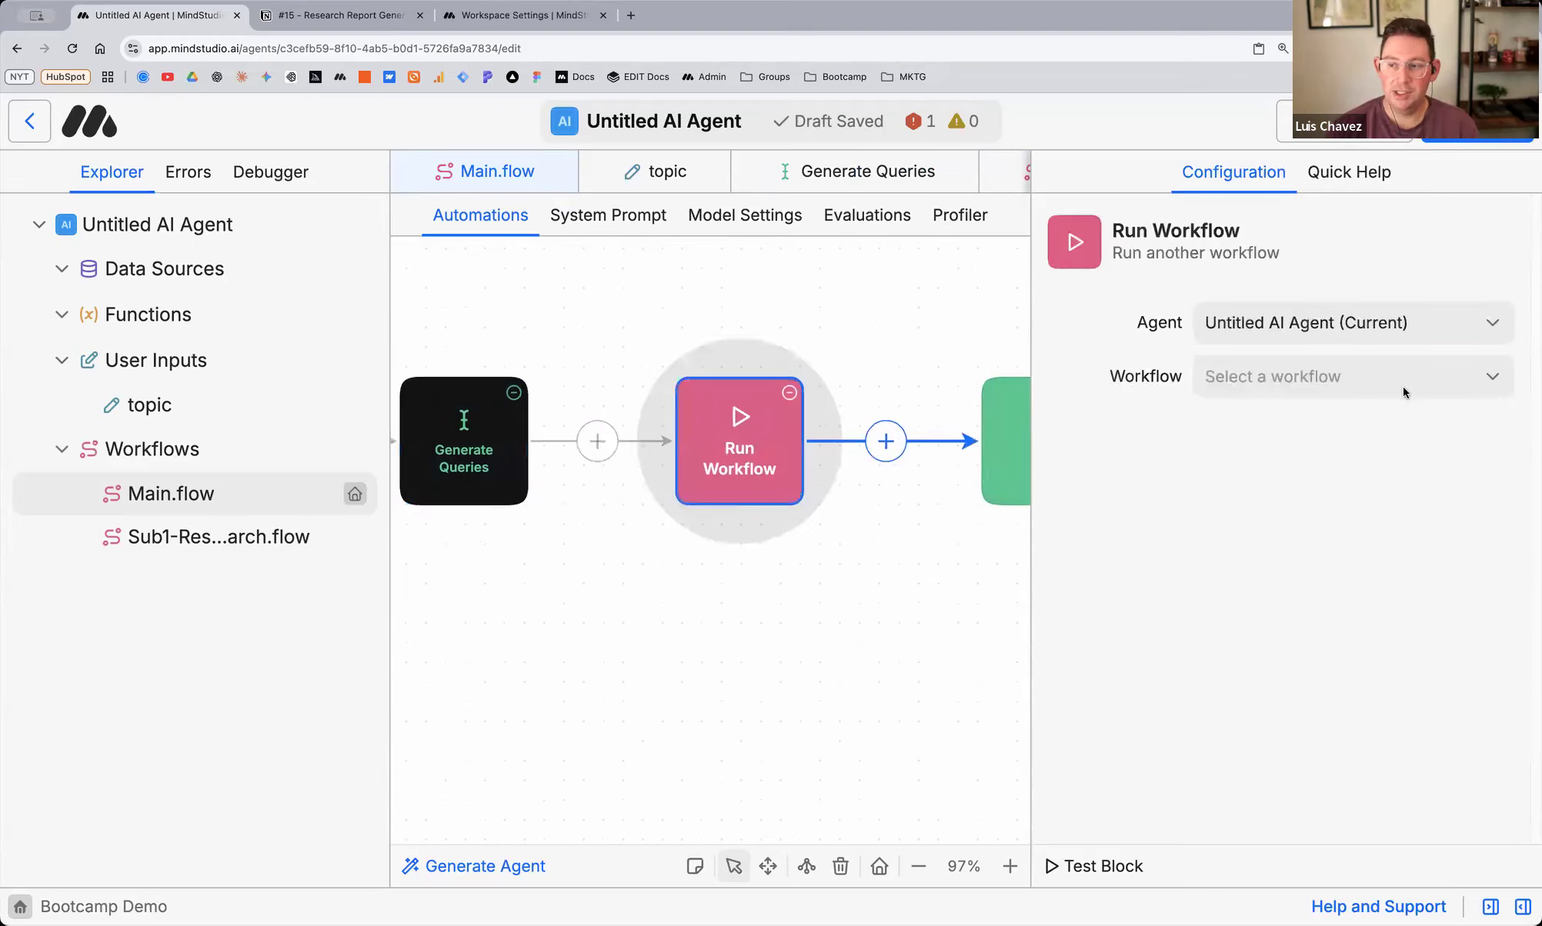
pyautogui.click(1306, 426)
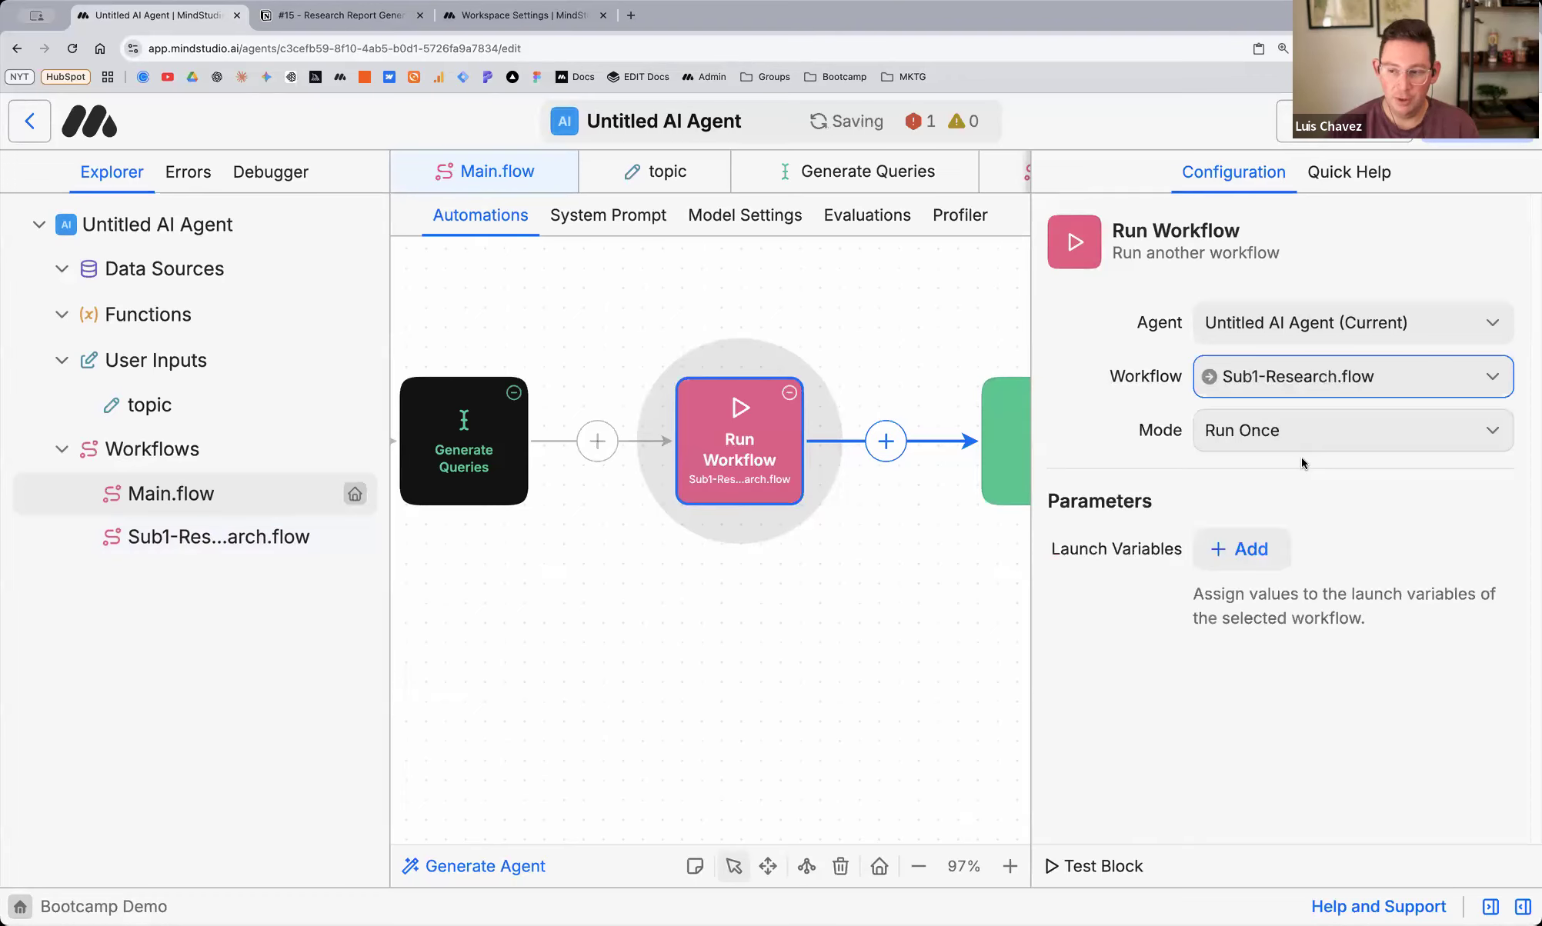
pyautogui.click(1142, 494)
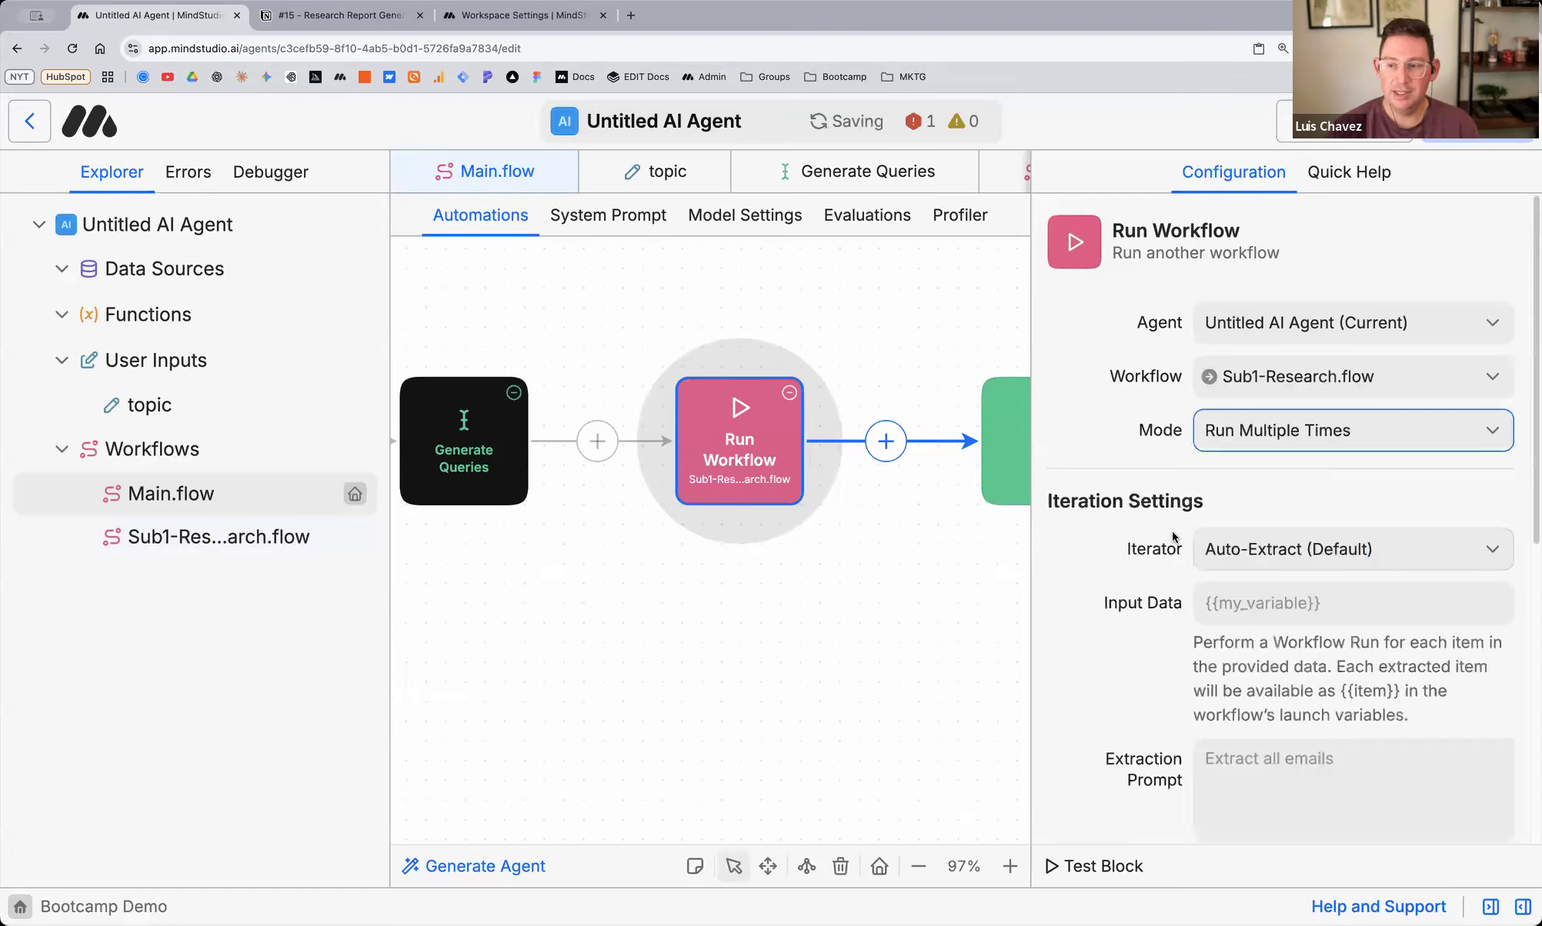
# Check the Generate Queries block's output variable name and enter {{queries}} as the Run Workflow block's input data
pyautogui.scroll(-3, 1173, 556)
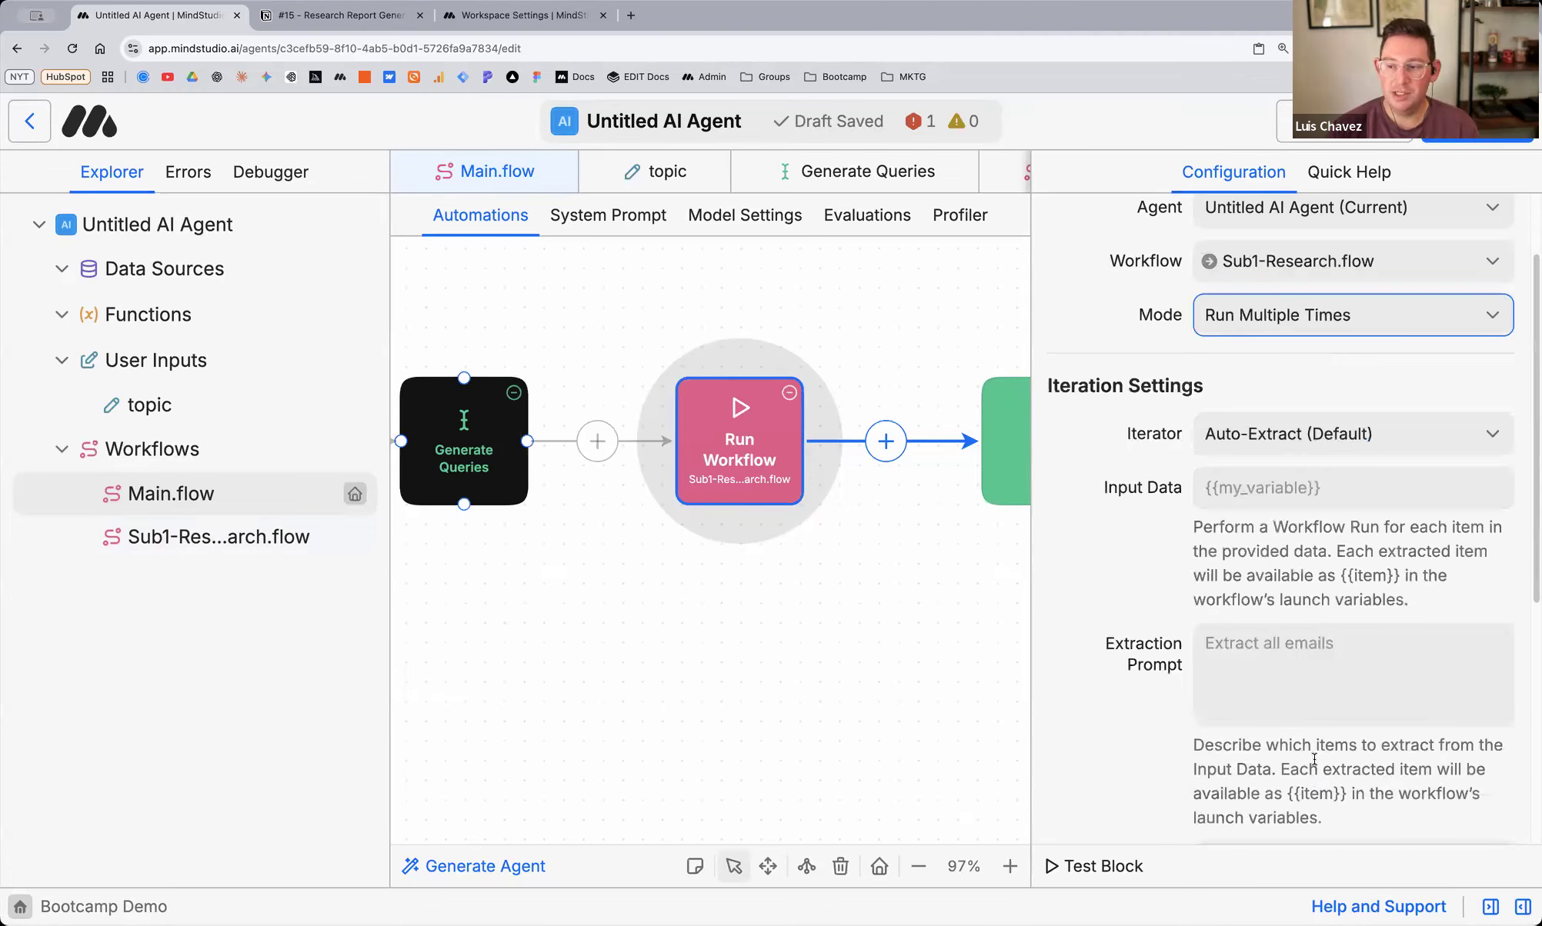
pyautogui.click(464, 453)
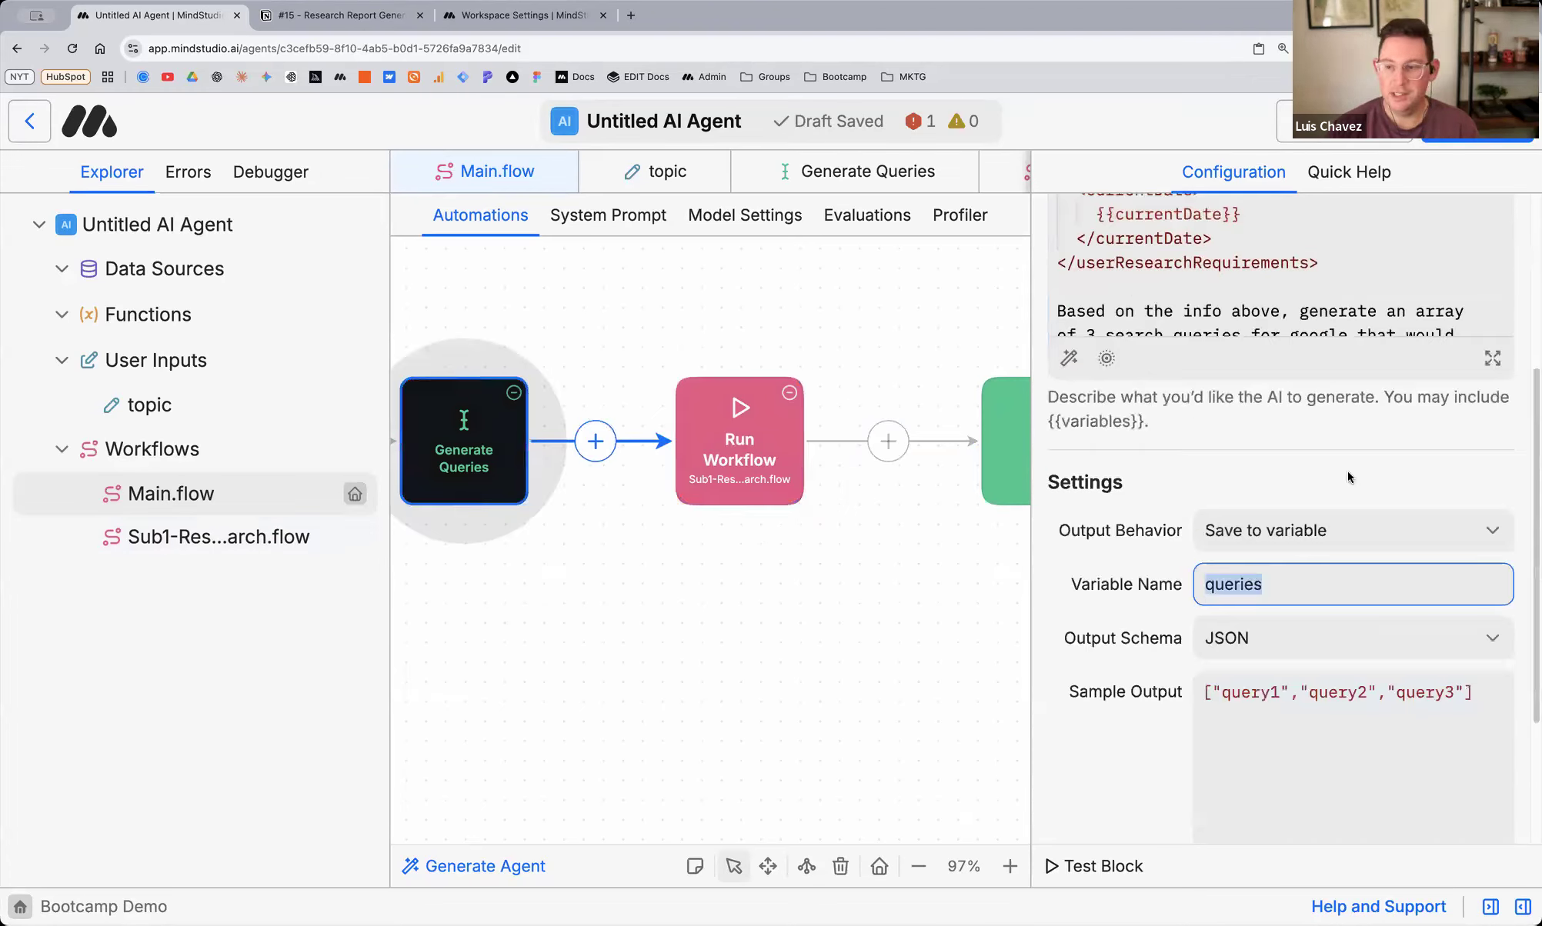
pyautogui.click(739, 454)
pyautogui.click(1301, 603)
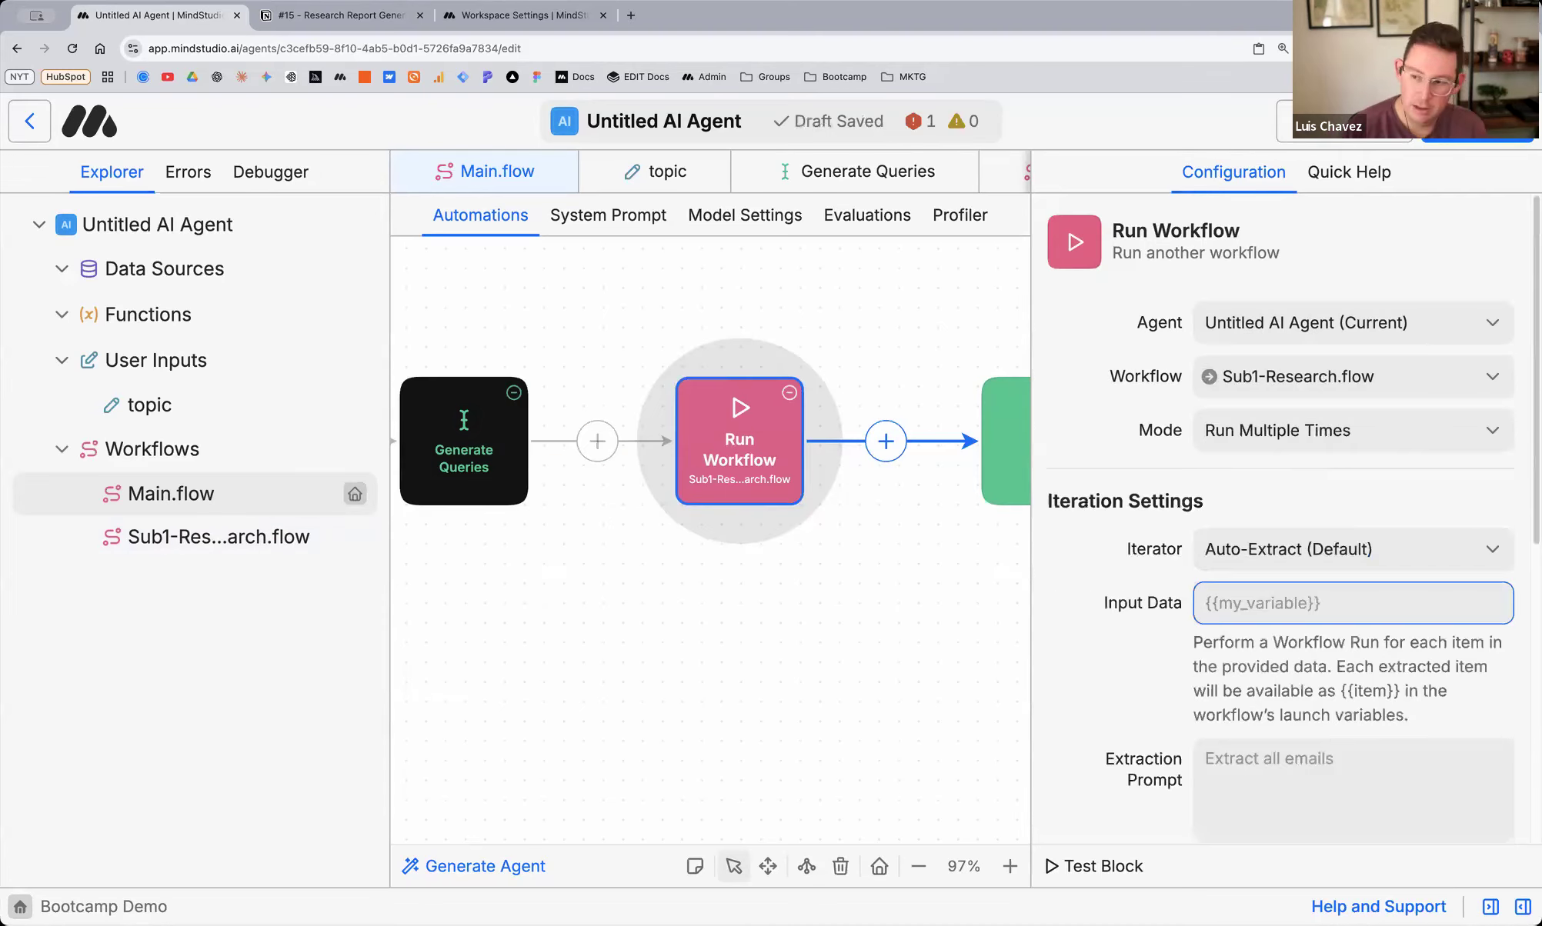
pyautogui.write('{{queries}}')
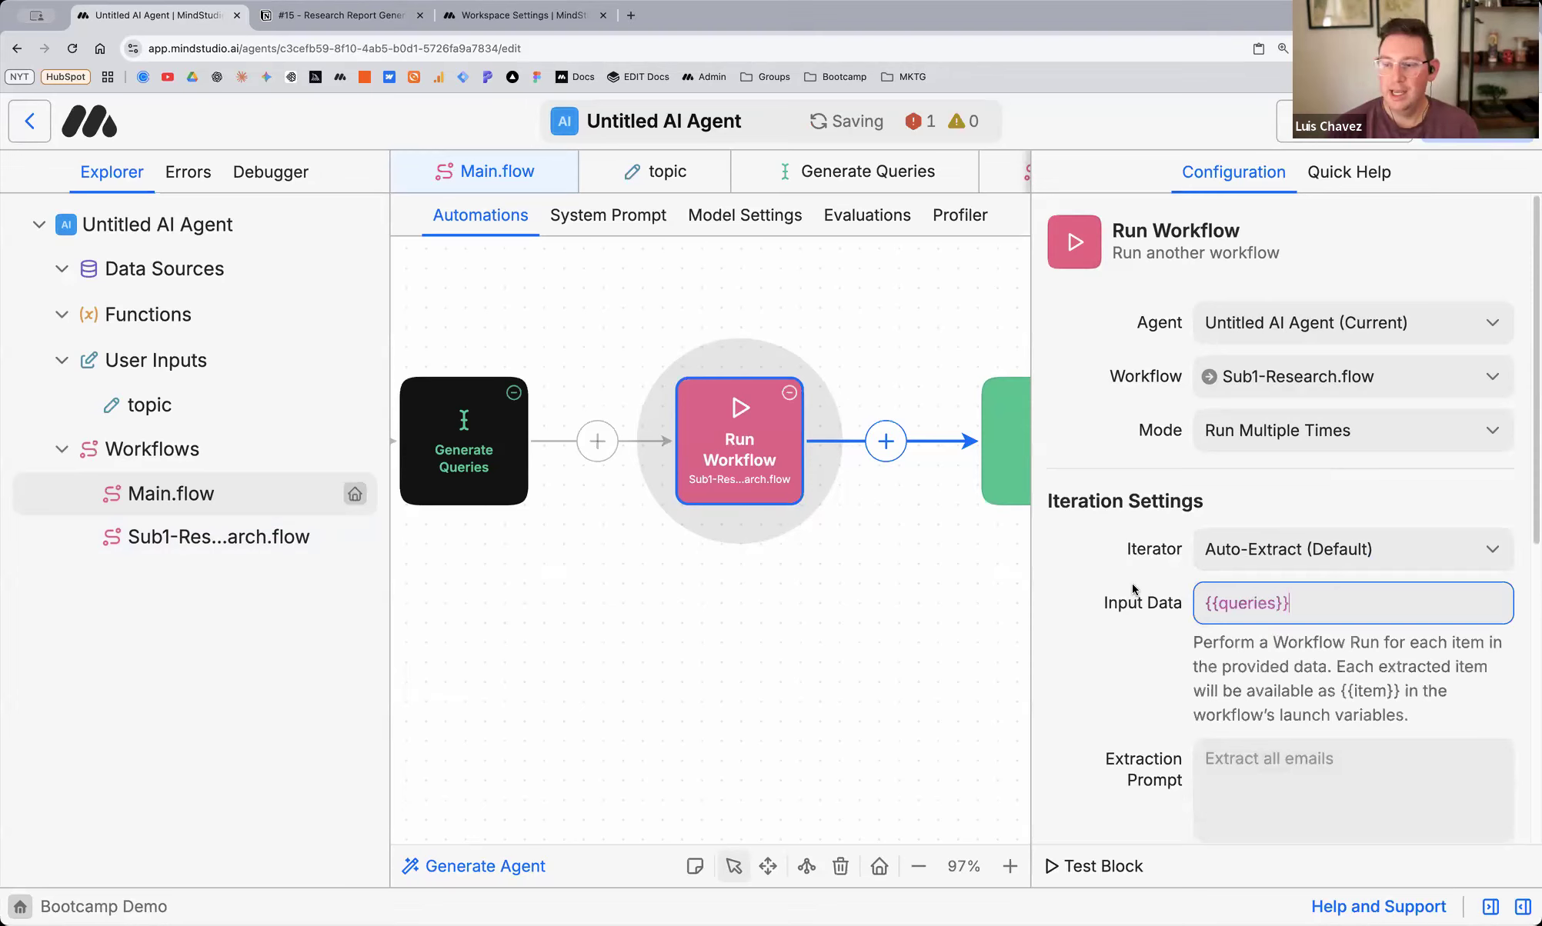
# Change the Run Workflow block's iterator to JSON Array Input (Advanced)
pyautogui.scroll(-2, 1135, 584)
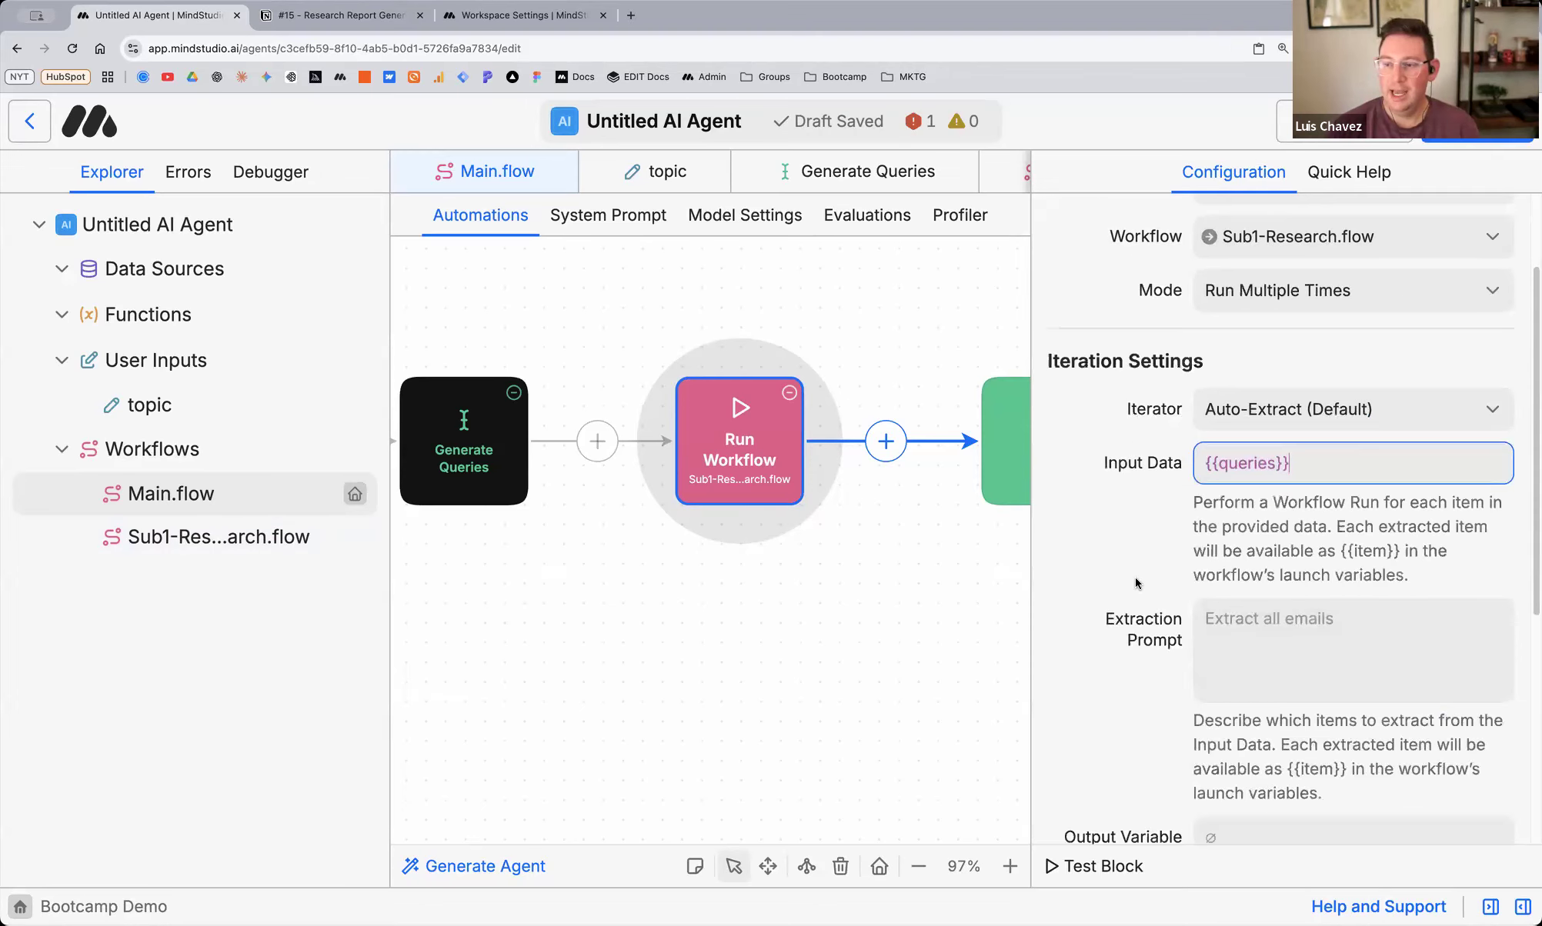
pyautogui.scroll(-1, 1135, 577)
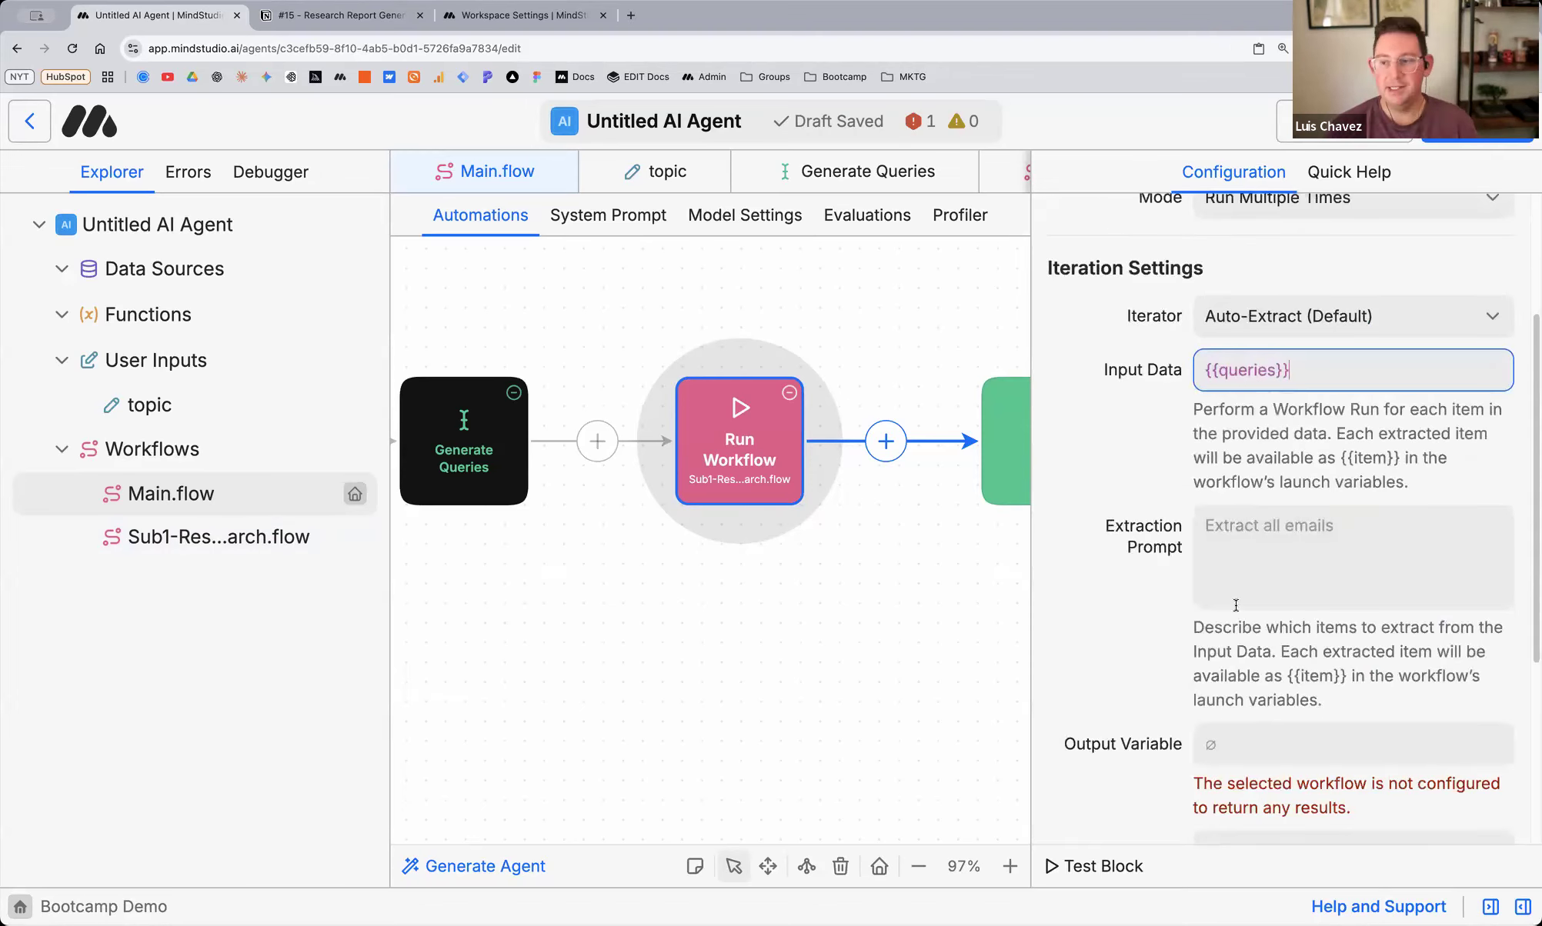
pyautogui.click(1339, 320)
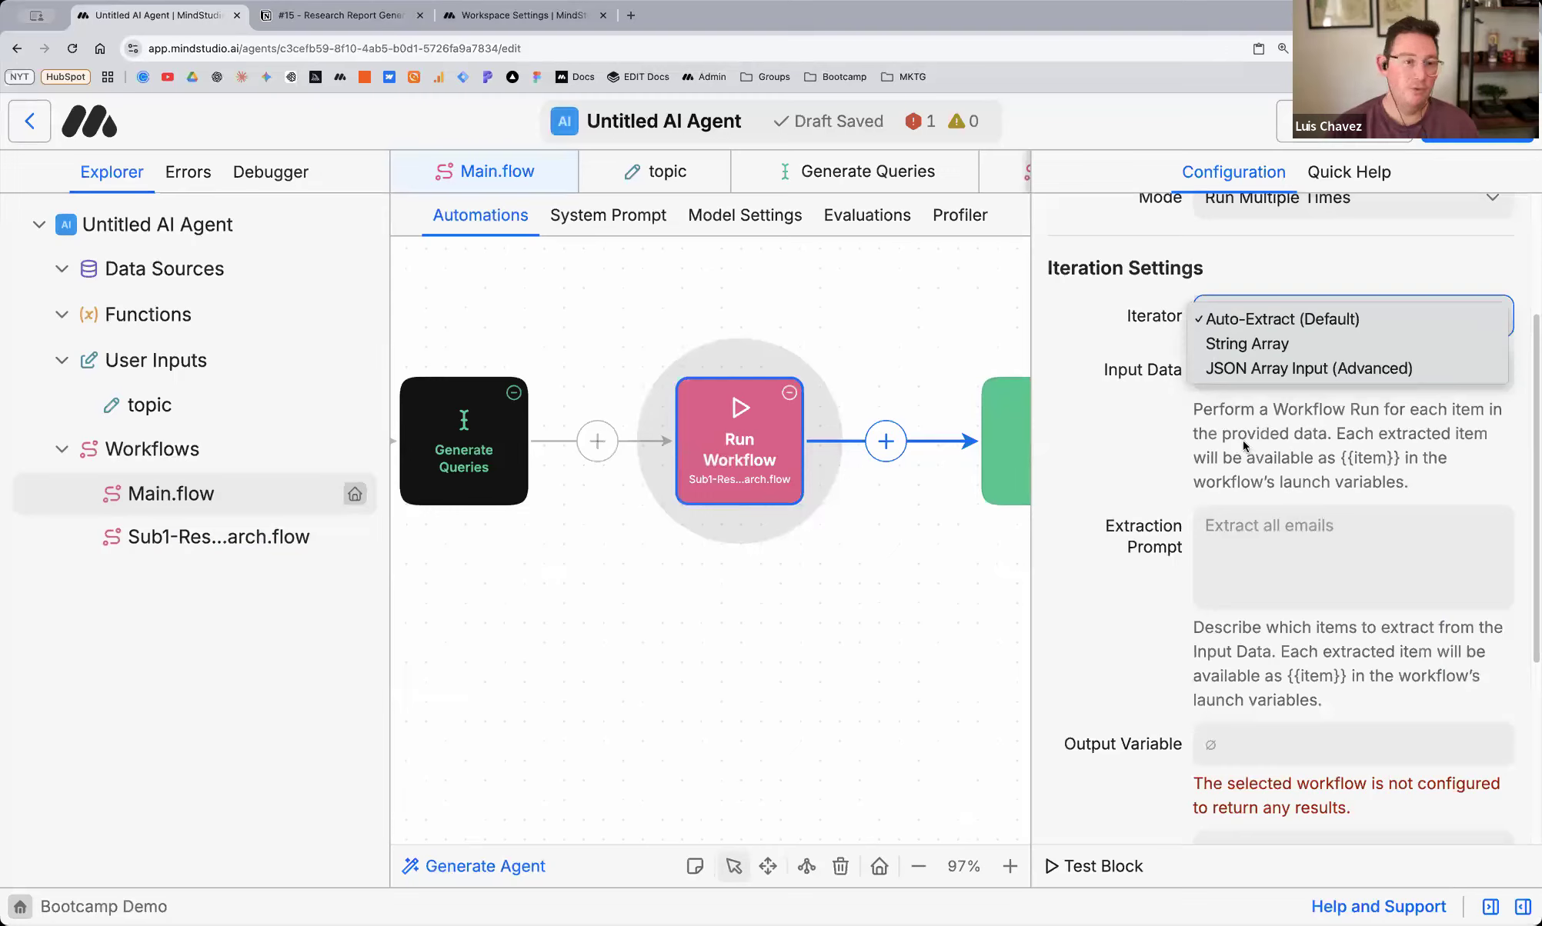
pyautogui.click(1419, 311)
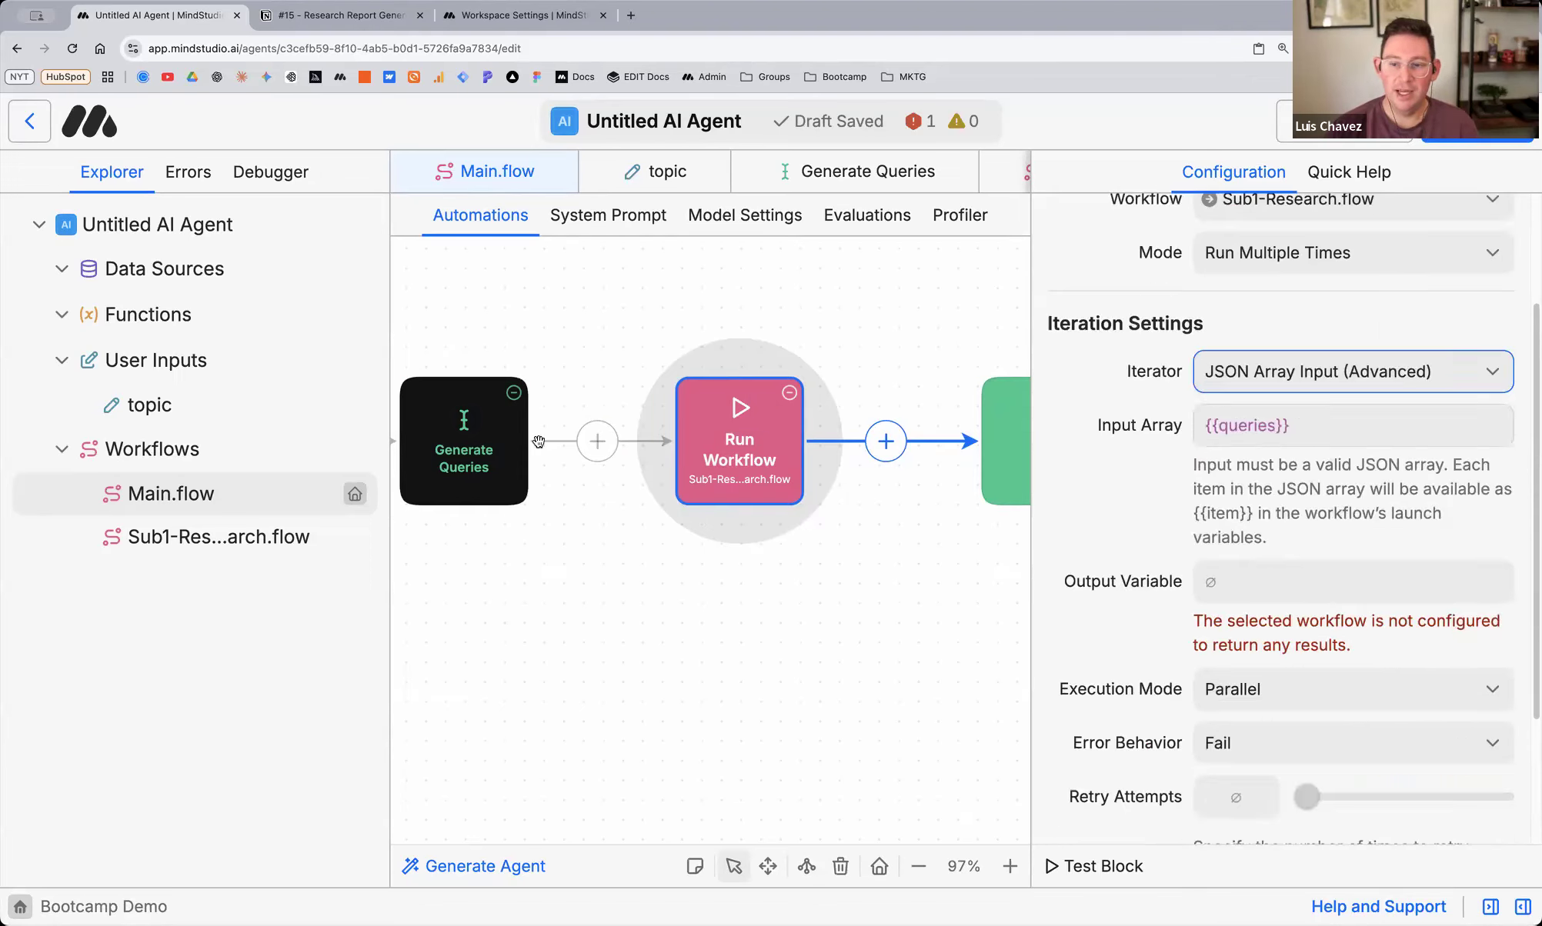
pyautogui.press('Tab')
# Compare the Generate Queries block's output settings with the Run Workflow block's iteration, output variable, execution and launch variable settings
pyautogui.click(470, 452)
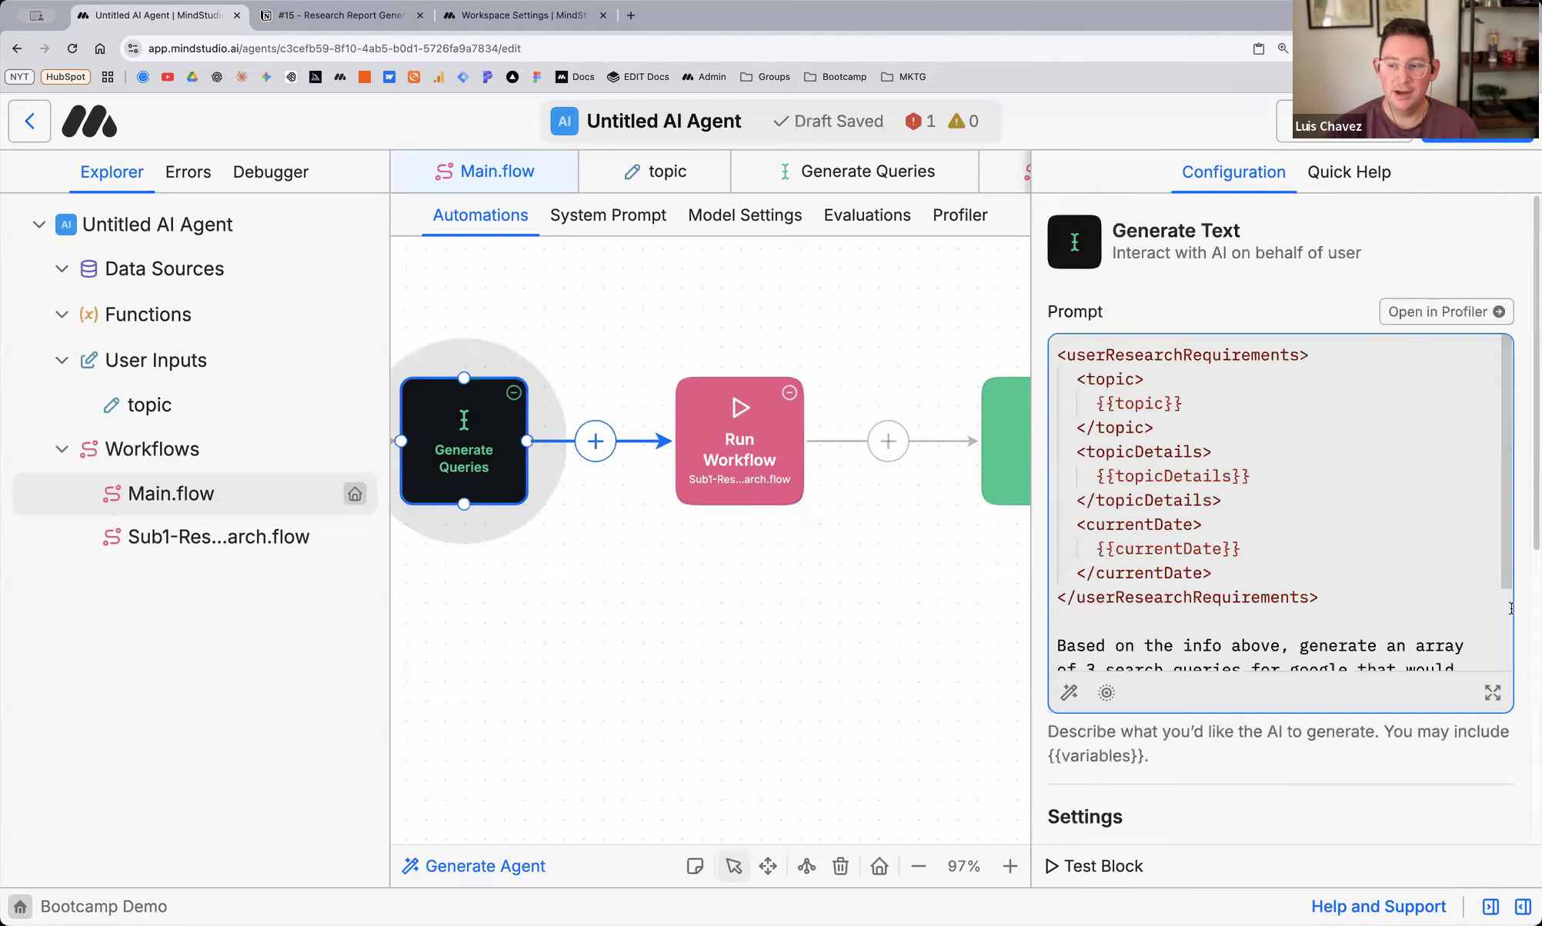
pyautogui.scroll(-5, 1173, 737)
pyautogui.click(1205, 608)
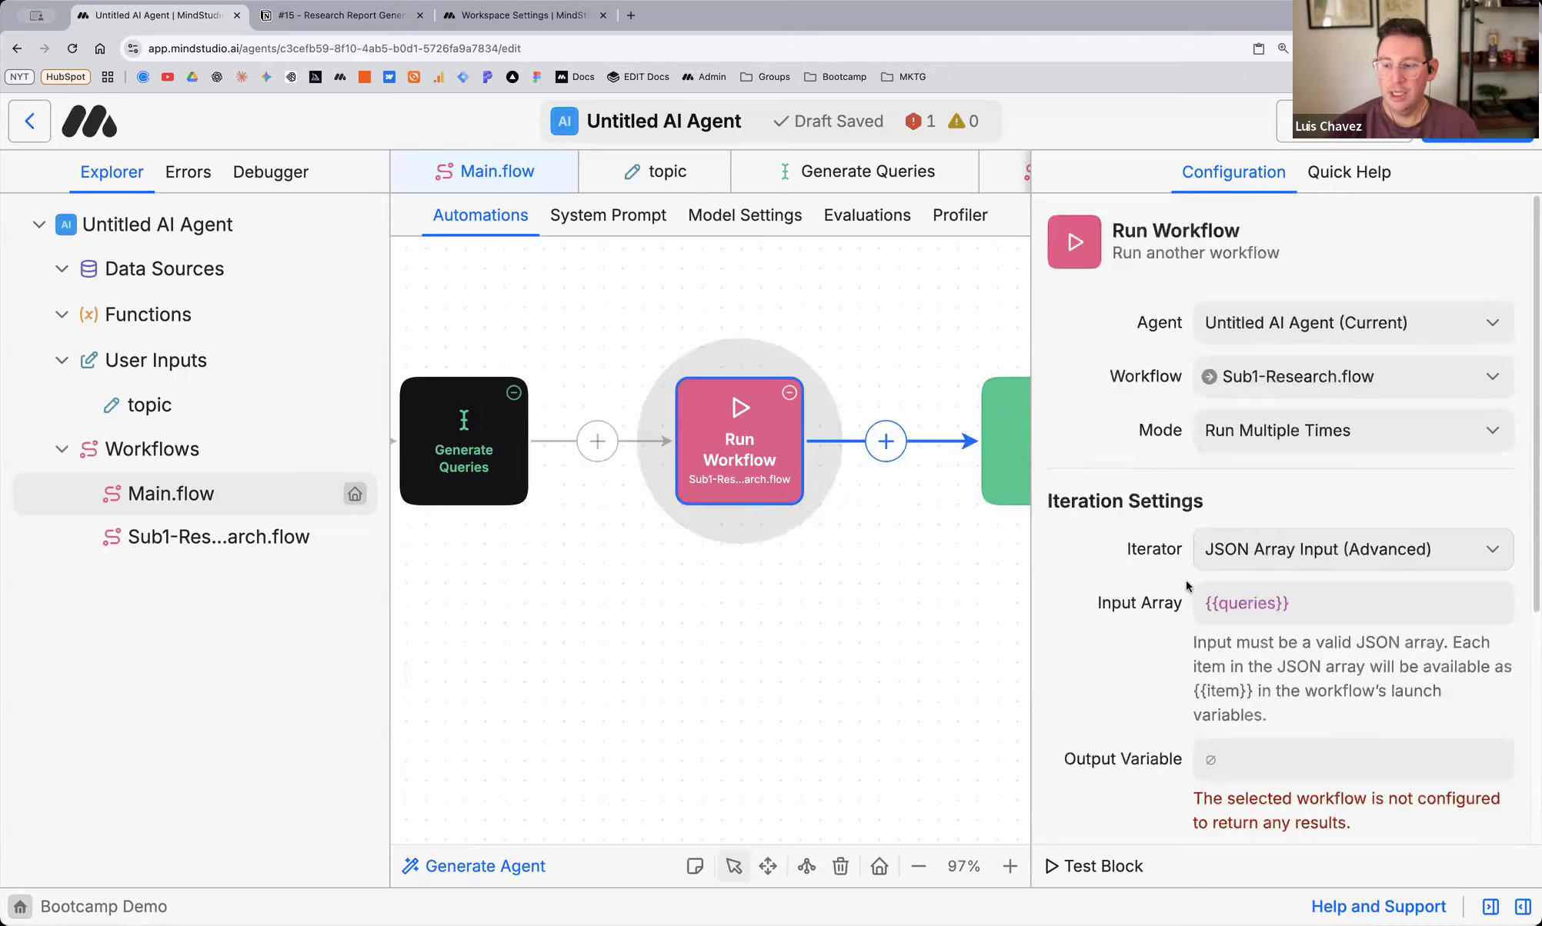
pyautogui.scroll(-3, 1188, 586)
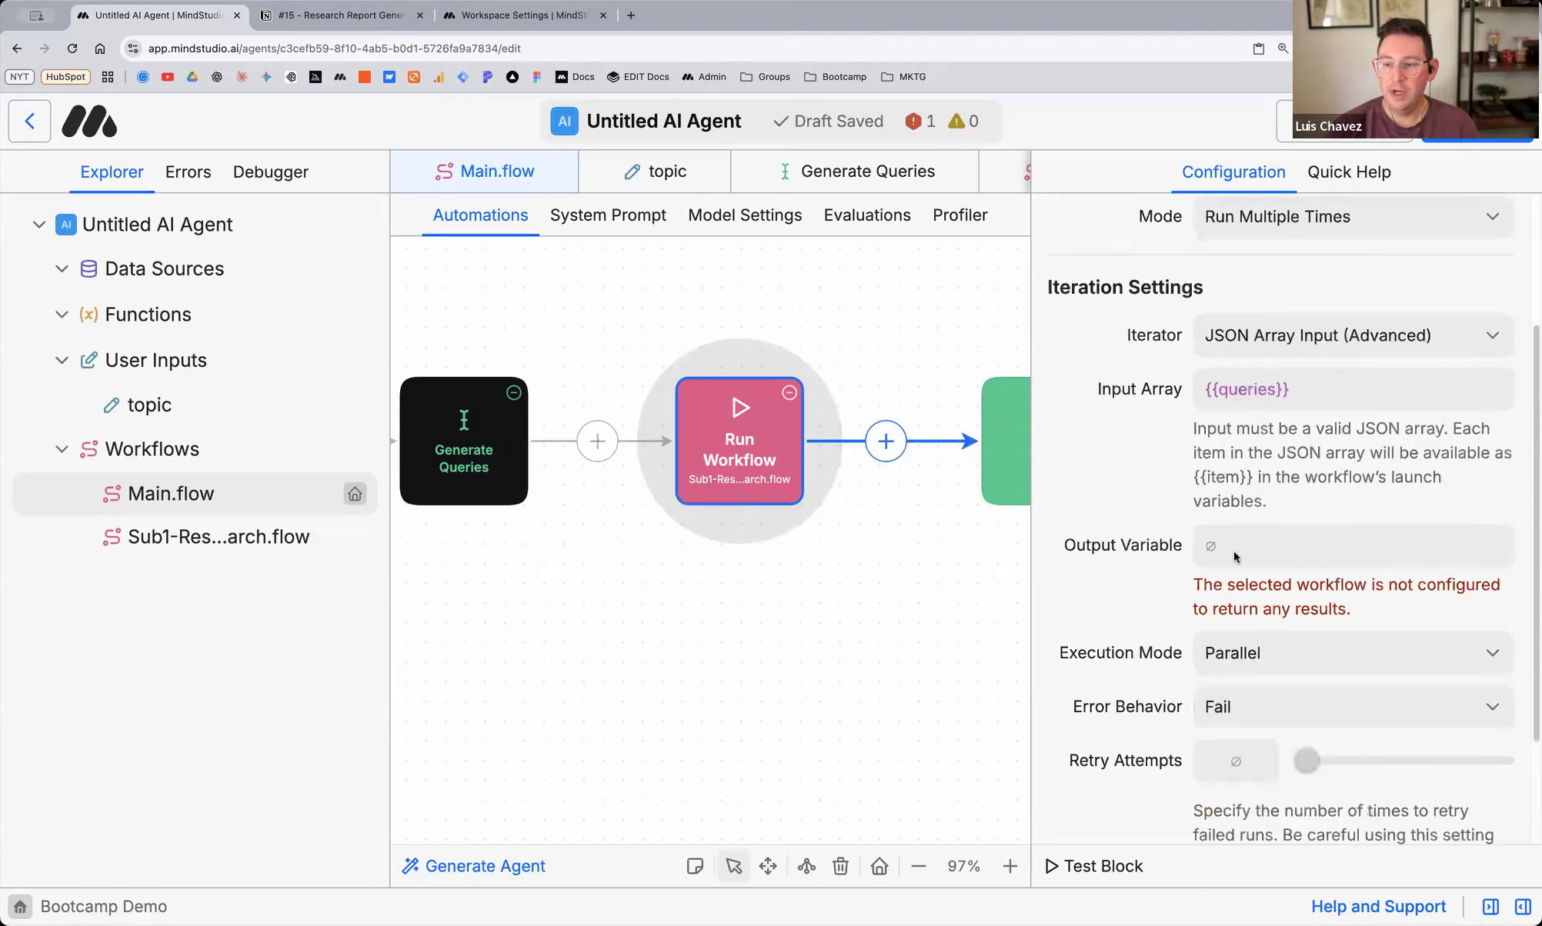
pyautogui.scroll(2, 1162, 446)
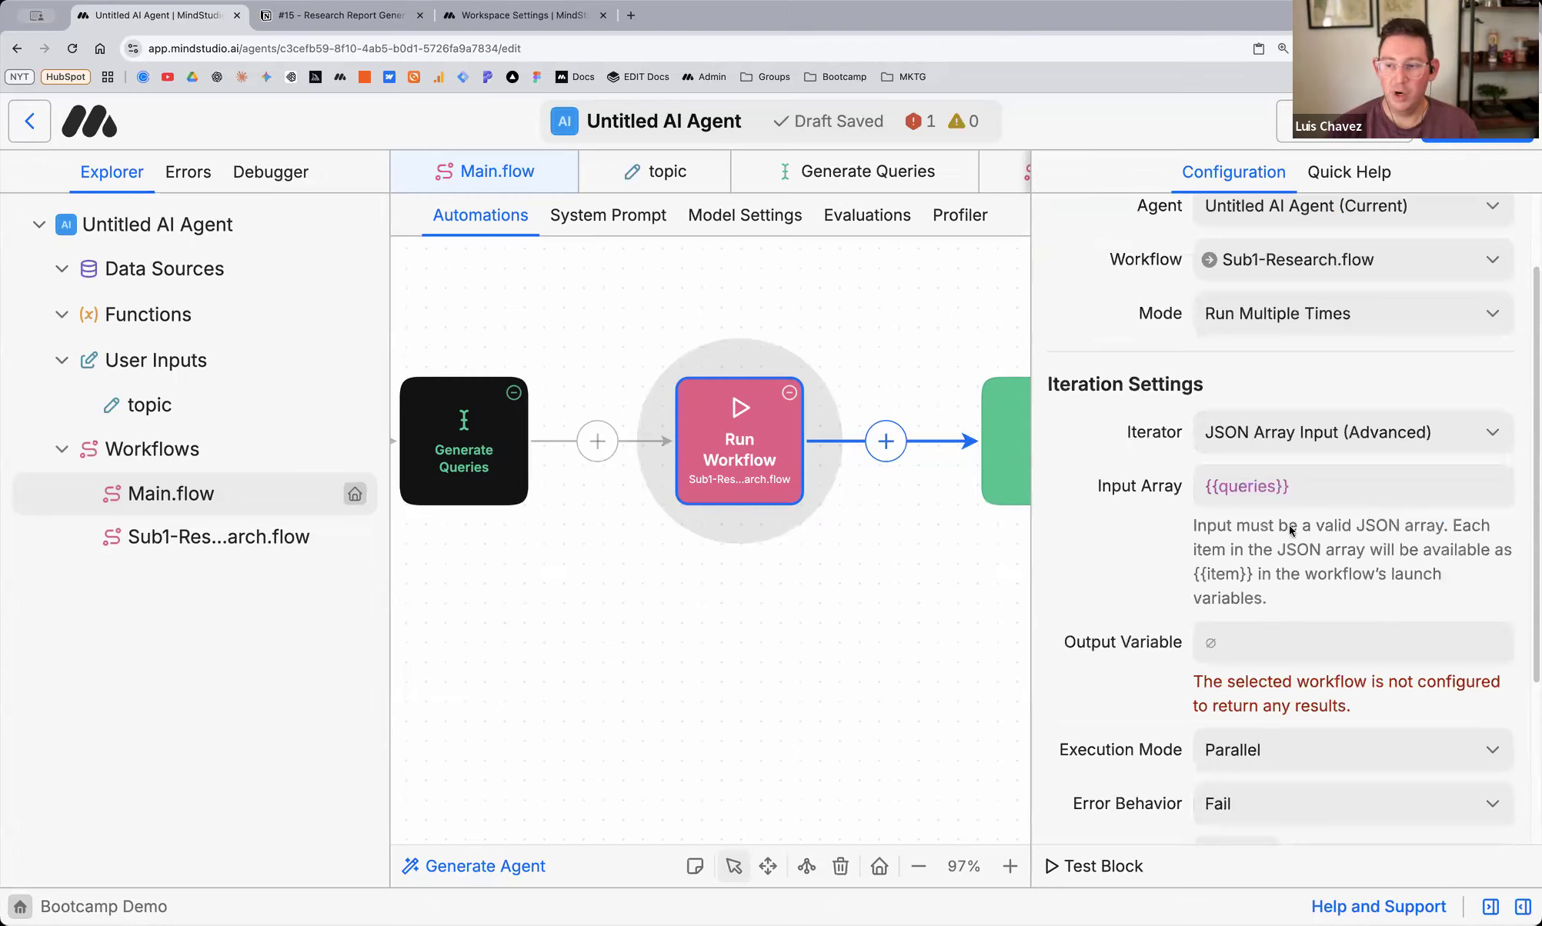
pyautogui.scroll(-2, 1279, 495)
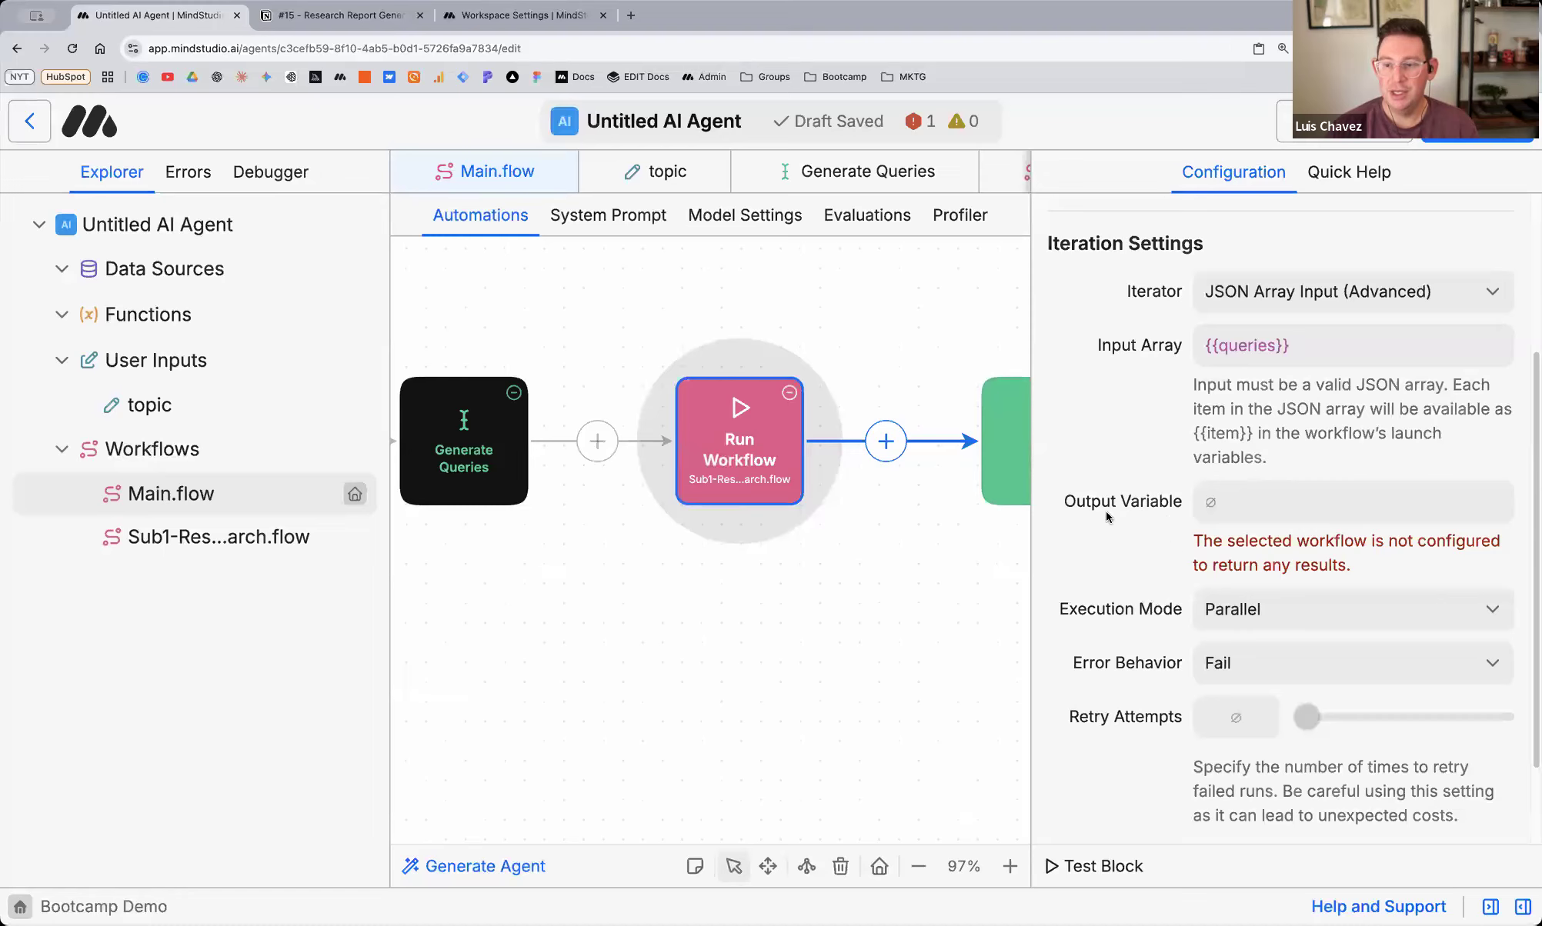
pyautogui.scroll(-1, 1106, 511)
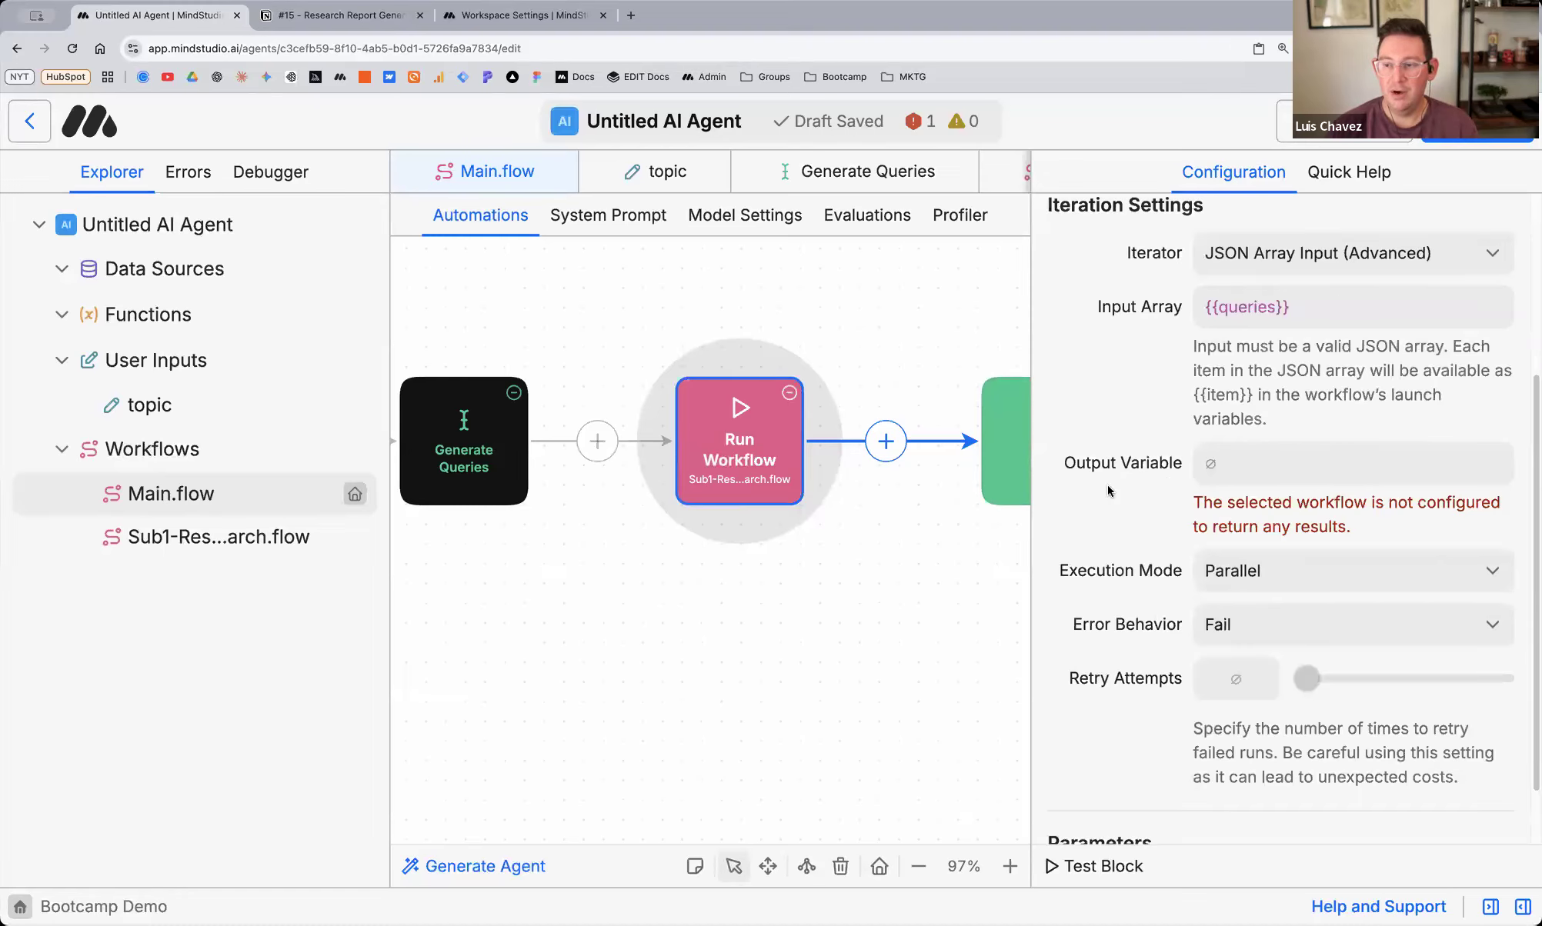
pyautogui.scroll(-3, 1108, 488)
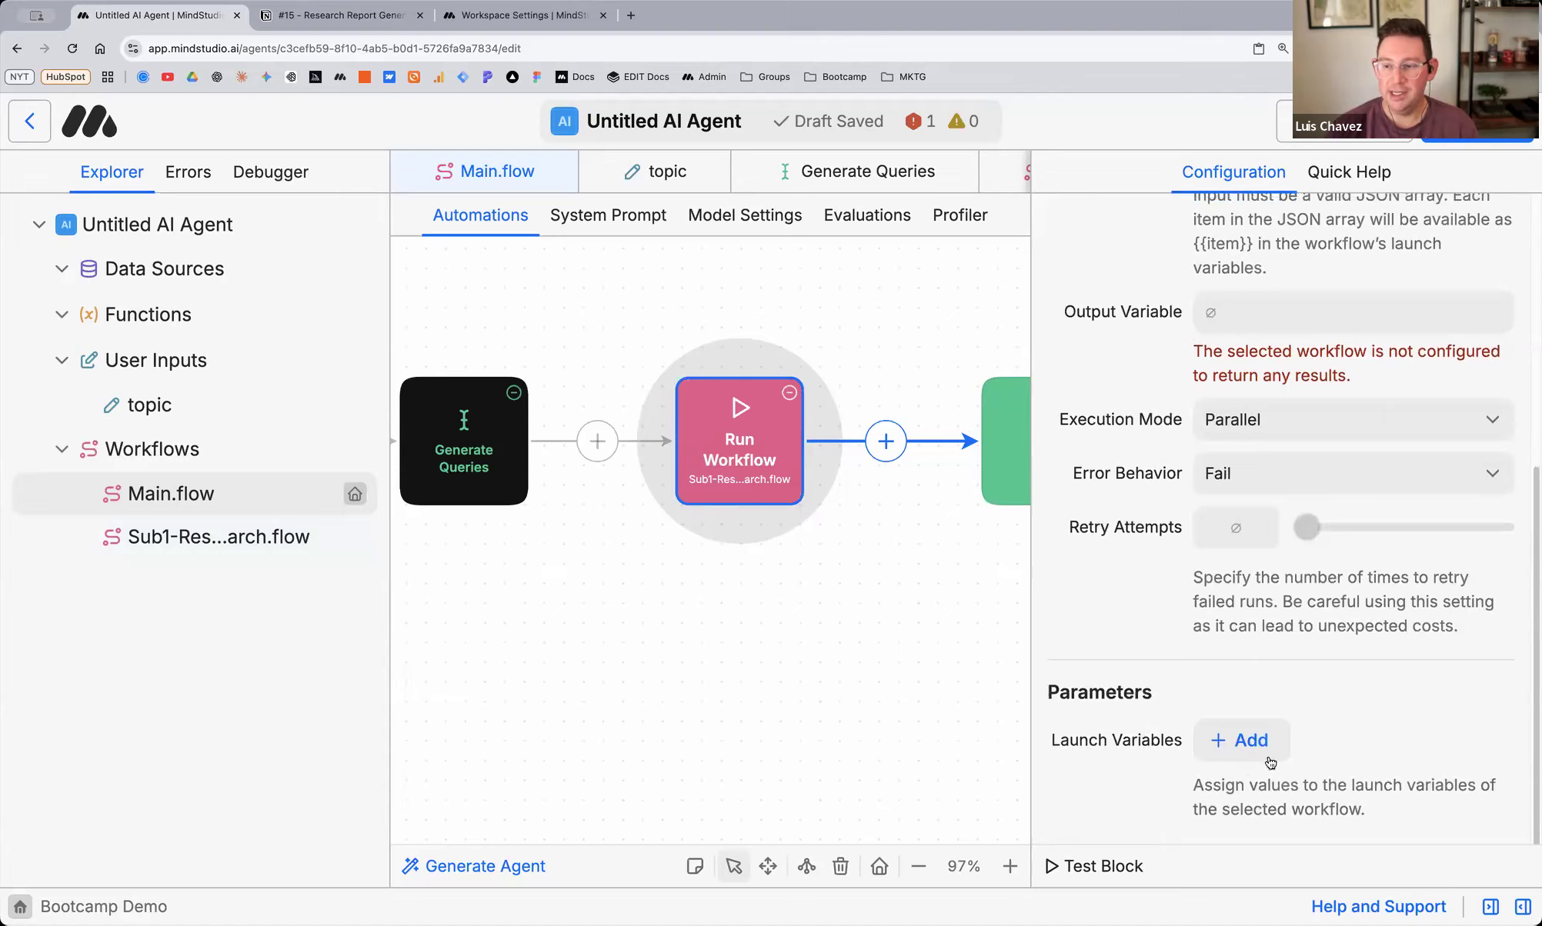
pyautogui.click(1232, 742)
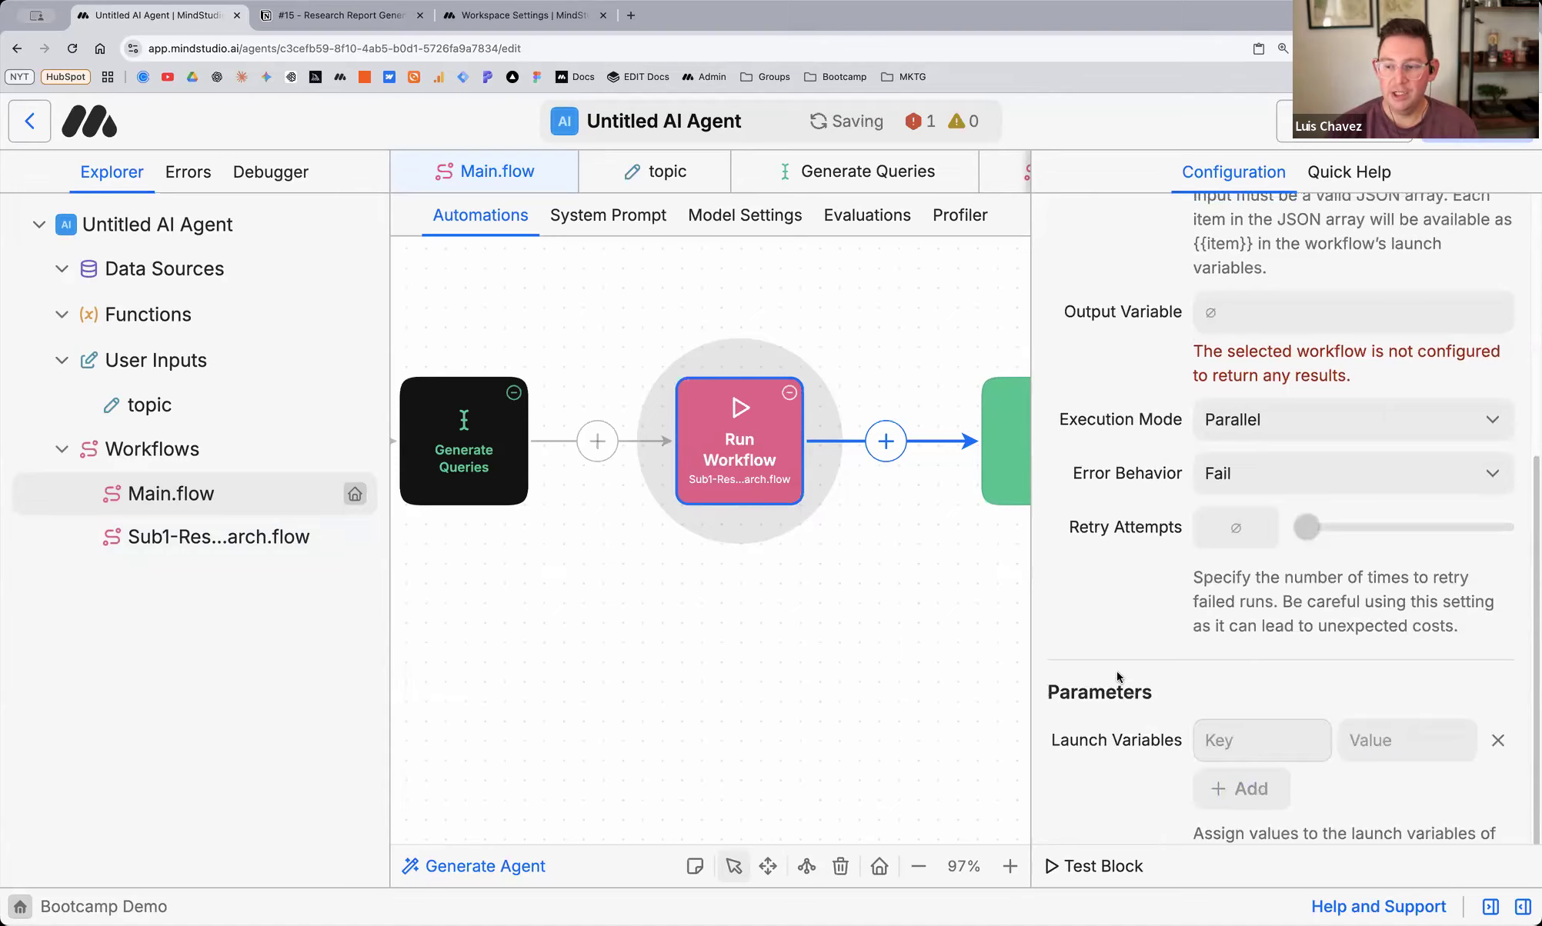
pyautogui.scroll(-2, 1116, 675)
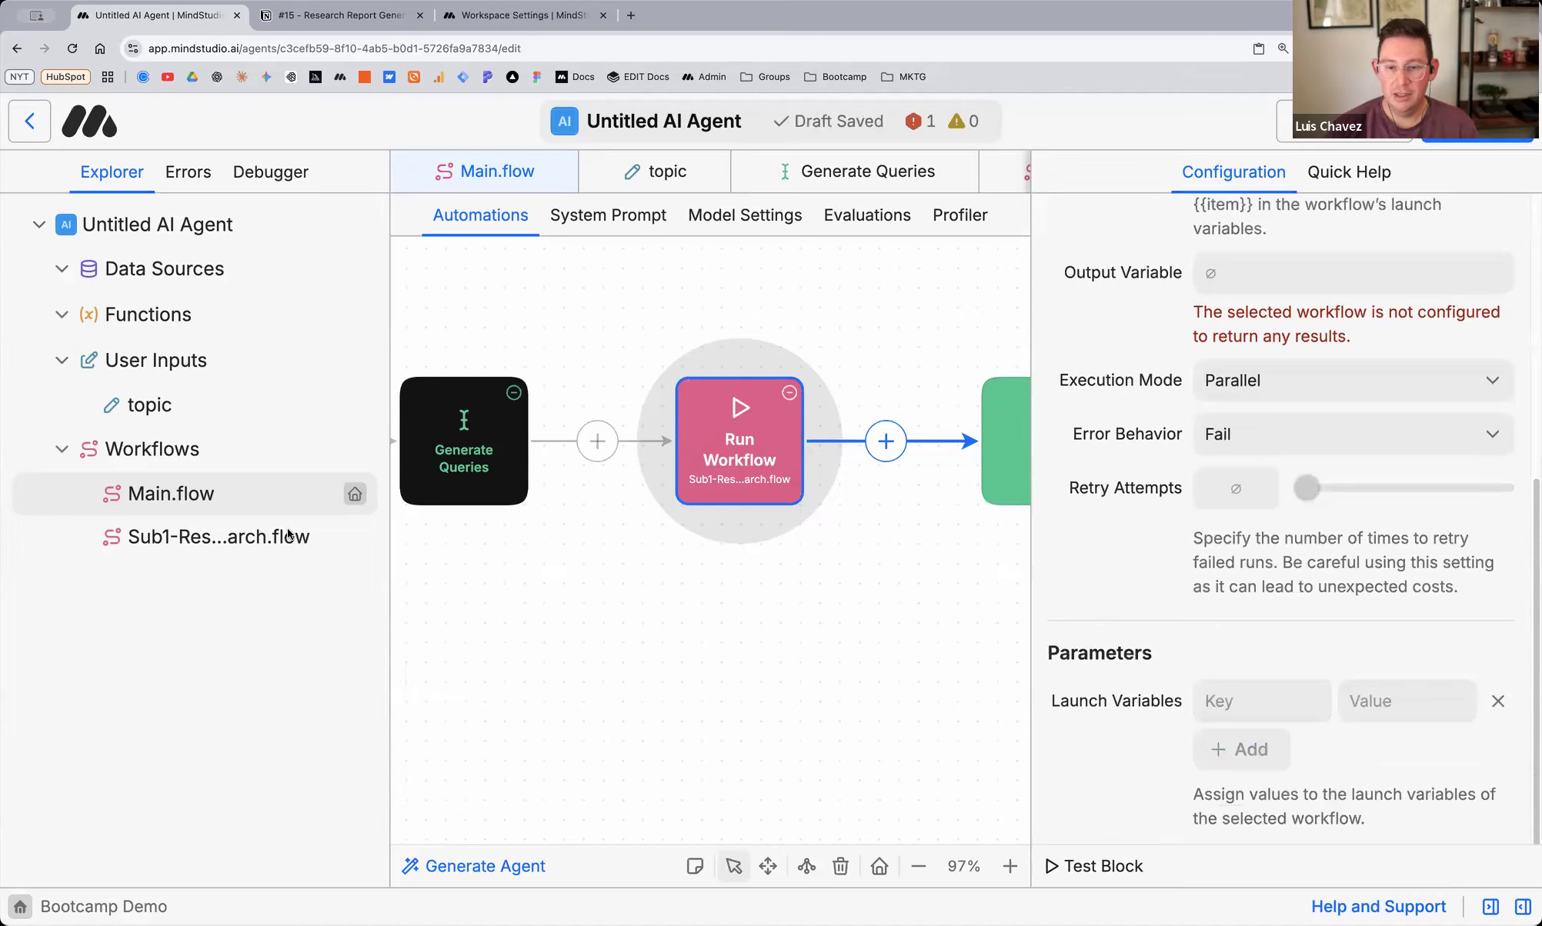
pyautogui.click(1498, 711)
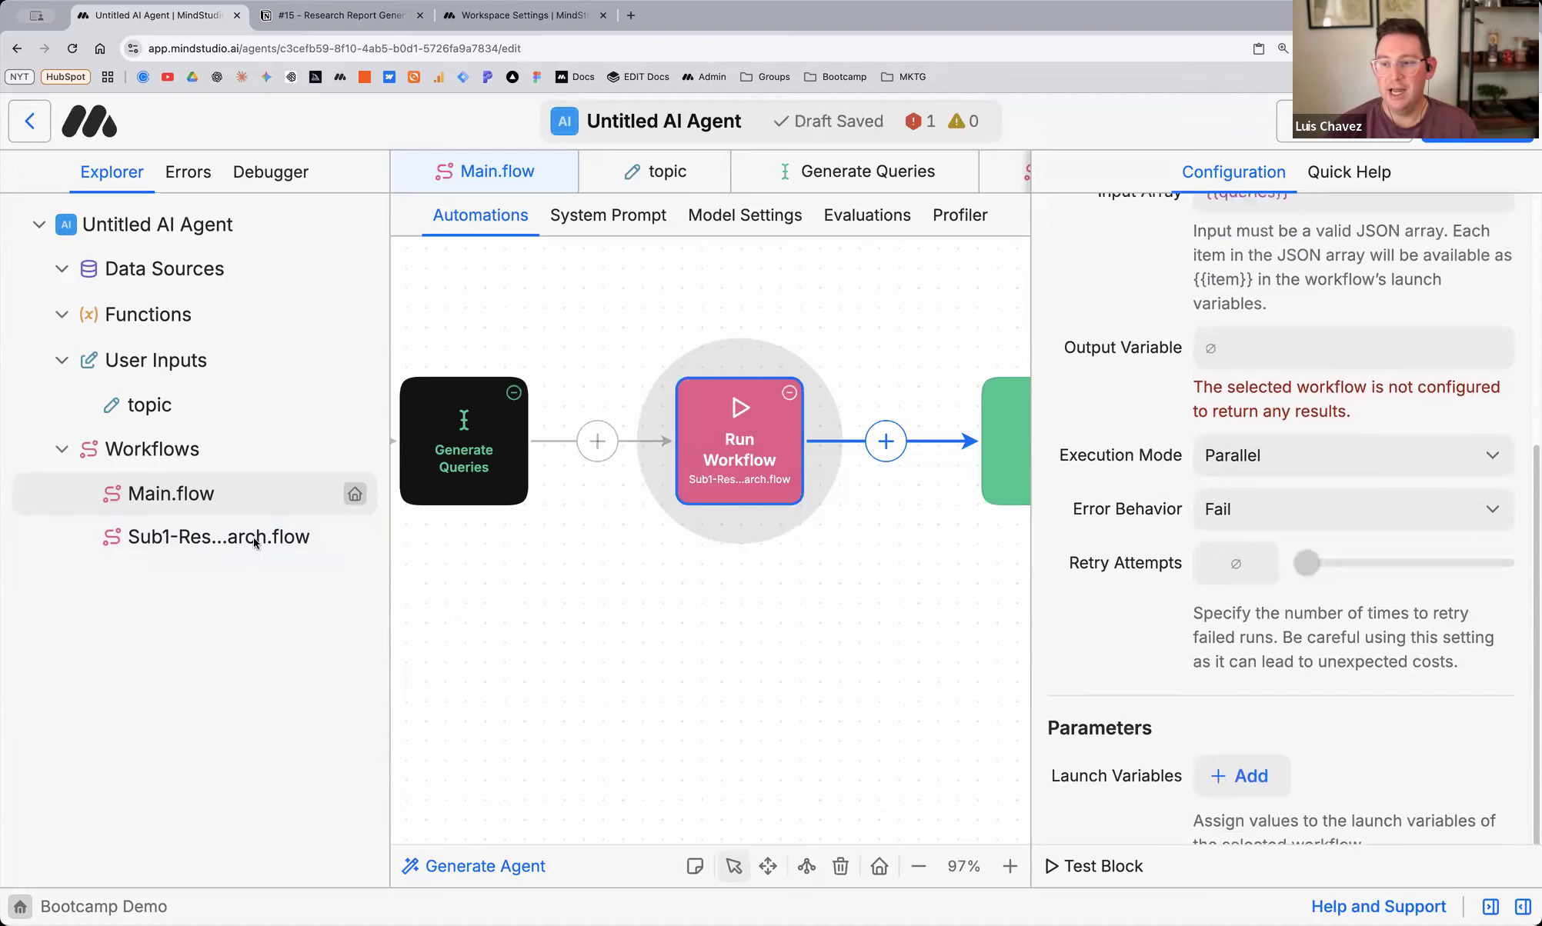
pyautogui.scroll(3, 1230, 467)
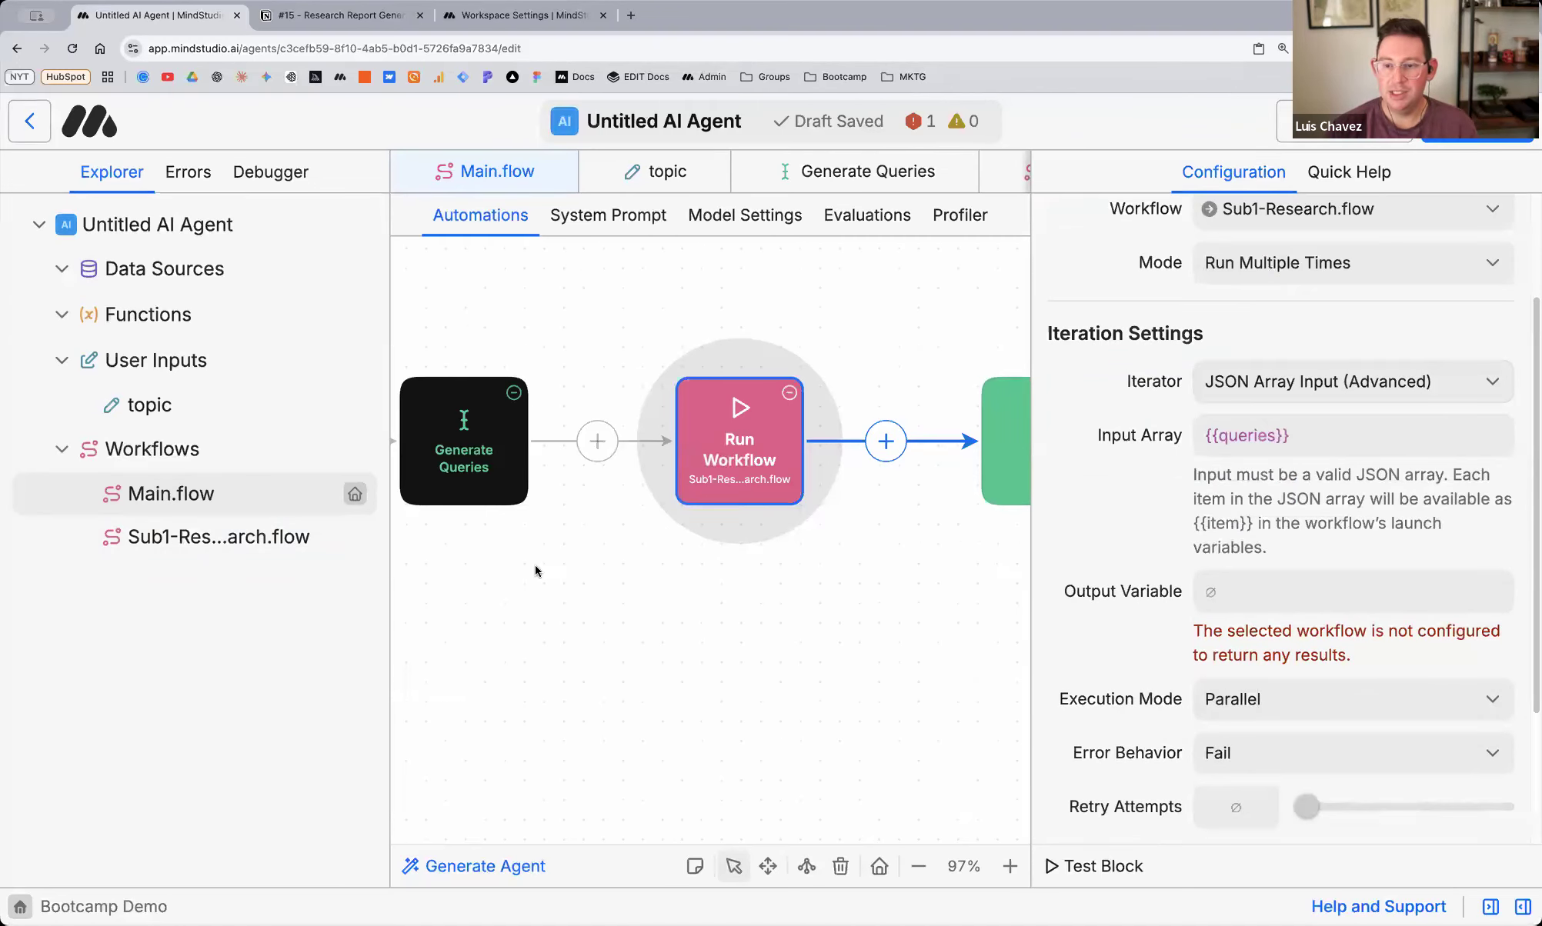
# Add a launch variable named query to the Start block of the Sub1-Research workflow
pyautogui.click(218, 537)
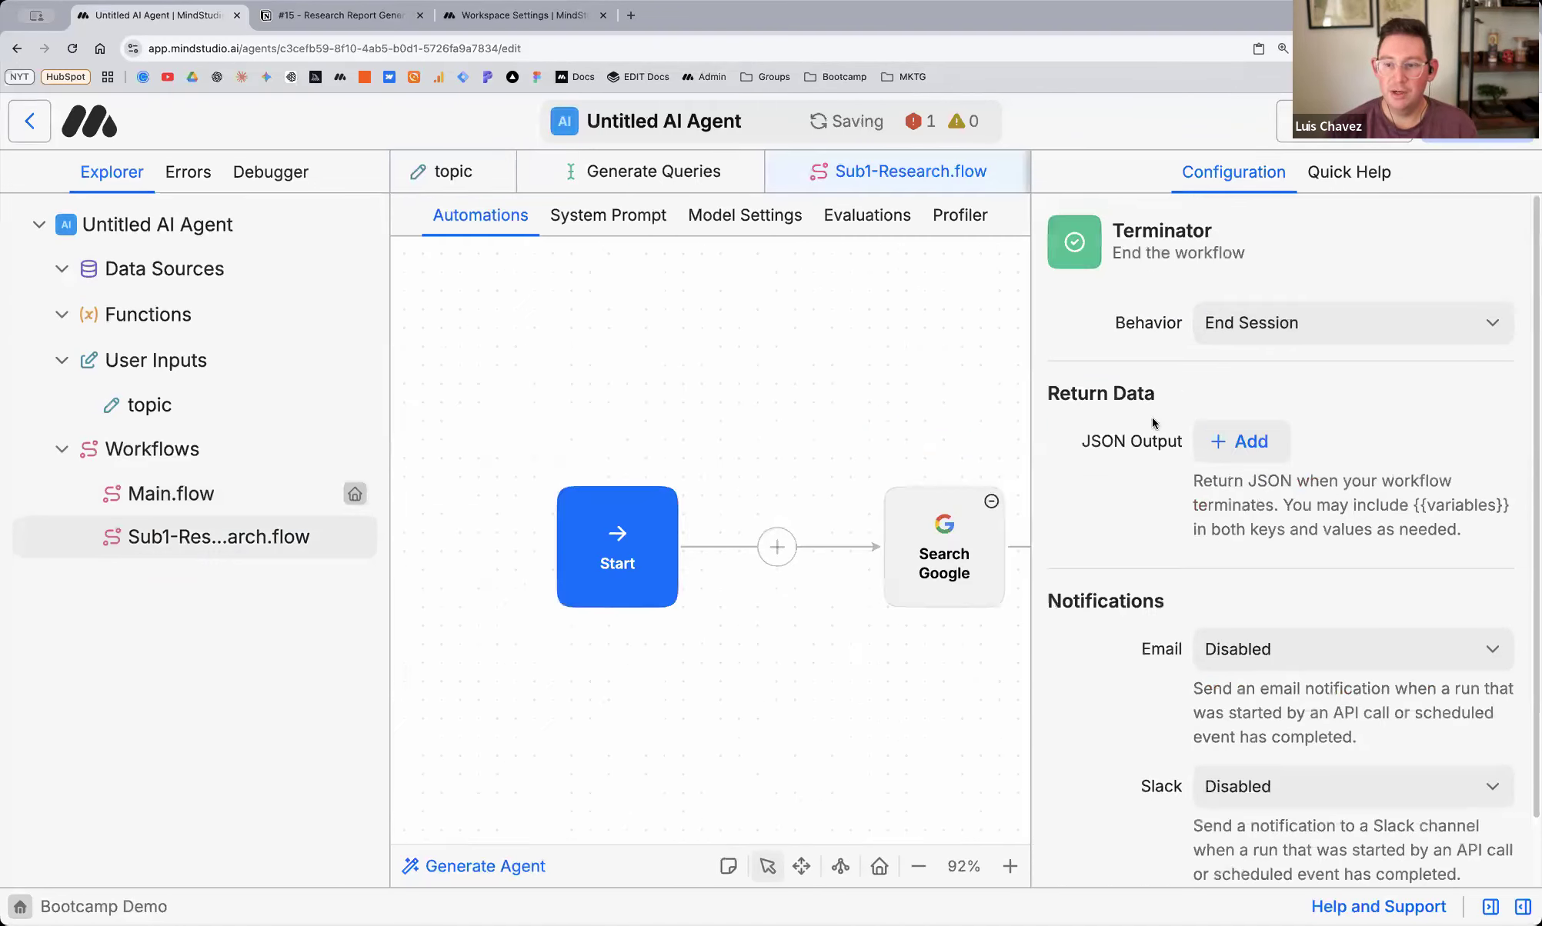
pyautogui.click(697, 547)
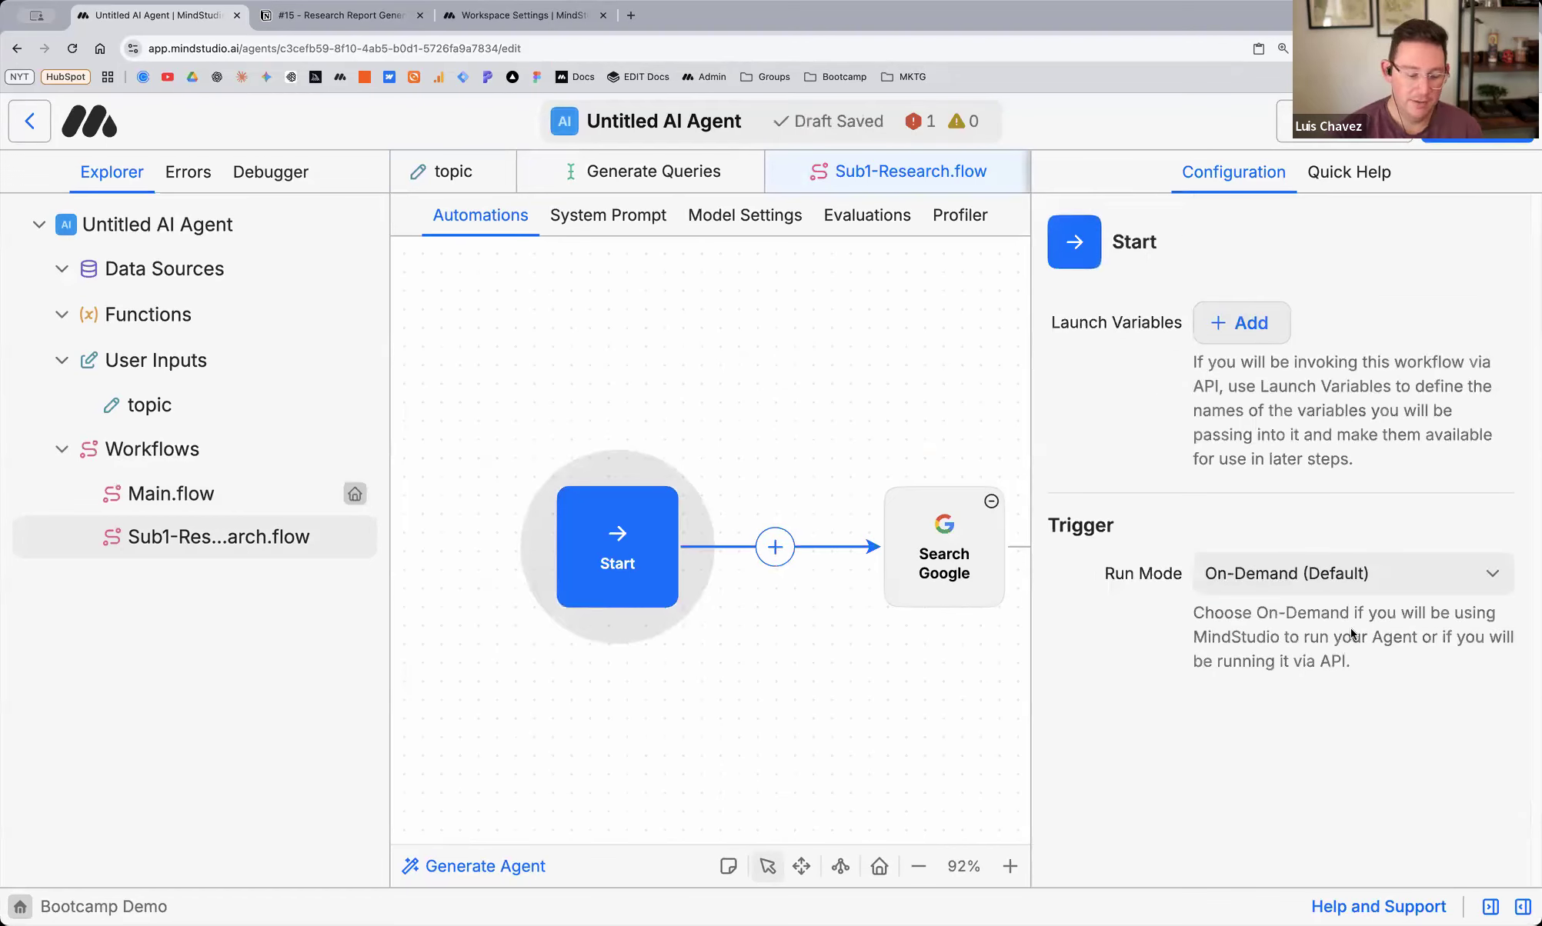
pyautogui.write('query')
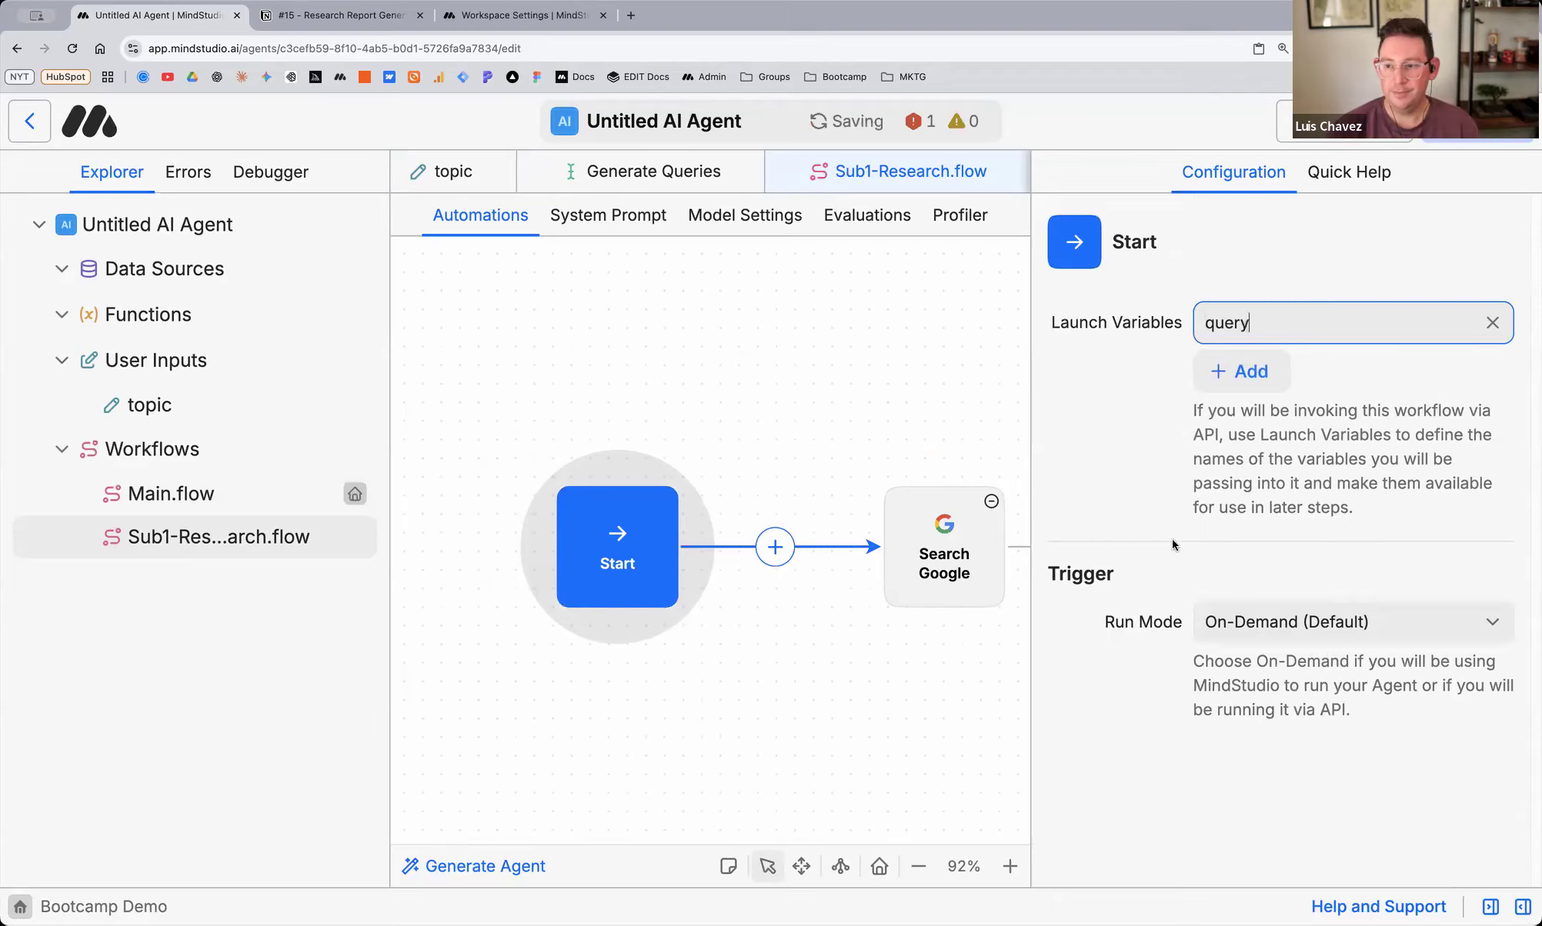
pyautogui.click(794, 690)
# Add a JSON output entry with the key output to the return data of Sub1-Research's End block
pyautogui.hscroll(5, 794, 690)
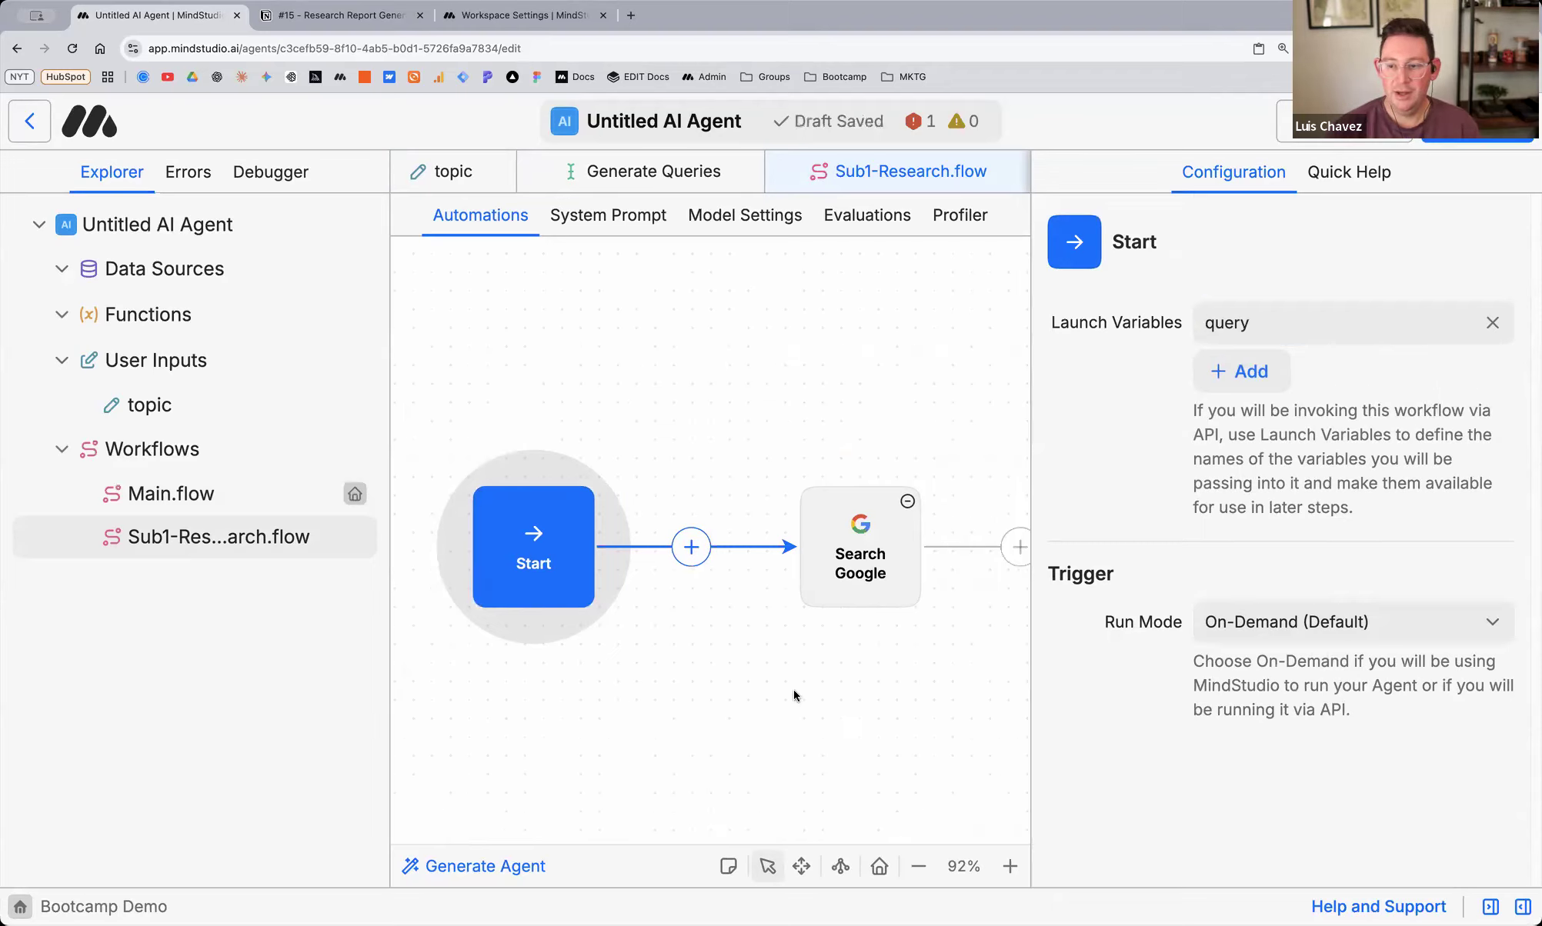
pyautogui.hscroll(10, 794, 689)
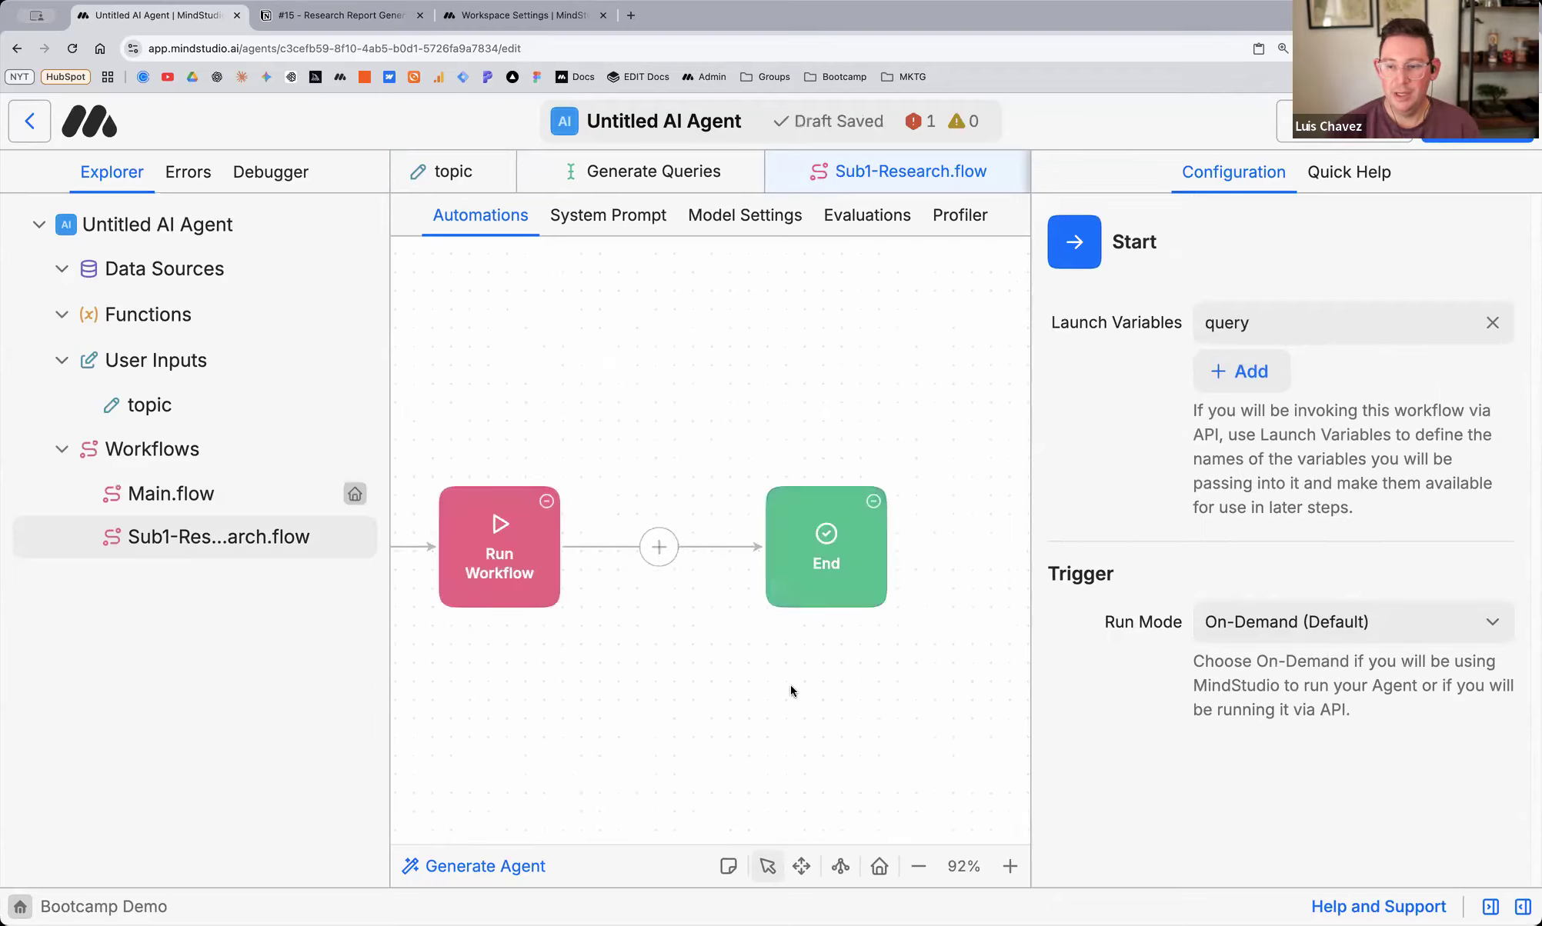
pyautogui.hscroll(-5, 996, 539)
pyautogui.click(996, 539)
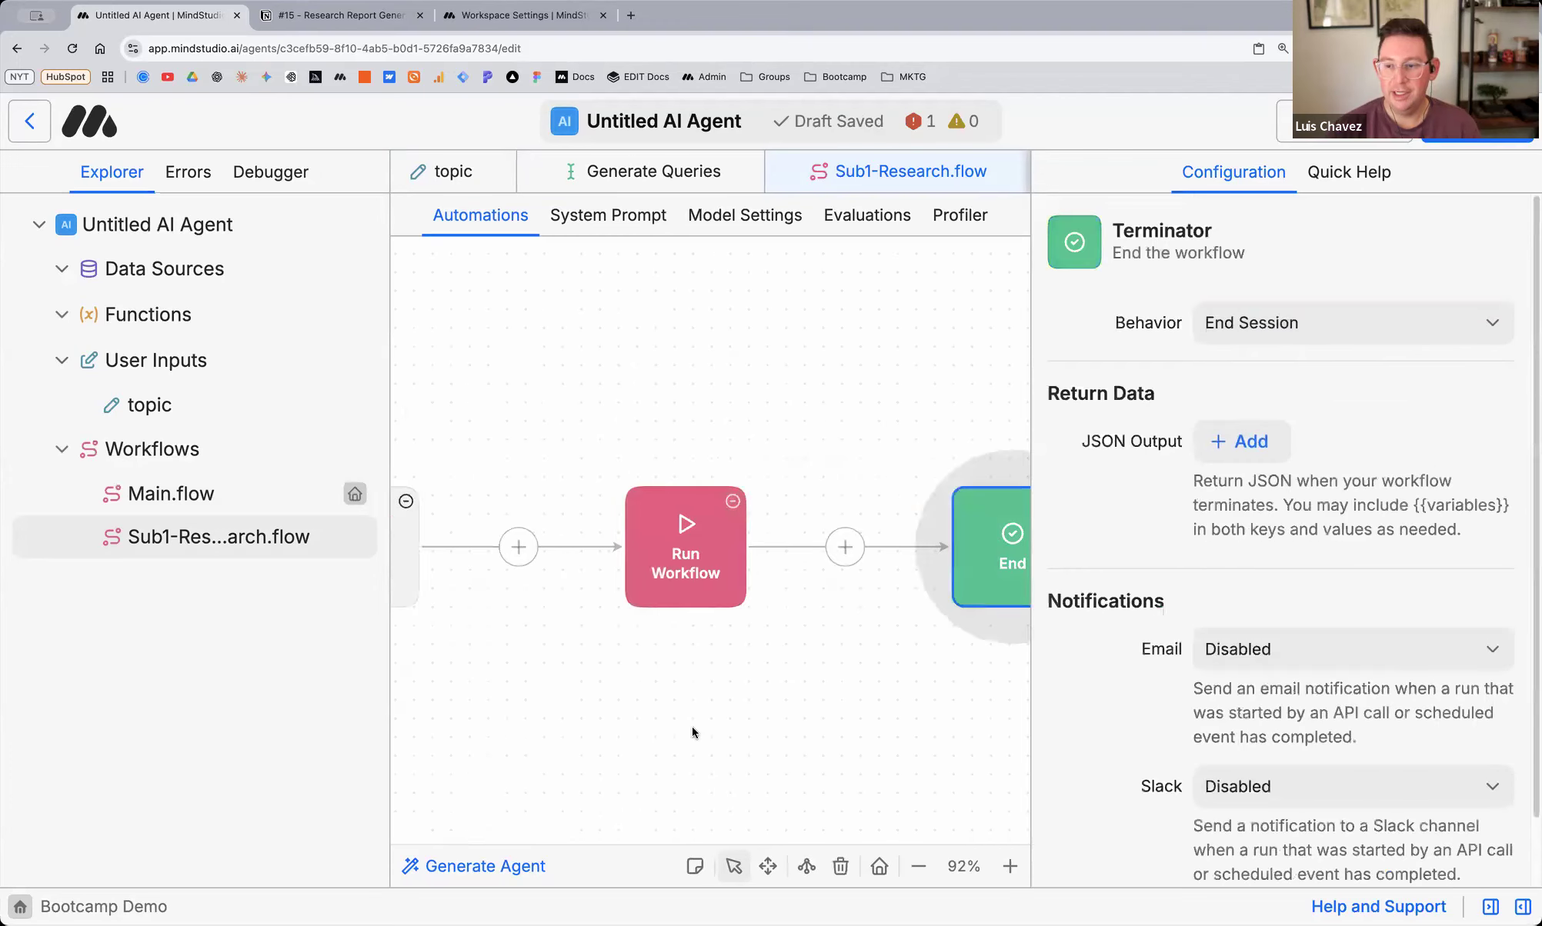
pyautogui.hscroll(-5, 507, 651)
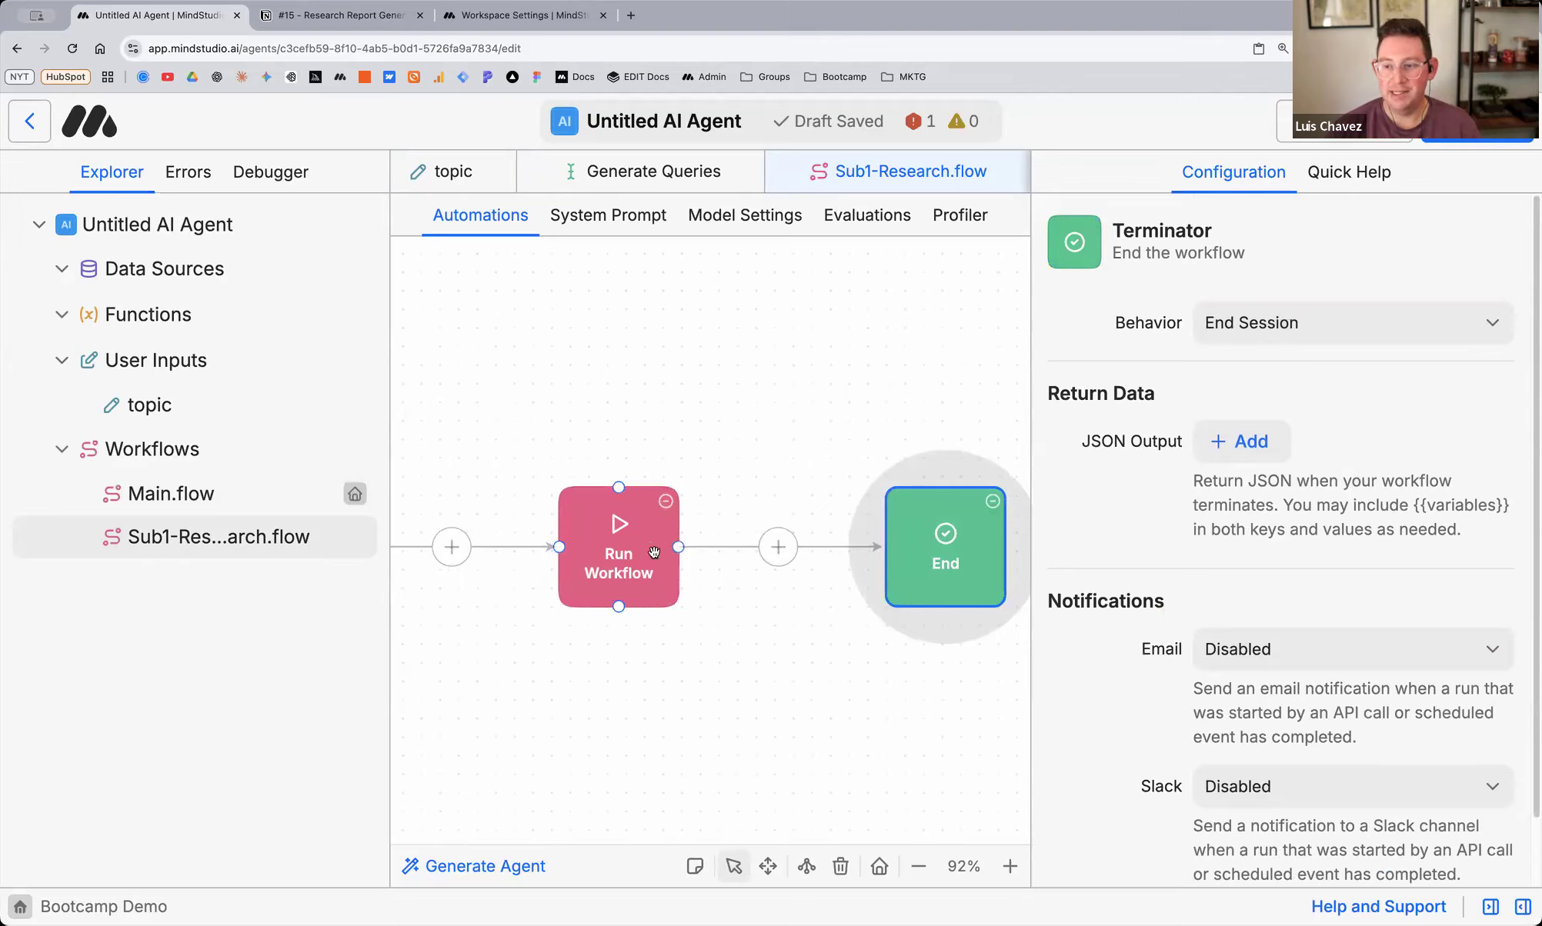
pyautogui.hscroll(-8, 653, 554)
pyautogui.hscroll(-5, 655, 554)
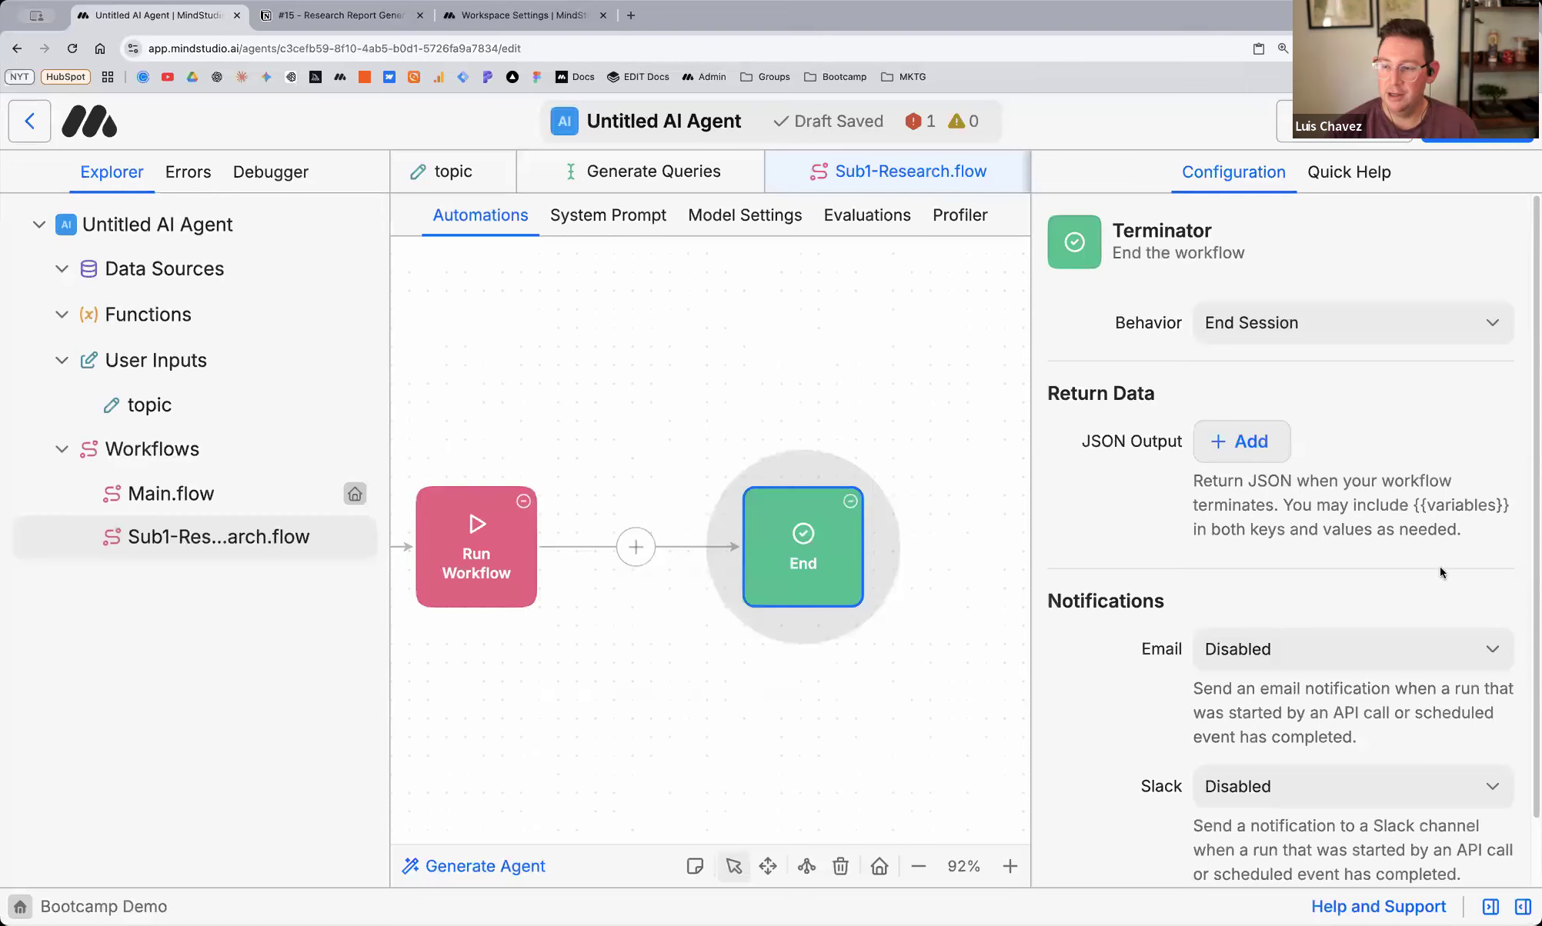
pyautogui.click(1242, 441)
pyautogui.write('oupt')
pyautogui.press('BackSpace')
pyautogui.press('BackSpace')
pyautogui.write('tput')
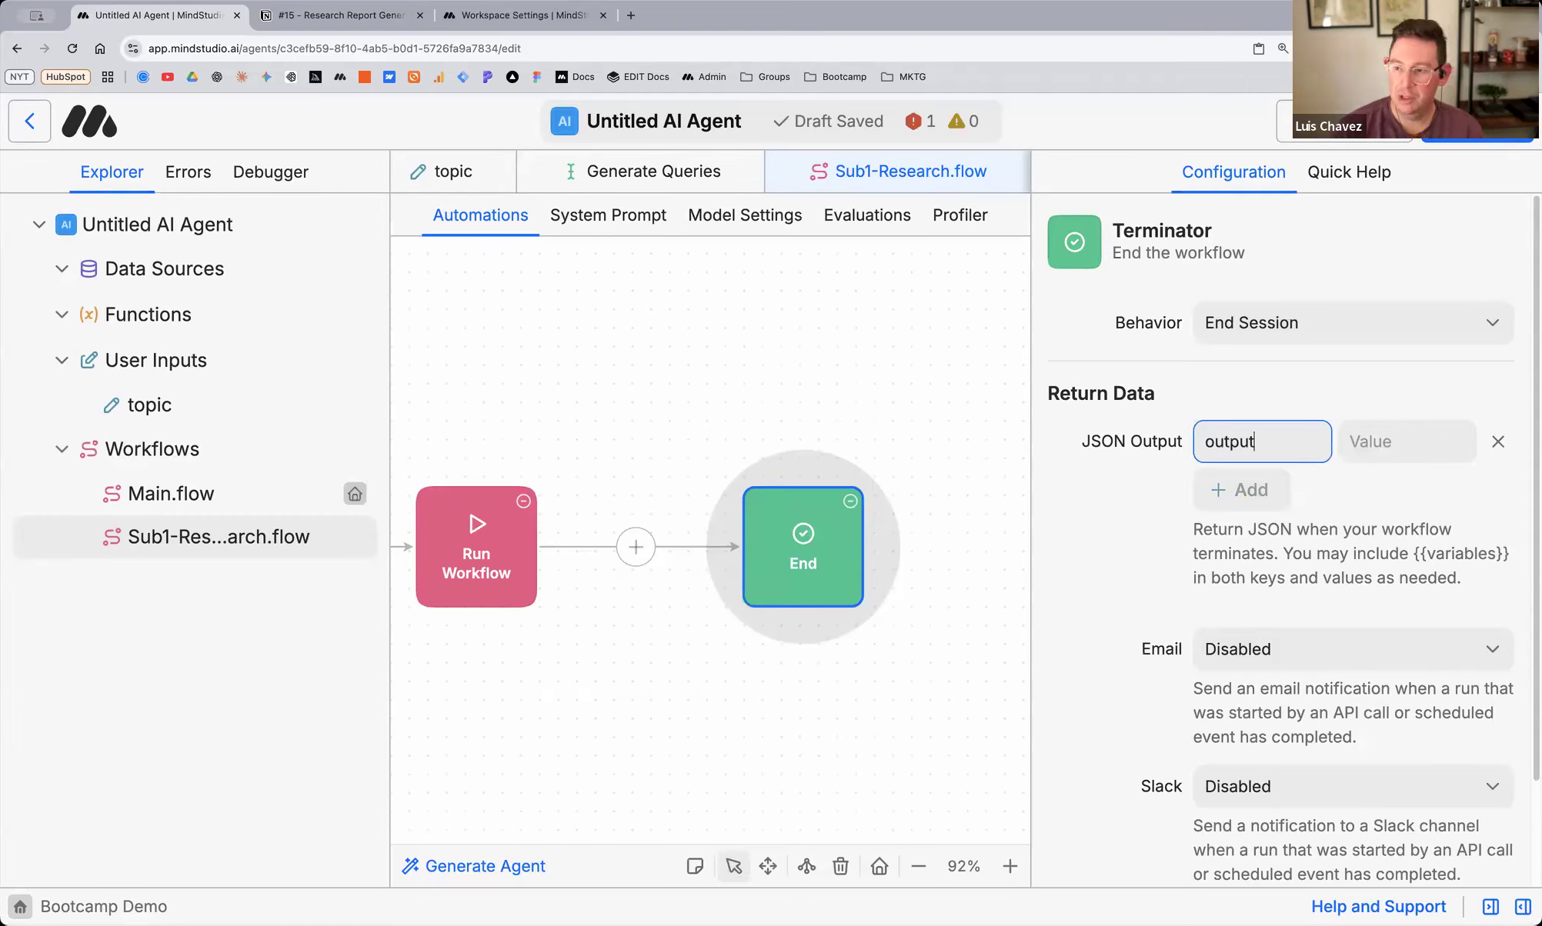
# Set the End block's JSON output value for the output key to the placeholder "YOU STILL NEED TO EDIT THIS!!!"
pyautogui.click(1400, 441)
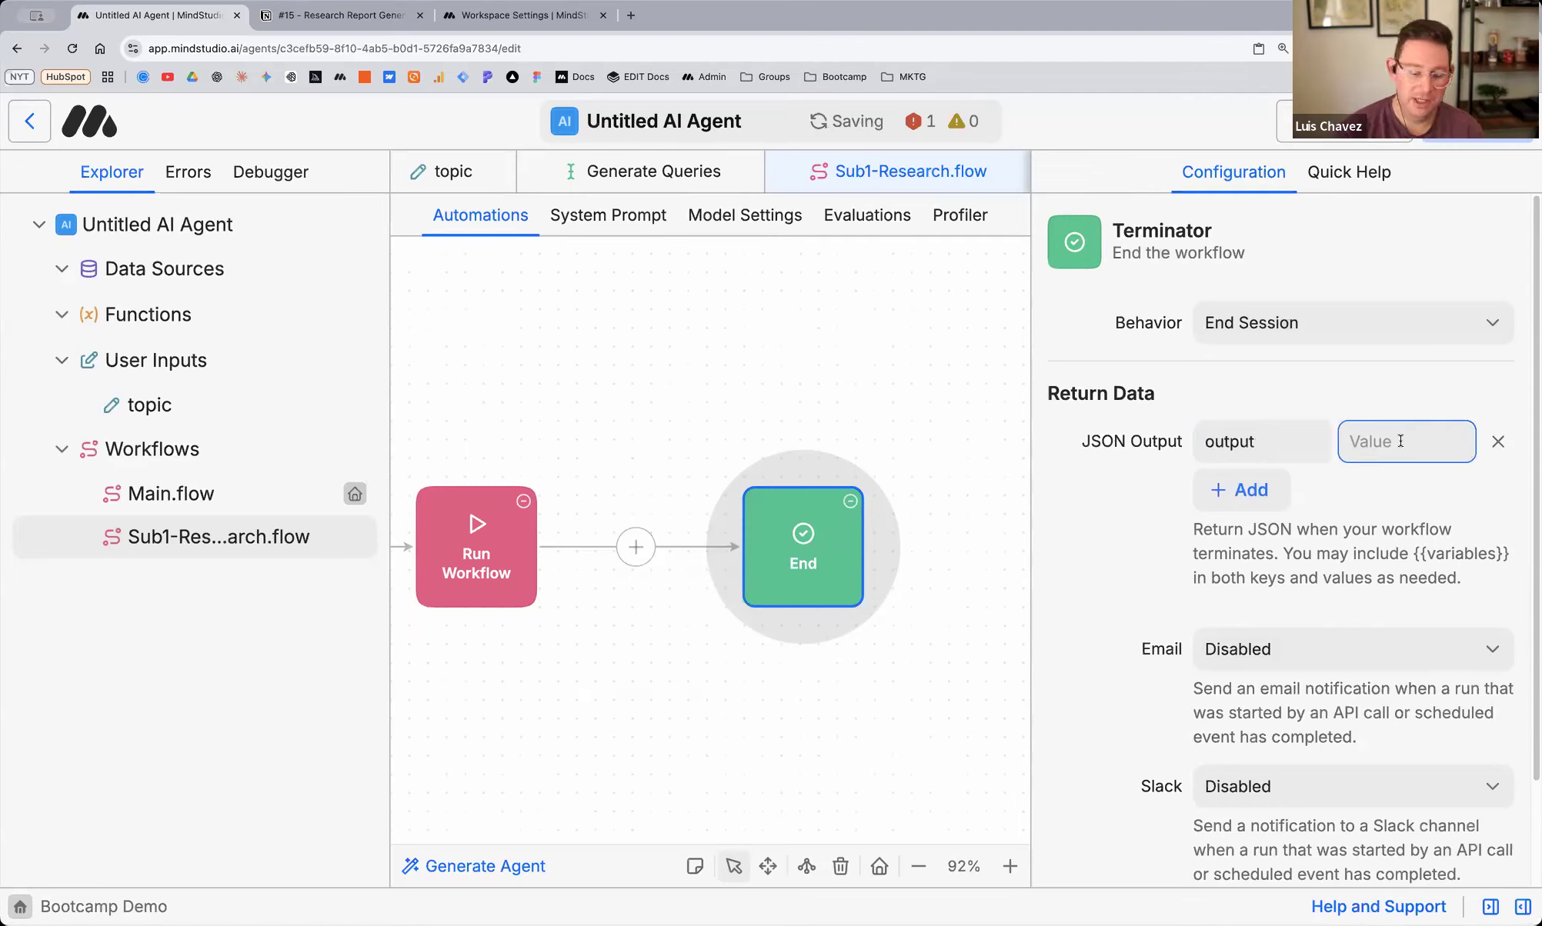
pyautogui.write('YOU STILL ')
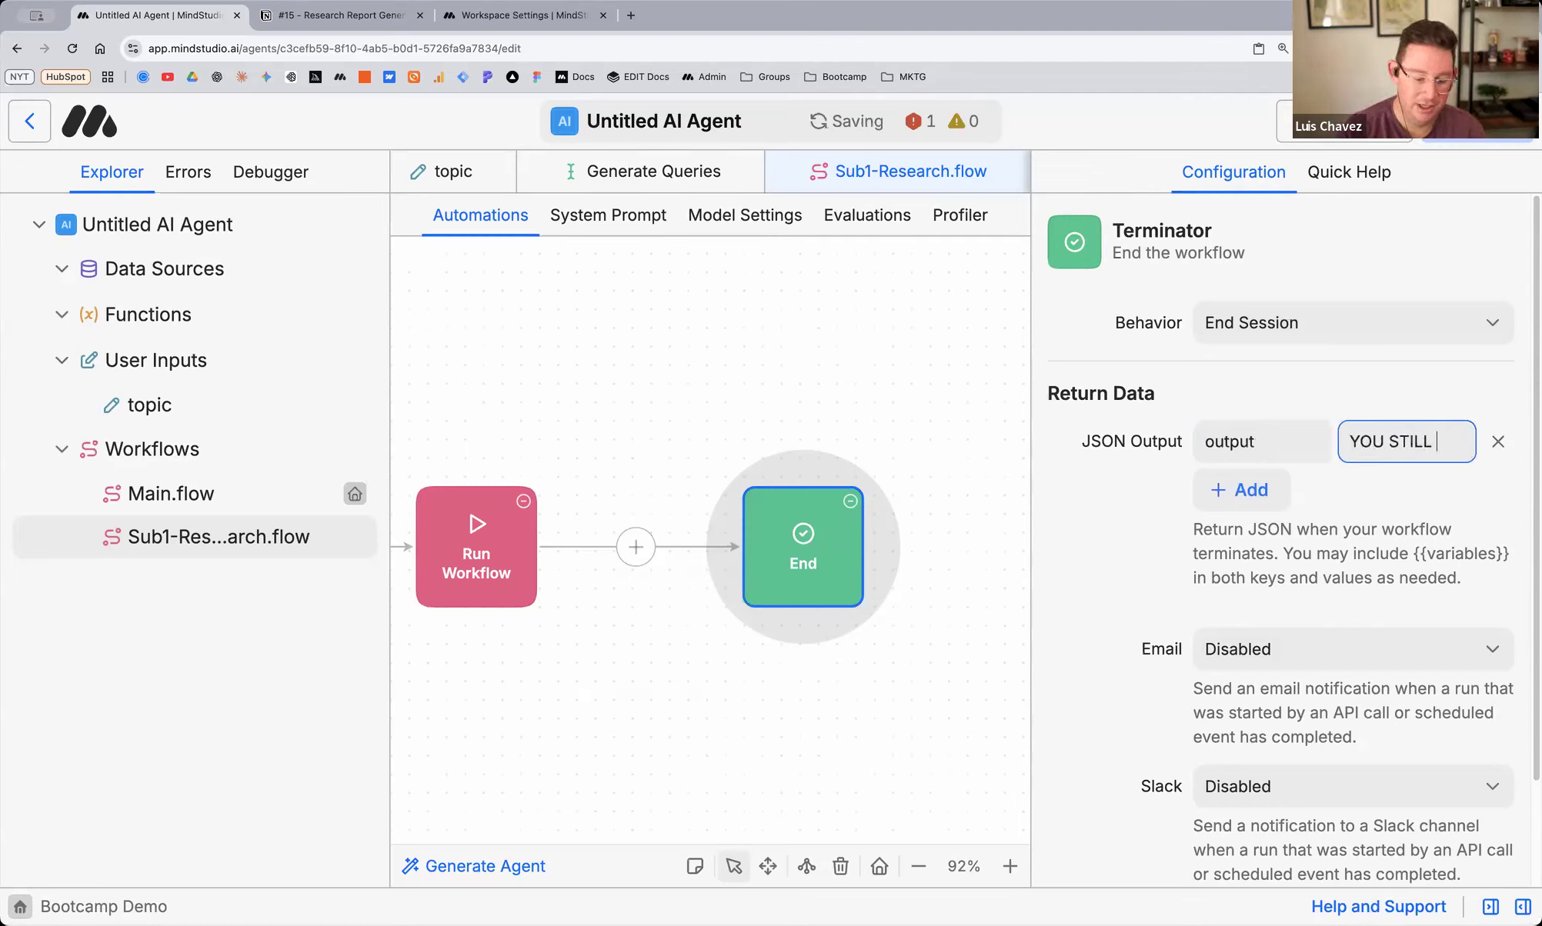
pyautogui.write('NEED TO ')
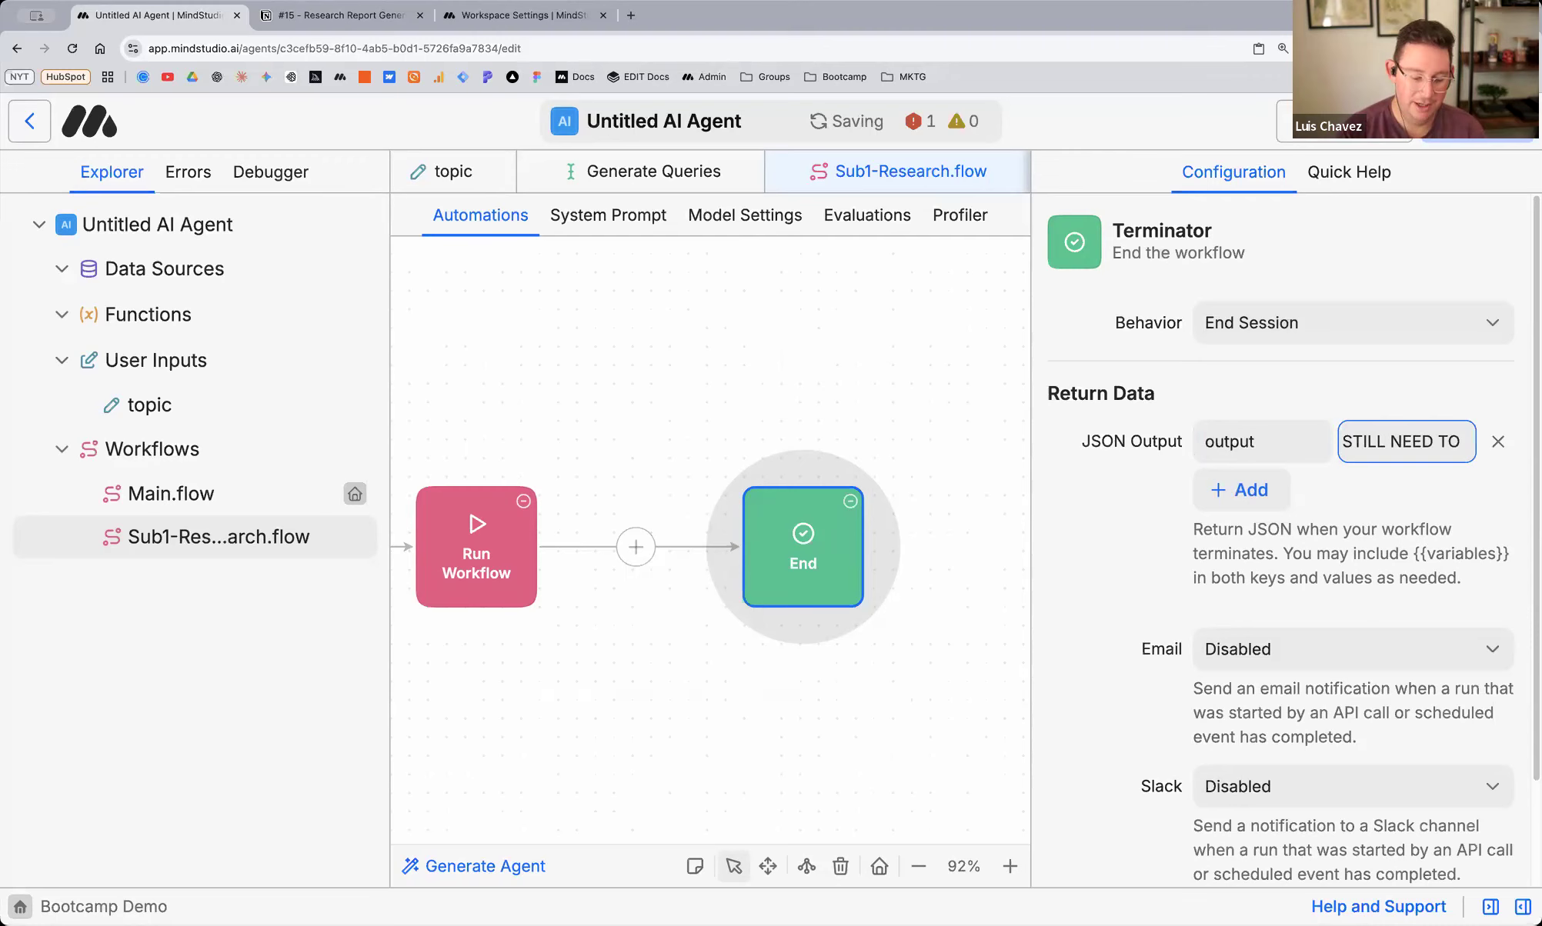
pyautogui.write('EDIT THIS')
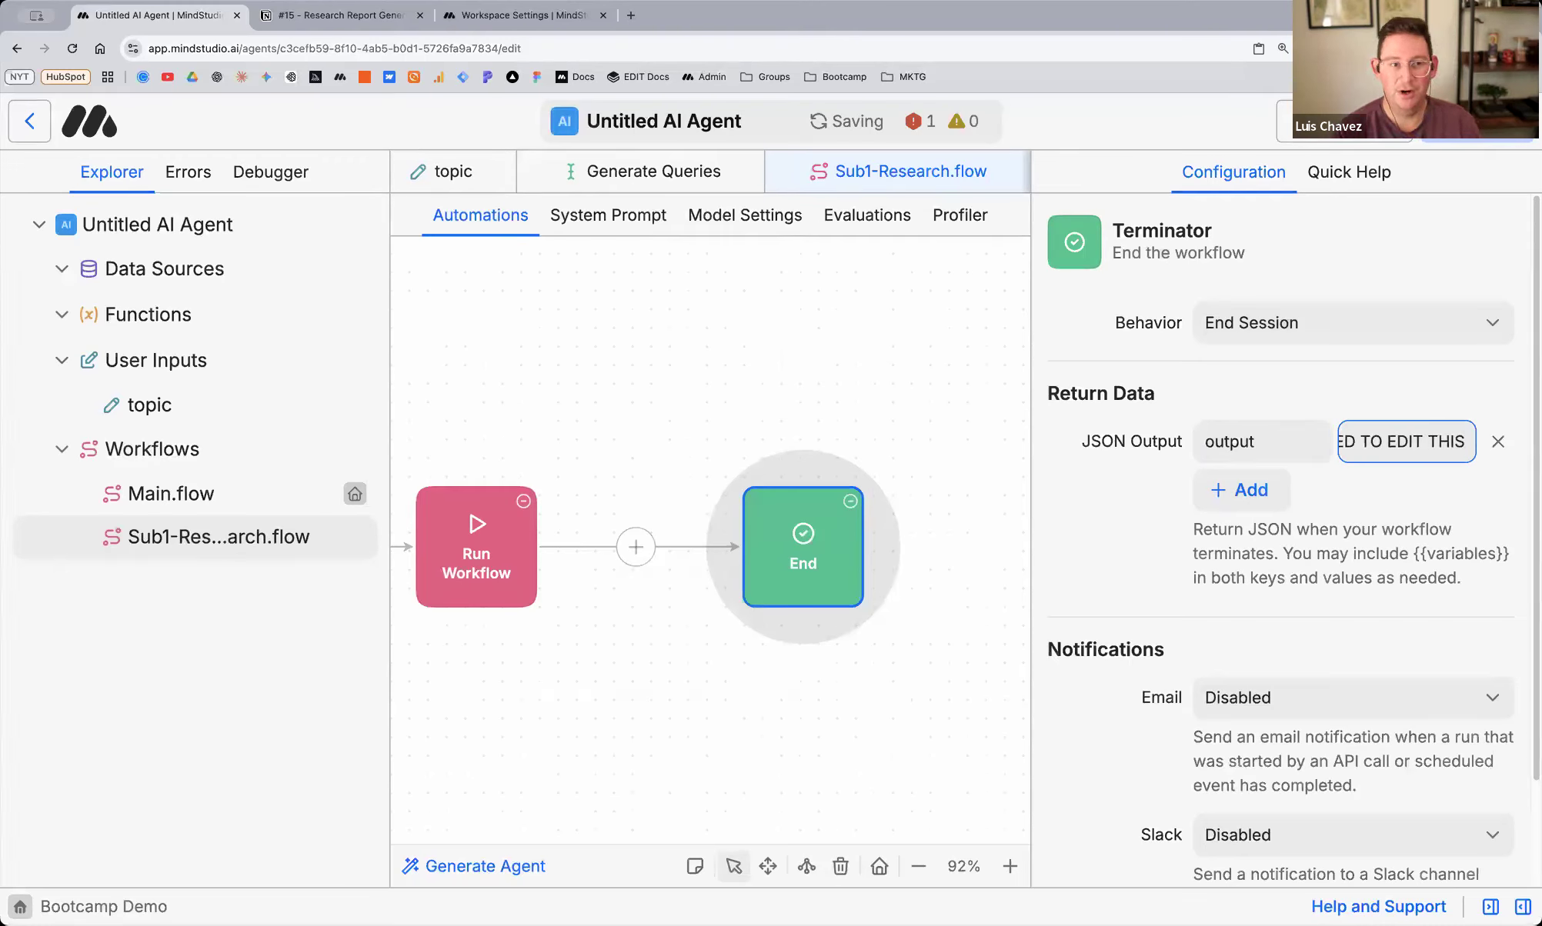
pyautogui.write('!!!')
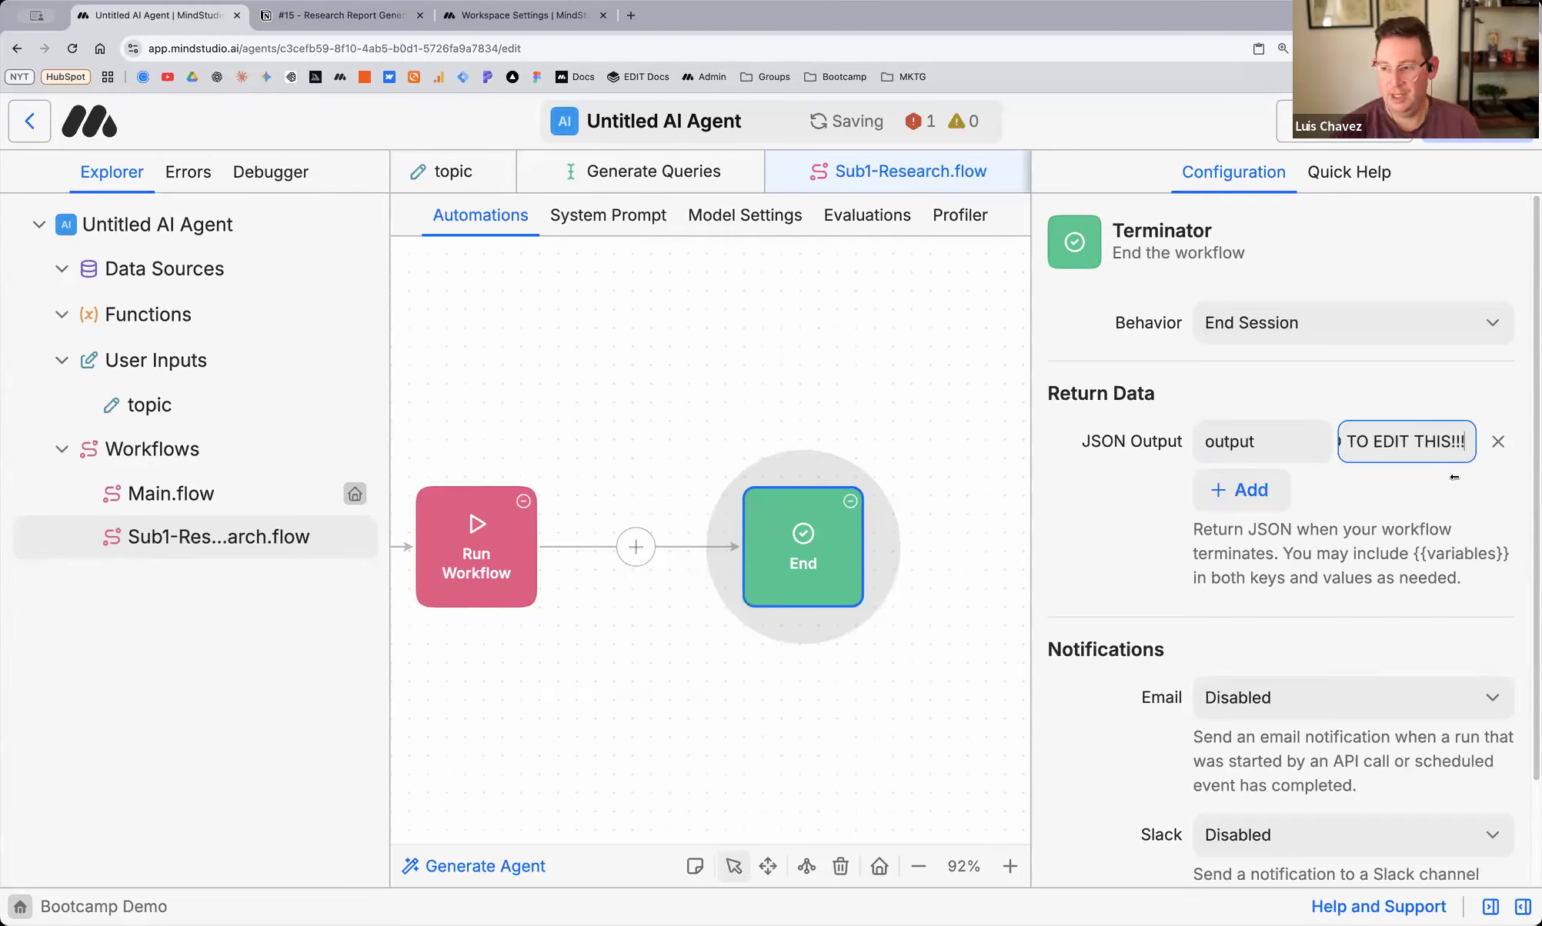
pyautogui.click(1422, 533)
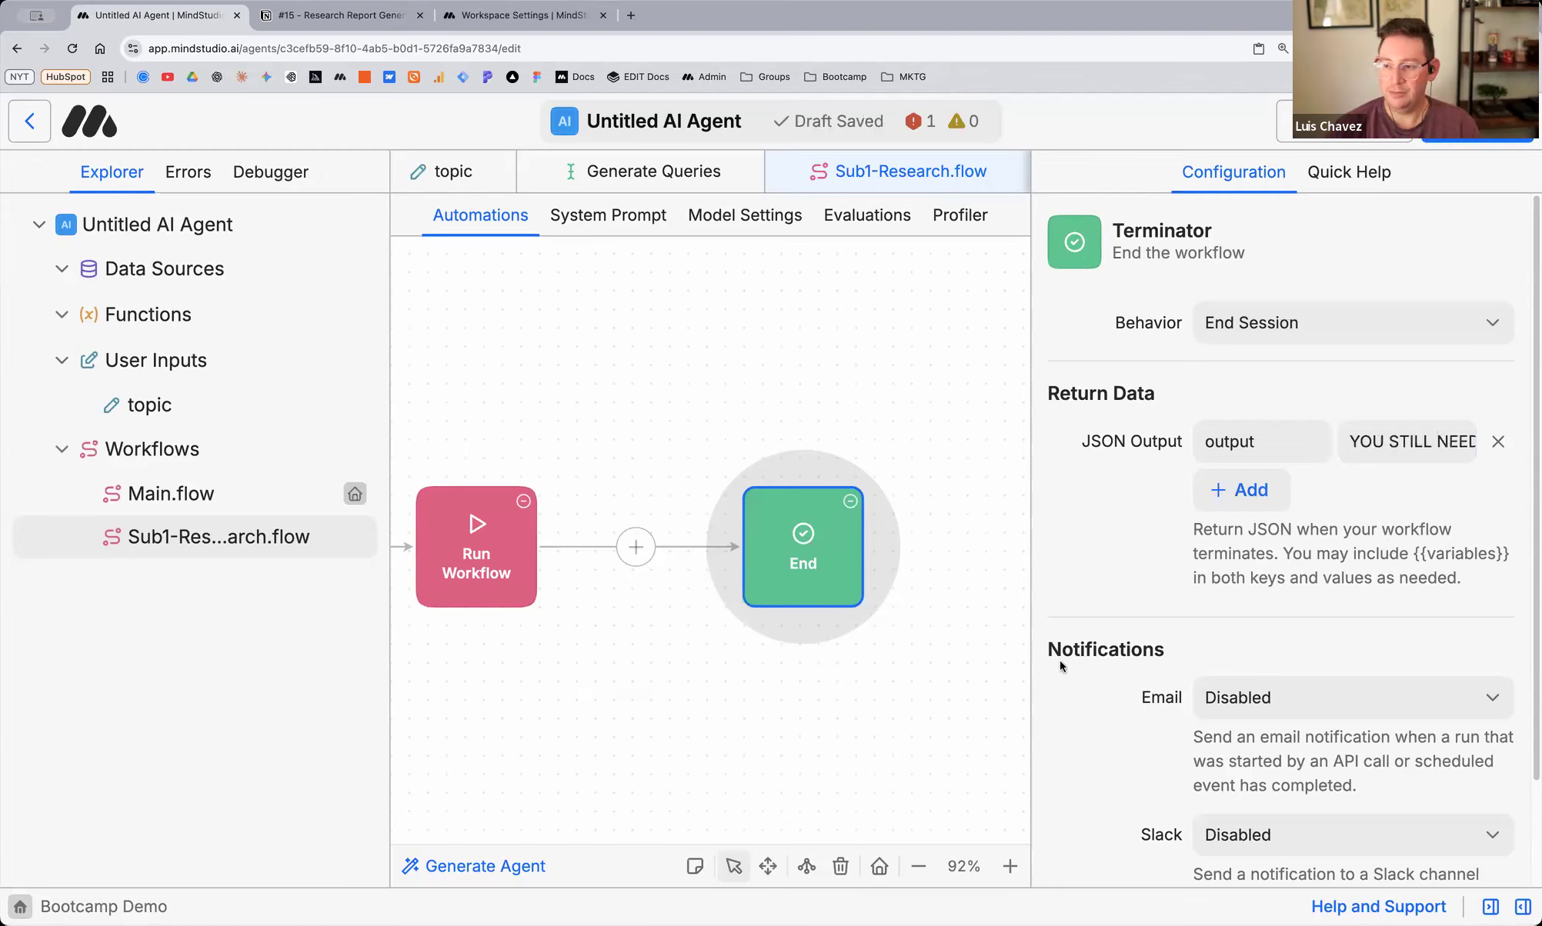
# Return to Main.flow and review the Run Workflow block's iteration settings, launch variables and output variables
pyautogui.hscroll(-5, 770, 705)
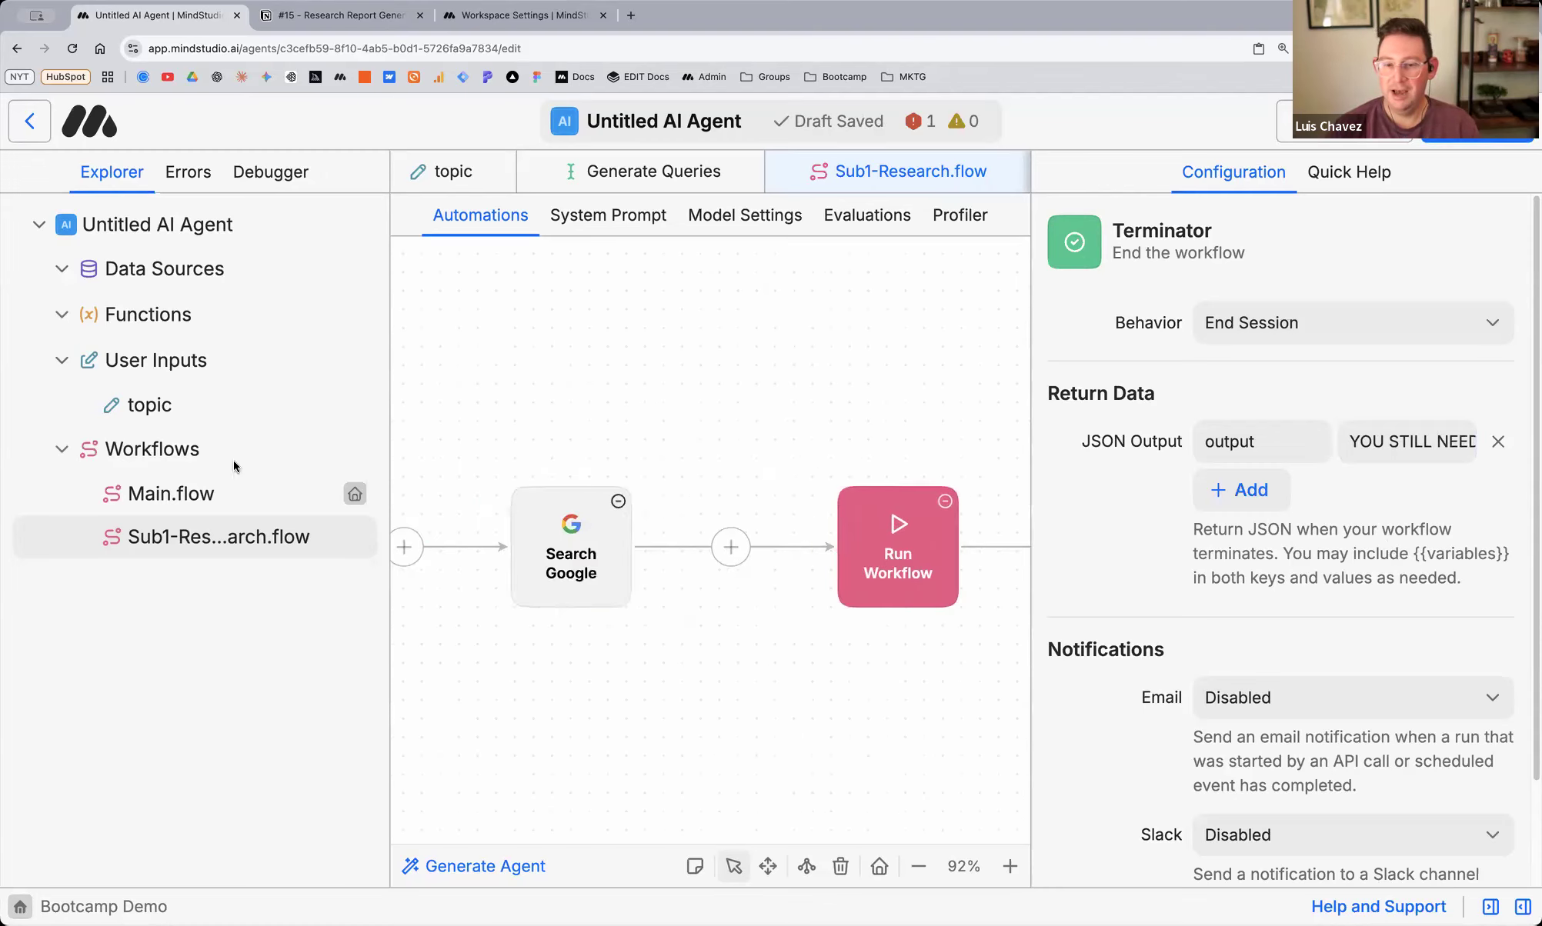
pyautogui.click(373, 496)
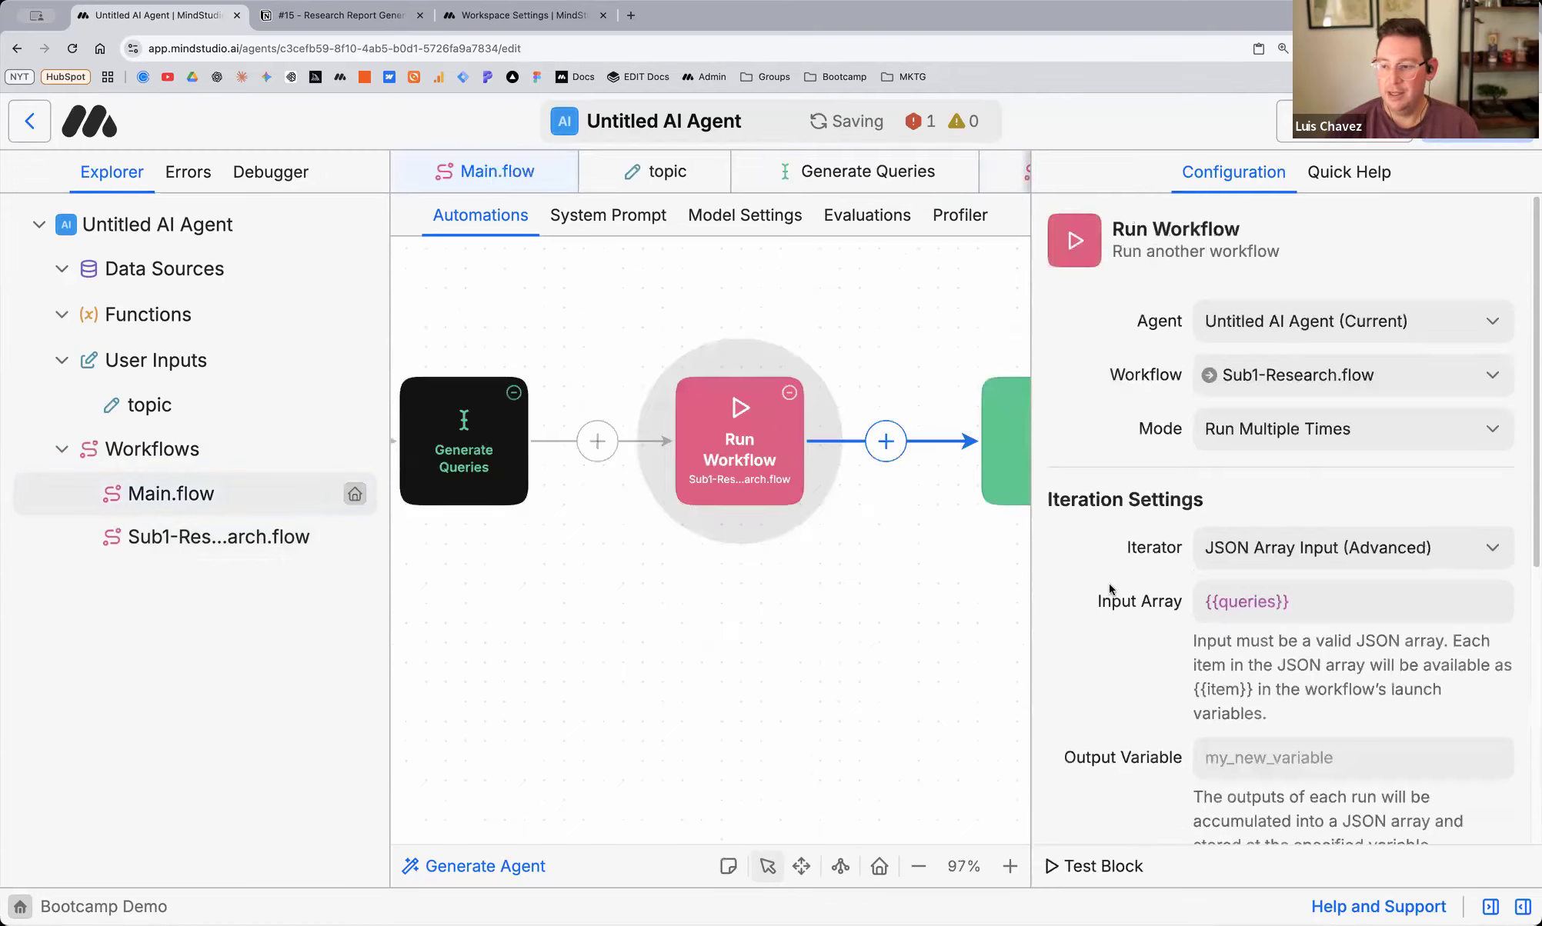
pyautogui.scroll(-5, 1111, 581)
pyautogui.scroll(2, 1109, 470)
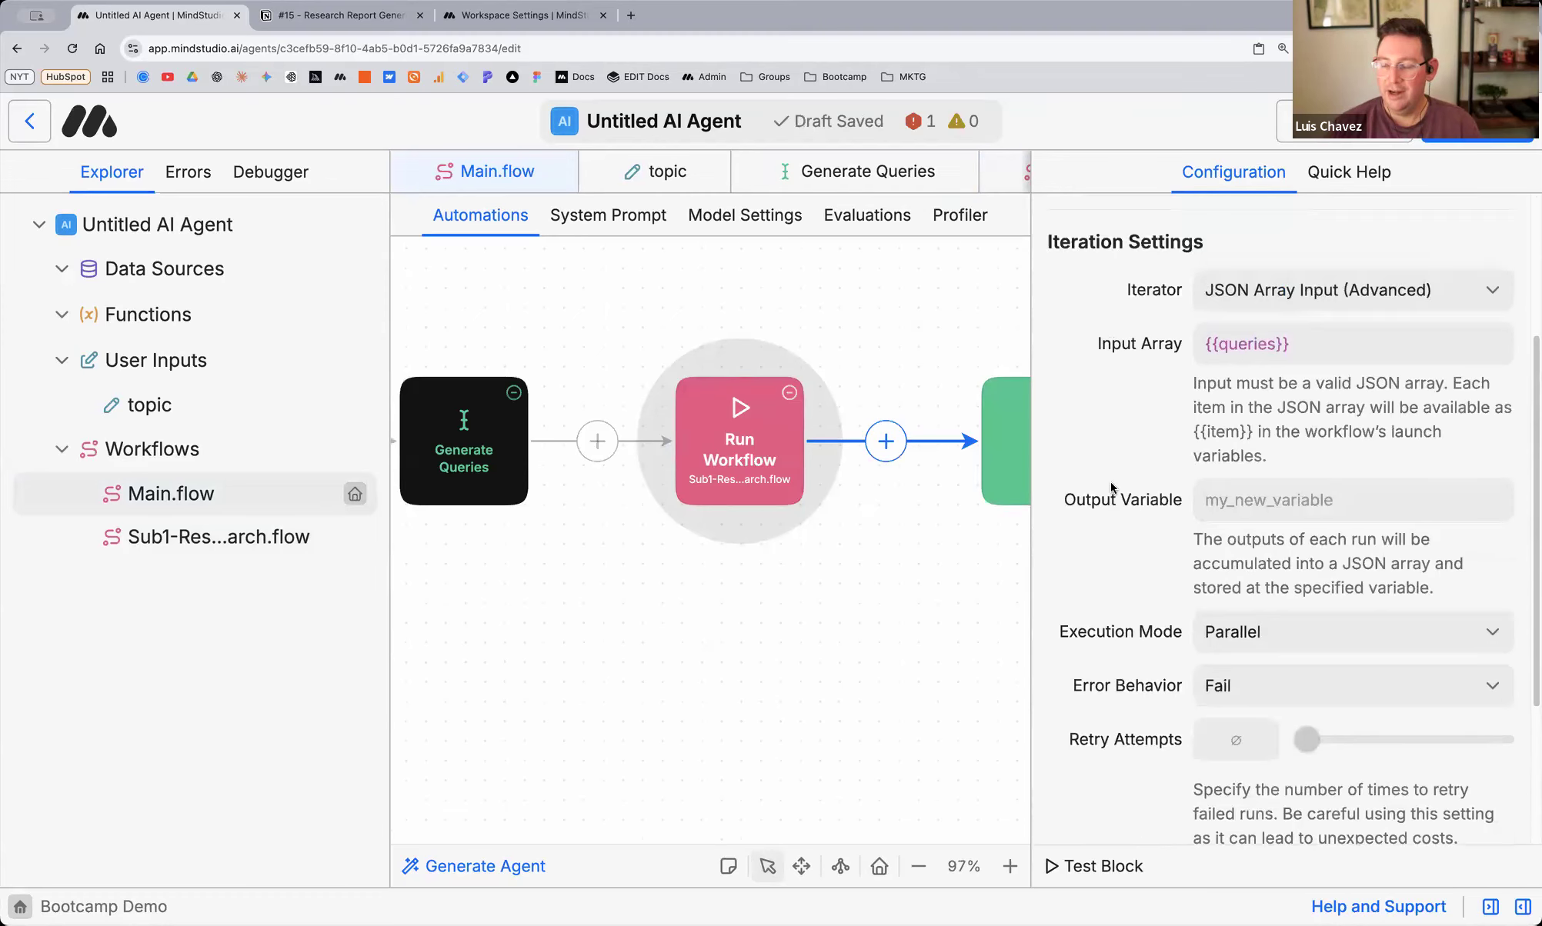
pyautogui.scroll(-3, 1162, 569)
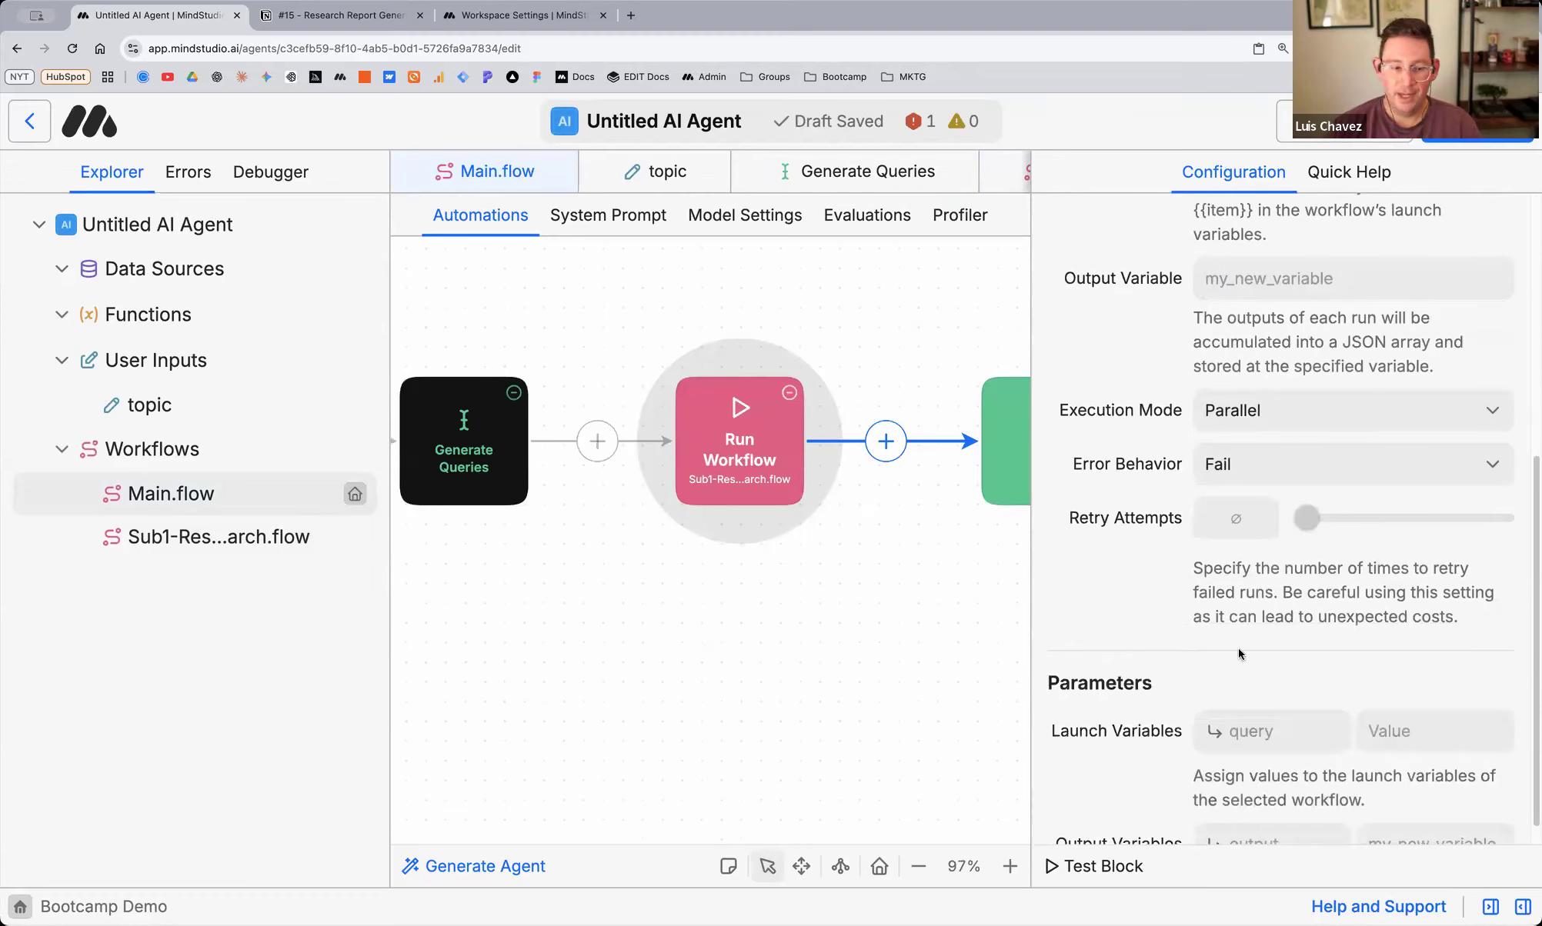
pyautogui.scroll(4, 1132, 422)
pyautogui.scroll(-5, 1119, 443)
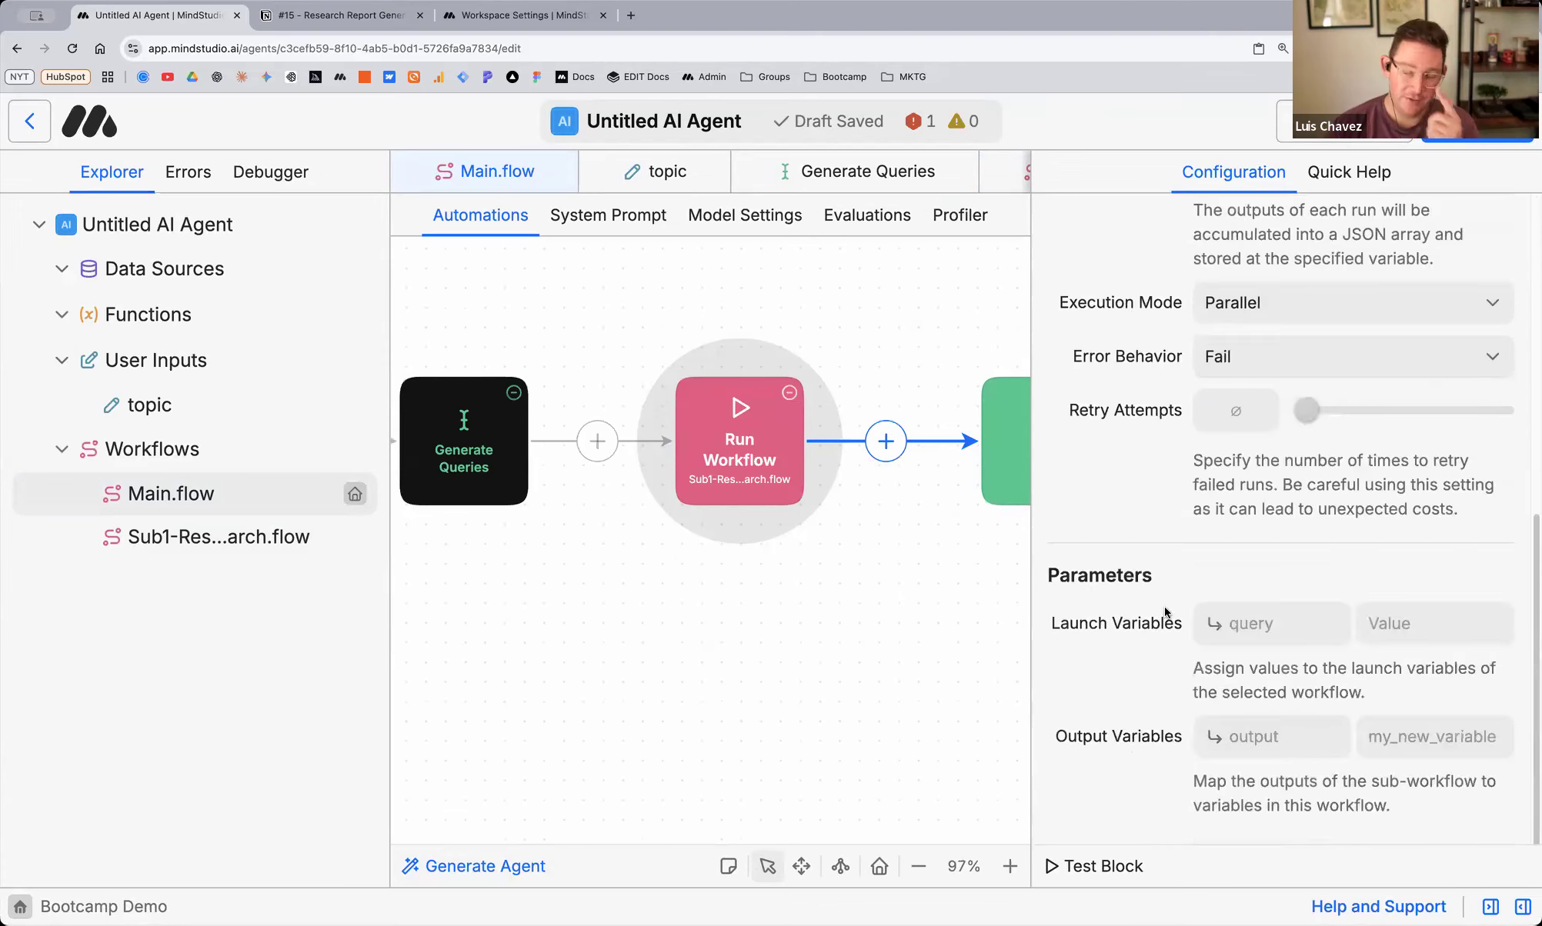
pyautogui.scroll(8, 1186, 599)
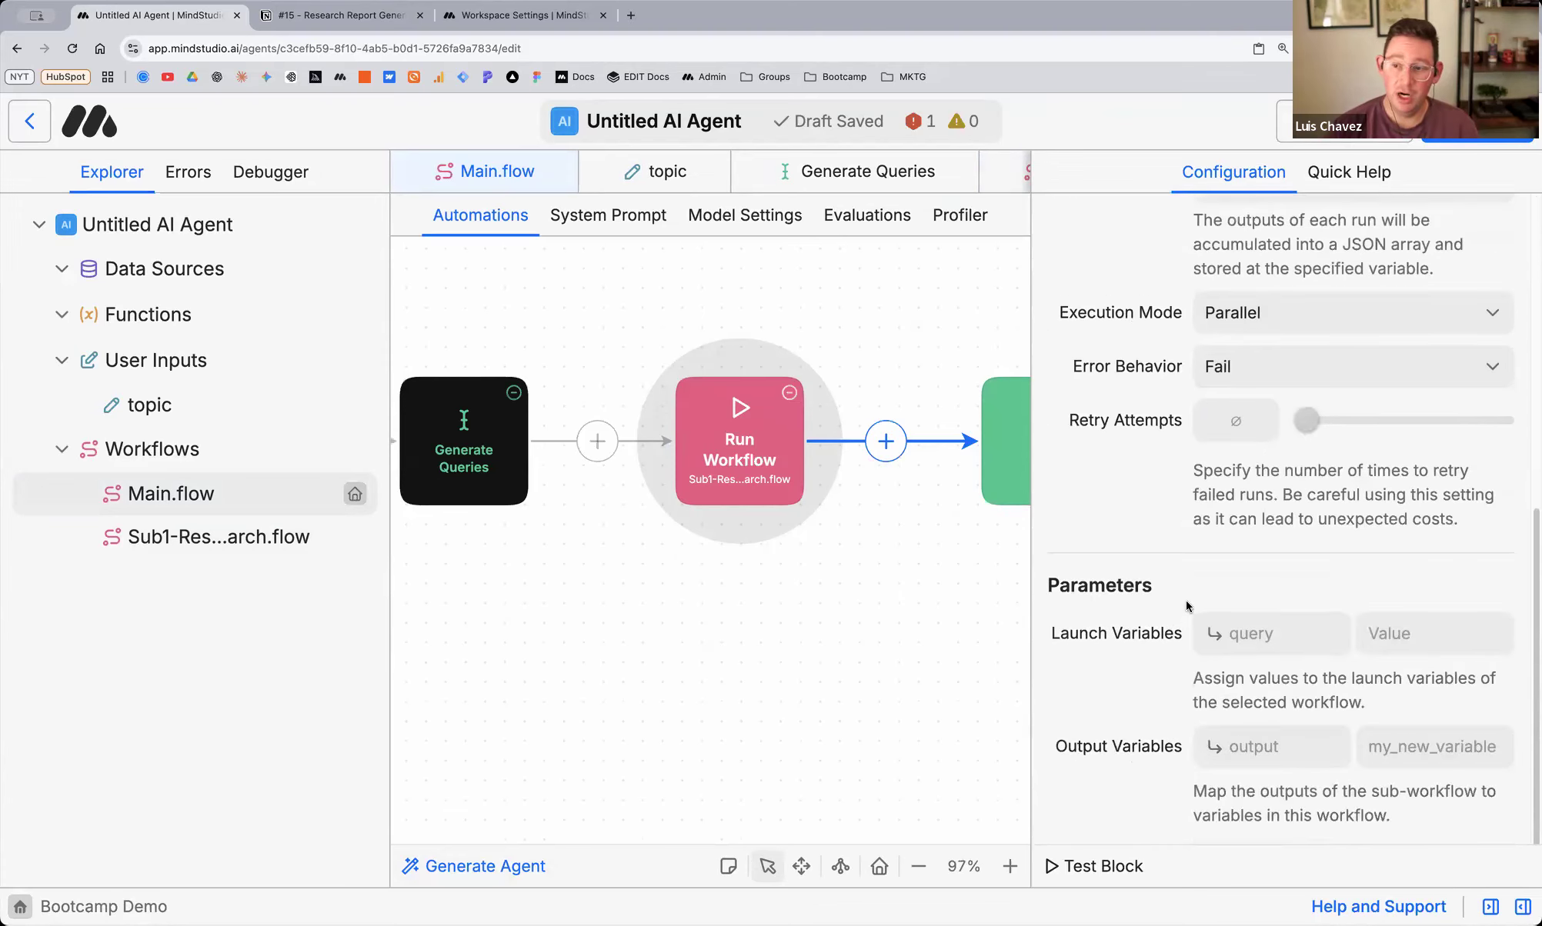
# Compare the Generate Queries block's variable name and JSON sample output with the Run Workflow block's input array
pyautogui.click(444, 456)
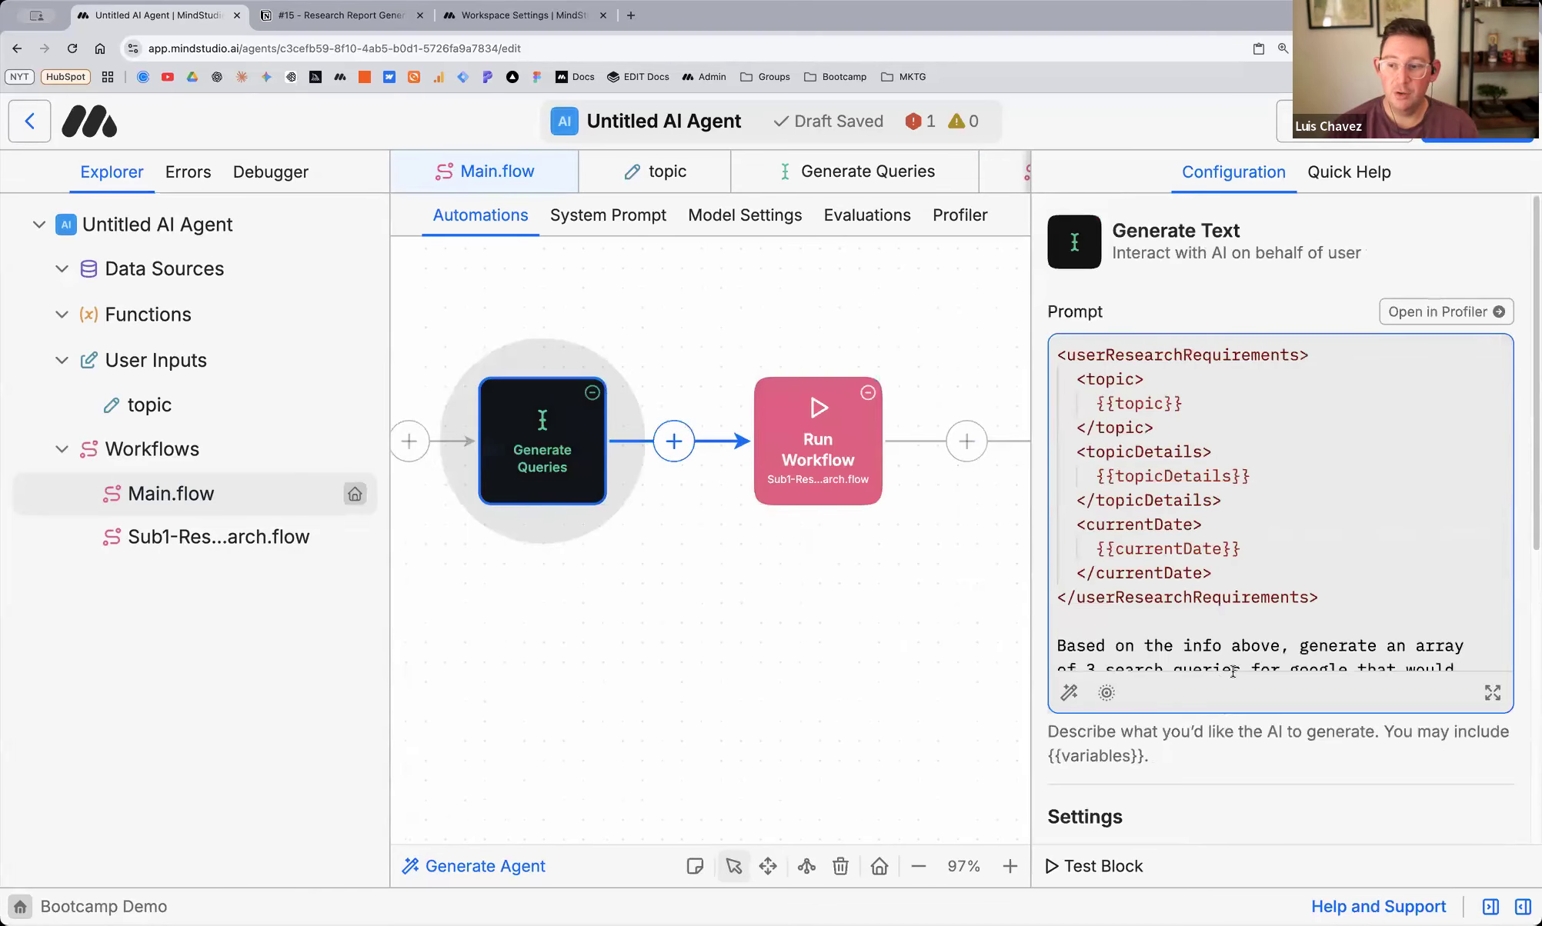
pyautogui.scroll(-7, 1493, 498)
pyautogui.moveTo(1493, 499); pyautogui.dragTo(1171, 486)
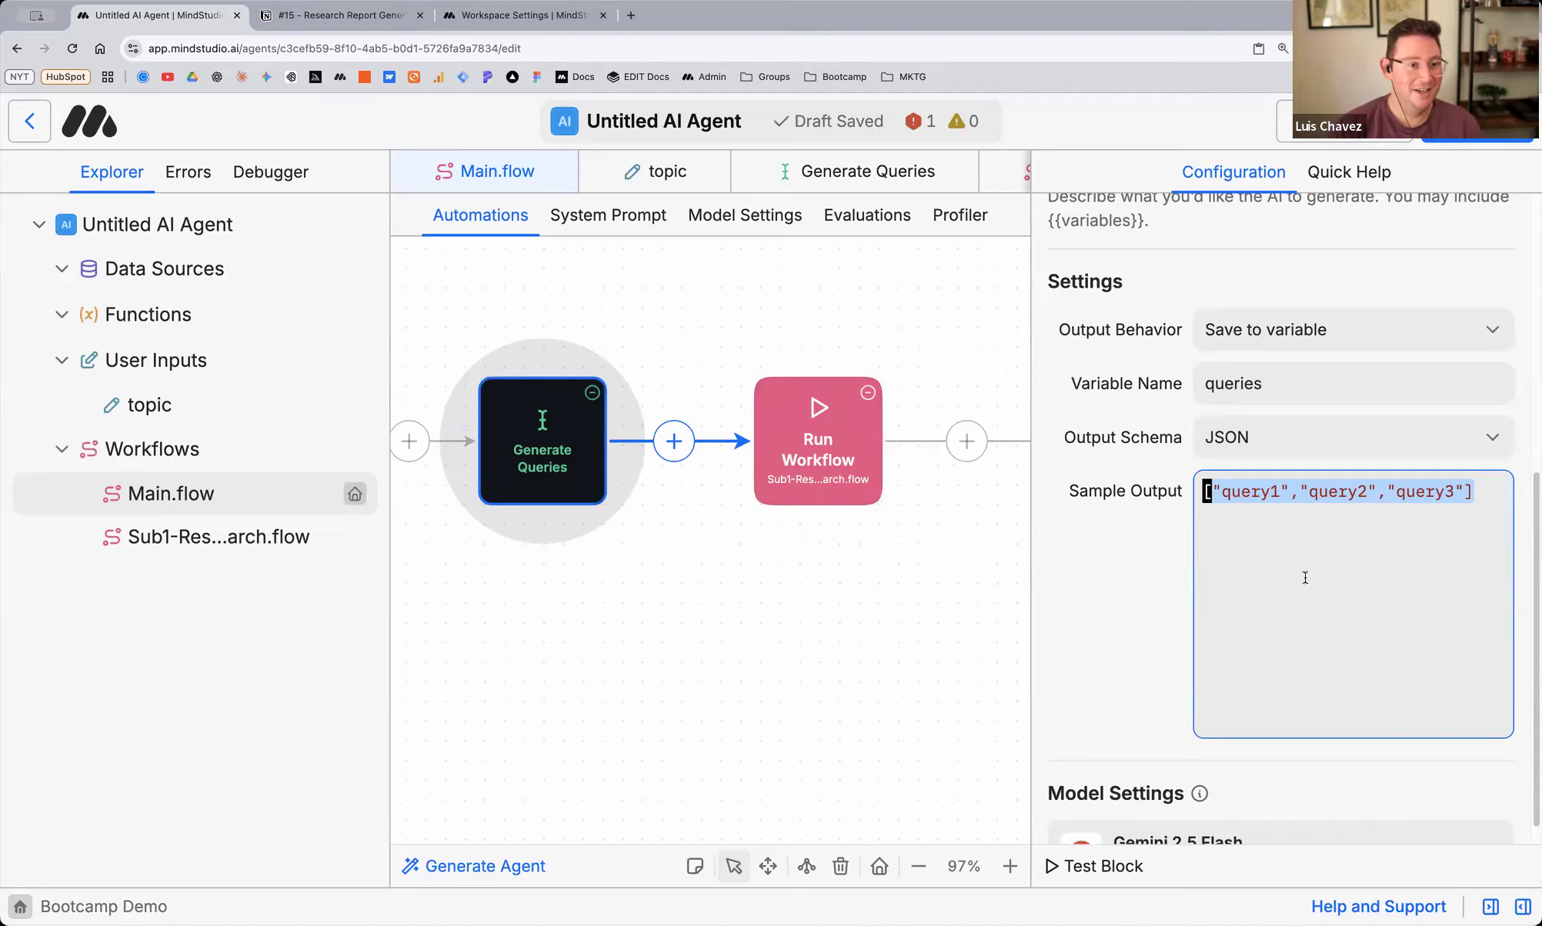
pyautogui.click(816, 460)
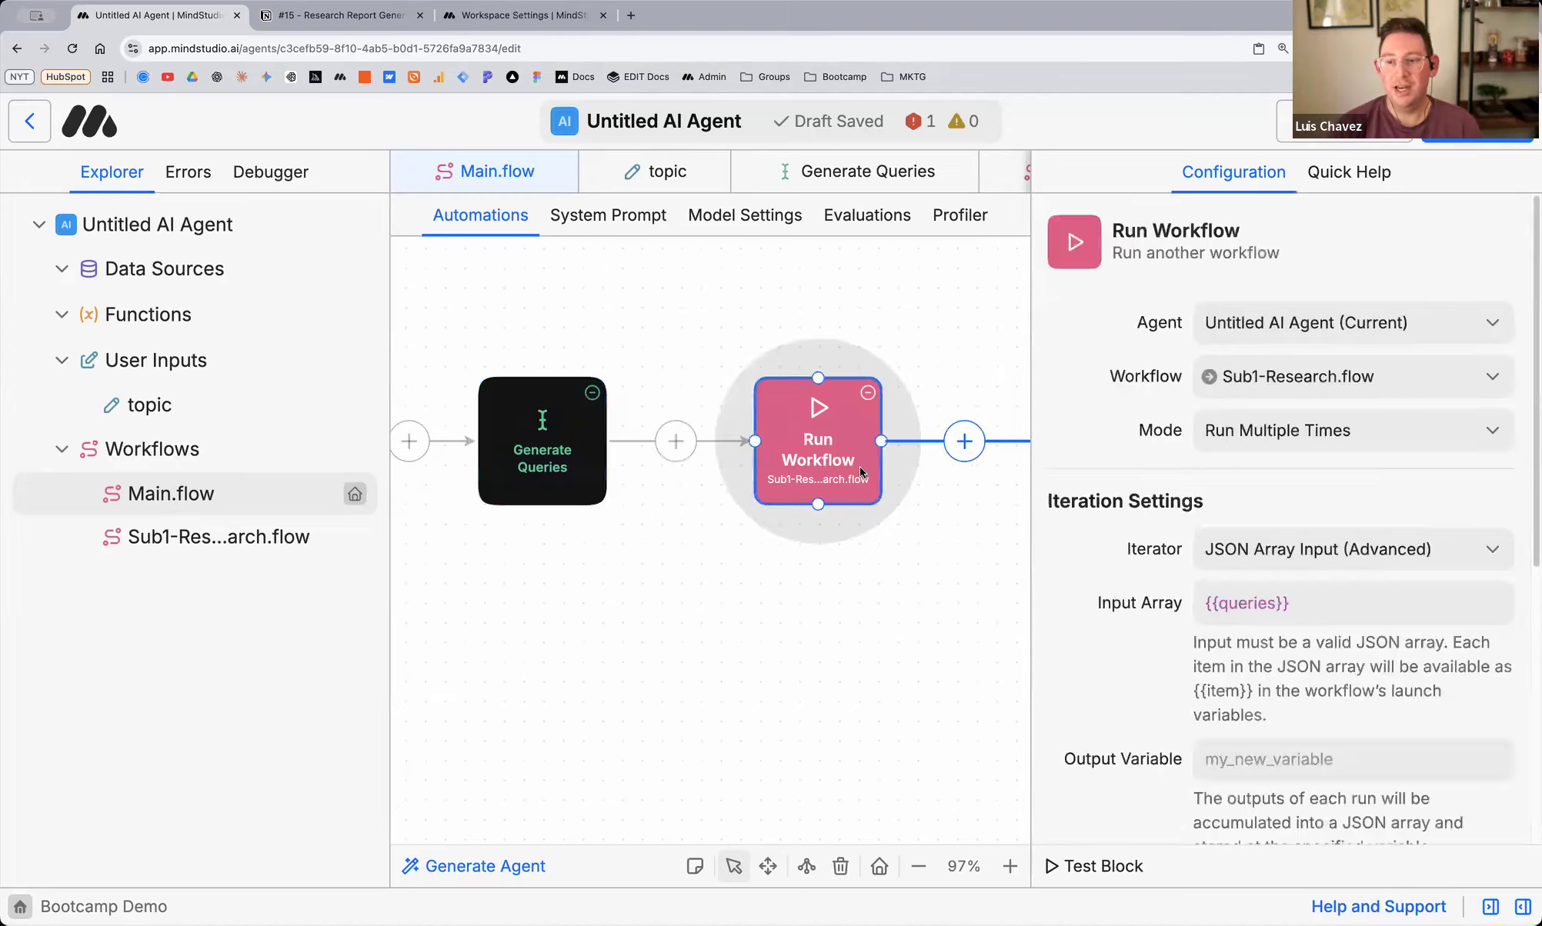
pyautogui.scroll(-4, 1171, 669)
pyautogui.scroll(2, 1304, 465)
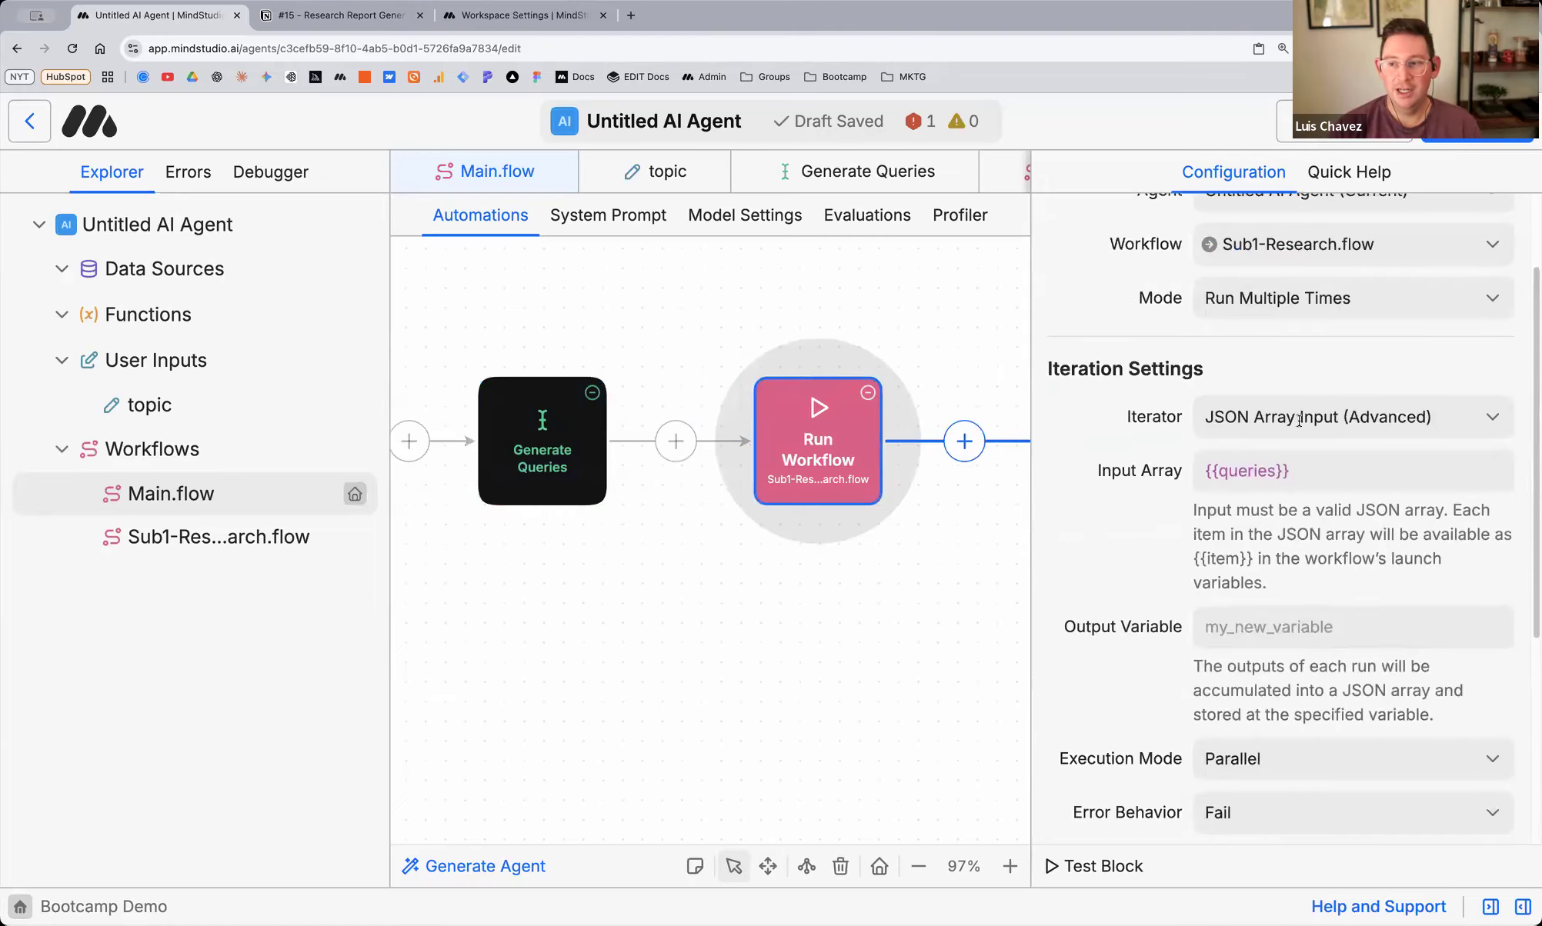
pyautogui.moveTo(1304, 466); pyautogui.dragTo(1123, 482)
pyautogui.click(555, 424)
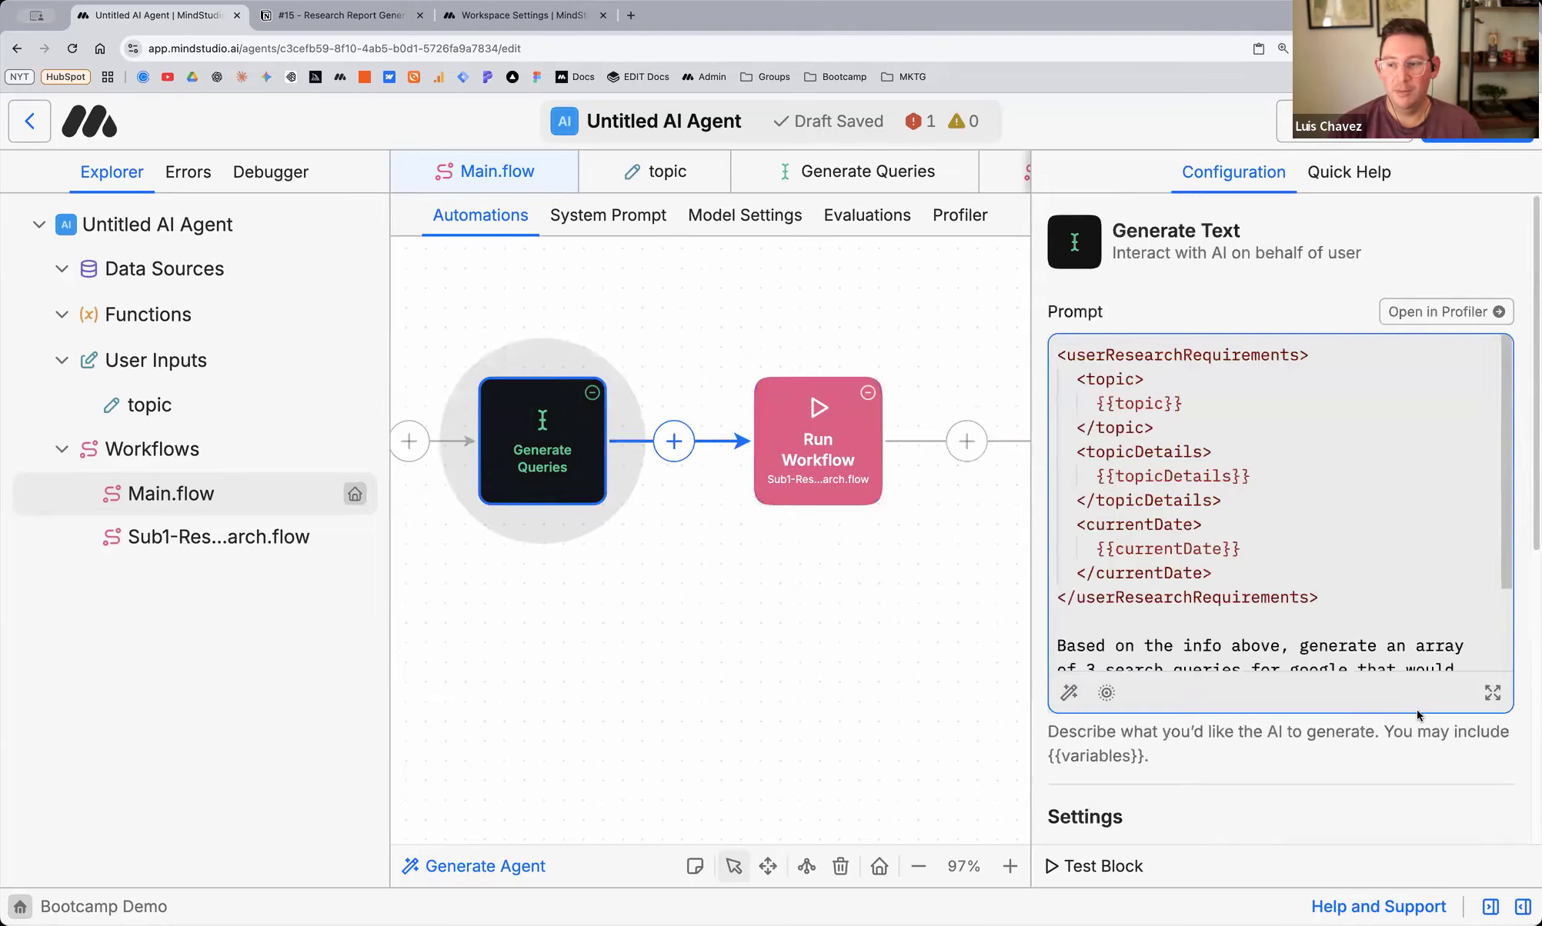
pyautogui.scroll(-5, 1323, 760)
pyautogui.doubleClick(1254, 608)
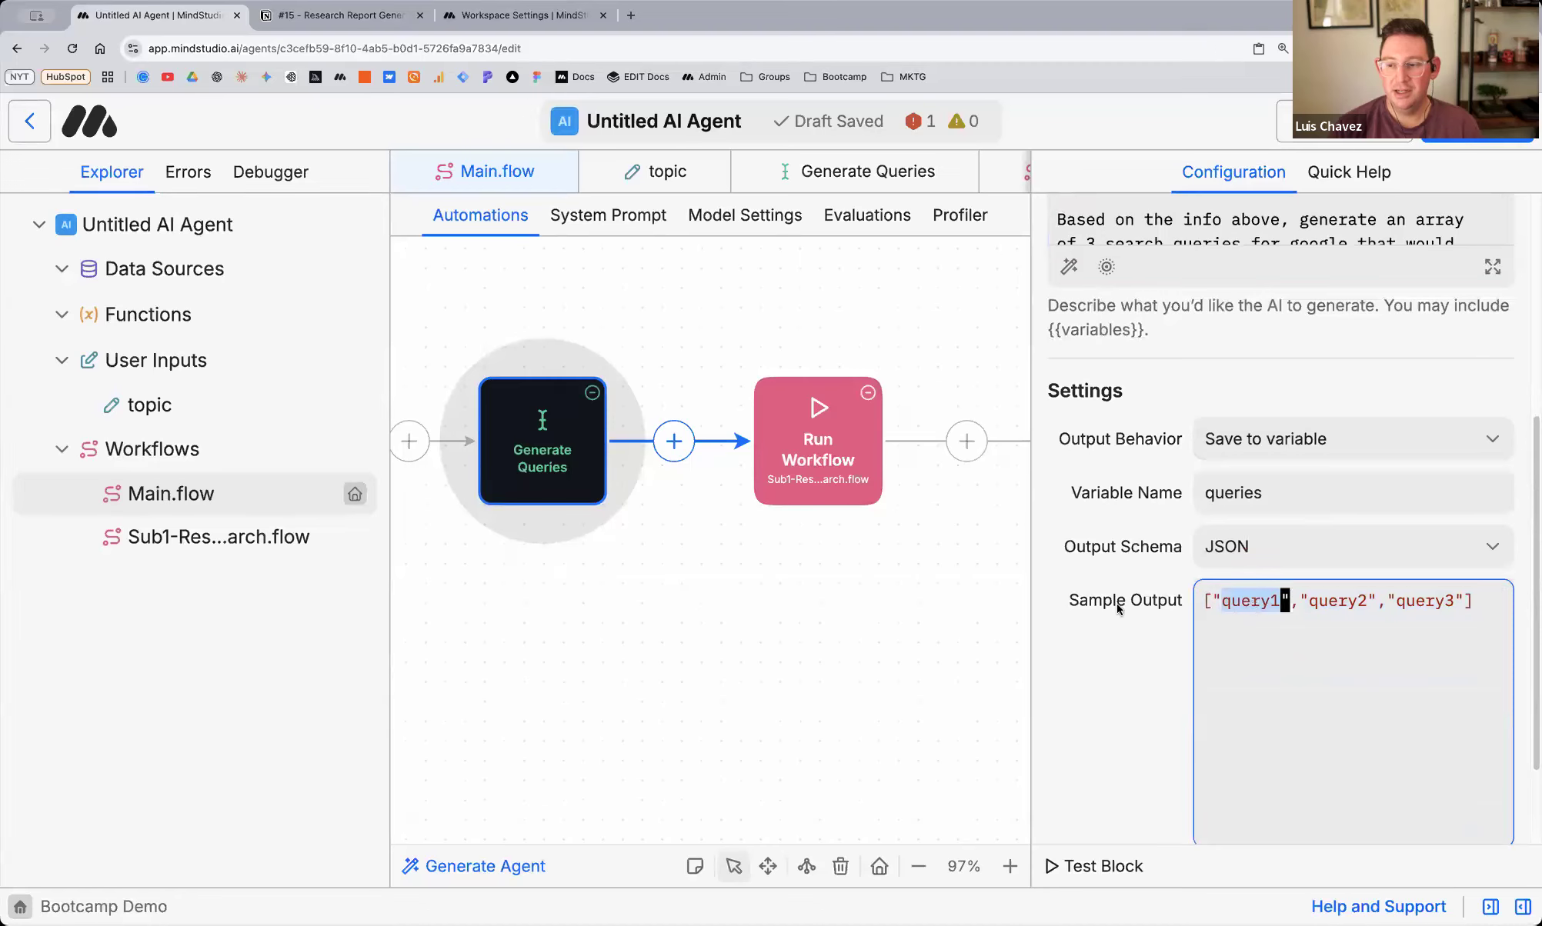
pyautogui.moveTo(1288, 600); pyautogui.dragTo(1214, 600)
# Assign {{item}} to the query launch variable of the Run Workflow block
pyautogui.click(815, 496)
pyautogui.scroll(-8, 1337, 710)
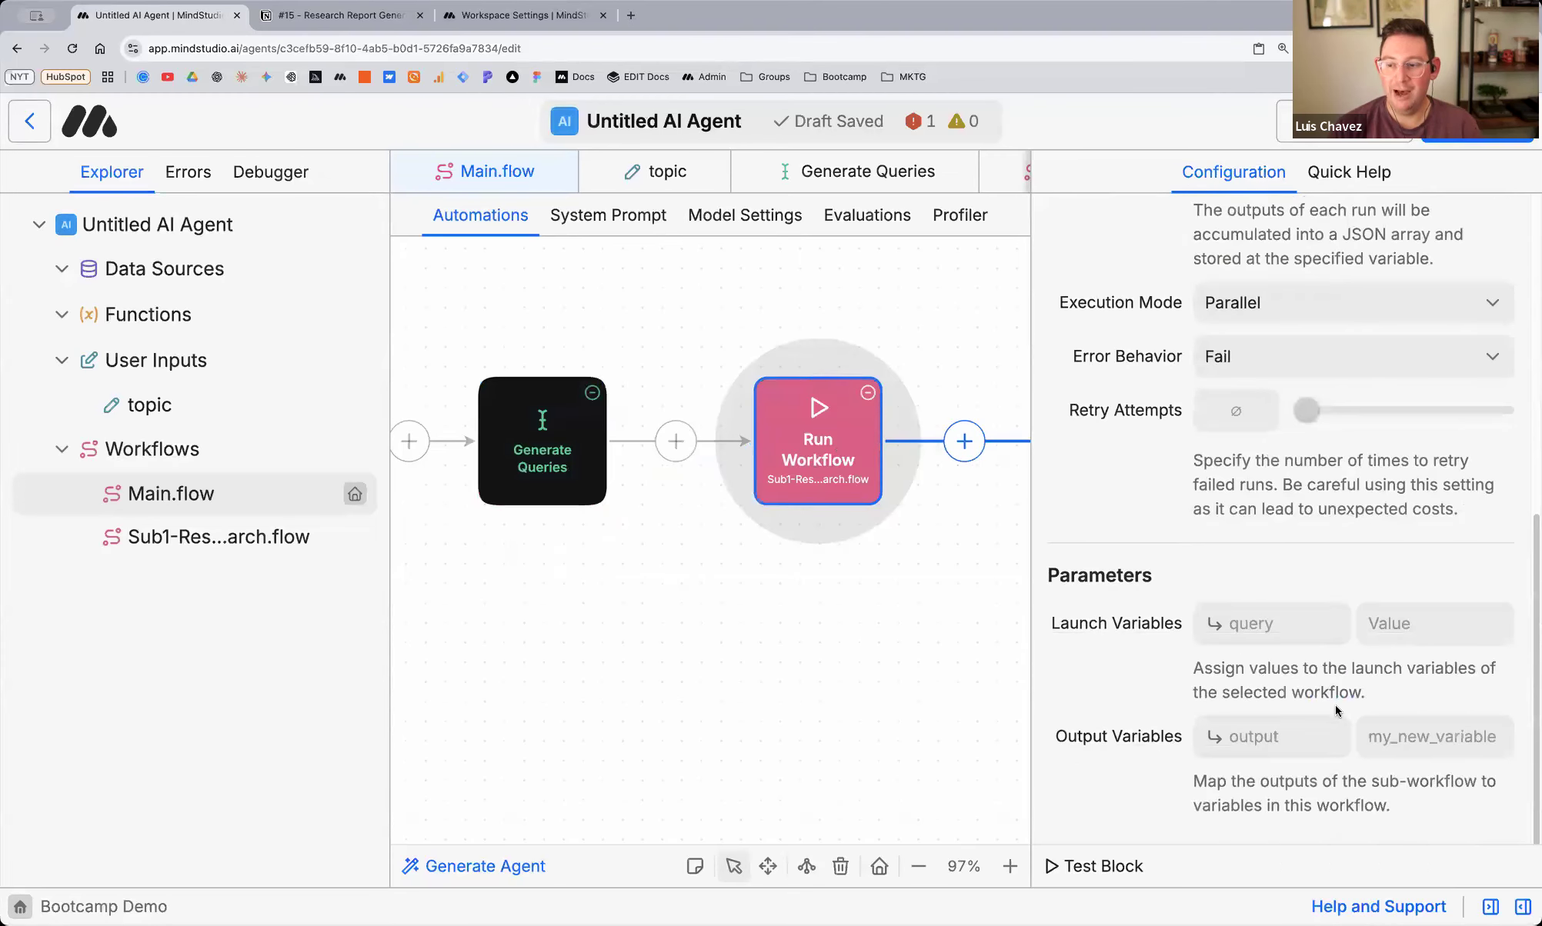
pyautogui.click(1446, 635)
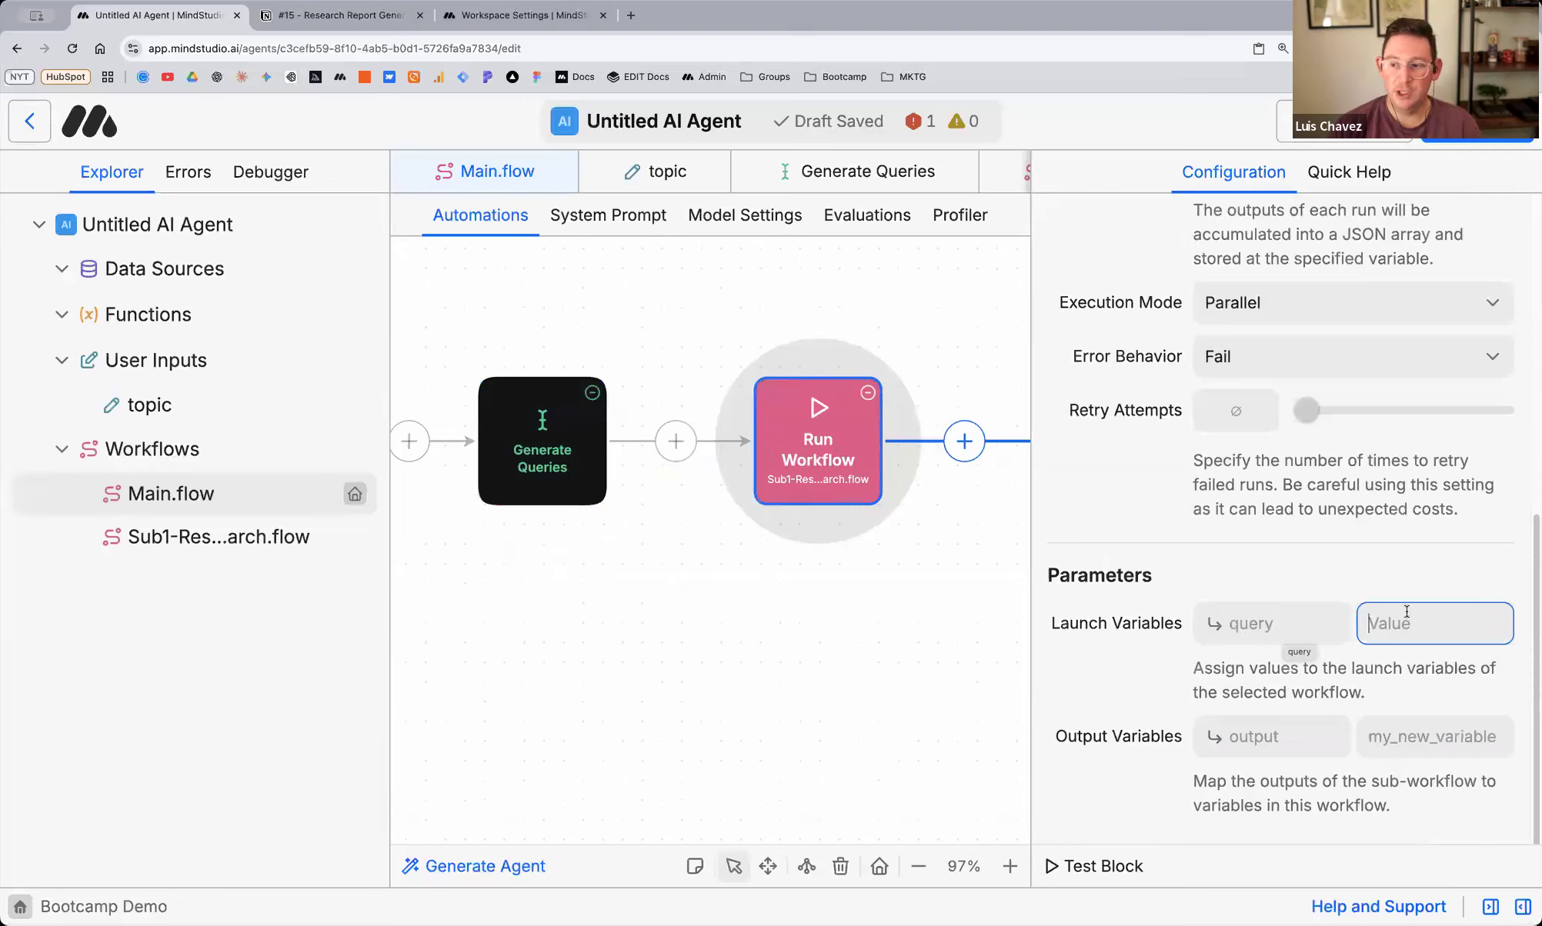
pyautogui.write('{{')
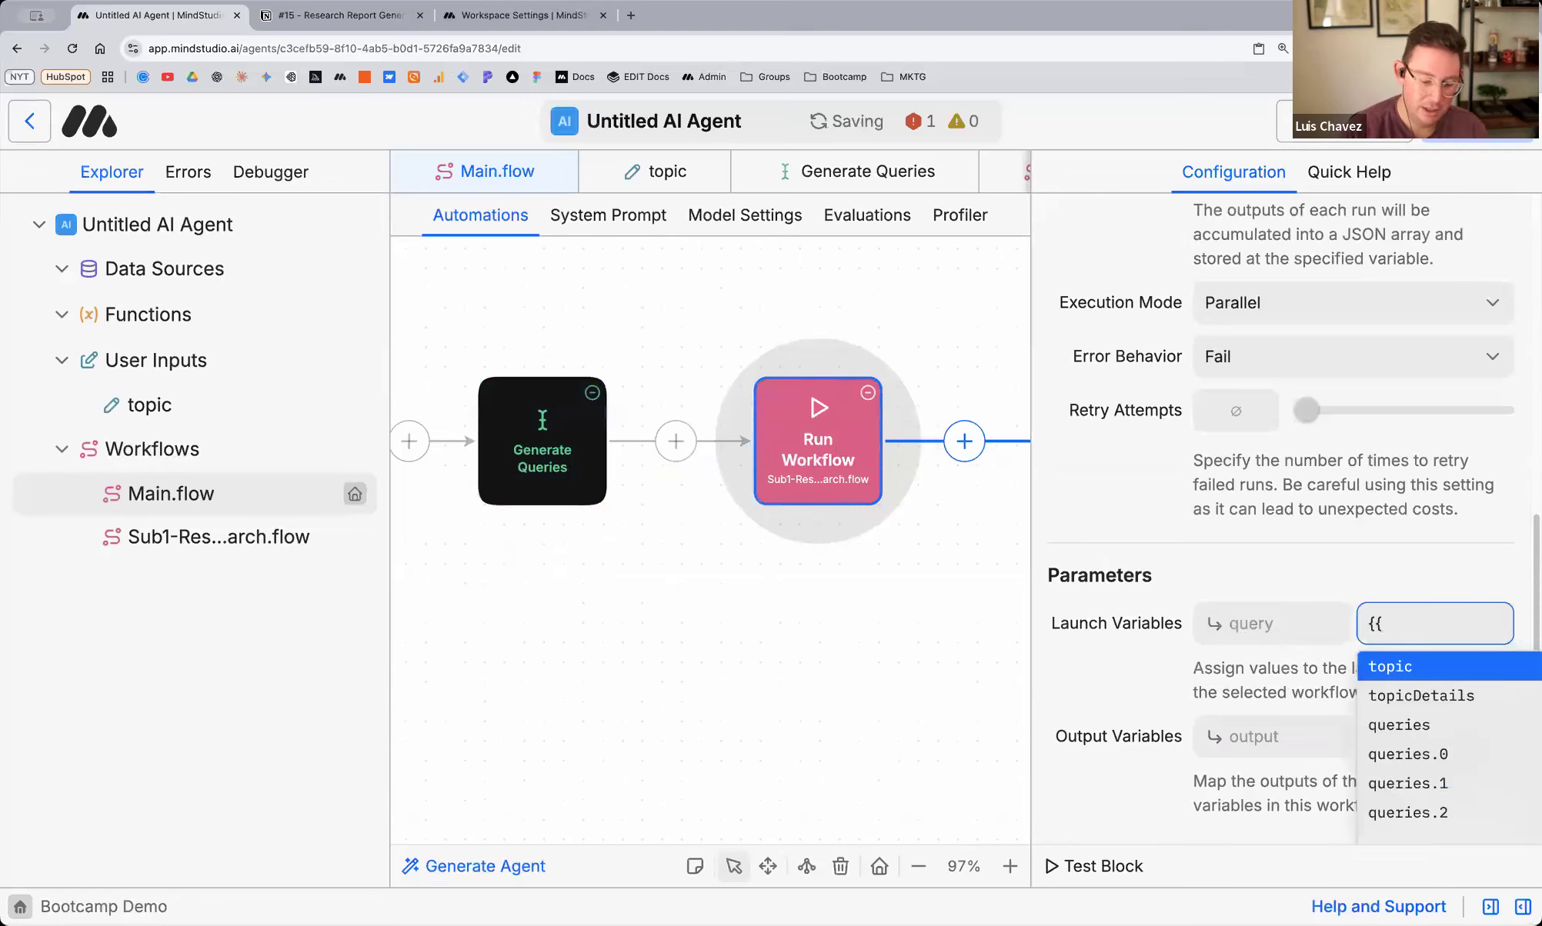
pyautogui.write('item}}')
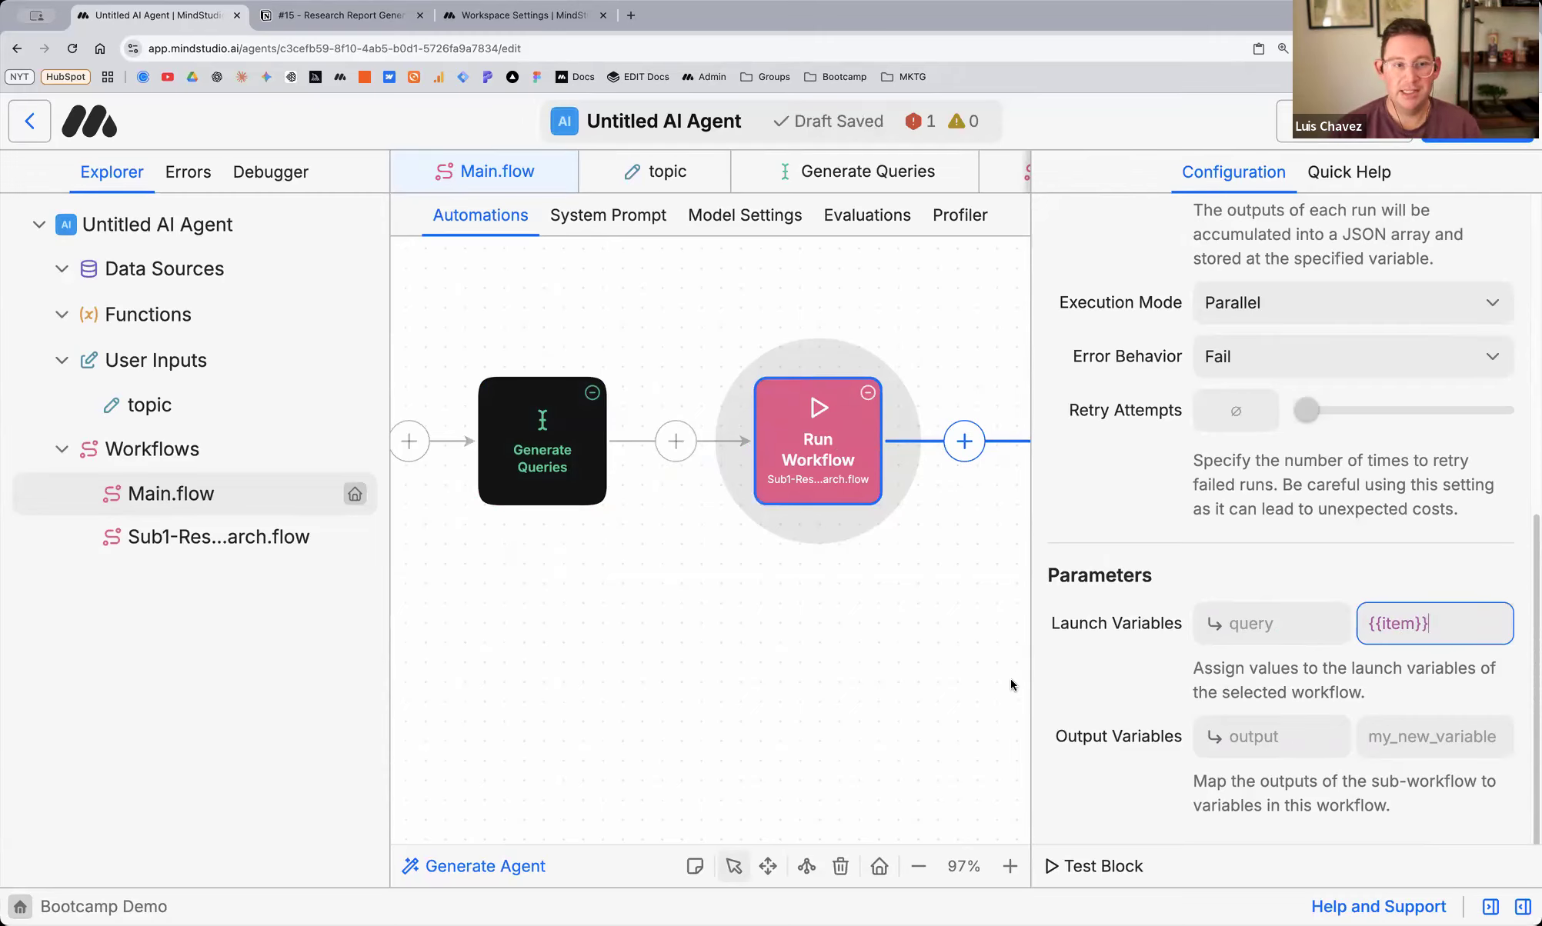
# Name the Run Workflow block's iteration output variable allResearchMaterials
pyautogui.scroll(2, 1228, 676)
pyautogui.scroll(-2, 1228, 675)
pyautogui.scroll(4, 1228, 633)
pyautogui.scroll(-3, 1228, 633)
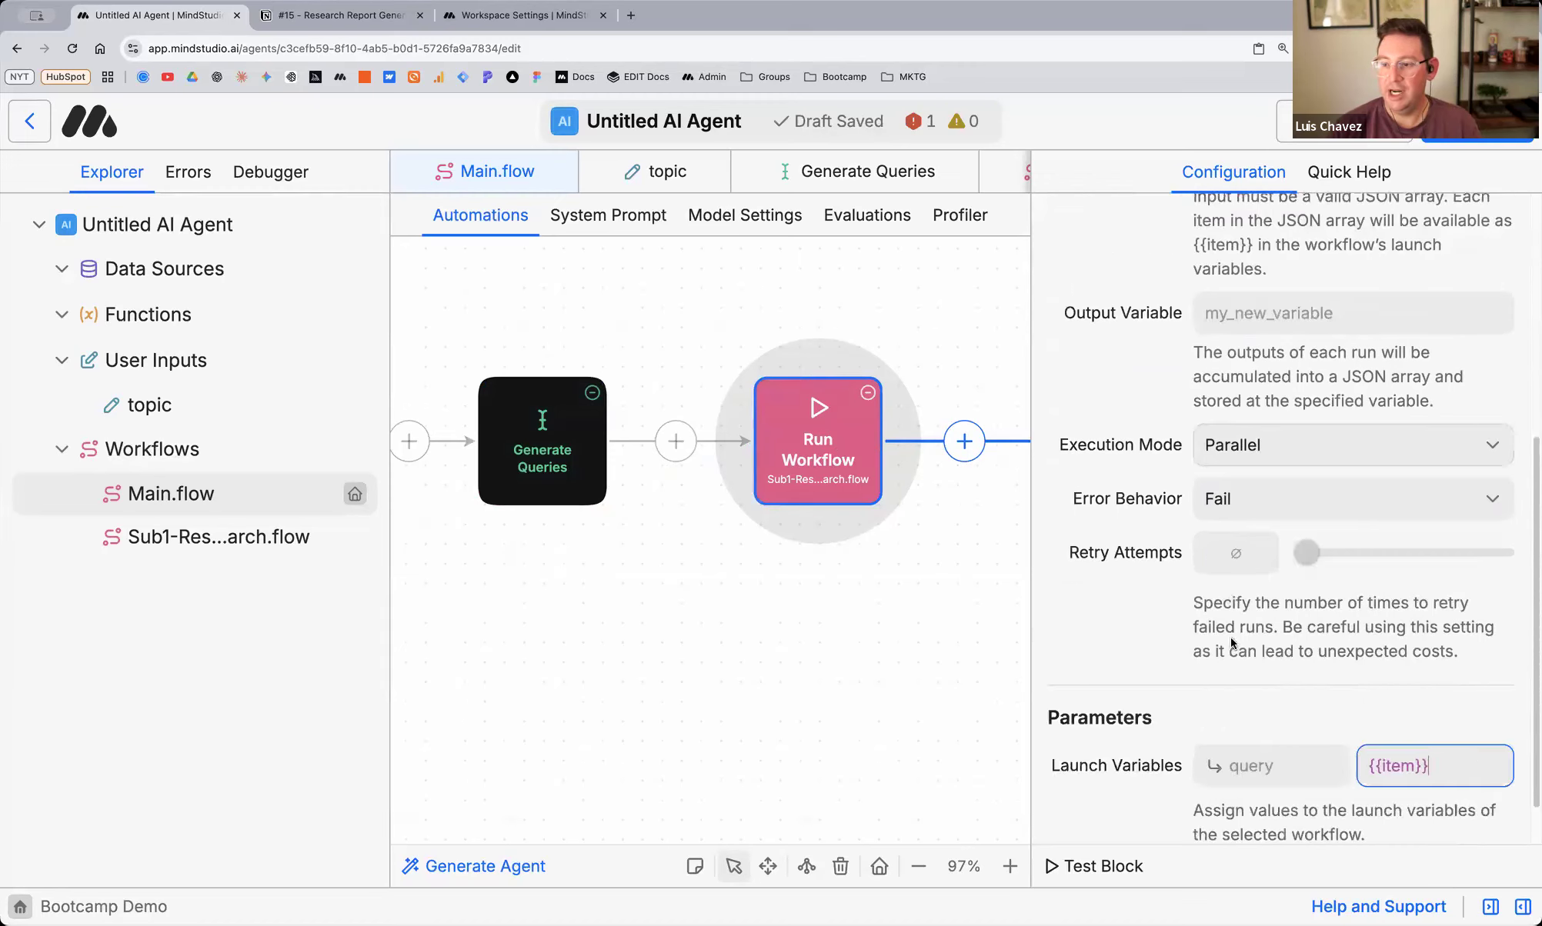
pyautogui.scroll(2, 1228, 638)
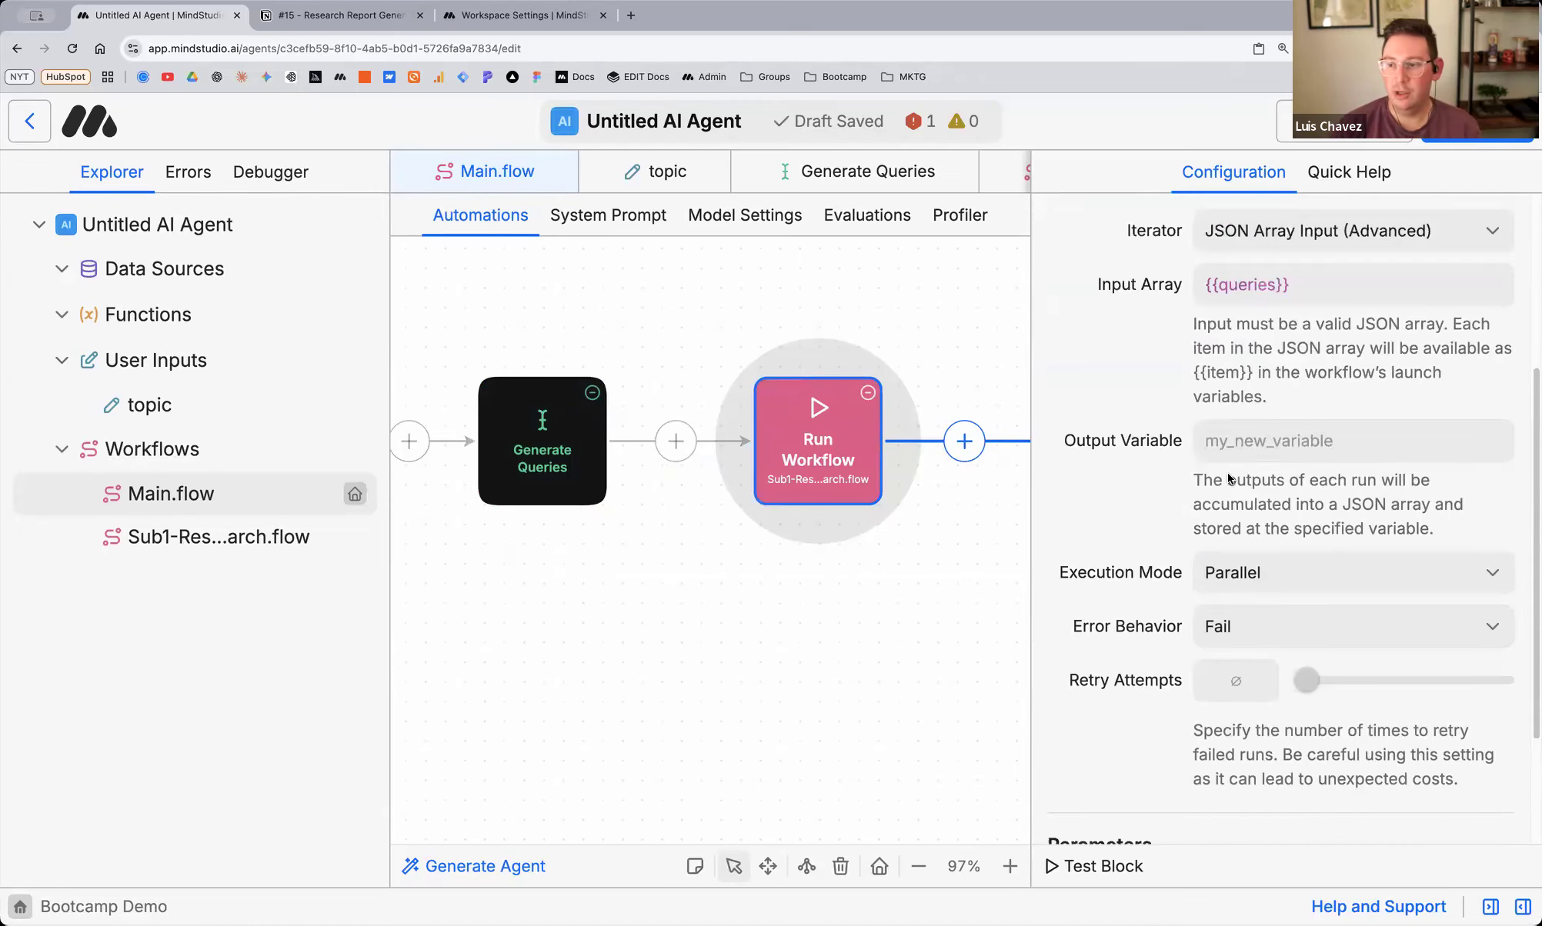
pyautogui.click(1253, 455)
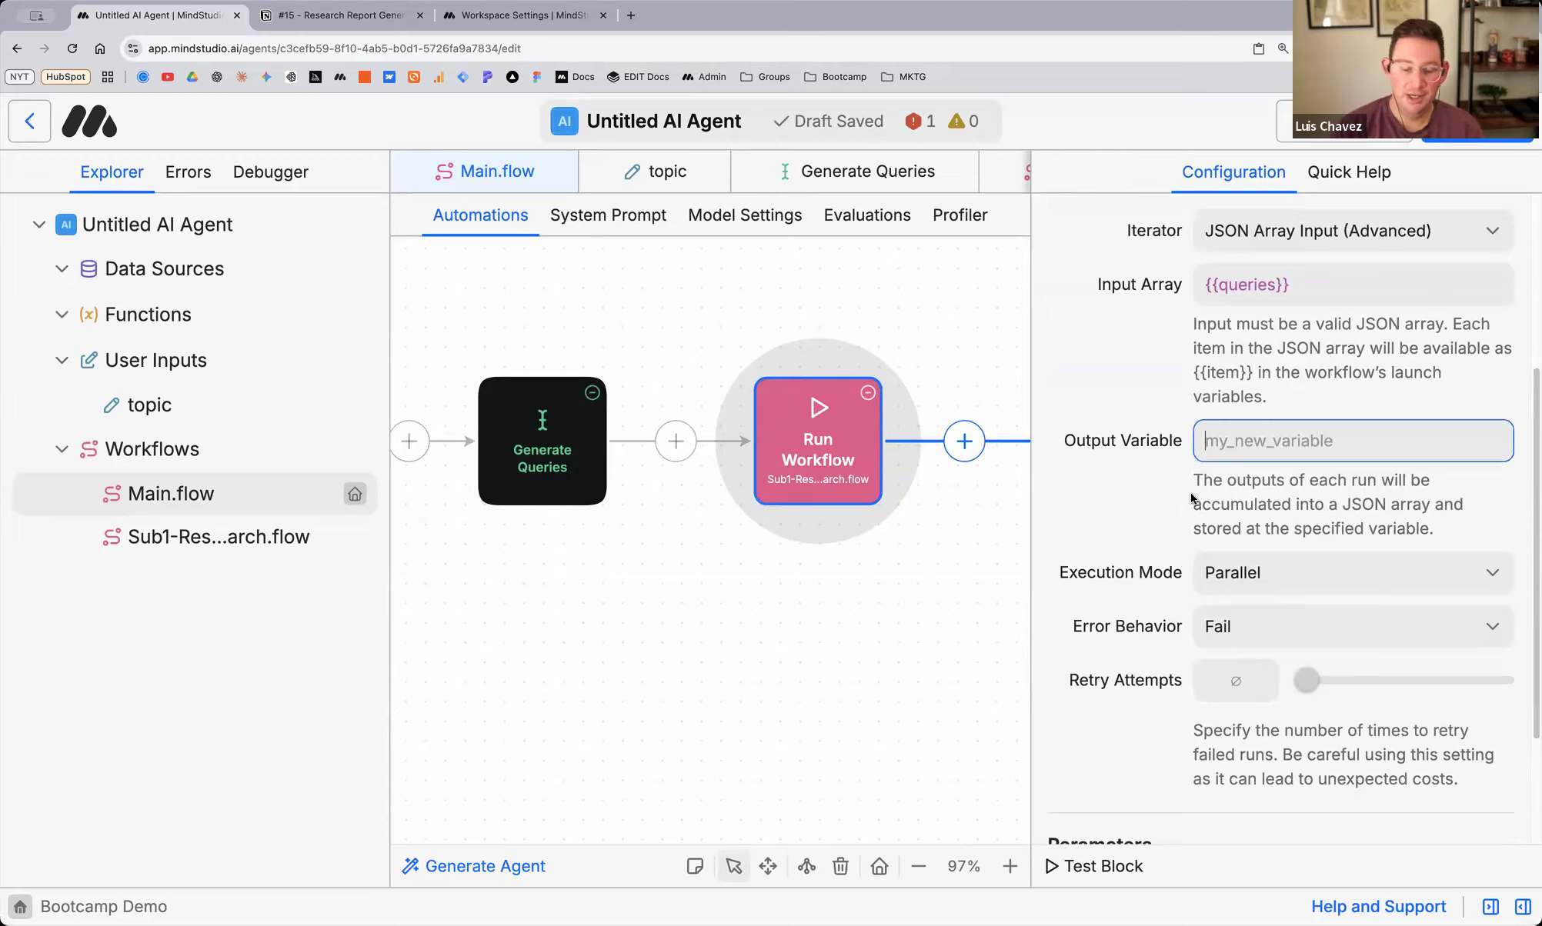
pyautogui.write('allRes')
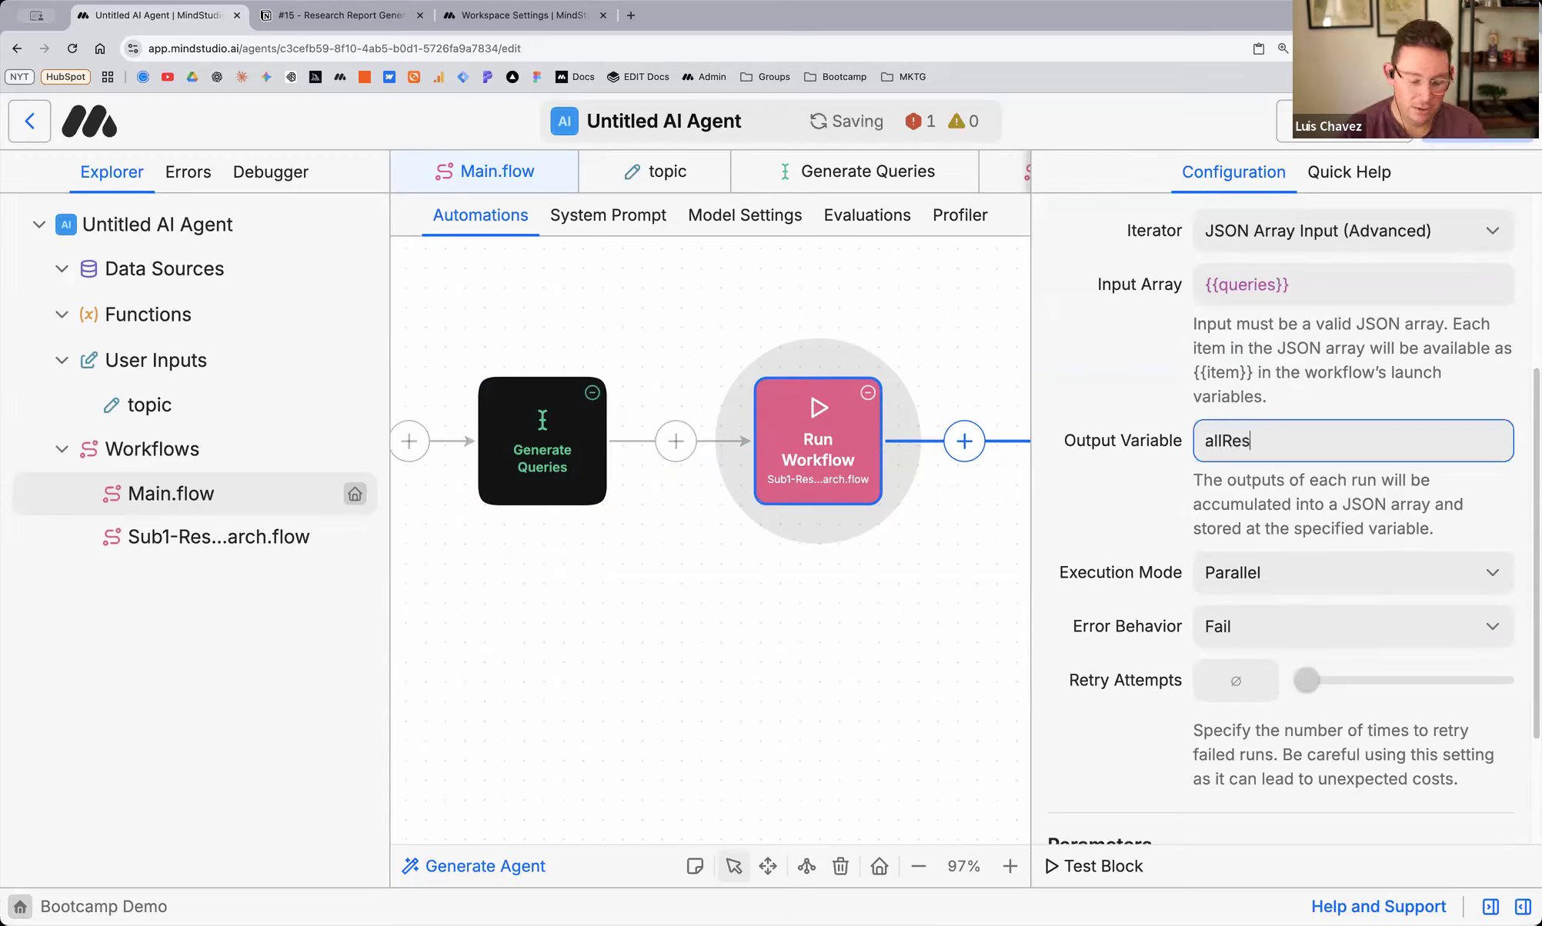
pyautogui.write('earchMaterials')
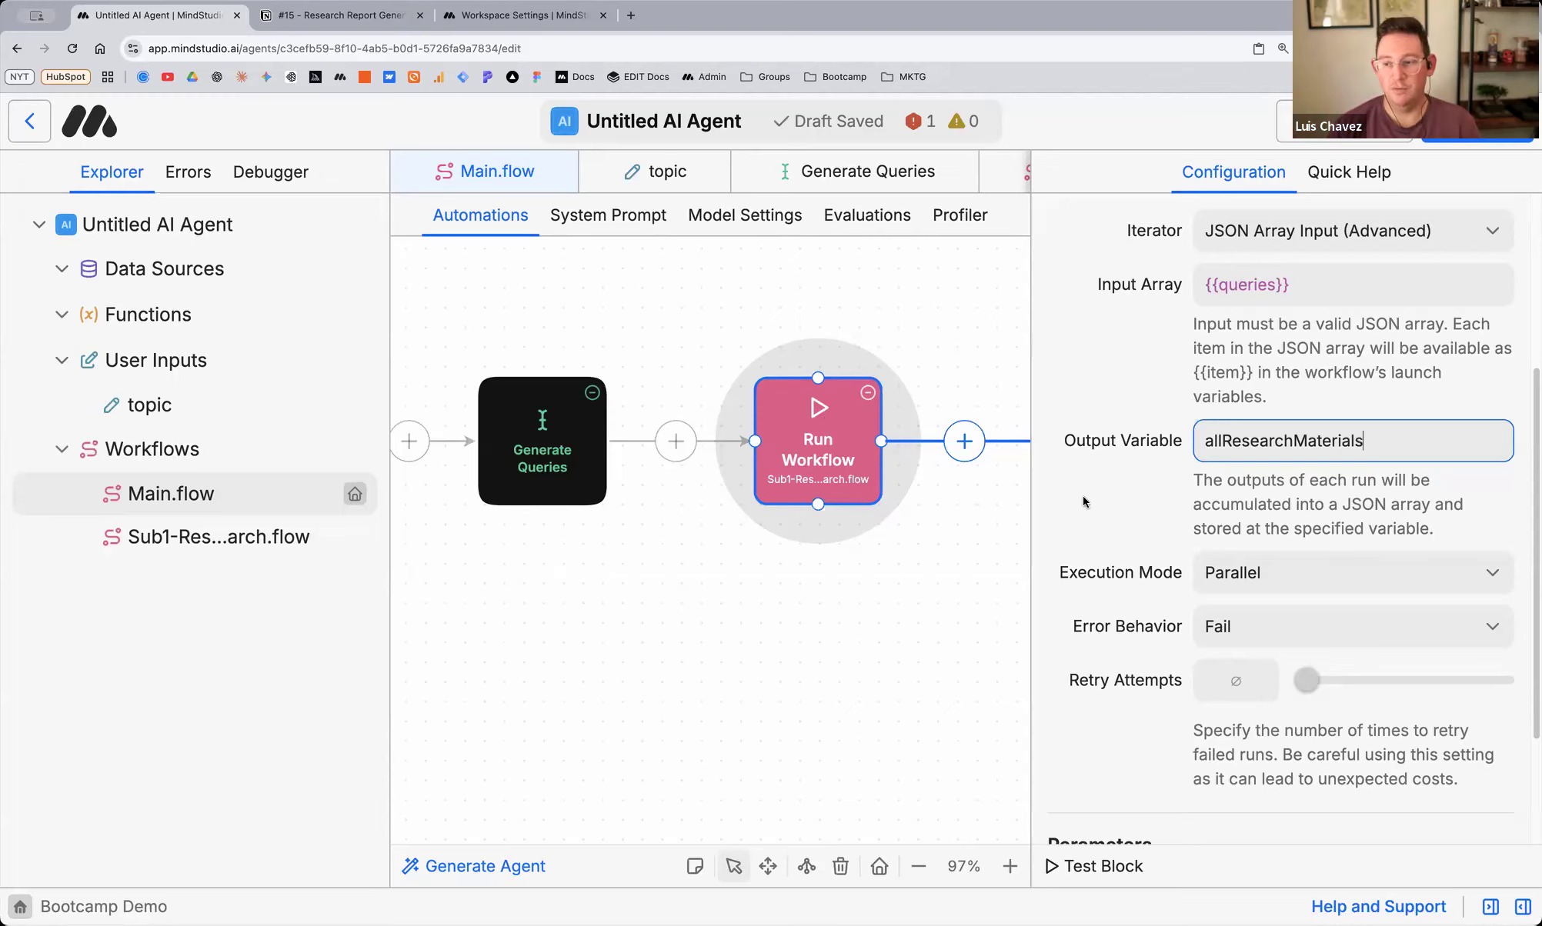
# Switch the Run Workflow block's execution mode to Sequential
pyautogui.scroll(-3, 1139, 542)
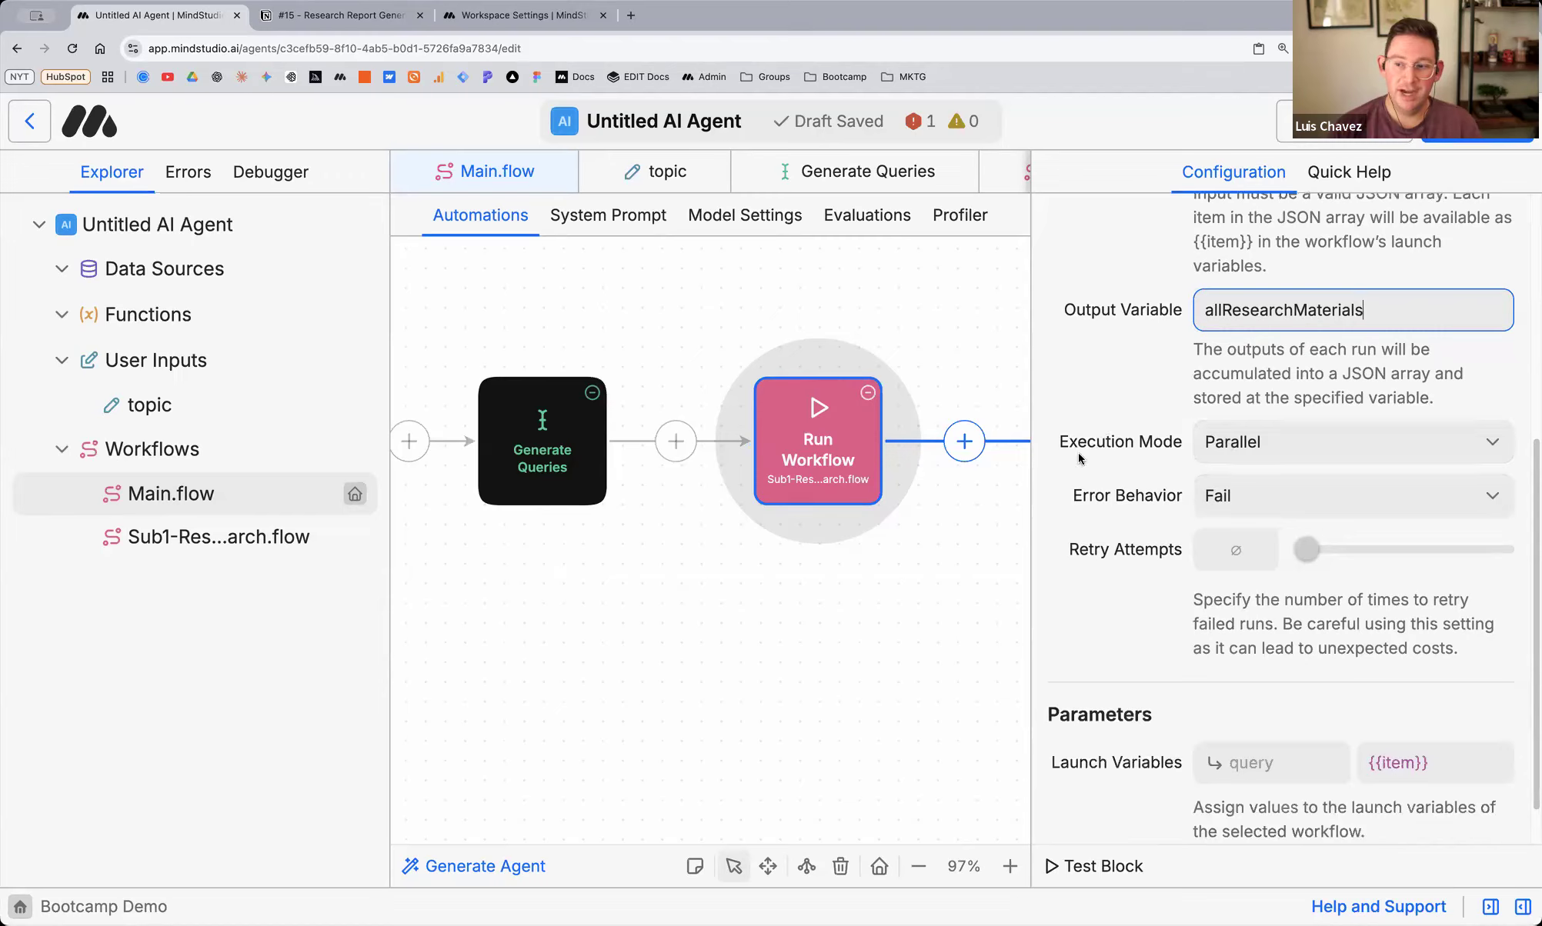
pyautogui.click(1327, 443)
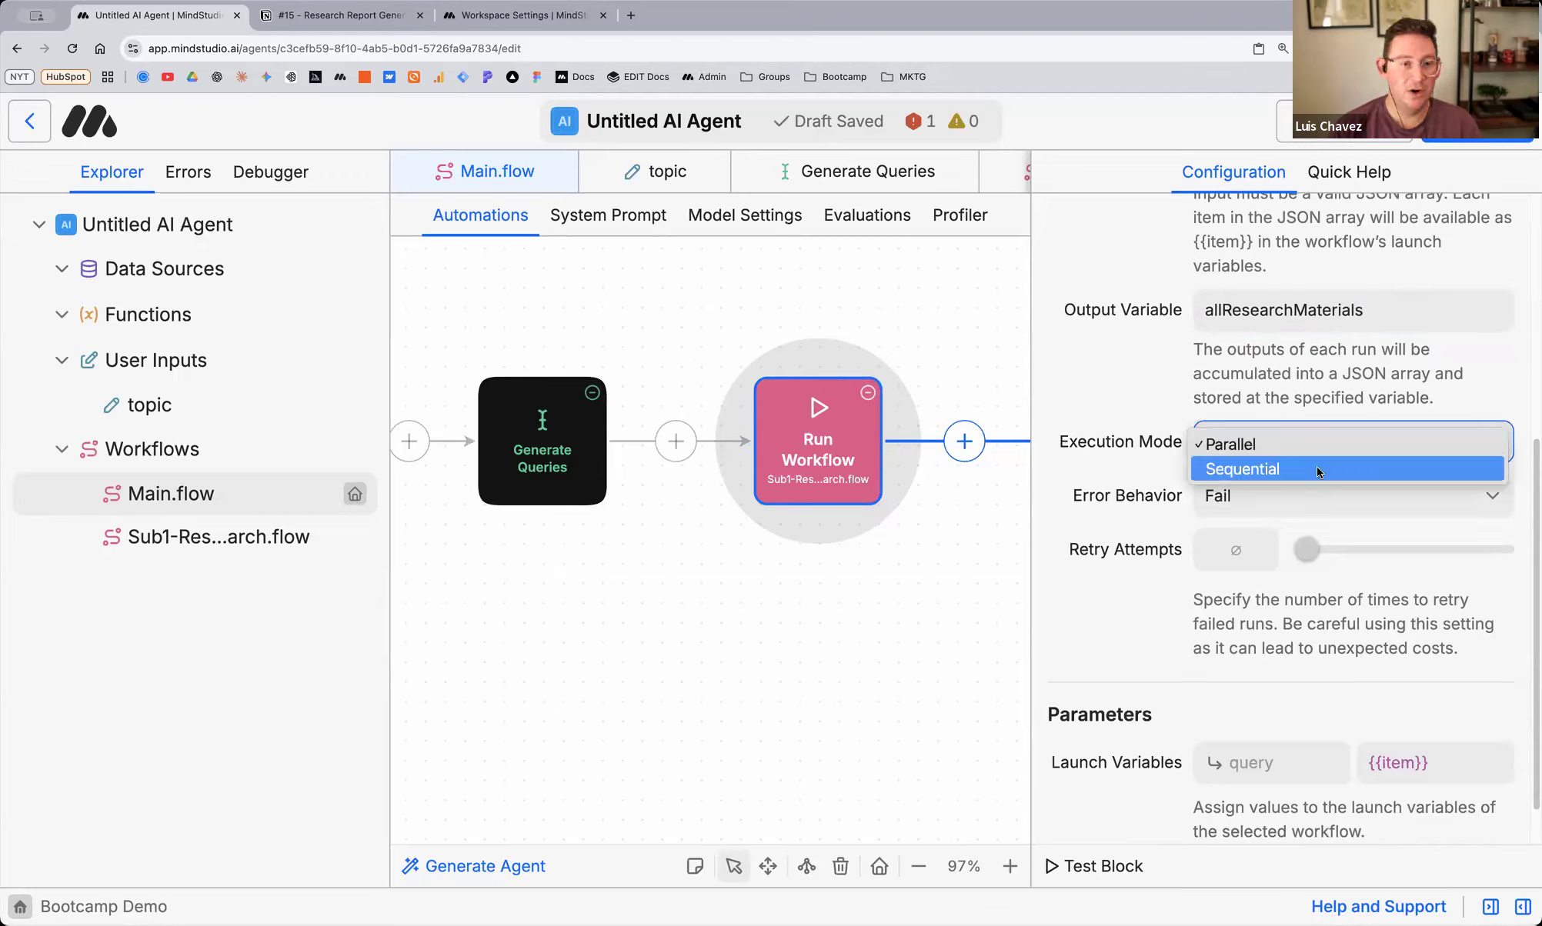
pyautogui.click(1318, 470)
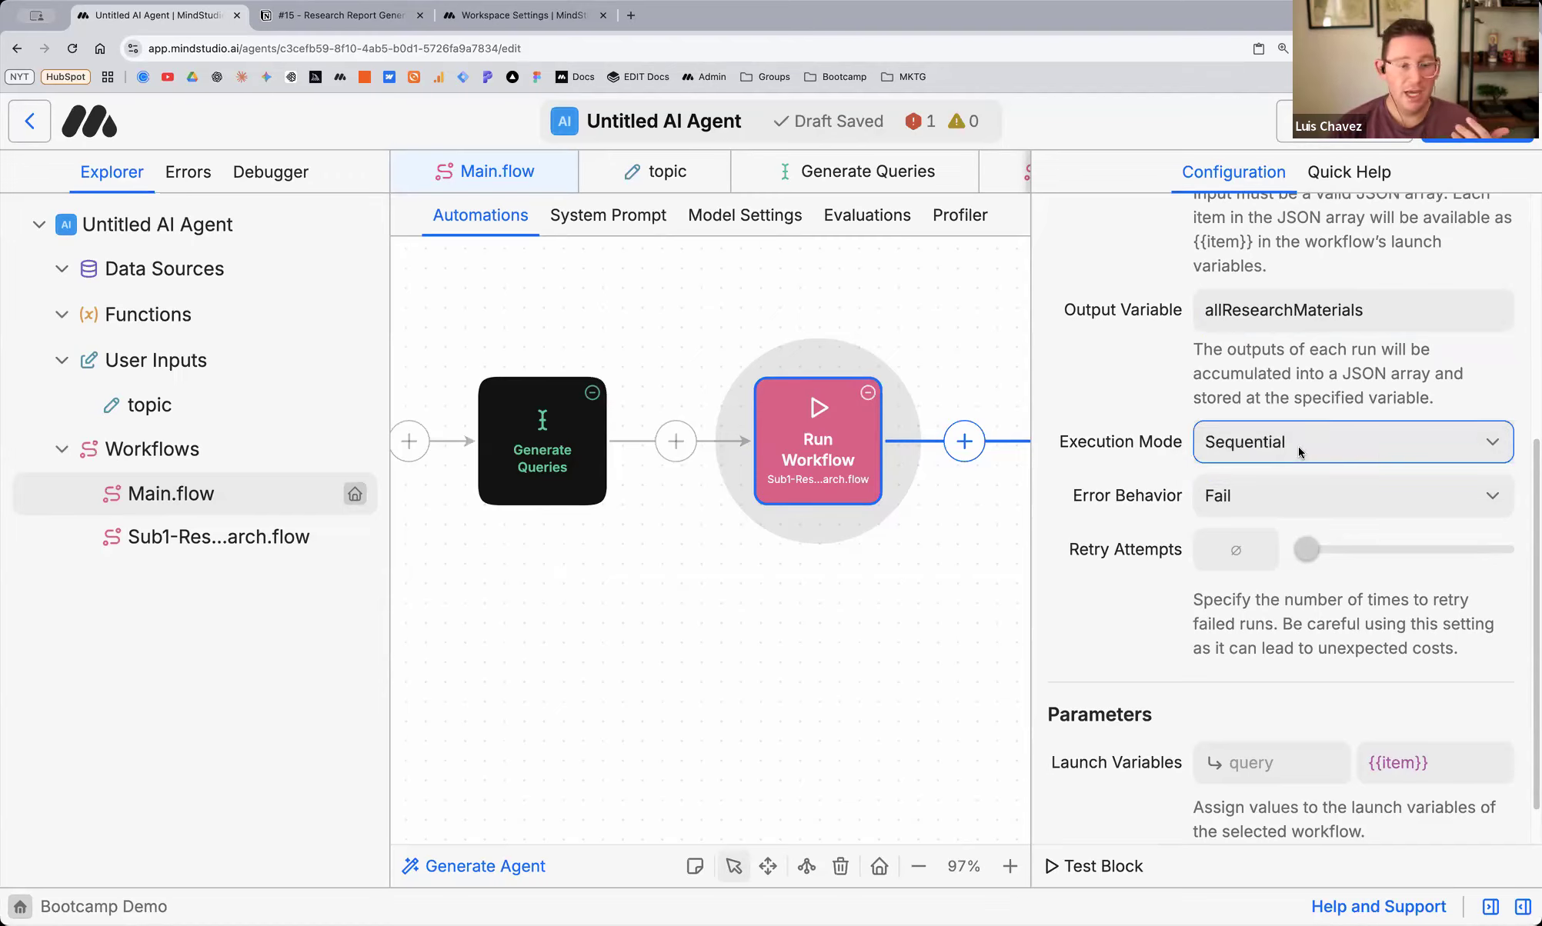
pyautogui.click(1370, 457)
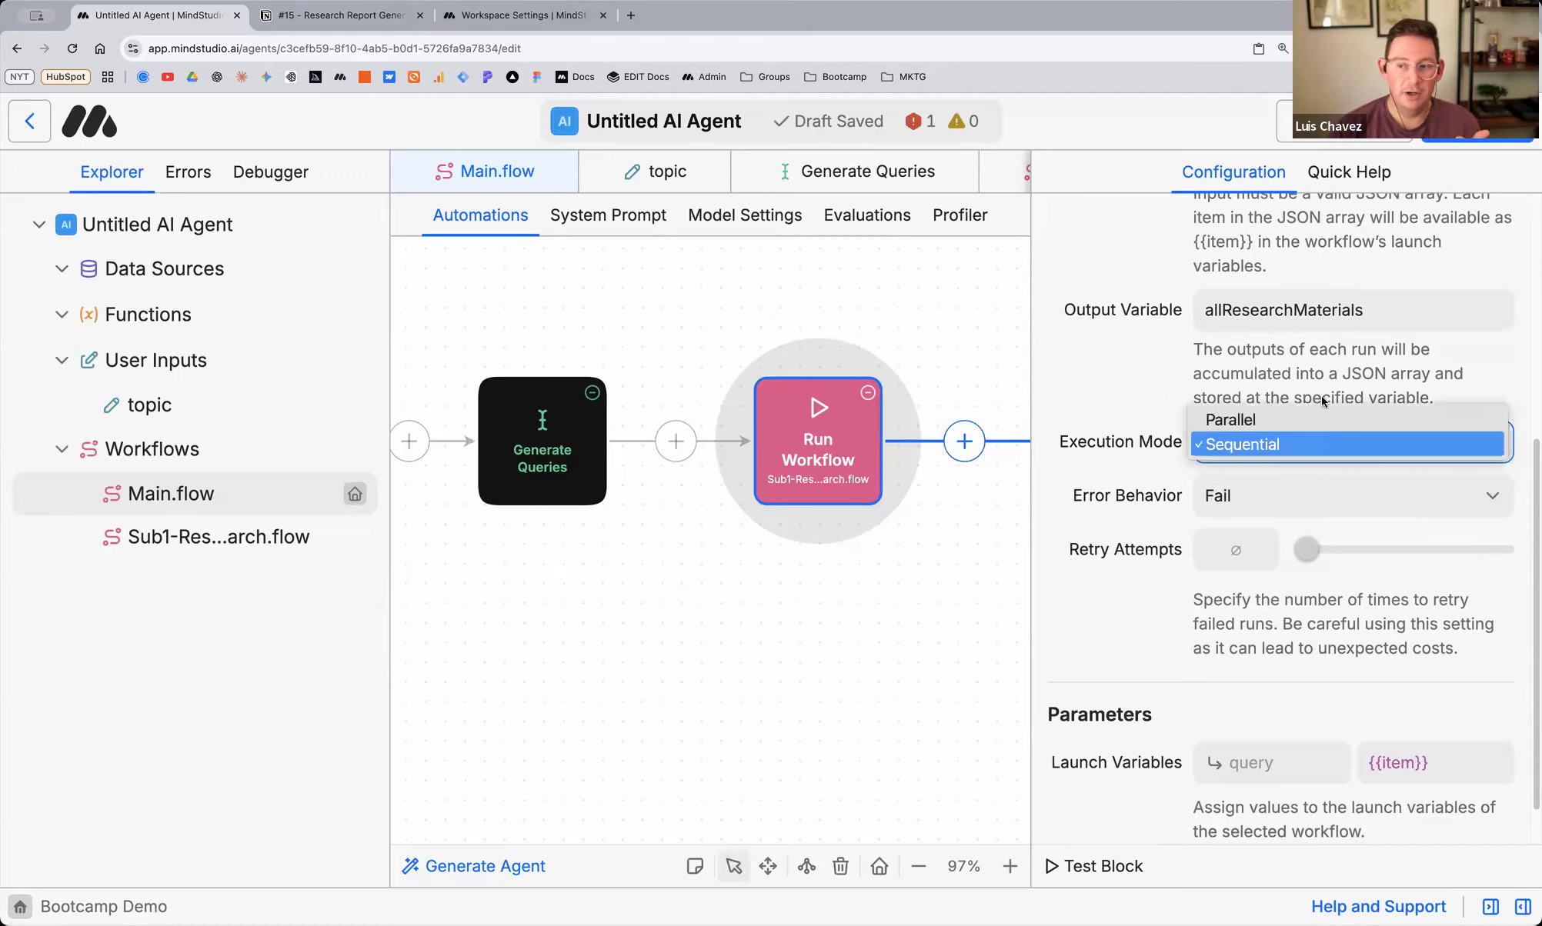
pyautogui.click(1122, 485)
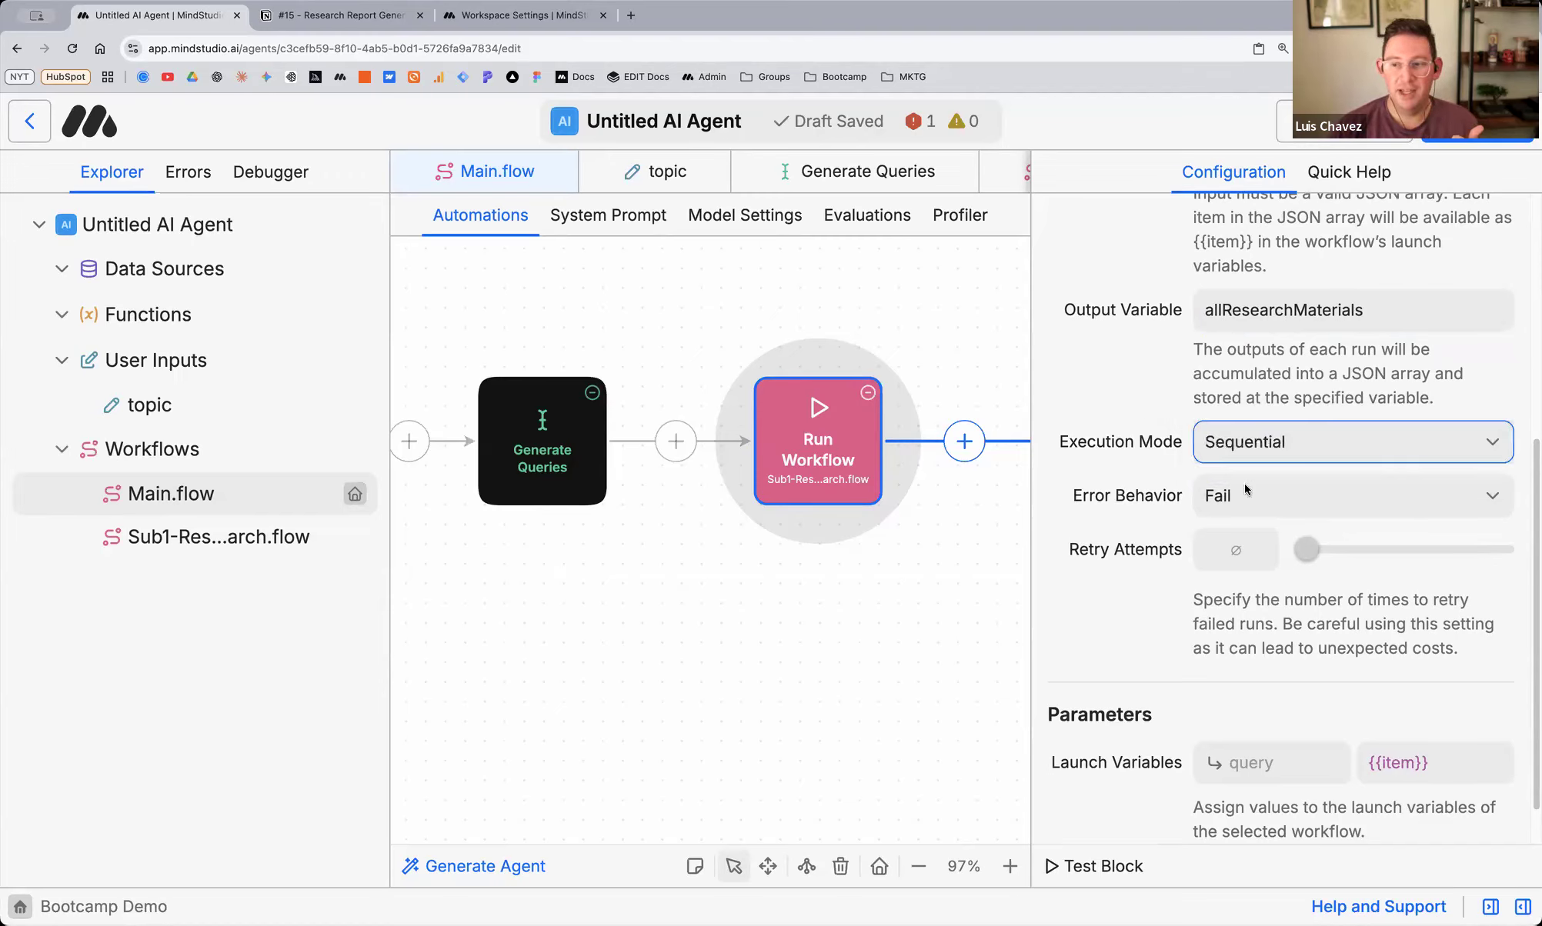
# Set the Run Workflow block's error behavior to Ignore Failed Runs
pyautogui.click(1296, 498)
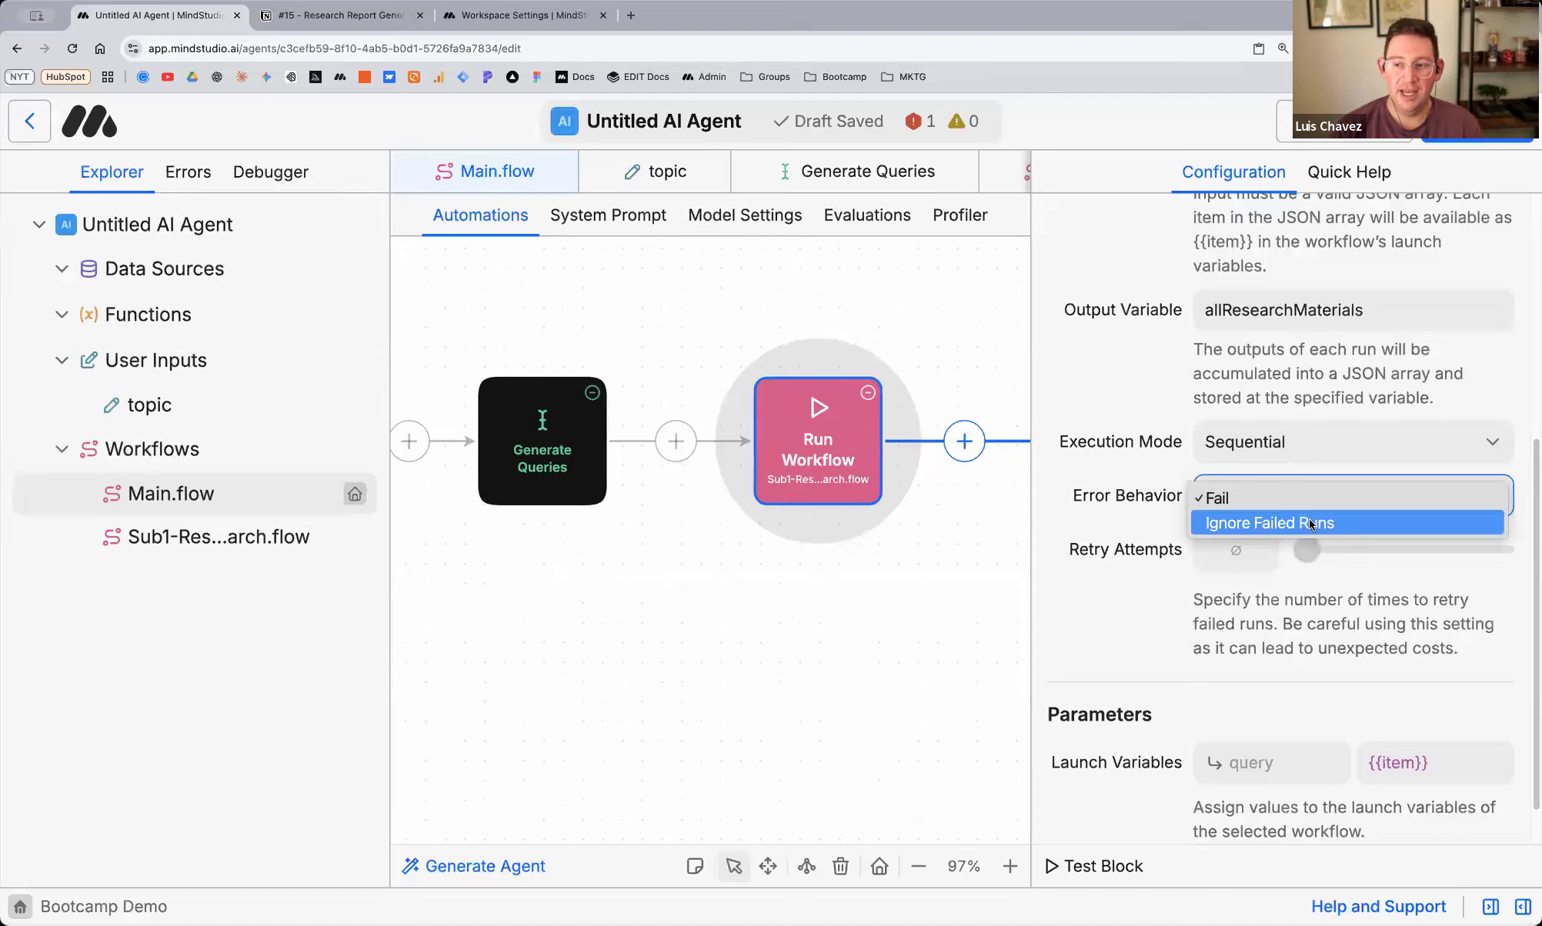
pyautogui.click(1352, 525)
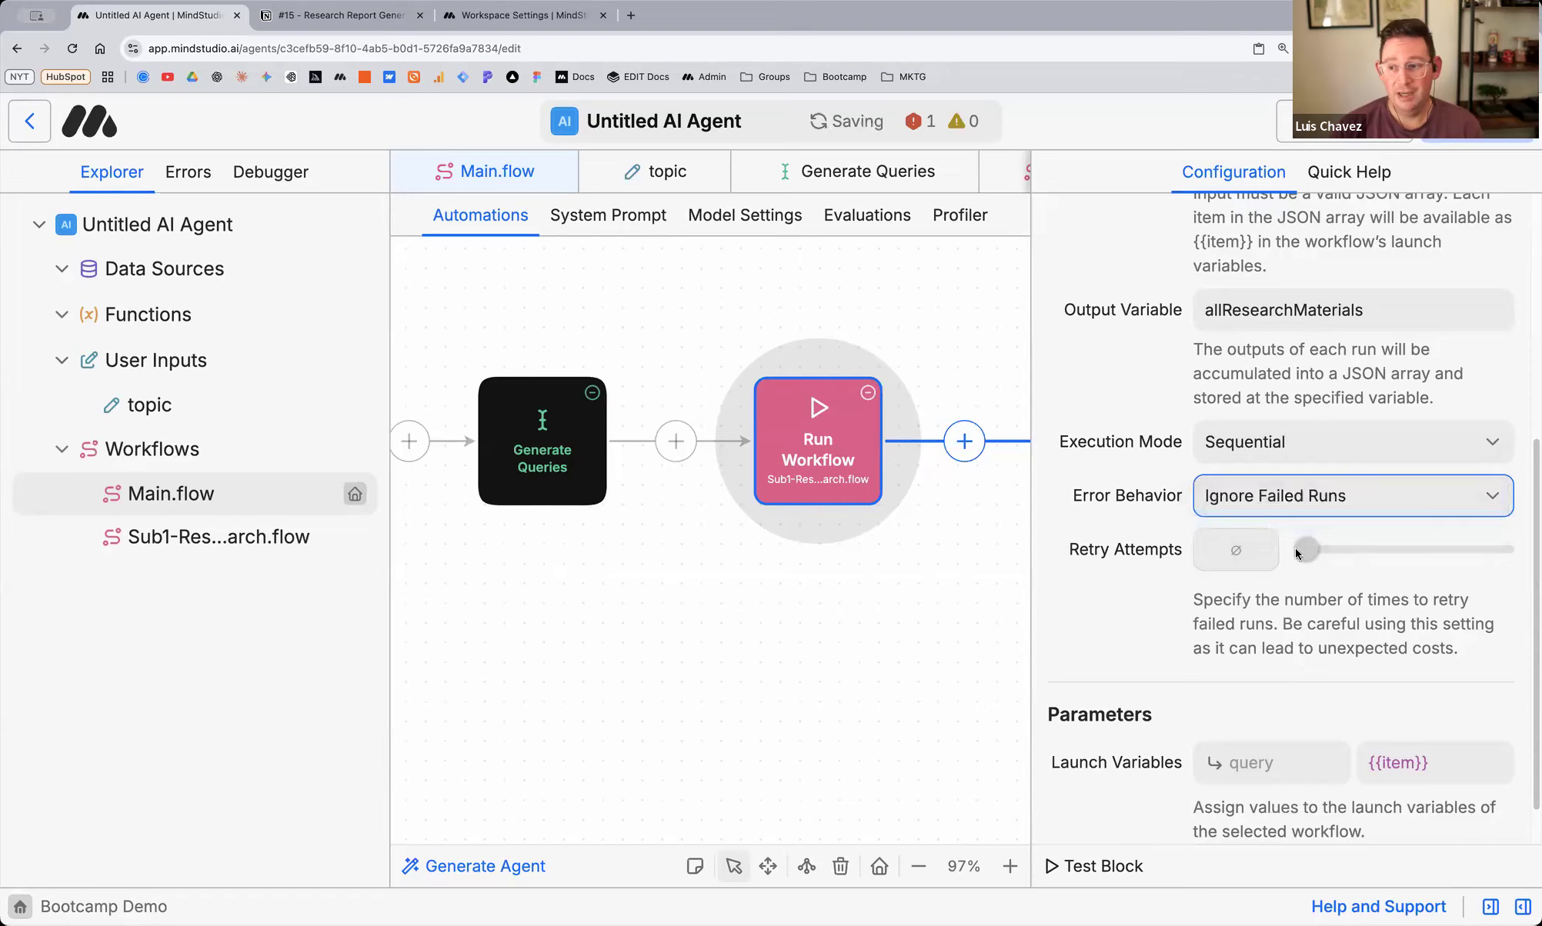
pyautogui.click(1254, 559)
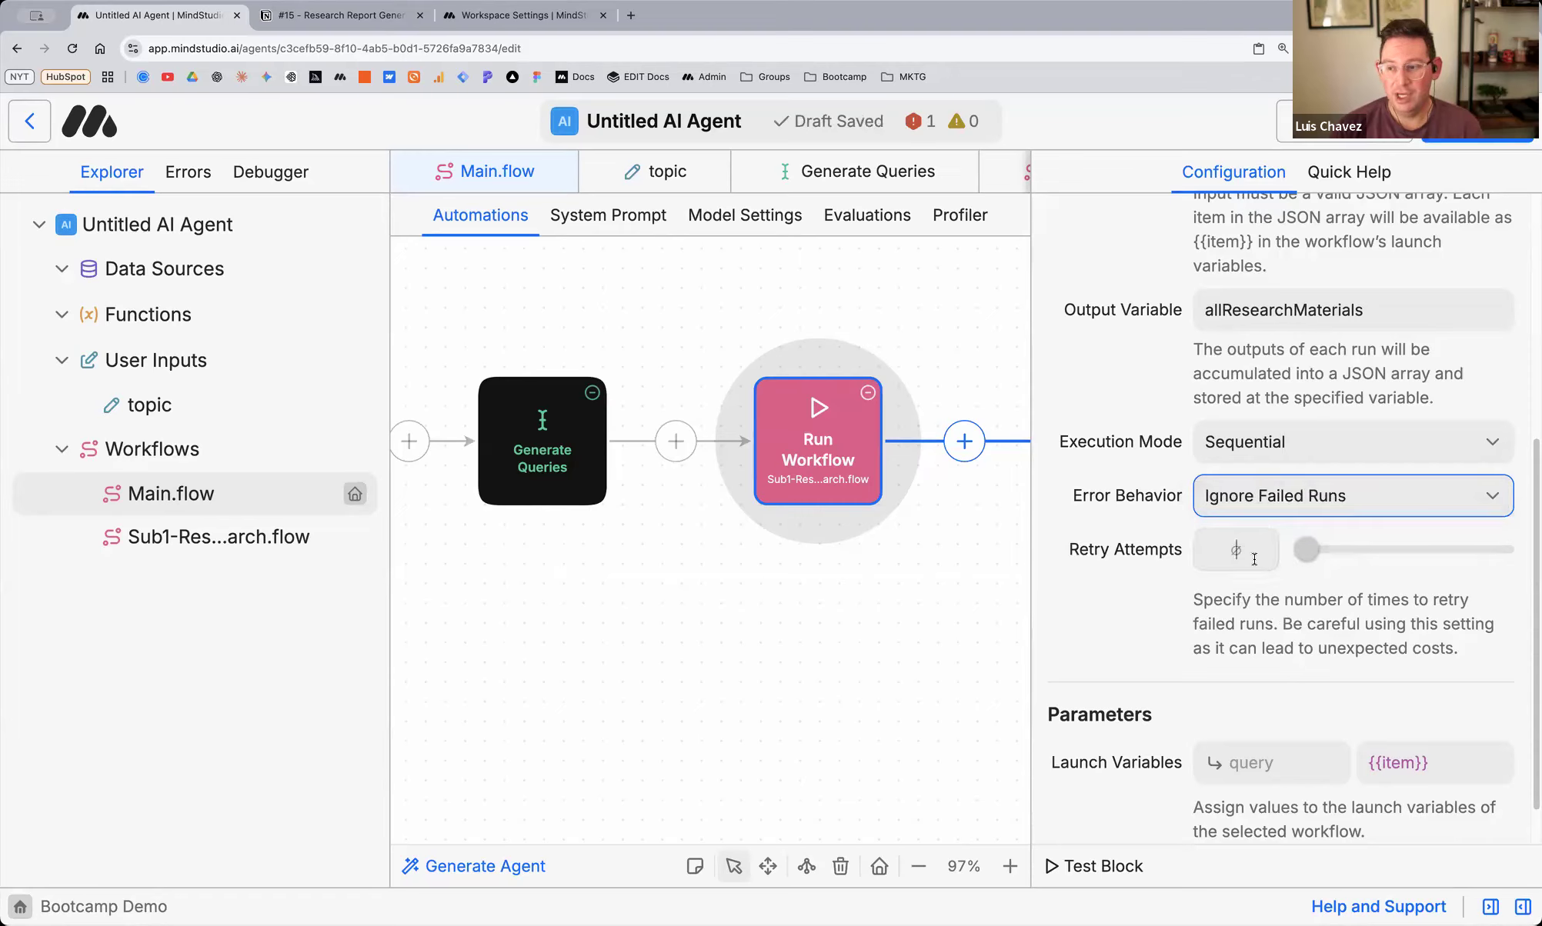
pyautogui.click(1122, 653)
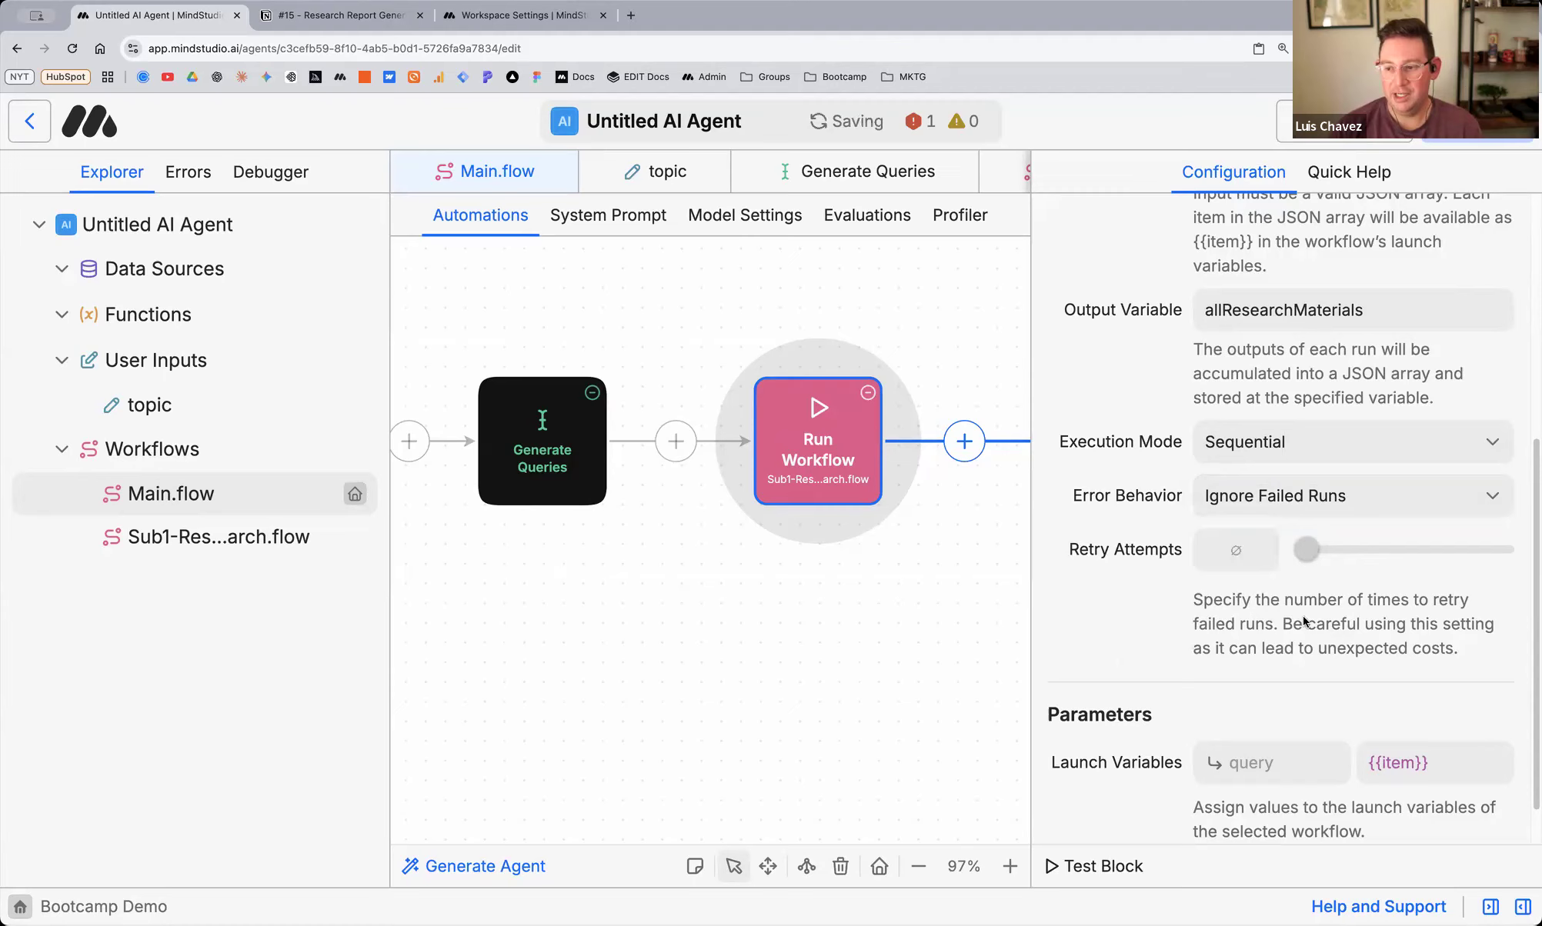
pyautogui.scroll(-2, 1148, 598)
pyautogui.scroll(6, 1140, 577)
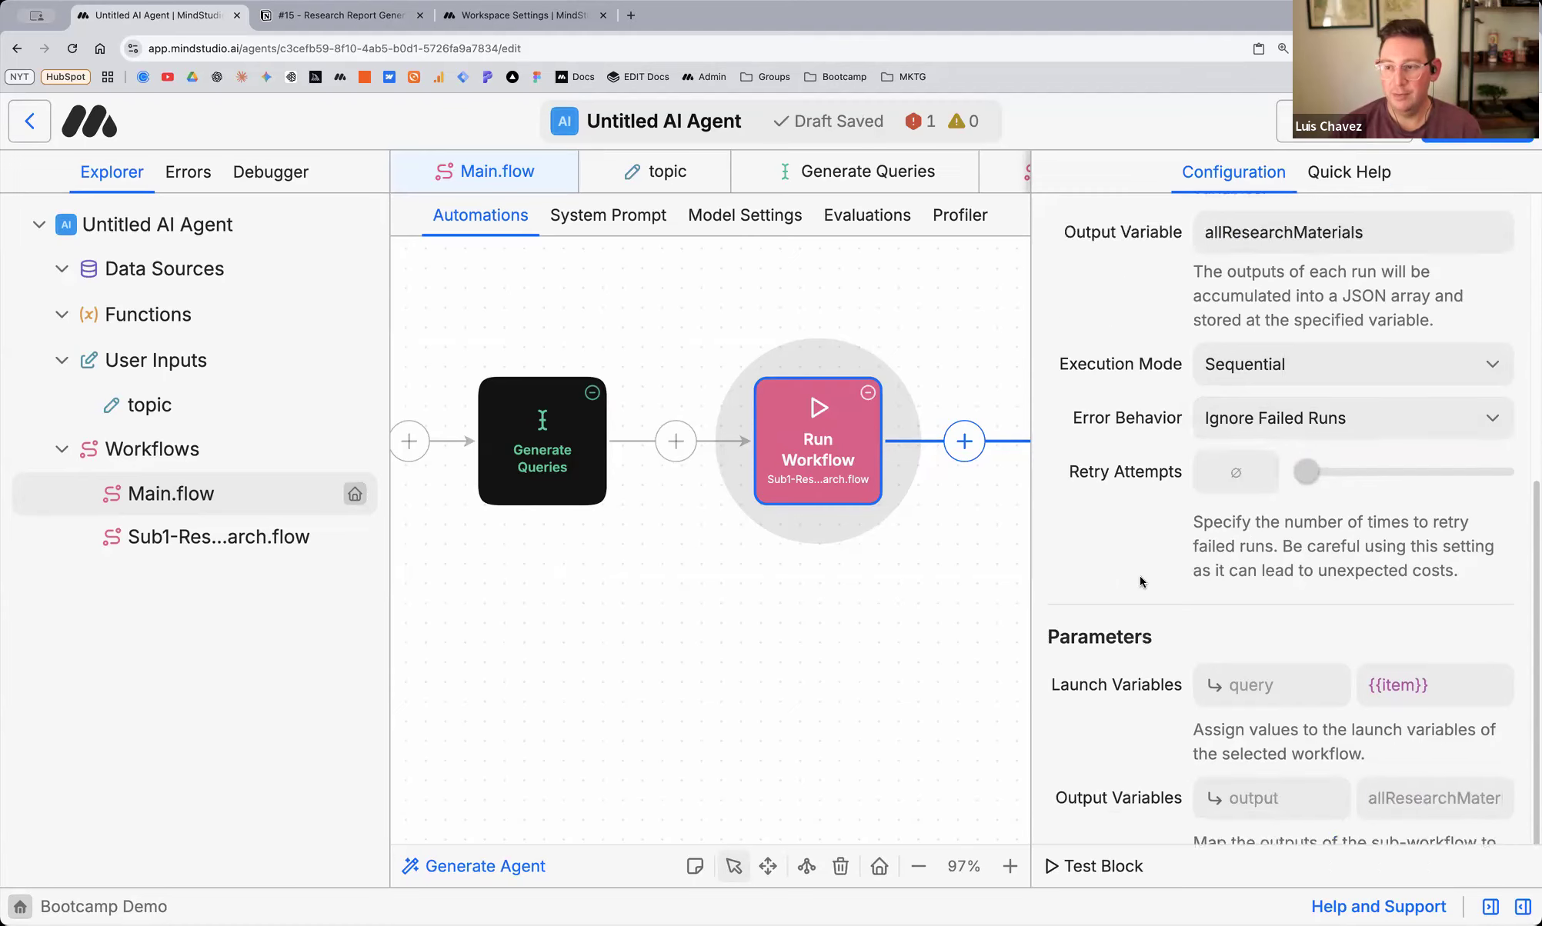
pyautogui.scroll(2, 1141, 579)
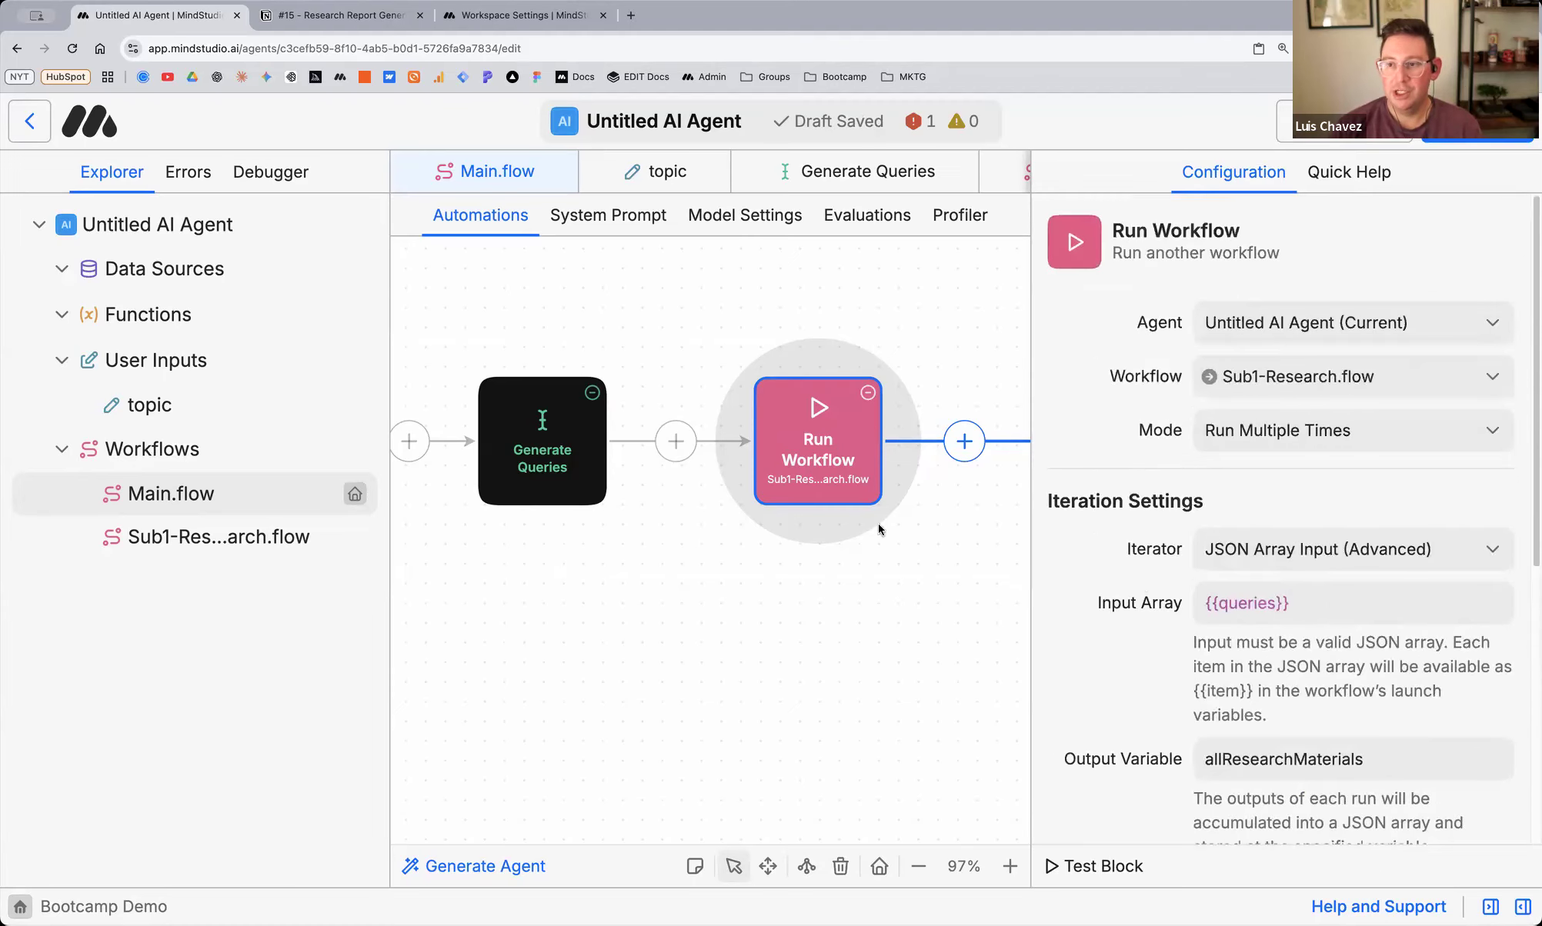
# Review the agent's error list, and open the Sub1-Research.flow workflow
pyautogui.click(919, 121)
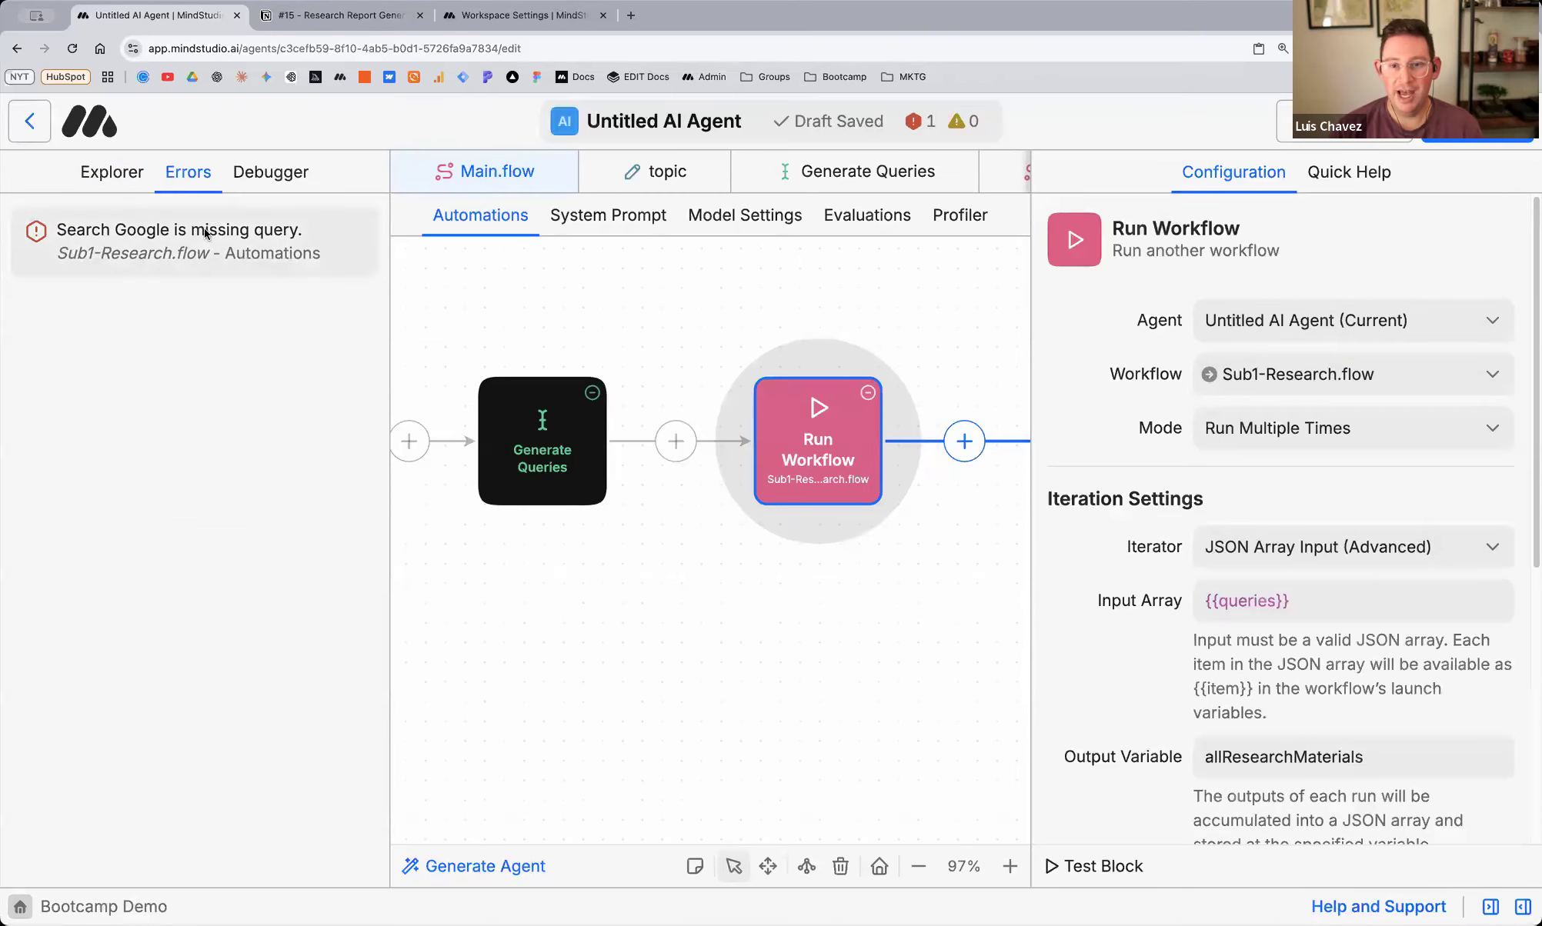
pyautogui.click(115, 172)
pyautogui.click(223, 537)
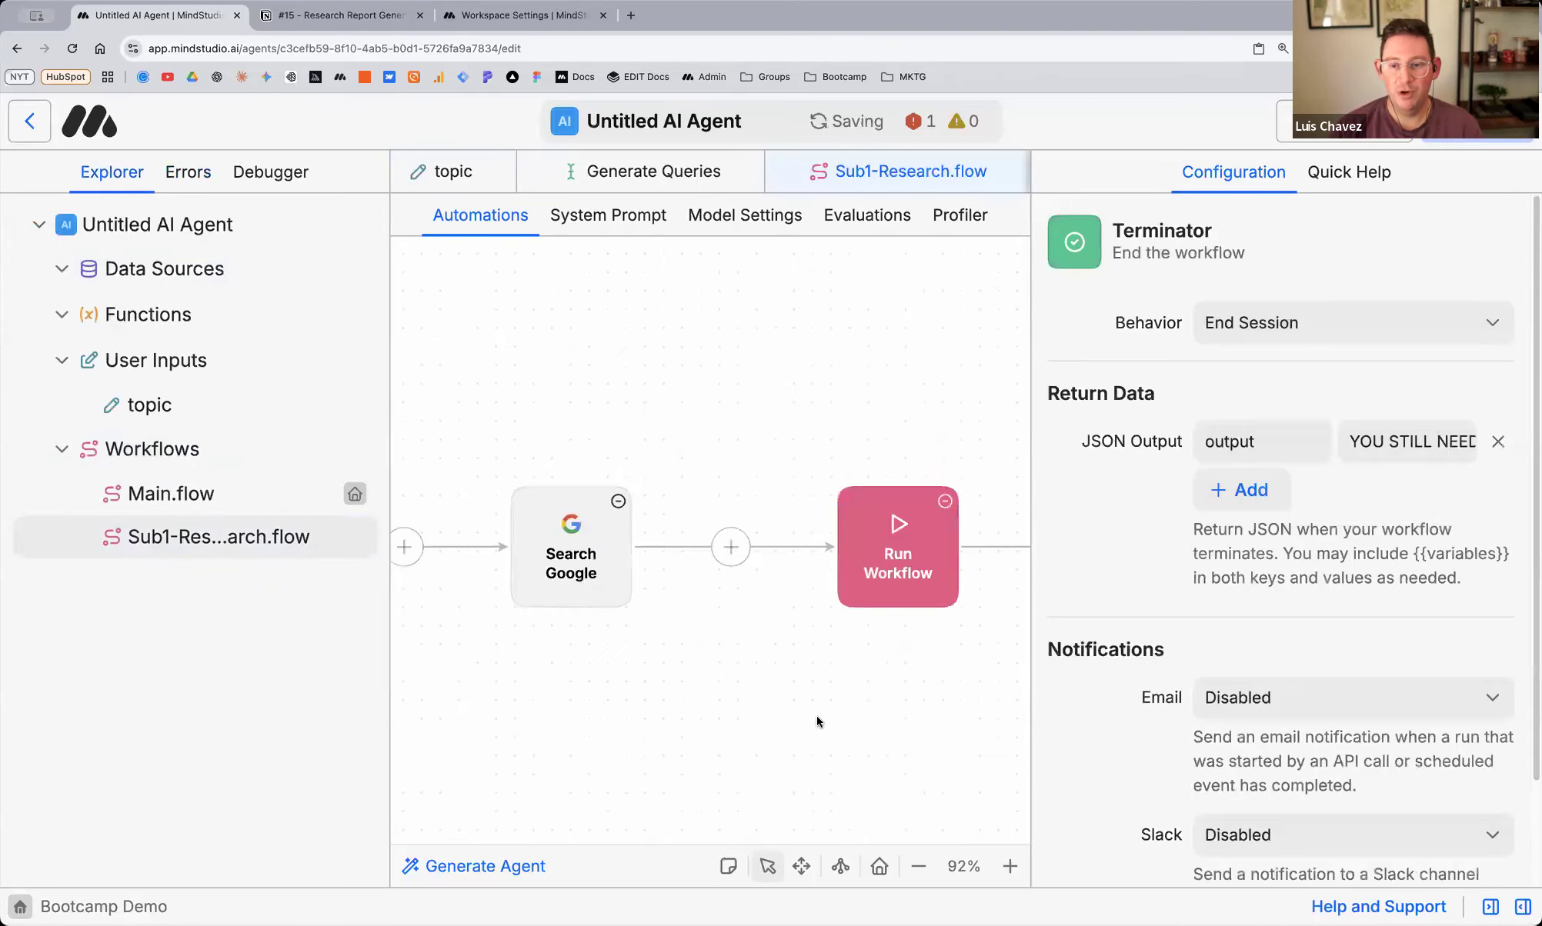
# Check the launch variable defined in the Start block of Sub1-Research.flow
pyautogui.hscroll(-5, 704, 687)
pyautogui.hscroll(2, 704, 687)
pyautogui.hscroll(-2, 497, 575)
pyautogui.hscroll(2, 558, 592)
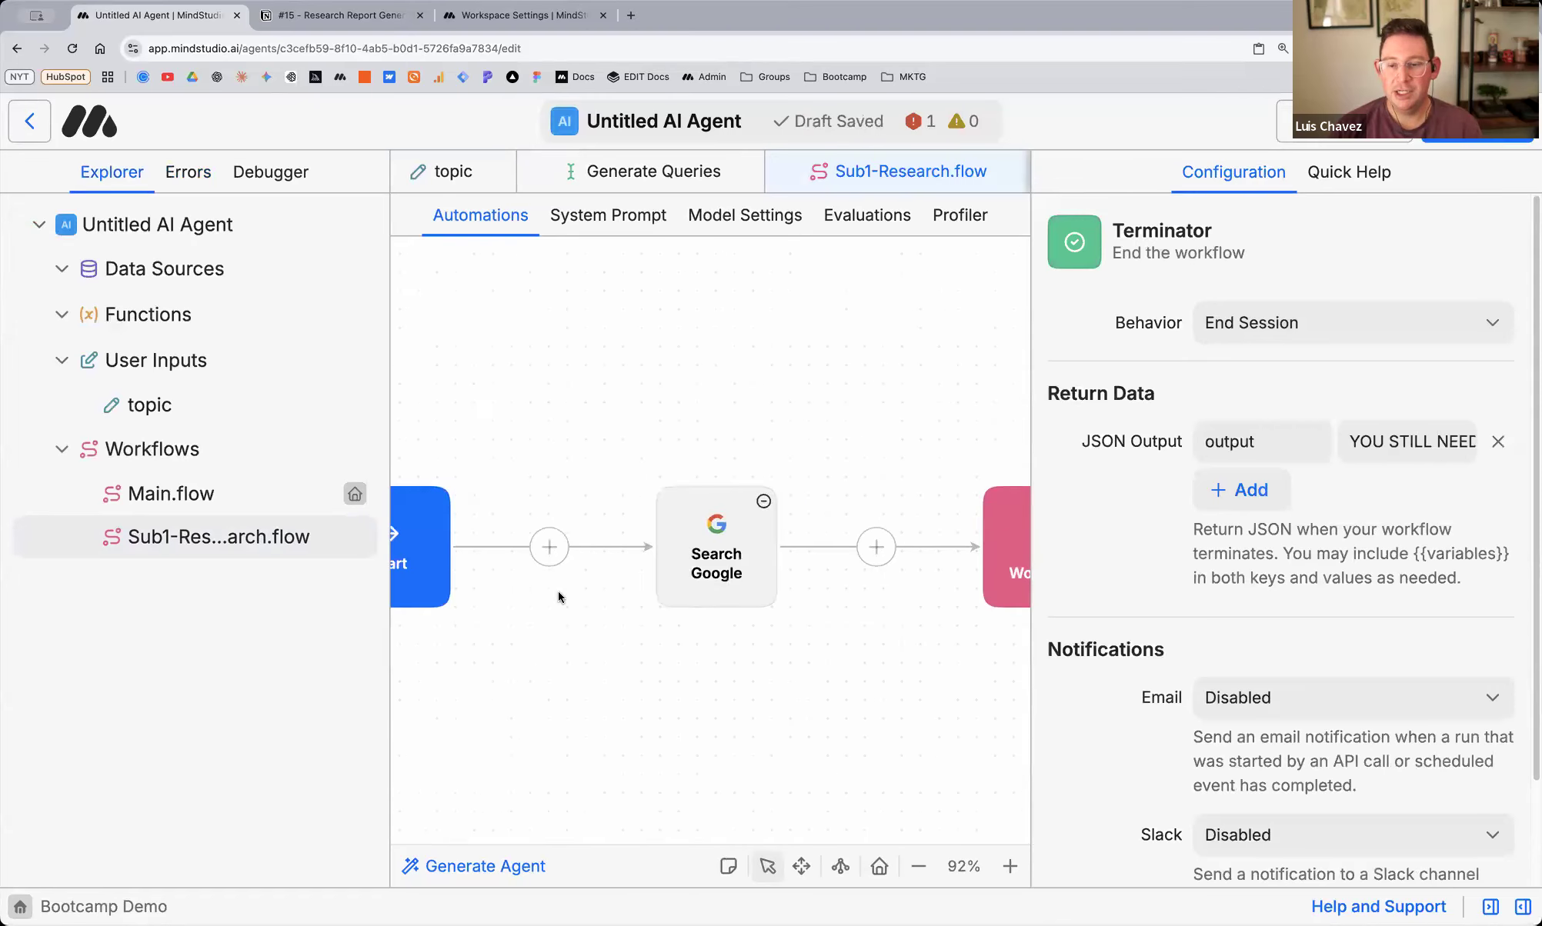
pyautogui.hscroll(-1, 558, 592)
pyautogui.click(507, 534)
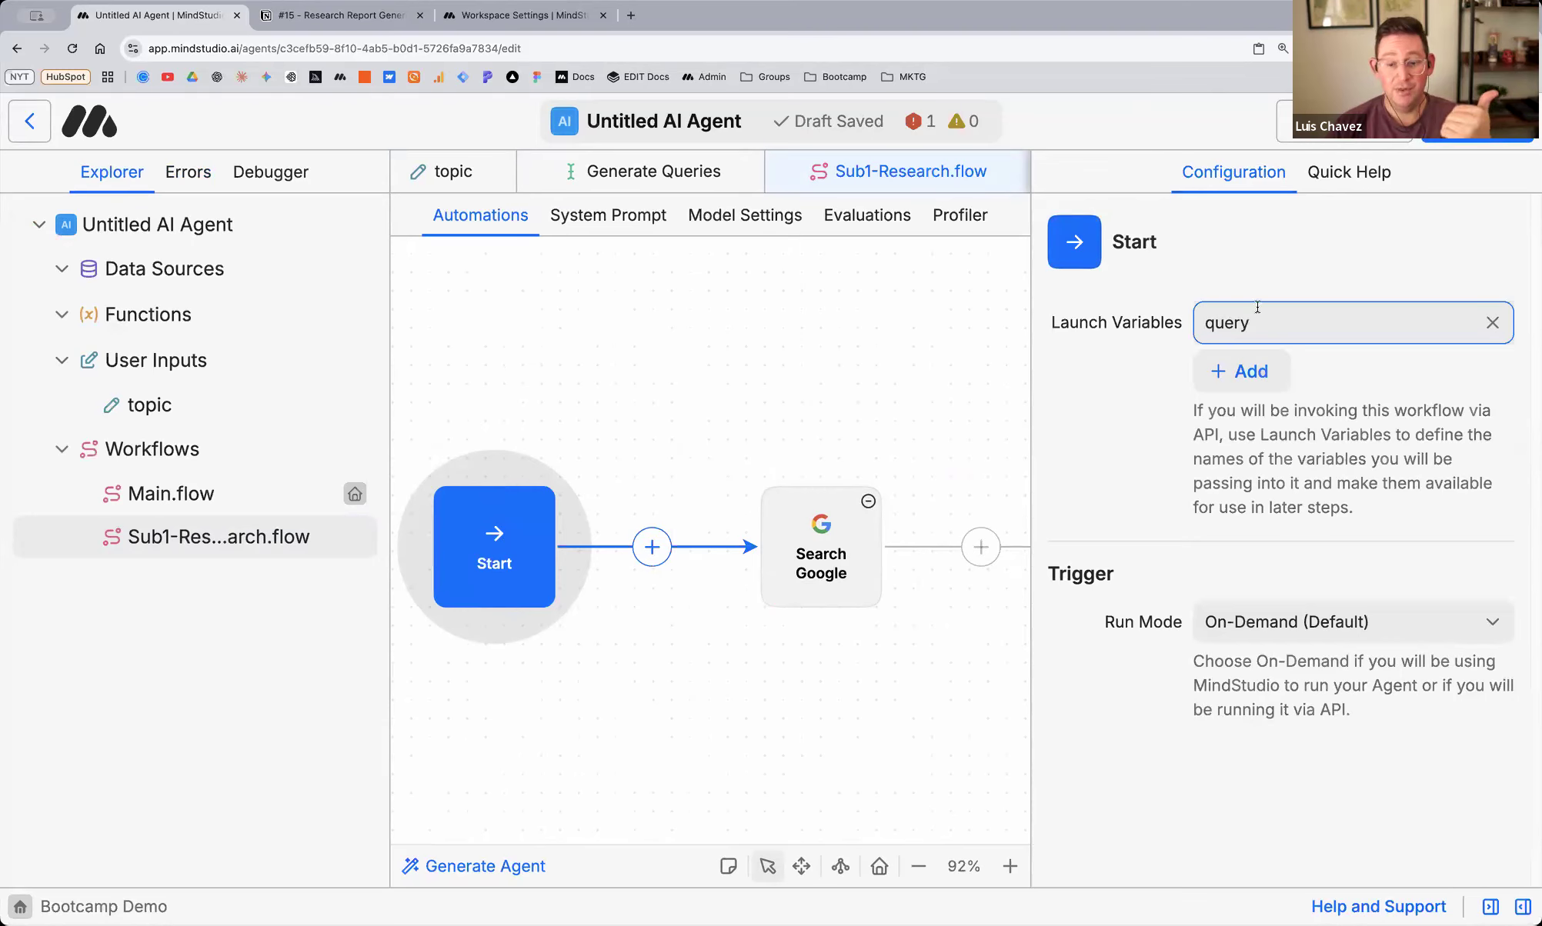
pyautogui.doubleClick(1232, 322)
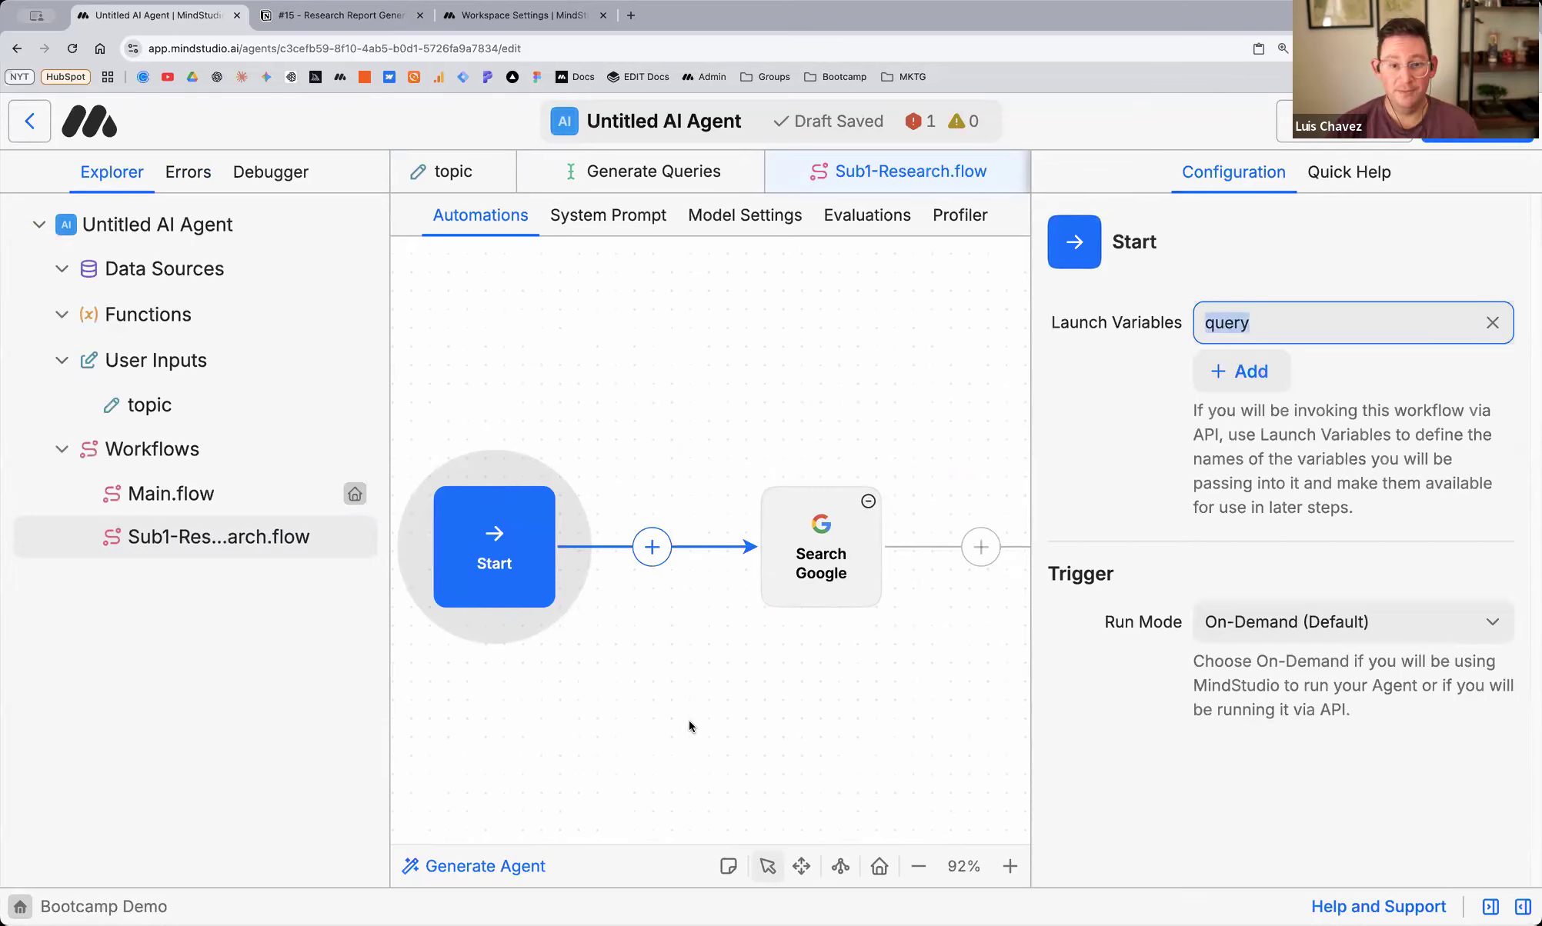
# Set the Search Google block's search query to {{query}}, matching the launch variable defined in the Start block
pyautogui.hscroll(3, 690, 720)
pyautogui.click(758, 573)
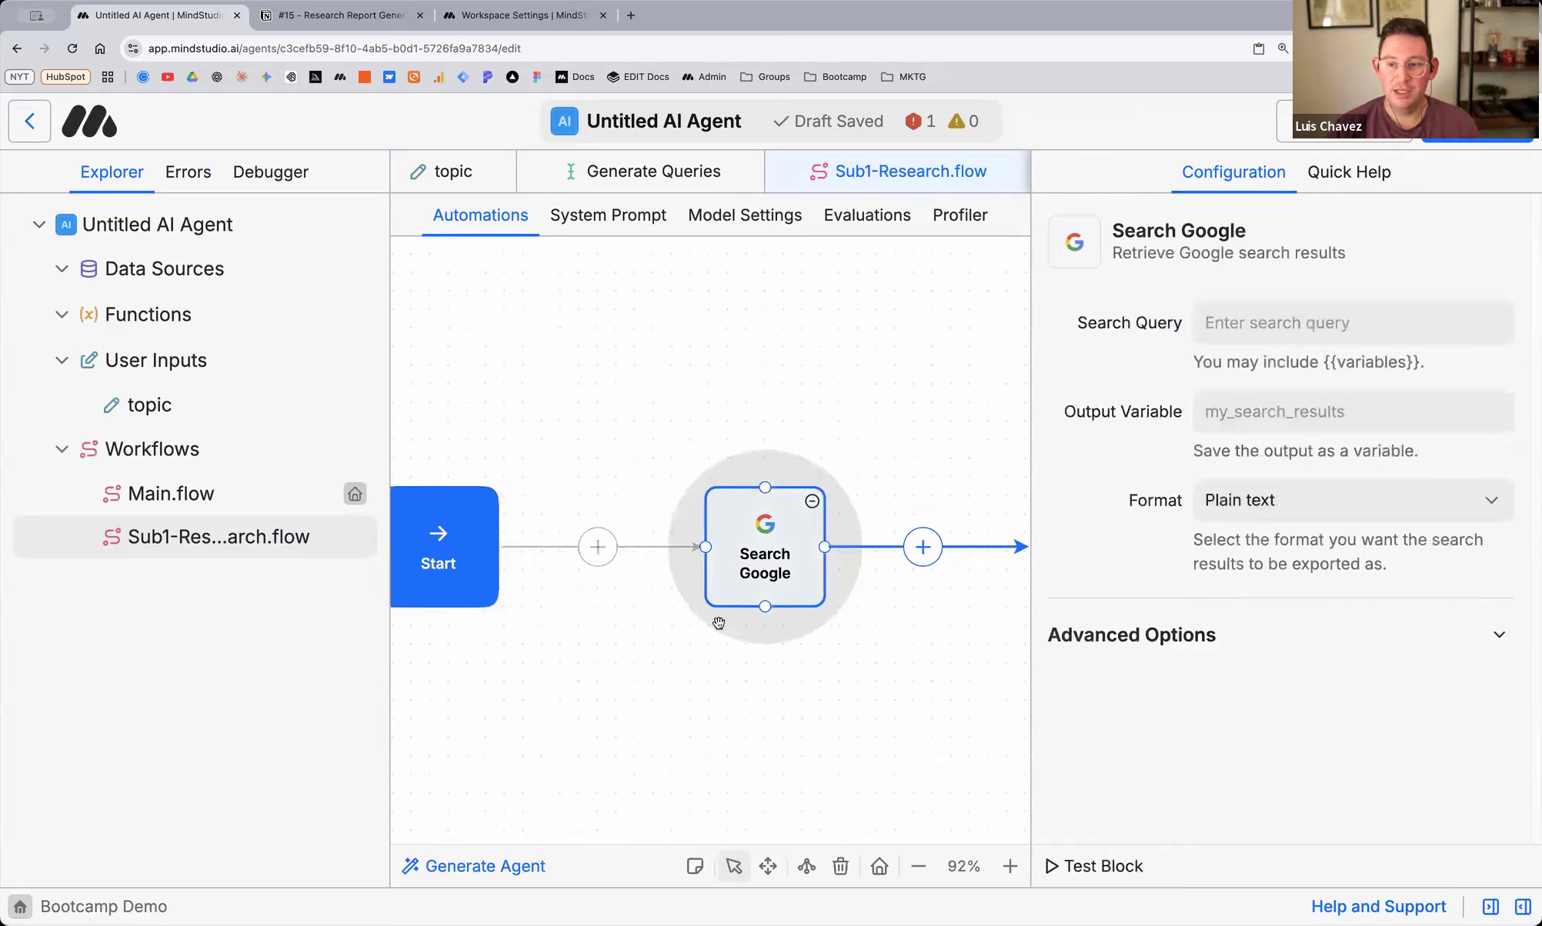
pyautogui.hscroll(10, 742, 667)
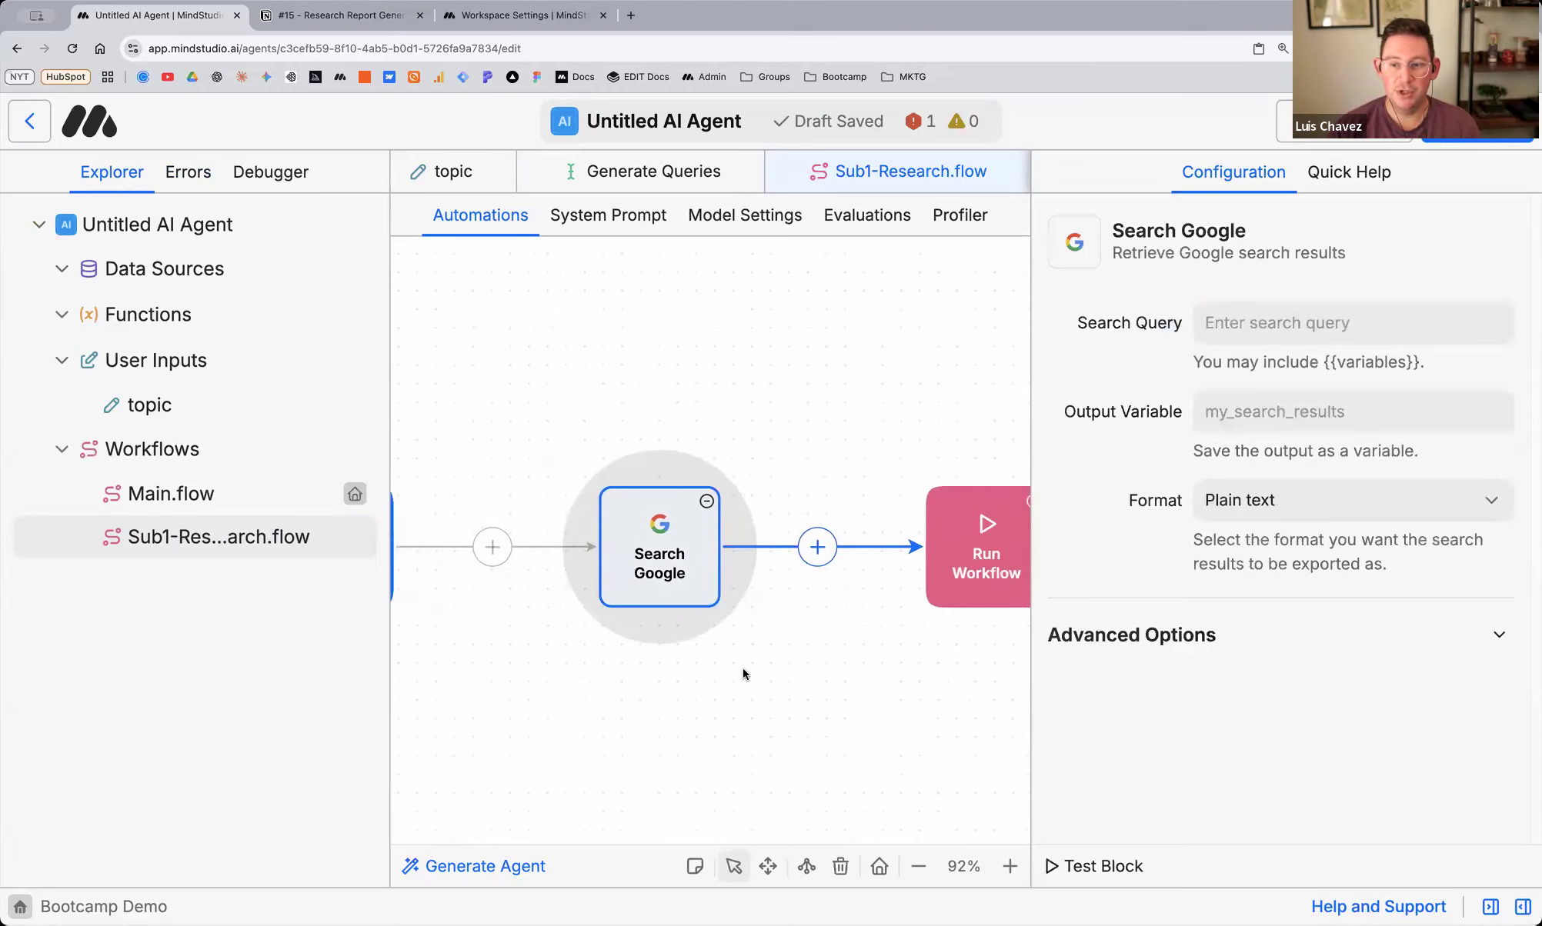
pyautogui.click(1270, 322)
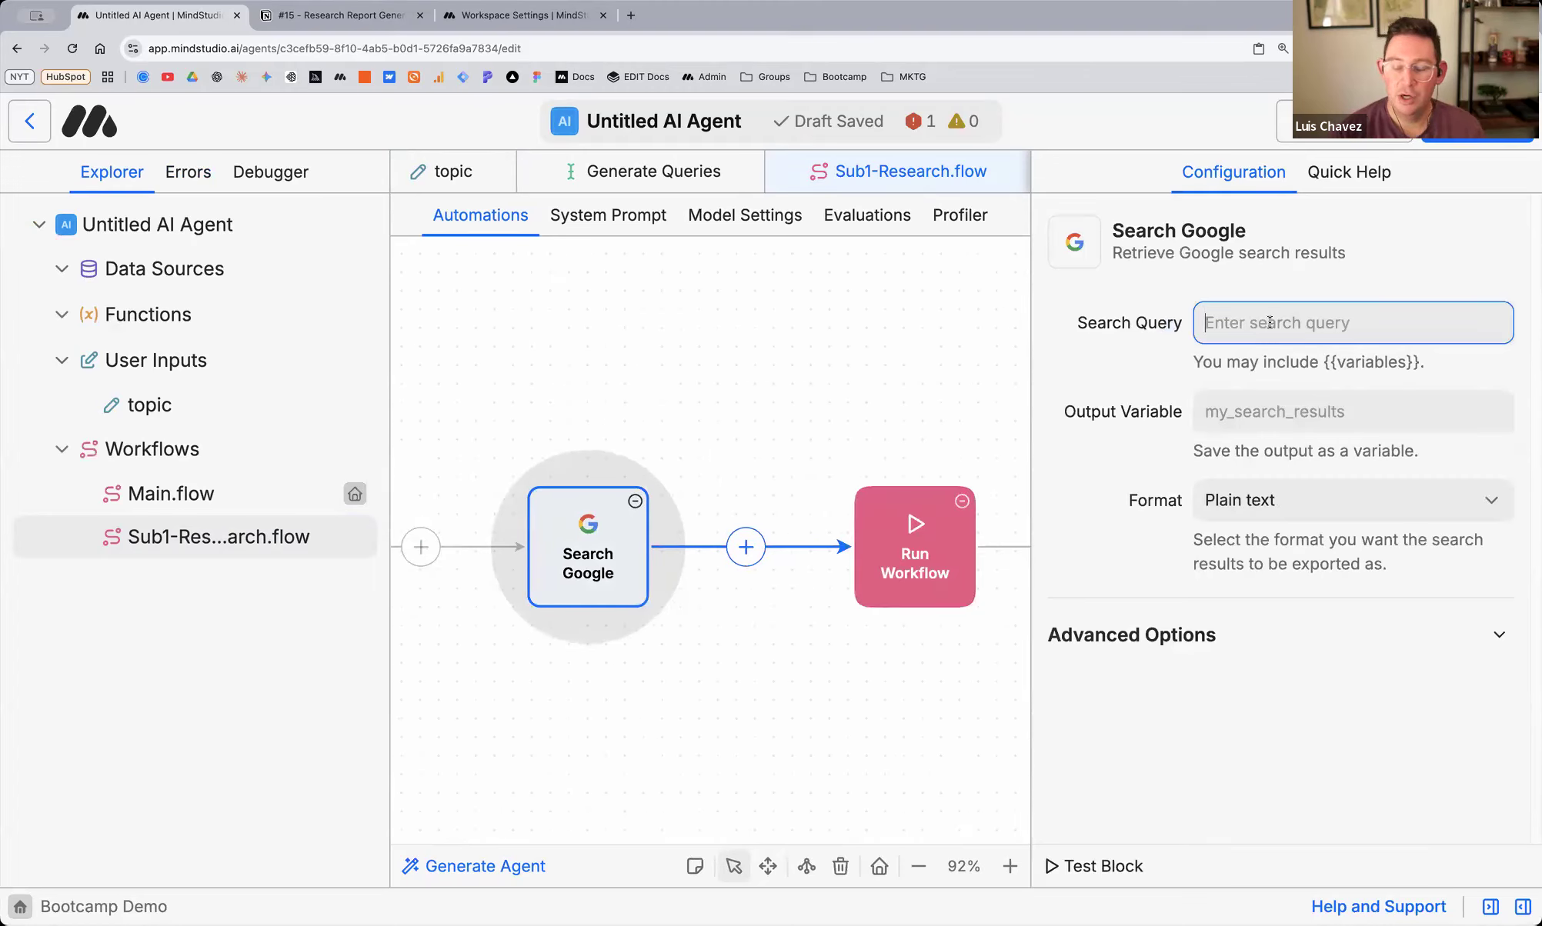
pyautogui.write('{{')
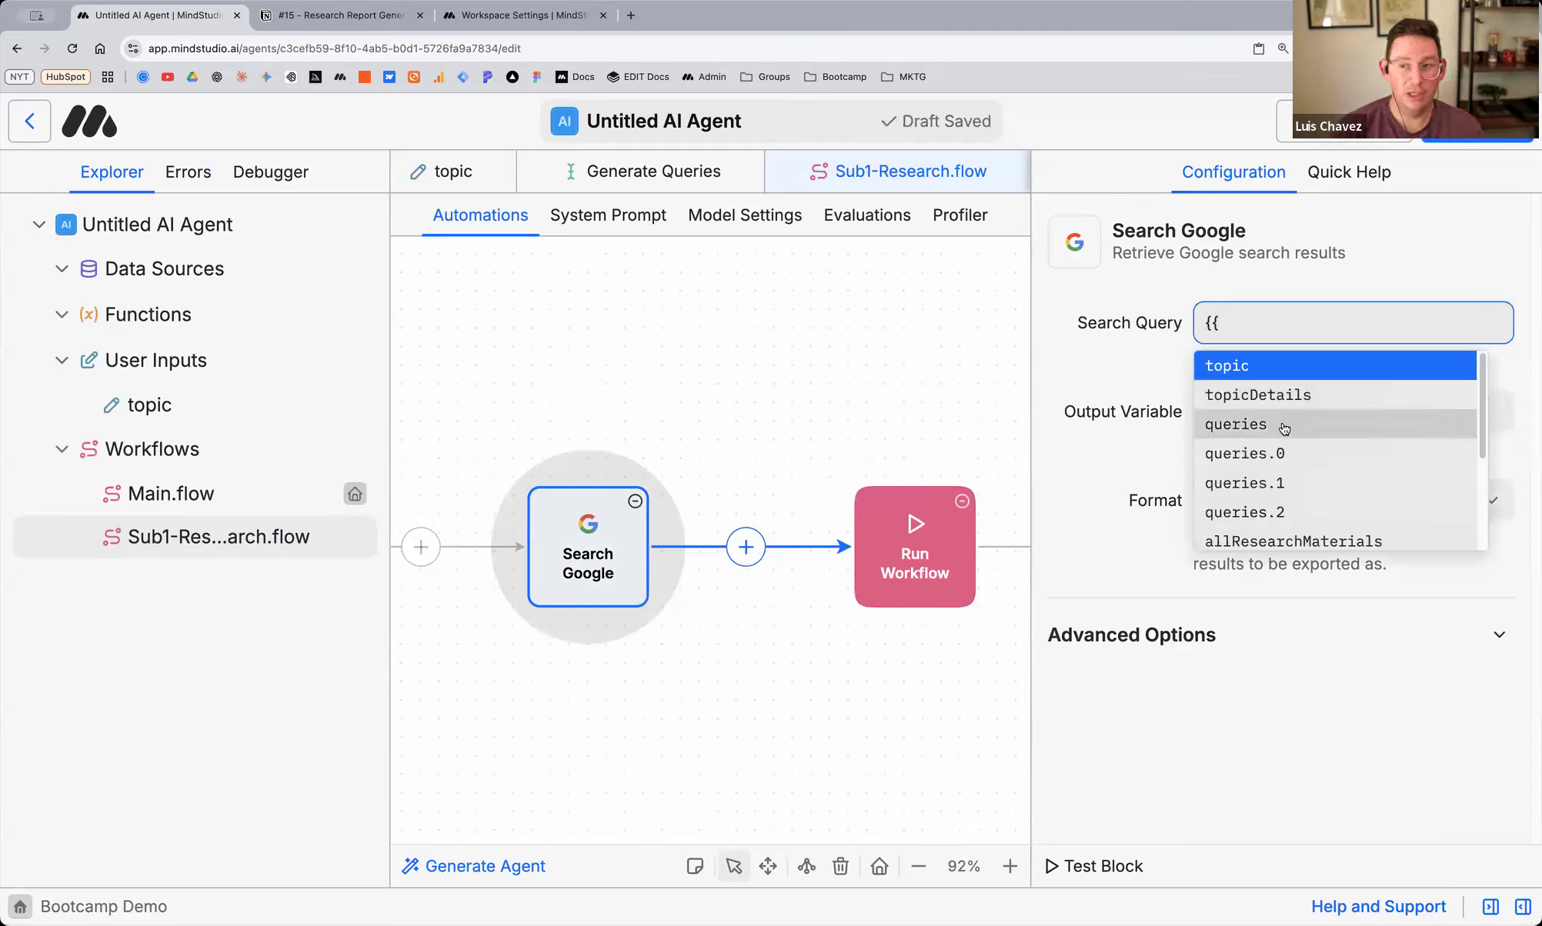
pyautogui.hscroll(-1, 810, 464)
pyautogui.hscroll(-3, 660, 522)
pyautogui.click(572, 561)
pyautogui.doubleClick(1229, 318)
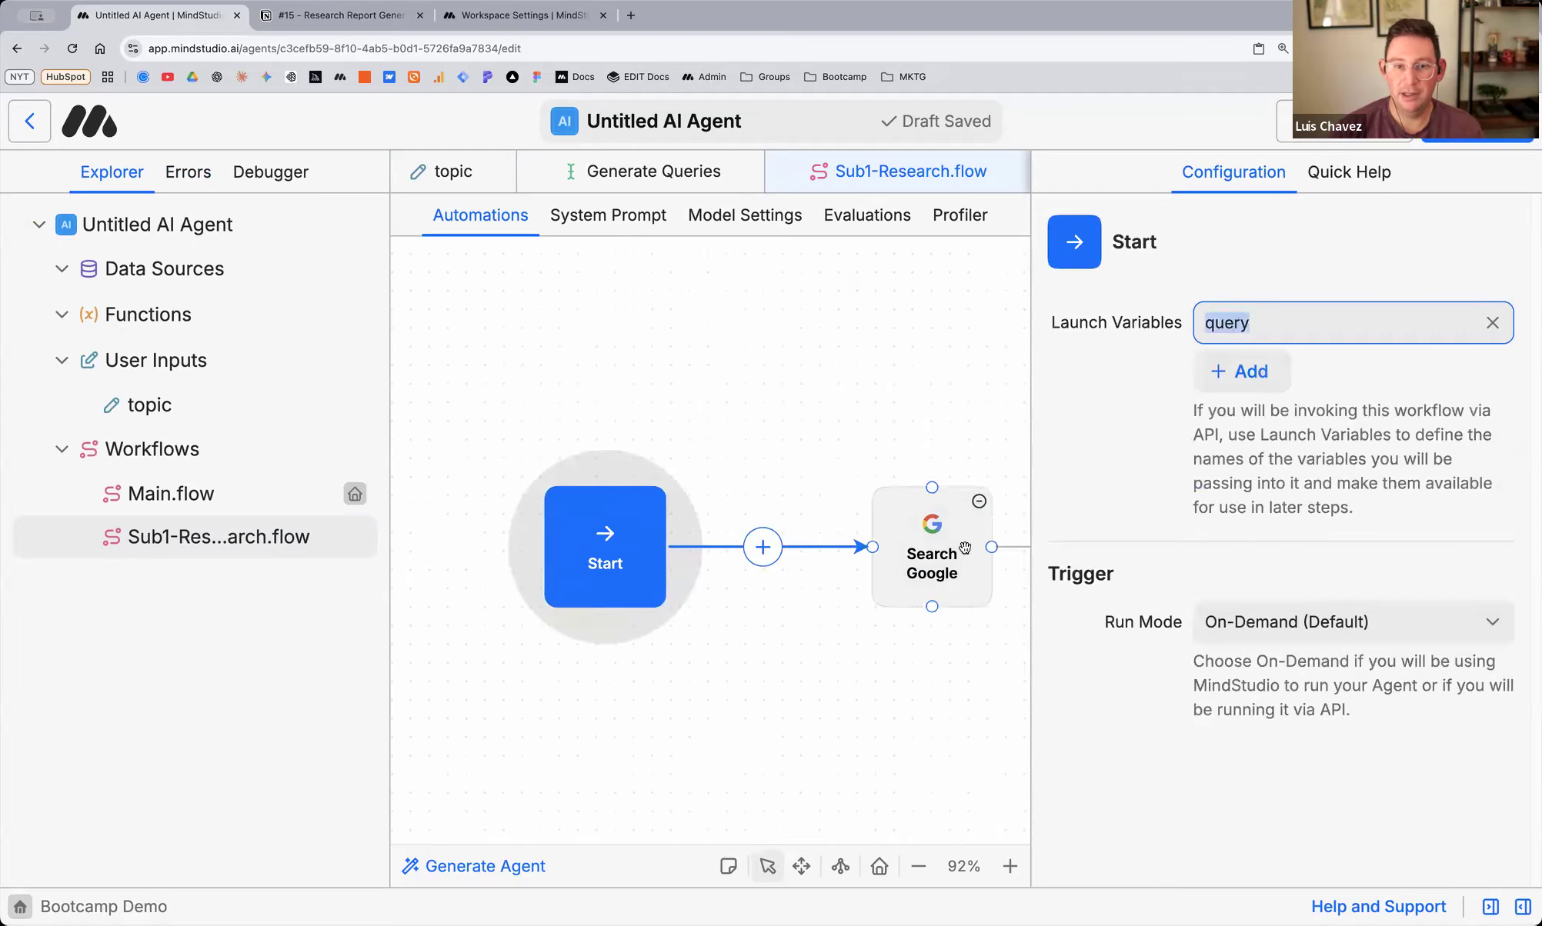
pyautogui.hscroll(1, 844, 554)
pyautogui.hscroll(2, 844, 554)
pyautogui.click(824, 536)
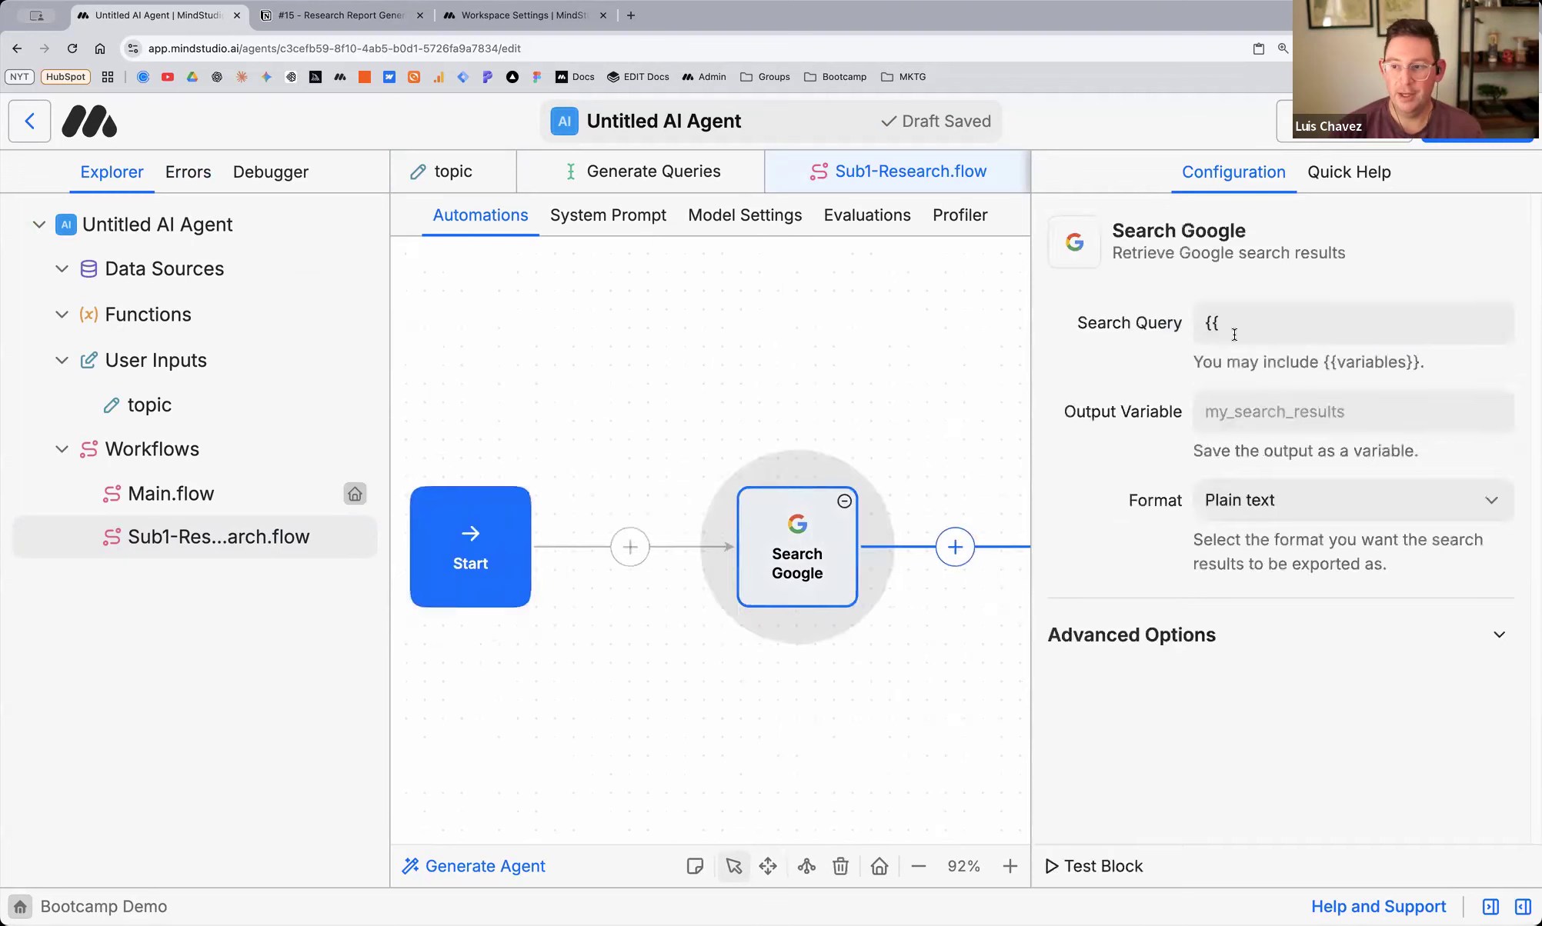
pyautogui.write('query}}')
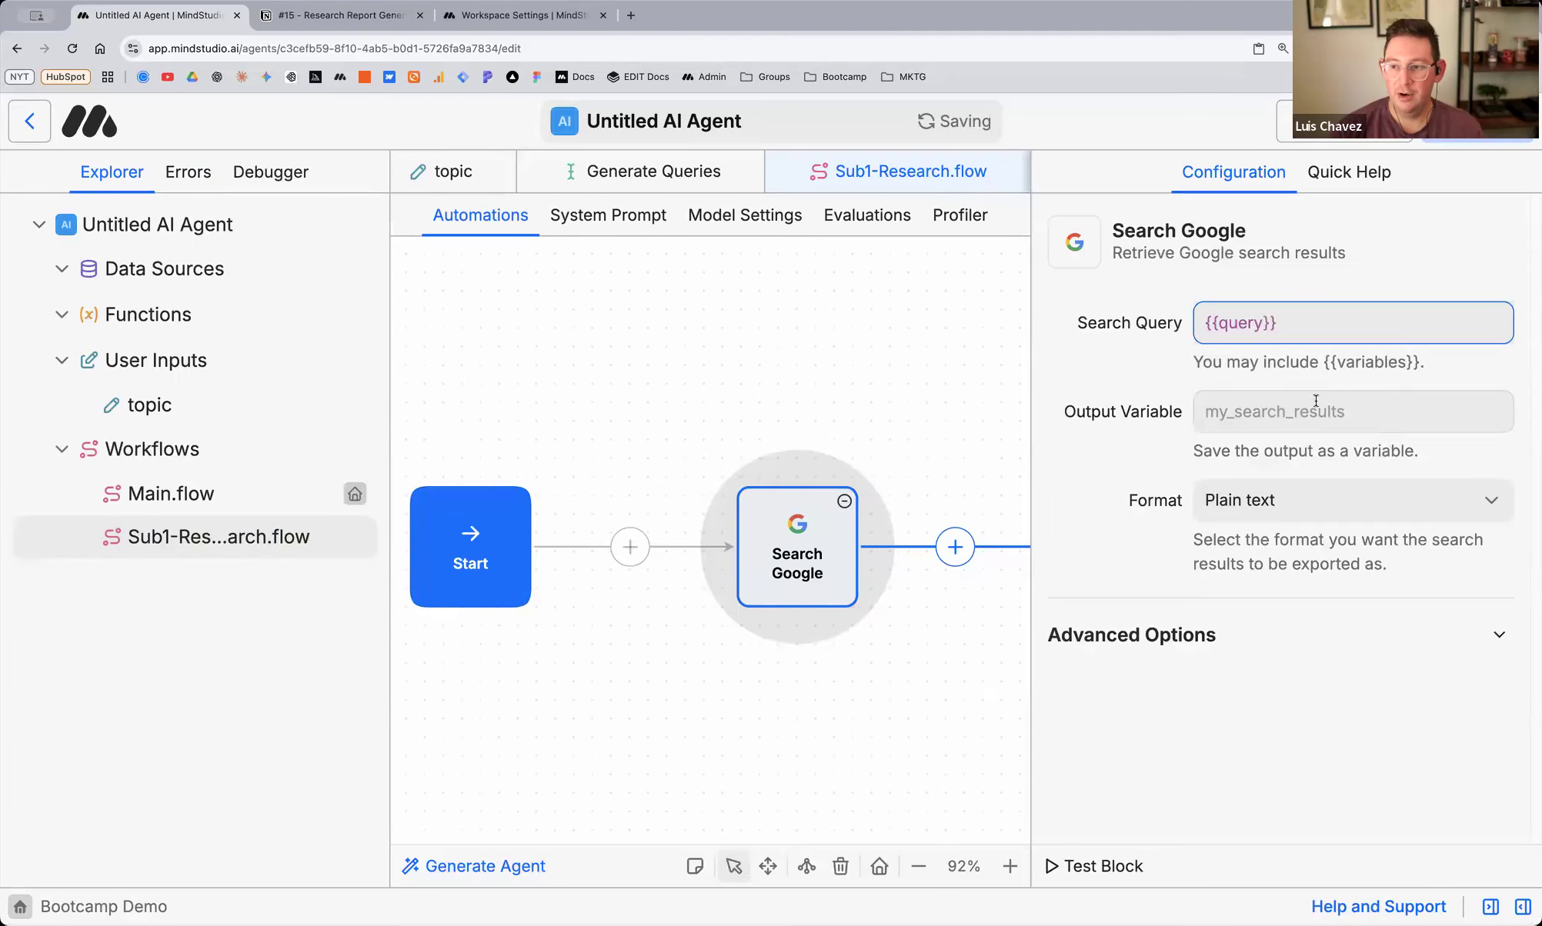
# Name the Search Google block's output variable googleResults
pyautogui.hscroll(3, 654, 501)
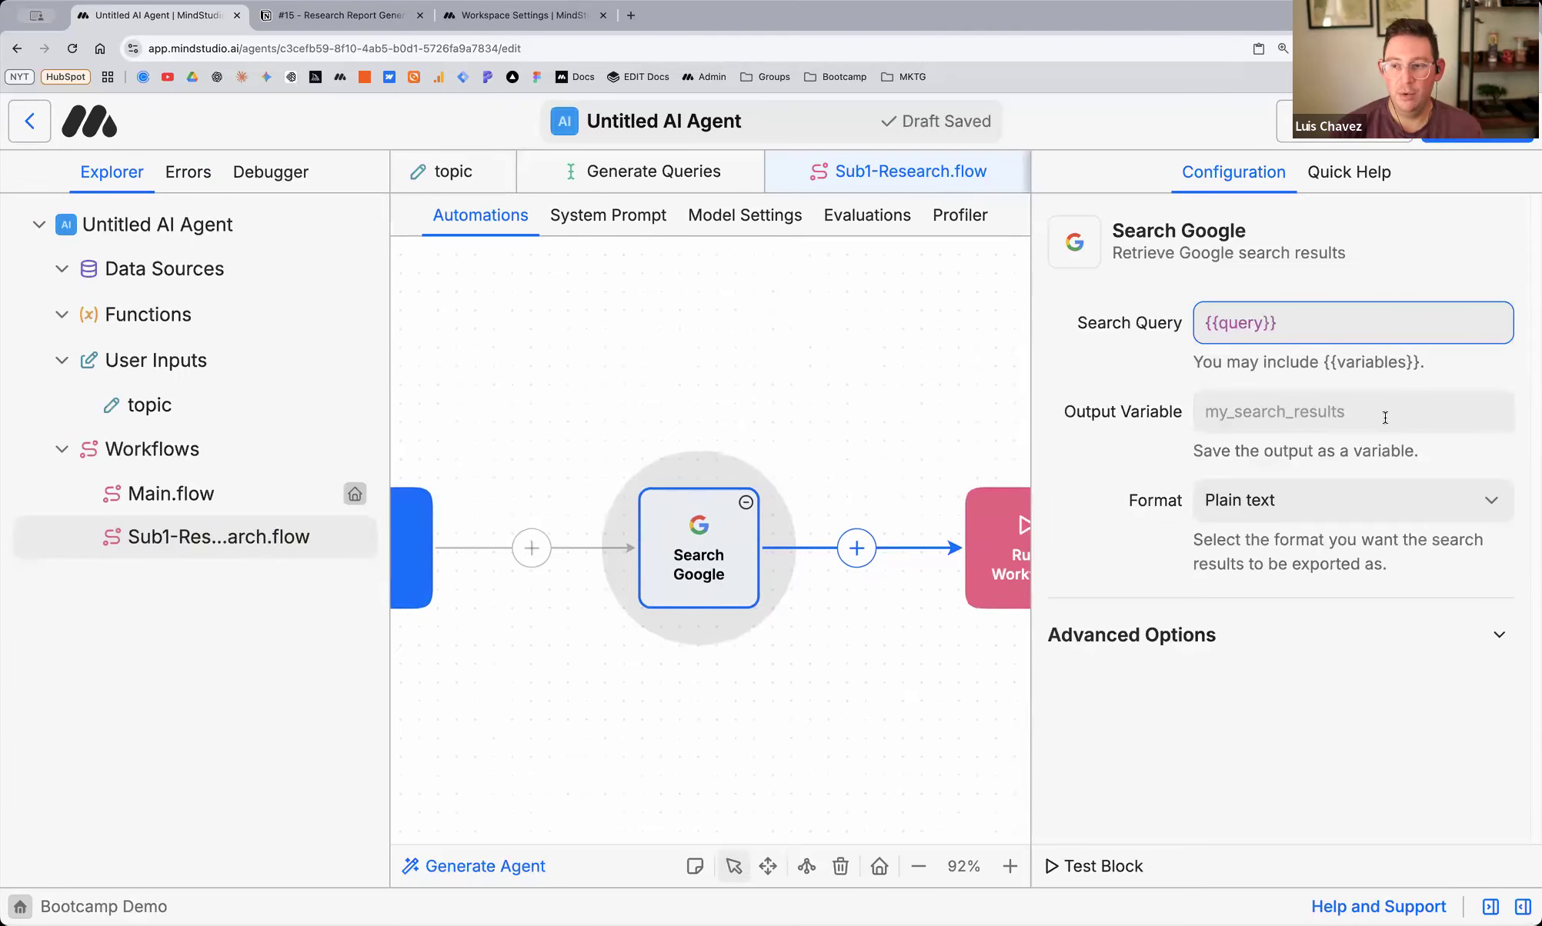
pyautogui.click(1235, 413)
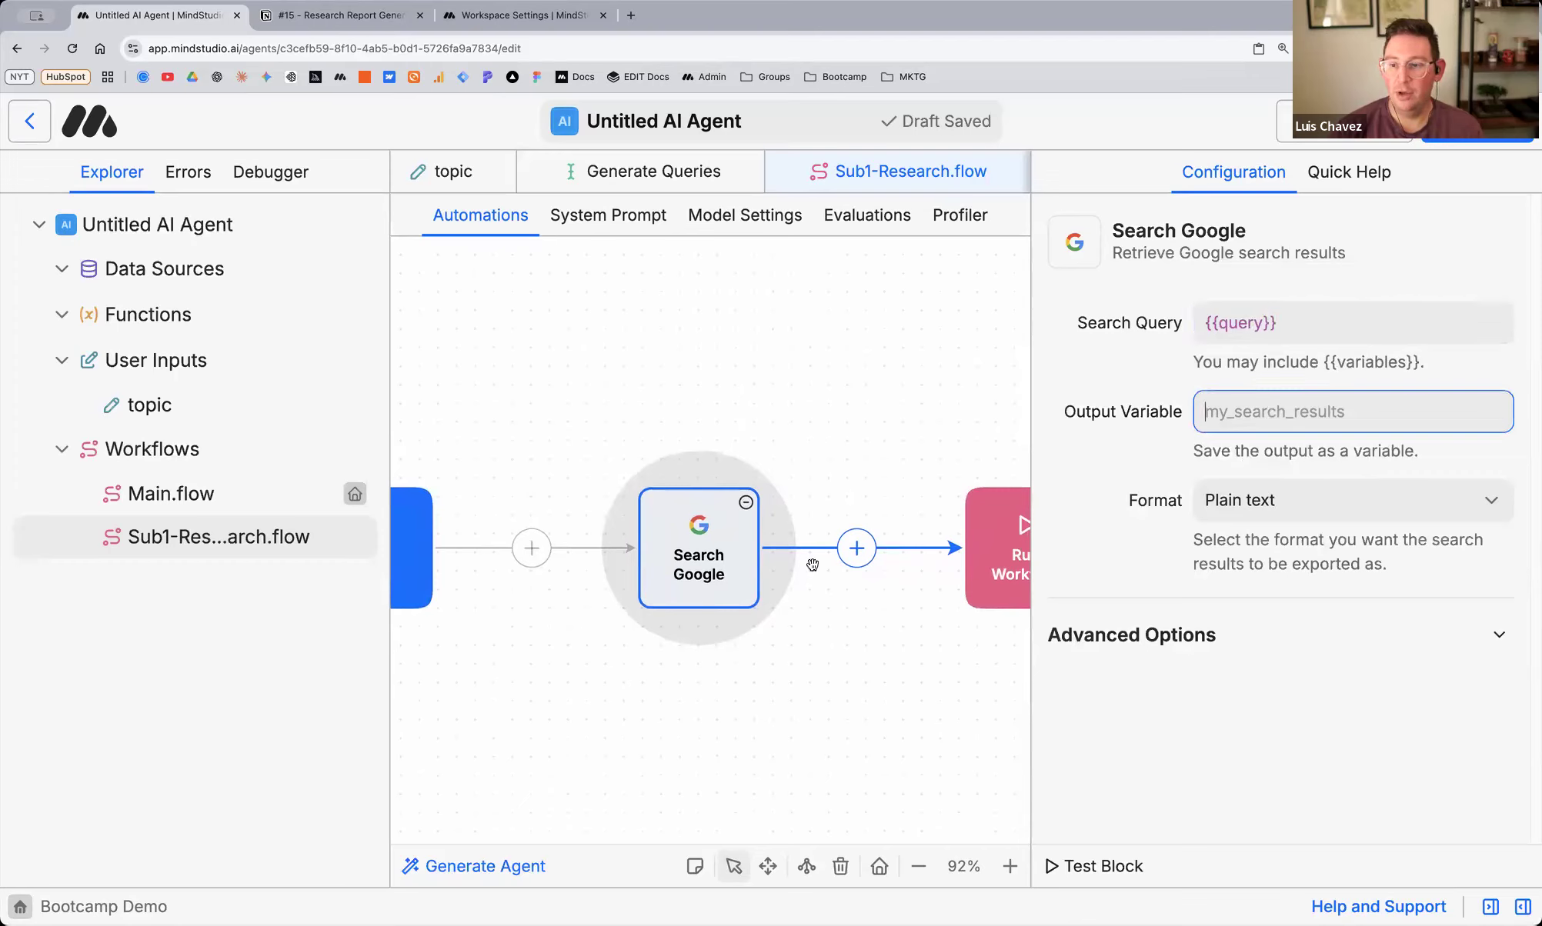
pyautogui.moveTo(666, 561); pyautogui.dragTo(624, 561)
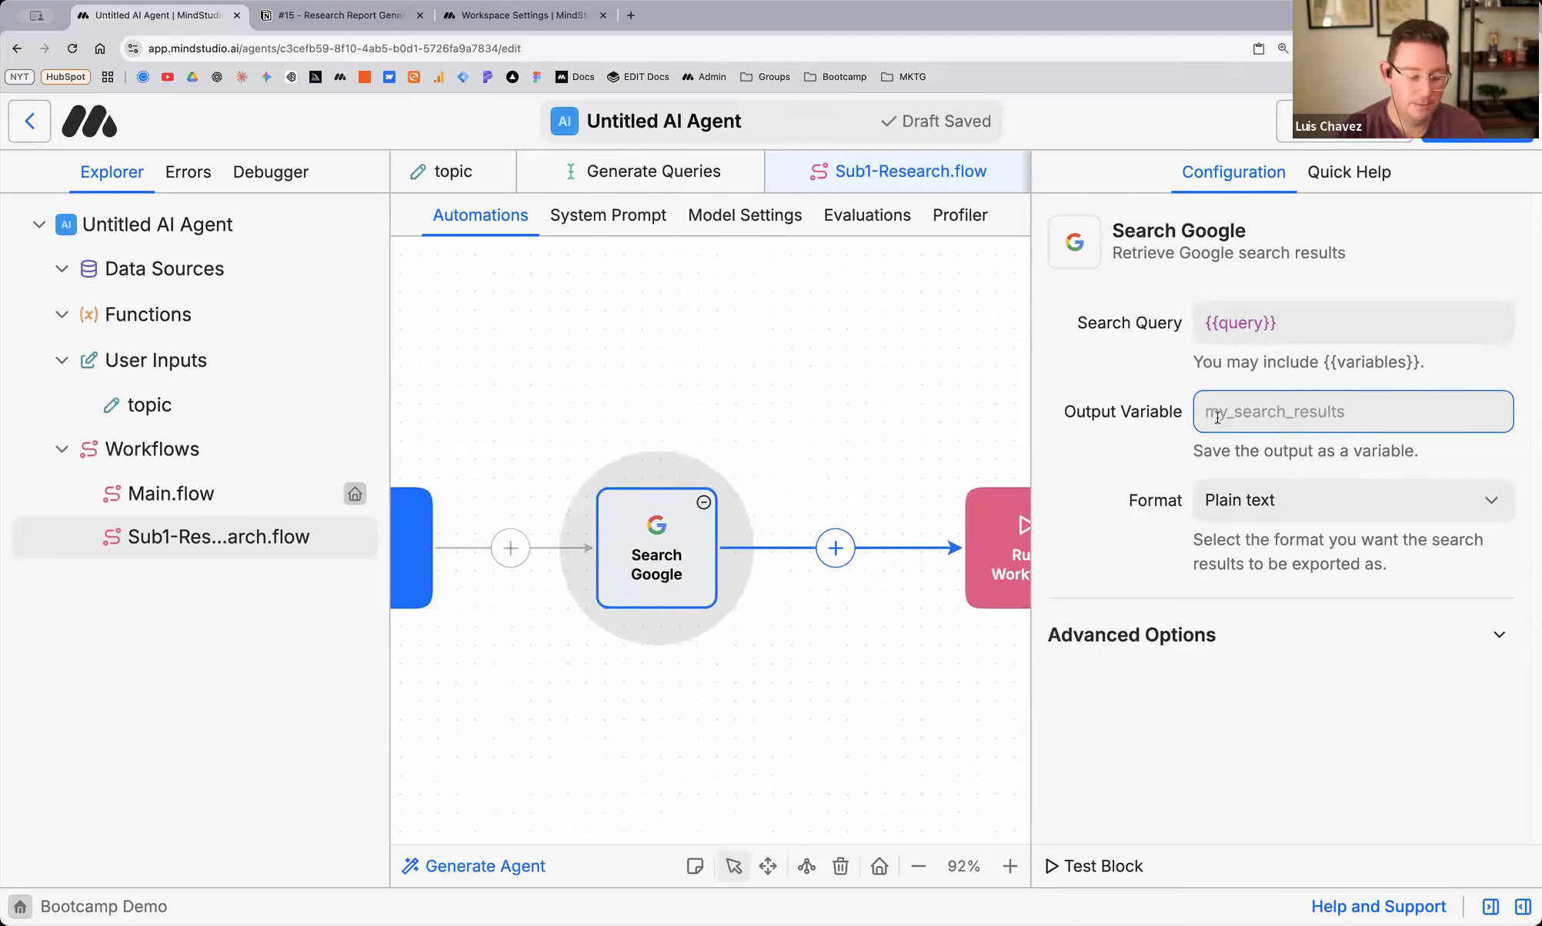
pyautogui.write('googleResults')
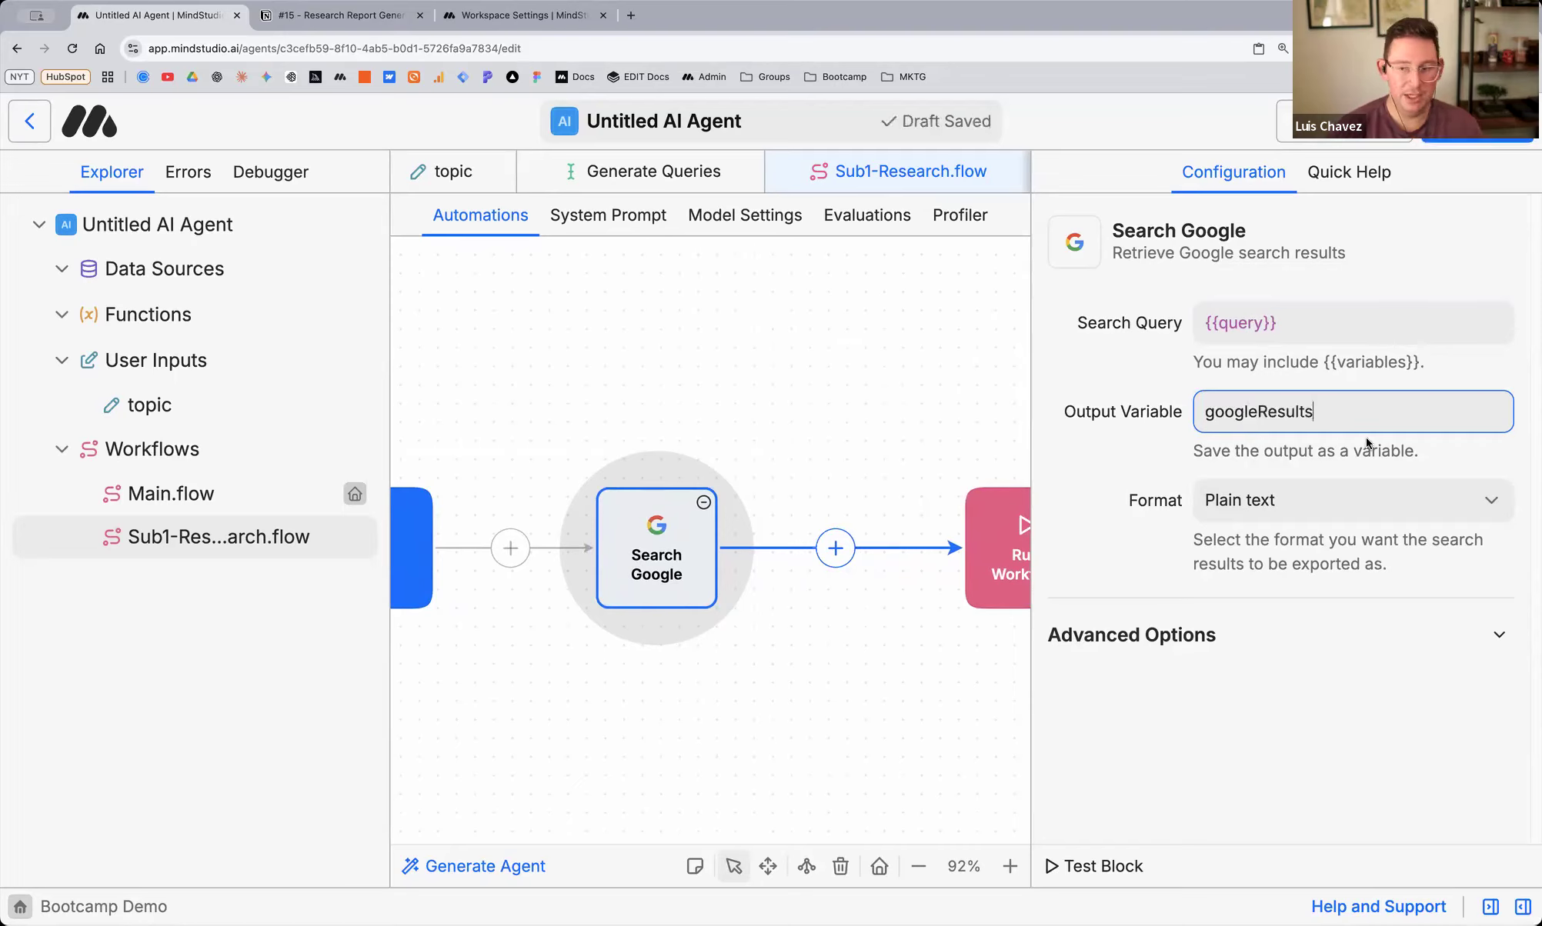
# Rename the Search Google block's output variable to searchResult
pyautogui.doubleClick(1275, 411)
pyautogui.write('sea')
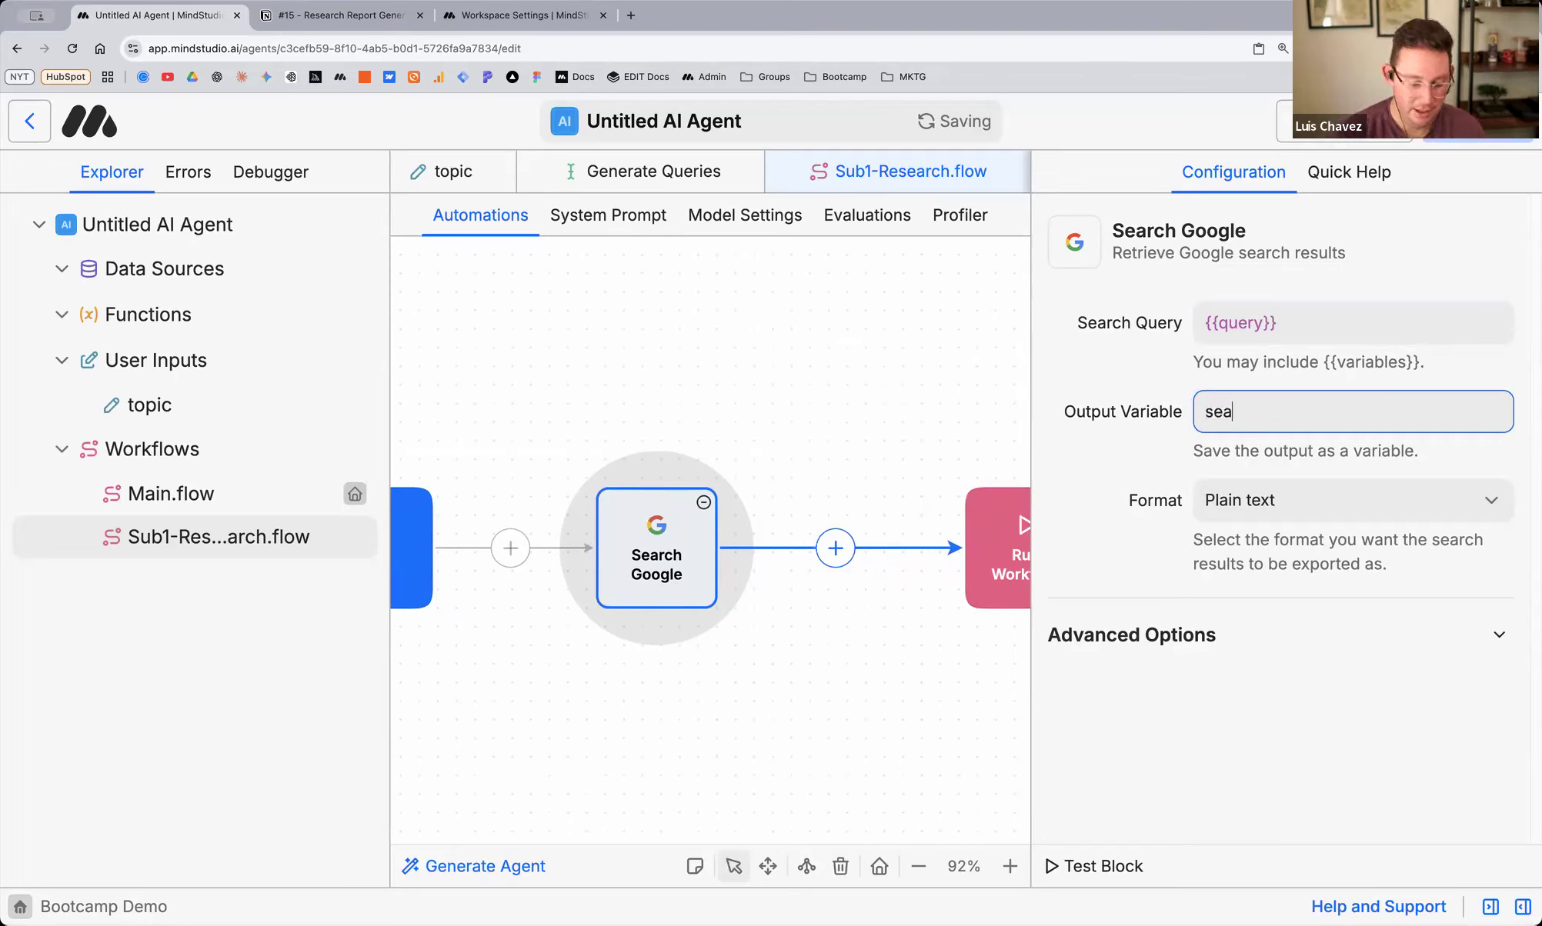
pyautogui.write('rchResult')
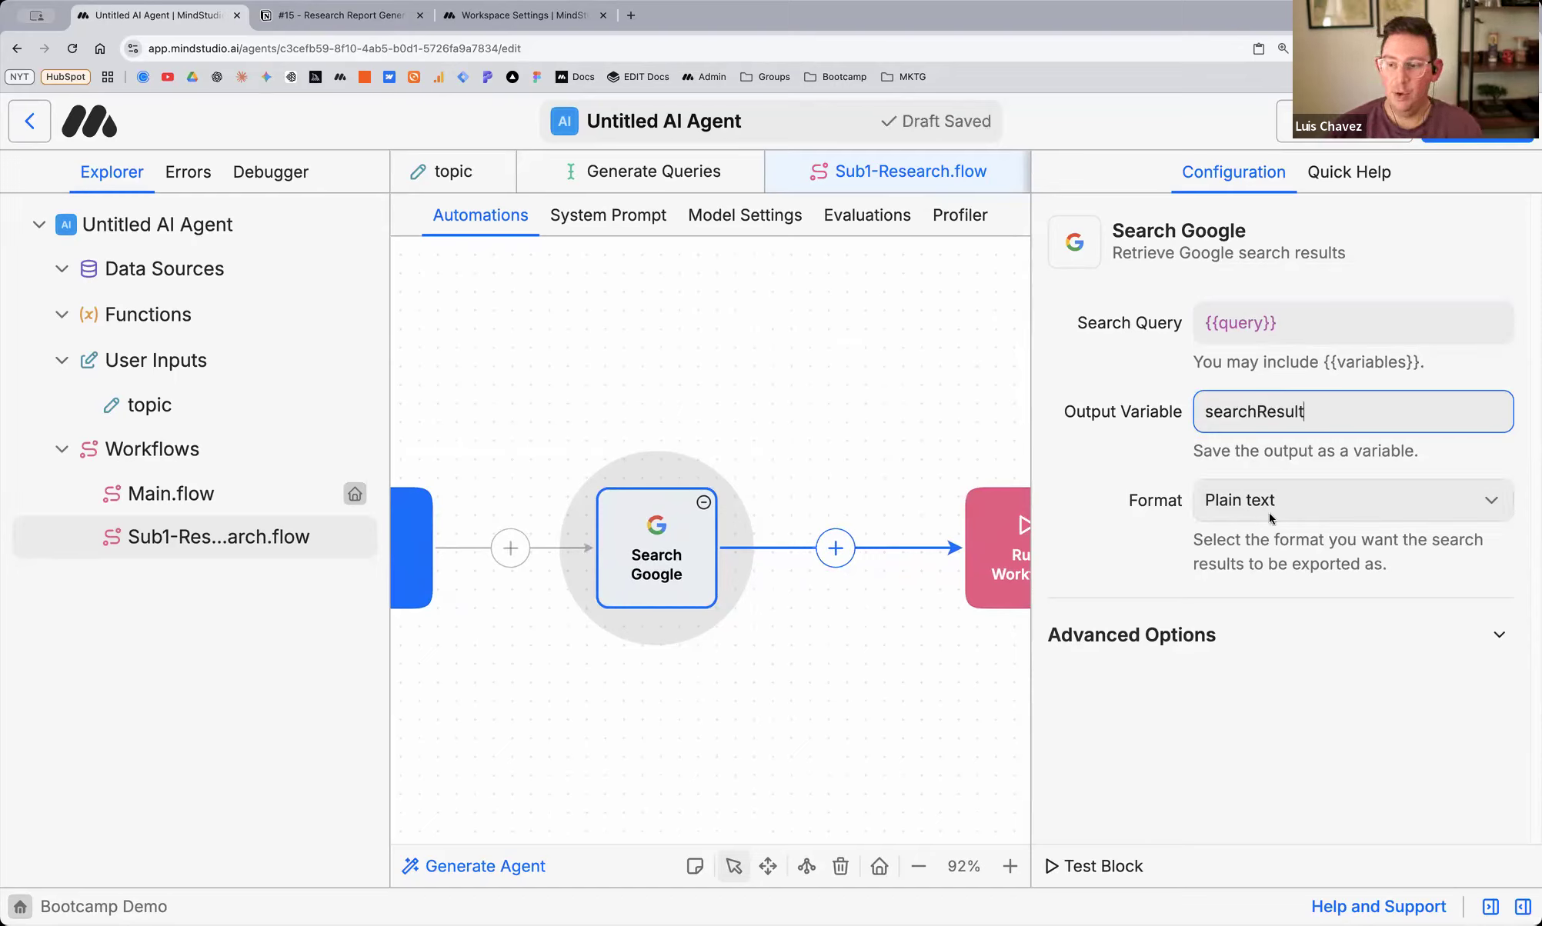
# Set the export format of the Search Google block's results to JSON
pyautogui.click(1314, 510)
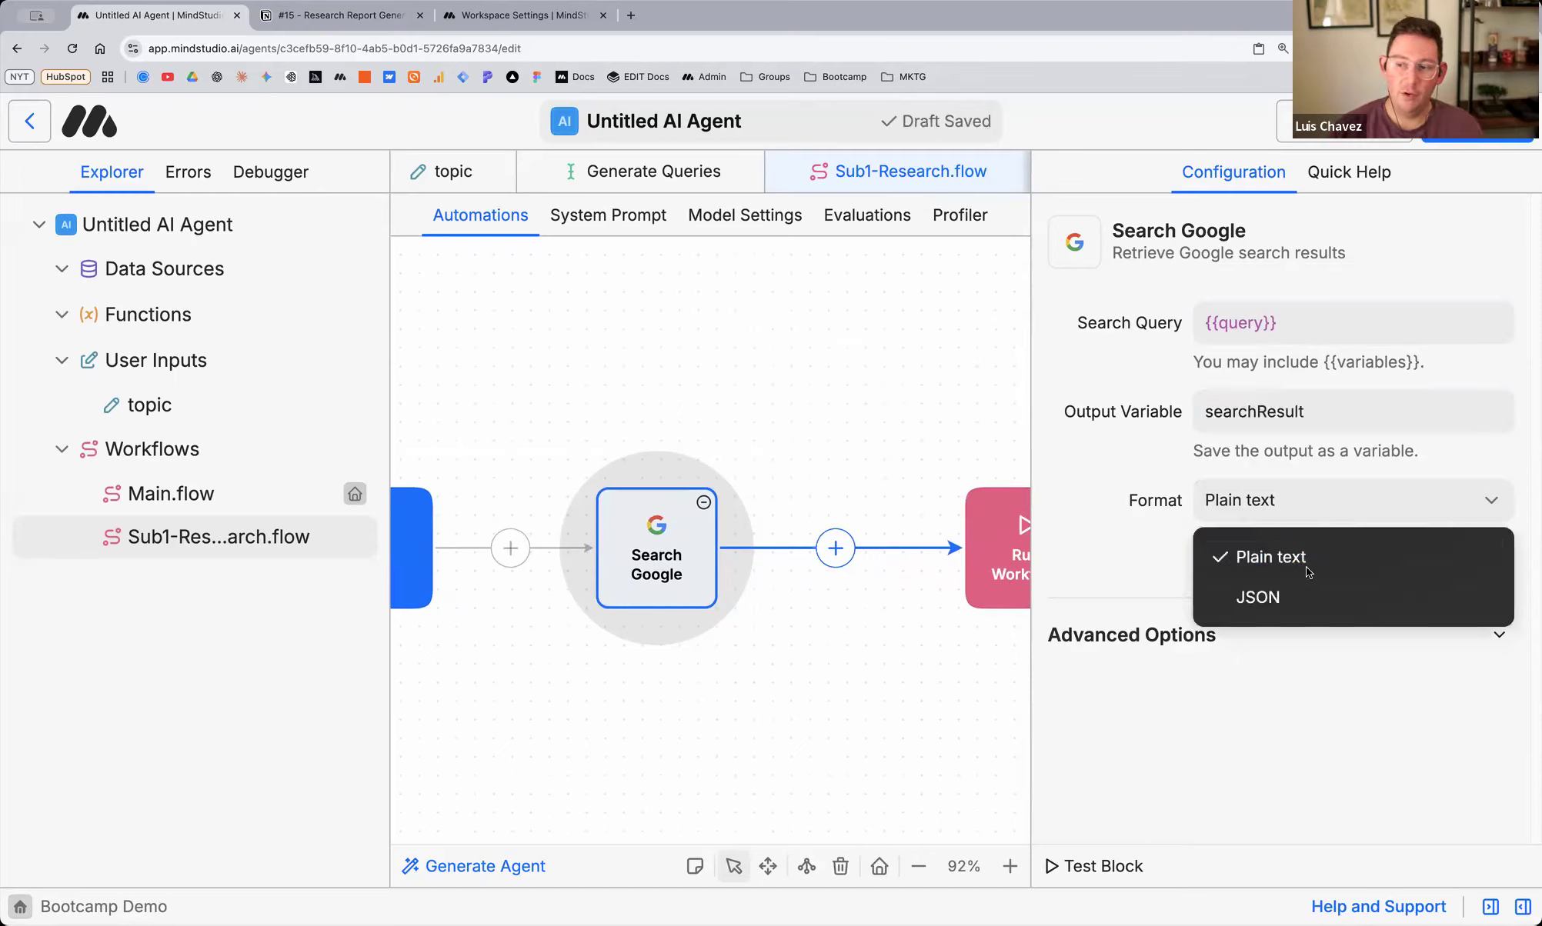
pyautogui.click(1337, 607)
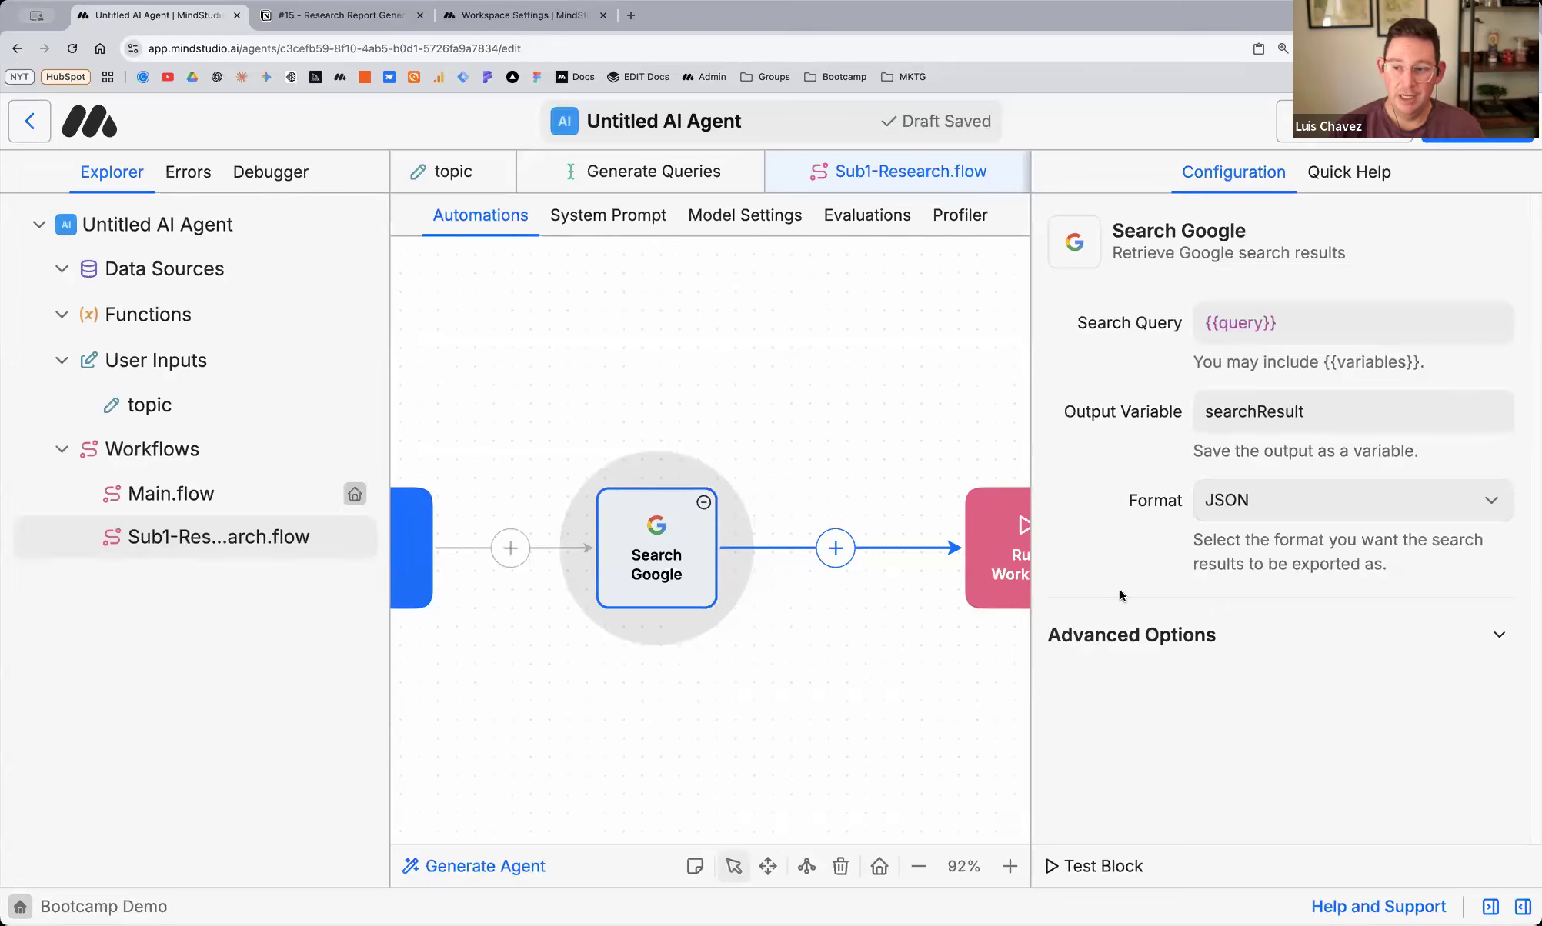
pyautogui.scroll(-3, 739, 523)
pyautogui.scroll(4, 692, 647)
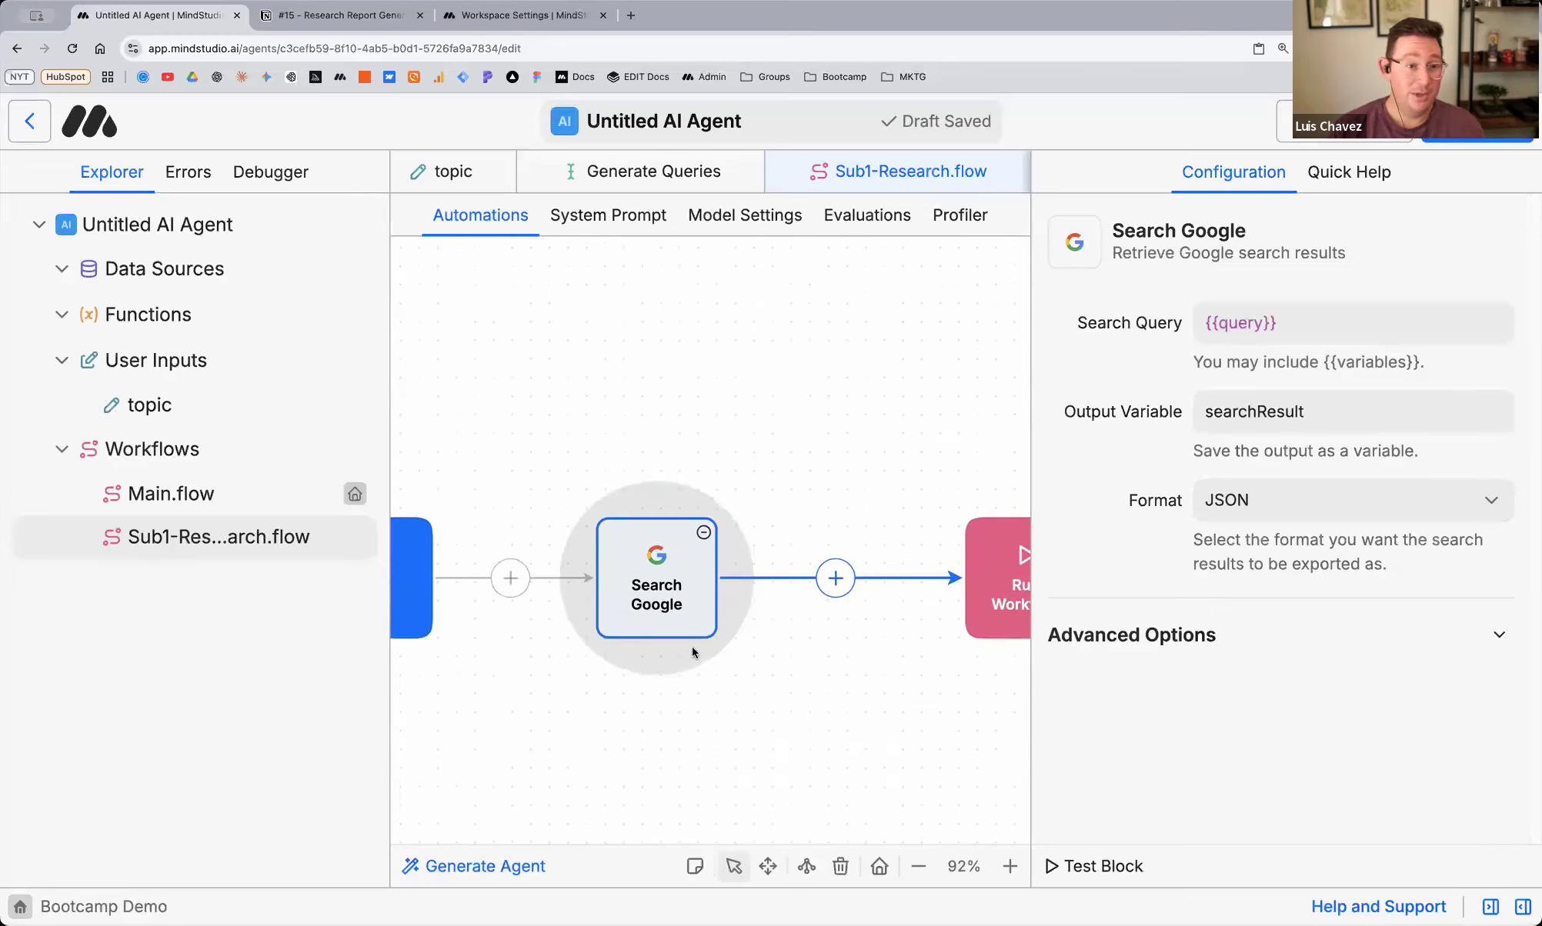
pyautogui.scroll(-1, 690, 645)
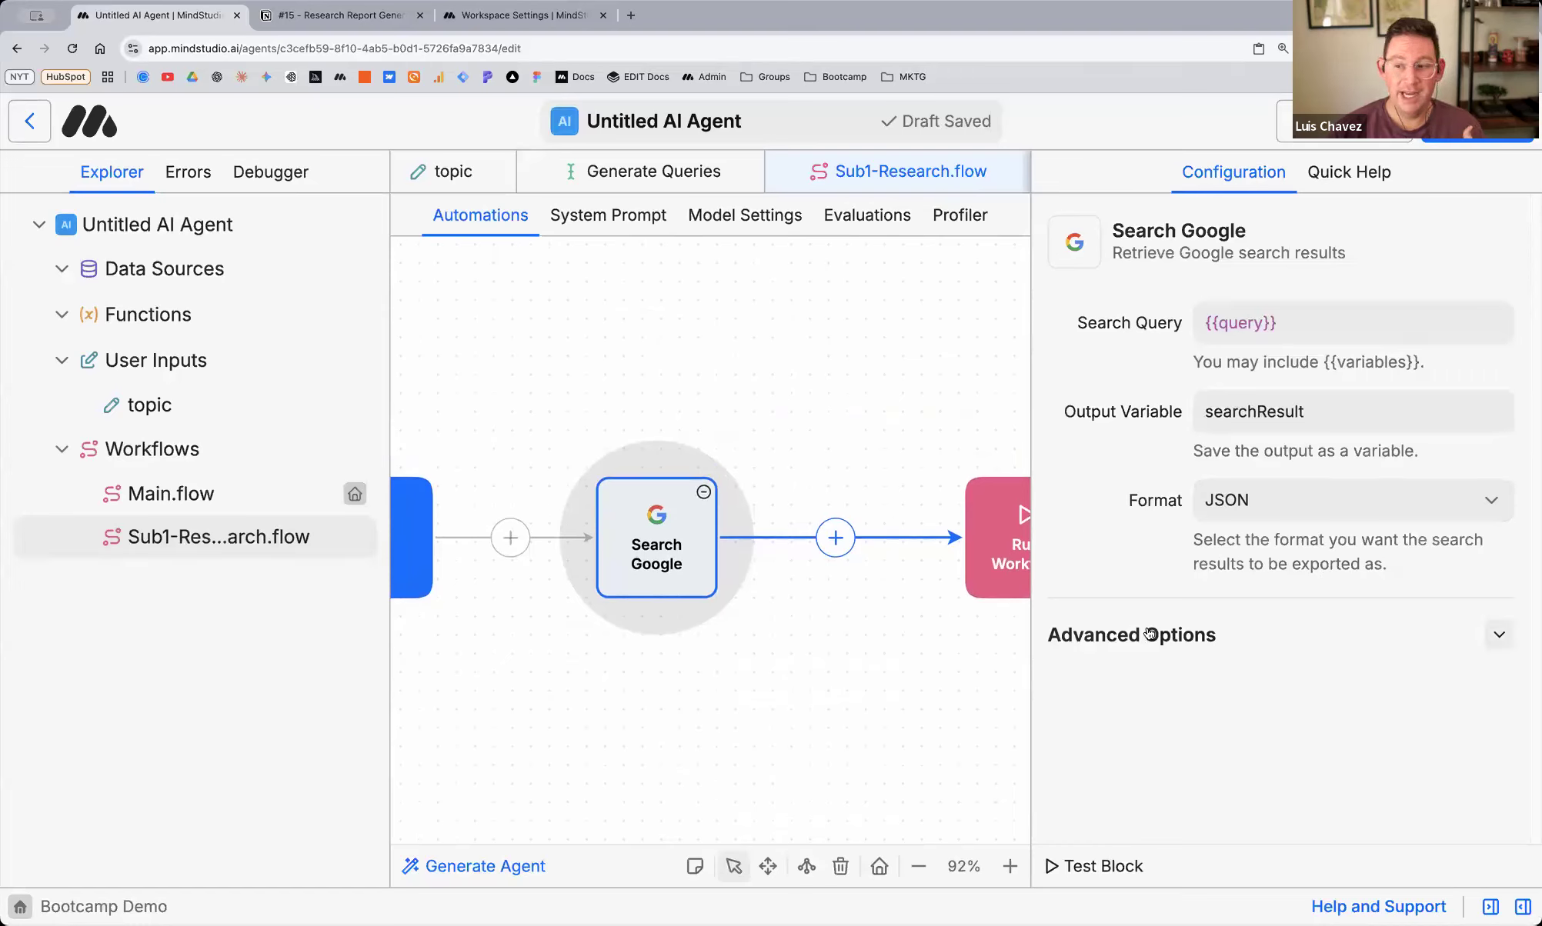
# Limit the Search Google block to 8 results in its advanced options
pyautogui.click(1198, 635)
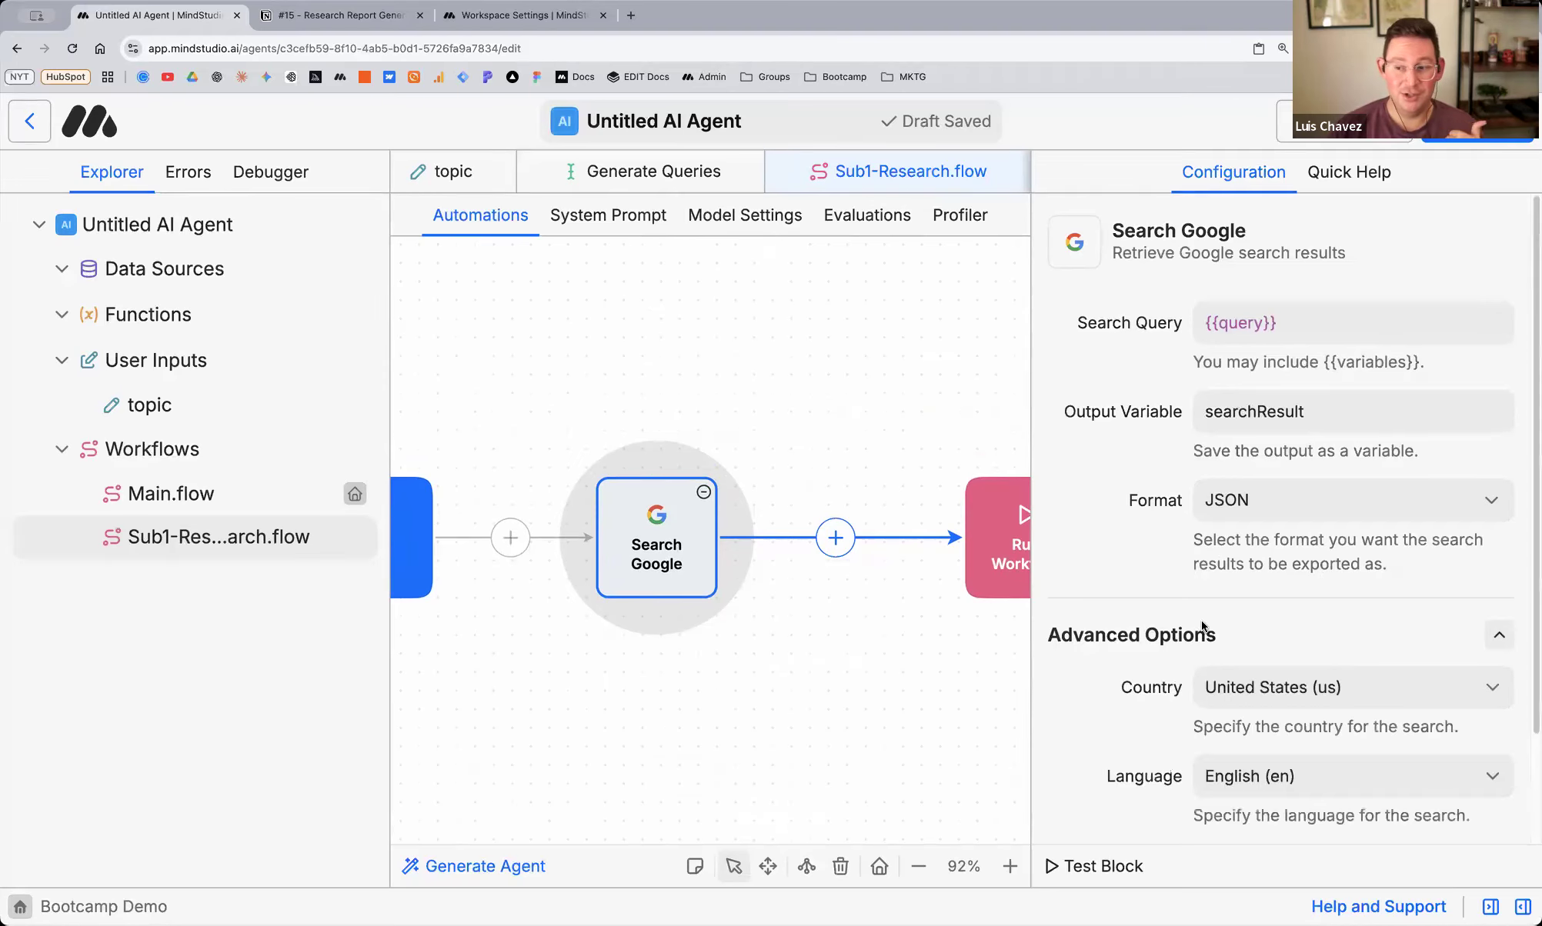
pyautogui.scroll(-3, 1166, 594)
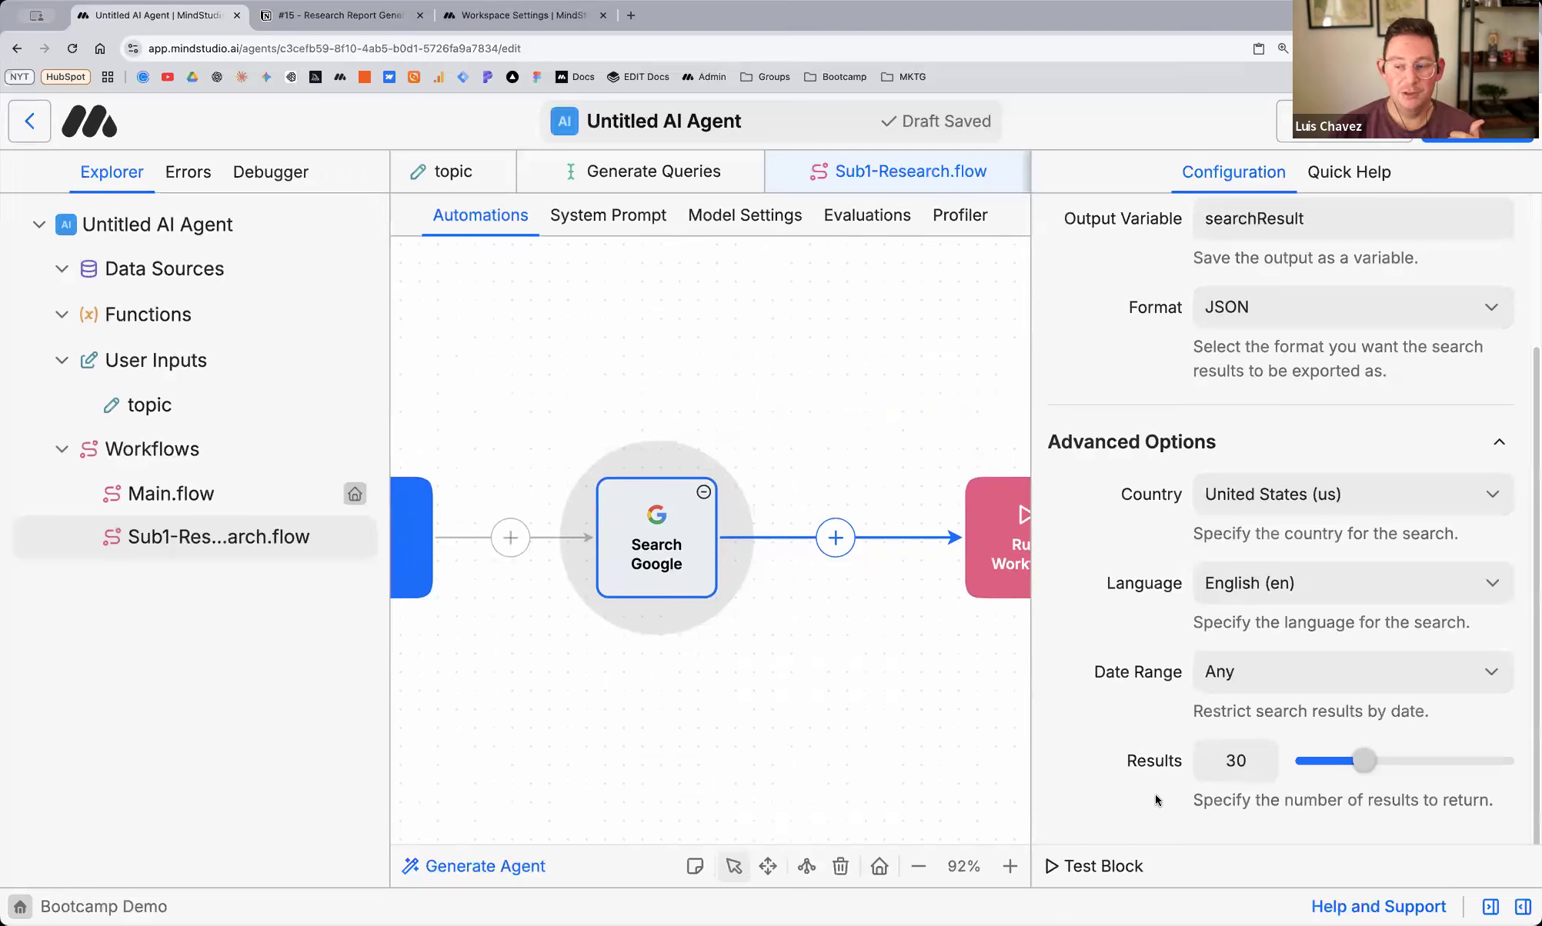
pyautogui.moveTo(1356, 765); pyautogui.dragTo(1308, 765)
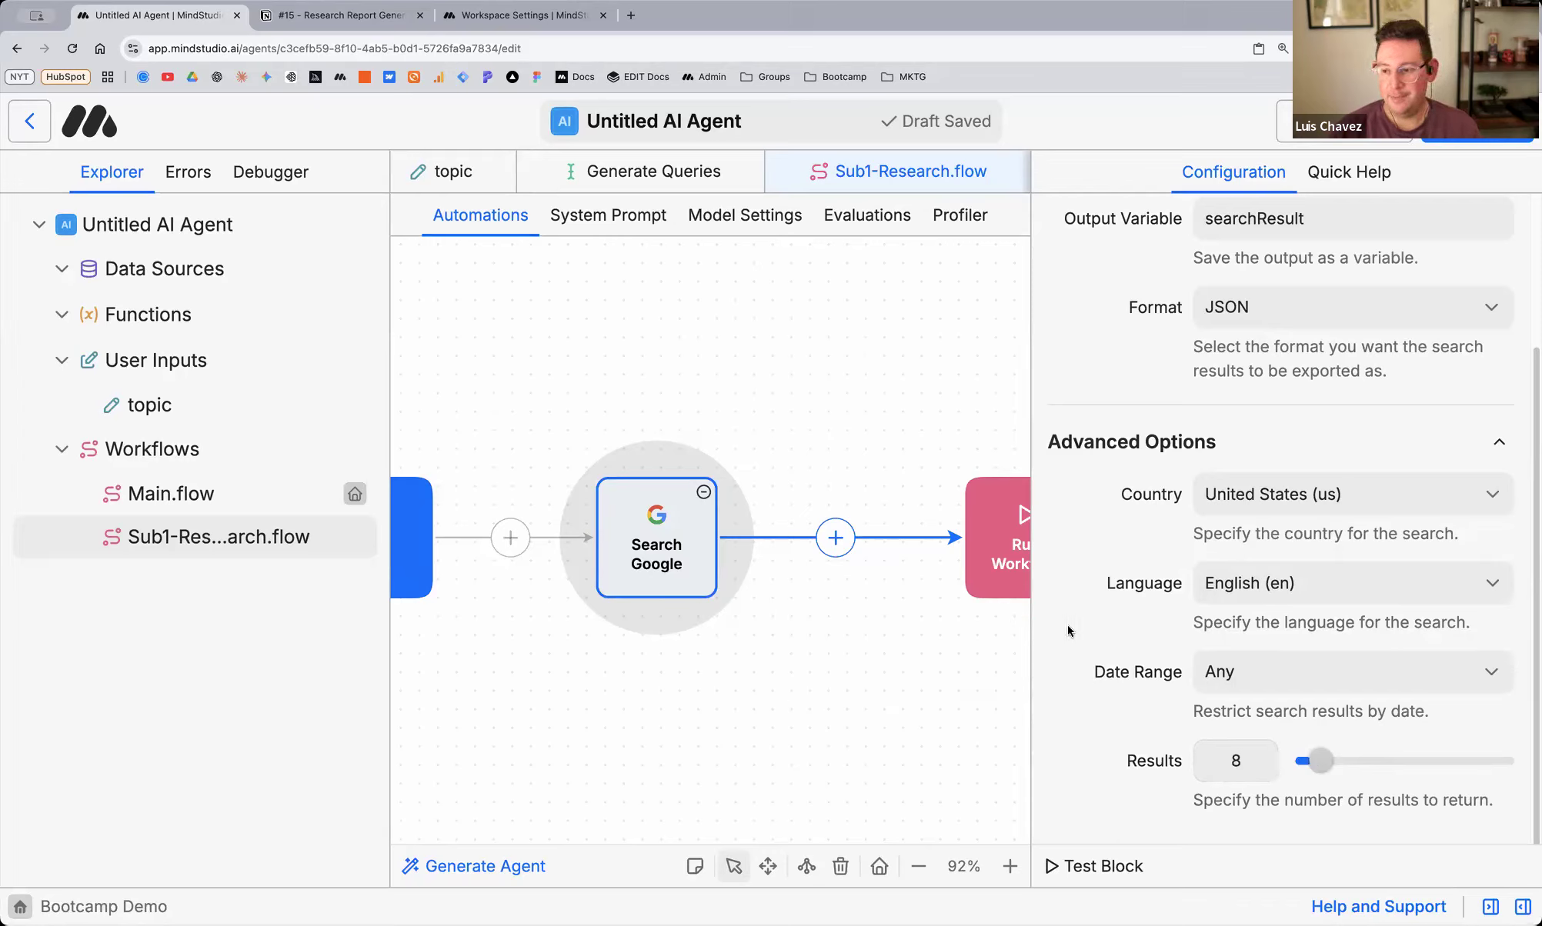
pyautogui.scroll(3, 1068, 631)
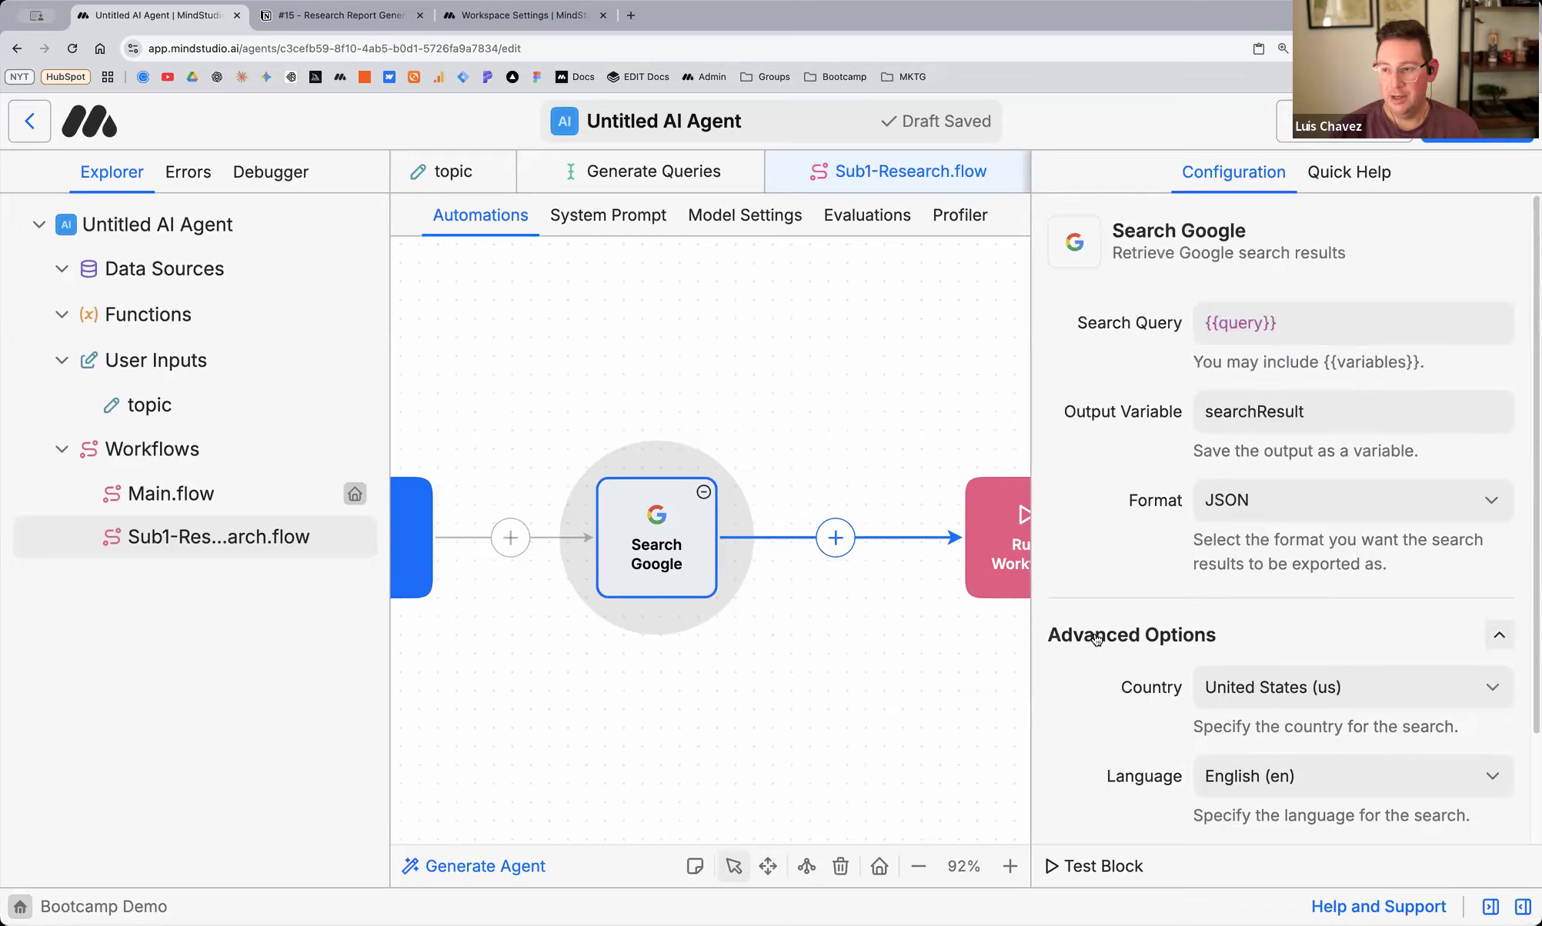
pyautogui.doubleClick(1272, 408)
pyautogui.hscroll(5, 770, 730)
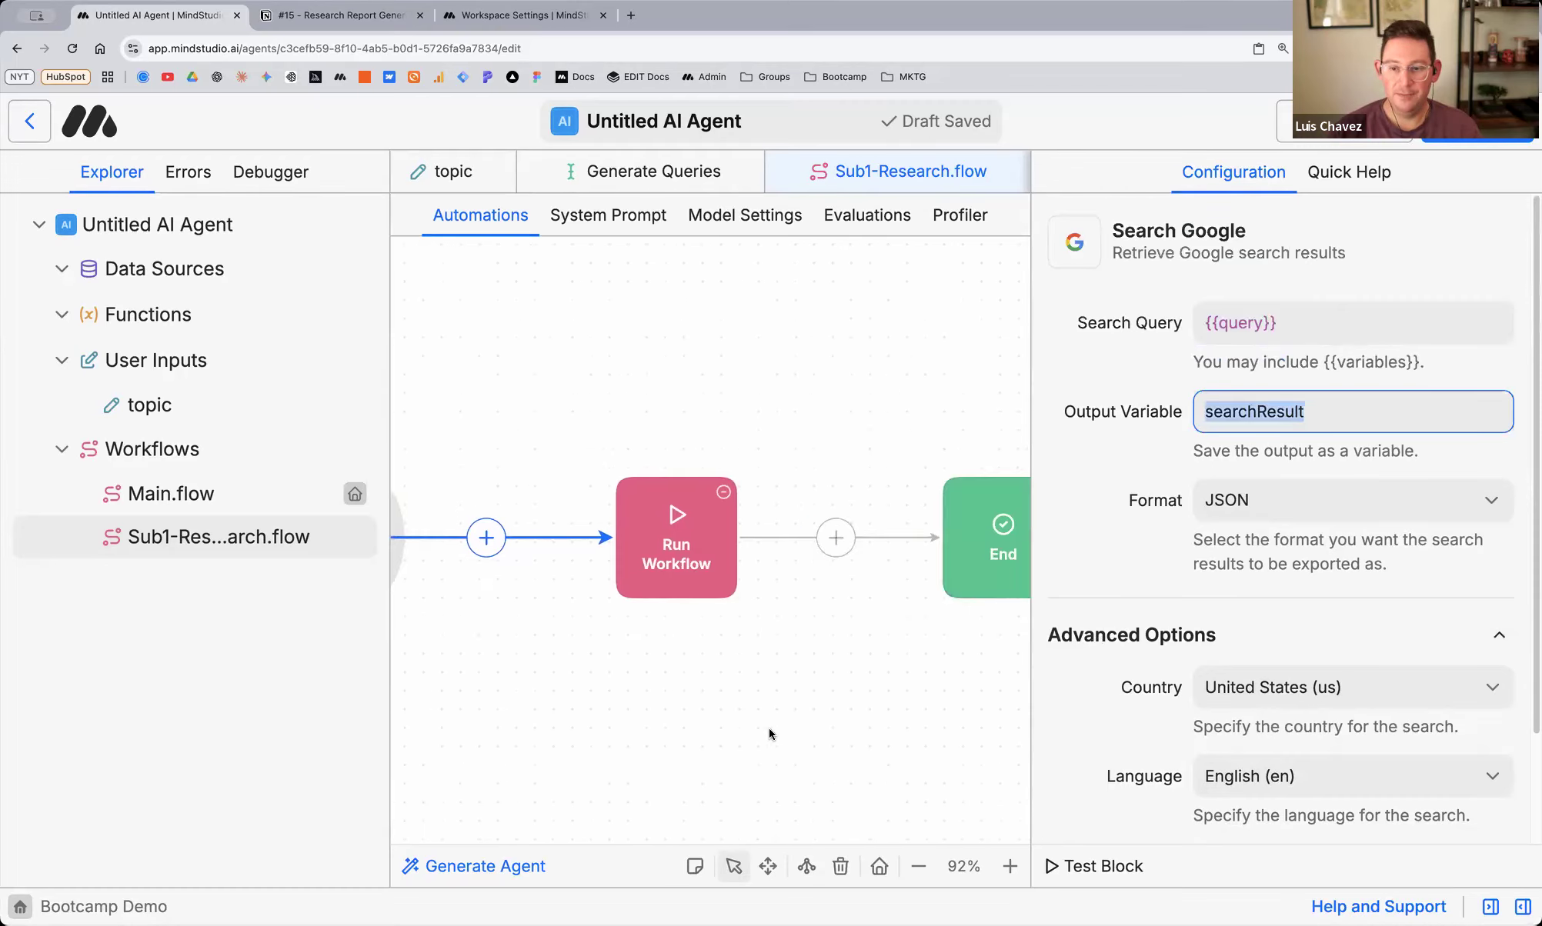
pyautogui.hscroll(-5, 769, 728)
pyautogui.scroll(3, 635, 517)
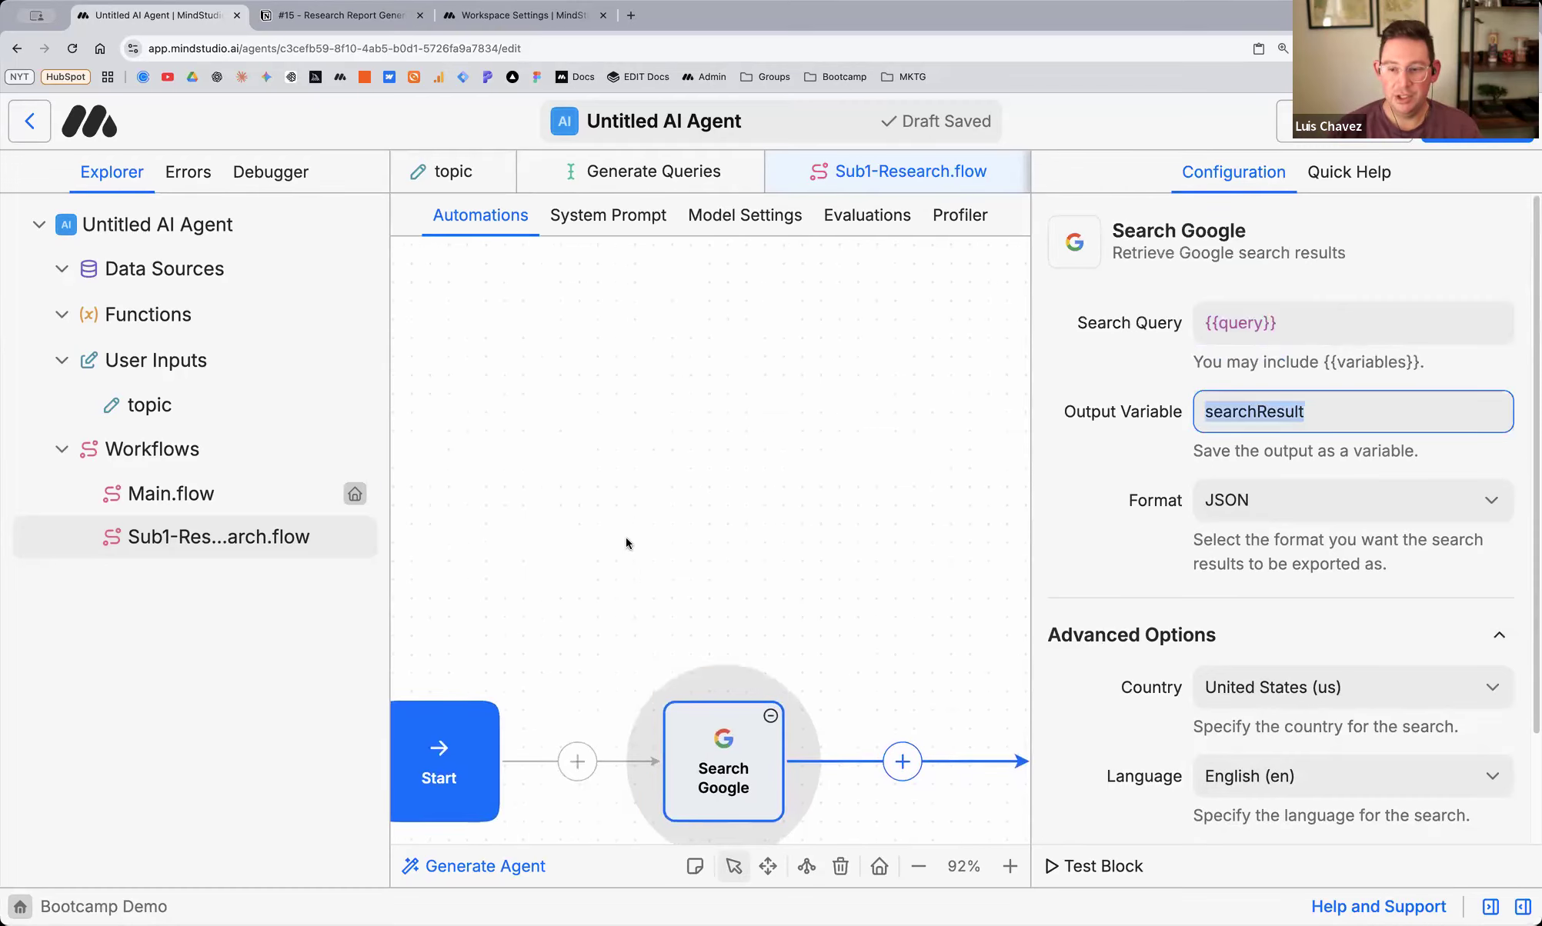
pyautogui.rightClick(629, 542)
pyautogui.moveTo(770, 562)
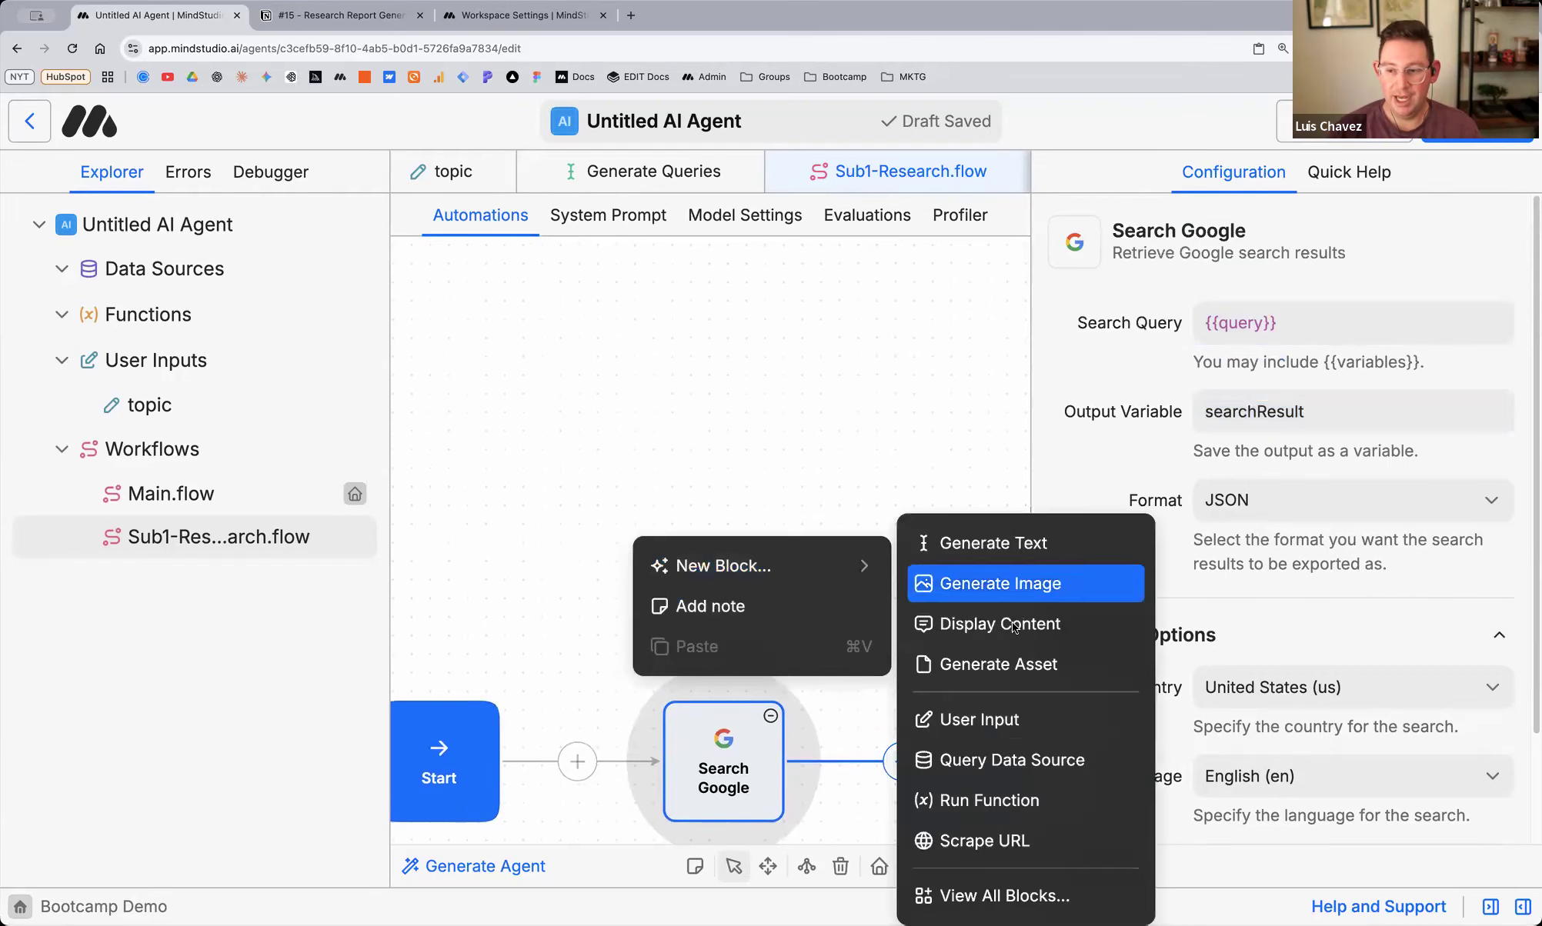
pyautogui.click(668, 404)
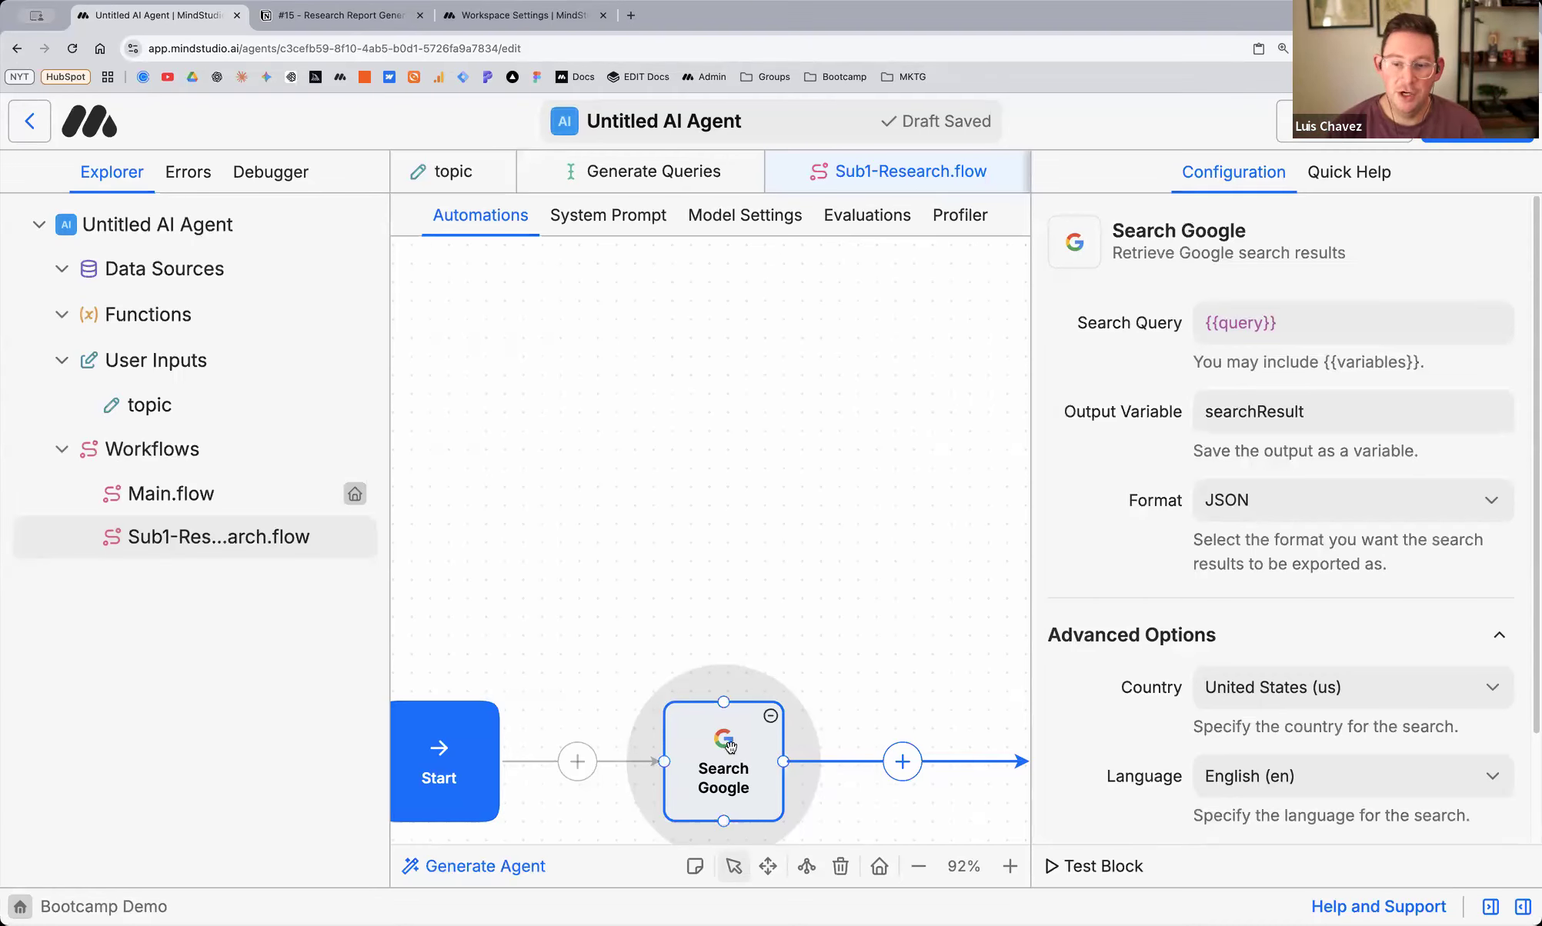
# Add a debugger breakpoint after the Search Google block in the Sub1-Research workflow
pyautogui.scroll(-3, 707, 584)
pyautogui.scroll(-1, 707, 583)
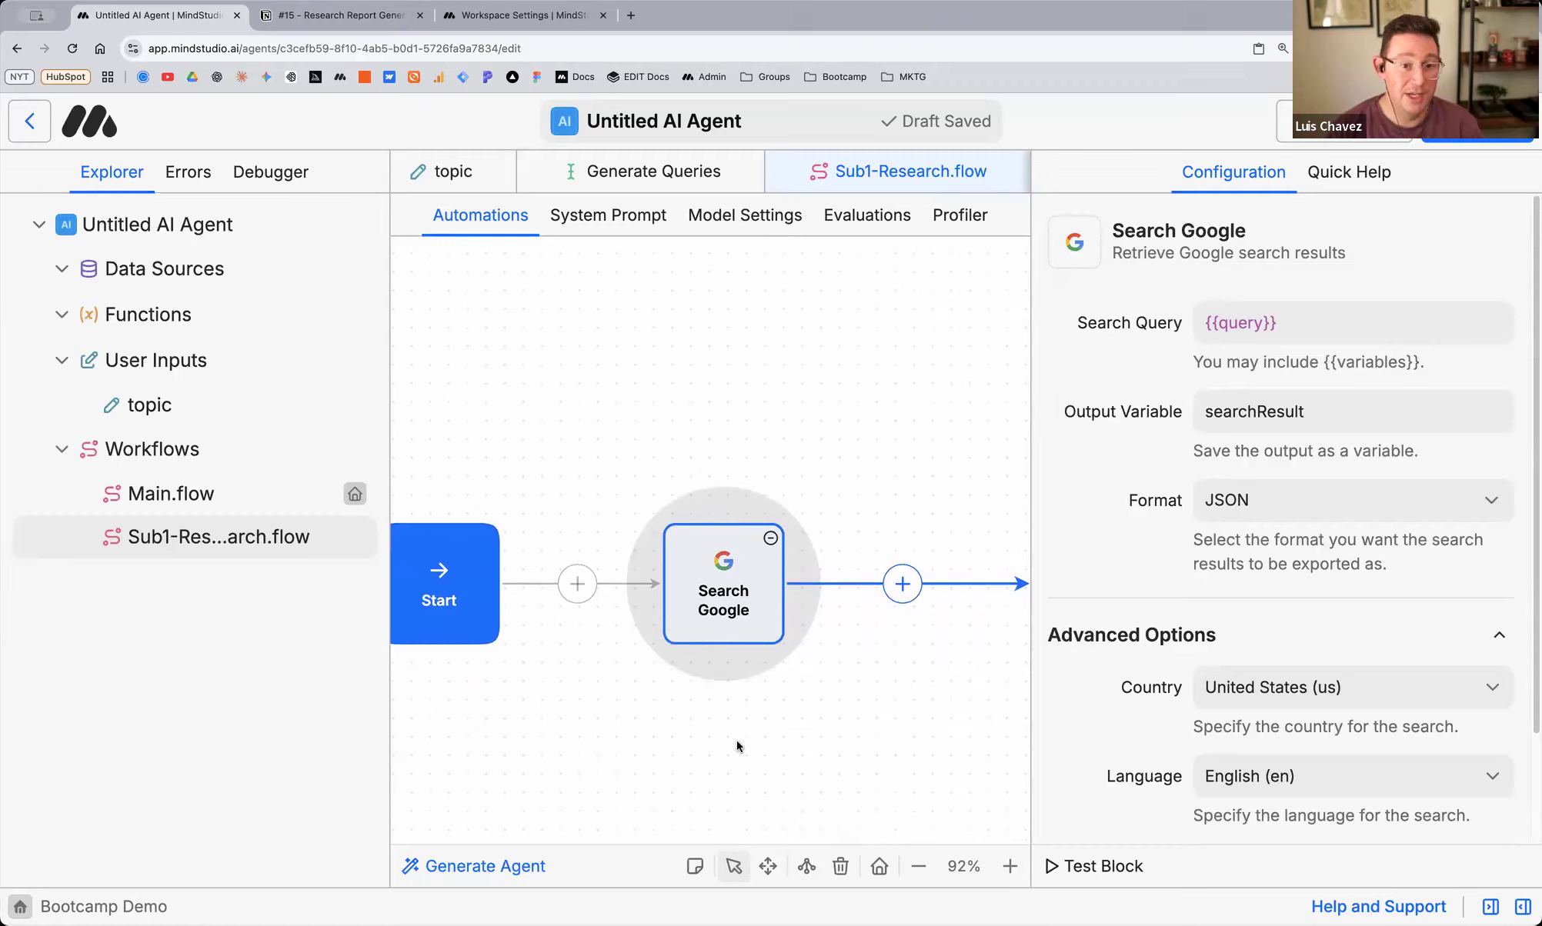
pyautogui.rightClick(709, 582)
pyautogui.moveTo(873, 750)
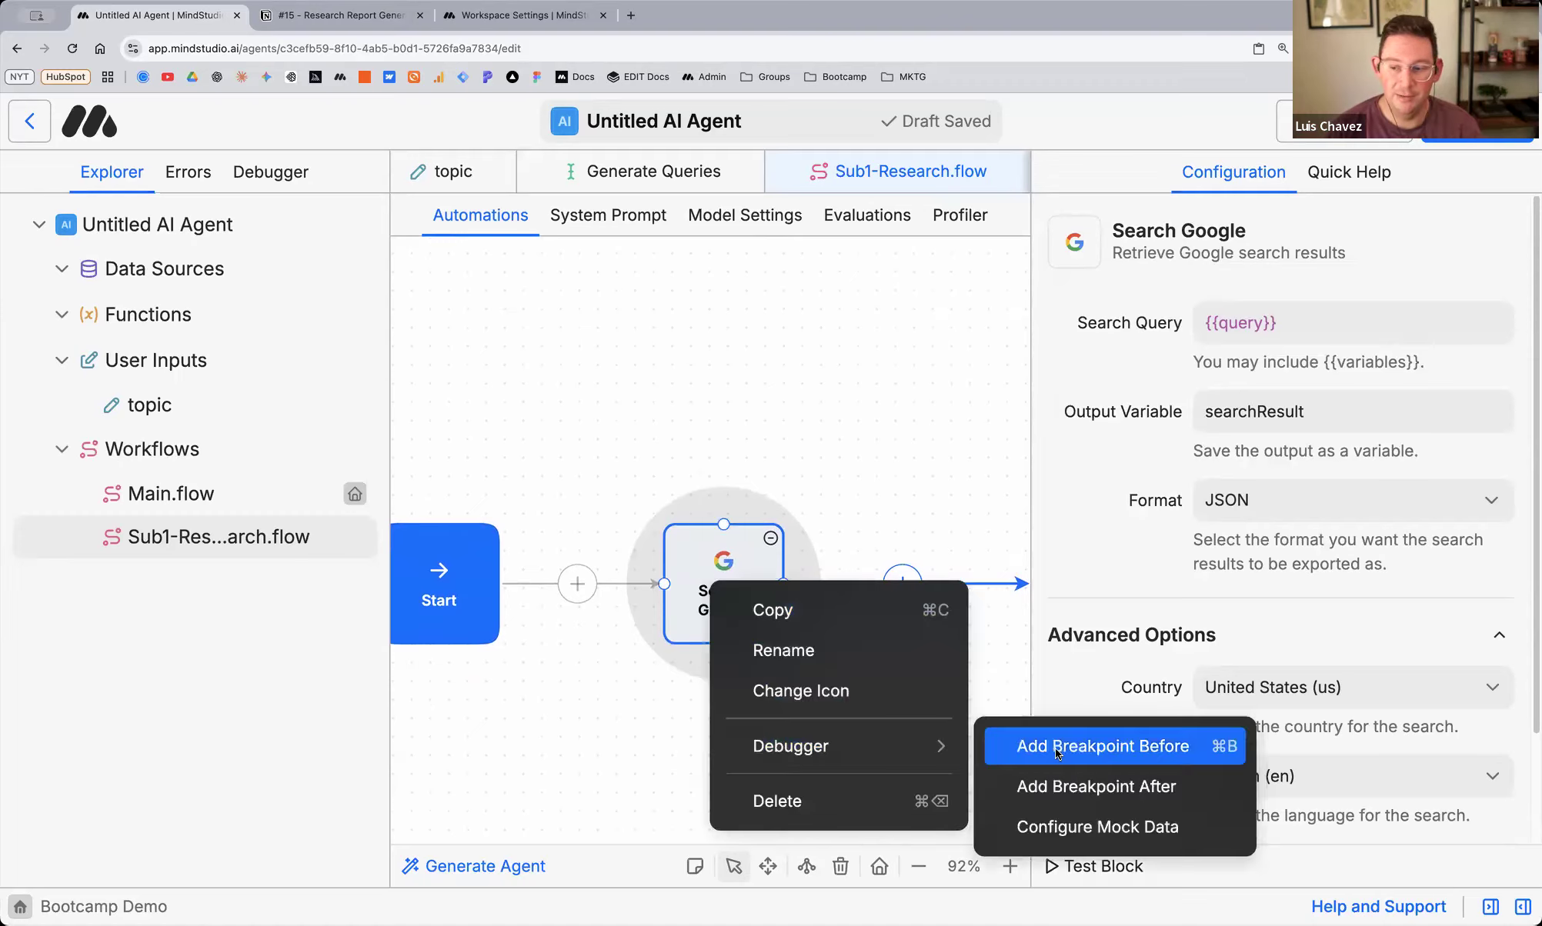
pyautogui.click(1087, 794)
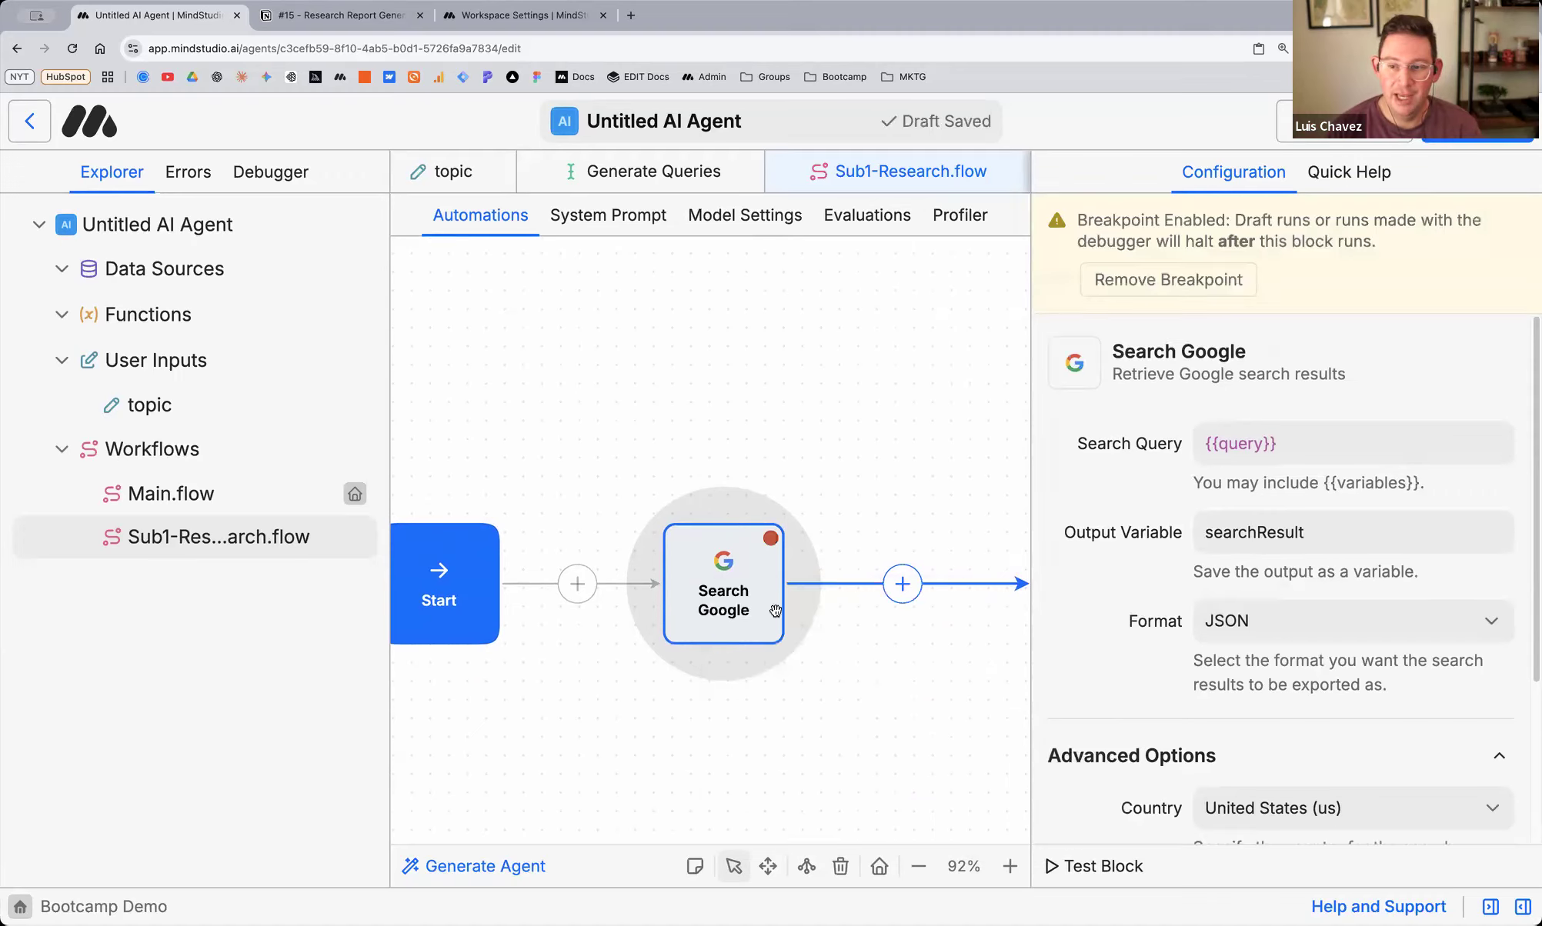
# Run Sub1-Research.flow in the debugger with the launch variable query set to "Desert Survival Tips"
pyautogui.click(1345, 123)
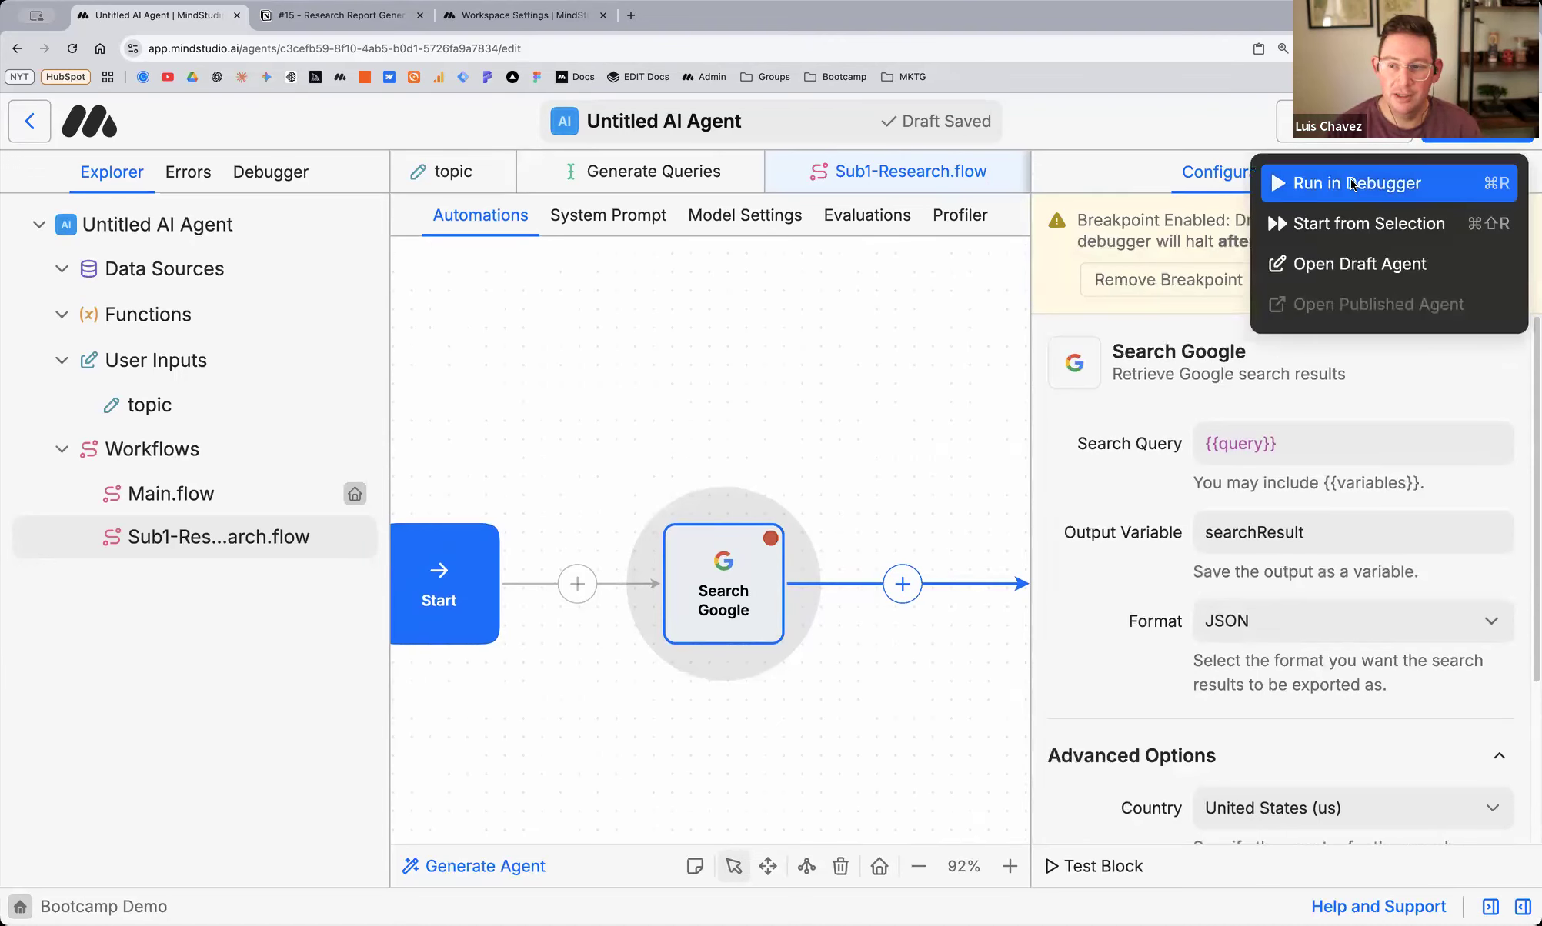
pyautogui.click(1352, 185)
pyautogui.click(630, 483)
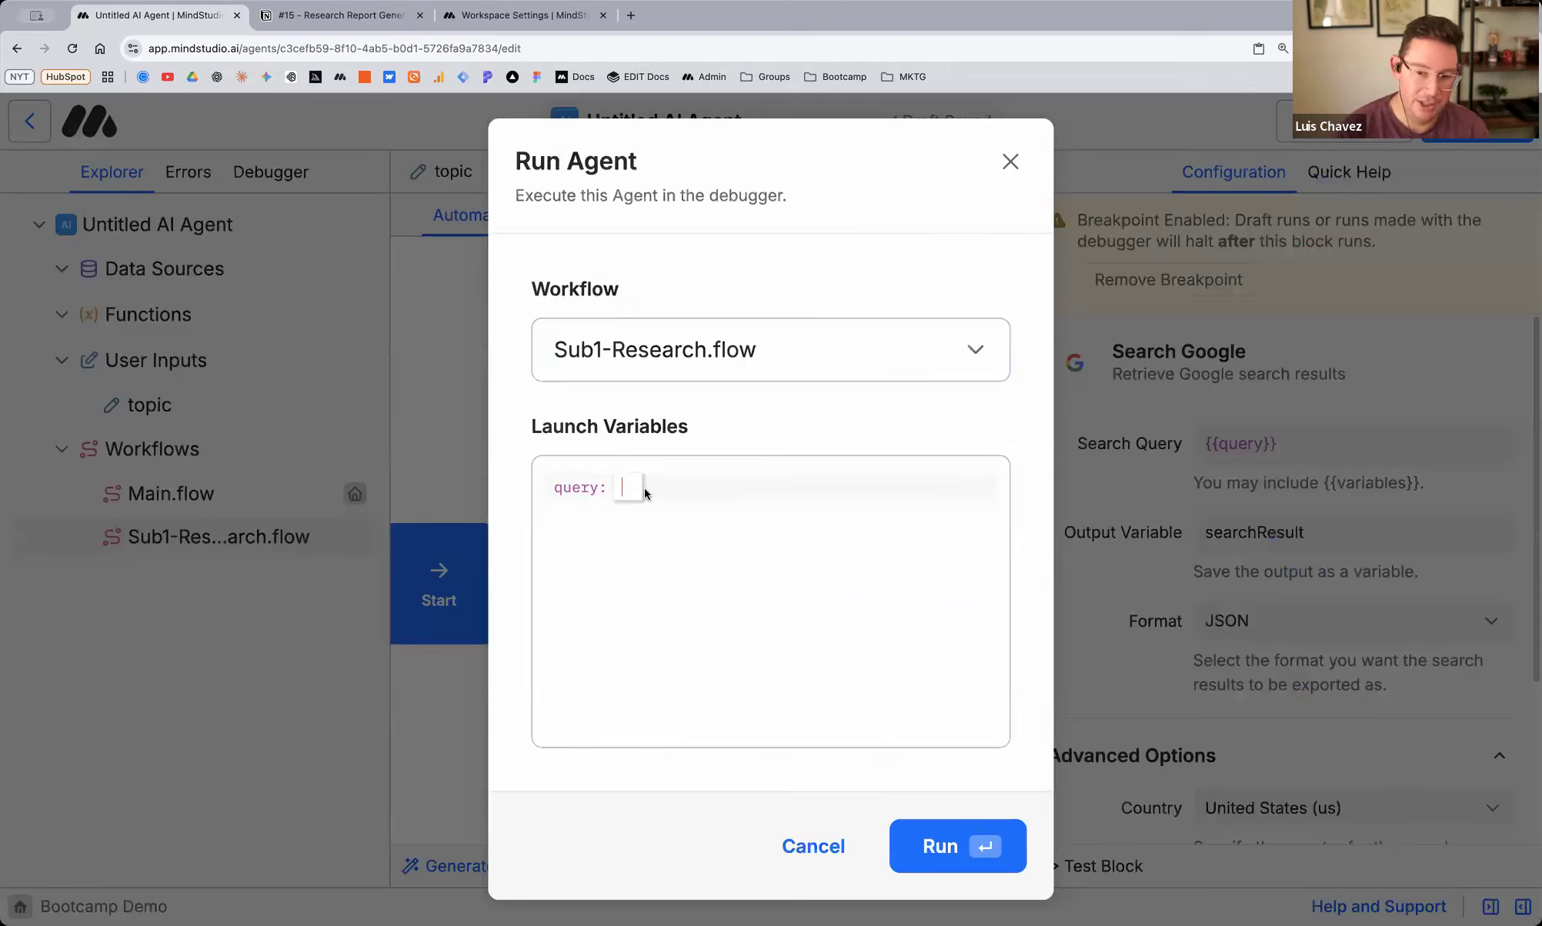
pyautogui.write('How')
pyautogui.press('BackSpace')
pyautogui.press('BackSpace')
pyautogui.press('BackSpace')
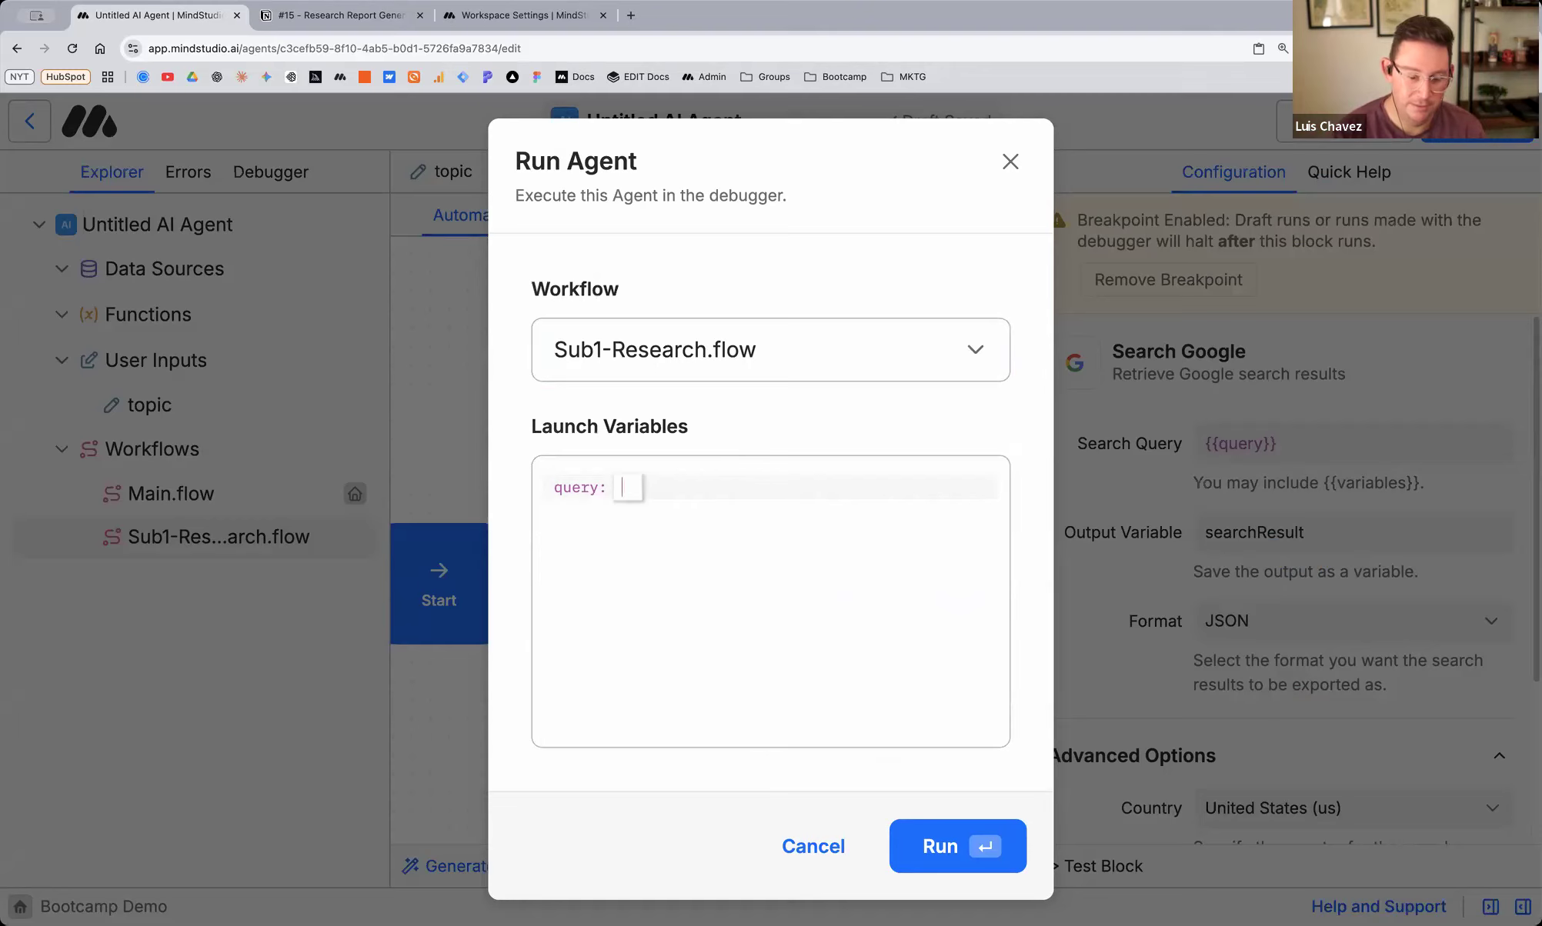
pyautogui.write('Deser')
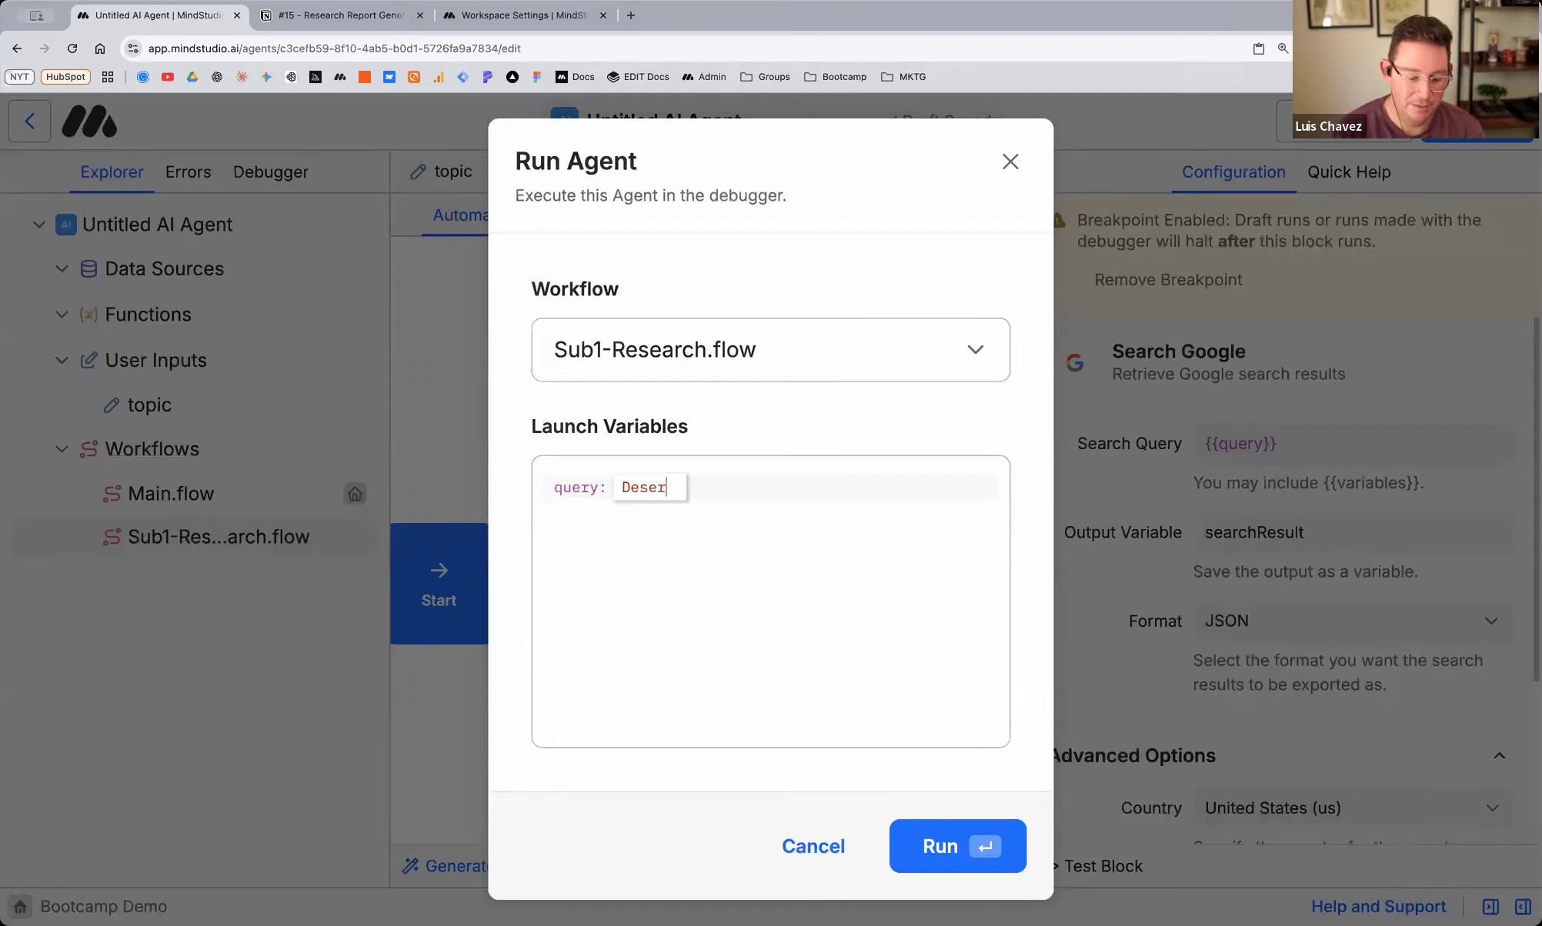
pyautogui.write('t Survivial Tips')
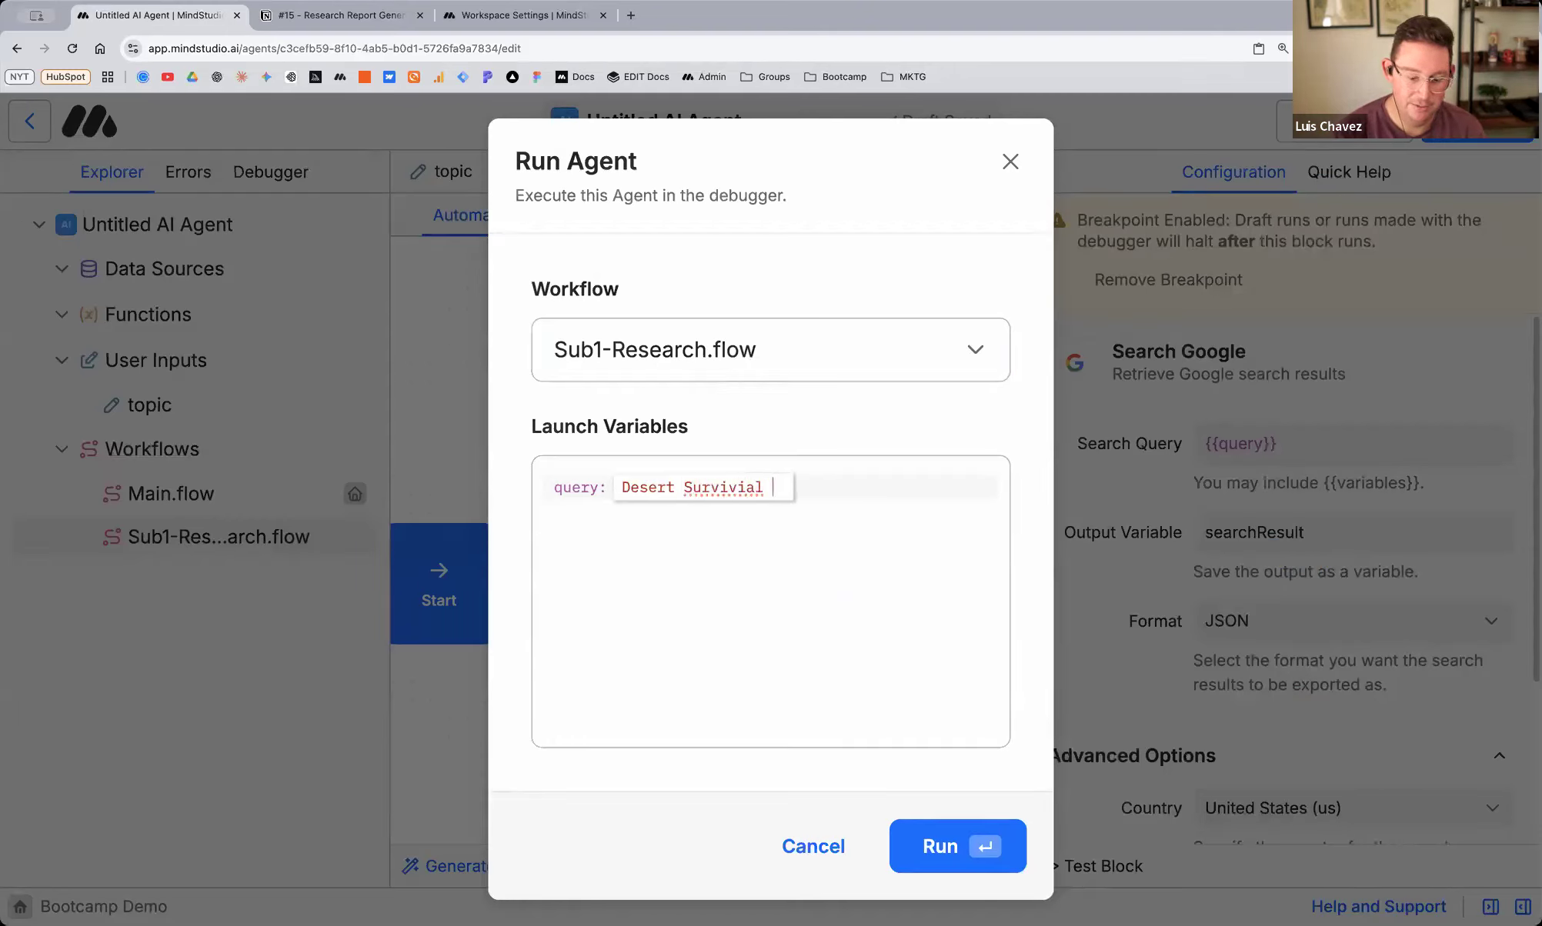
pyautogui.rightClick(712, 487)
pyautogui.click(729, 493)
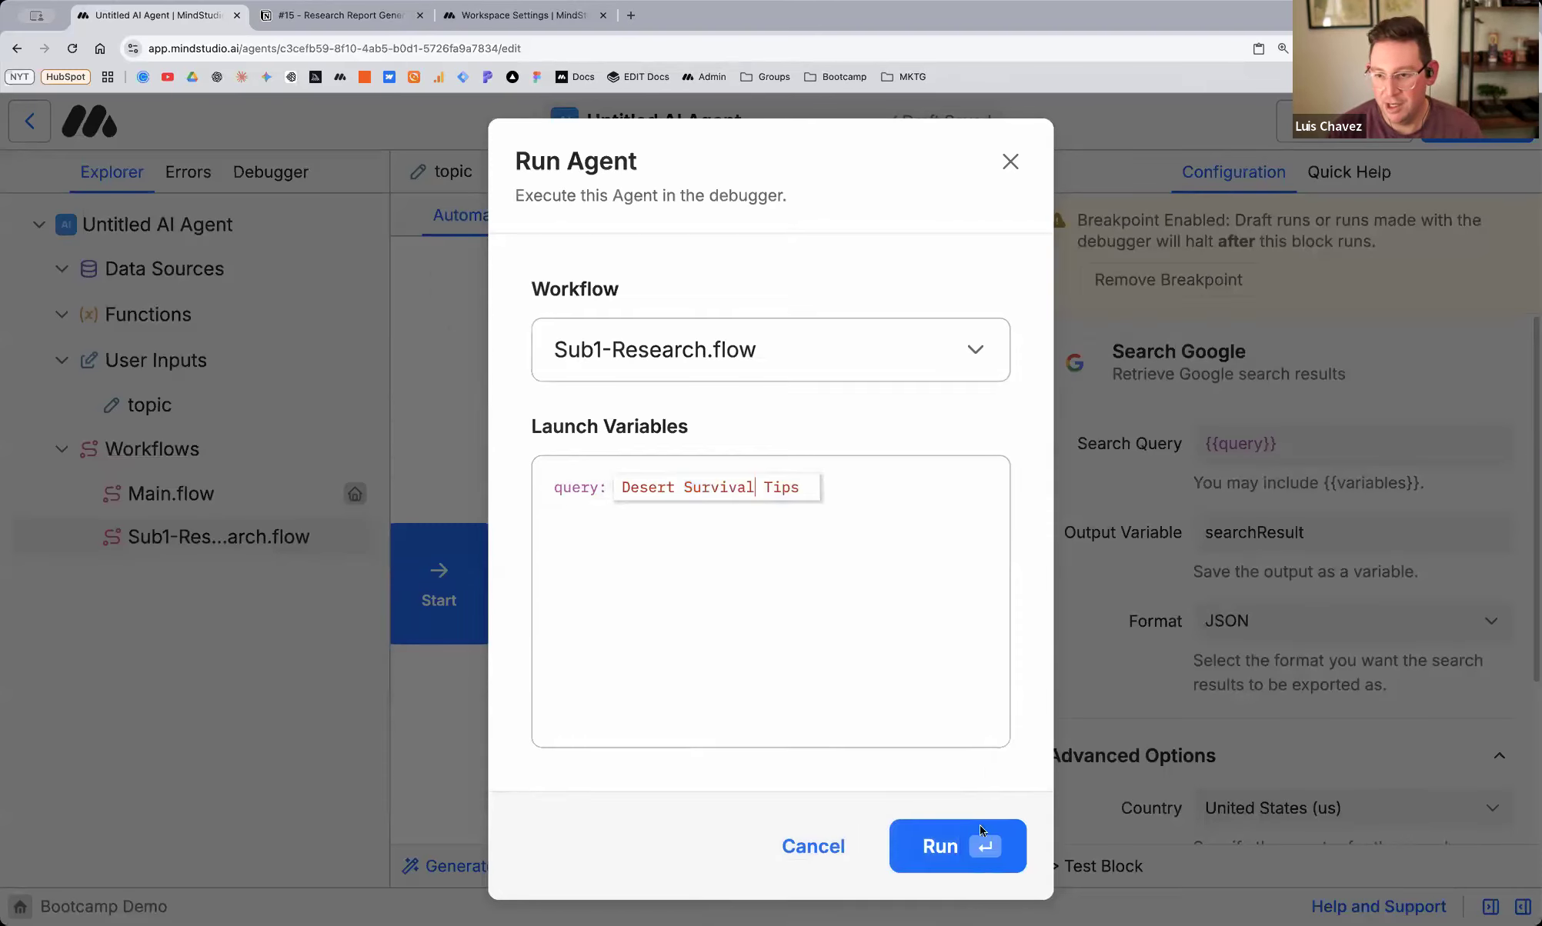
pyautogui.click(943, 852)
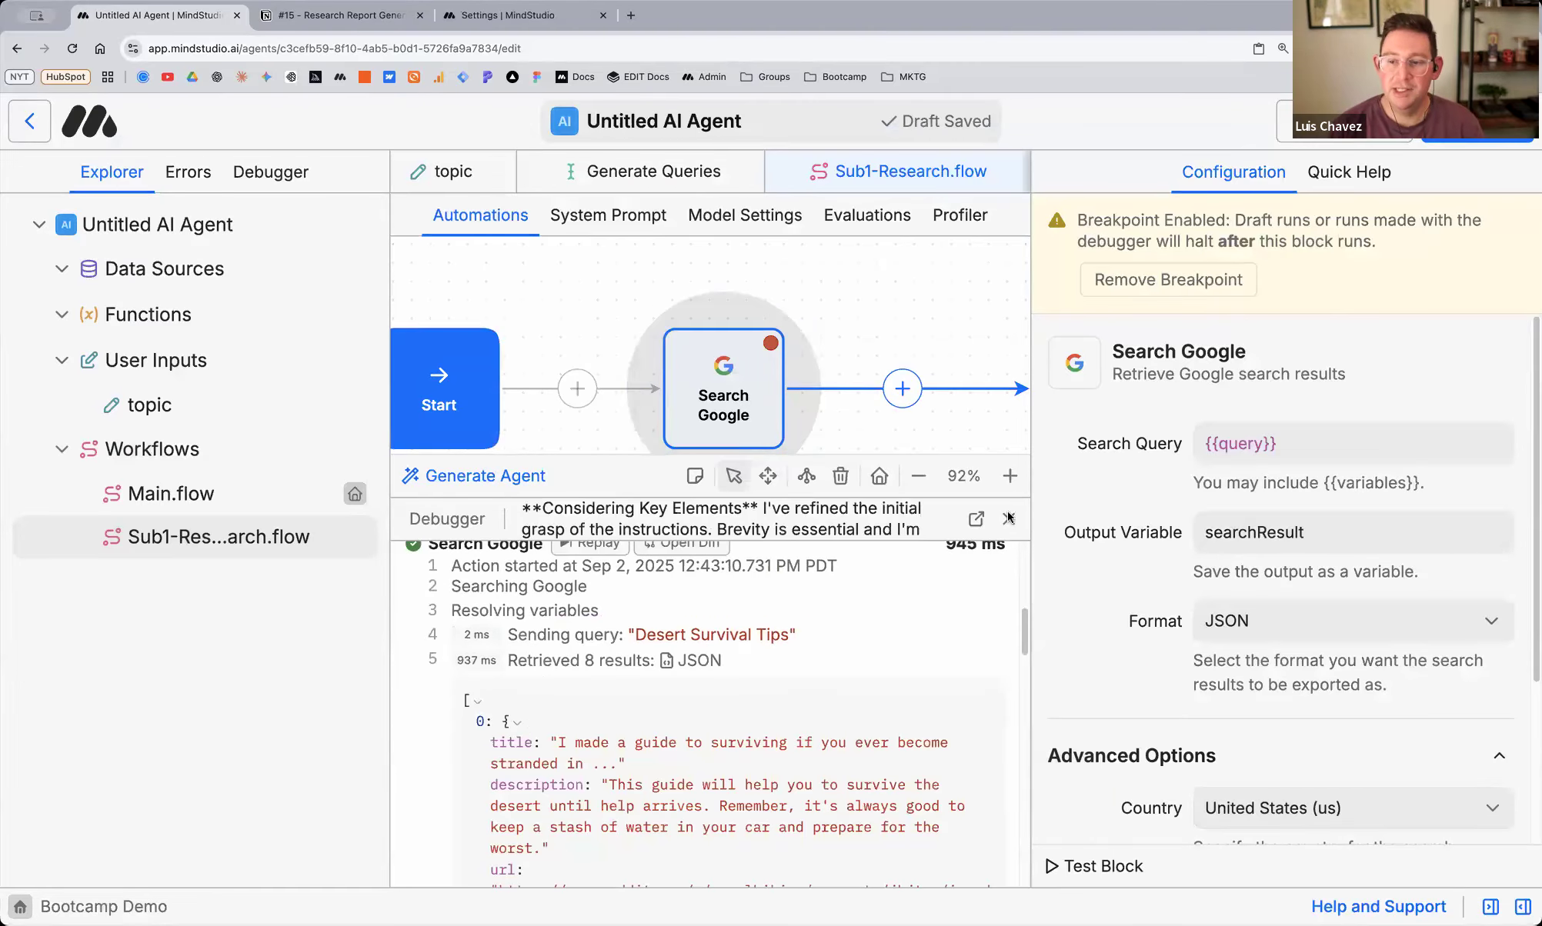
# Open the full debugger log of the run and look through the JSON results returned by Search Google
pyautogui.click(969, 521)
pyautogui.scroll(-10, 741, 574)
pyautogui.scroll(-10, 742, 571)
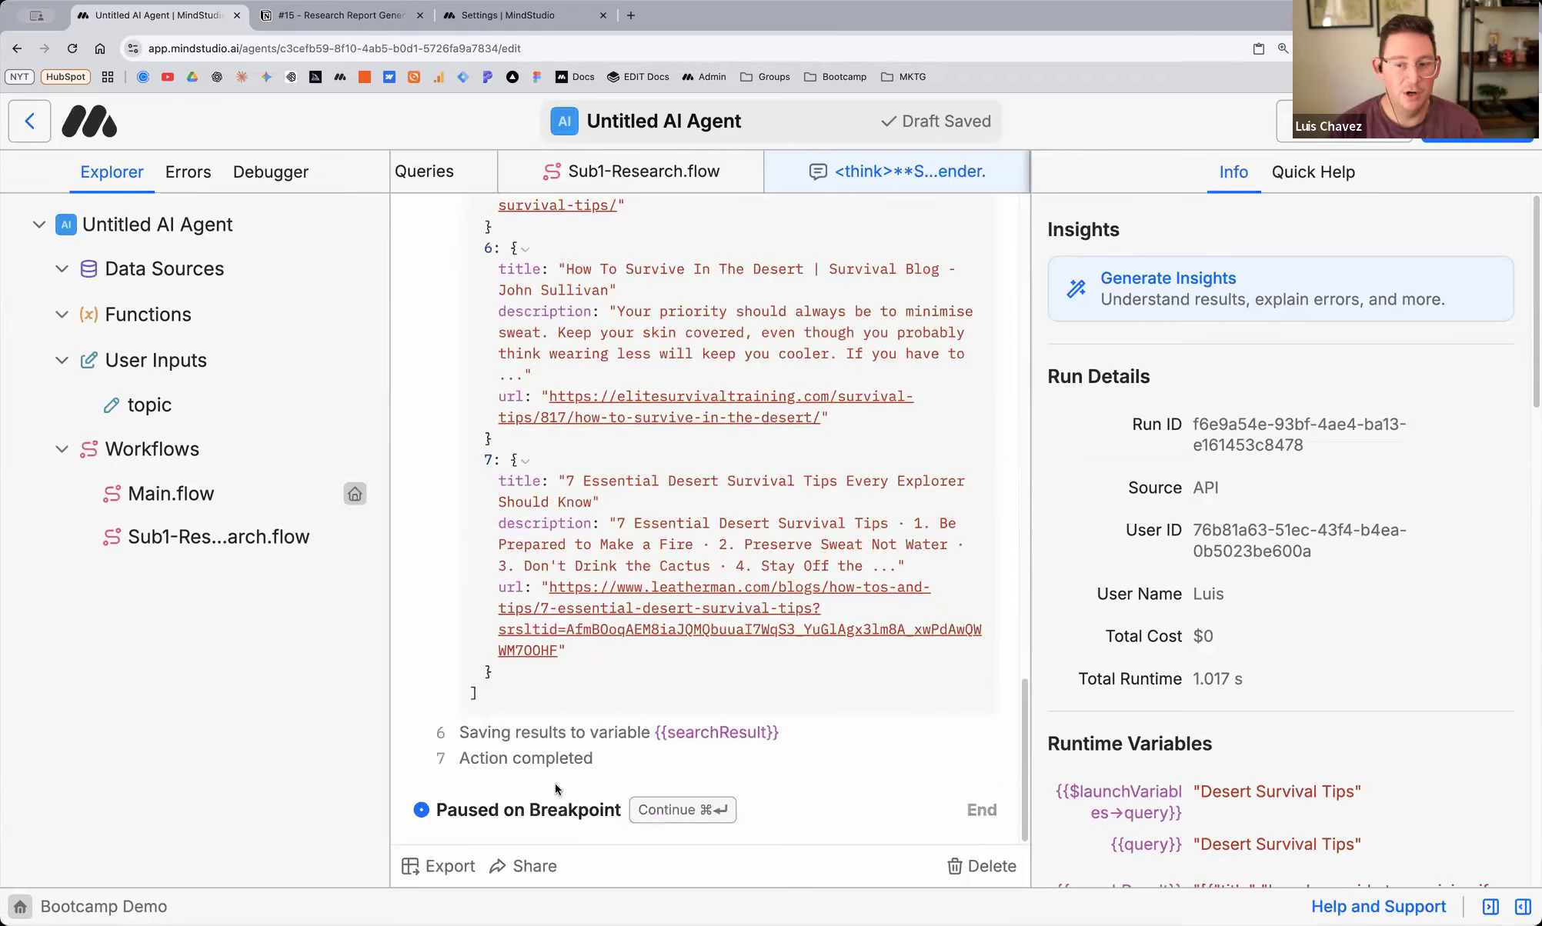
pyautogui.scroll(15, 556, 784)
pyautogui.scroll(6, 562, 766)
pyautogui.scroll(-4, 563, 766)
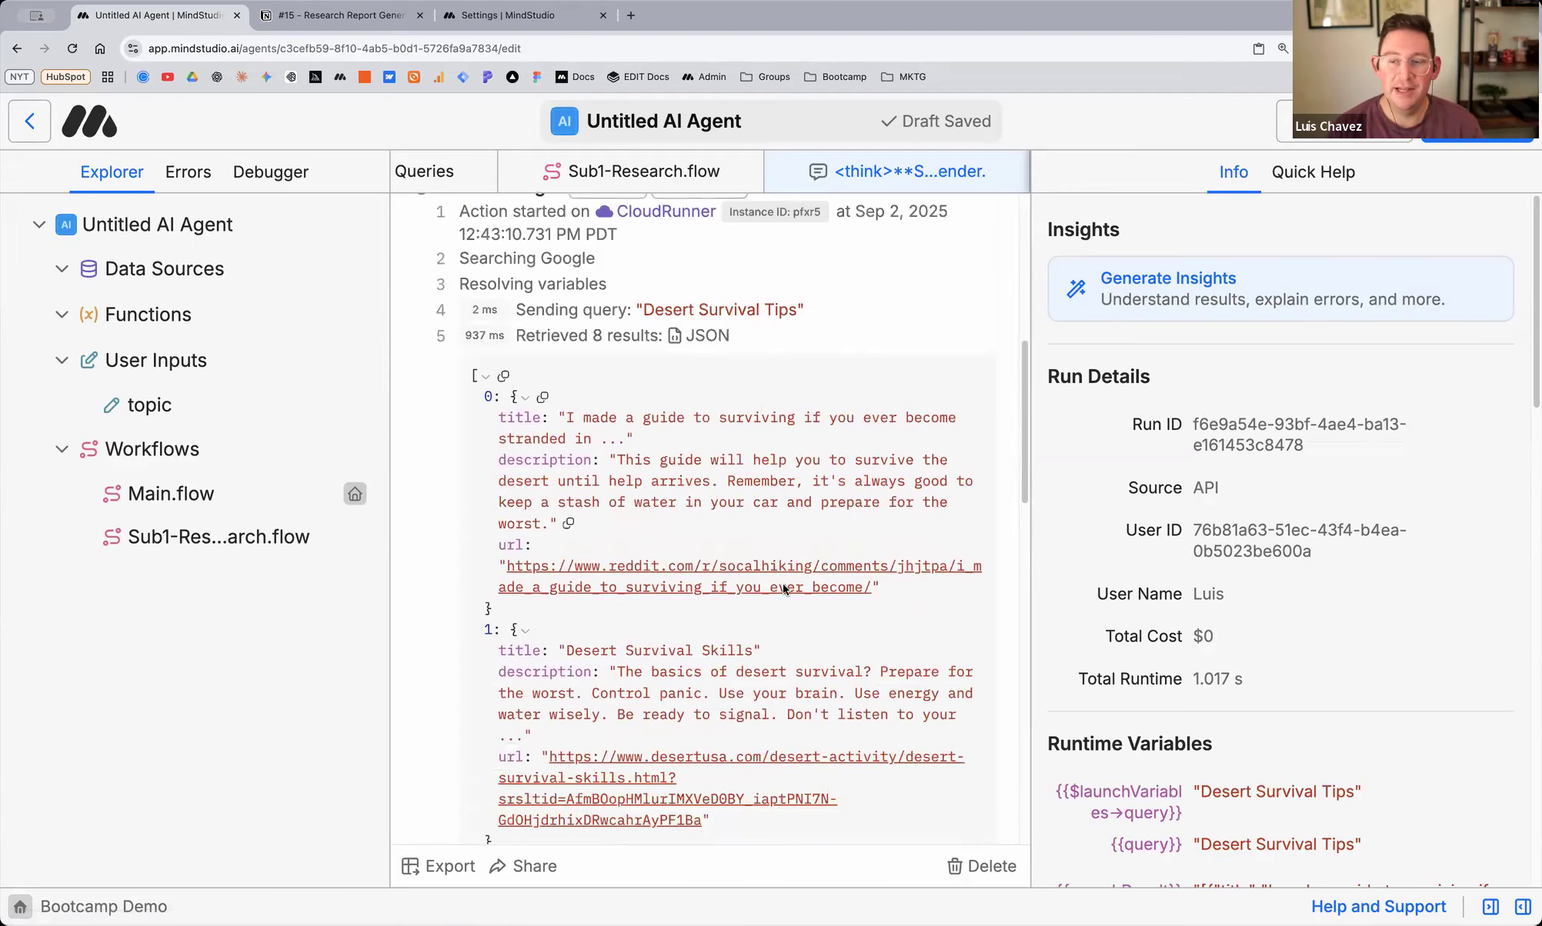
pyautogui.scroll(5, 783, 582)
pyautogui.scroll(-5, 784, 582)
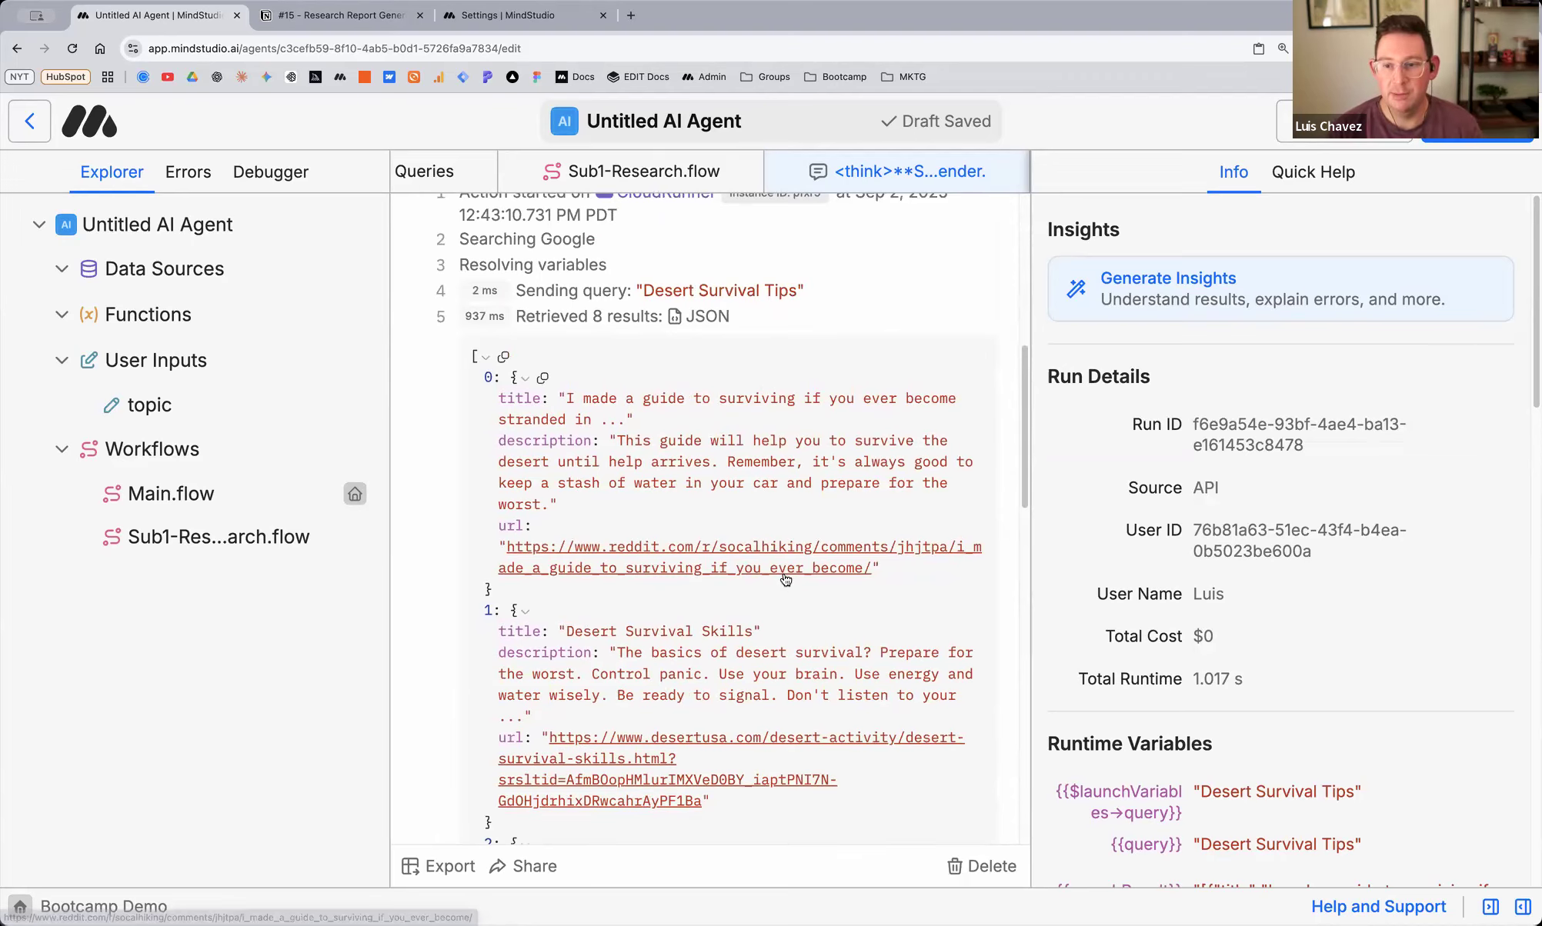
pyautogui.scroll(-1, 784, 575)
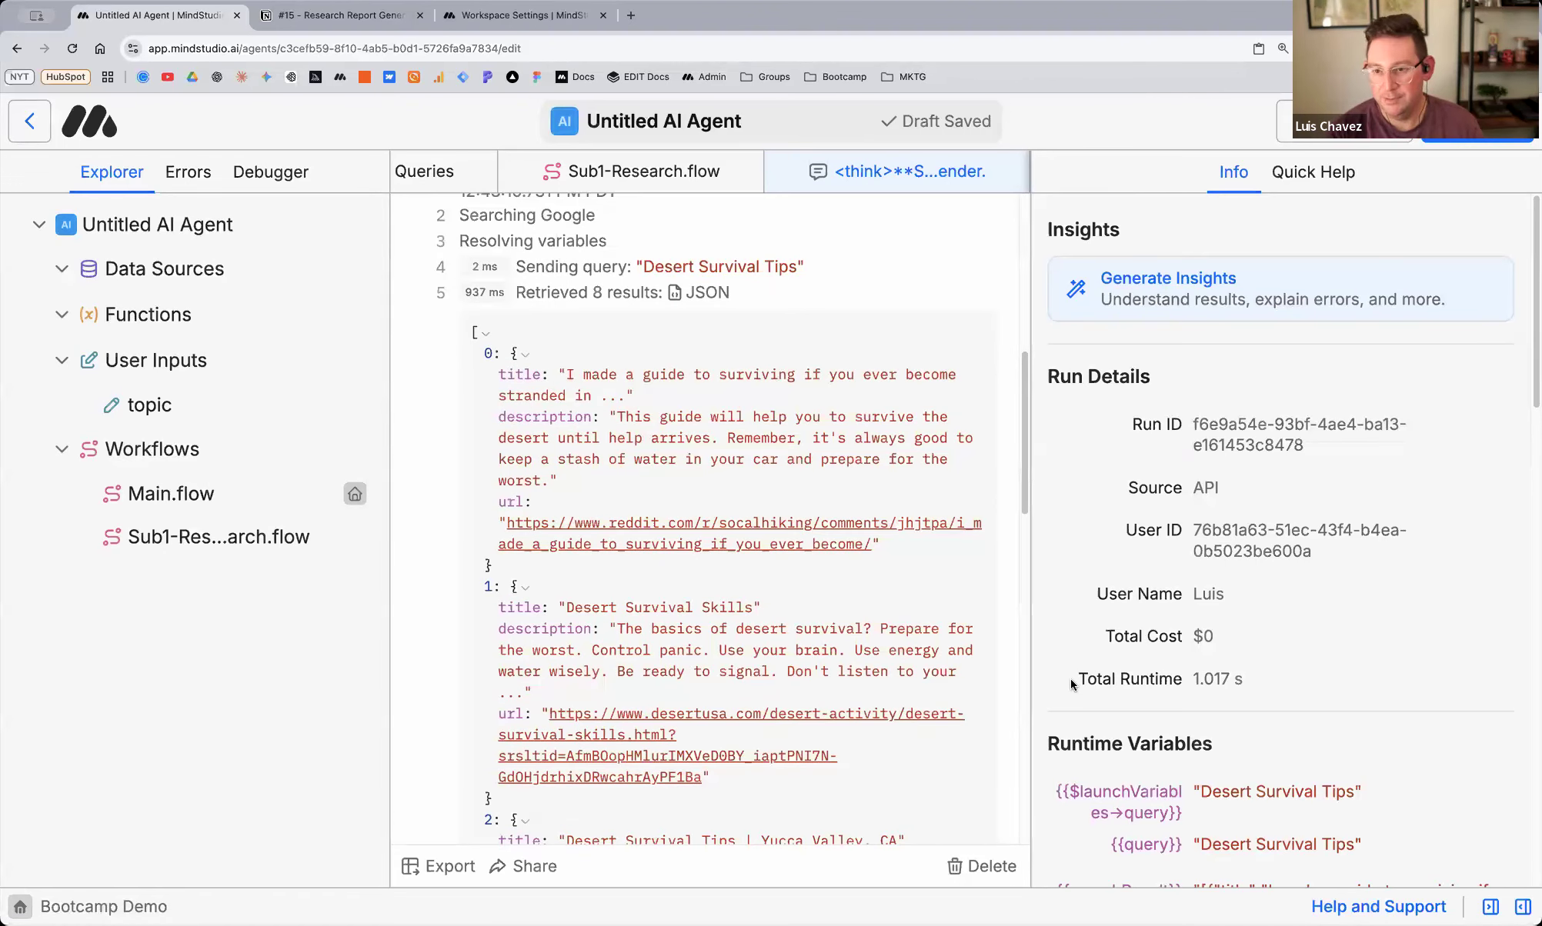
# Examine the title, description and url fields of the first search result in the run log
pyautogui.press('super+minus')
pyautogui.scroll(3, 431, 327)
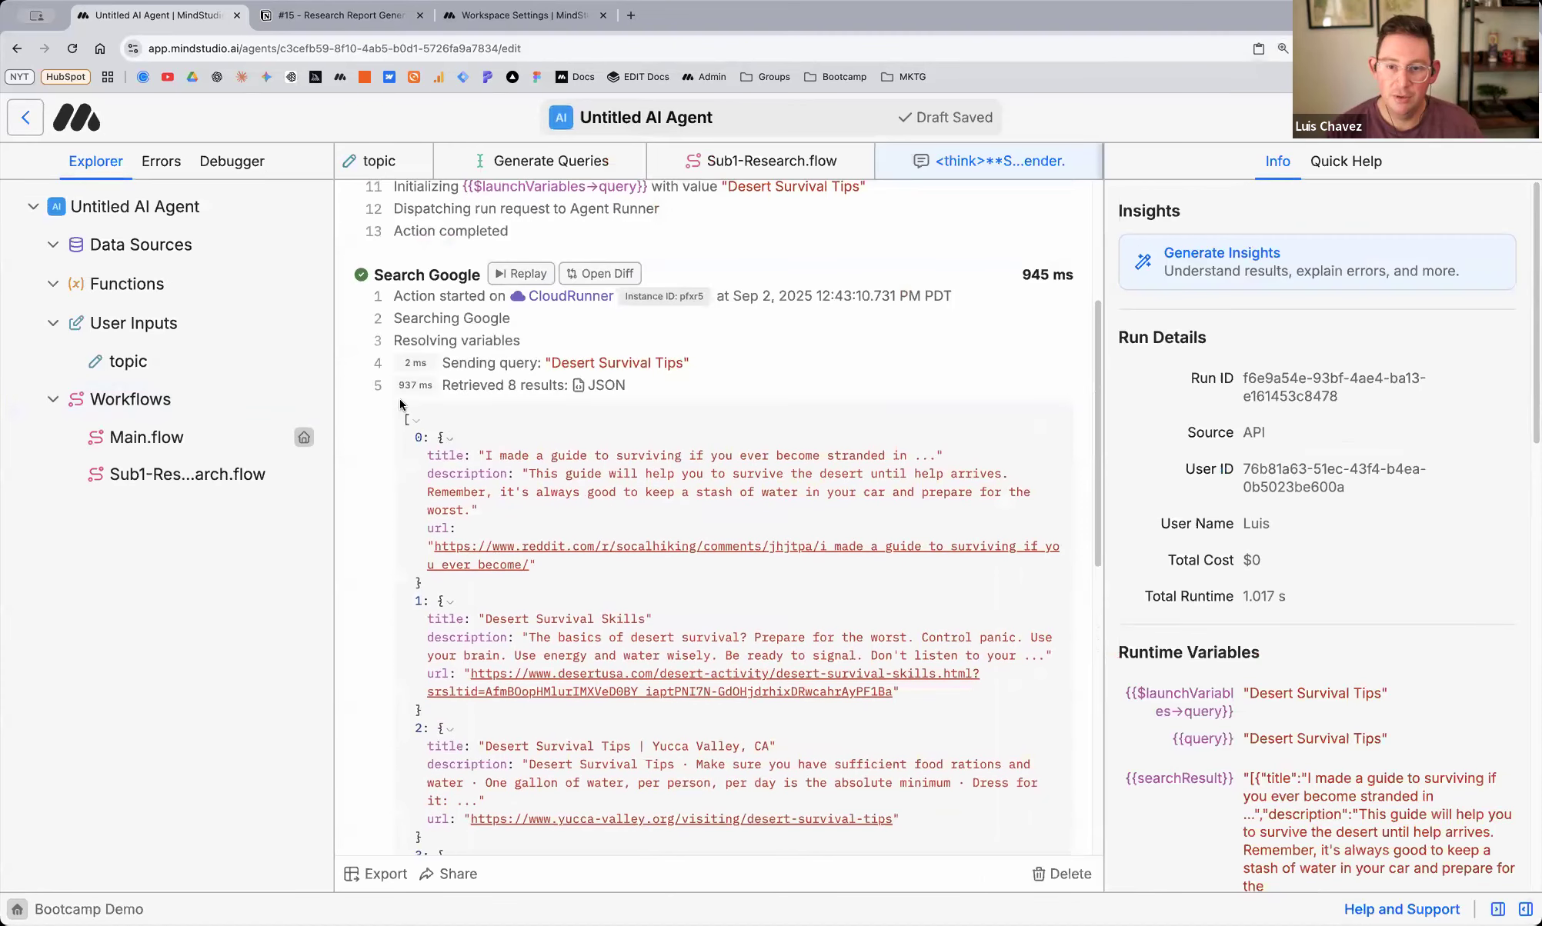
pyautogui.doubleClick(444, 455)
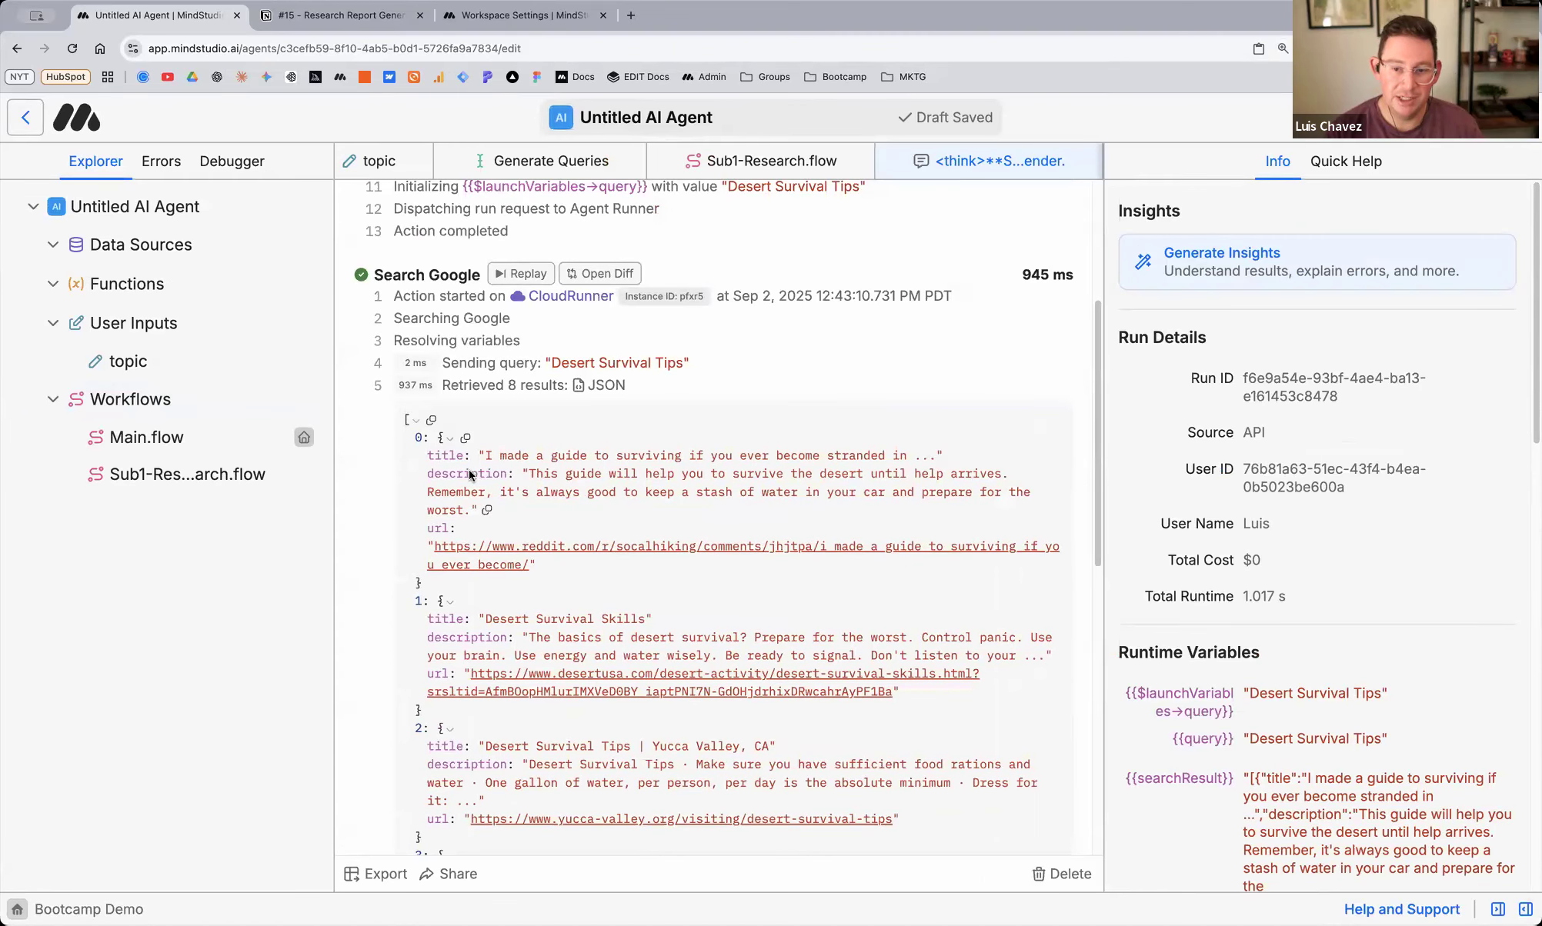
pyautogui.doubleClick(468, 474)
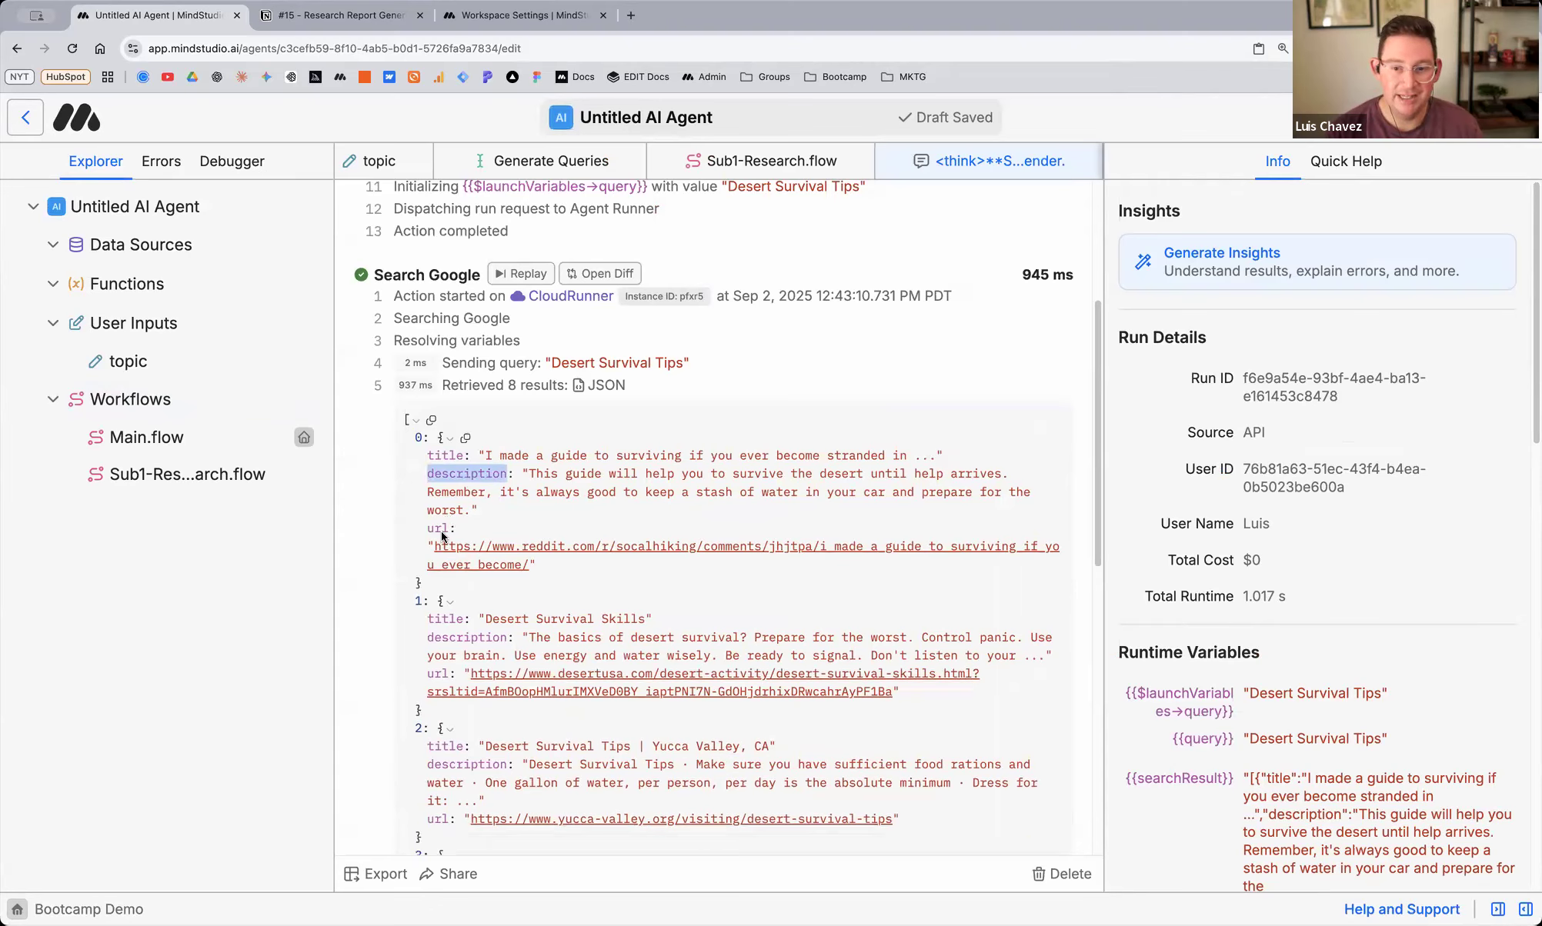
pyautogui.doubleClick(440, 529)
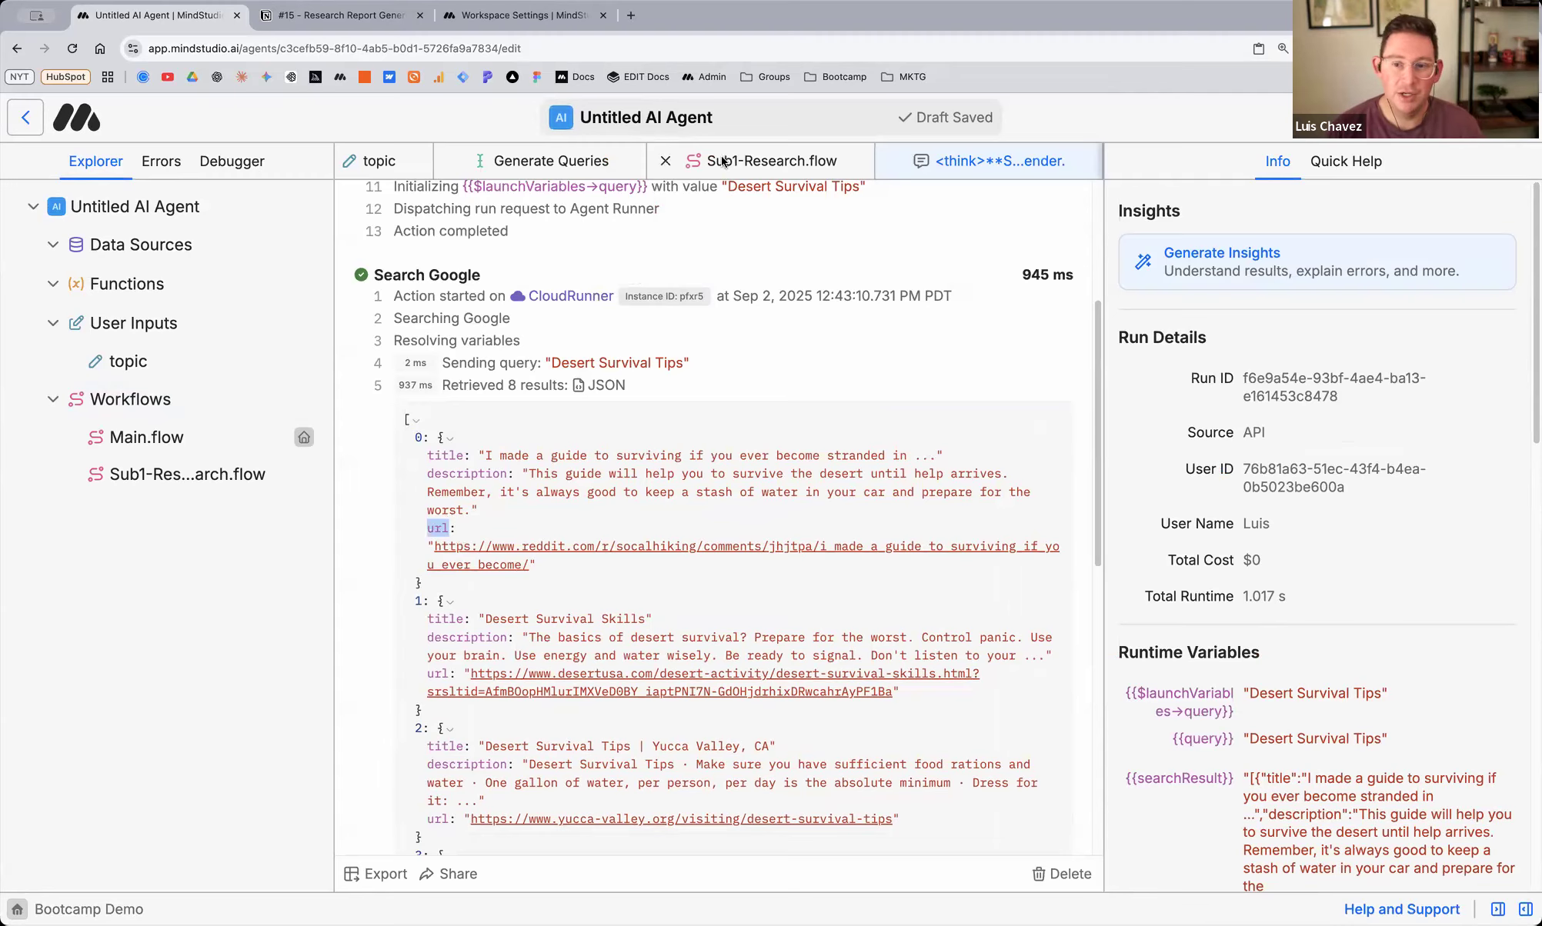
# Return to Sub1-Research.flow and move the Run Workflow block slightly closer to the Search Google block
pyautogui.hscroll(-3, 723, 160)
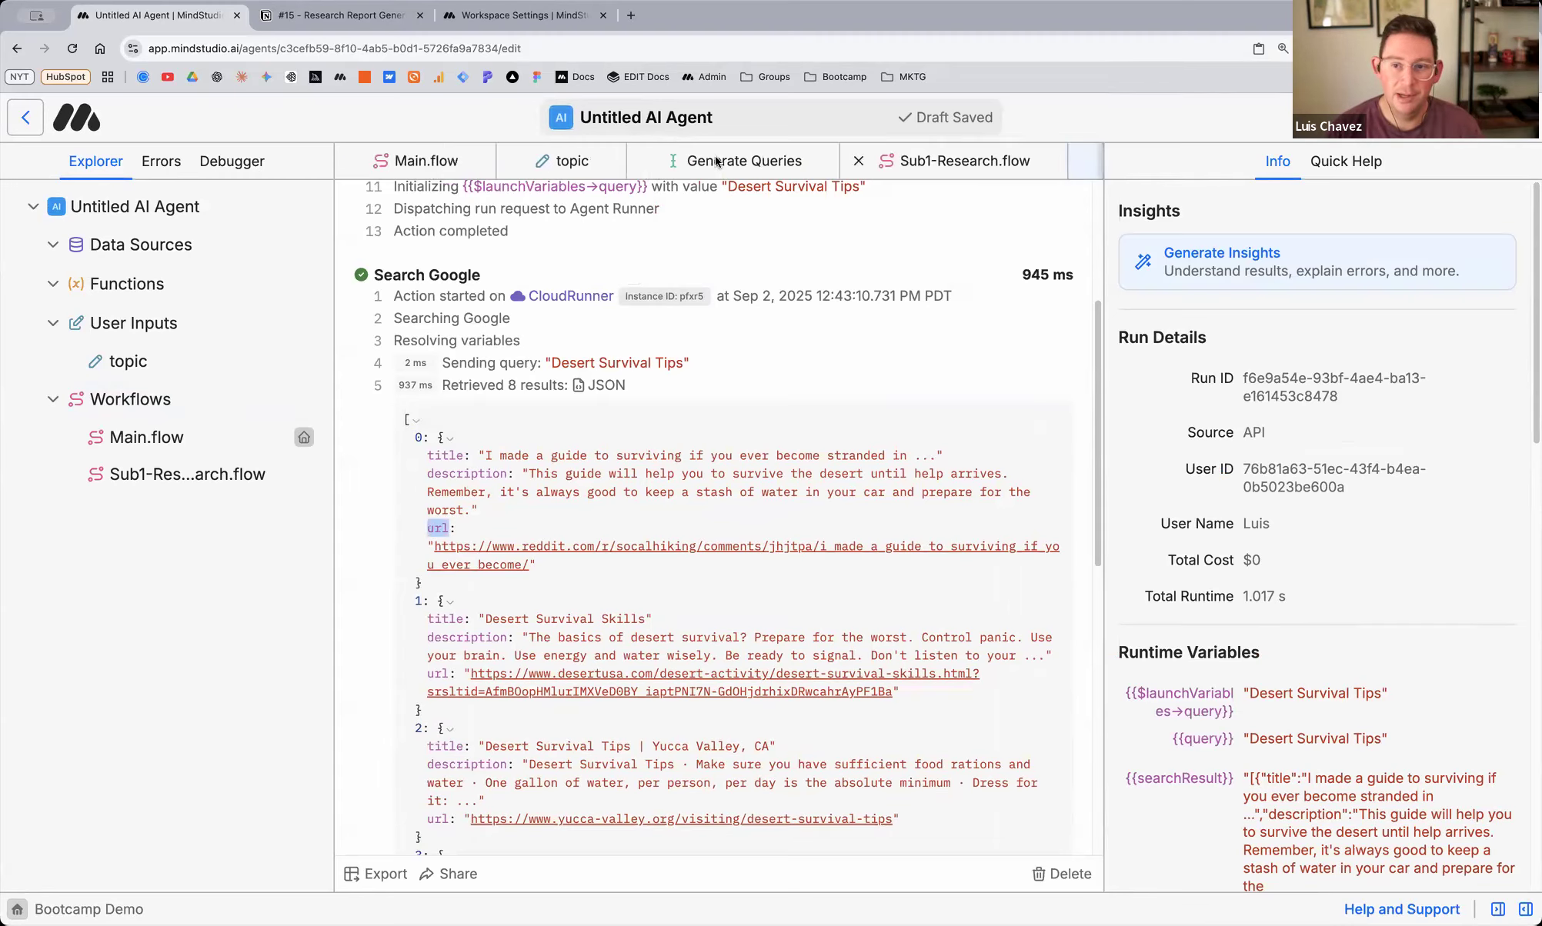
pyautogui.click(938, 160)
pyautogui.click(908, 353)
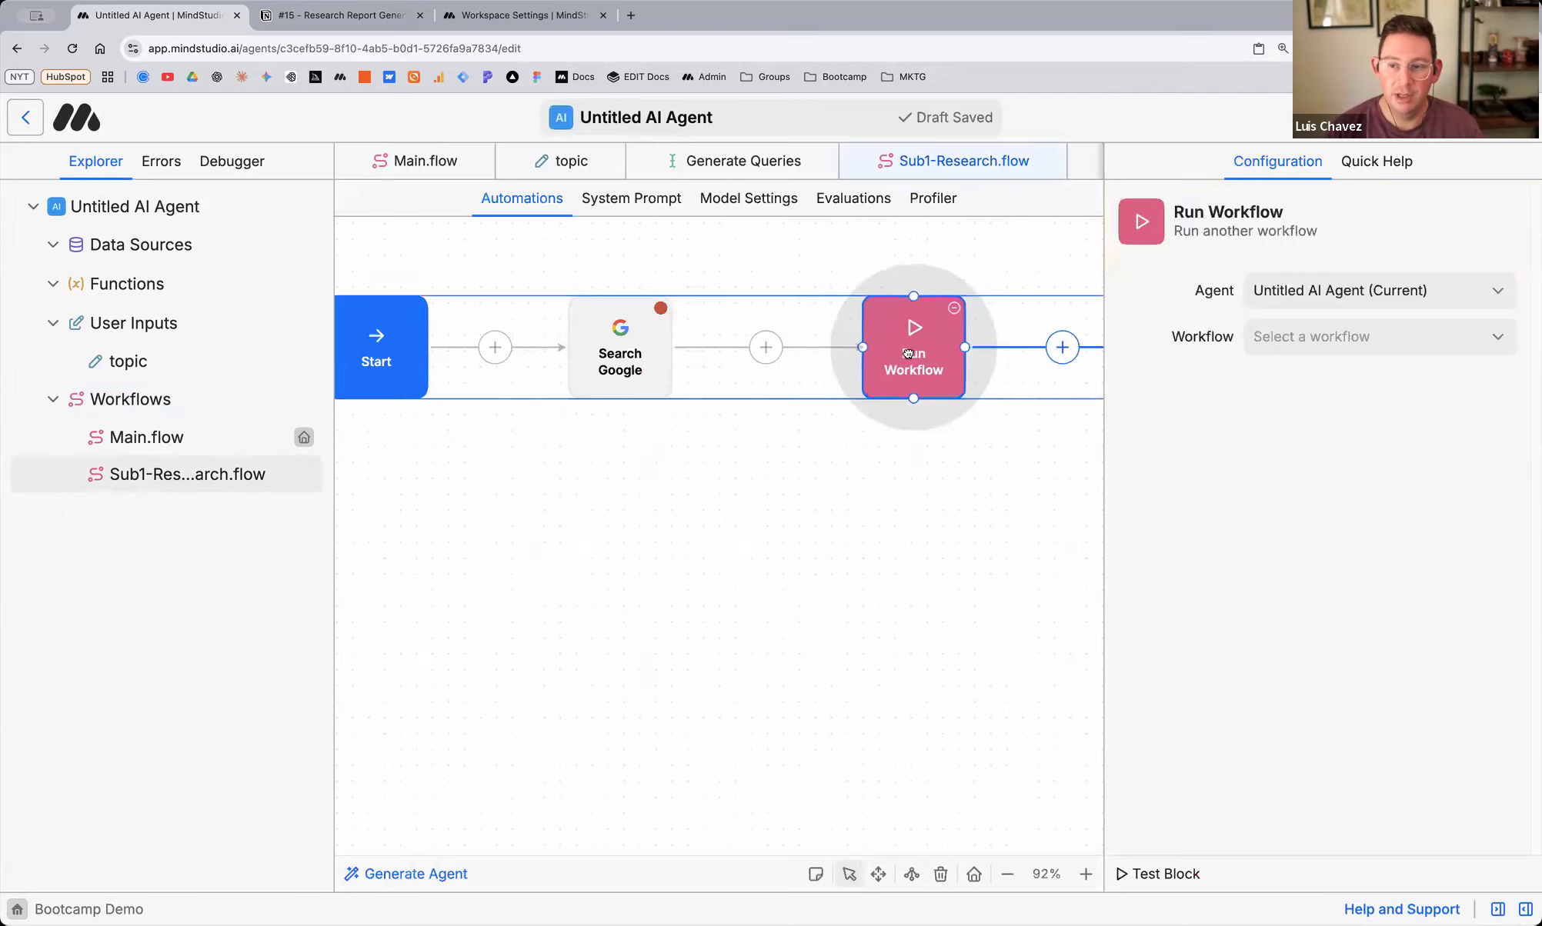
pyautogui.moveTo(908, 354); pyautogui.dragTo(891, 354)
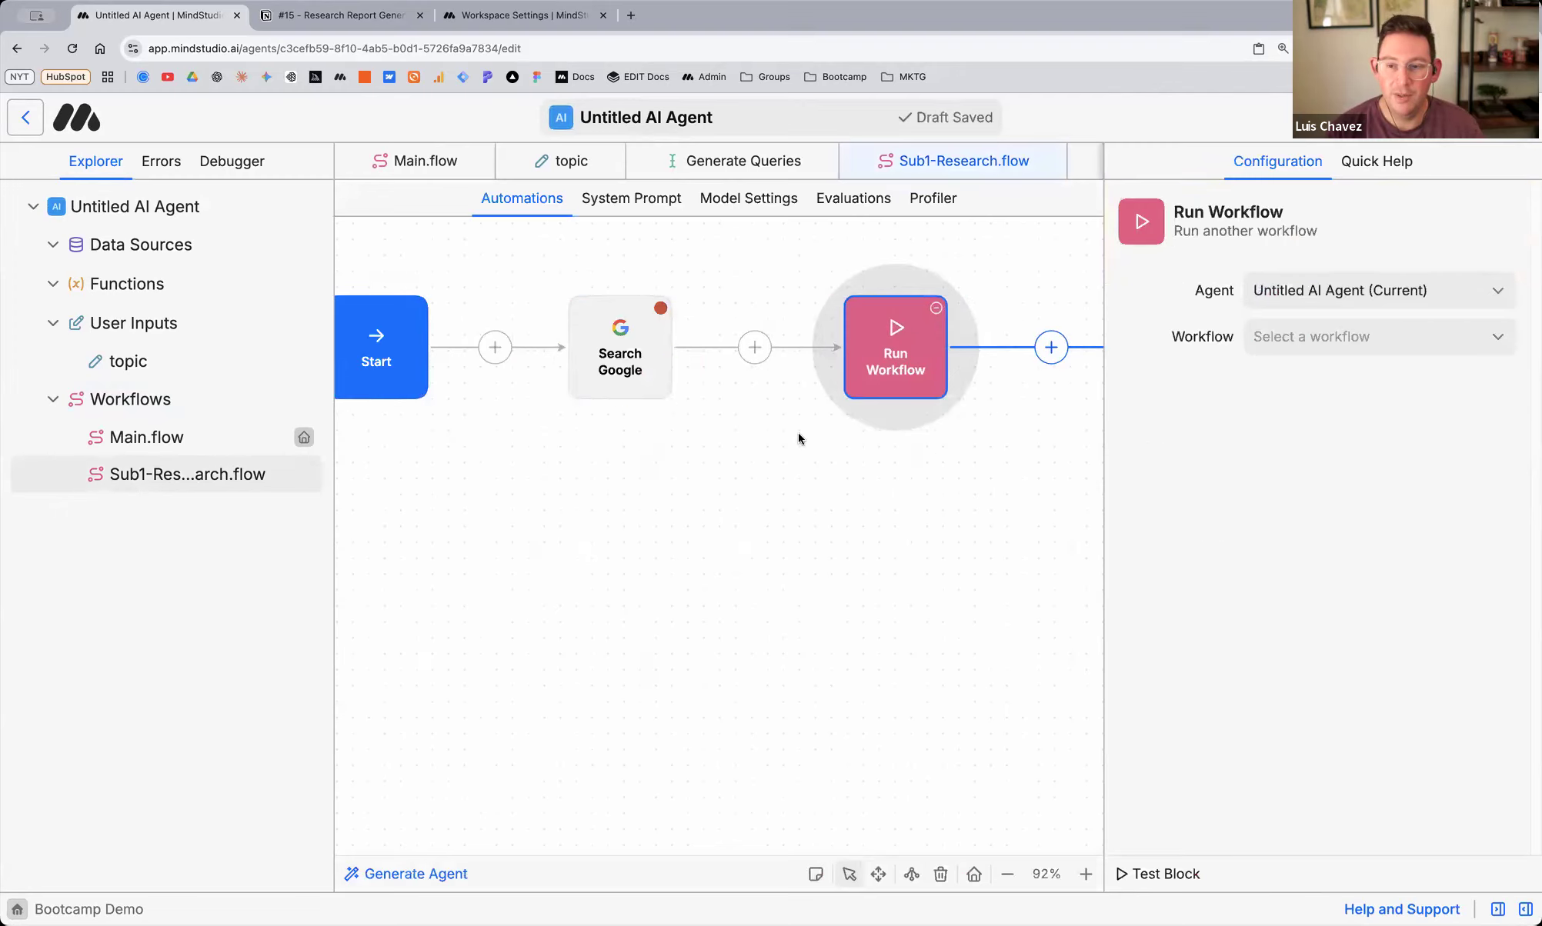
pyautogui.hscroll(5, 798, 438)
pyautogui.hscroll(-3, 799, 439)
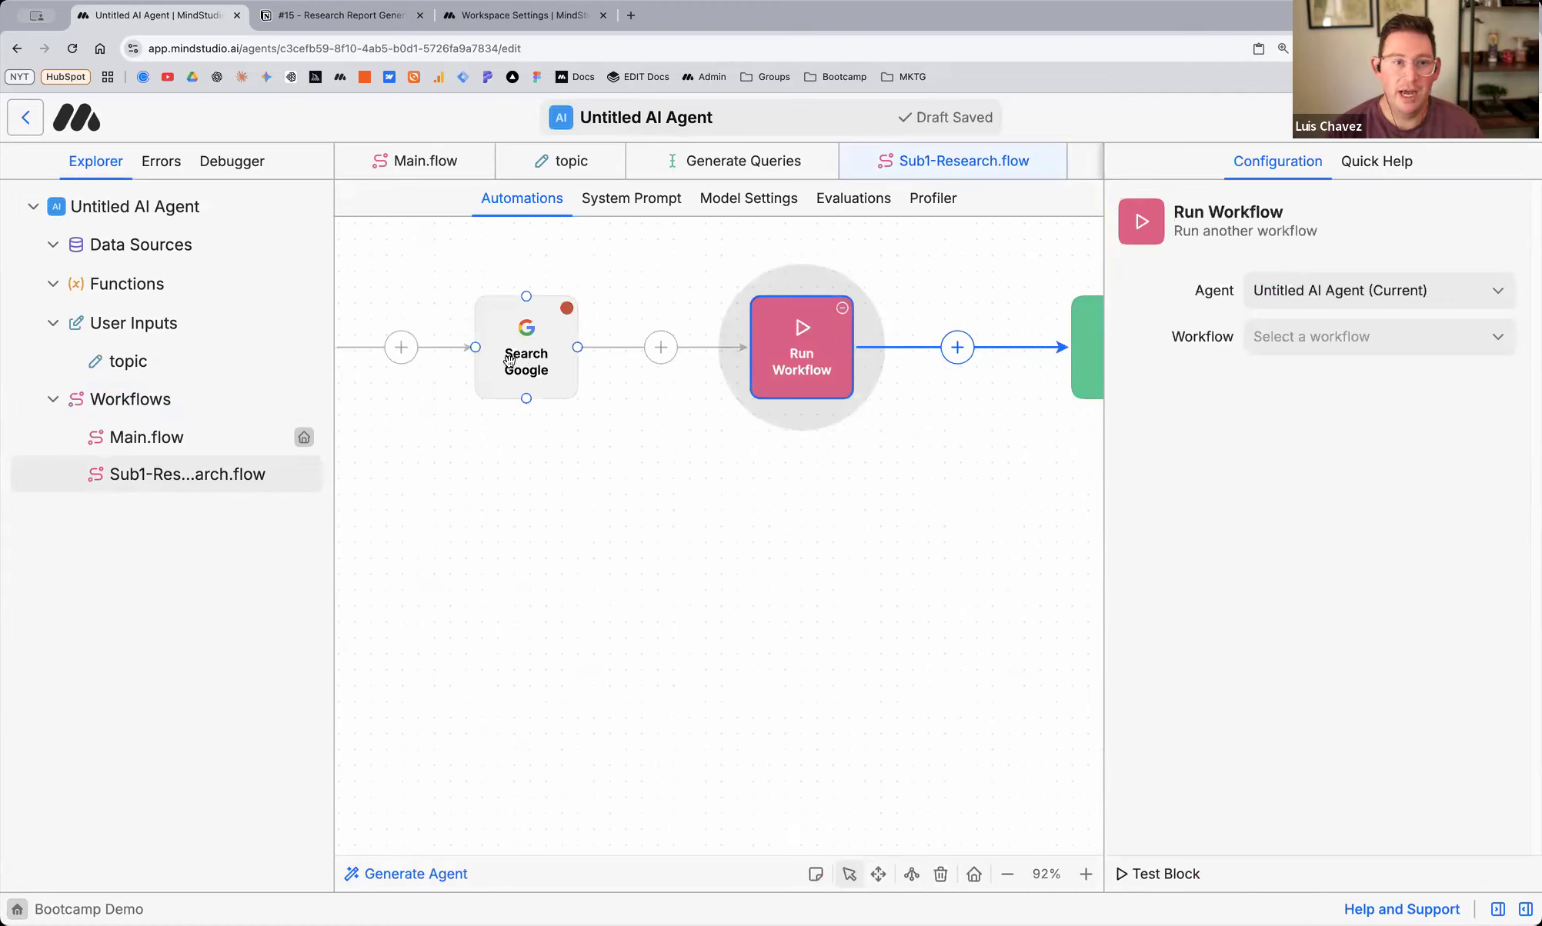
# Configure mock data for the Search Google block from the previous "Desert Survival Tips" run, checking its logs and variables before saving
pyautogui.rightClick(539, 356)
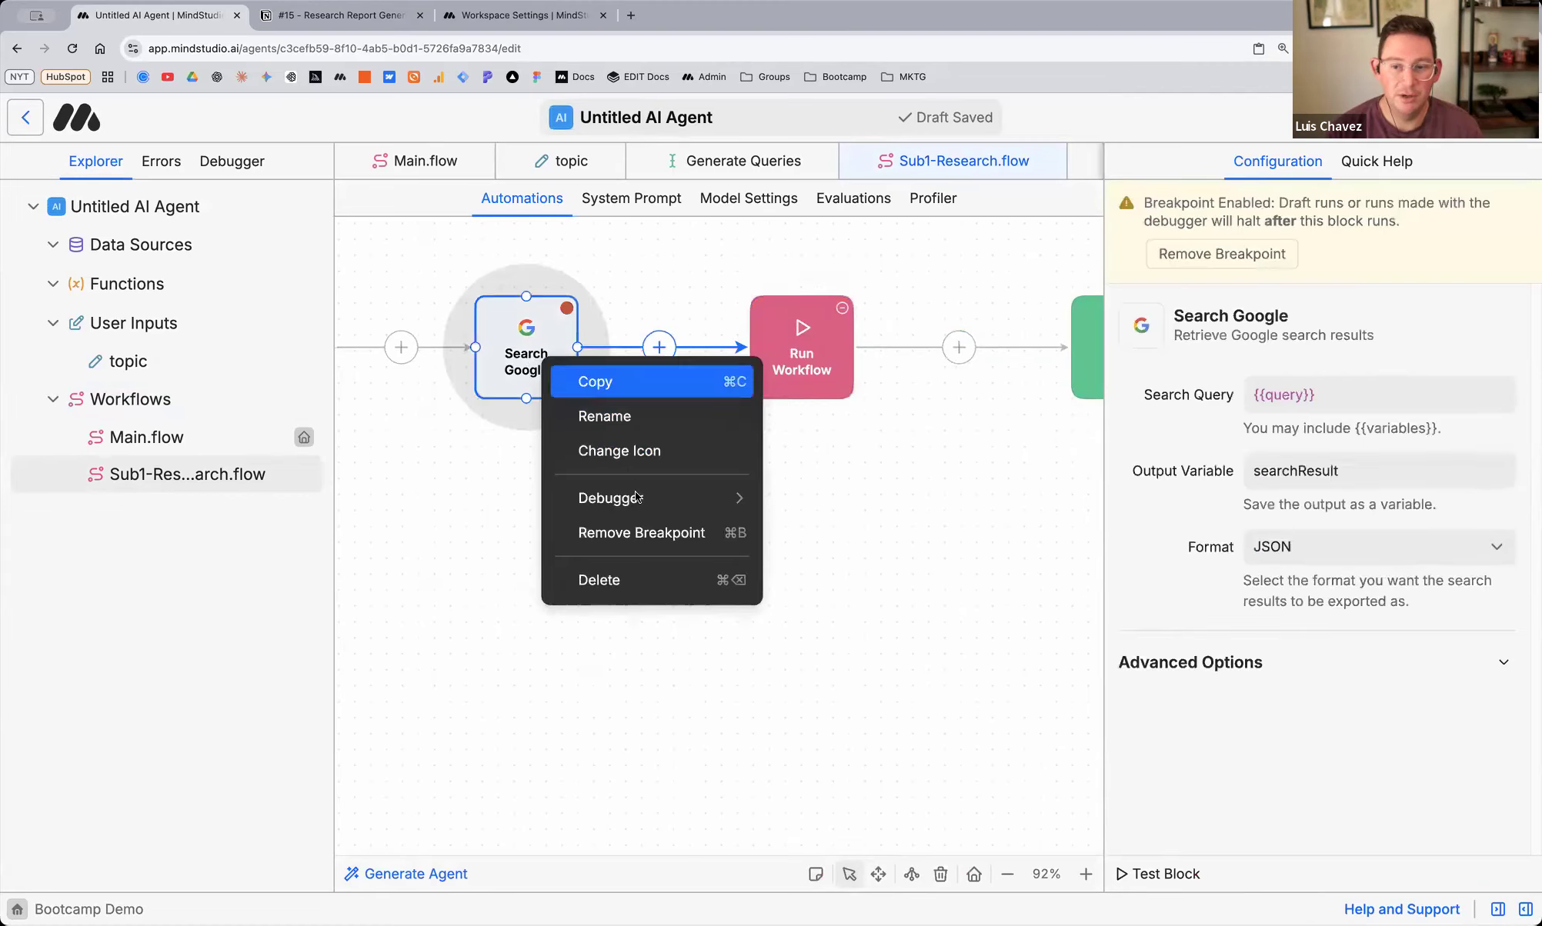
pyautogui.moveTo(639, 498)
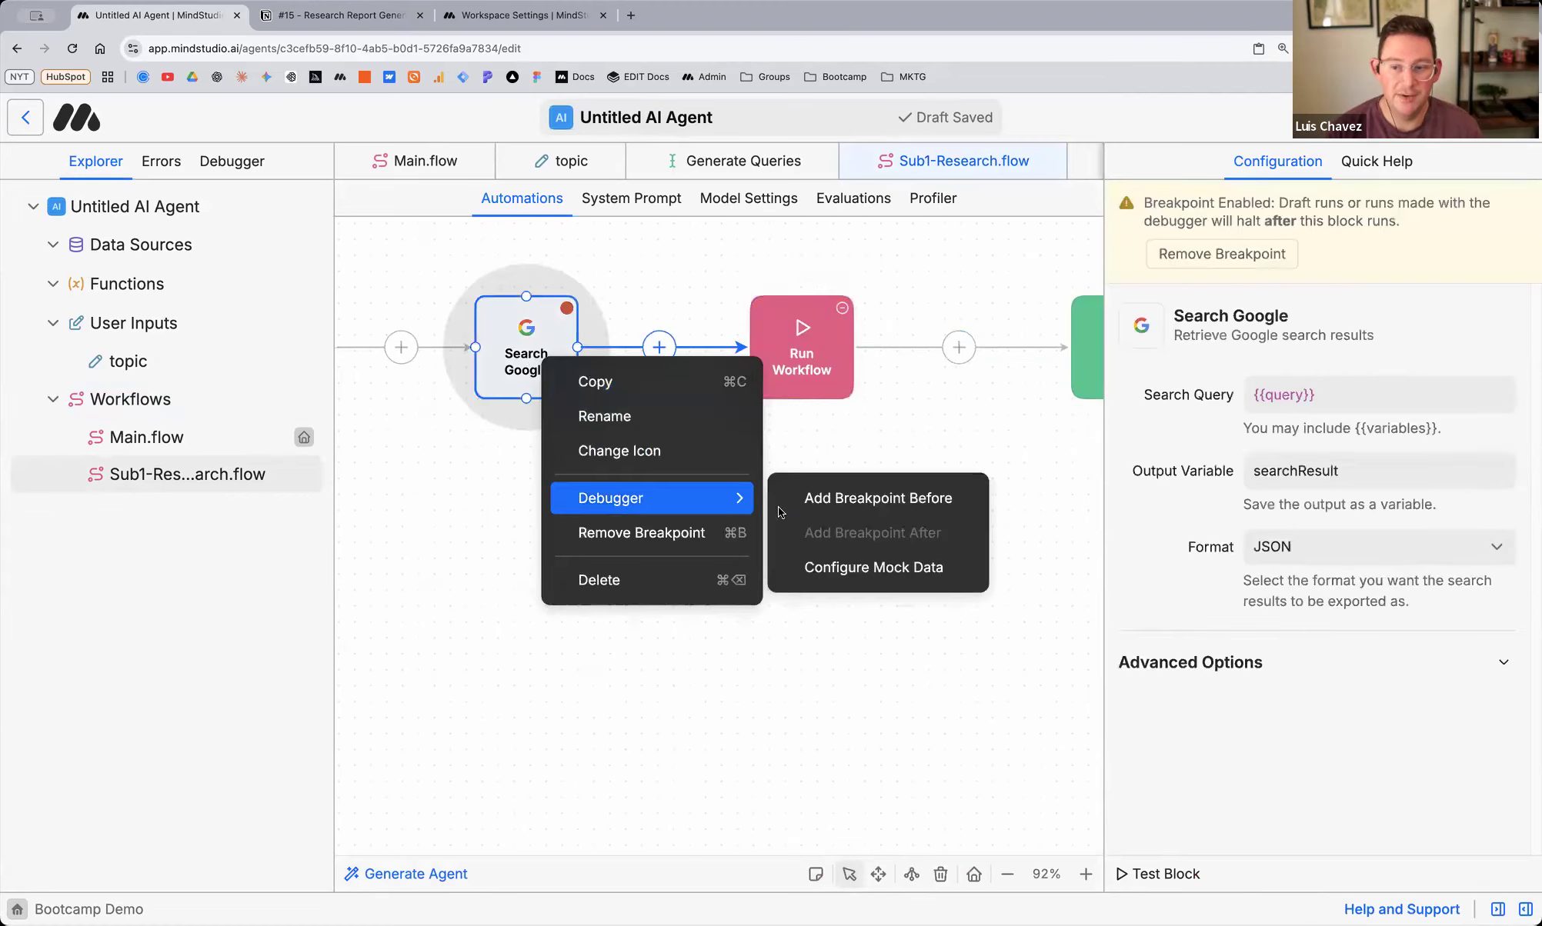
pyautogui.click(858, 573)
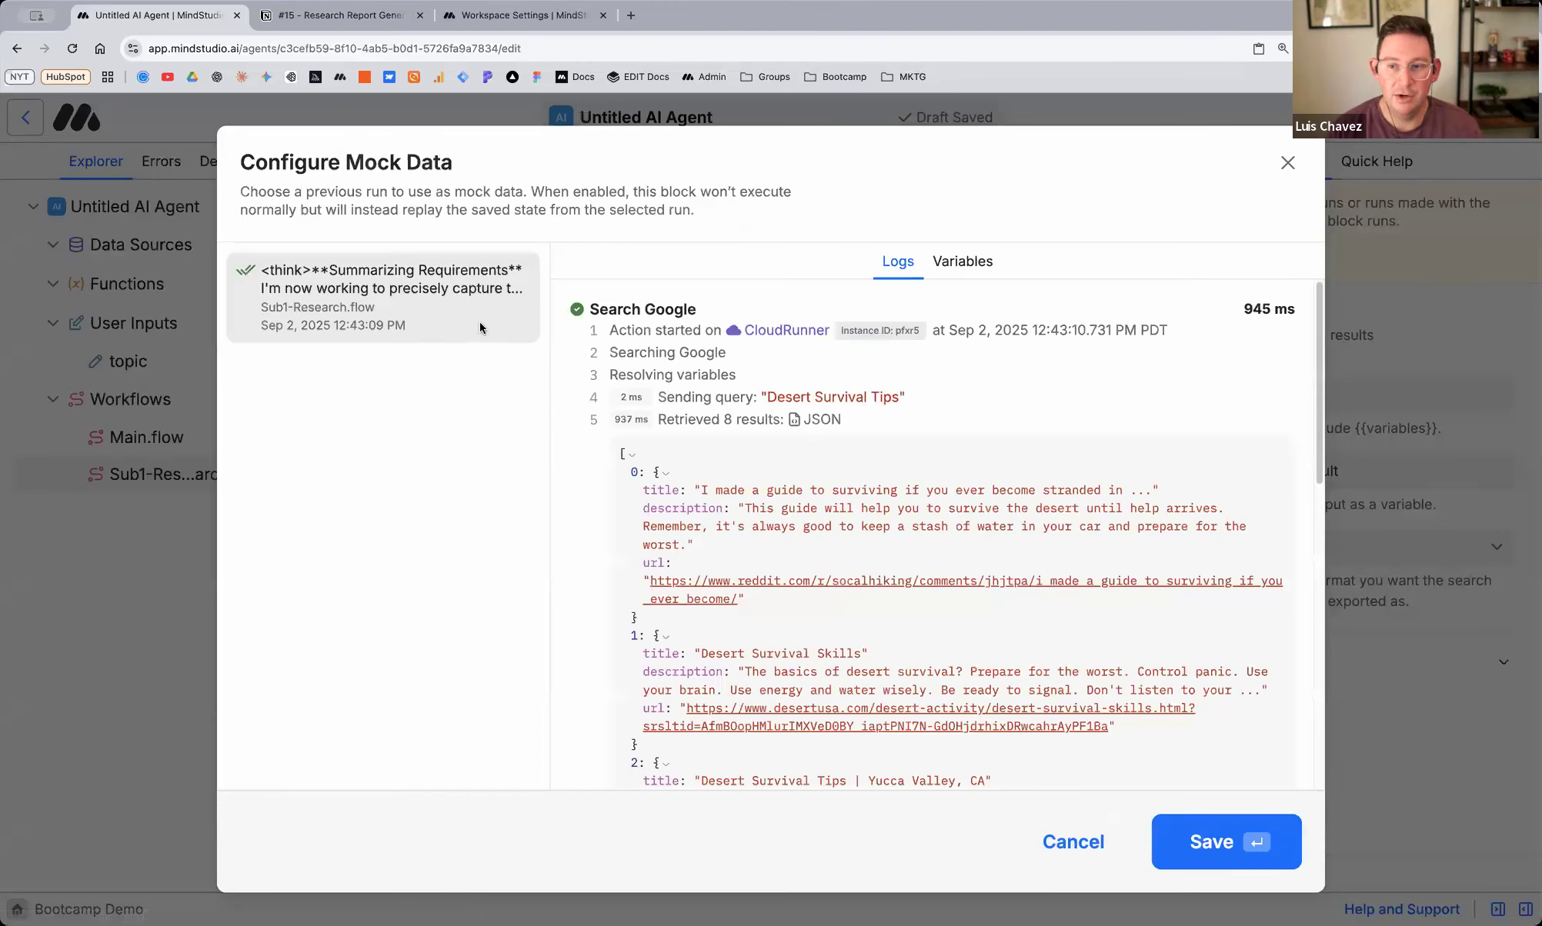
pyautogui.scroll(-2, 769, 443)
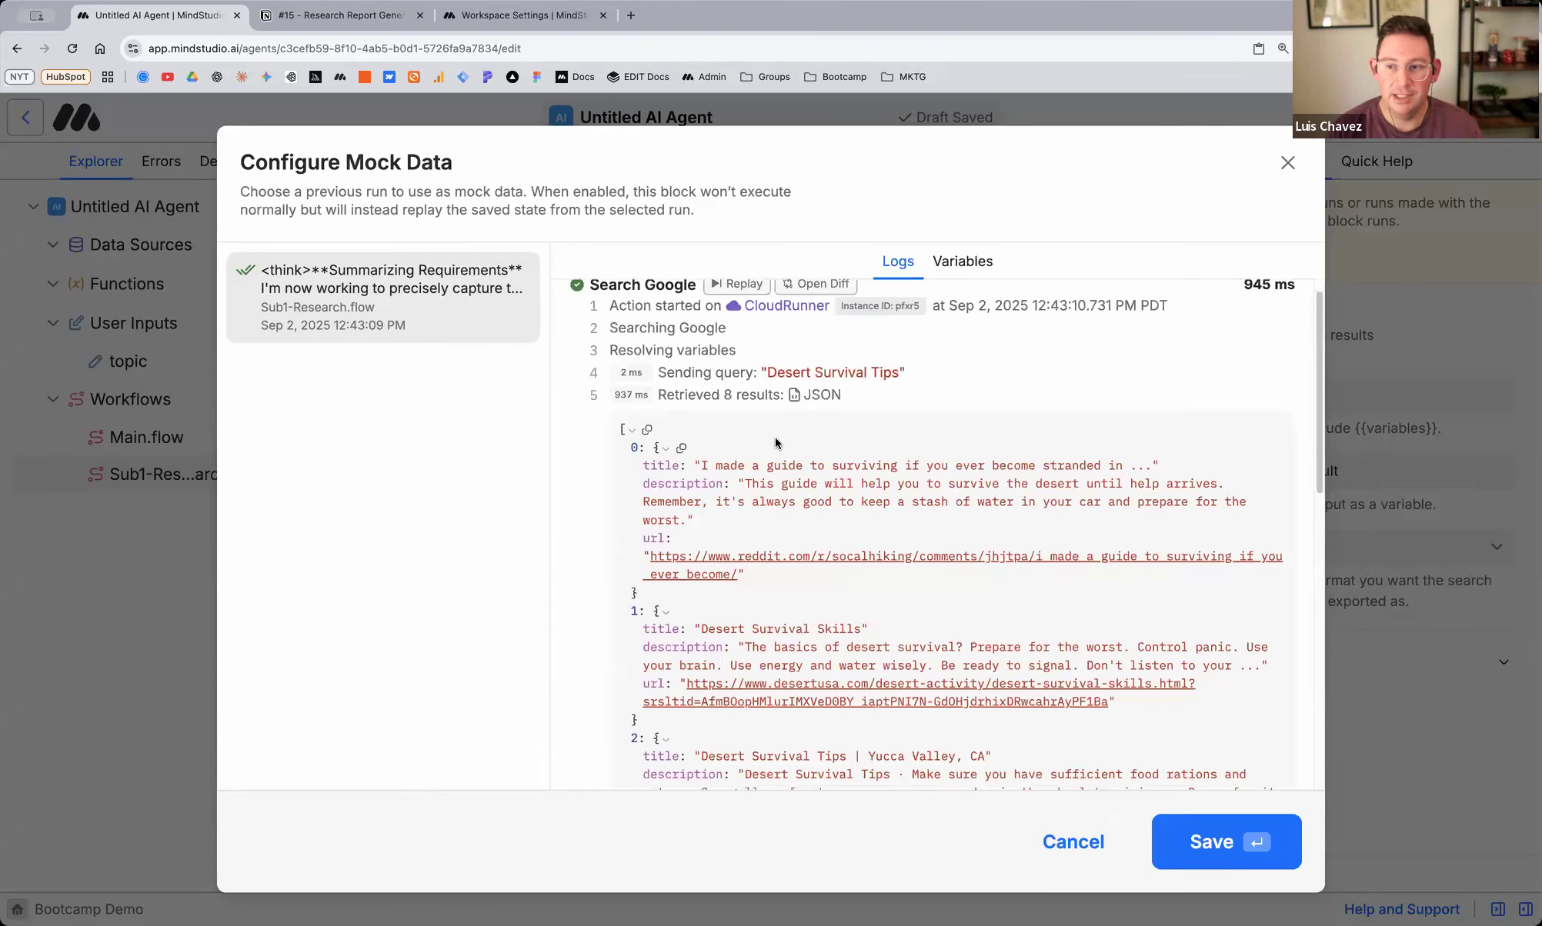
pyautogui.scroll(2, 775, 437)
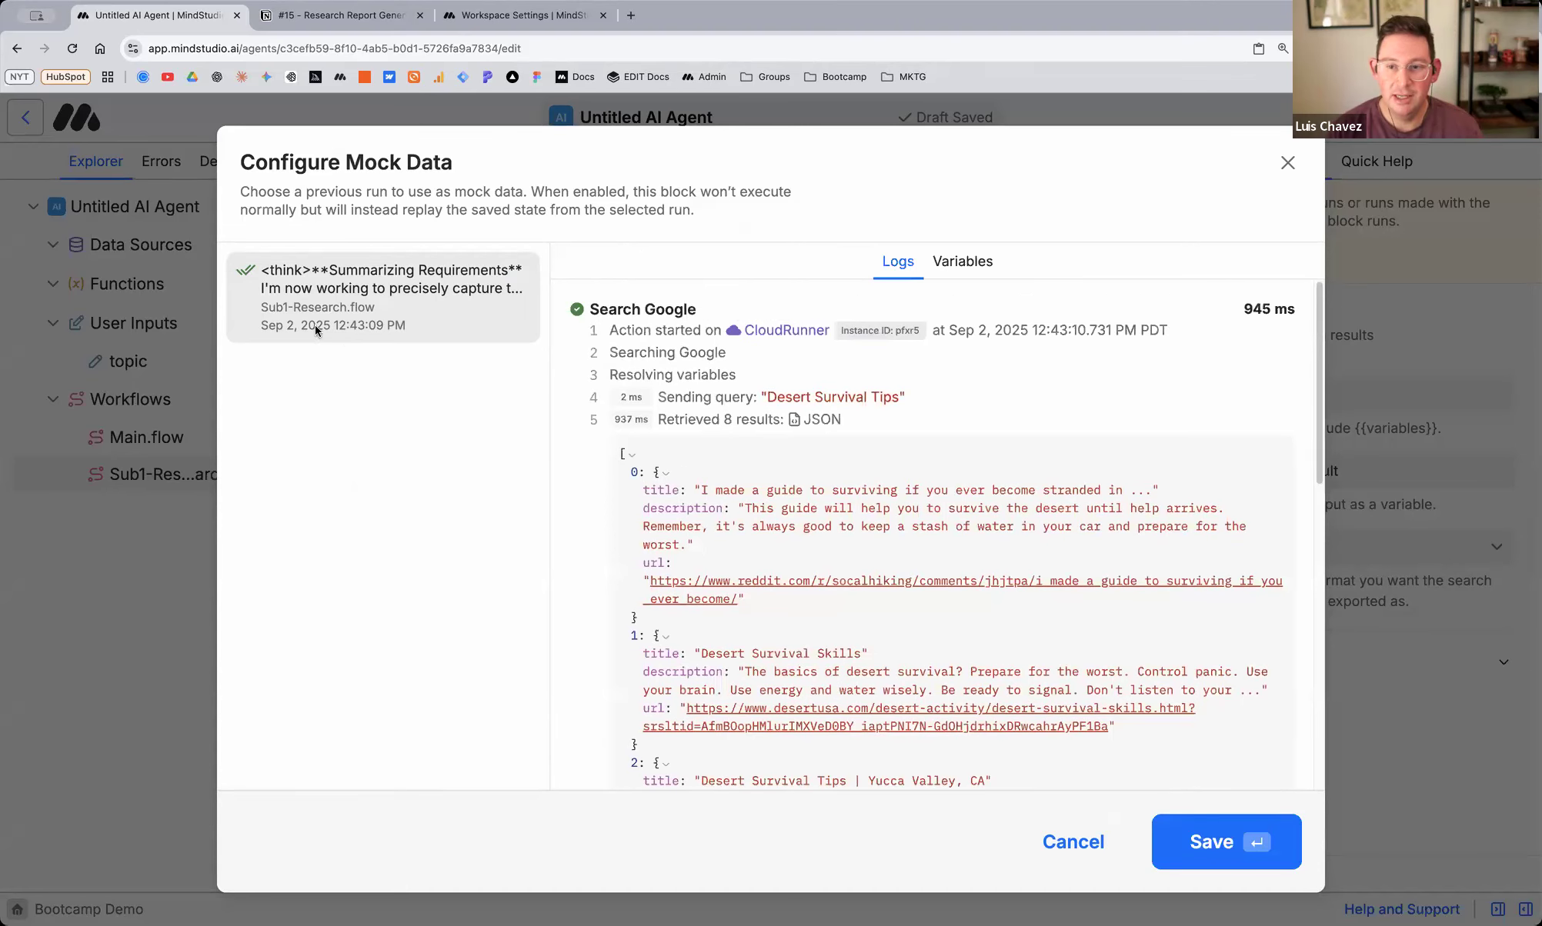
pyautogui.scroll(-1, 885, 547)
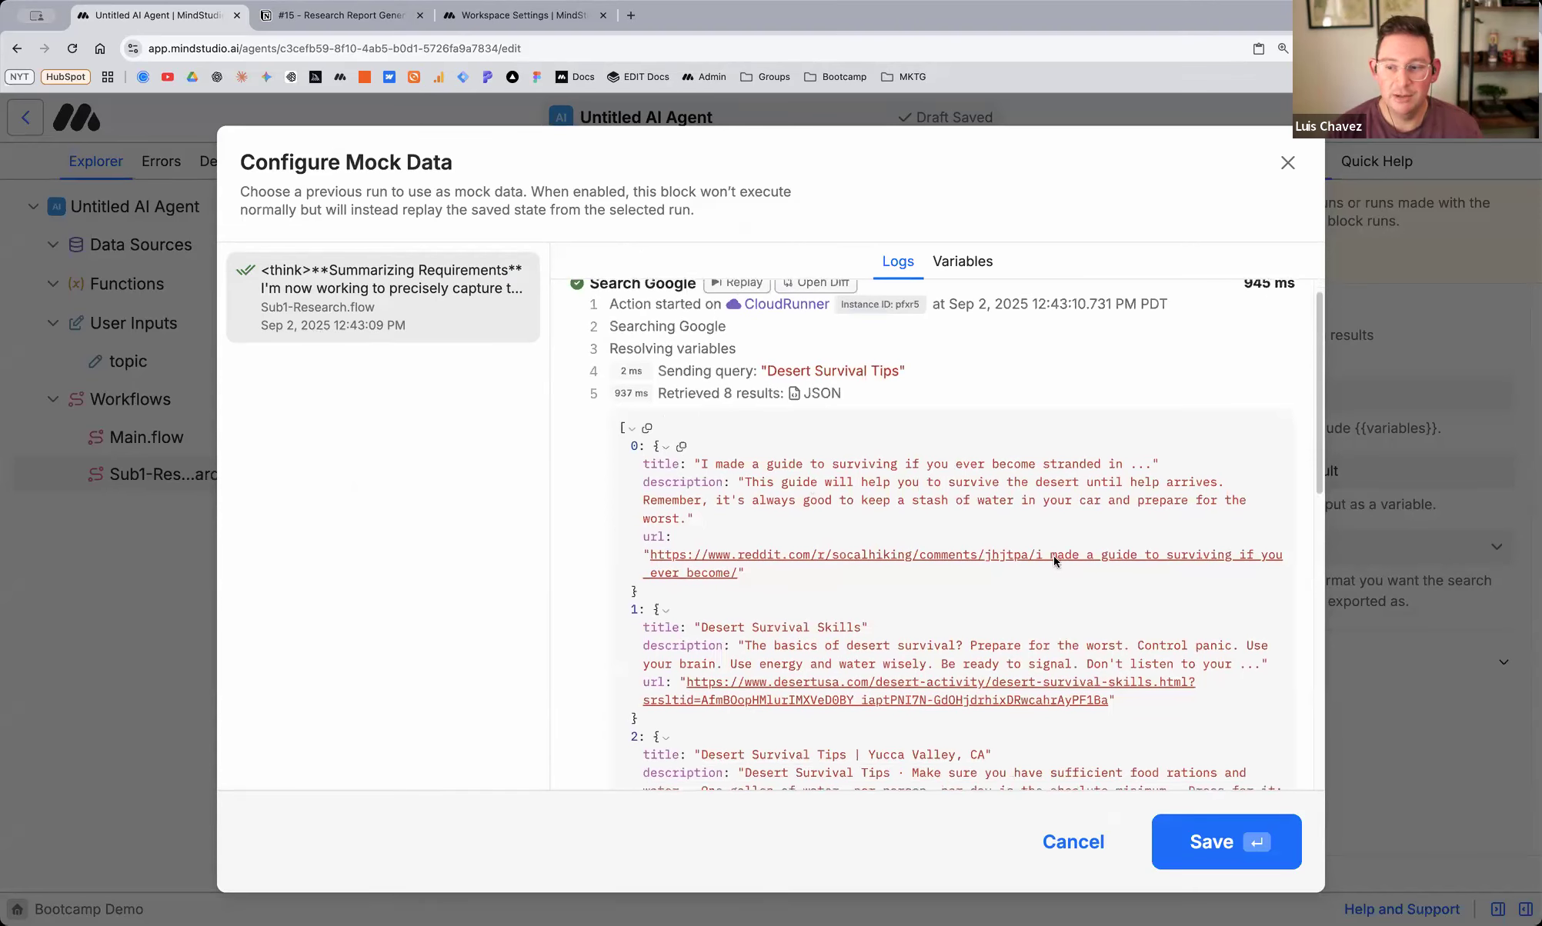
pyautogui.click(971, 262)
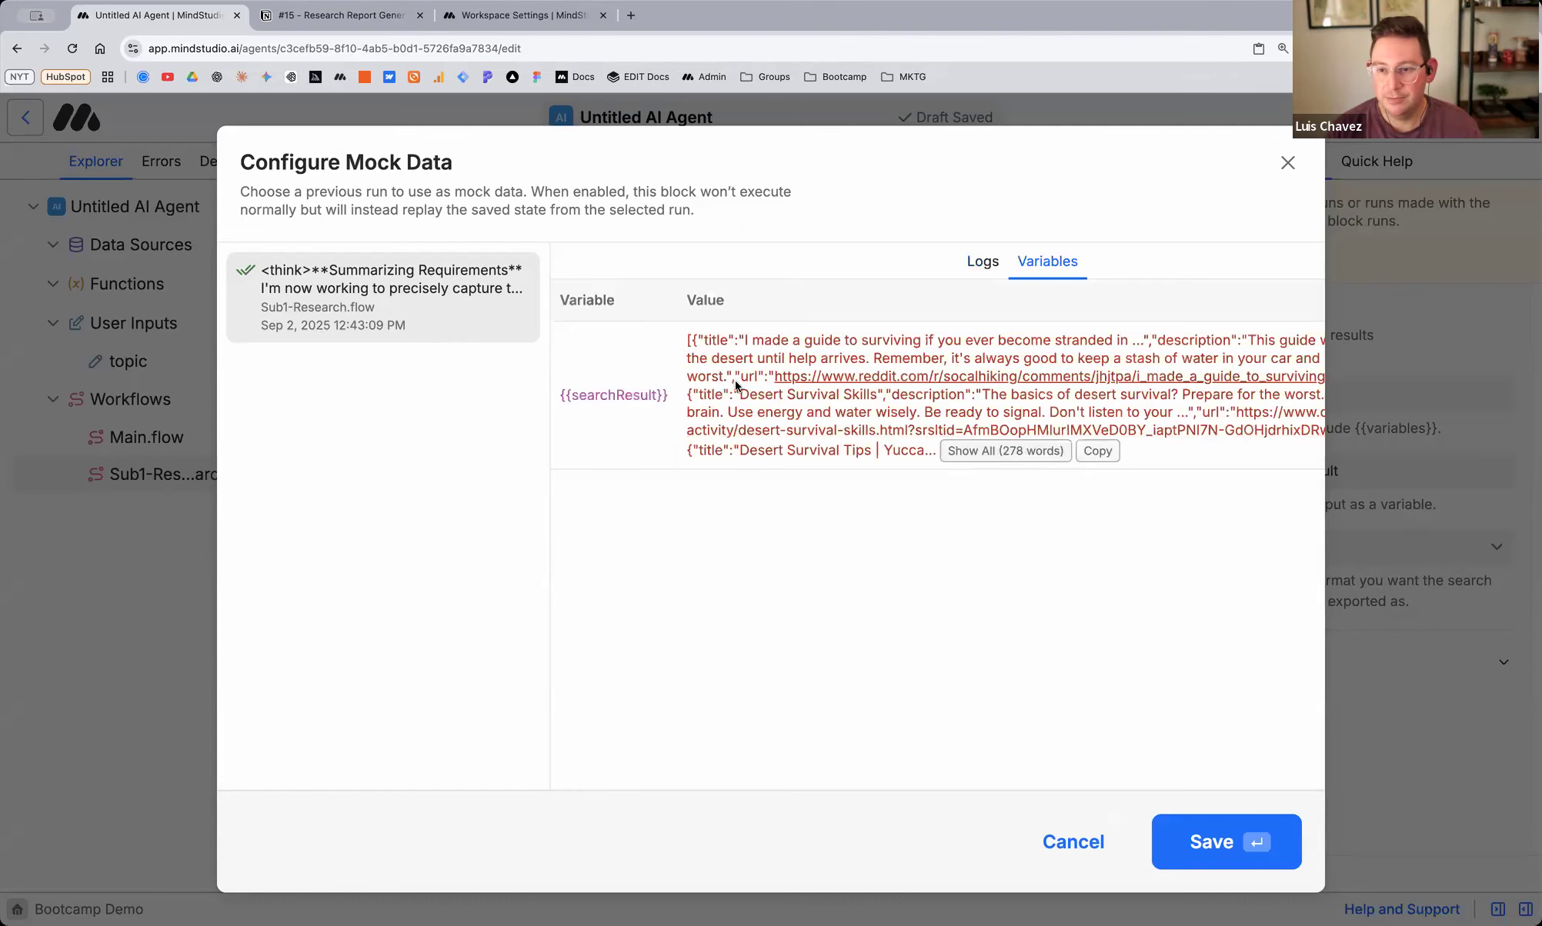
pyautogui.click(981, 264)
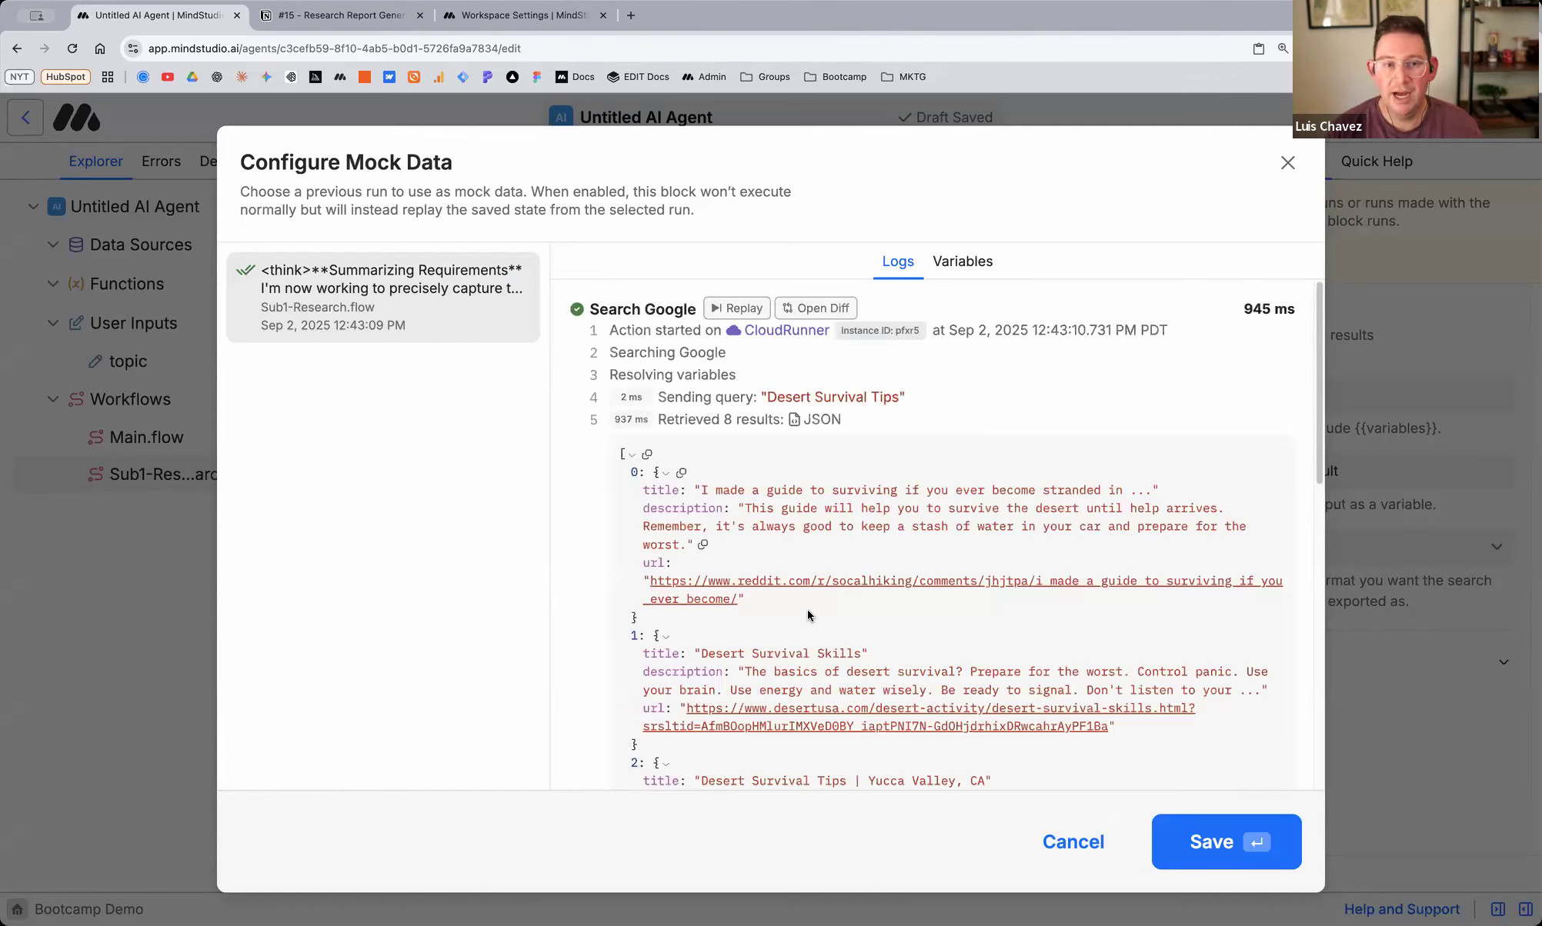
pyautogui.click(1214, 849)
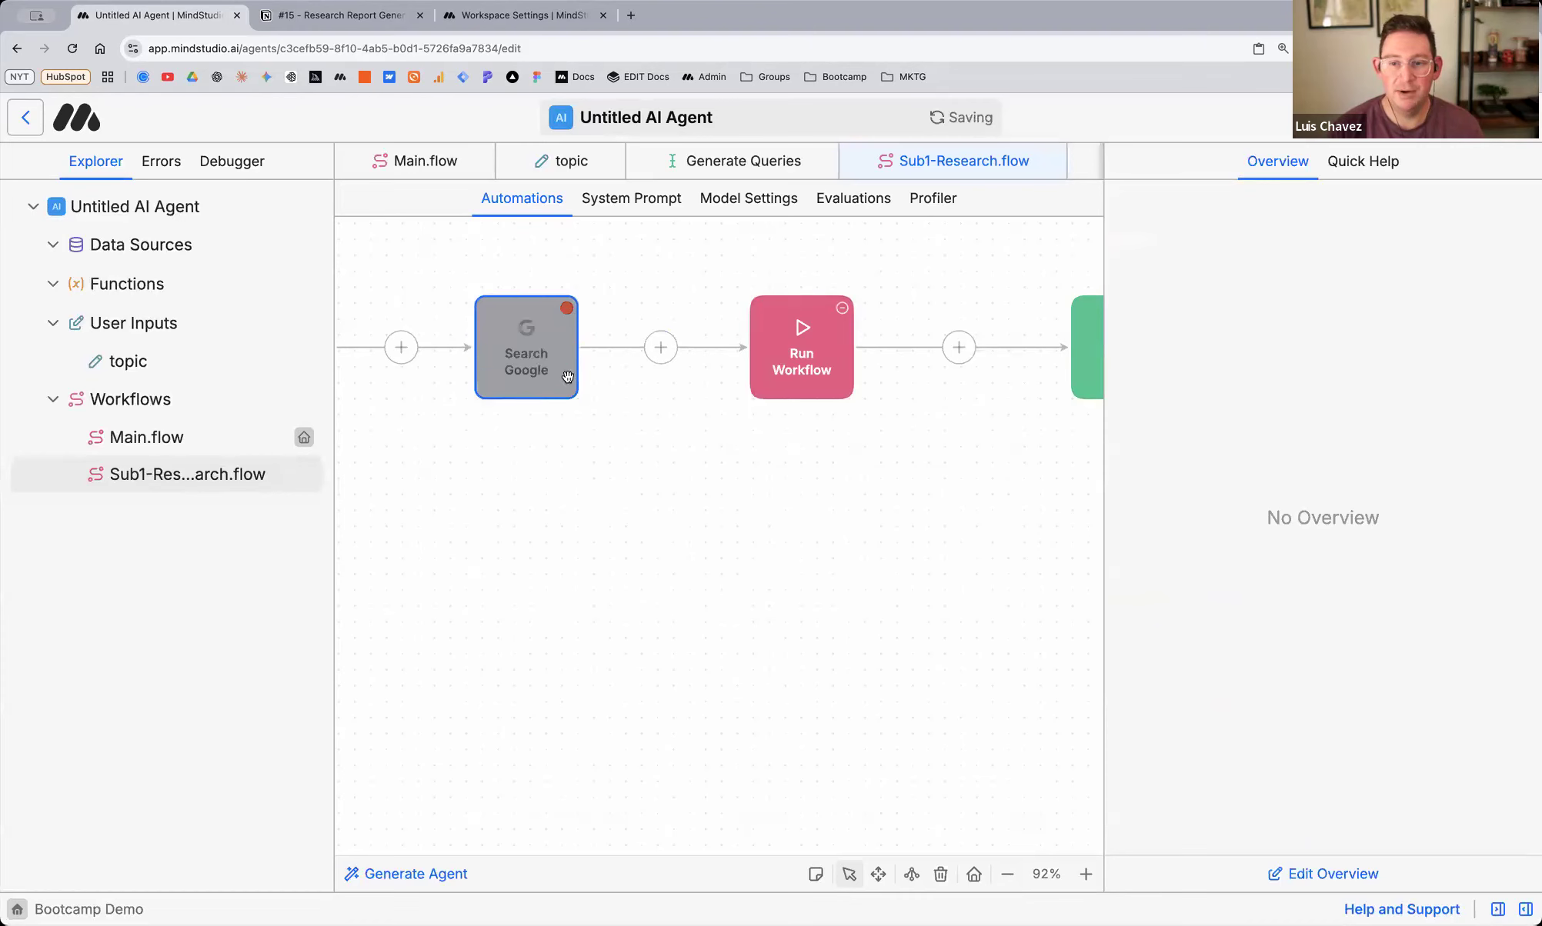
# Remove the breakpoint from the Search Google block in Sub1-Research.flow
pyautogui.rightClick(548, 330)
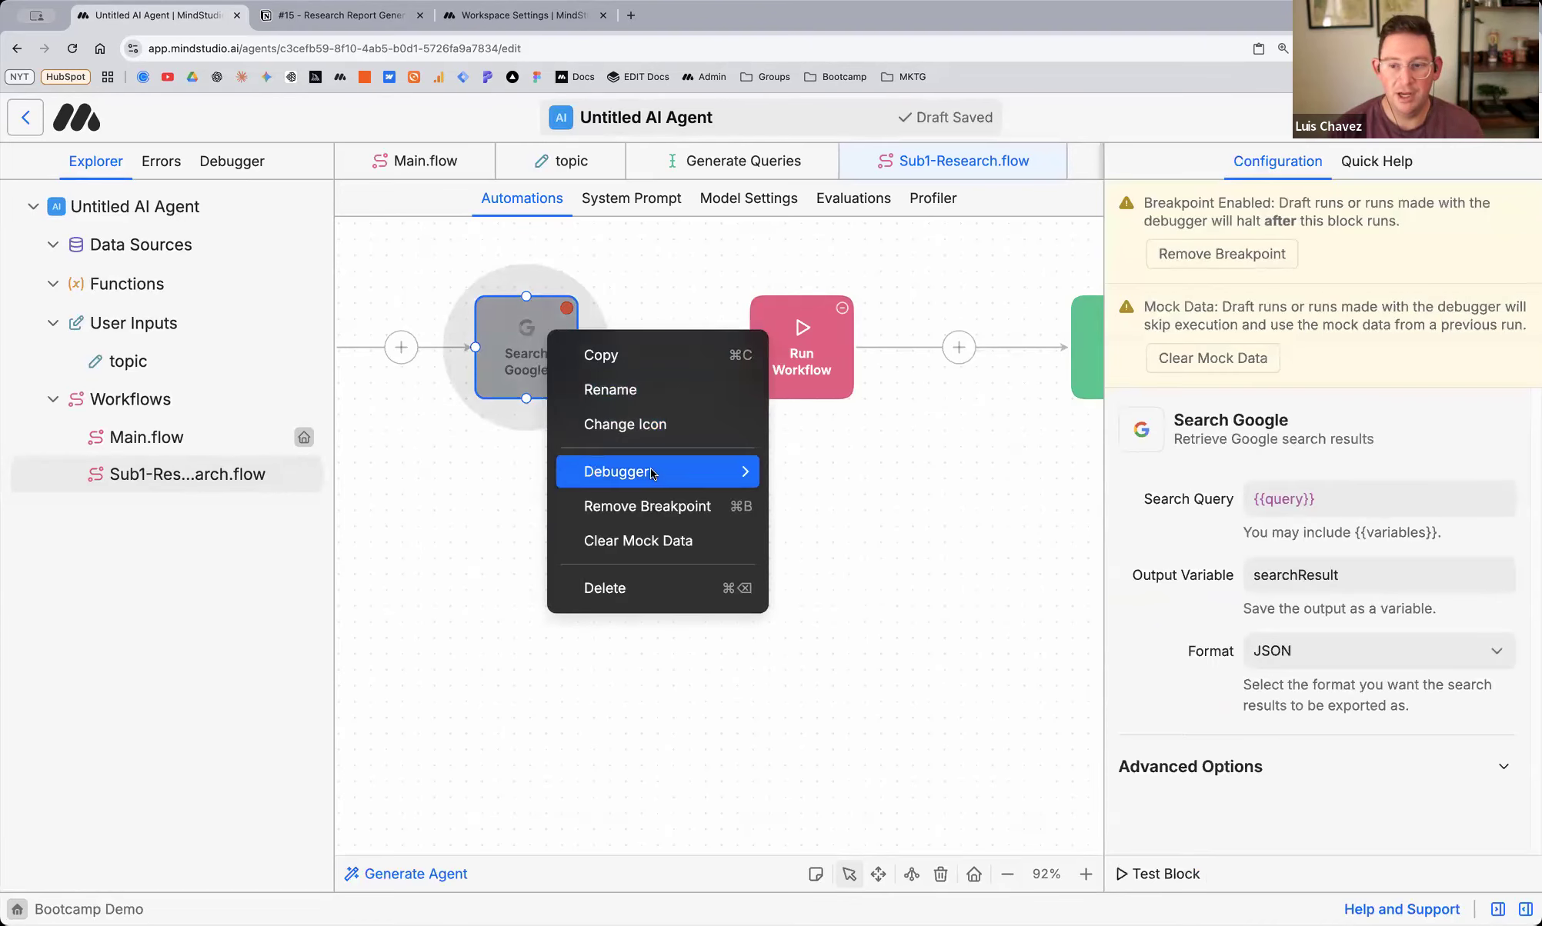
pyautogui.click(694, 508)
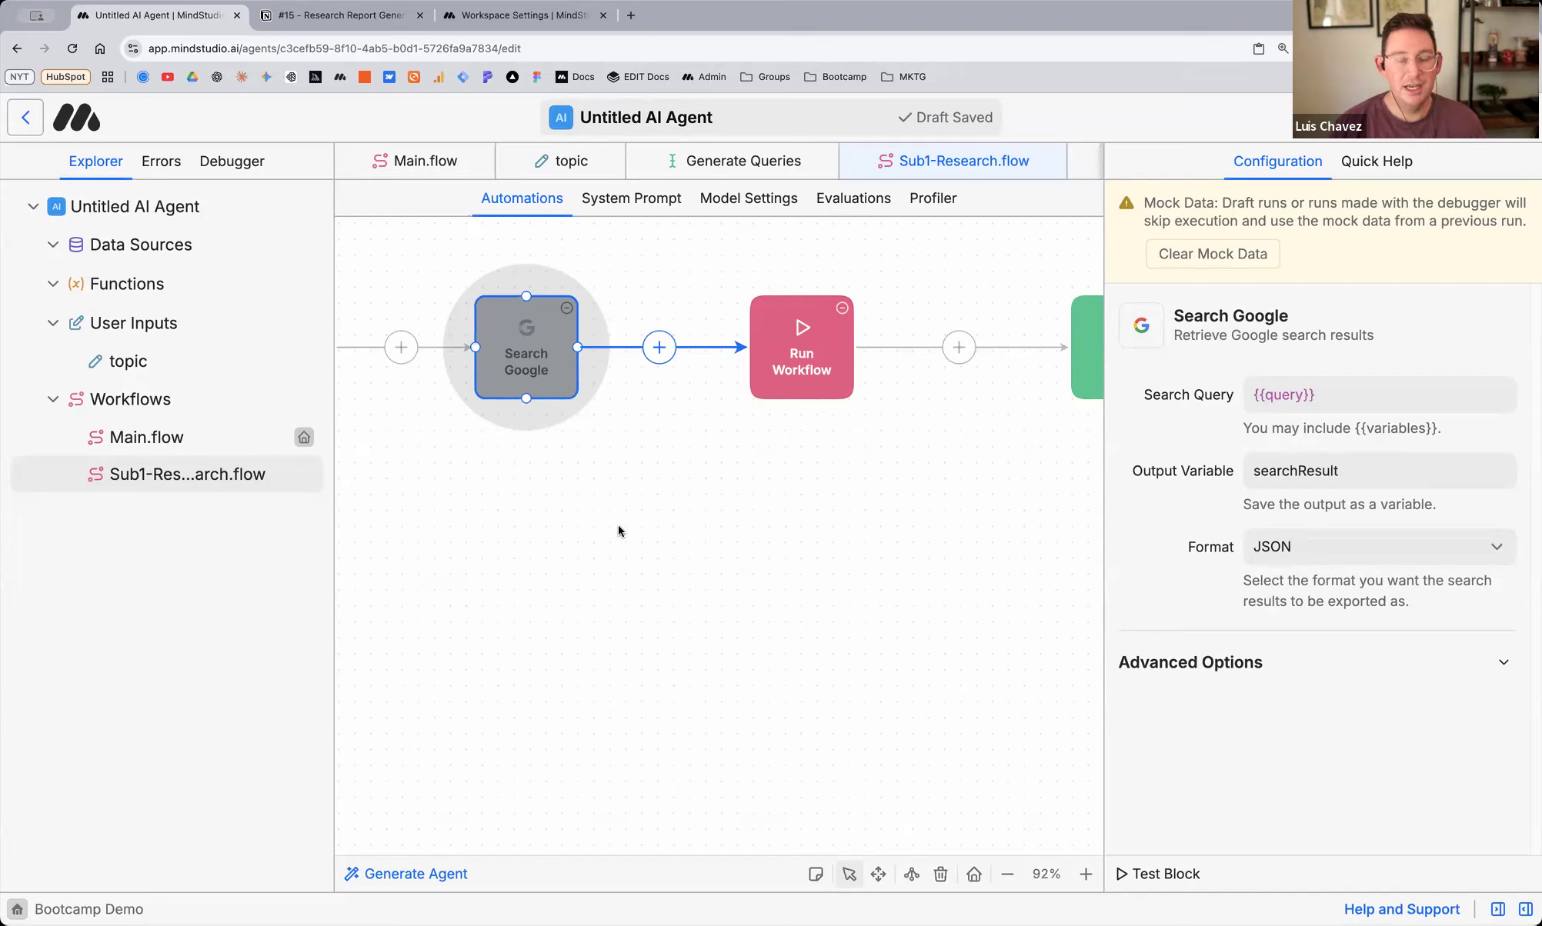
pyautogui.scroll(6, 600, 508)
pyautogui.scroll(-4, 550, 620)
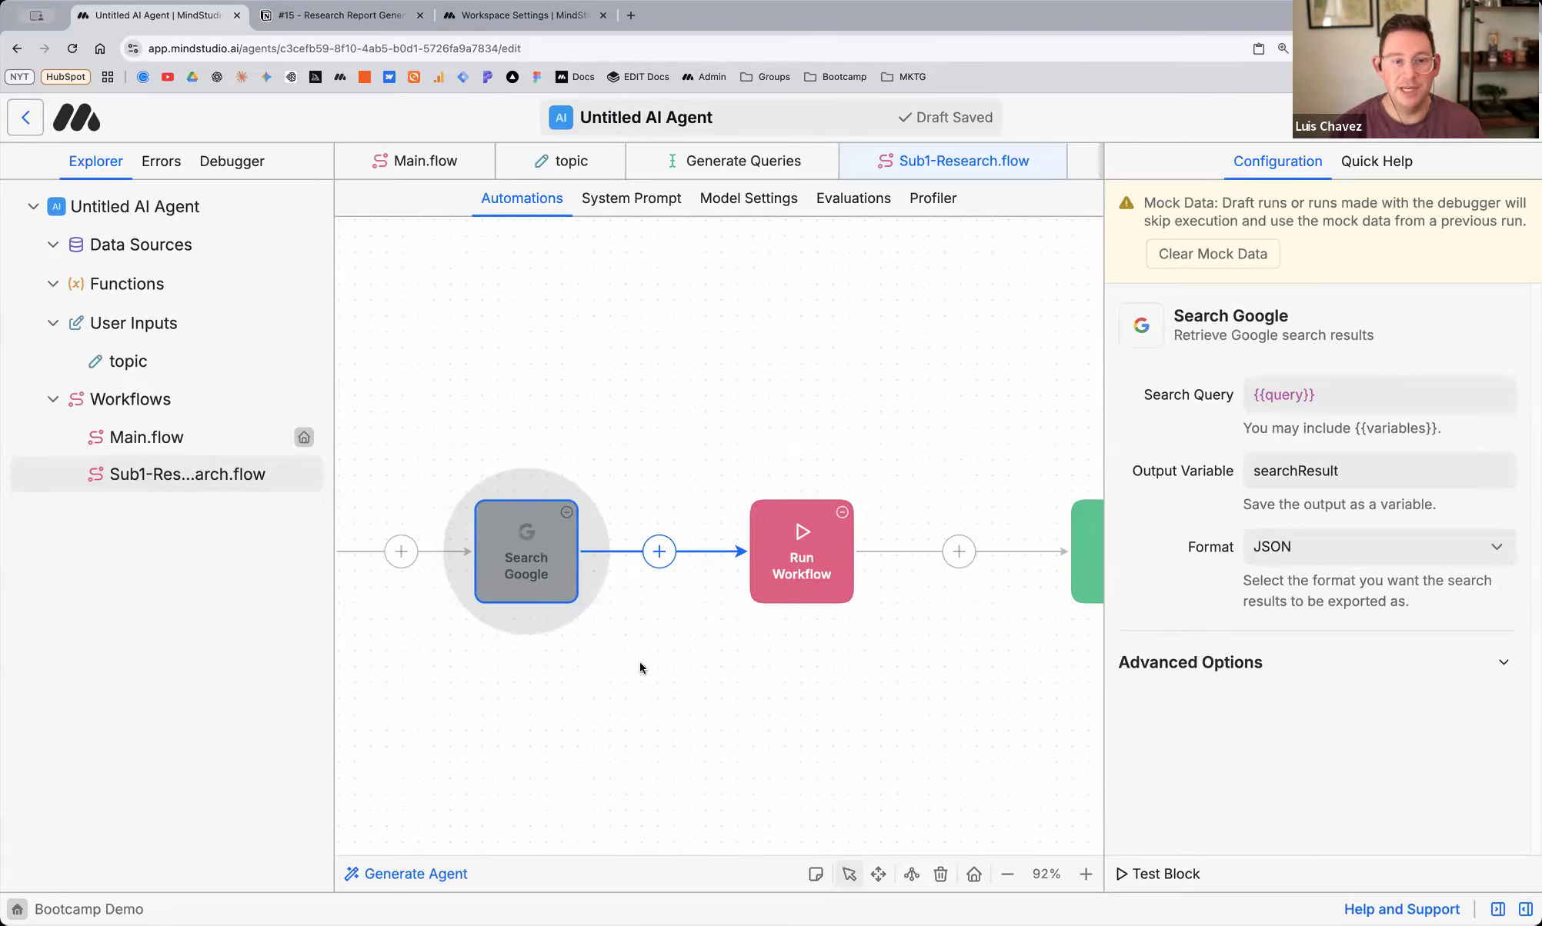
pyautogui.hscroll(5, 639, 662)
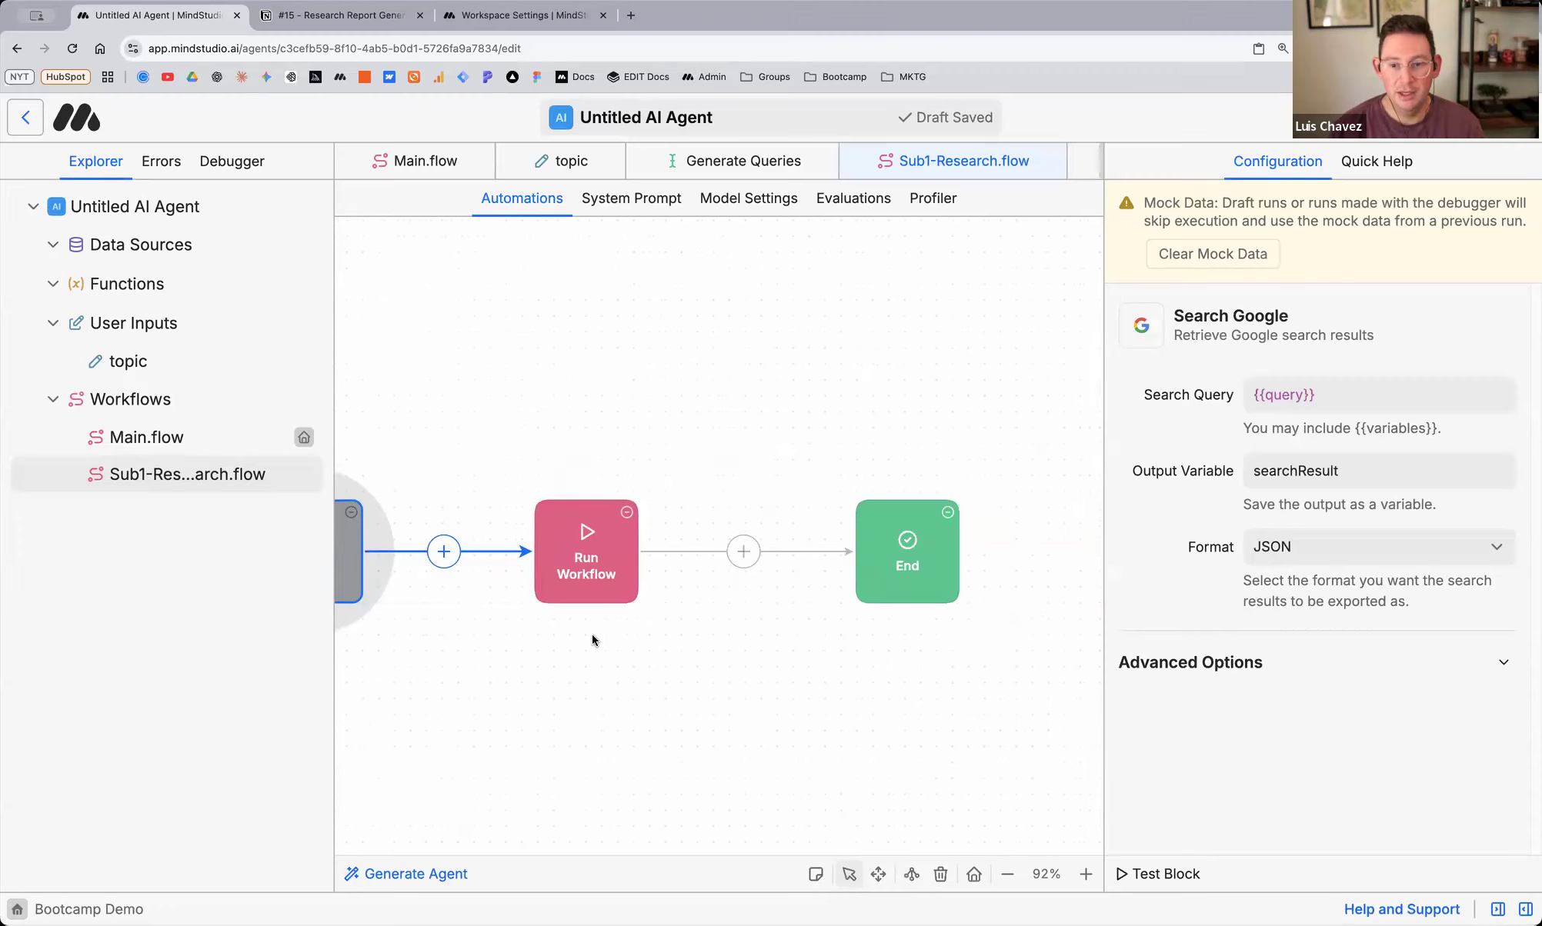
pyautogui.hscroll(-5, 593, 639)
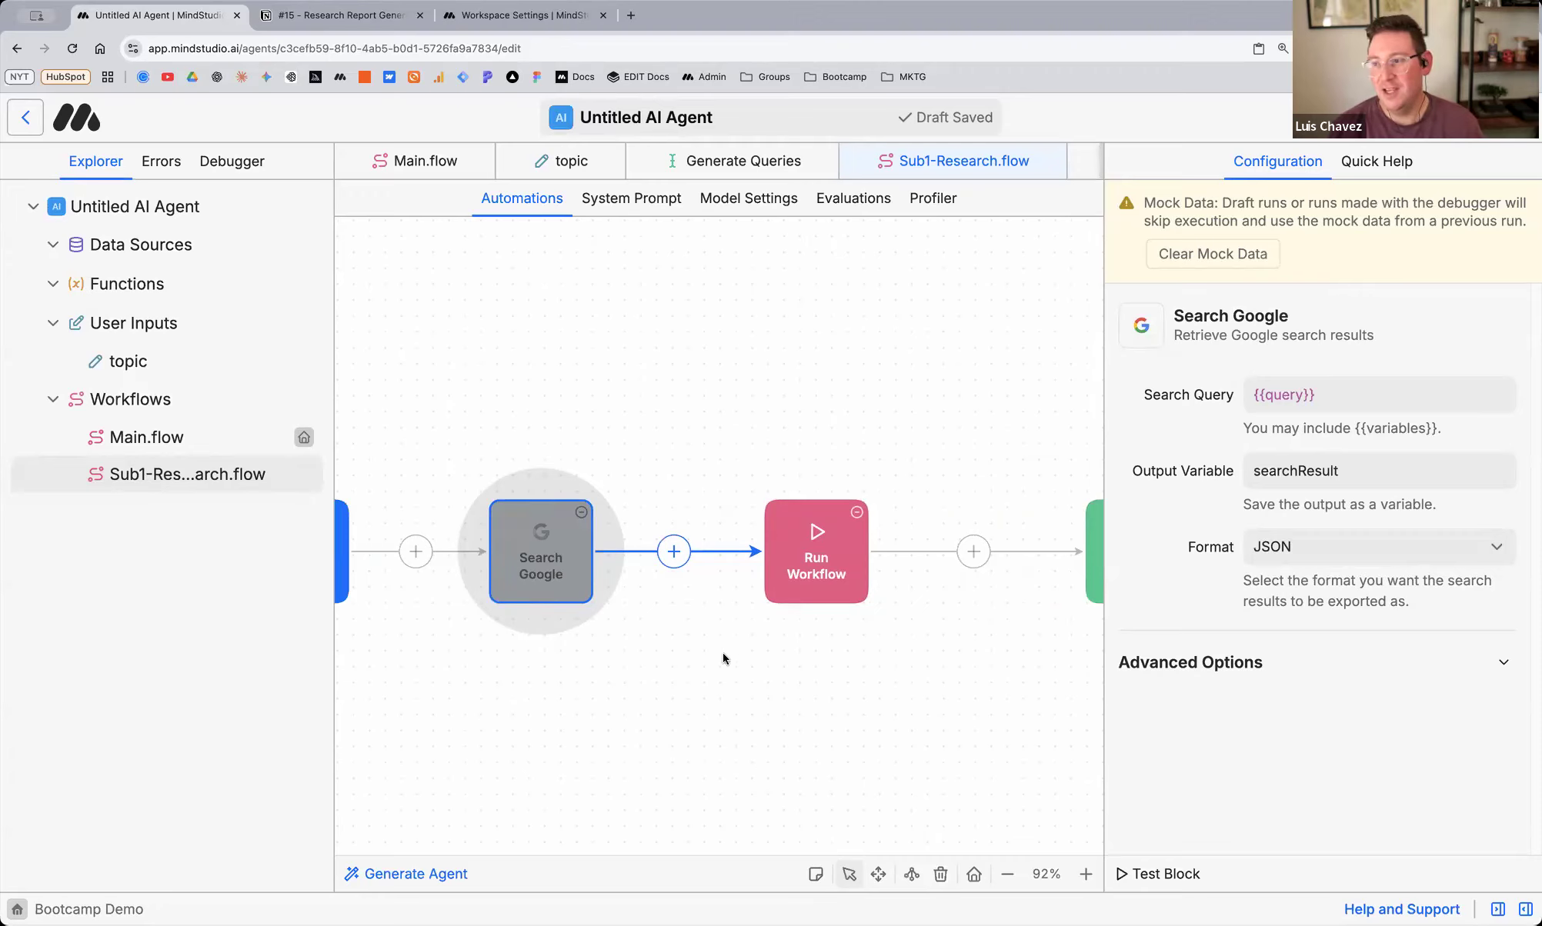
pyautogui.hscroll(4, 722, 656)
pyautogui.hscroll(-3, 722, 656)
pyautogui.hscroll(1, 722, 656)
pyautogui.hscroll(-3, 805, 592)
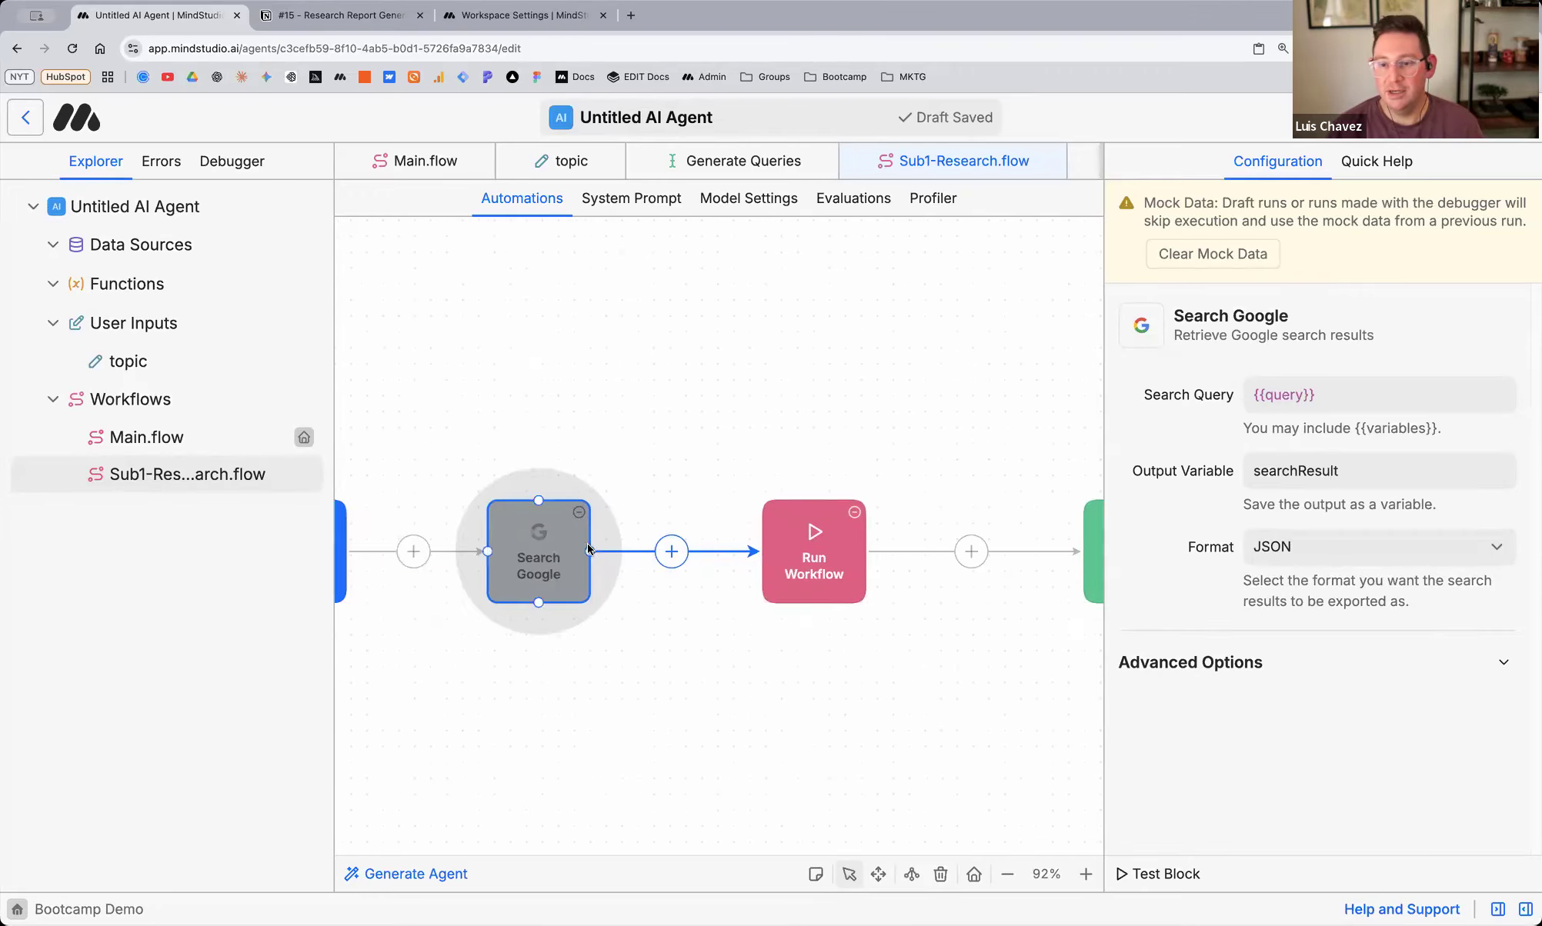
pyautogui.click(818, 553)
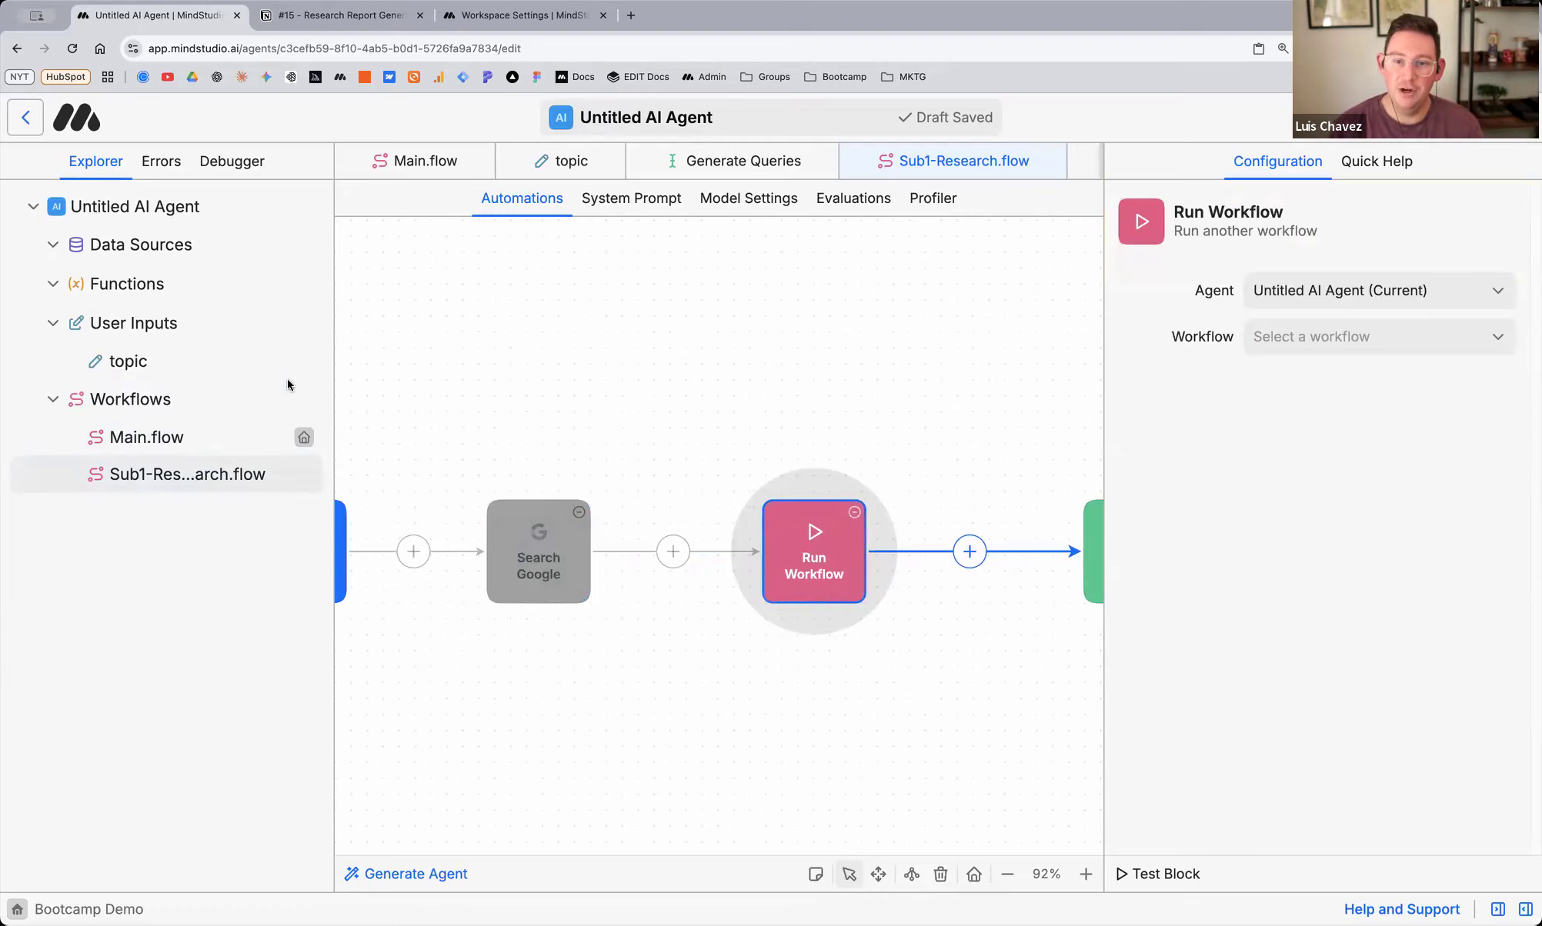
# Create a new workflow in the agent and rename it Sub1.2-Scrape
pyautogui.click(308, 399)
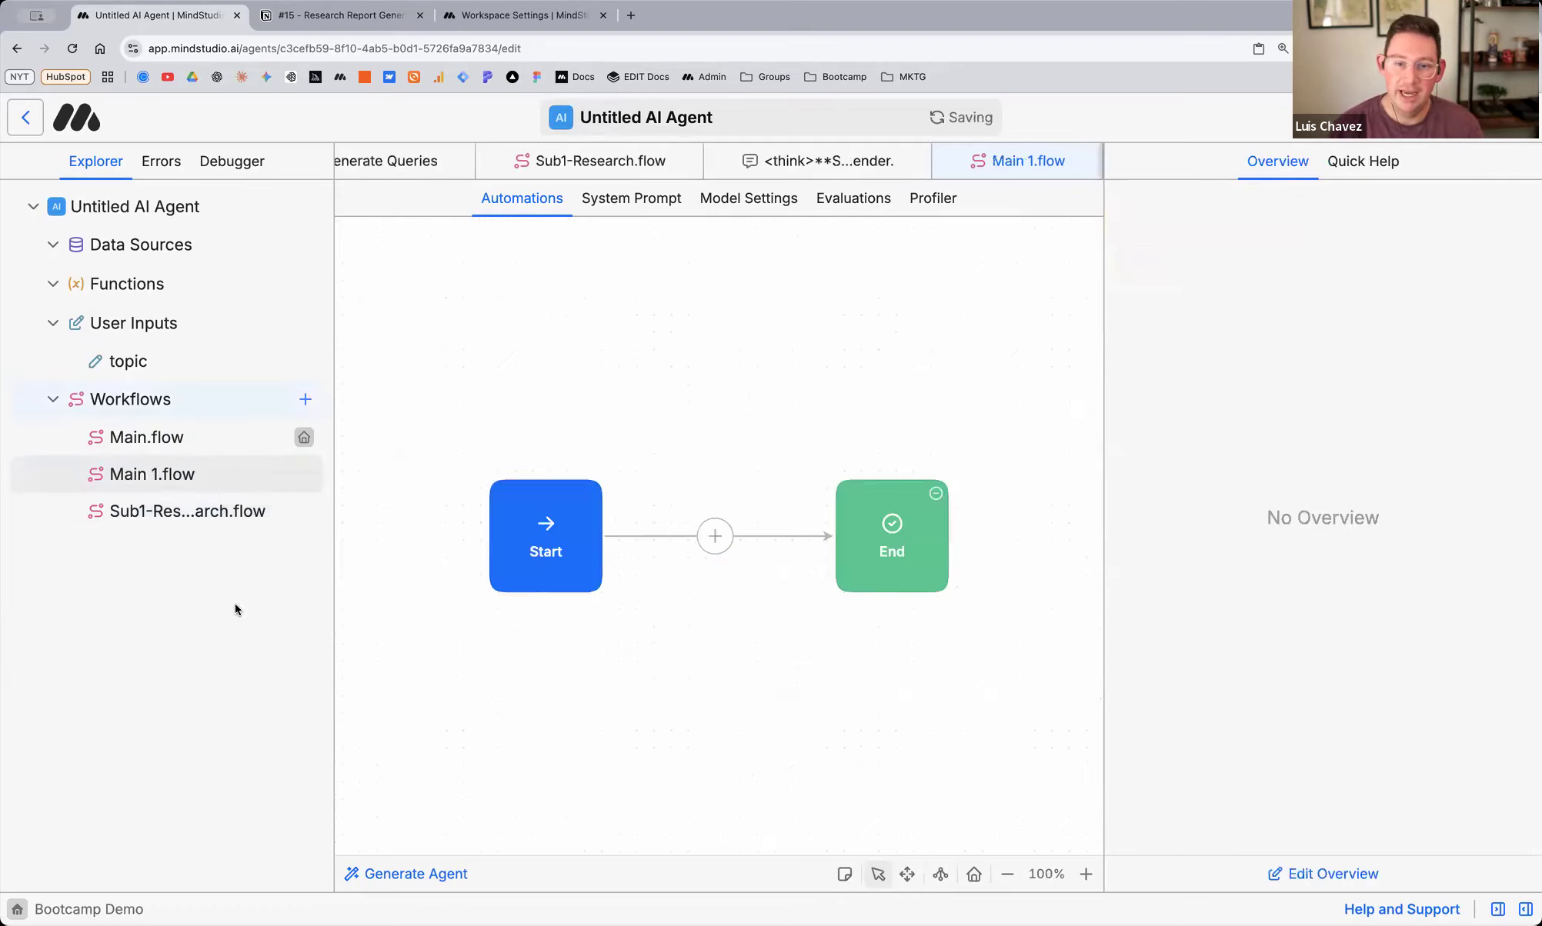
pyautogui.rightClick(166, 478)
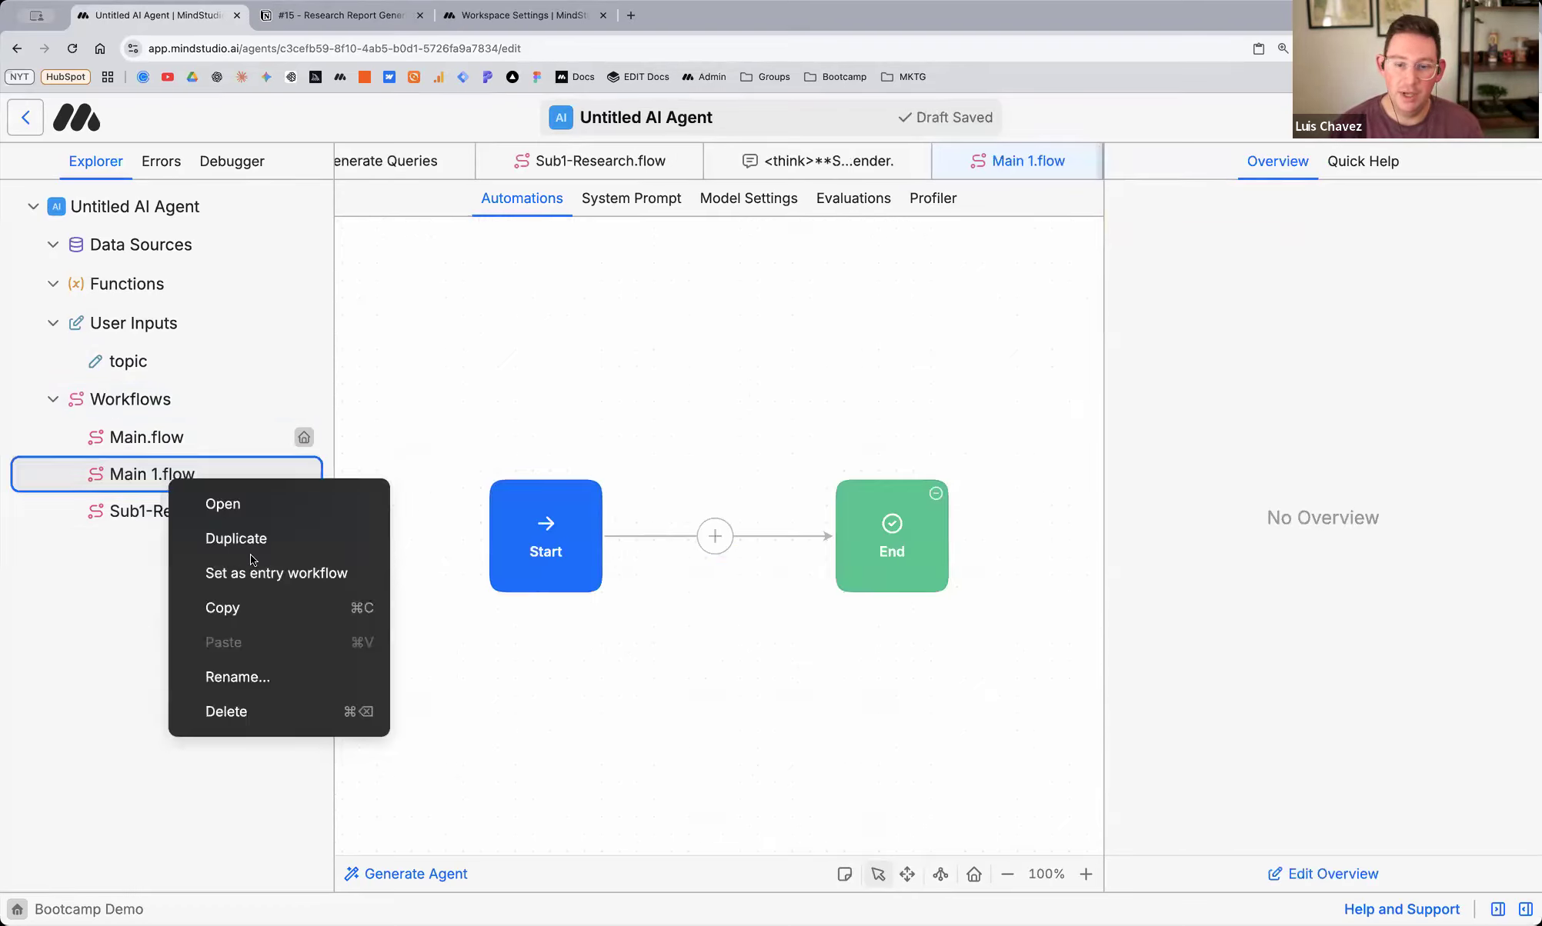
pyautogui.click(266, 683)
pyautogui.write('Sub')
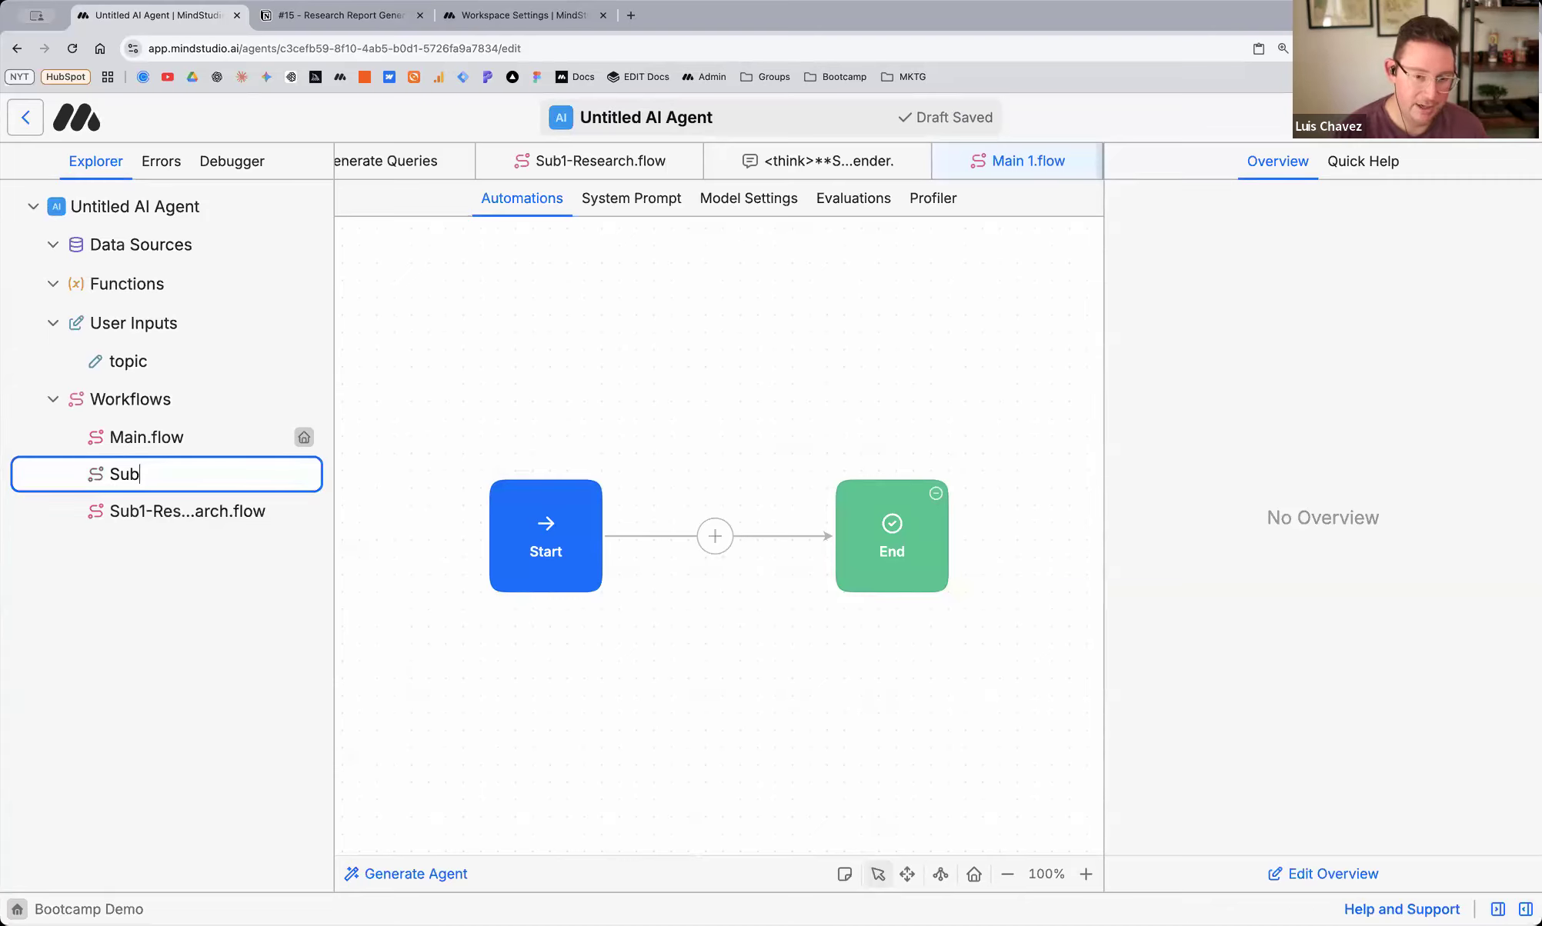
pyautogui.write('1.')
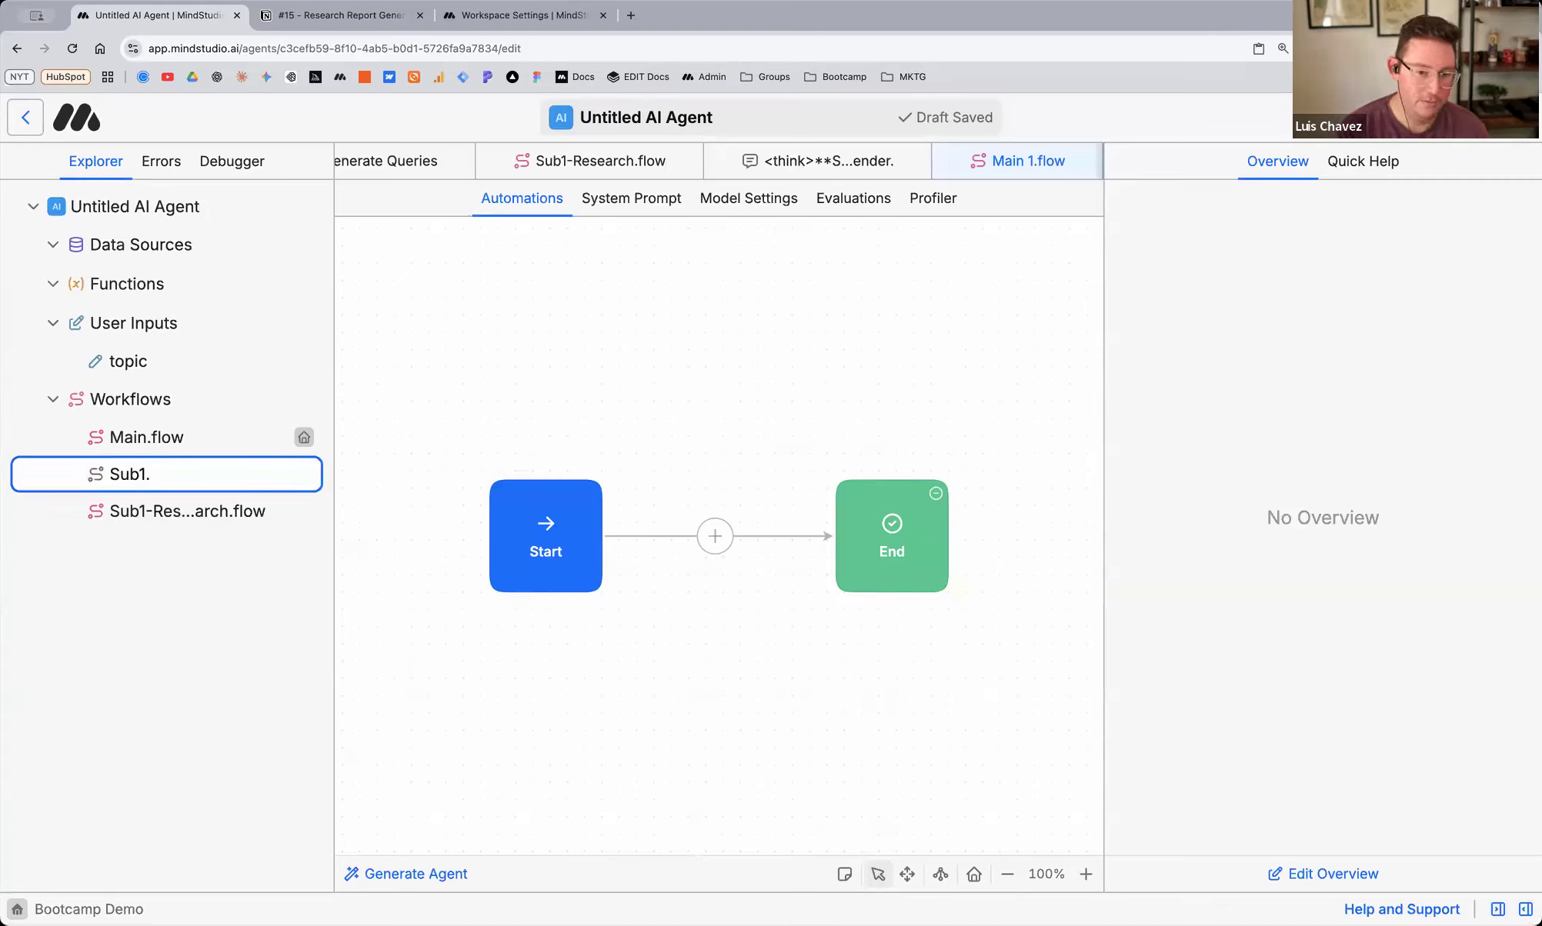
pyautogui.write('2-SCra')
pyautogui.press('BackSpace')
pyautogui.press('BackSpace')
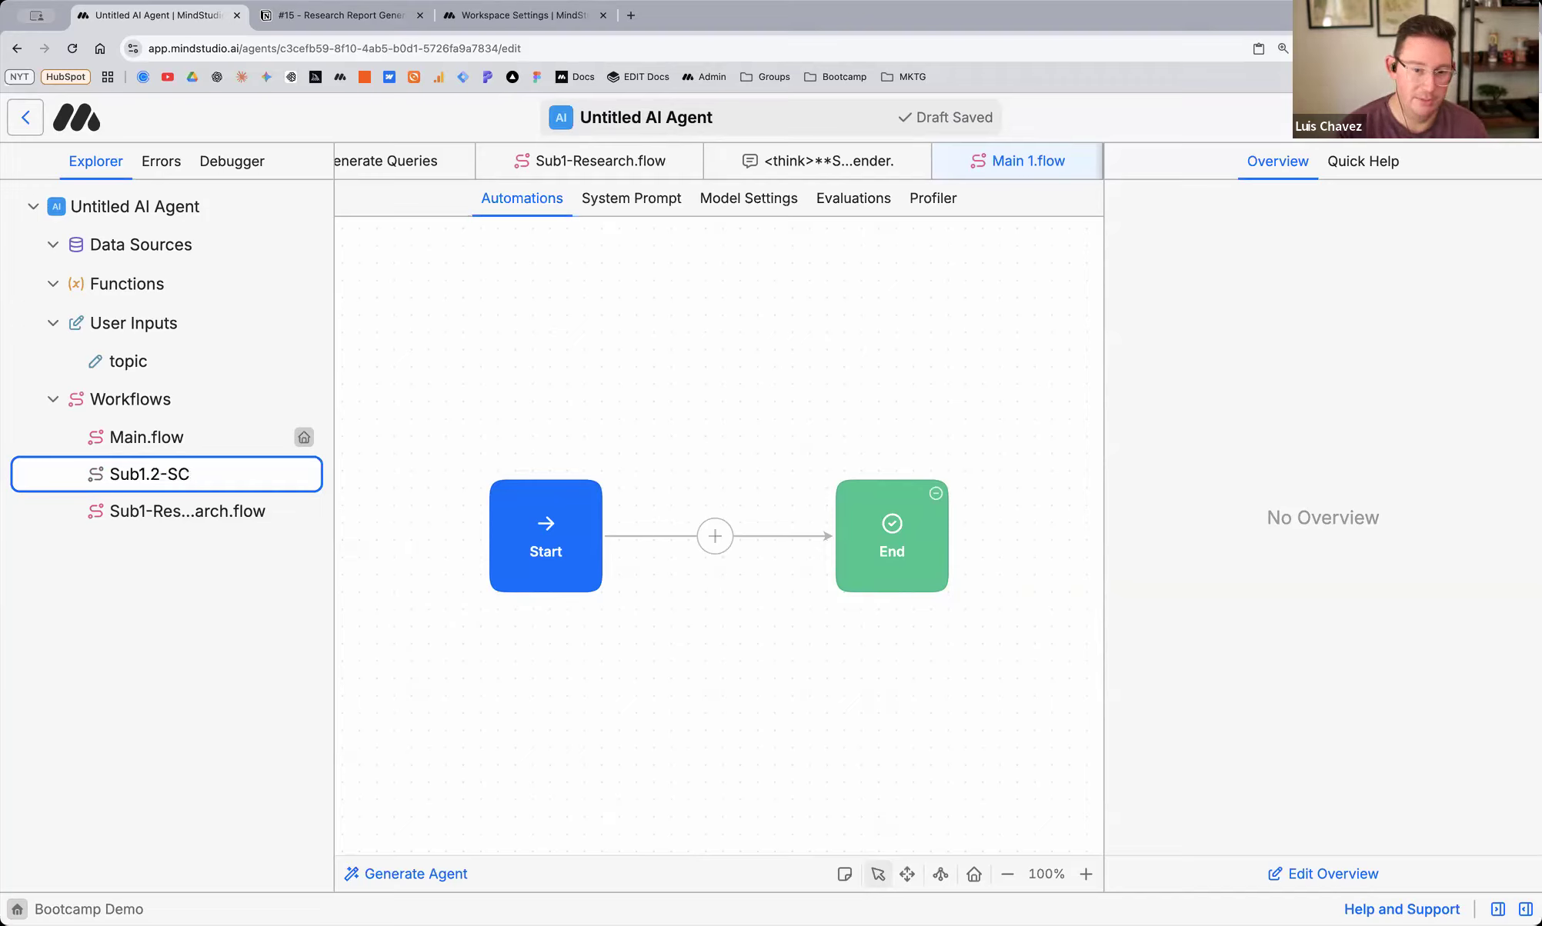
pyautogui.write('rape')
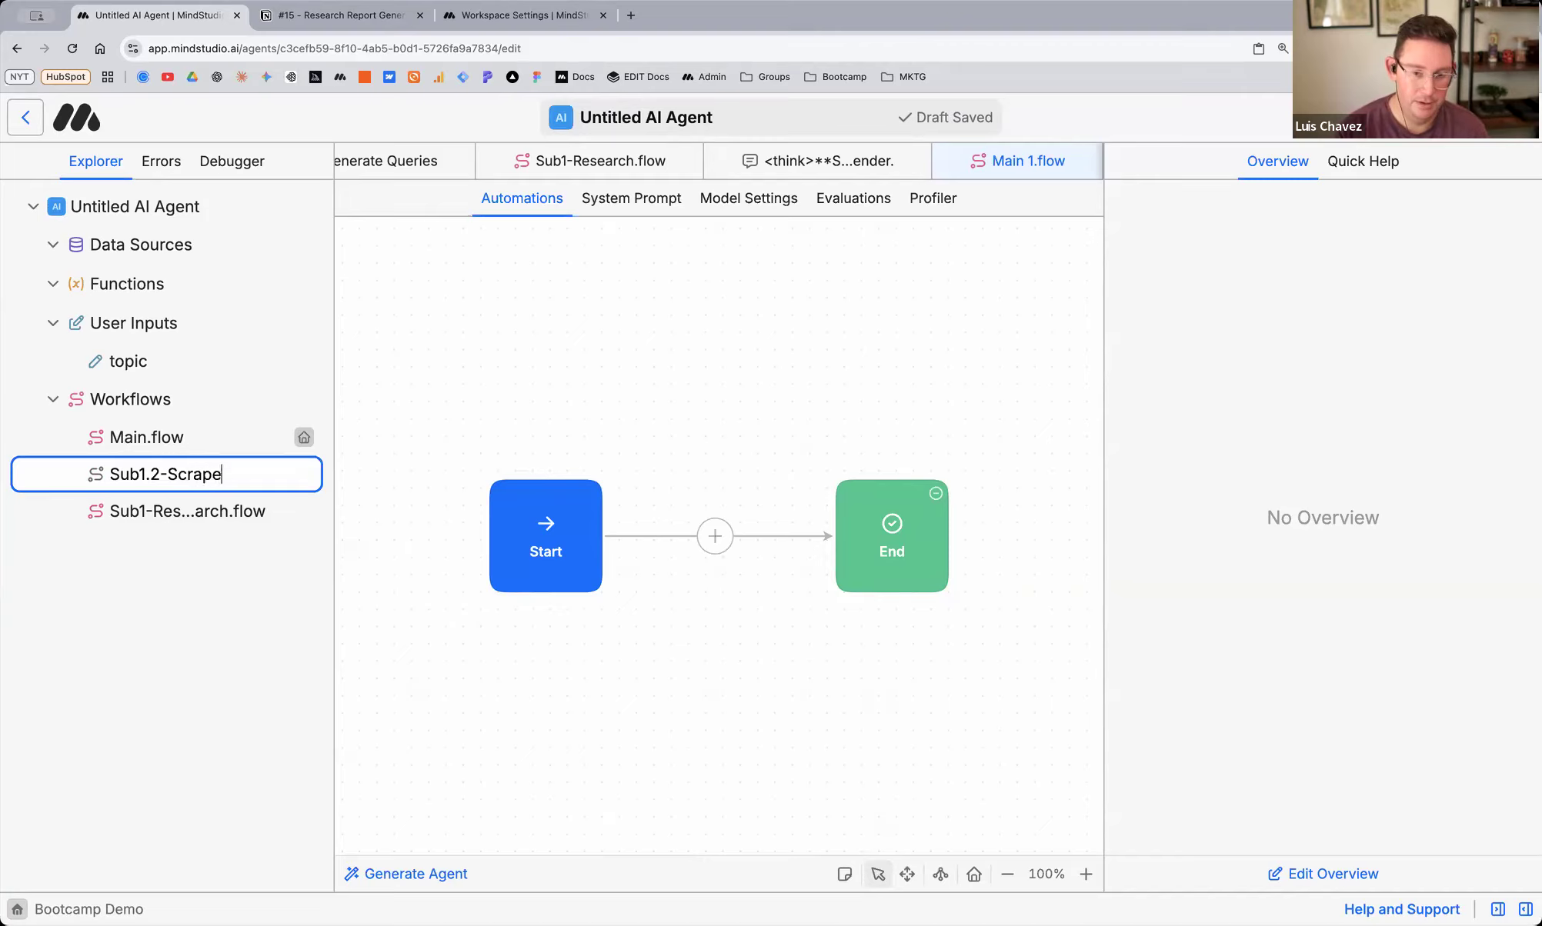
pyautogui.press('Return')
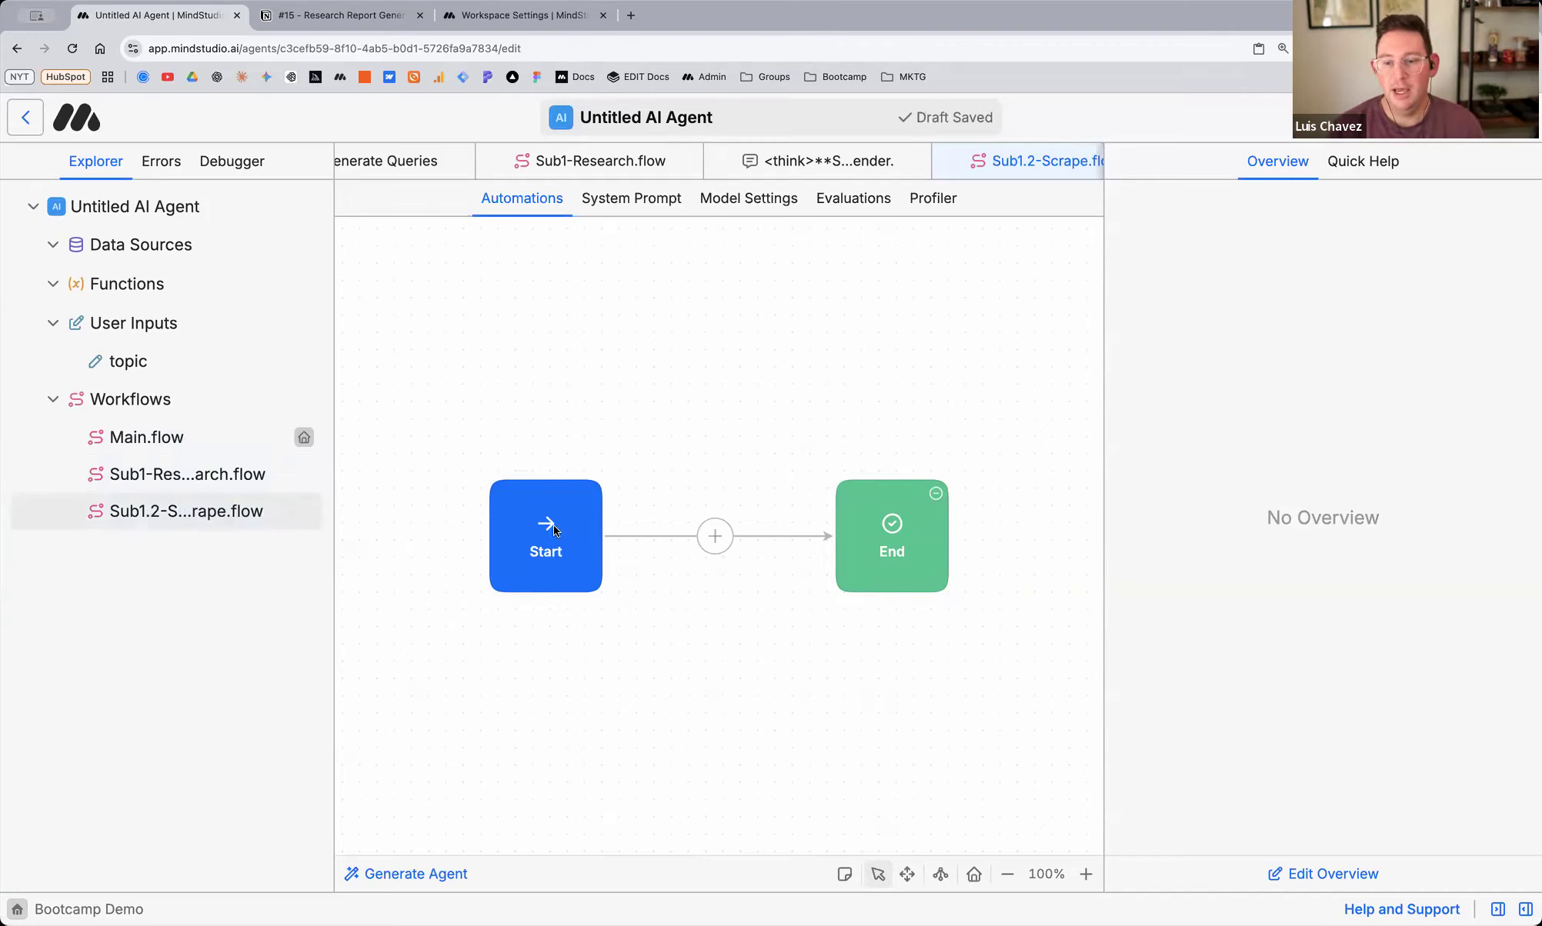
# Space the Start and End blocks of the Sub1.2-Scrape workflow further apart on the canvas
pyautogui.moveTo(548, 536); pyautogui.dragTo(426, 533)
pyautogui.moveTo(885, 550); pyautogui.dragTo(951, 544)
pyautogui.moveTo(447, 554); pyautogui.dragTo(513, 536)
# Review the Research Report Generator brief's requirements for searching Google, iterating through results, scraping each URL and returning its content
pyautogui.click(370, 12)
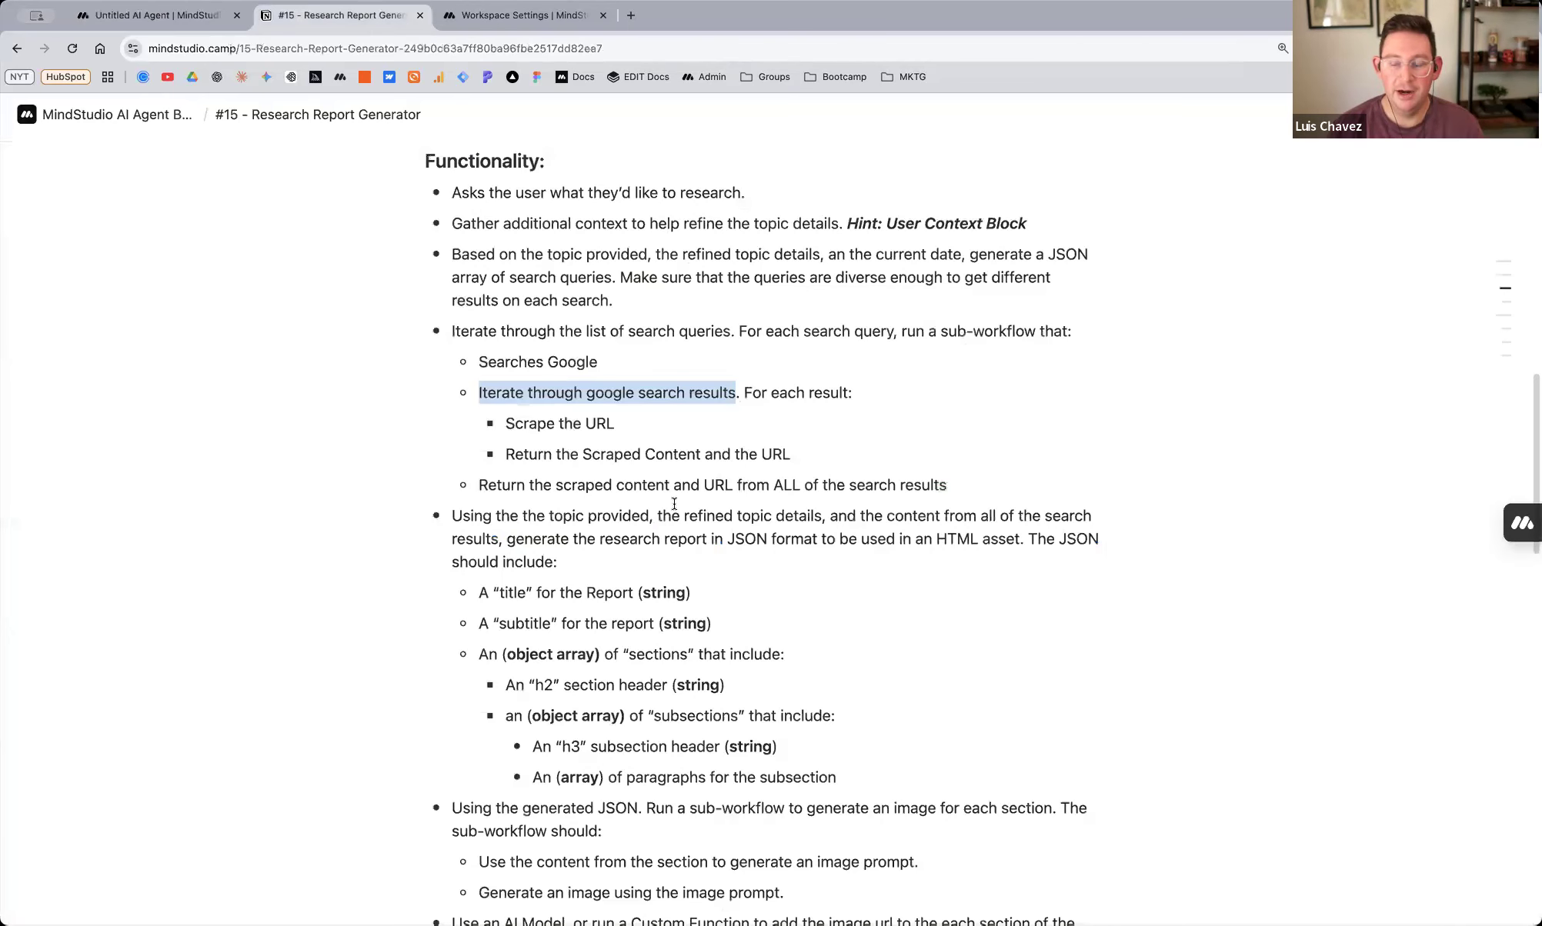
pyautogui.click(498, 393)
pyautogui.moveTo(478, 393); pyautogui.dragTo(862, 400)
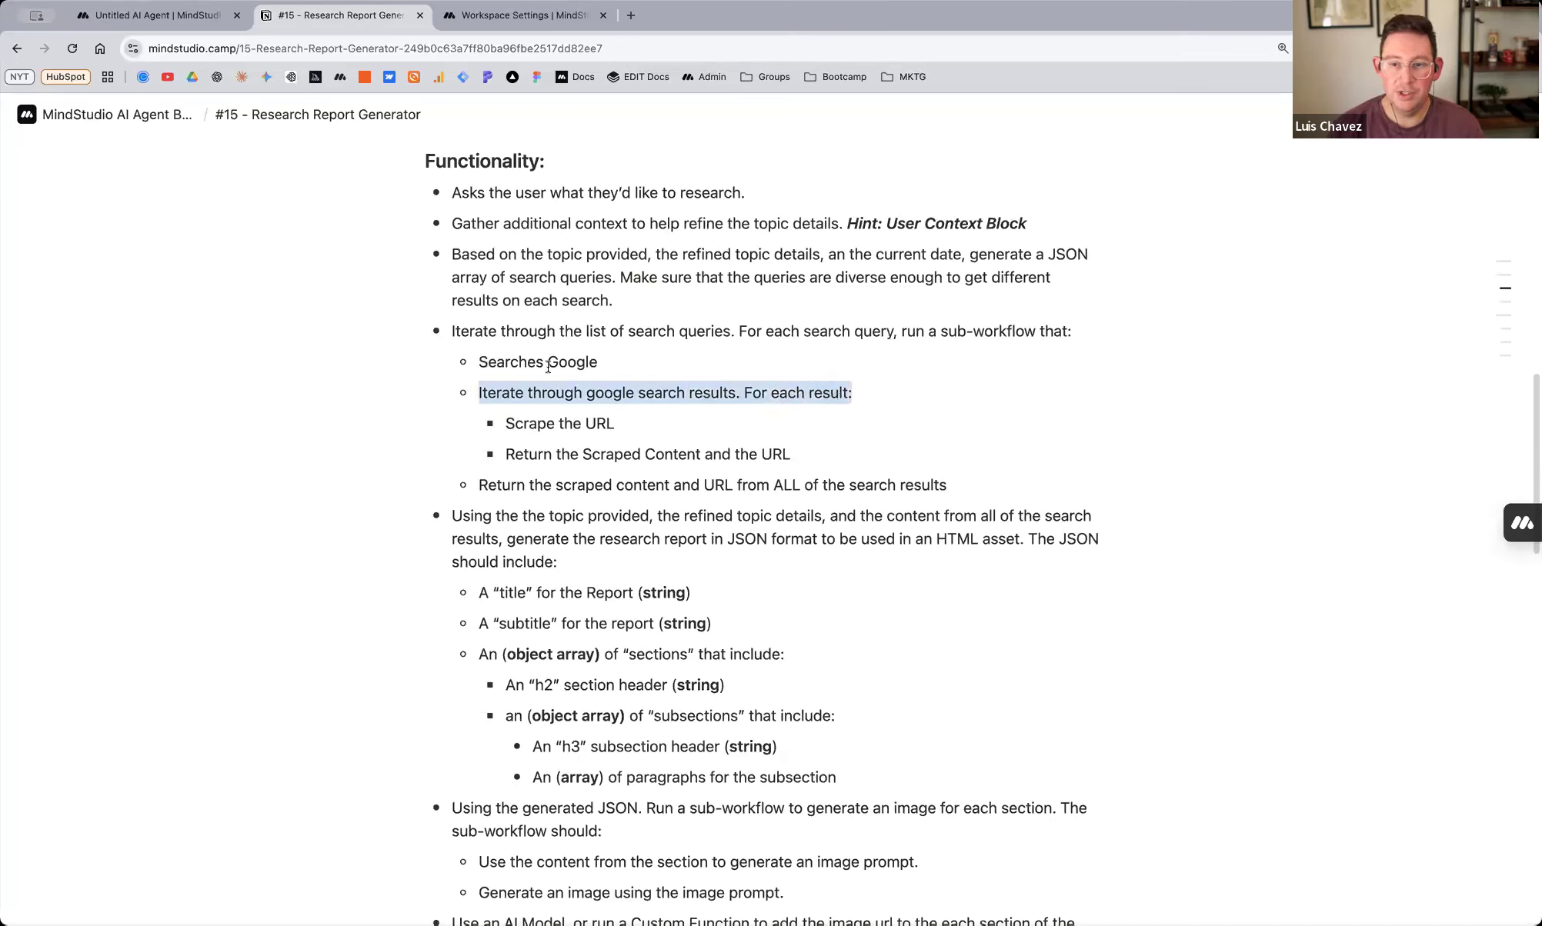
pyautogui.moveTo(505, 362); pyautogui.dragTo(604, 364)
pyautogui.moveTo(479, 393); pyautogui.dragTo(870, 391)
pyautogui.moveTo(507, 424); pyautogui.dragTo(616, 424)
pyautogui.moveTo(507, 454); pyautogui.dragTo(815, 441)
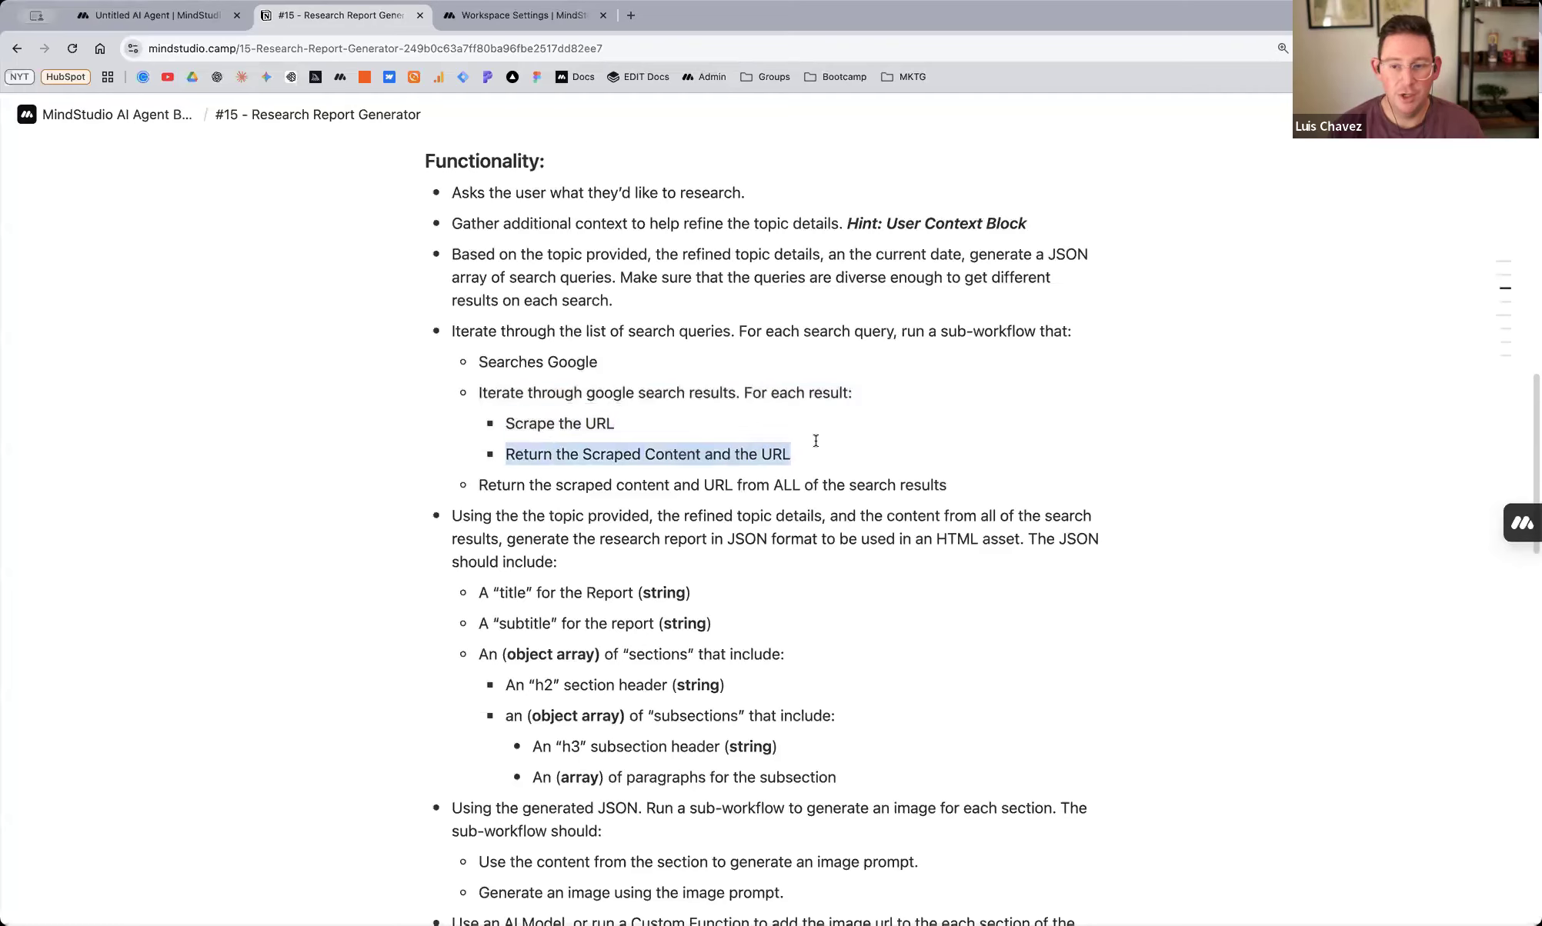
# Return to the MindStudio agent and insert a Scrape URL block between Start and End in Sub1.2-Scrape
pyautogui.click(184, 22)
pyautogui.click(721, 536)
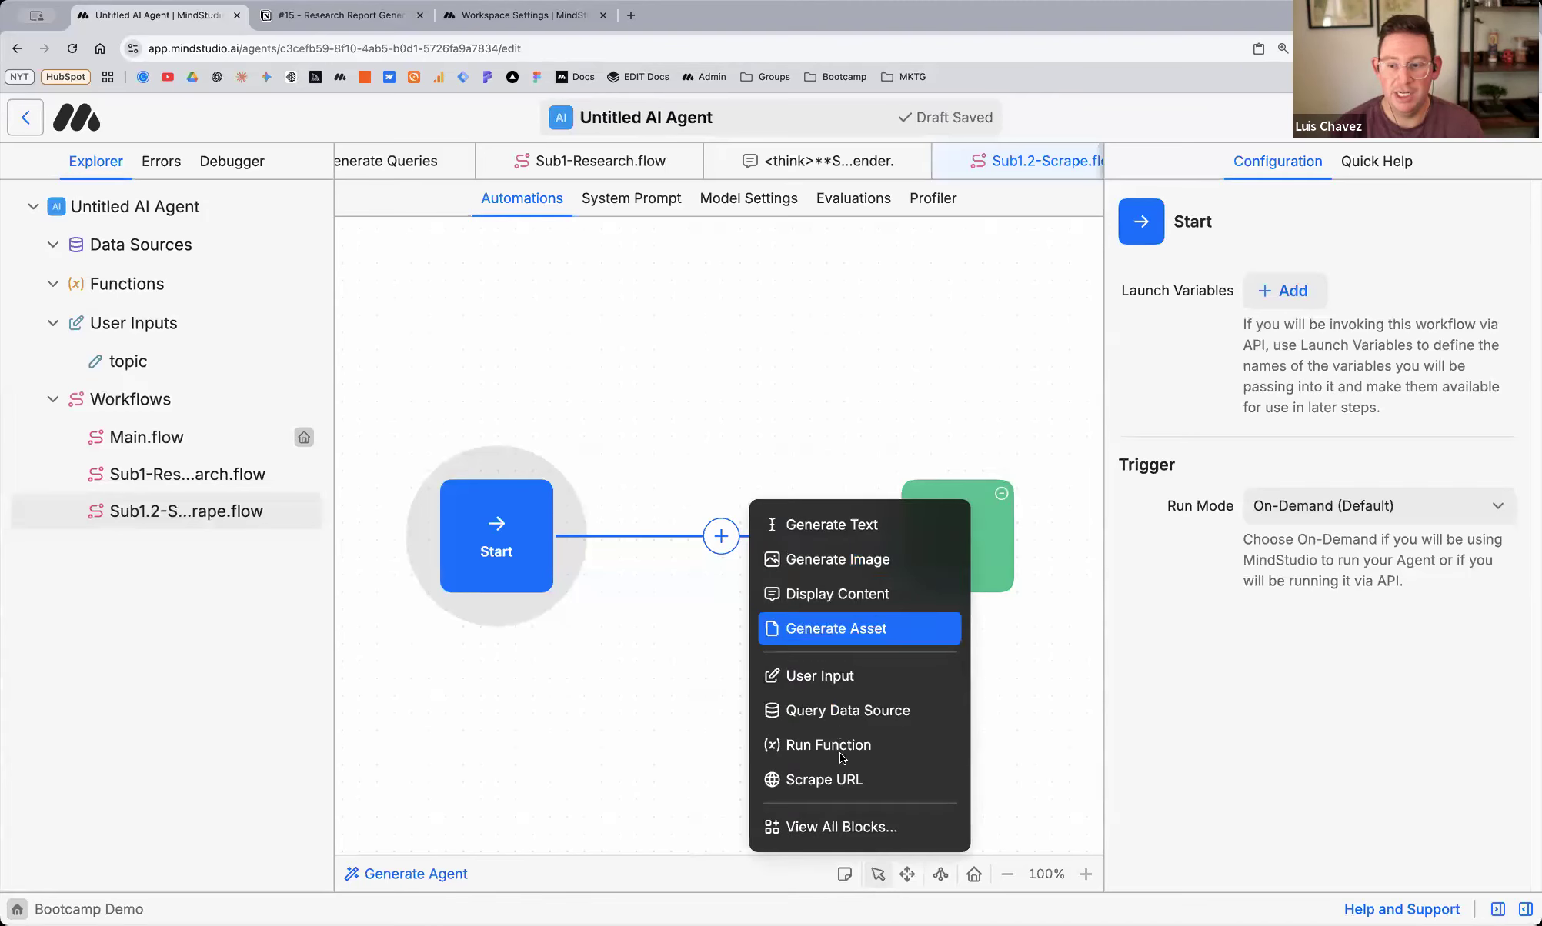
pyautogui.click(825, 779)
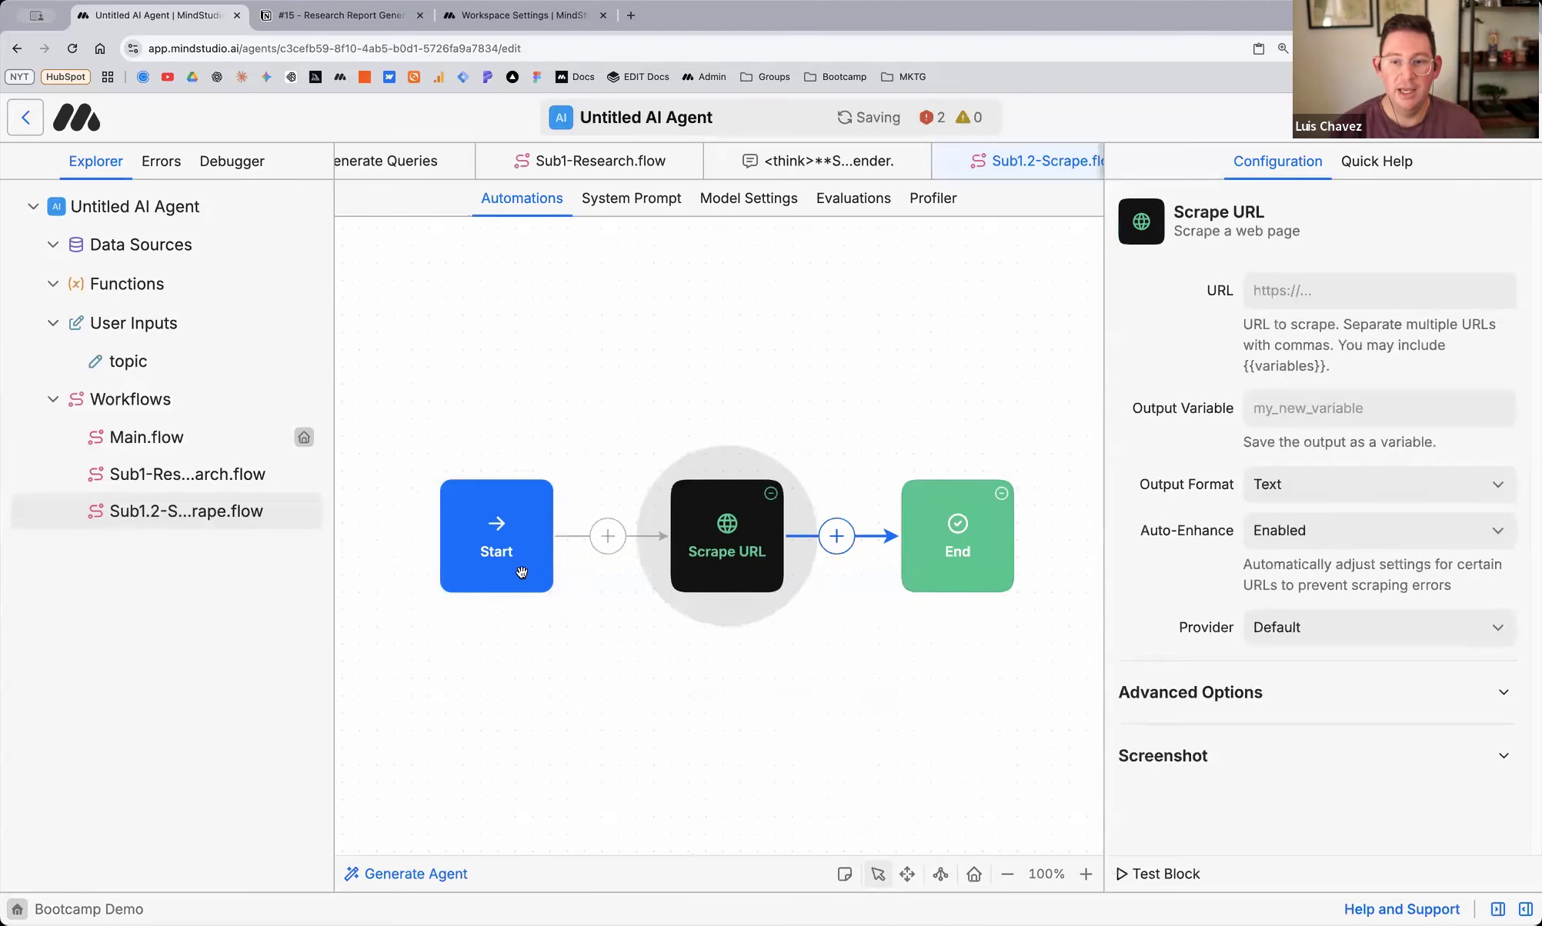
# Add a launch variable named url to the Start block of Sub1.2-Scrape
pyautogui.click(491, 554)
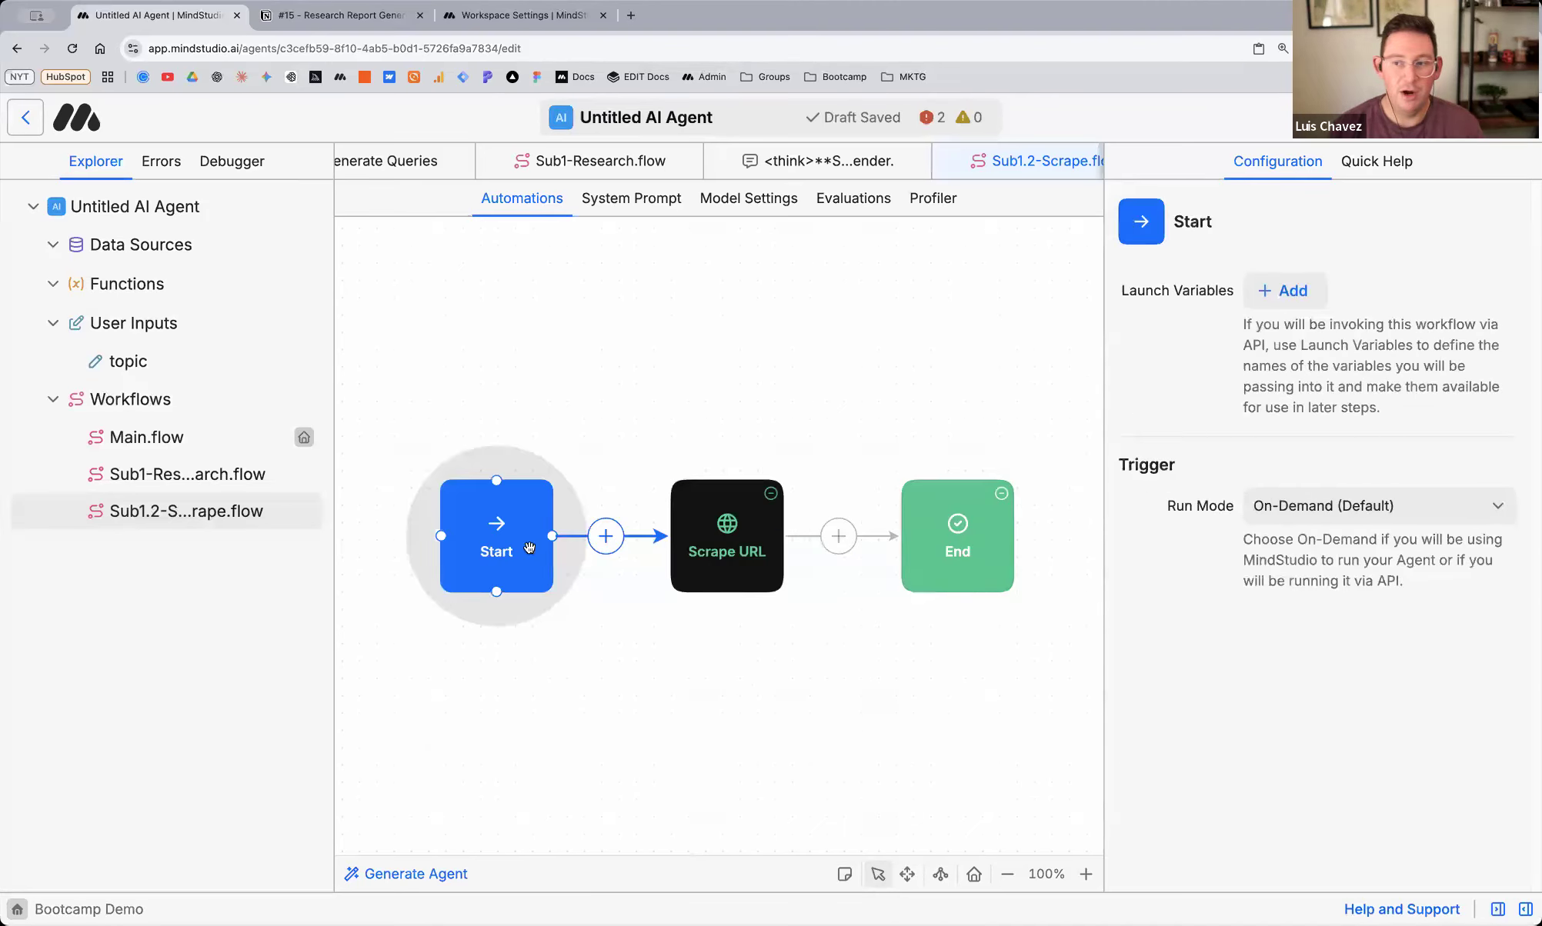
pyautogui.click(1290, 294)
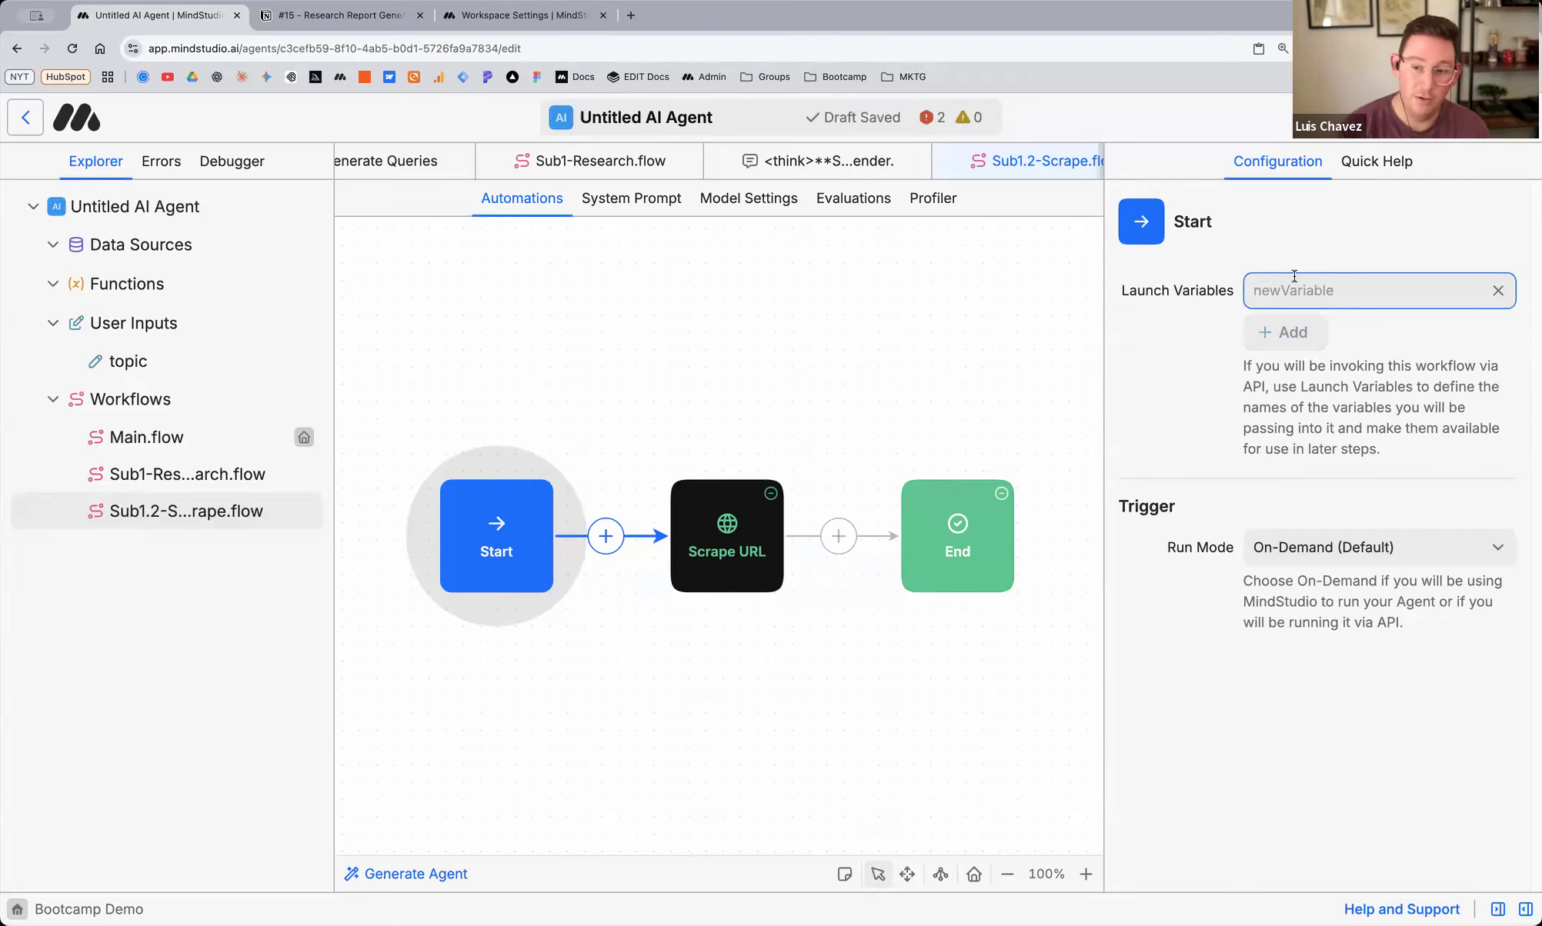
pyautogui.write('u')
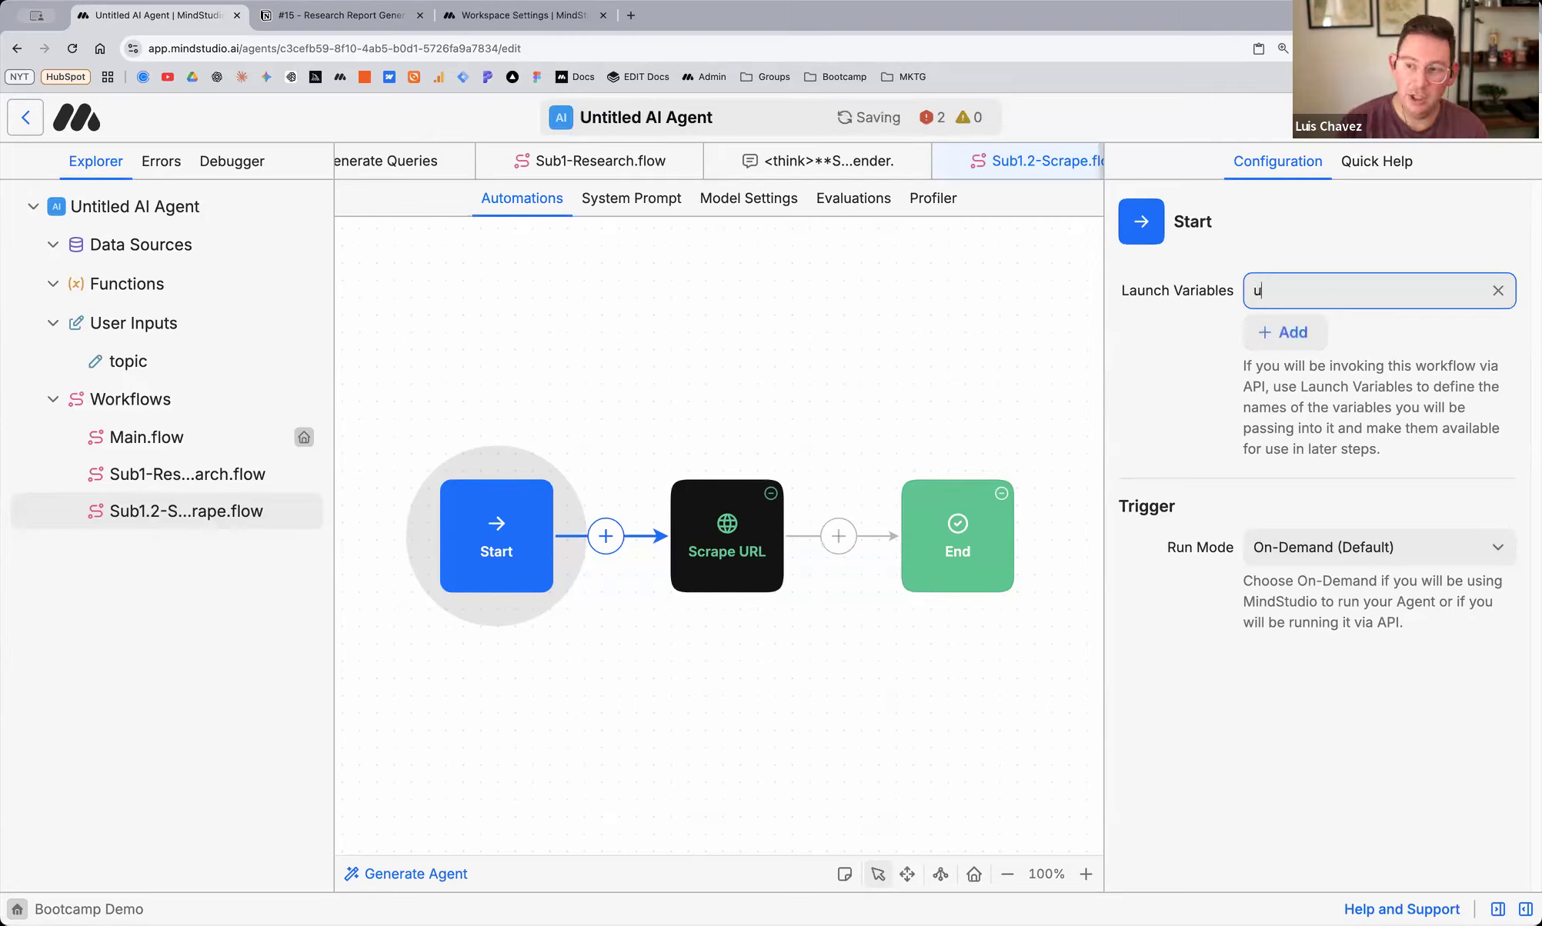
pyautogui.write('rl')
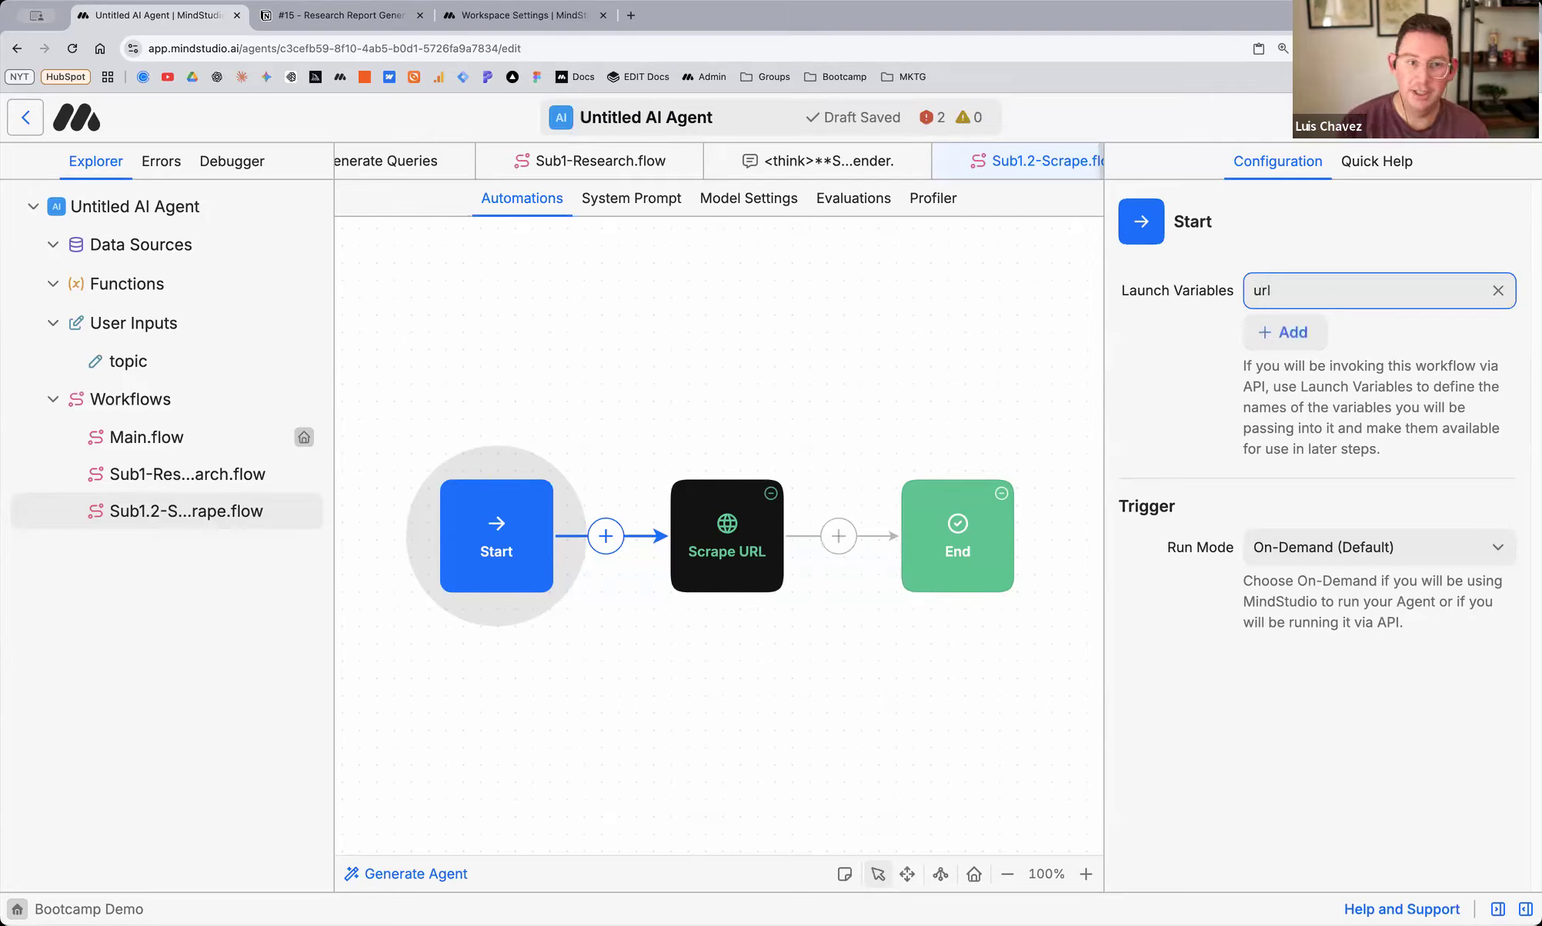
pyautogui.click(1227, 414)
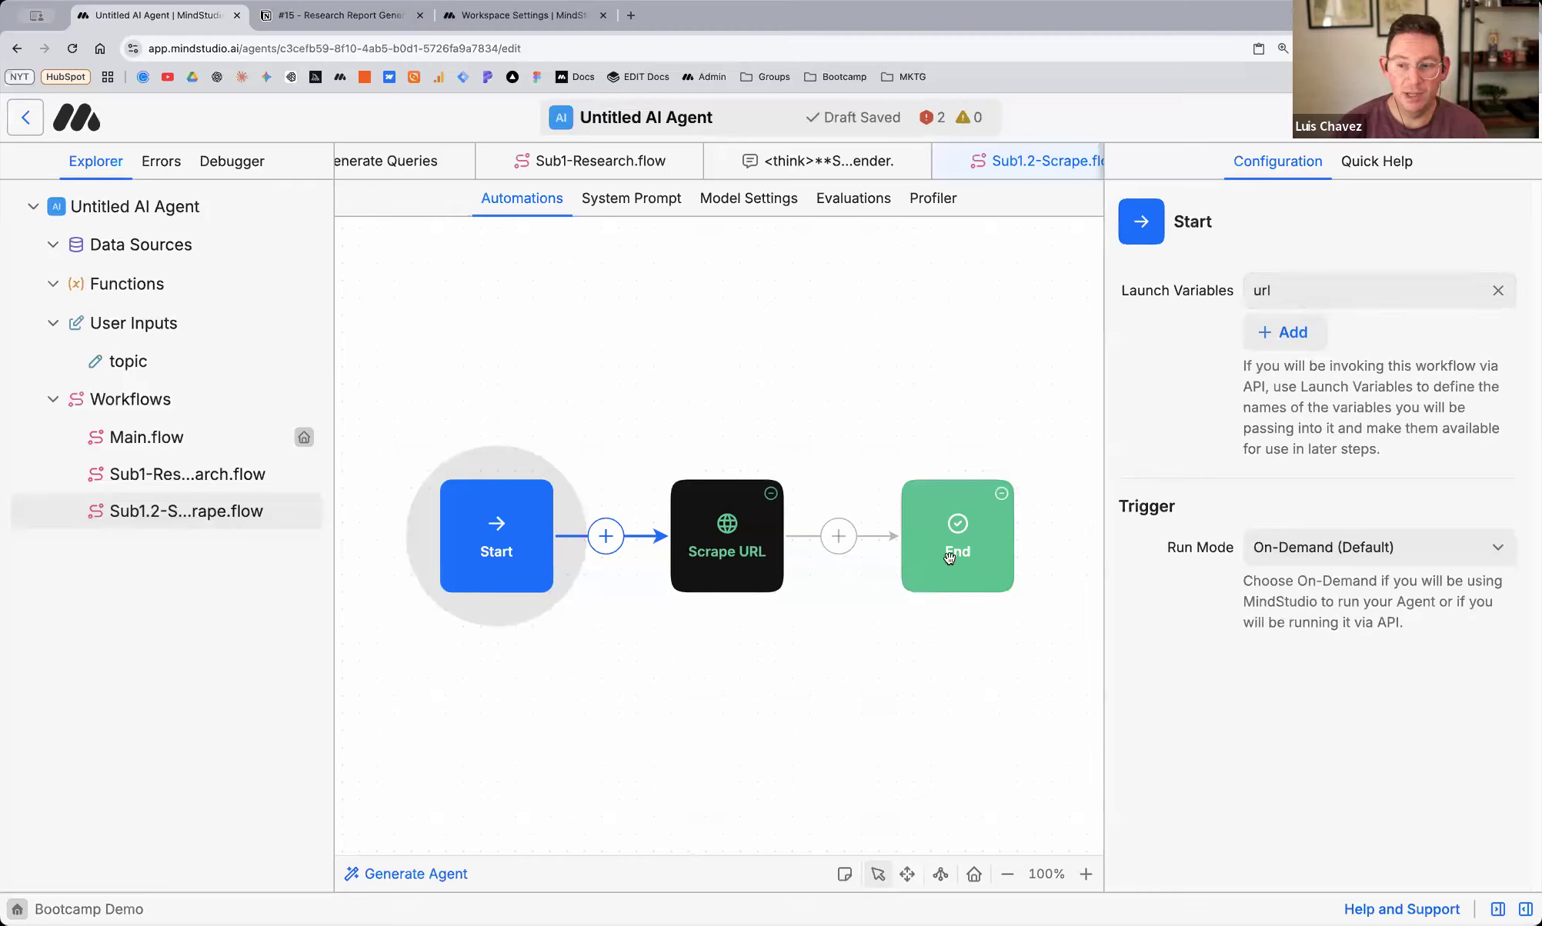
# Add a JSON output to the End block with the key url and the value {{url}}
pyautogui.click(995, 556)
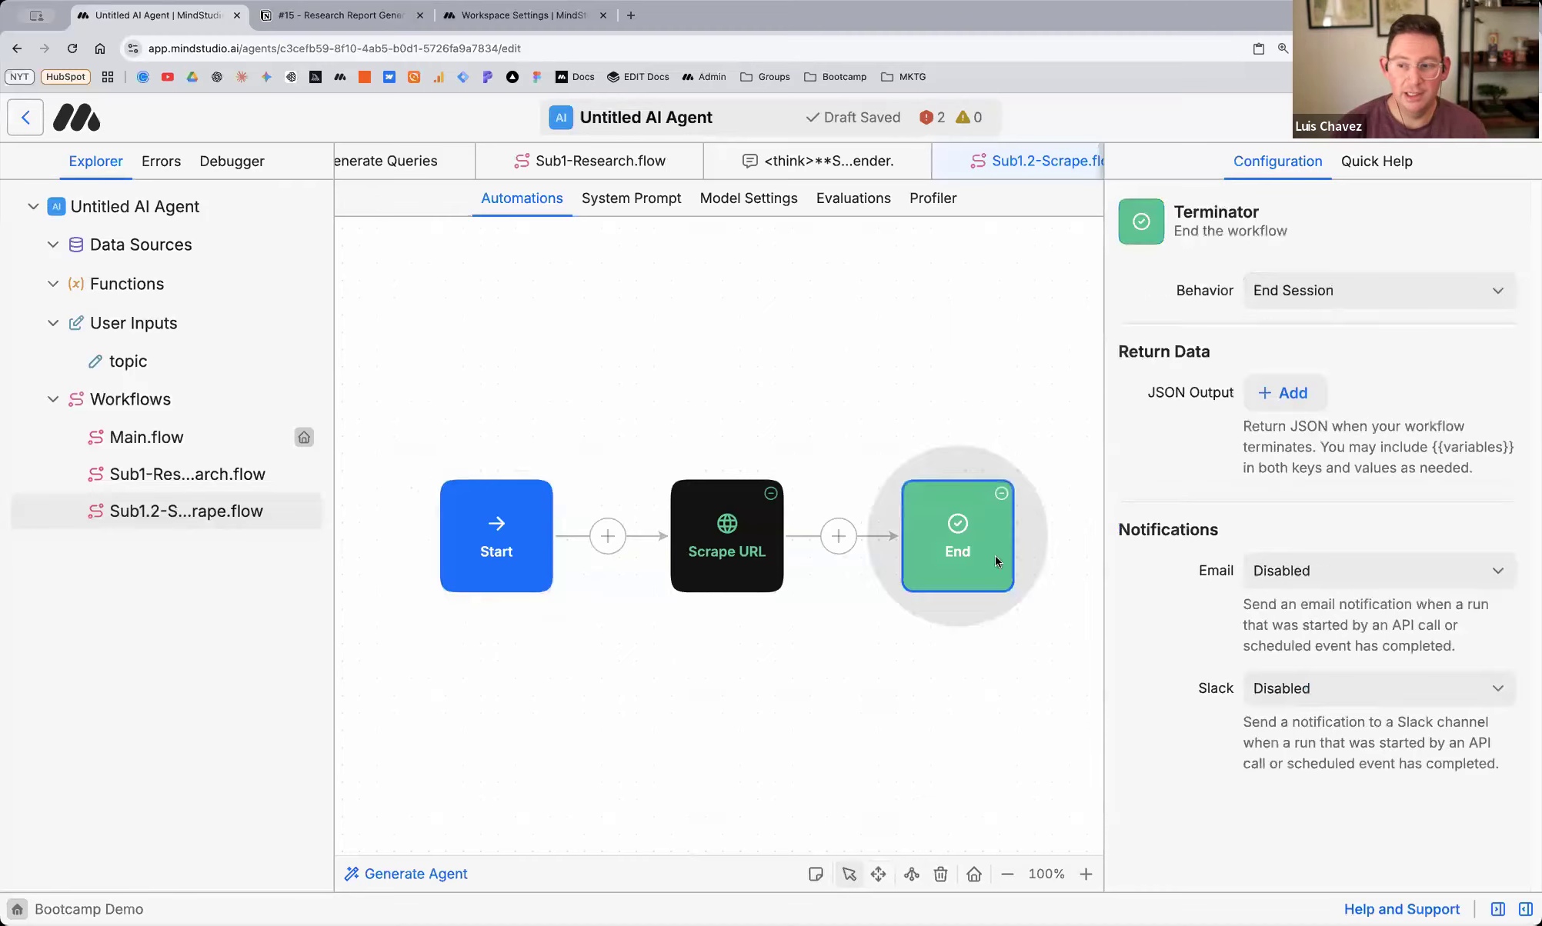
pyautogui.click(1289, 394)
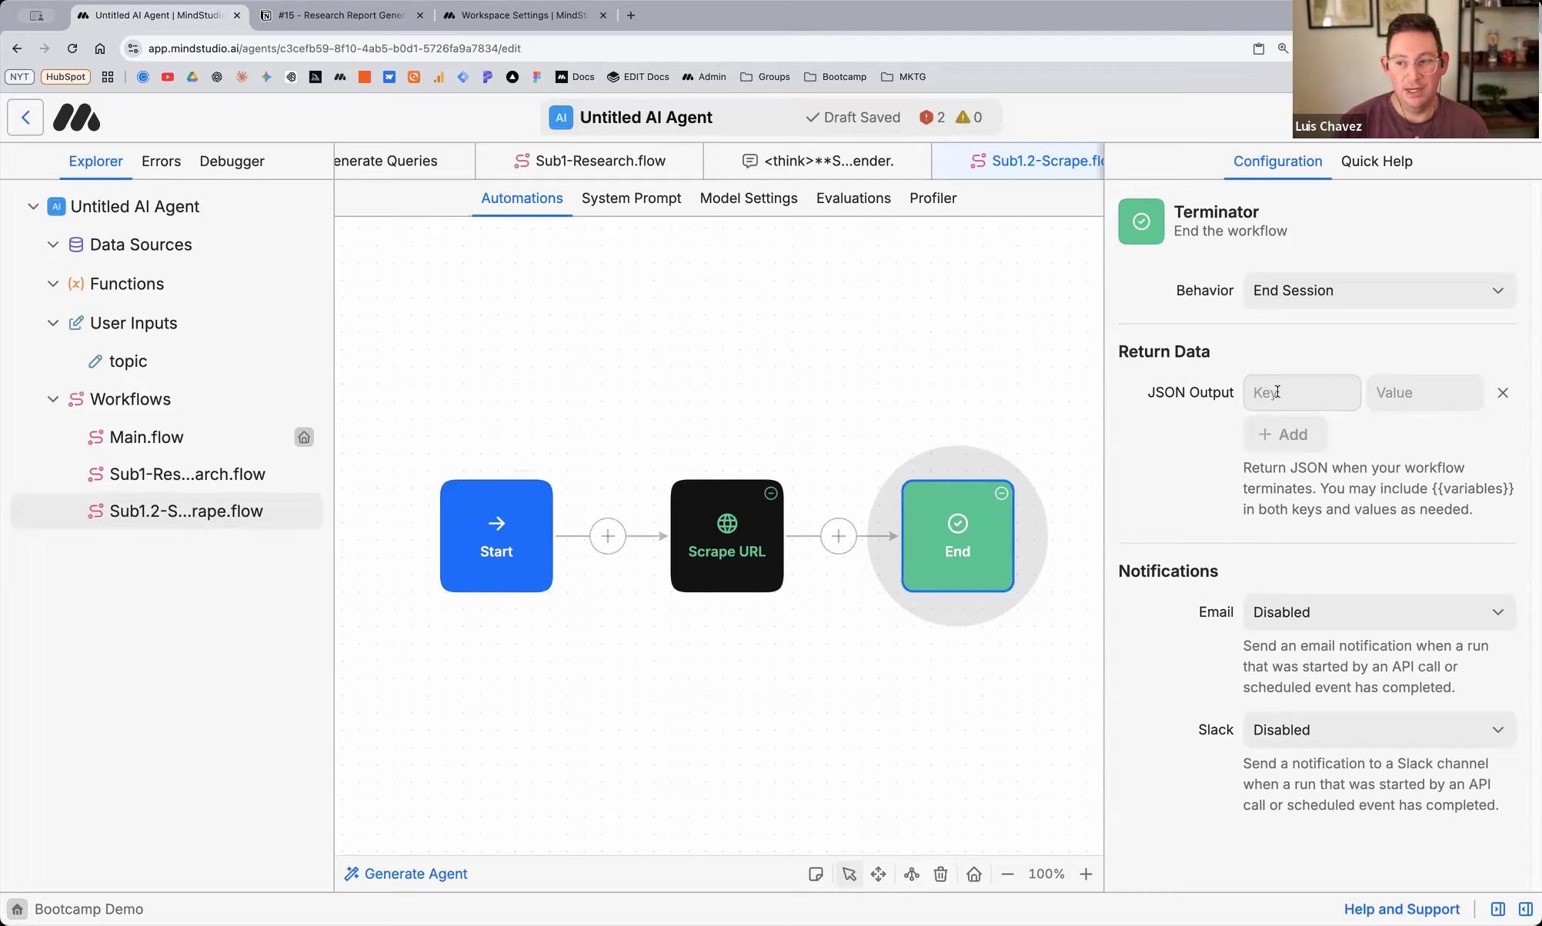
pyautogui.click(1277, 392)
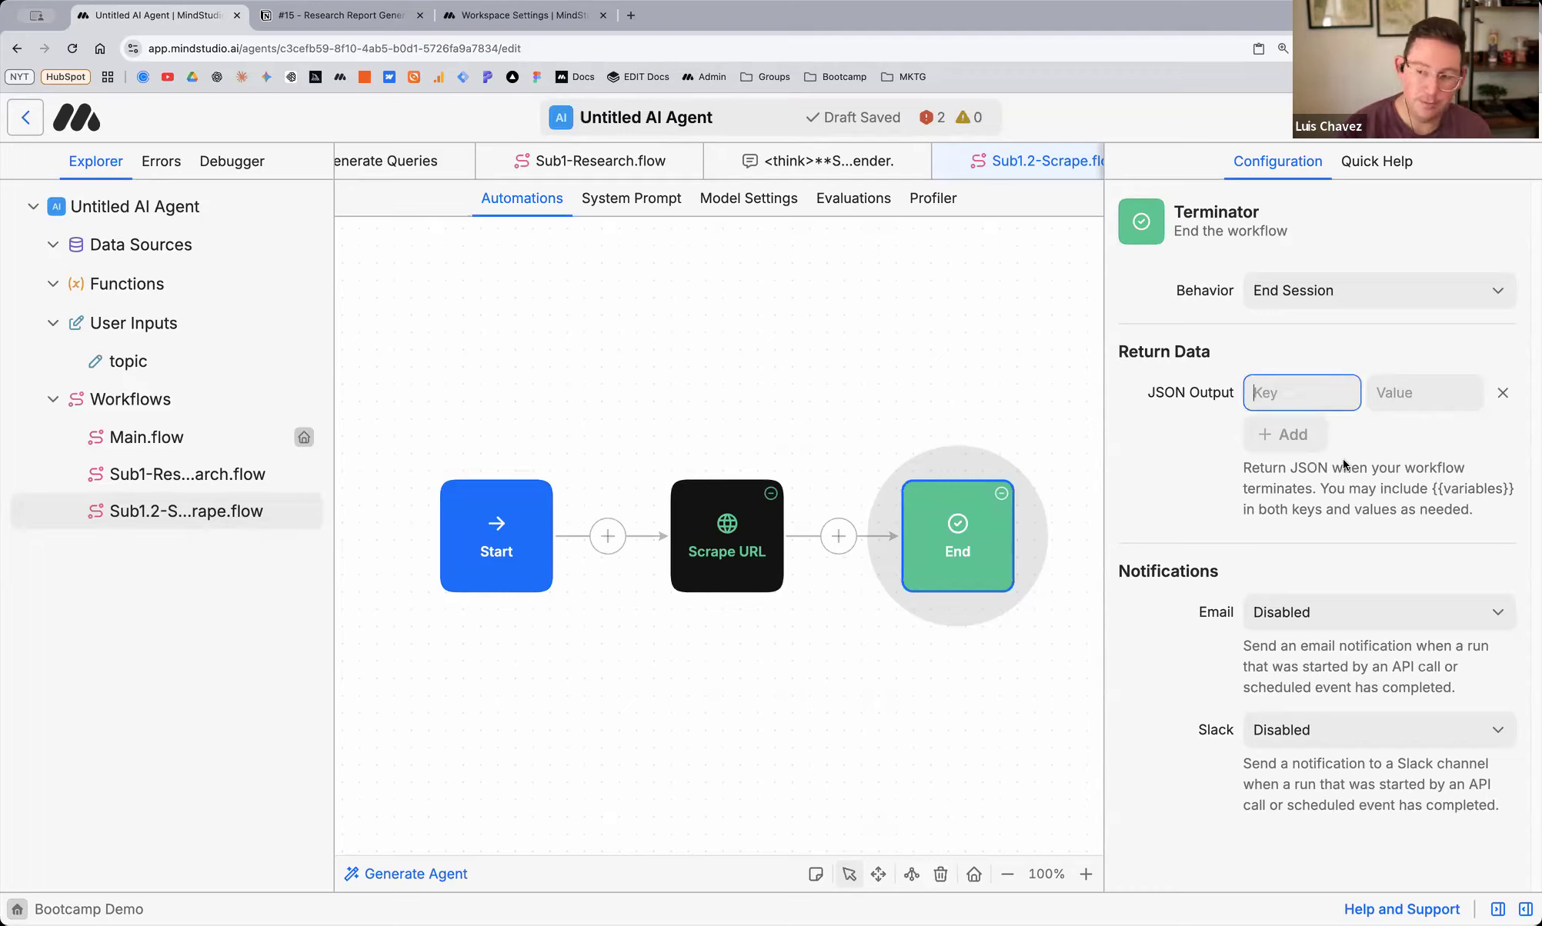
pyautogui.write('url')
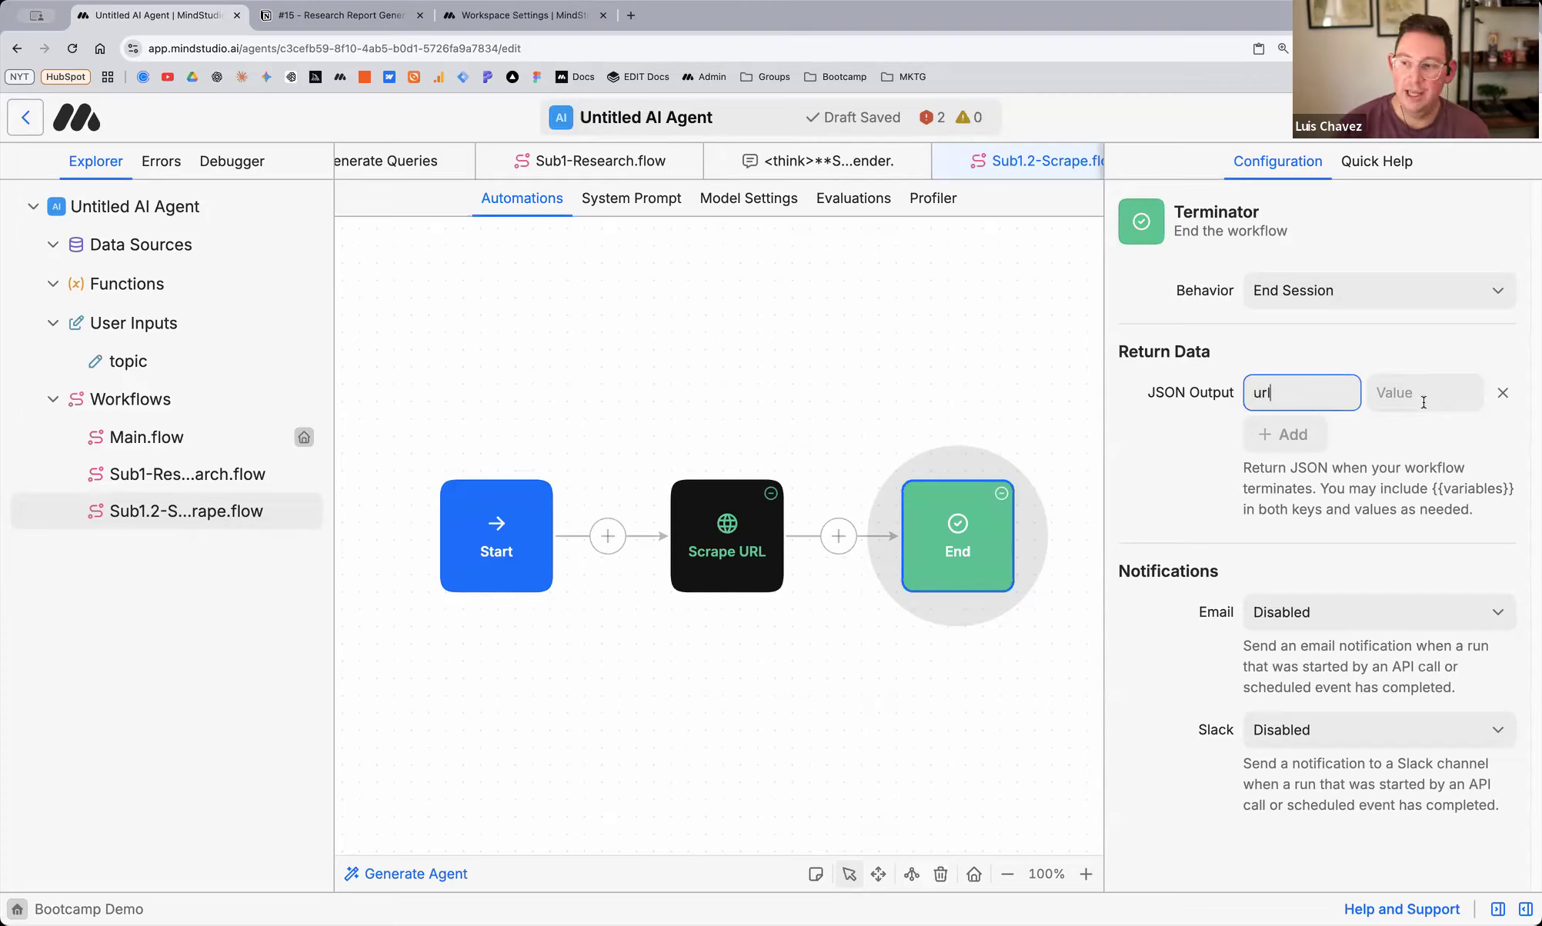
pyautogui.press('Tab')
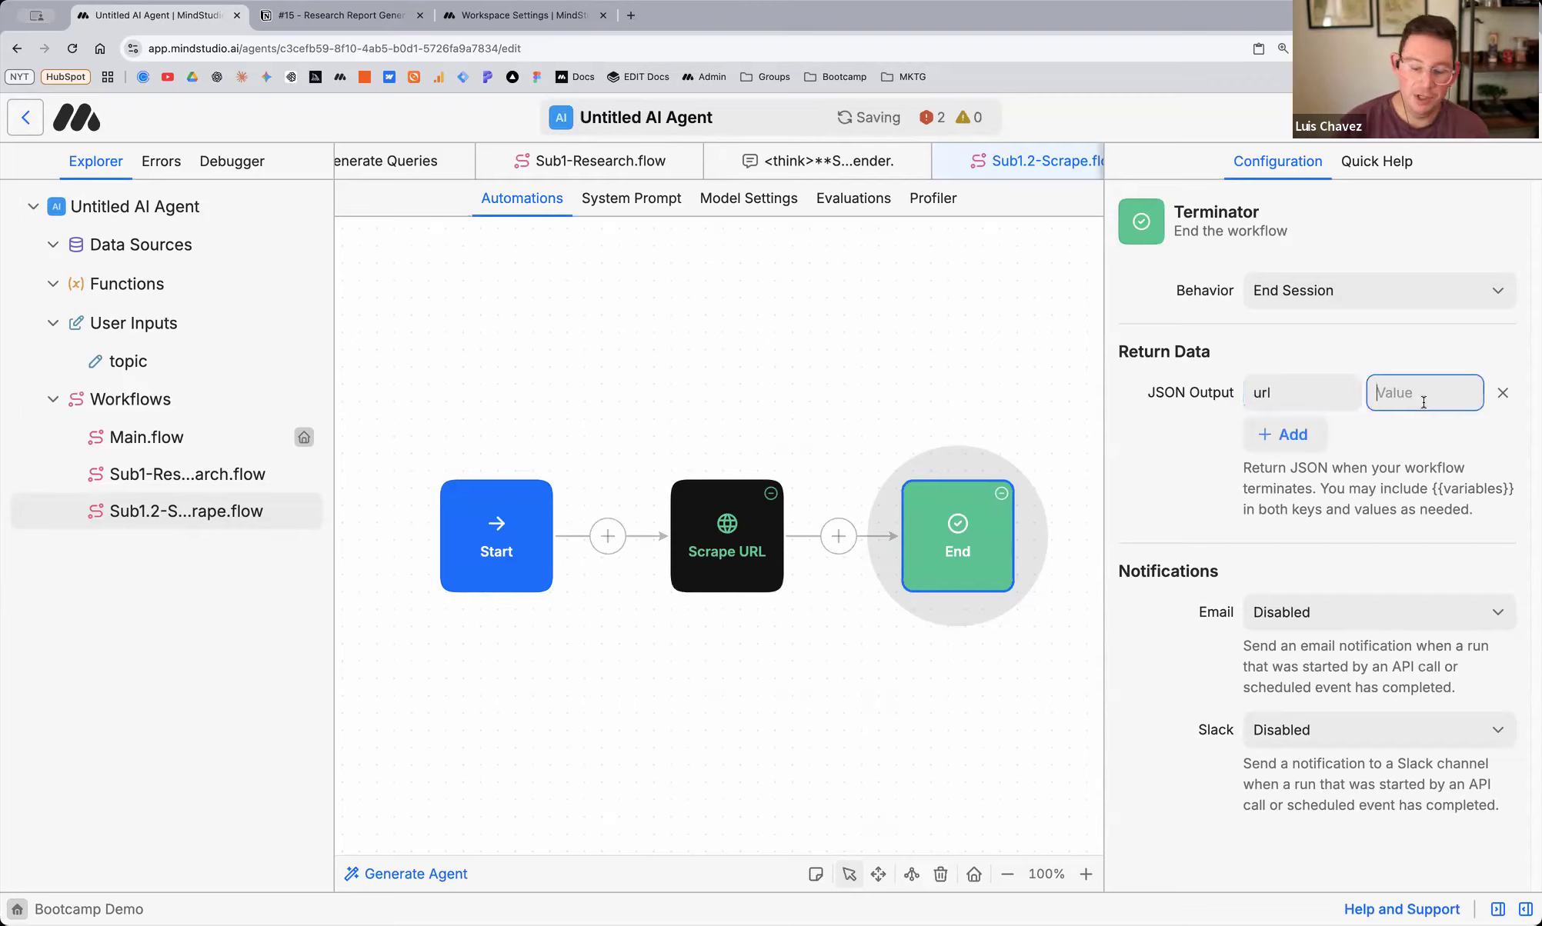
pyautogui.write('{{url')
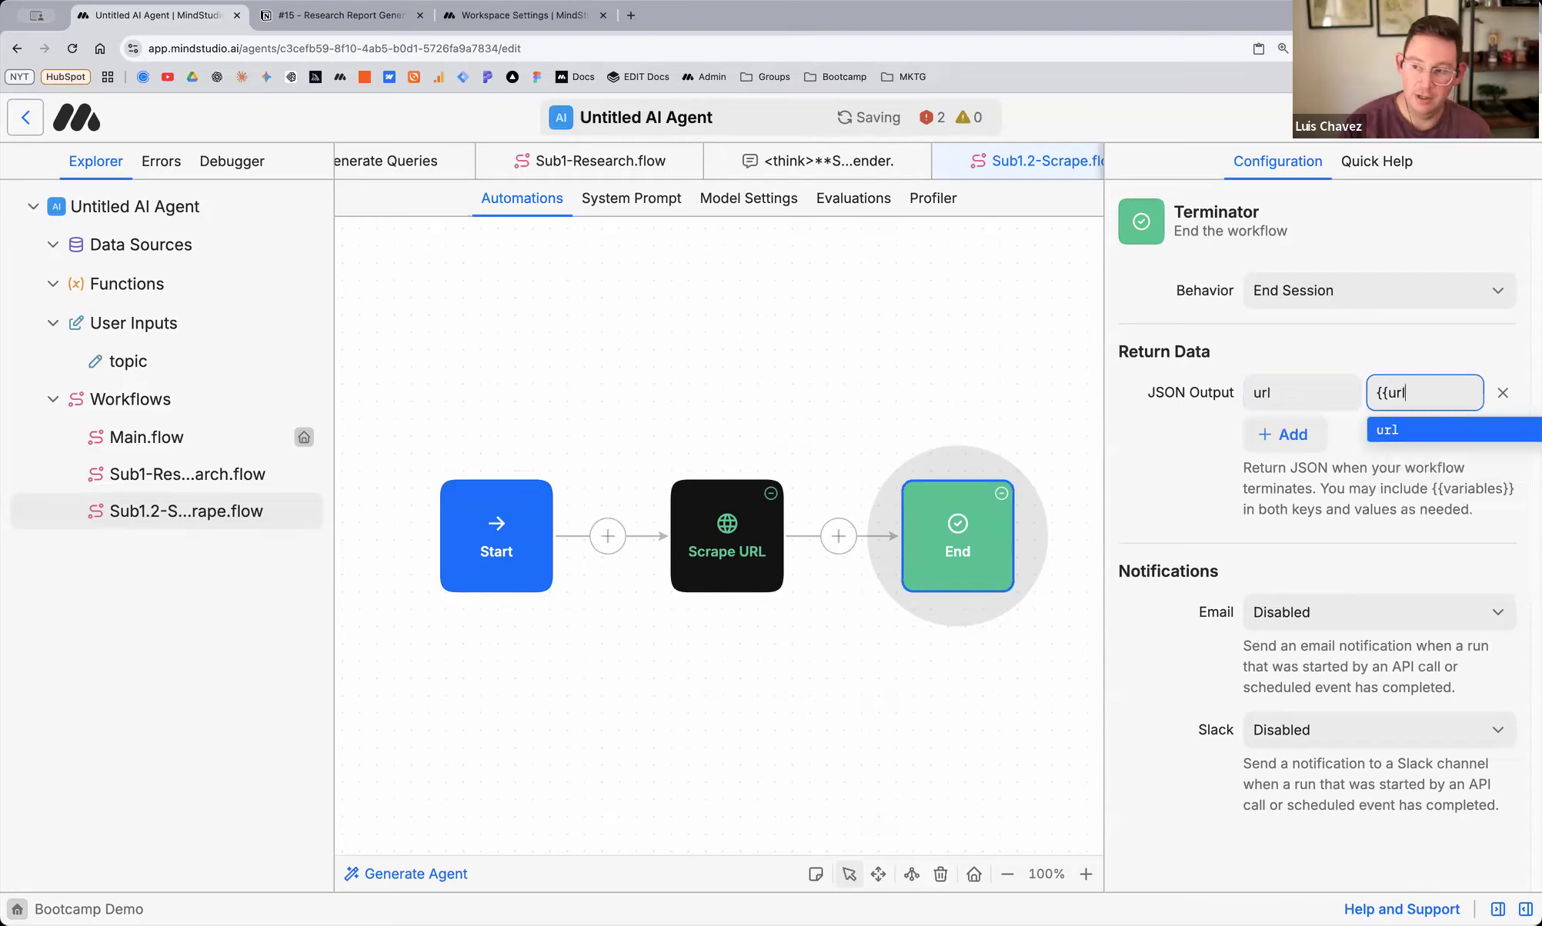
pyautogui.press('Return')
# Compare the Start block's launch variable with the End block's JSON output
pyautogui.click(465, 547)
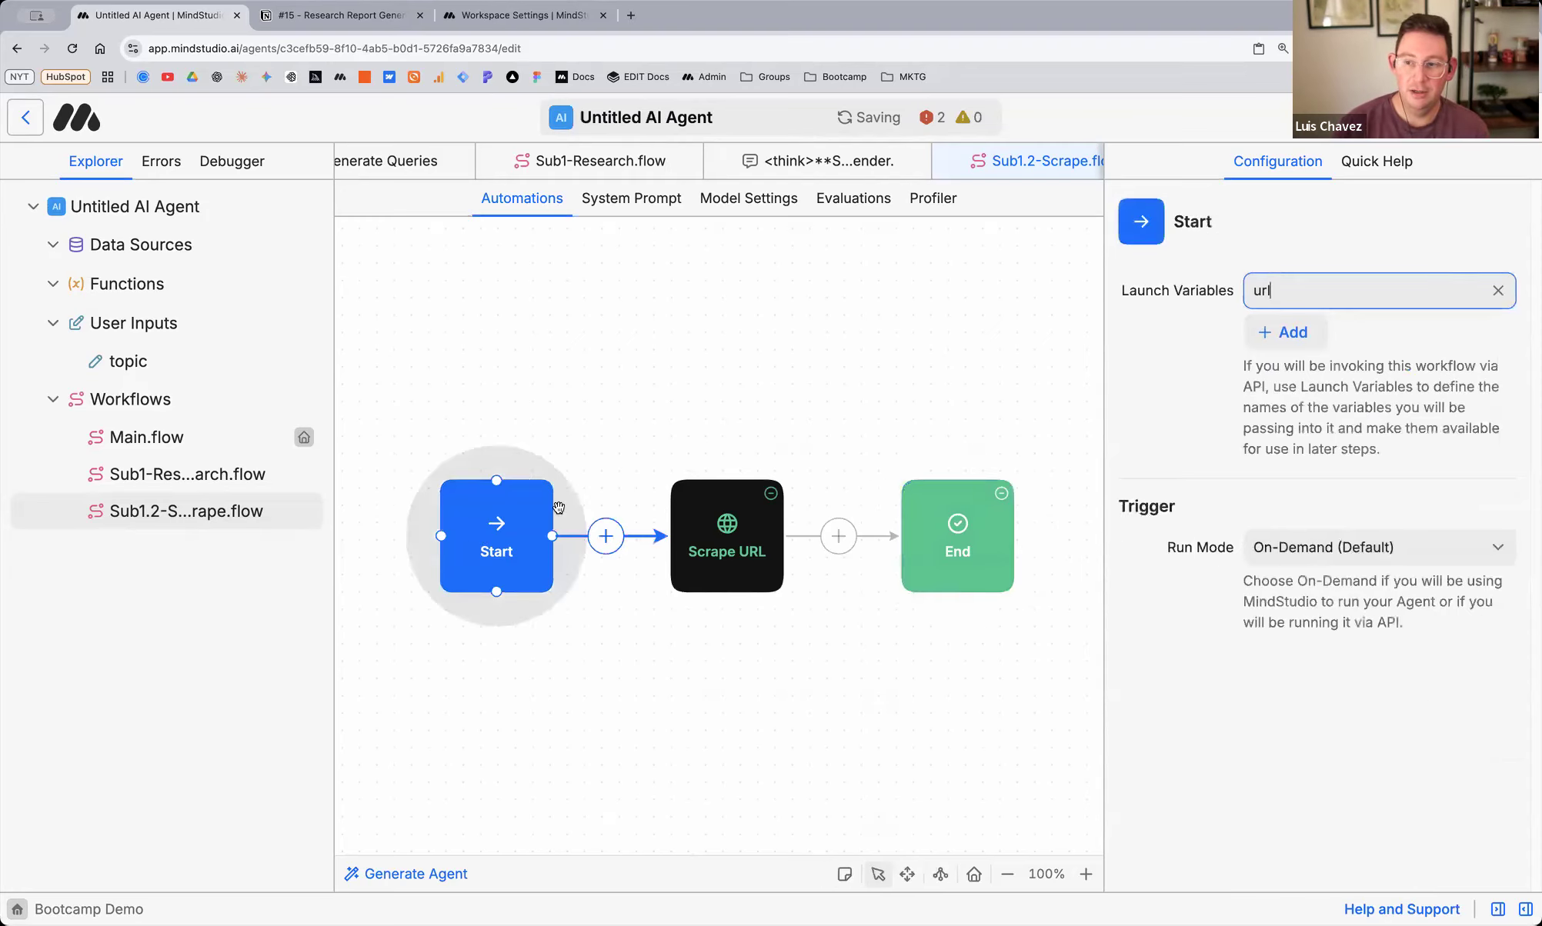
pyautogui.doubleClick(1302, 297)
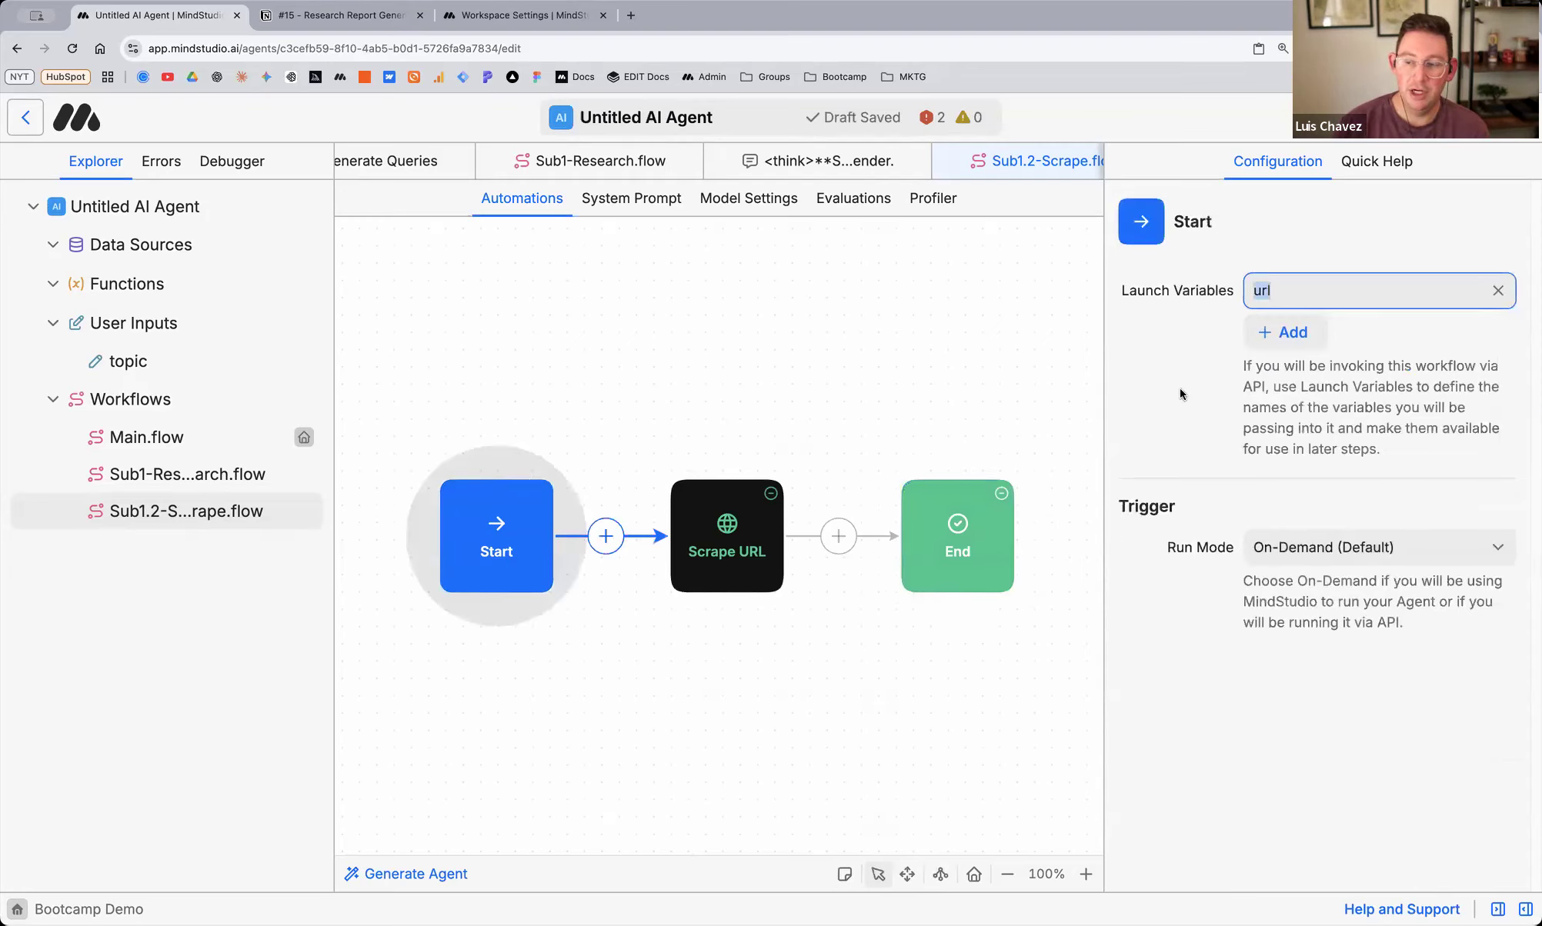
pyautogui.click(1007, 539)
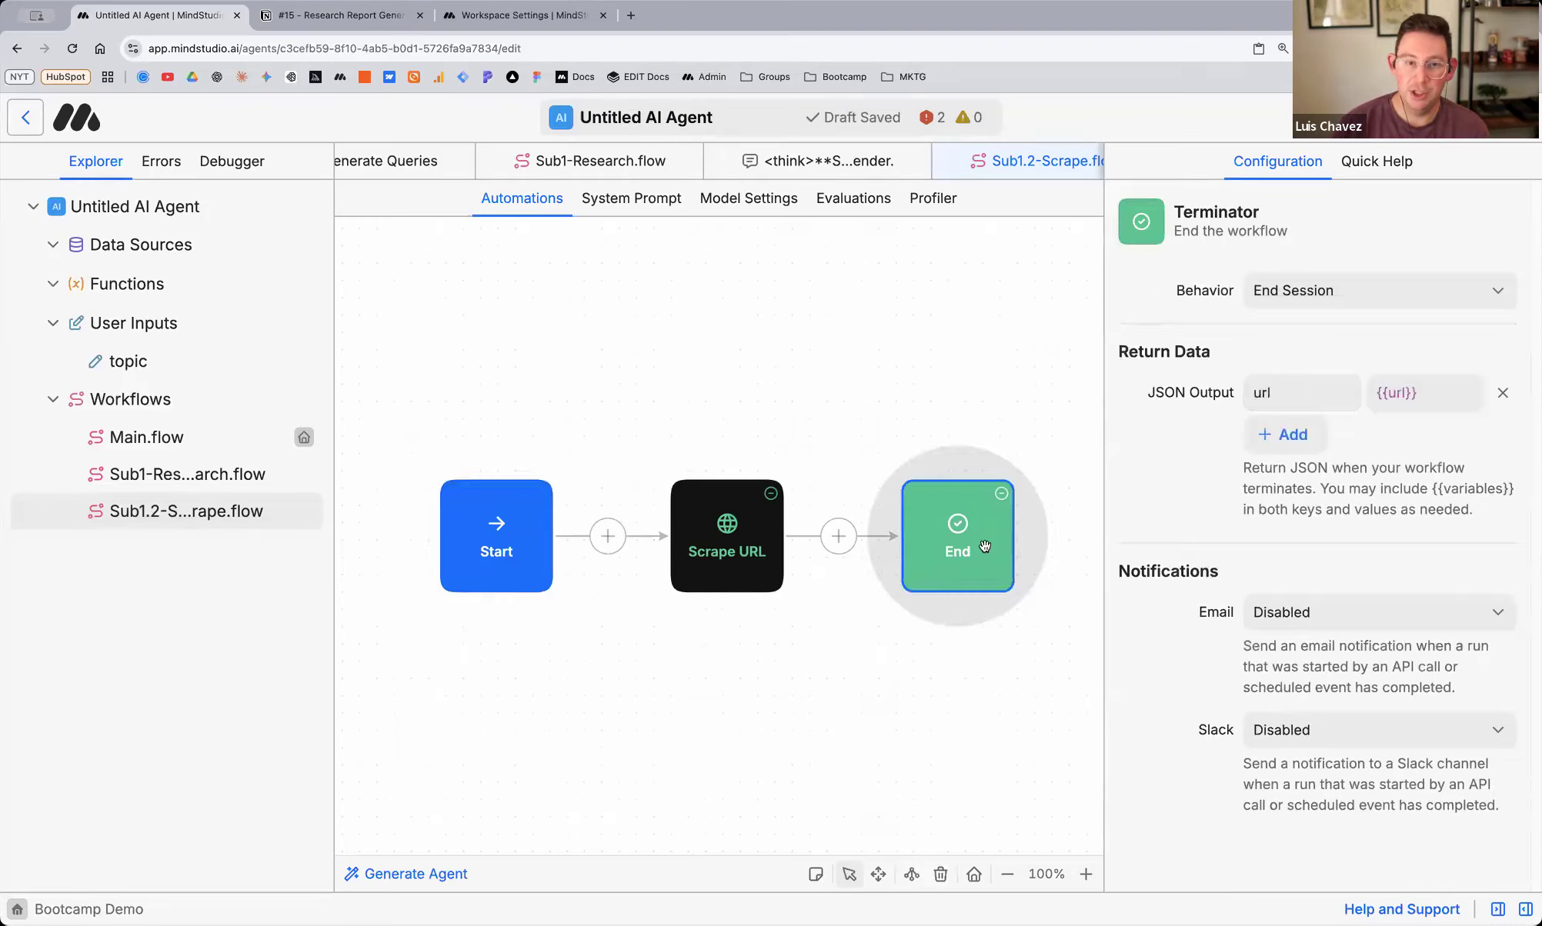
# Set the Scrape URL block's URL to {{url}} and its output variable to scrapedContent
pyautogui.click(727, 531)
pyautogui.click(1322, 304)
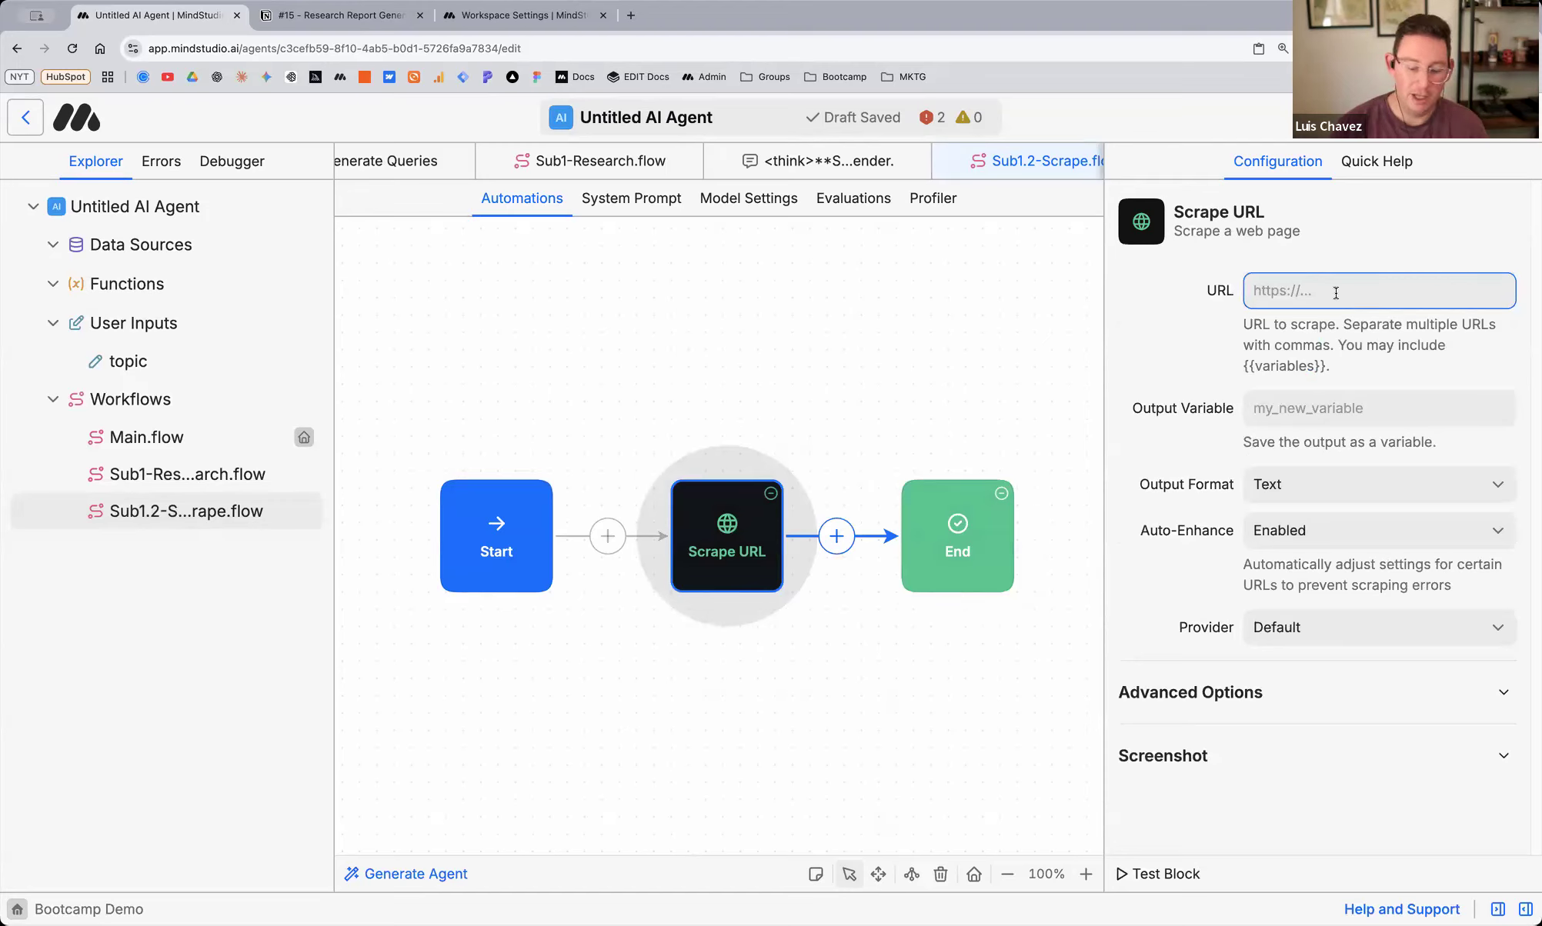
pyautogui.write('{{url')
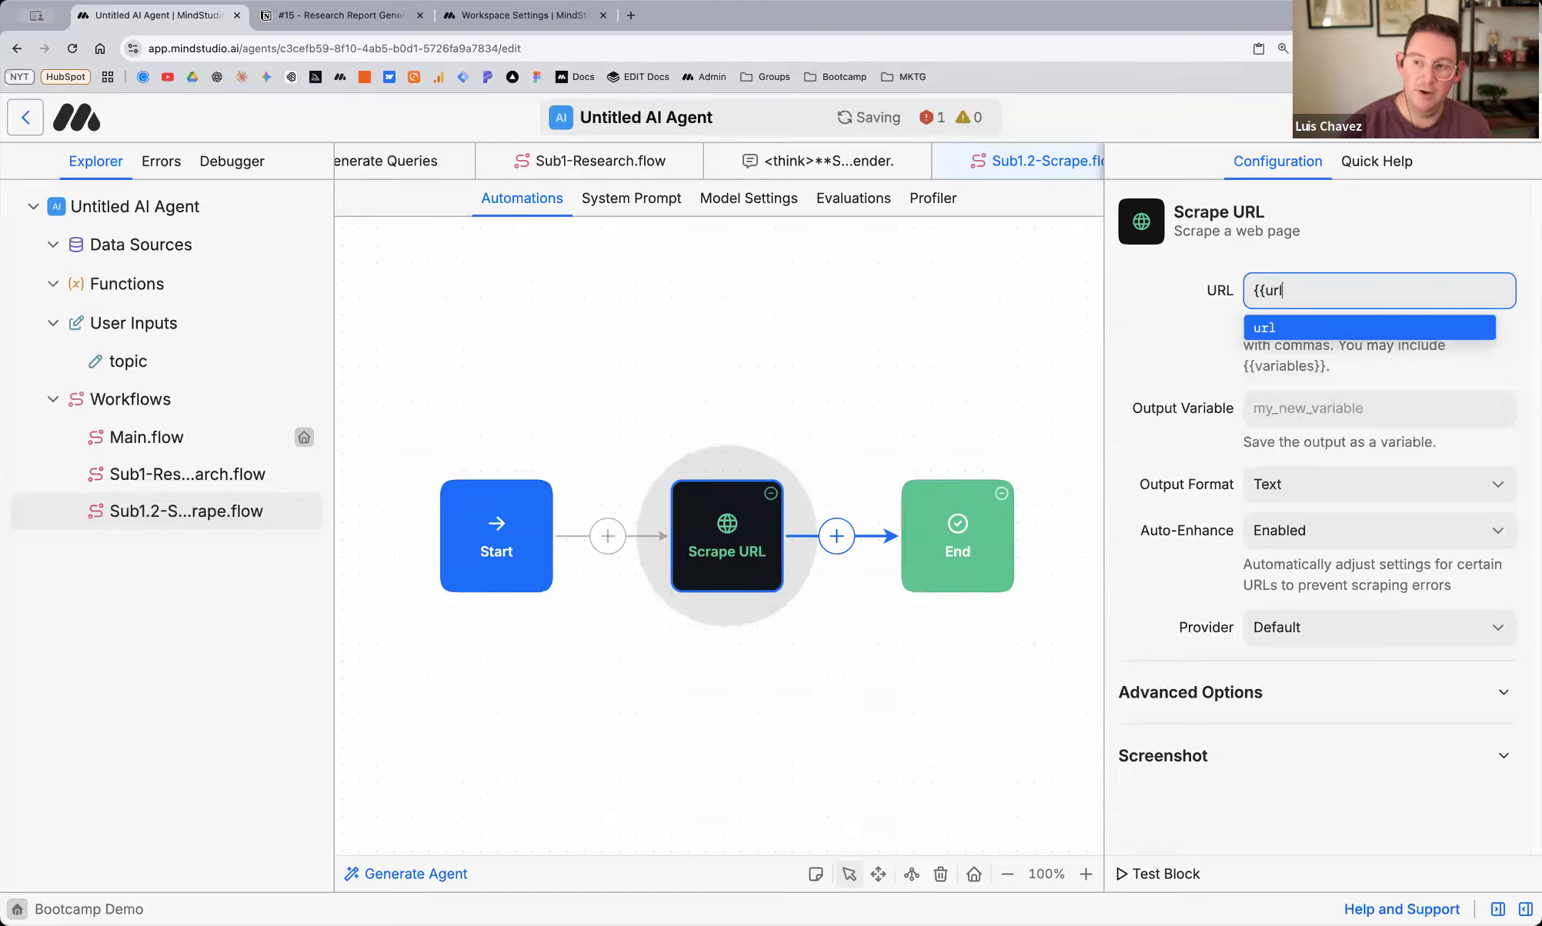
pyautogui.click(1300, 329)
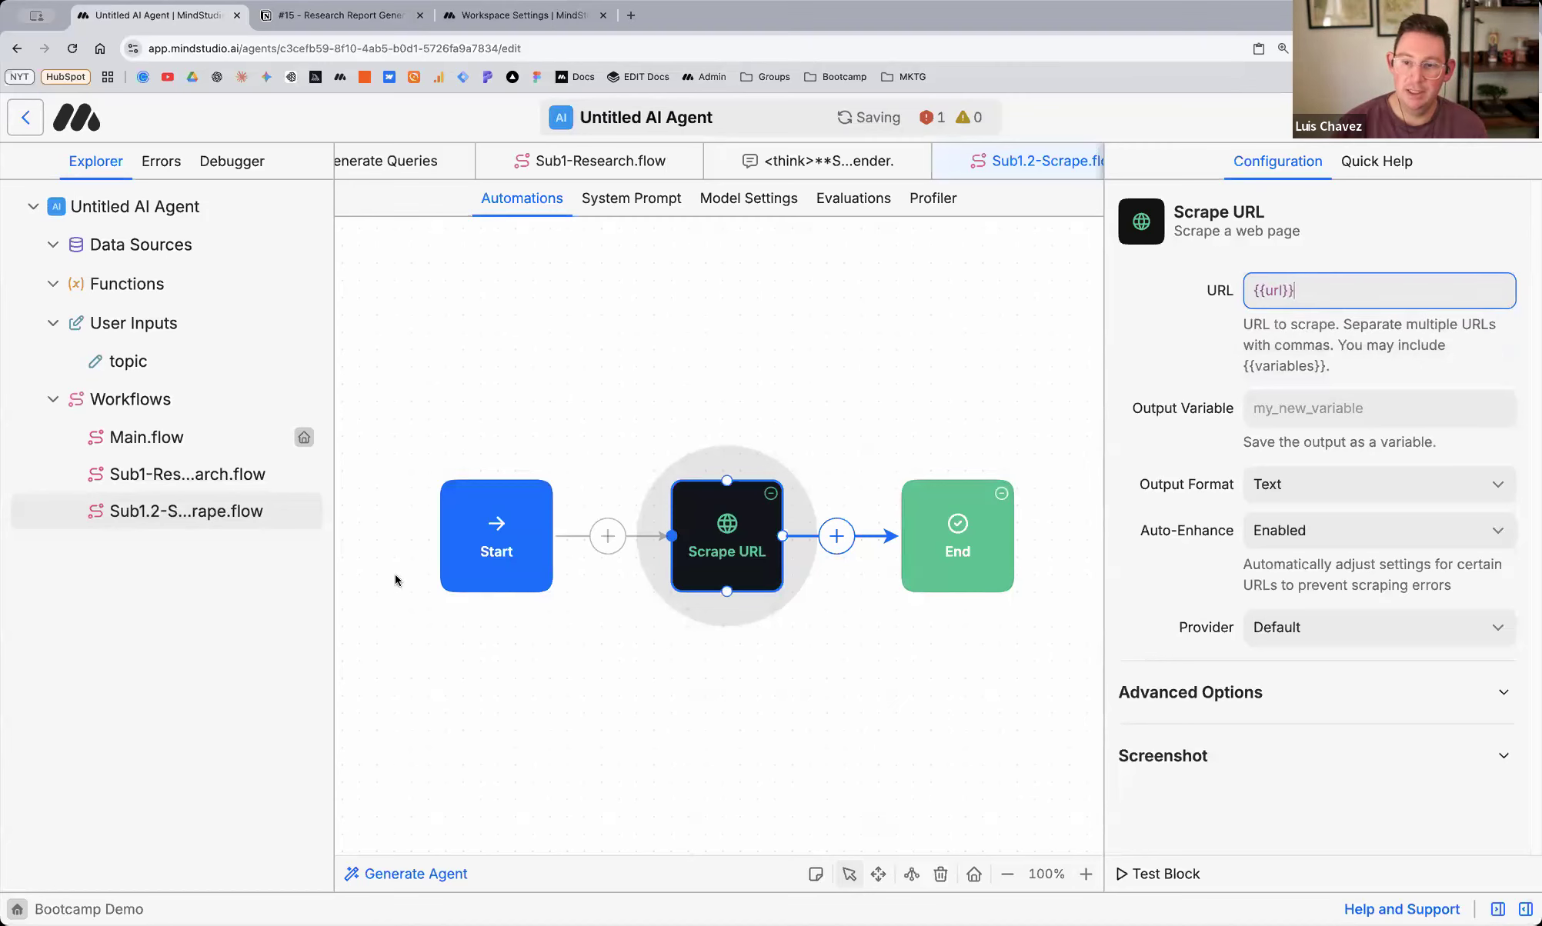
pyautogui.click(493, 539)
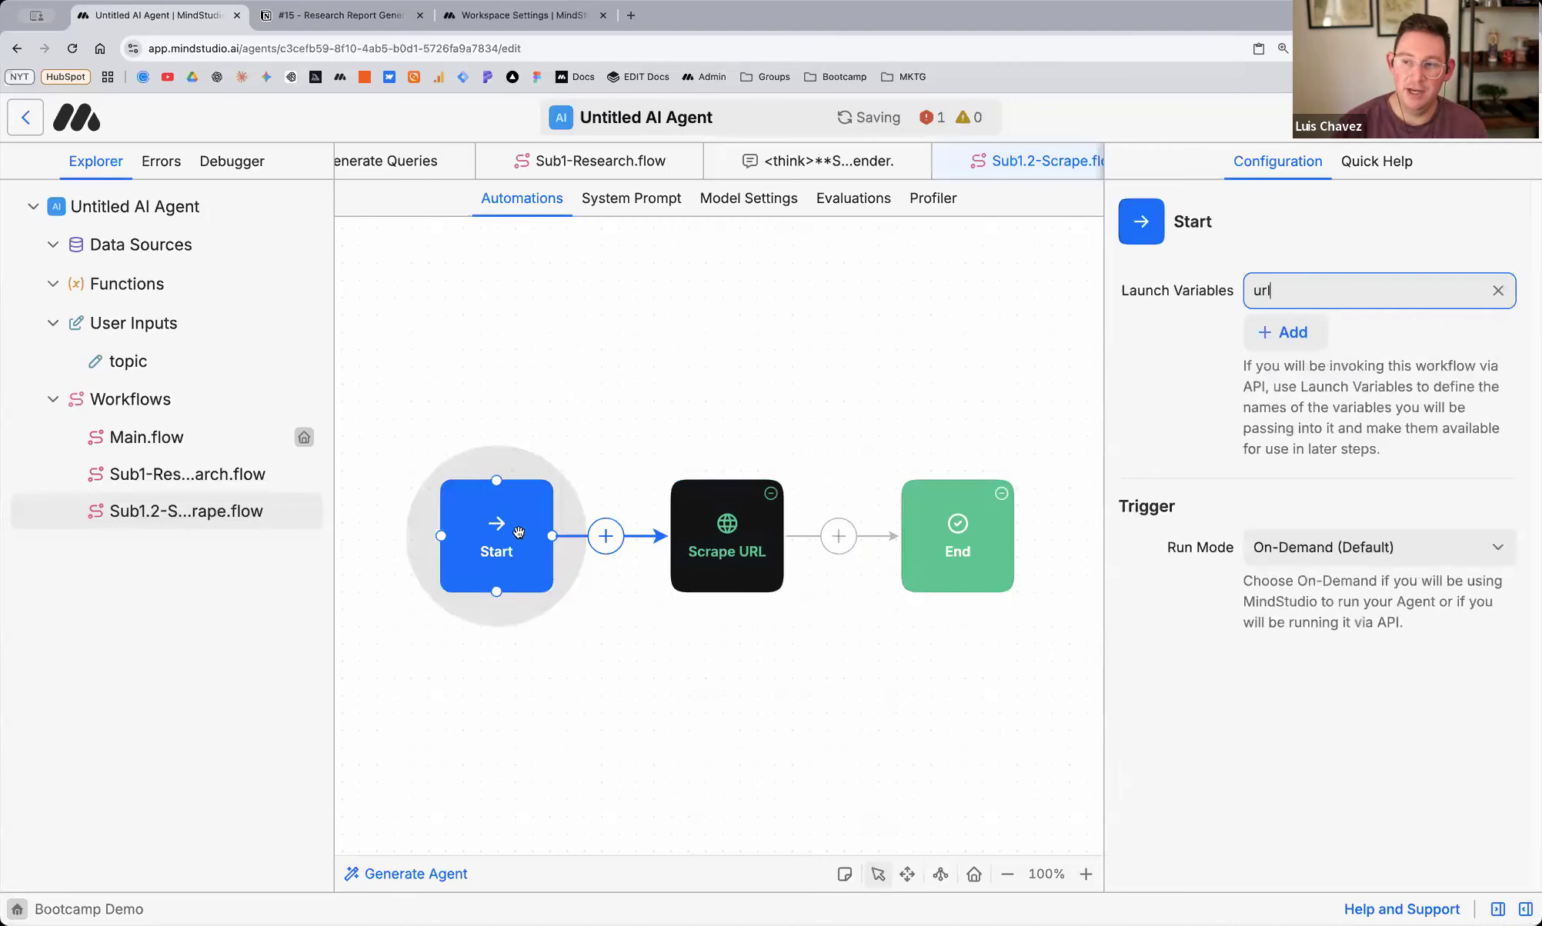
pyautogui.click(731, 537)
pyautogui.click(1314, 410)
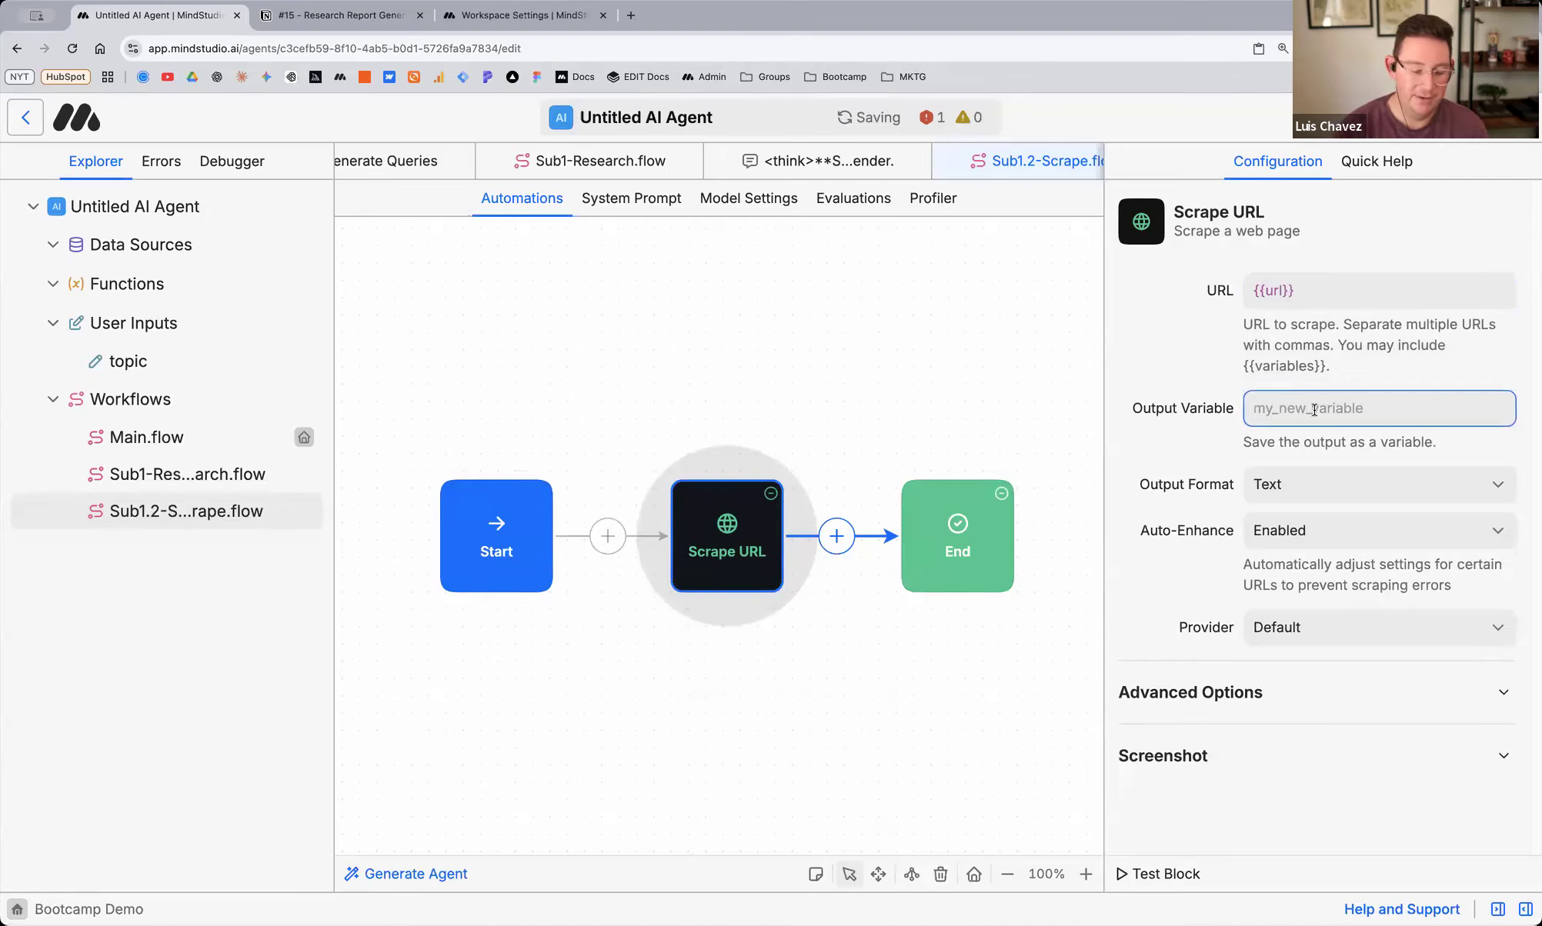
pyautogui.write('scrapedContent')
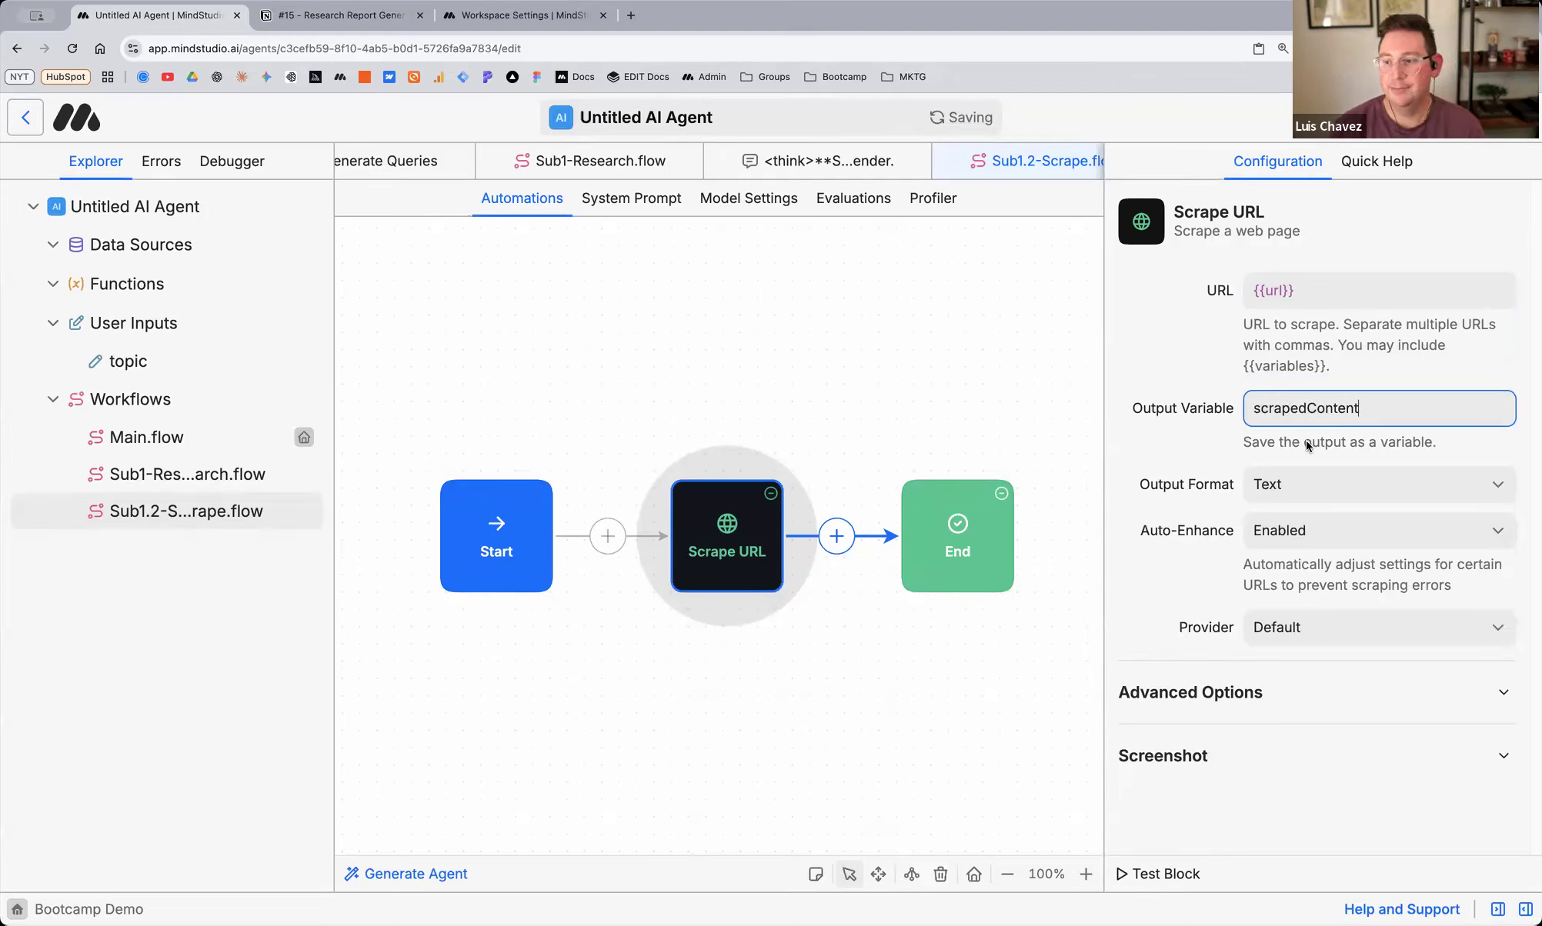
pyautogui.doubleClick(1334, 407)
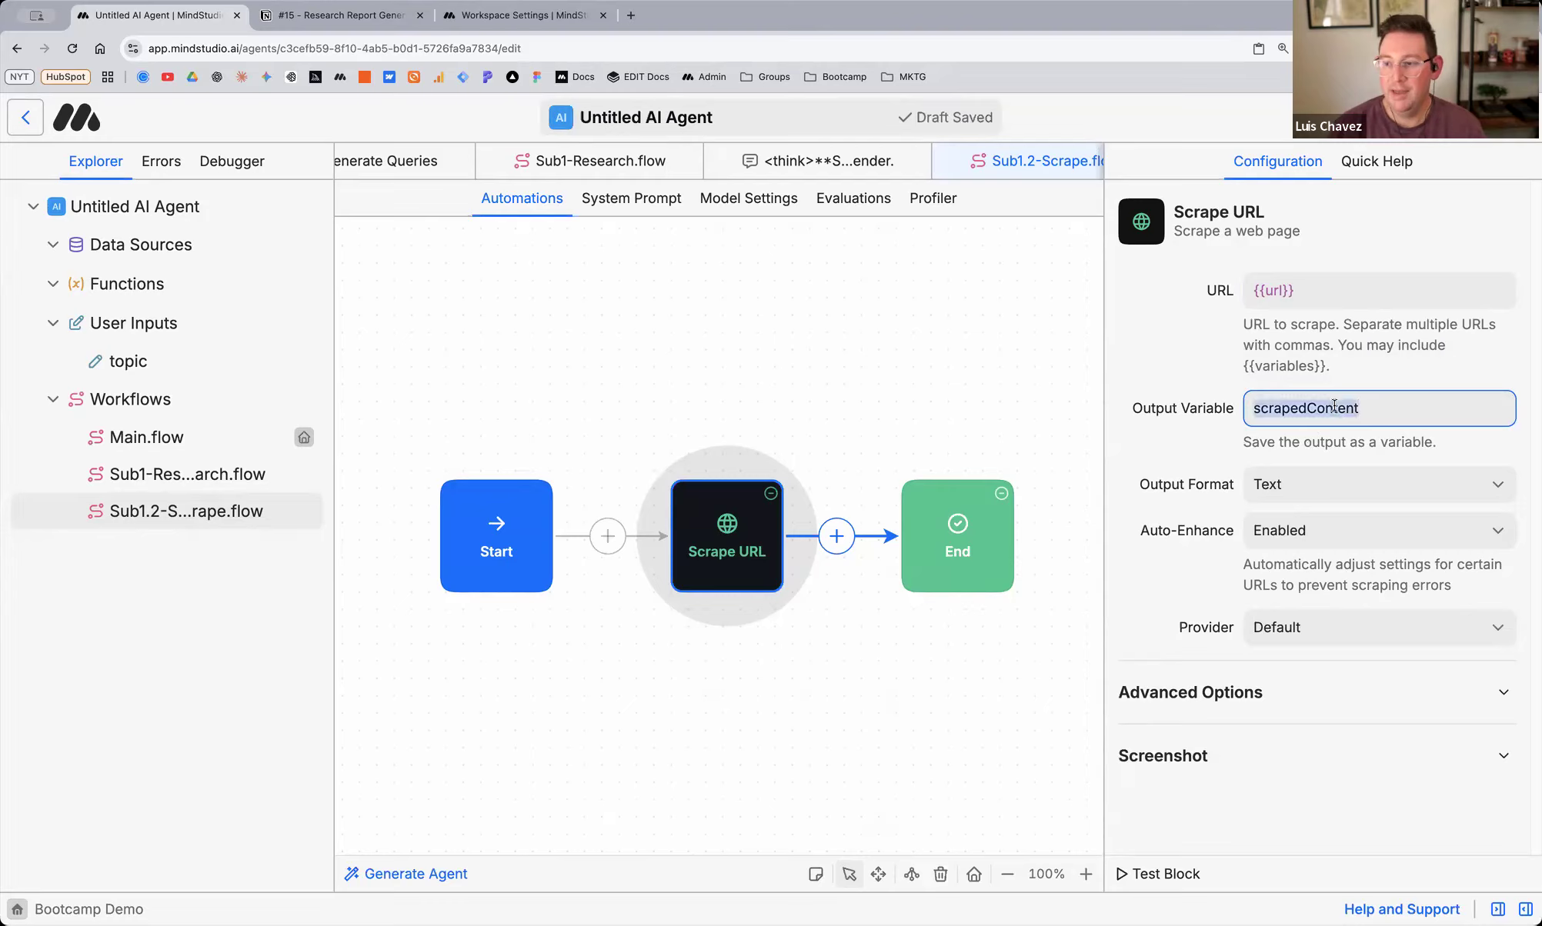
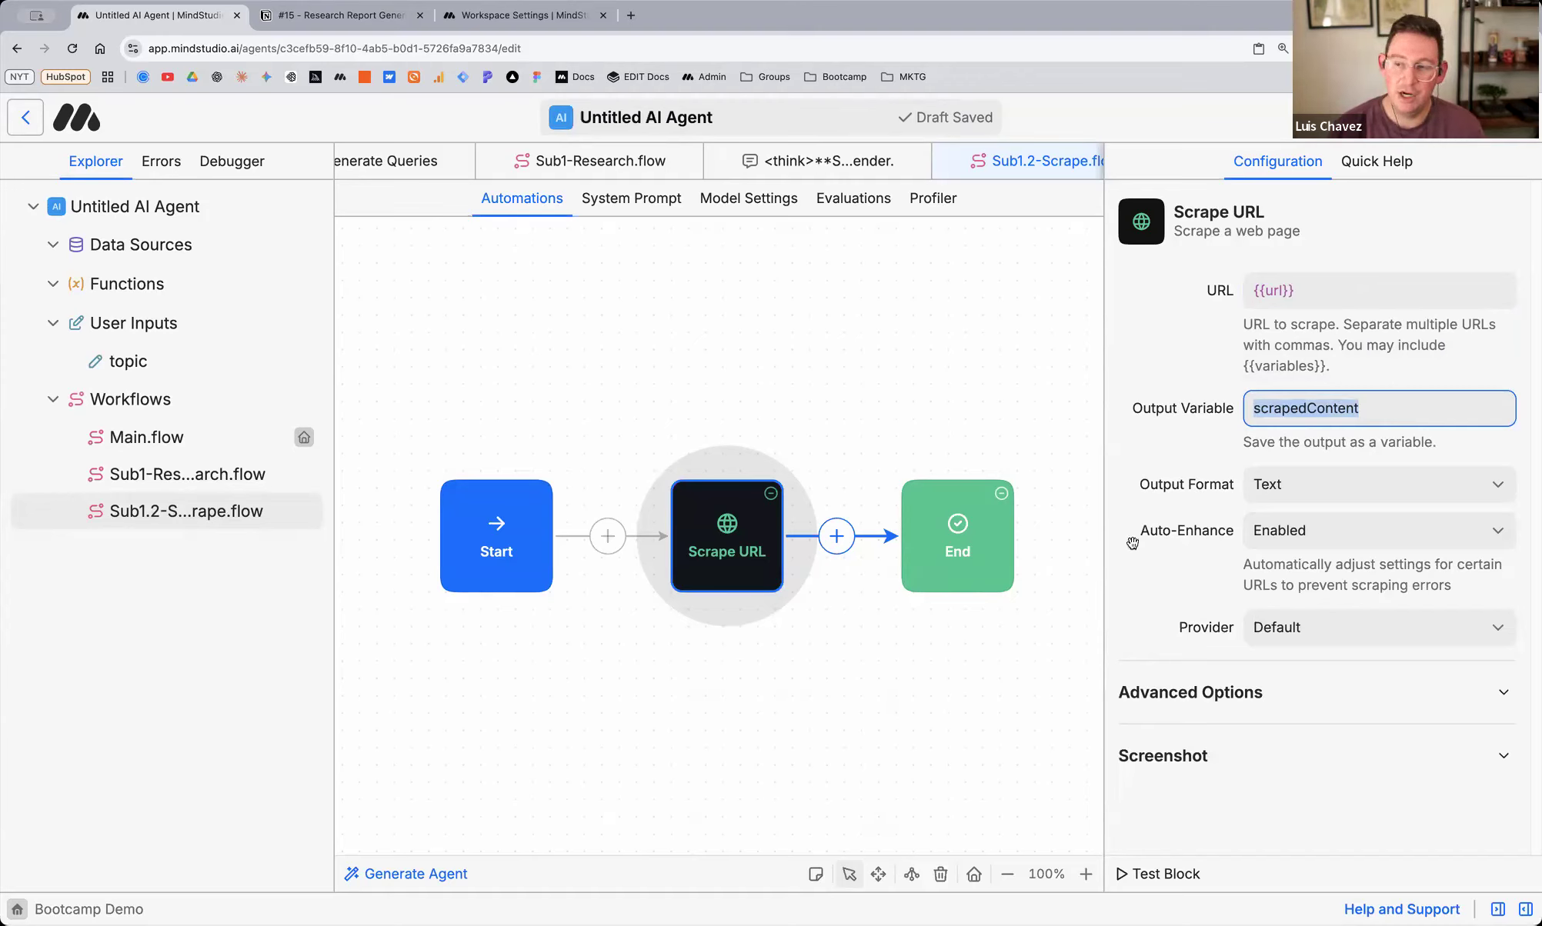
# Add a second JSON output to the End block of Sub1.2-Scrape with the key content and the value {{scrapedContent}}
pyautogui.click(983, 544)
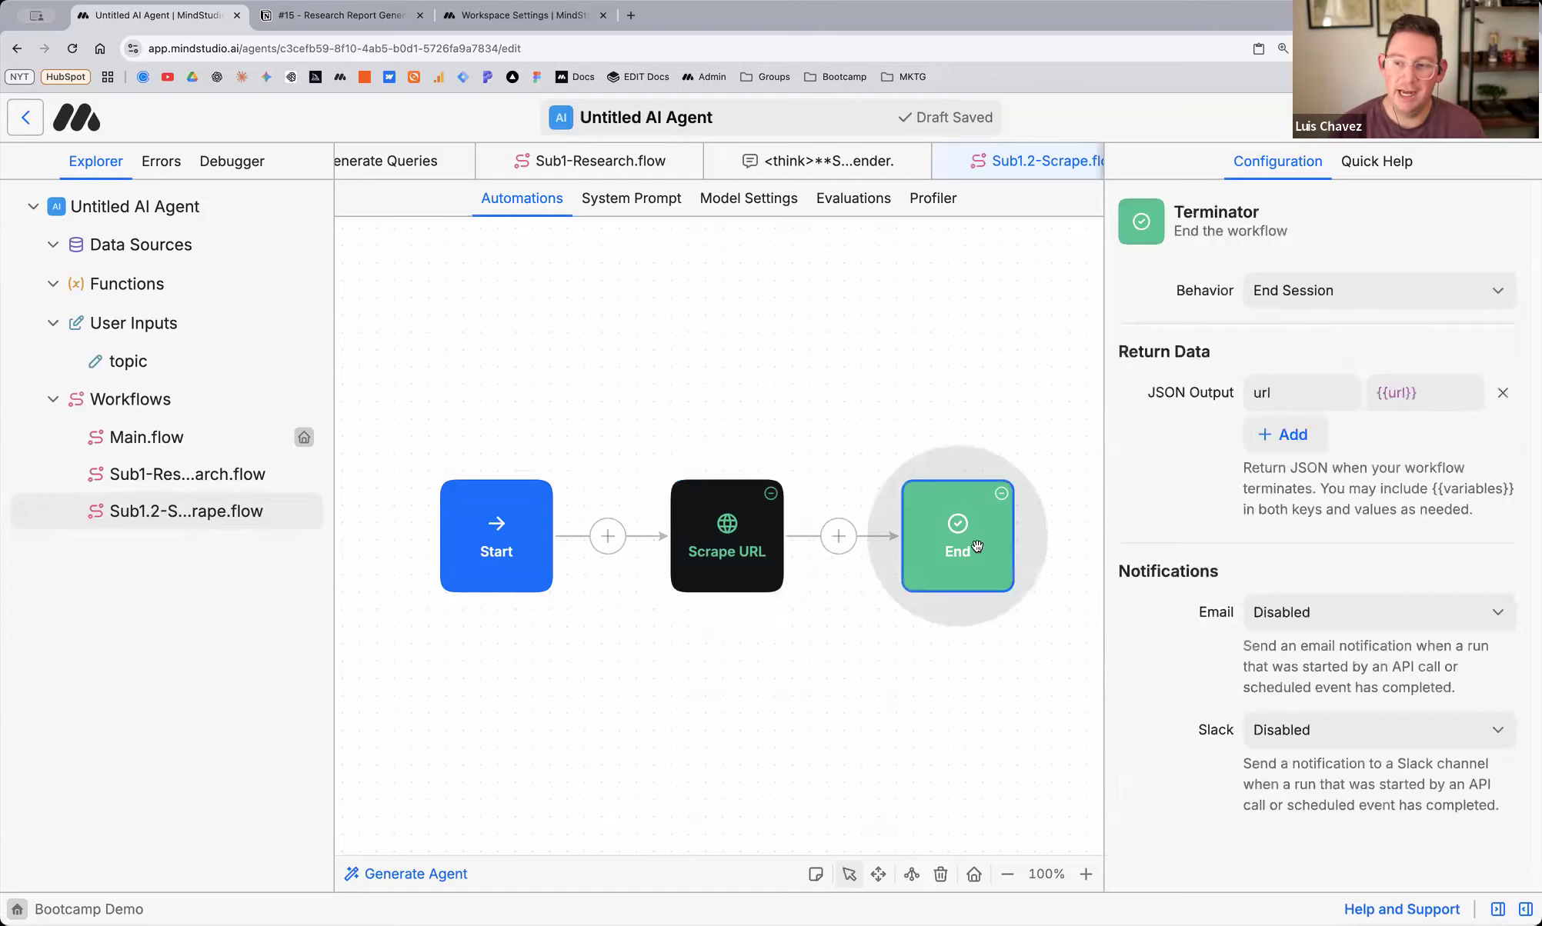
pyautogui.click(1262, 435)
pyautogui.click(1278, 433)
pyautogui.write('content')
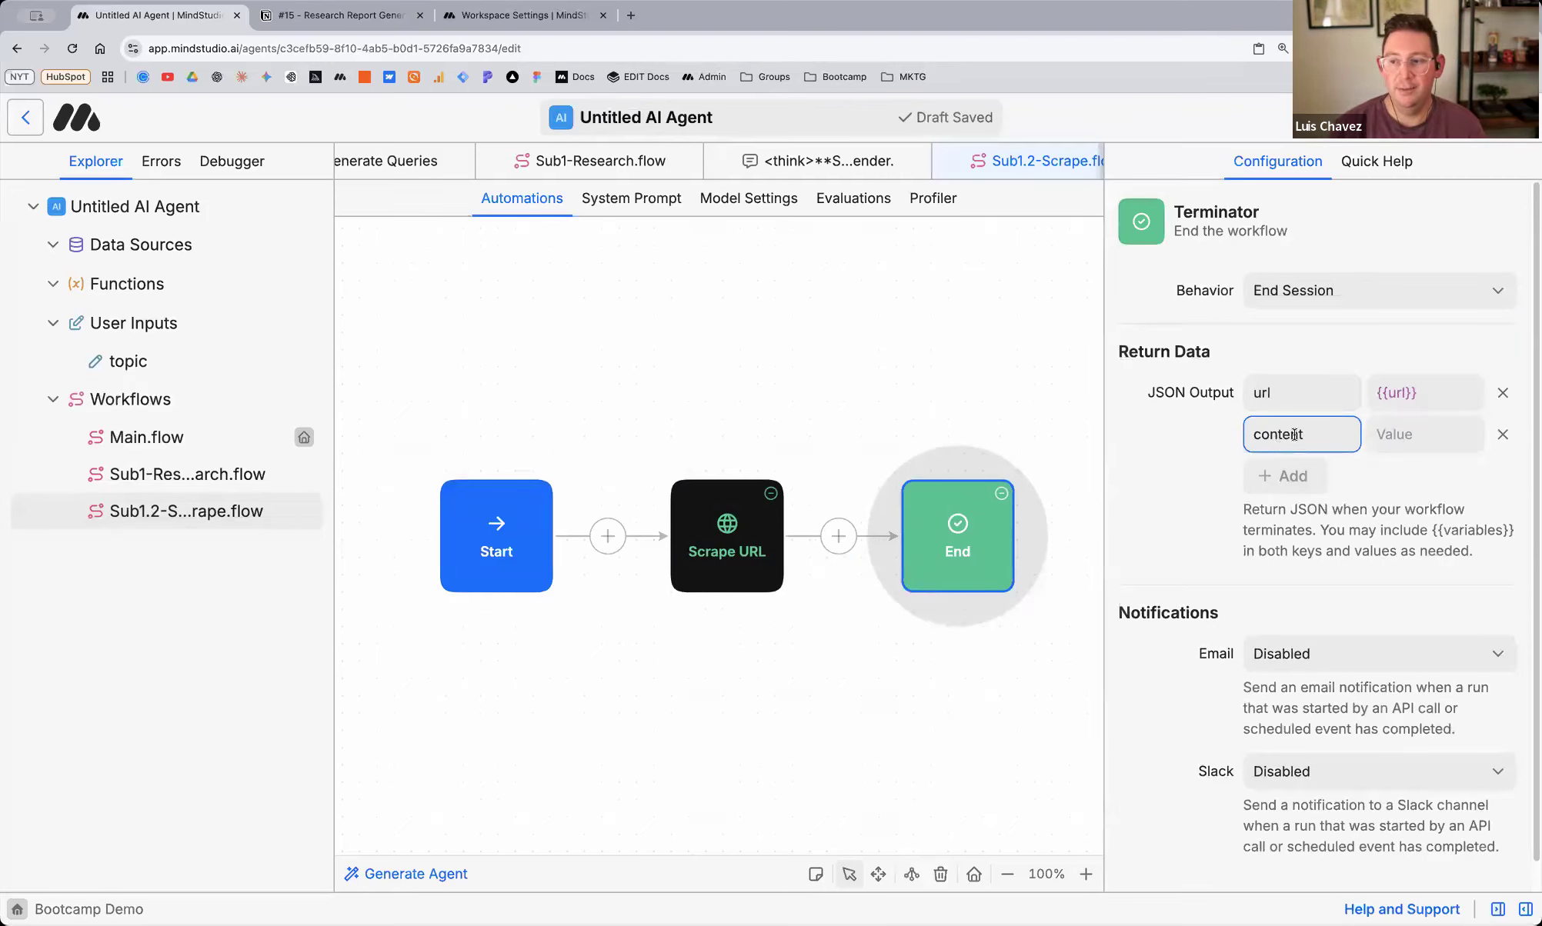
pyautogui.click(1463, 438)
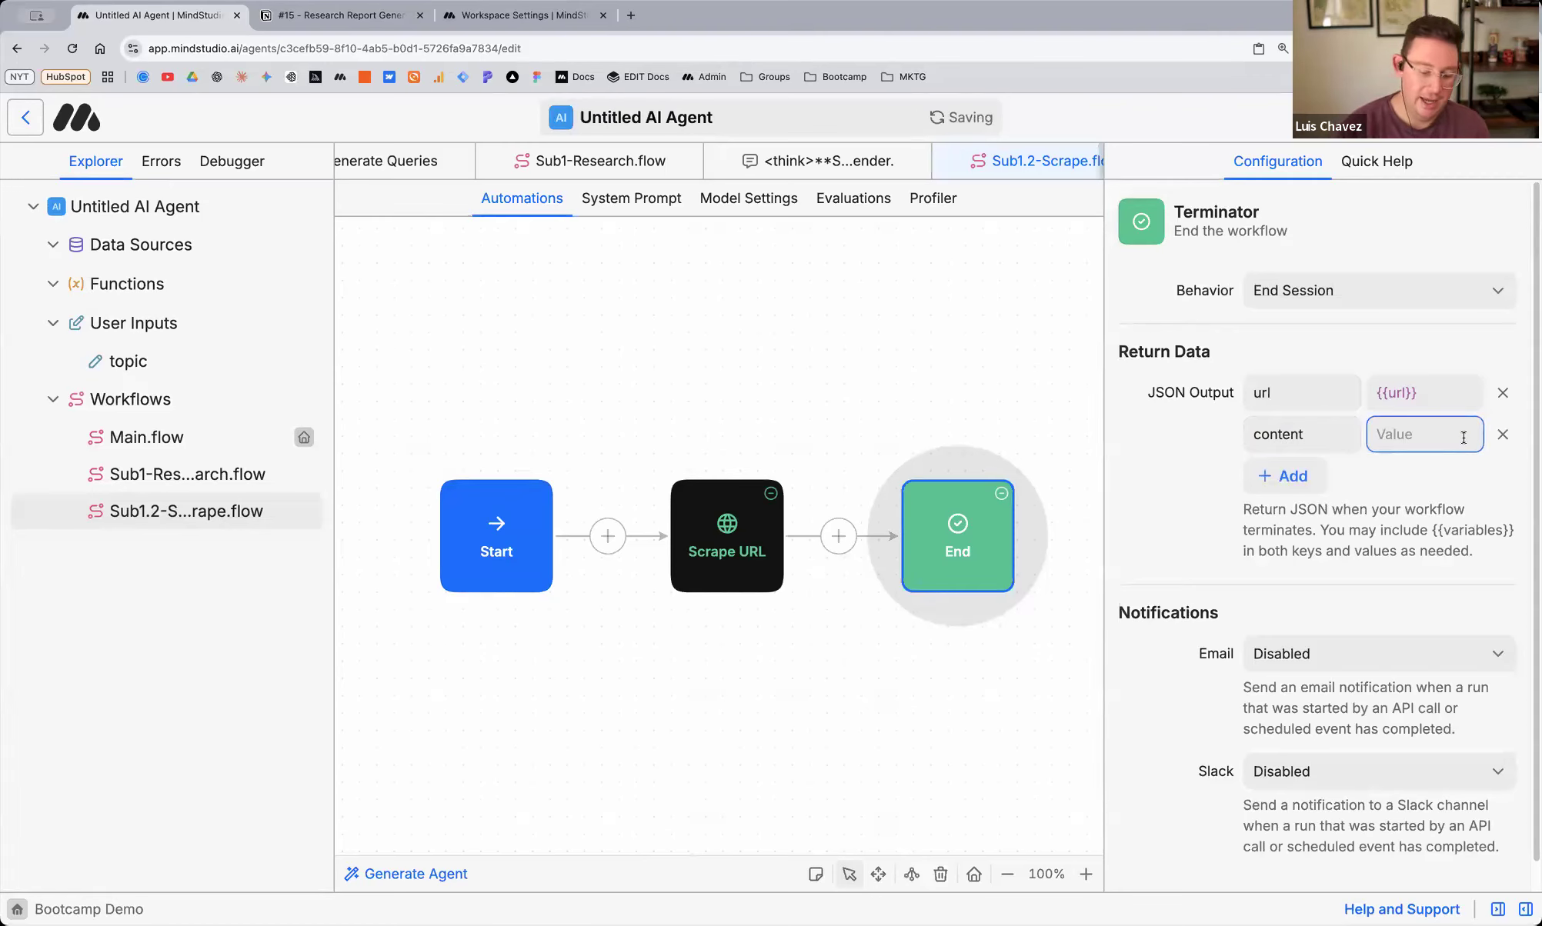
pyautogui.write('{{')
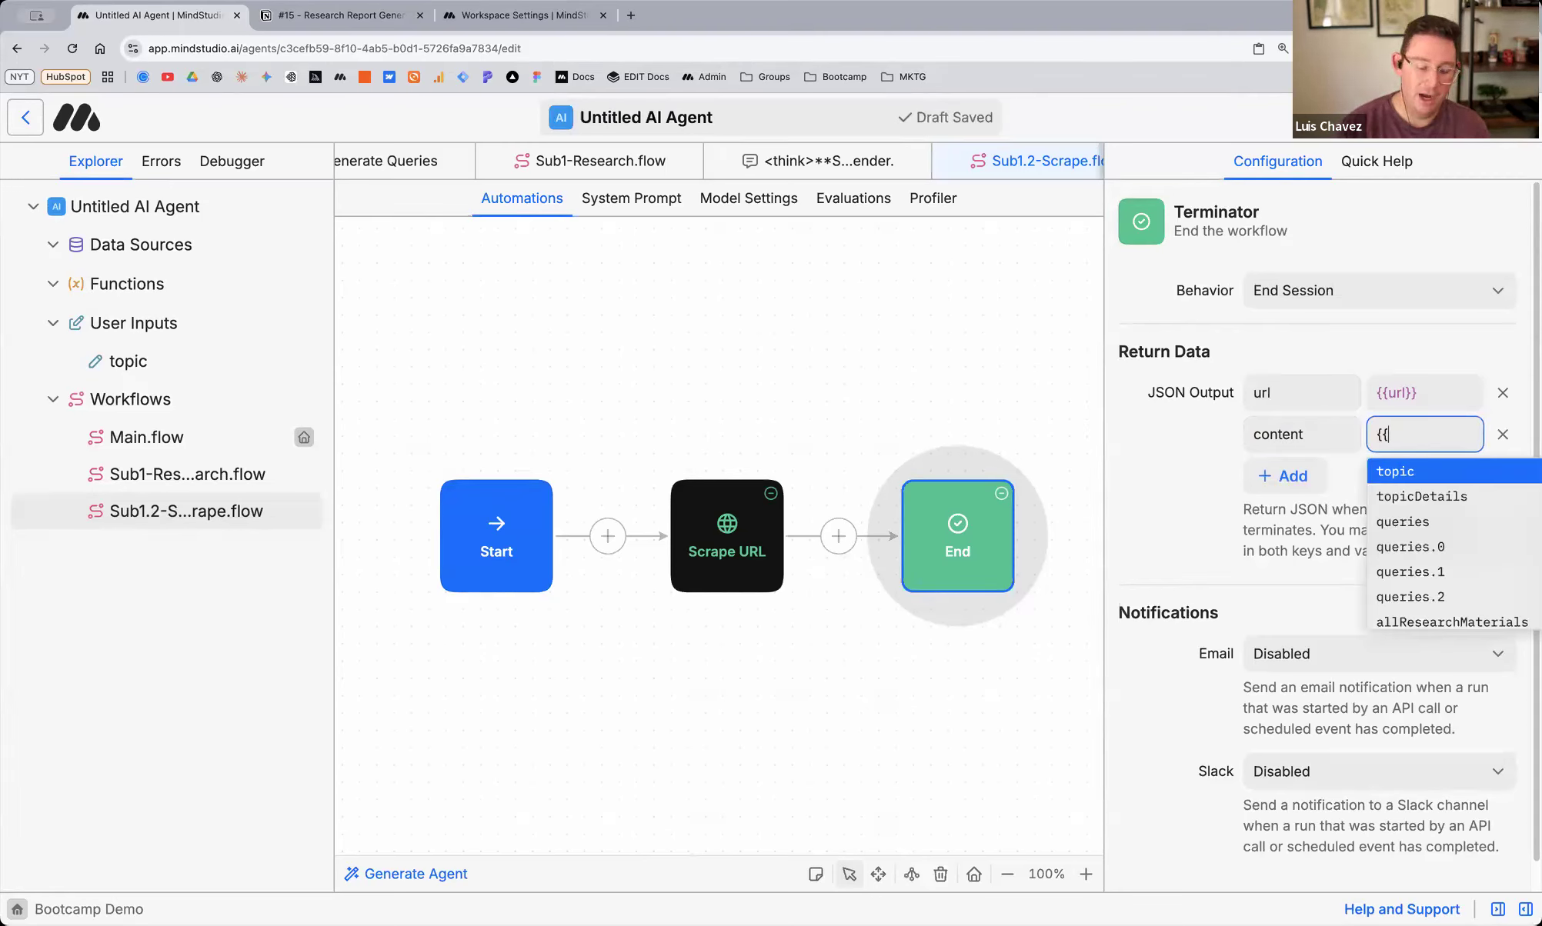
pyautogui.write('scrapedContent')
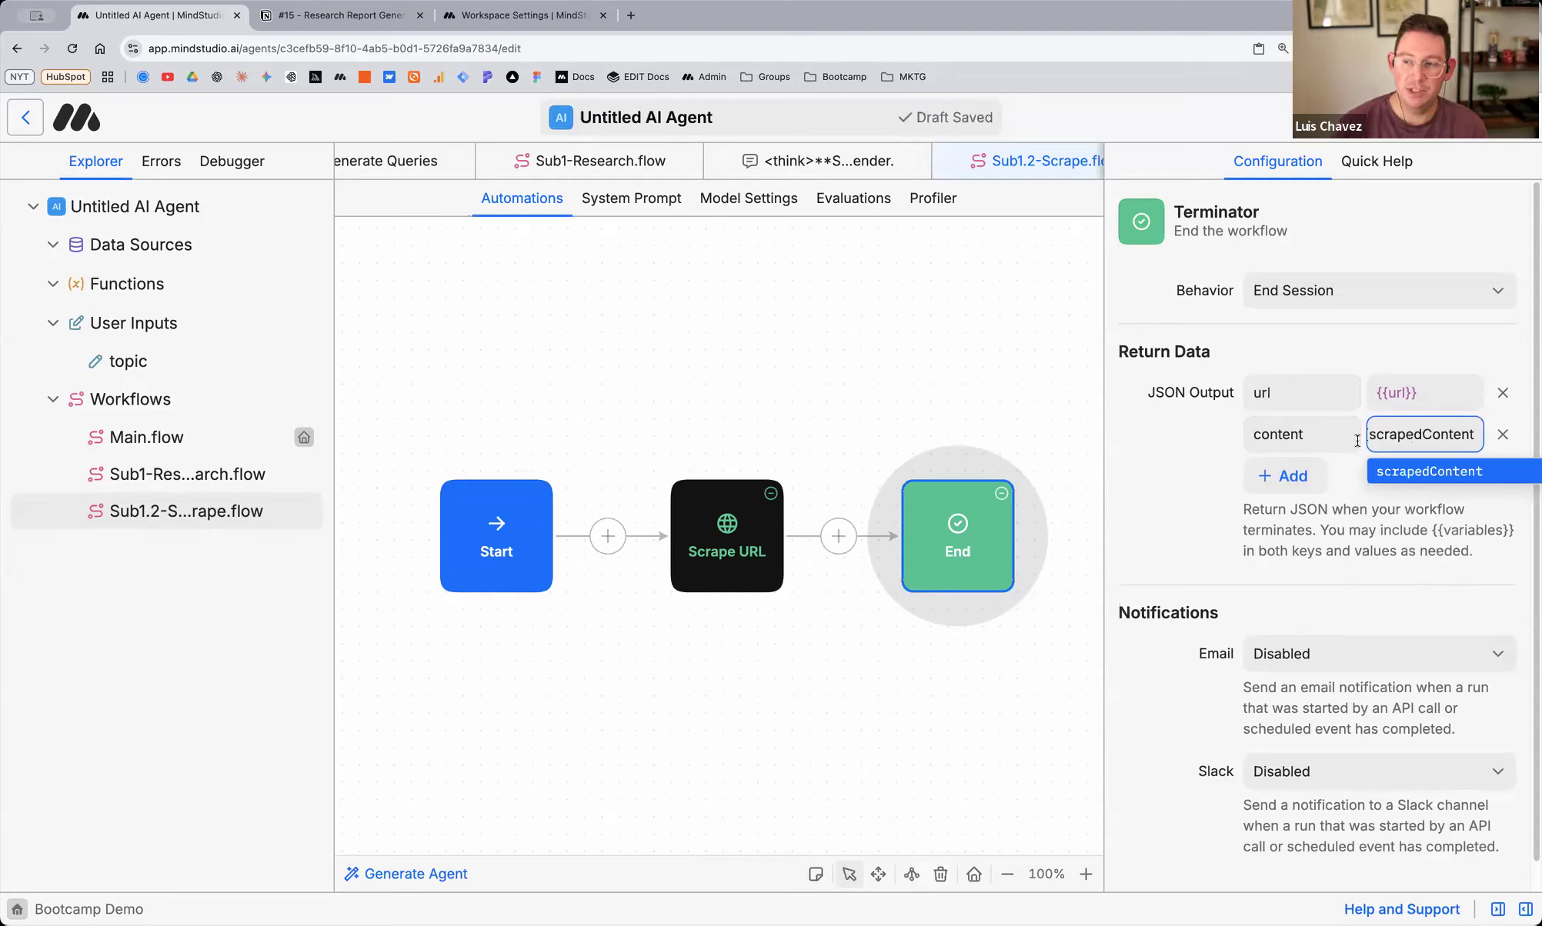
pyautogui.click(1495, 477)
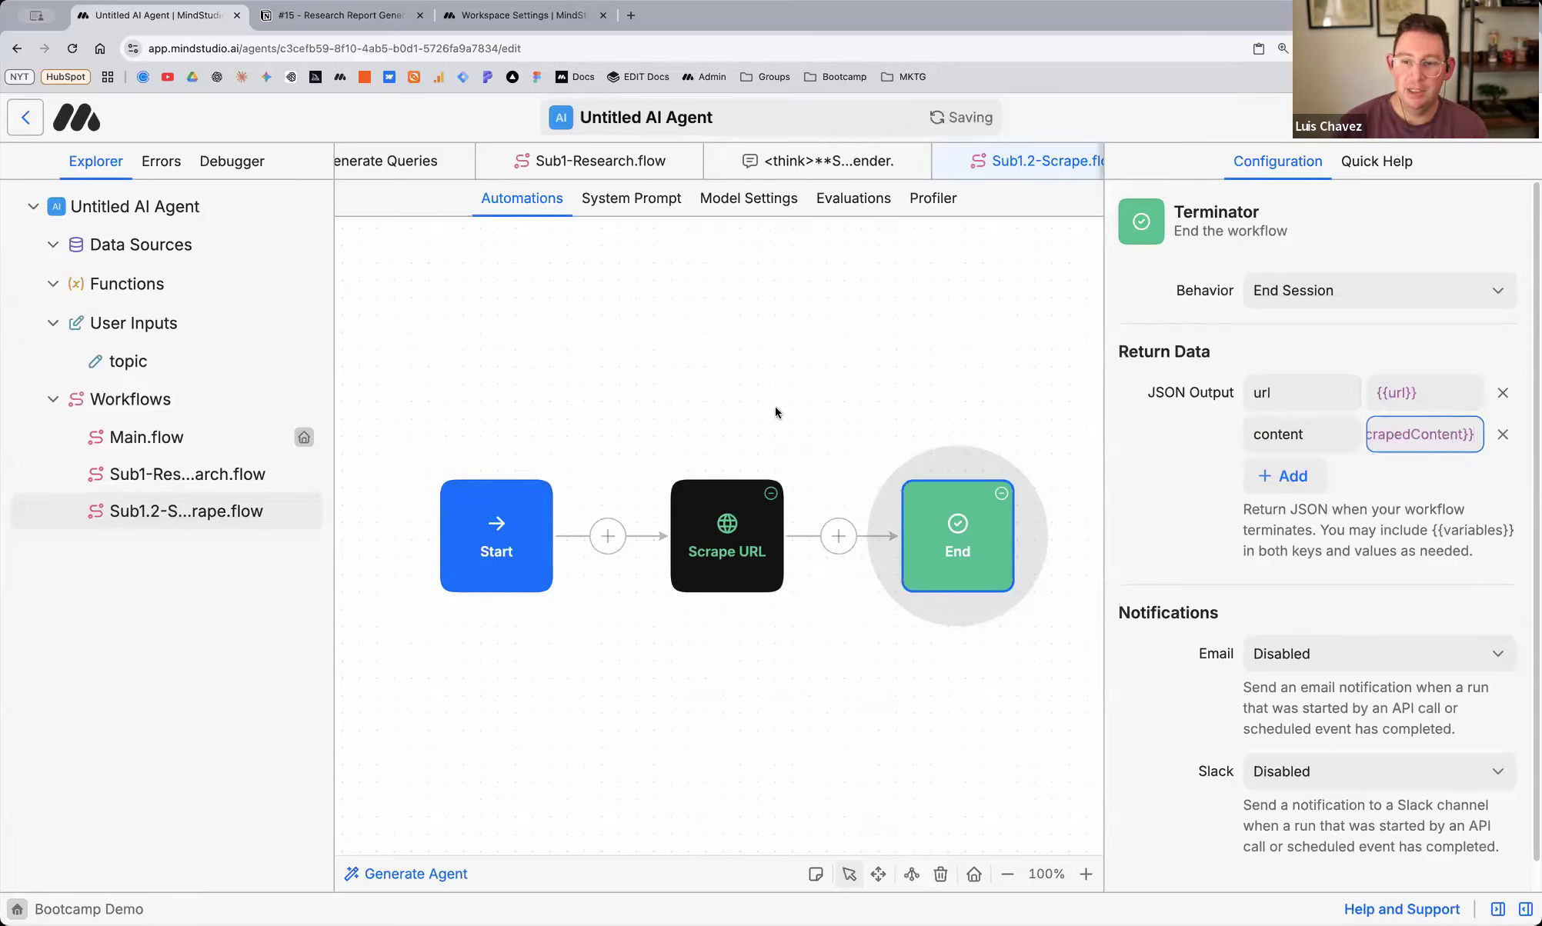
pyautogui.click(747, 353)
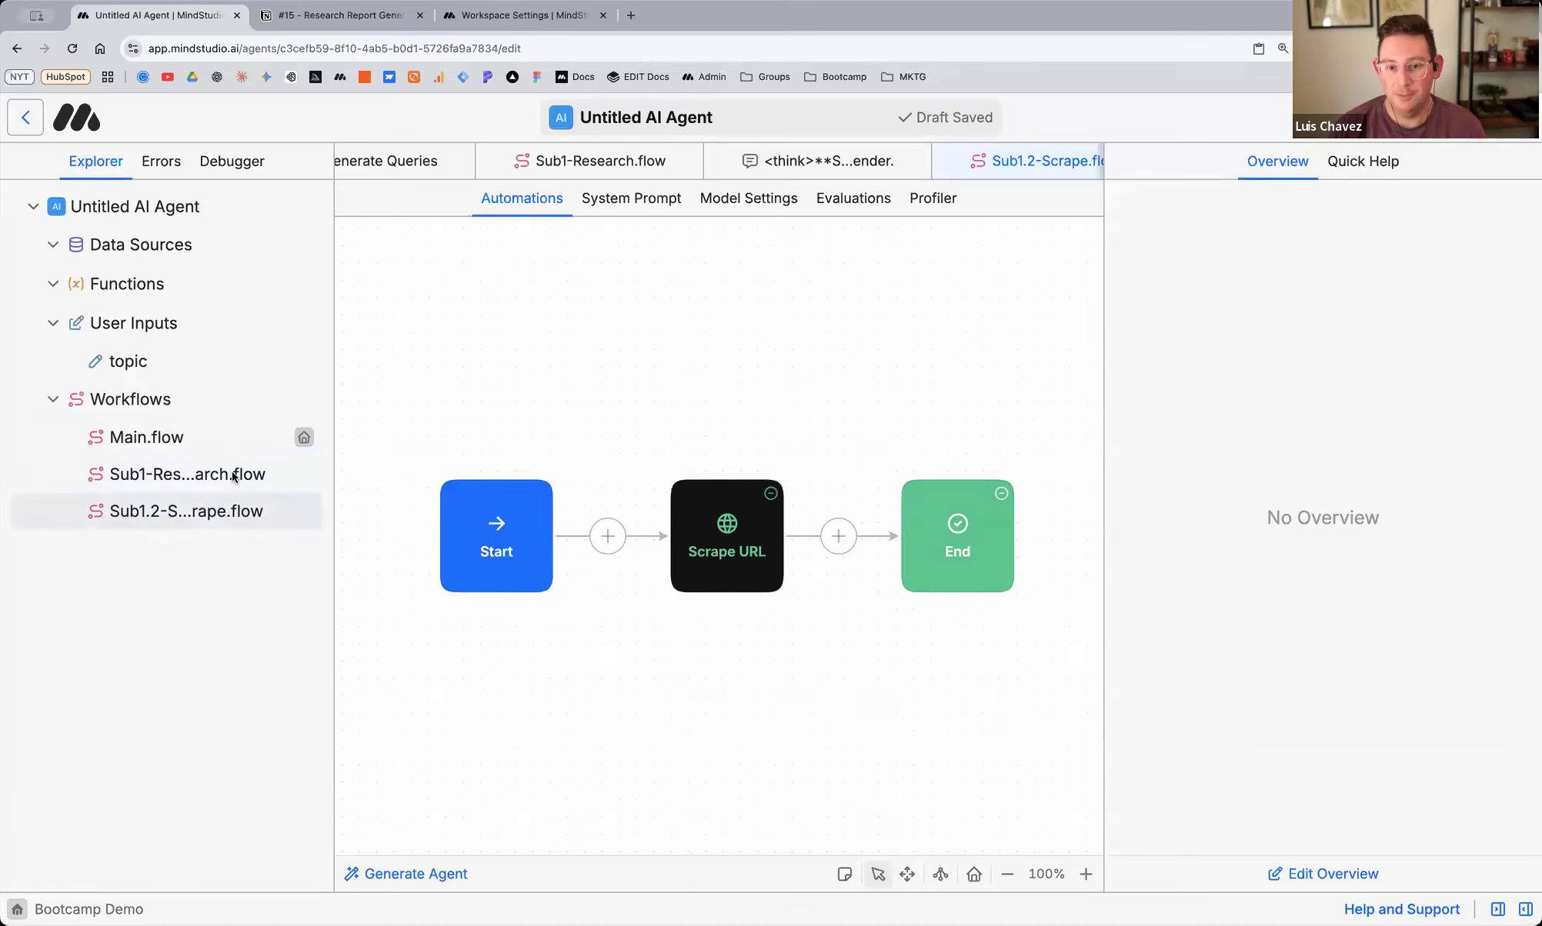
# Review how Main, Sub1-Research and Sub1.2-Scrape connect, checking the blocks and the variables passed between them
pyautogui.click(222, 449)
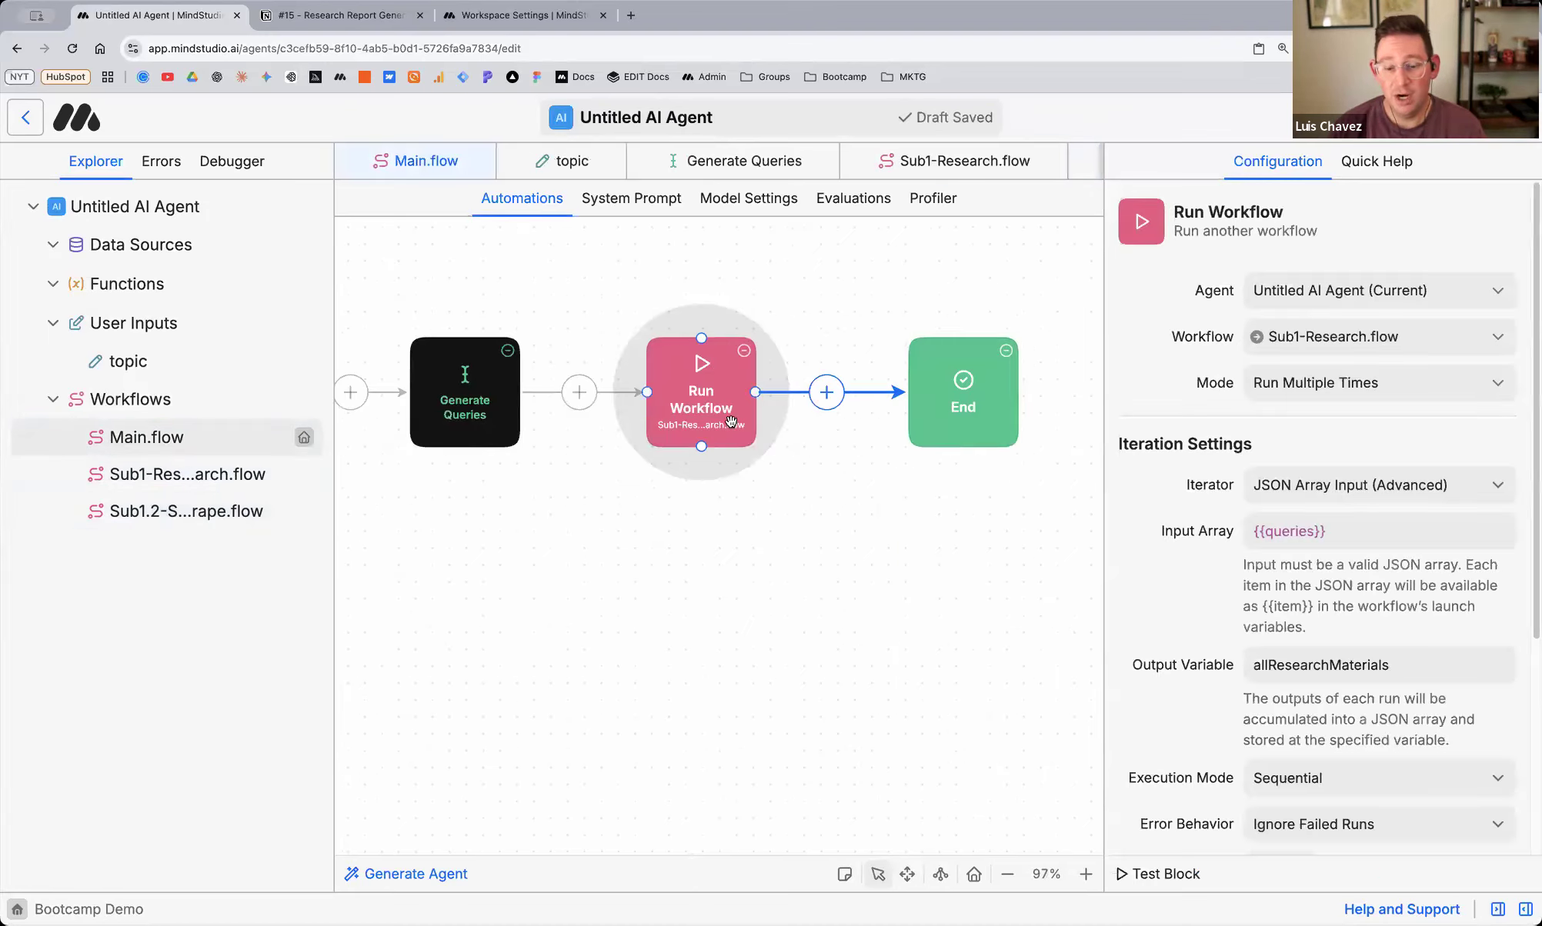
pyautogui.click(192, 474)
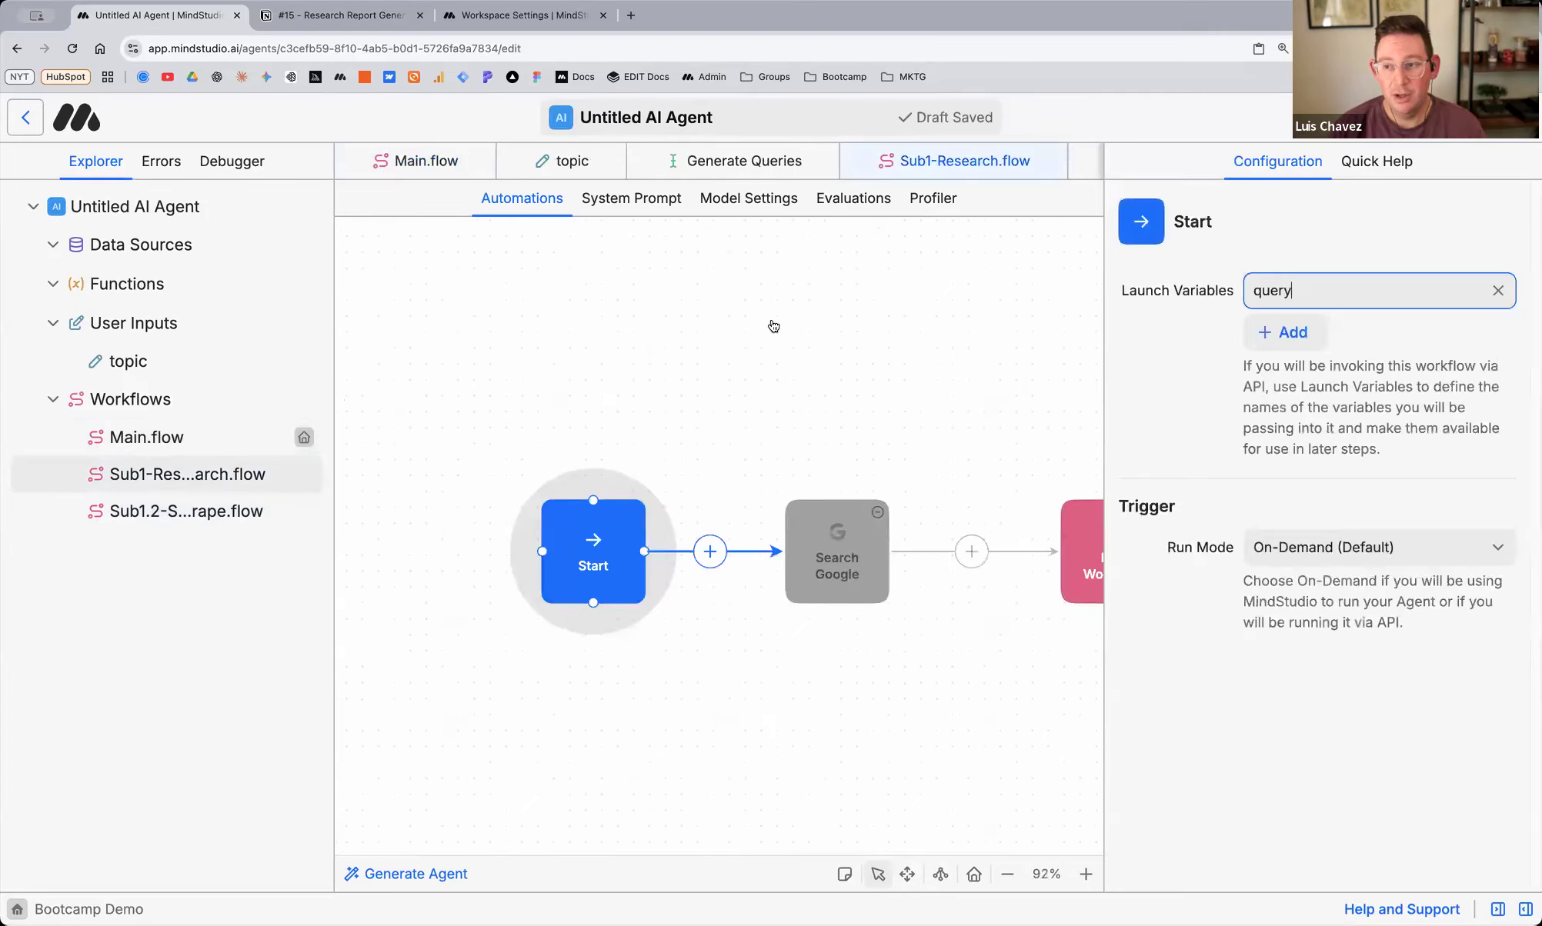
pyautogui.hscroll(5, 690, 631)
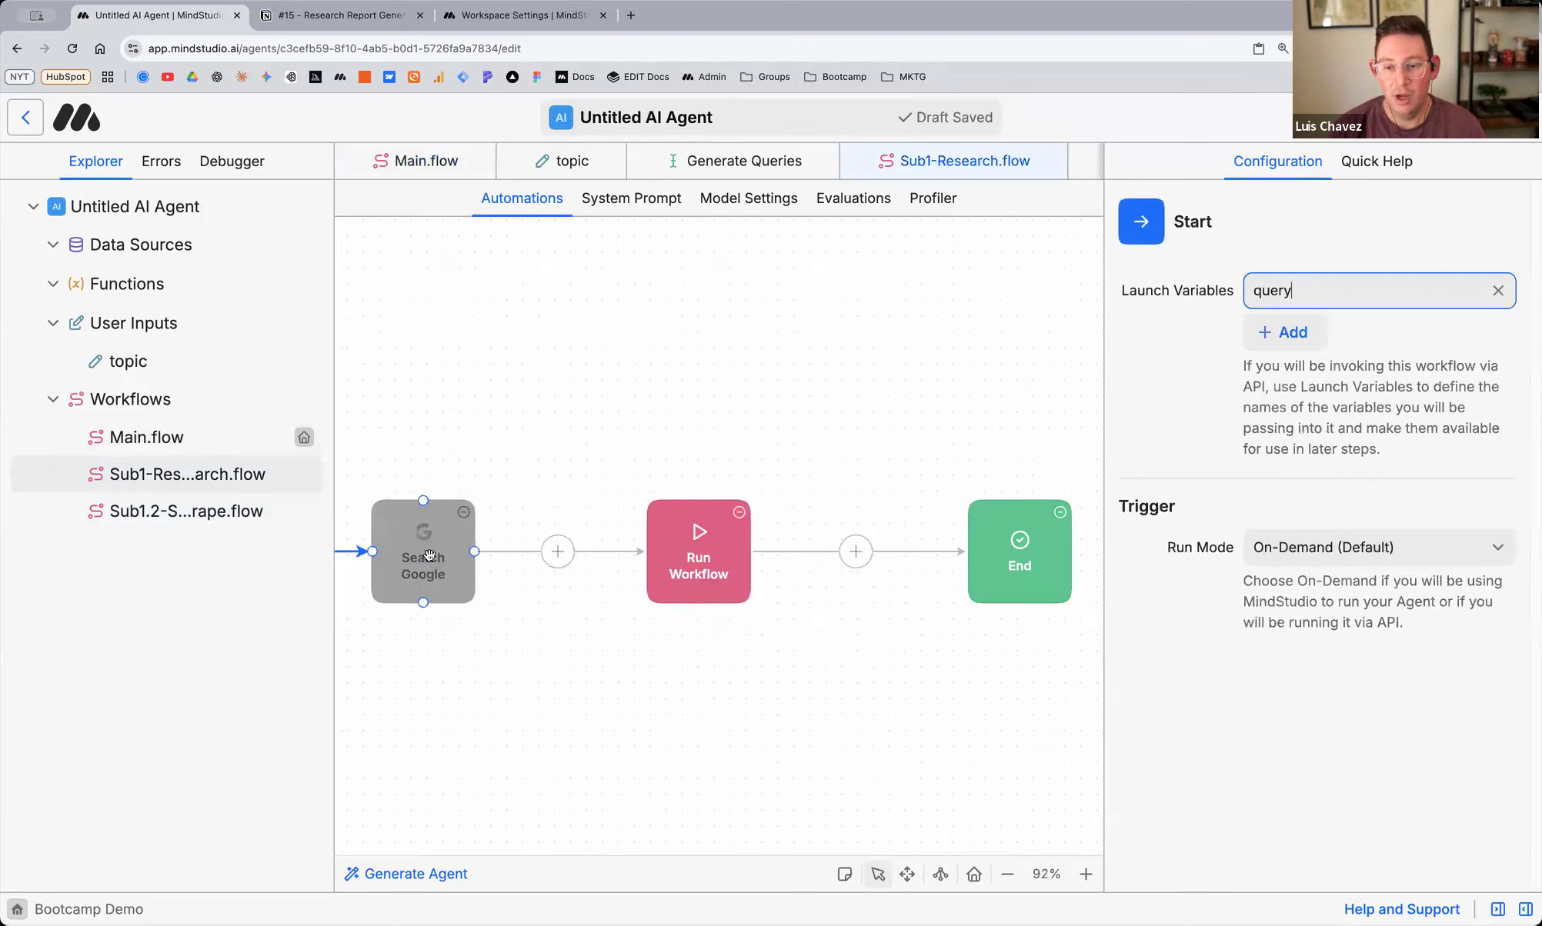
pyautogui.click(470, 582)
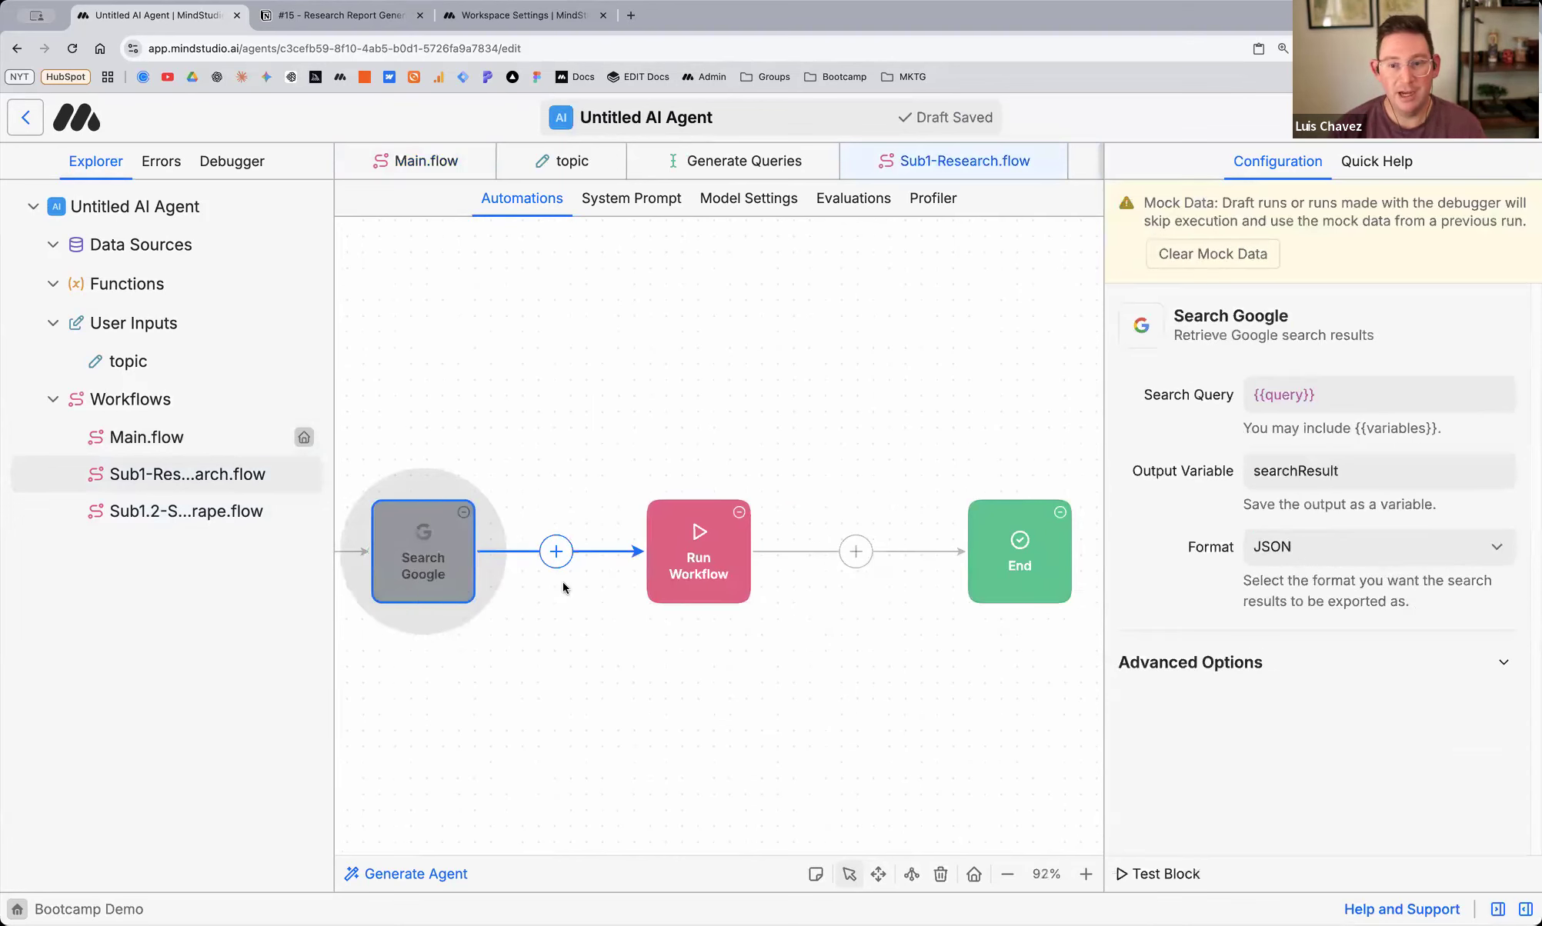
pyautogui.hscroll(4, 563, 582)
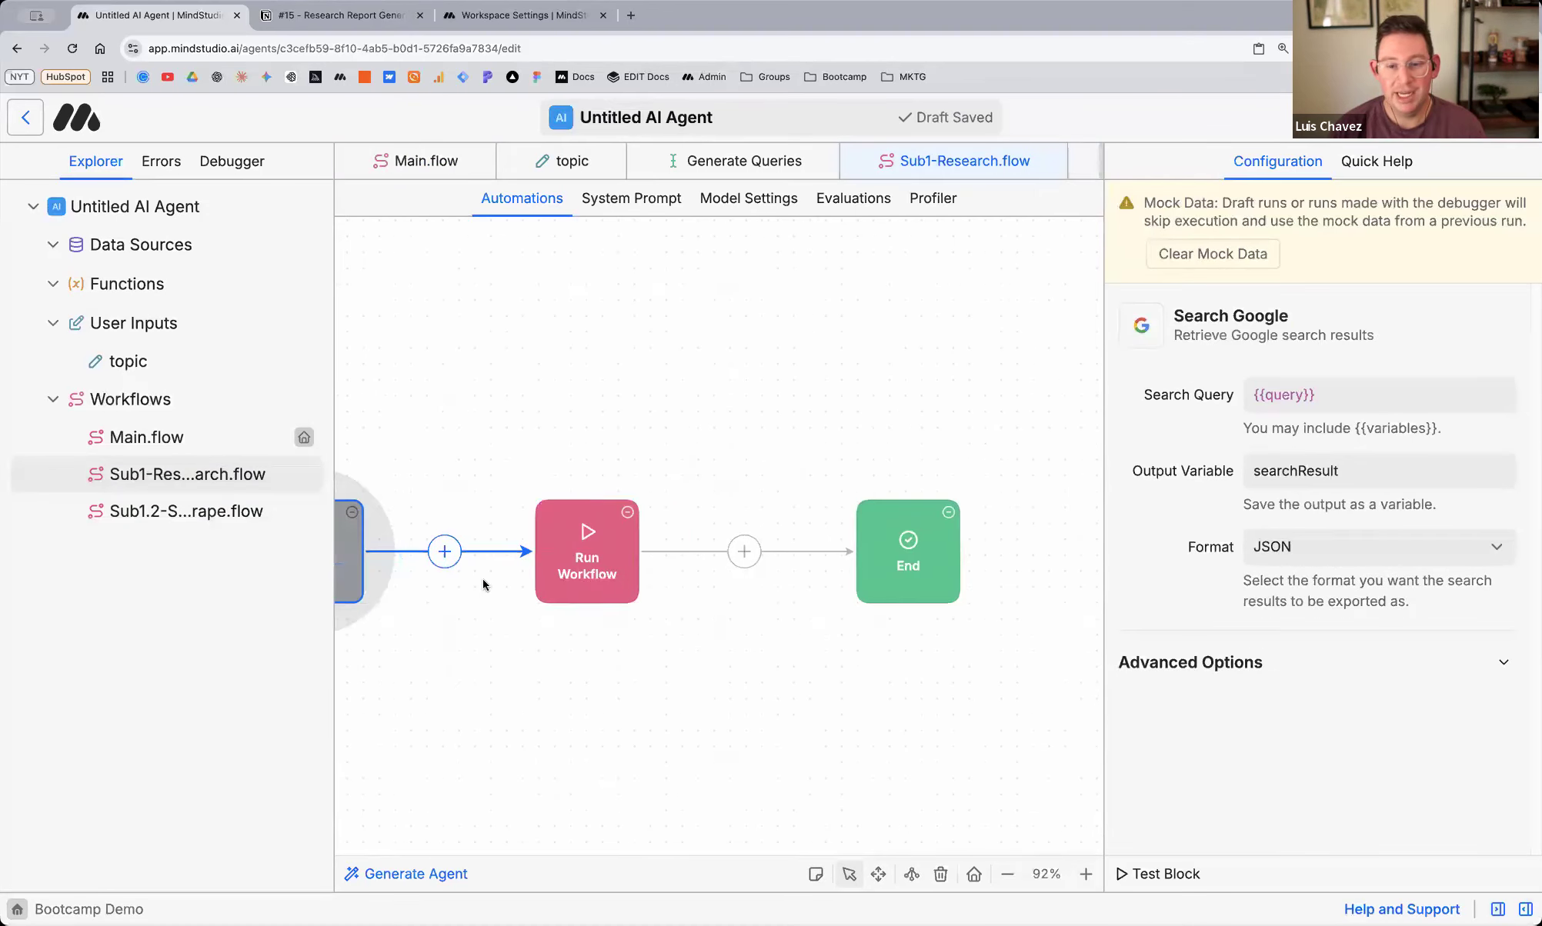
pyautogui.hscroll(-2, 498, 573)
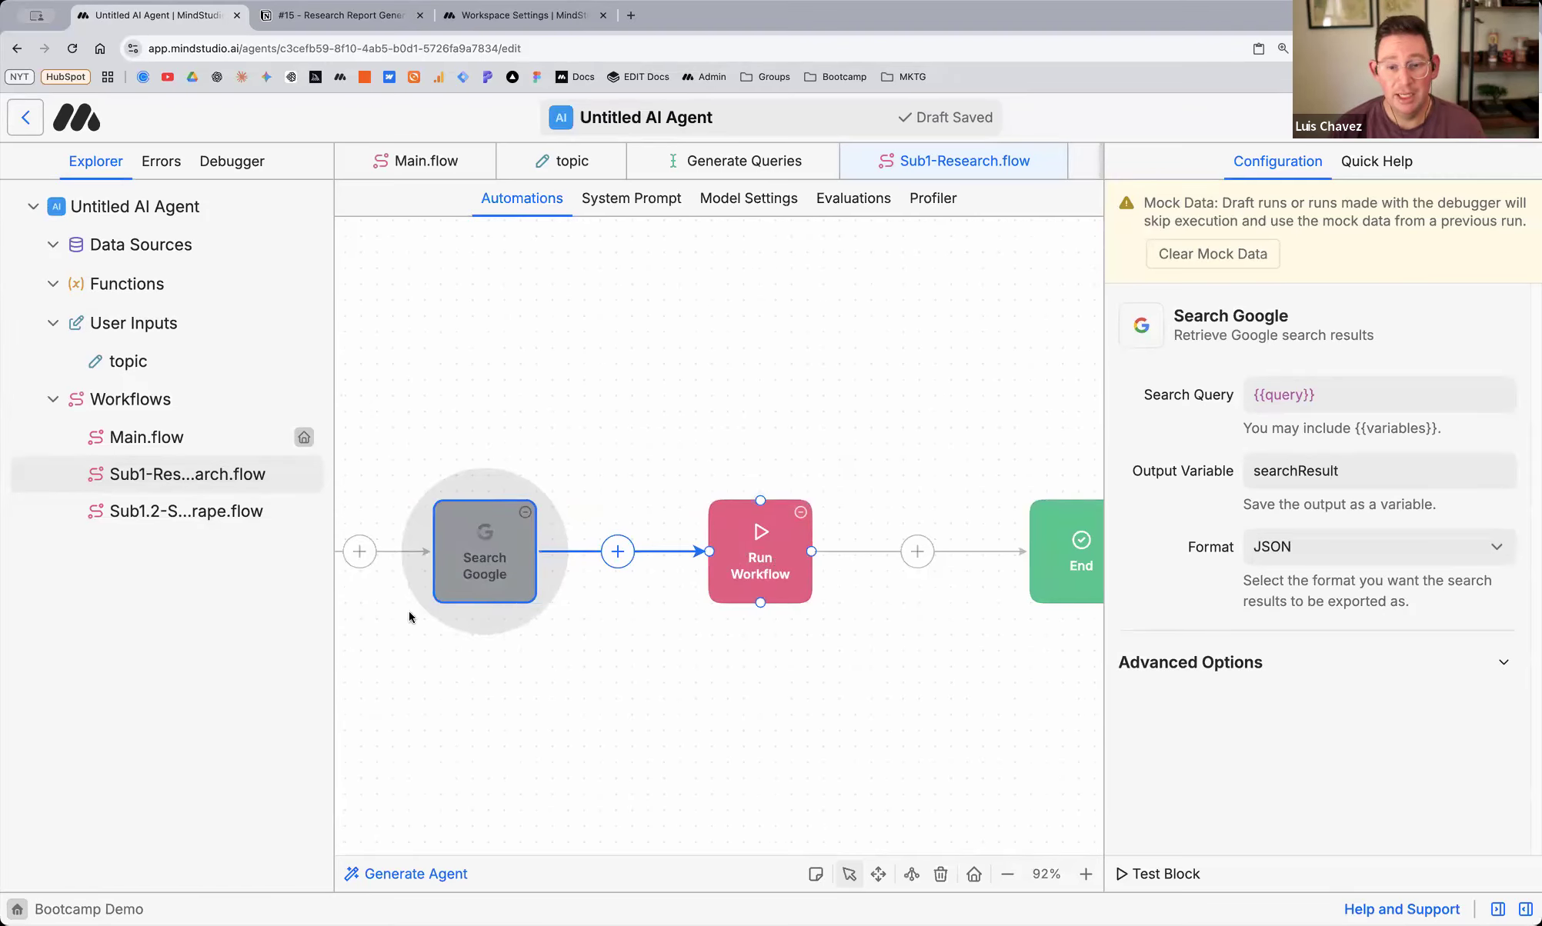
pyautogui.click(214, 514)
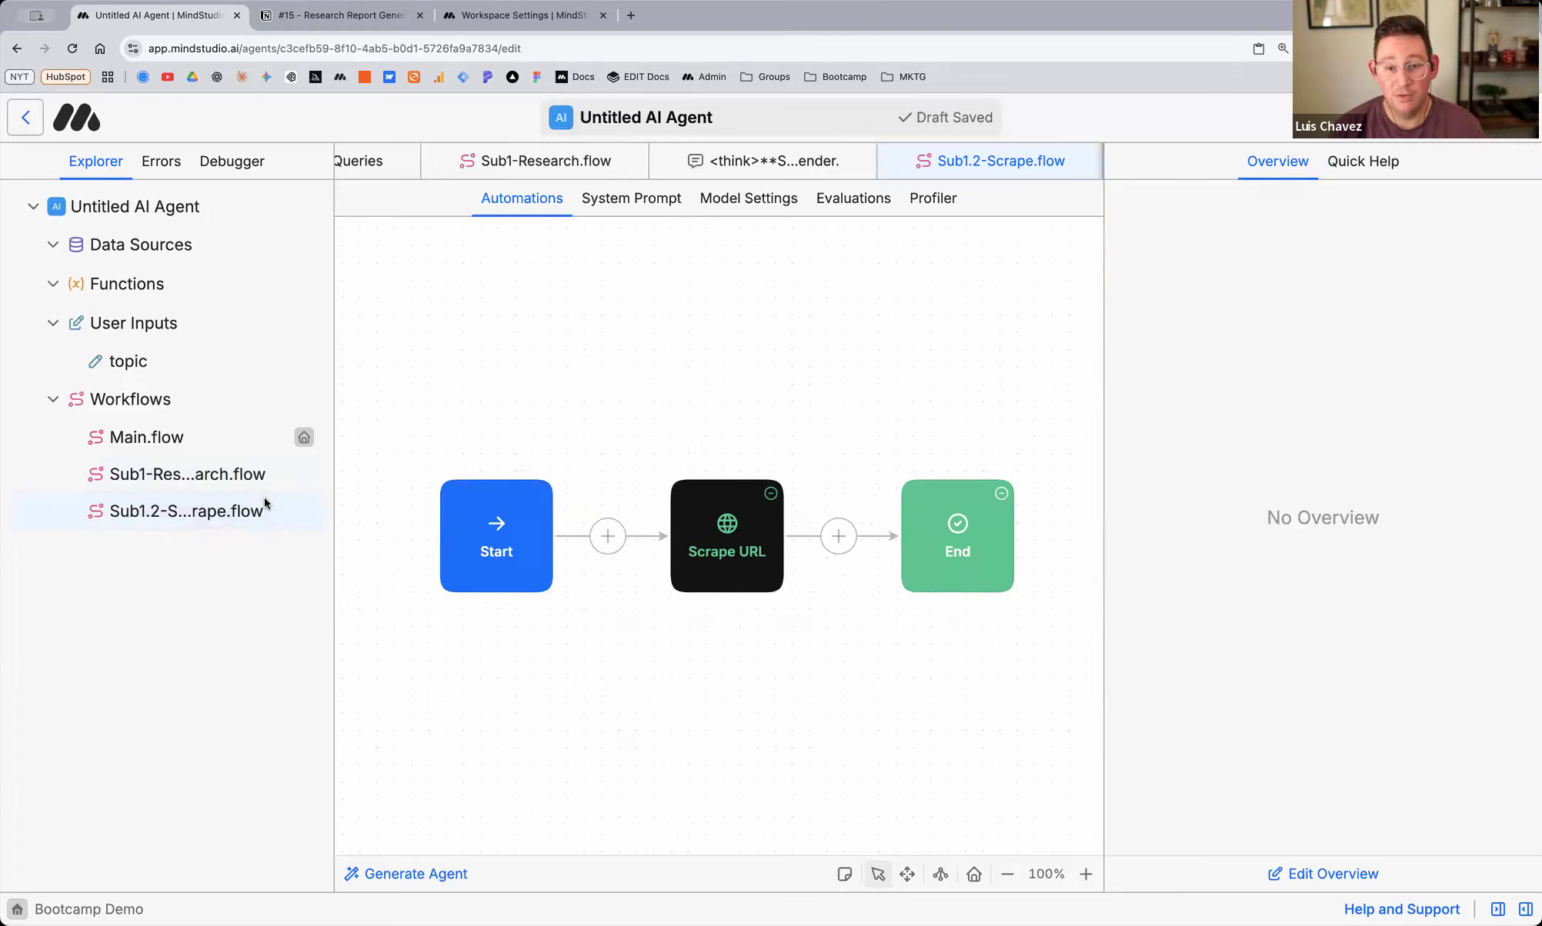
pyautogui.click(502, 541)
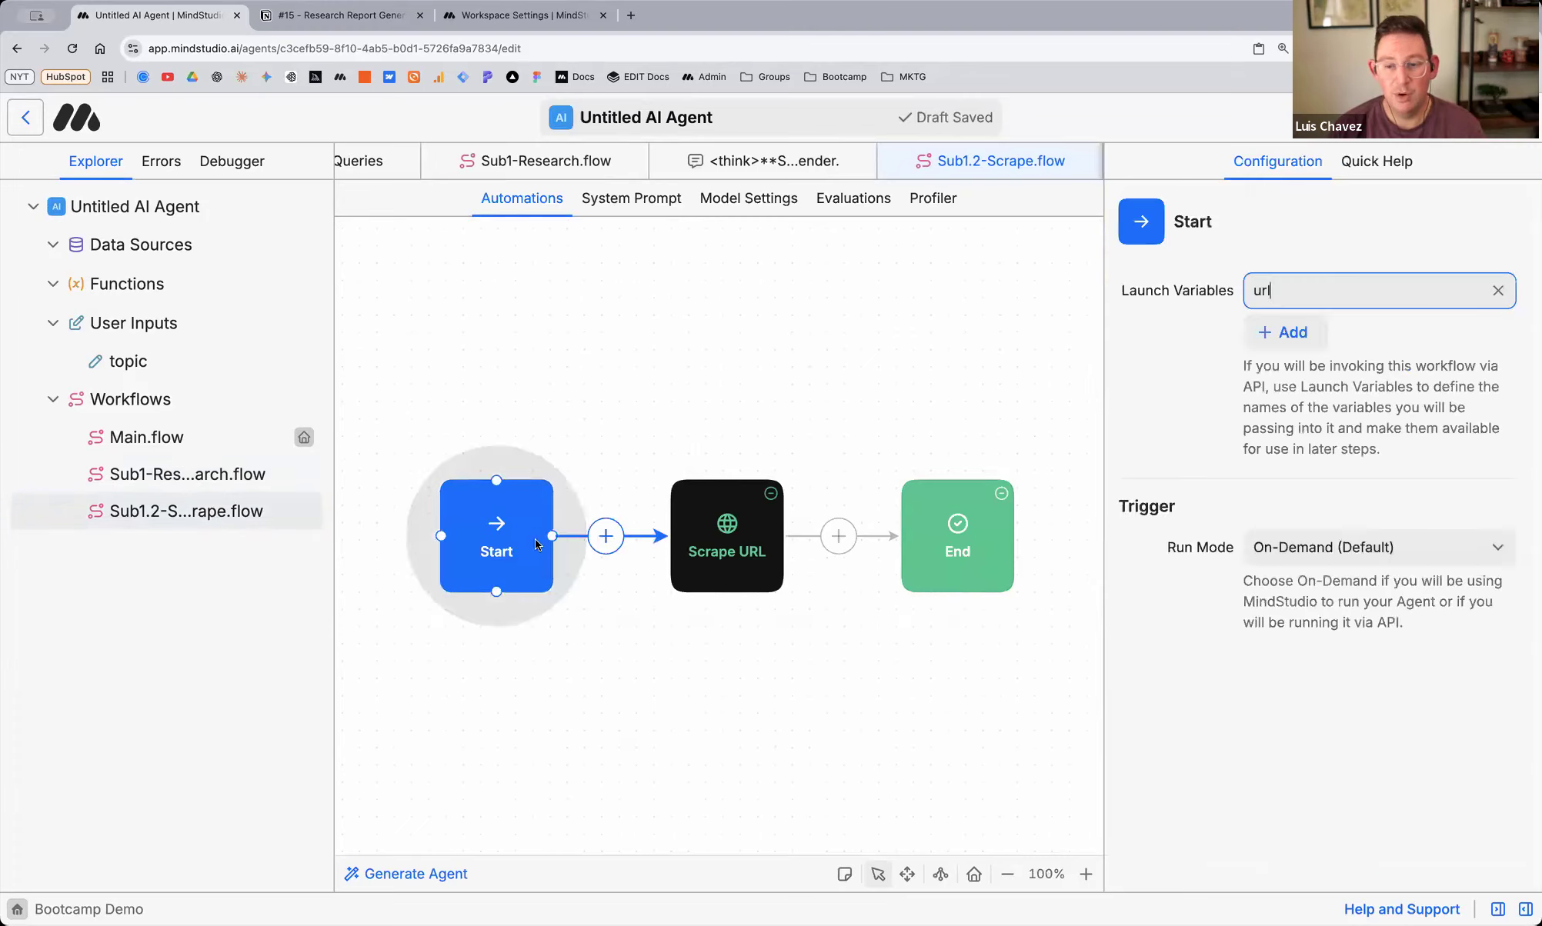
pyautogui.click(752, 531)
pyautogui.click(916, 548)
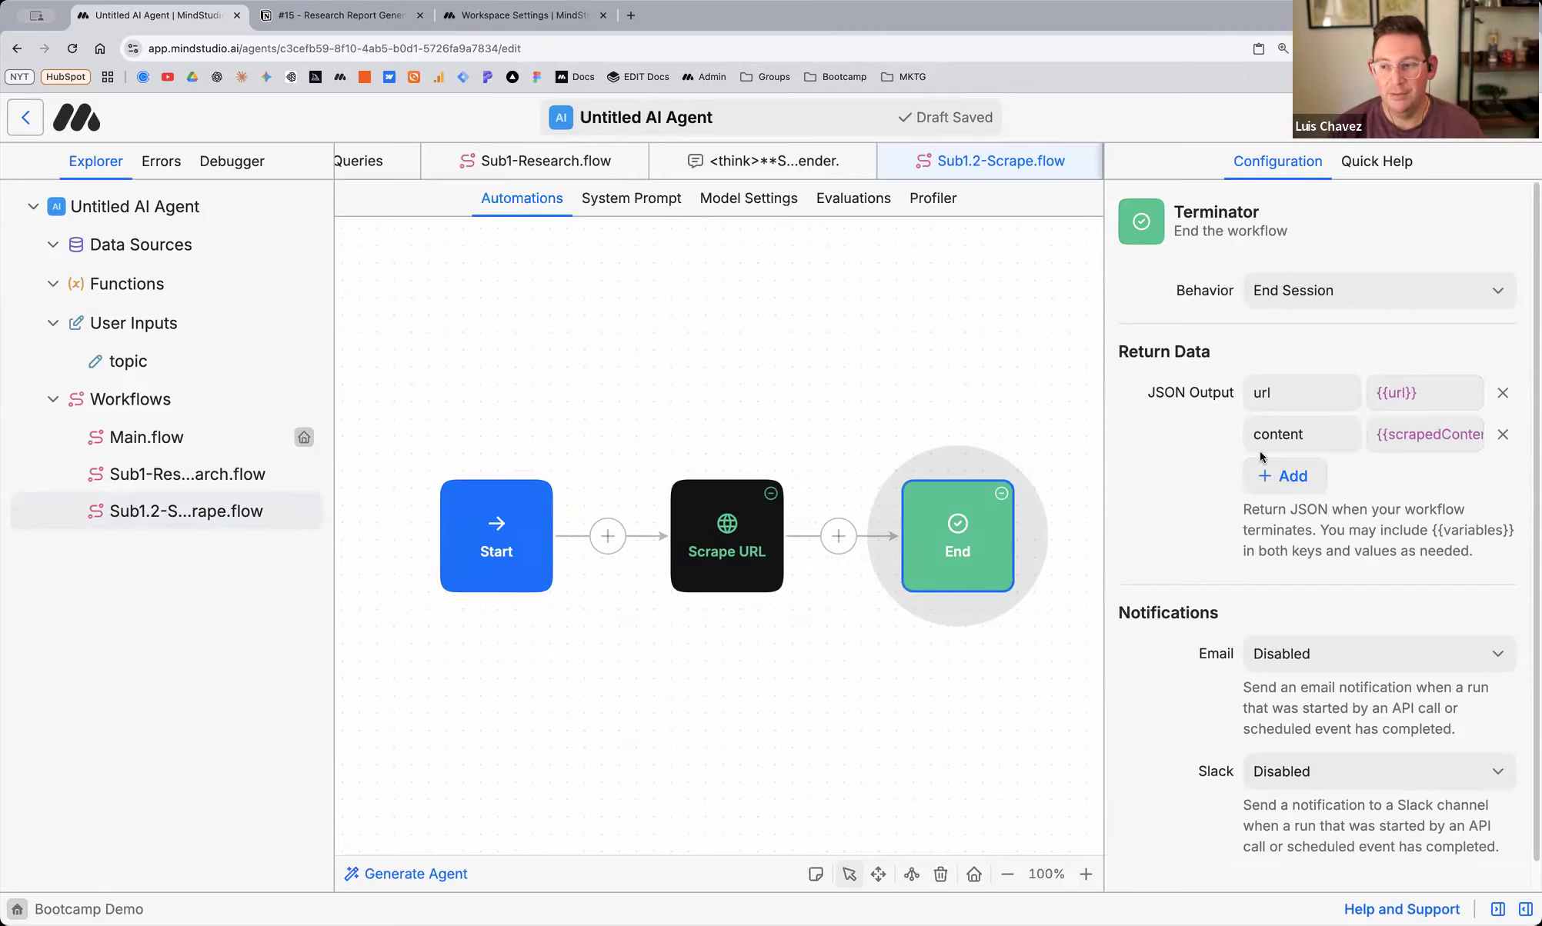
# Configure the Run Workflow block in Sub1-Research to run Sub1.2-Scrape.flow in Run Multiple Times mode
pyautogui.click(189, 477)
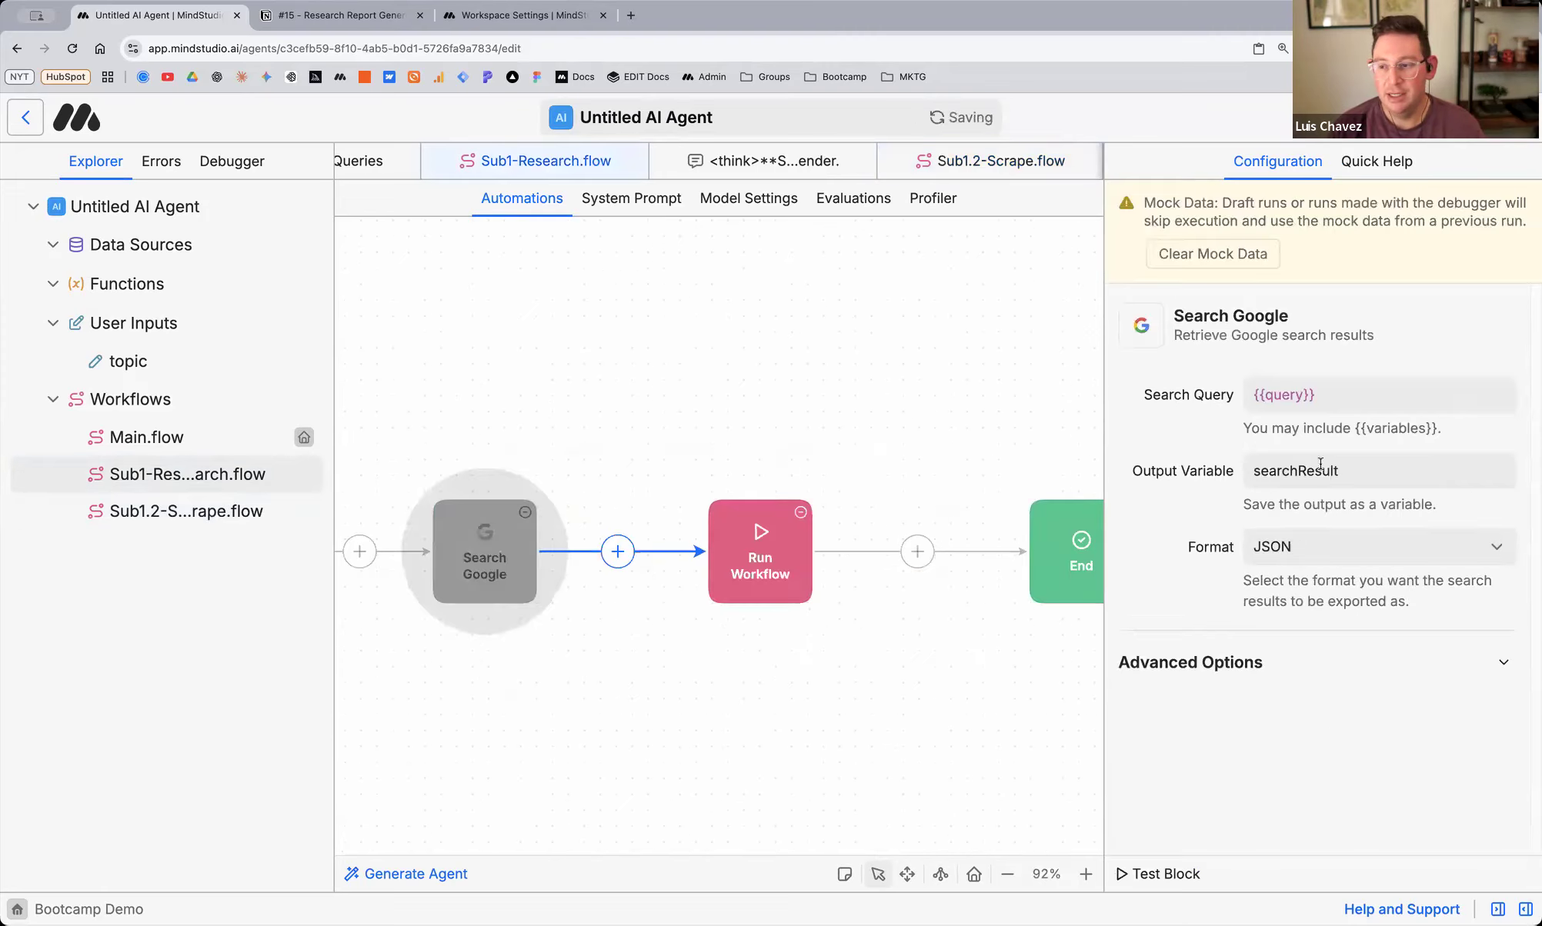
pyautogui.click(758, 546)
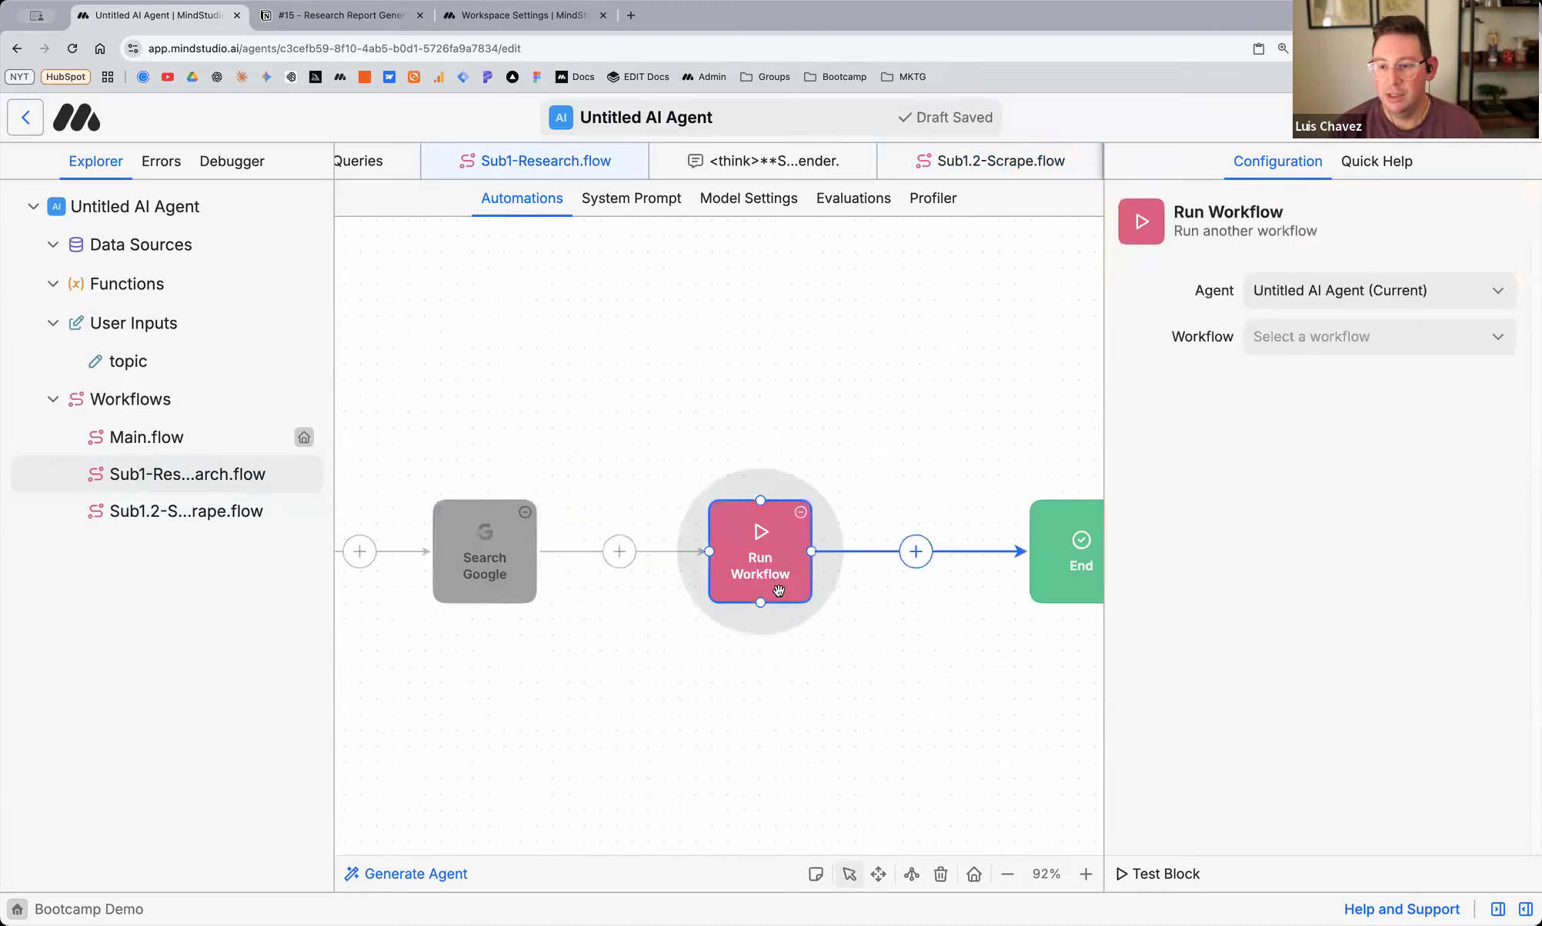
pyautogui.click(1312, 338)
pyautogui.click(1312, 358)
pyautogui.click(1344, 388)
pyautogui.click(1341, 408)
pyautogui.scroll(-2, 1188, 385)
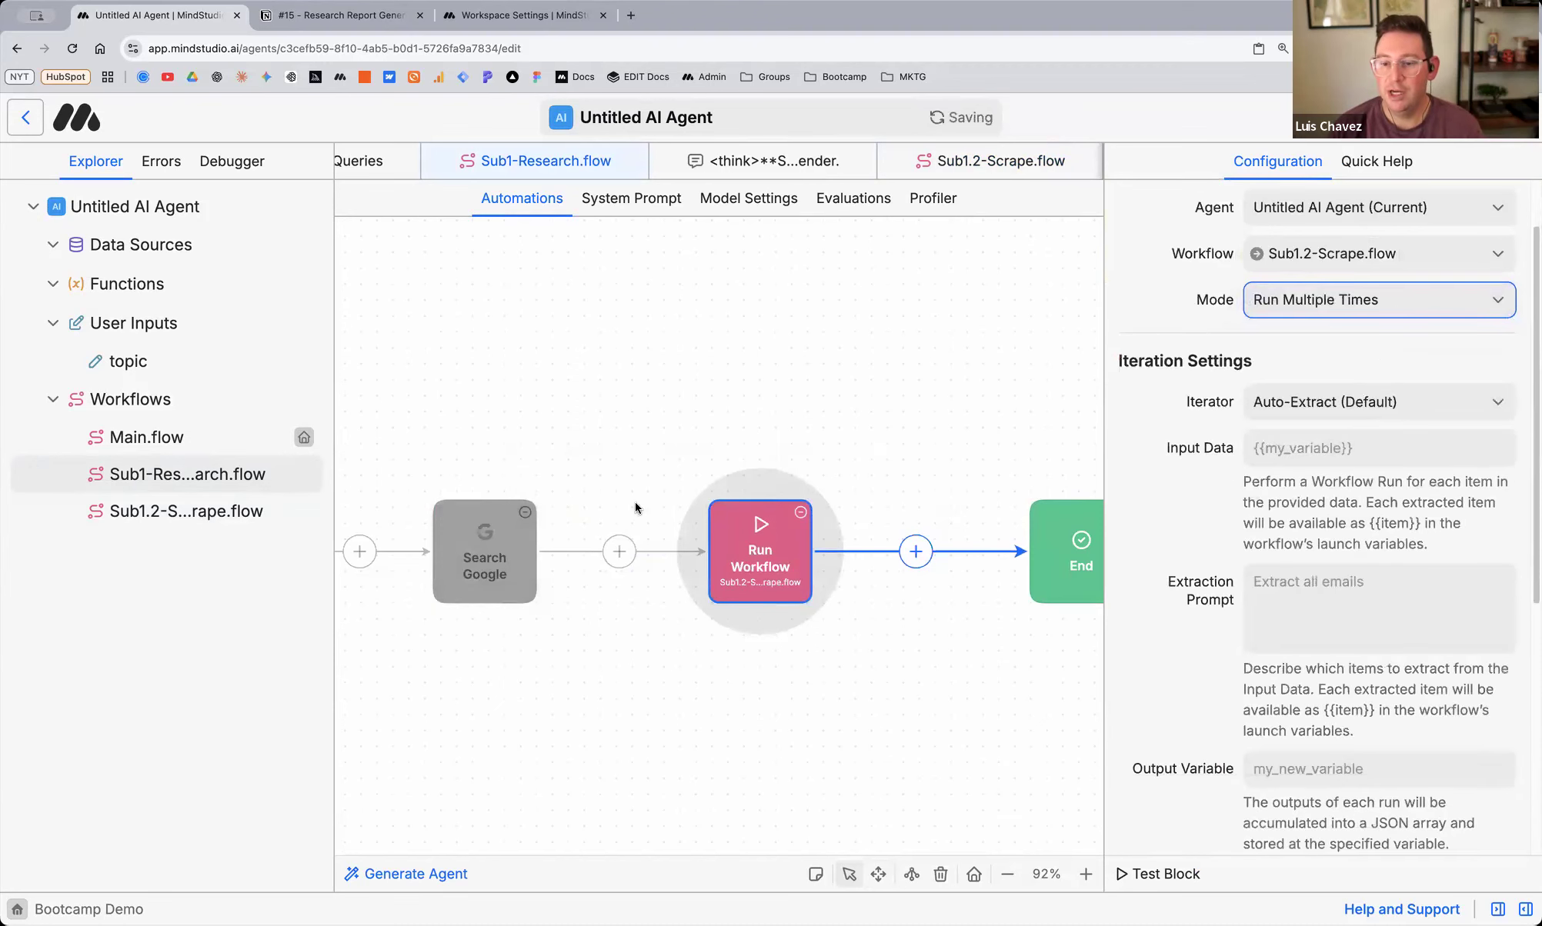
# Set the Run Workflow block's input to {{searchResult}} and its iterator to JSON Array Input (Advanced)
pyautogui.click(493, 534)
pyautogui.doubleClick(1316, 482)
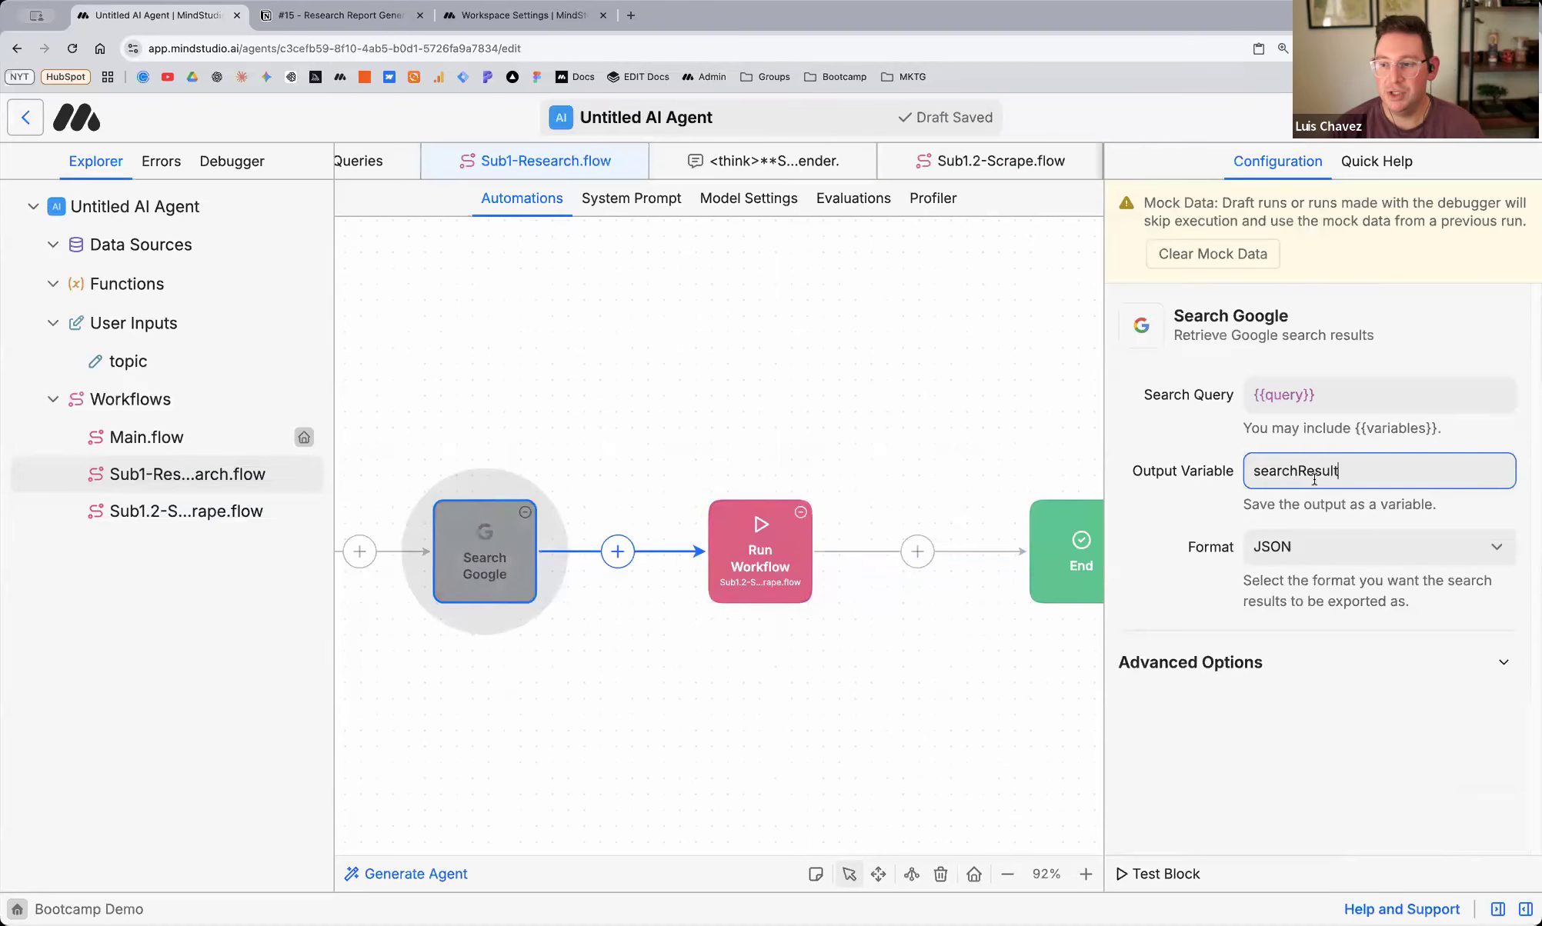
pyautogui.click(772, 543)
pyautogui.click(1375, 539)
pyautogui.write('{{searchResult}}')
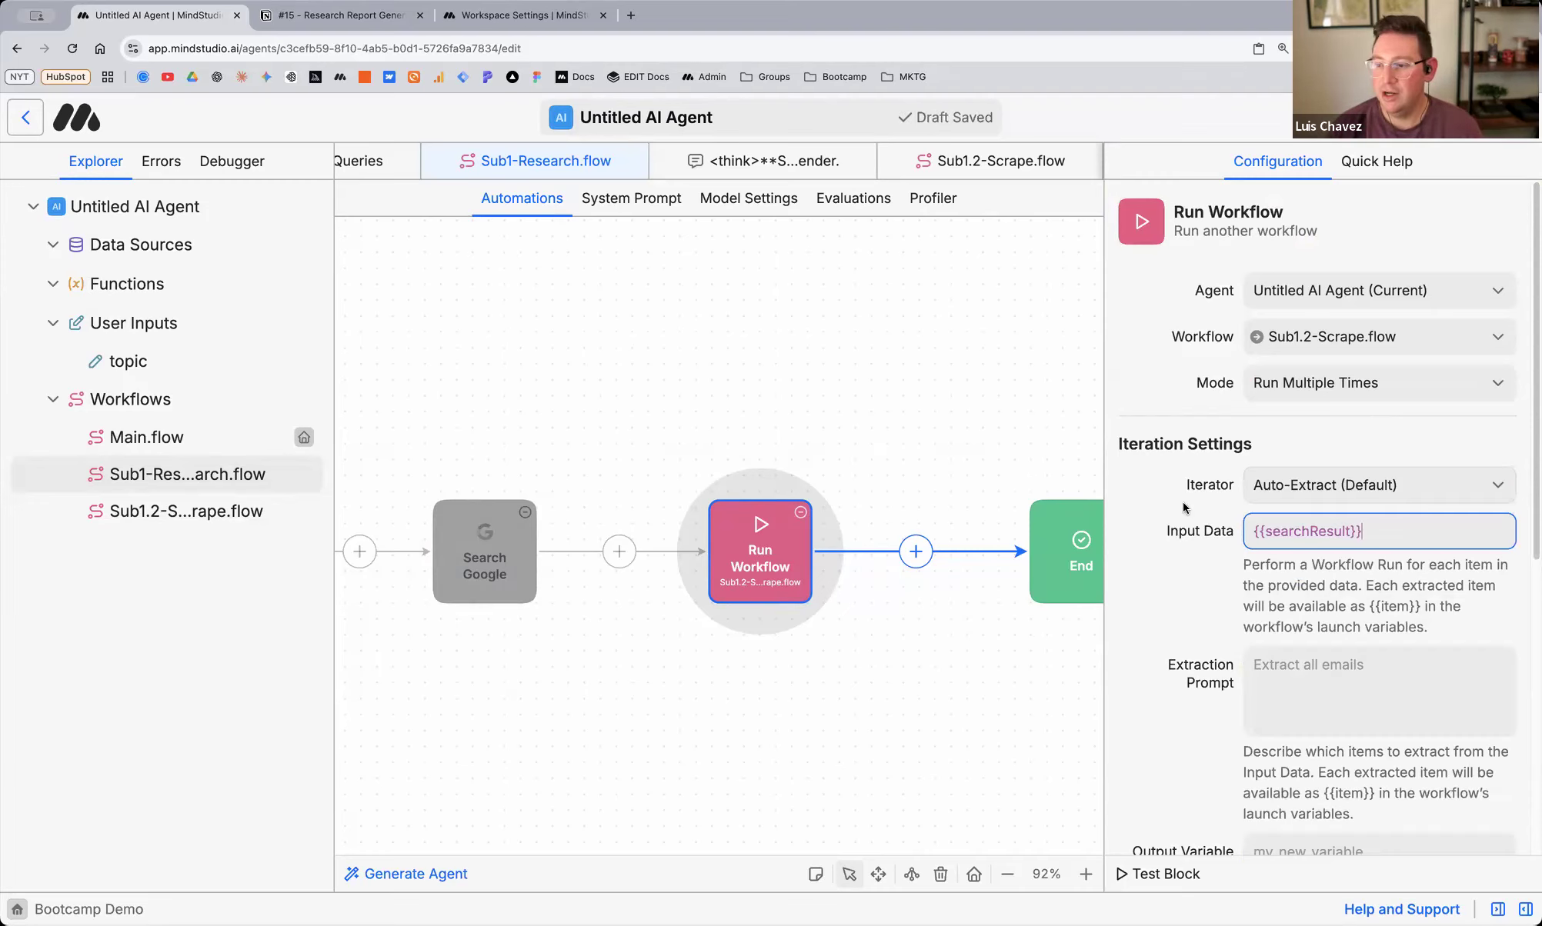
pyautogui.scroll(-3, 1182, 506)
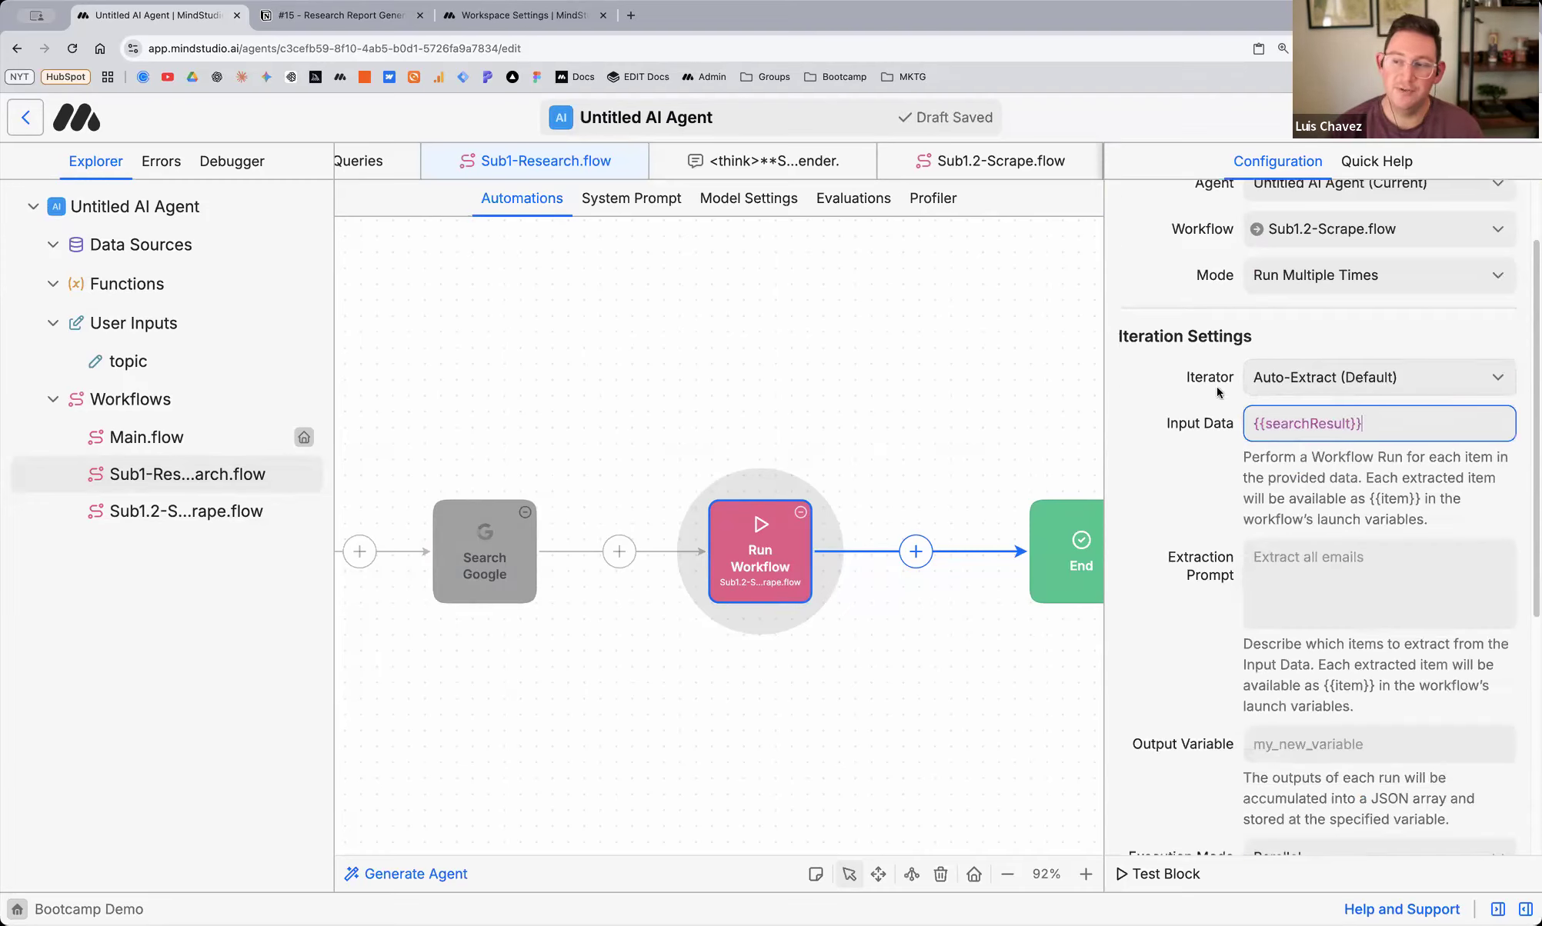
pyautogui.click(1429, 368)
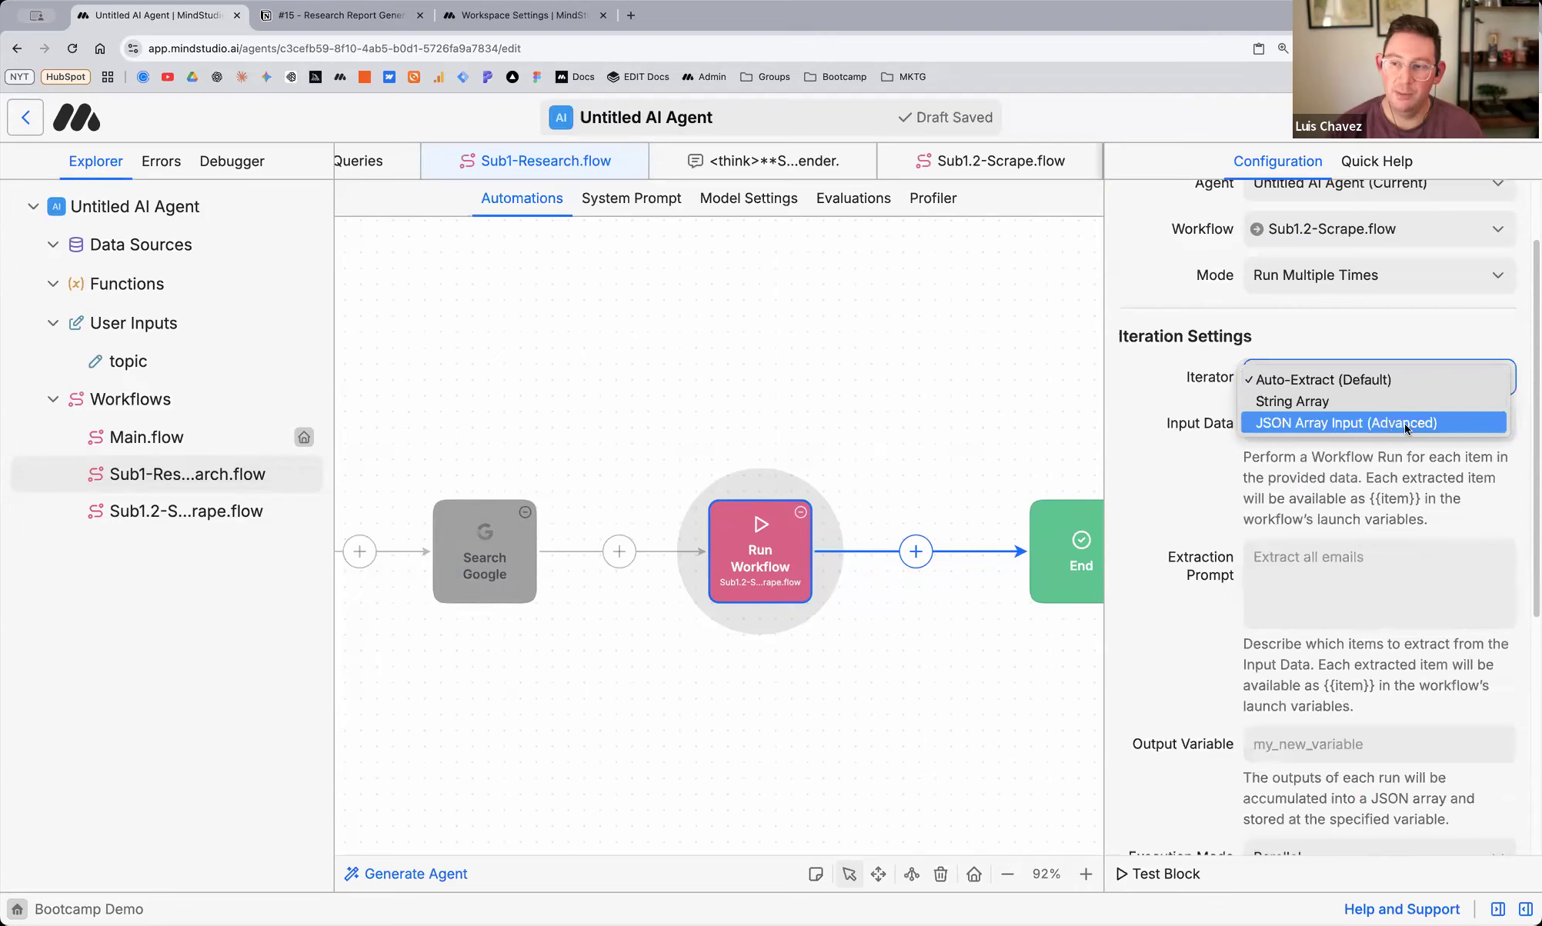
pyautogui.click(1408, 424)
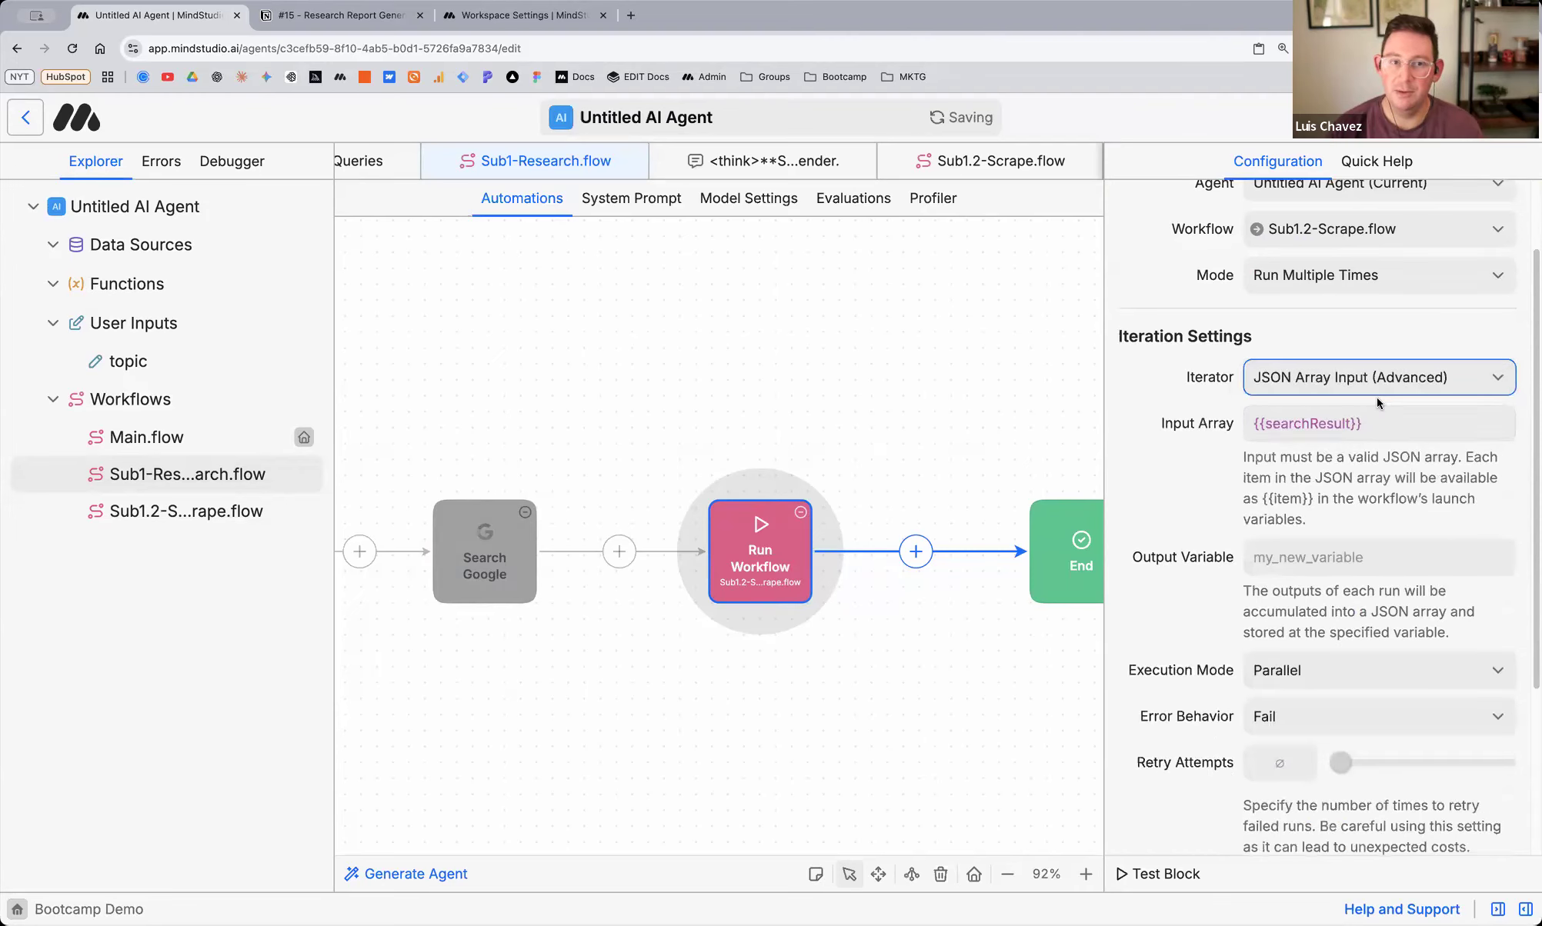
# Examine the Search Google output in the Sub1-Research run log, checking which fields each item of the result array contains
pyautogui.scroll(-2, 1217, 429)
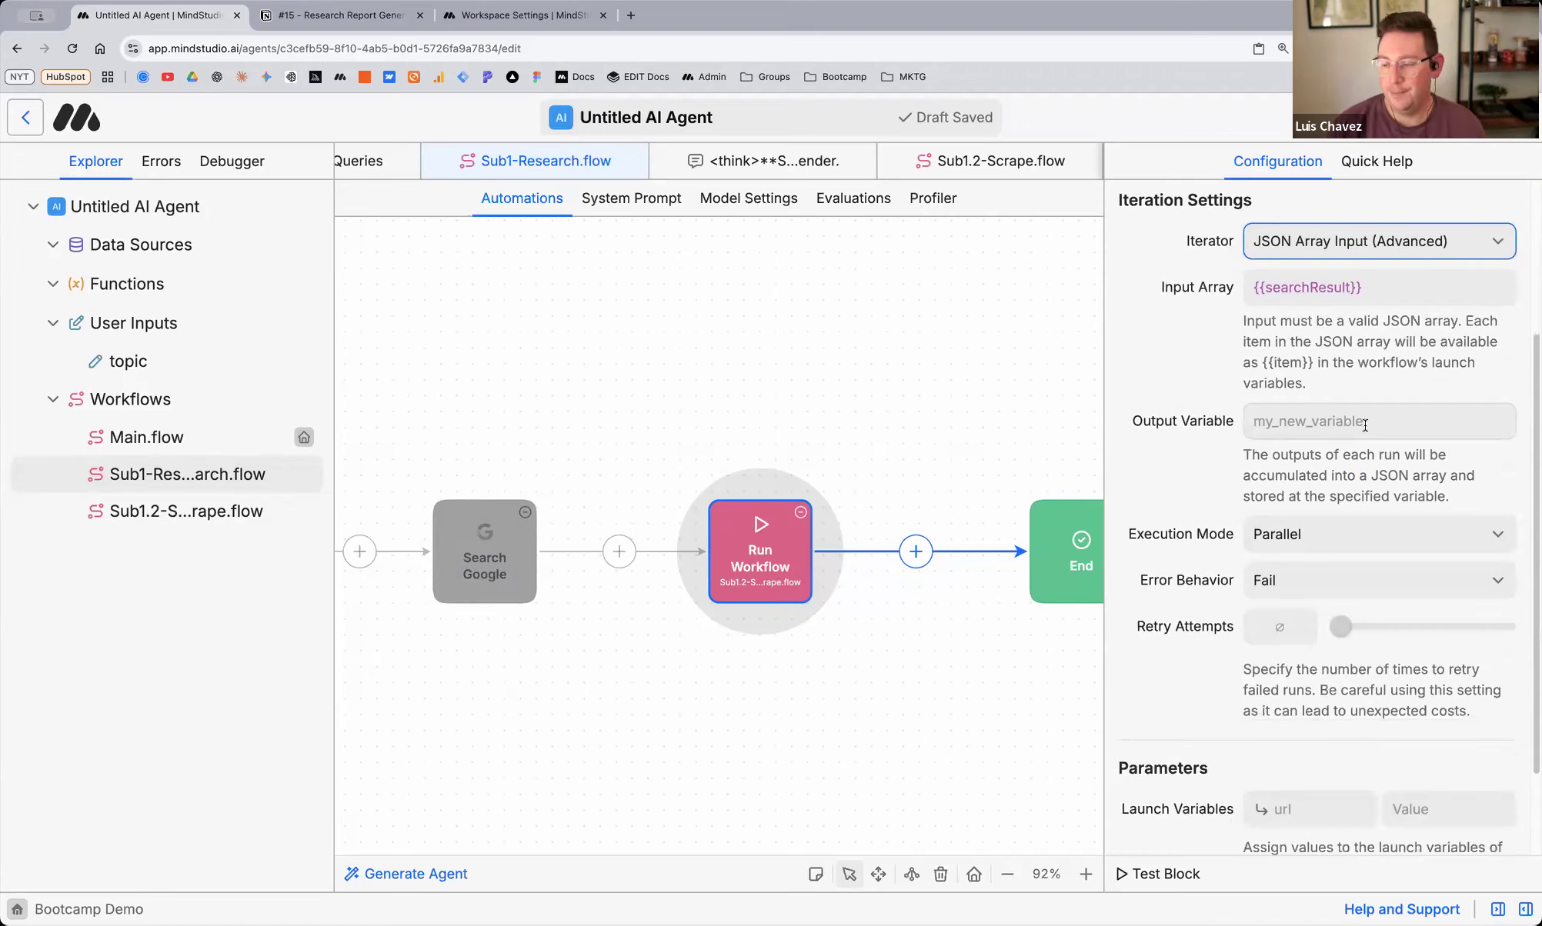
pyautogui.scroll(-3, 1219, 508)
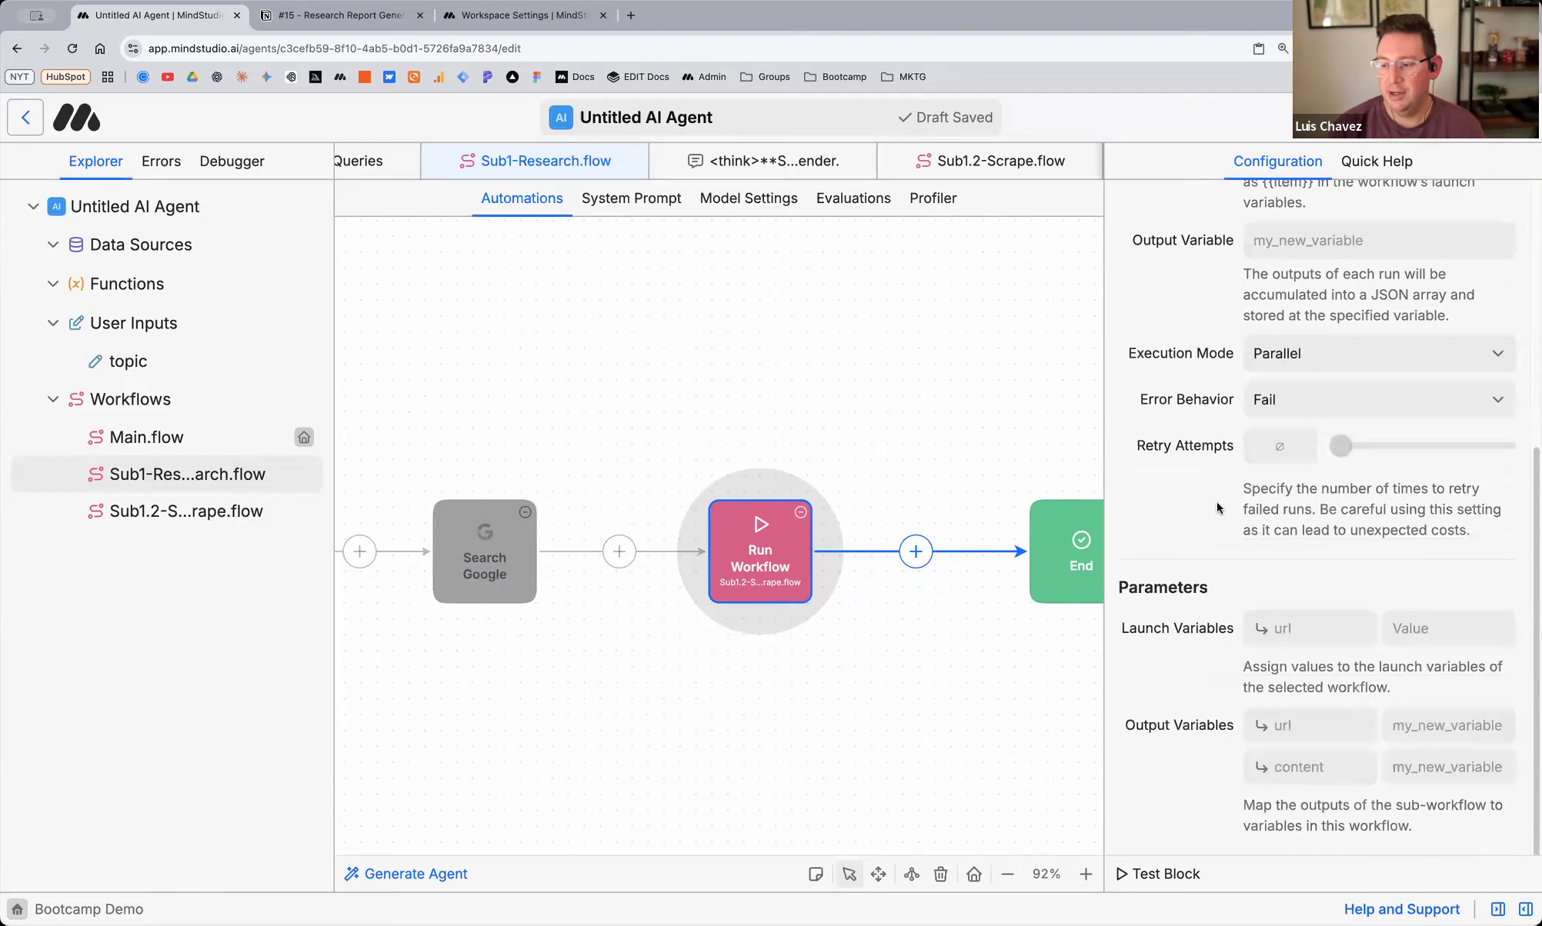
pyautogui.click(782, 163)
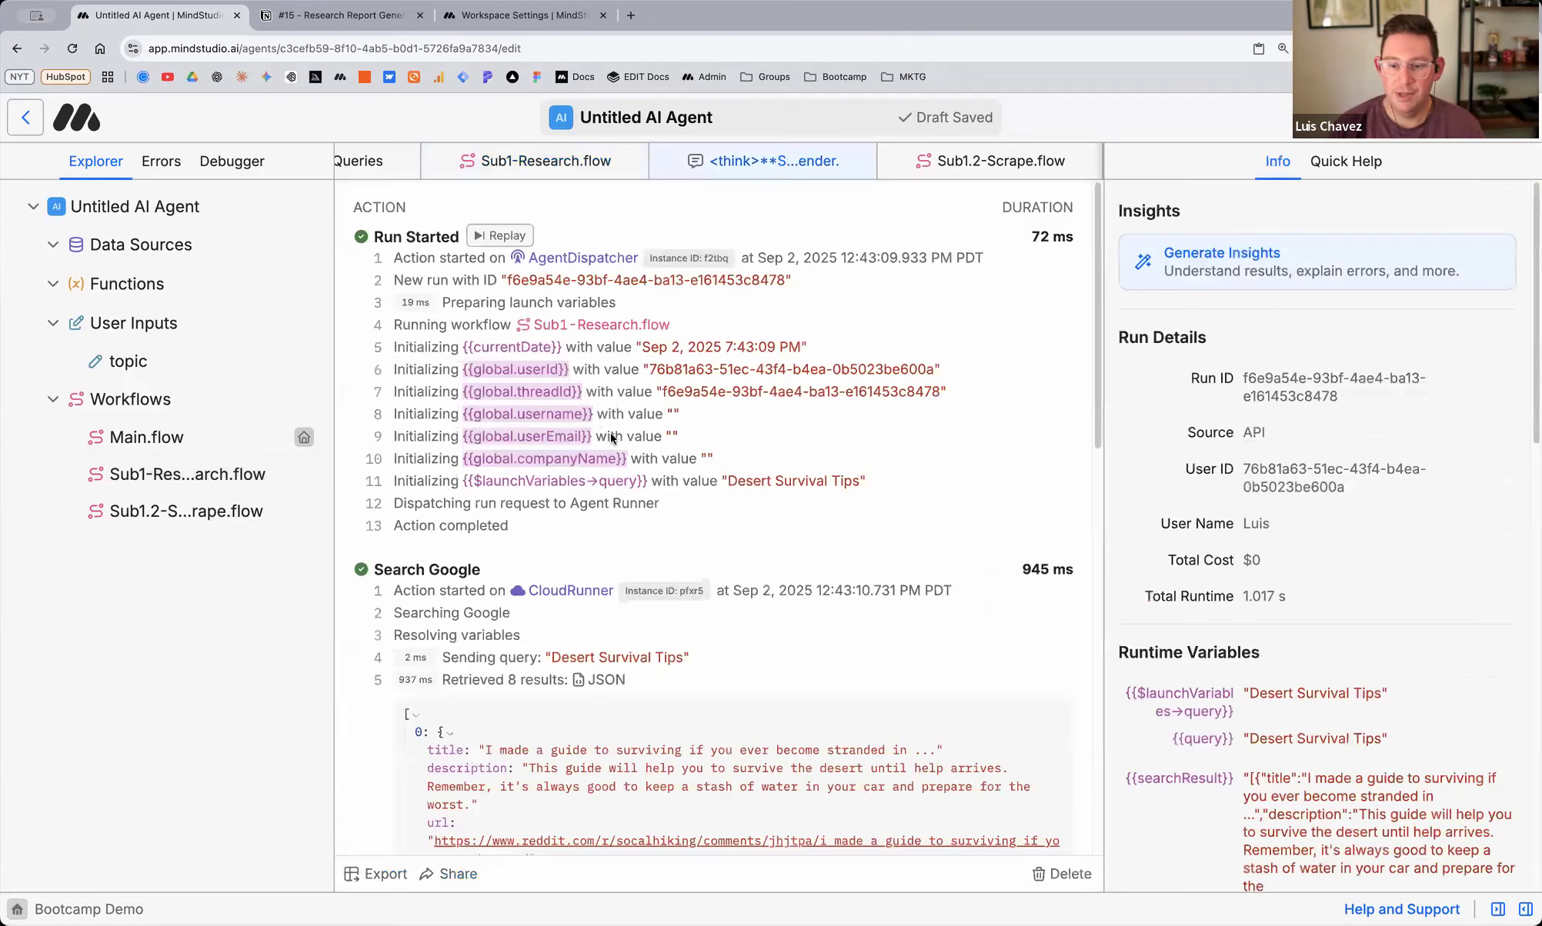
pyautogui.scroll(-8, 450, 264)
pyautogui.scroll(3, 450, 264)
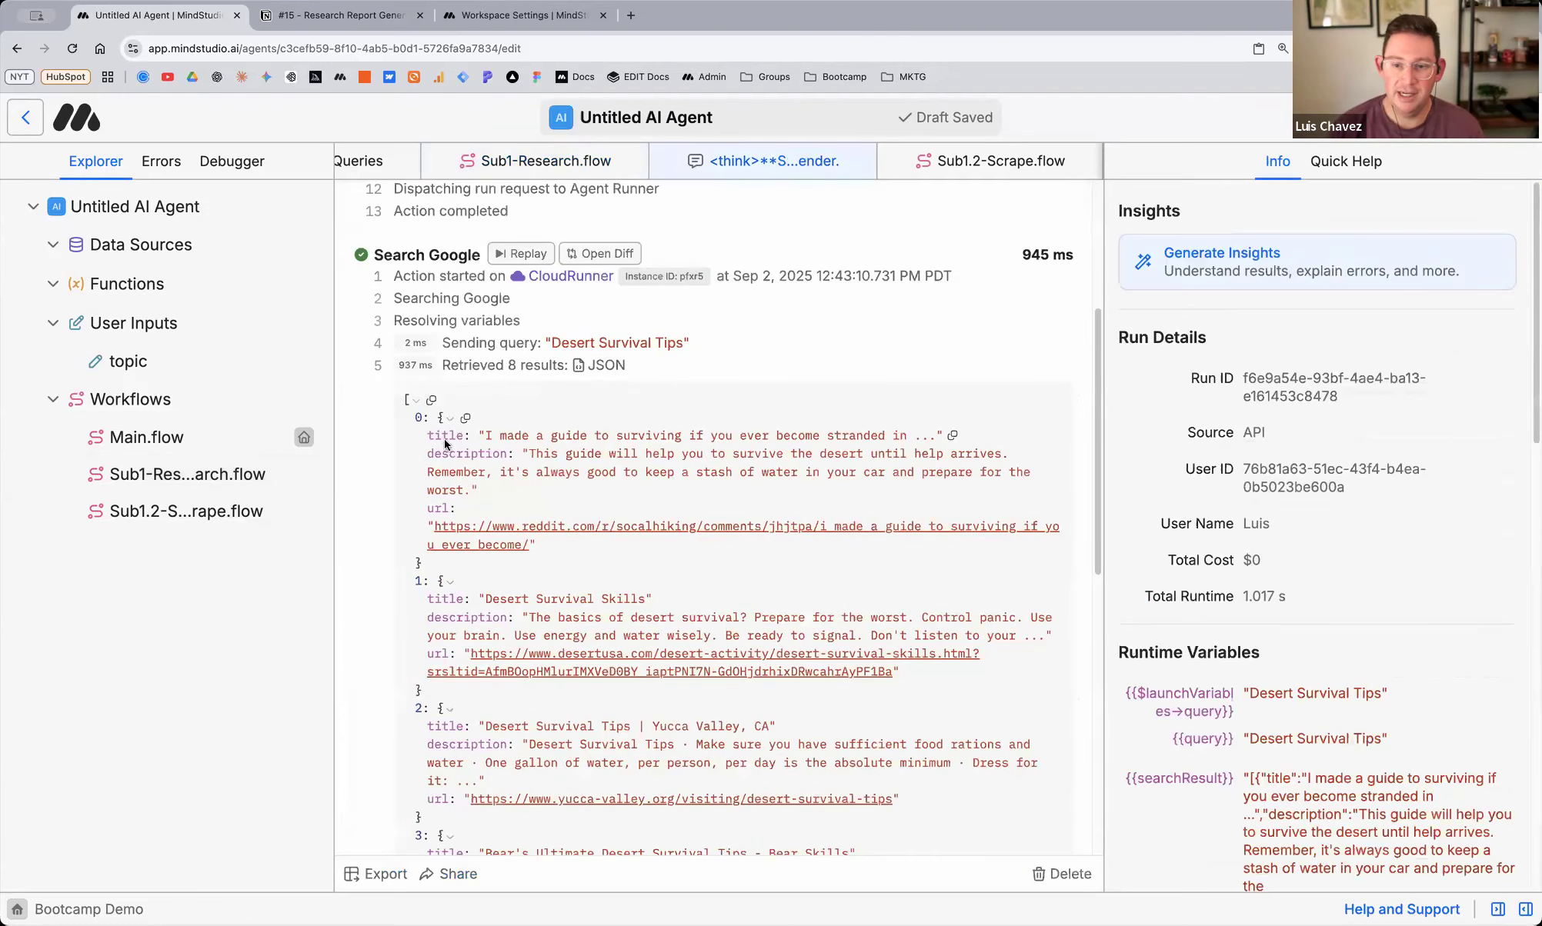
pyautogui.tripleClick(438, 509)
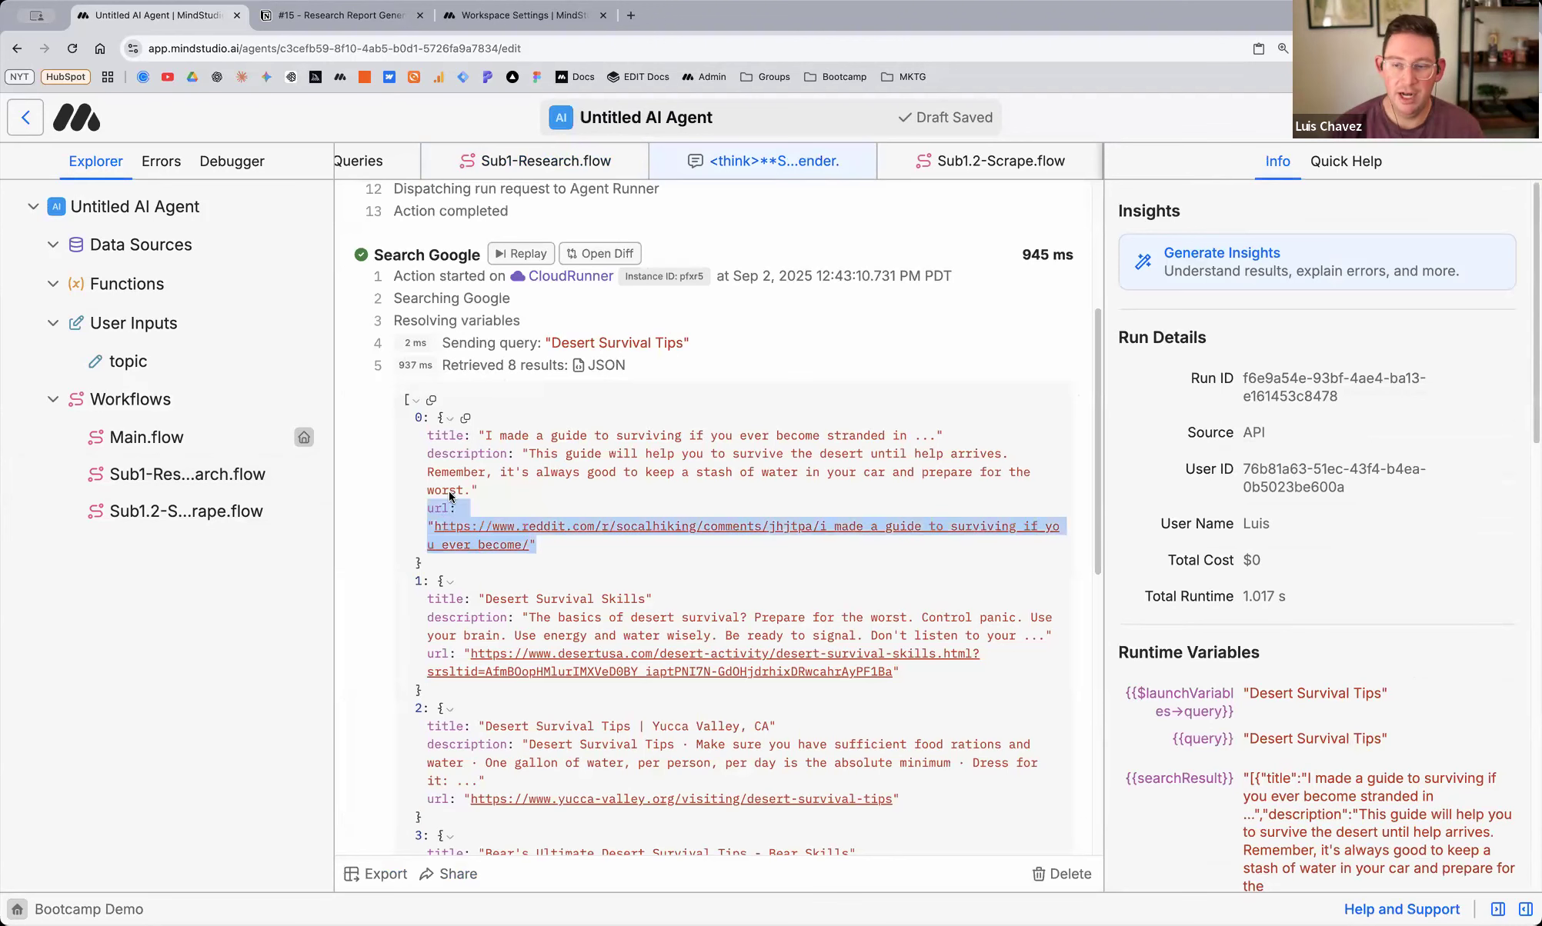
pyautogui.moveTo(438, 418); pyautogui.dragTo(450, 564)
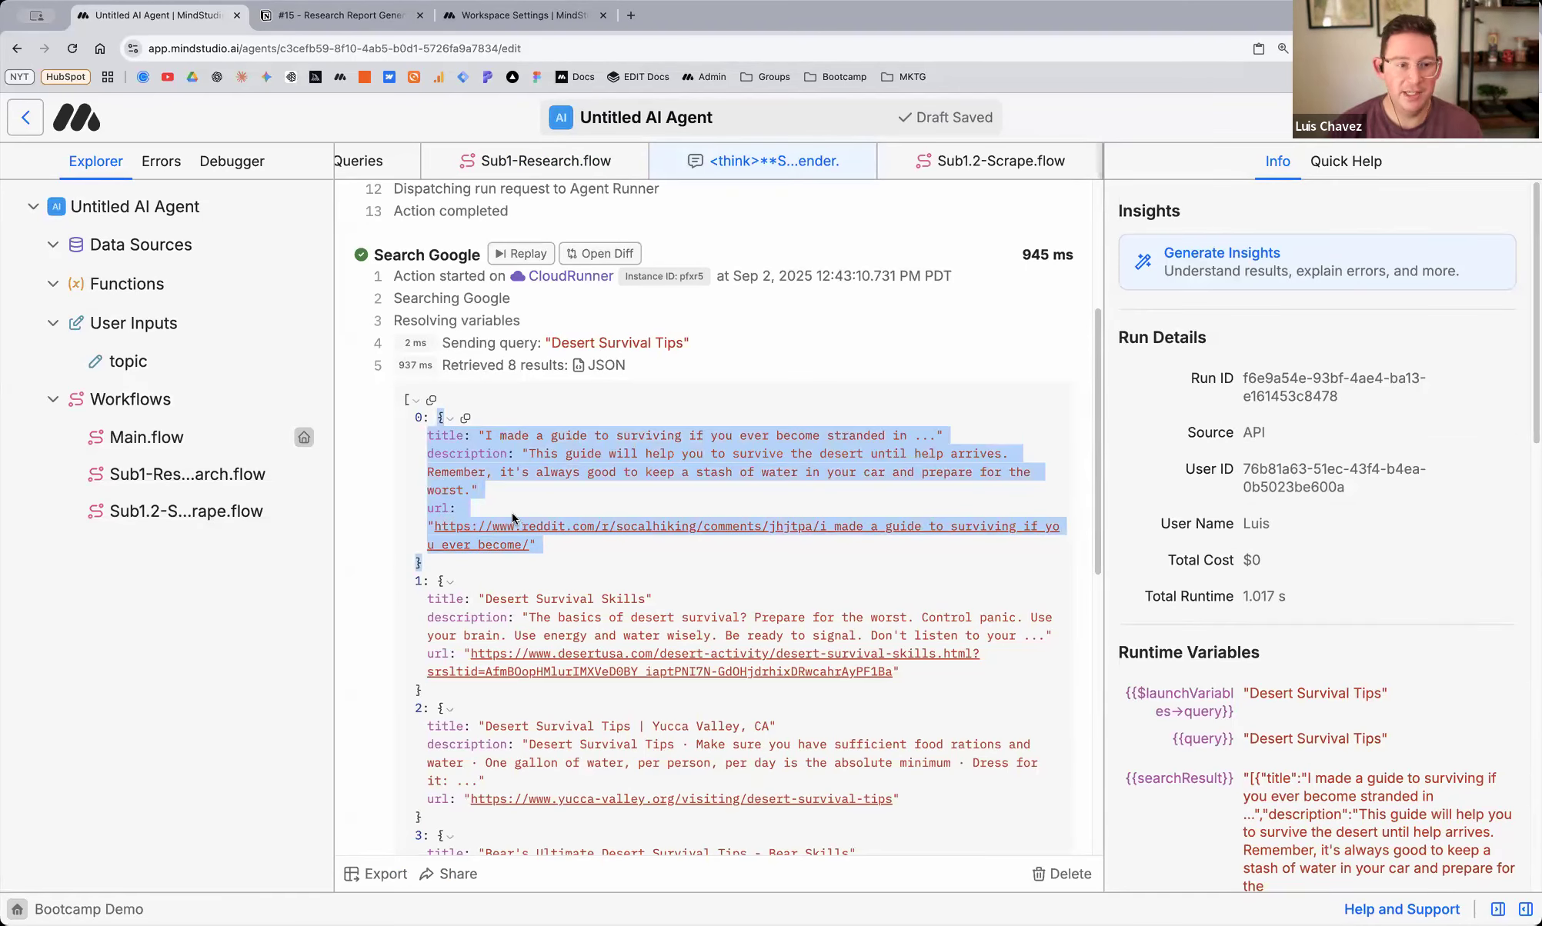
pyautogui.click(442, 512)
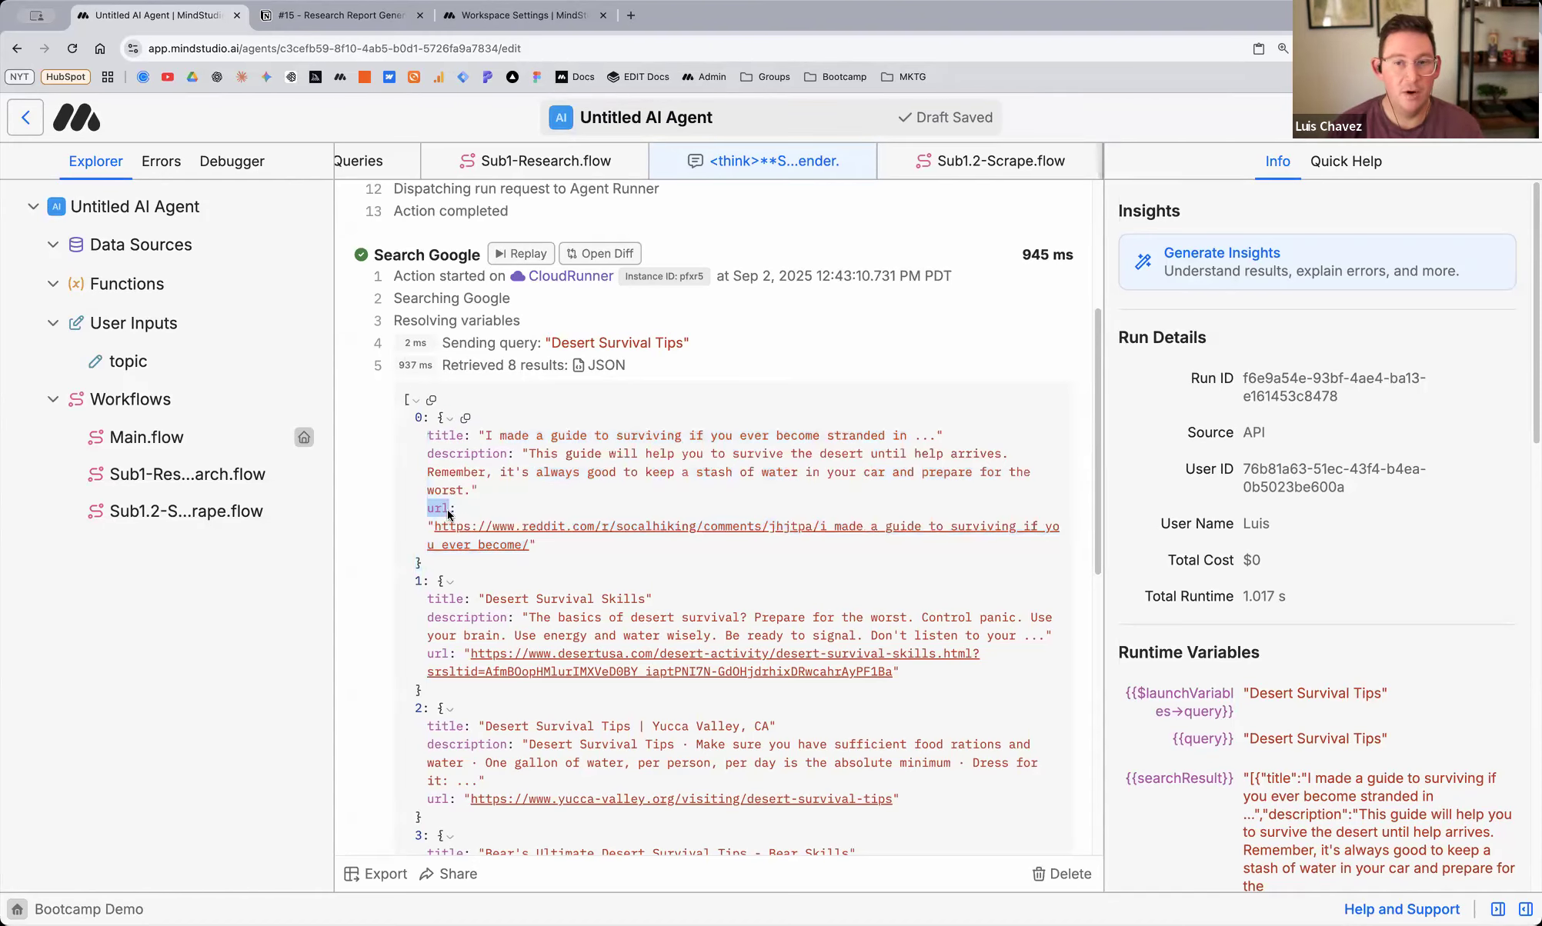
# Set the url launch variable of the Run Workflow block in Sub1-Research to {{item.url}}
pyautogui.click(518, 160)
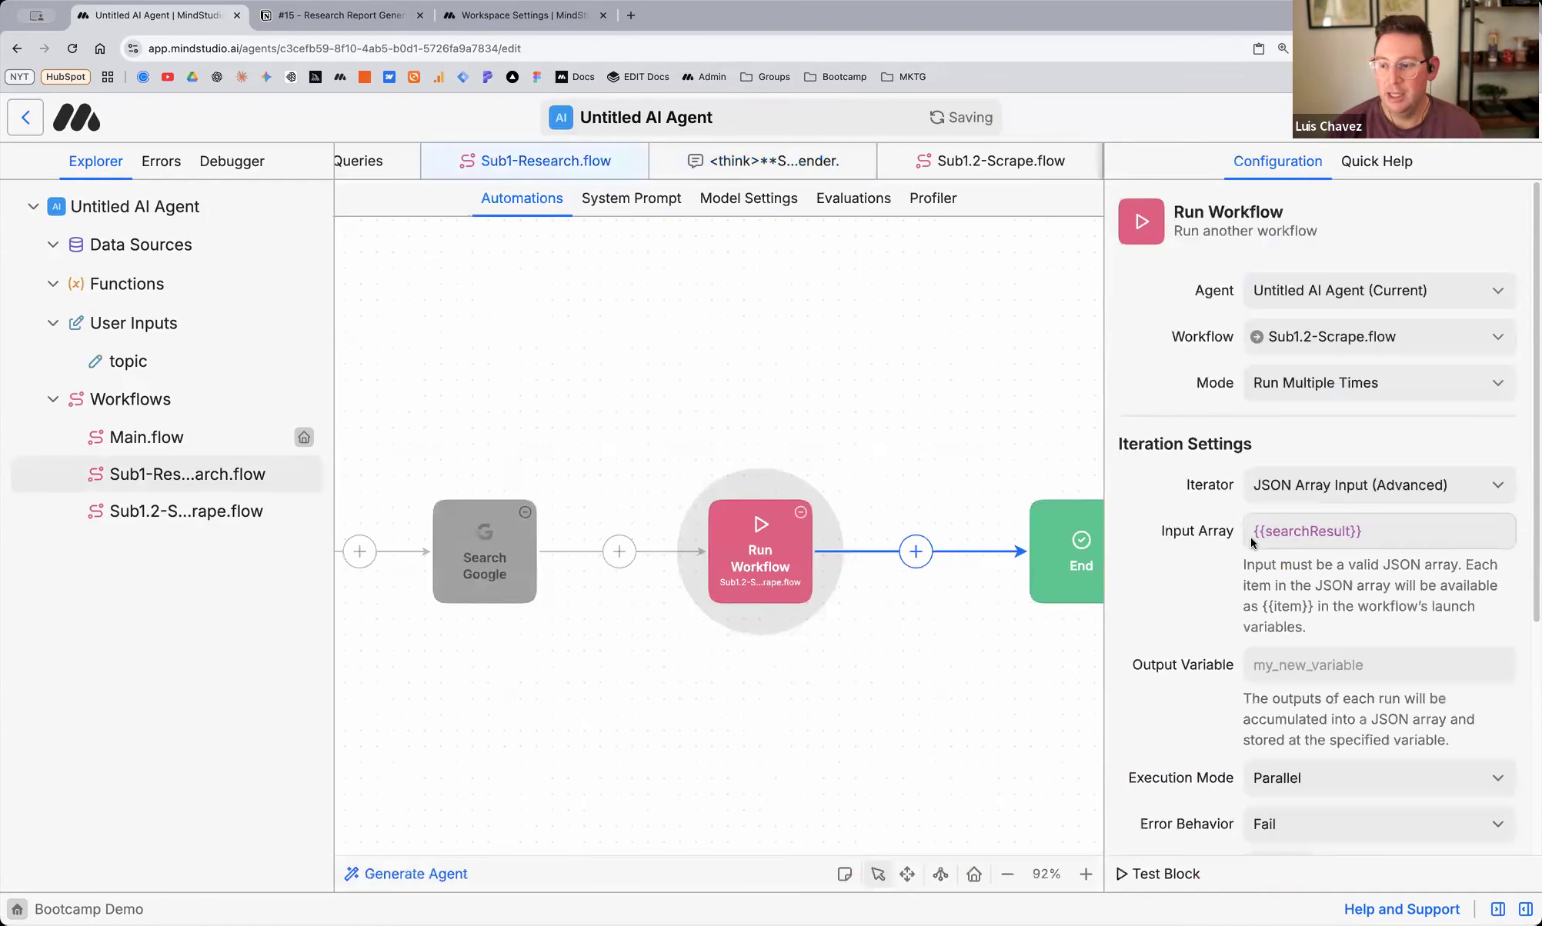
pyautogui.scroll(-5, 1252, 543)
pyautogui.click(1420, 709)
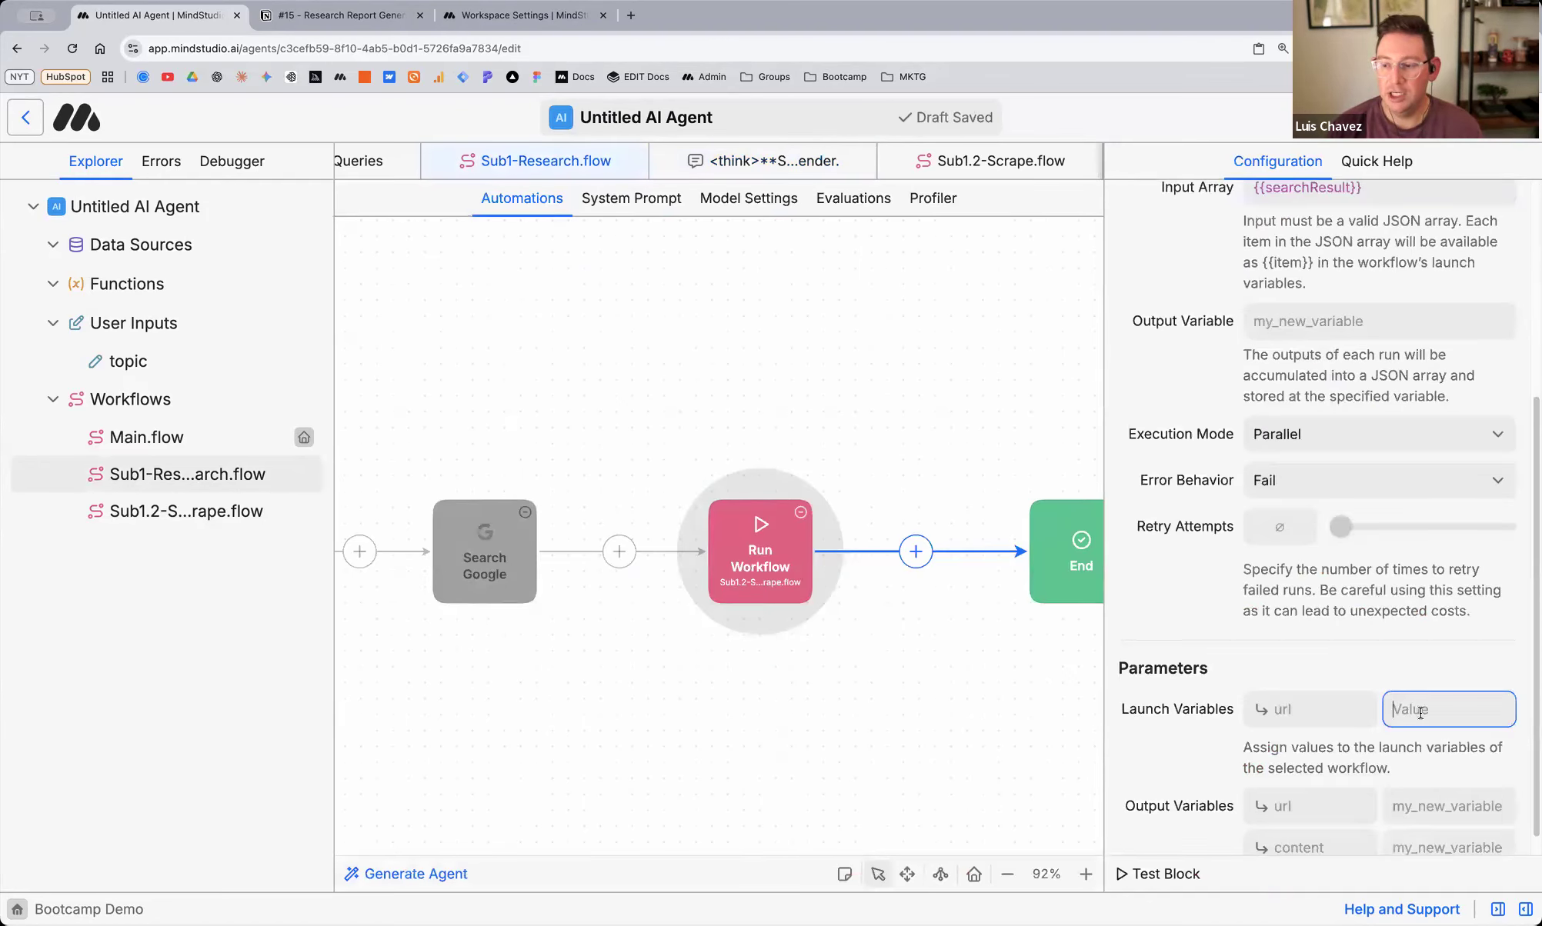
pyautogui.write('{{')
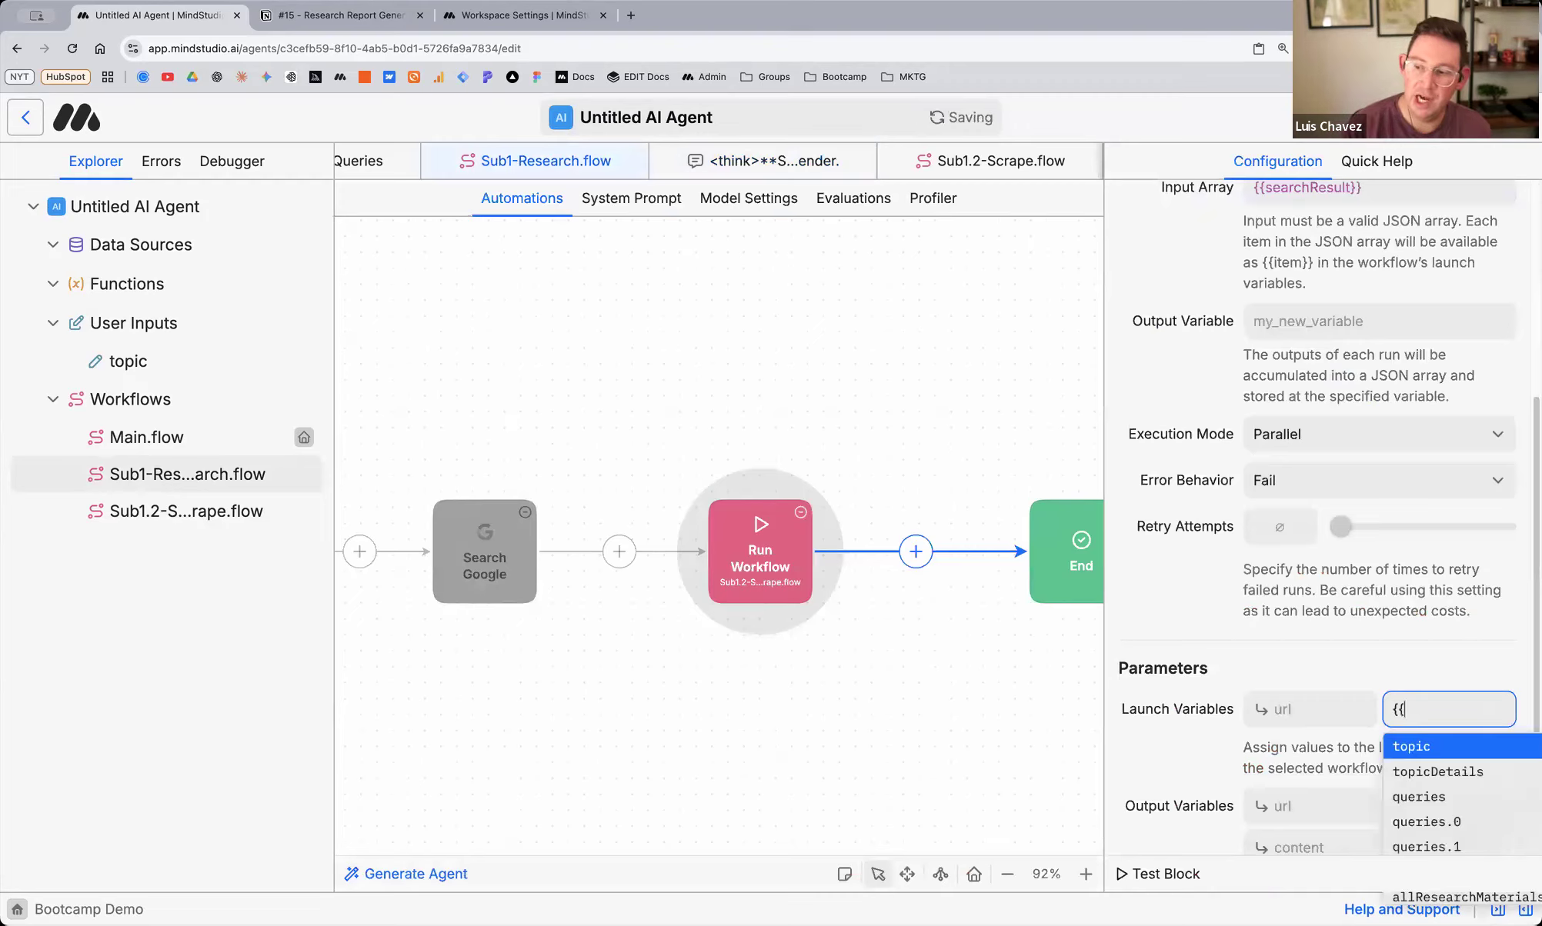
pyautogui.write('item')
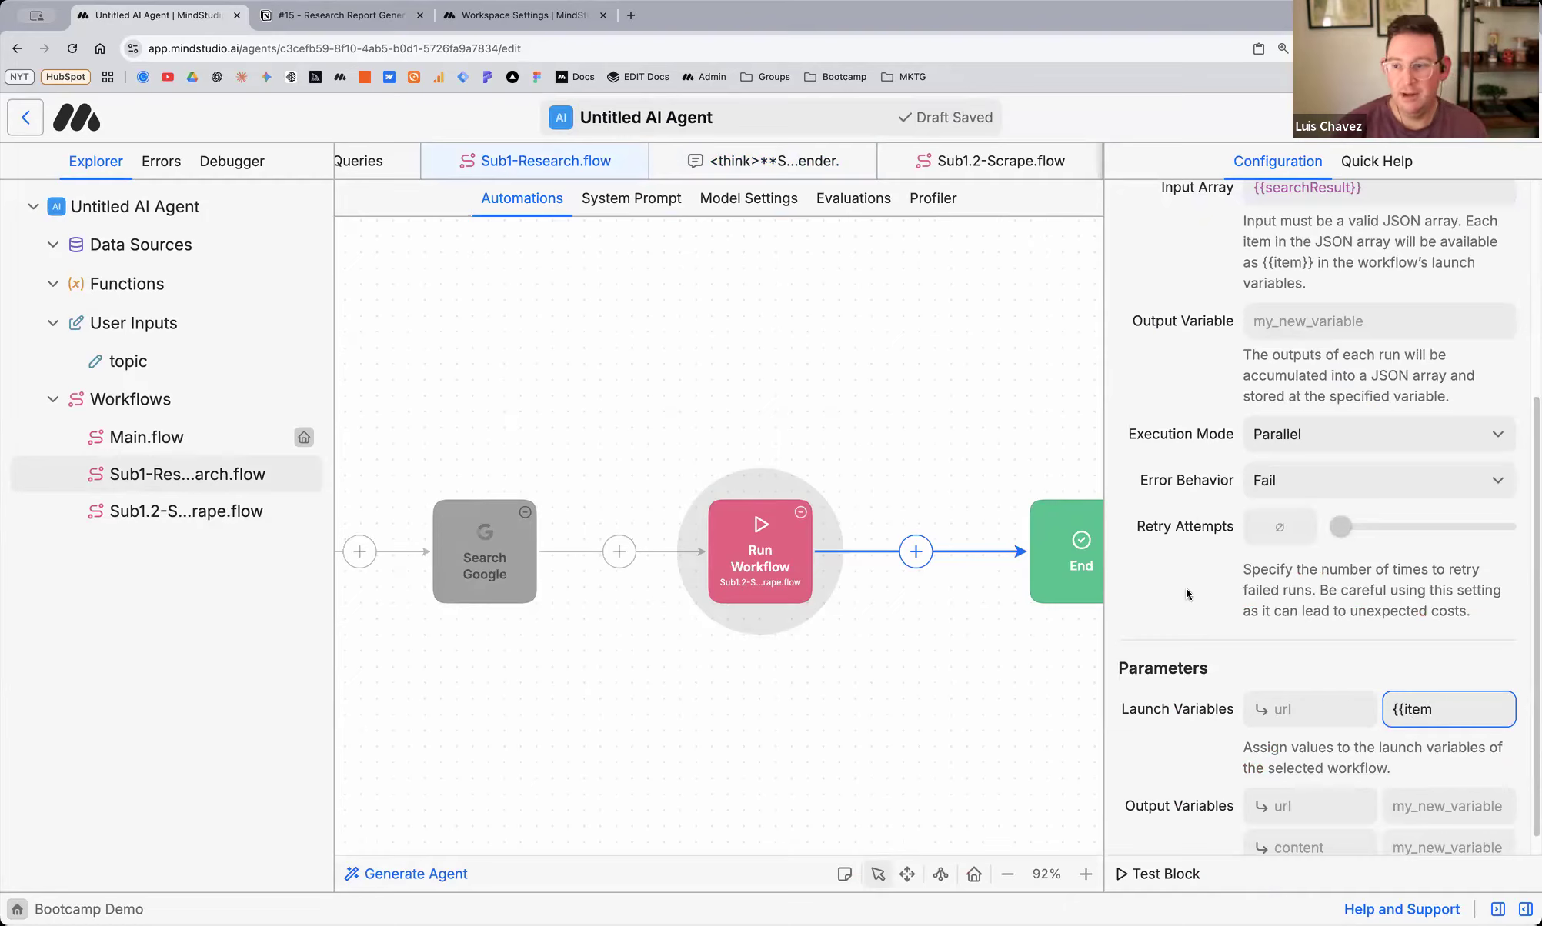
pyautogui.write('.')
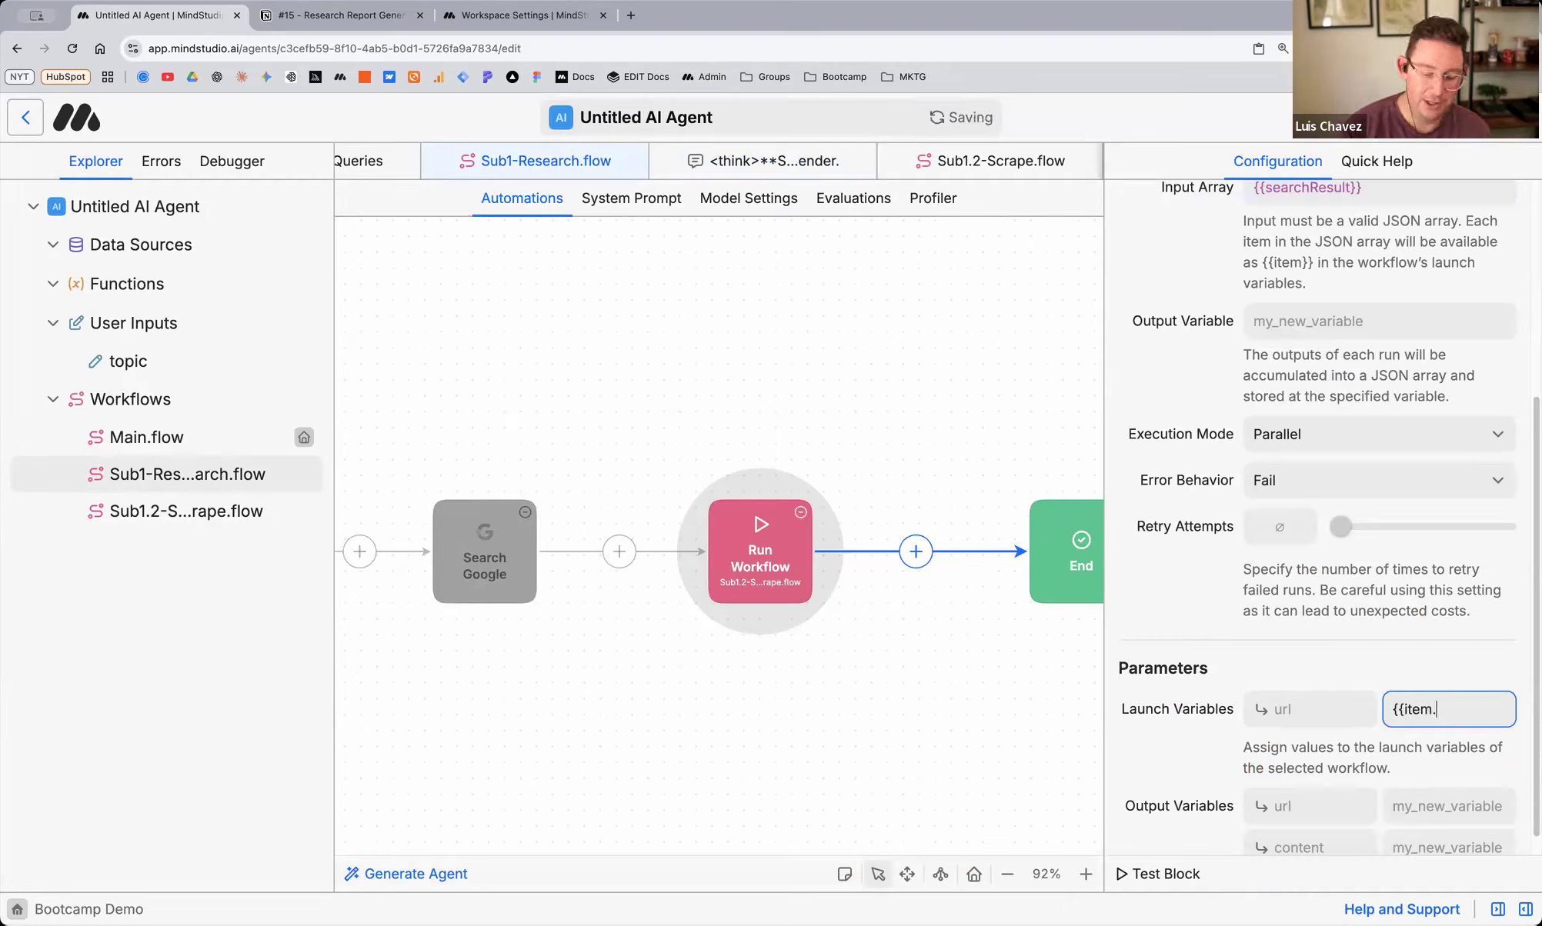
pyautogui.write('u')
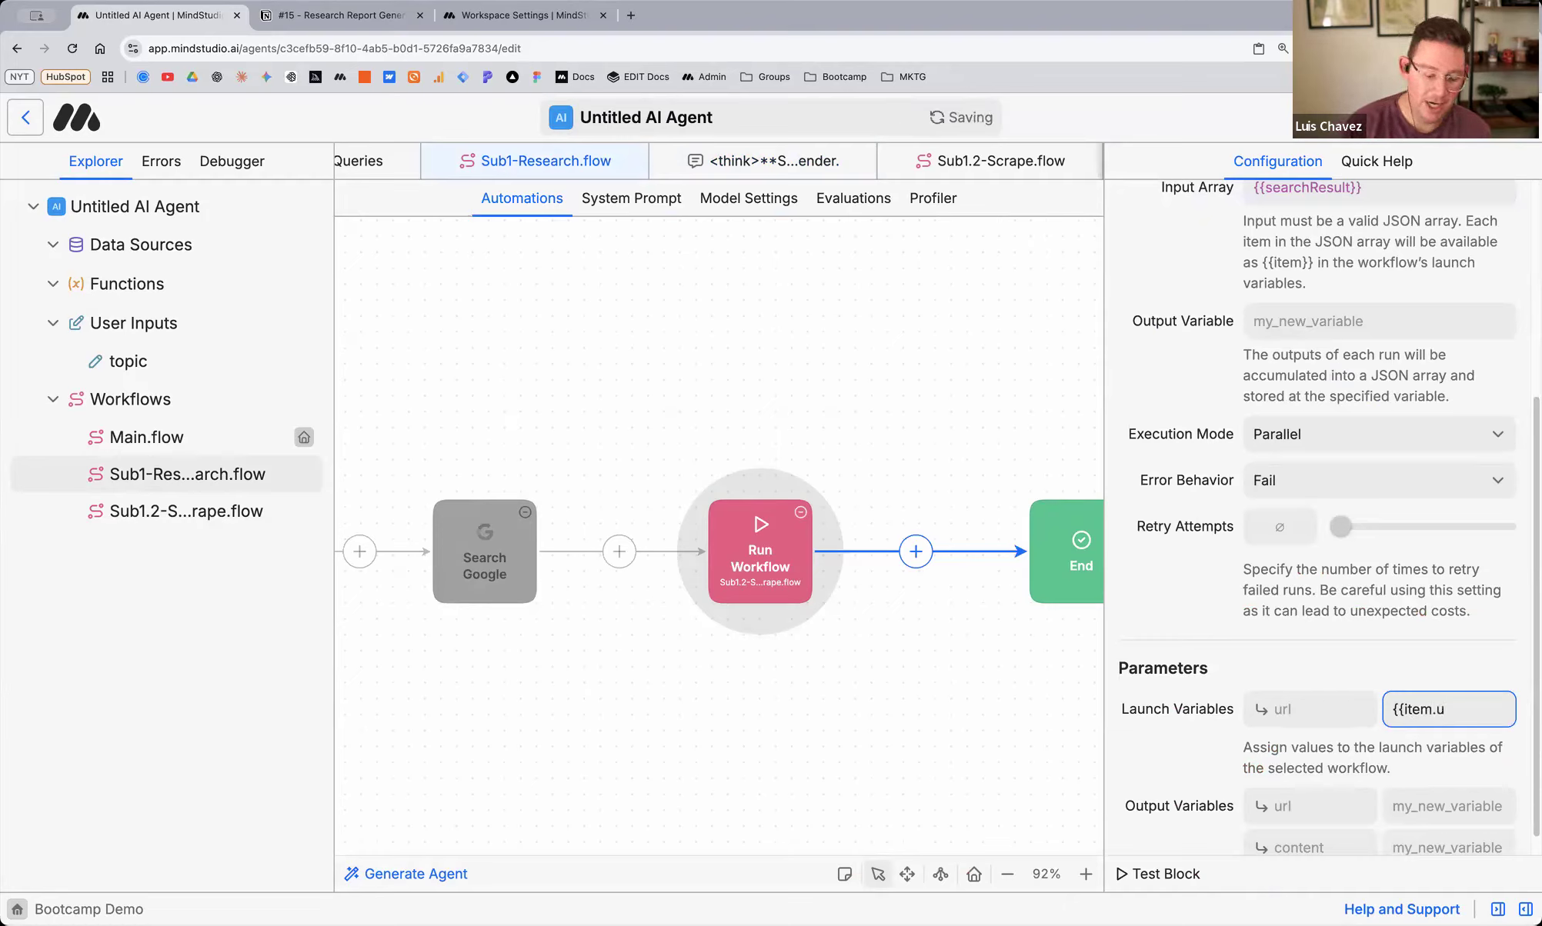
pyautogui.write('rl}}')
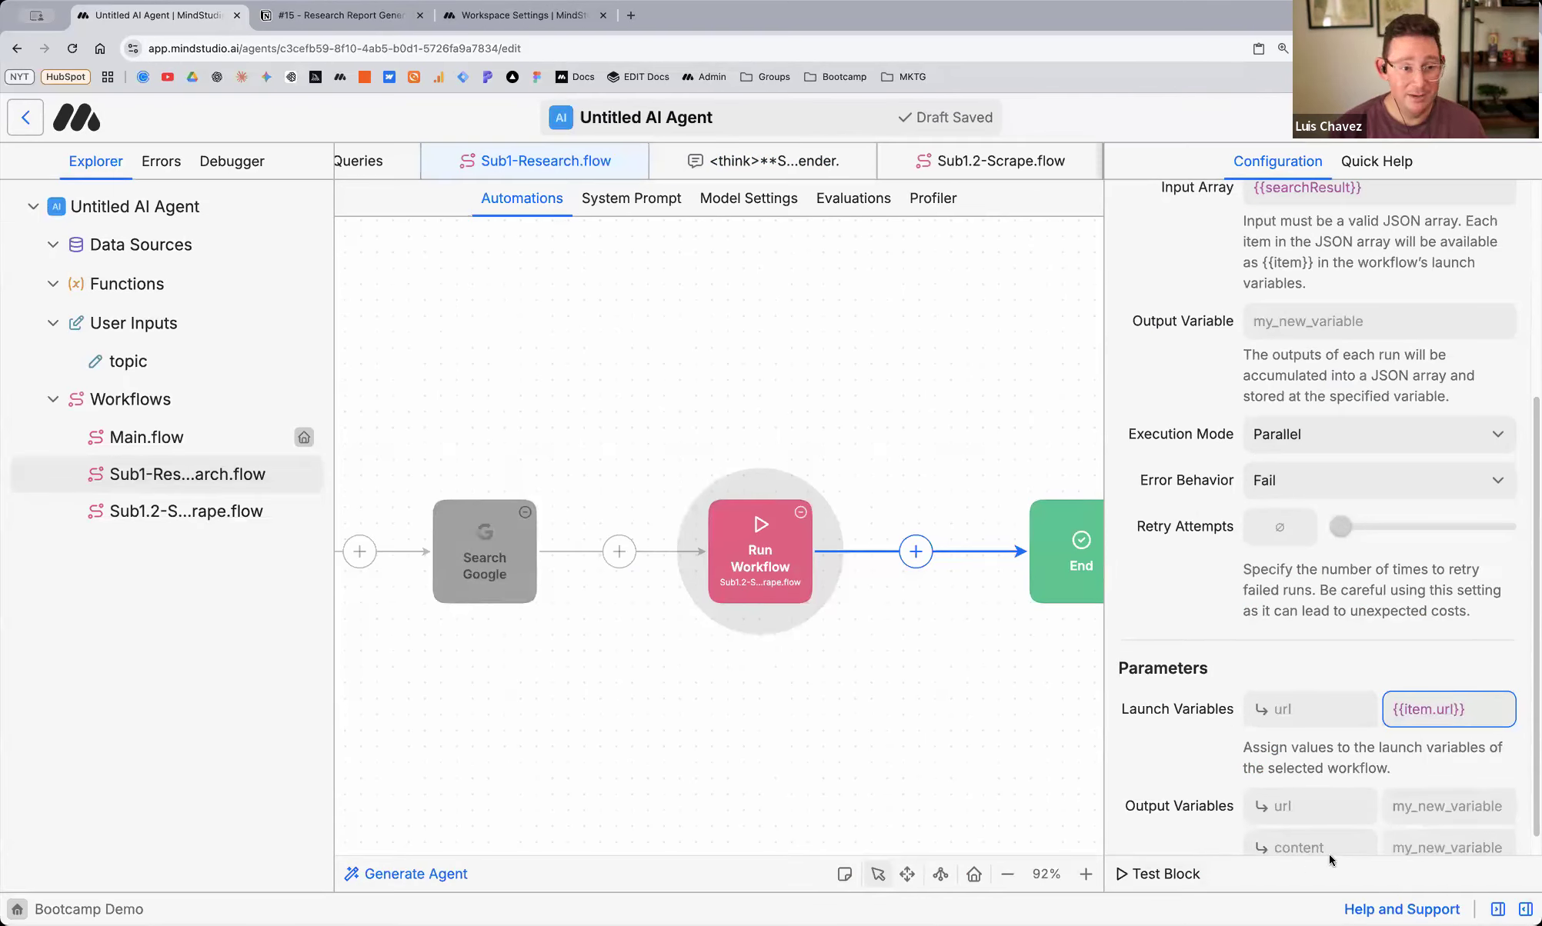
# Examine in Sub1.2-Scrape how the Start block's url launch variable is used by the Scrape URL block
pyautogui.click(151, 523)
pyautogui.click(493, 581)
pyautogui.click(720, 543)
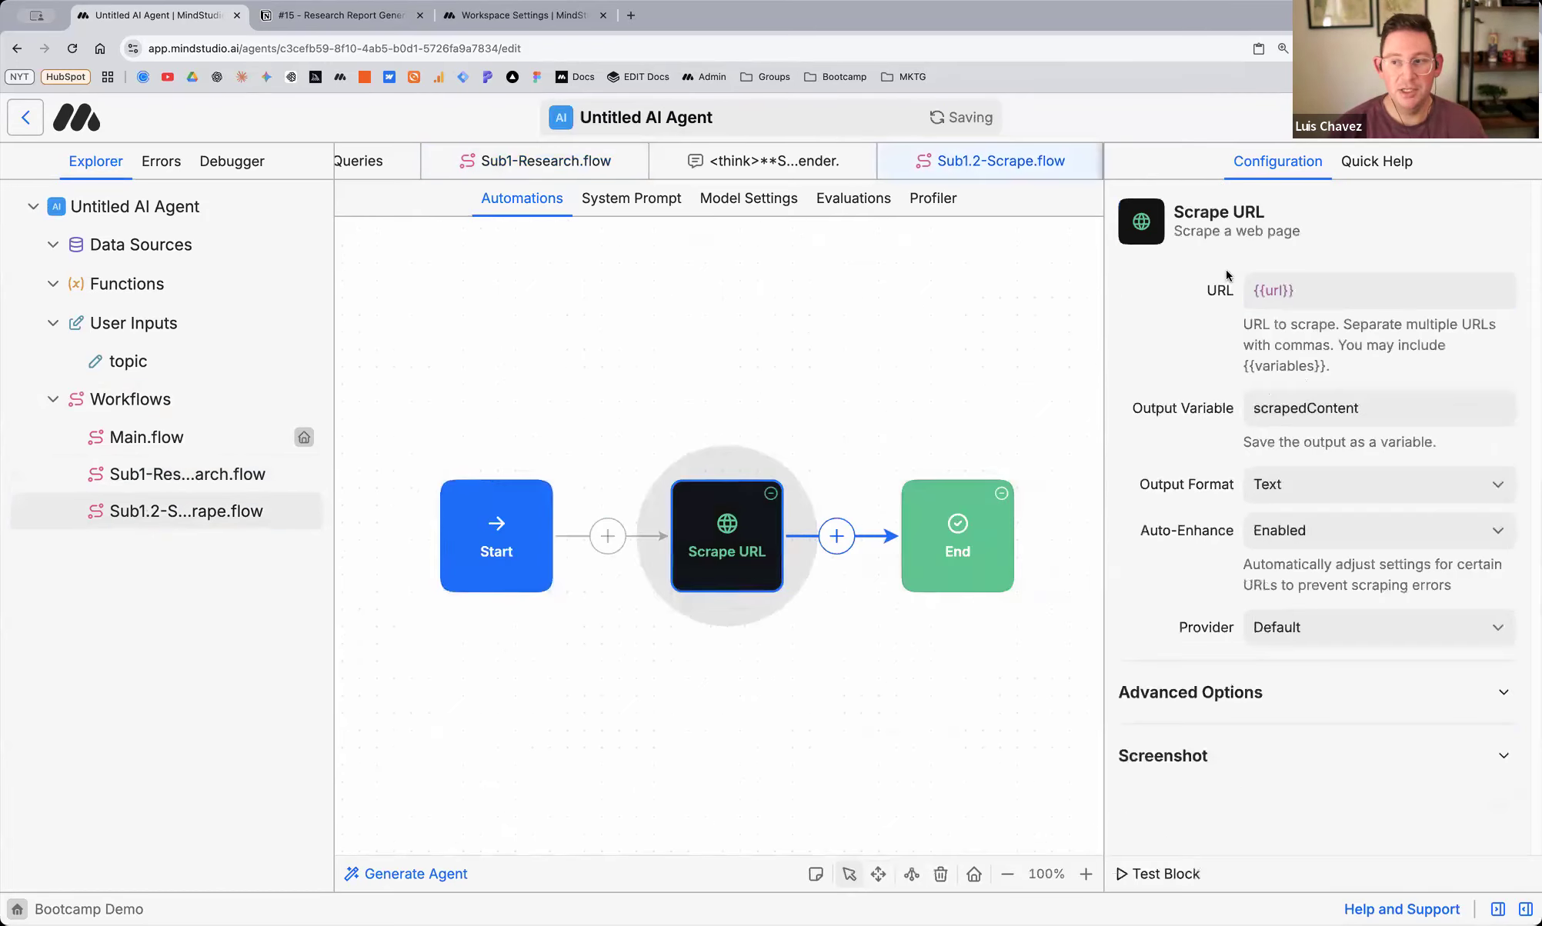
pyautogui.click(500, 558)
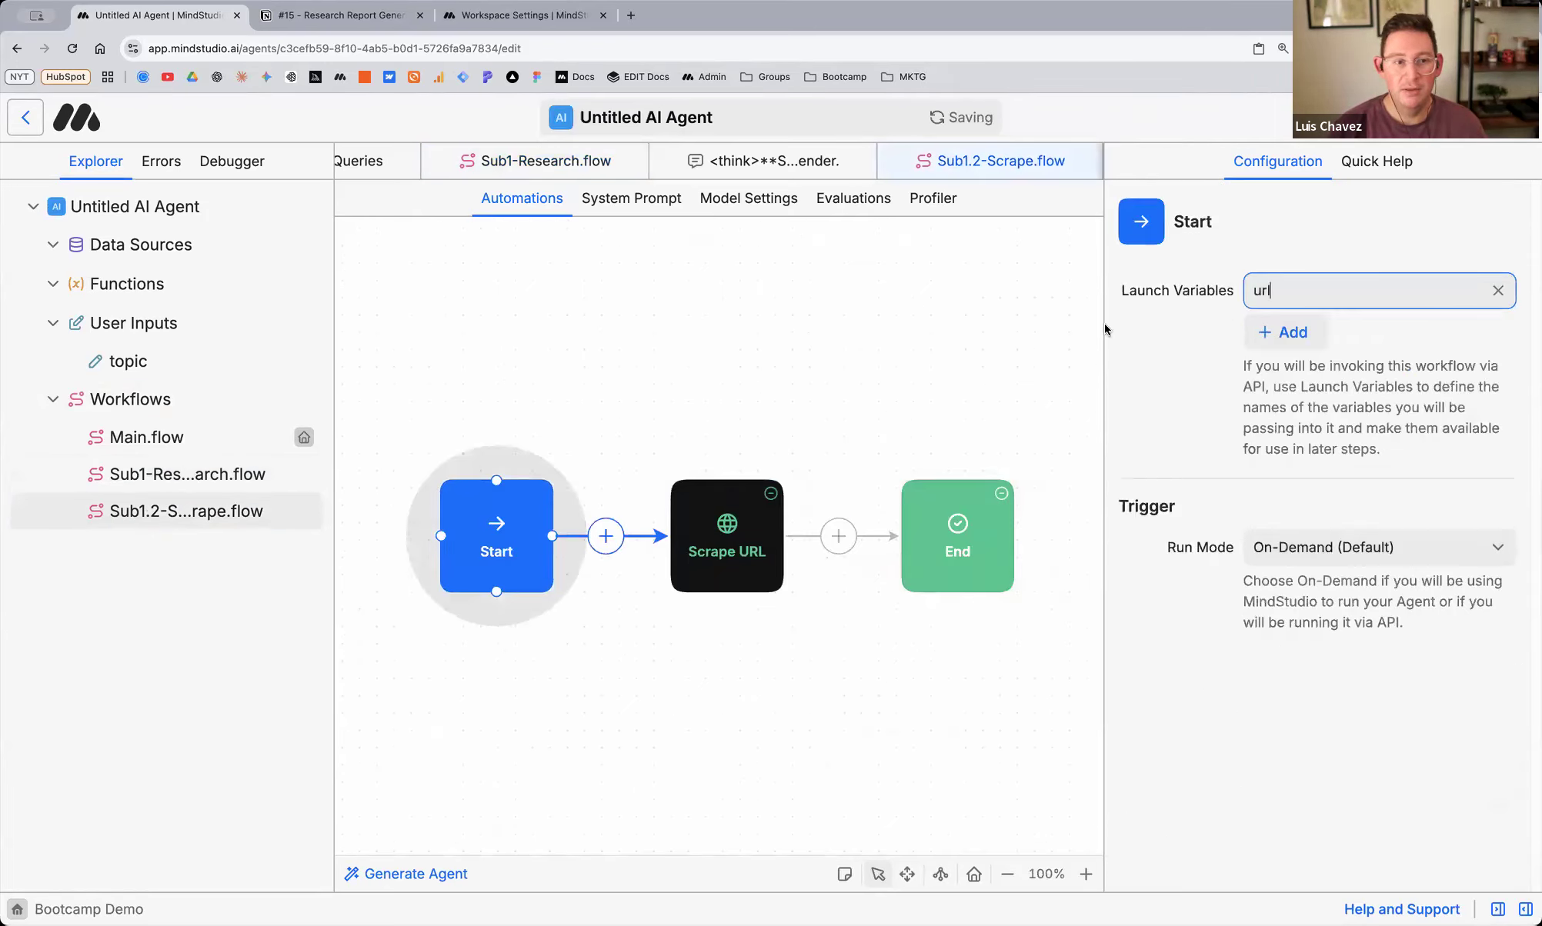
pyautogui.click(725, 589)
pyautogui.click(1300, 292)
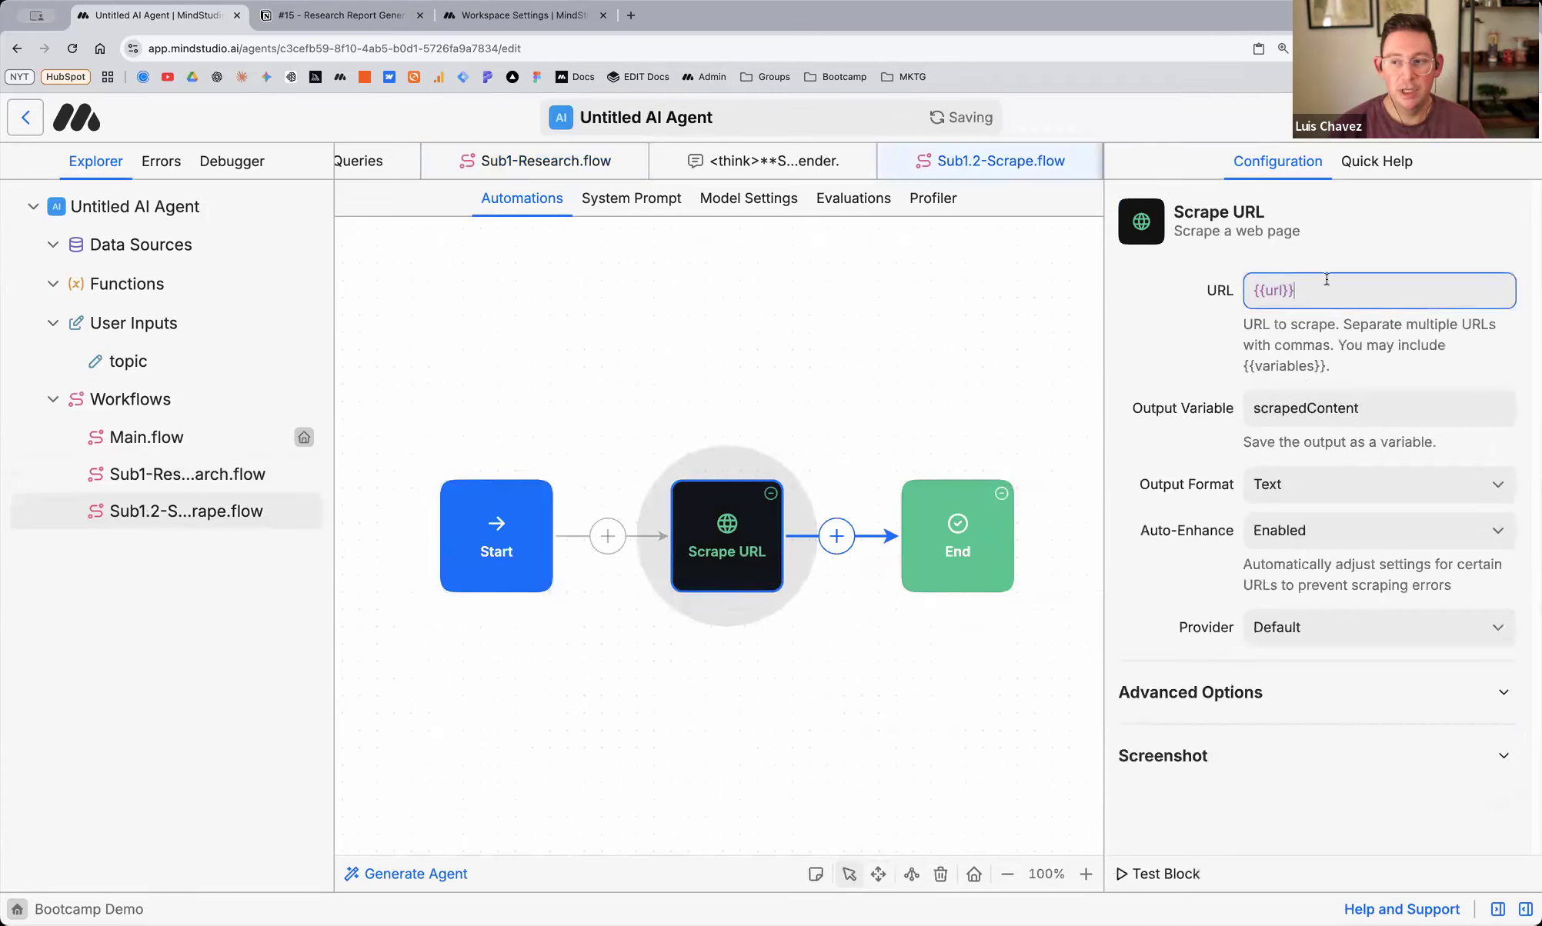
pyautogui.moveTo(1245, 296); pyautogui.dragTo(1193, 301)
pyautogui.moveTo(1314, 293); pyautogui.dragTo(1233, 301)
pyautogui.click(1233, 301)
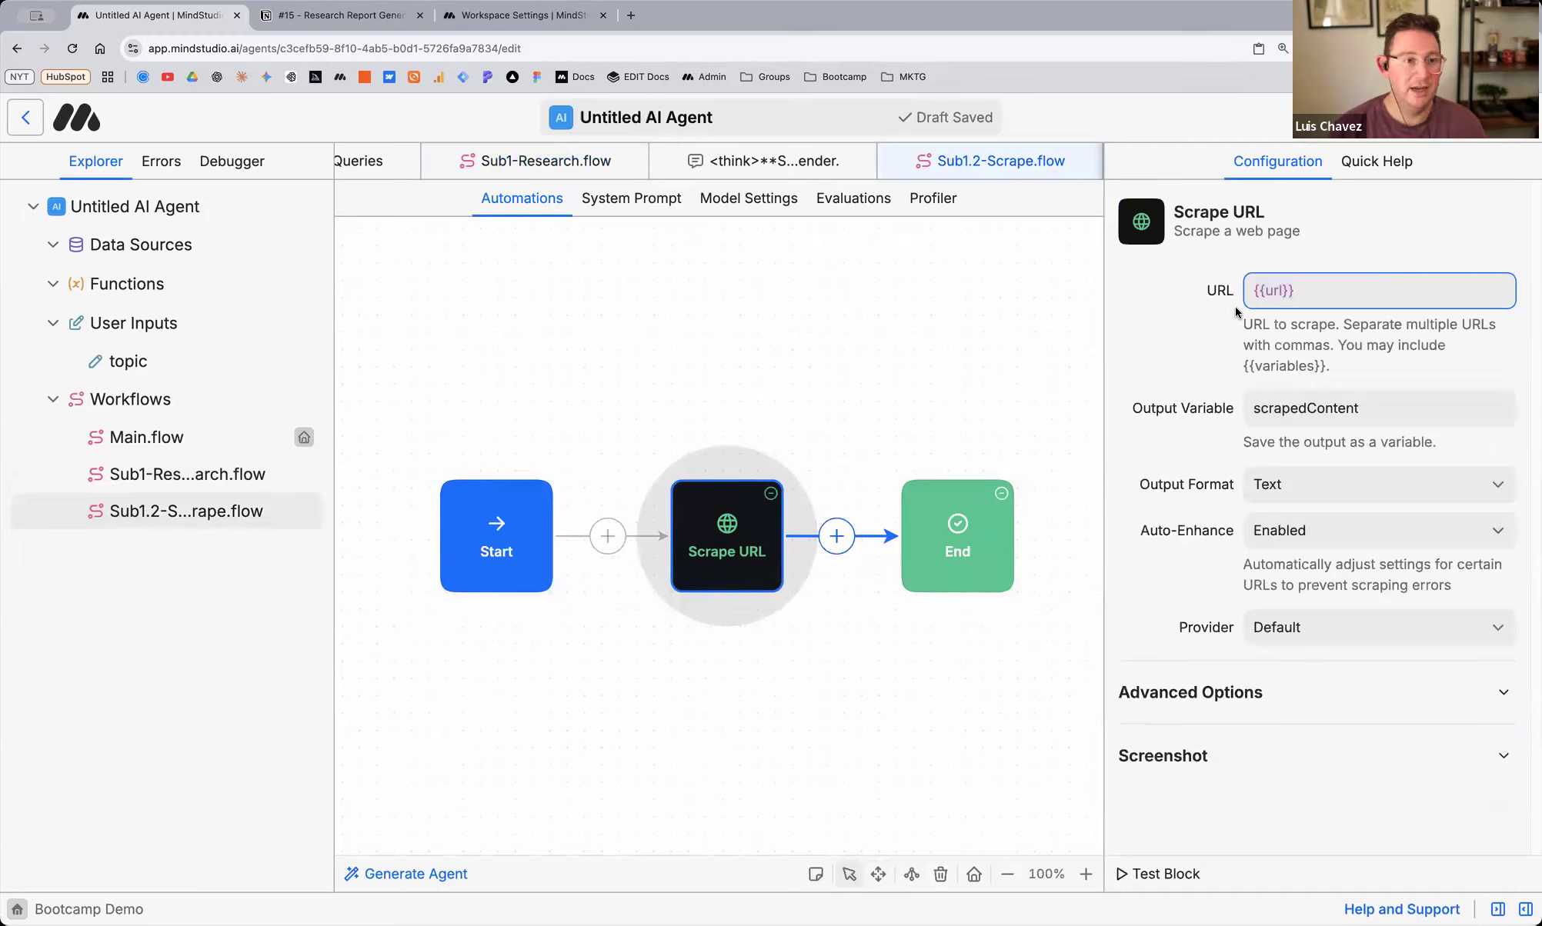
pyautogui.click(499, 548)
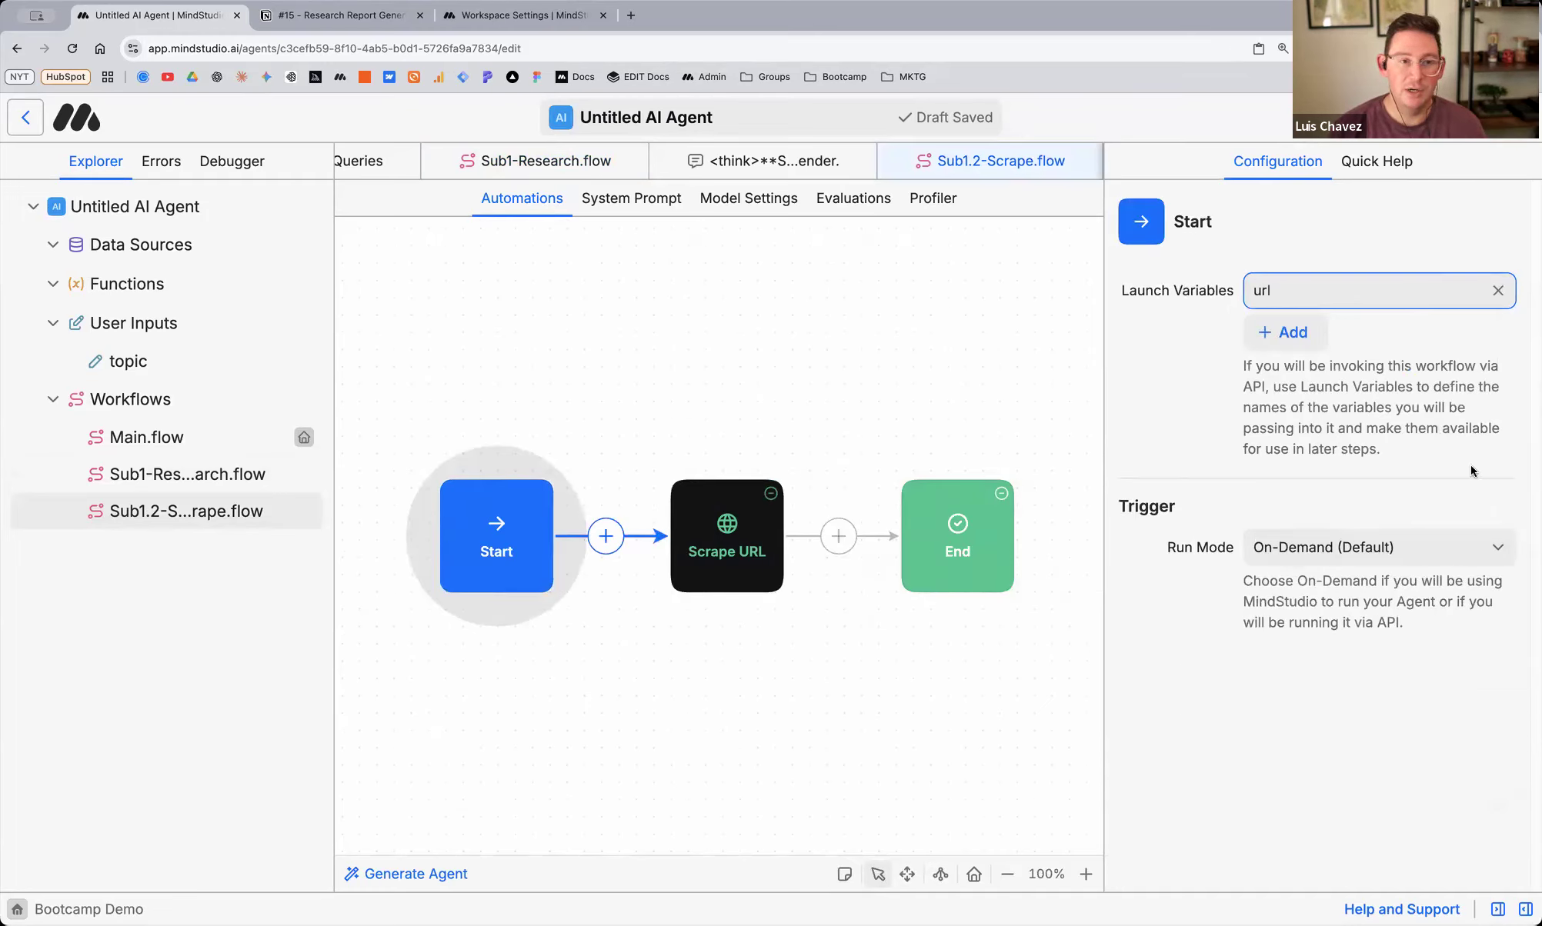
pyautogui.moveTo(1285, 290); pyautogui.dragTo(1219, 290)
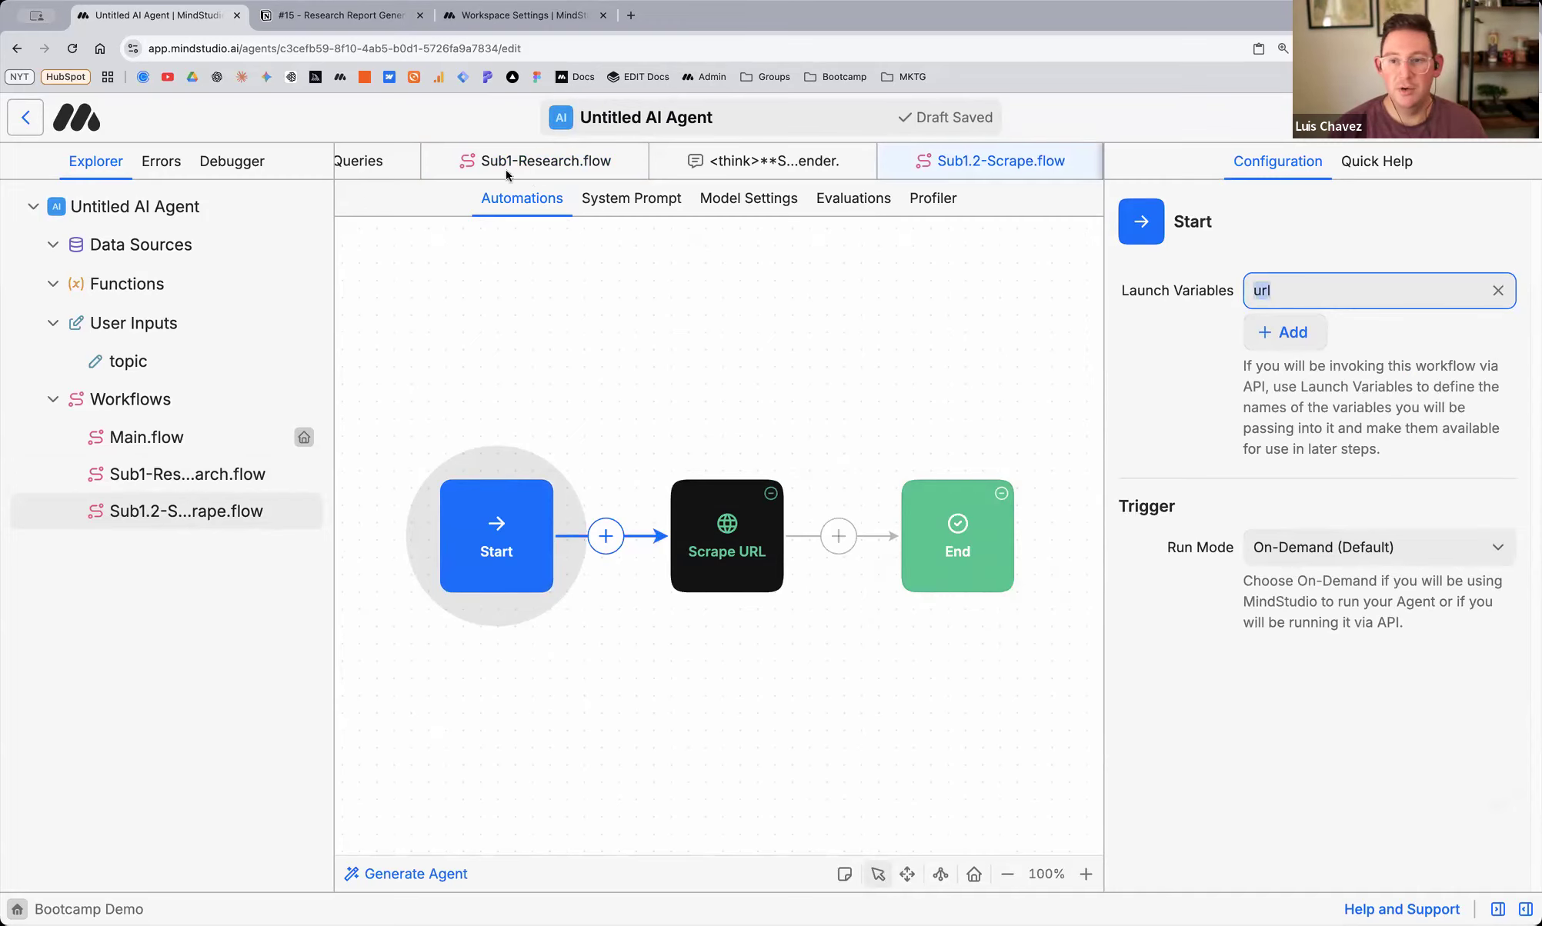
# Compare the Run Workflow block's iteration settings and parameters in Sub1-Research with the return data of Sub1.2-Scrape's End block
pyautogui.hscroll(-3, 819, 157)
pyautogui.click(766, 158)
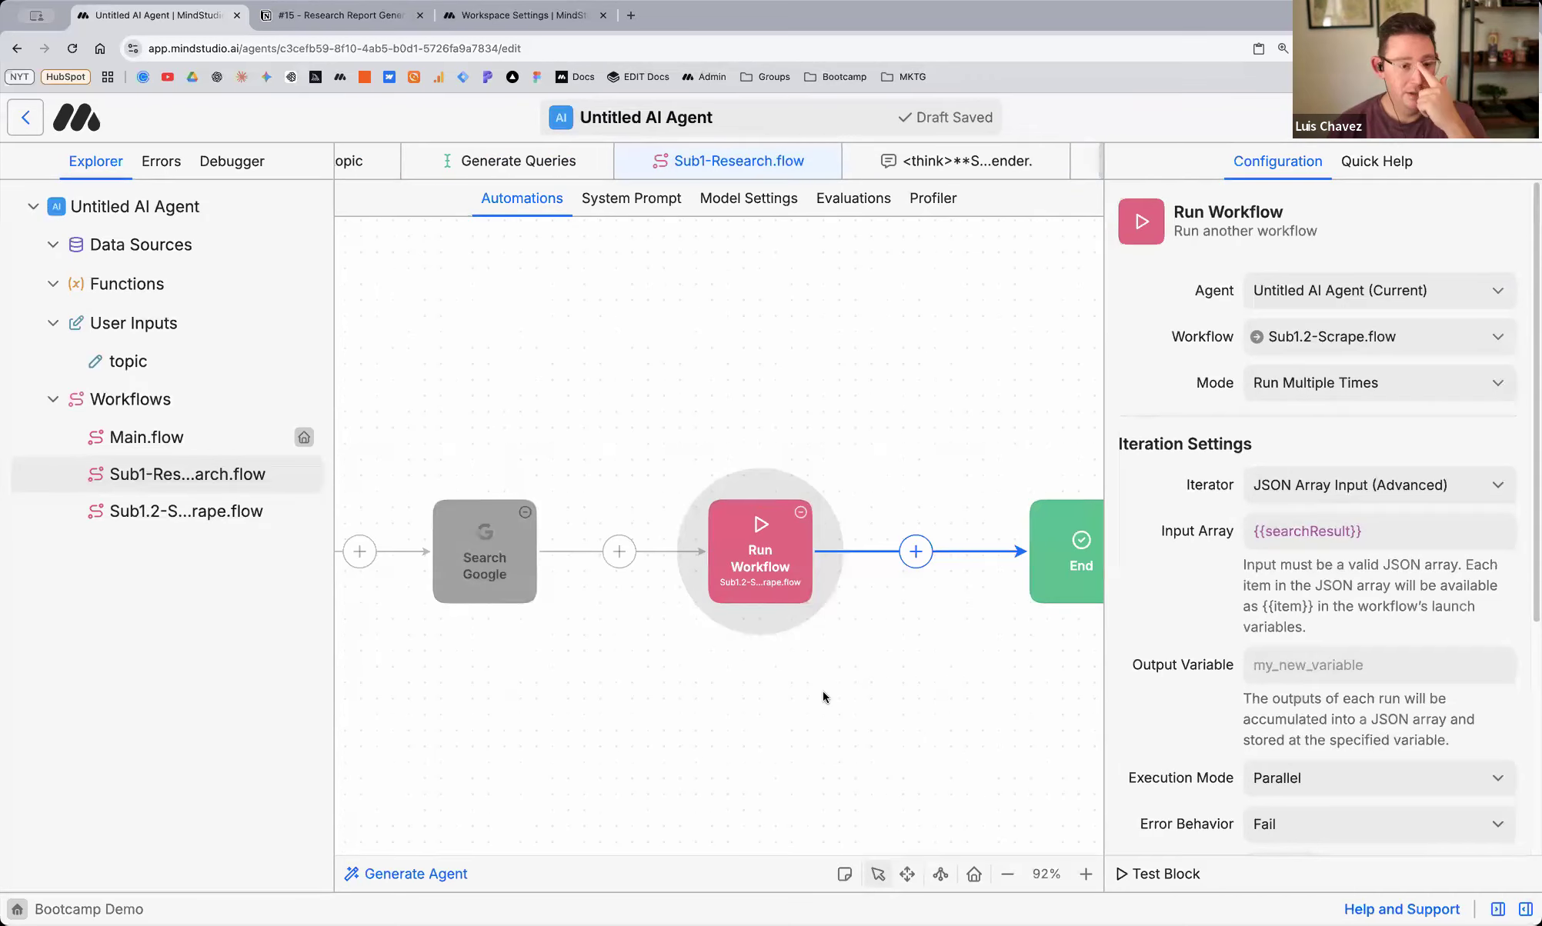
pyautogui.hscroll(2, 759, 614)
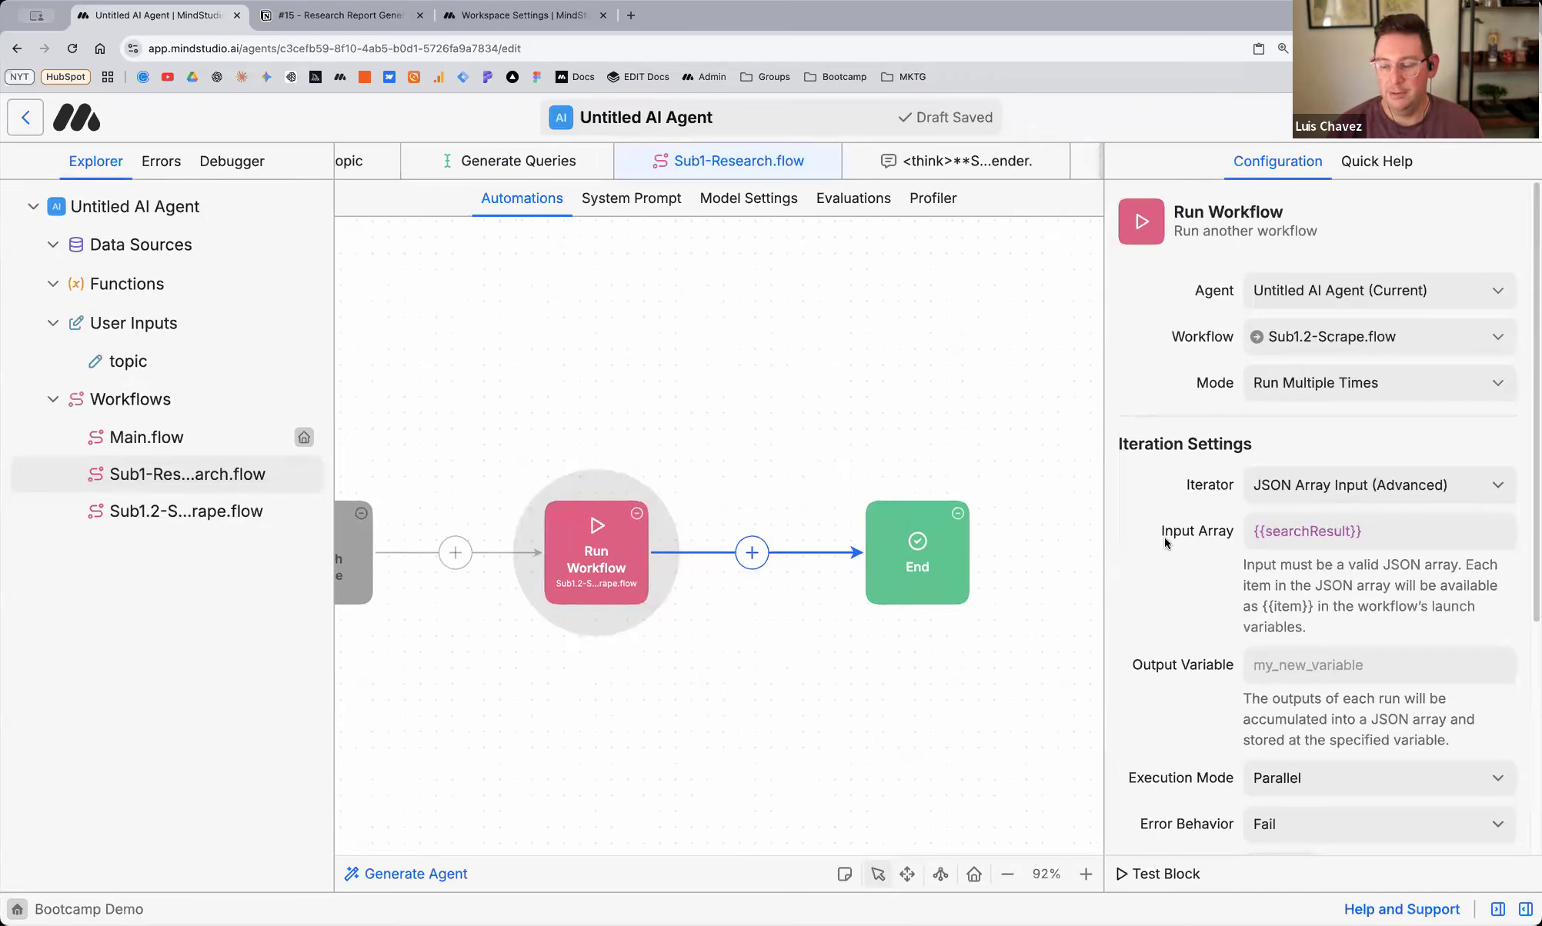
pyautogui.scroll(-5, 1164, 537)
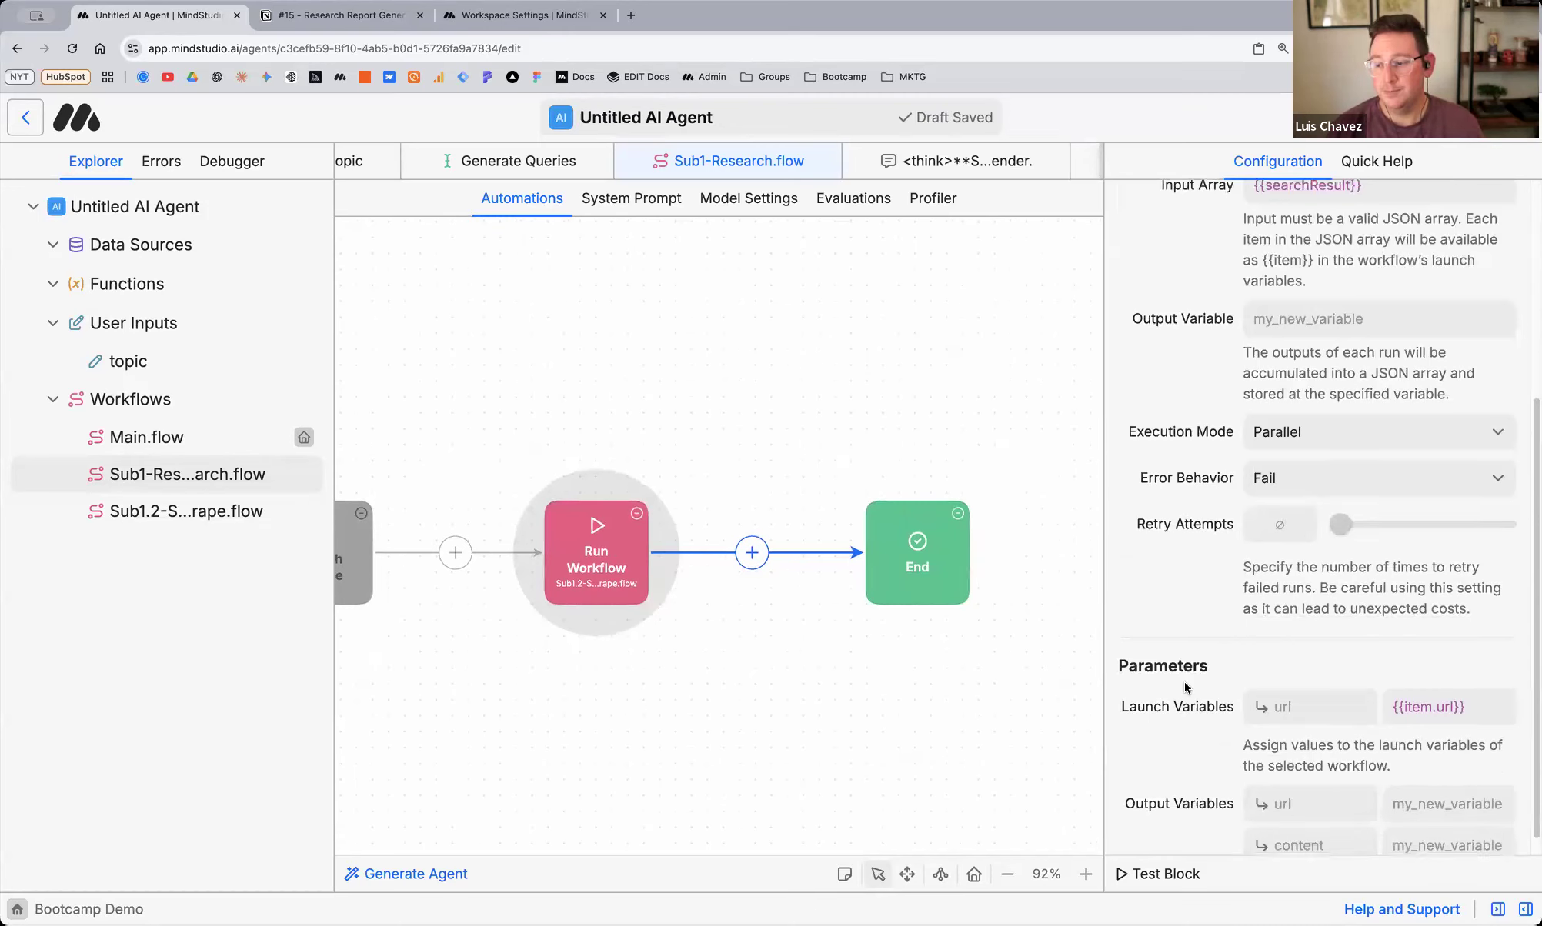
pyautogui.scroll(-1, 1185, 689)
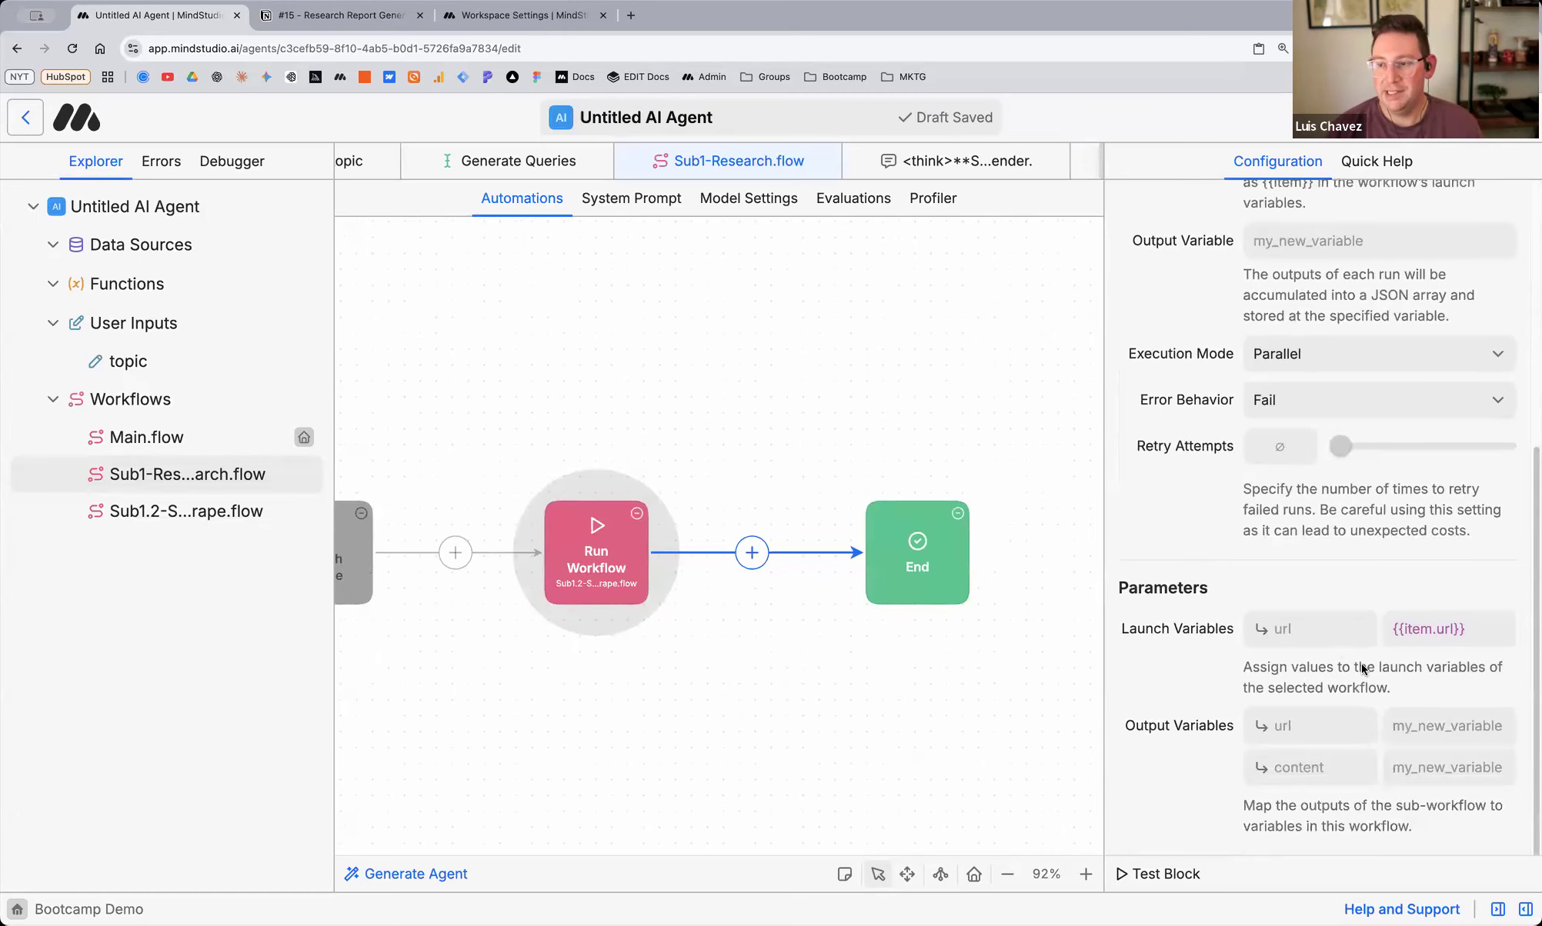
pyautogui.scroll(5, 1507, 599)
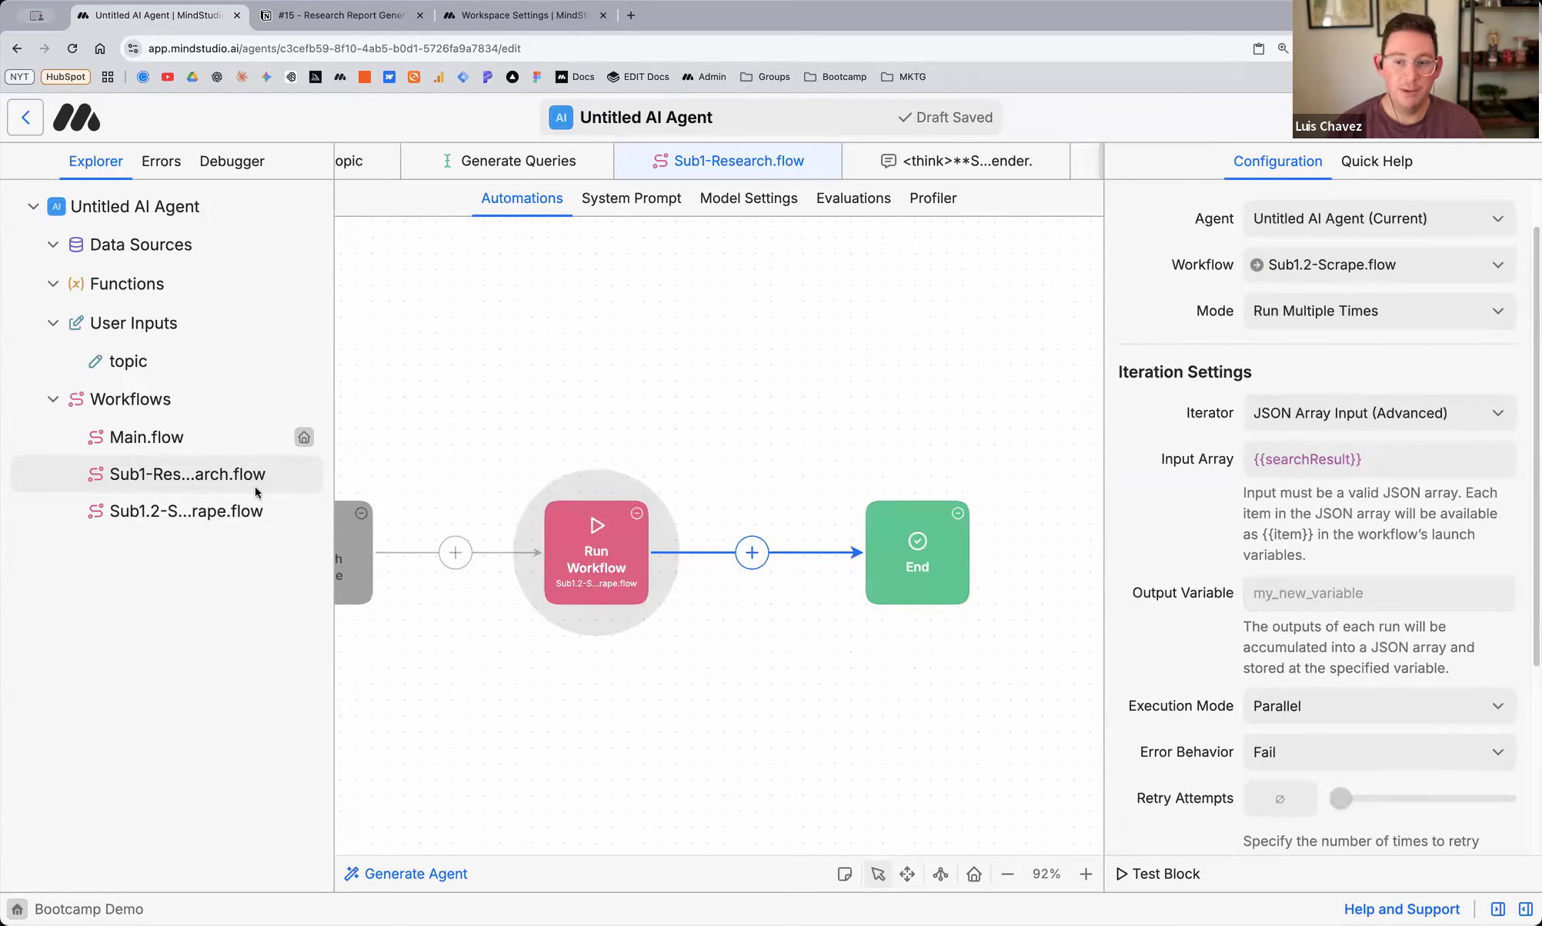
pyautogui.click(184, 511)
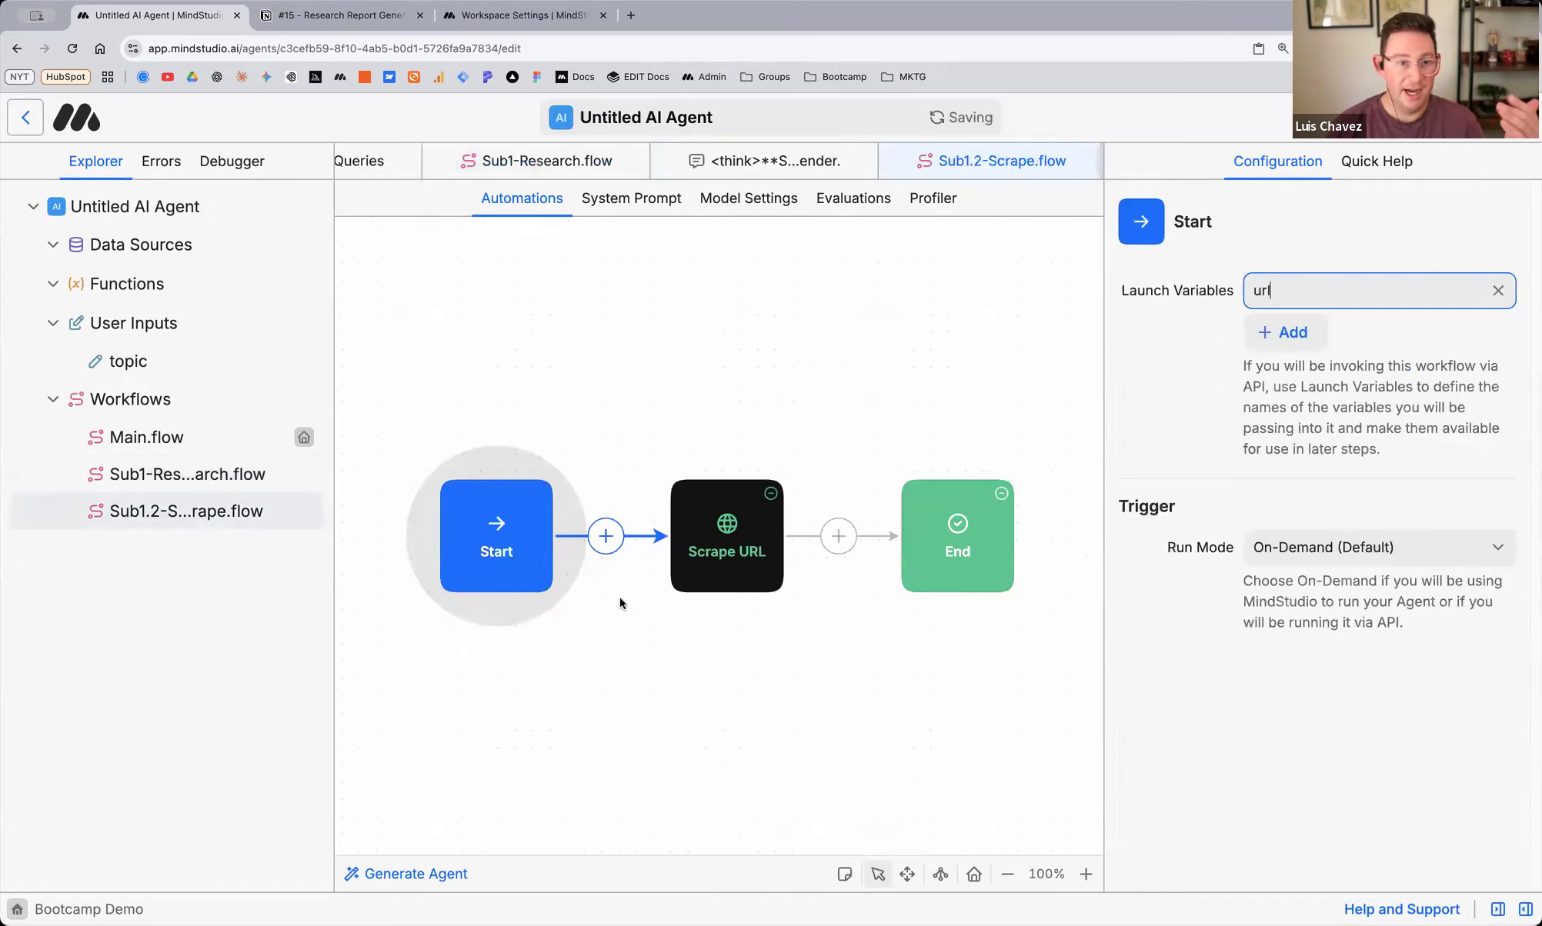
pyautogui.click(958, 546)
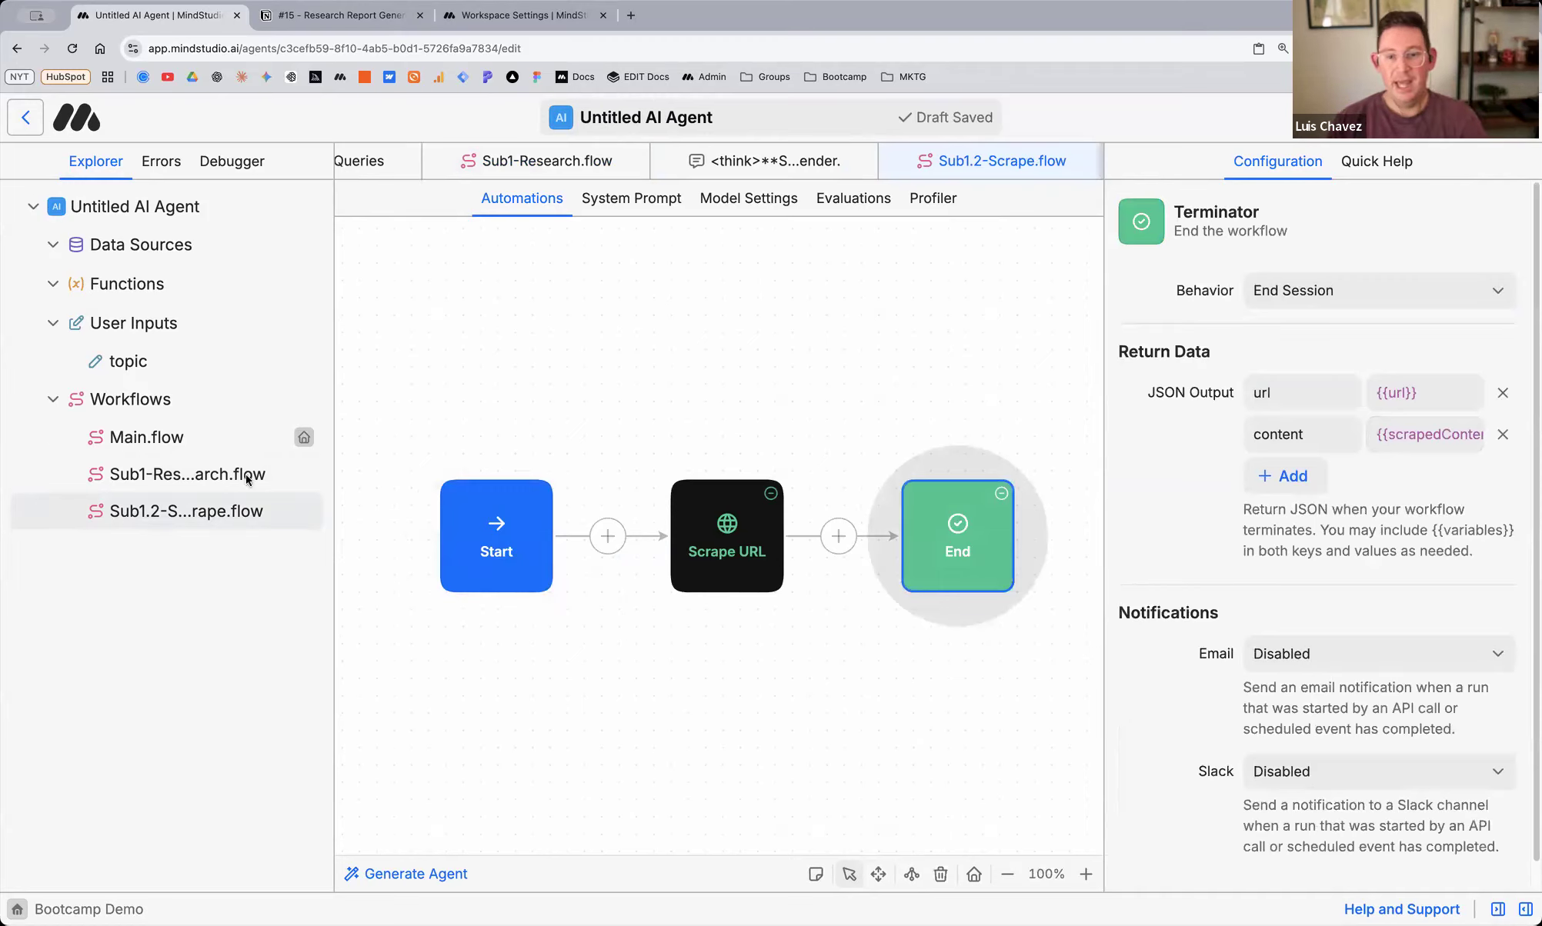
# Set the output variable of the Run Workflow block in Sub1-Research to allScrapedContent
pyautogui.click(215, 473)
pyautogui.click(1331, 663)
pyautogui.write('allScrapedContent')
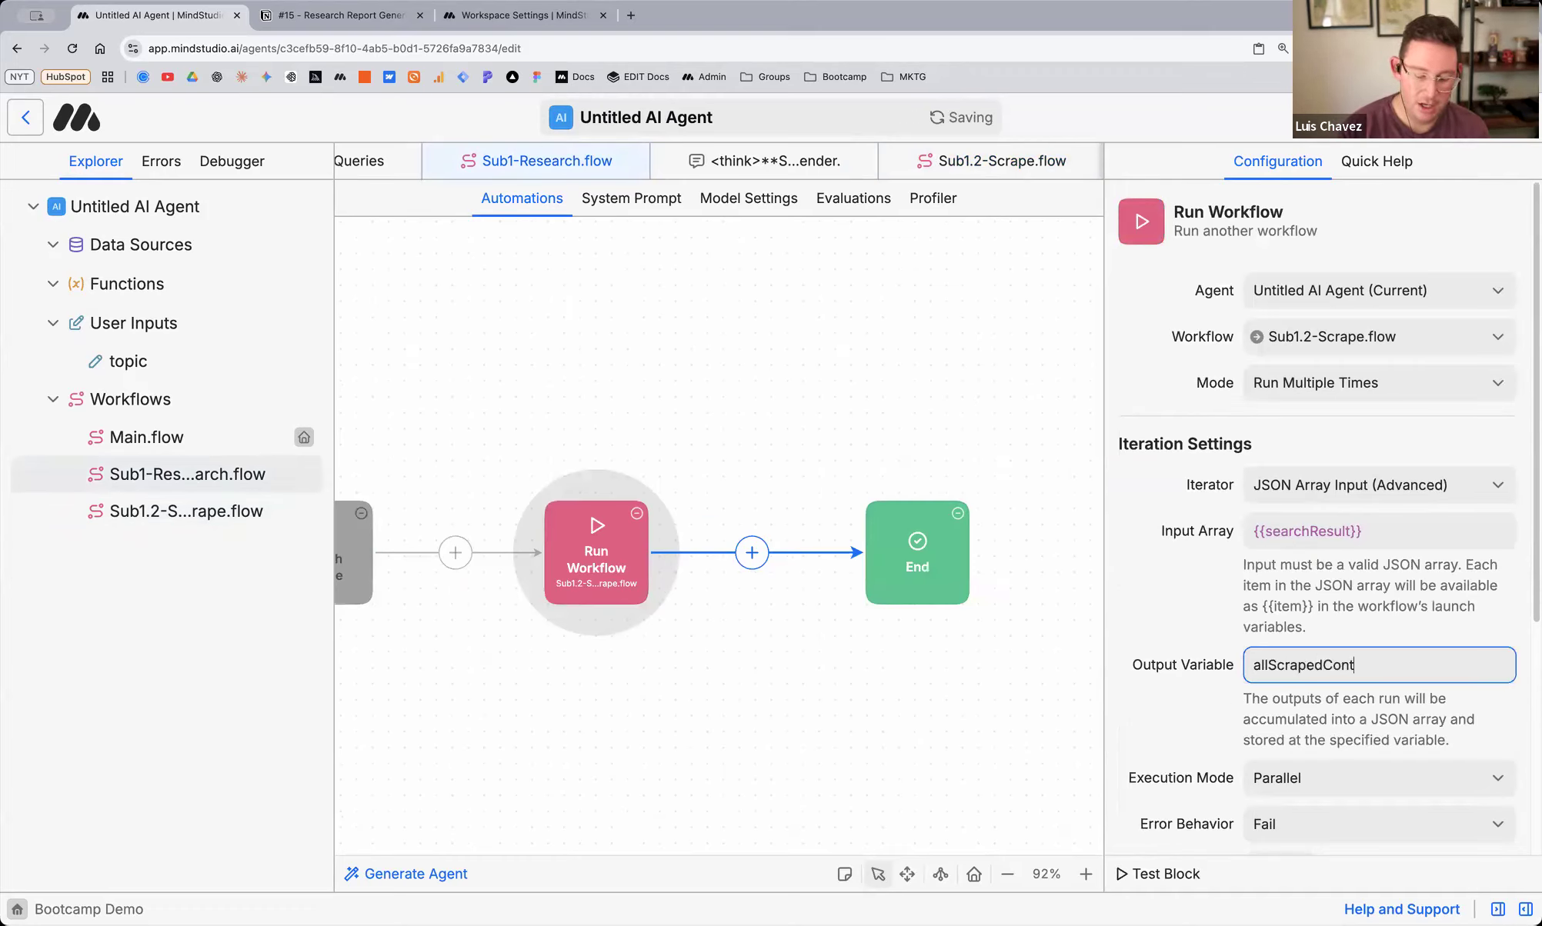
pyautogui.click(1177, 629)
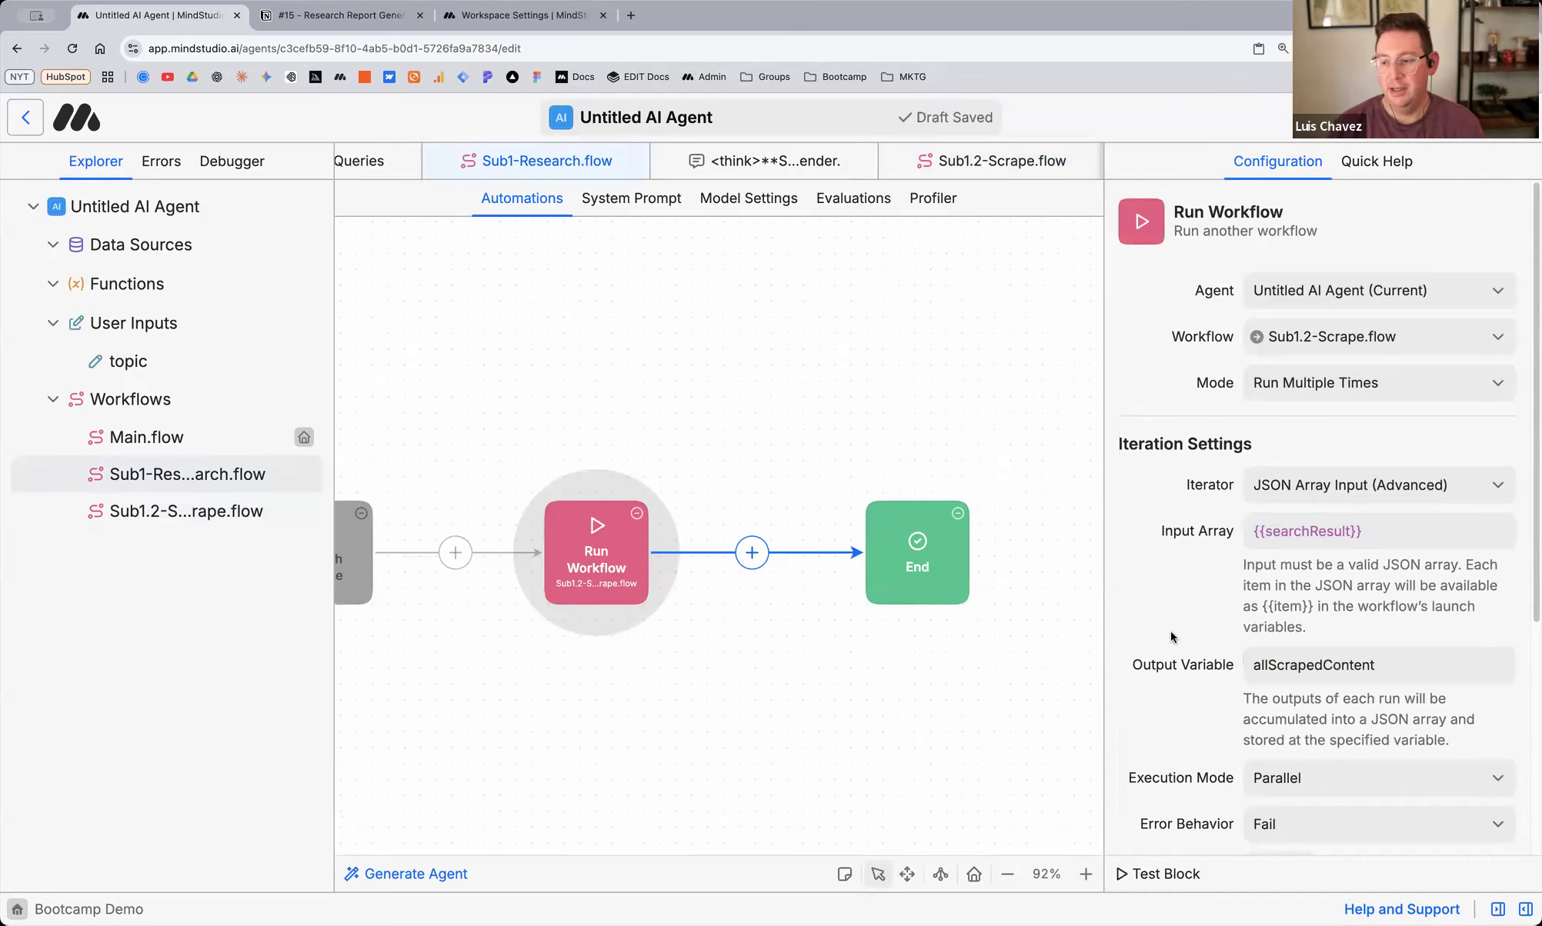
# Set the Run Workflow block's error behavior to Ignore Failed Runs and review its execution mode and retry attempts settings
pyautogui.scroll(-5, 1180, 601)
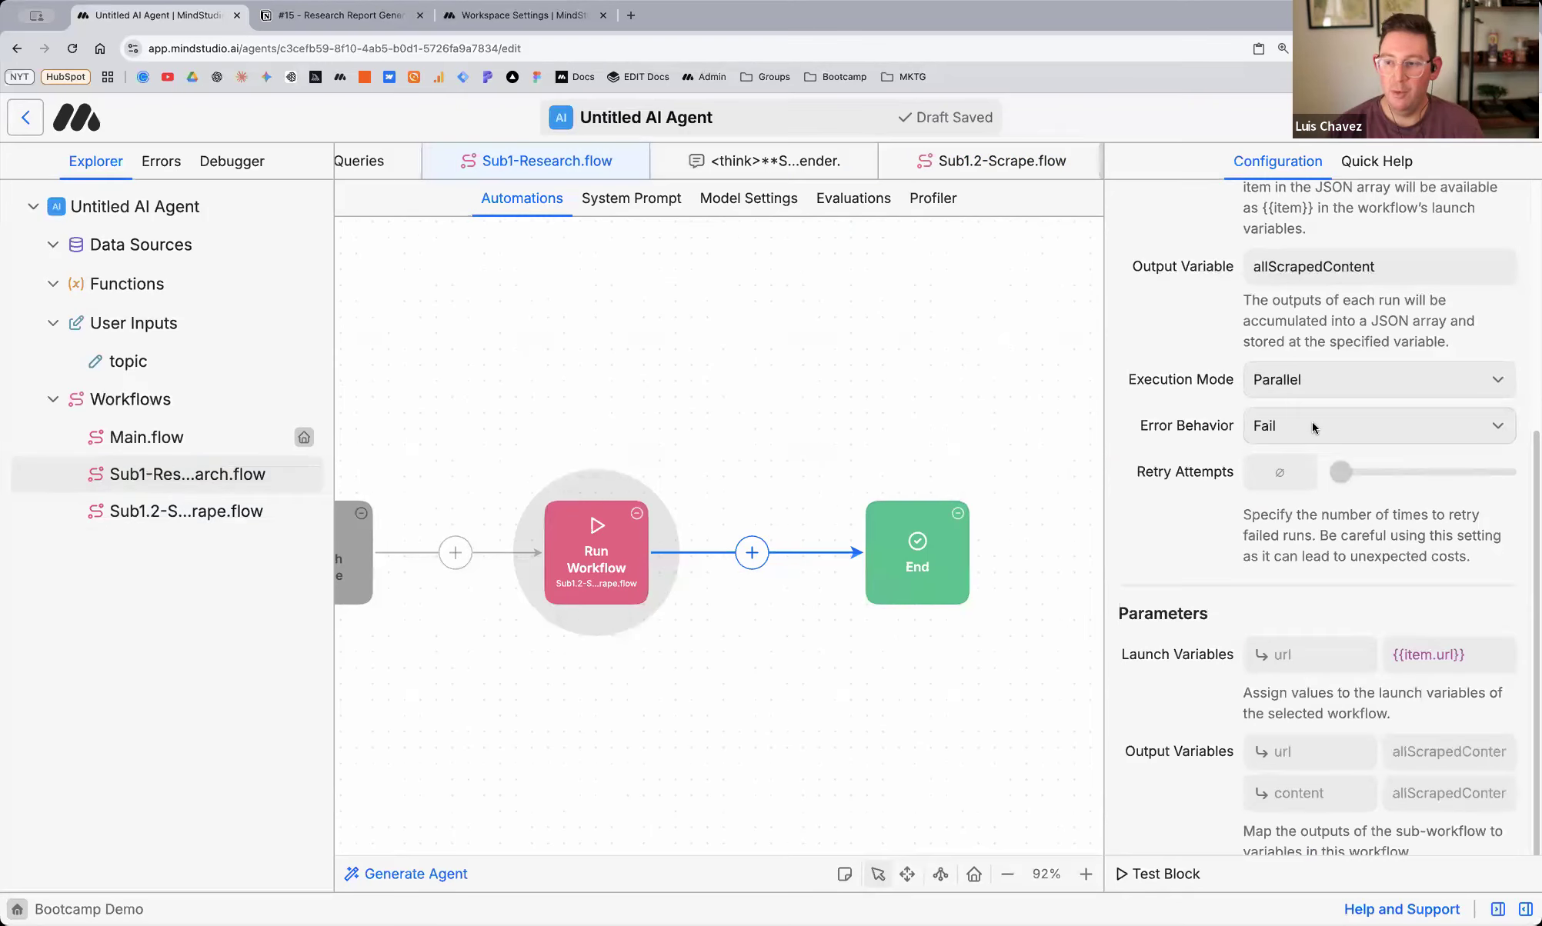
pyautogui.click(1312, 422)
pyautogui.click(1308, 452)
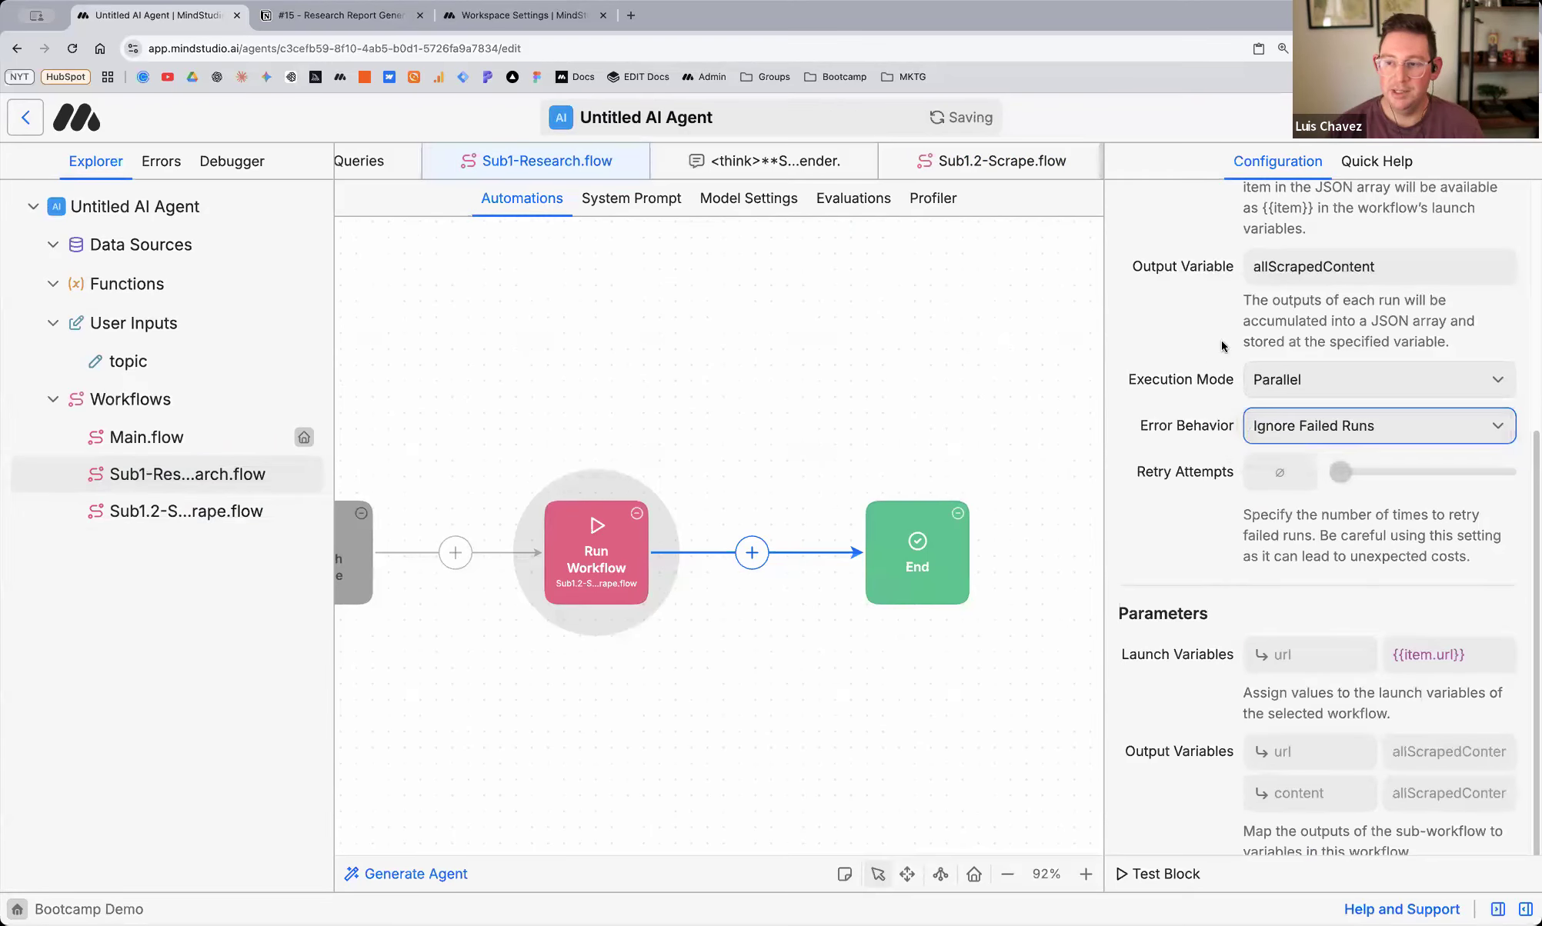
pyautogui.click(1327, 382)
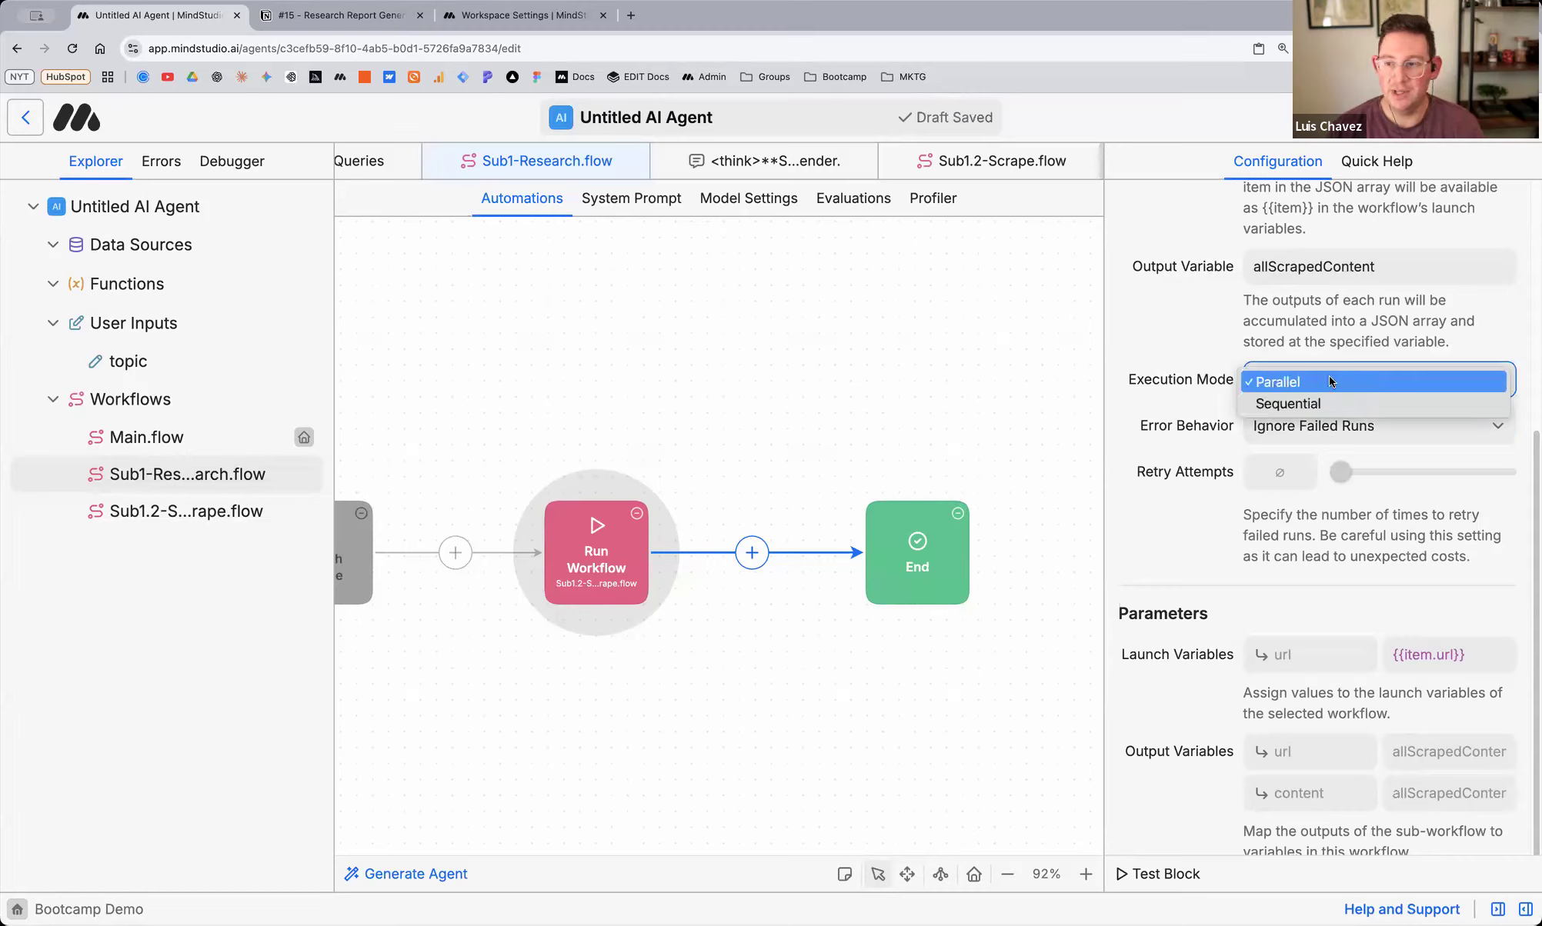
pyautogui.click(1145, 439)
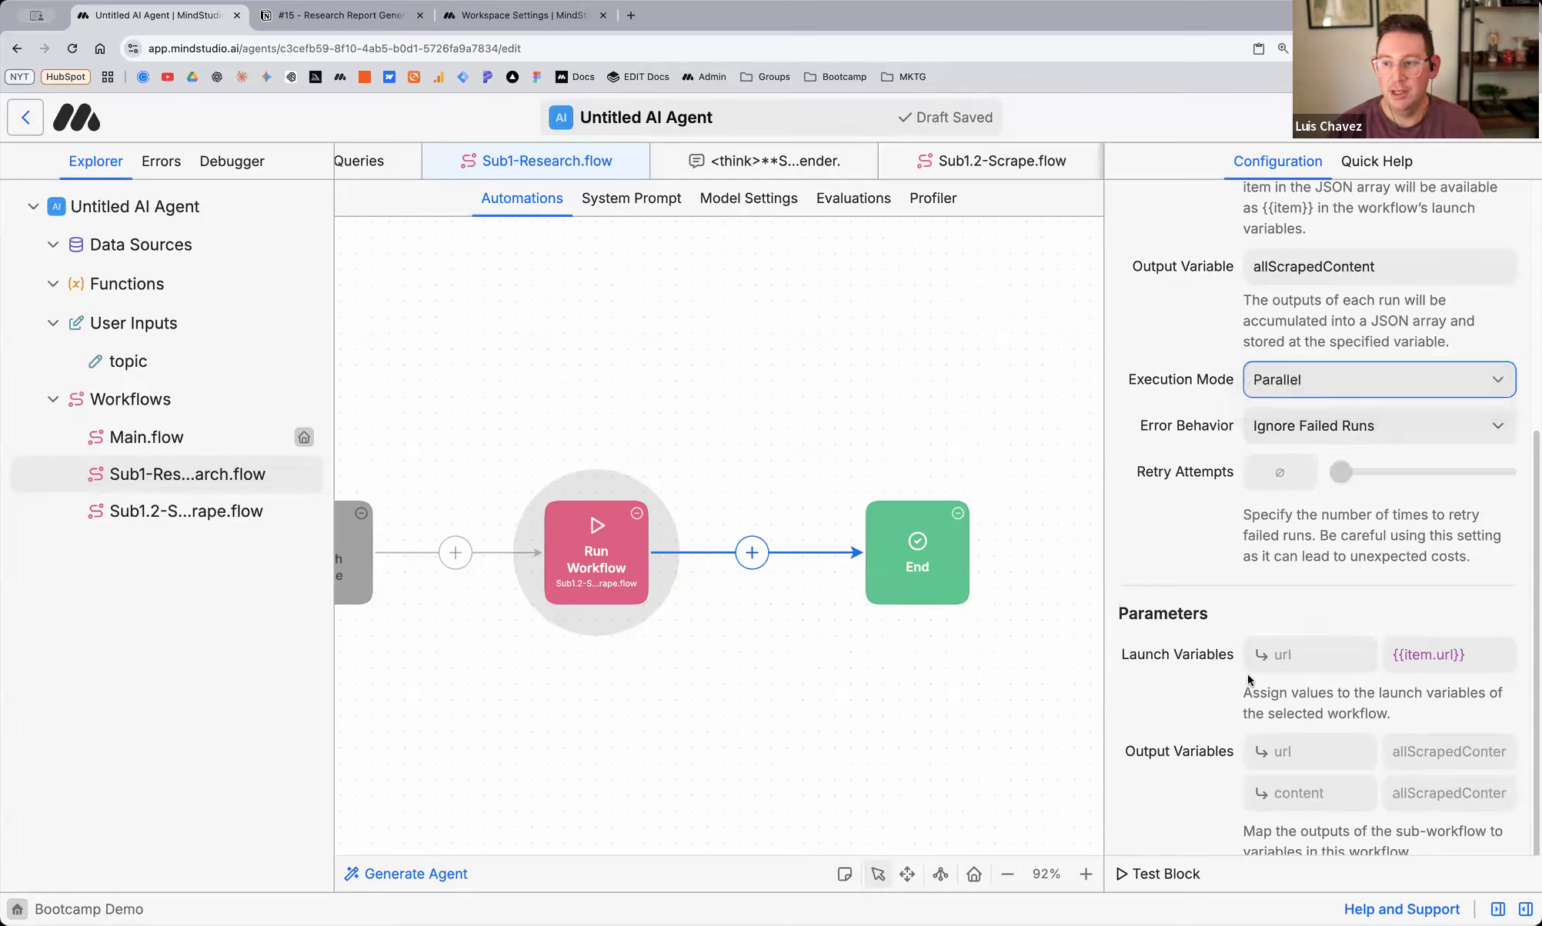
pyautogui.click(1286, 472)
pyautogui.click(1277, 554)
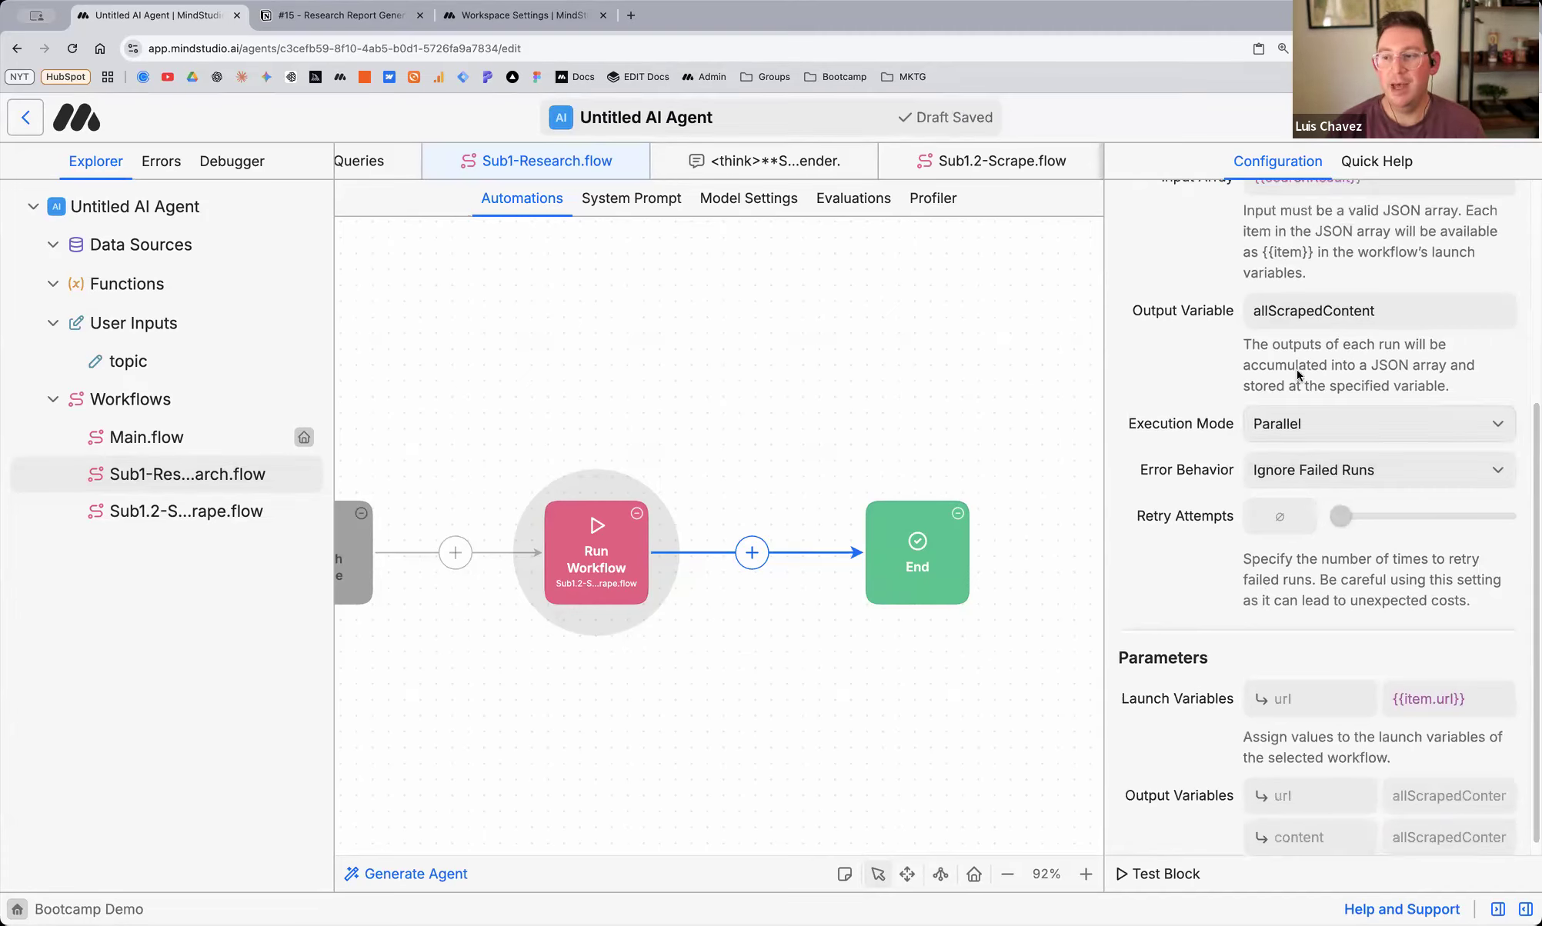
pyautogui.click(1319, 327)
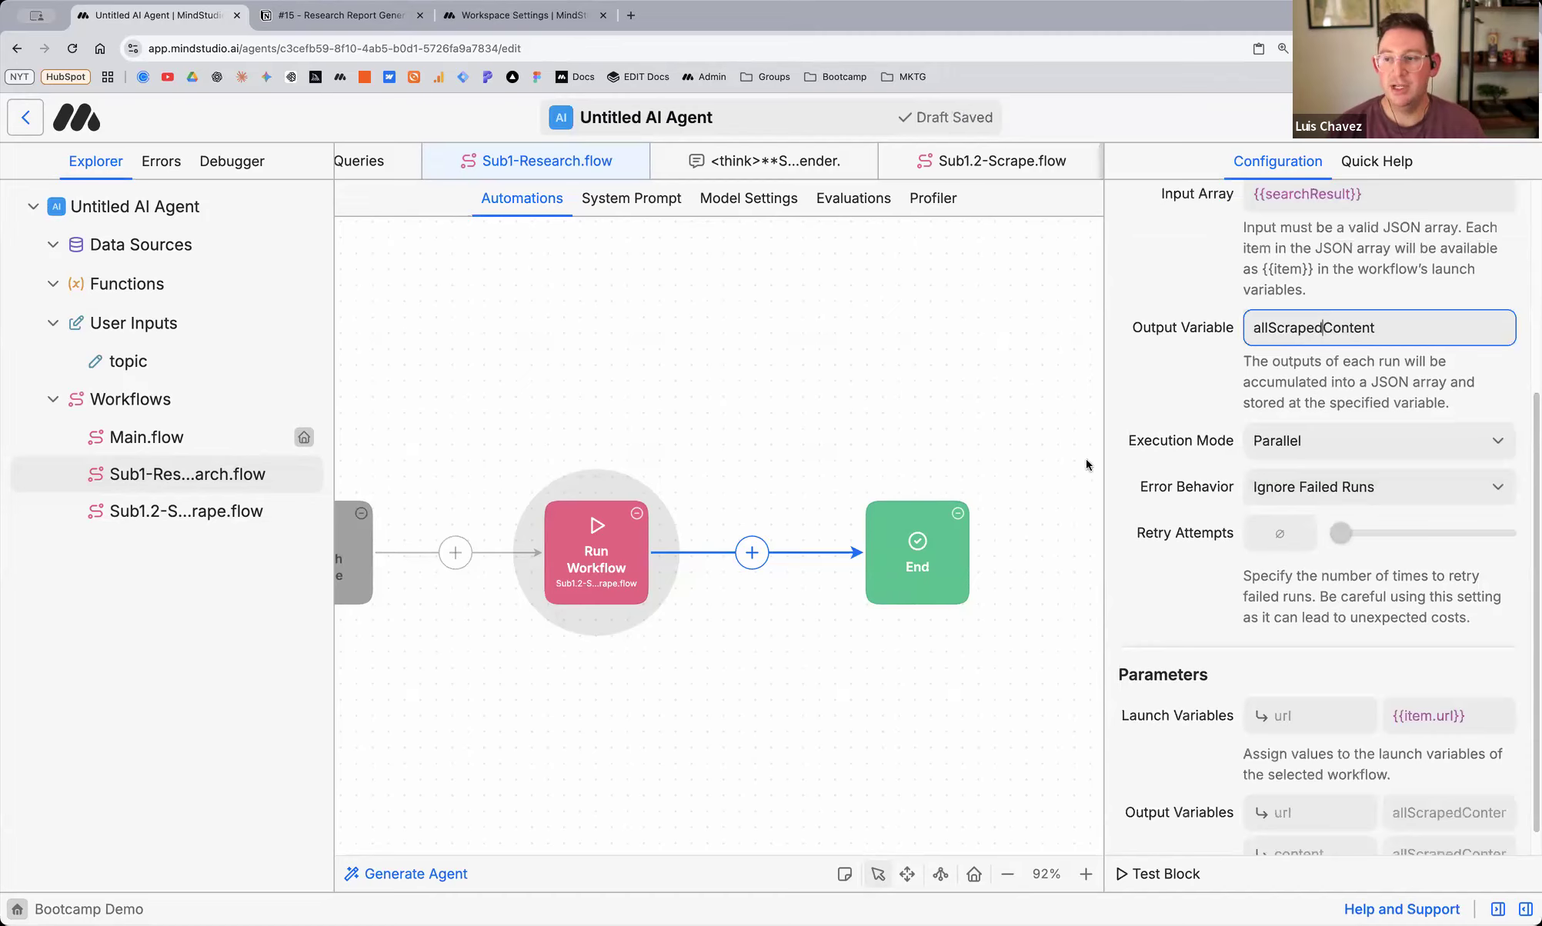
# Copy the Run Workflow block's output variable name, then replace the End block's placeholder return data in Sub1-Research with a key named allScrapedContent
pyautogui.doubleClick(1326, 329)
pyautogui.press('super+c')
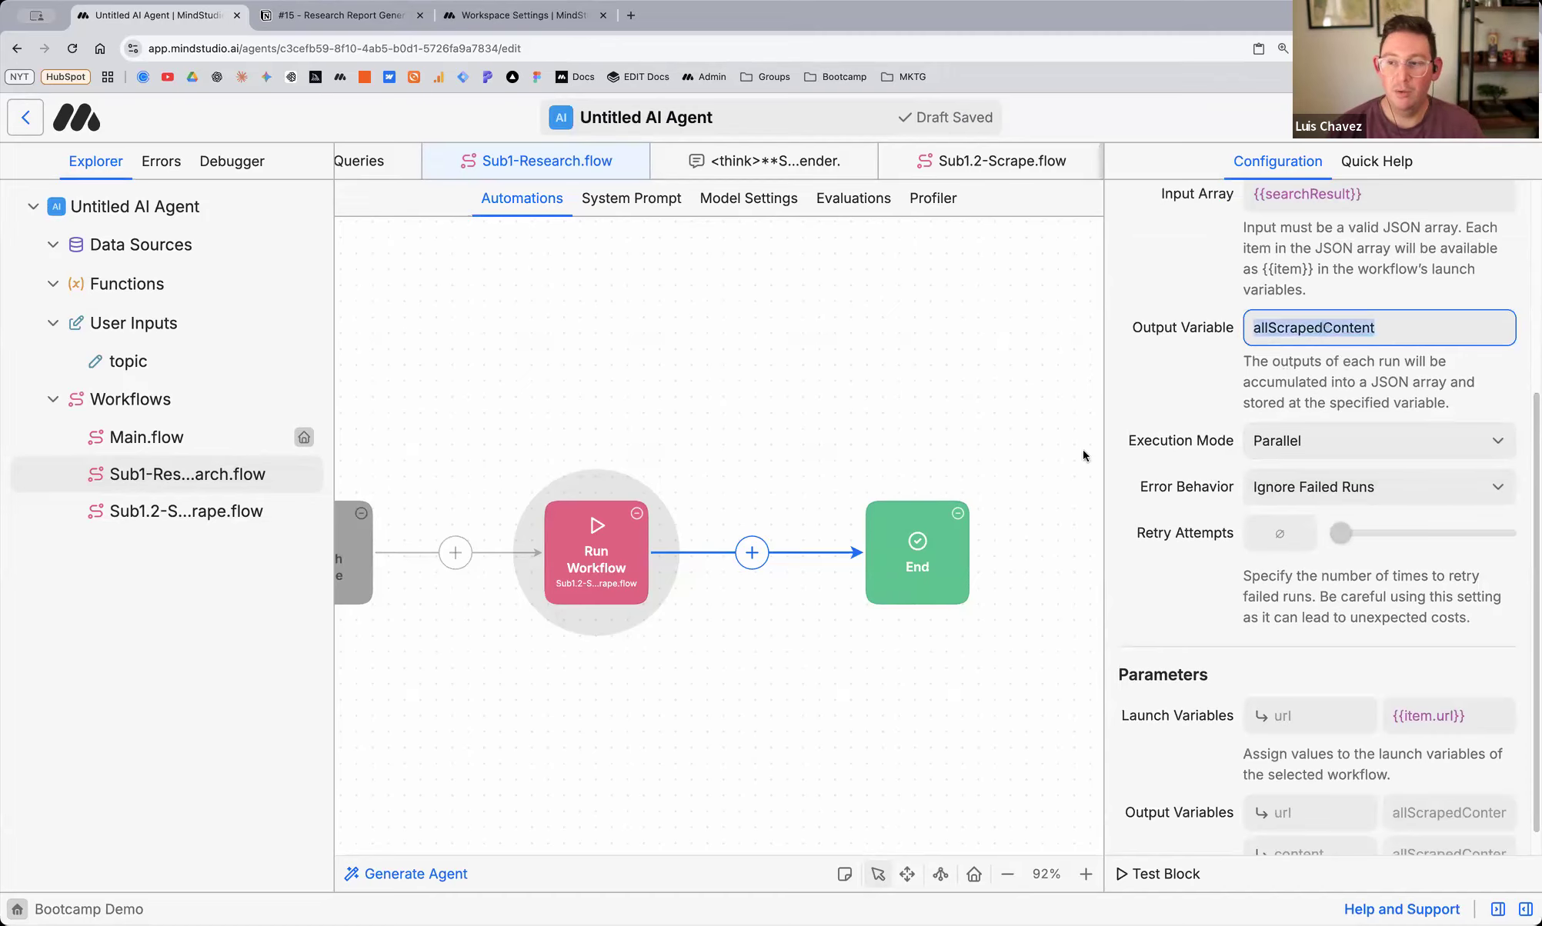
pyautogui.scroll(2, 654, 548)
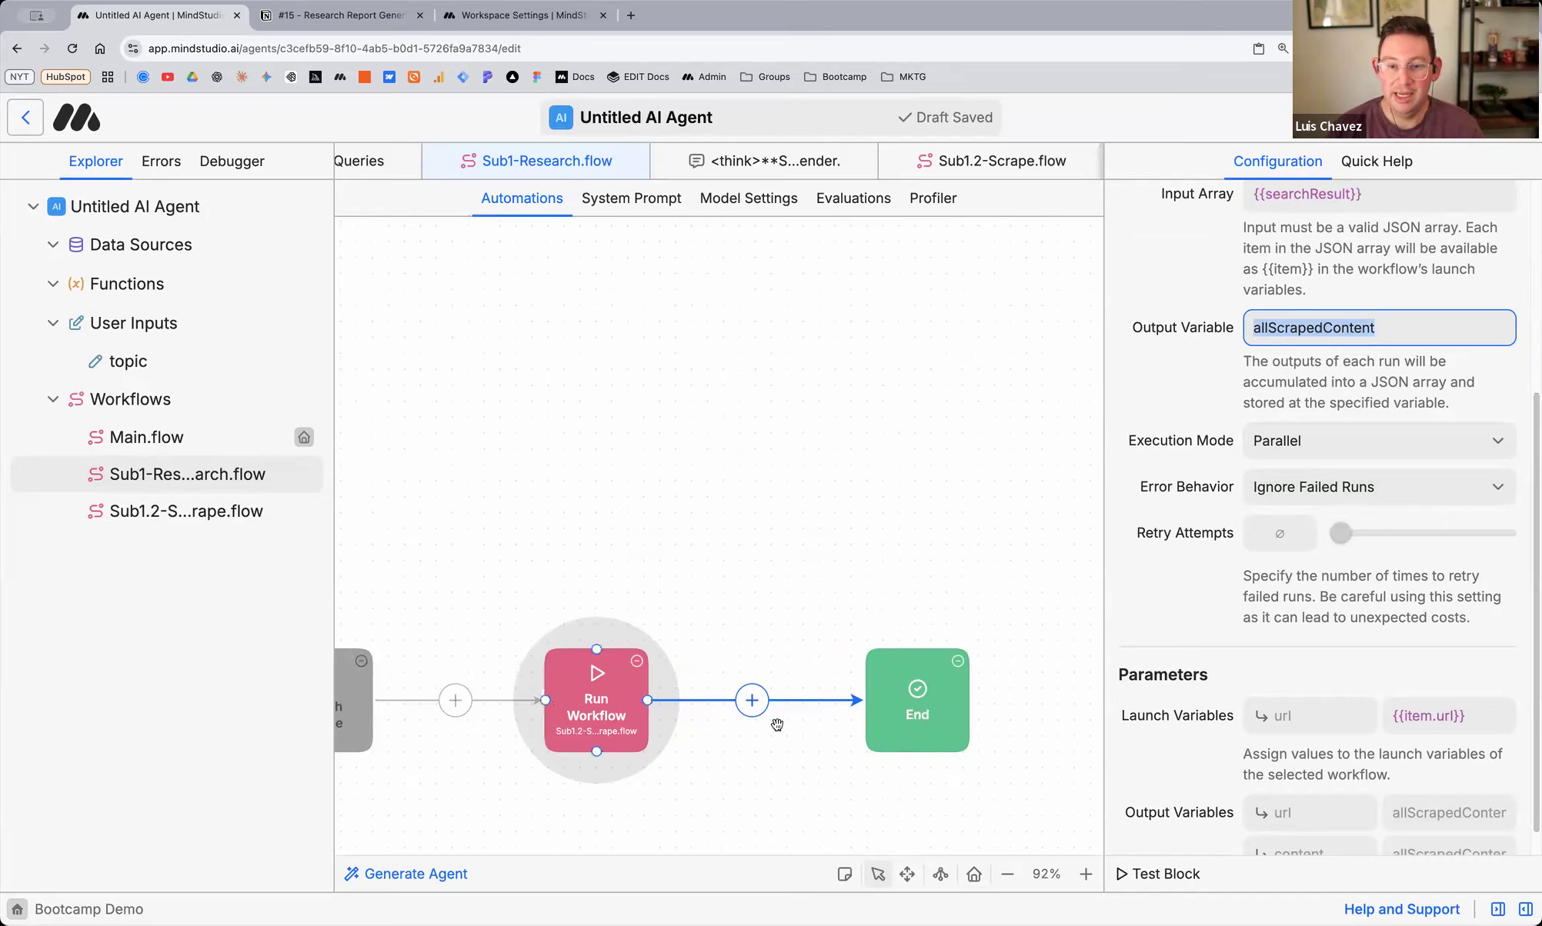
pyautogui.click(911, 711)
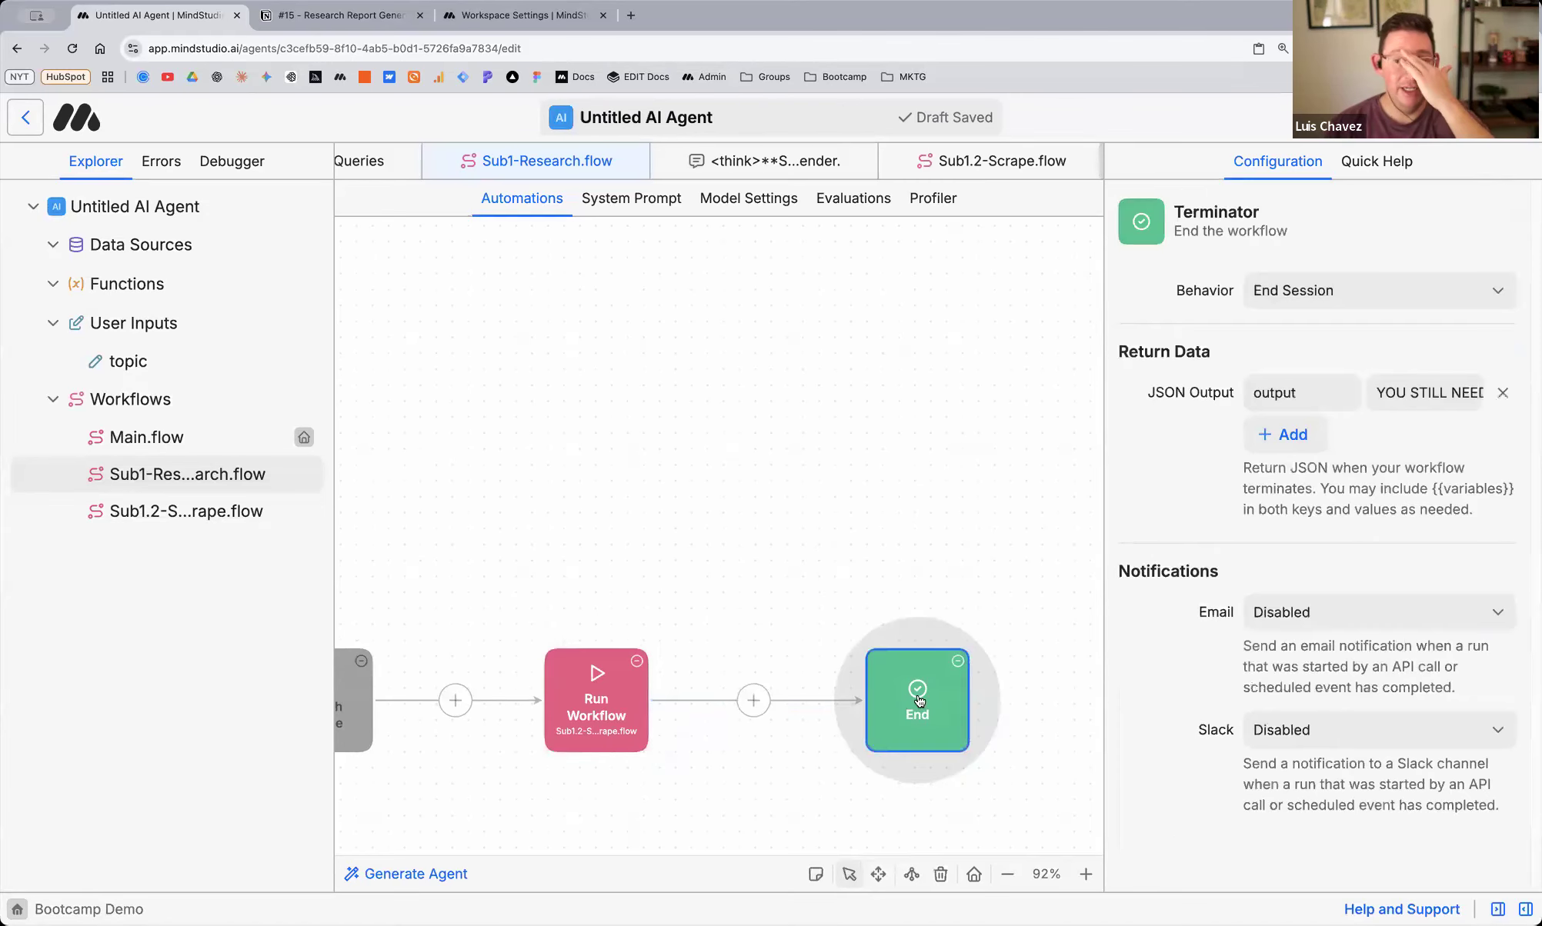
pyautogui.doubleClick(1269, 389)
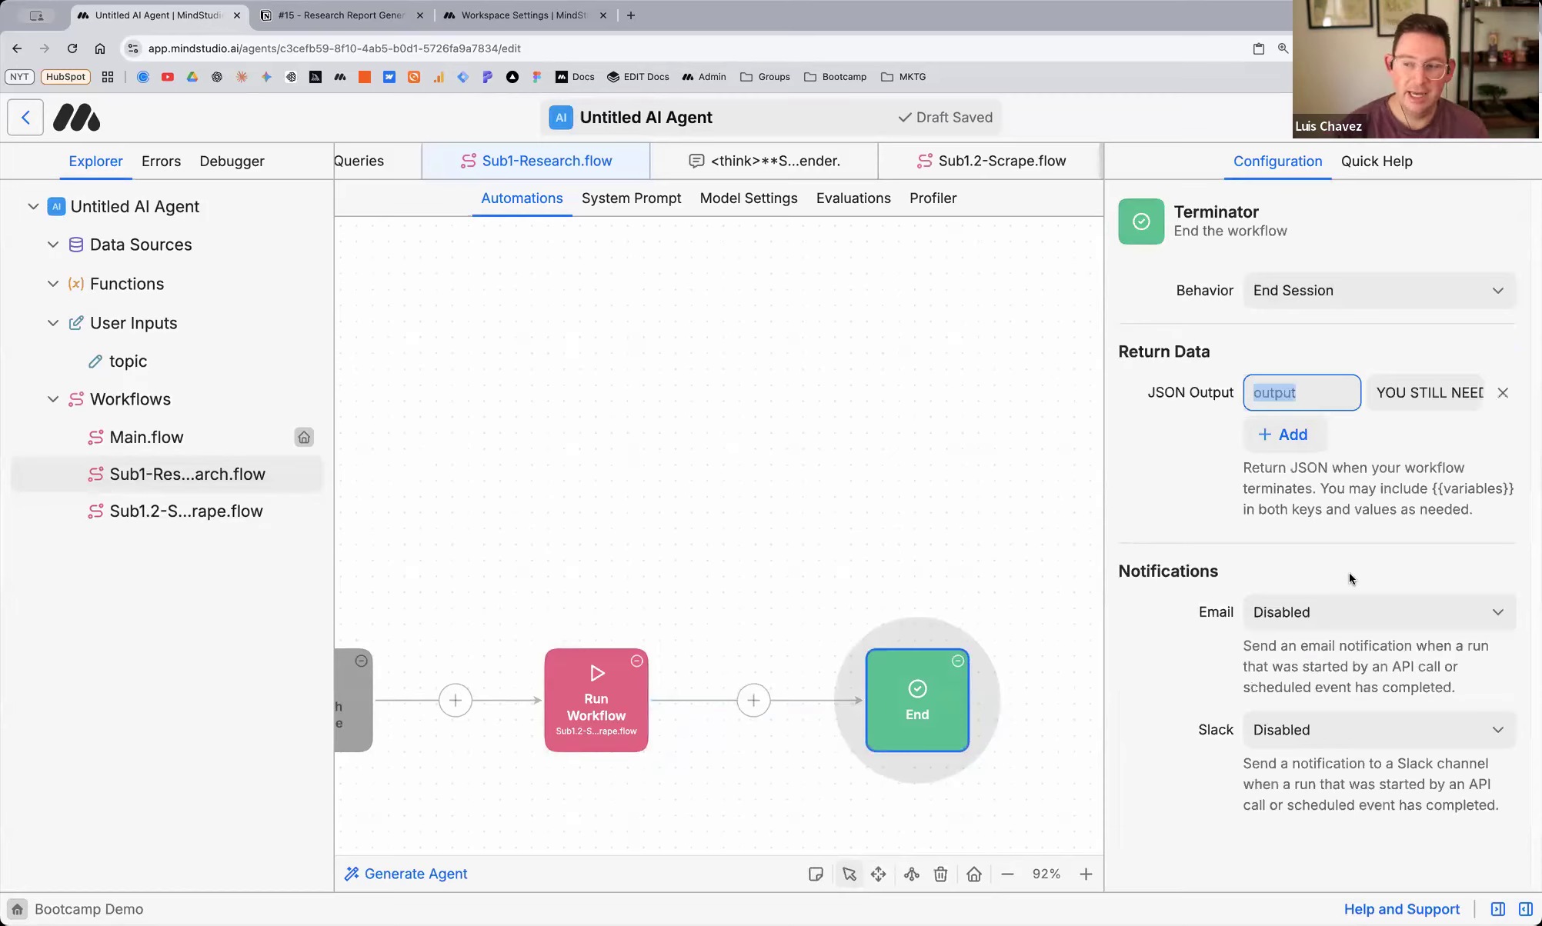
pyautogui.click(1502, 392)
pyautogui.click(1285, 394)
pyautogui.click(1297, 393)
pyautogui.write('all')
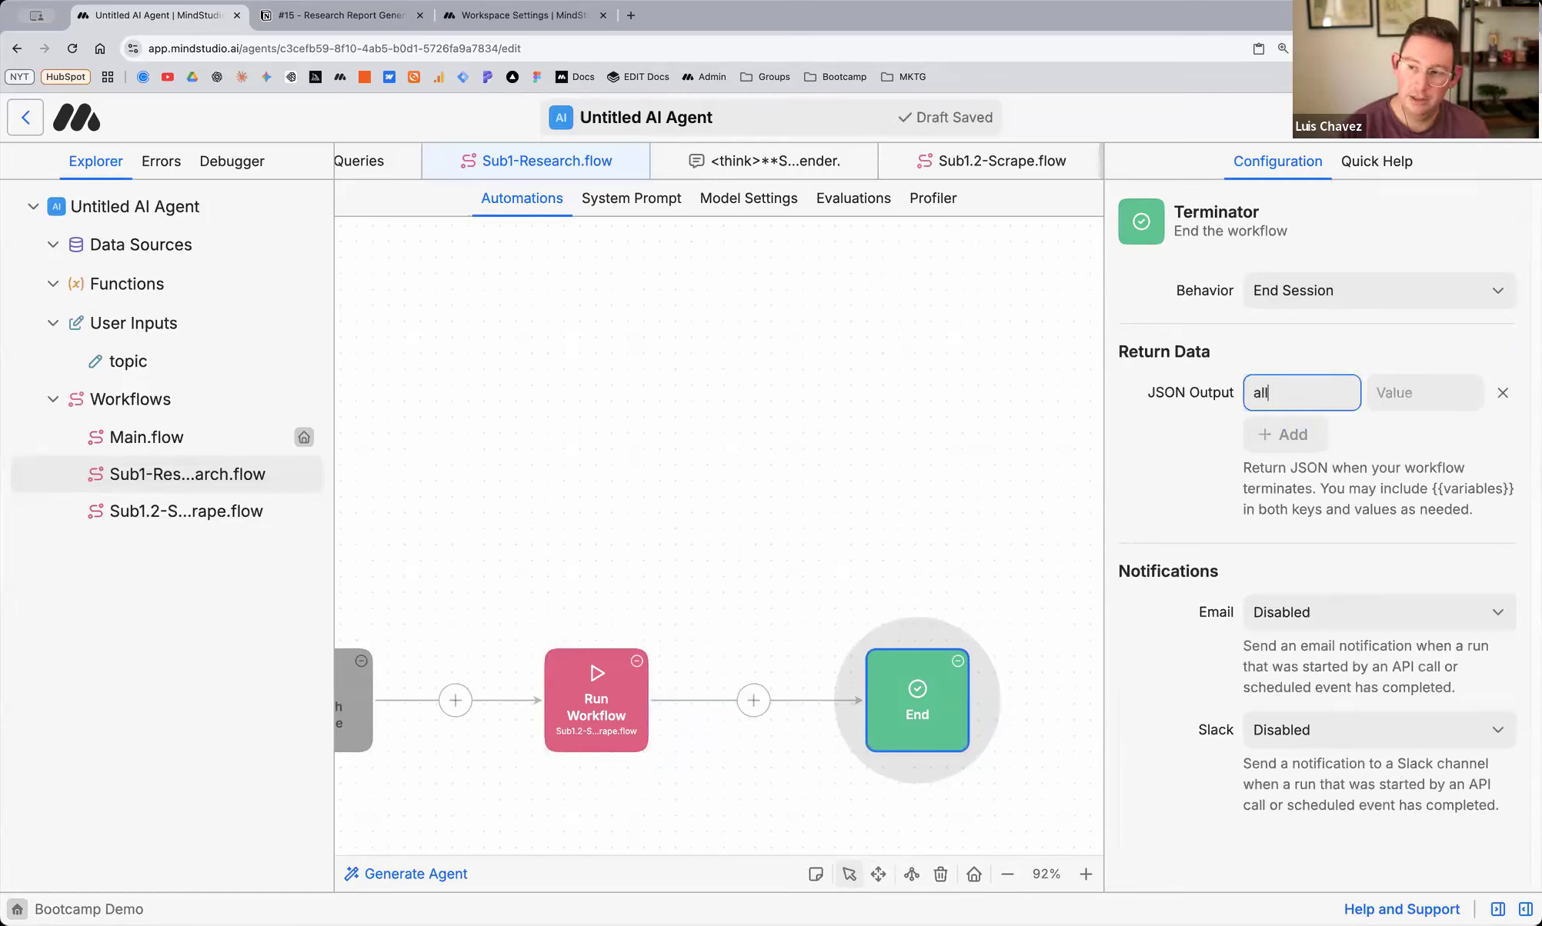
pyautogui.write('Scrap')
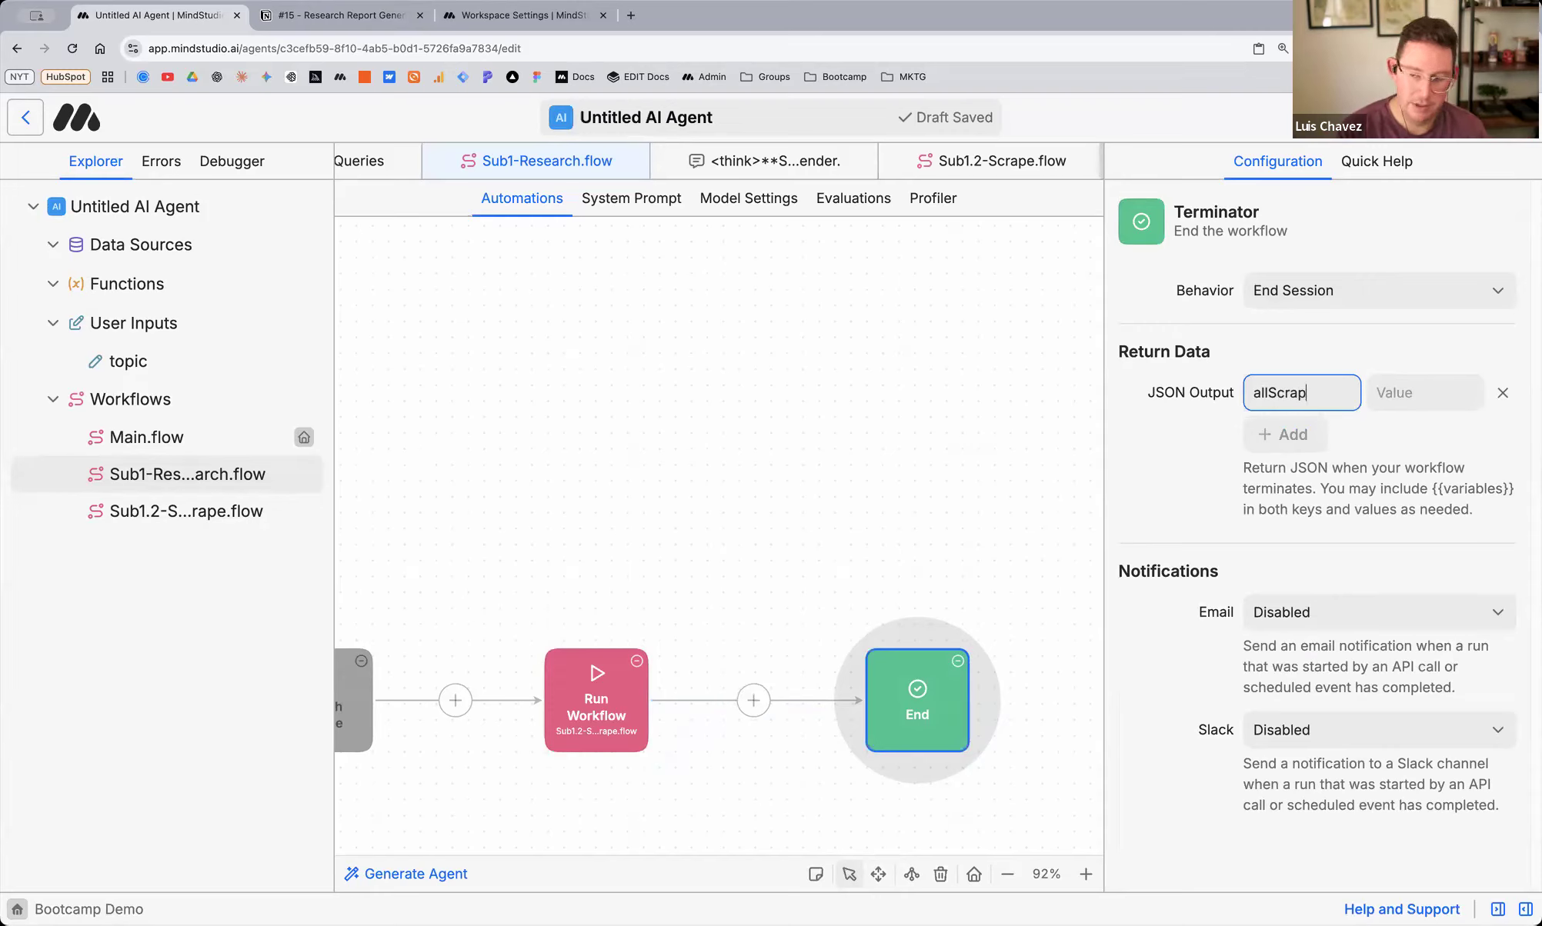
pyautogui.write('edContent')
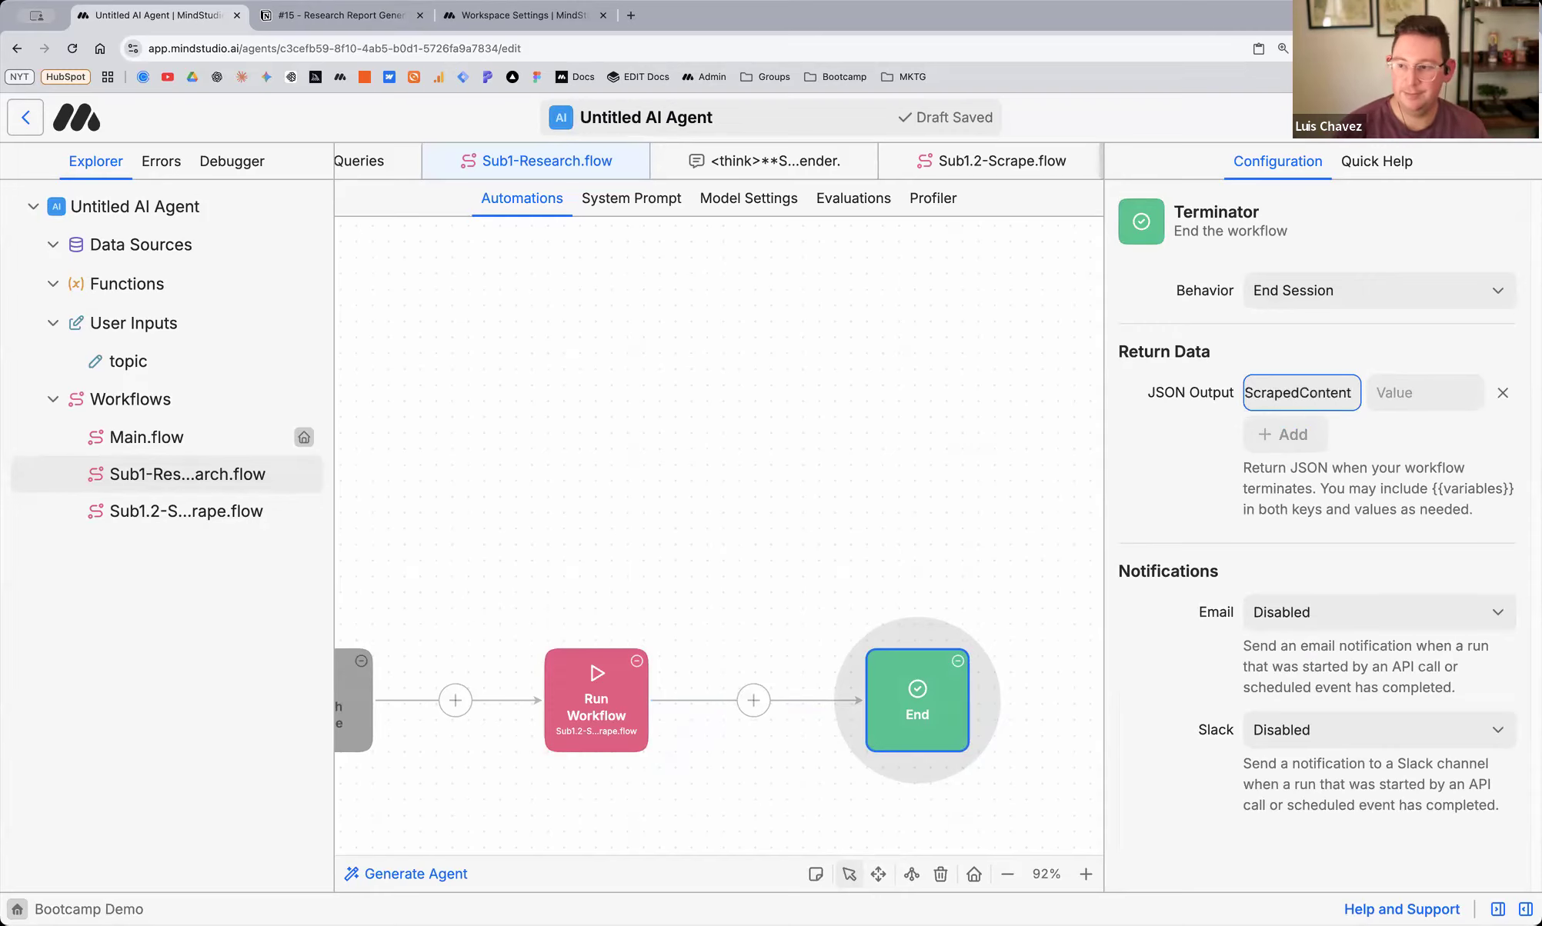
# Set the value of the End block's allScrapedContent return data to {{allScrapedContent}}, checking it against the Run Workflow block's output variable
pyautogui.hotkey('shift', 'Left')
pyautogui.hotkey('shift', 'Left')
pyautogui.hotkey('shift', 'Left')
pyautogui.hotkey('shift', 'Left')
pyautogui.hotkey('shift', 'Left')
pyautogui.hotkey('shift', 'Left')
pyautogui.hotkey('shift', 'Left')
pyautogui.hotkey('shift', 'Left')
pyautogui.hotkey('shift', 'Left')
pyautogui.hotkey('shift', 'Left')
pyautogui.hotkey('shift', 'Left')
pyautogui.hotkey('shift', 'Left')
pyautogui.hotkey('shift', 'Left')
pyautogui.click(1427, 397)
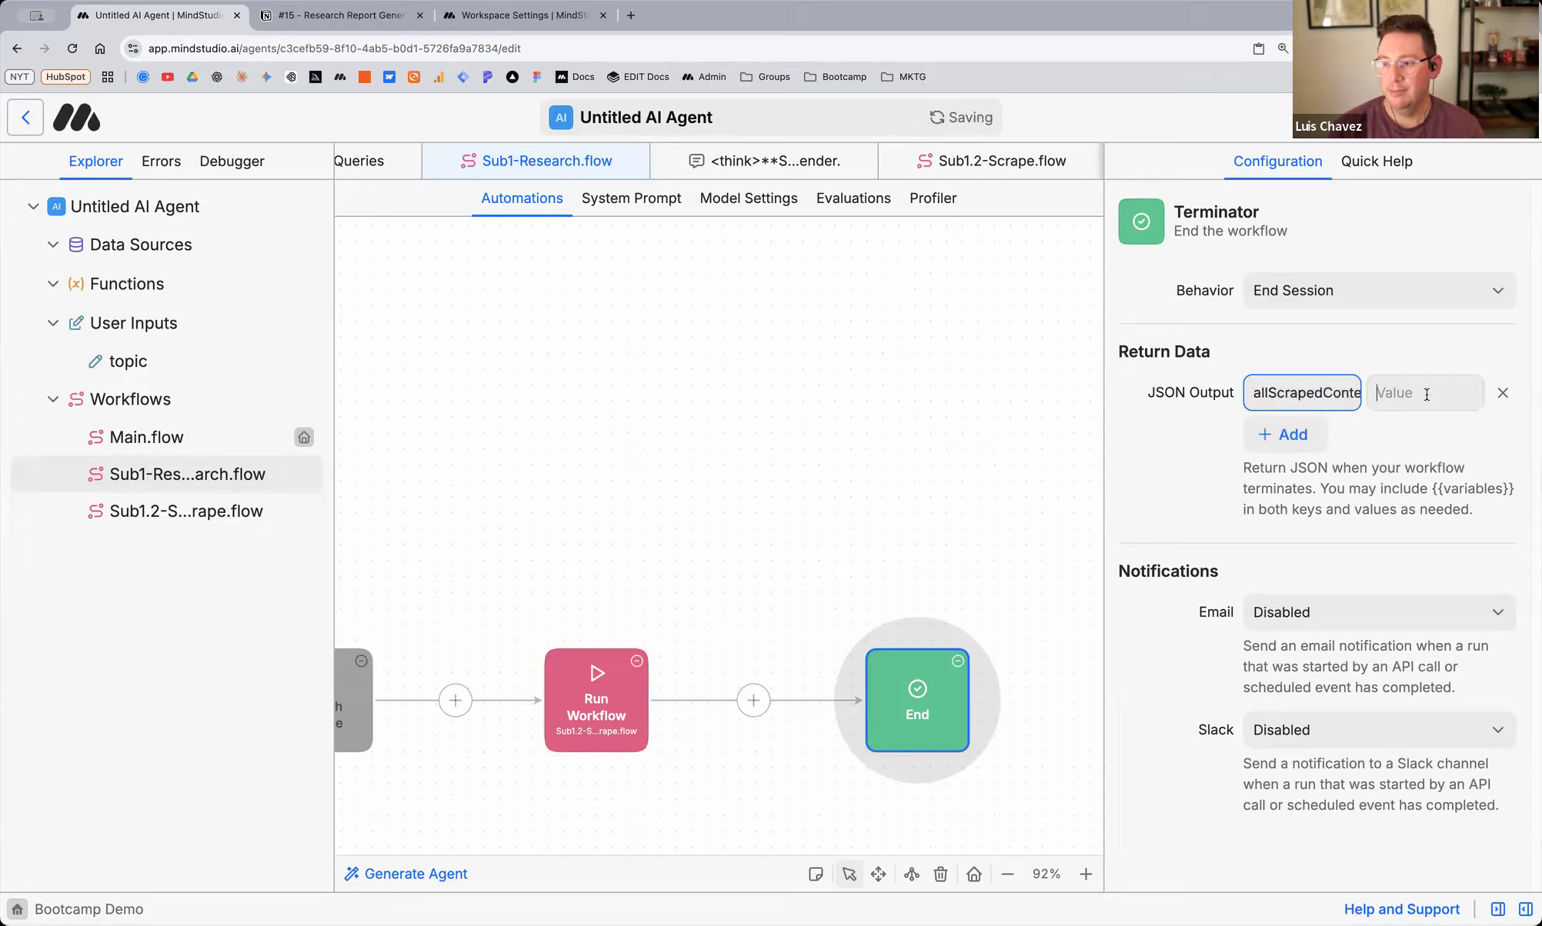
pyautogui.write('{{')
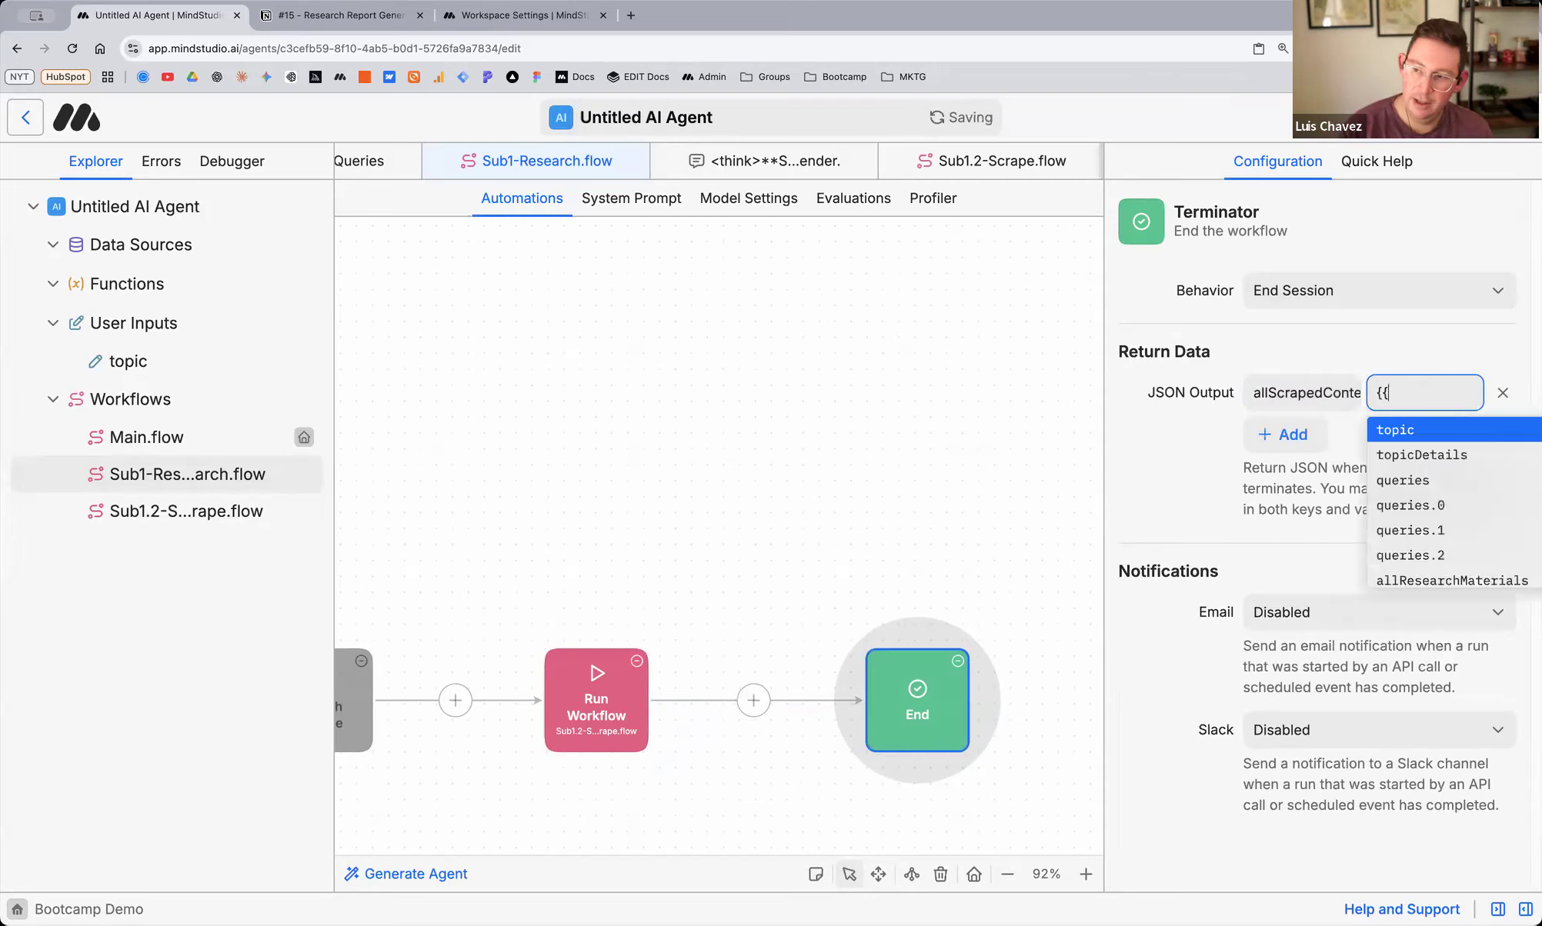
pyautogui.press('super+v')
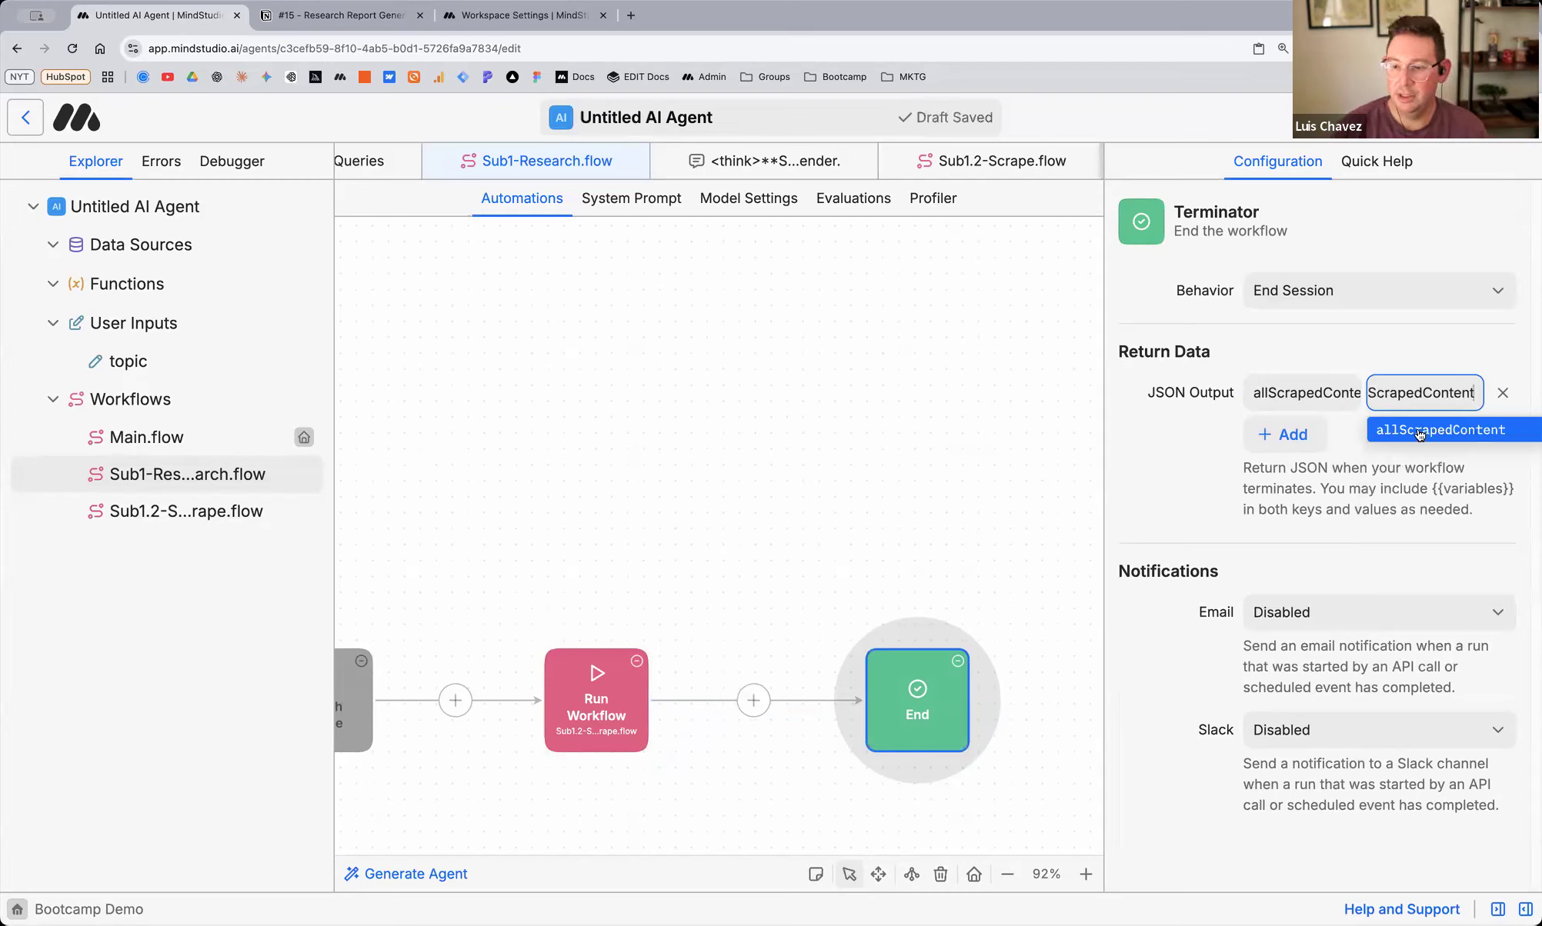
pyautogui.click(619, 703)
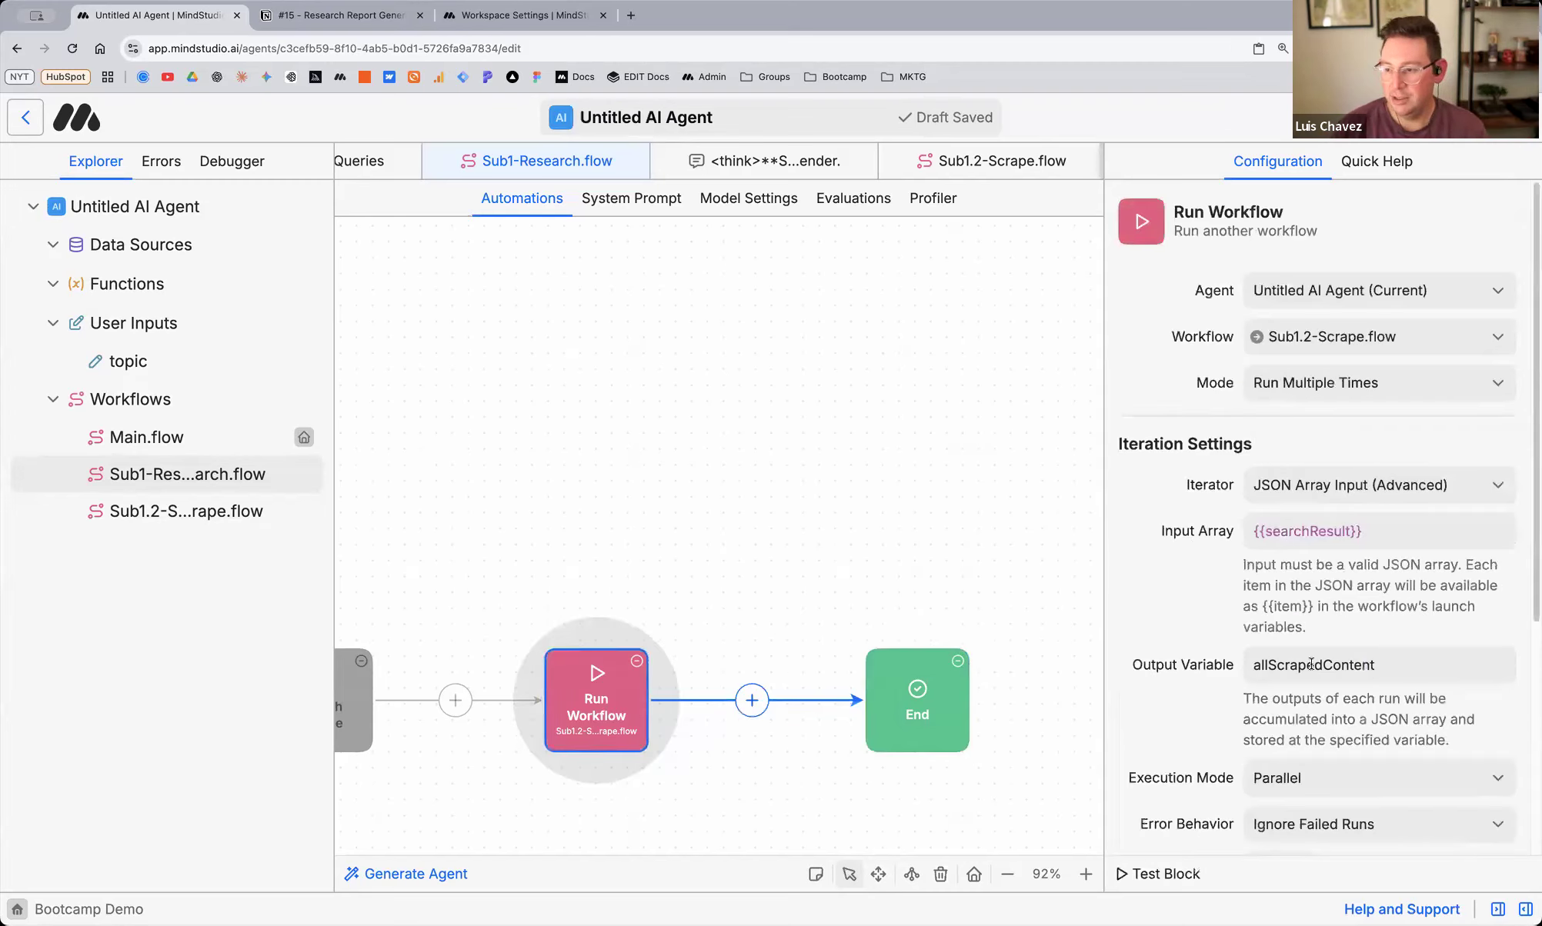
pyautogui.click(901, 704)
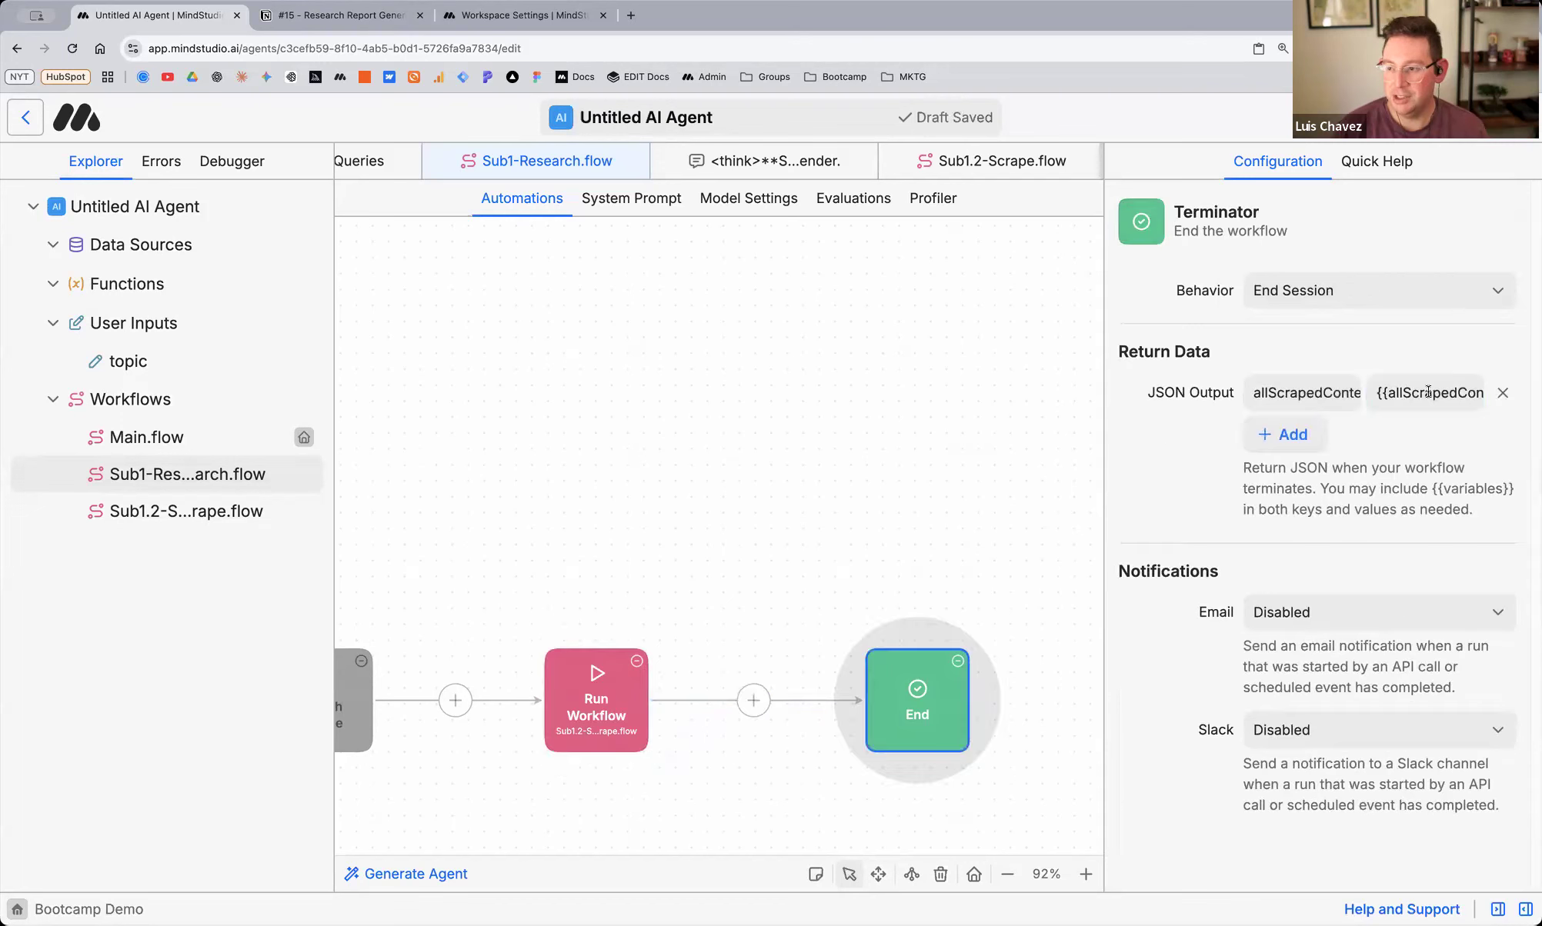
pyautogui.click(1438, 393)
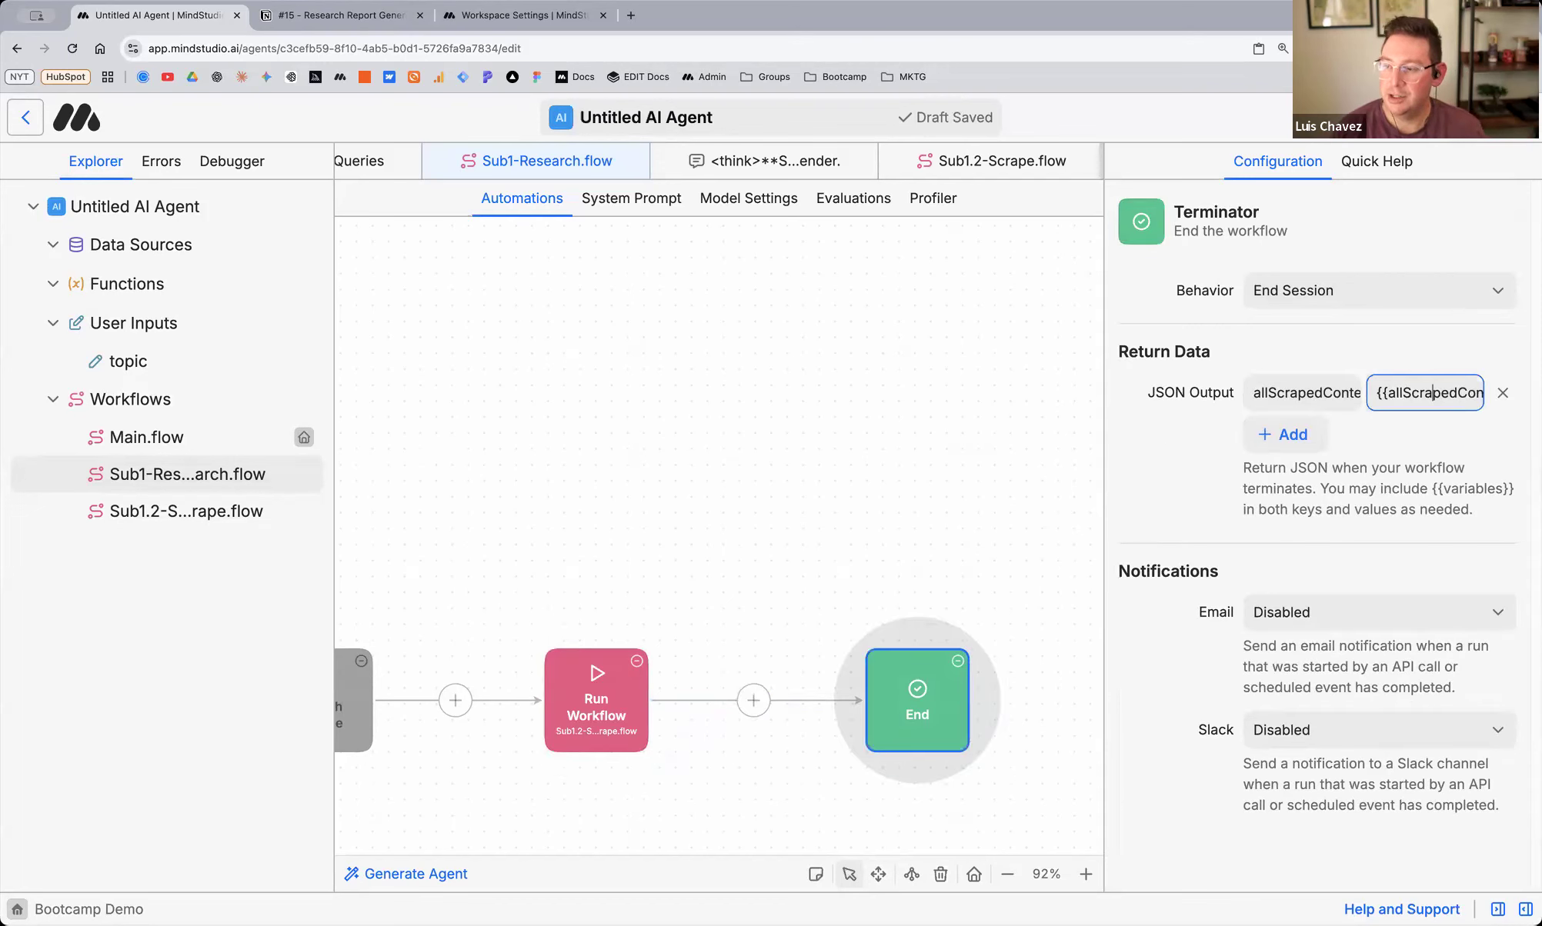
pyautogui.press('super+Right')
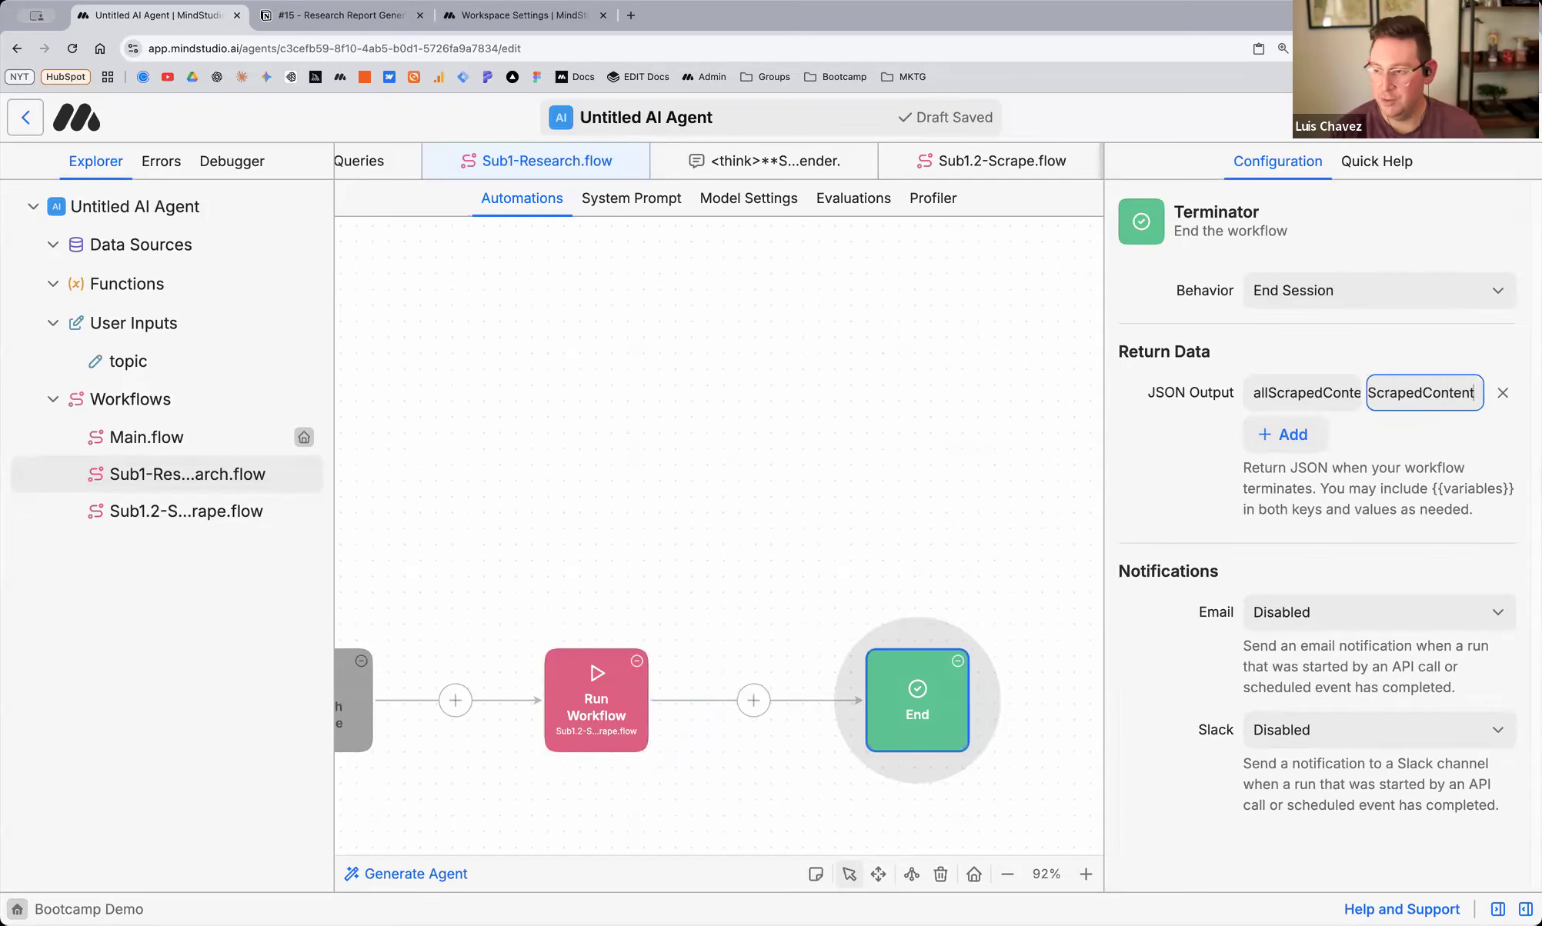
pyautogui.click(1360, 406)
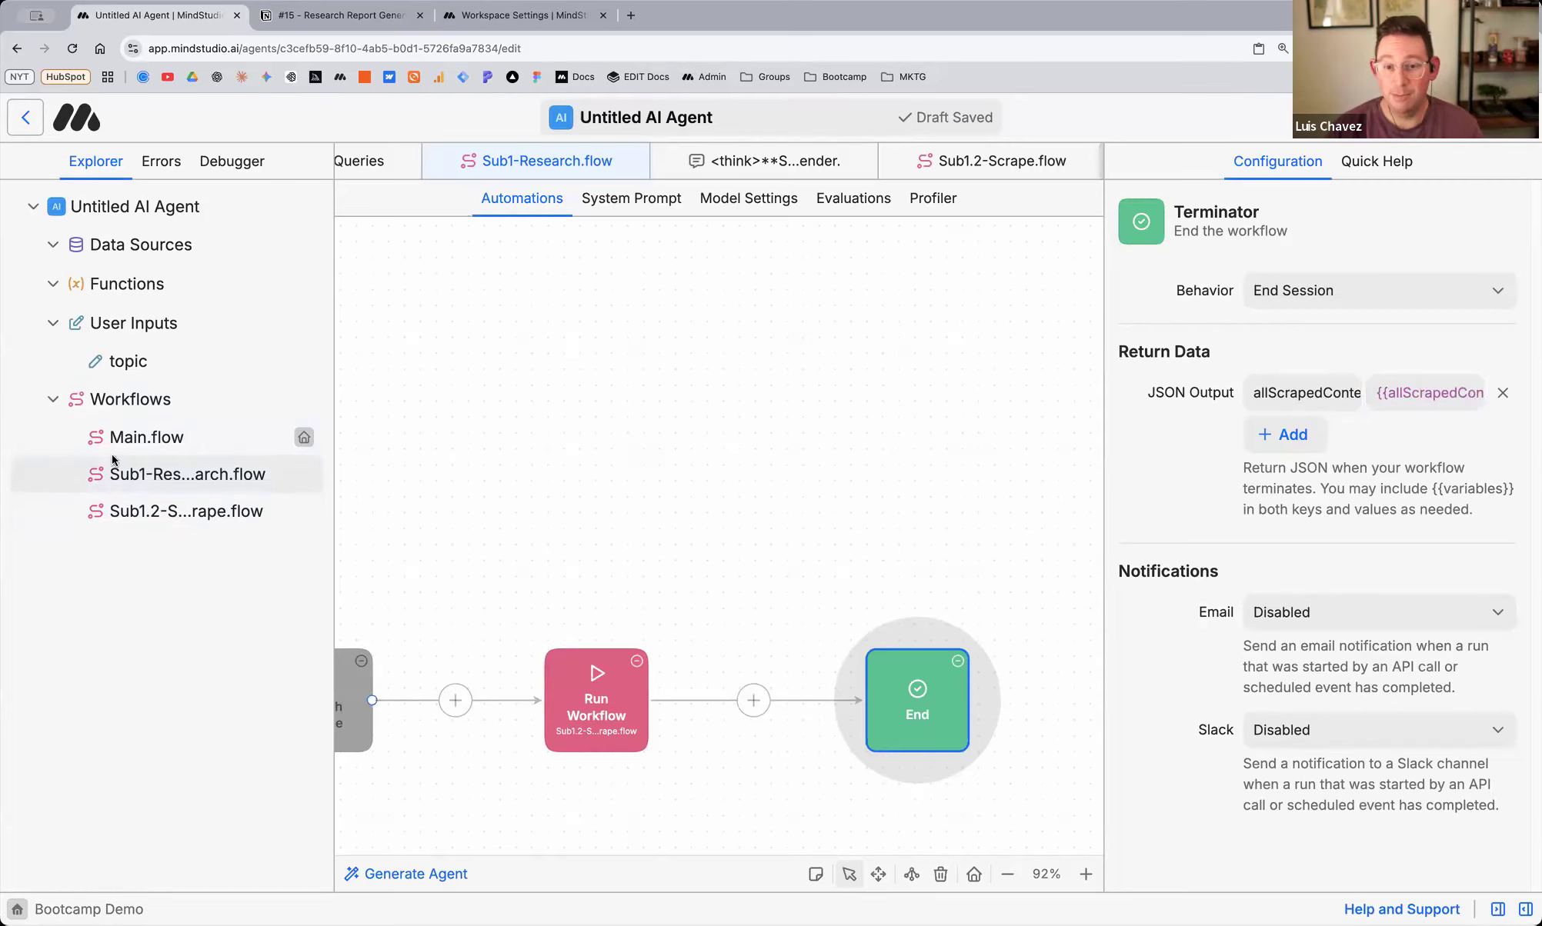
# In Main.flow, move the End block farther from the Run Workflow block to widen the gap between them
pyautogui.click(149, 437)
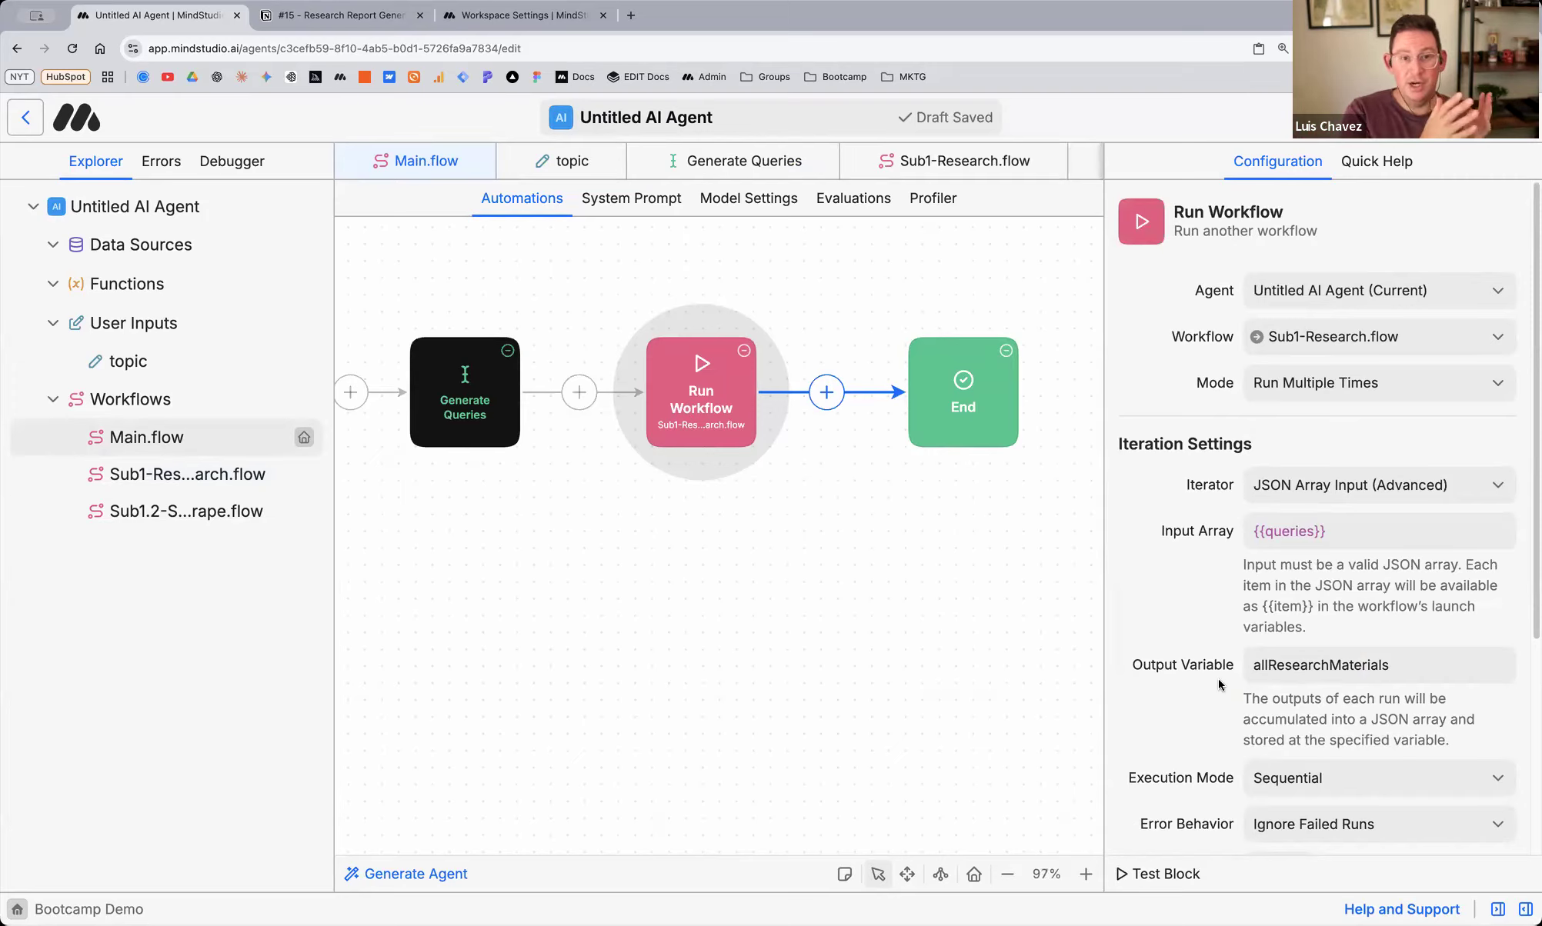
pyautogui.hscroll(2, 766, 528)
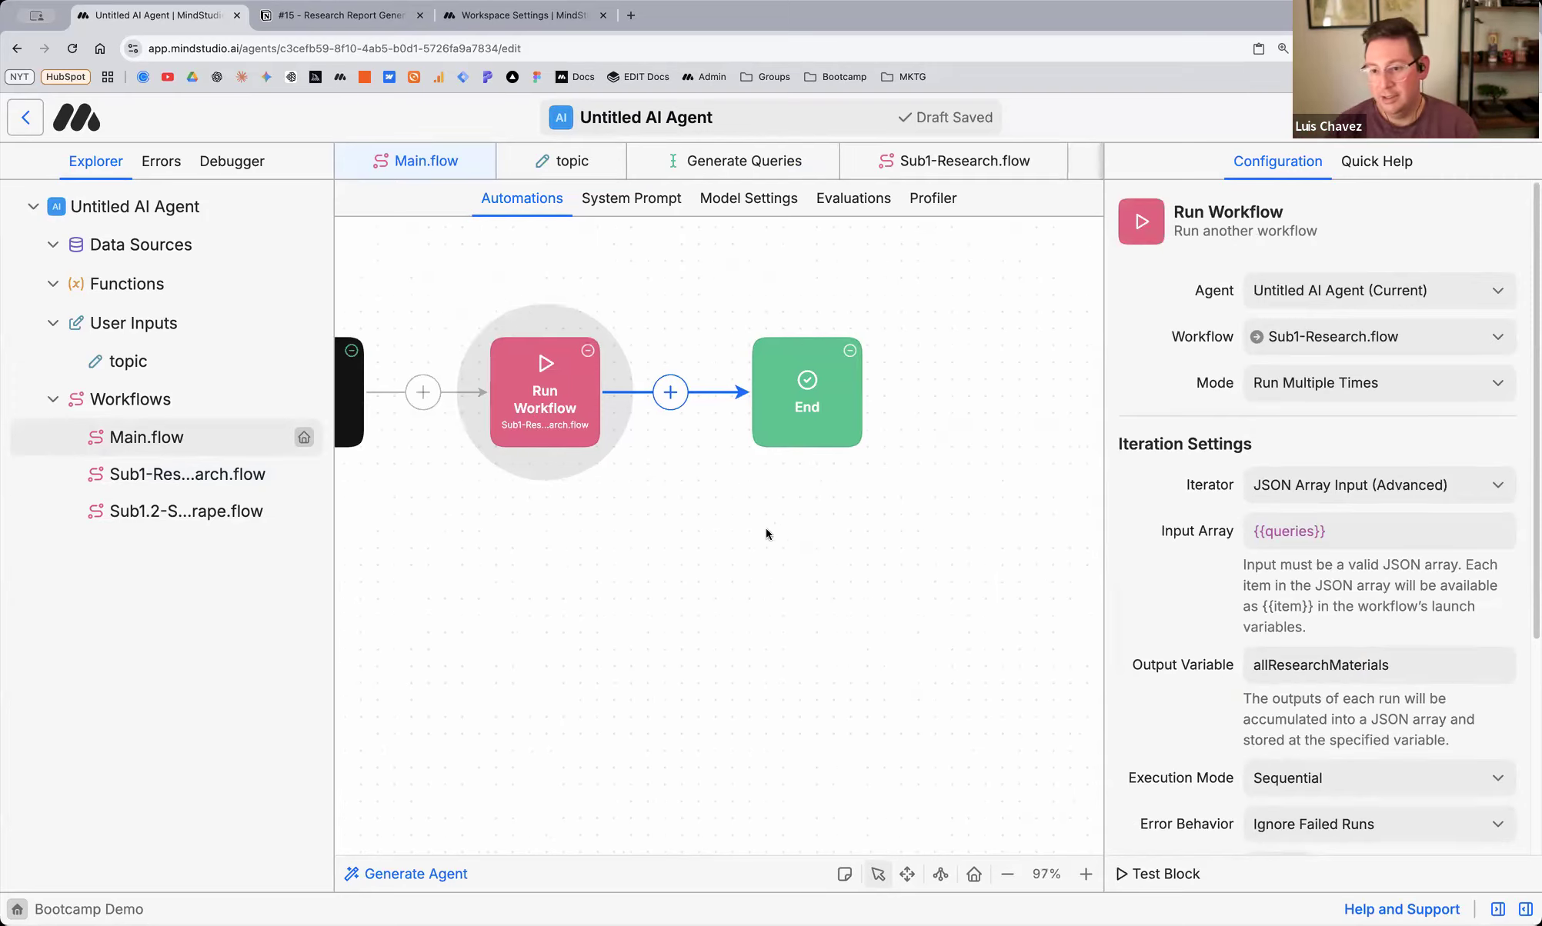
pyautogui.moveTo(819, 393); pyautogui.dragTo(992, 391)
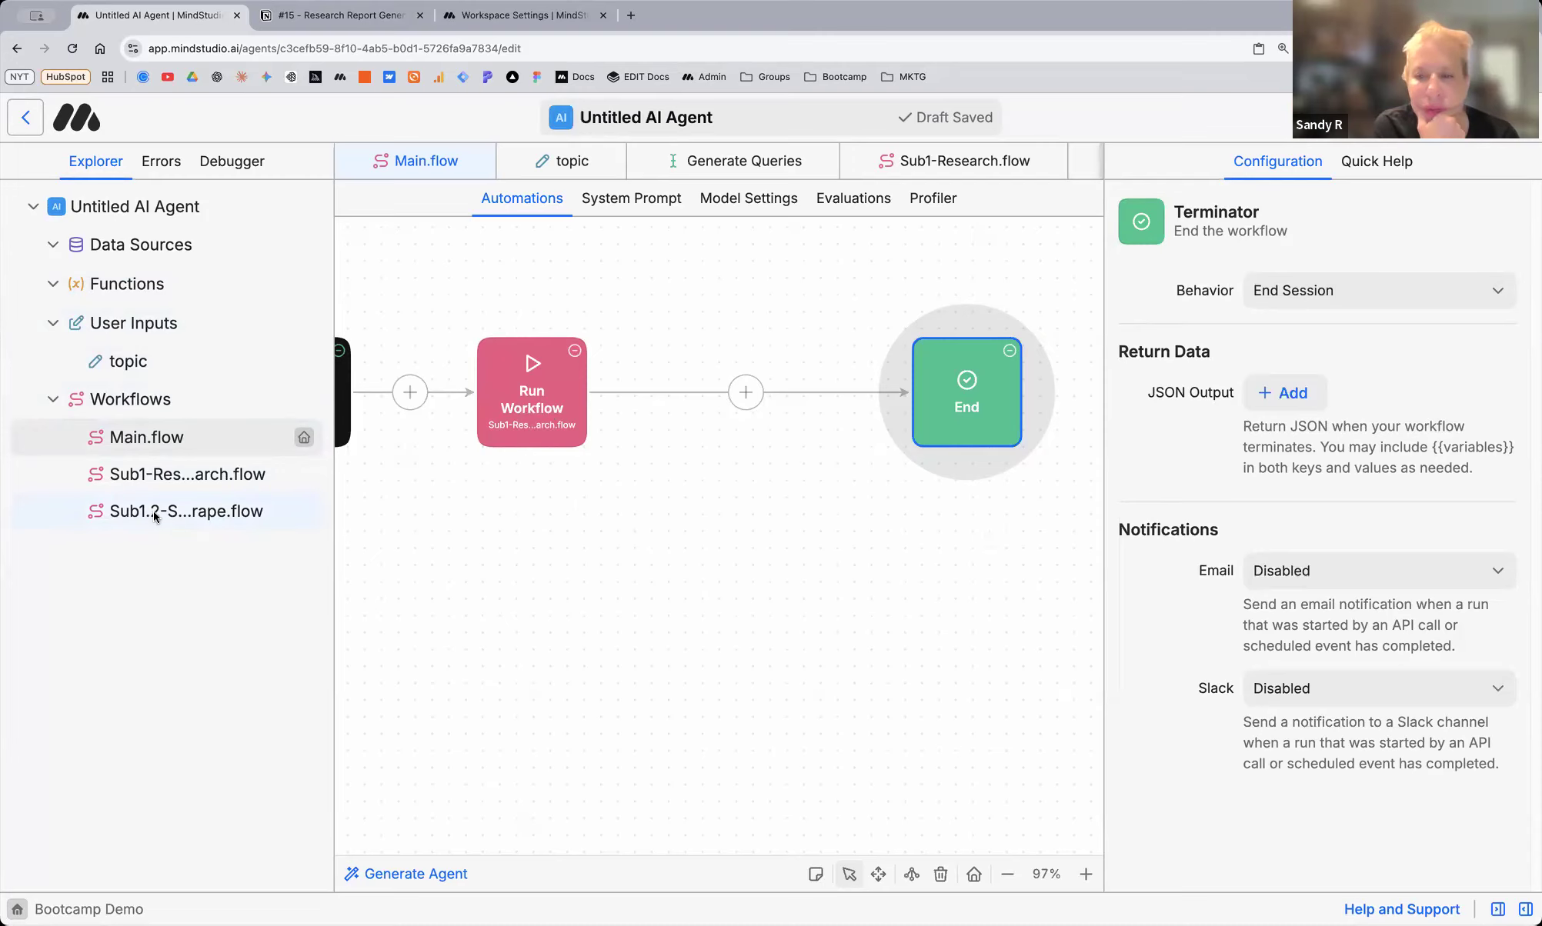
# Review the return data of Sub1.2-Scrape, then the Search Google and Run Workflow block settings in Sub1-Research
pyautogui.click(190, 519)
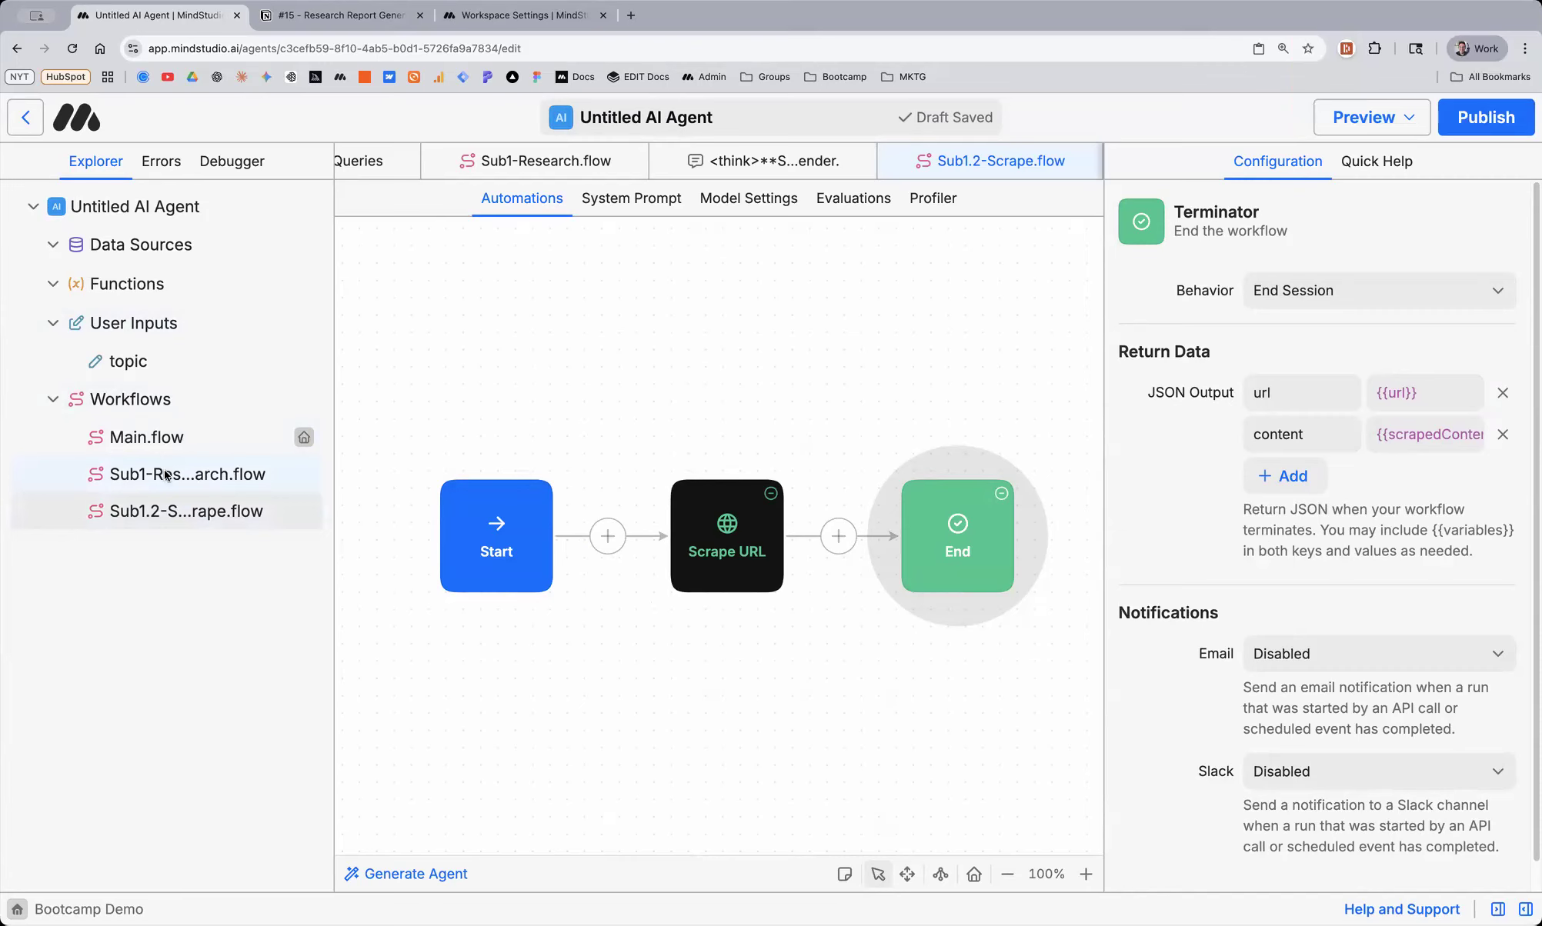
pyautogui.click(147, 437)
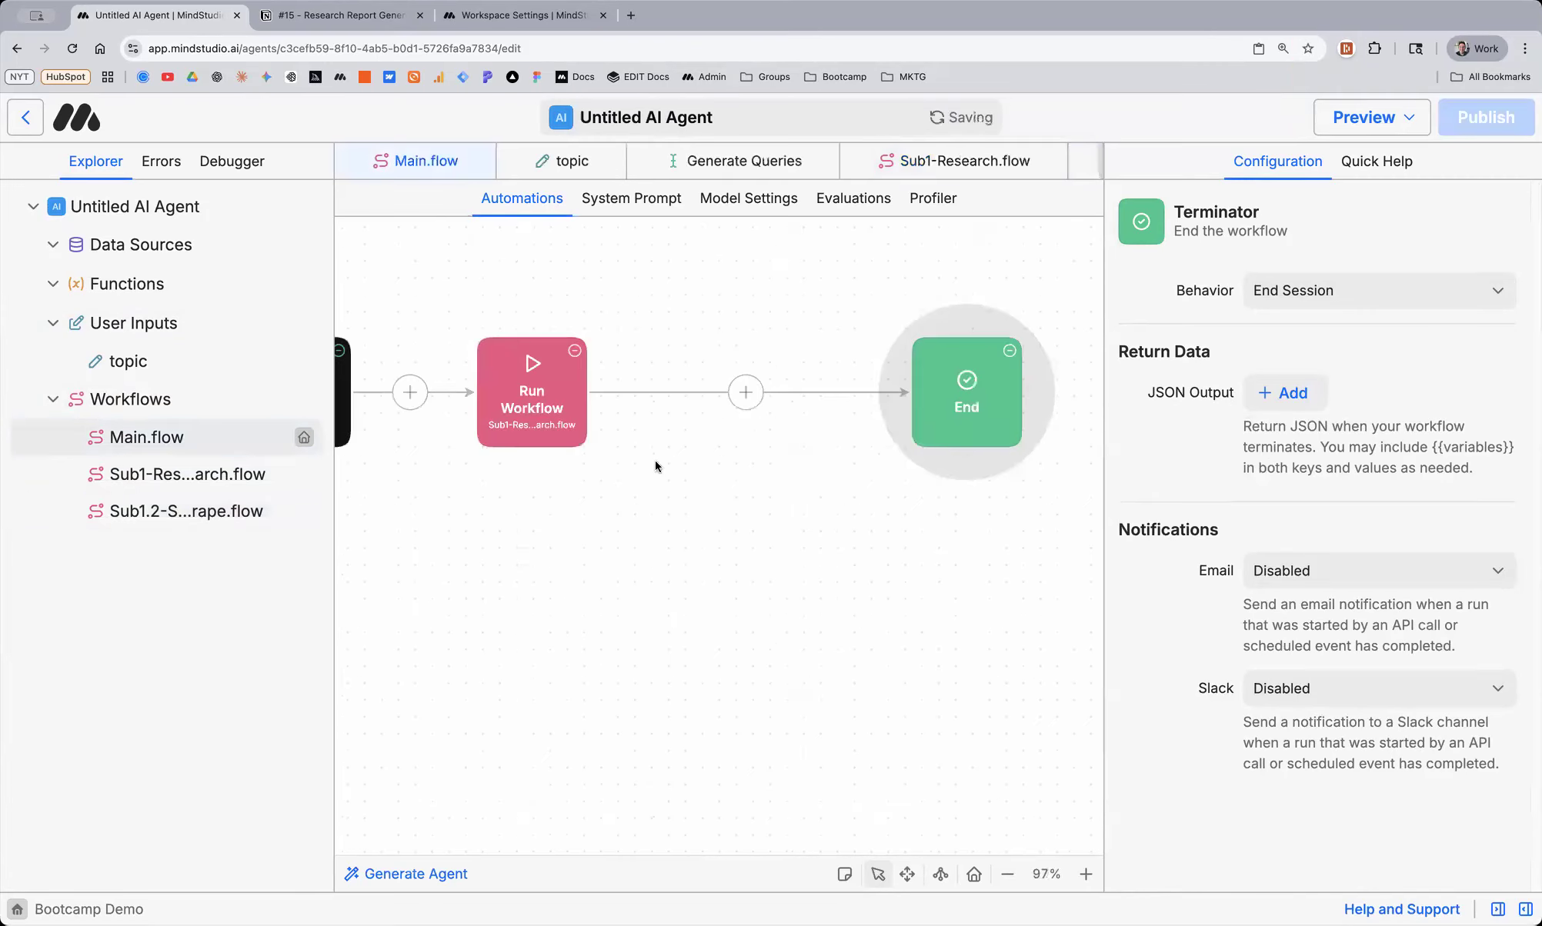
pyautogui.click(182, 475)
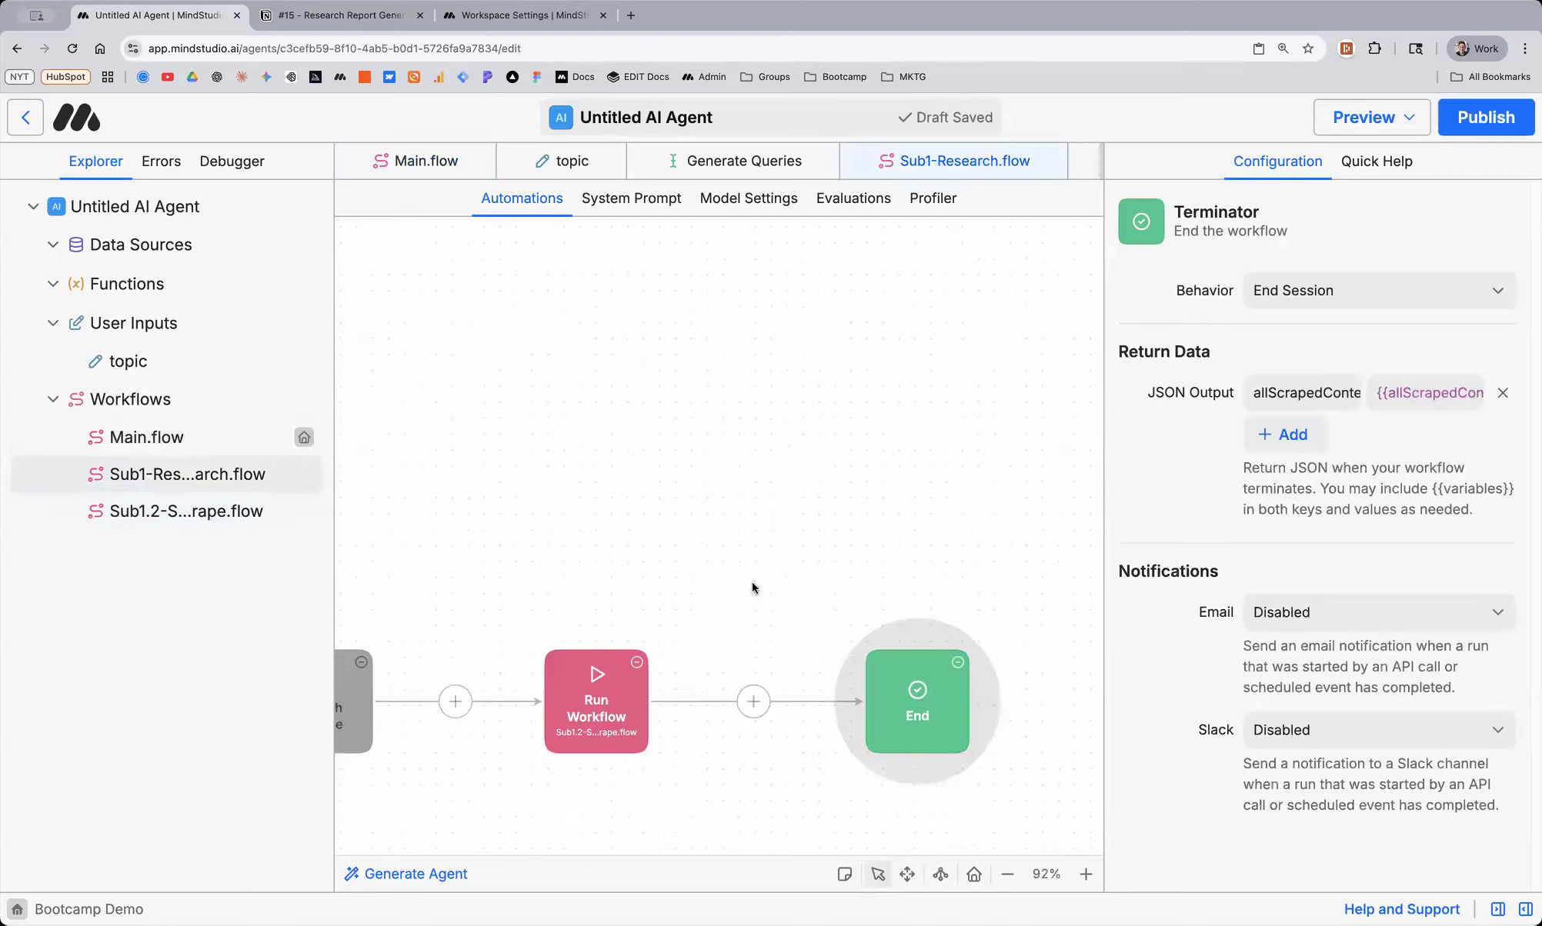
pyautogui.scroll(-5, 692, 562)
pyautogui.hscroll(-6, 615, 523)
pyautogui.click(570, 495)
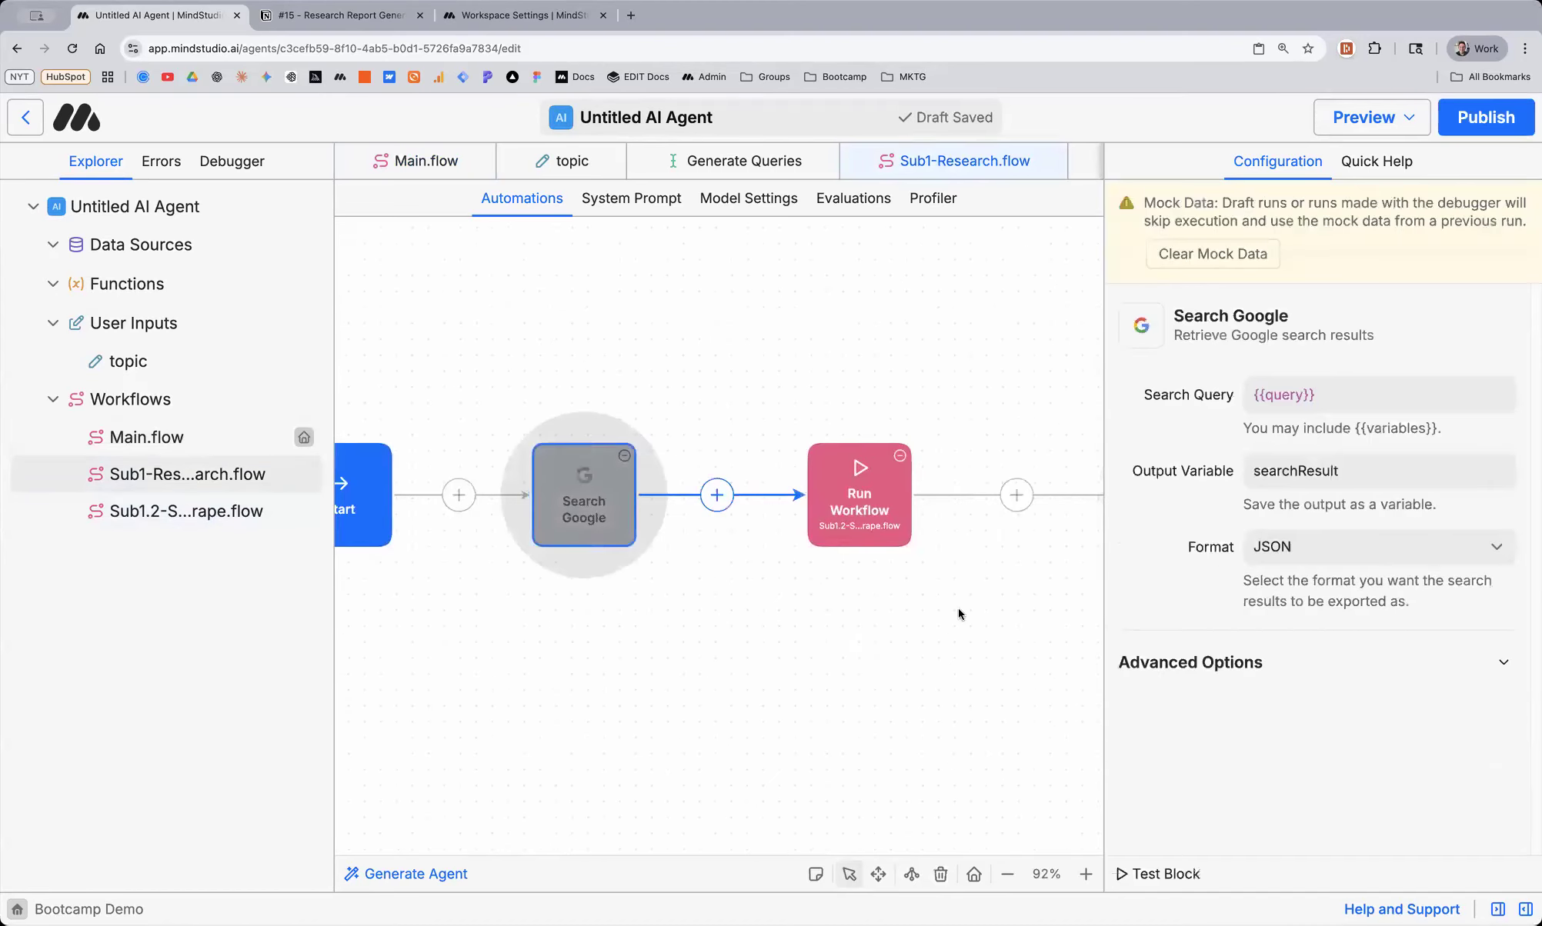
pyautogui.click(885, 539)
pyautogui.scroll(-5, 1234, 489)
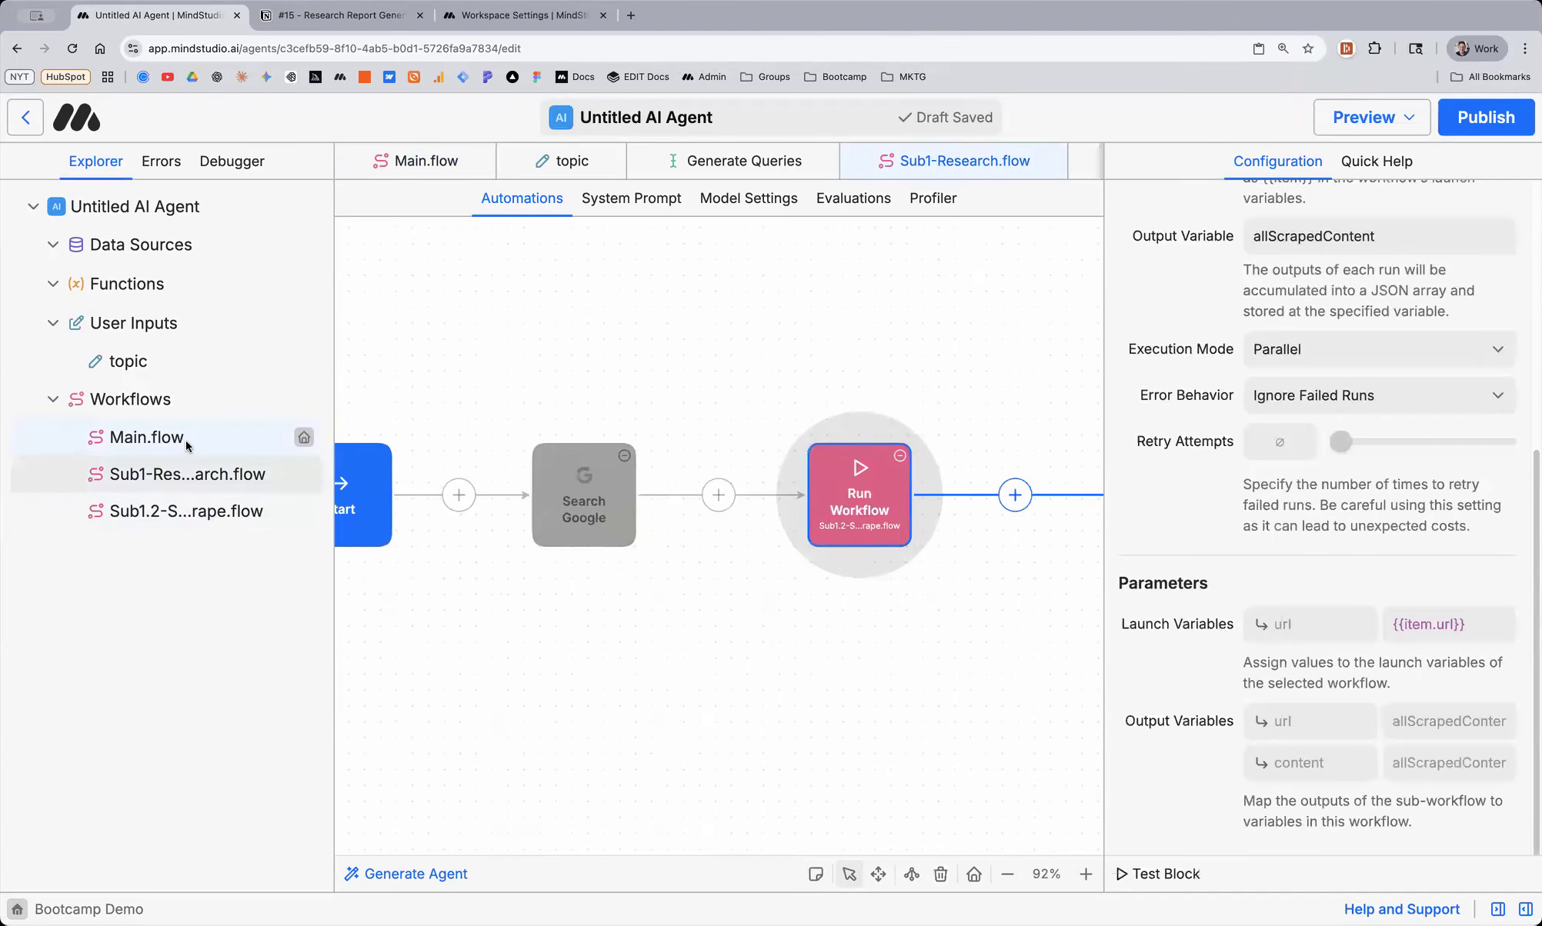
pyautogui.scroll(3, 979, 595)
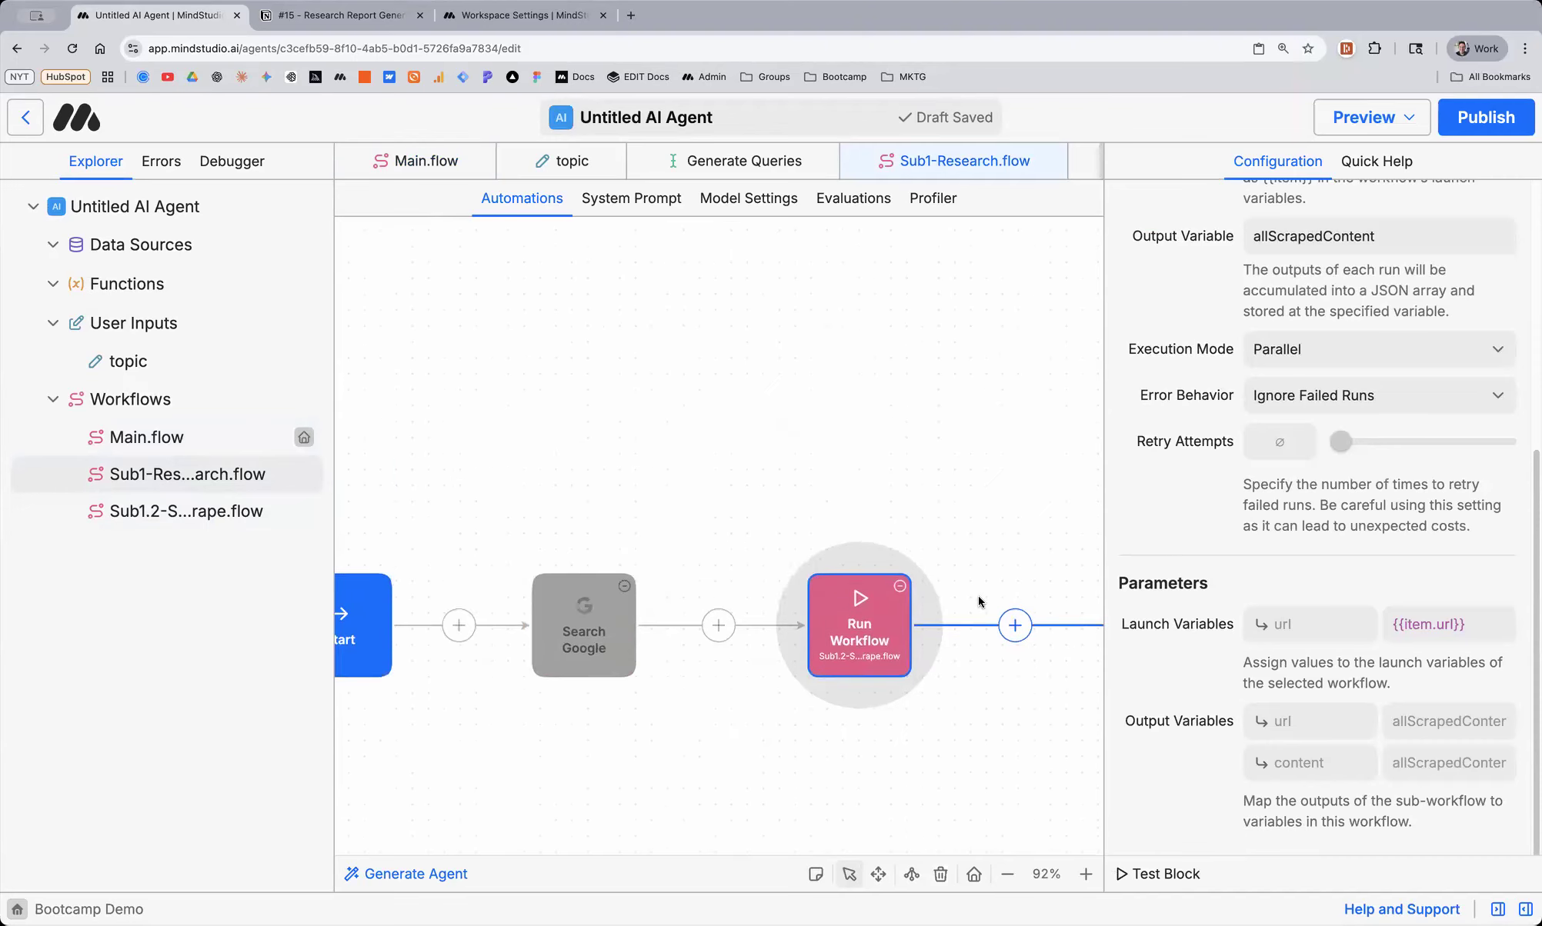
# Examine the Generate Queries block in Main.flow, including its prompt, variable name, output schema and sample output
pyautogui.click(221, 437)
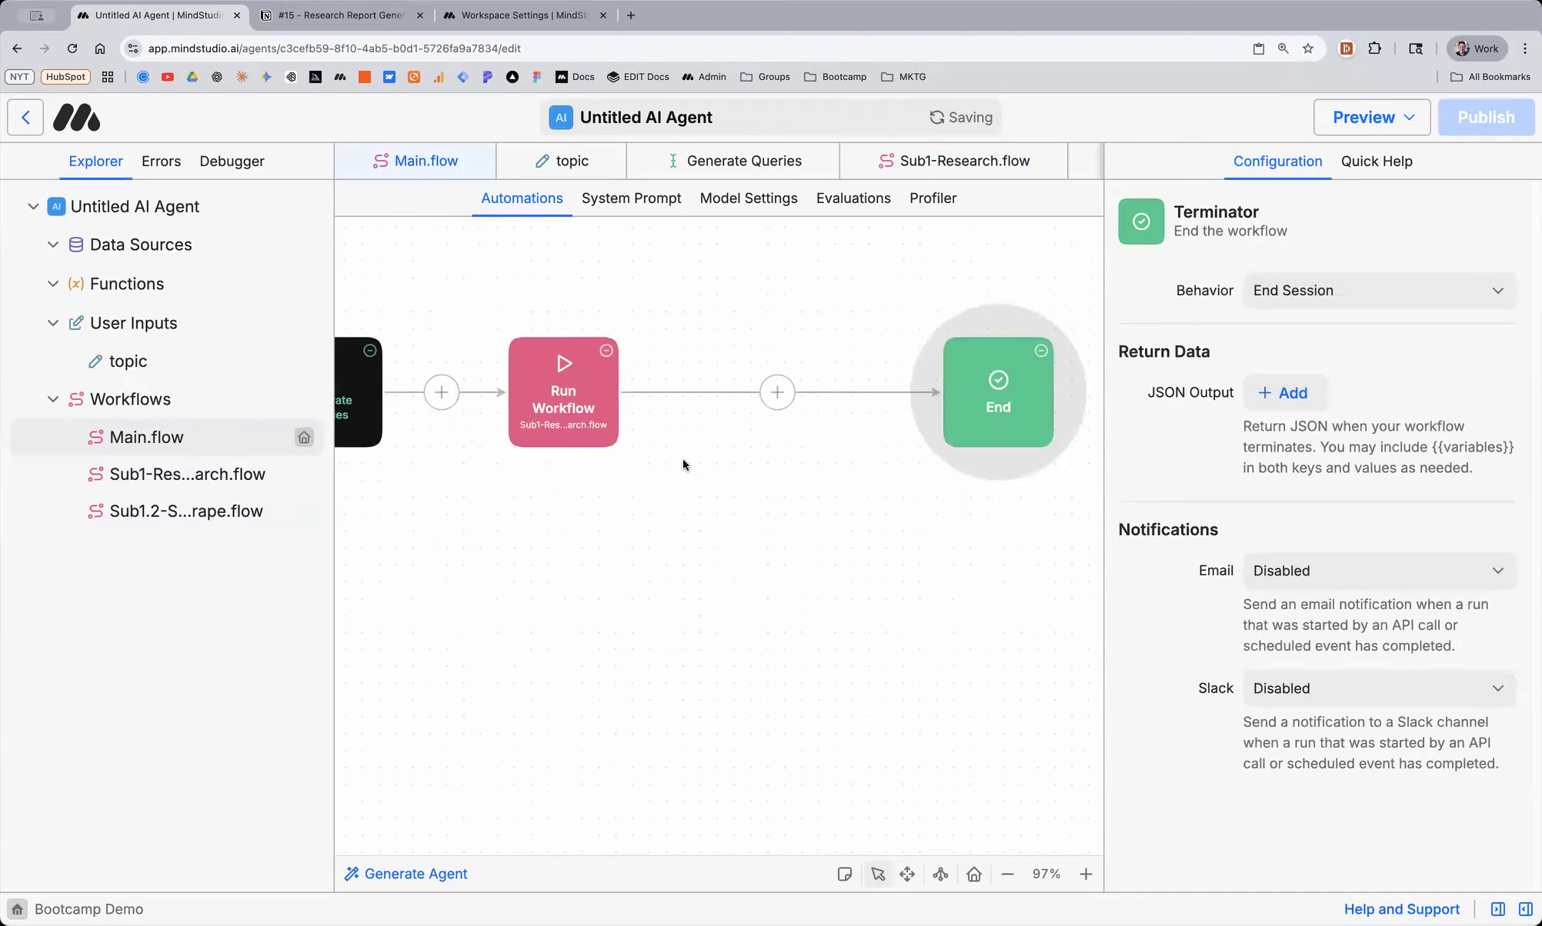
pyautogui.click(416, 388)
pyautogui.scroll(-2, 1353, 513)
pyautogui.scroll(-5, 1250, 634)
pyautogui.scroll(5, 1156, 620)
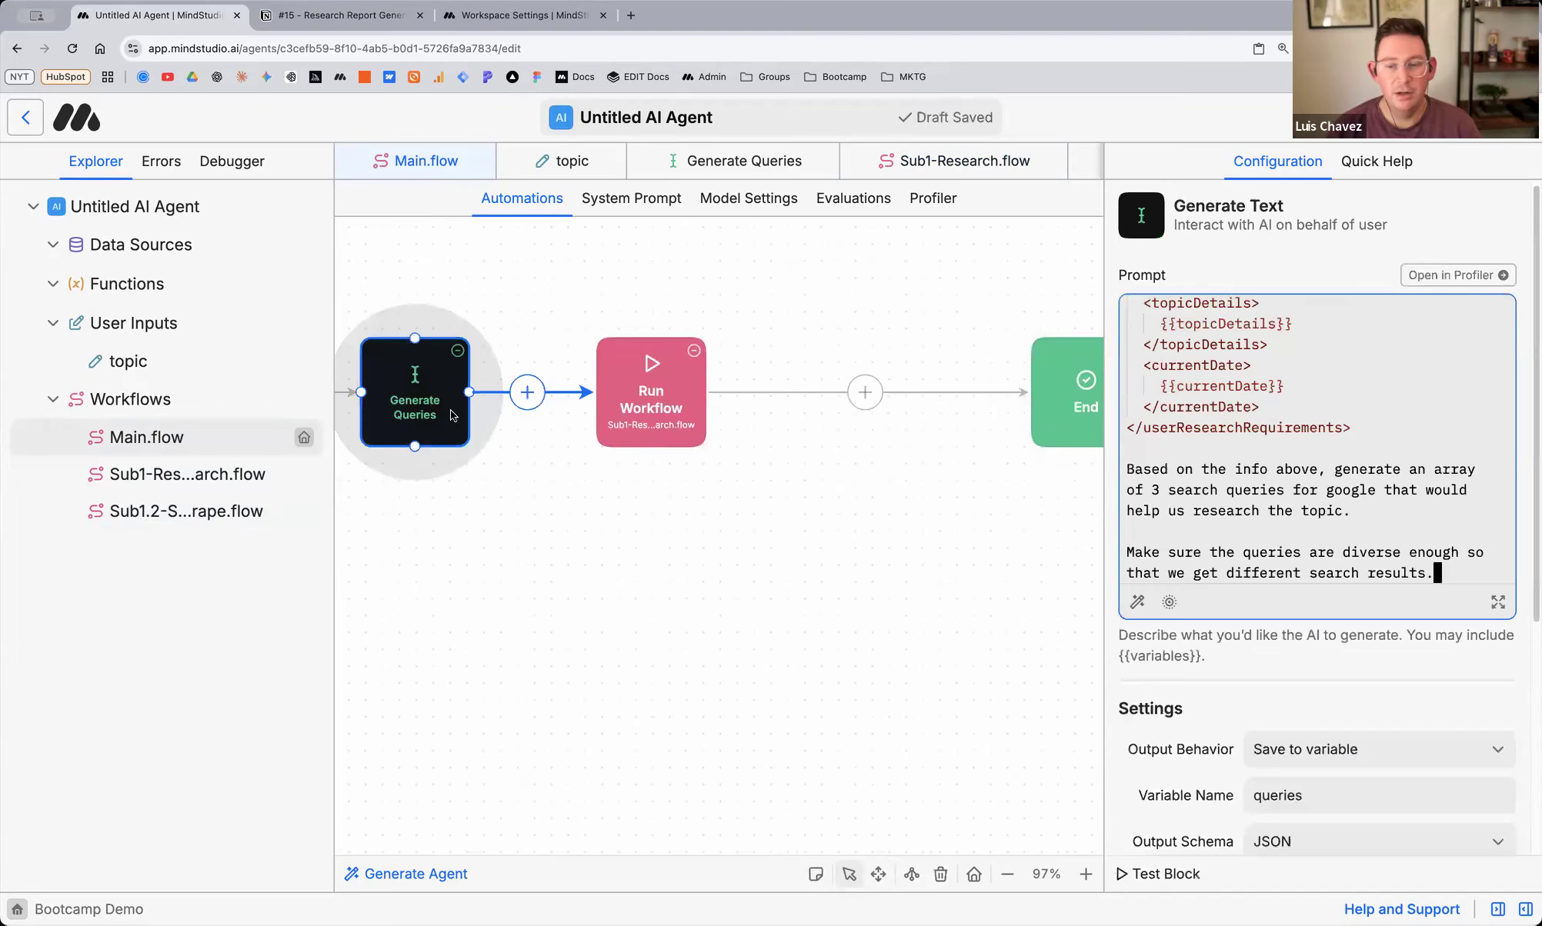
pyautogui.hscroll(2, 451, 415)
pyautogui.hscroll(-3, 451, 415)
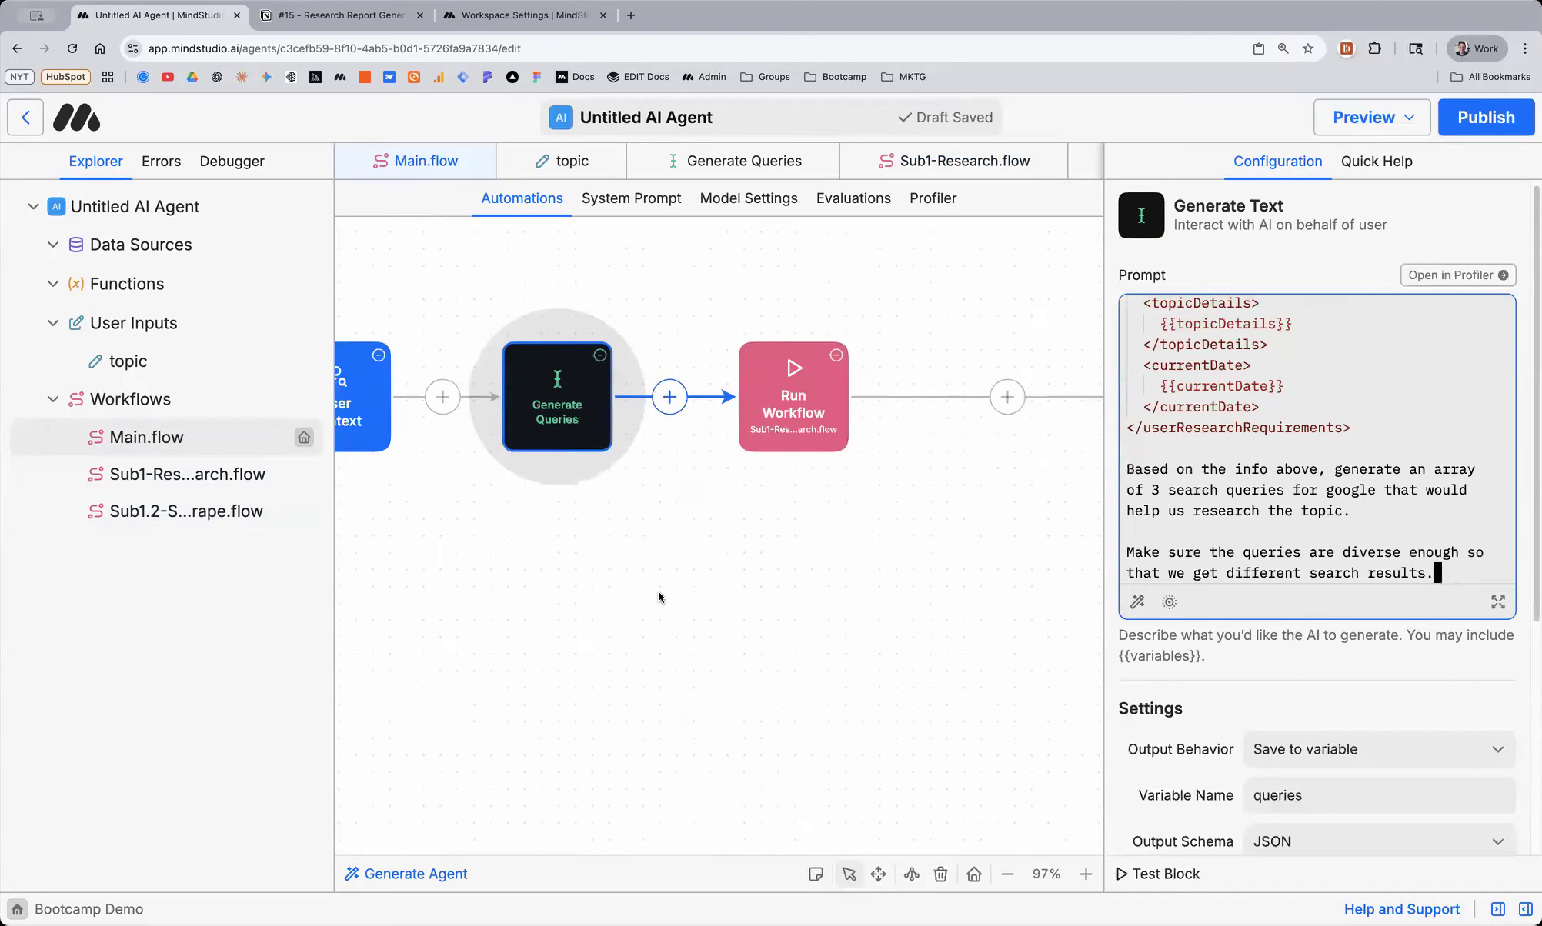
pyautogui.scroll(-1, 631, 570)
pyautogui.scroll(3, 631, 571)
pyautogui.scroll(-2, 631, 570)
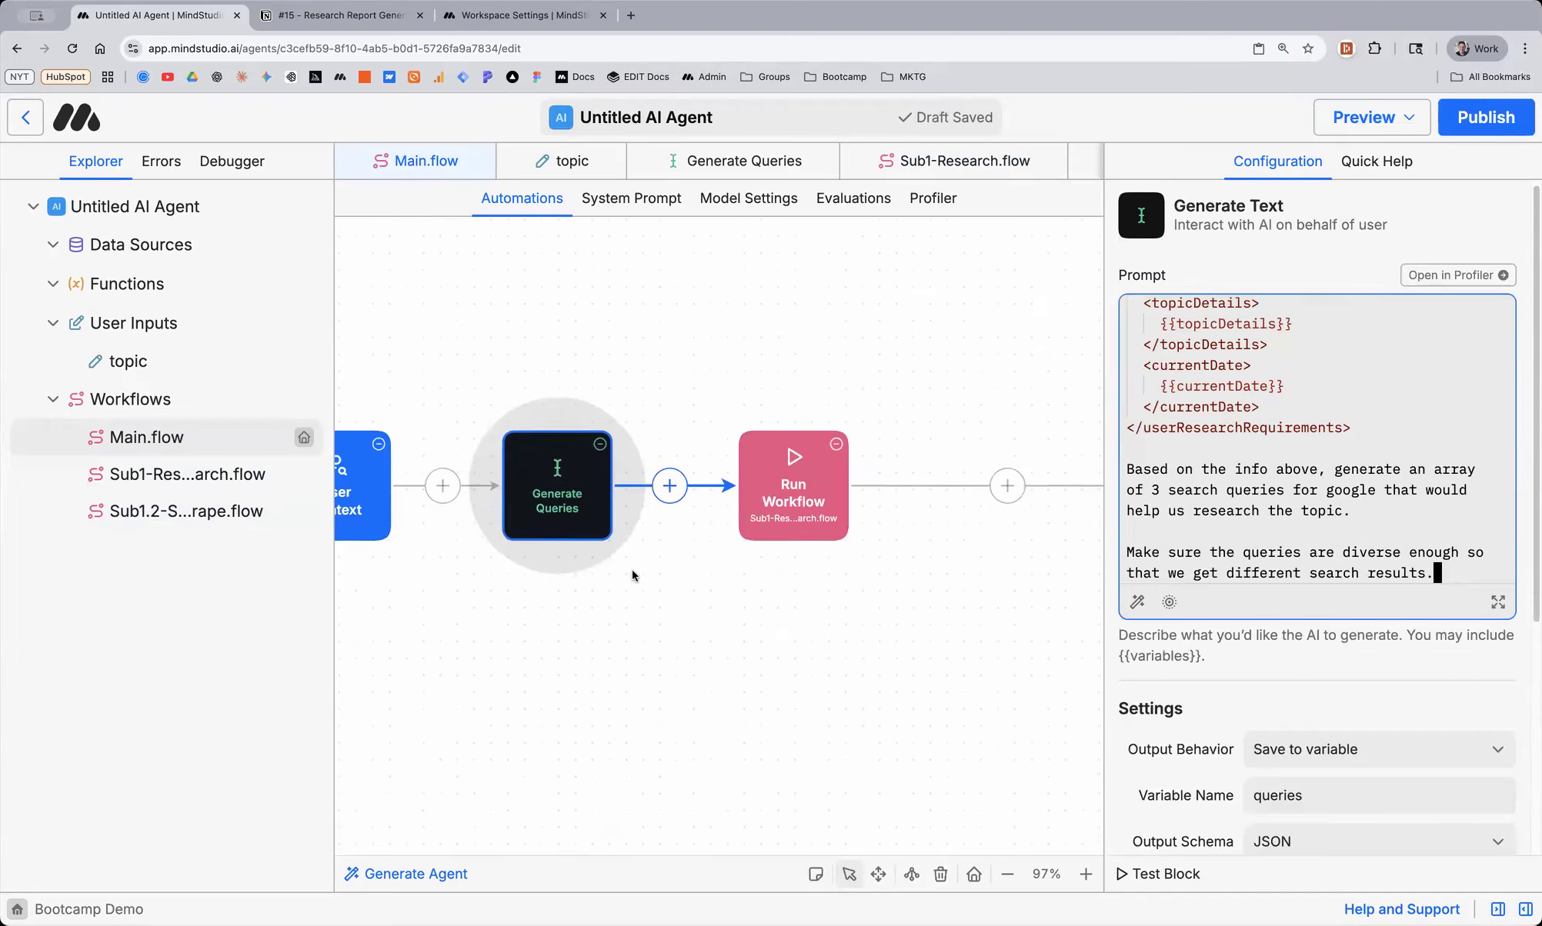
pyautogui.scroll(-5, 1325, 449)
pyautogui.doubleClick(1325, 449)
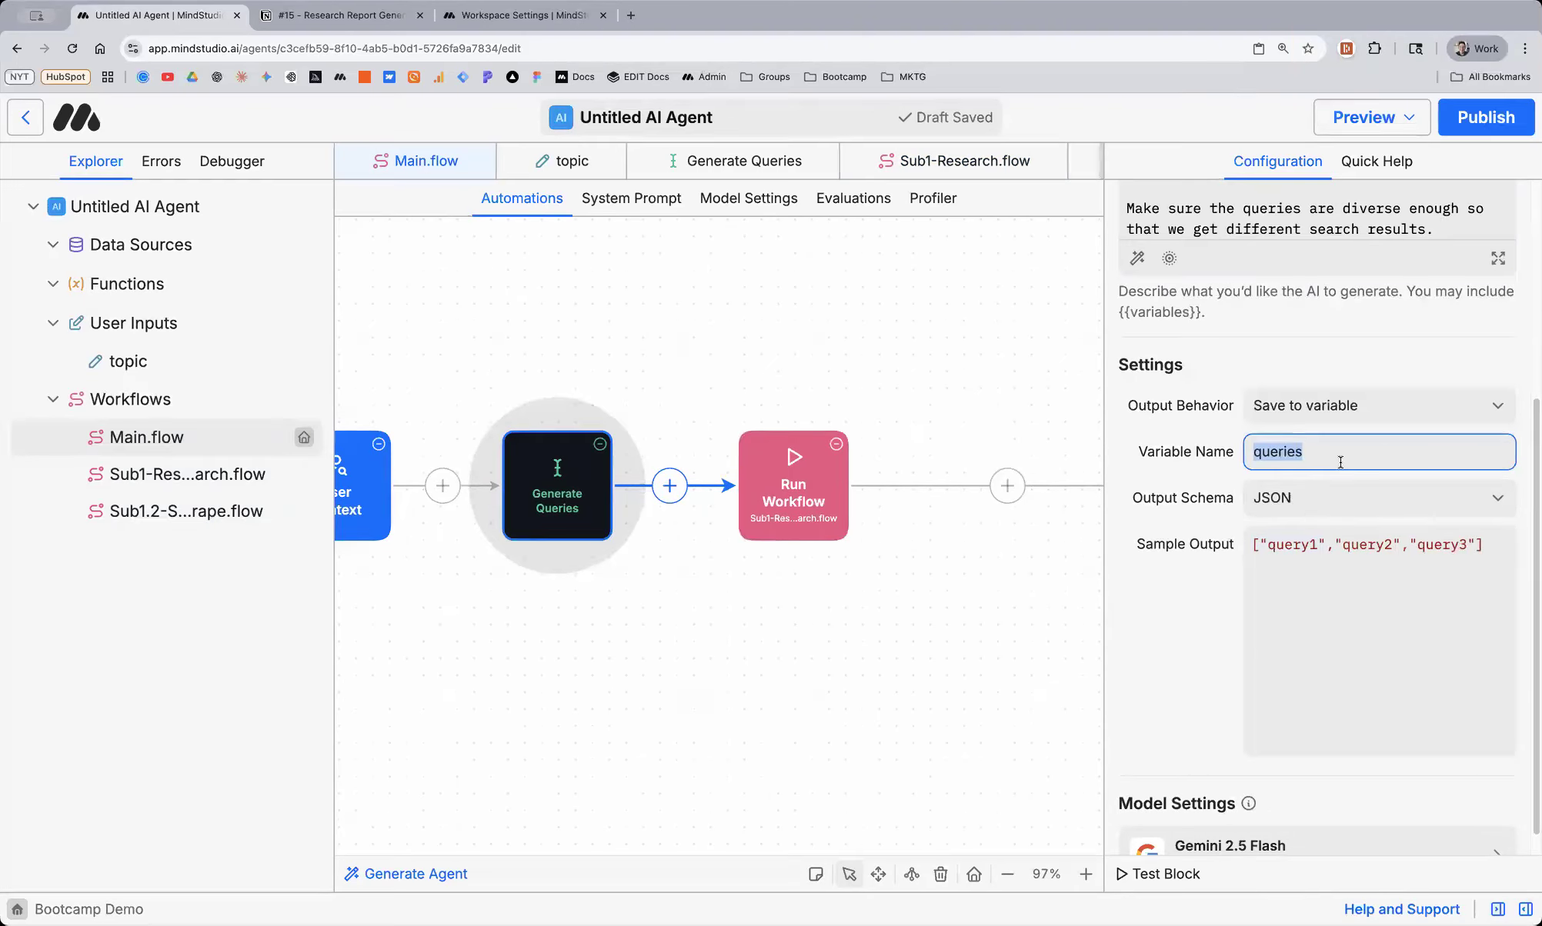
pyautogui.click(1340, 458)
pyautogui.scroll(5, 1247, 453)
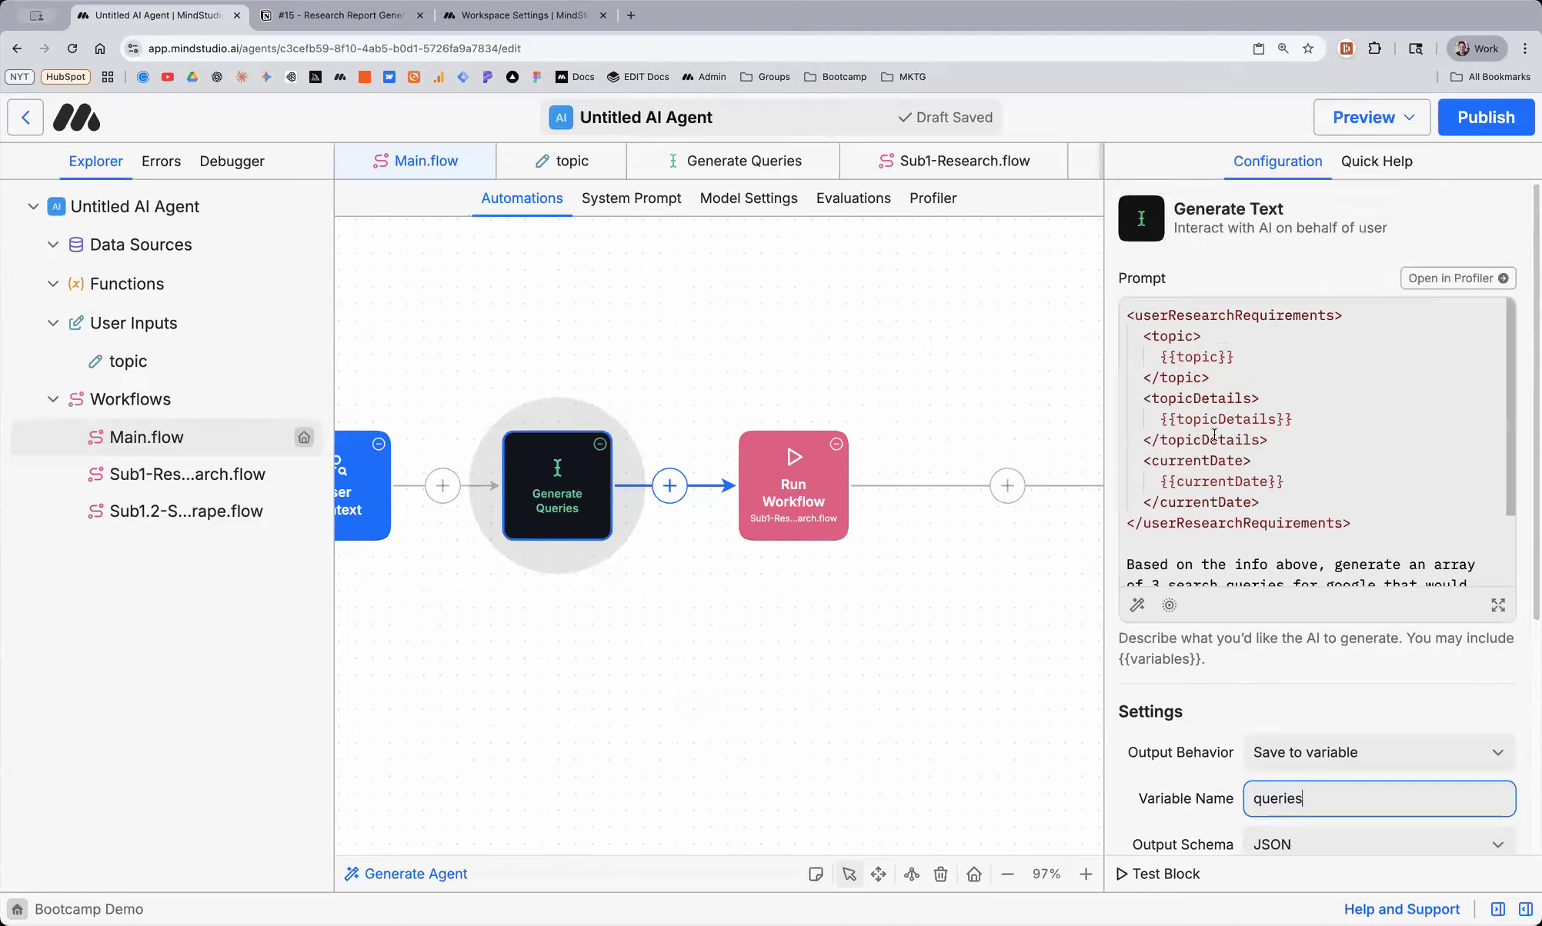
# Add two line breaks at the end of the Generate Queries prompt
pyautogui.scroll(-4, 1267, 453)
pyautogui.click(1446, 388)
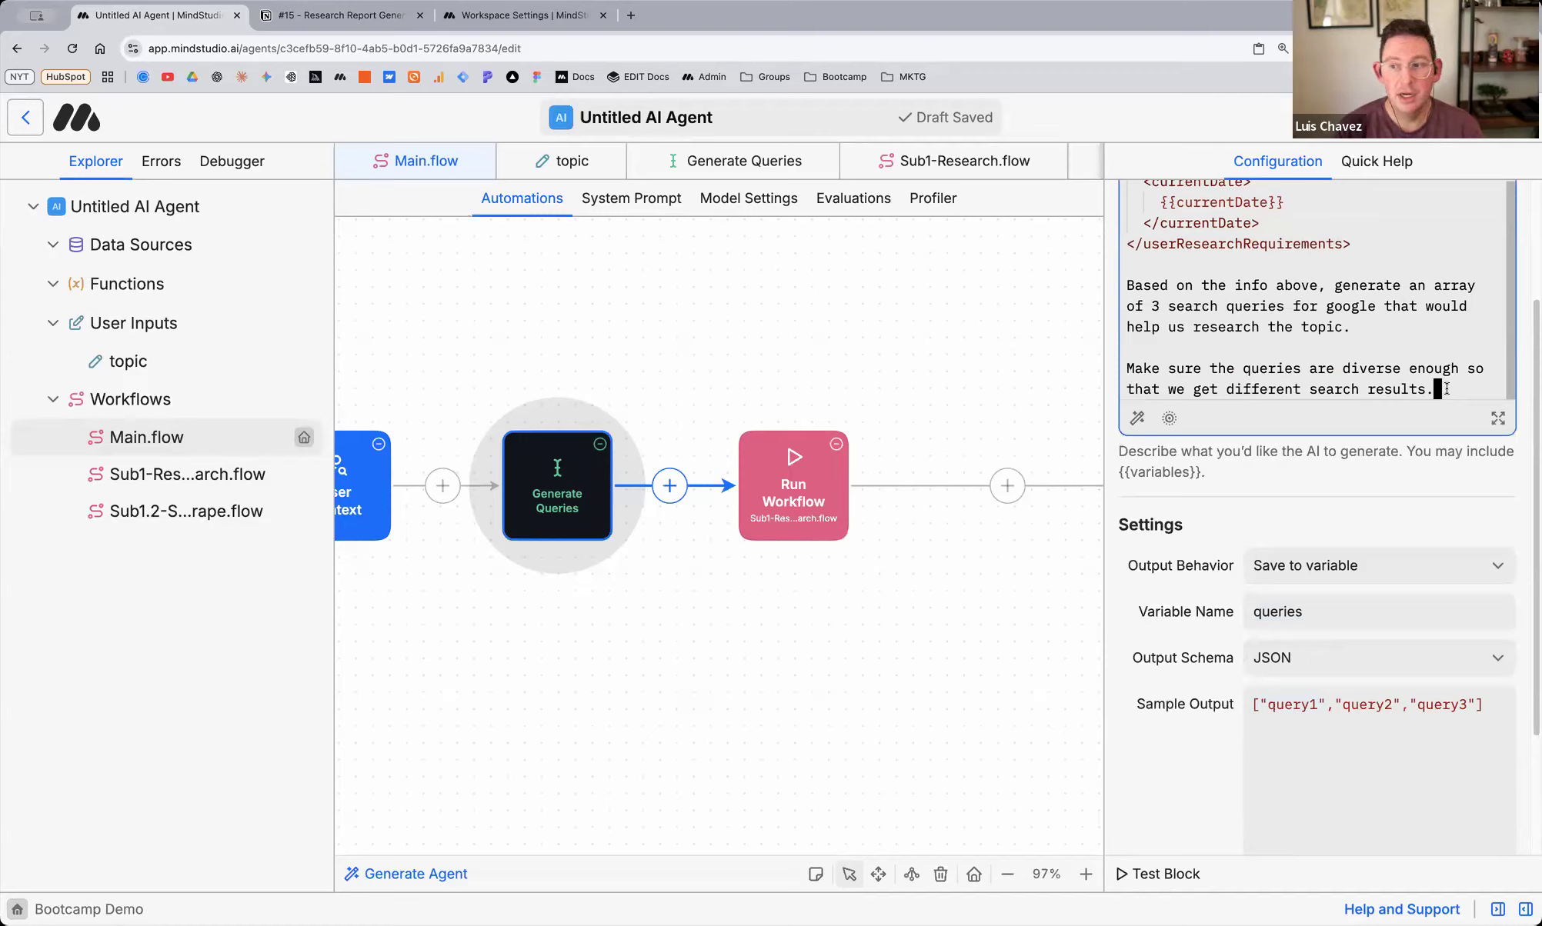
pyautogui.press('Return')
pyautogui.press('Return')
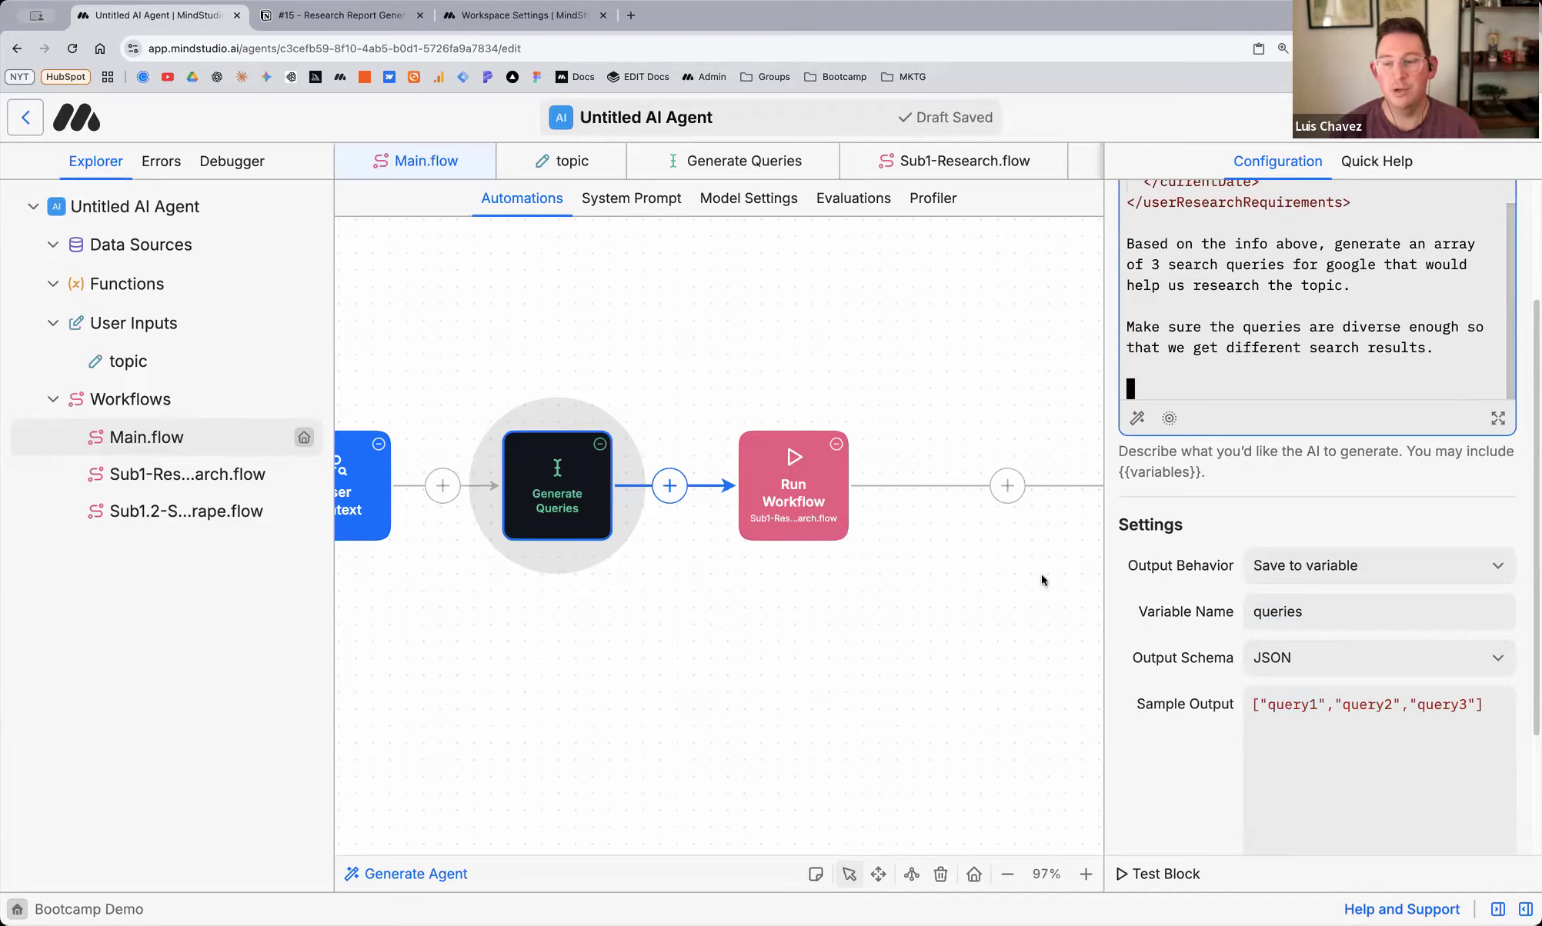
# Review the iteration settings and parameters of Main.flow's Run Workflow block, including how the Sub1-Research output is mapped
pyautogui.hscroll(3, 852, 729)
pyautogui.click(567, 501)
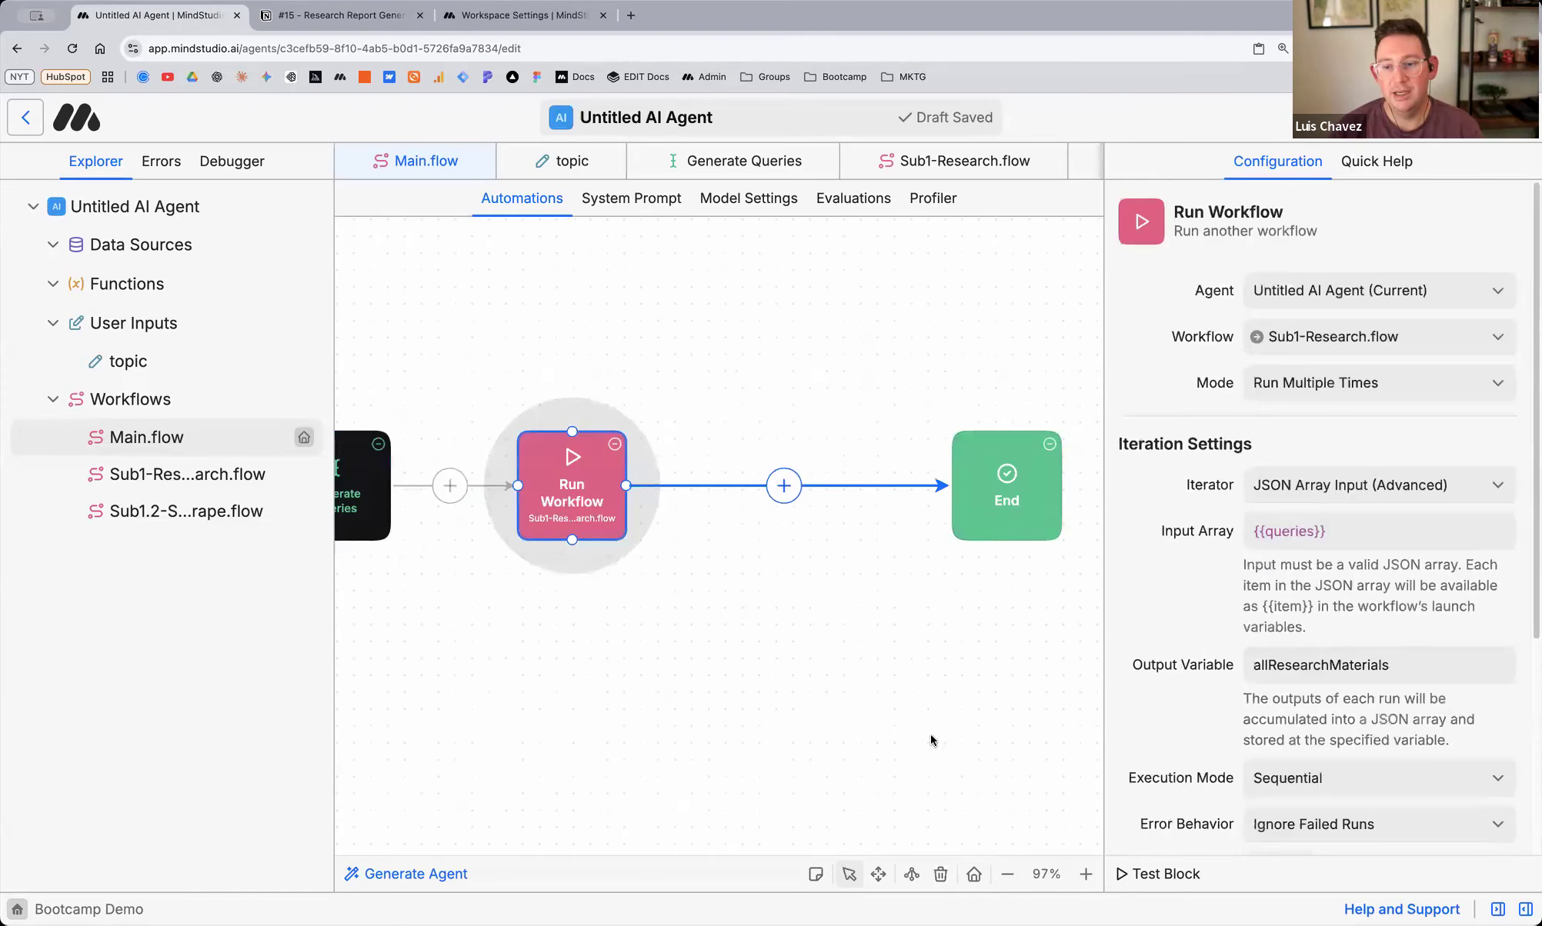
pyautogui.scroll(-5, 1218, 614)
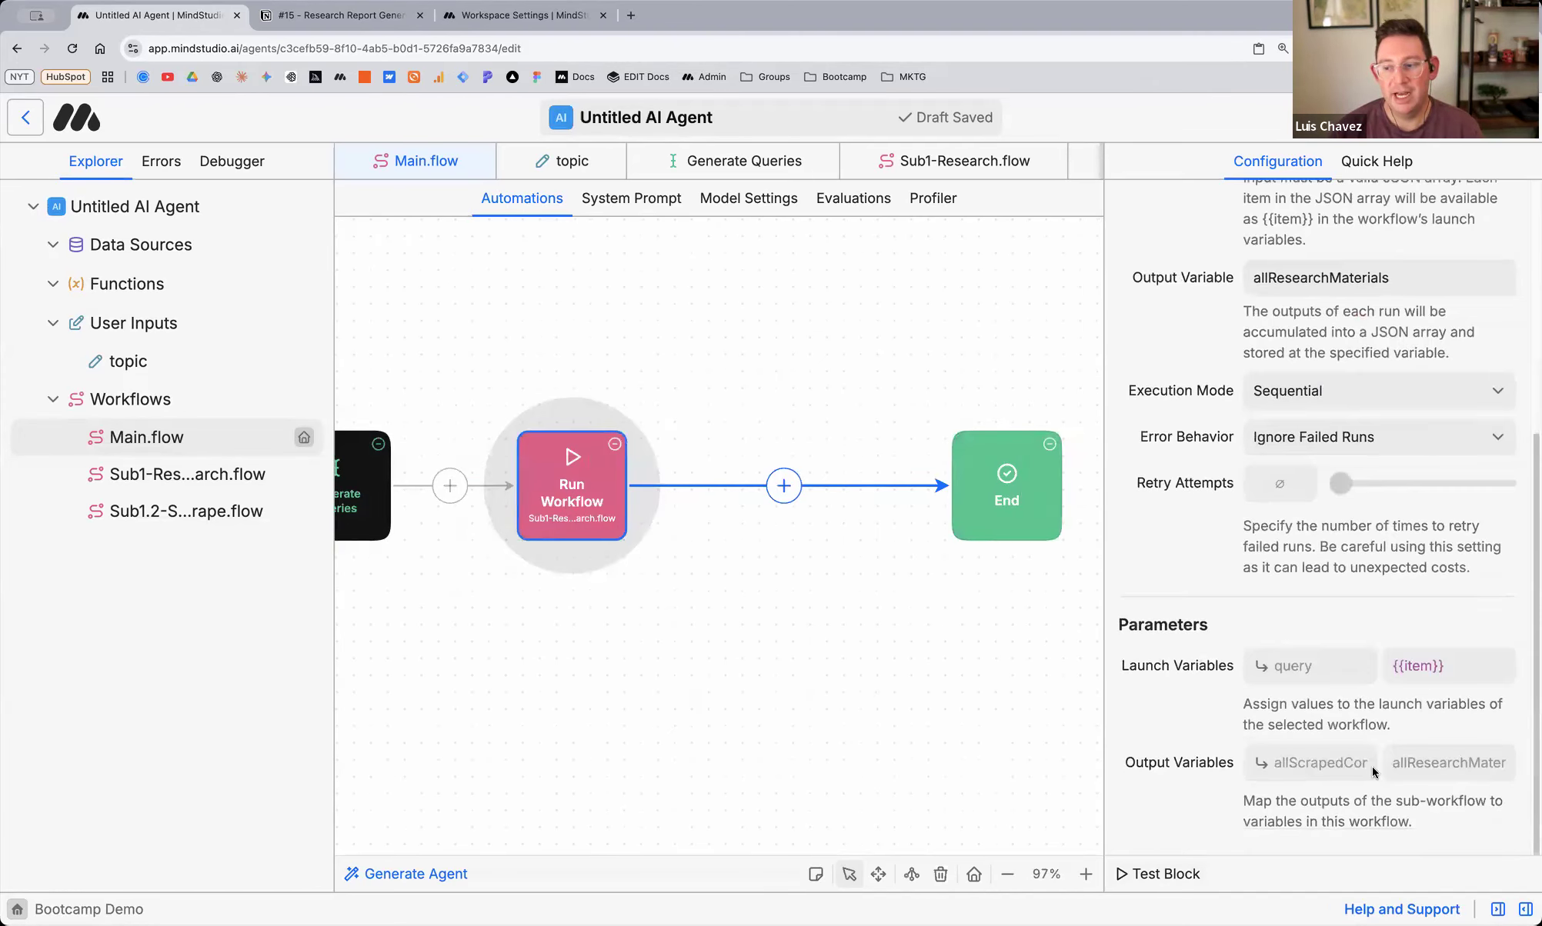
pyautogui.scroll(2, 1220, 596)
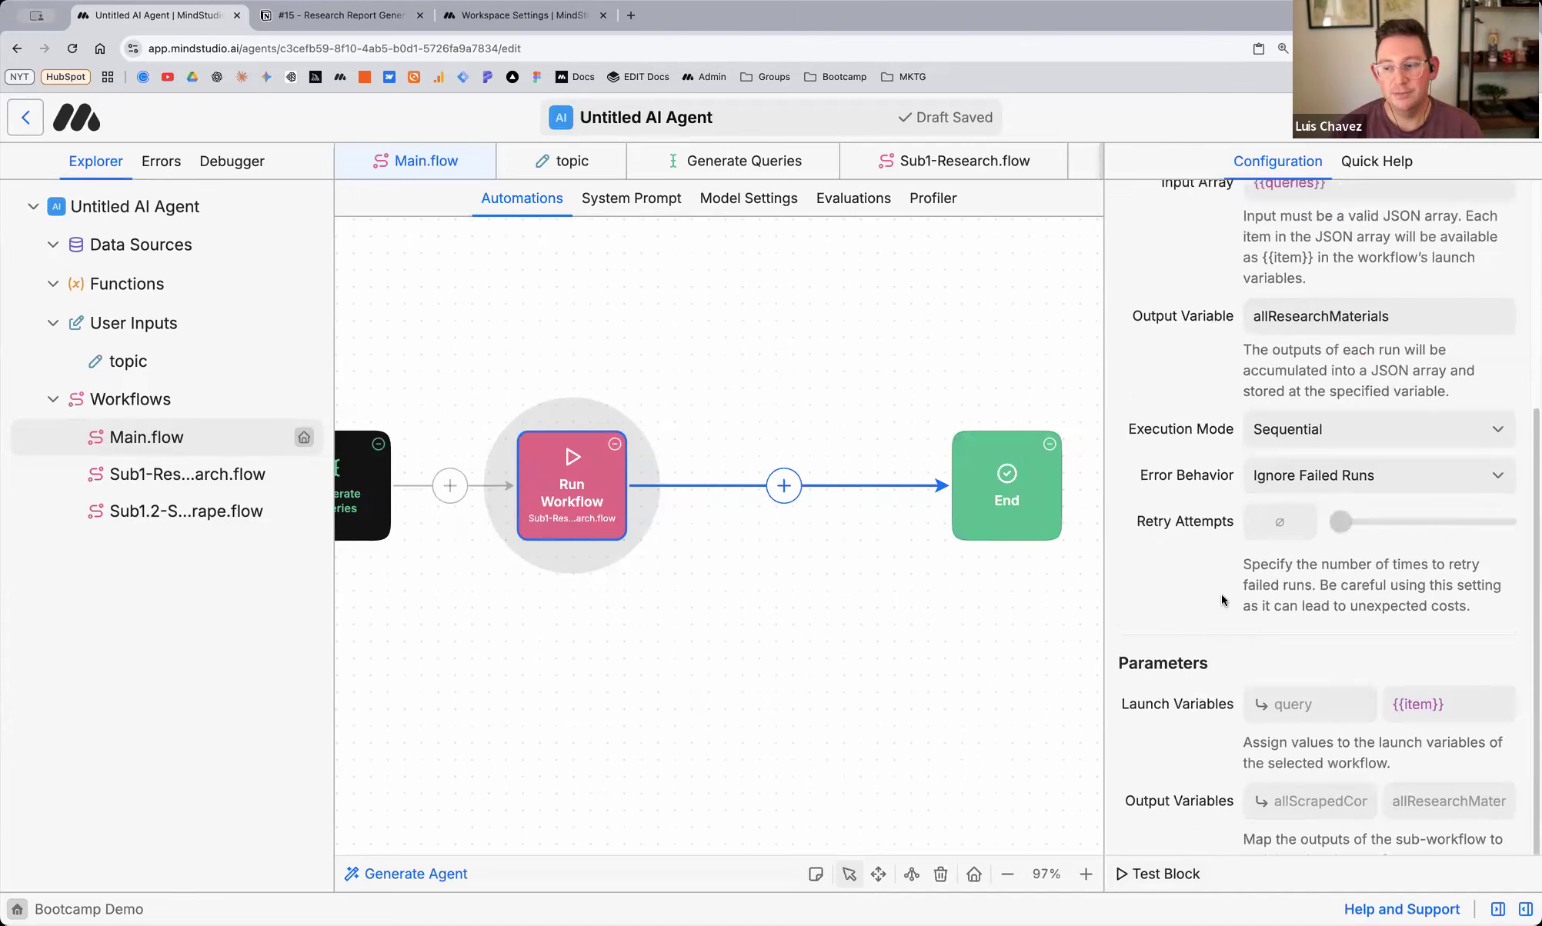
# Review the output variable of Main.flow's Run Workflow block, then the Run Workflow and Search Google block settings in Sub1-Research
pyautogui.scroll(3, 1233, 609)
pyautogui.doubleClick(1342, 431)
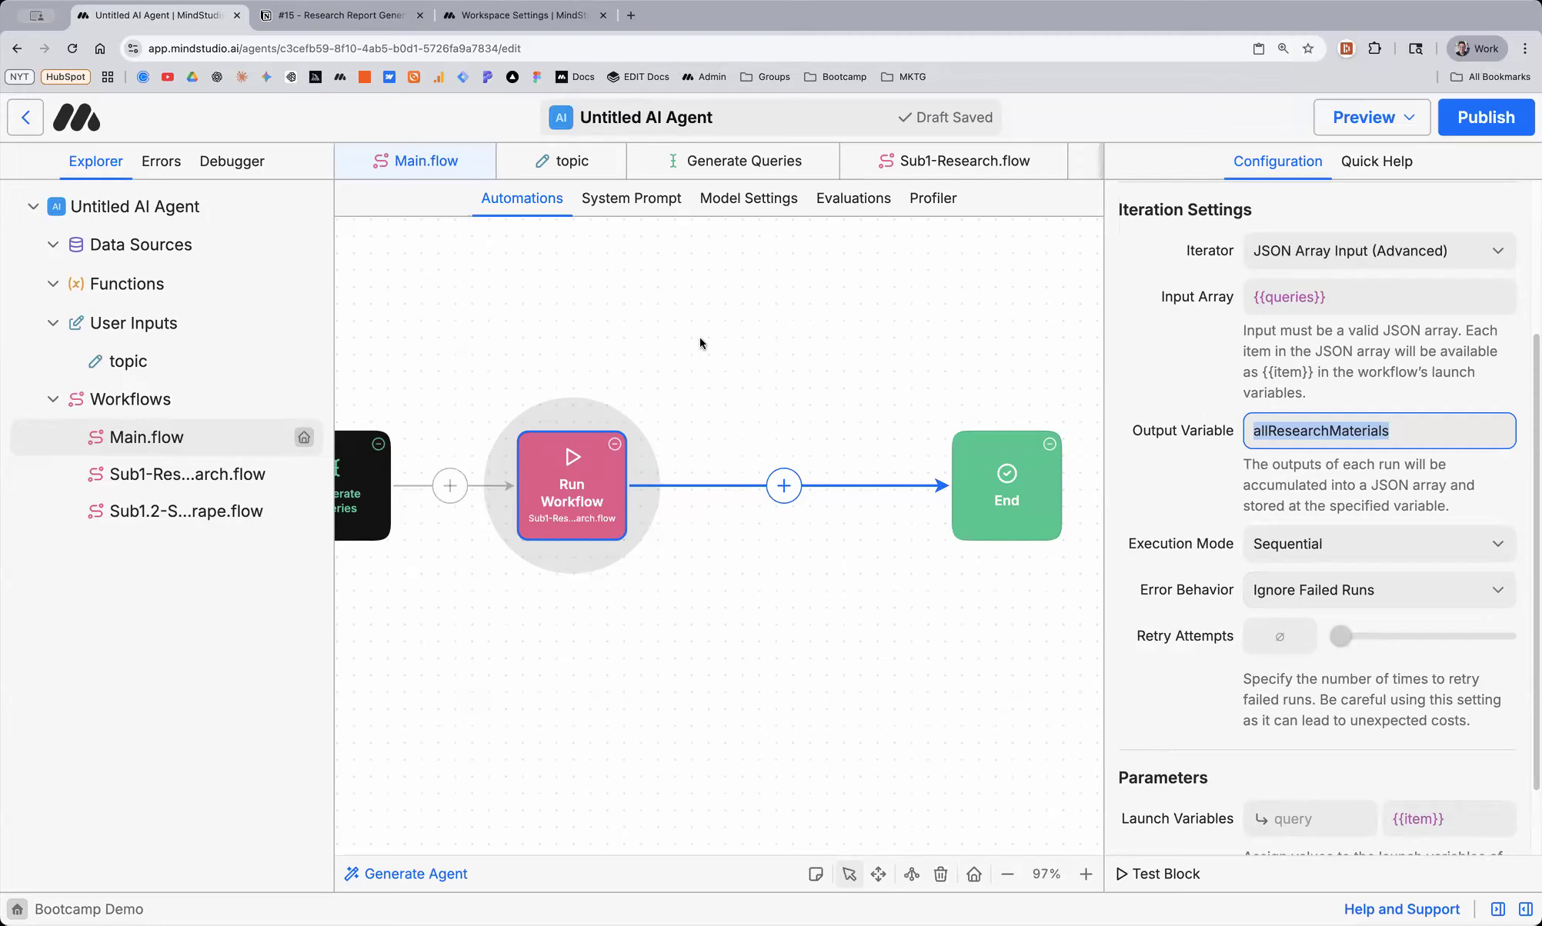
pyautogui.hscroll(-4, 692, 377)
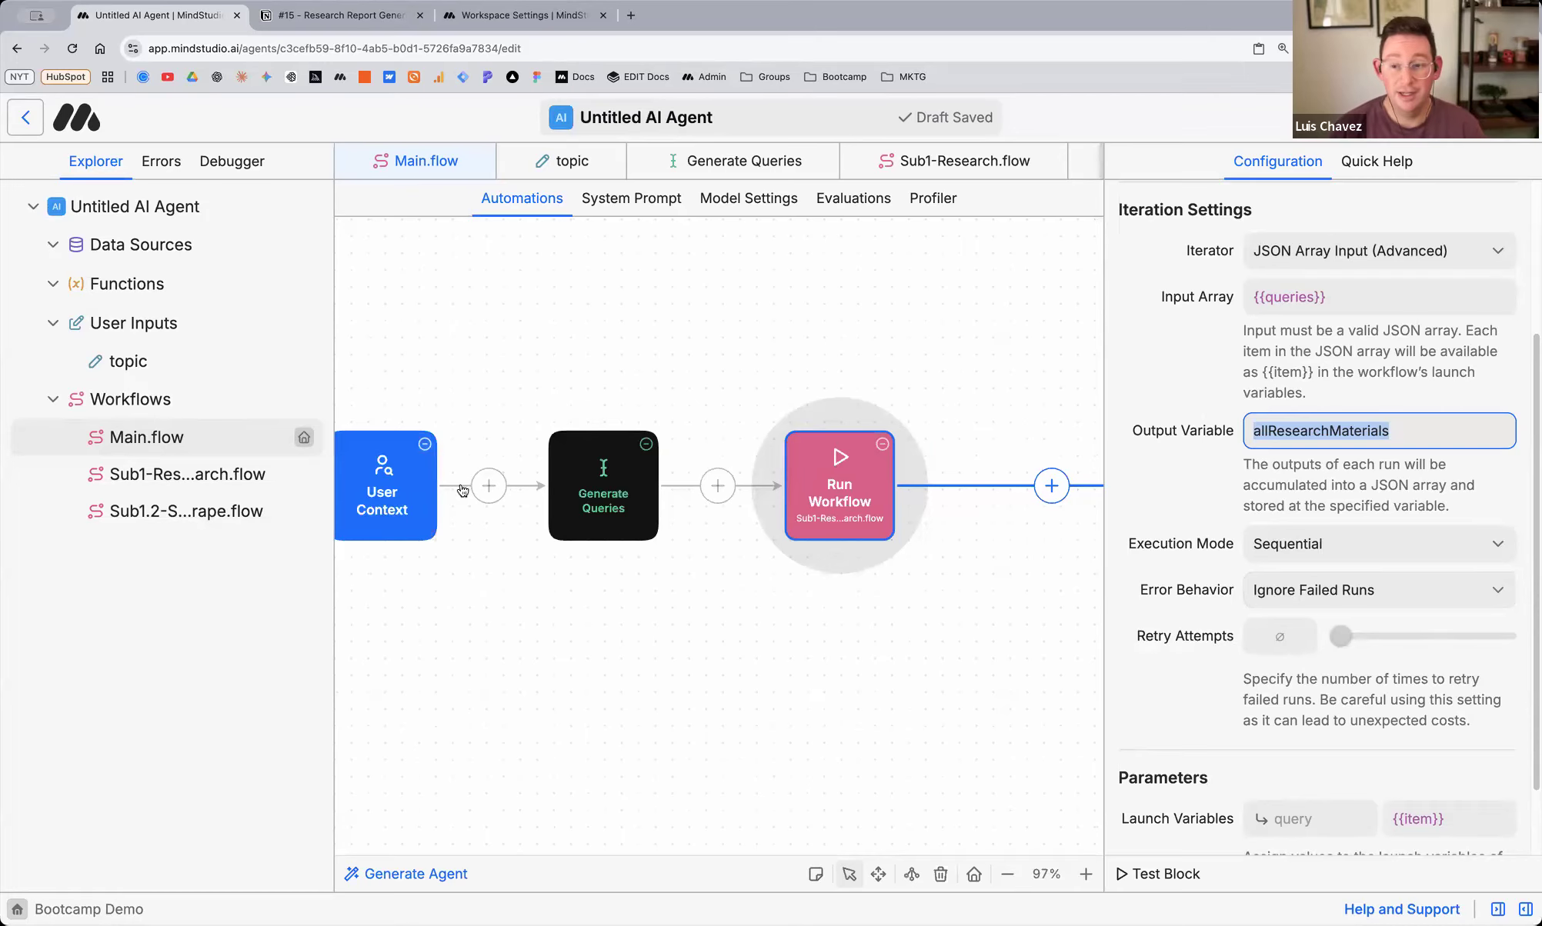
pyautogui.click(145, 473)
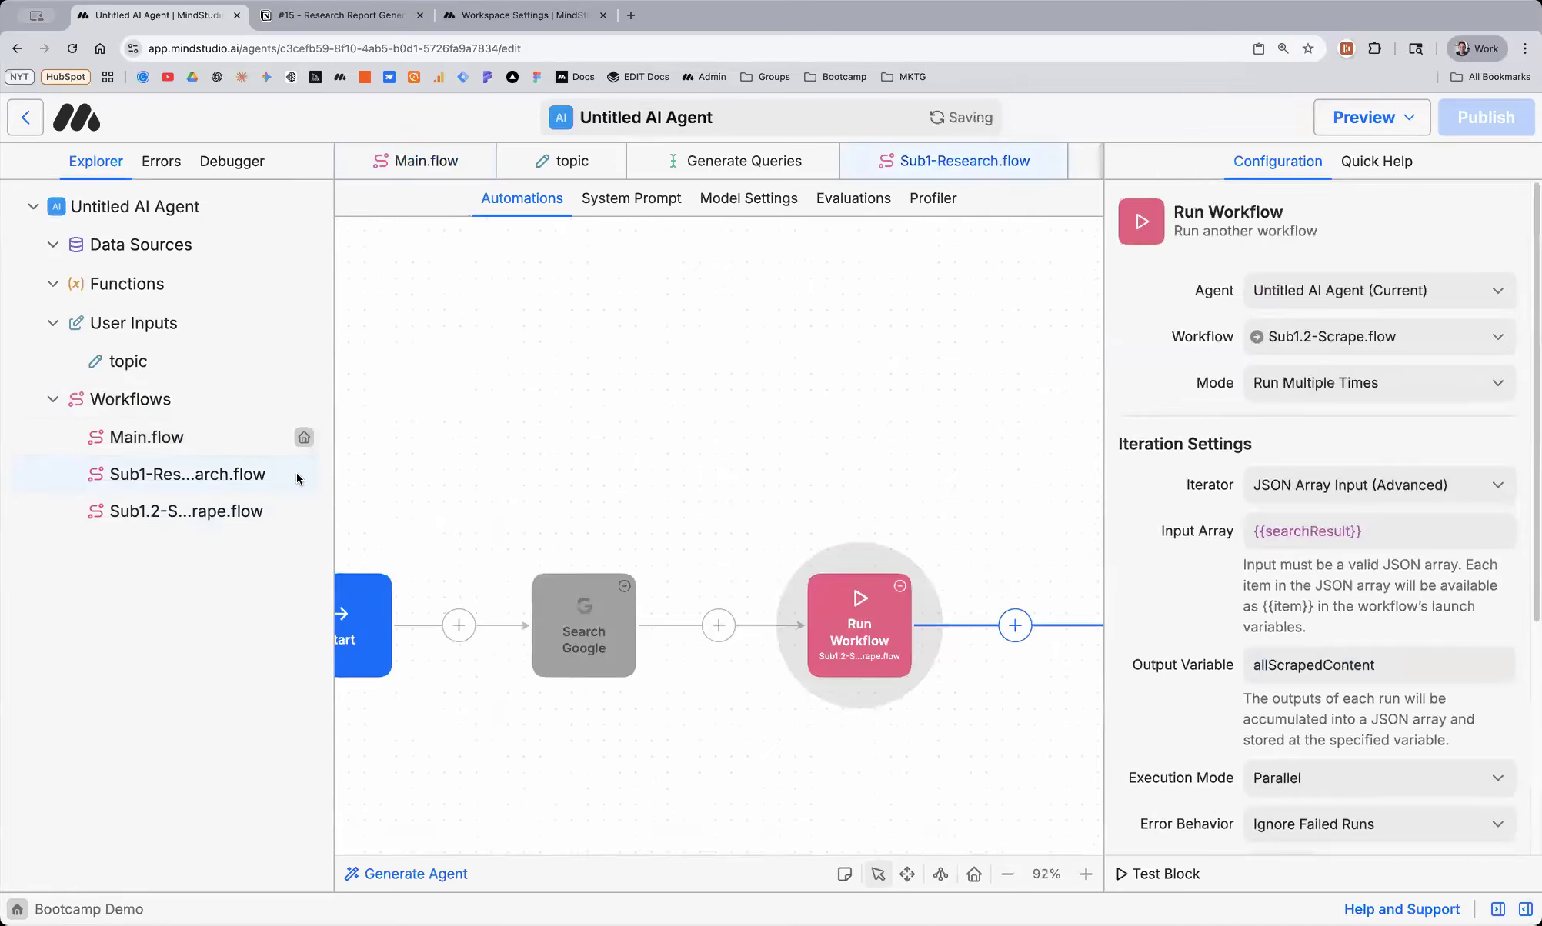
pyautogui.scroll(-3, 801, 463)
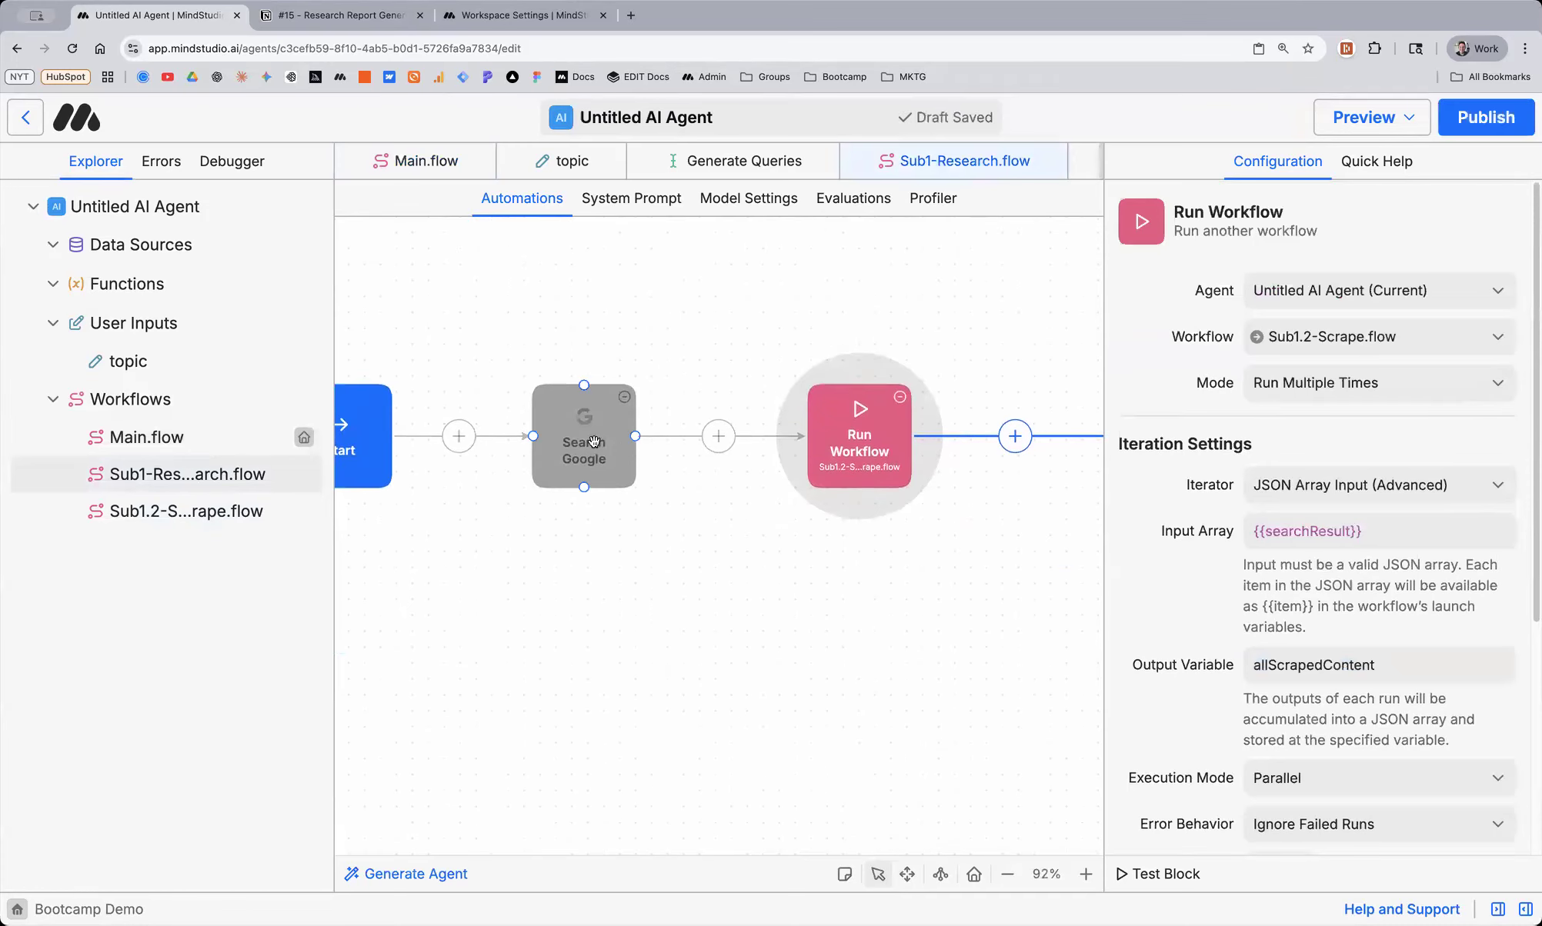
pyautogui.click(584, 429)
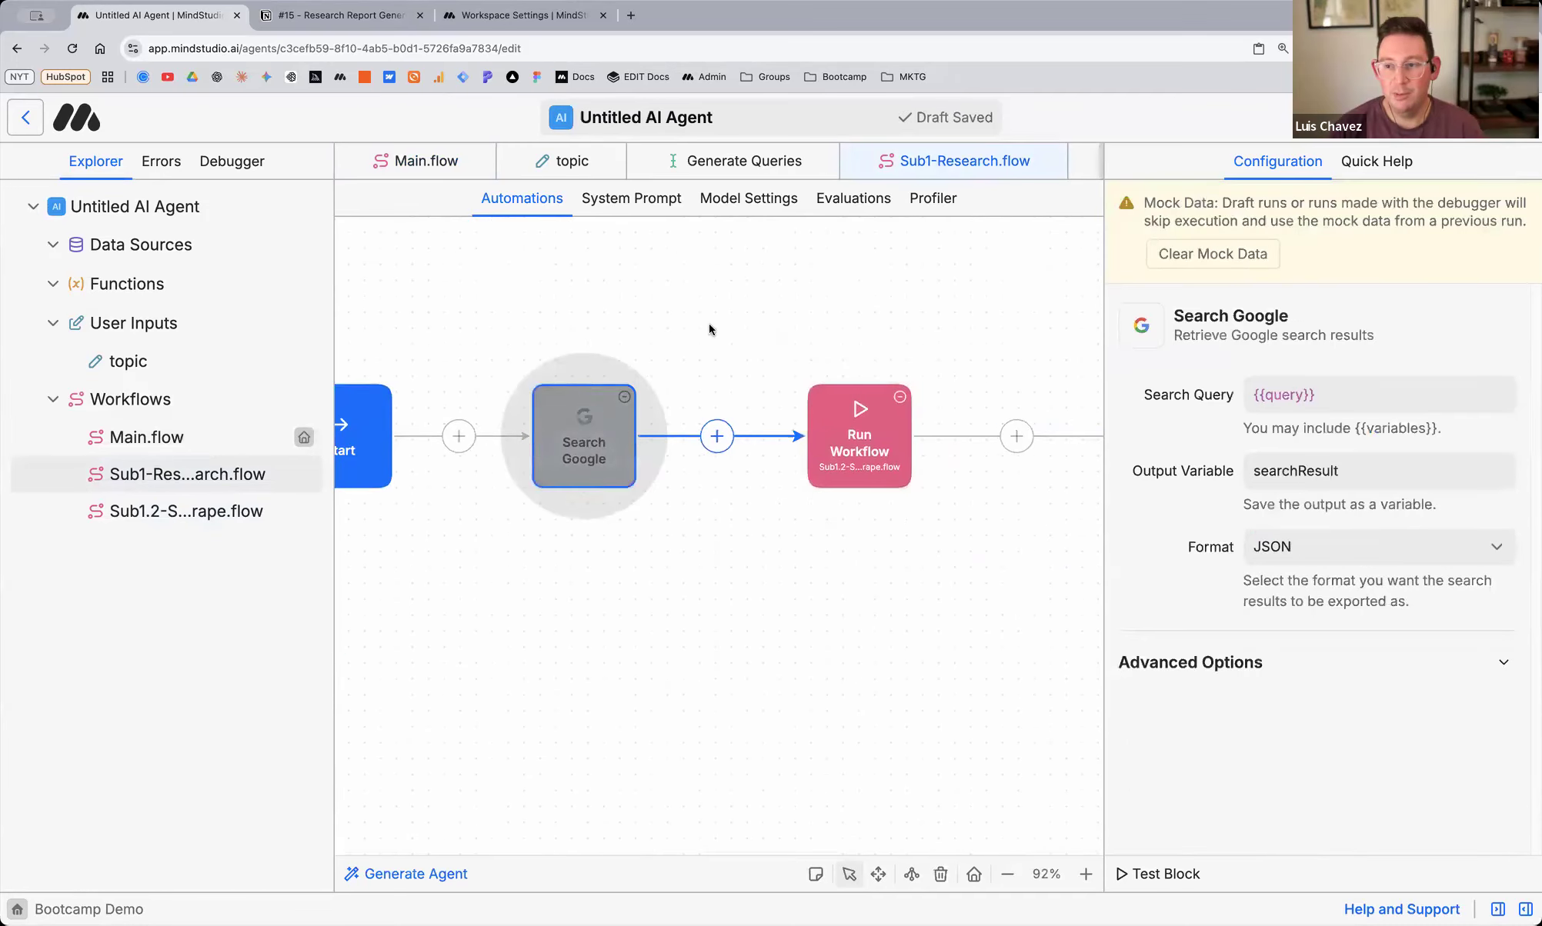
pyautogui.scroll(1, 643, 389)
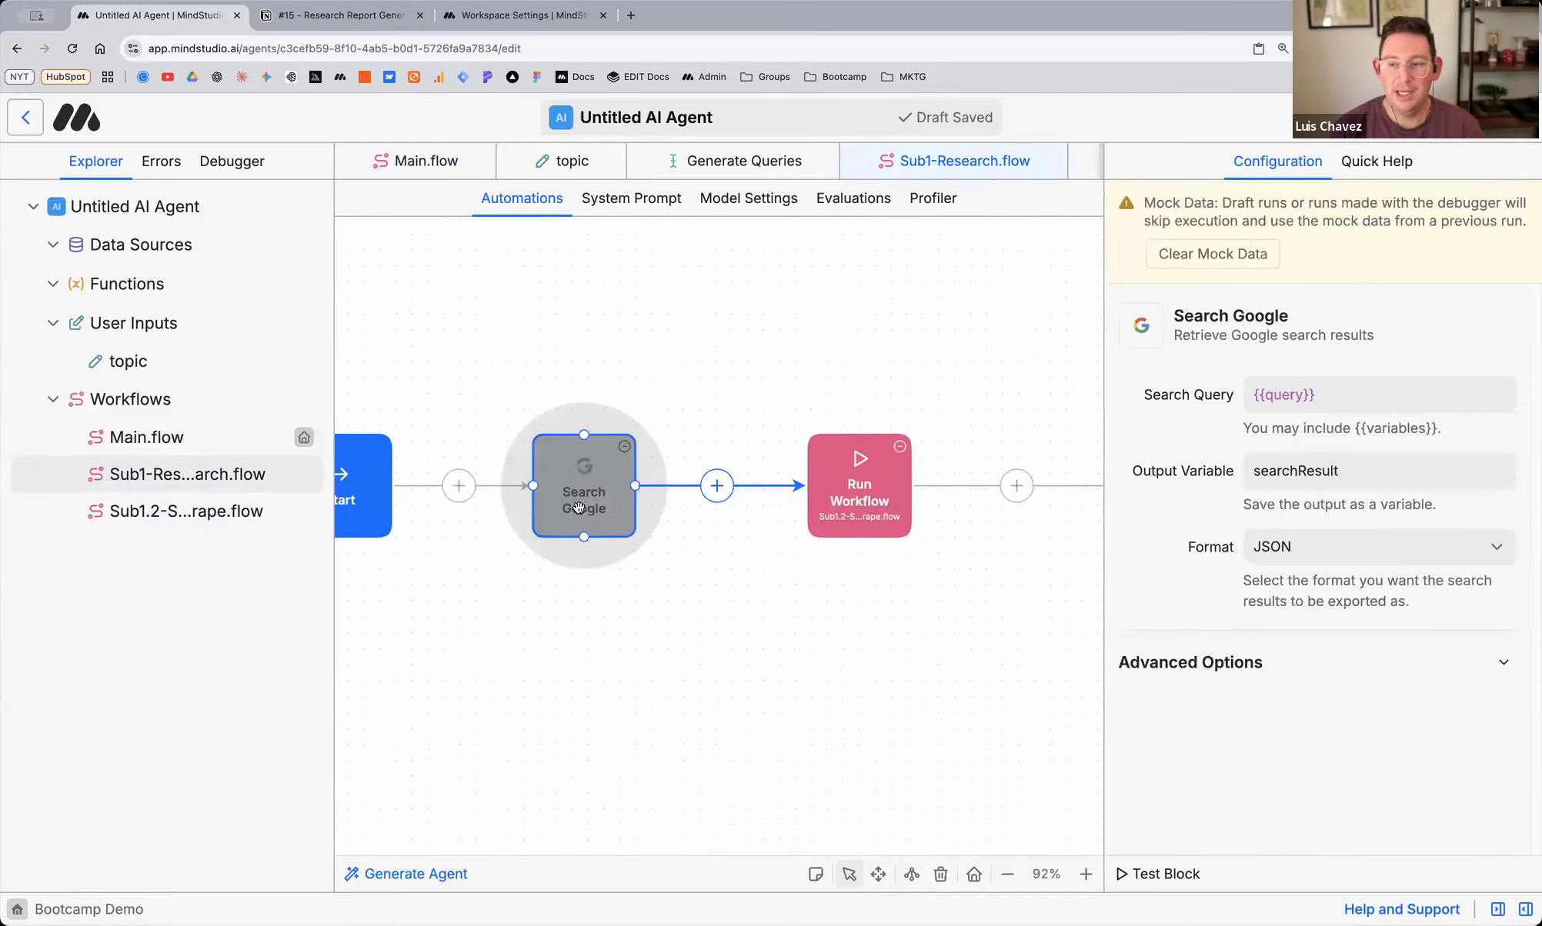
# Open the Sub1-Research debugger run and read through the JSON array returned by its Search Google action
pyautogui.click(240, 163)
pyautogui.click(175, 249)
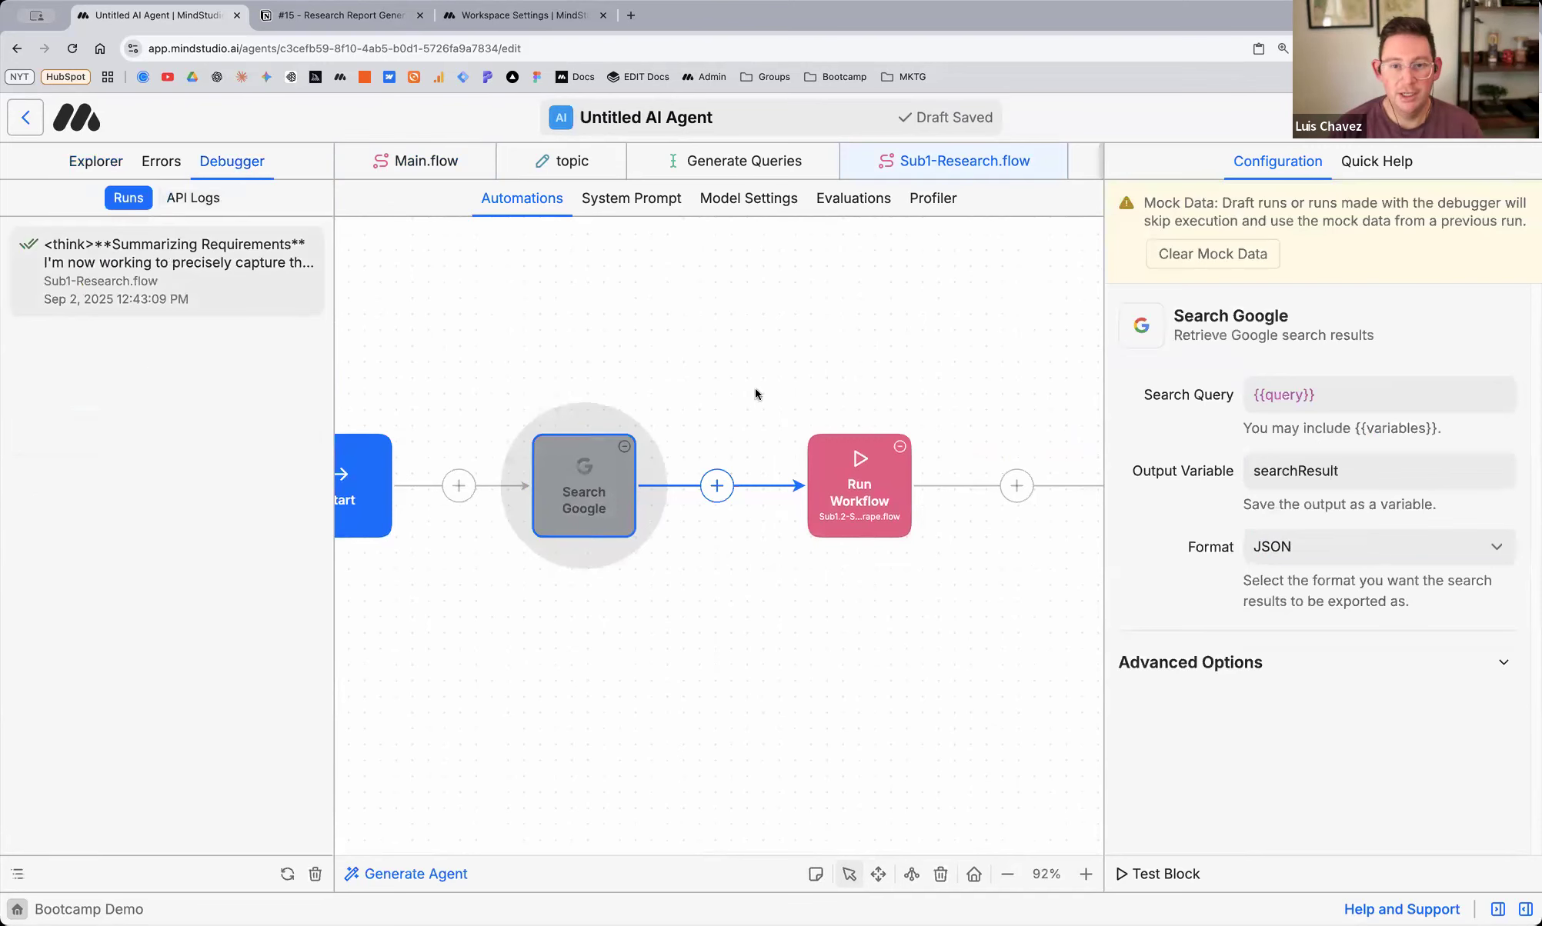
pyautogui.scroll(-5, 624, 405)
pyautogui.scroll(-4, 624, 405)
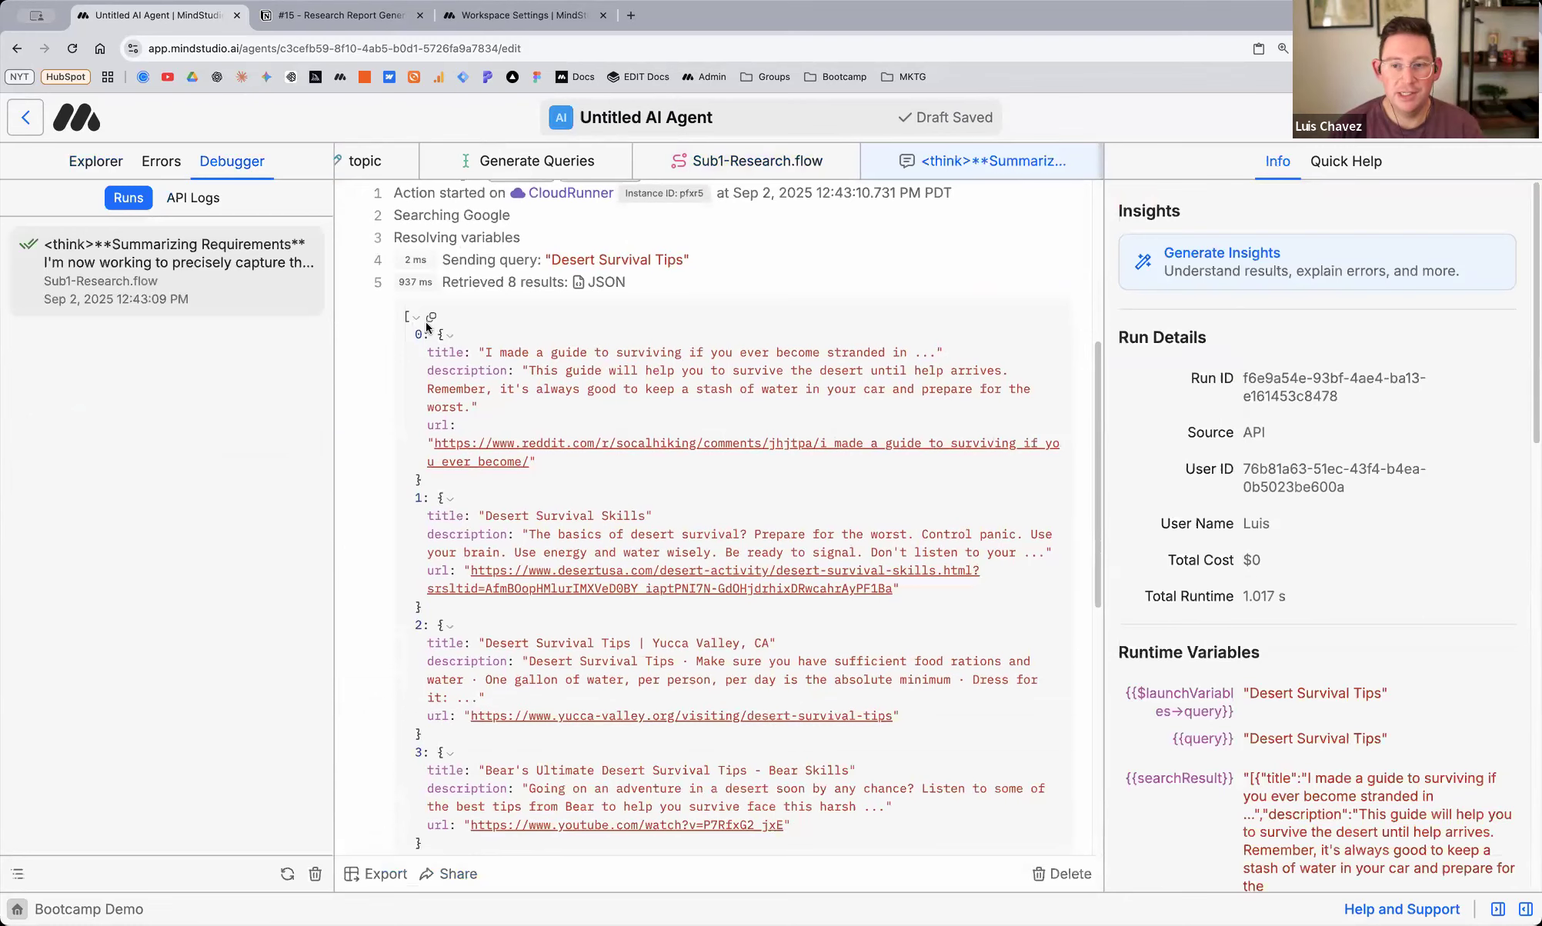
pyautogui.scroll(6, 427, 326)
pyautogui.scroll(-2, 393, 340)
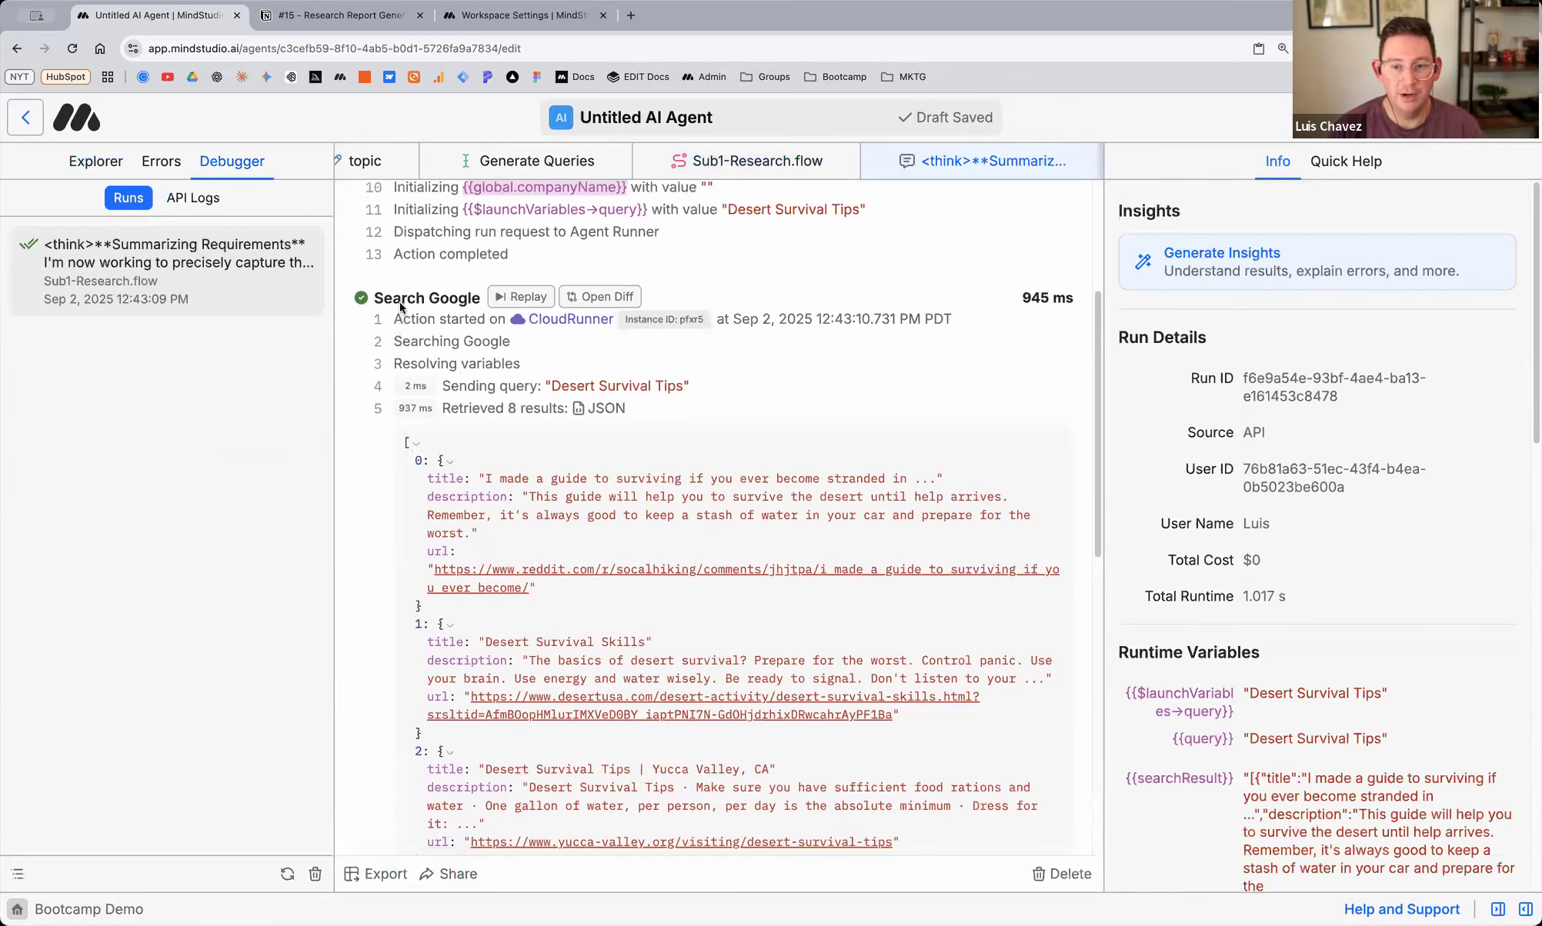
pyautogui.tripleClick(443, 300)
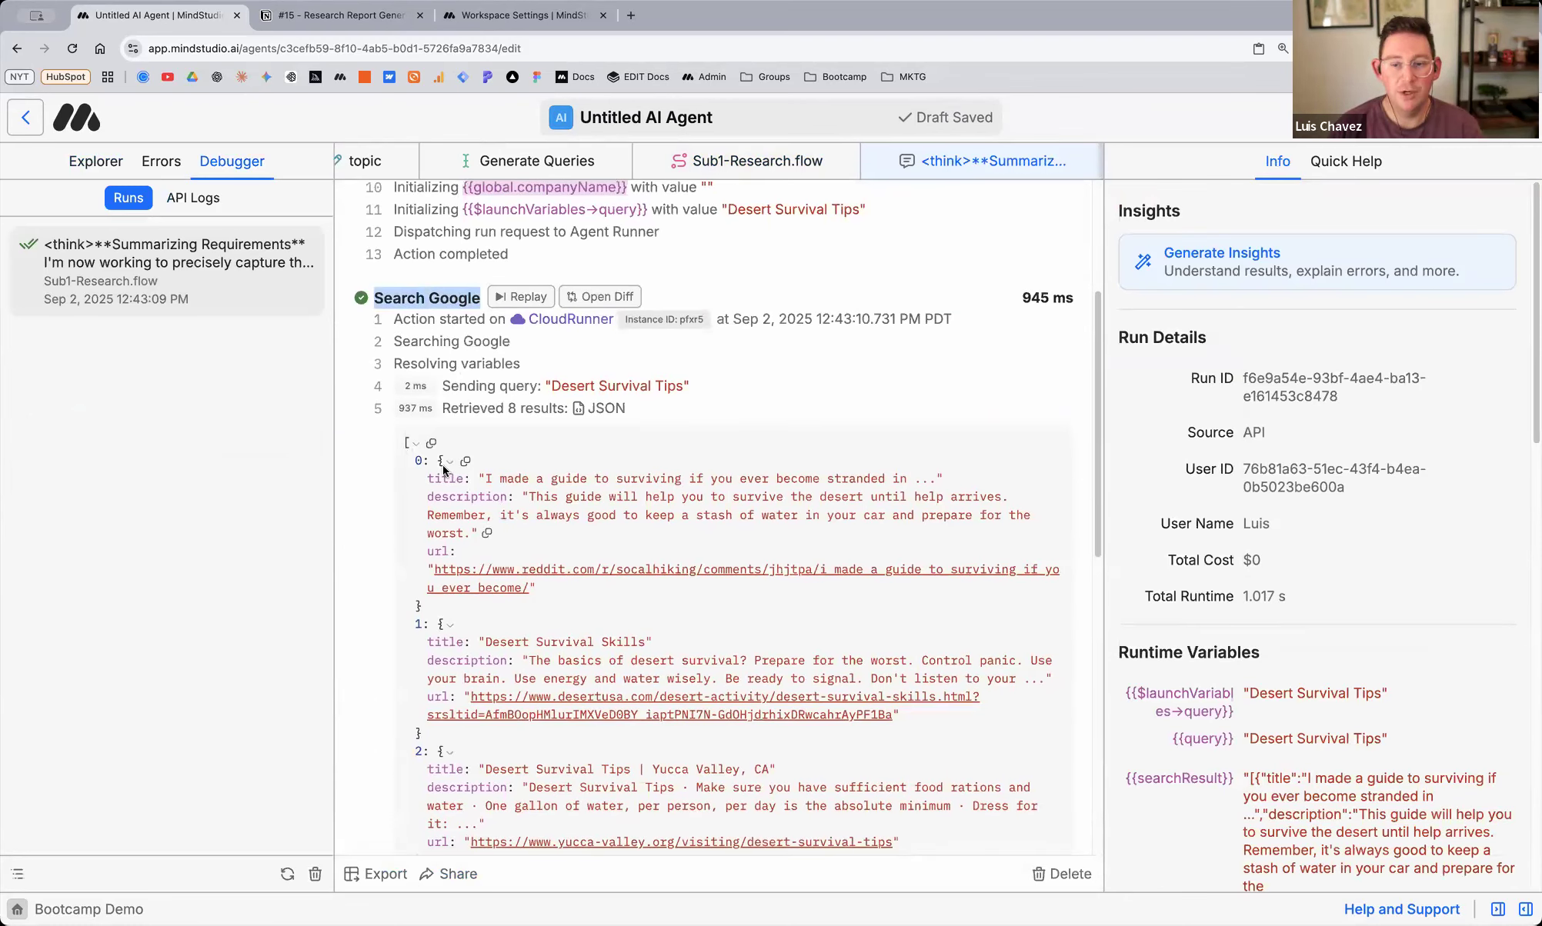
pyautogui.moveTo(406, 444); pyautogui.dragTo(448, 731)
pyautogui.scroll(-3, 683, 686)
pyautogui.scroll(-6, 683, 687)
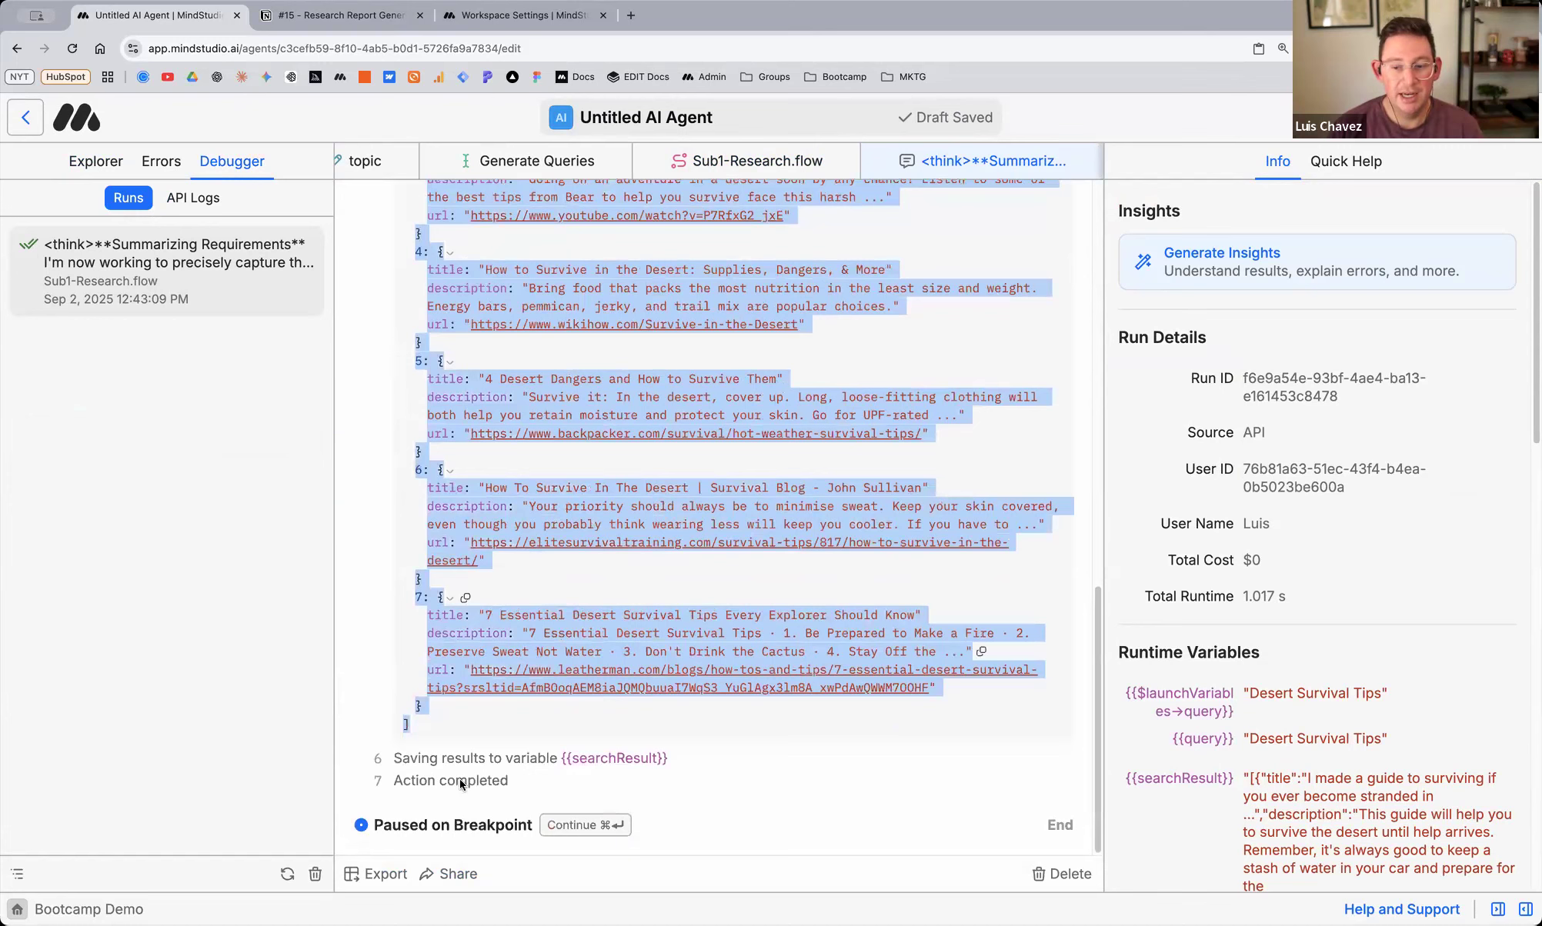
# Check which variable the Search Google results are saved to and reread the full result list in the run log
pyautogui.doubleClick(603, 760)
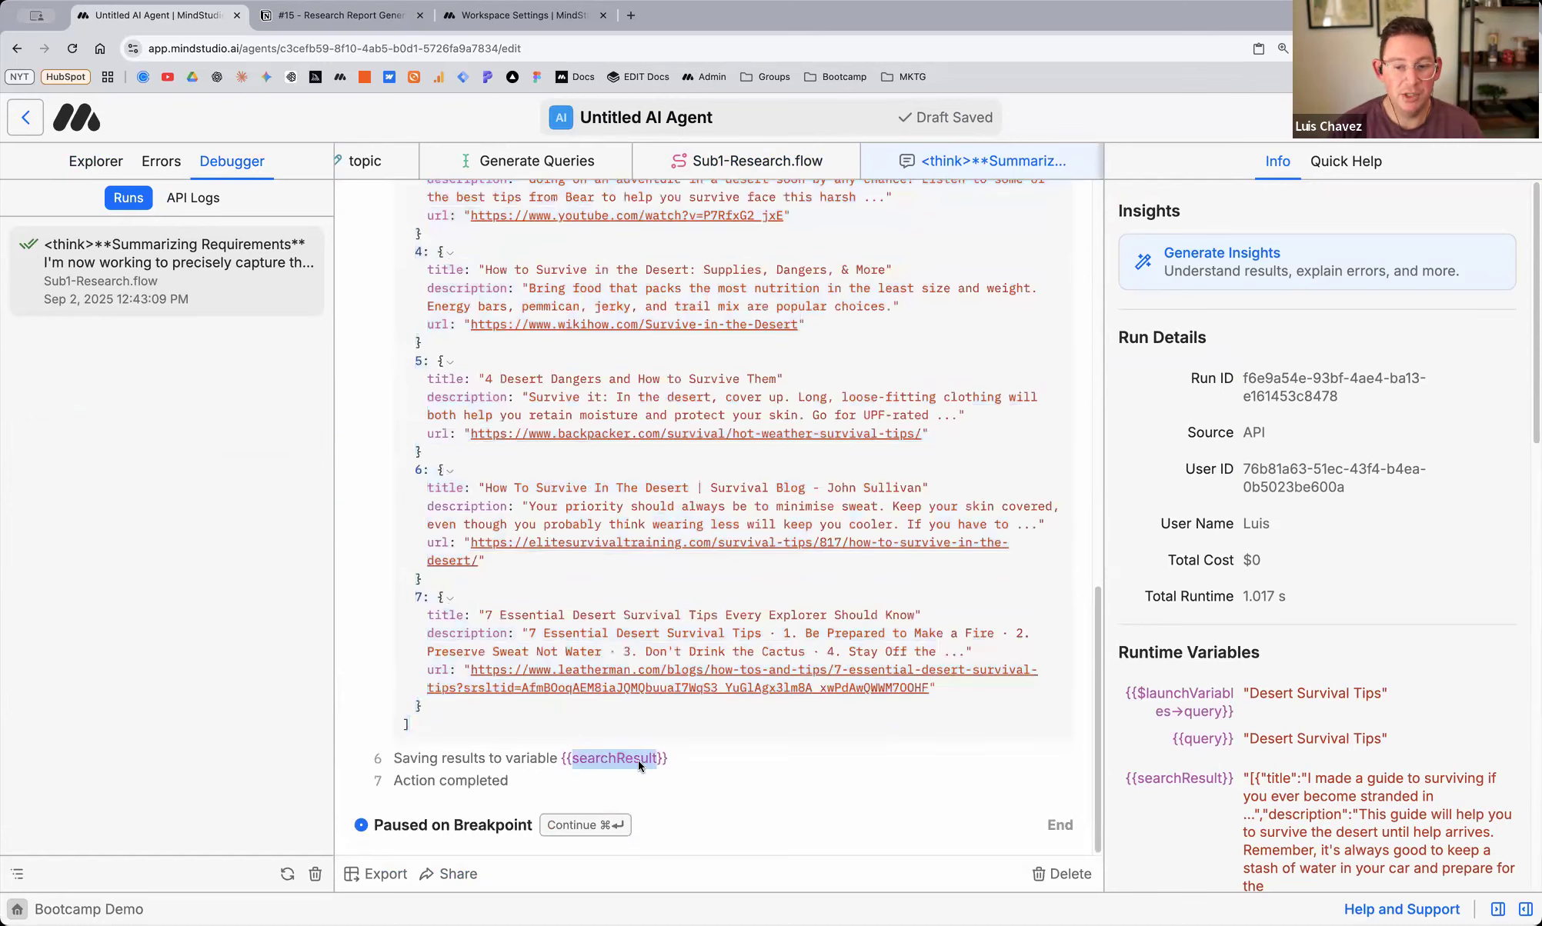
pyautogui.click(490, 706)
pyautogui.scroll(5, 603, 694)
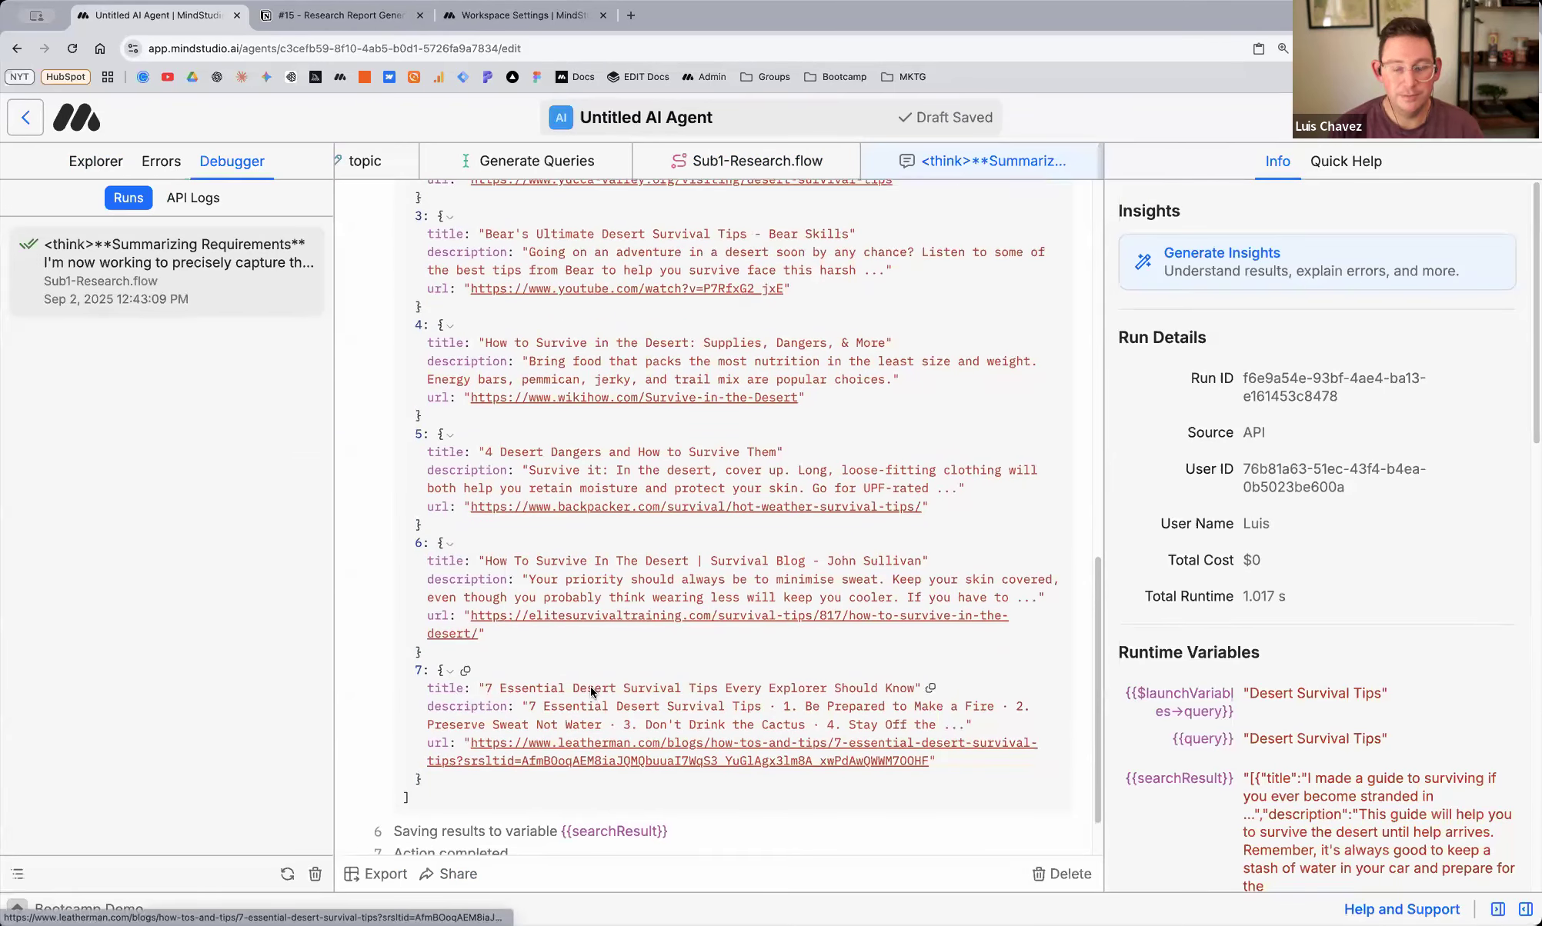
pyautogui.scroll(4, 590, 686)
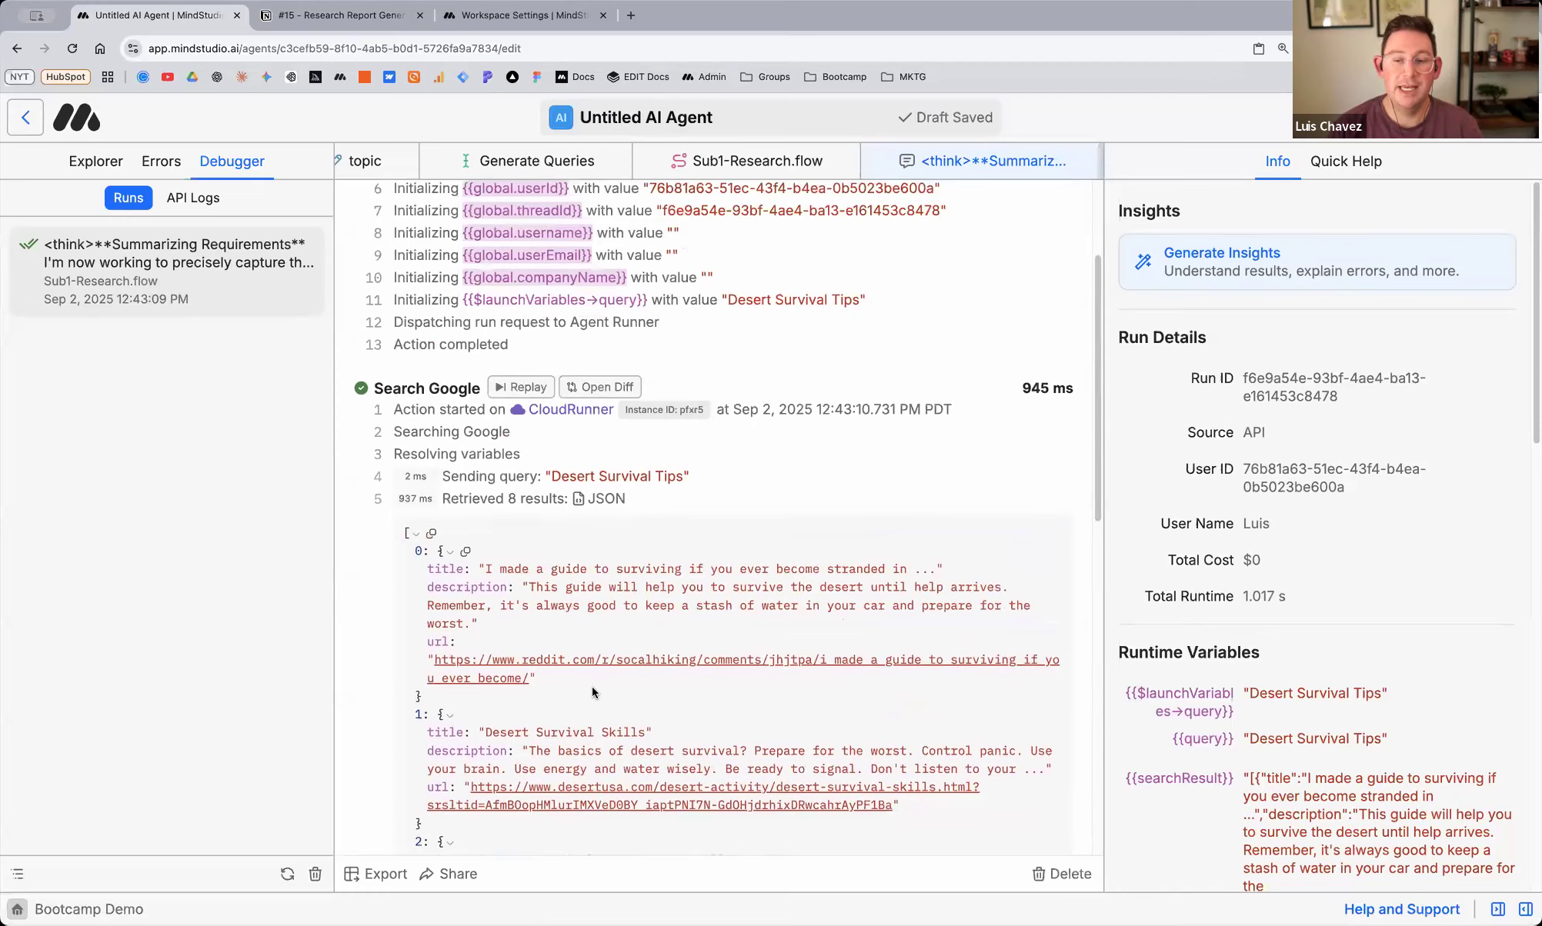
pyautogui.scroll(1, 590, 688)
pyautogui.scroll(-8, 603, 681)
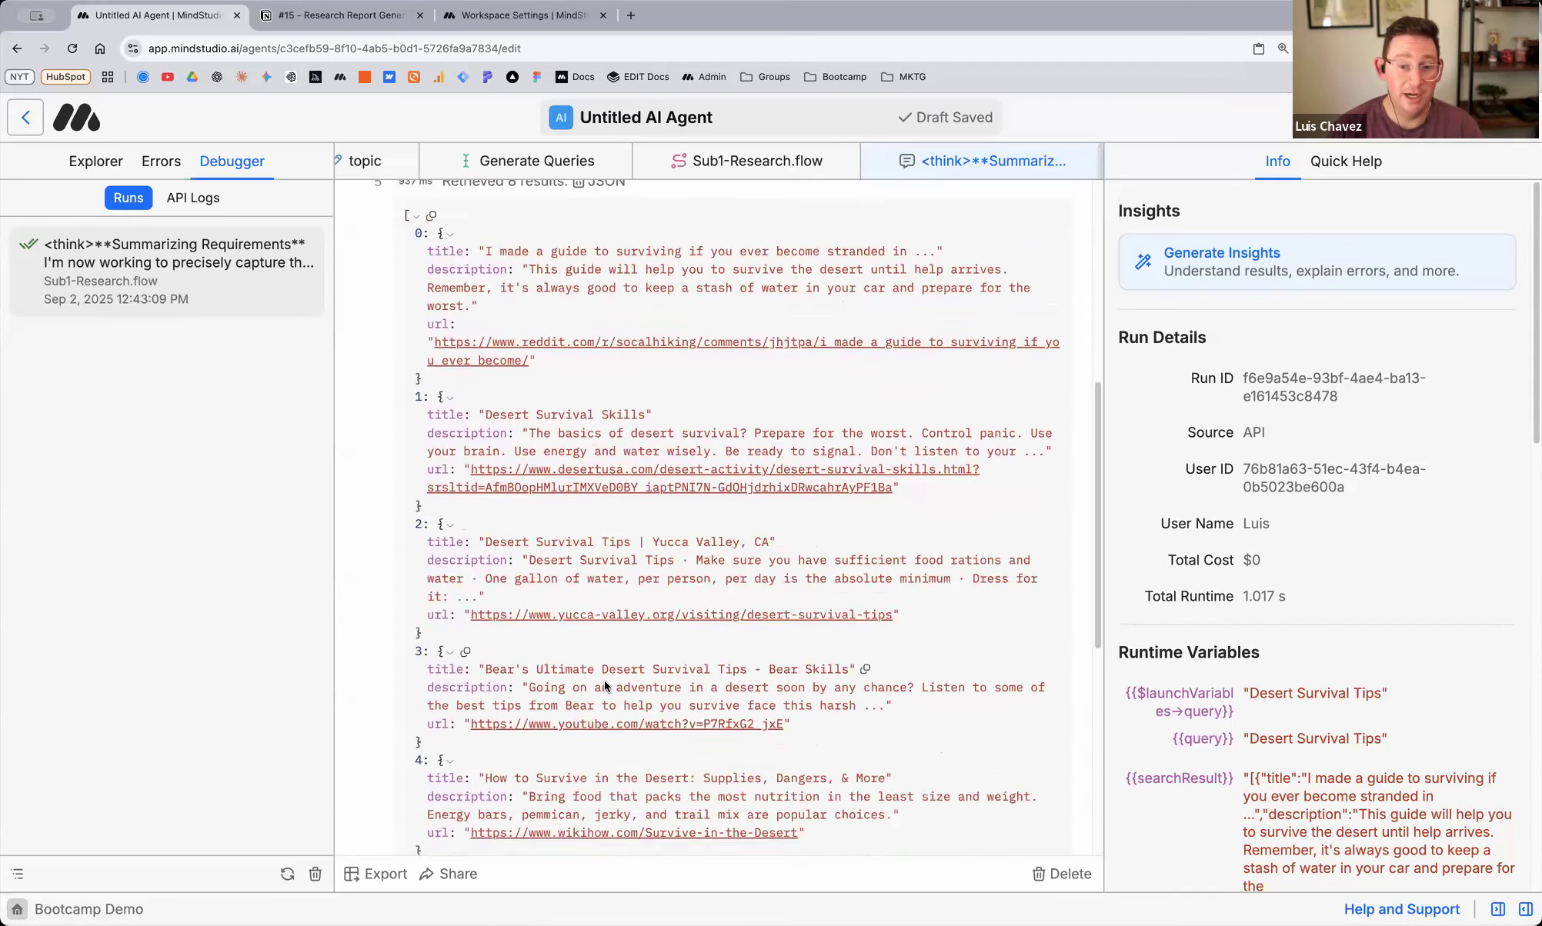
pyautogui.scroll(-3, 611, 723)
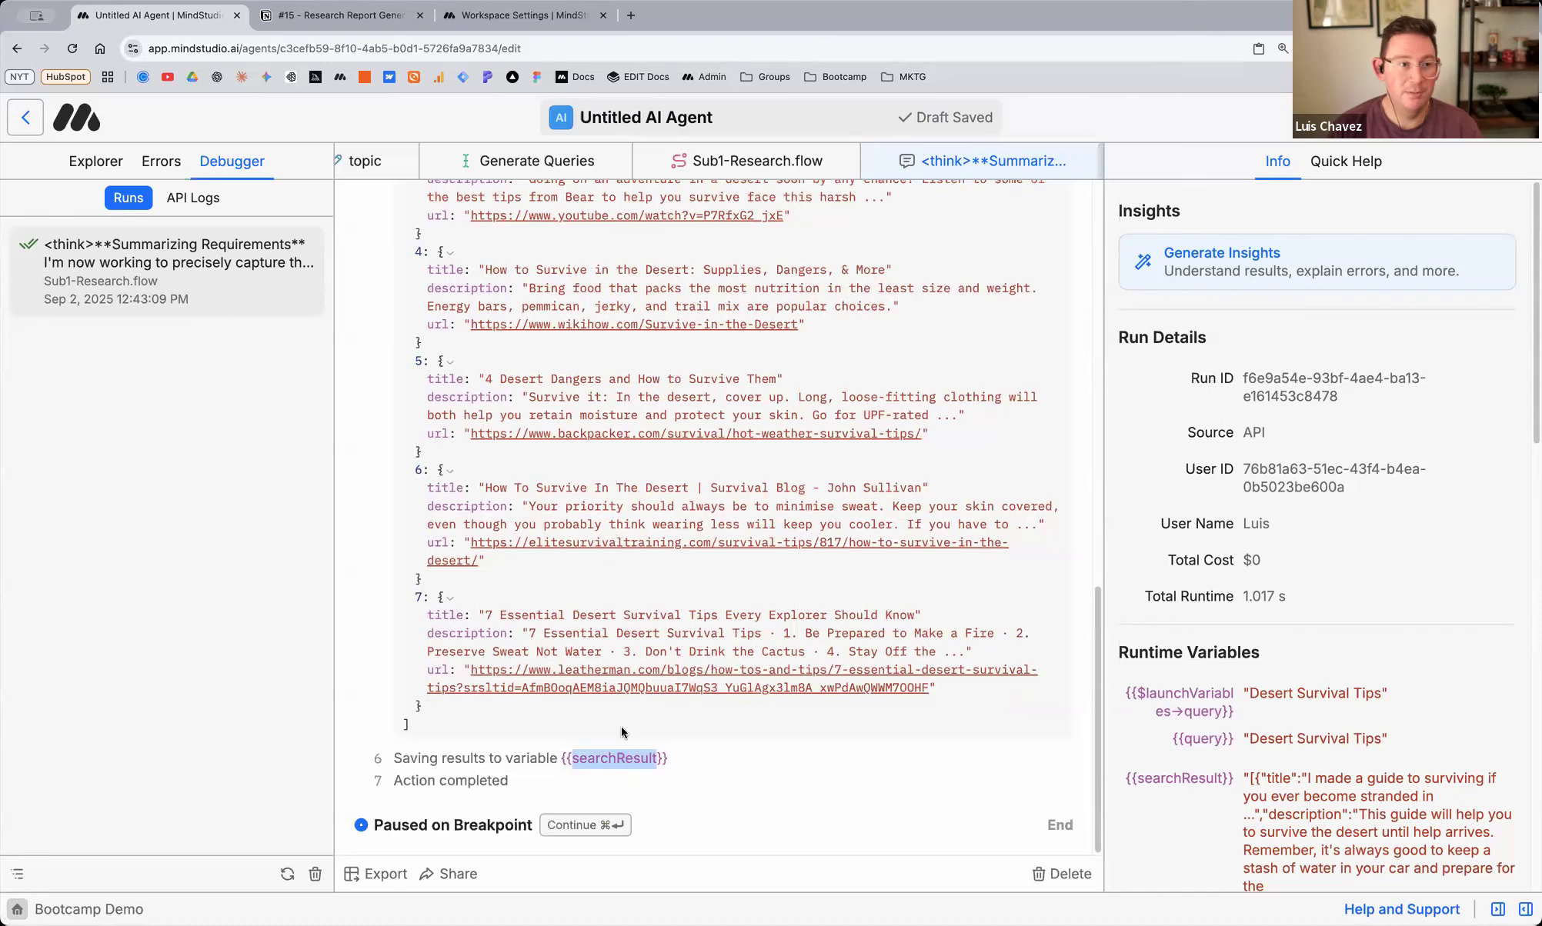
# Examine item 0 of the search results, including its title, description and url fields
pyautogui.scroll(10, 620, 727)
pyautogui.scroll(-1, 573, 710)
pyautogui.moveTo(427, 560); pyautogui.dragTo(441, 410)
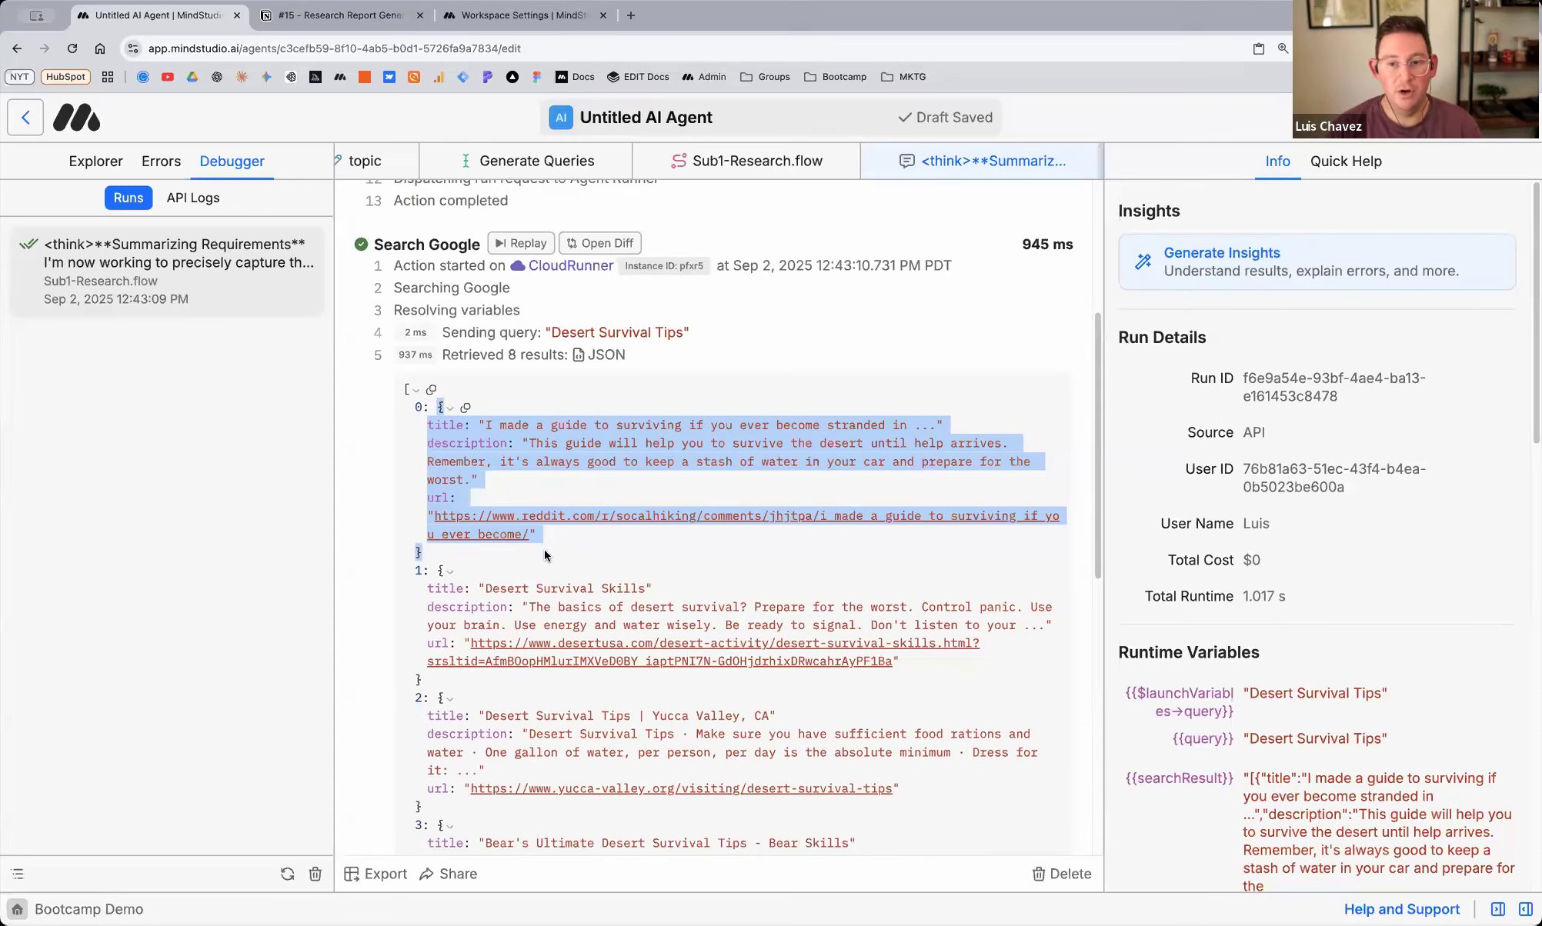
pyautogui.scroll(-2, 545, 550)
pyautogui.scroll(1, 536, 548)
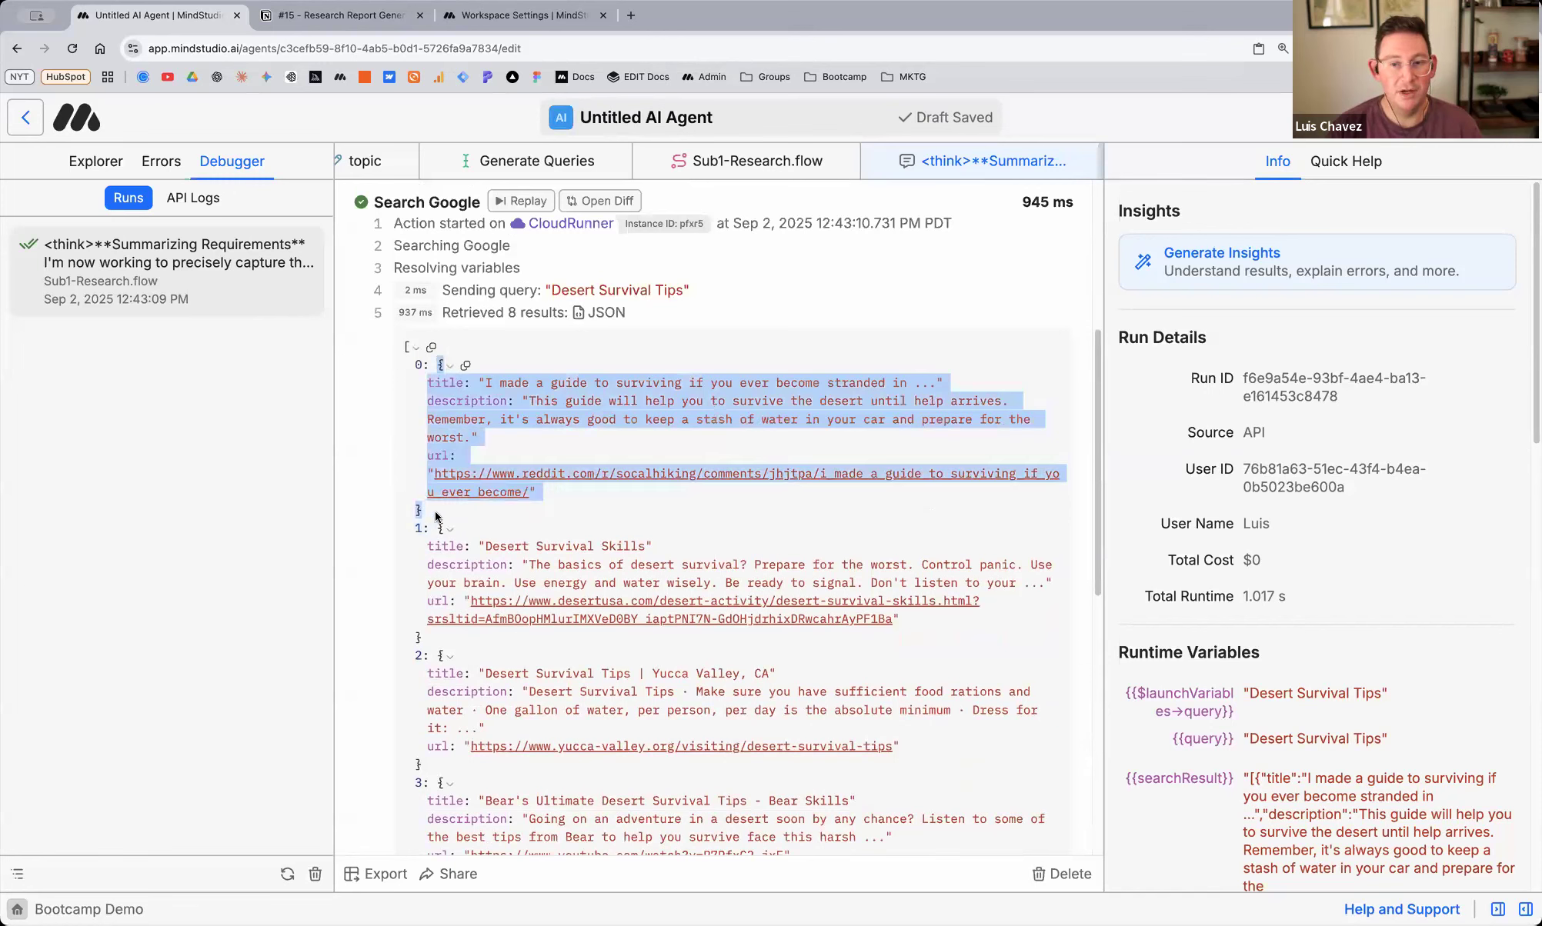
pyautogui.doubleClick(439, 459)
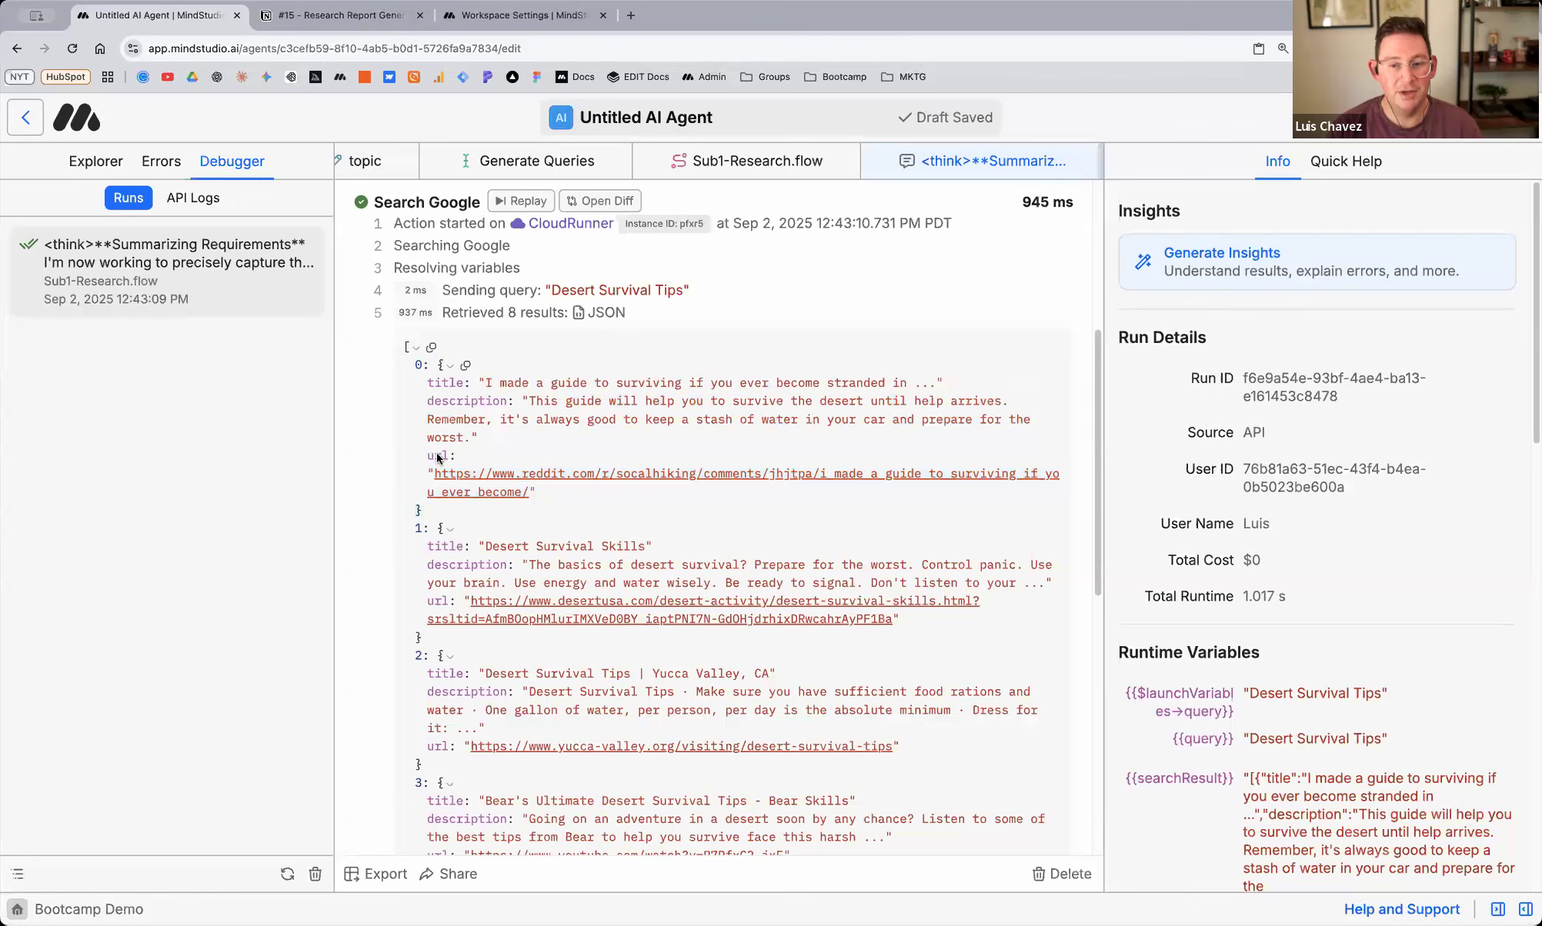
pyautogui.click(444, 513)
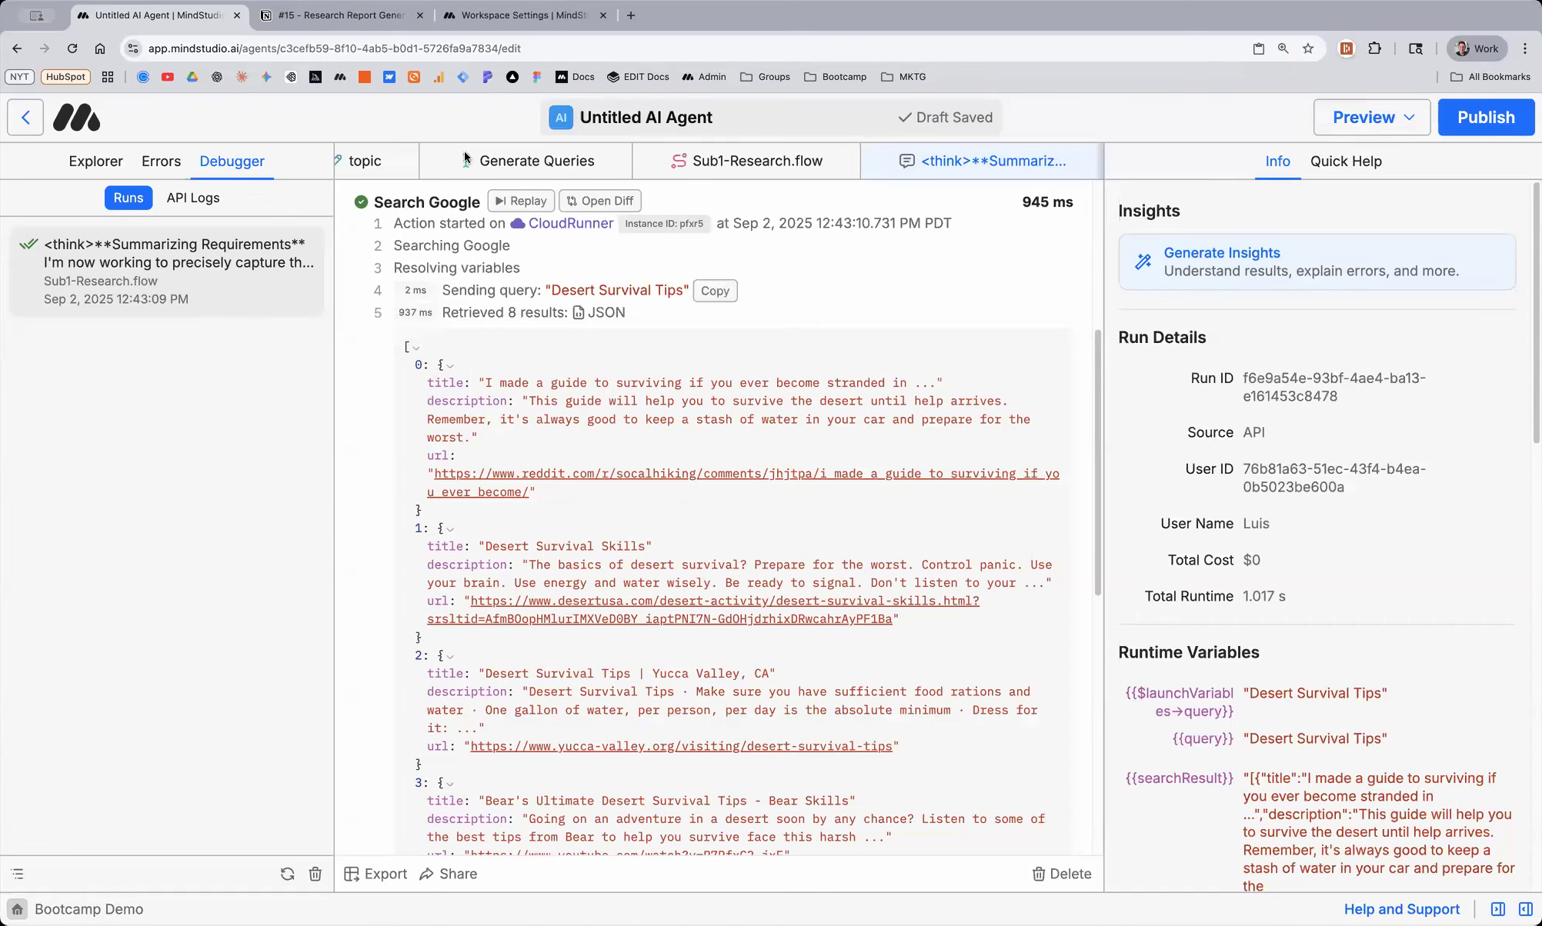
# Add a Generate Text block to Main.flow above the existing blocks, with the prompt "This is a prompt"
pyautogui.hscroll(-3, 517, 171)
pyautogui.click(440, 165)
pyautogui.rightClick(659, 325)
pyautogui.moveTo(696, 344)
pyautogui.click(931, 347)
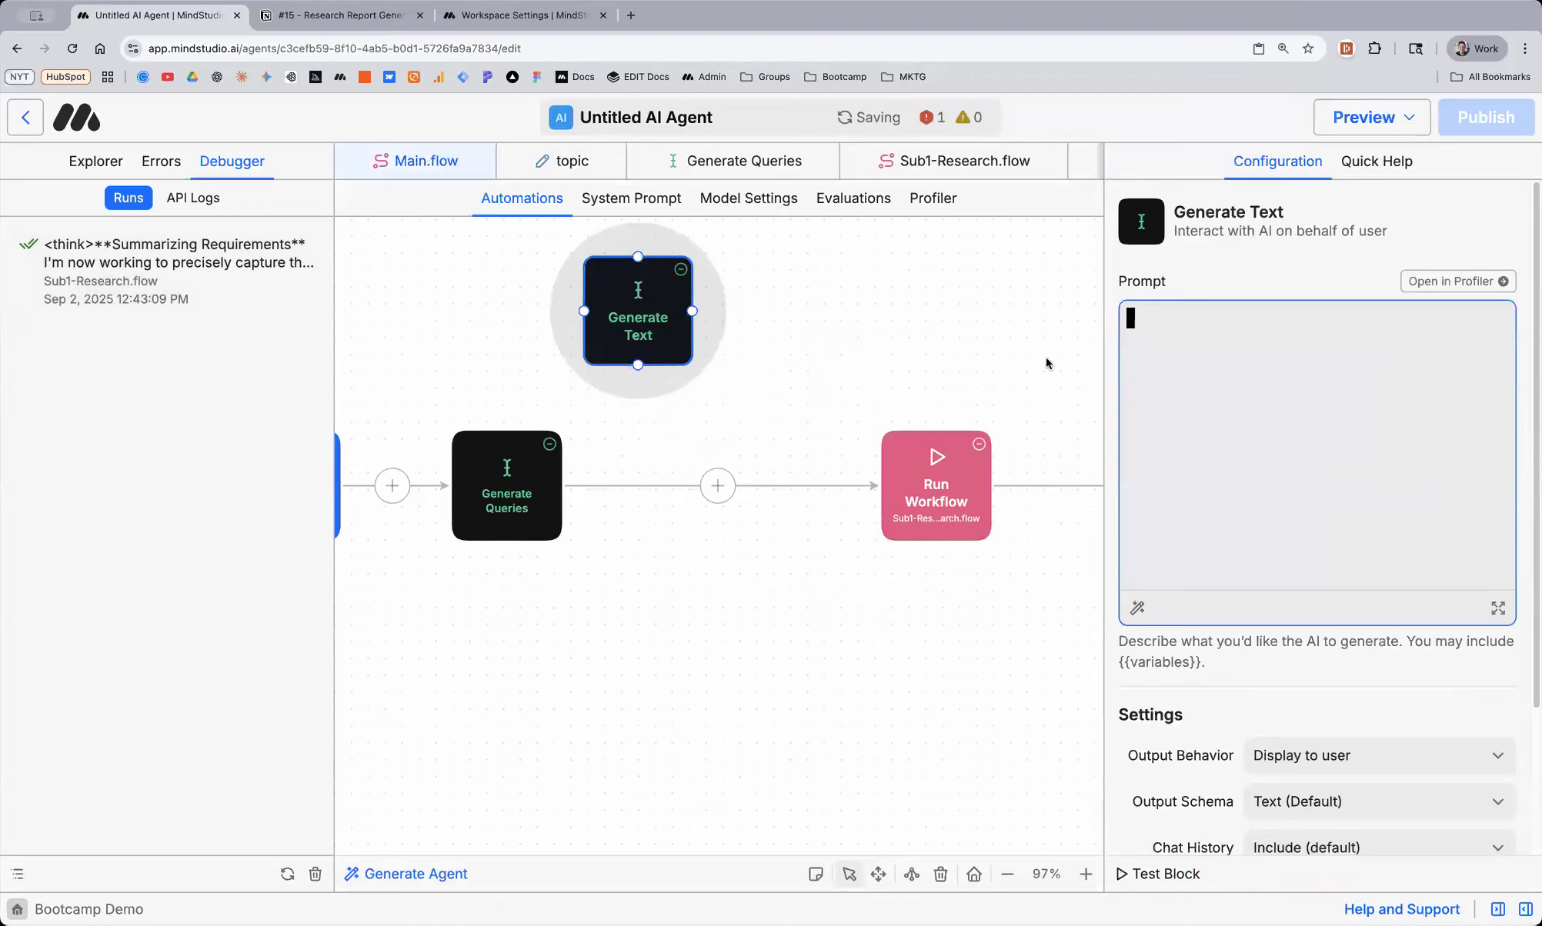
pyautogui.write('This is a prompt')
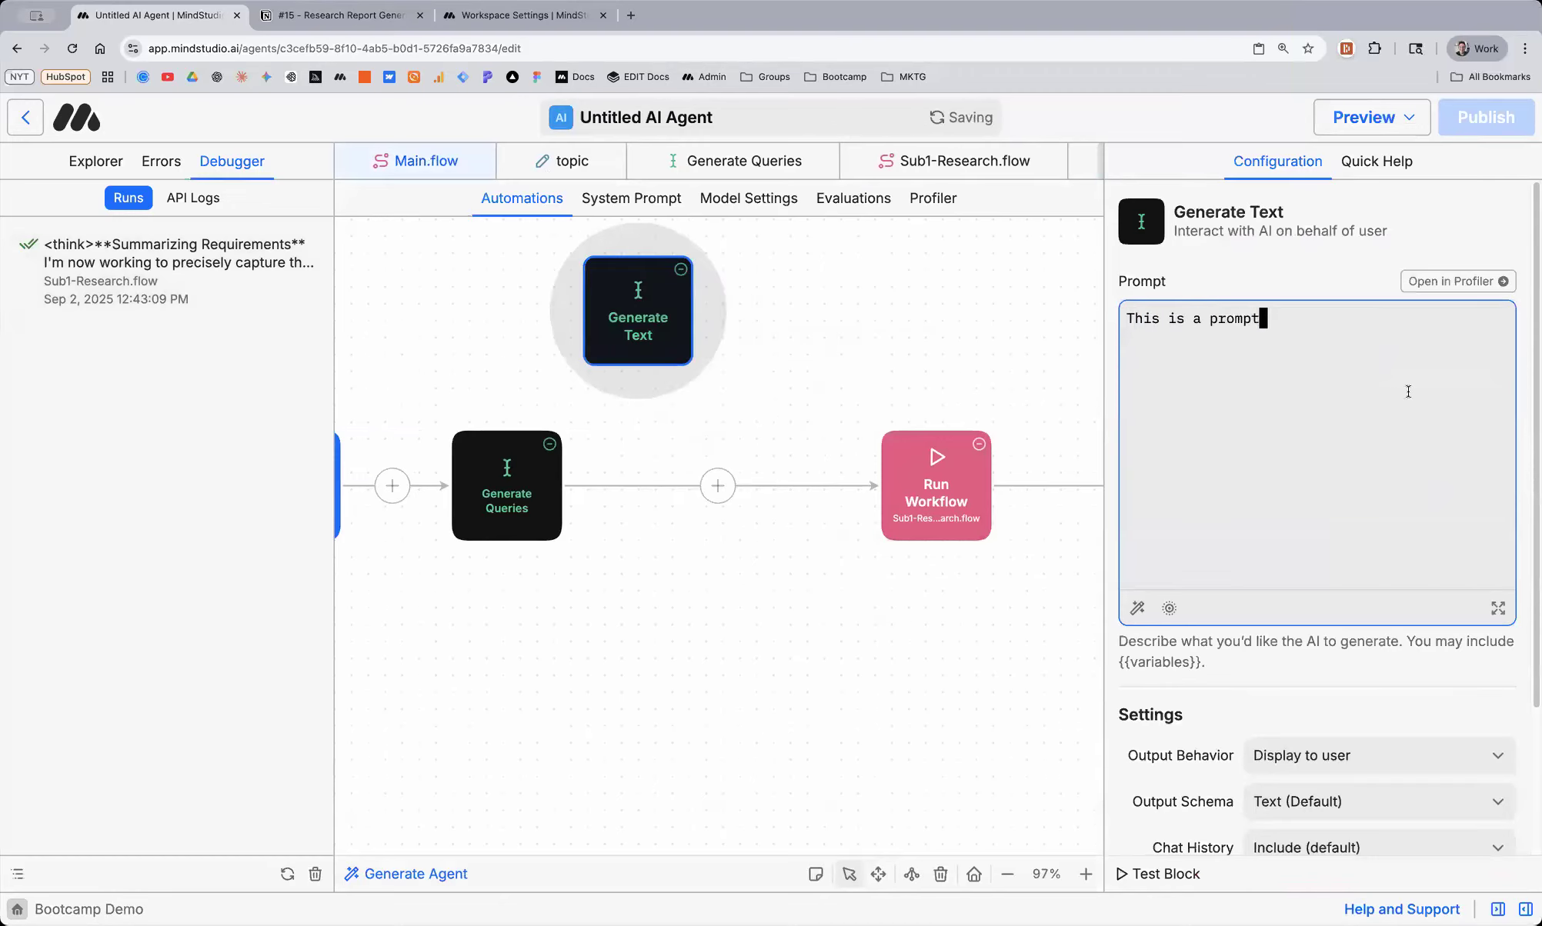
# End the Generate Text prompt's sentence with a period and append the variable reference {{queries.0}}
pyautogui.write('. {{query')
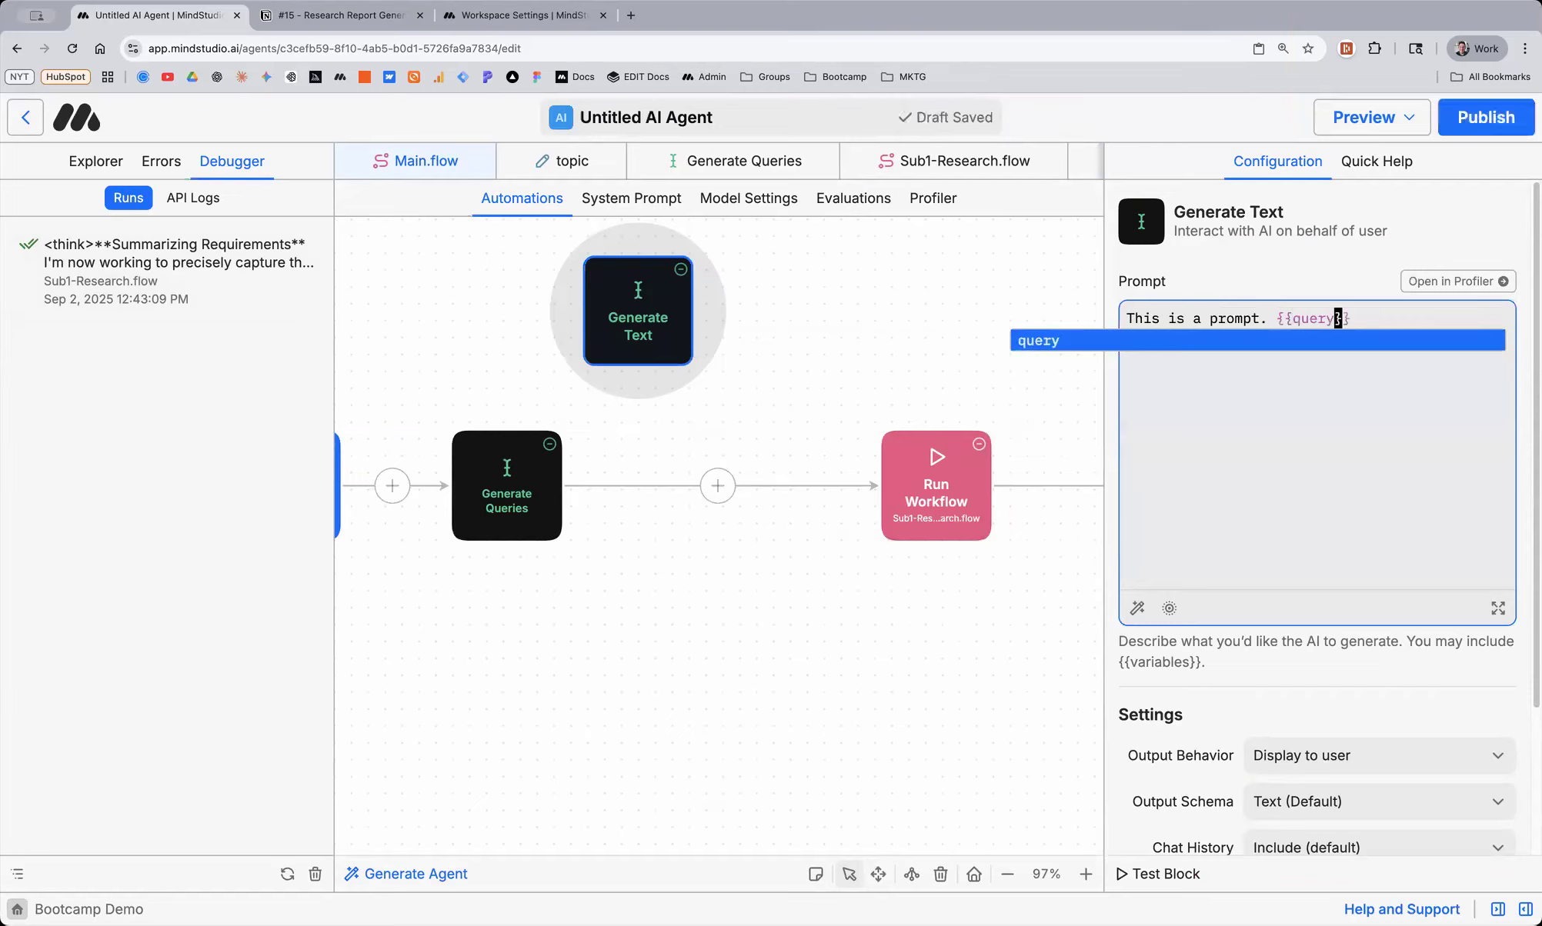
pyautogui.press('BackSpace')
pyautogui.press('BackSpace')
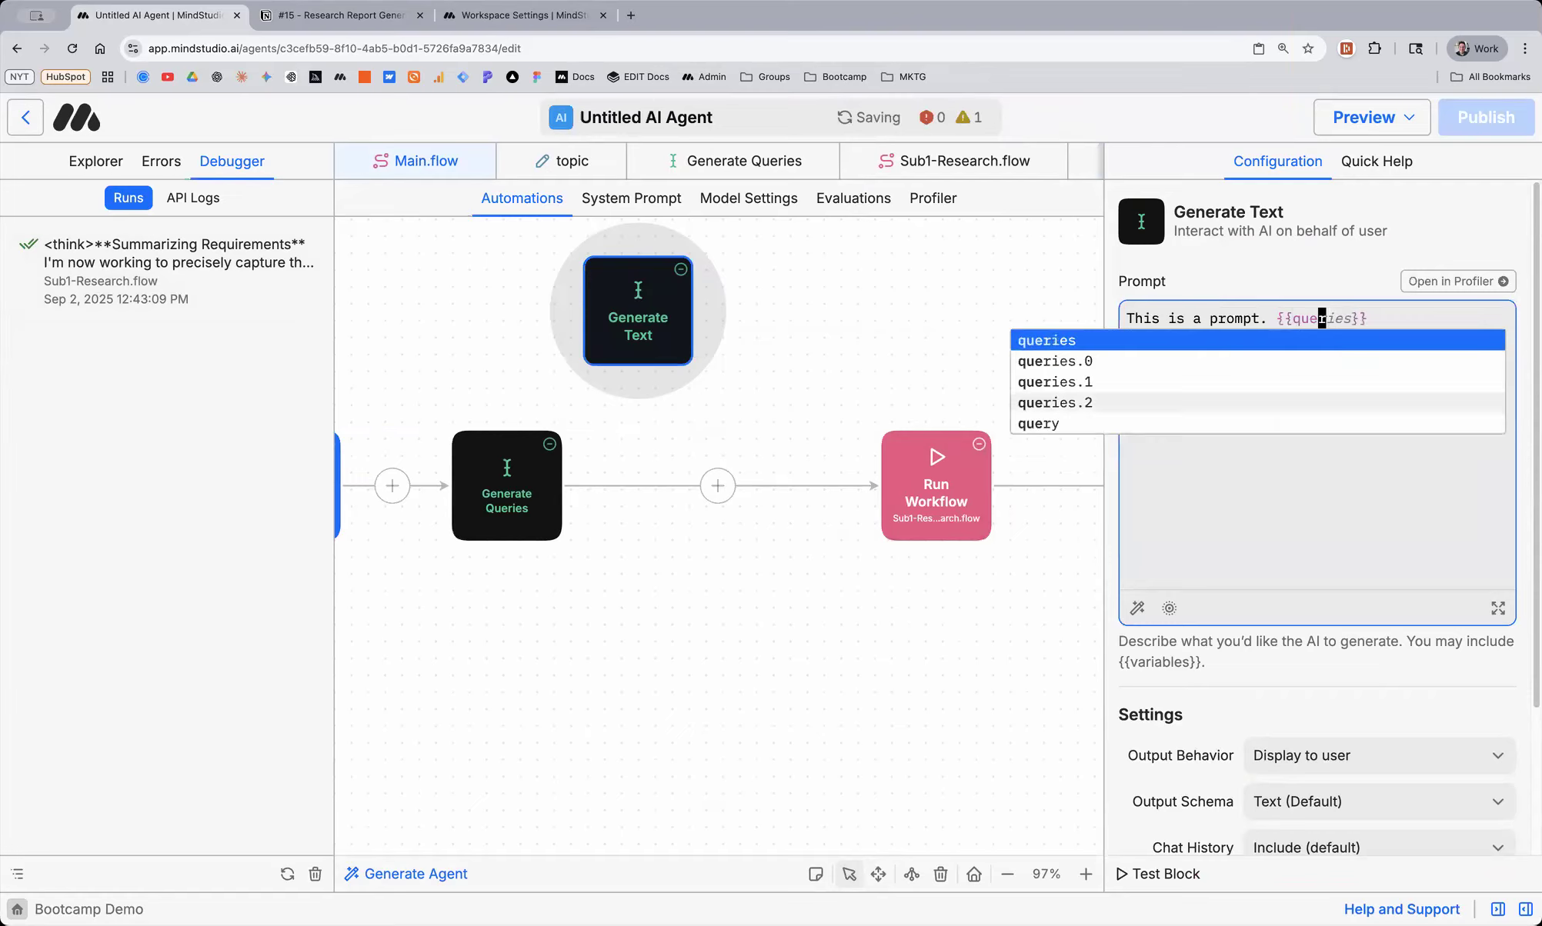
pyautogui.press('Down')
pyautogui.press('Return')
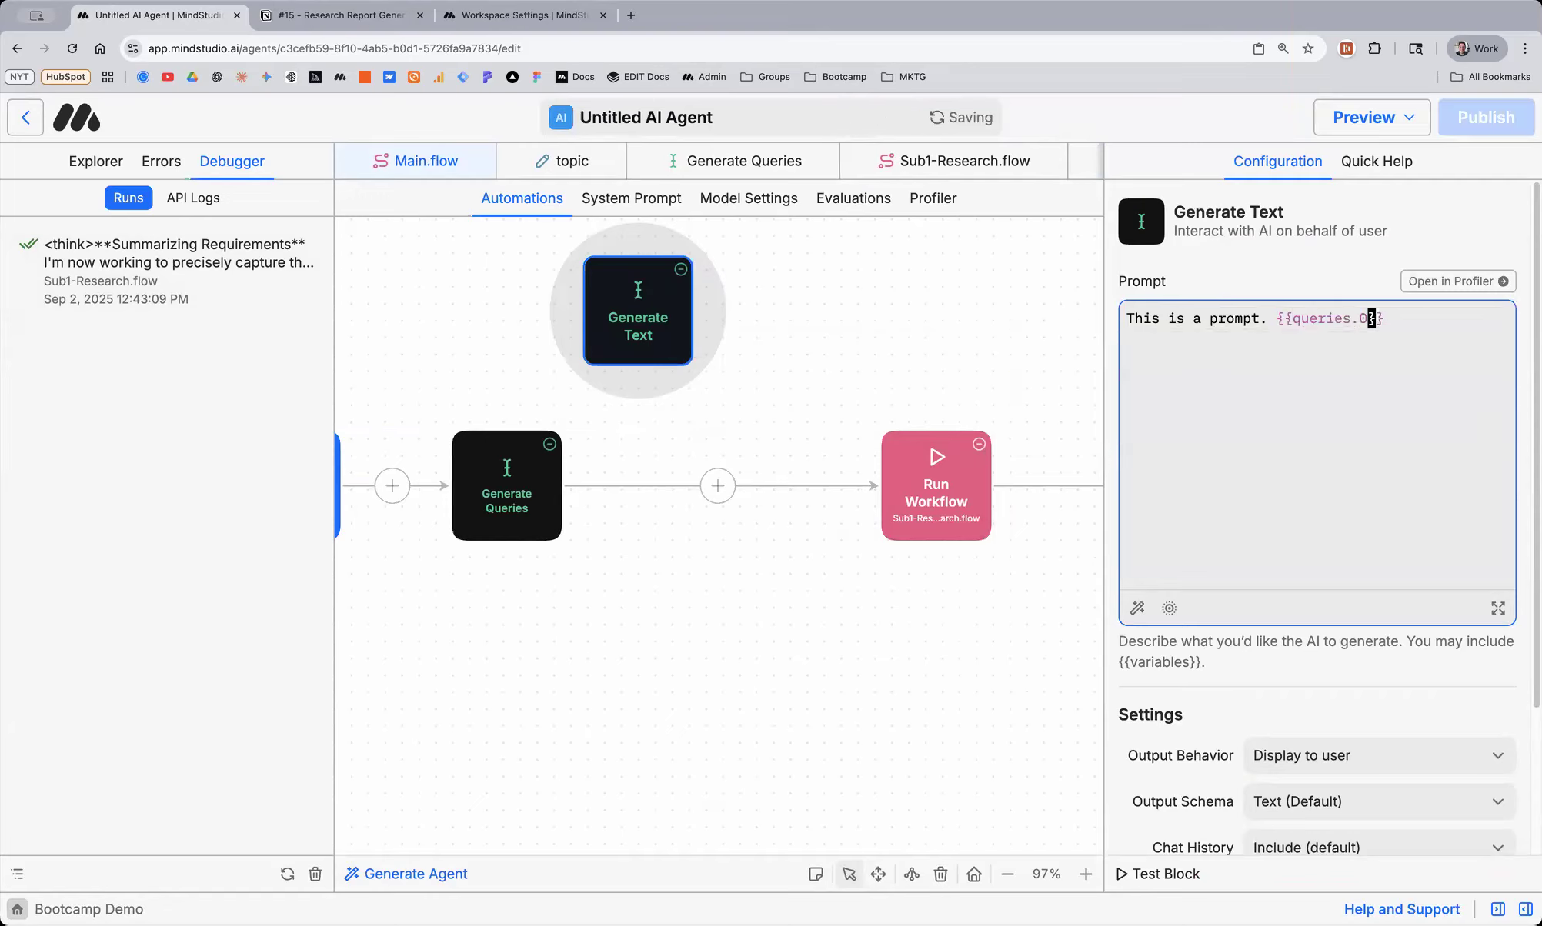
pyautogui.press('Left')
pyautogui.press('Left')
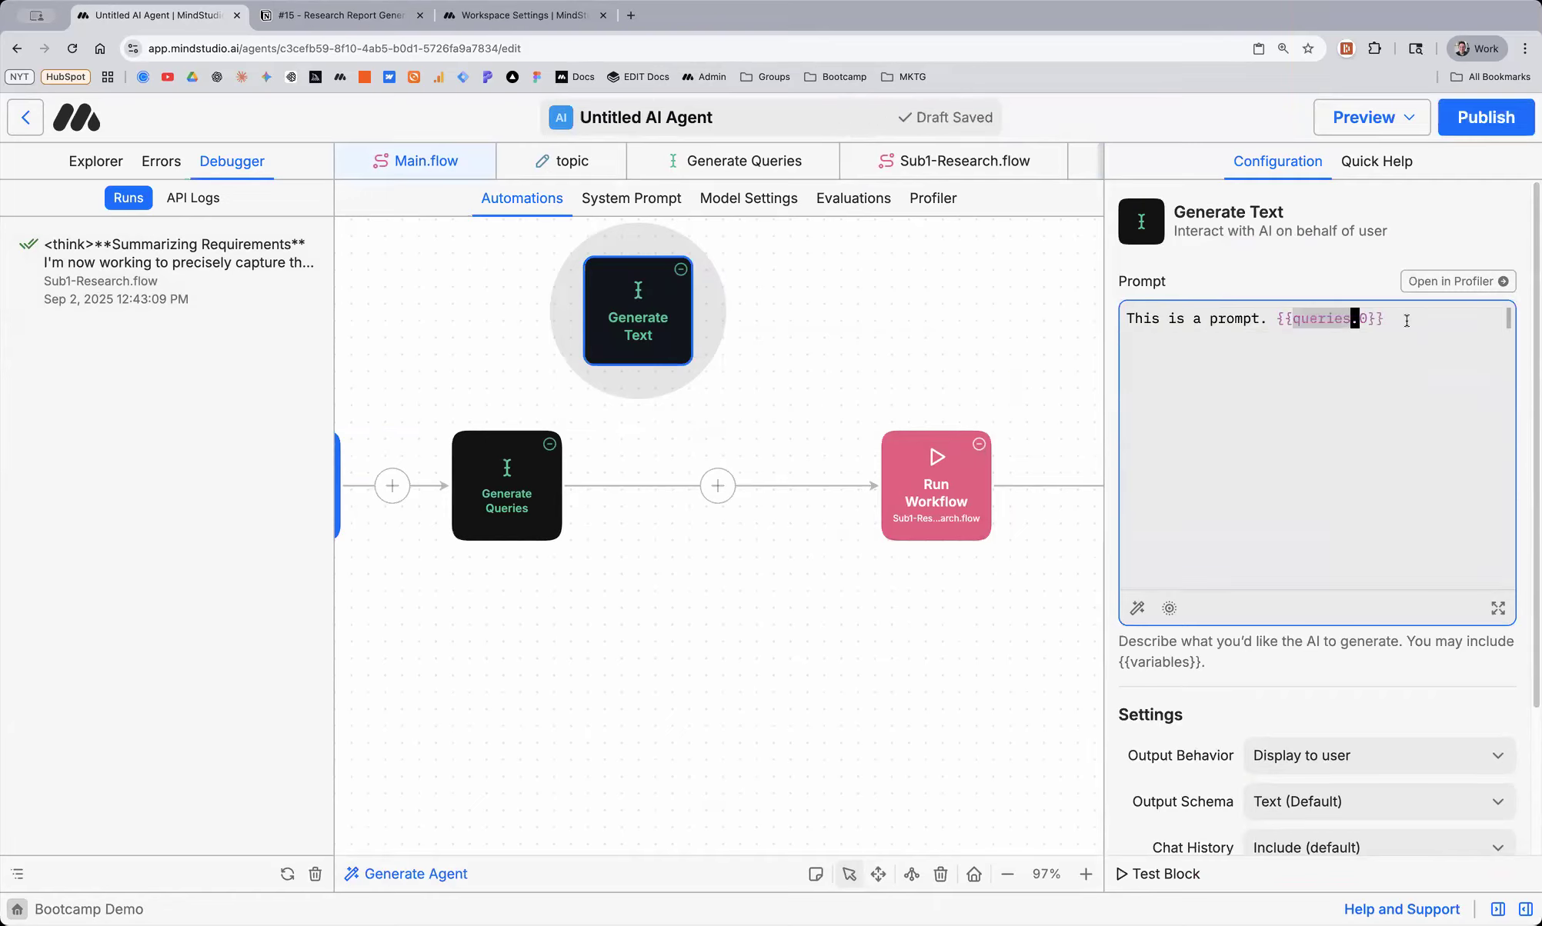
# Move the Generate Text block above the connection between Generate Queries and Run Workflow, and compare it with the Generate Queries prompt
pyautogui.hscroll(-10, 472, 464)
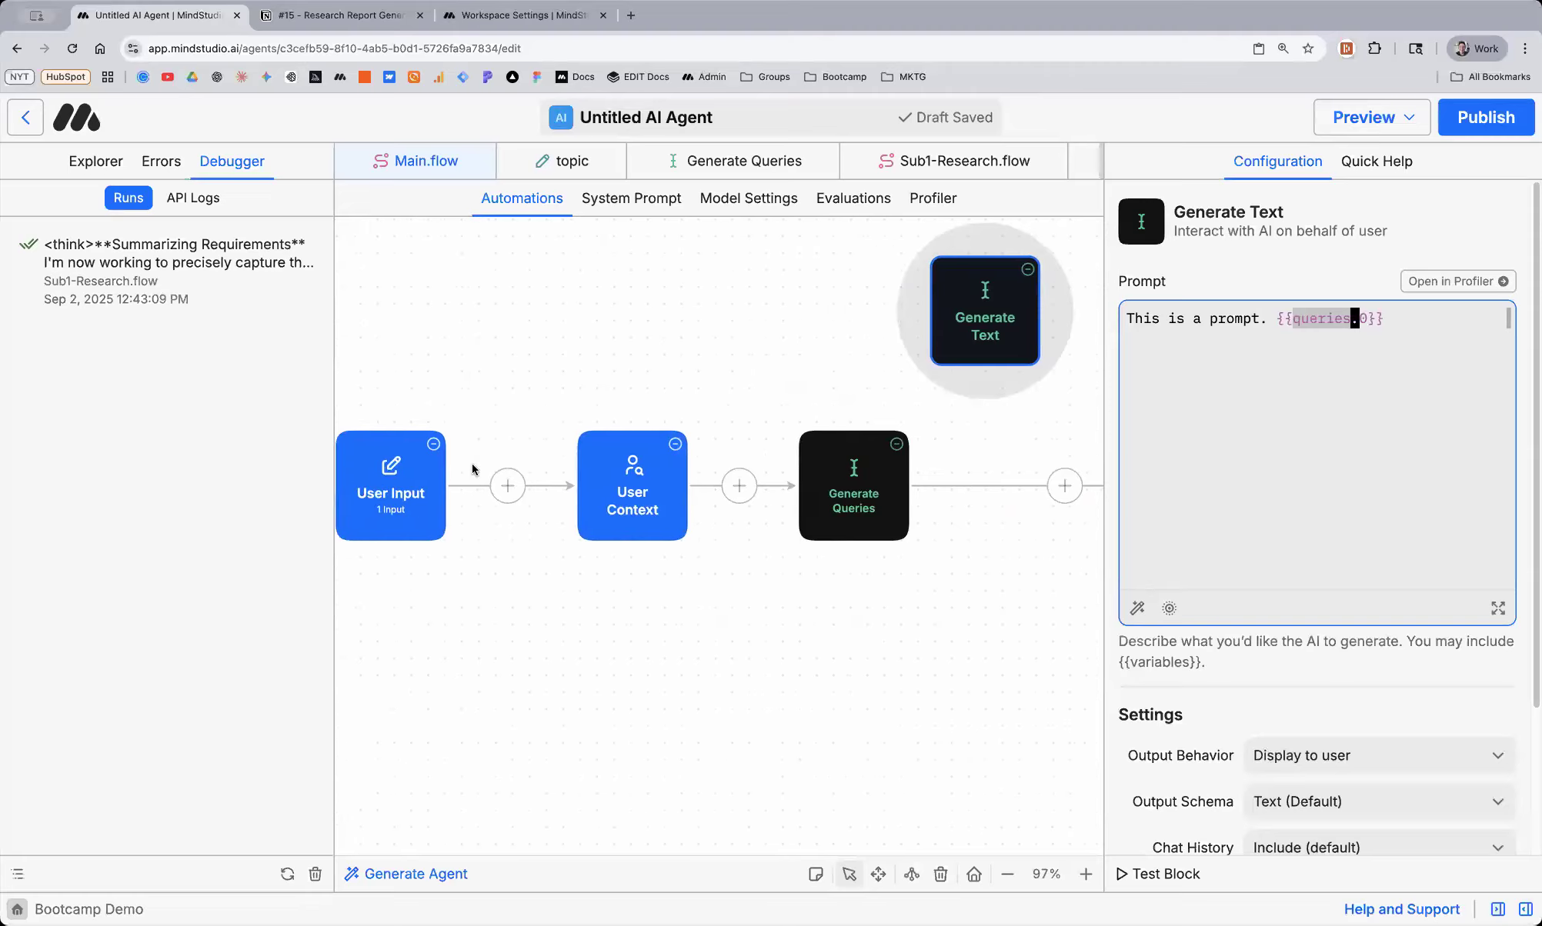
pyautogui.hscroll(9, 473, 464)
pyautogui.hscroll(5, 474, 464)
pyautogui.click(570, 287)
pyautogui.moveTo(571, 287); pyautogui.dragTo(643, 288)
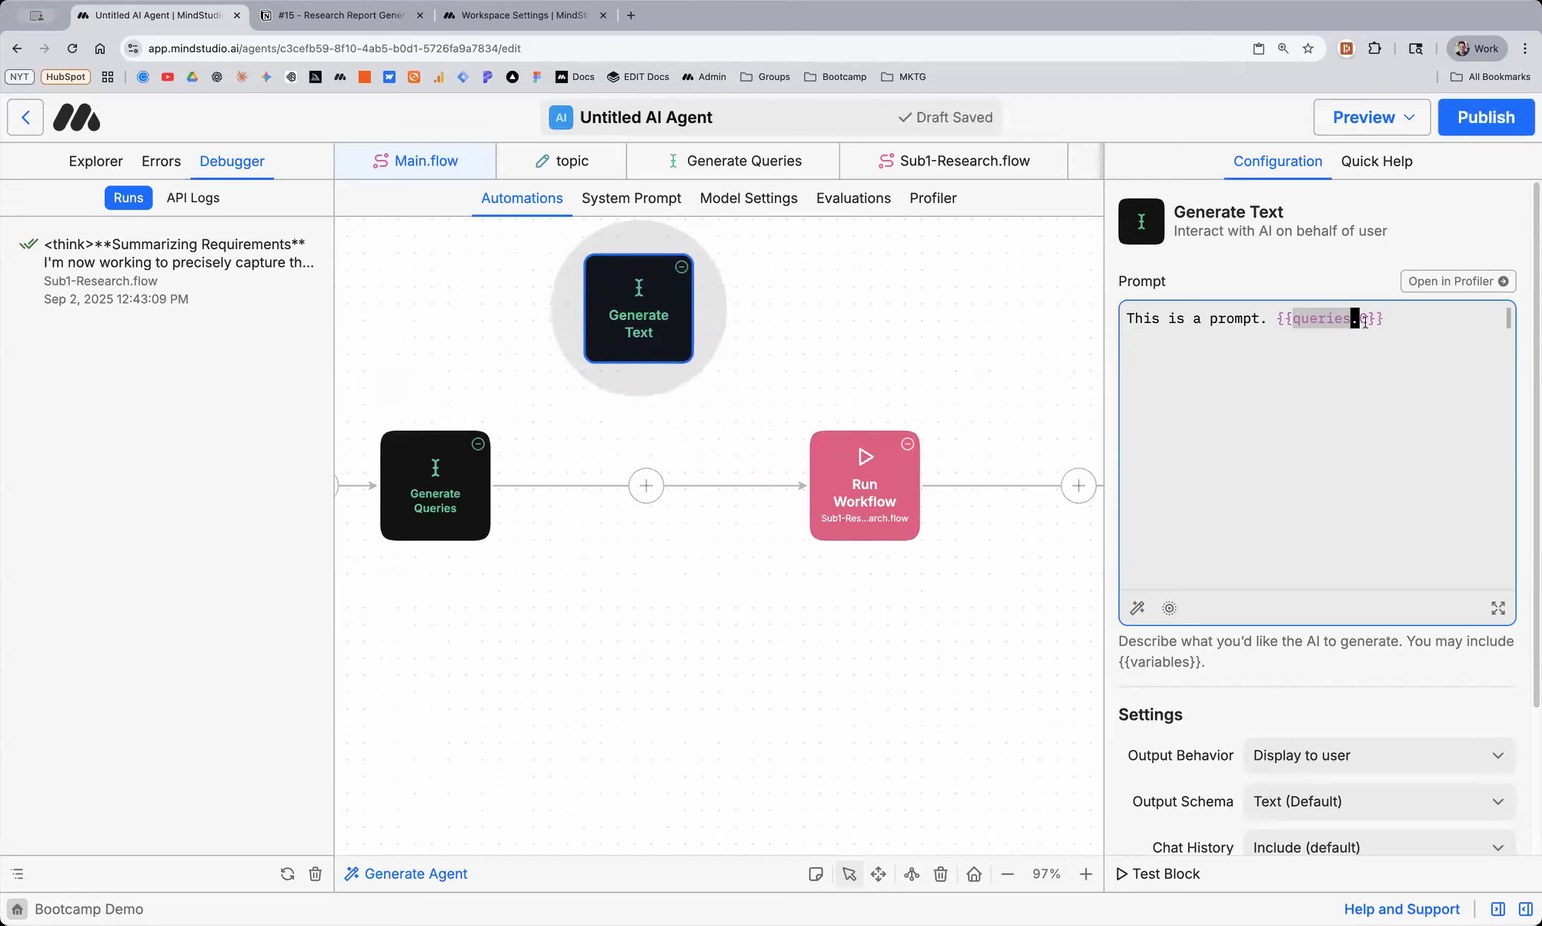
pyautogui.click(408, 478)
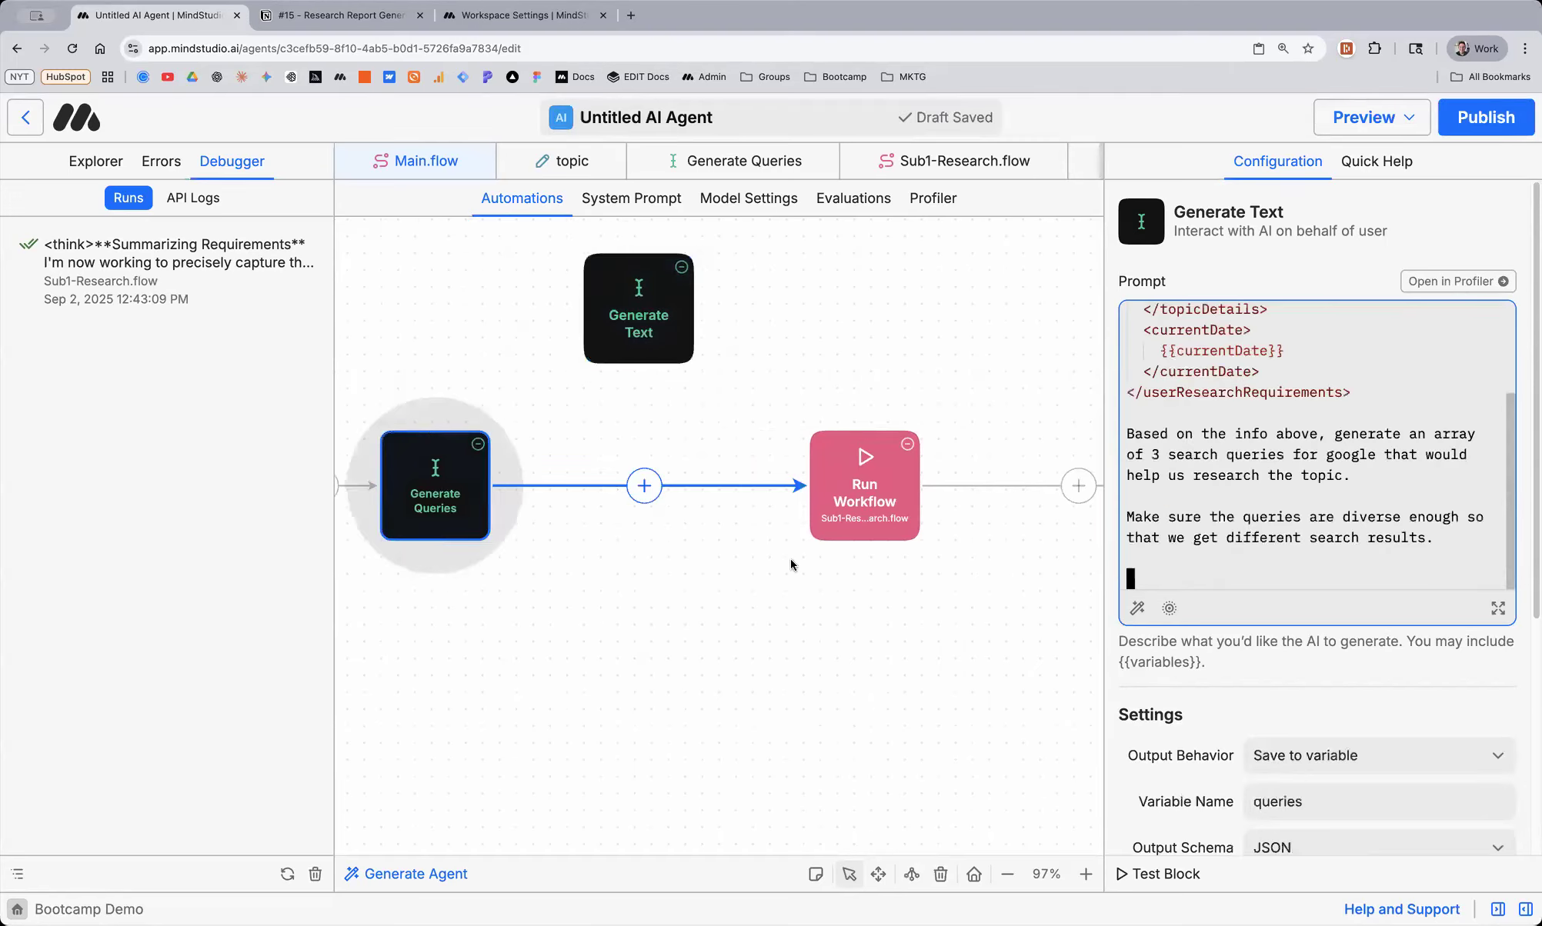
pyautogui.click(646, 310)
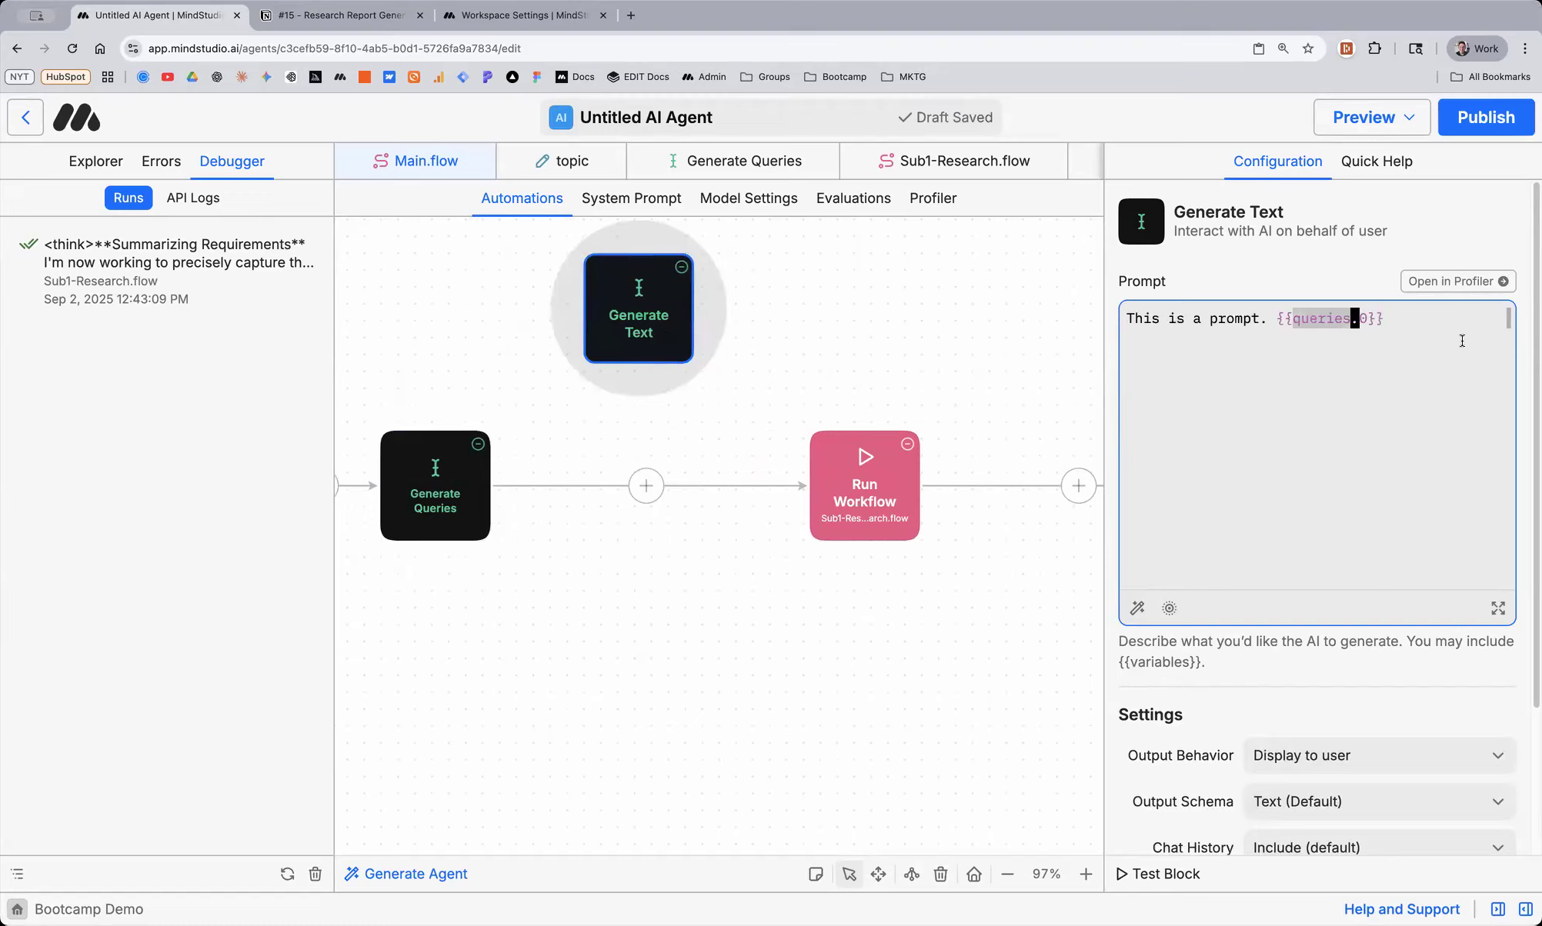
# Remove the .0 index from the queries reference in the Generate Text prompt and trim the end of the variable name
pyautogui.press('Delete')
pyautogui.press('Delete')
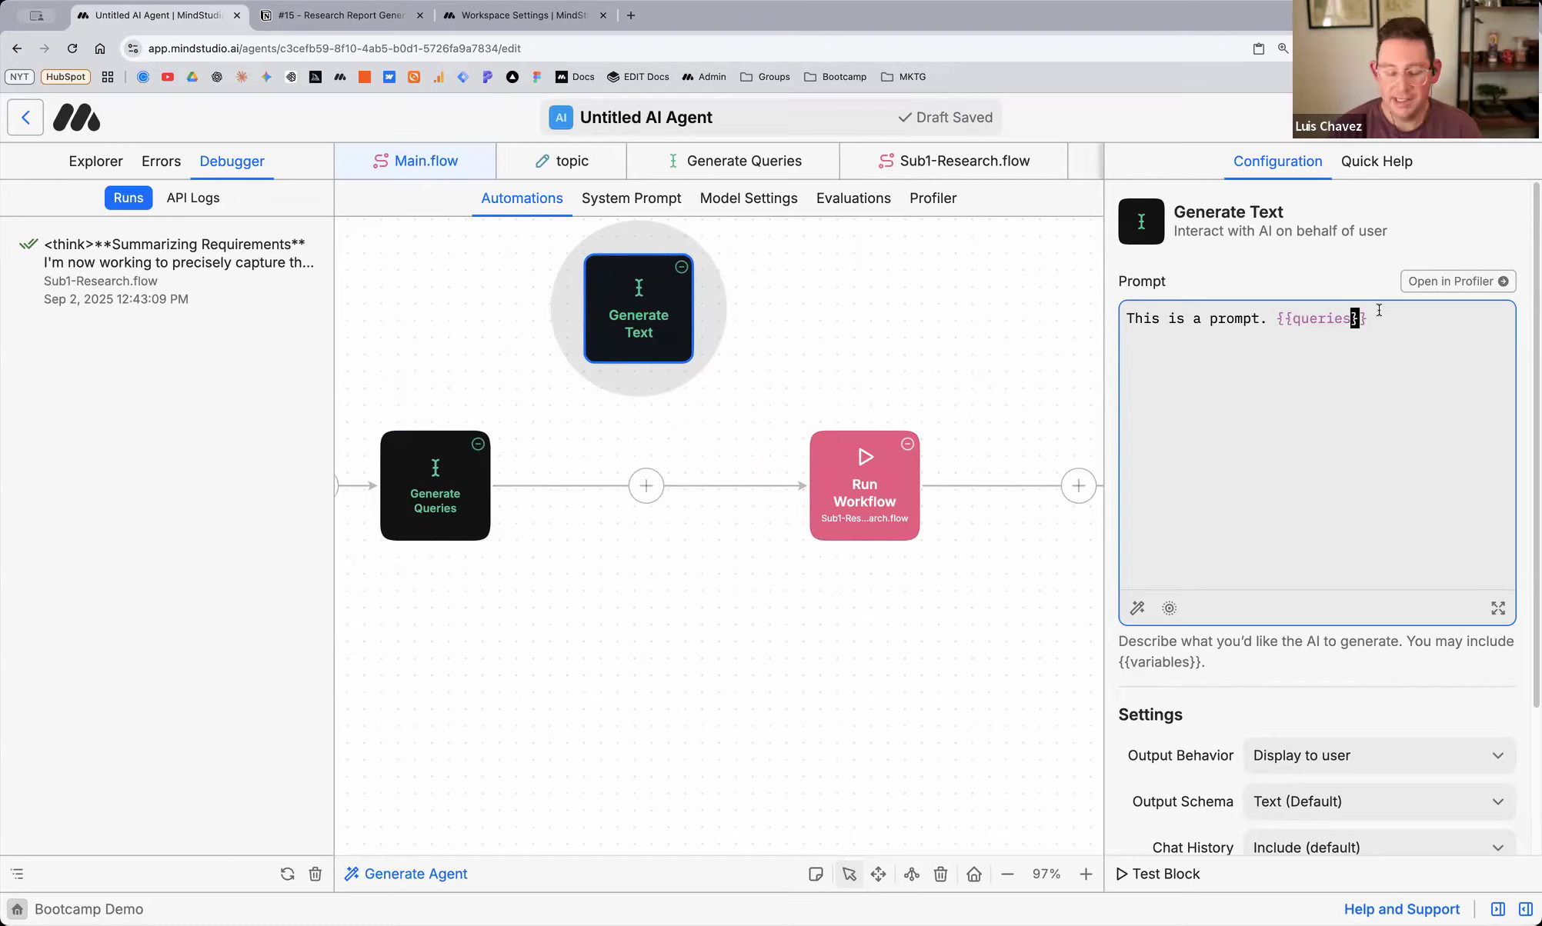
pyautogui.press('BackSpace')
pyautogui.press('BackSpace')
pyautogui.press('BackSpace')
pyautogui.press('BackSpace')
pyautogui.press('BackSpace')
pyautogui.press('BackSpace')
pyautogui.press('BackSpace')
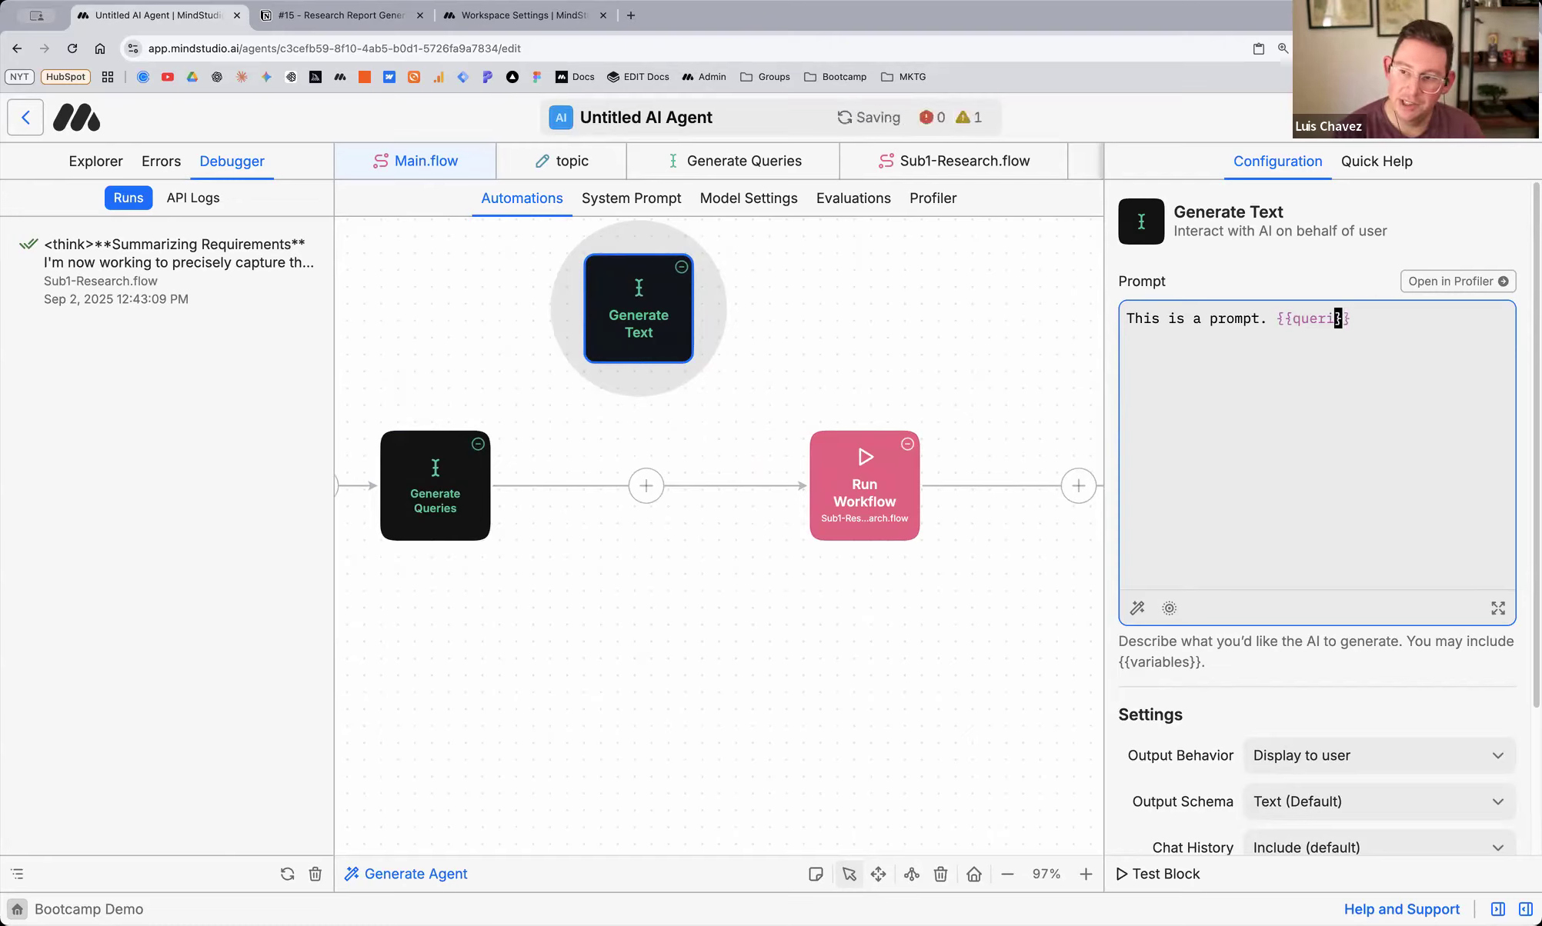
# Clear the shortened reference from the Generate Text prompt and start it again as {{que to list the matching variables
pyautogui.write('que')
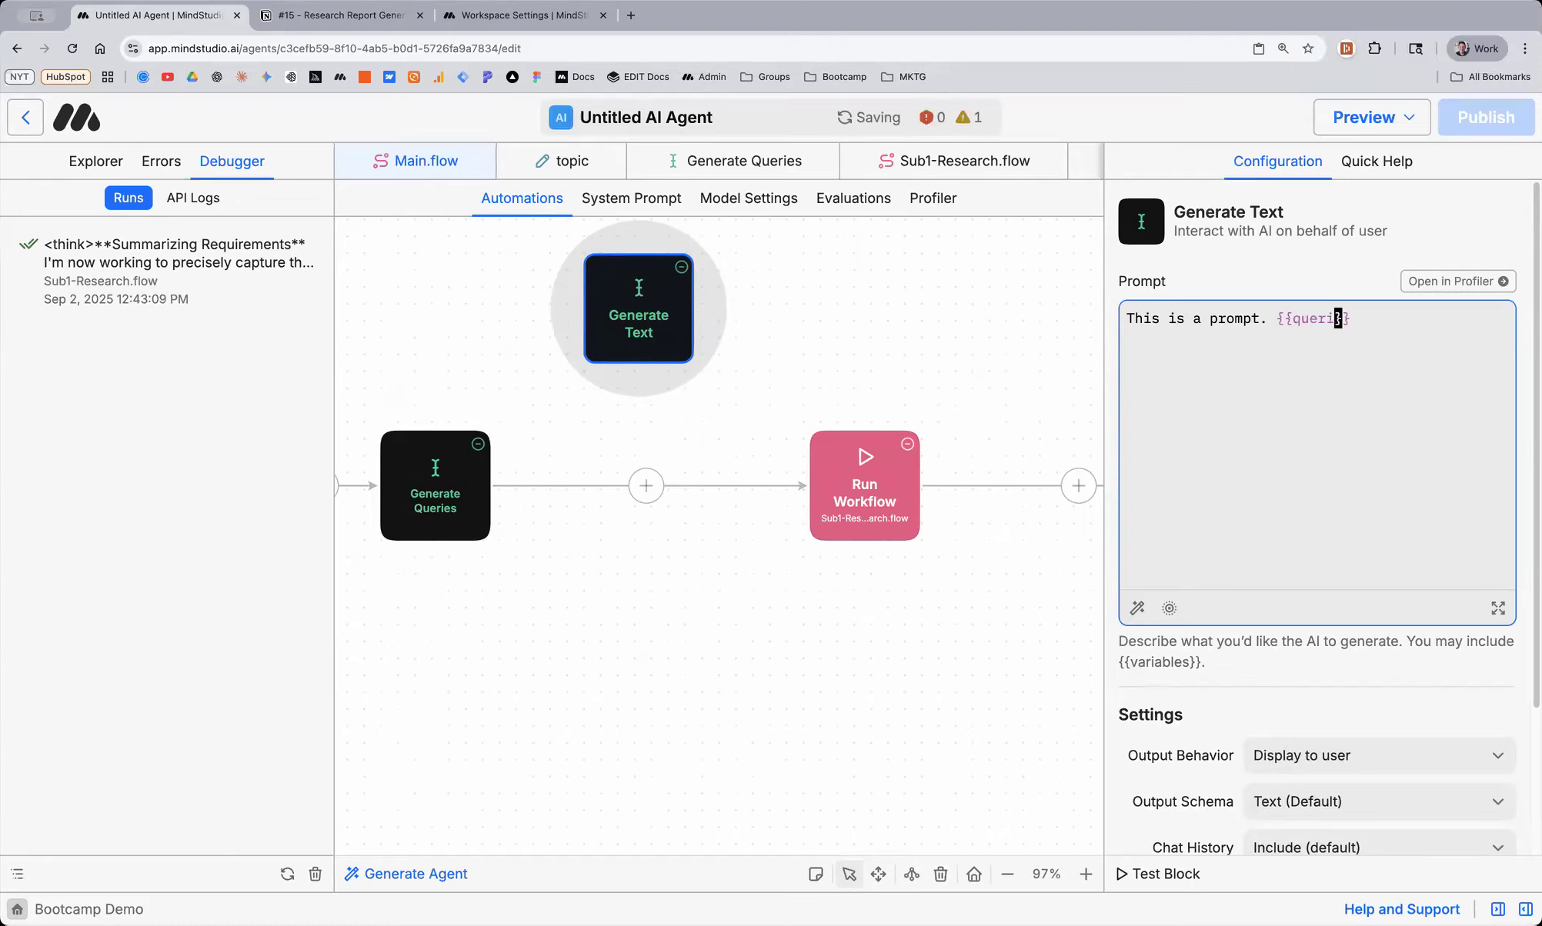
pyautogui.press('BackSpace')
pyautogui.press('BackSpace')
pyautogui.press('BackSpace')
pyautogui.press('BackSpace')
pyautogui.press('BackSpace')
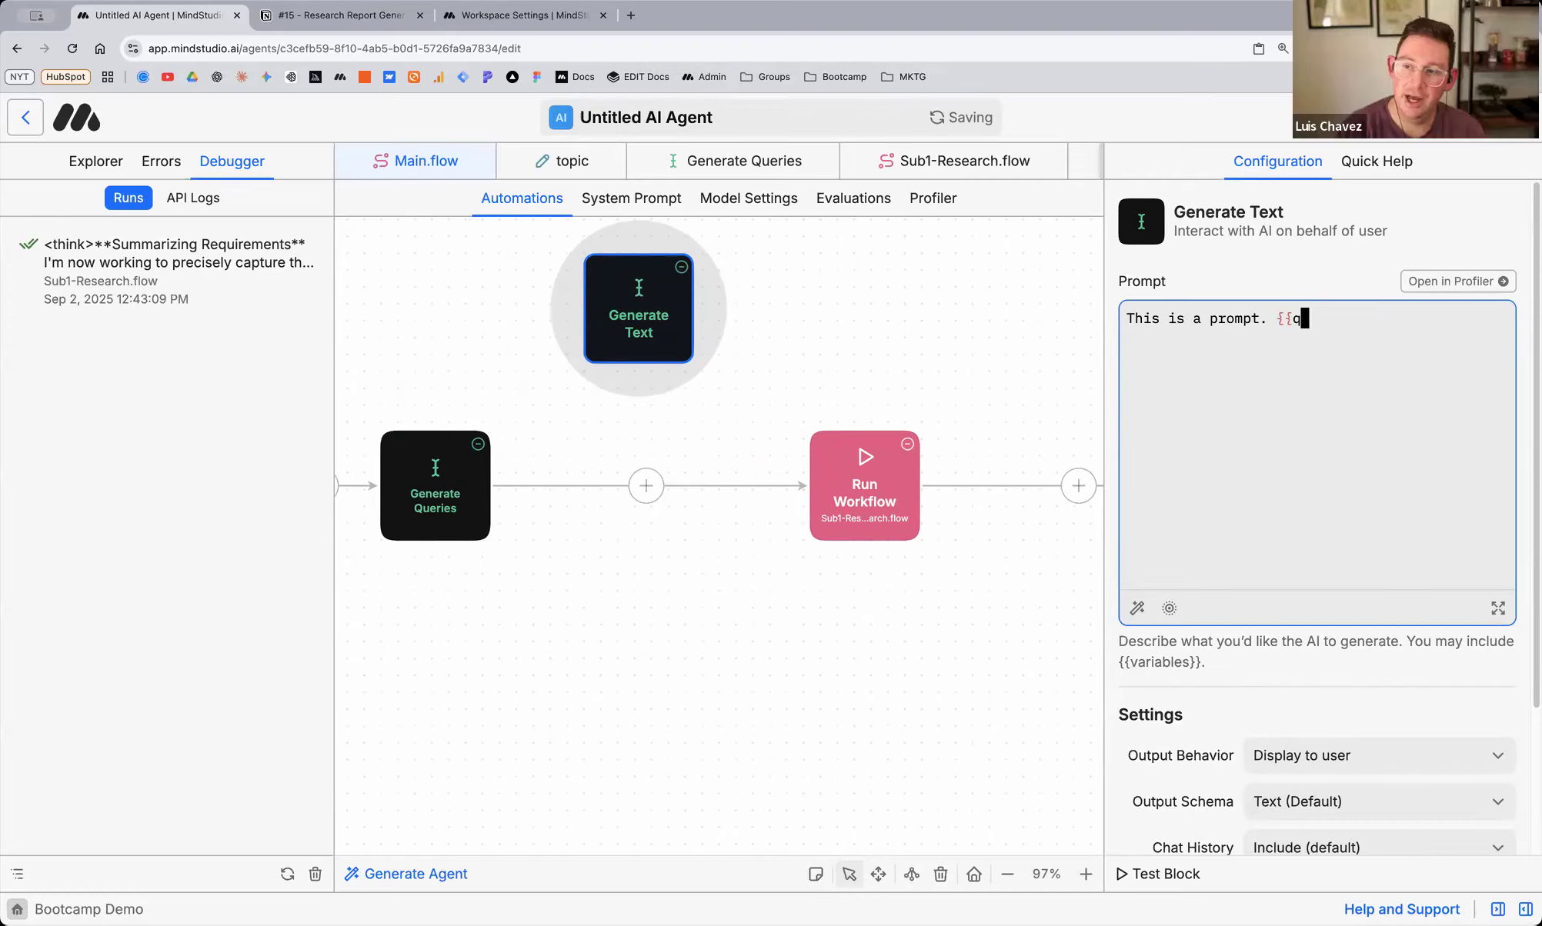
pyautogui.write('que')
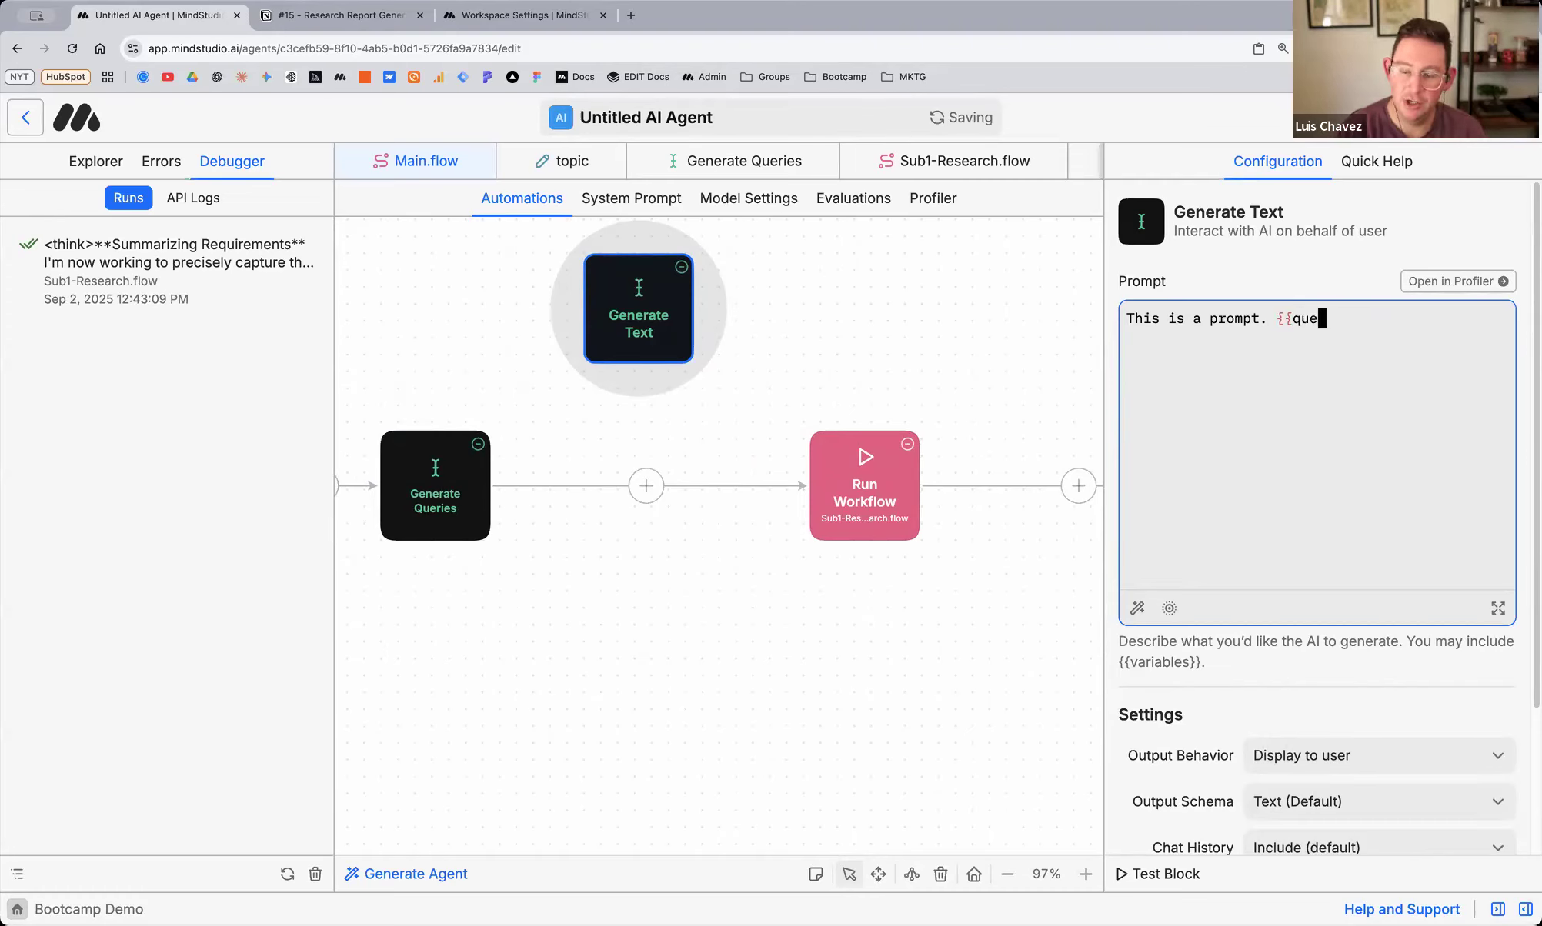
pyautogui.write('rie')
pyautogui.press('BackSpace')
pyautogui.press('BackSpace')
pyautogui.press('BackSpace')
pyautogui.press('BackSpace')
pyautogui.press('BackSpace')
pyautogui.press('BackSpace')
pyautogui.press('BackSpace')
pyautogui.press('BackSpace')
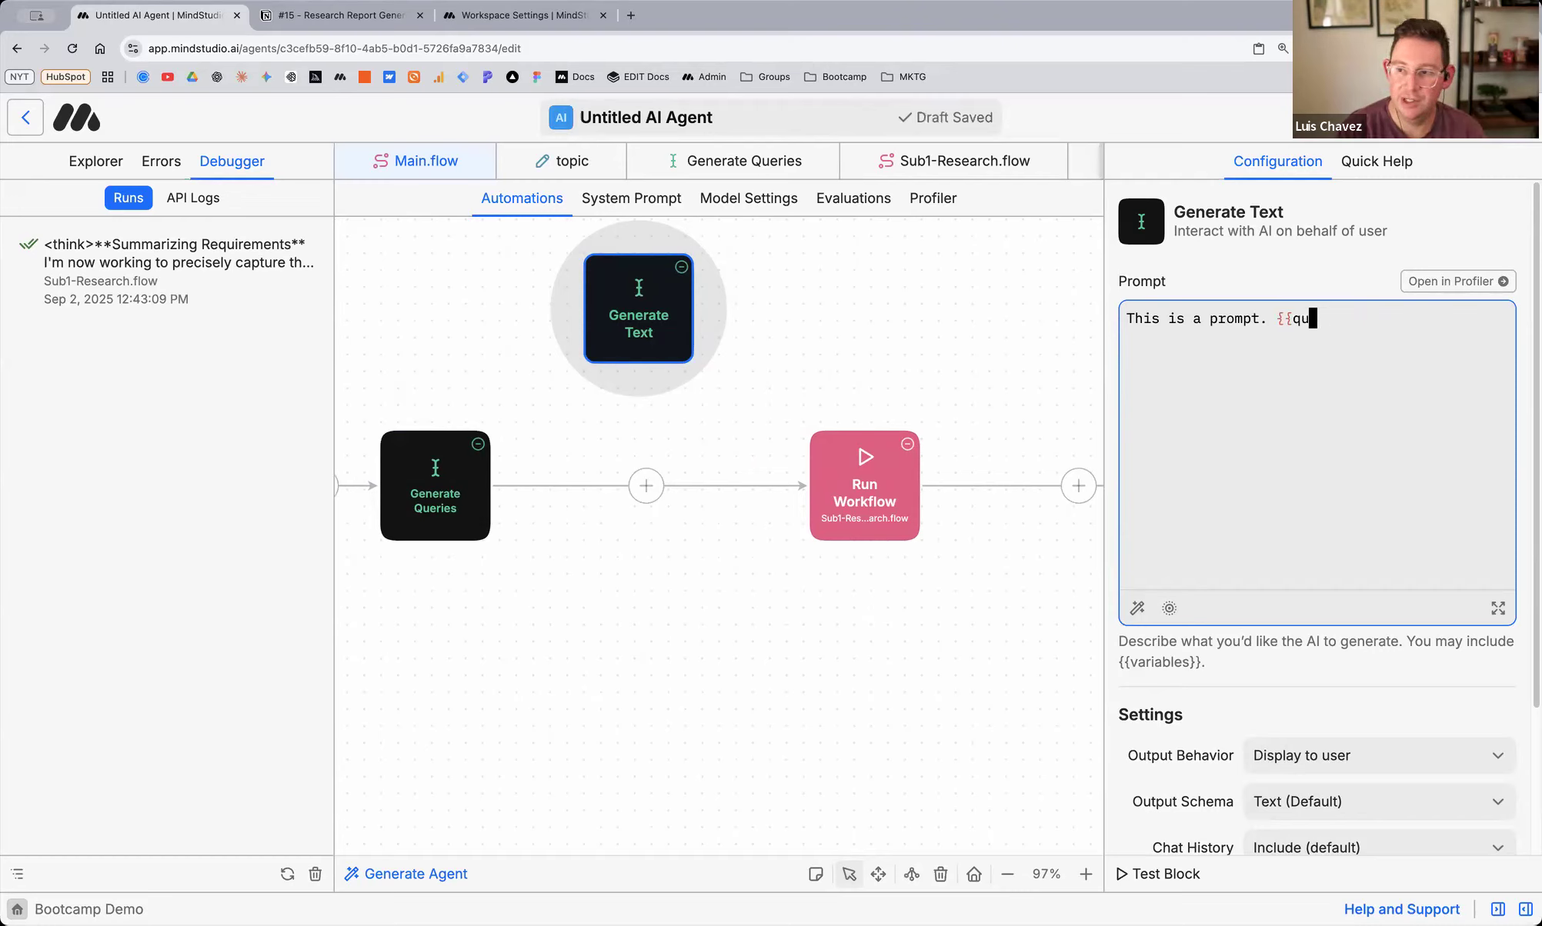
pyautogui.write('{{que')
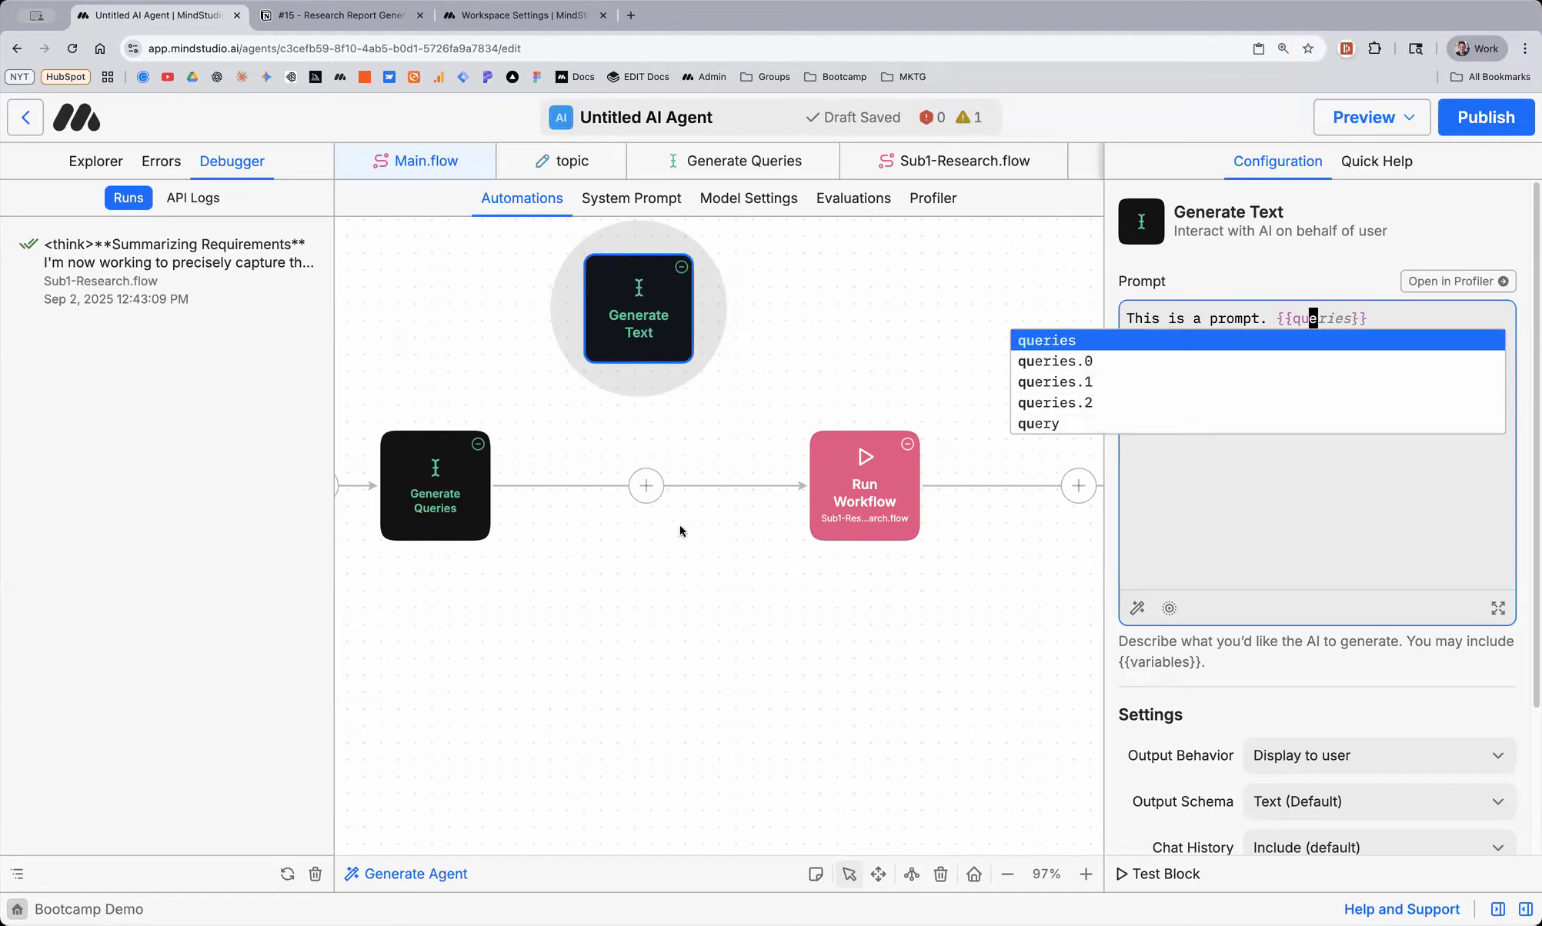
# Append ,... after "query3" inside the array in the Generate Queries block's sample output
pyautogui.click(478, 493)
pyautogui.scroll(-5, 1356, 550)
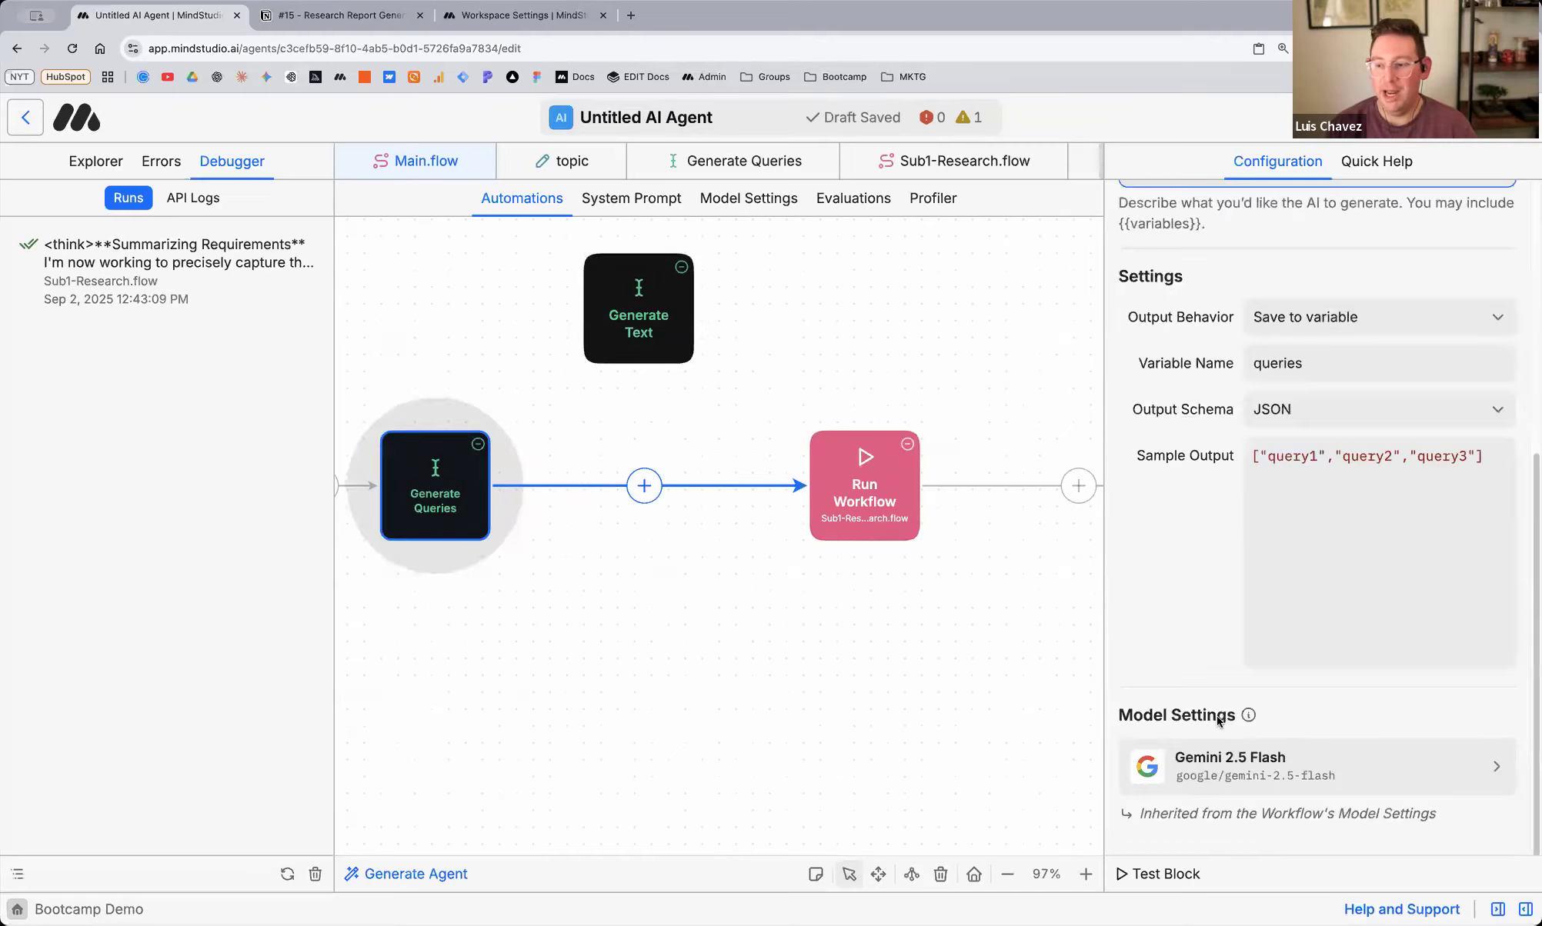
pyautogui.click(1478, 458)
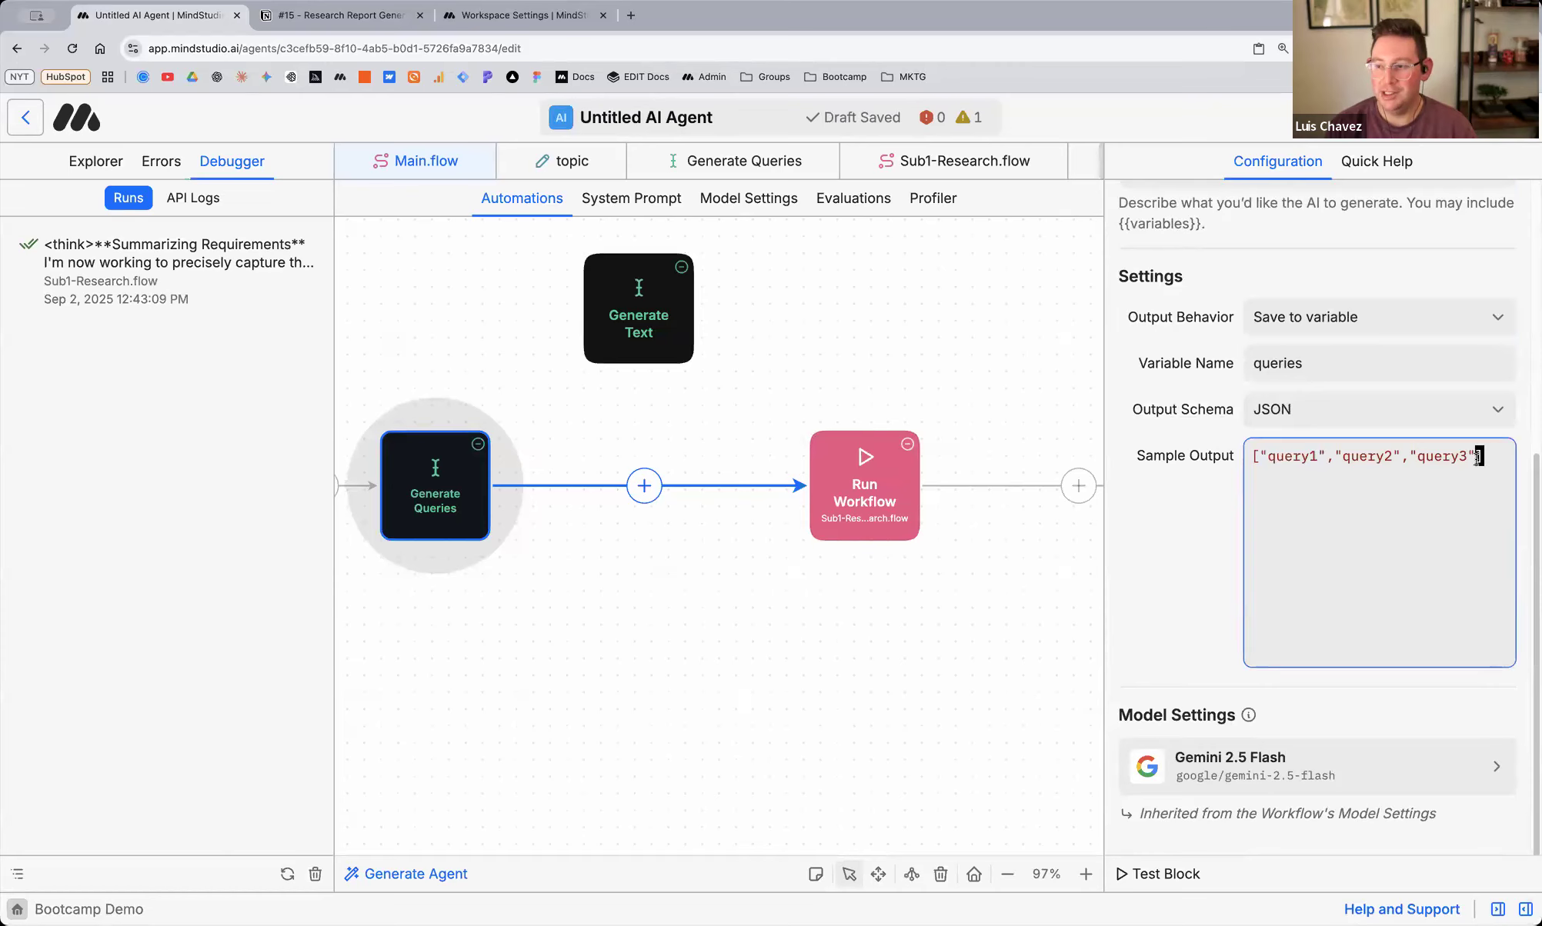
pyautogui.write(',...')
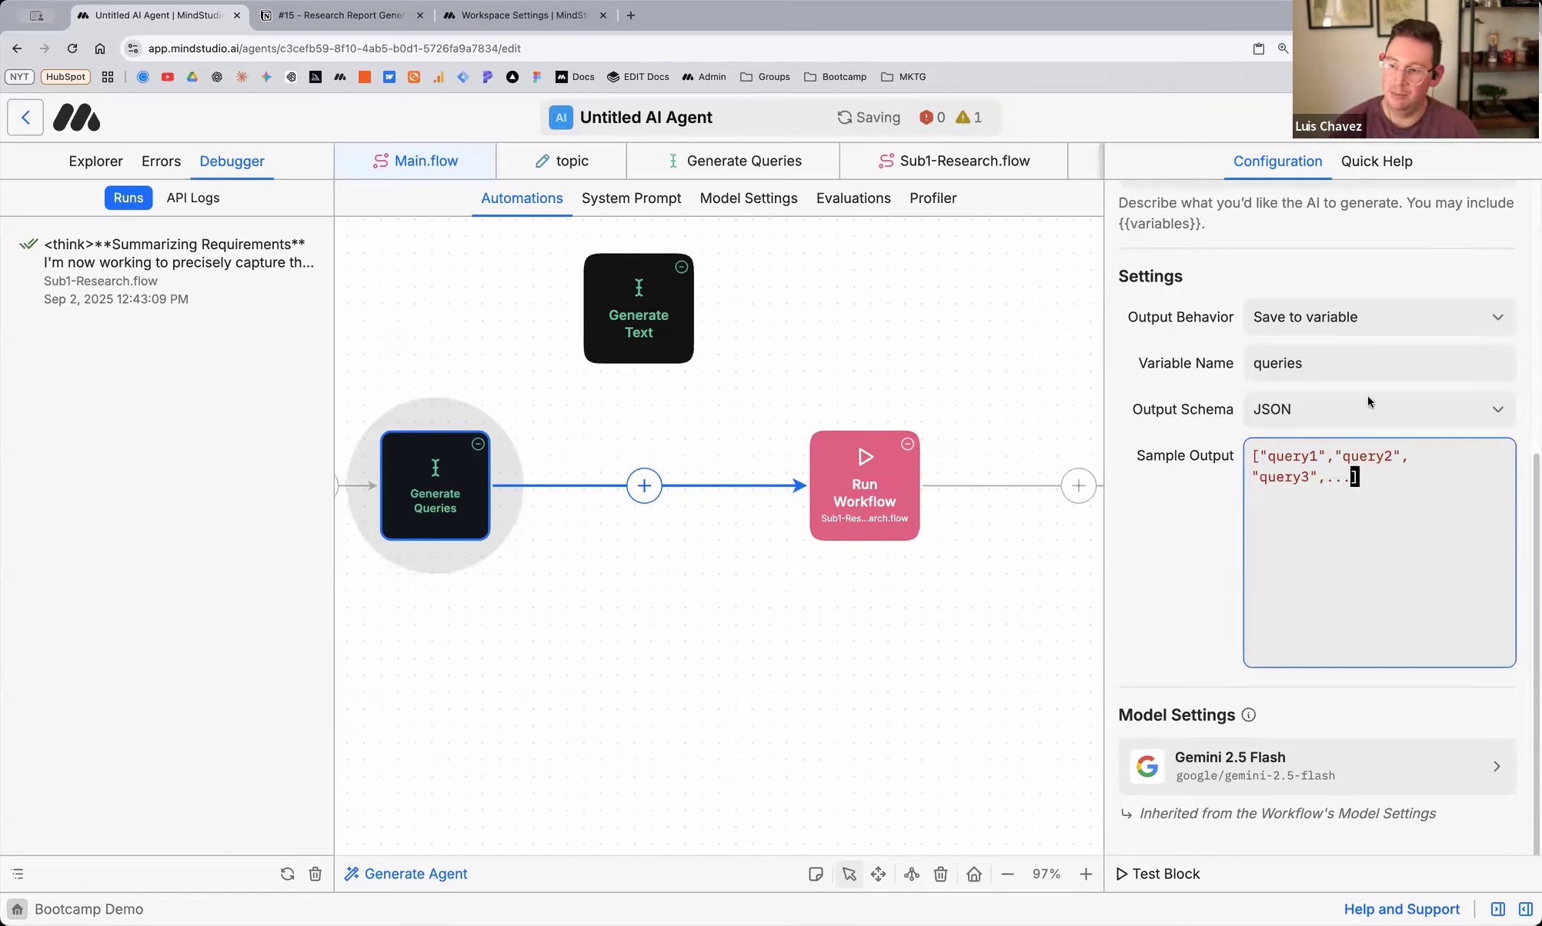
# Restart the variable reference in the Generate Text prompt as {{q to check which variables are suggested for the changed sample output
pyautogui.click(597, 329)
pyautogui.click(1394, 308)
pyautogui.write('{{qu')
pyautogui.press('BackSpace')
pyautogui.press('BackSpace')
pyautogui.press('BackSpace')
pyautogui.press('BackSpace')
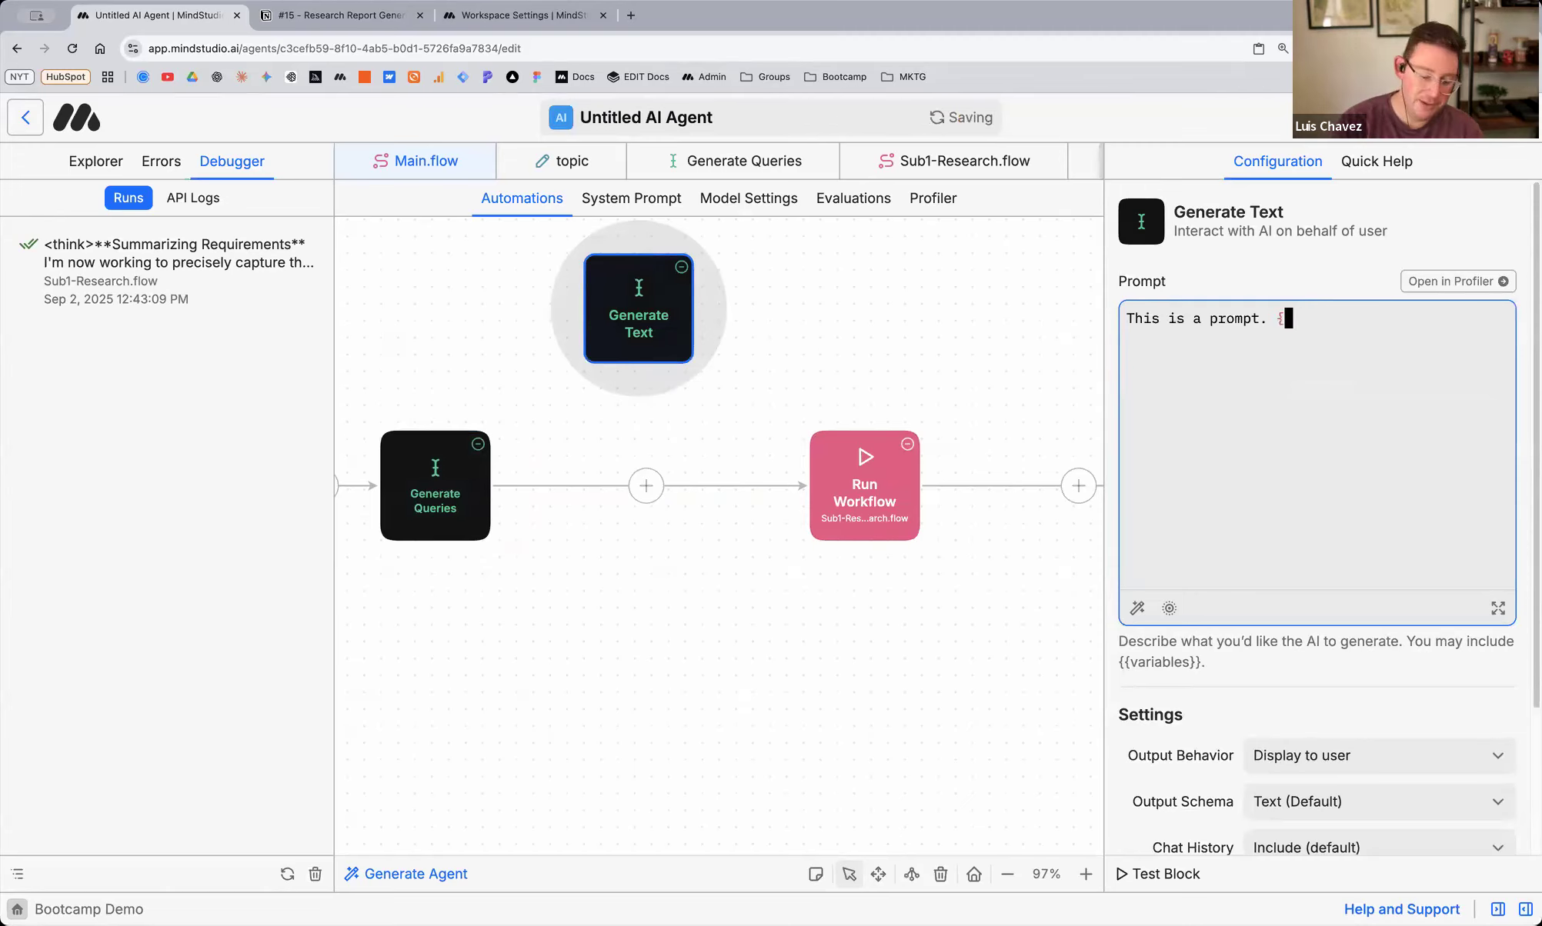
pyautogui.write('{q')
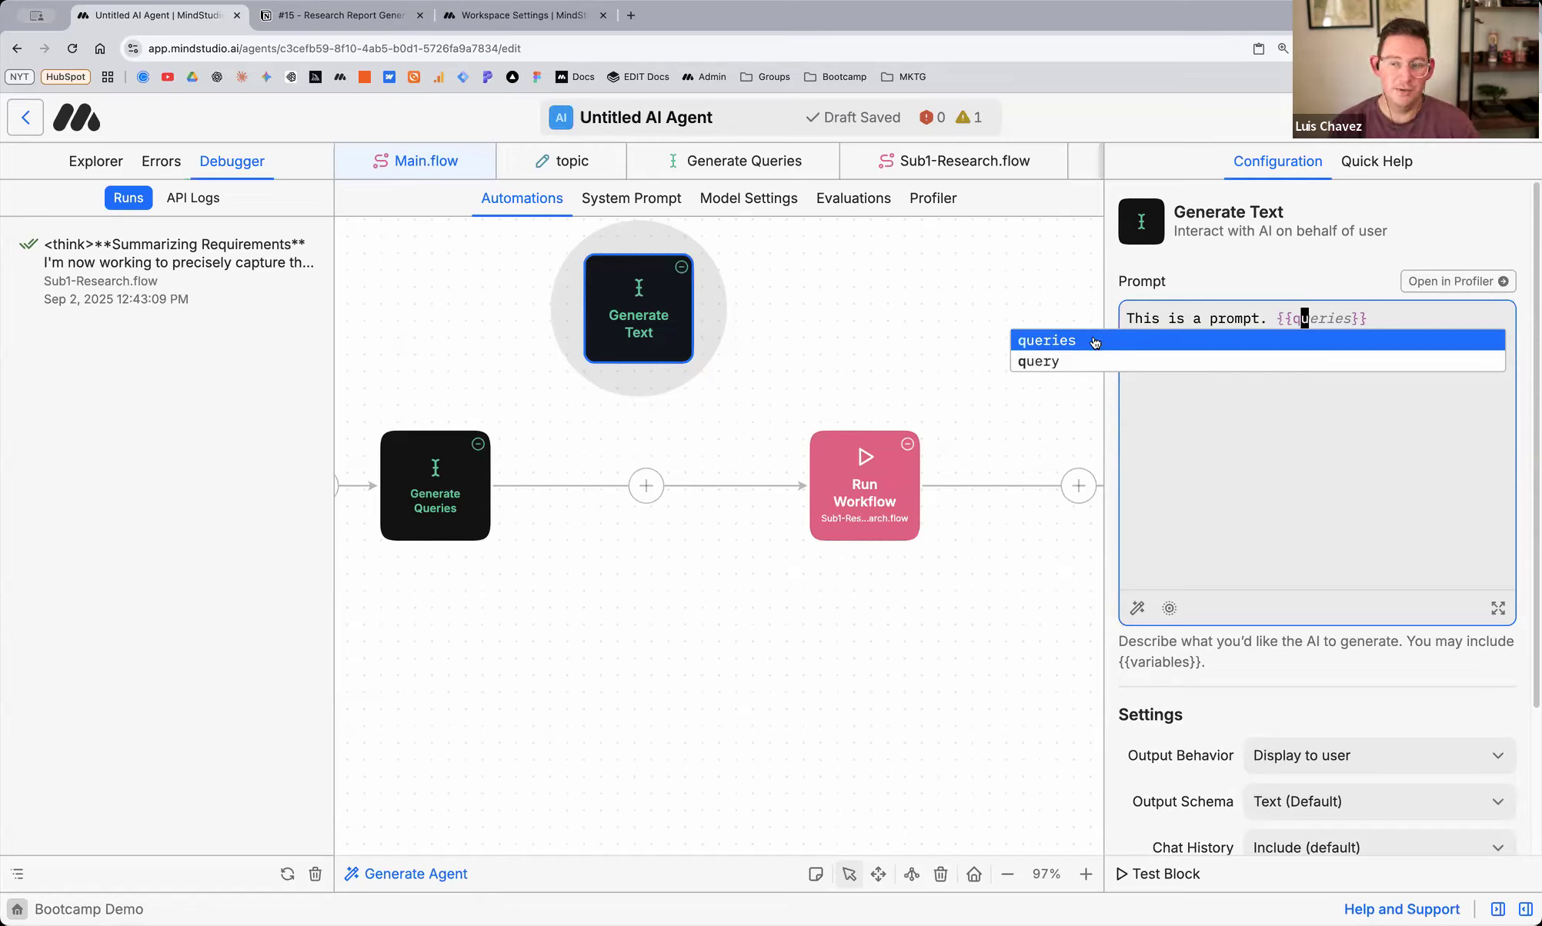
pyautogui.click(683, 400)
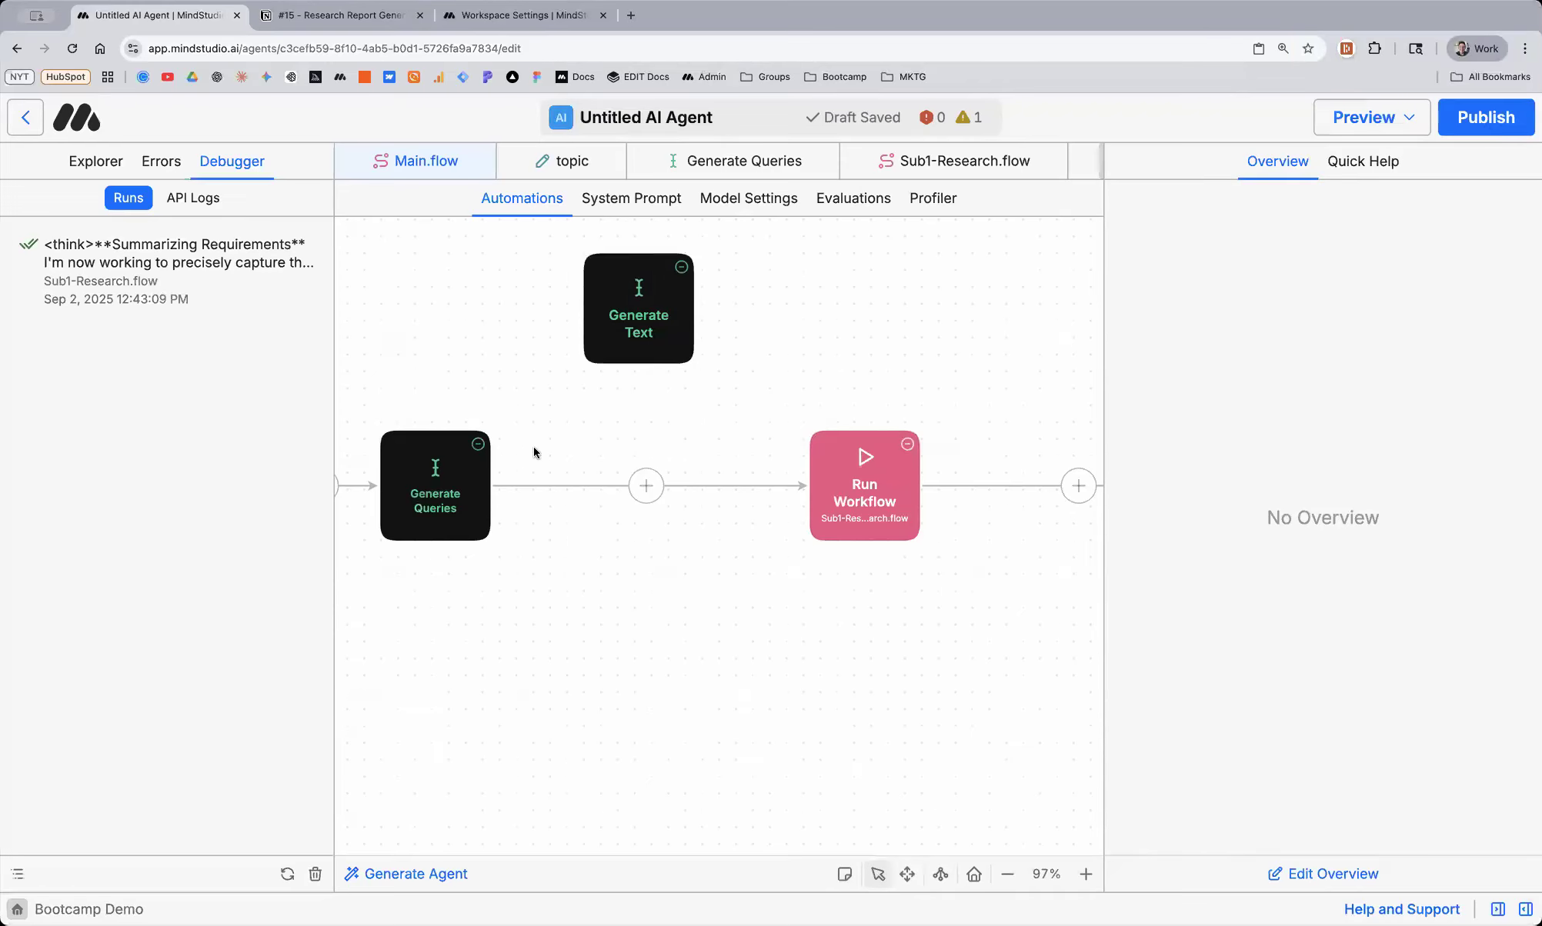
# Delete the Generate Text block from Main.flow
pyautogui.click(668, 311)
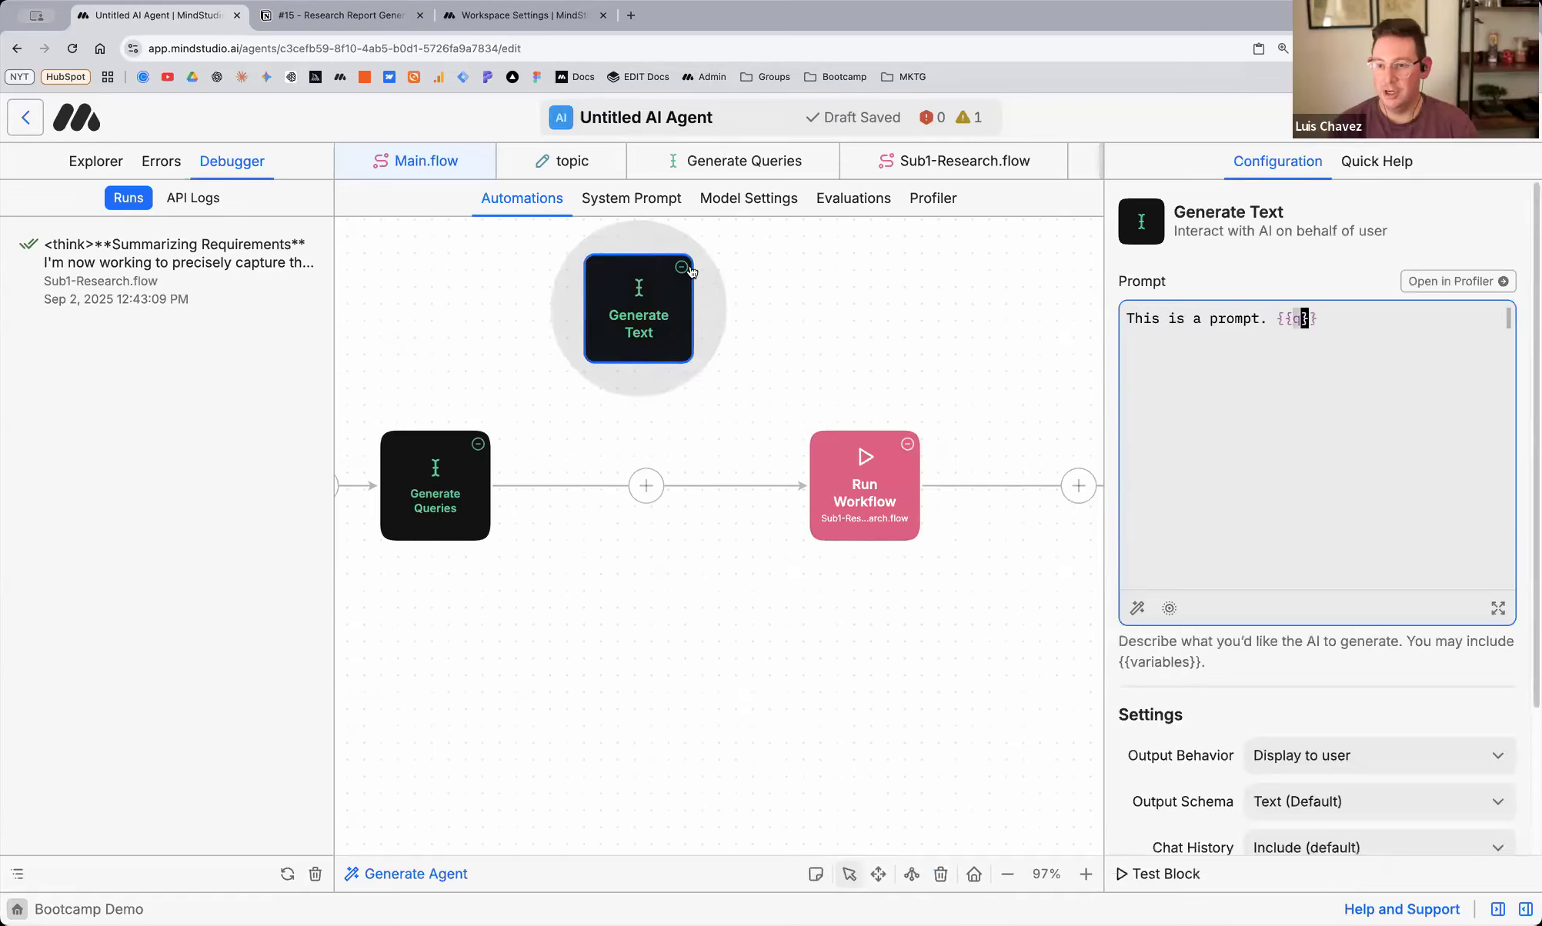
pyautogui.press('BackSpace')
pyautogui.press('Return')
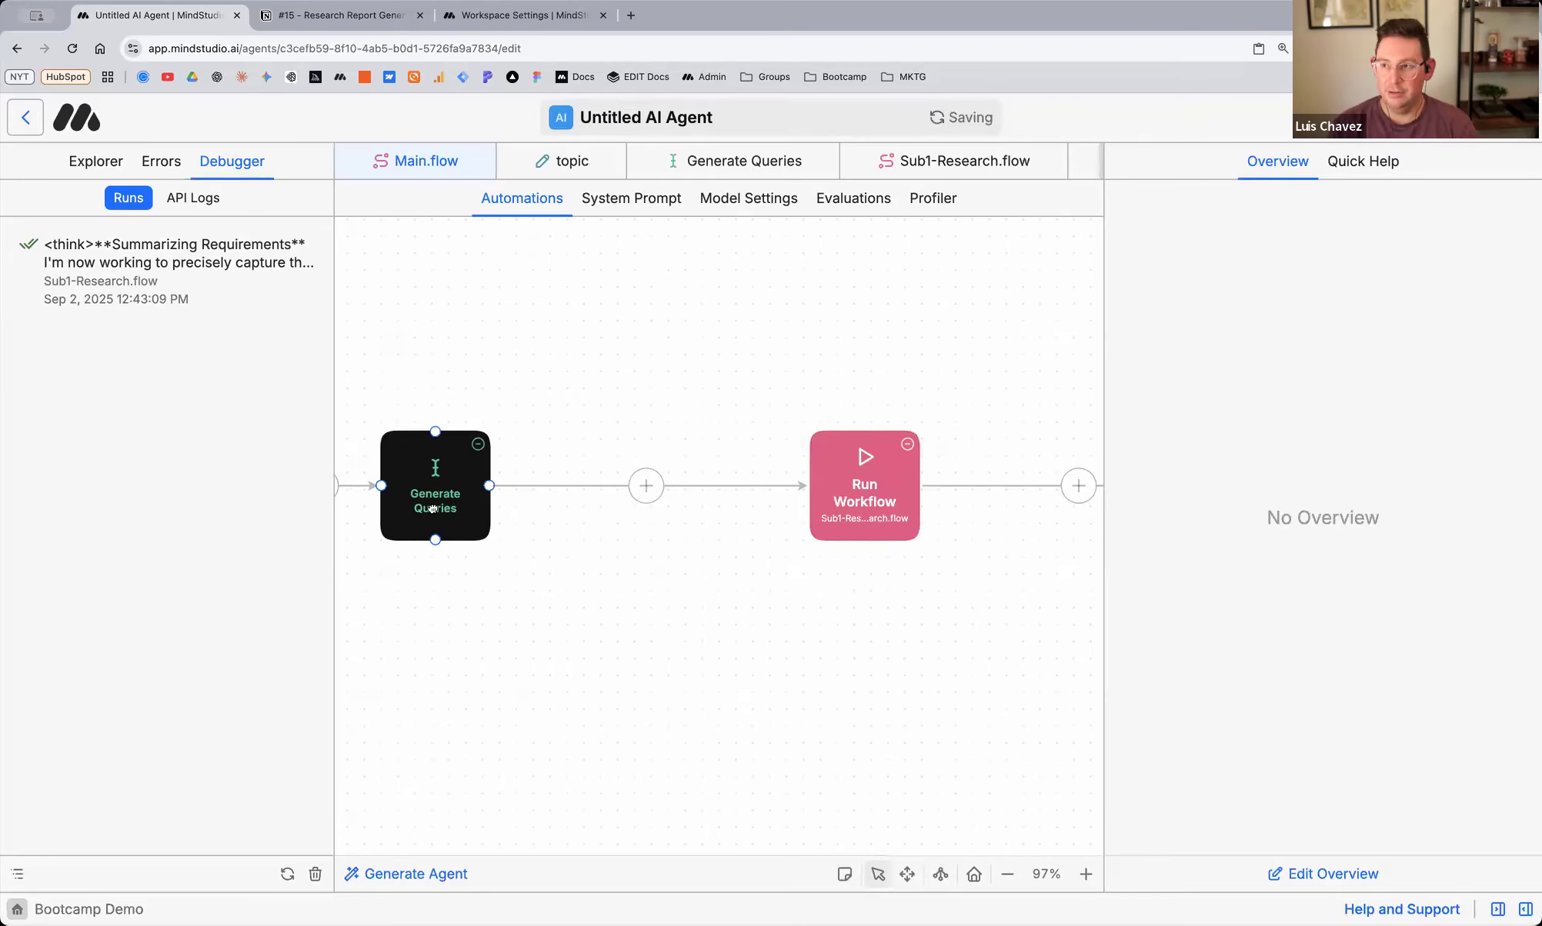
# Review the Generate Queries block's prompt, output variable, schema and sample output
pyautogui.click(474, 505)
pyautogui.scroll(-5, 1274, 509)
pyautogui.scroll(10, 1274, 509)
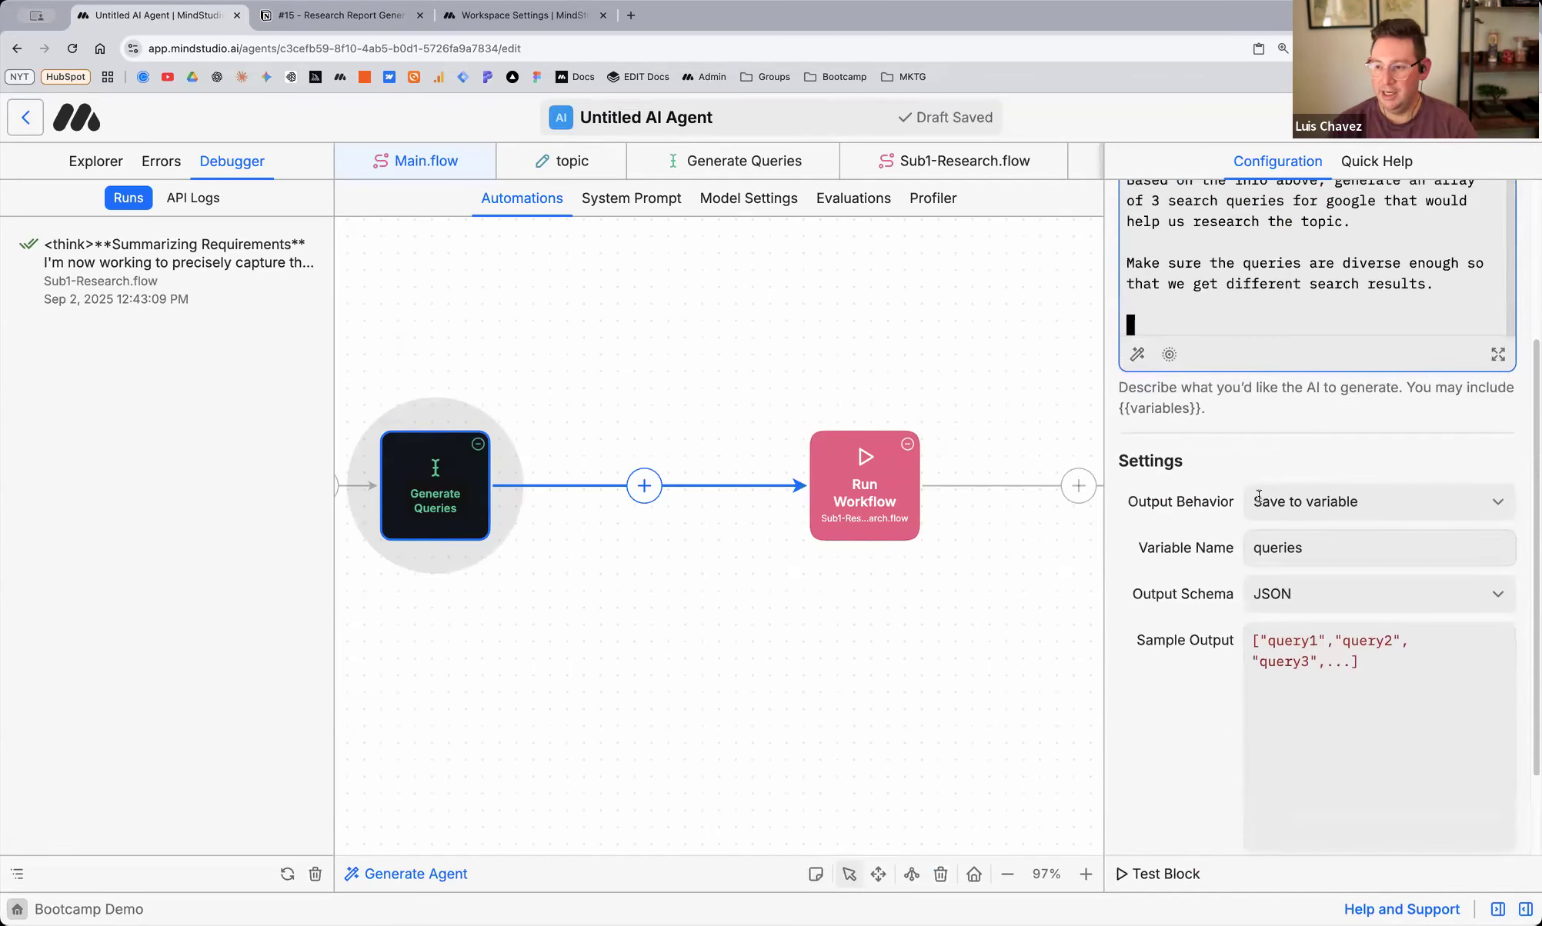
pyautogui.scroll(-10, 1257, 425)
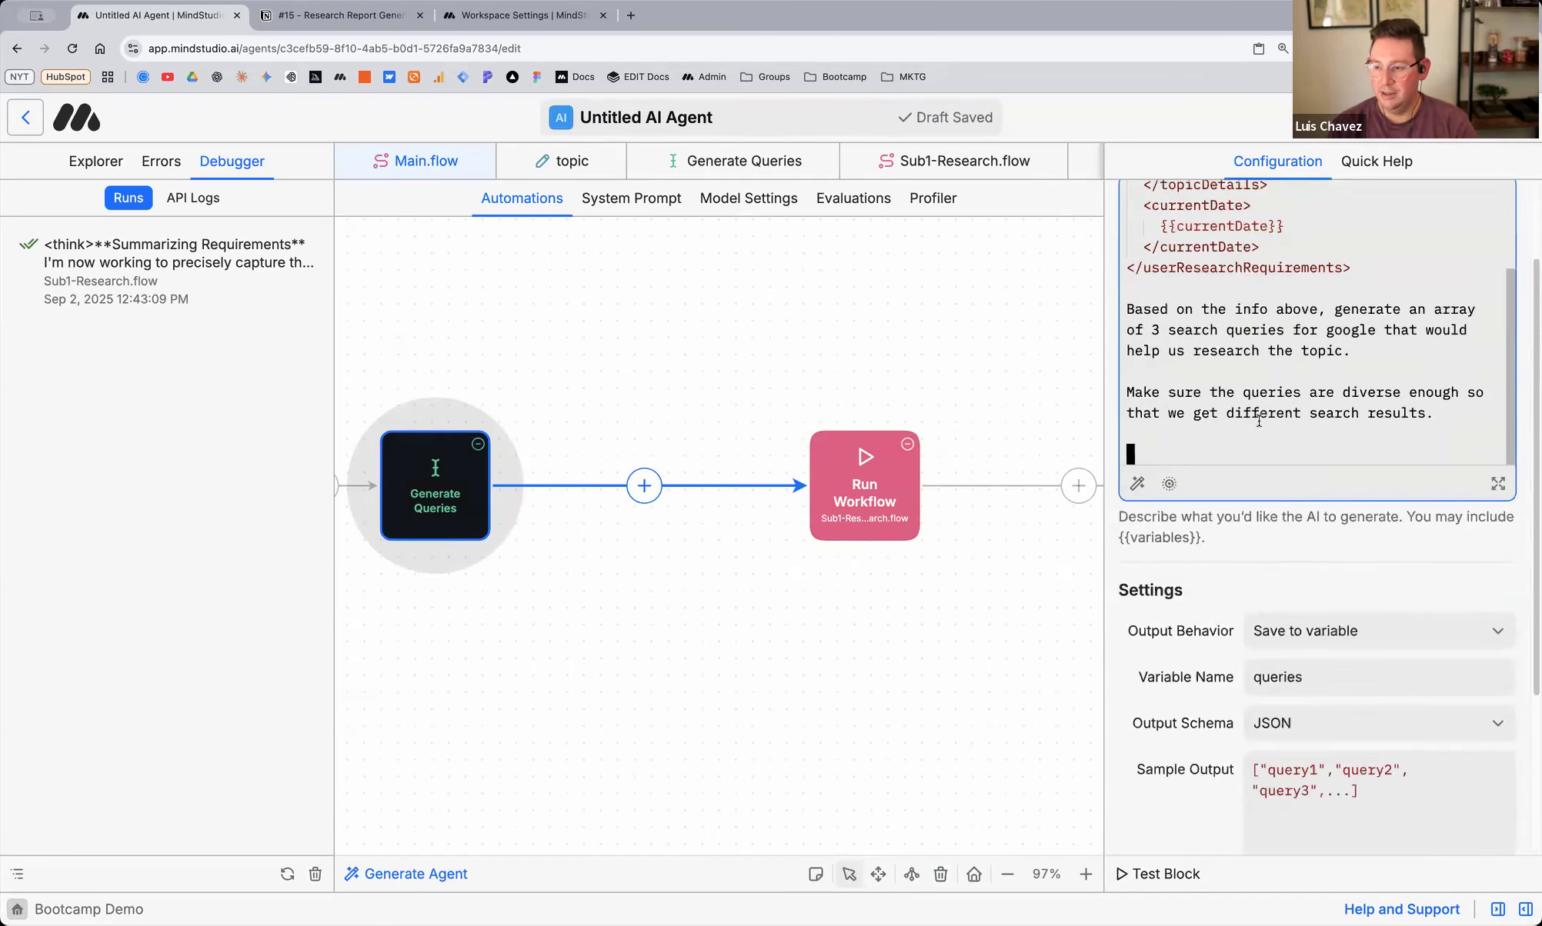
pyautogui.scroll(5, 1200, 524)
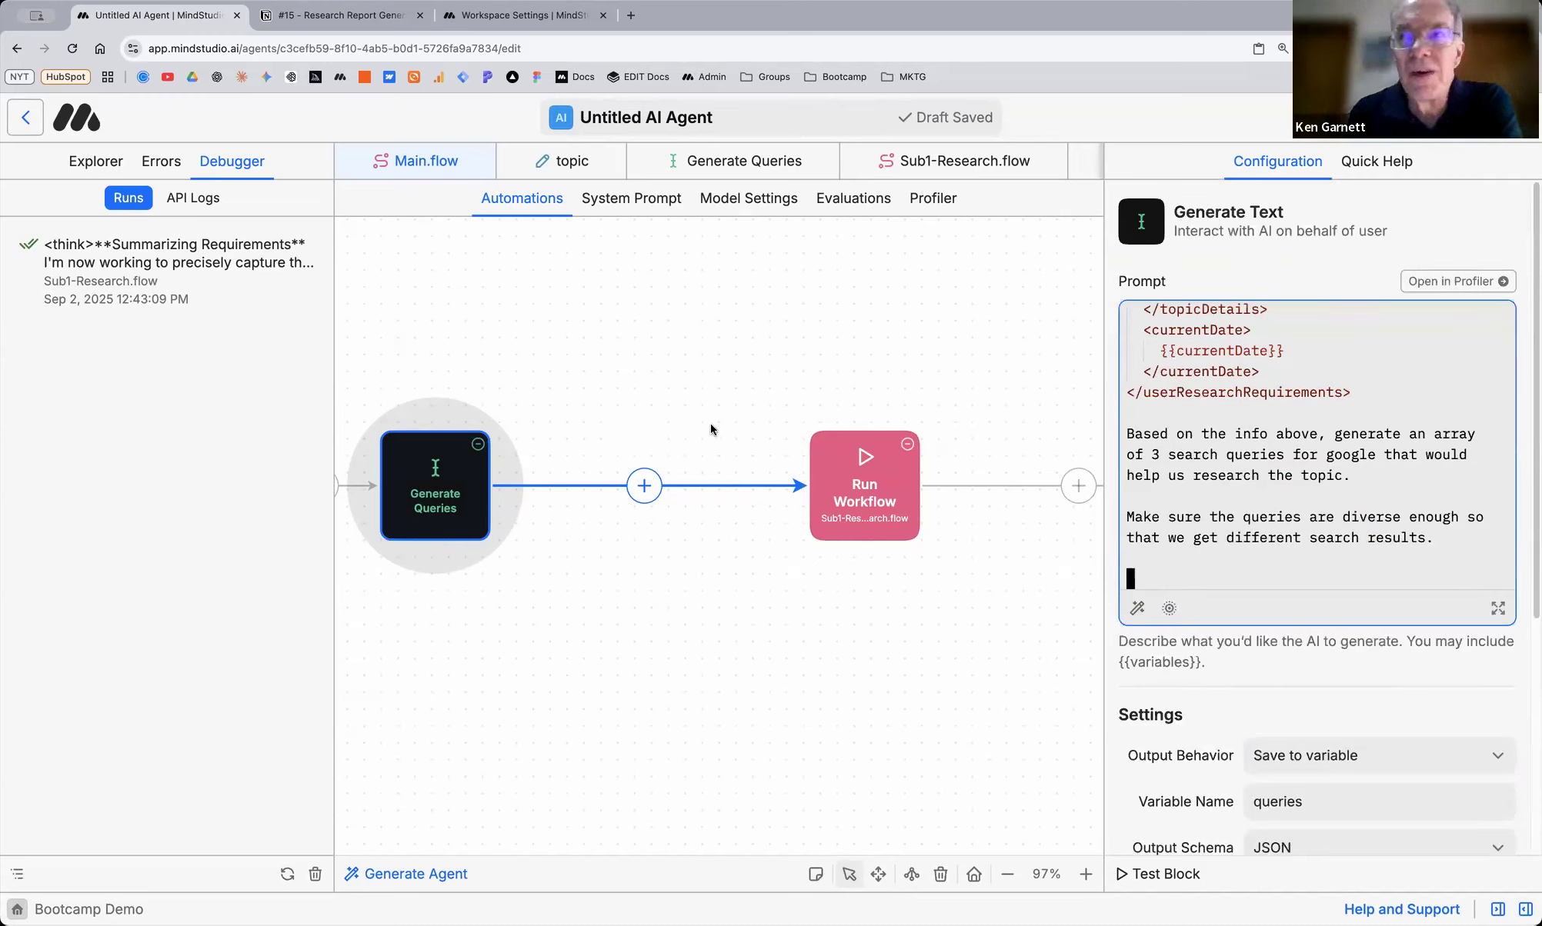
# Open the Sub1.2-Scrape and Sub1-Research workflows and look over the Sub1-Research chain of blocks from Start to End
pyautogui.click(106, 163)
pyautogui.click(205, 509)
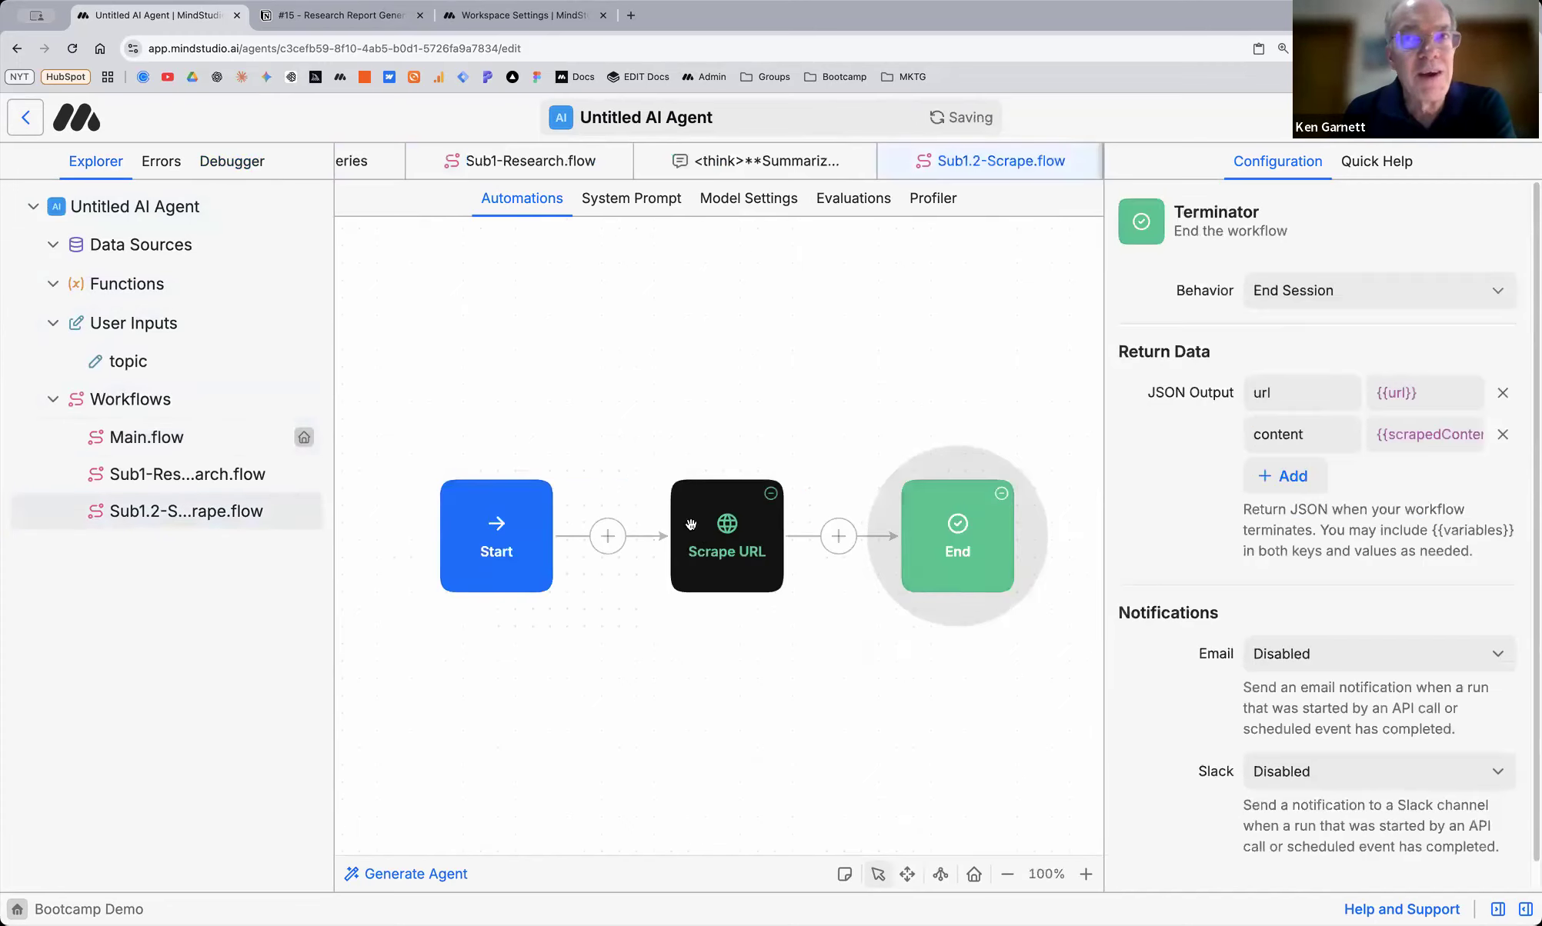
pyautogui.click(234, 481)
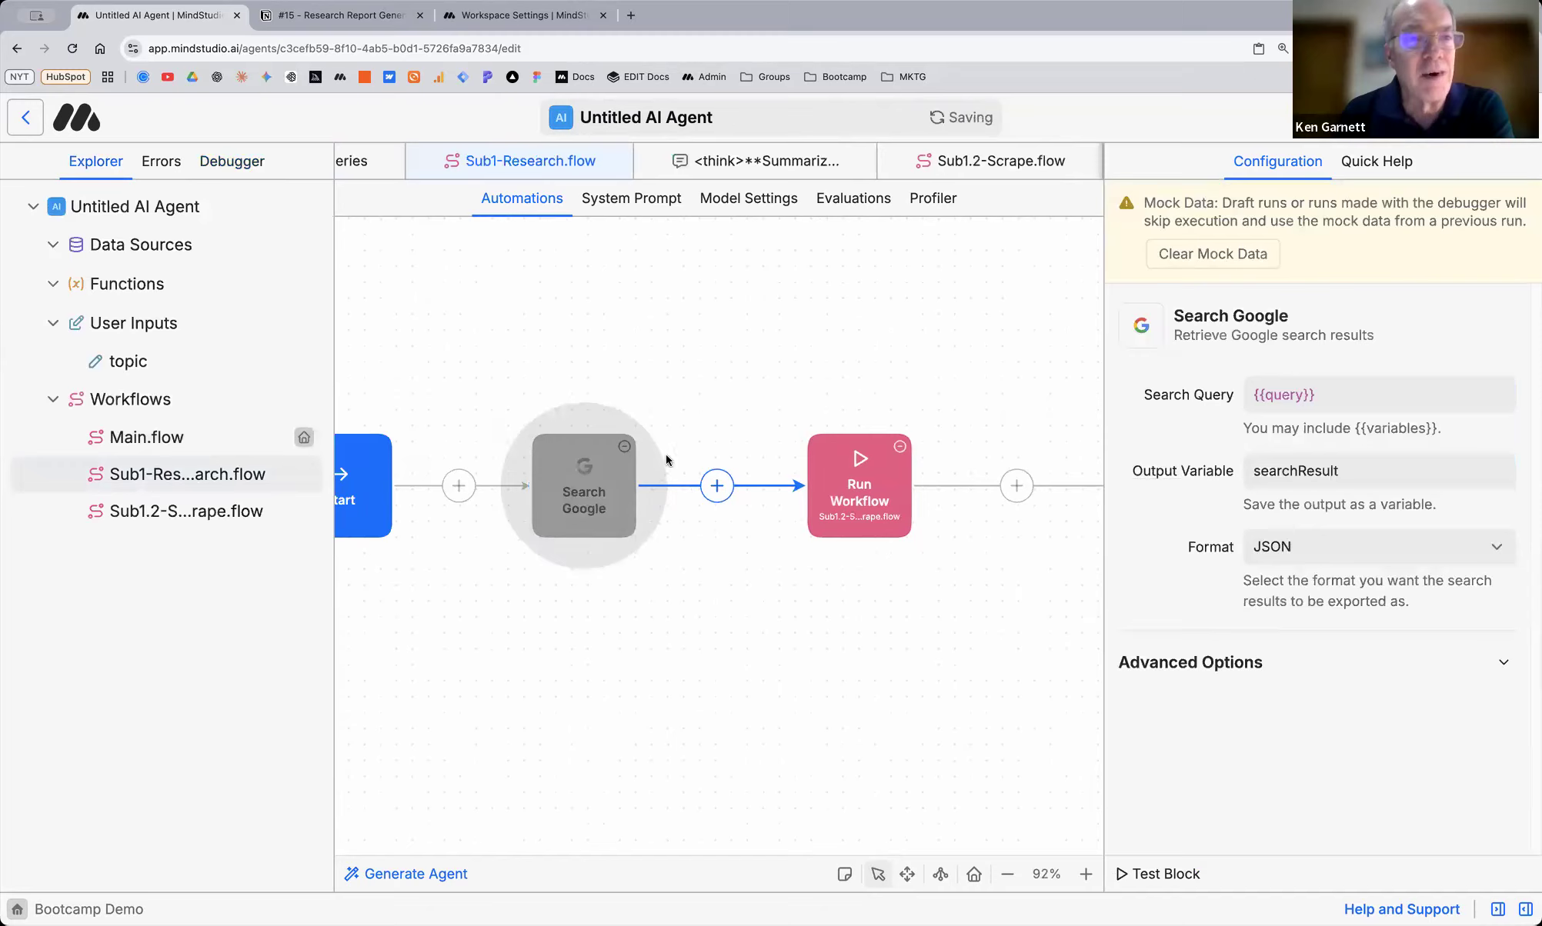
pyautogui.hscroll(1, 656, 562)
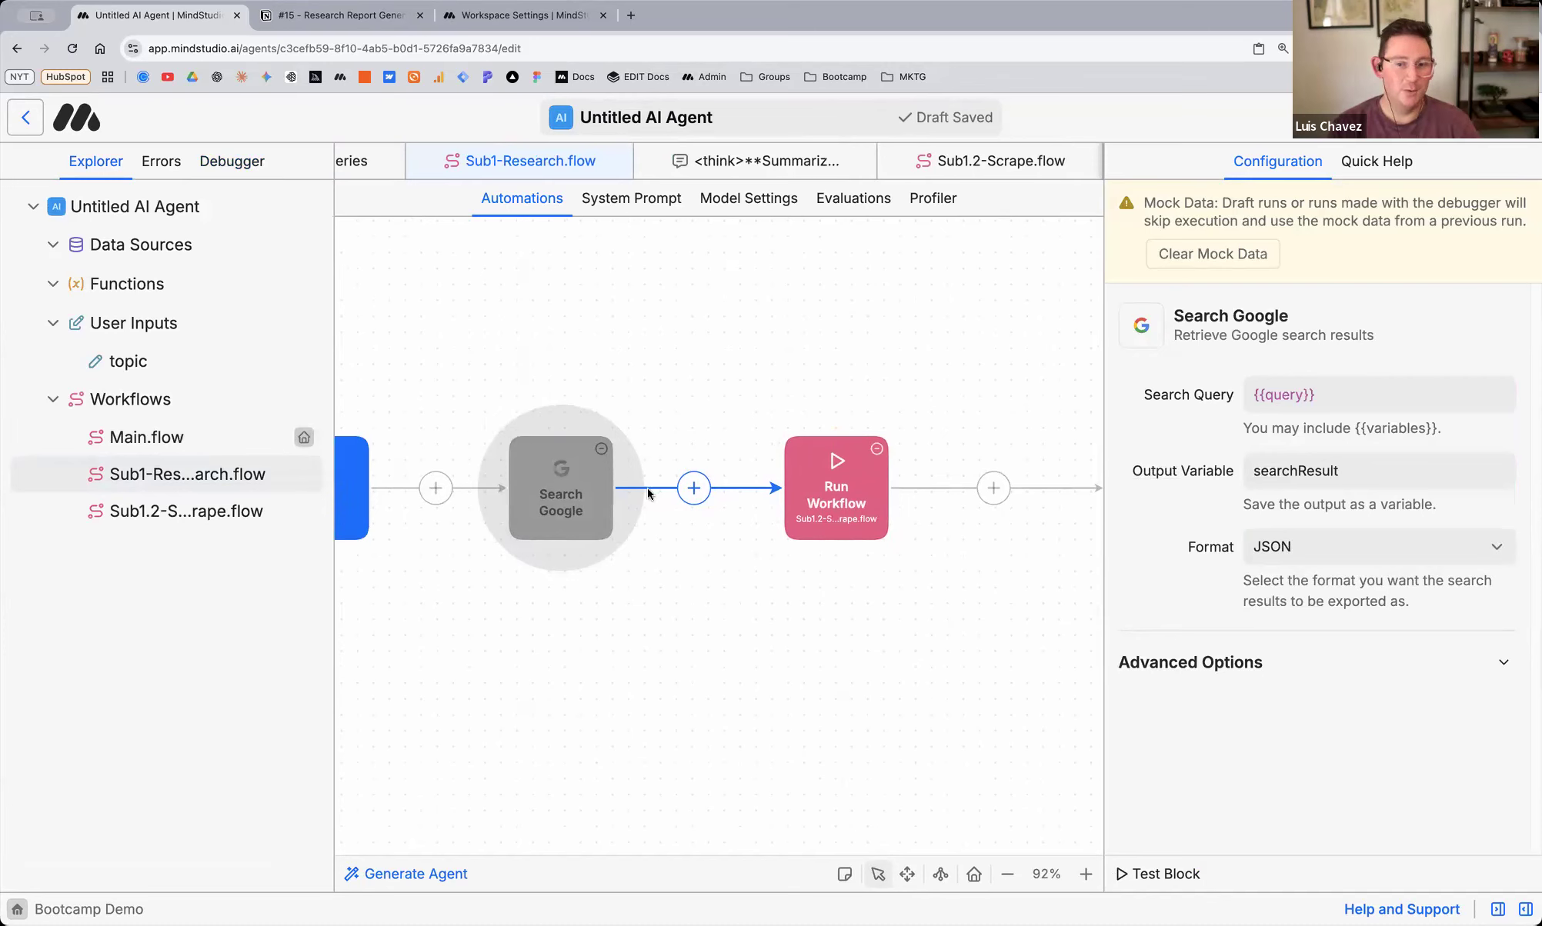
pyautogui.hscroll(3, 638, 487)
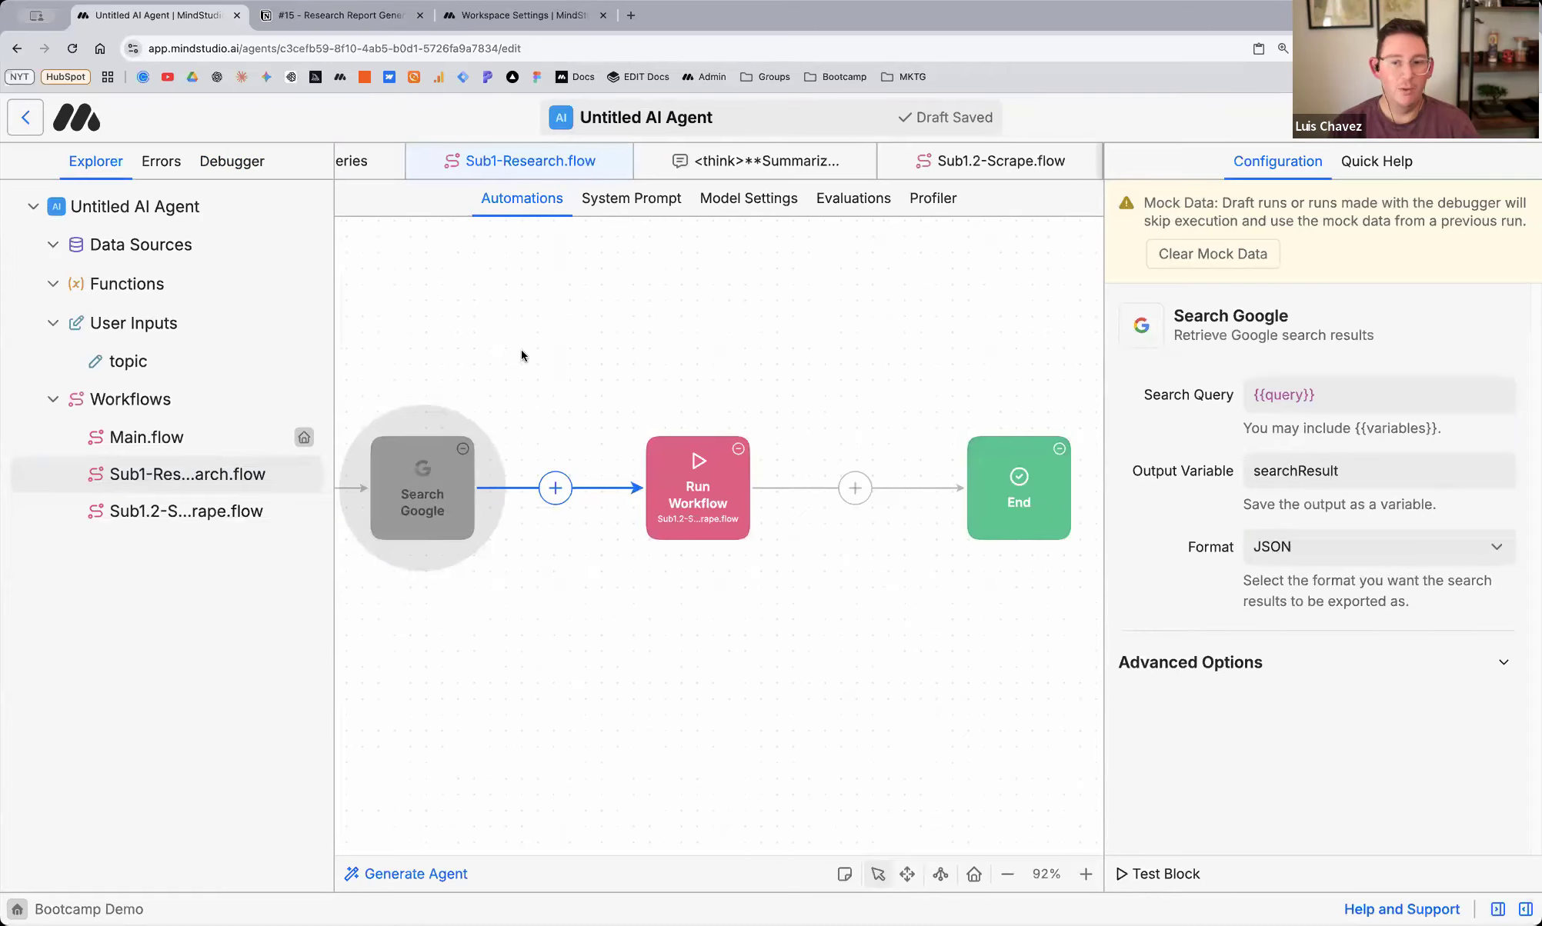
pyautogui.hscroll(-5, 523, 353)
pyautogui.hscroll(2, 523, 355)
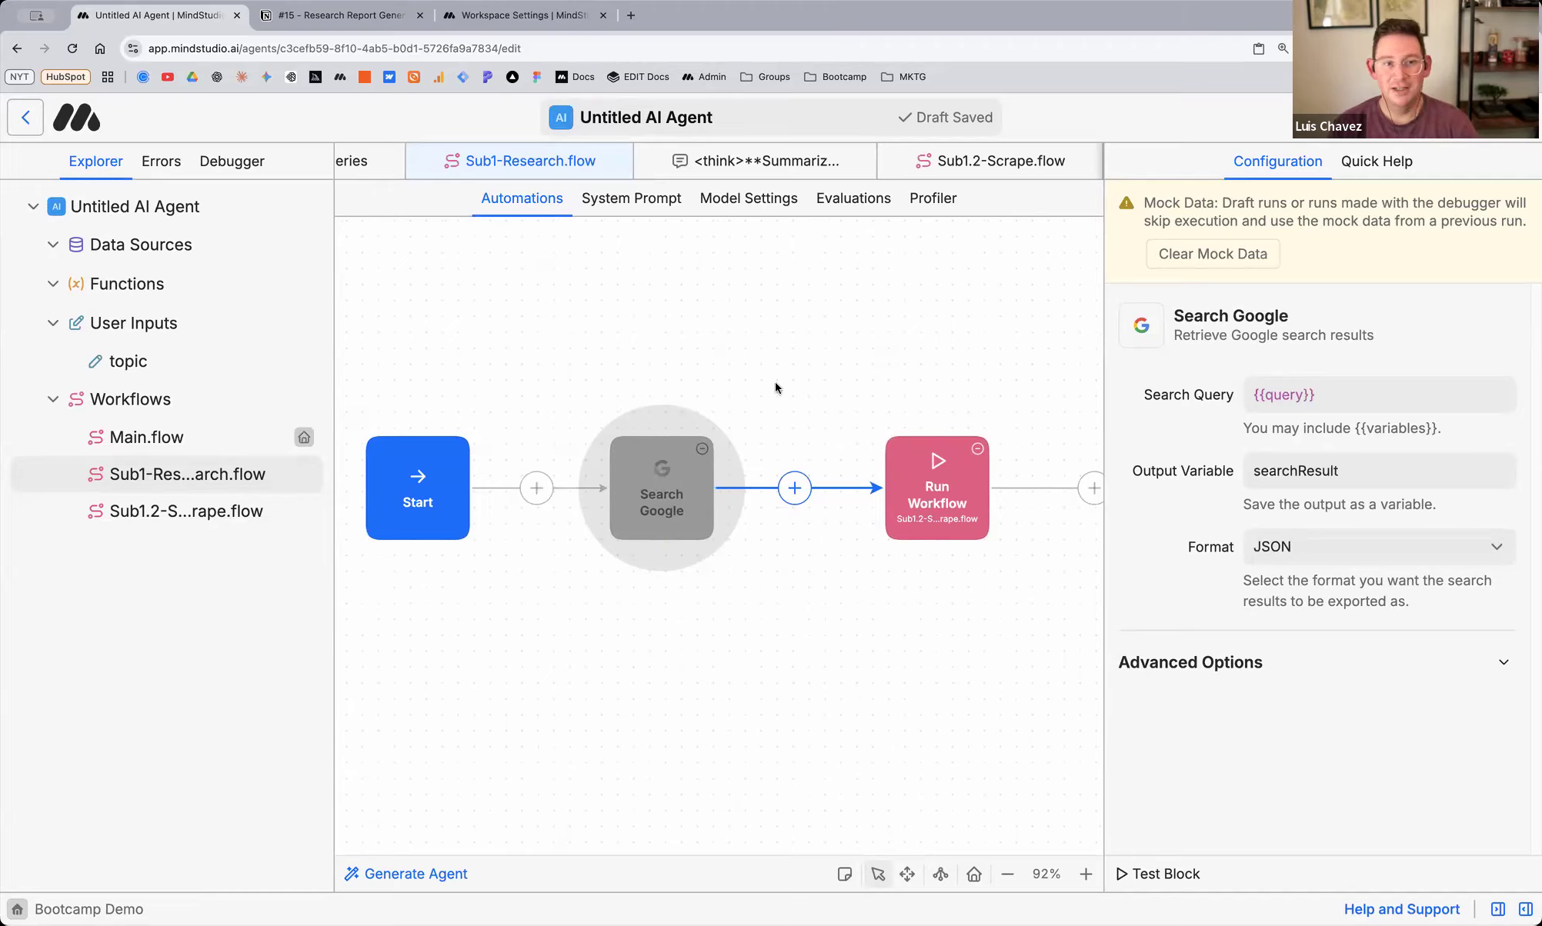
pyautogui.hscroll(1, 728, 340)
pyautogui.hscroll(-1, 728, 340)
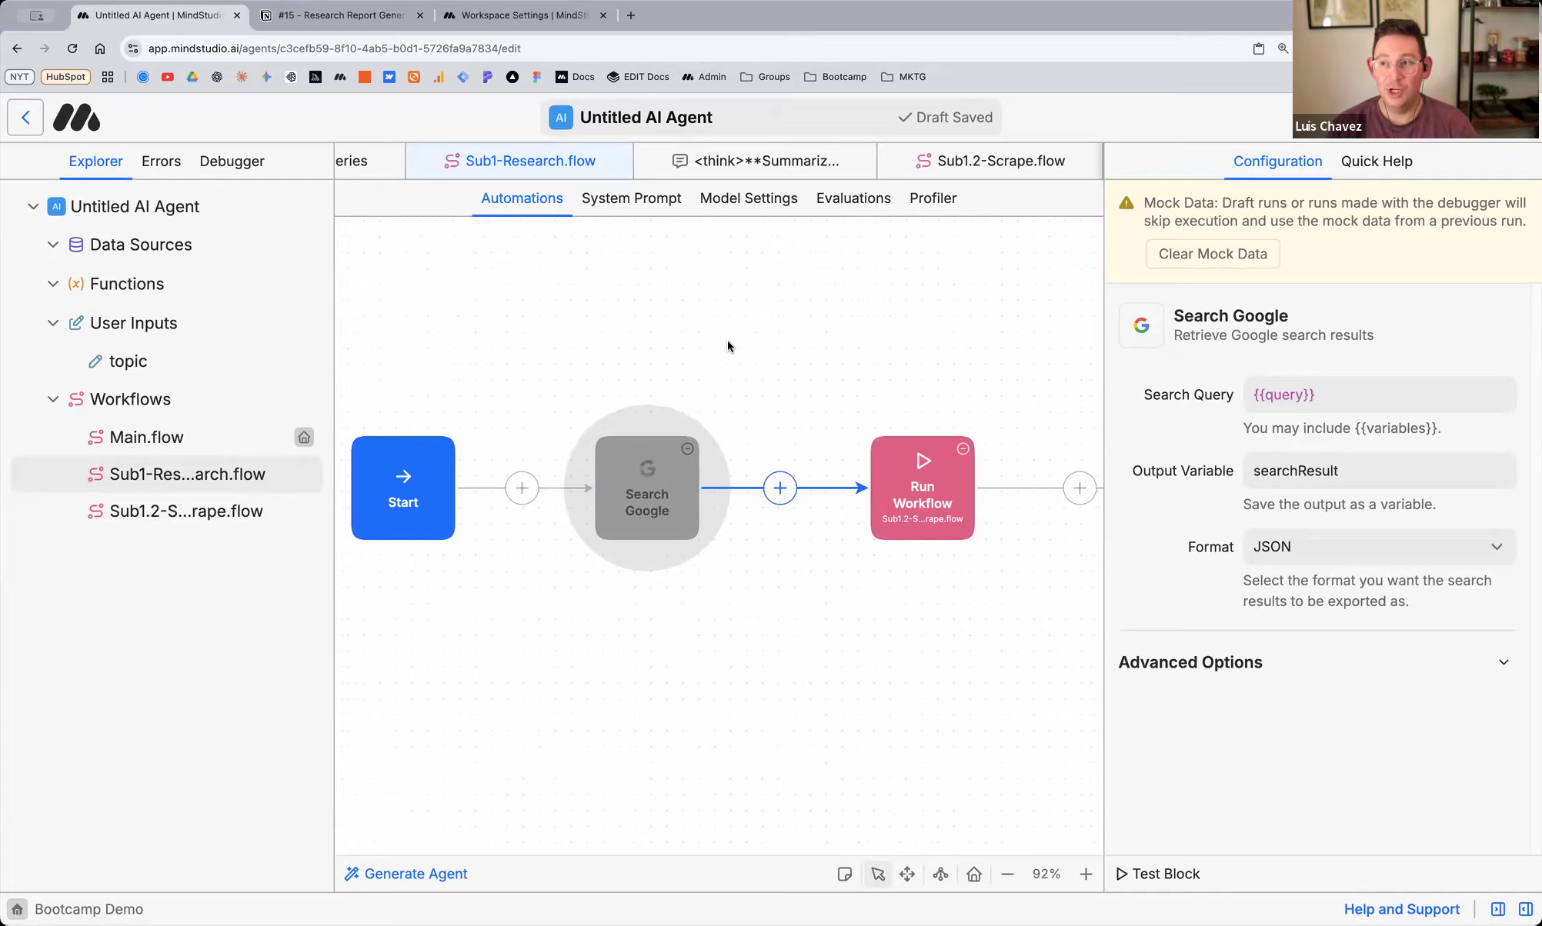
pyautogui.scroll(-1, 474, 444)
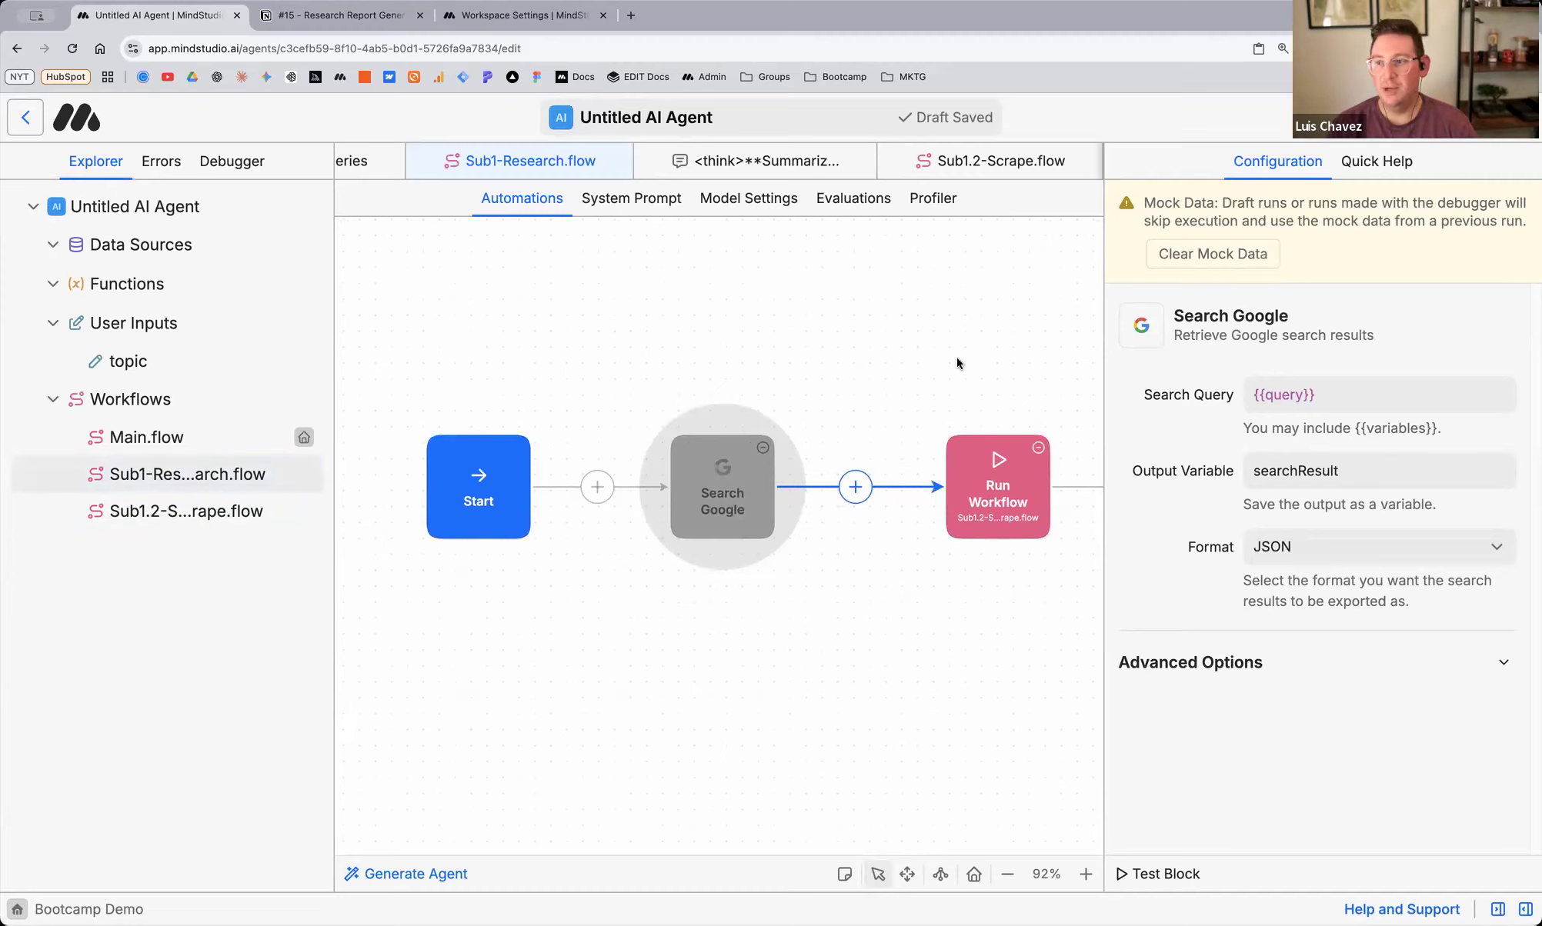
pyautogui.hscroll(5, 956, 356)
pyautogui.hscroll(-3, 530, 371)
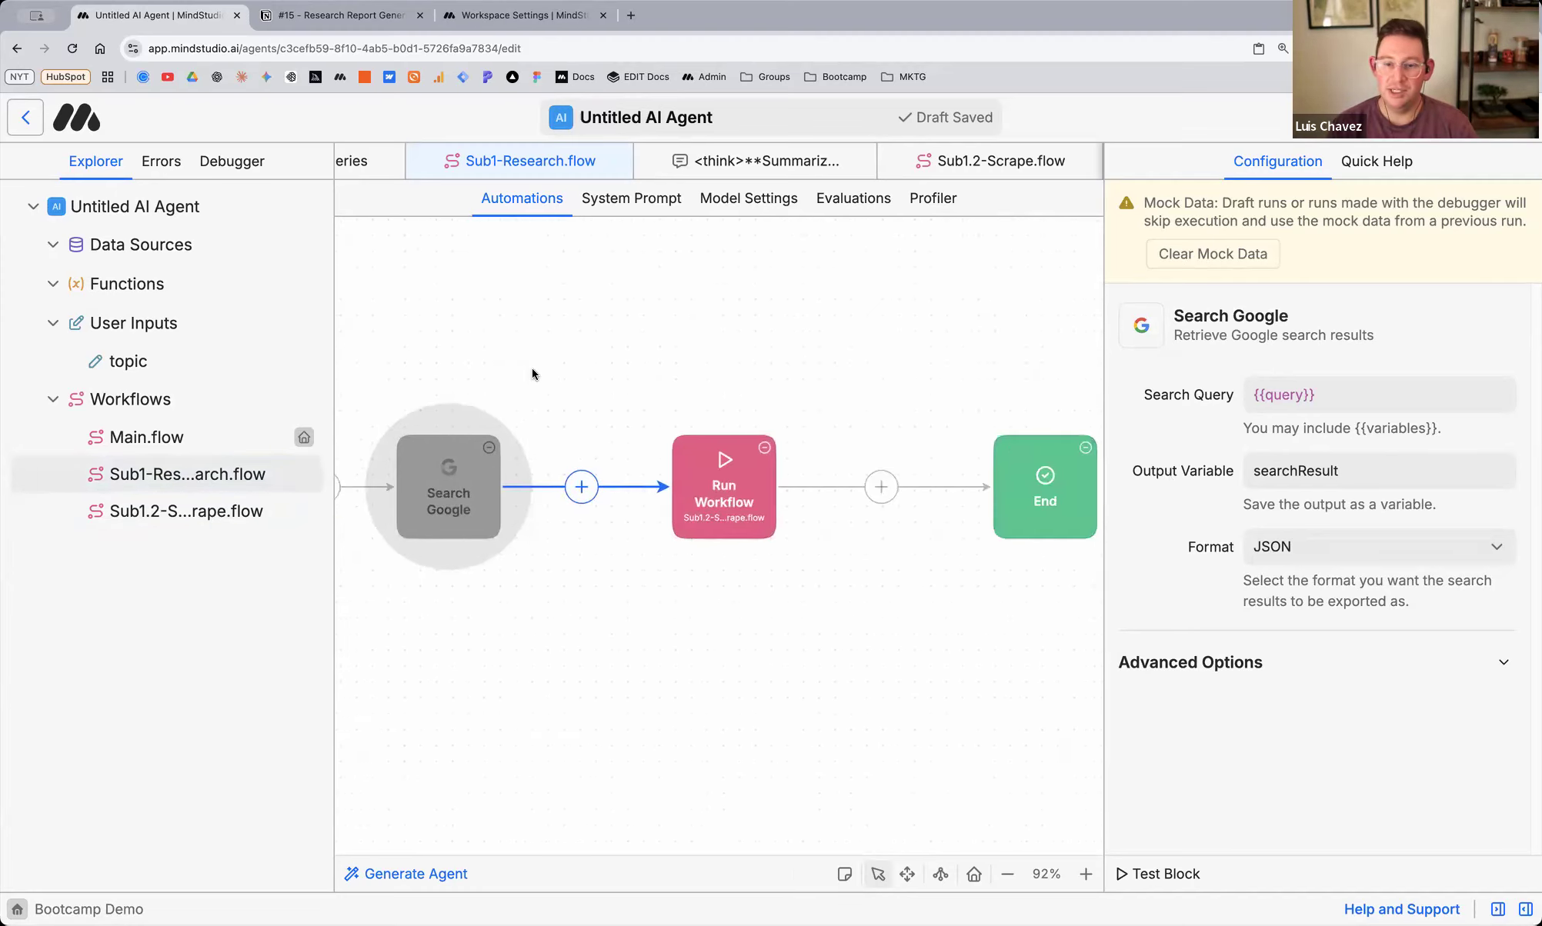
# Check the Start block's launch variable and run Sub1-Research.flow in the debugger with the query "Desert Survival Tips"
pyautogui.click(401, 493)
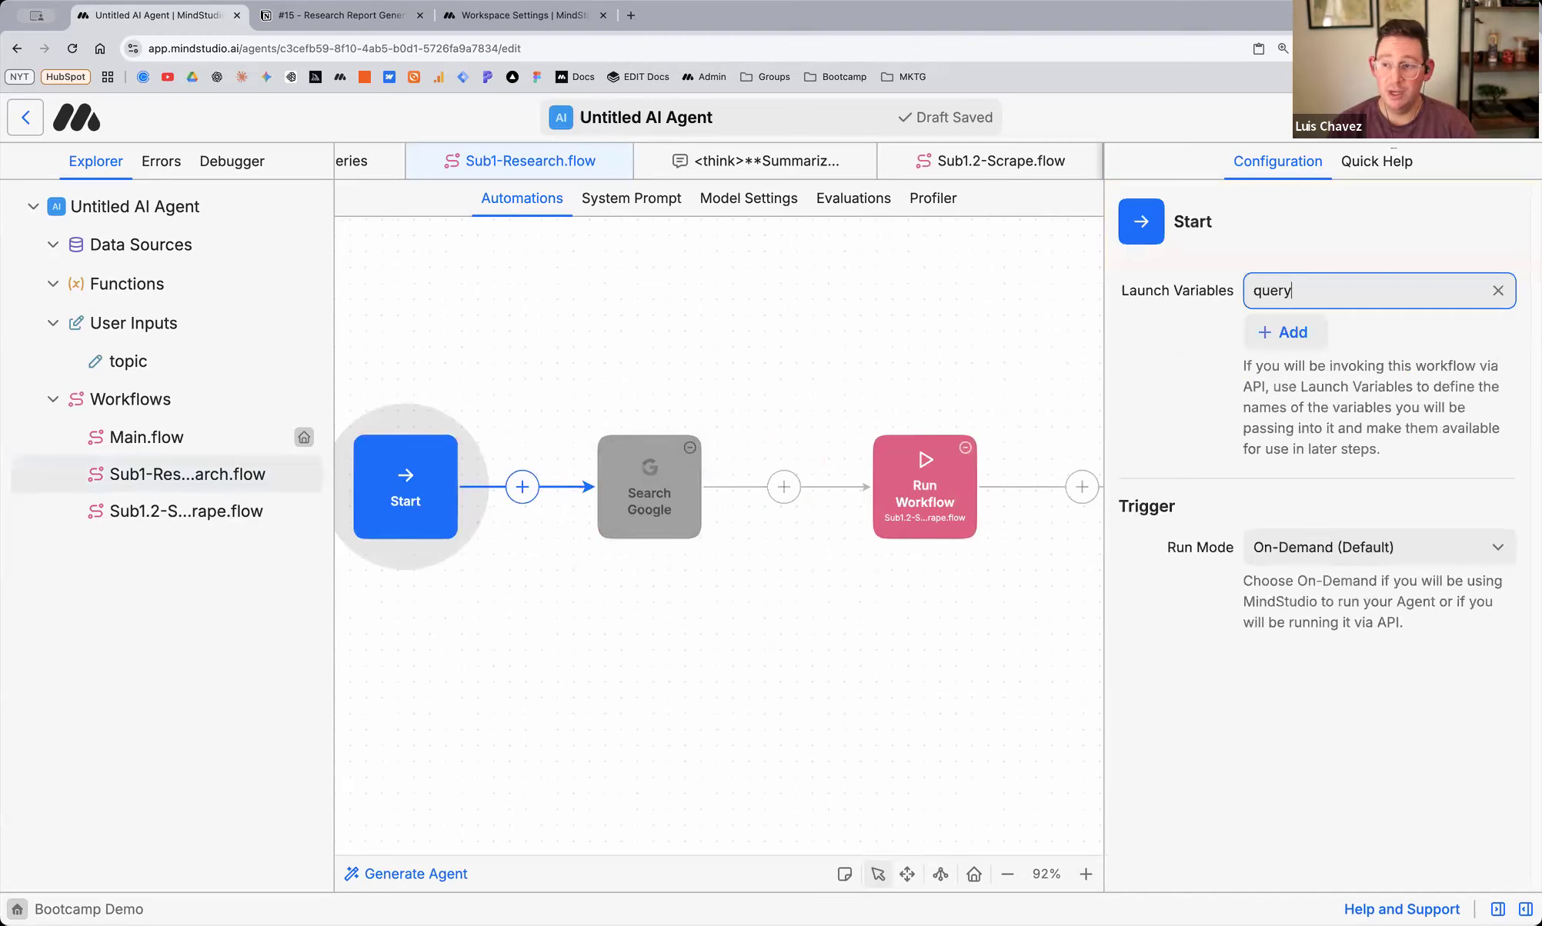
pyautogui.click(1387, 119)
pyautogui.press('Return')
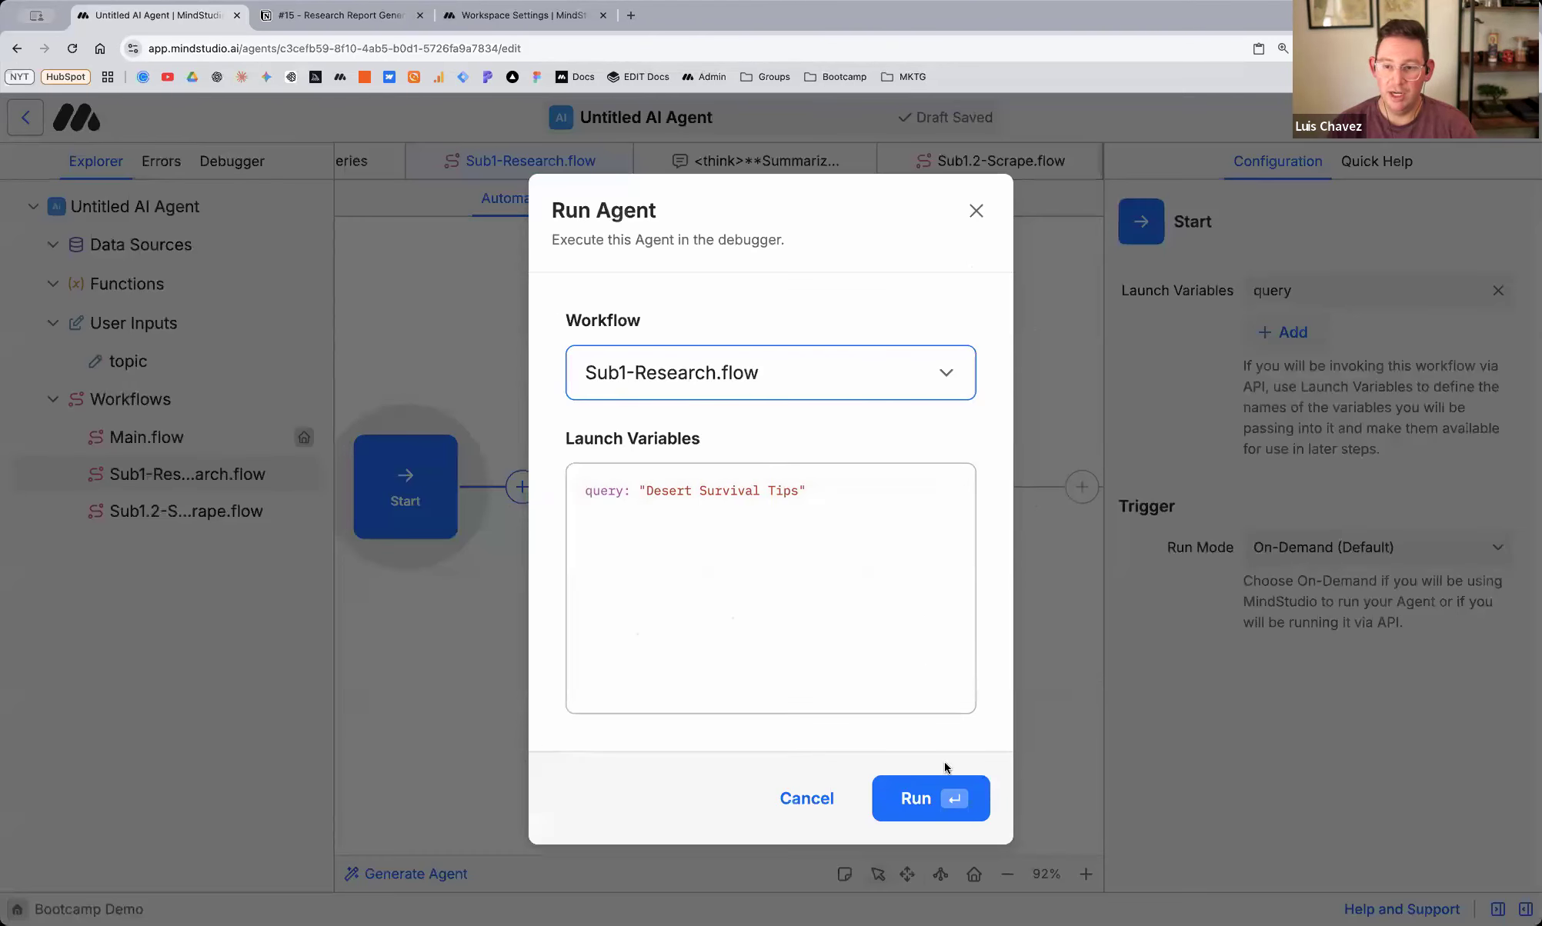
pyautogui.click(908, 801)
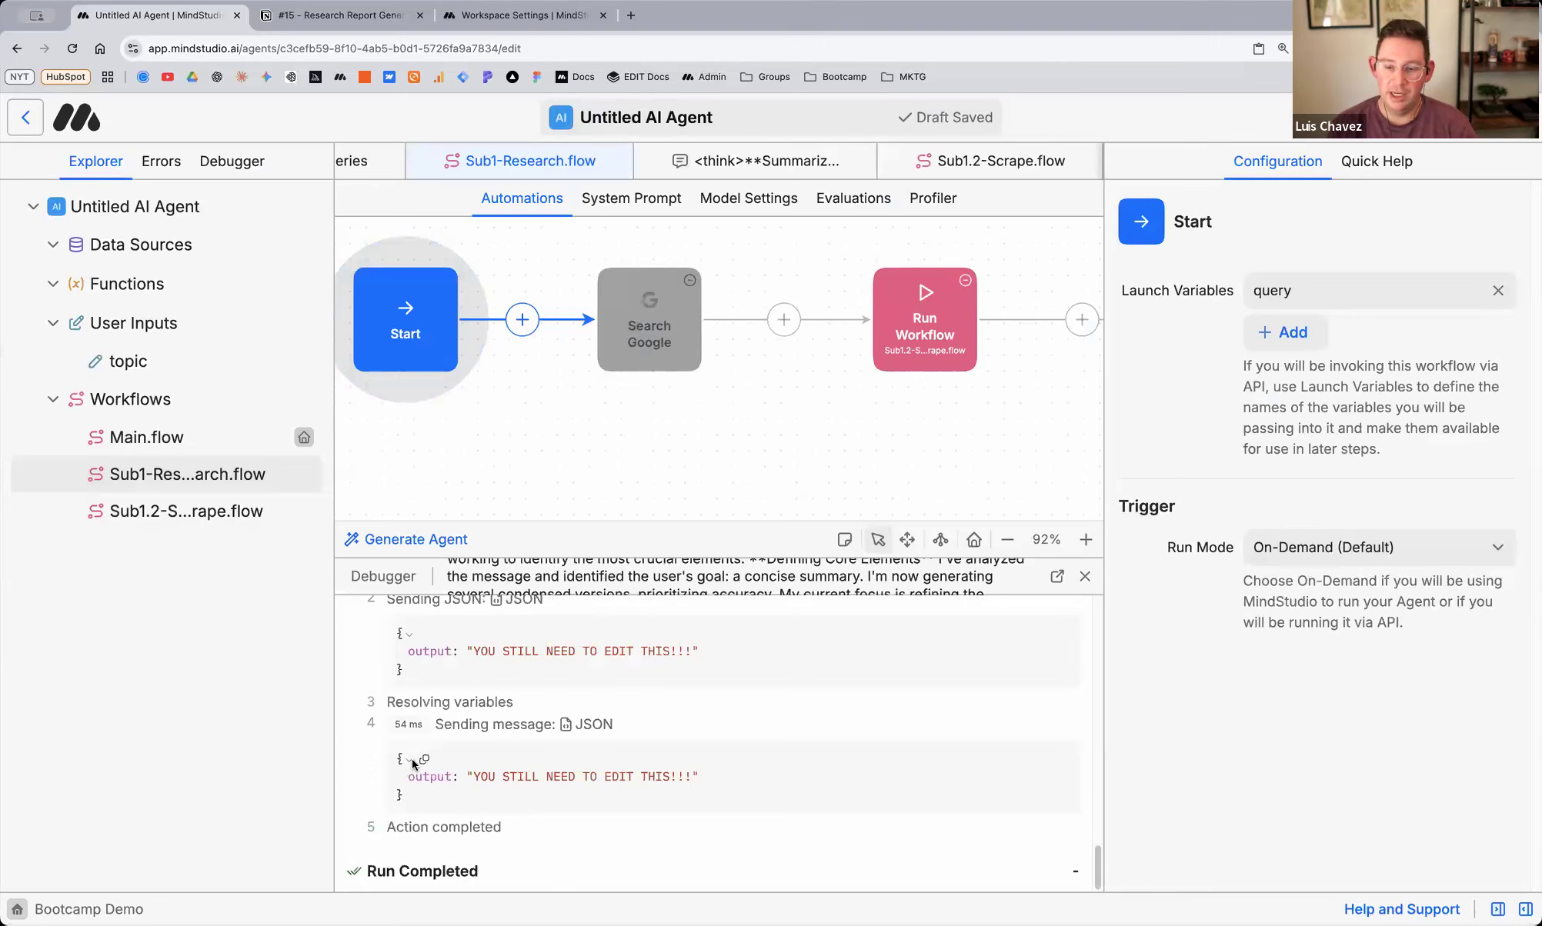
# Examine the run's search results and final output in the debugger log
pyautogui.scroll(3, 537, 776)
pyautogui.scroll(-3, 589, 746)
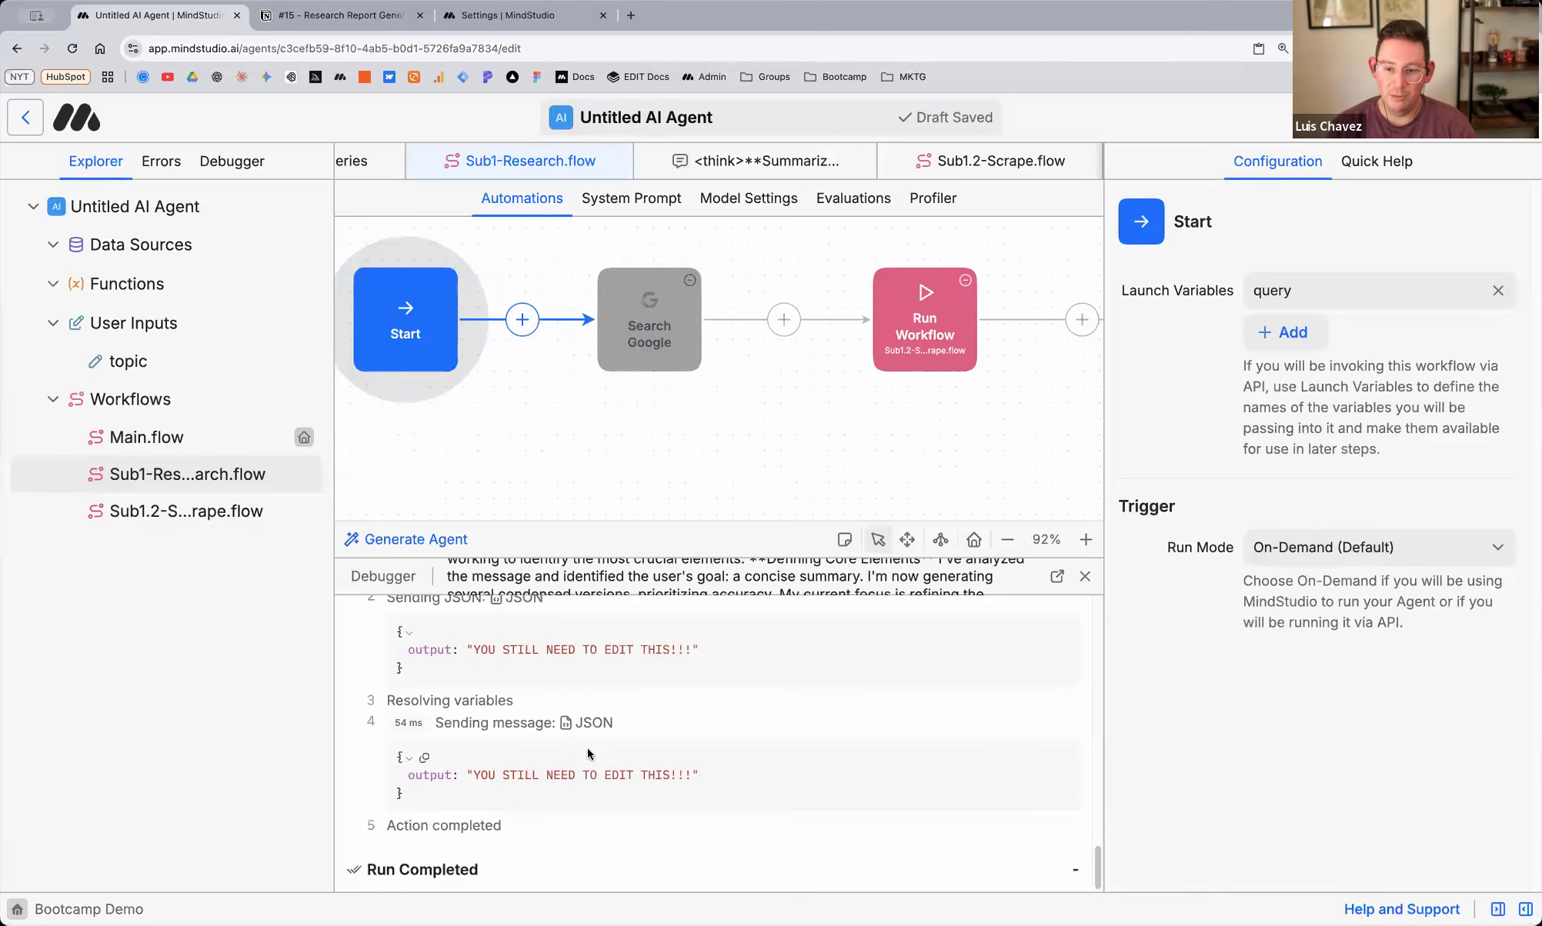
pyautogui.scroll(3, 622, 789)
# Review the Run Workflow block's iteration settings and parameters and the End block's returned JSON output in Sub1-Research.flow
pyautogui.hscroll(3, 779, 456)
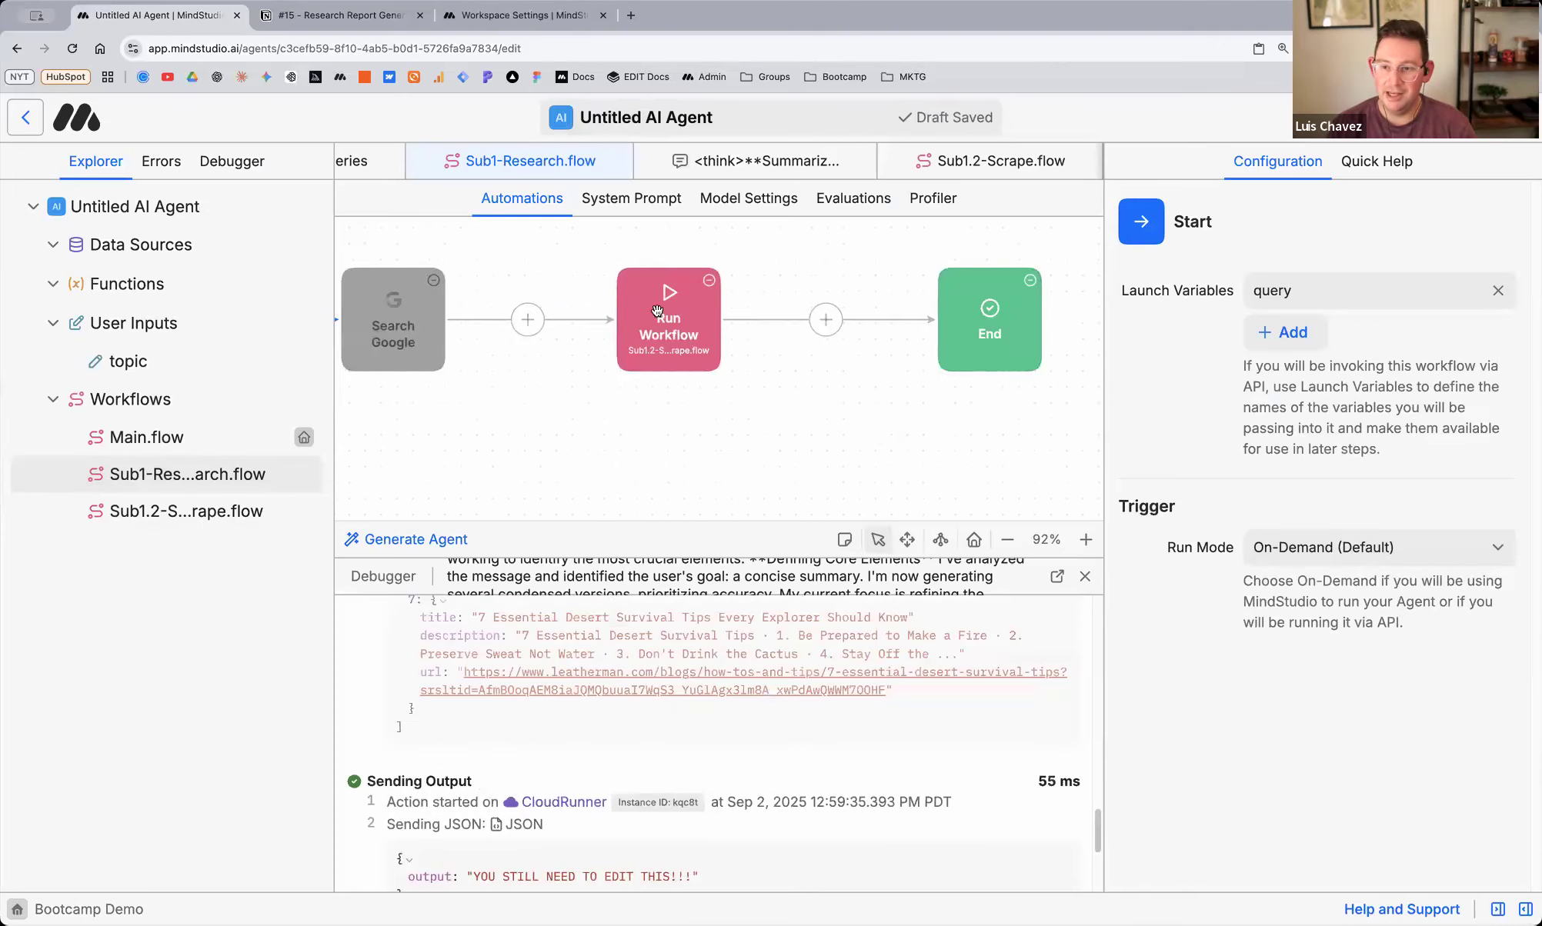
pyautogui.click(665, 311)
pyautogui.scroll(-6, 1236, 538)
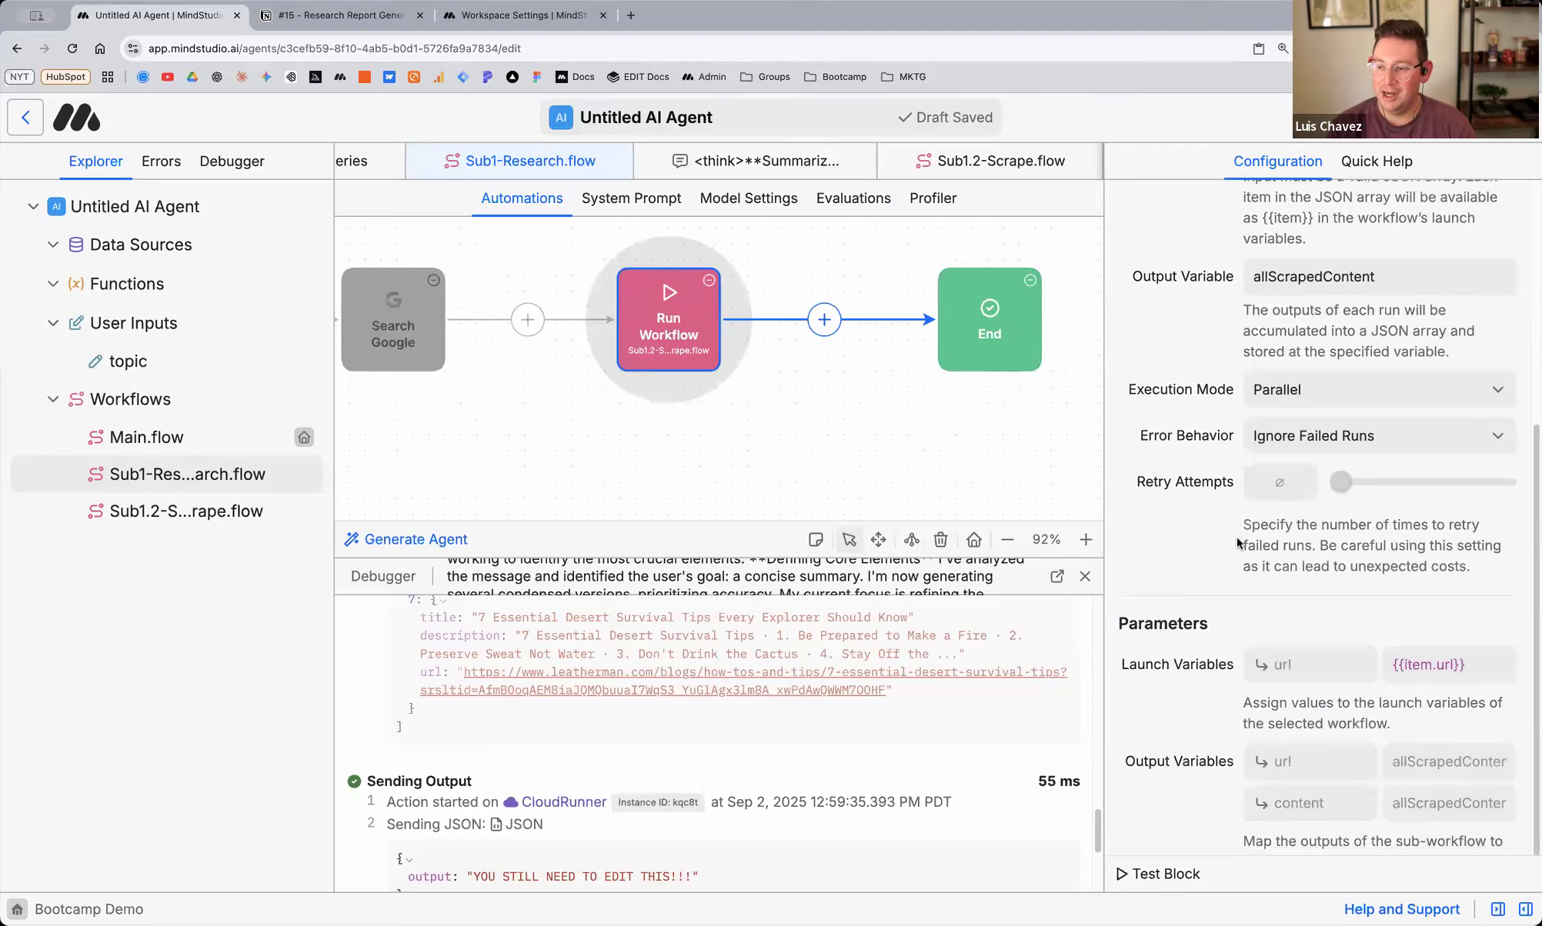
pyautogui.scroll(8, 1257, 610)
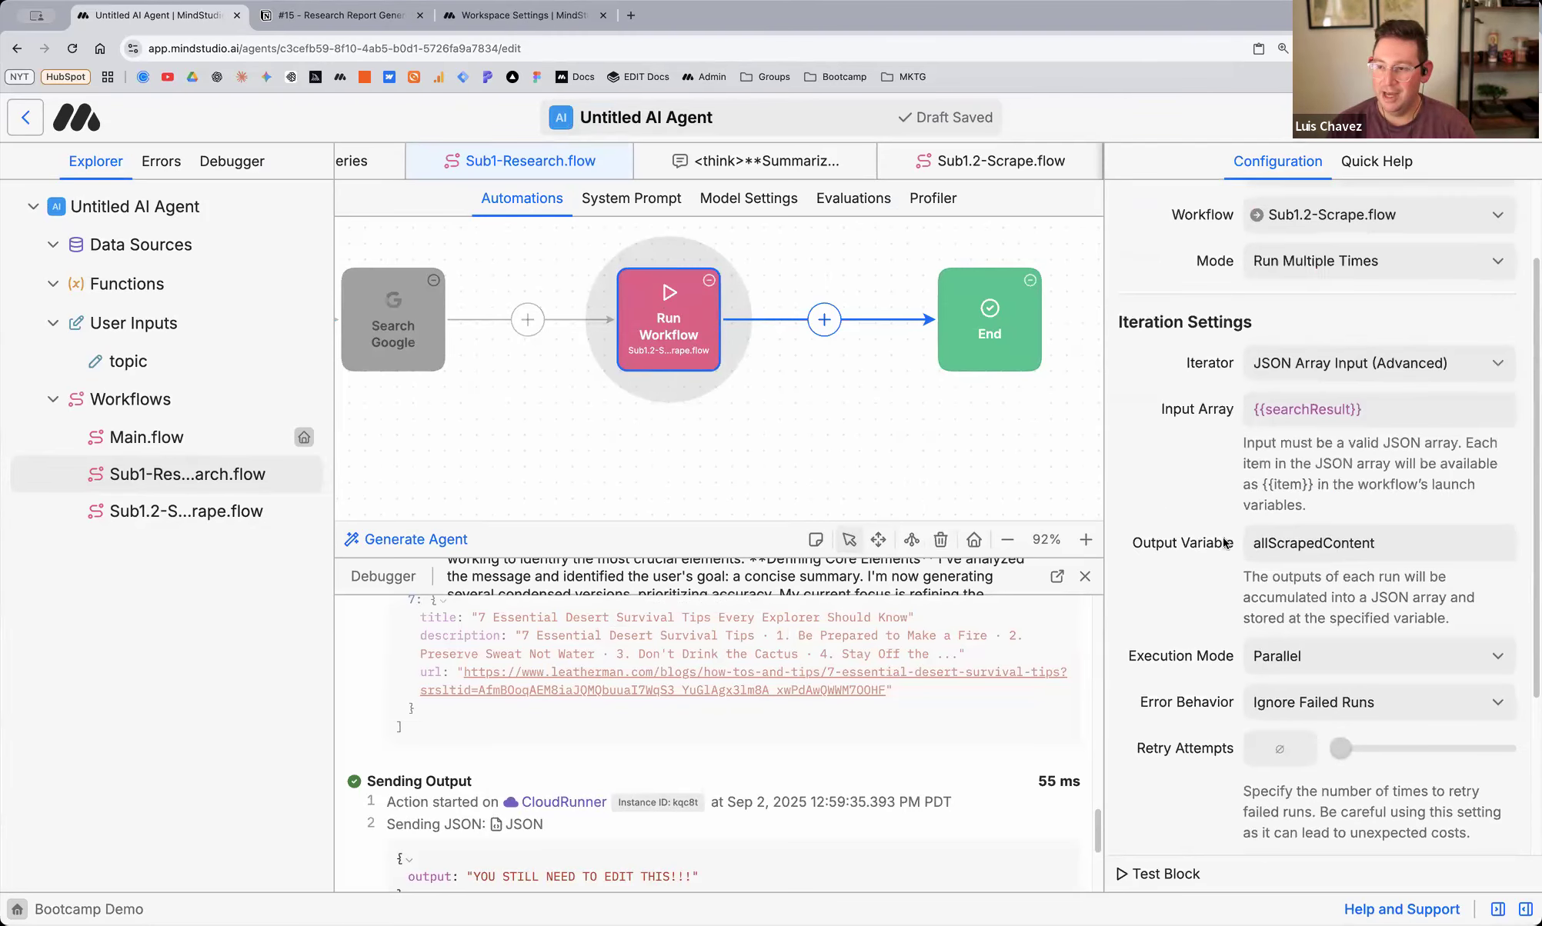
pyautogui.click(998, 358)
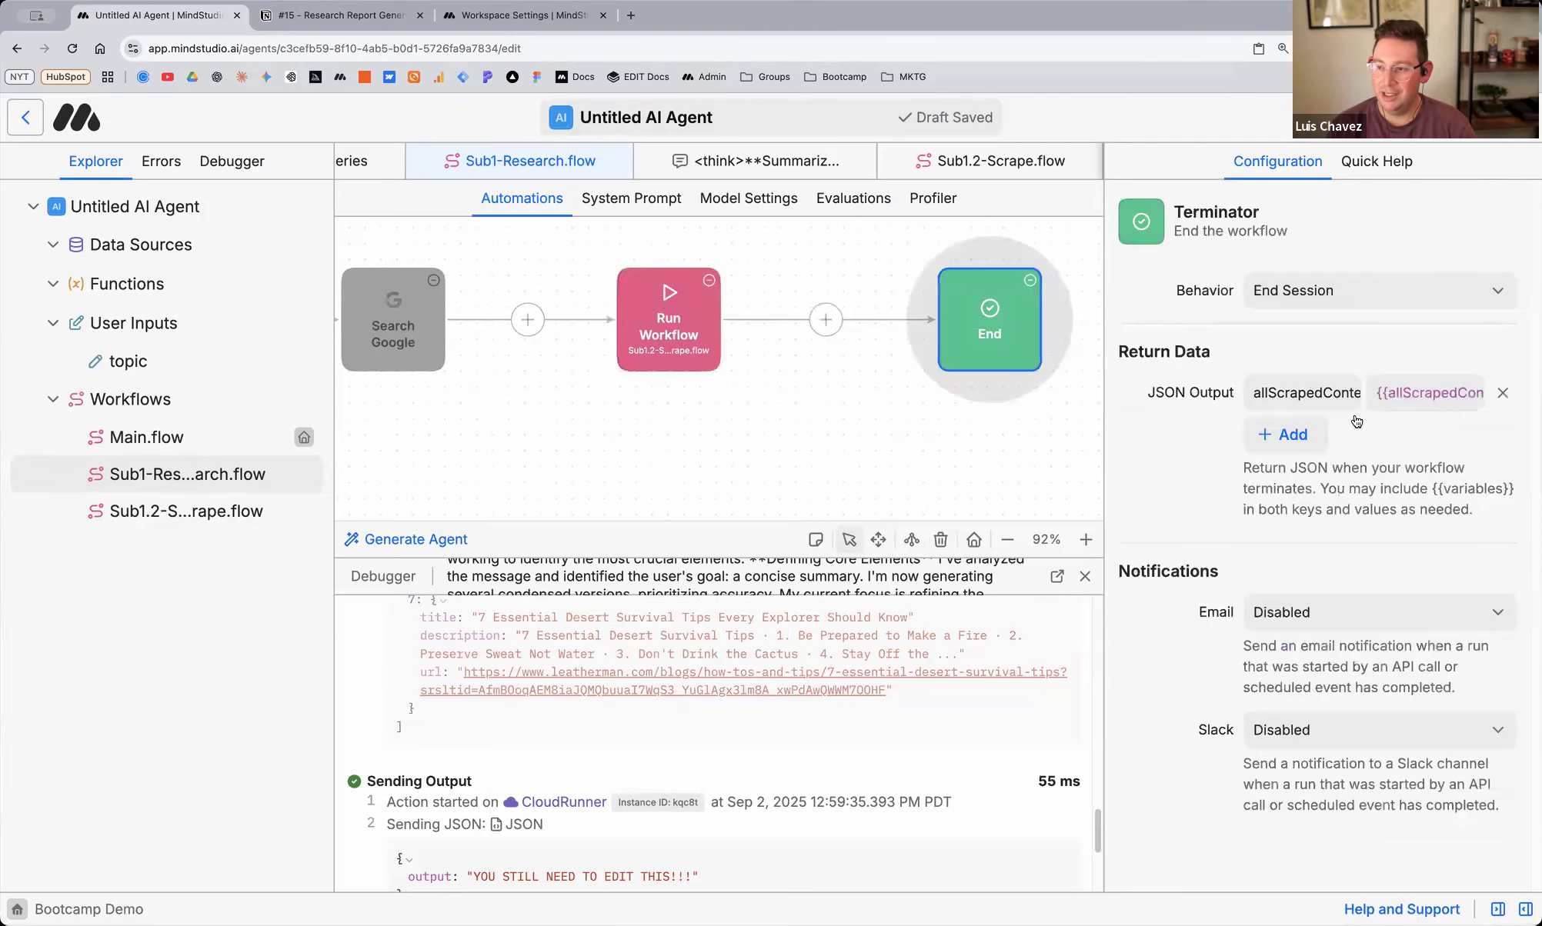
pyautogui.hscroll(3, 818, 429)
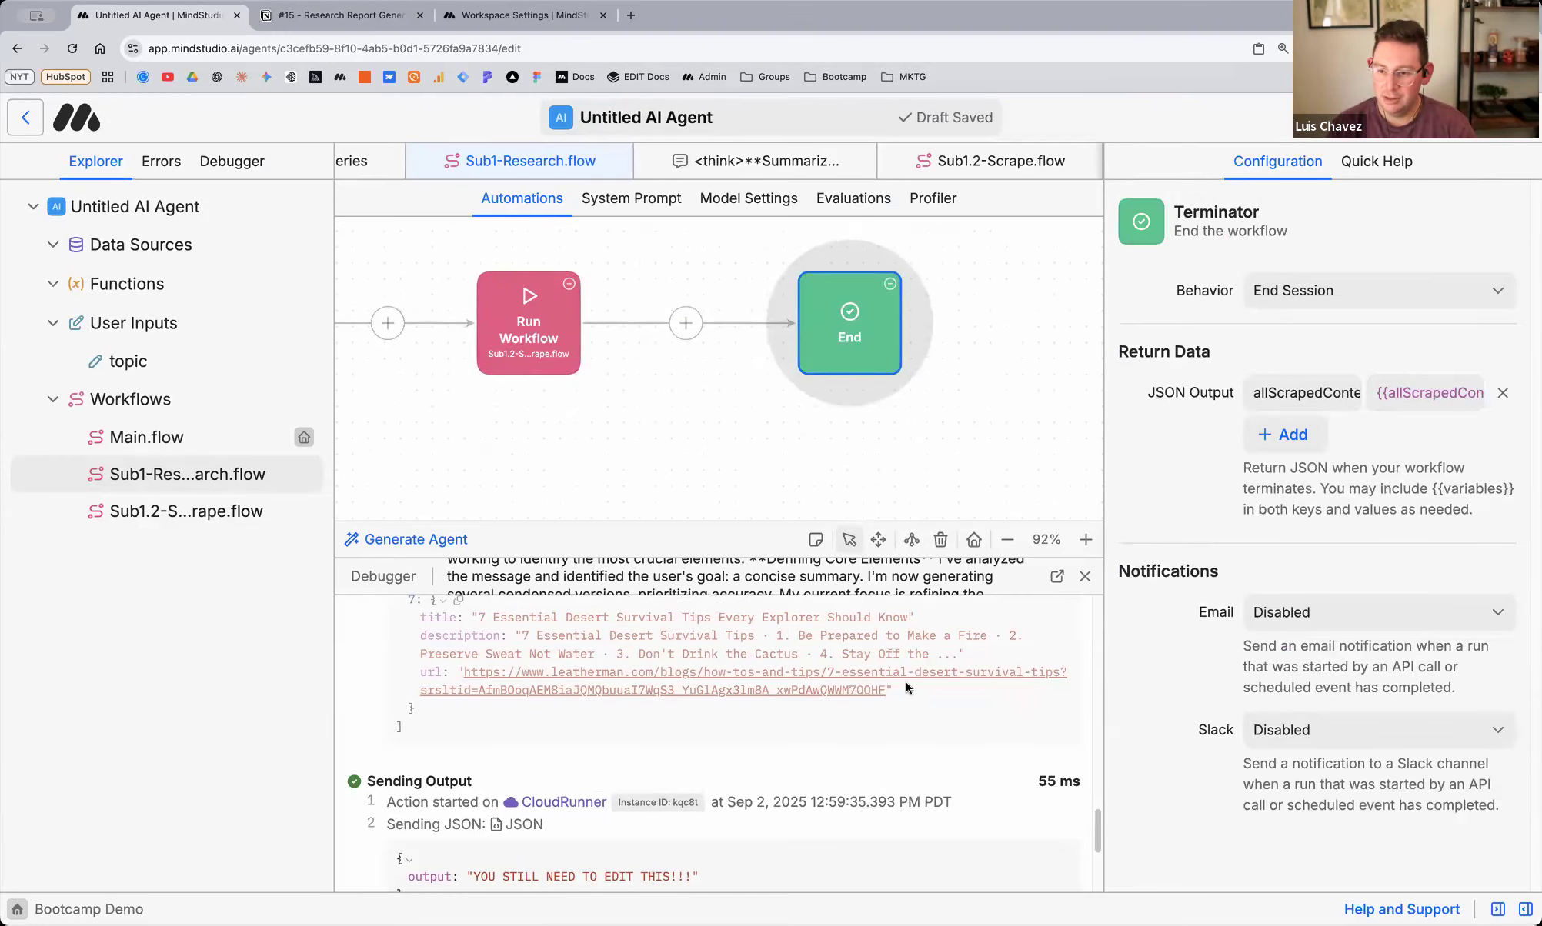
# Open the latest Sub1-Research.flow run in full view and examine its log from the run start to the sent output
pyautogui.scroll(-2, 906, 682)
pyautogui.scroll(3, 901, 556)
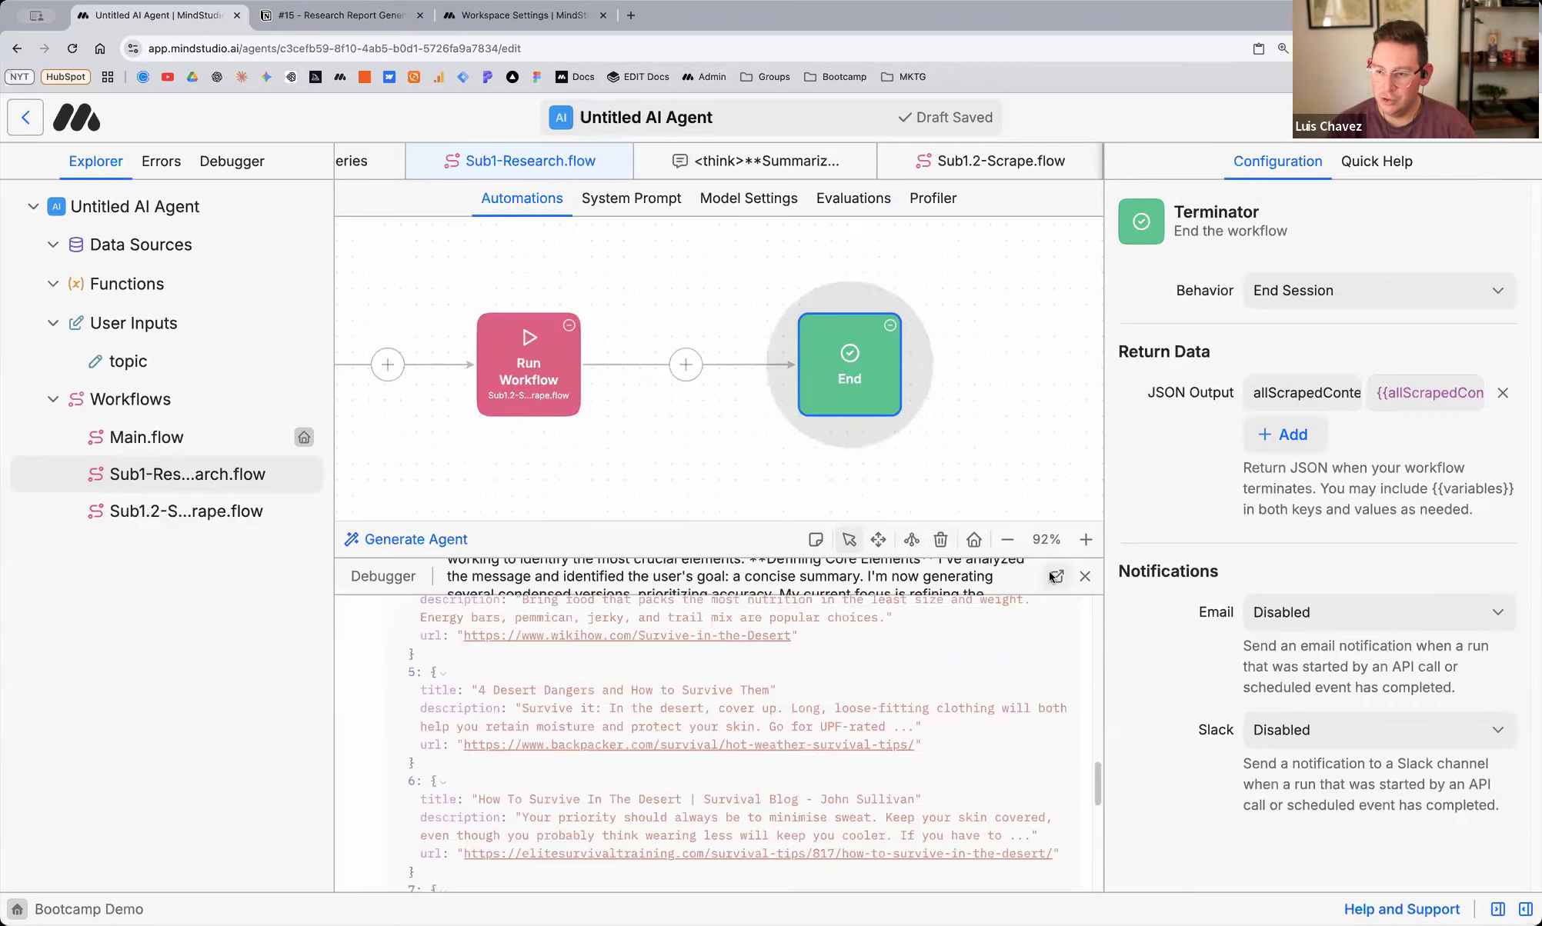
pyautogui.click(1057, 576)
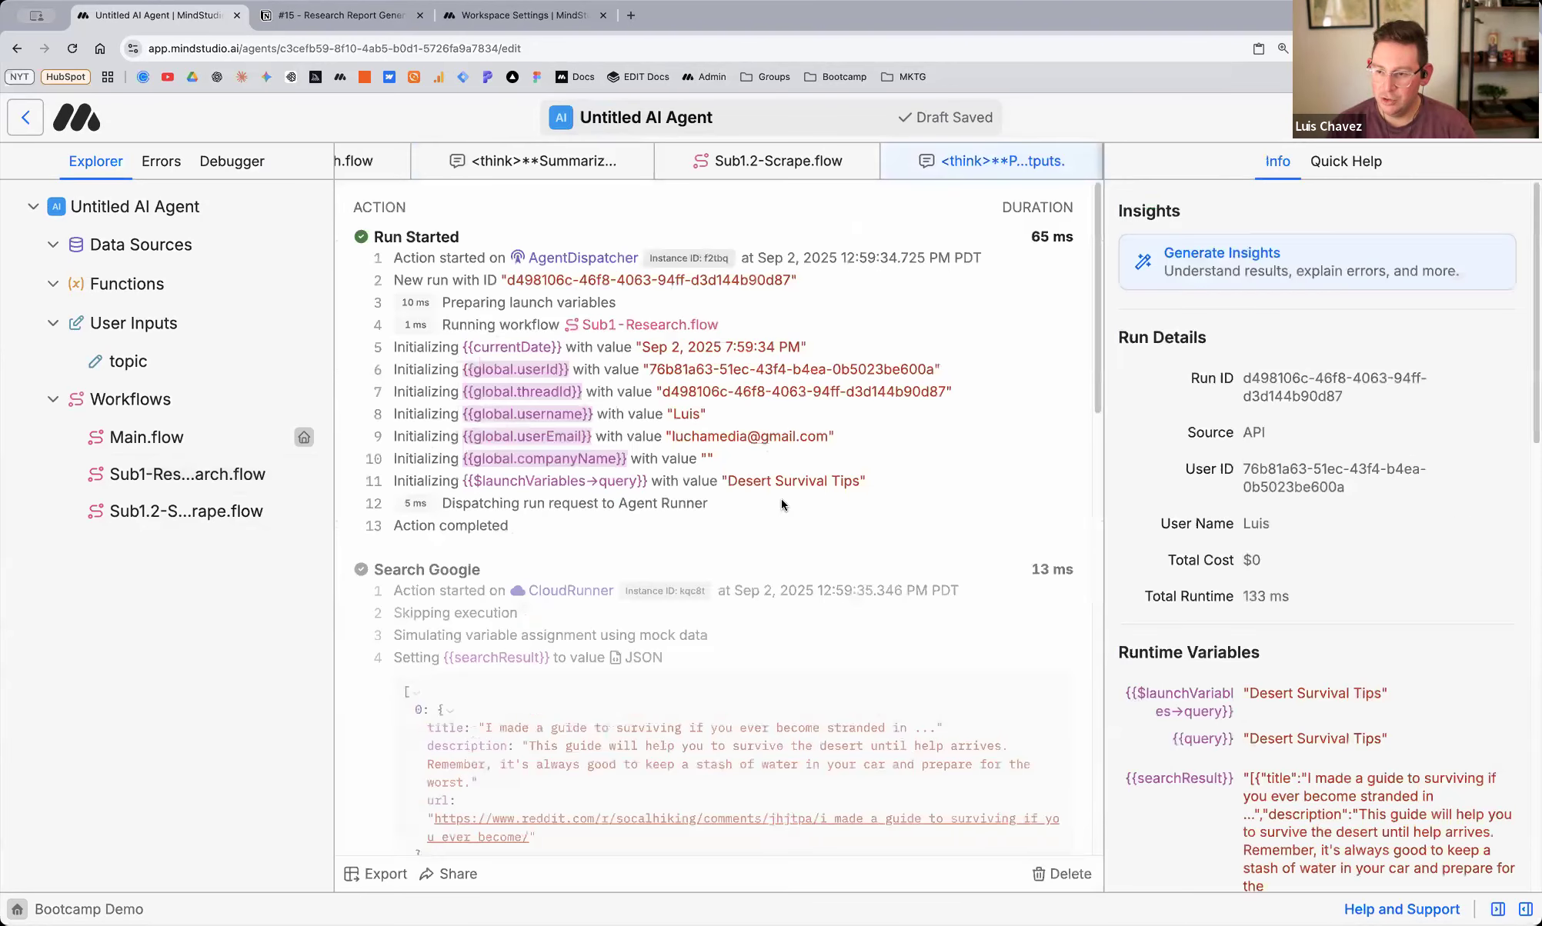
pyautogui.scroll(-15, 781, 498)
pyautogui.scroll(15, 666, 567)
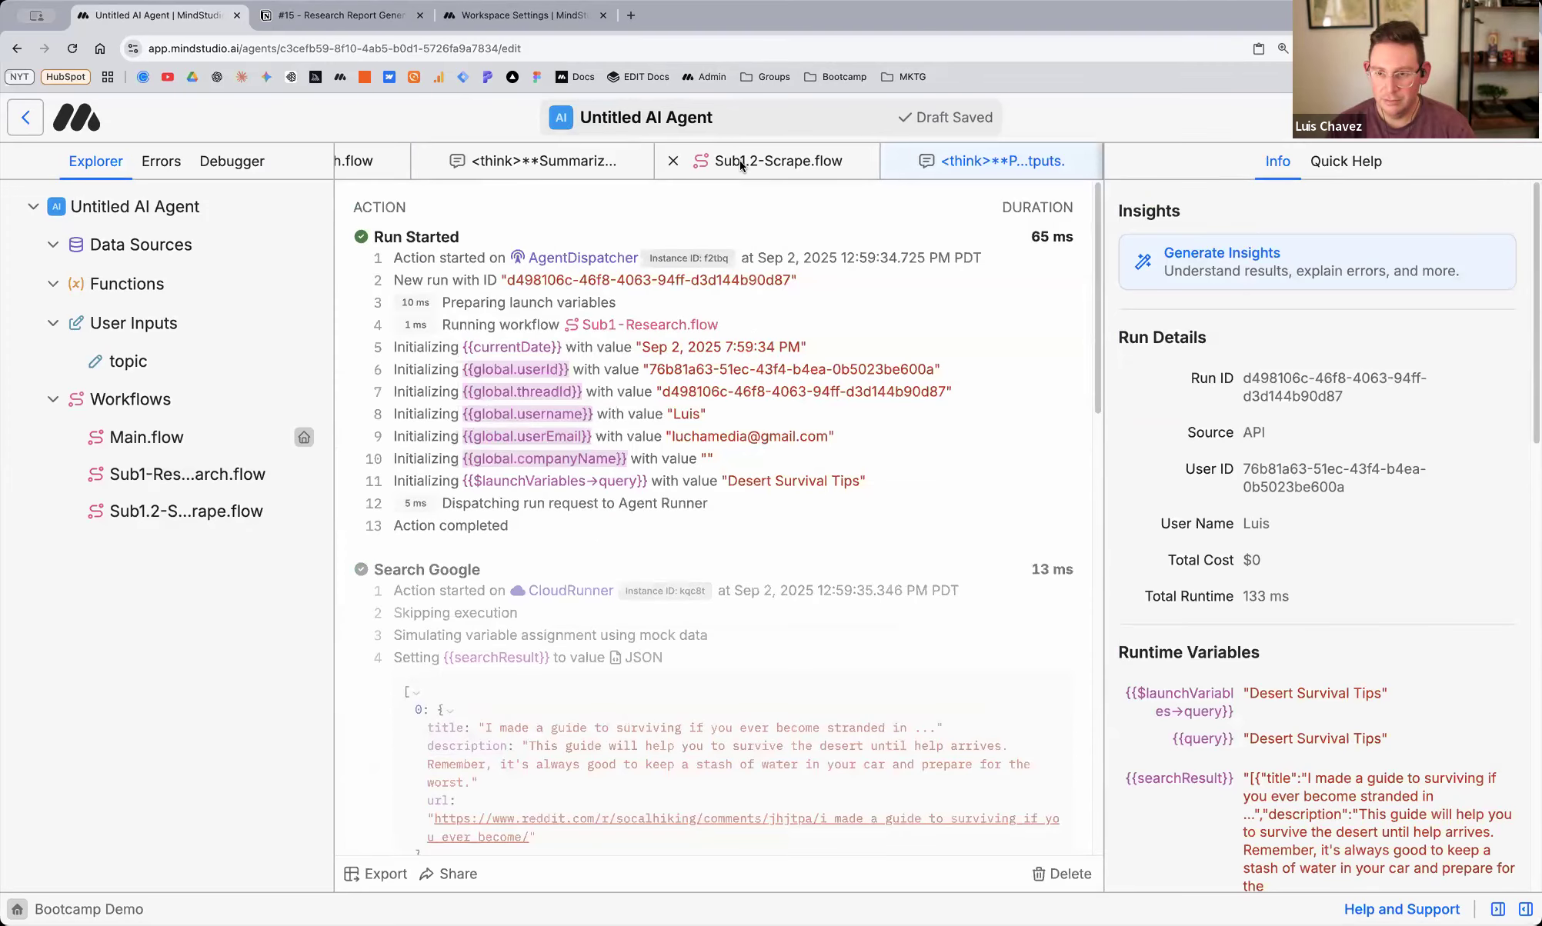
# Return to the End block in Sub1-Research.flow and run the workflow again in the debugger with the query "Desert Survival Tips"
pyautogui.click(741, 165)
pyautogui.click(375, 160)
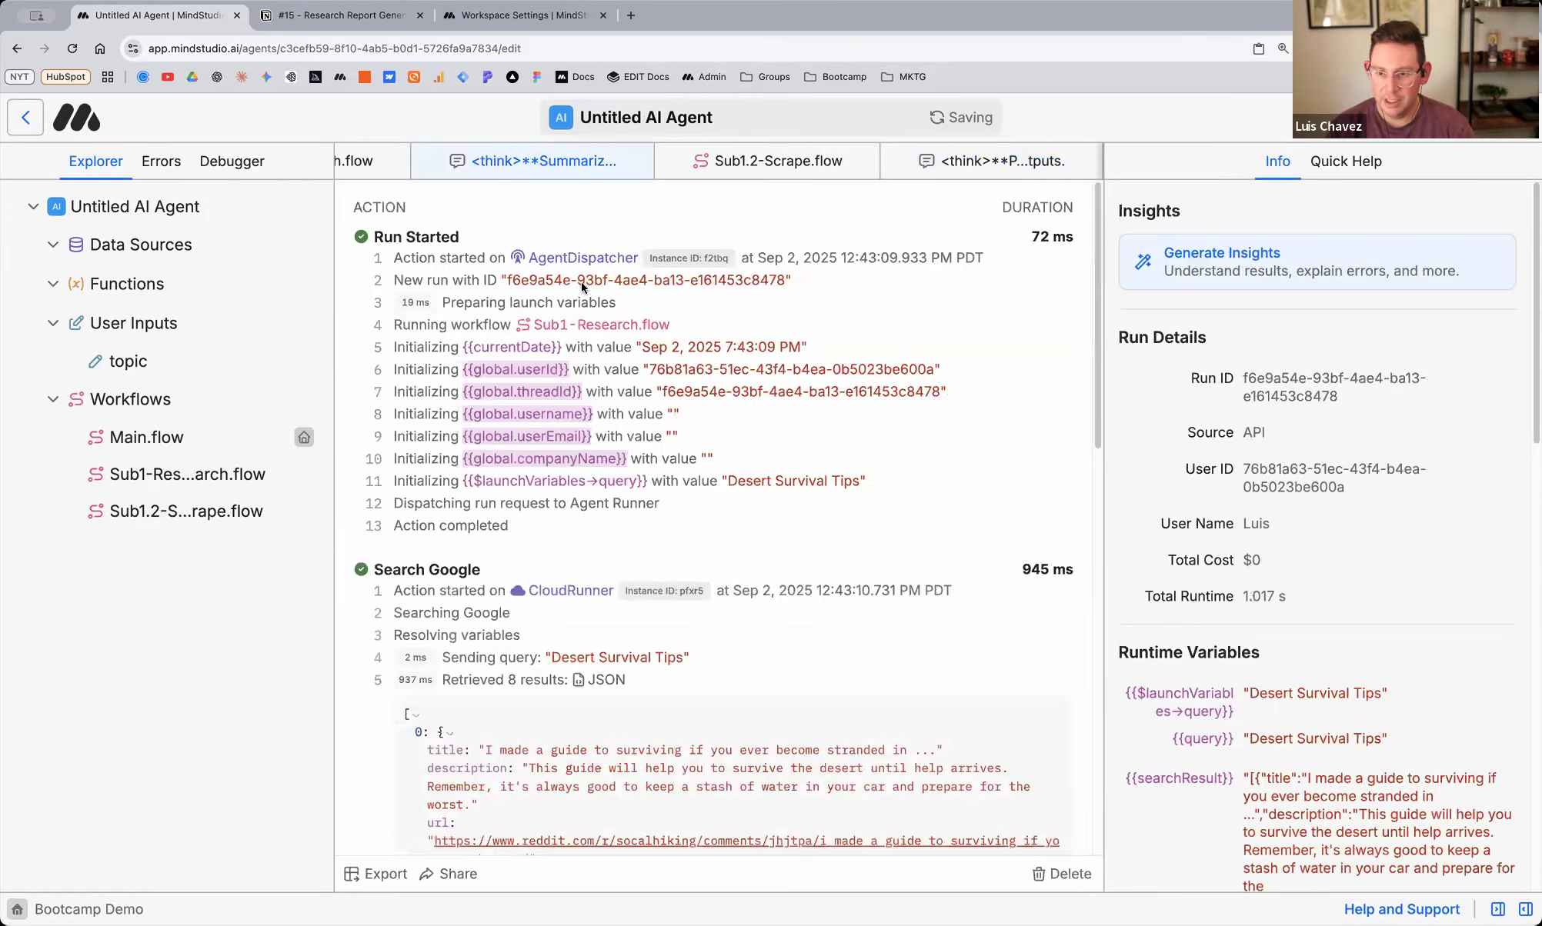
pyautogui.hscroll(-5, 809, 437)
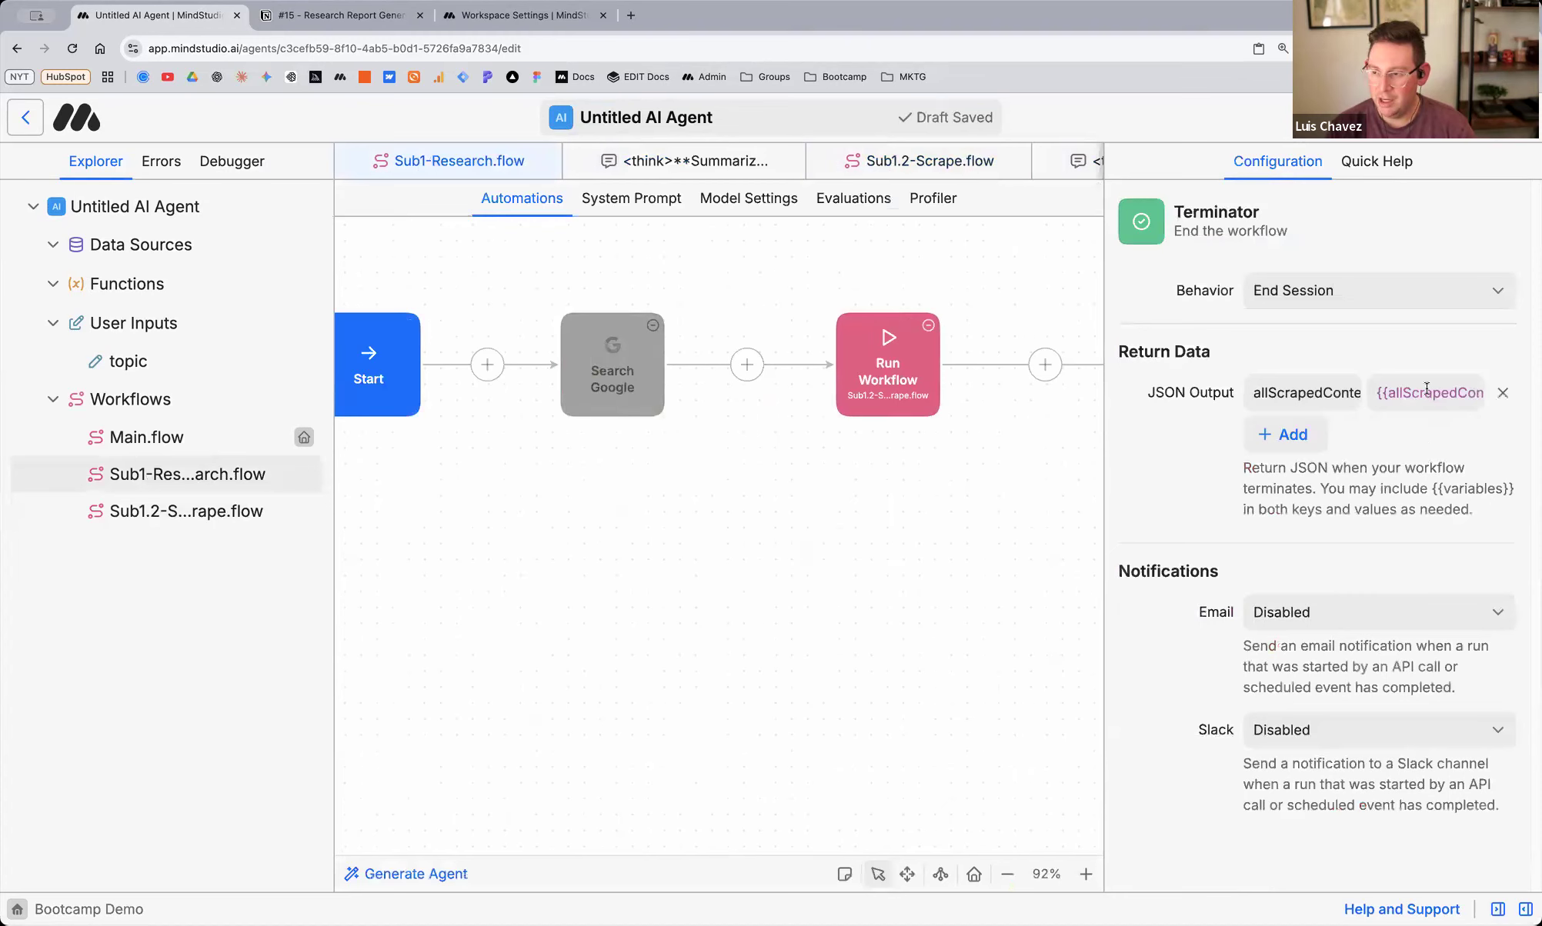
pyautogui.click(1433, 394)
pyautogui.click(1406, 542)
pyautogui.click(1355, 117)
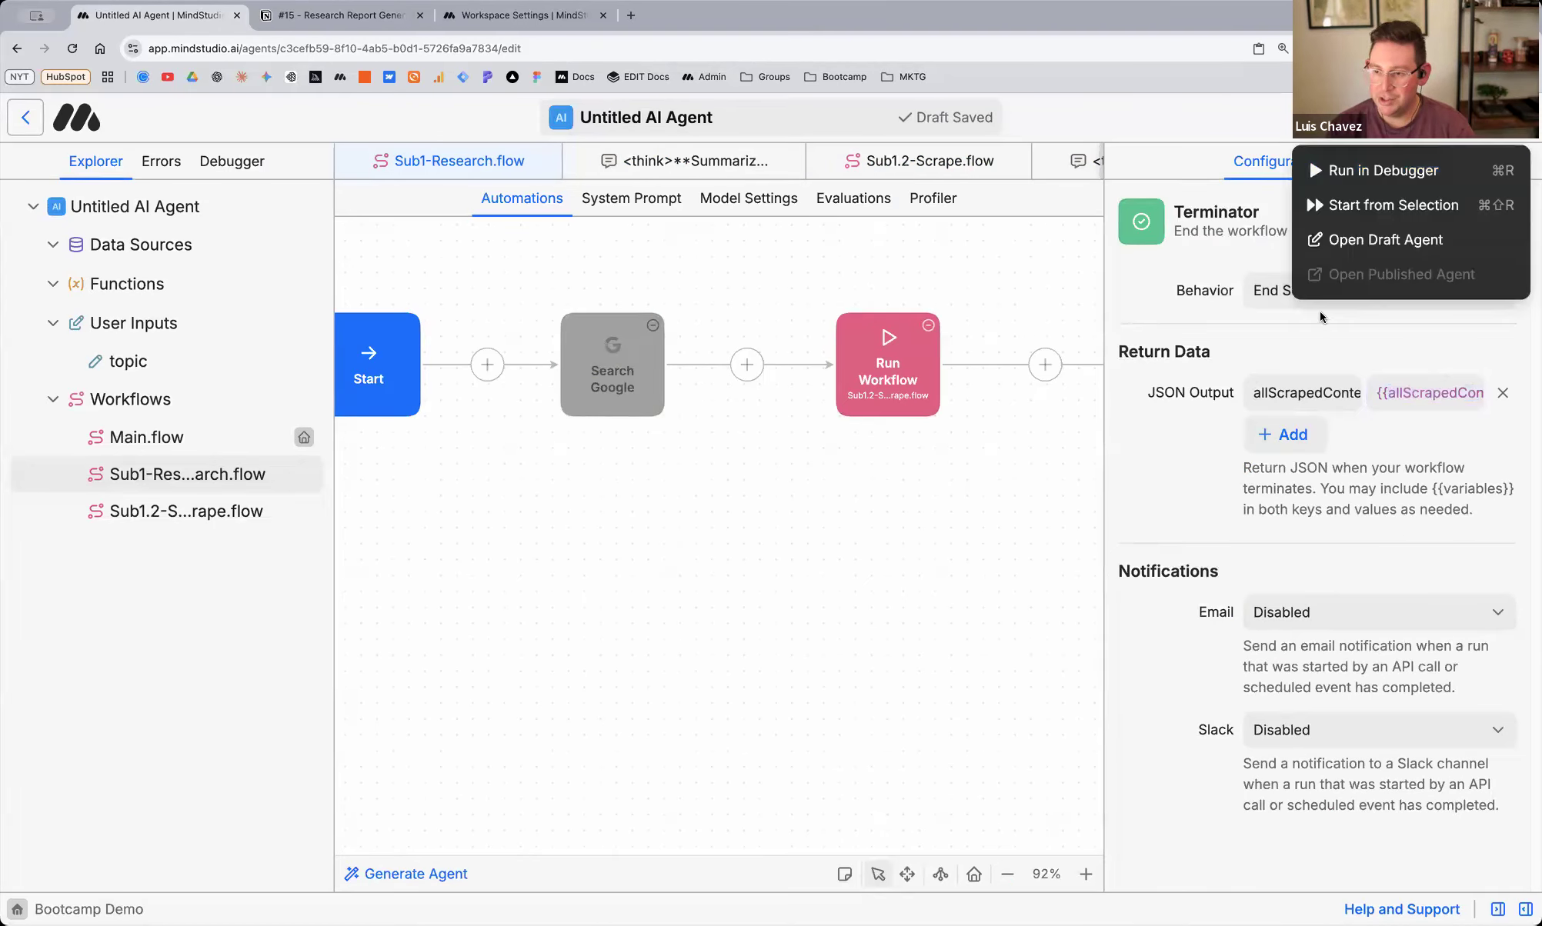
pyautogui.click(1374, 170)
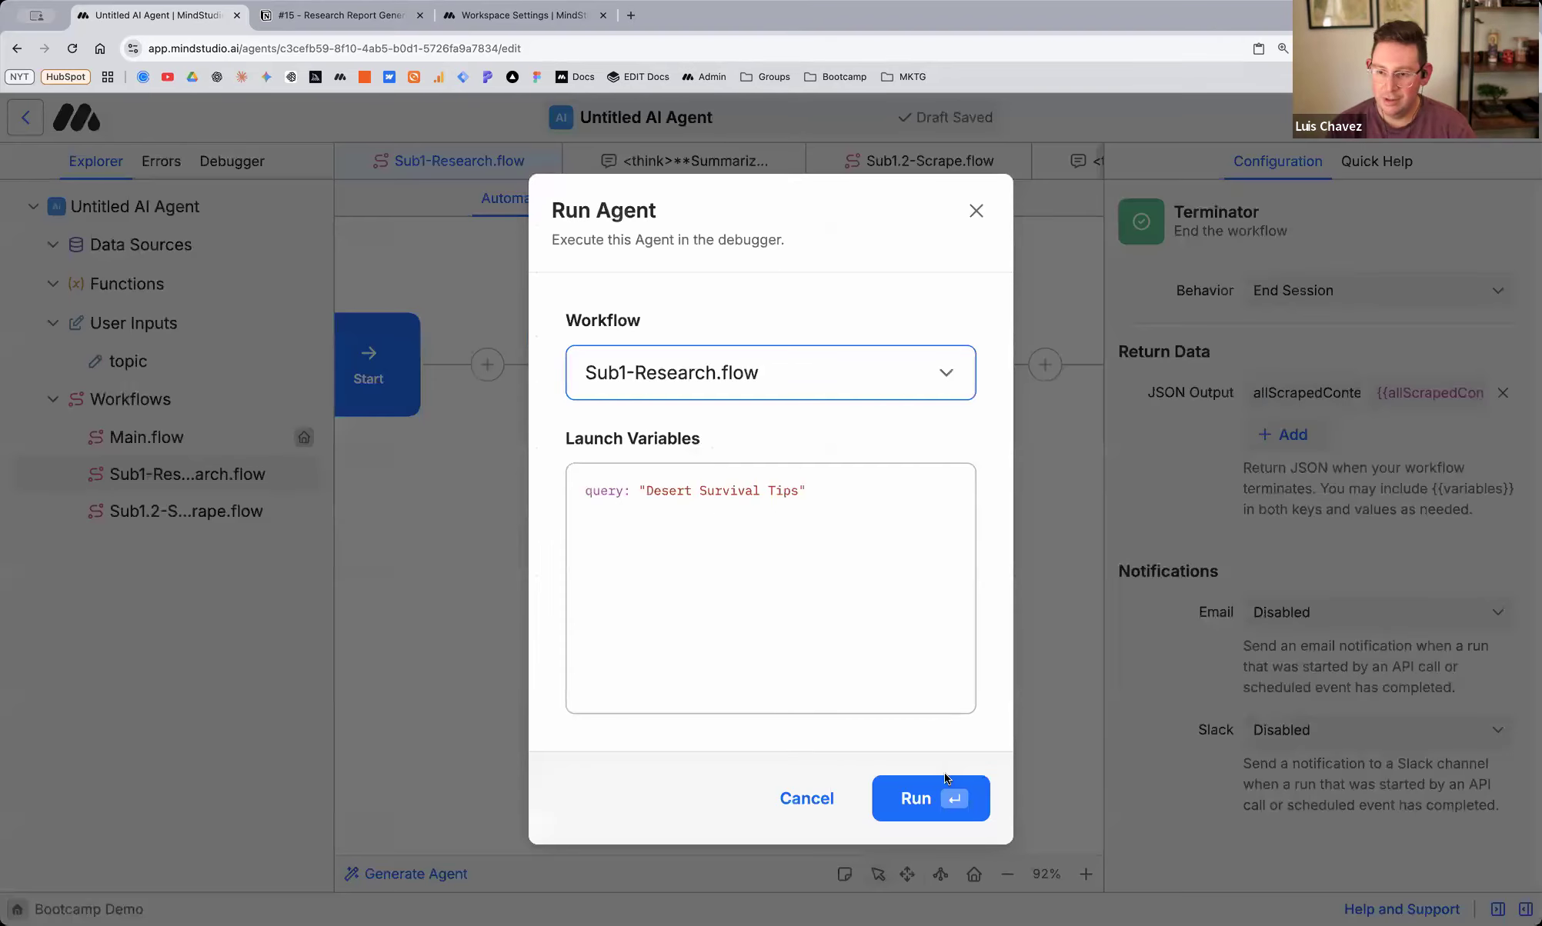
pyautogui.click(945, 795)
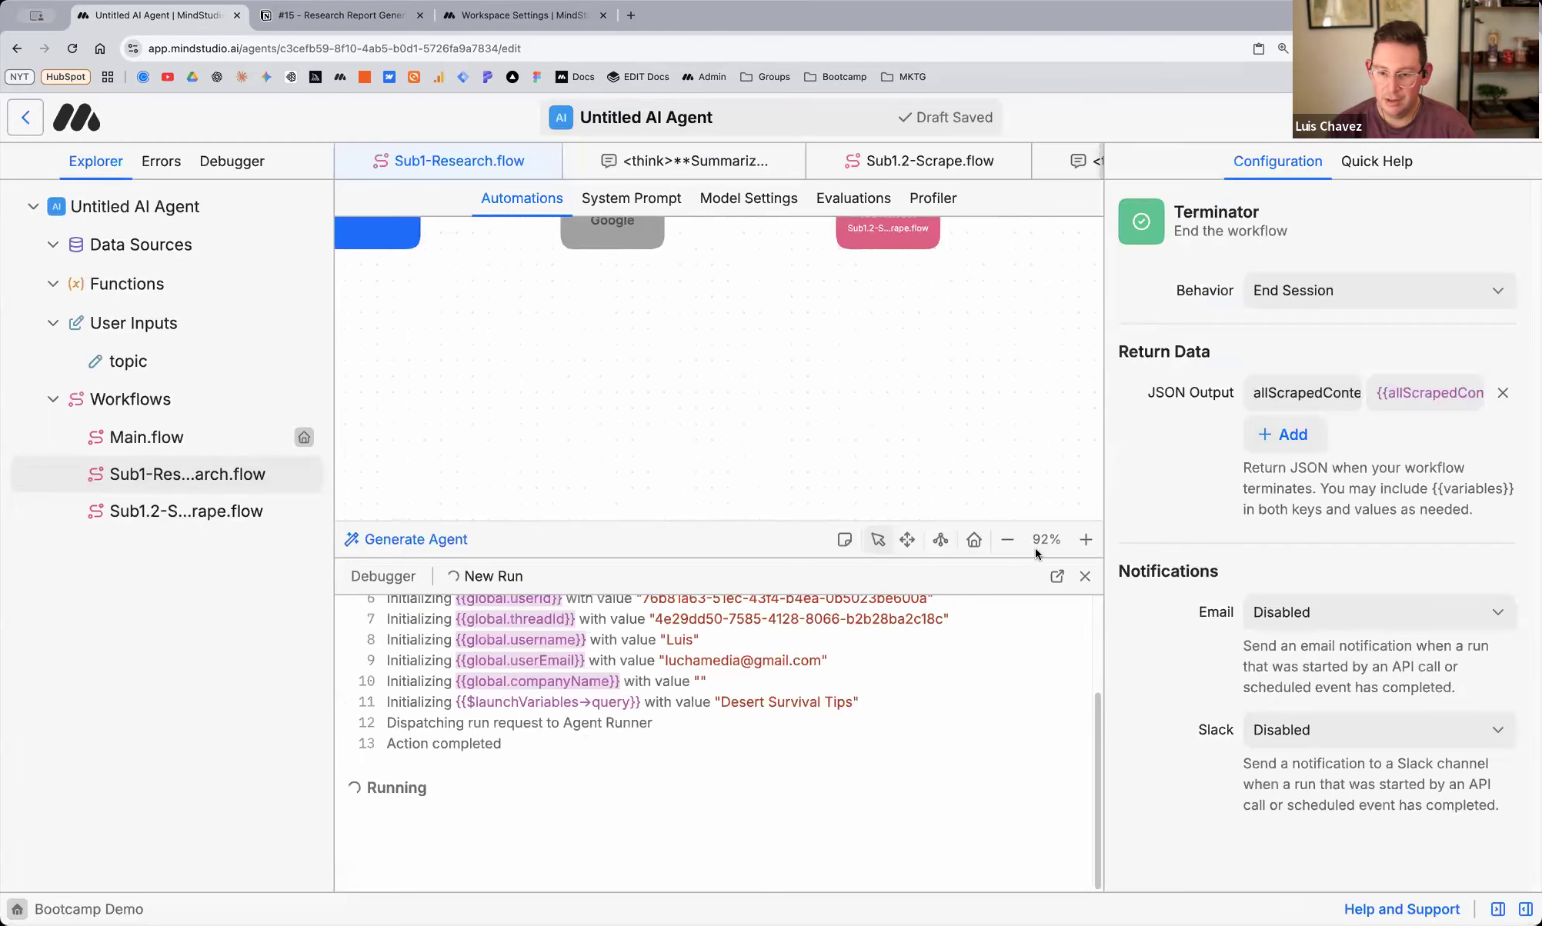
# Open the new run's full log and the list of runs, and examine the search results and logged actions
pyautogui.click(1056, 578)
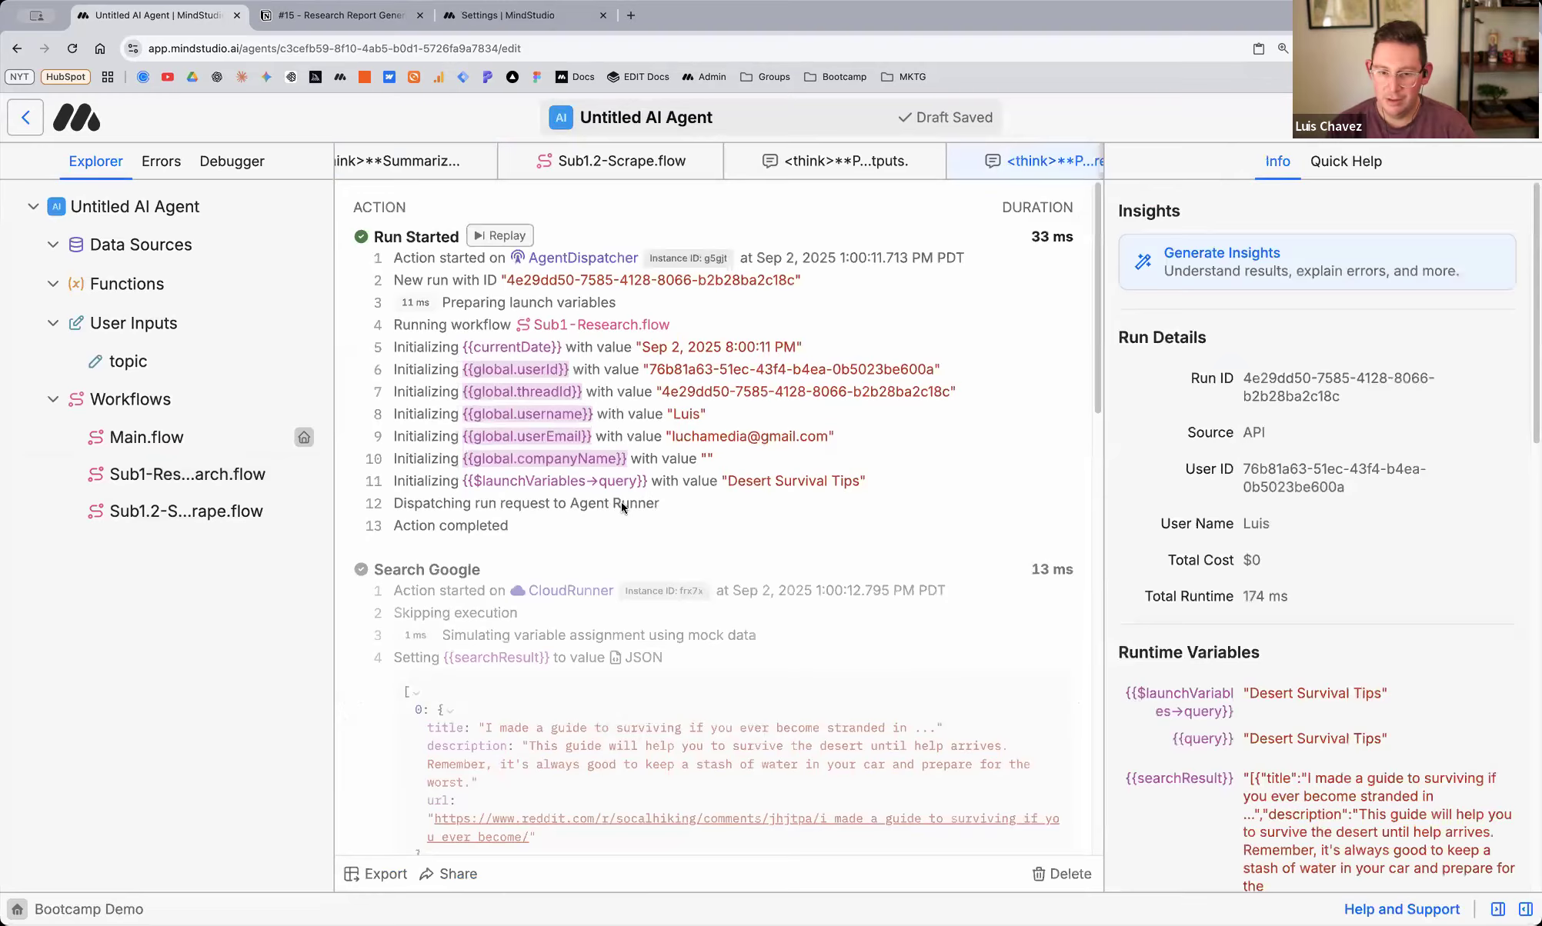
pyautogui.click(224, 160)
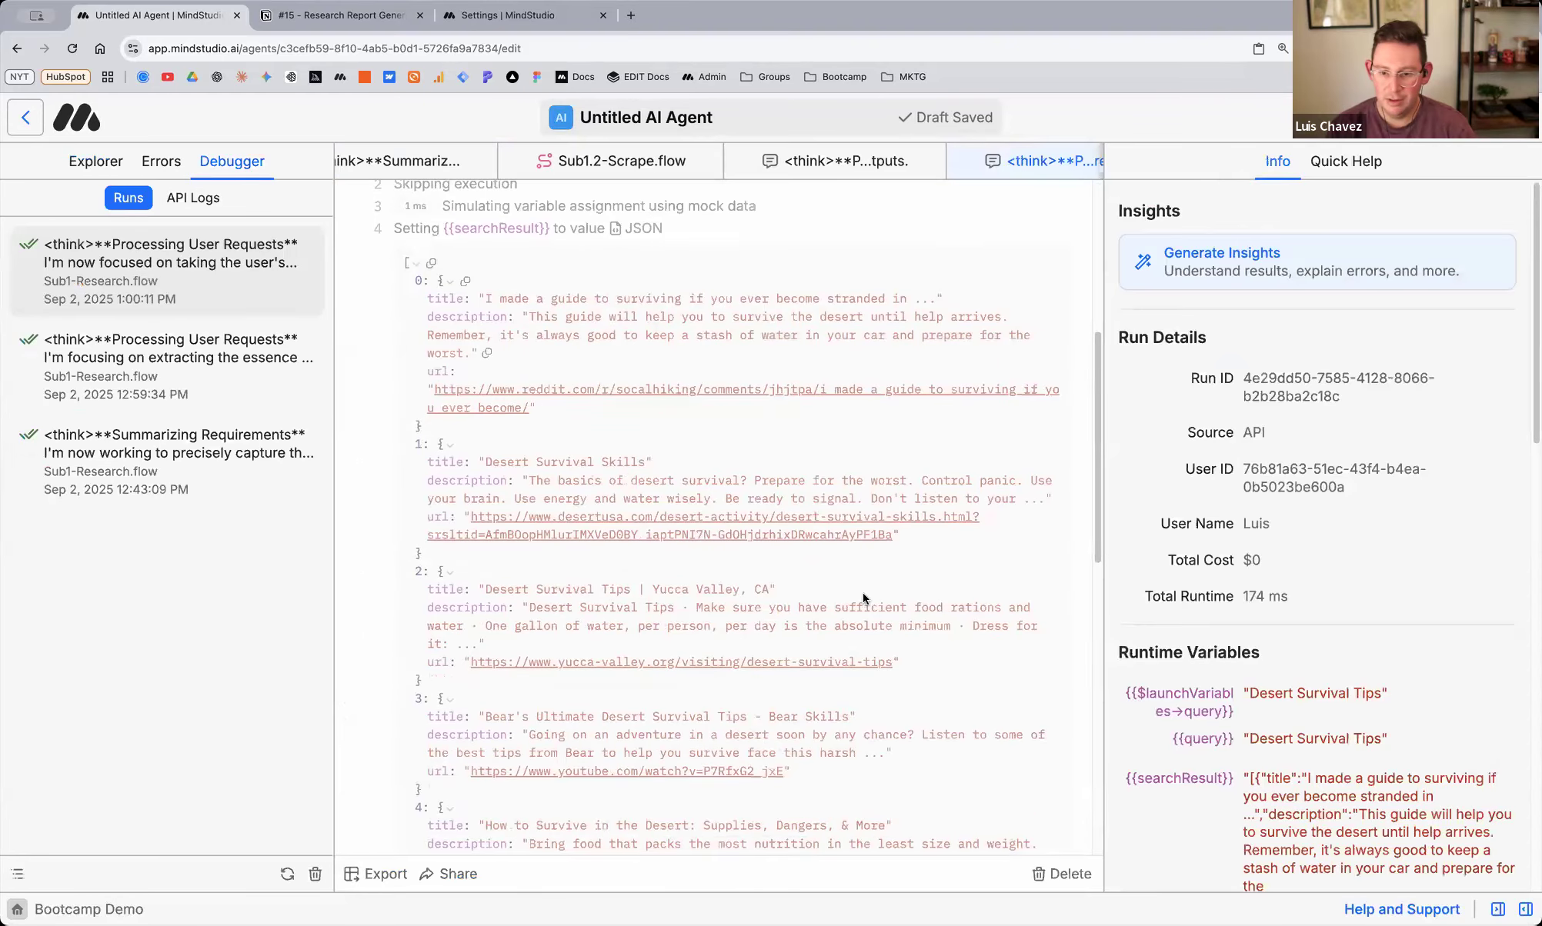
pyautogui.scroll(-8, 764, 614)
pyautogui.scroll(2, 711, 597)
pyautogui.scroll(10, 712, 596)
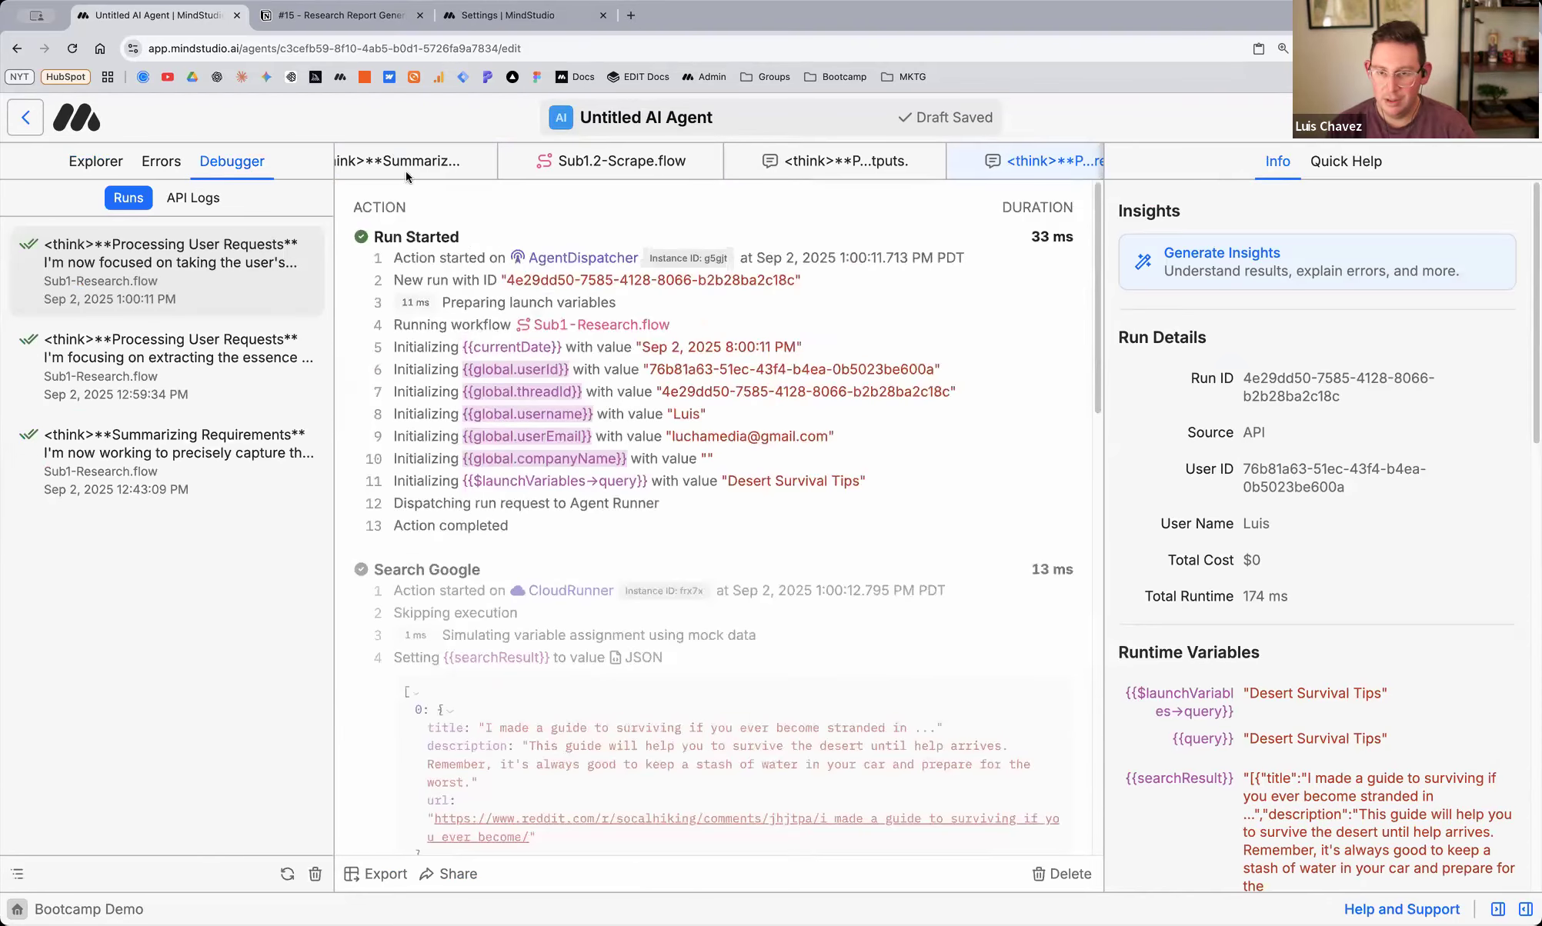
# Check the End block's return data in Sub1.2-Scrape.flow and go back to the End block in Sub1-Research.flow
pyautogui.click(604, 163)
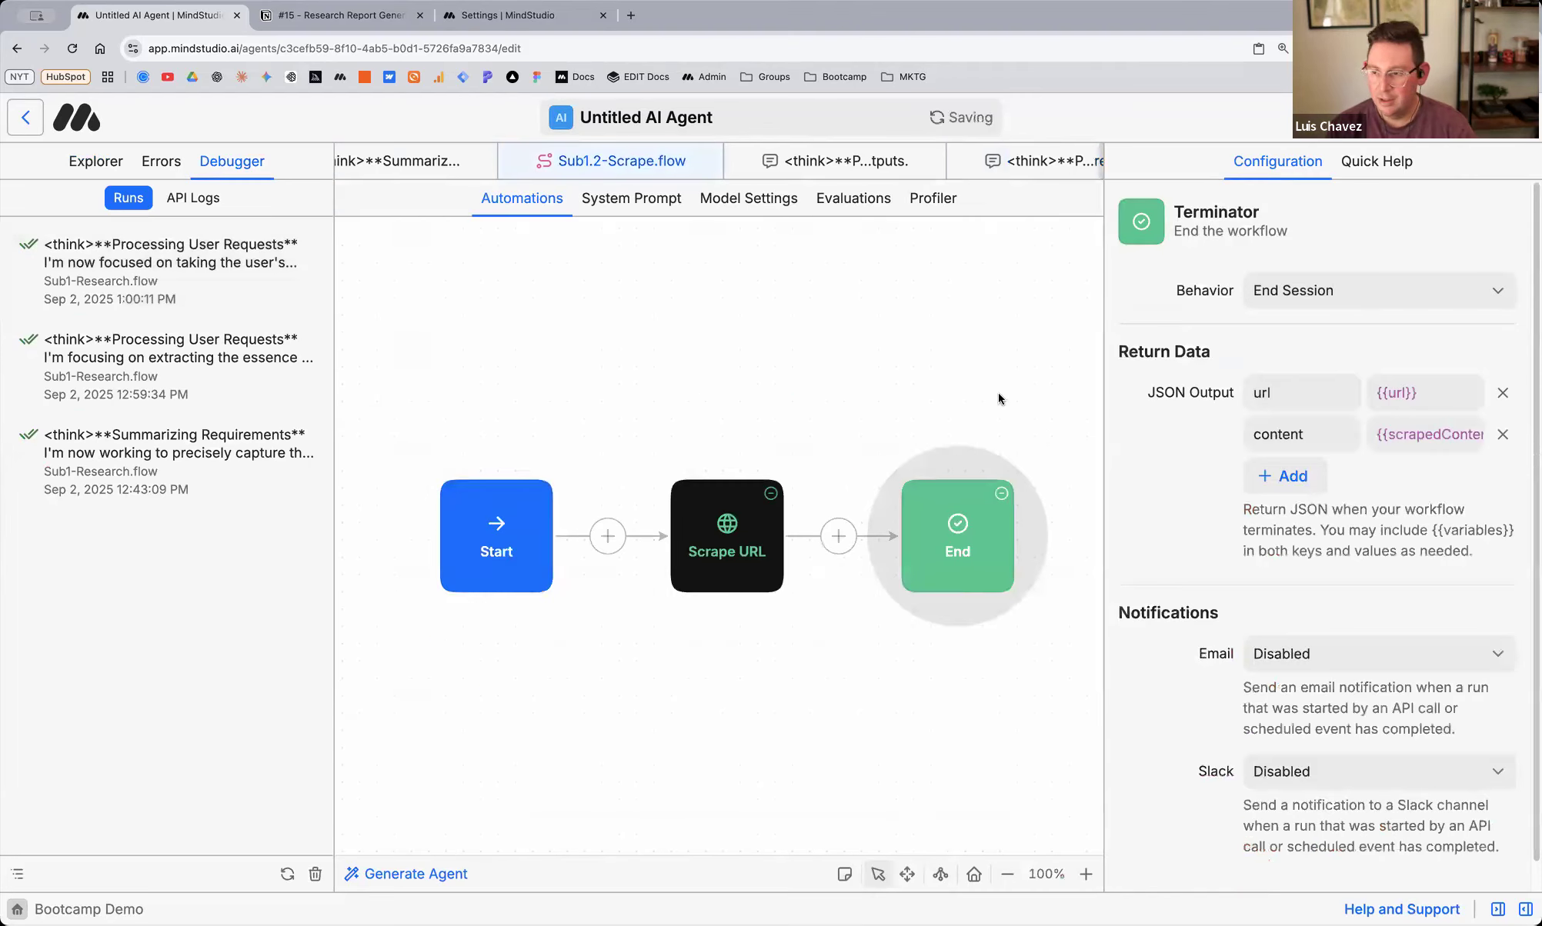
pyautogui.click(744, 164)
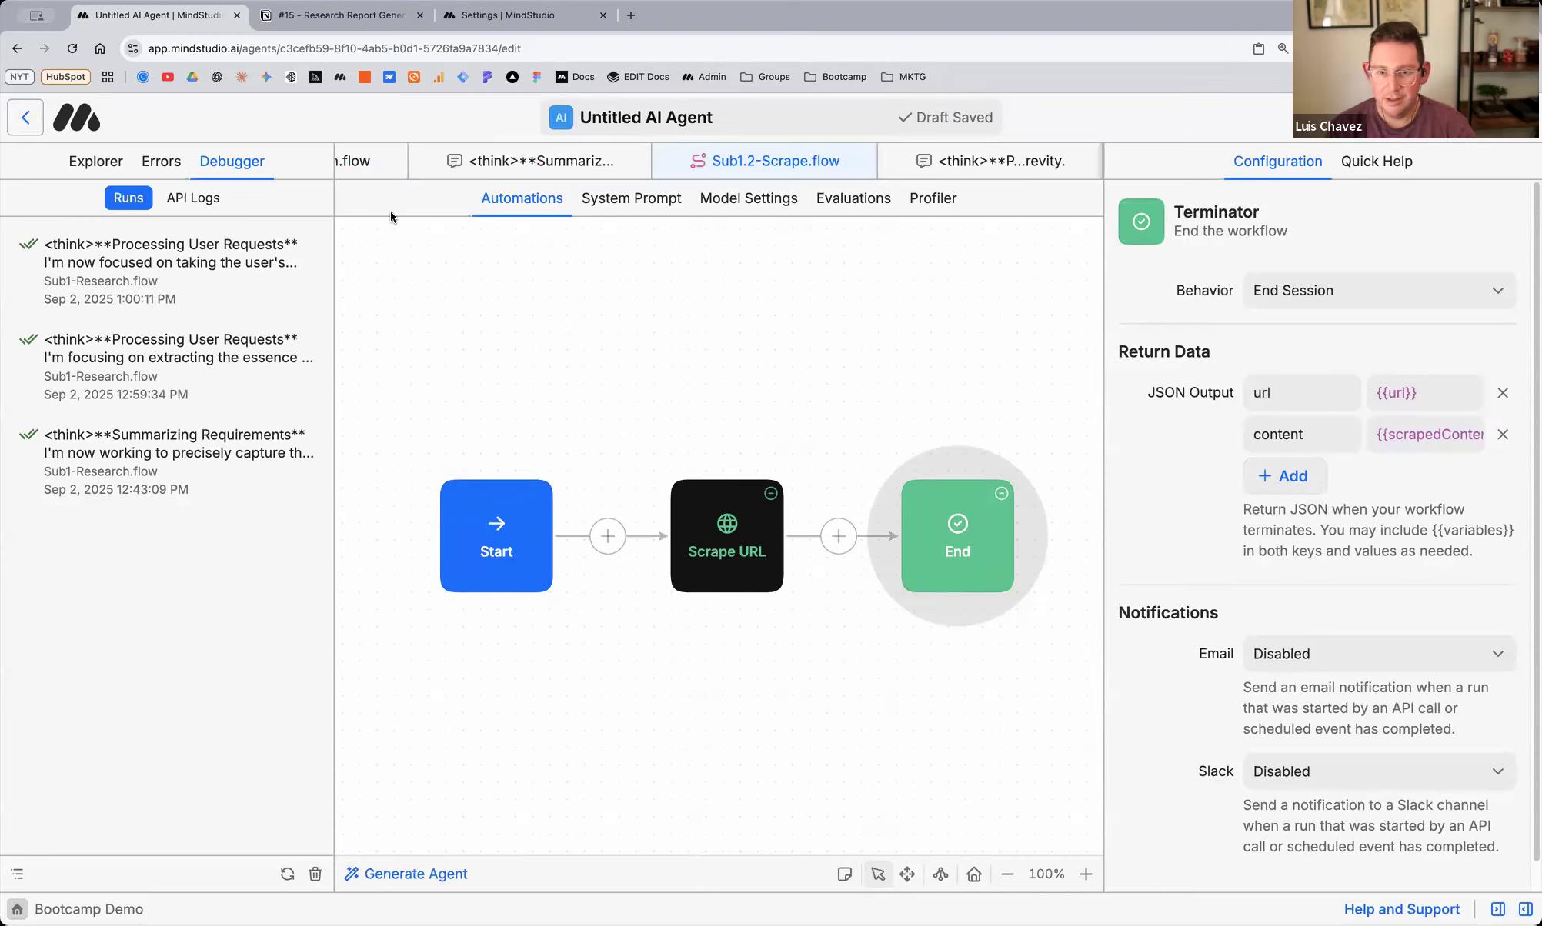
pyautogui.click(96, 161)
pyautogui.click(443, 162)
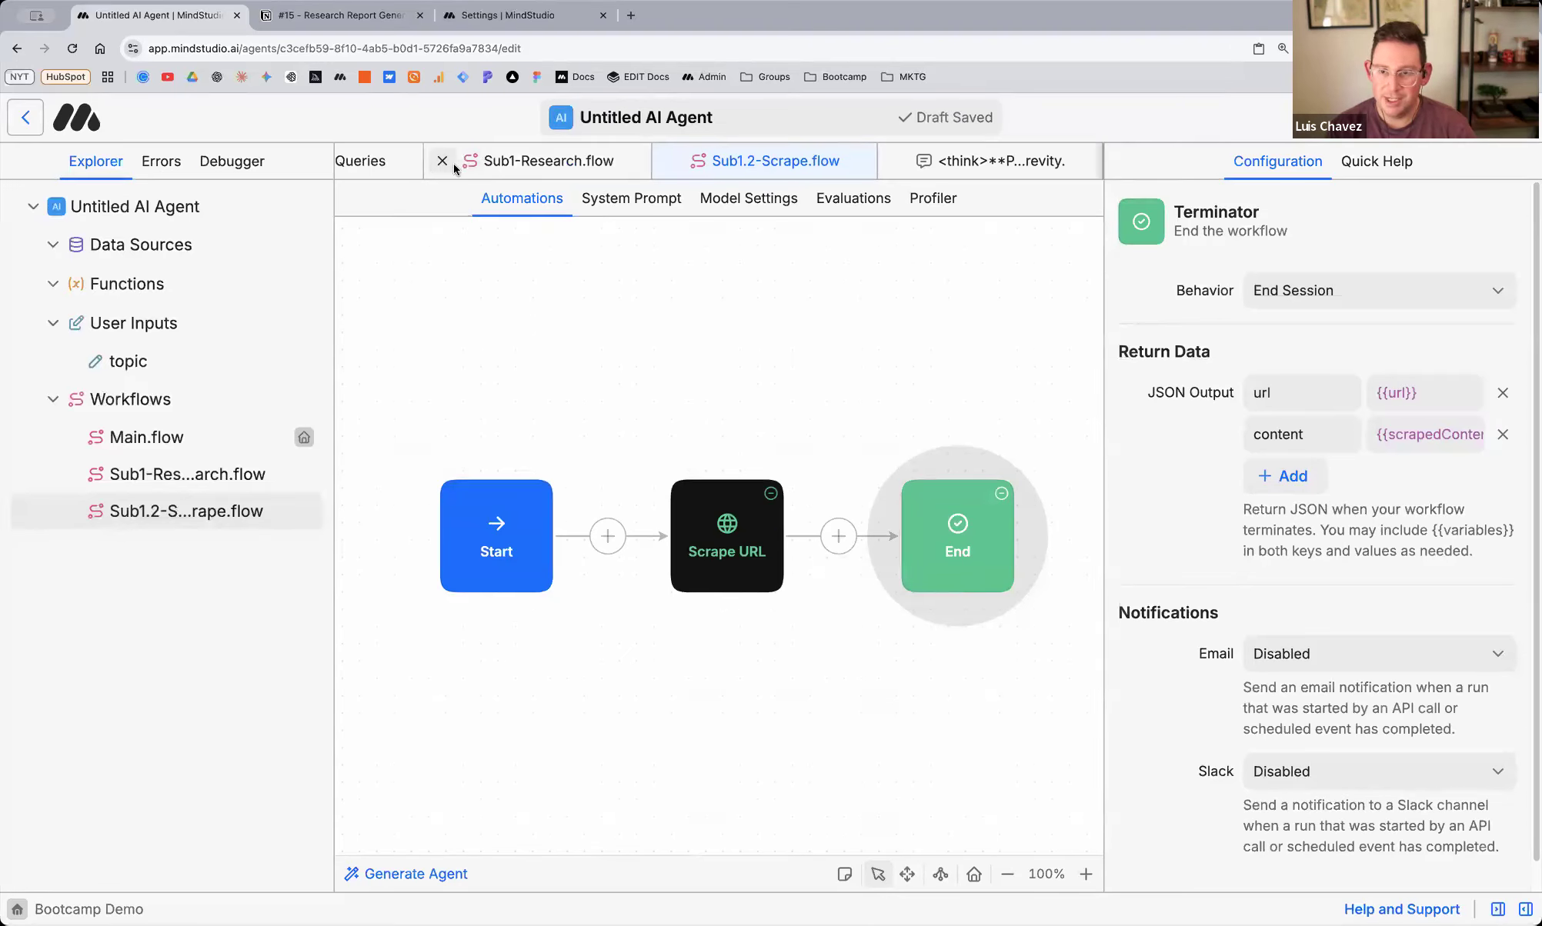
pyautogui.click(553, 170)
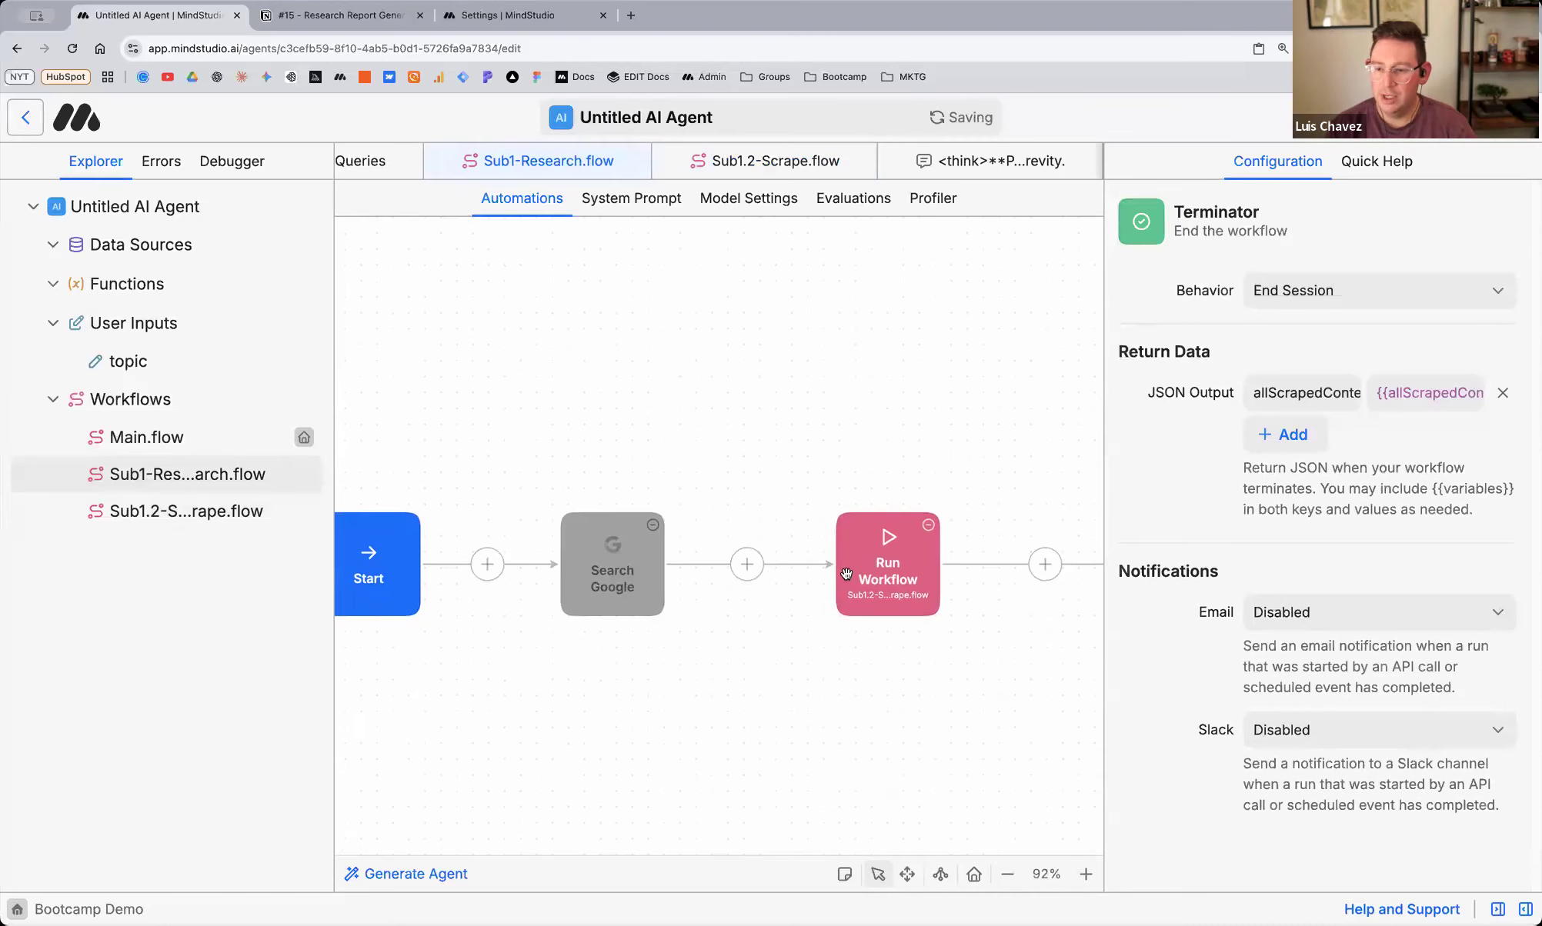
pyautogui.click(865, 577)
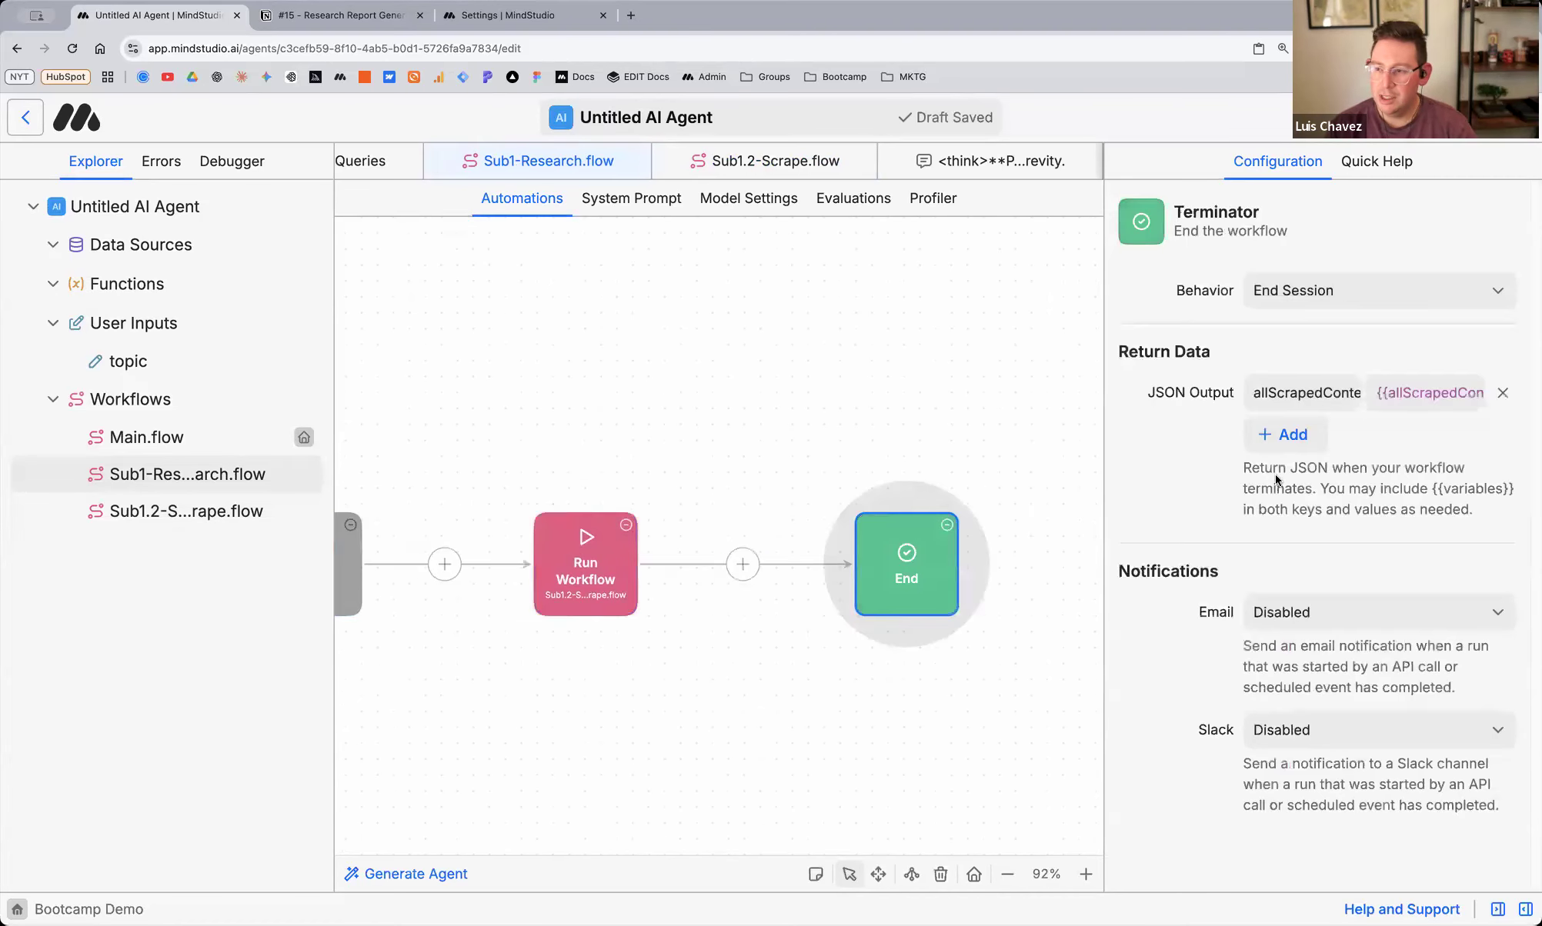
# Replace the End block's JSON output entry in Sub1-Research.flow with a new one whose key is allContent
pyautogui.click(1501, 393)
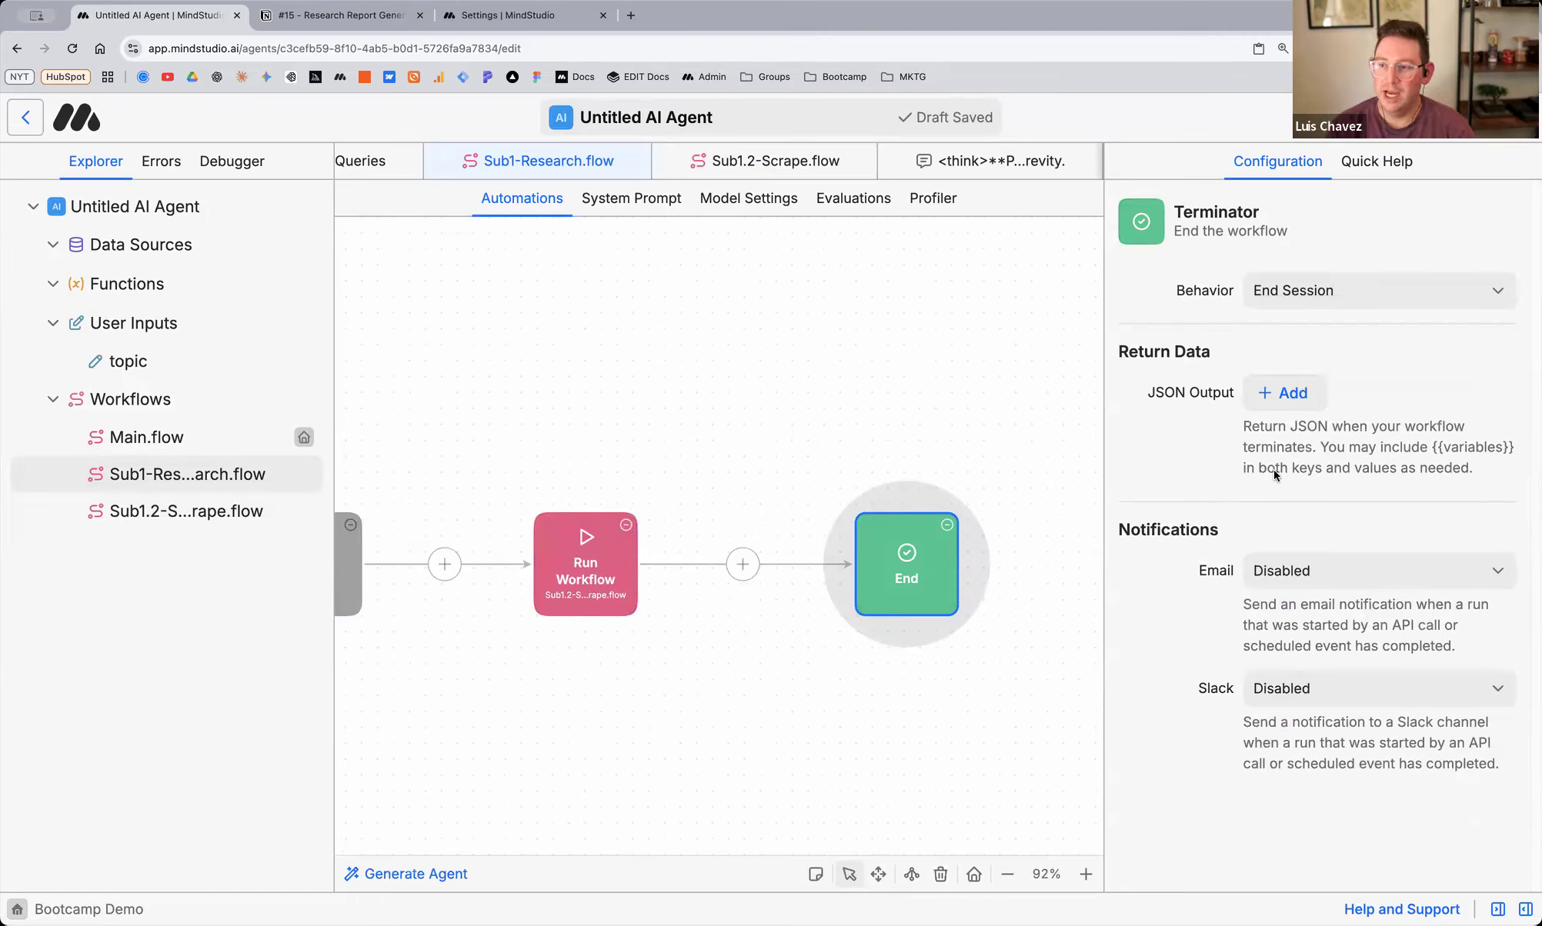
pyautogui.click(1280, 401)
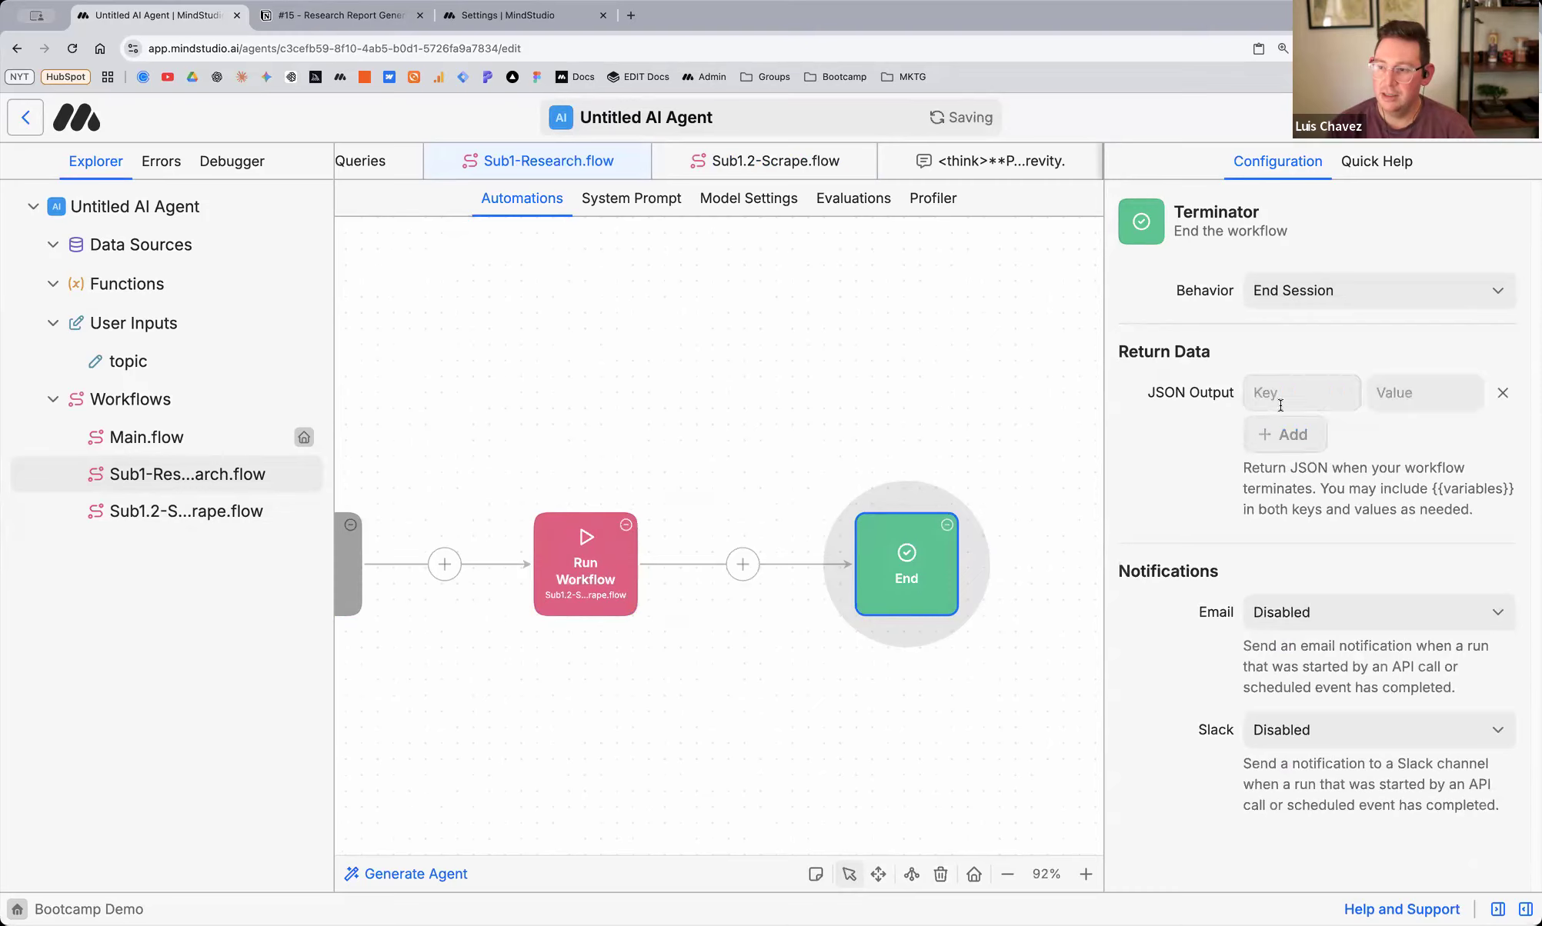
pyautogui.click(1296, 400)
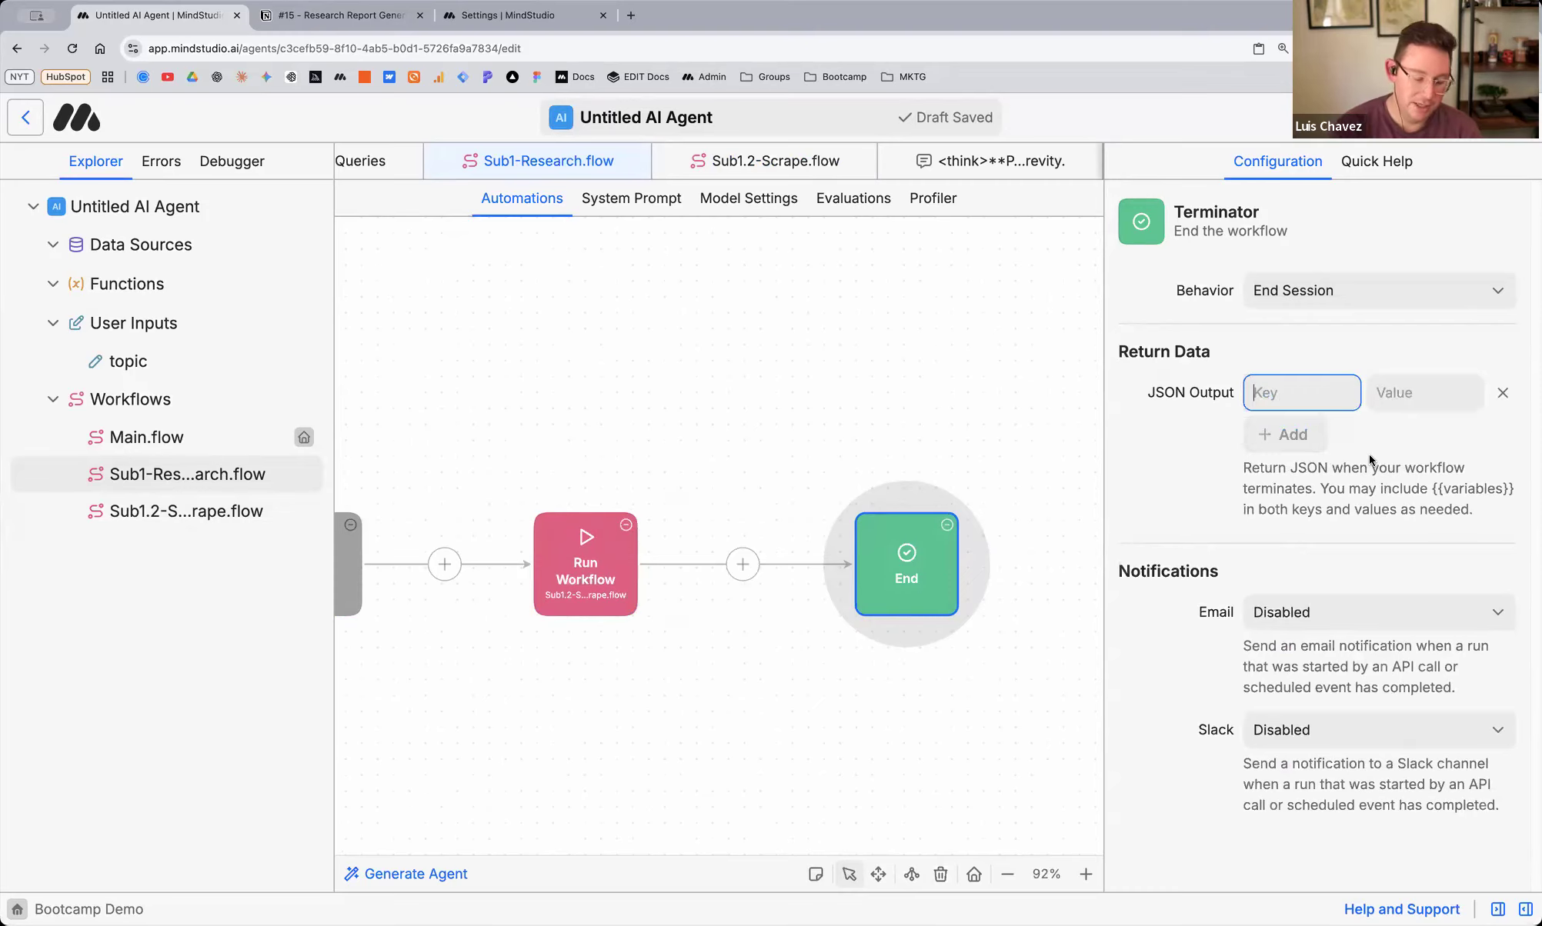
pyautogui.write('allCon')
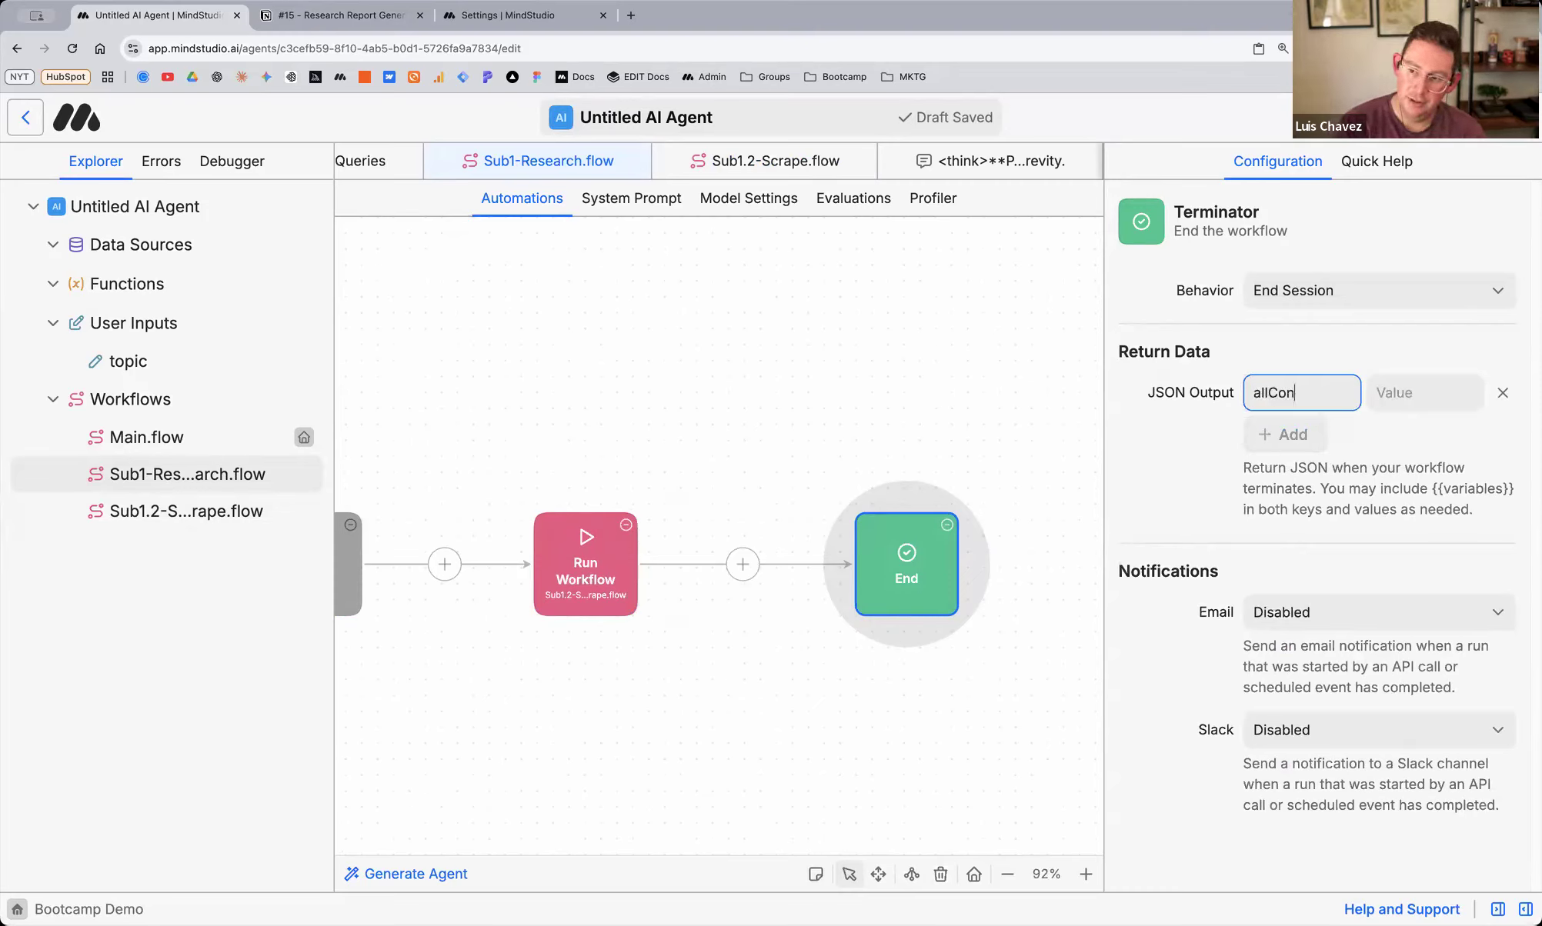
pyautogui.doubleClick(1290, 394)
# Check the Run Workflow block's output variable and set the allContent value in the End block to {{allScrapedContent}}
pyautogui.click(1397, 394)
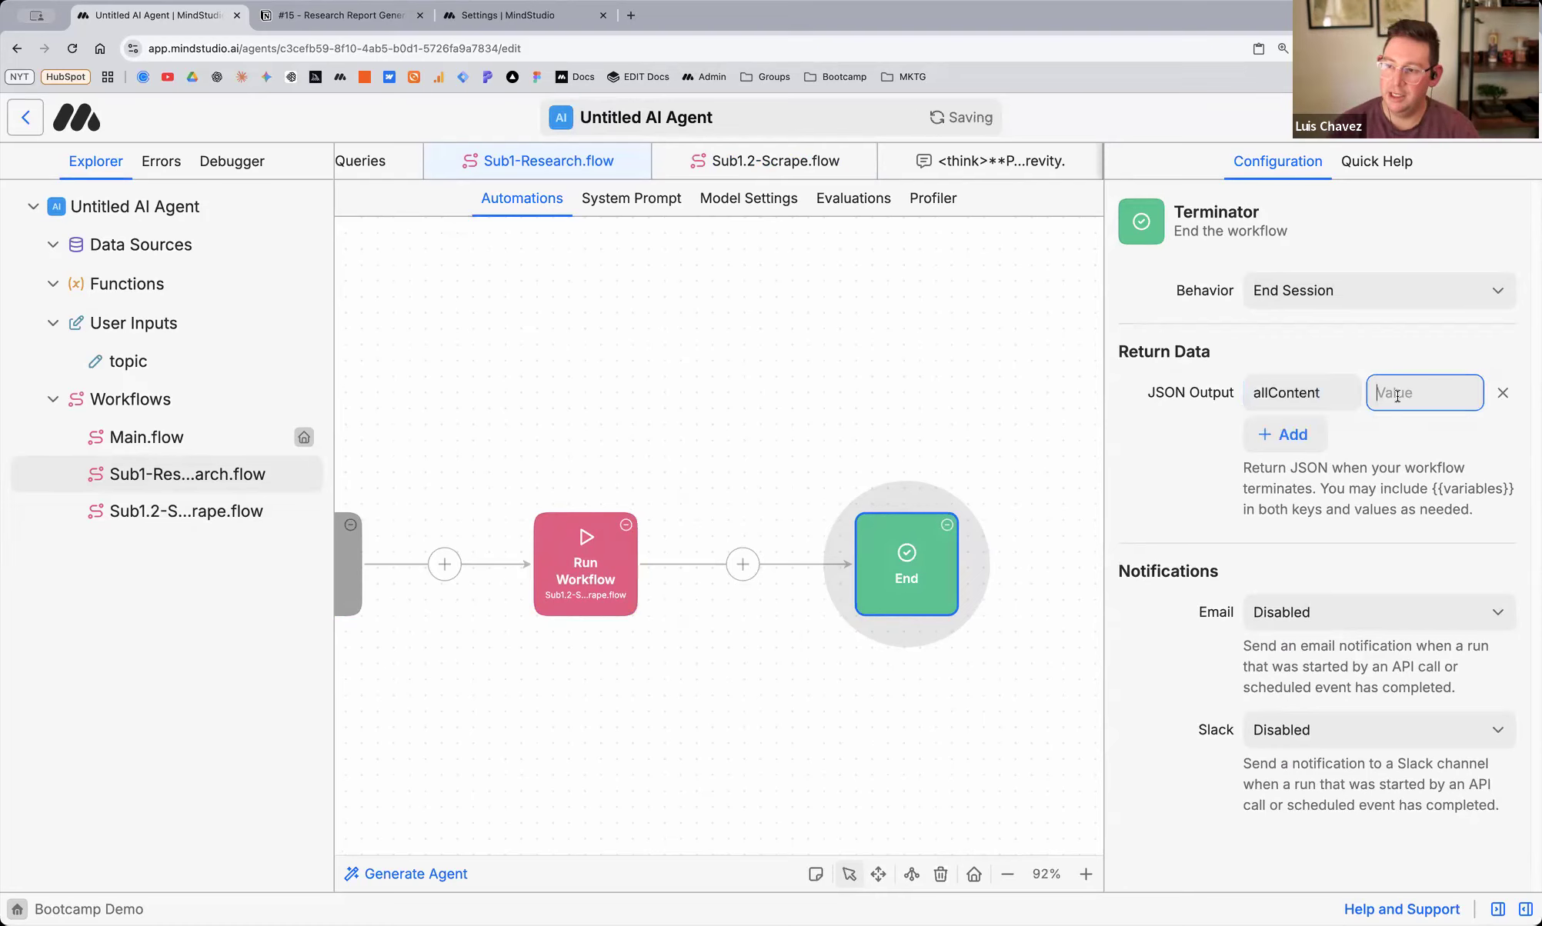
pyautogui.click(588, 585)
pyautogui.doubleClick(1292, 674)
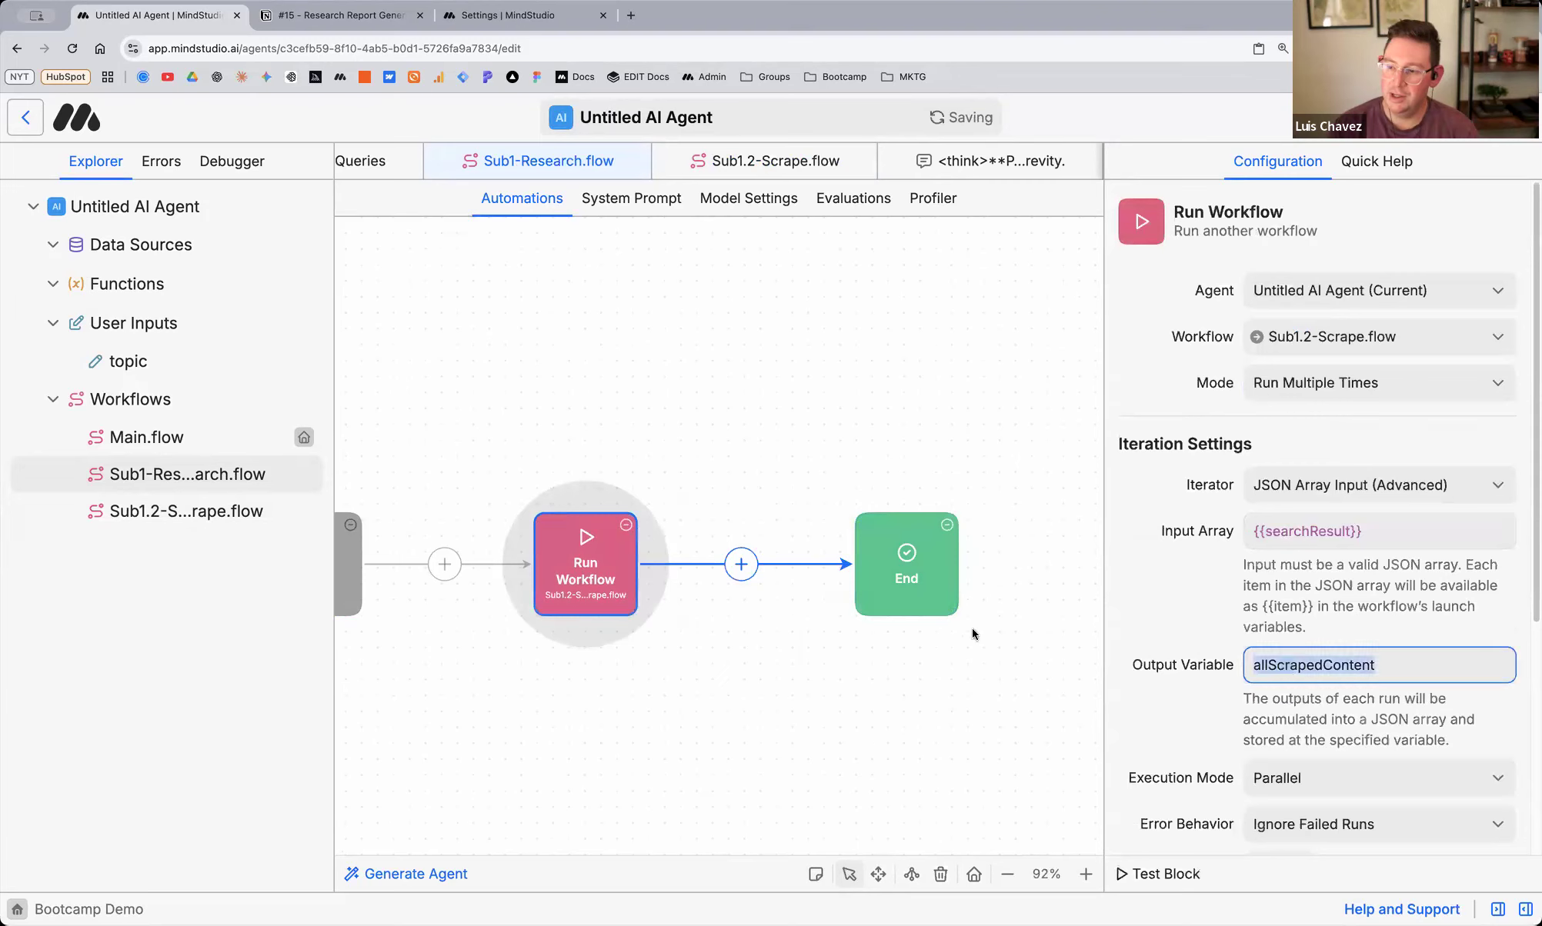
pyautogui.click(906, 564)
pyautogui.click(1450, 400)
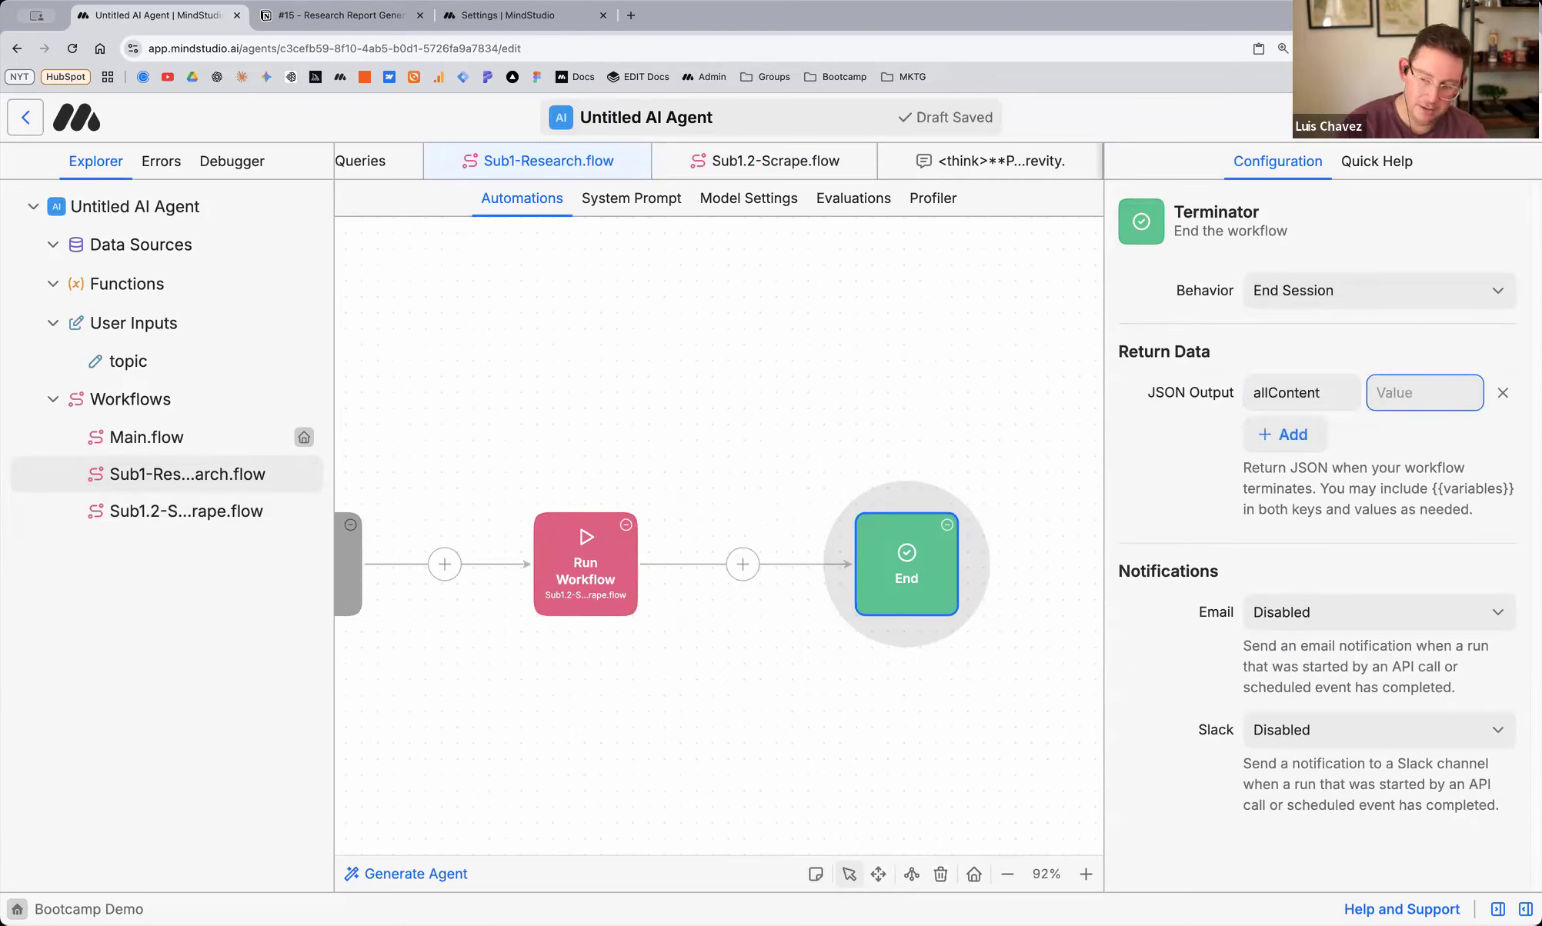
pyautogui.write('{{')
pyautogui.write('scrapedContent')
pyautogui.write('}}')
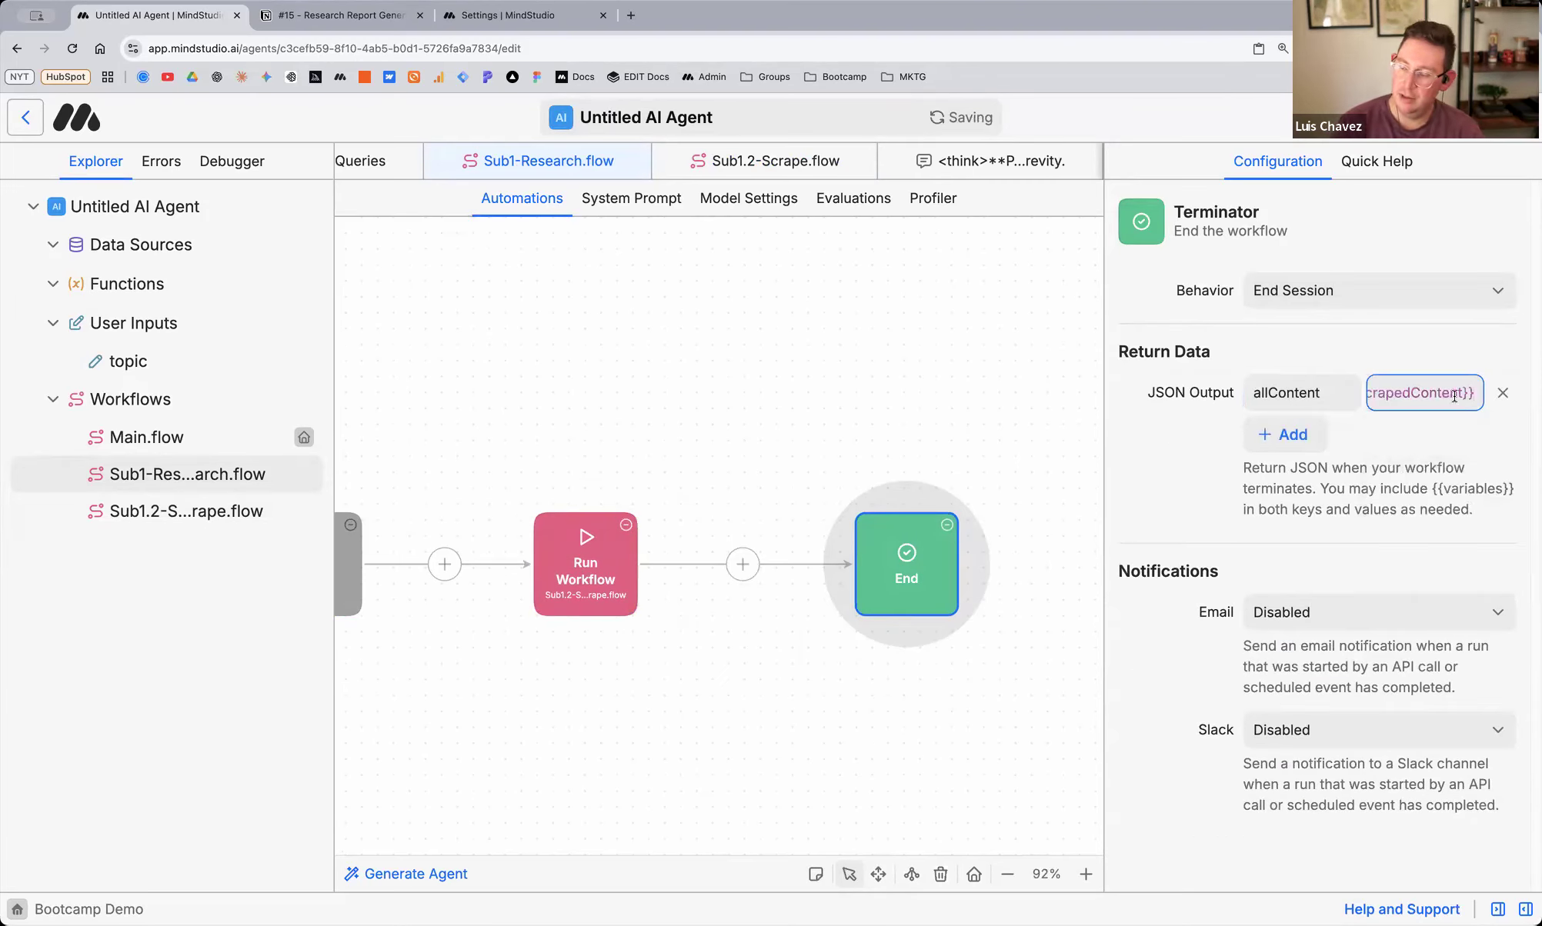
pyautogui.click(1391, 483)
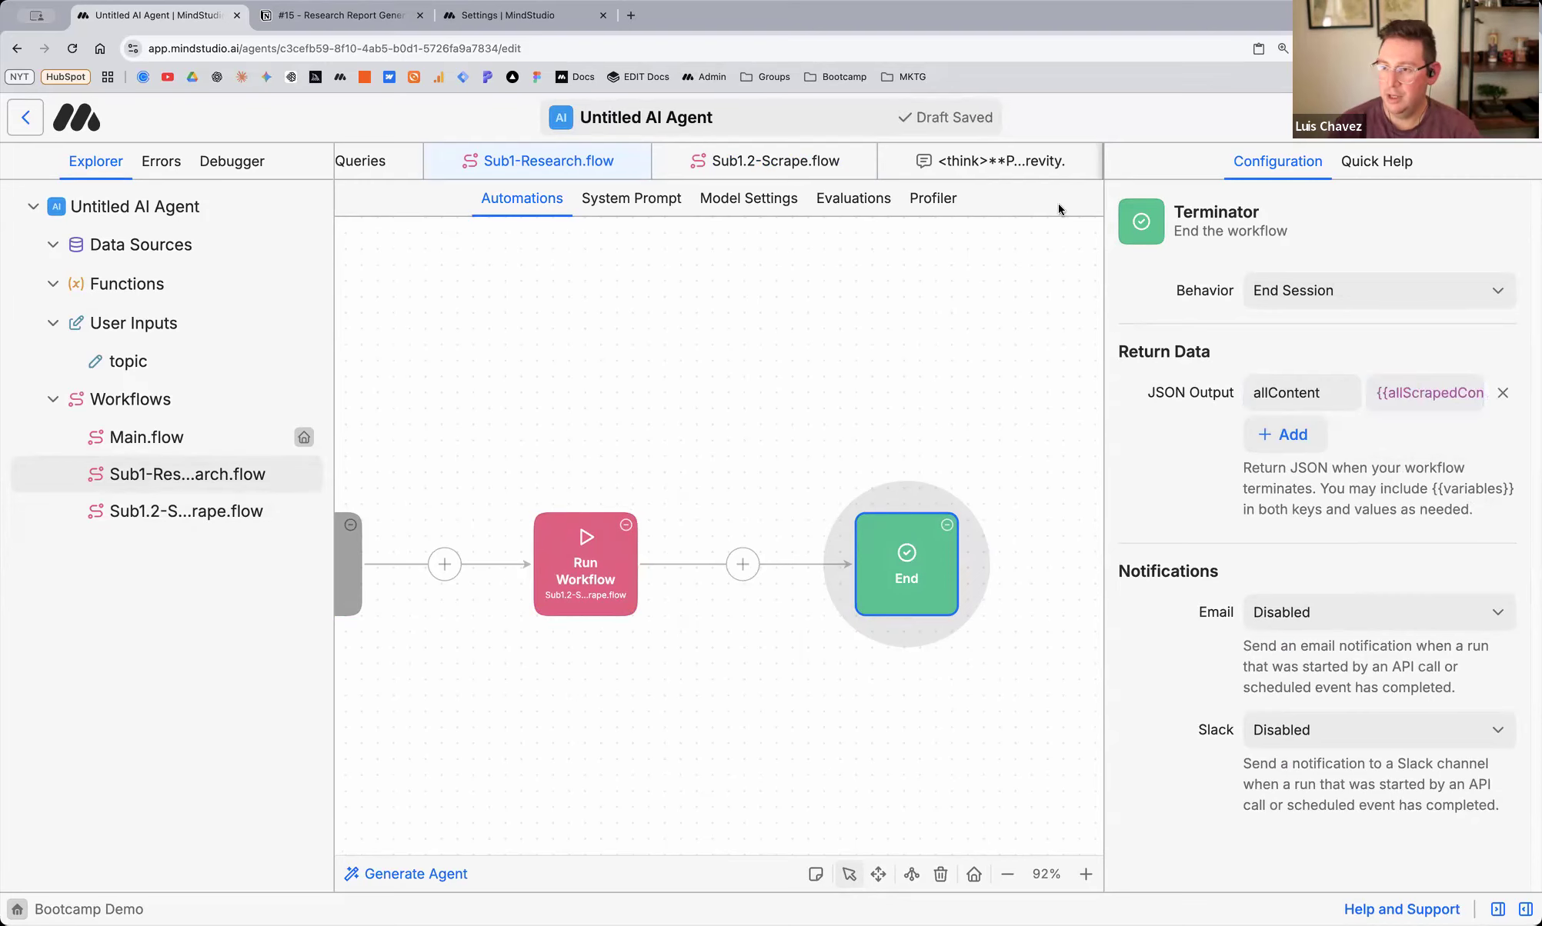
# Run Sub1-Research.flow in the debugger with the revised End block output
pyautogui.click(1385, 117)
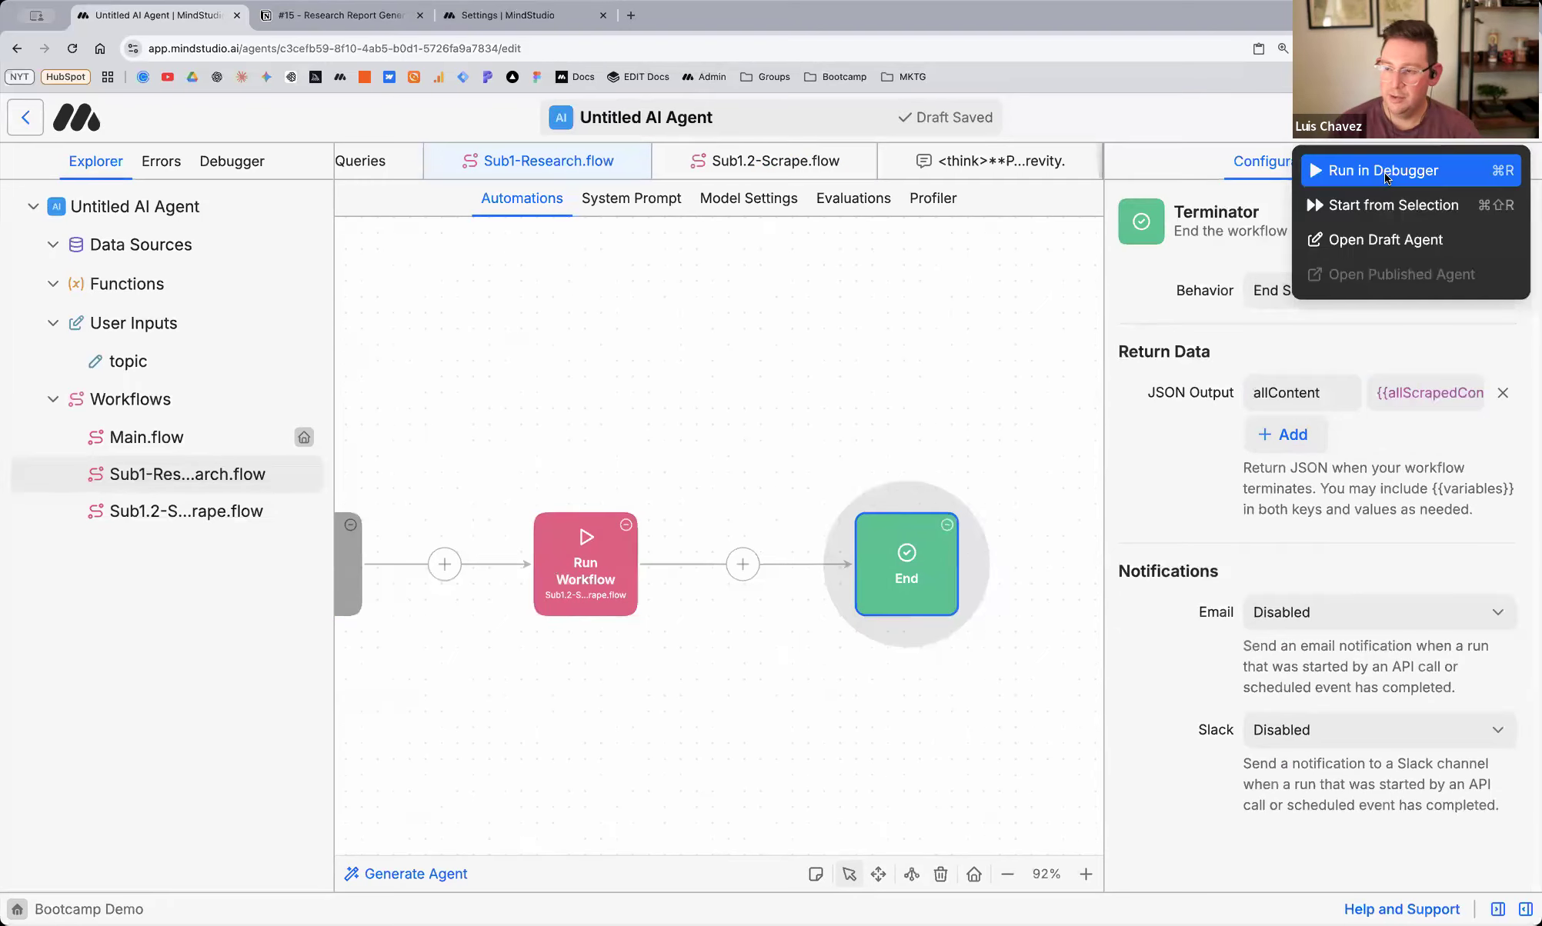